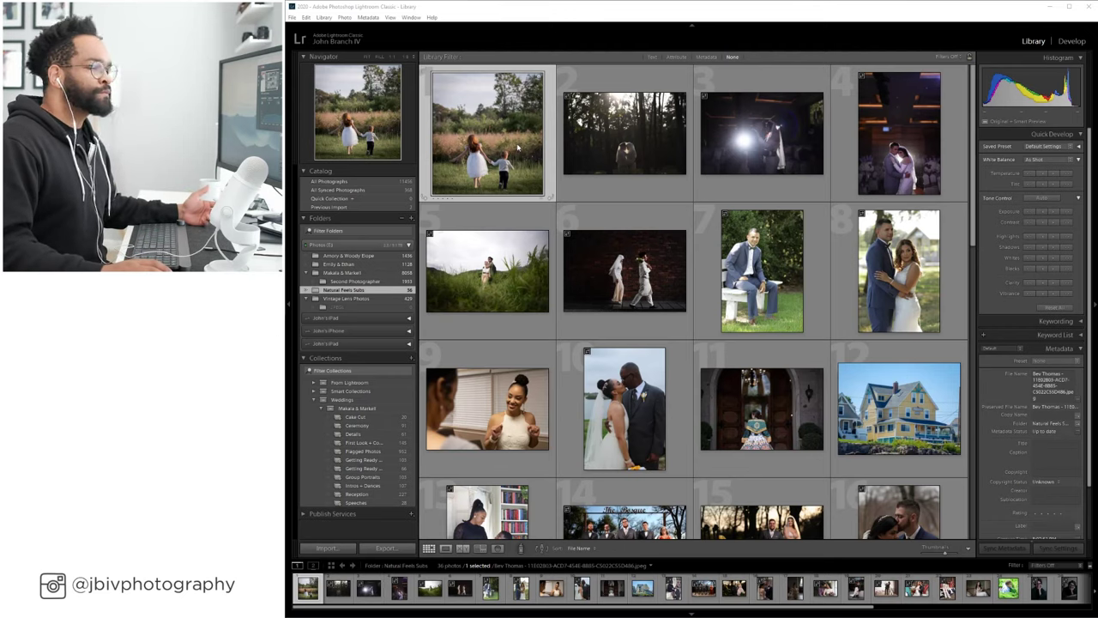
Open the selected field photo of two children in the Develop module.
scroll(1022, 415, "down", 3)
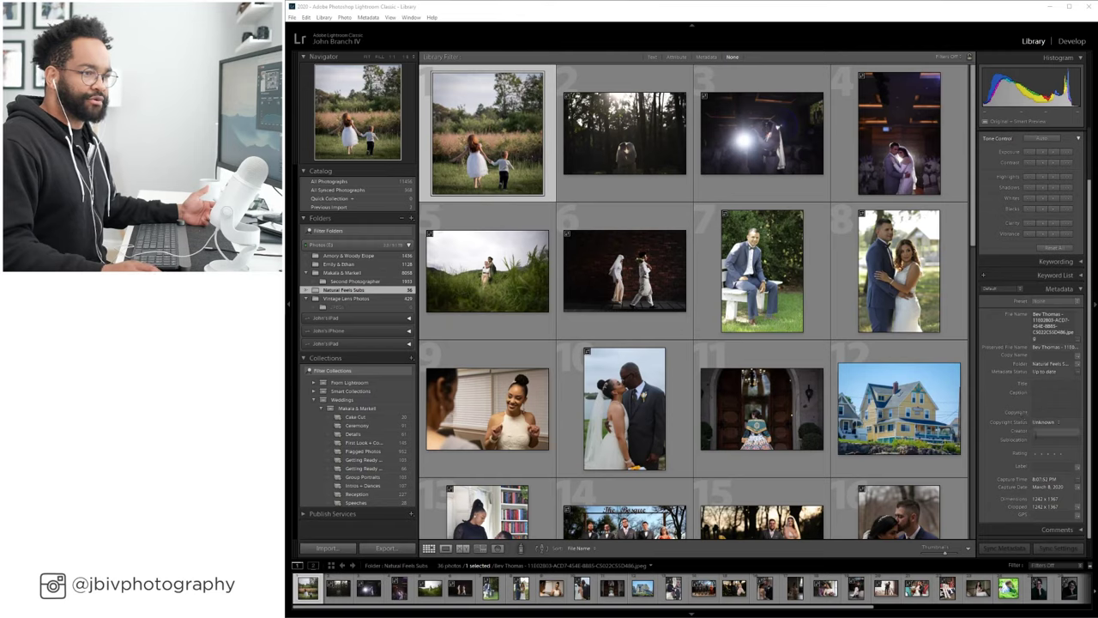
scroll(1034, 371, "up", 1)
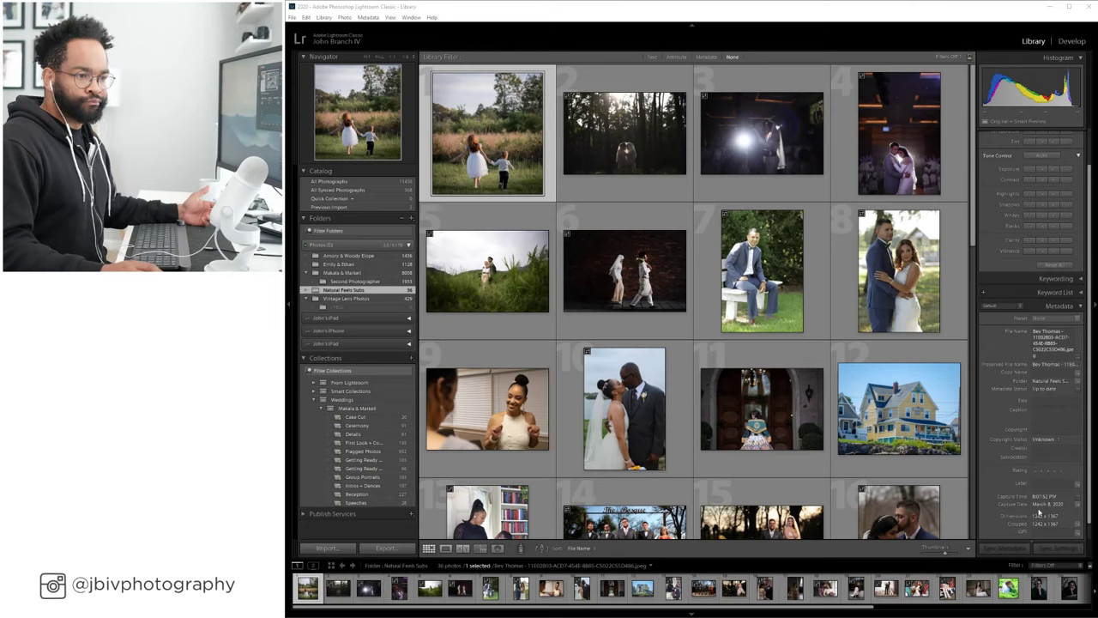
scroll(1039, 512, "up", 1)
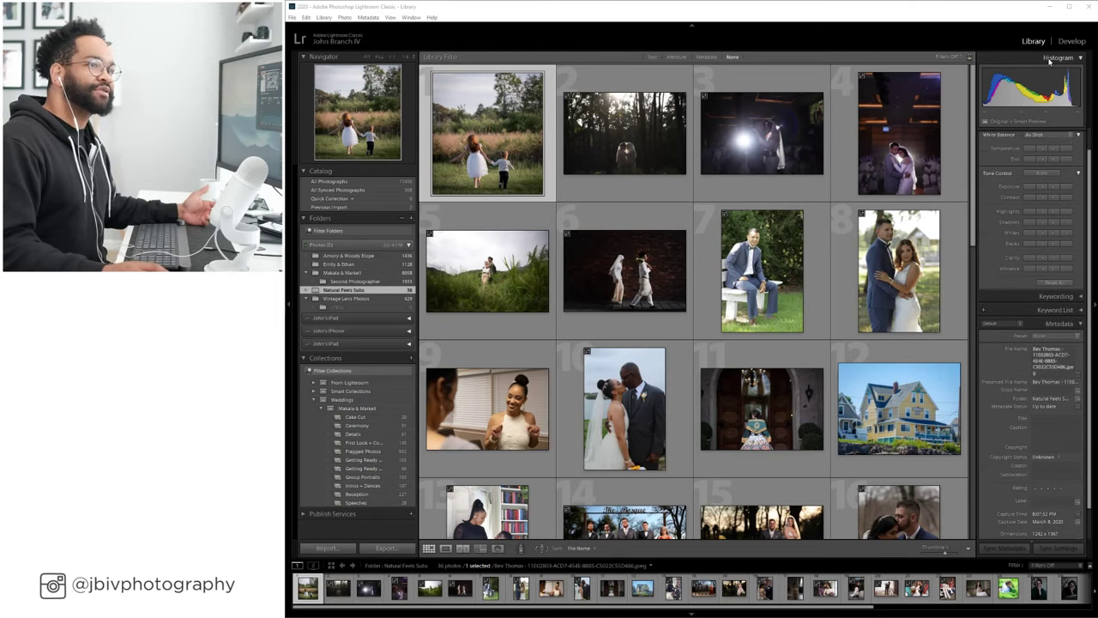
left_click(1072, 41)
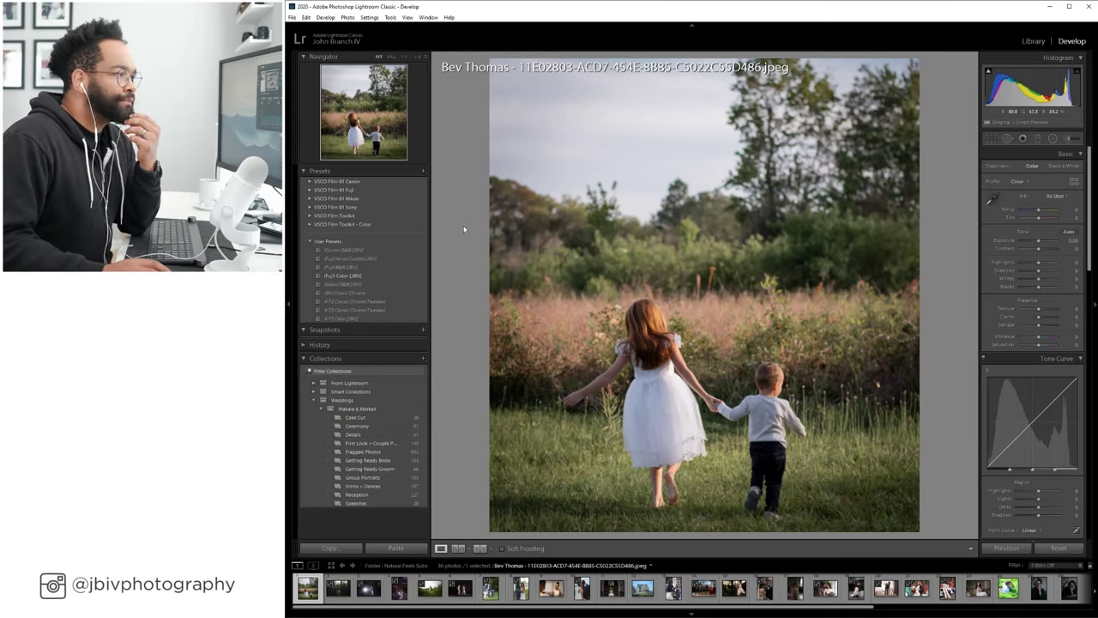
Apply the [Fuji] Color preset, raise Shadows, shift Tint, and view Before & After side by side.
left_click(384, 276)
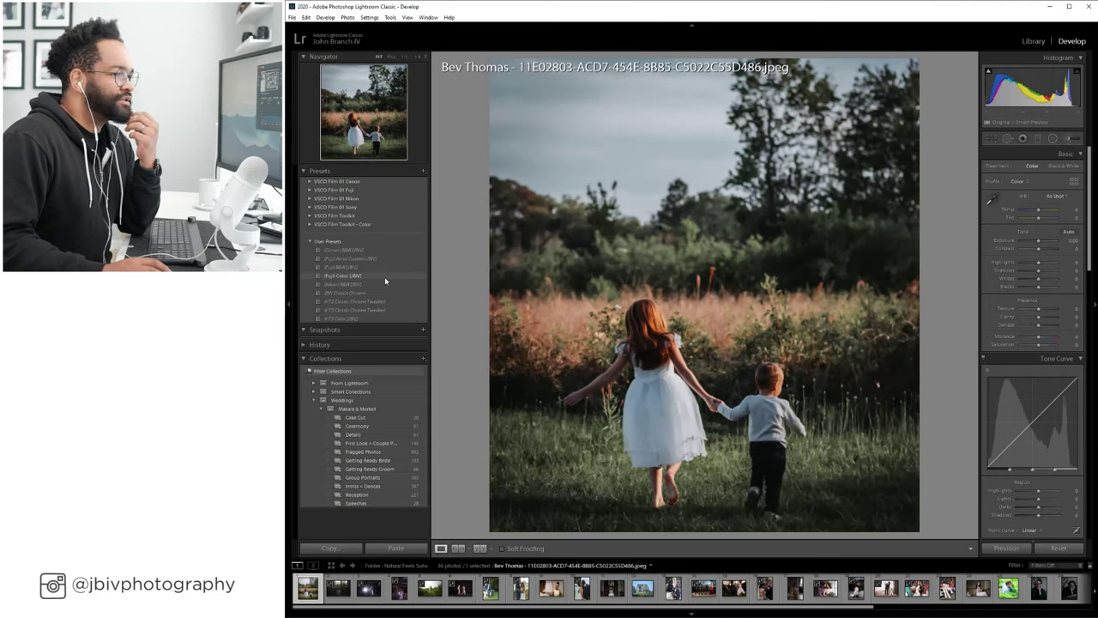
left_click(385, 277)
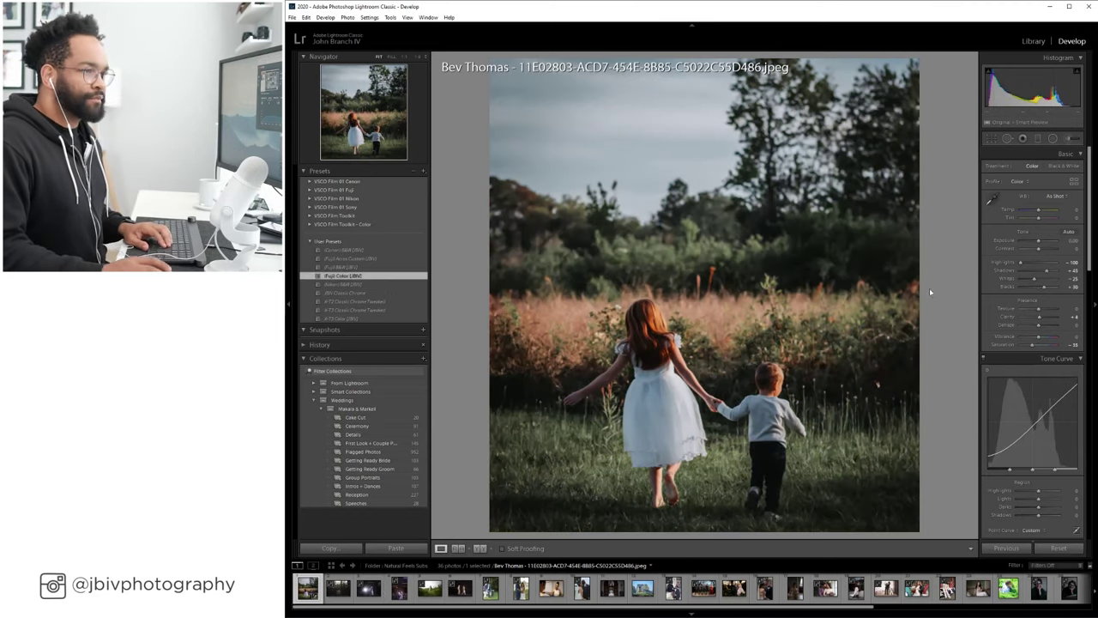
left_click_drag(1046, 271, 1048, 245)
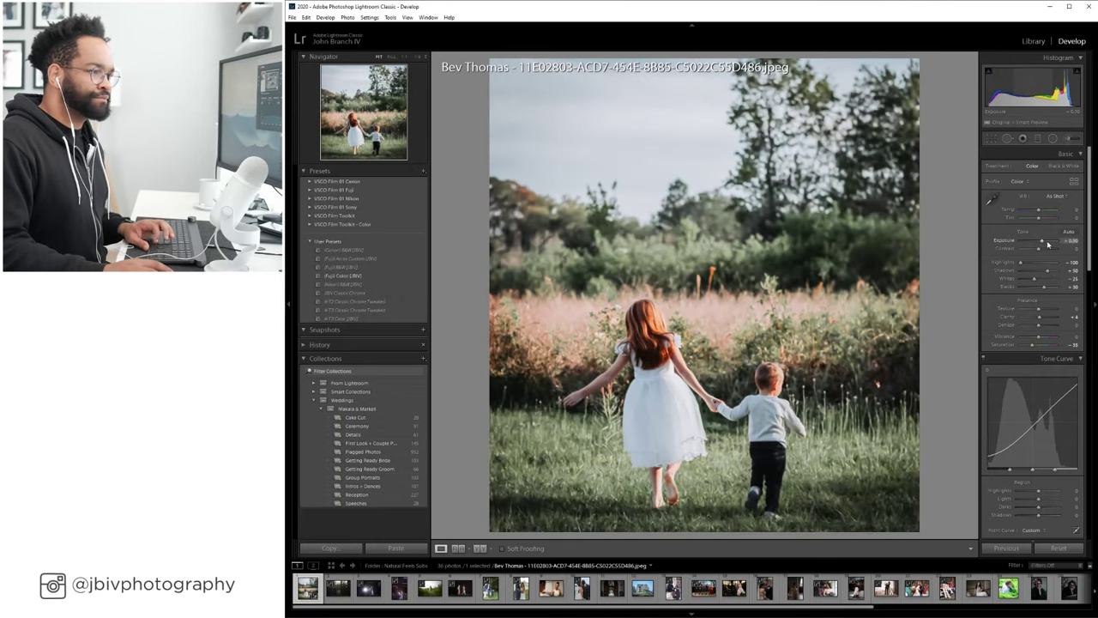
left_click_drag(1033, 219, 1037, 220)
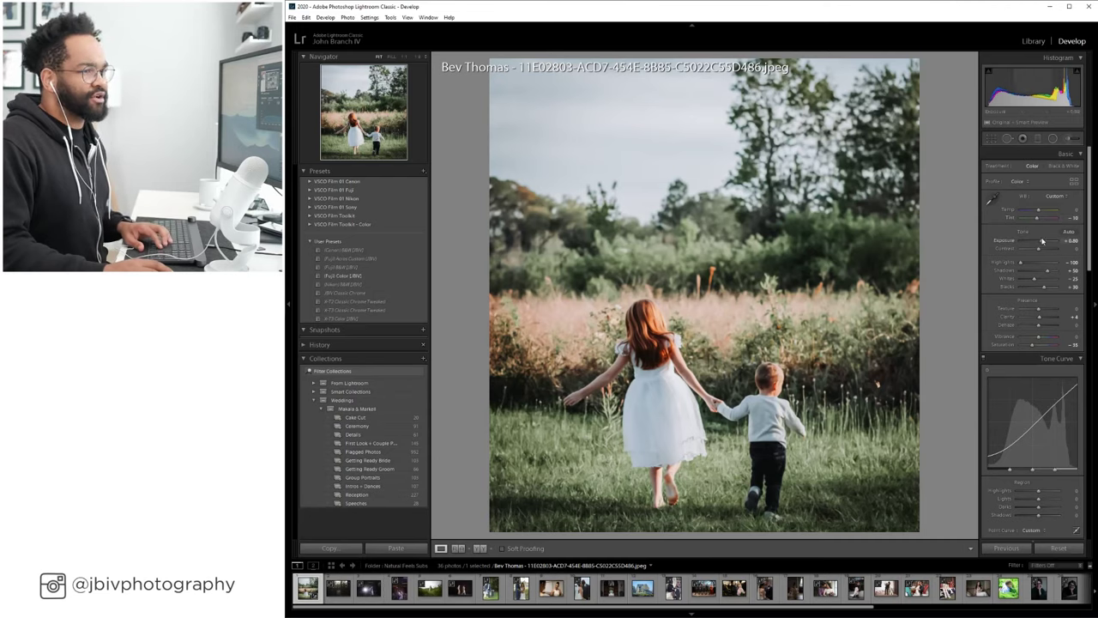
left_click(480, 548)
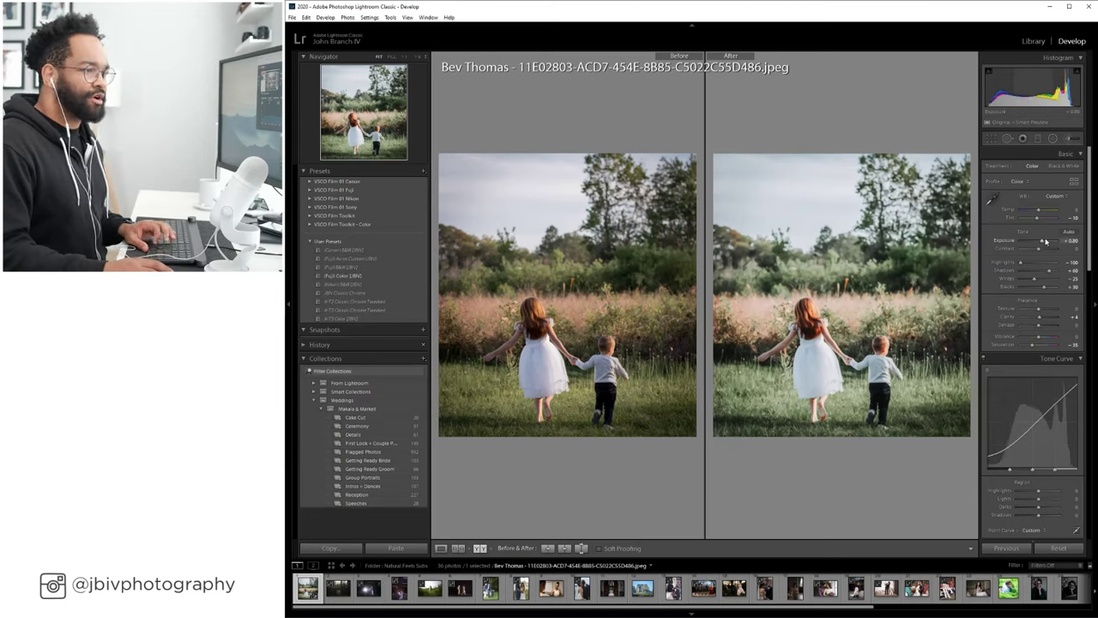
Set the Lens Corrections Setup to Default with profile corrections kept on, briefly hiding the side panels.
scroll(1038, 257, "down", 10)
scroll(1033, 273, "down", 5)
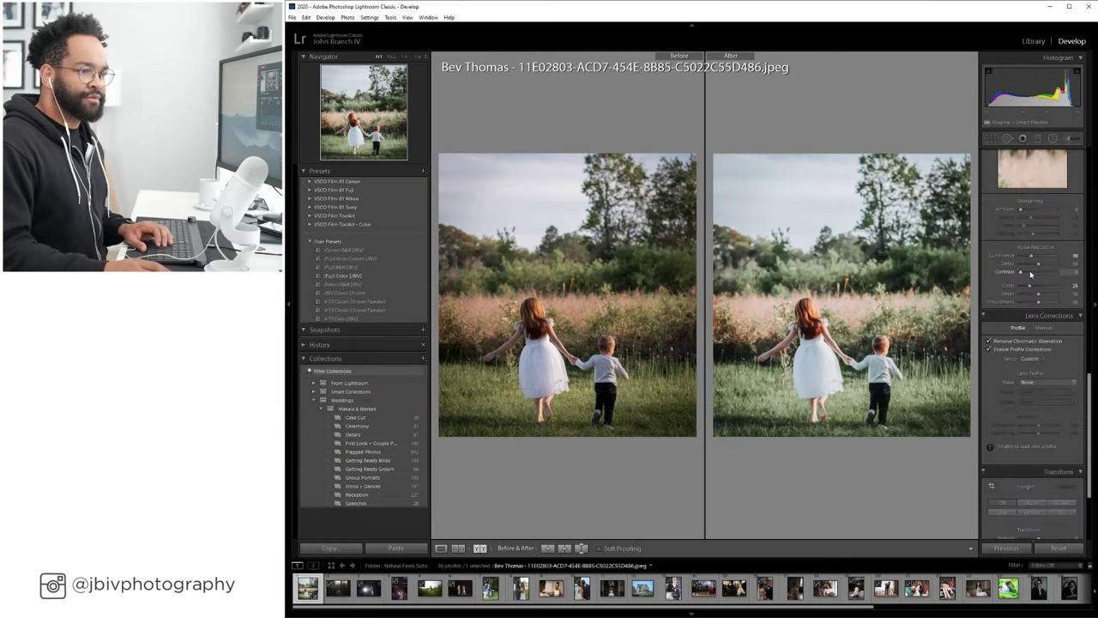
left_click(1033, 358)
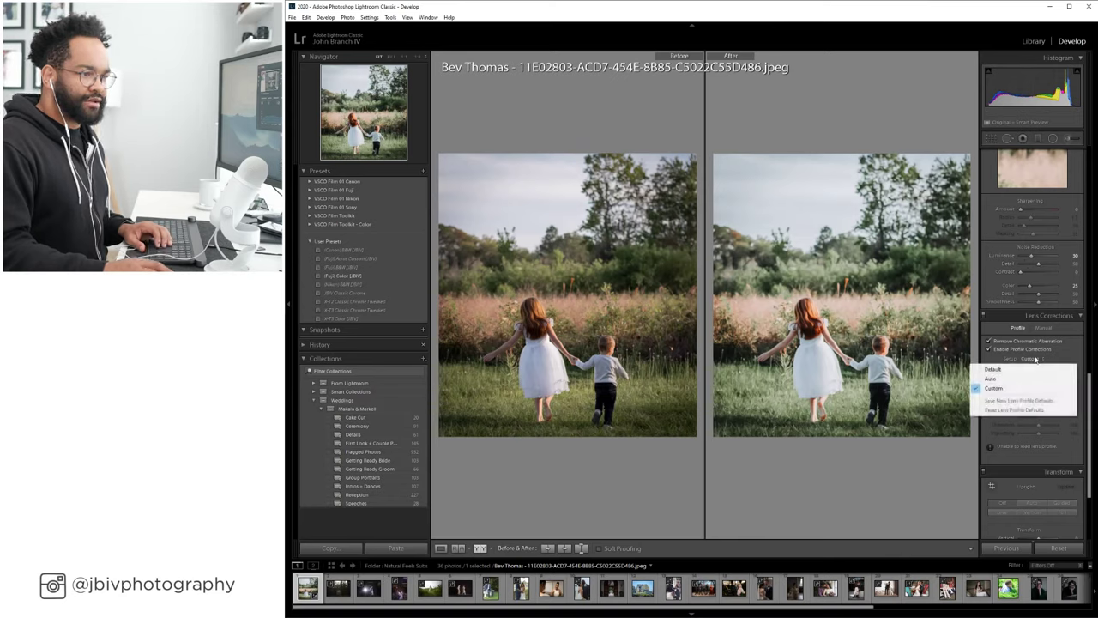
left_click(1026, 369)
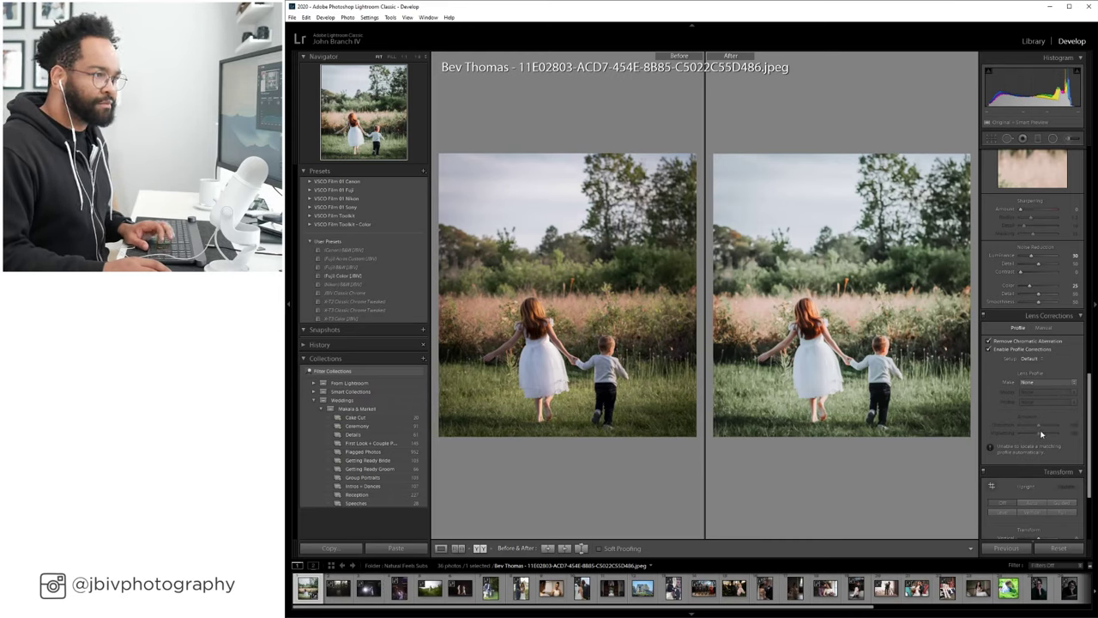
left_click(989, 350)
left_click(989, 350)
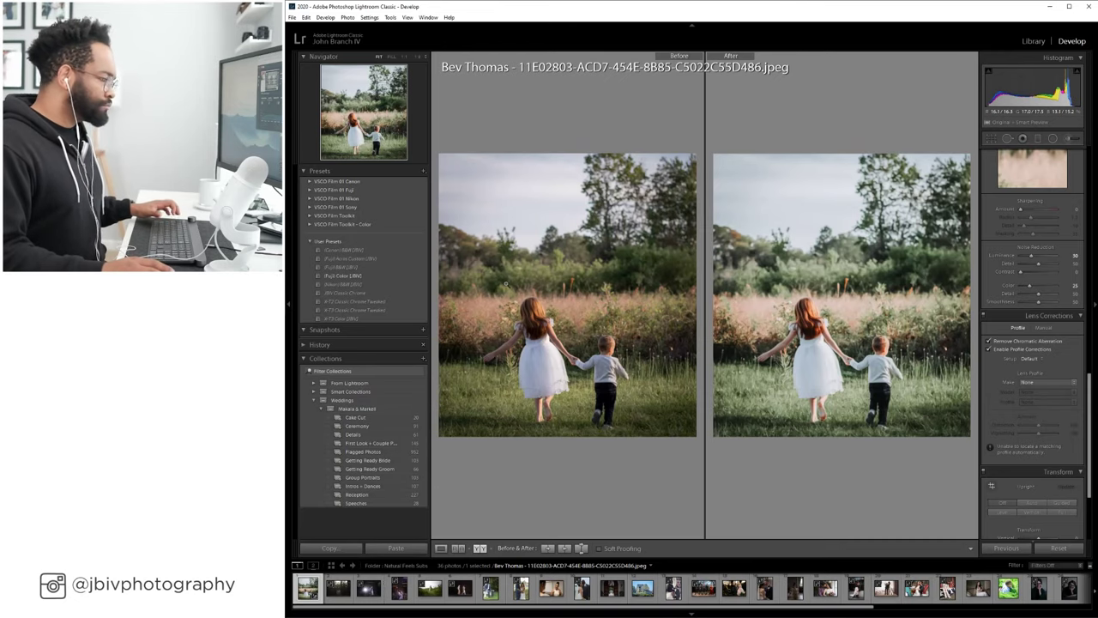
key("Tab")
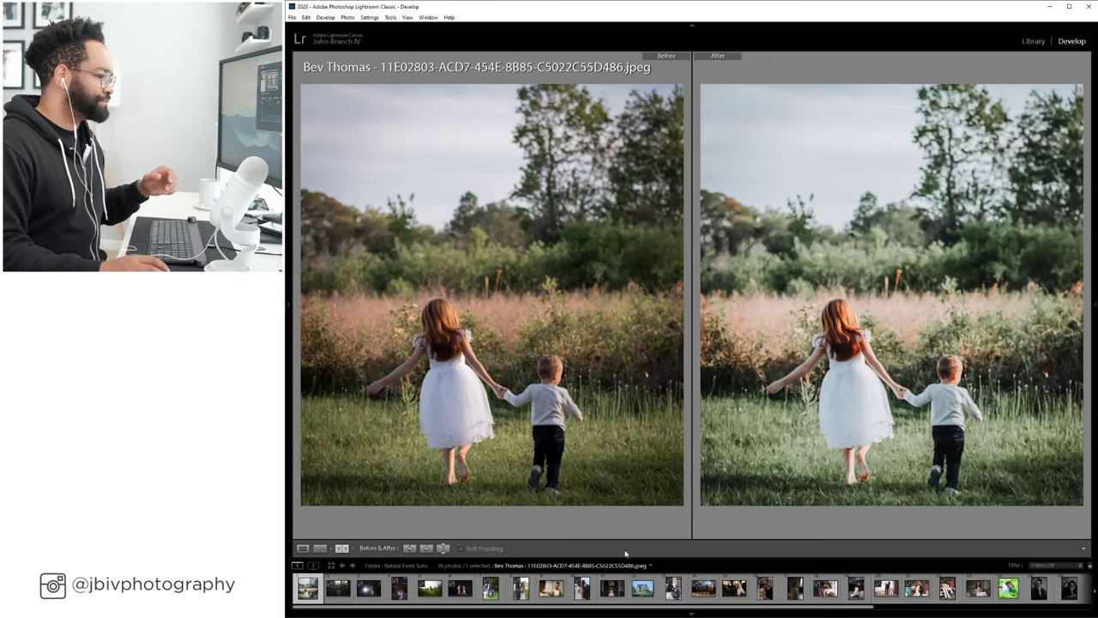
key("y")
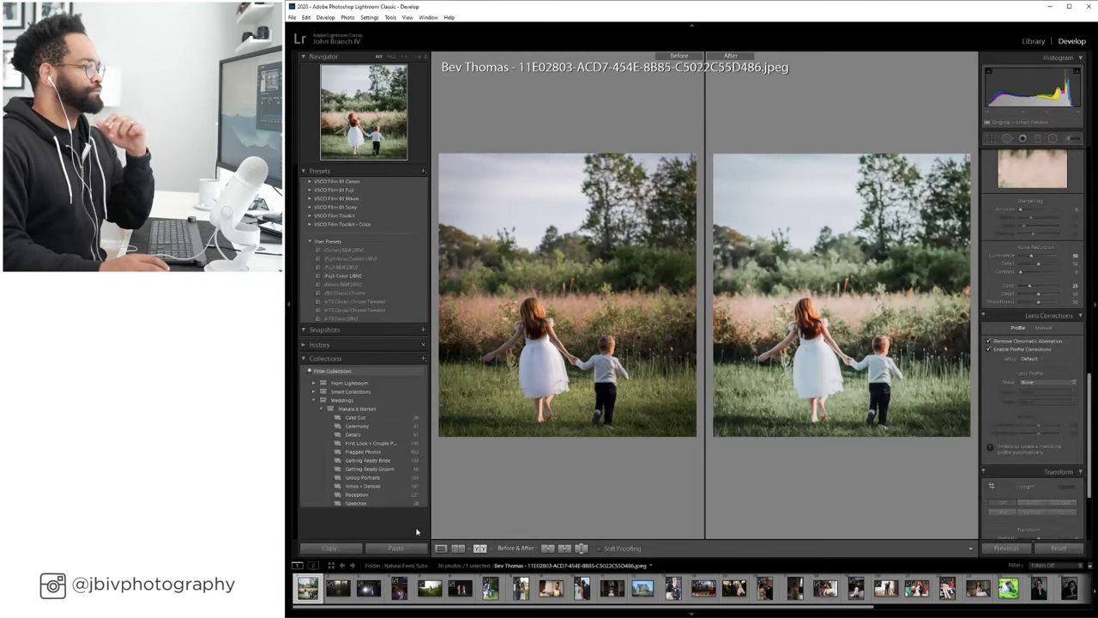
Back in the Library grid, select the dark forest couple photo _CHI5501.NEF and open it in Develop.
left_click(1034, 41)
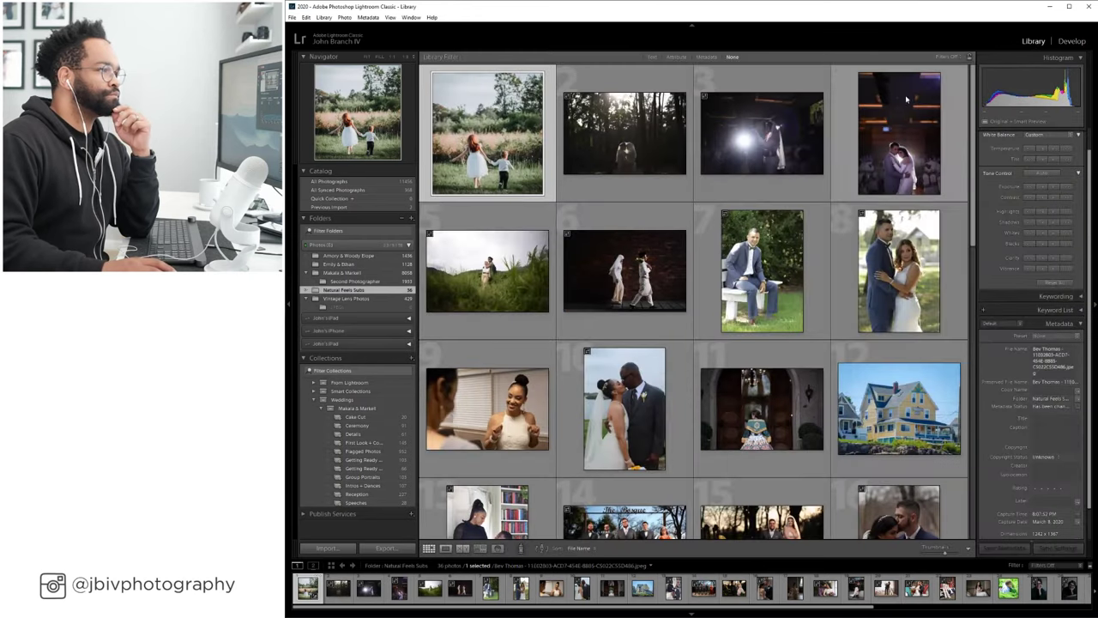
left_click(633, 154)
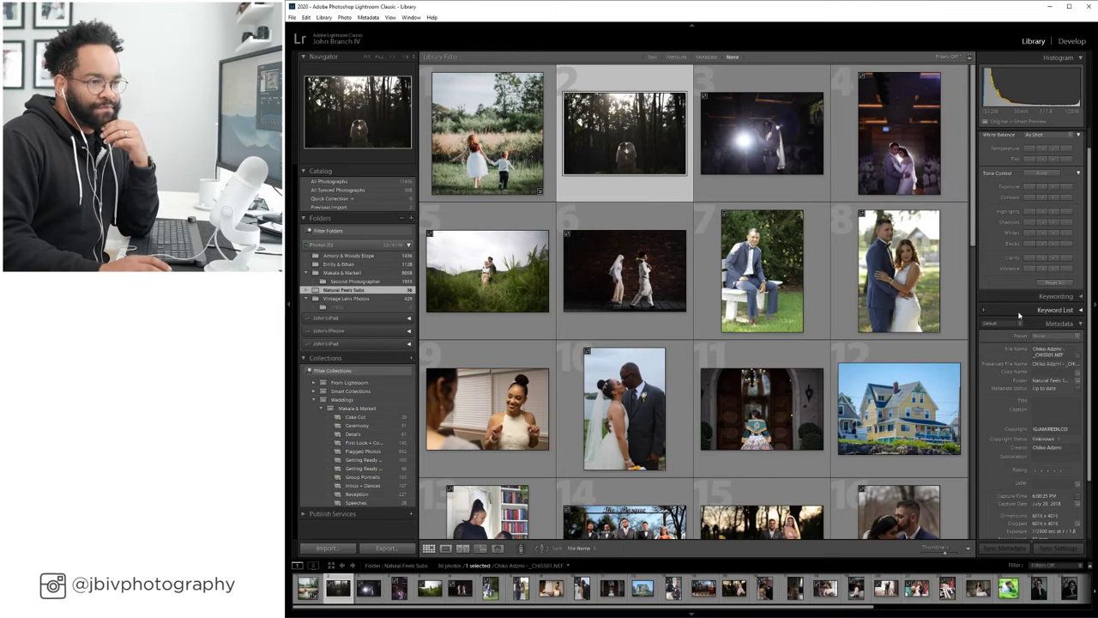
scroll(1006, 422, "down", 1)
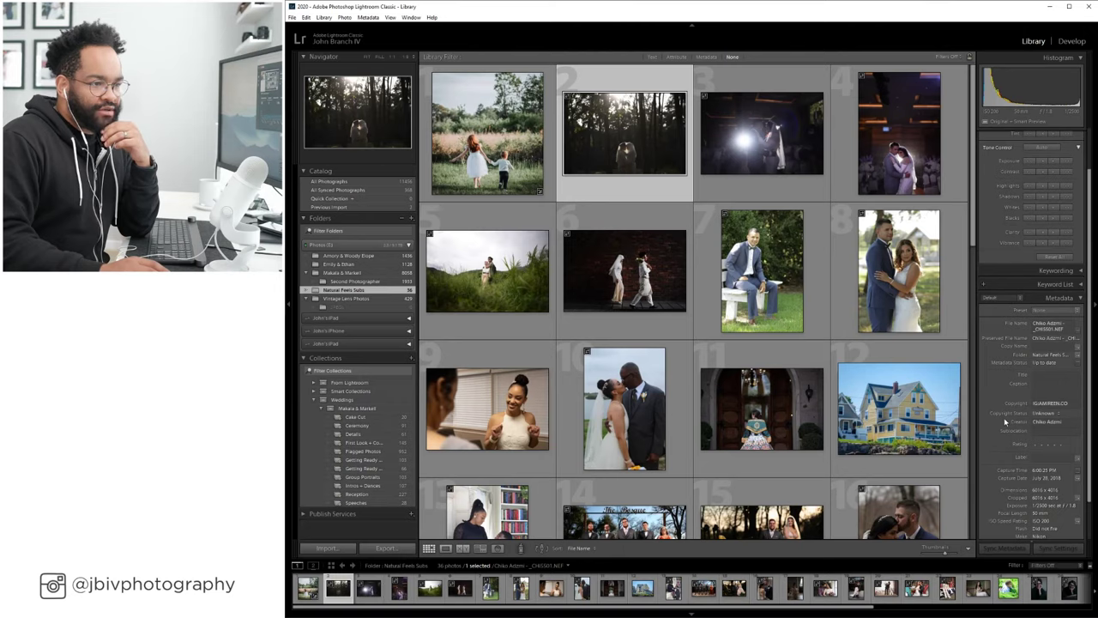
scroll(1006, 422, "down", 1)
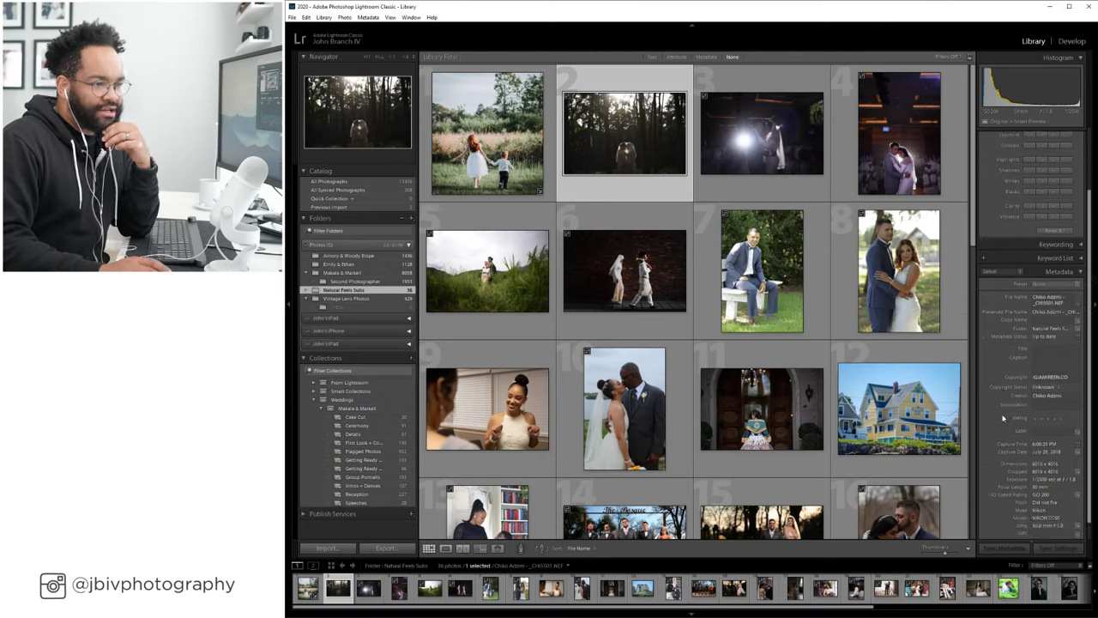
left_click(1072, 41)
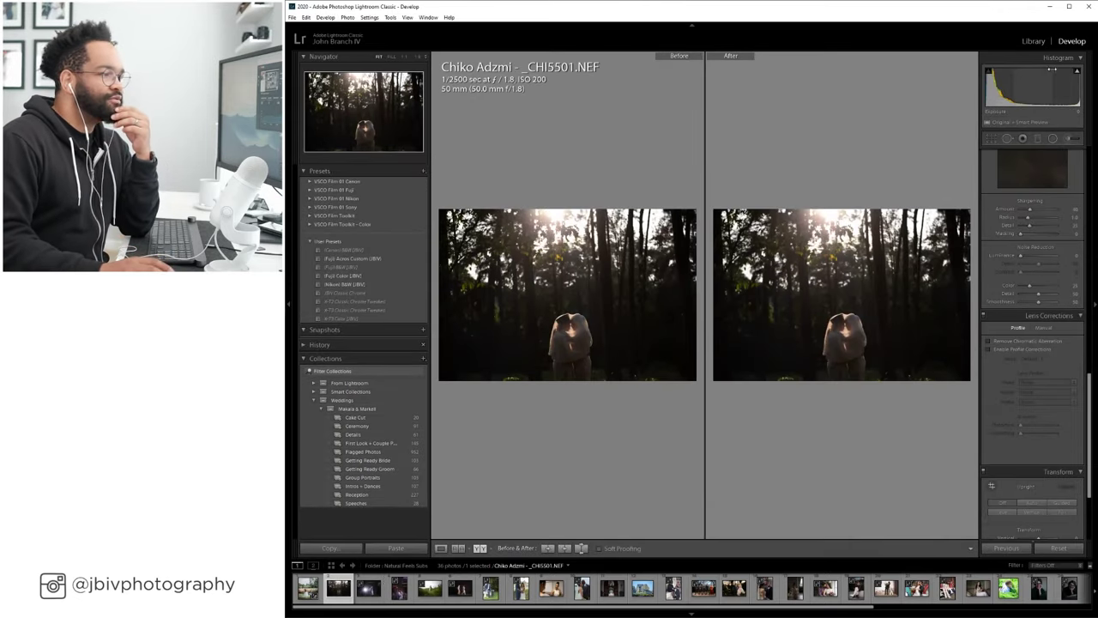
Switch to Loupe view, try the Nikon B&W preset, then apply the Fuji Color preset instead.
left_click(441, 548)
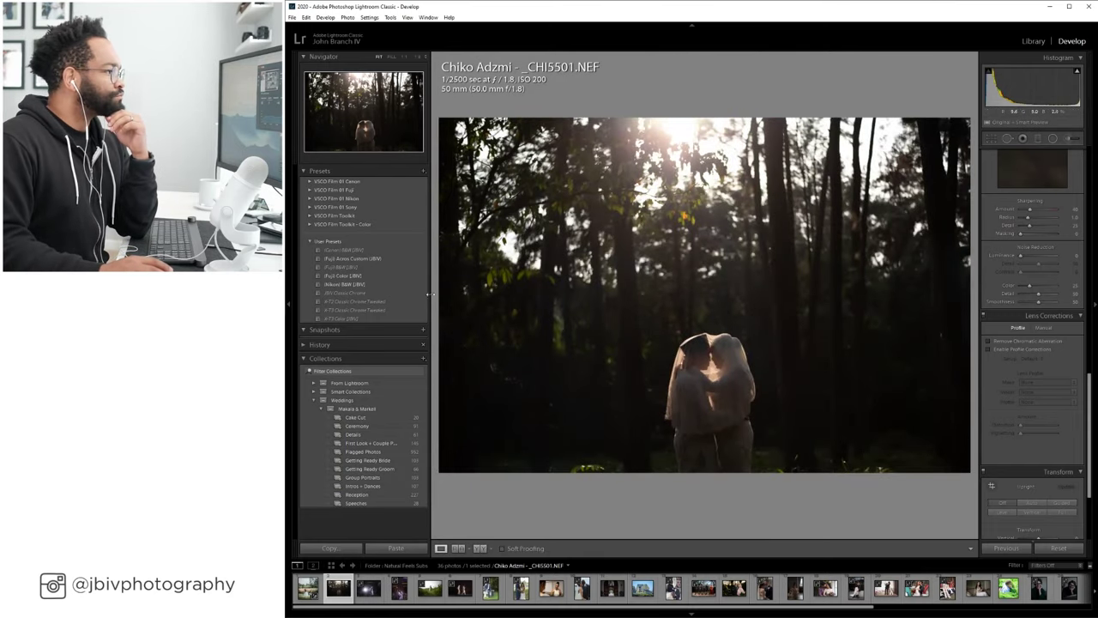
left_click(381, 285)
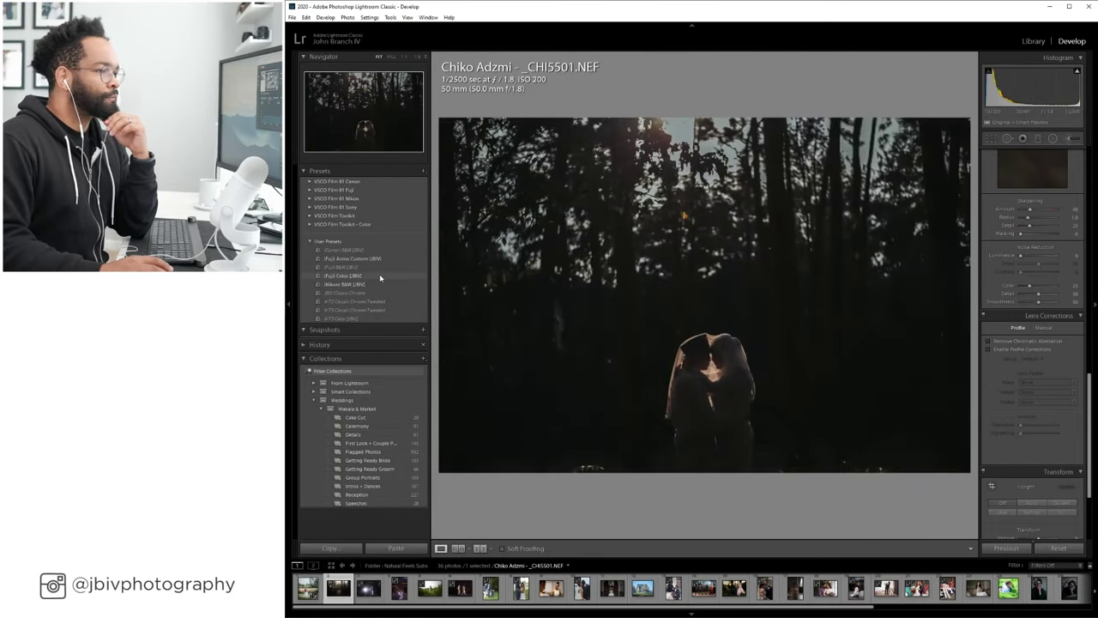
left_click(379, 273)
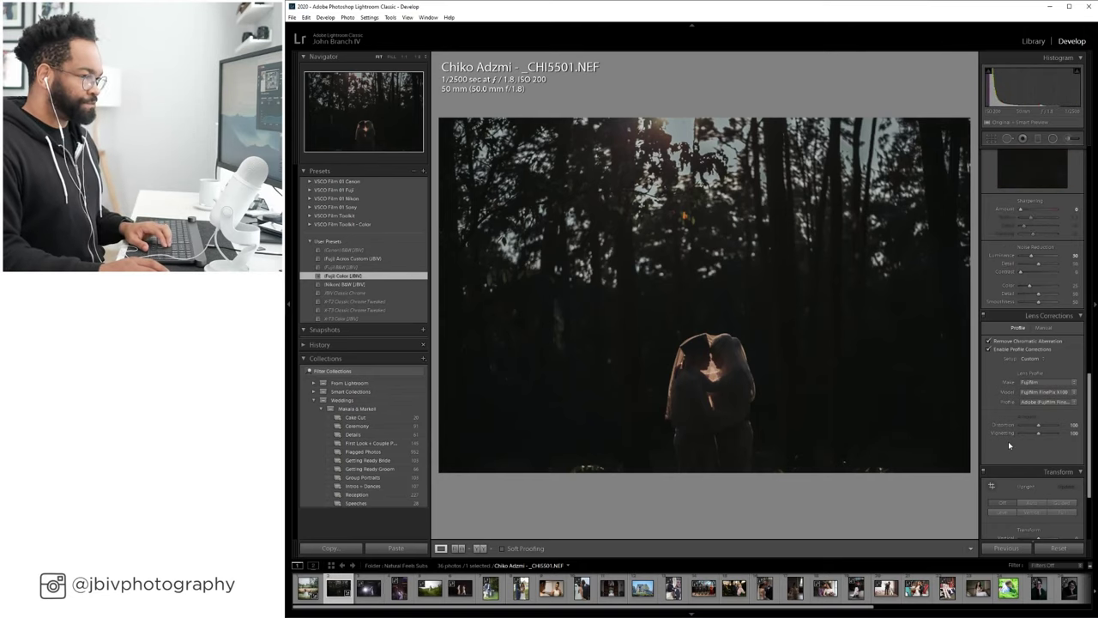
scroll(1009, 441, "up", 10)
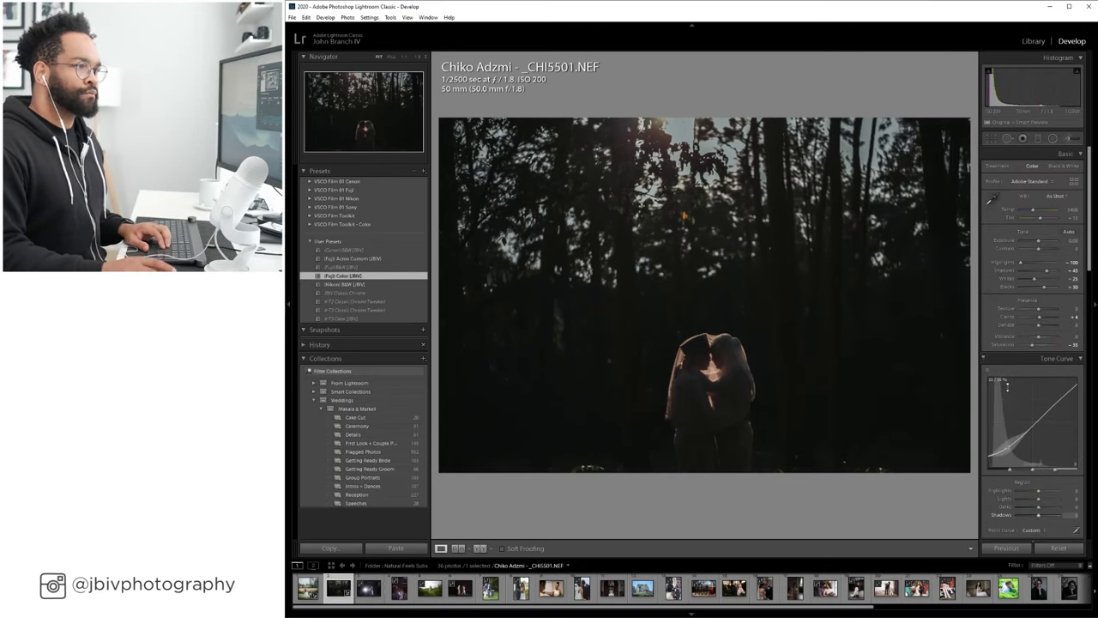
scroll(1007, 385, "down", 10)
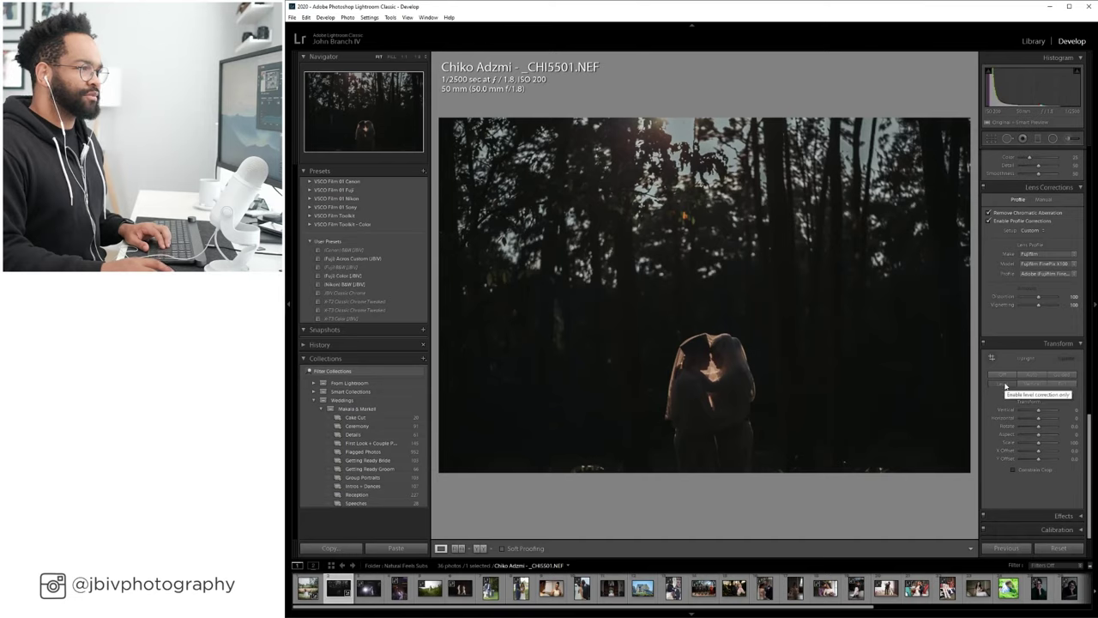
scroll(1009, 386, "up", 10)
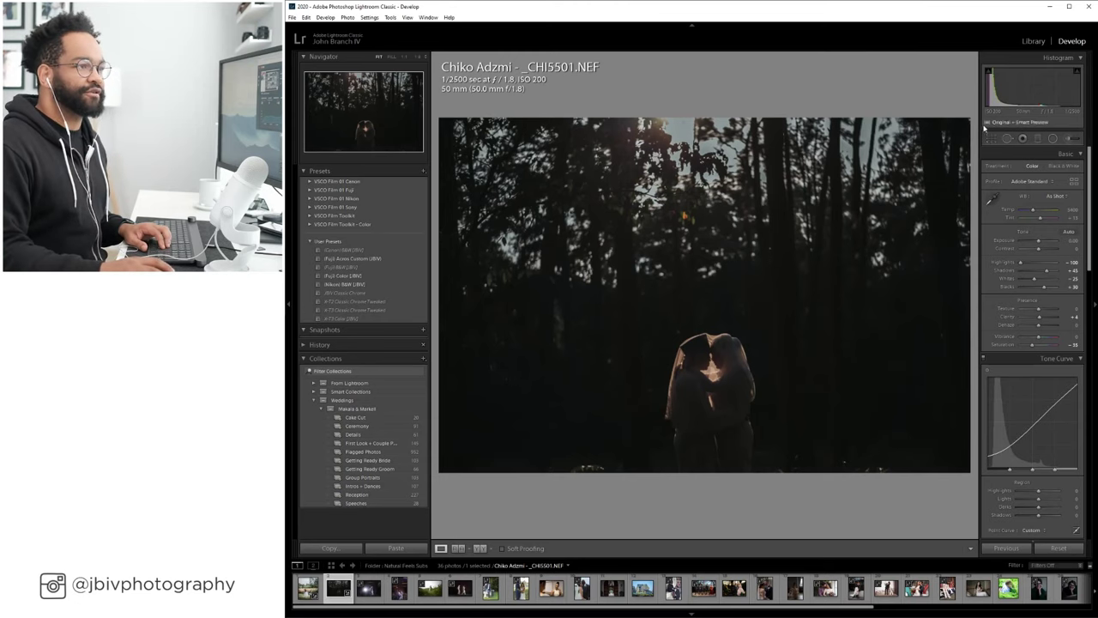
Raise Exposure toward +2.00, set Shadows around +55, and switch Lens Corrections Setup to Auto.
left_click_drag(1039, 241, 1046, 244)
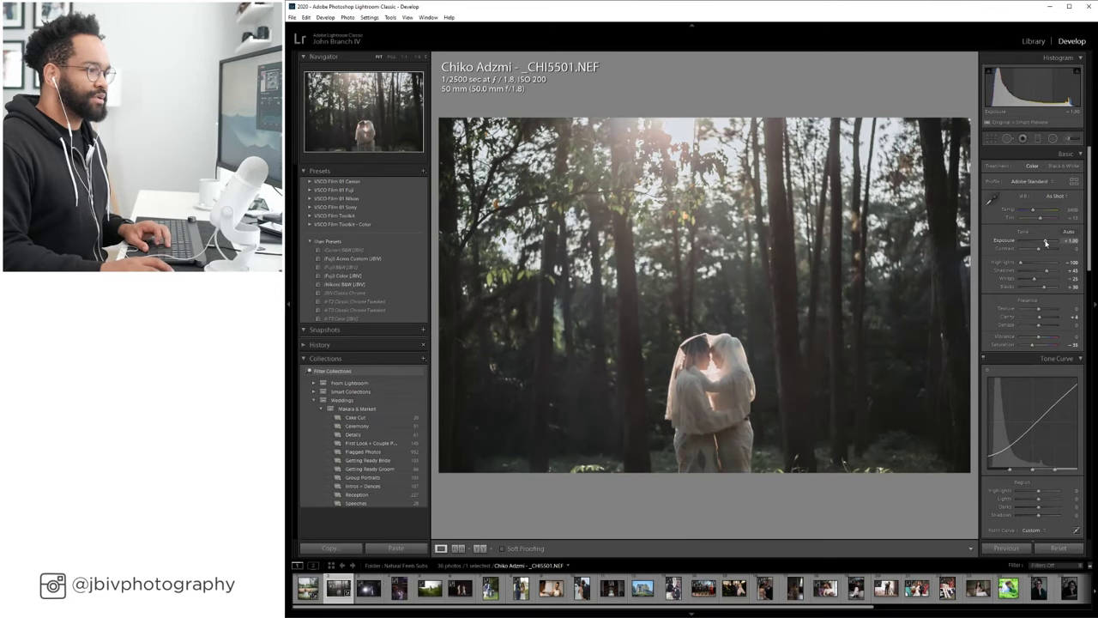
left_click_drag(1047, 270, 1051, 271)
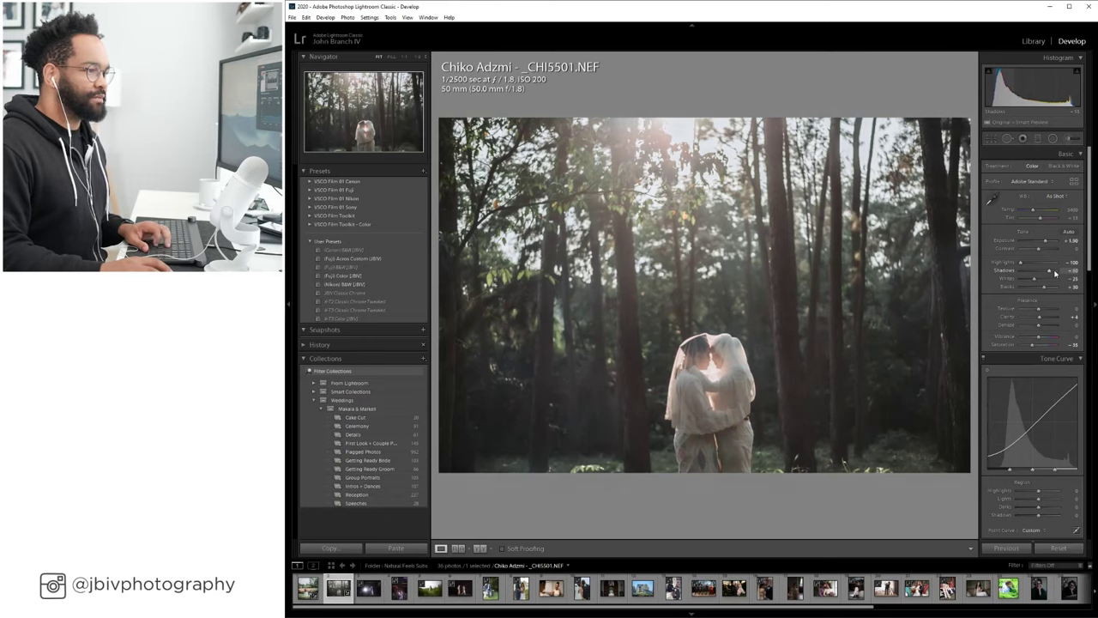
scroll(1030, 326, "down", 8)
scroll(1025, 341, "down", 5)
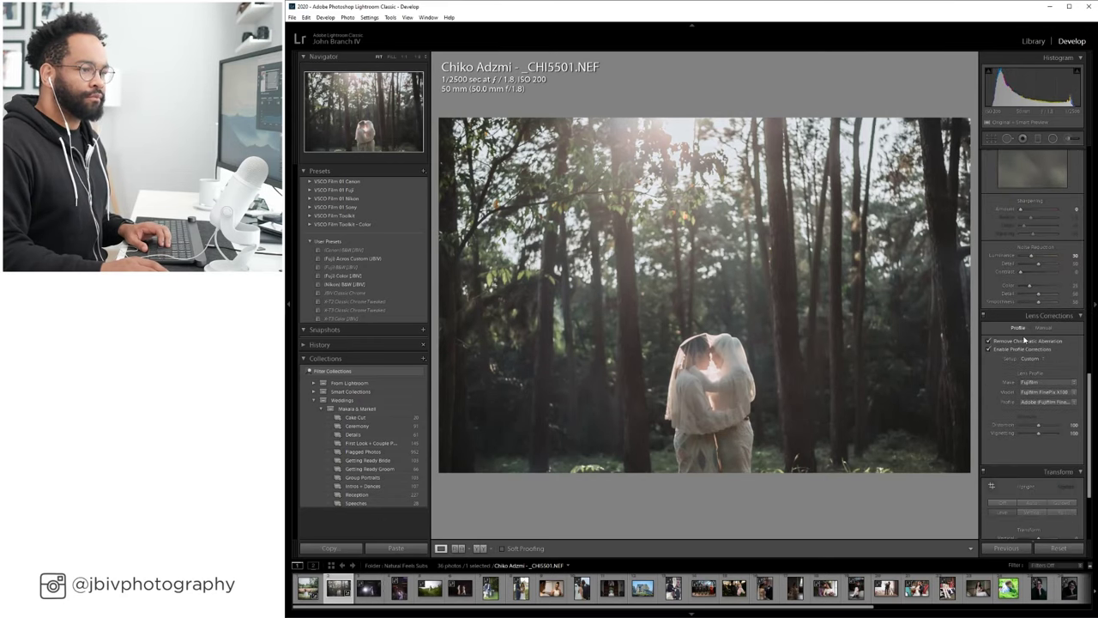
left_click(1032, 359)
left_click(1034, 381)
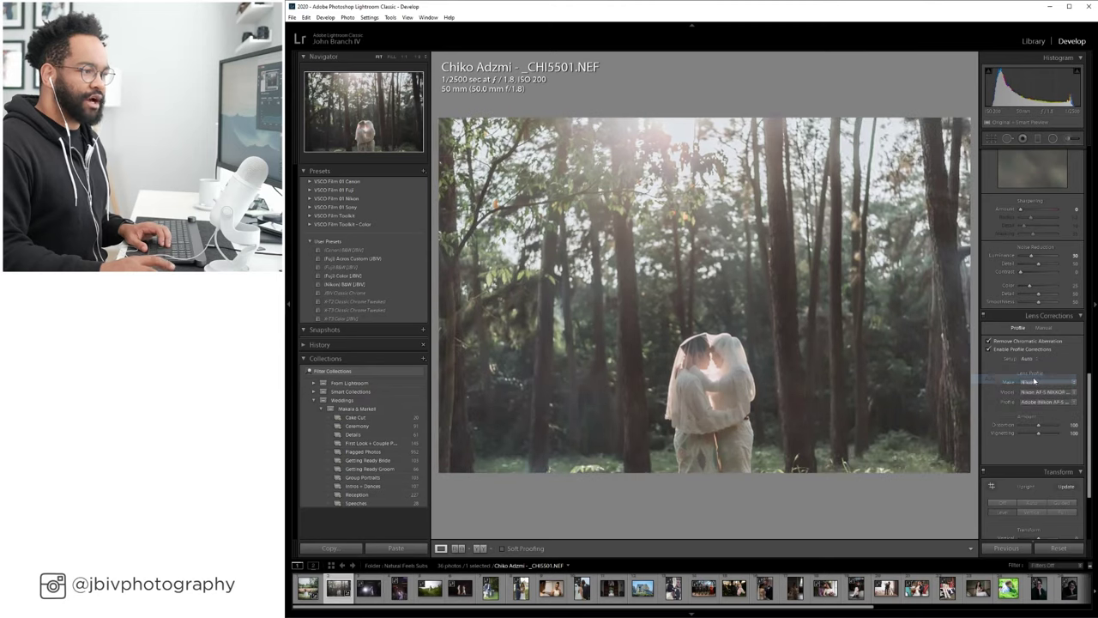
scroll(1034, 361, "up", 12)
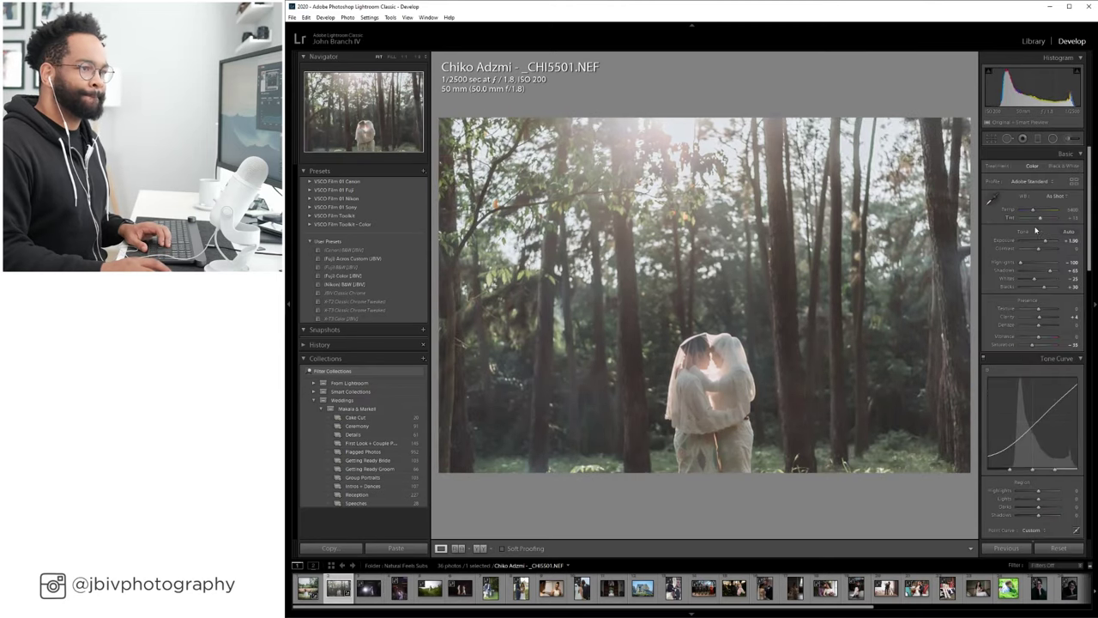
left_click_drag(1049, 271, 1048, 245)
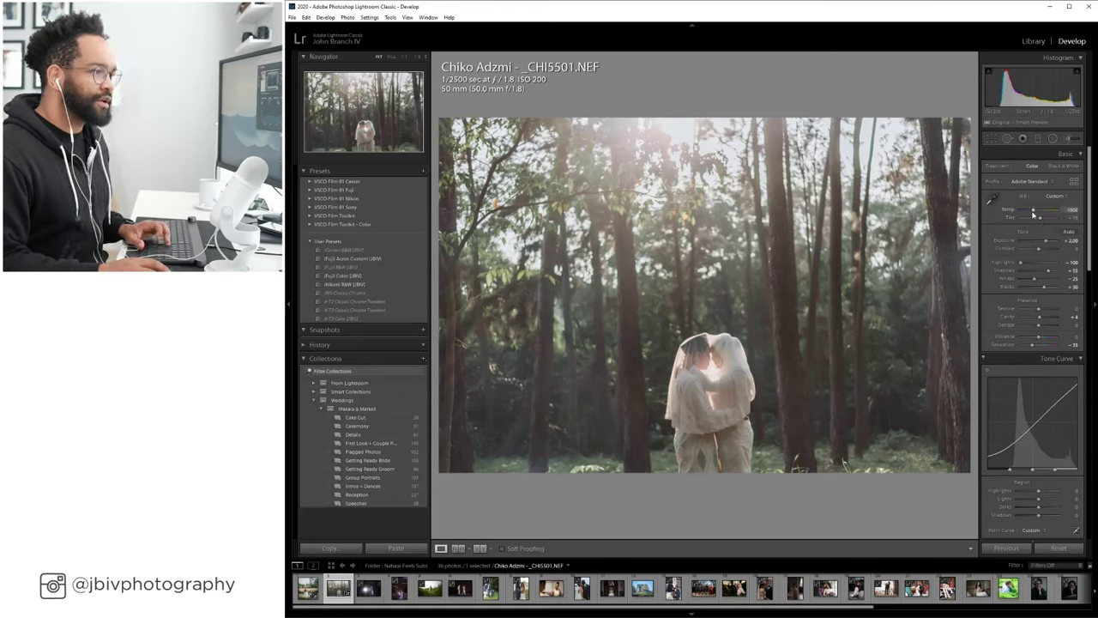
scroll(1033, 212, "down", 5)
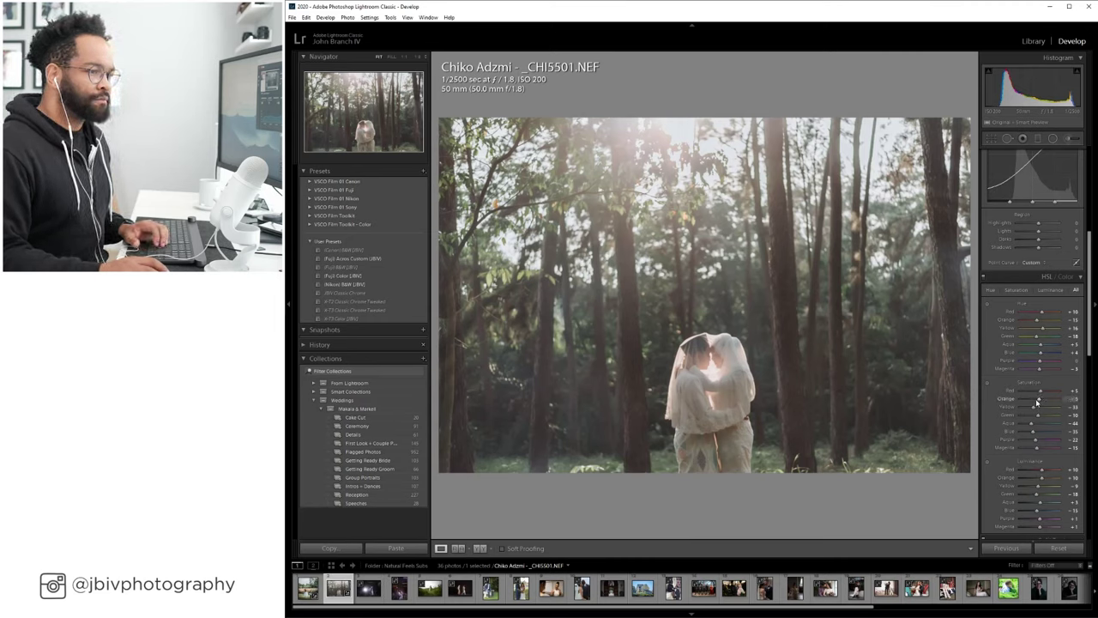
Set Exposure to +2.20, try Yellow Saturation at -100, then undo it back to -33.
scroll(1037, 402, "up", 5)
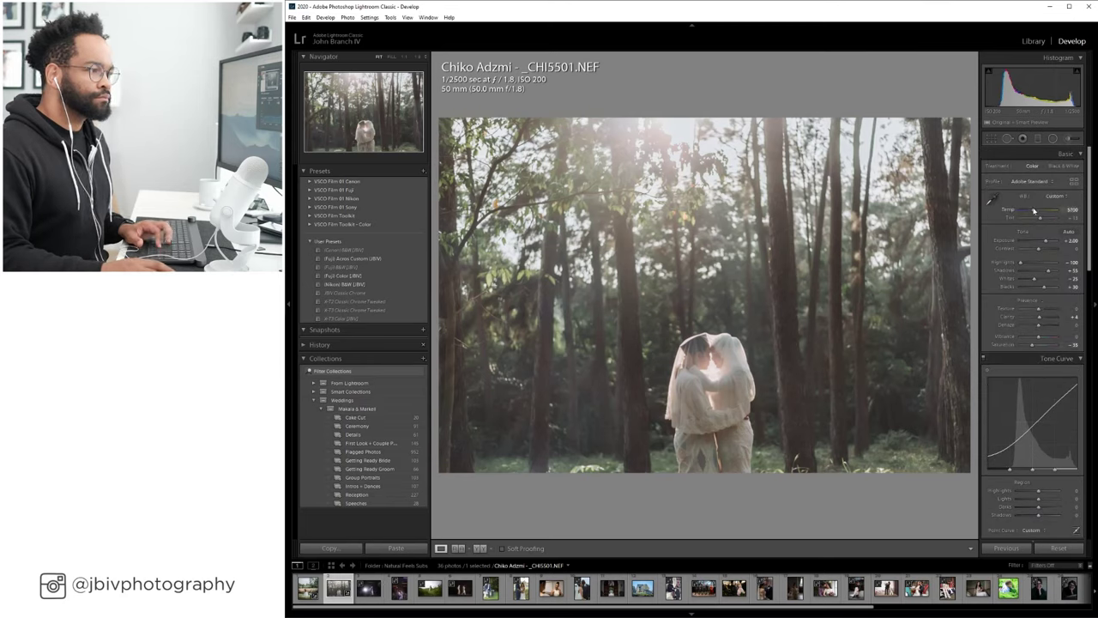
left_click_drag(1043, 243, 1045, 246)
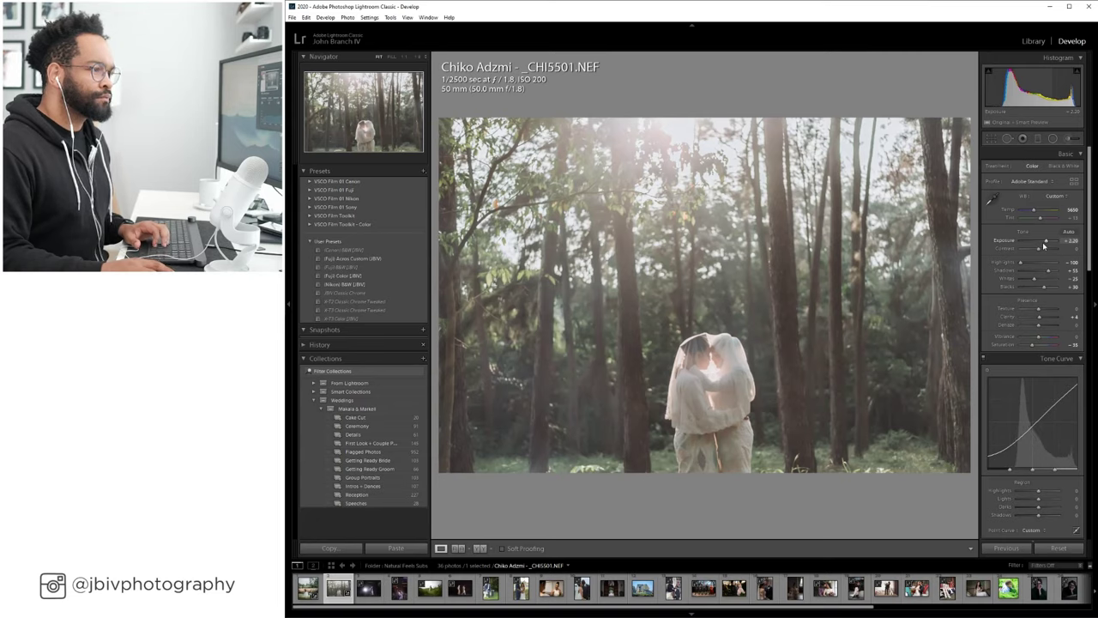
scroll(1040, 275, "down", 5)
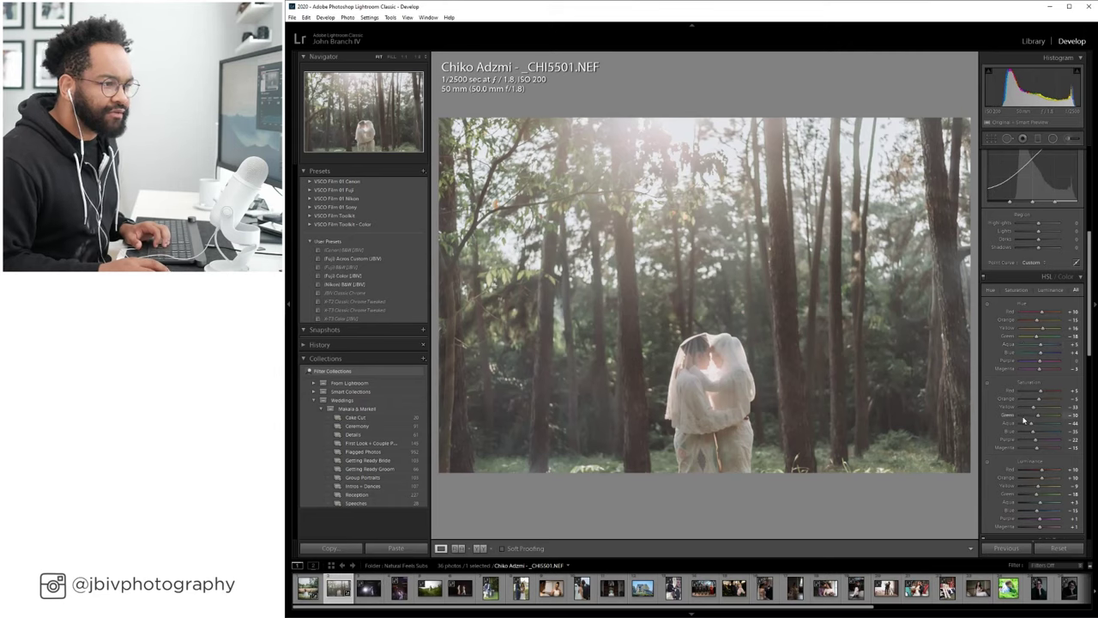
left_click_drag(1033, 407, 1015, 412)
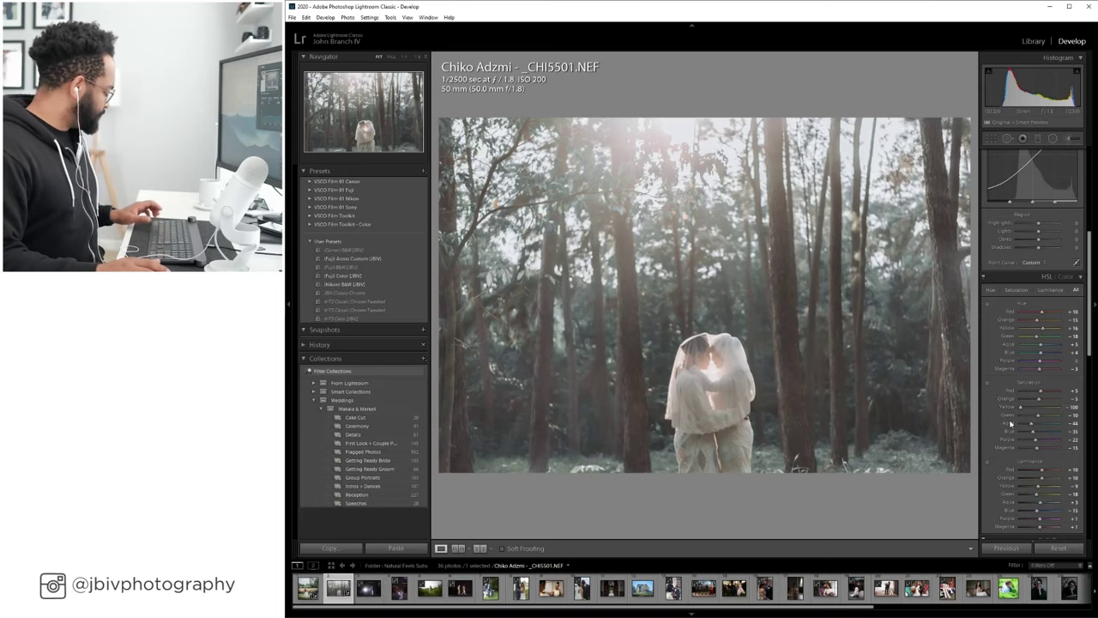
key("ctrl+z")
key("ctrl+z")
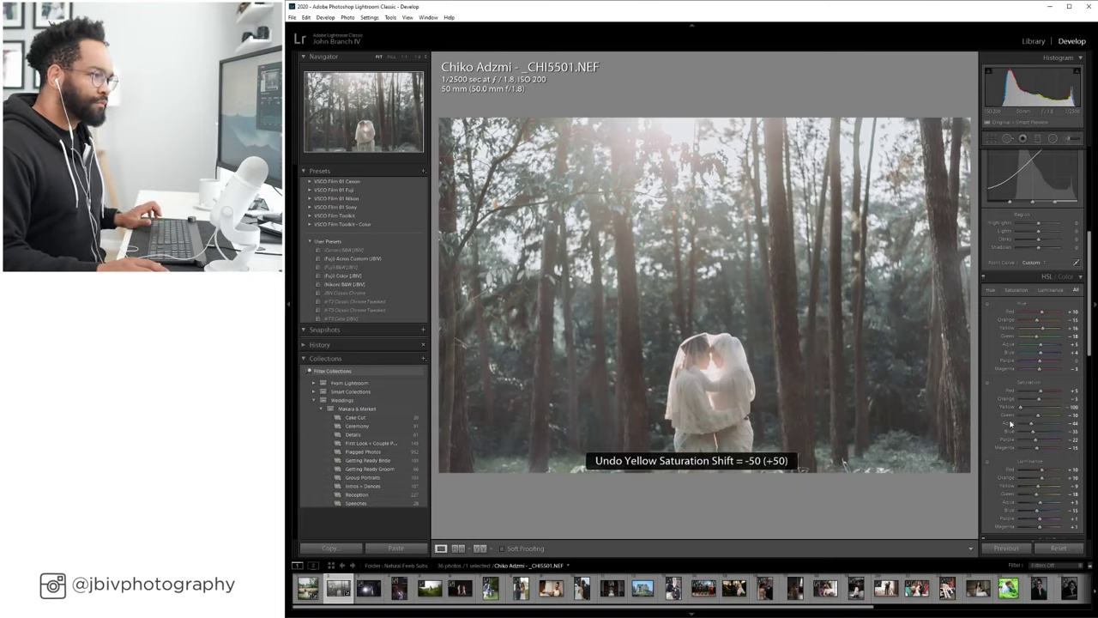
key("ctrl+z")
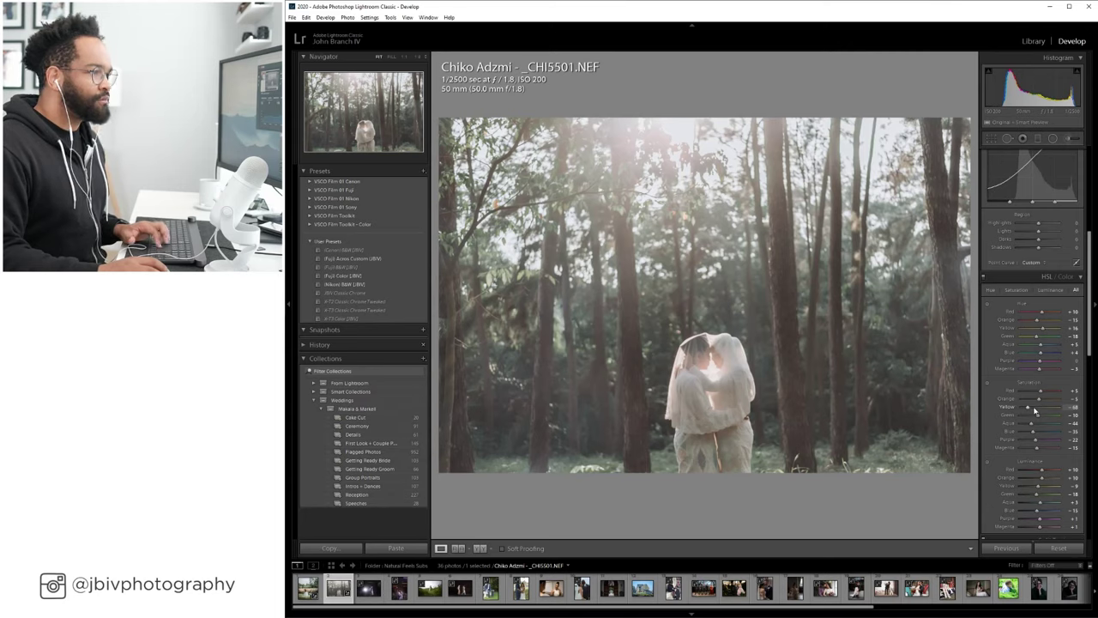
scroll(1035, 361, "up", 5)
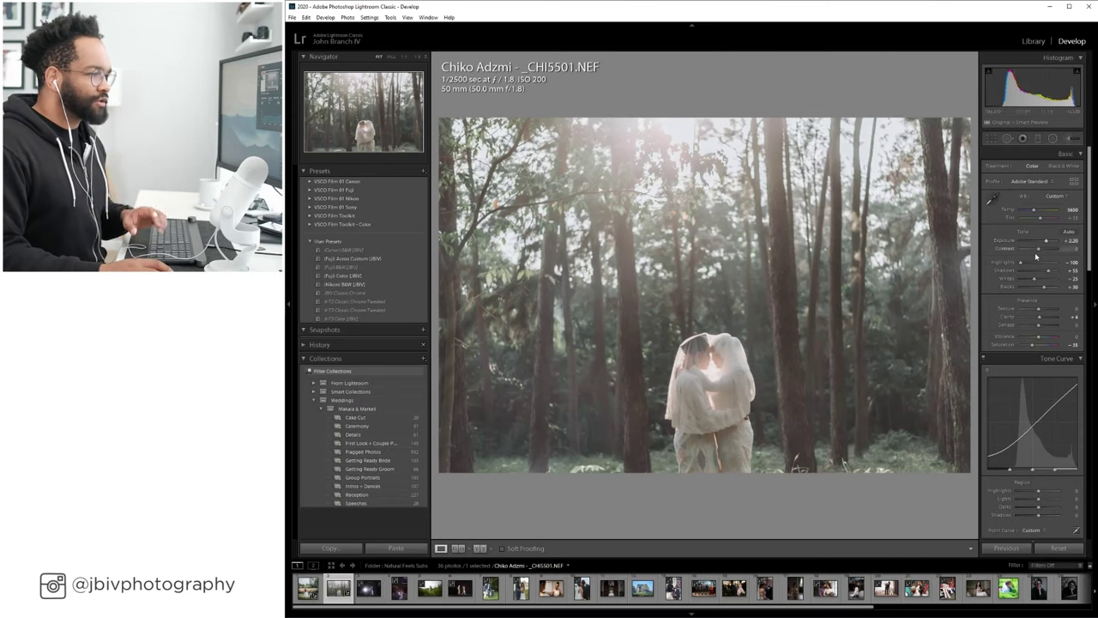
Zoom in to inspect the couple, lower Shadows to about +40, and compare before and after.
left_click(706, 367)
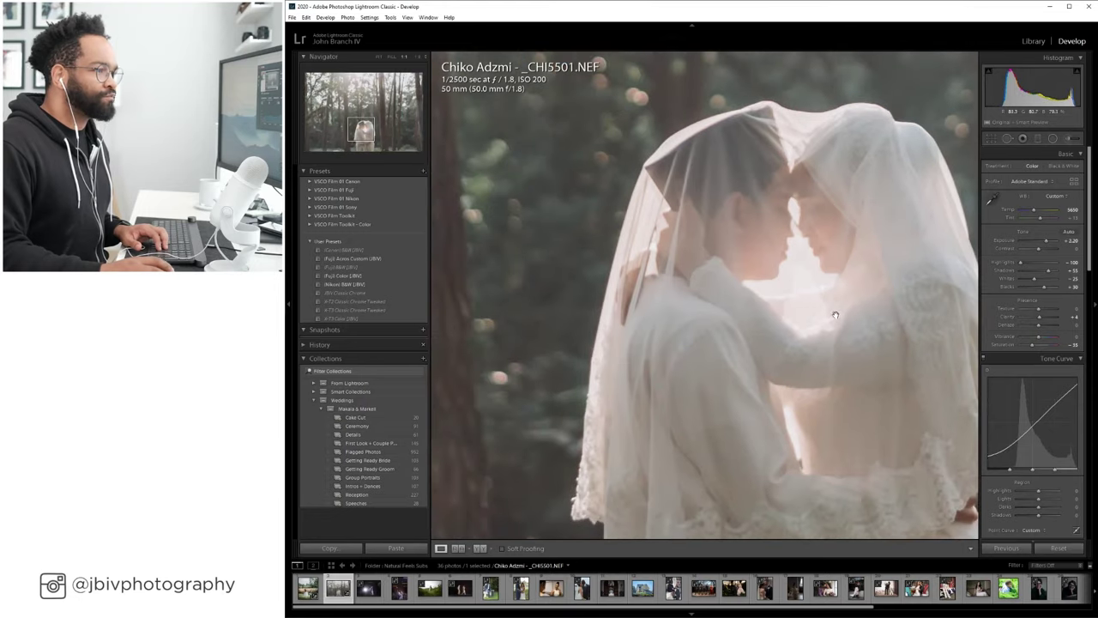
left_click_drag(806, 364, 764, 229)
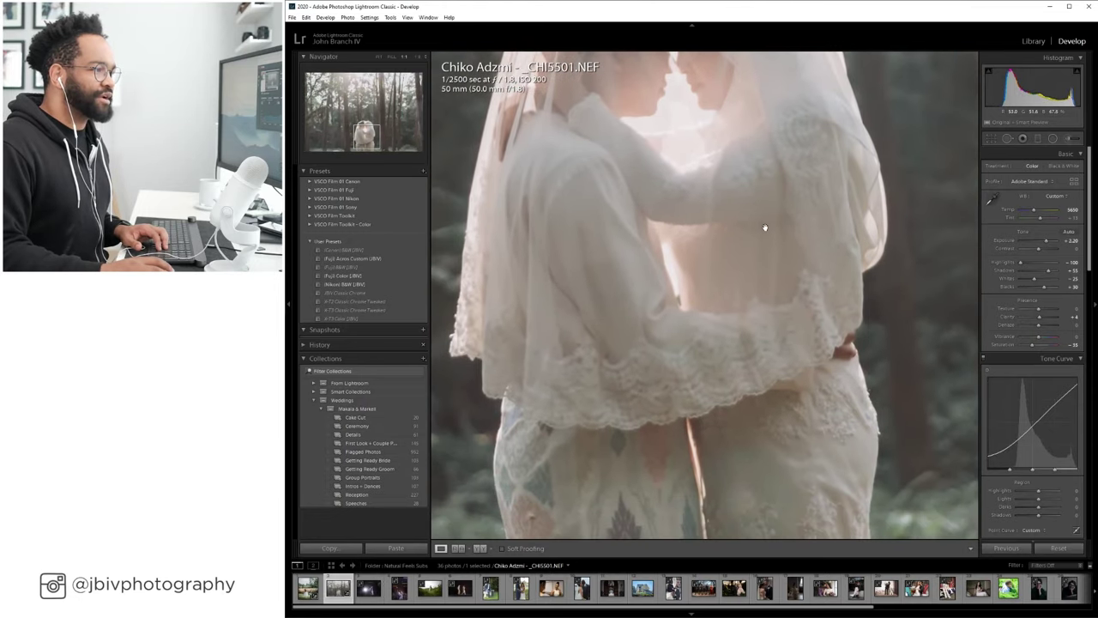
left_click(764, 228)
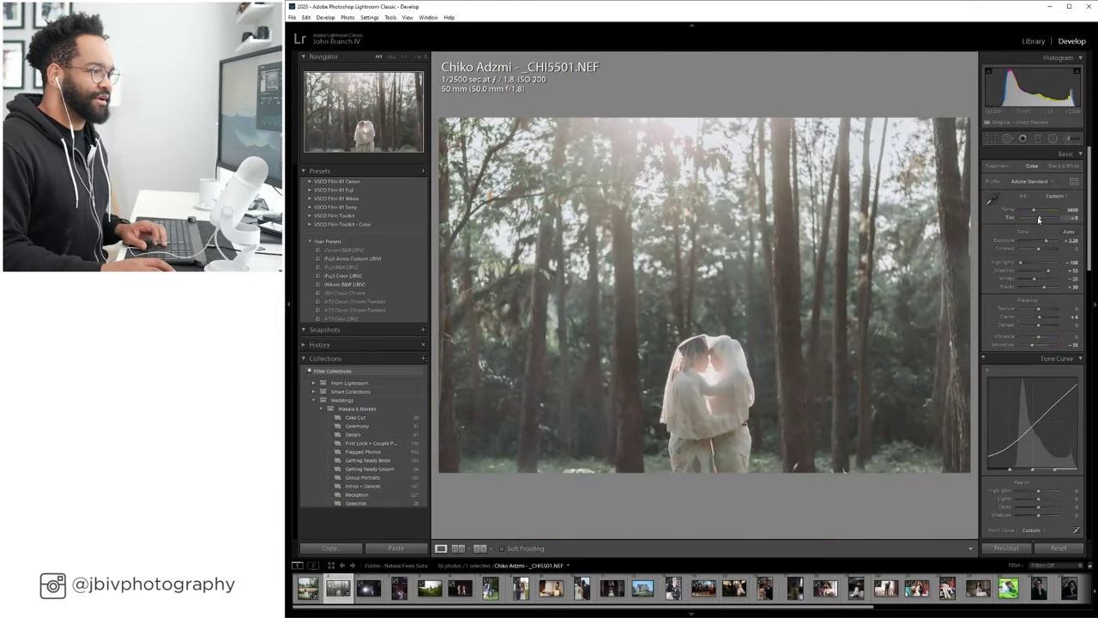
left_click_drag(1052, 273, 1049, 275)
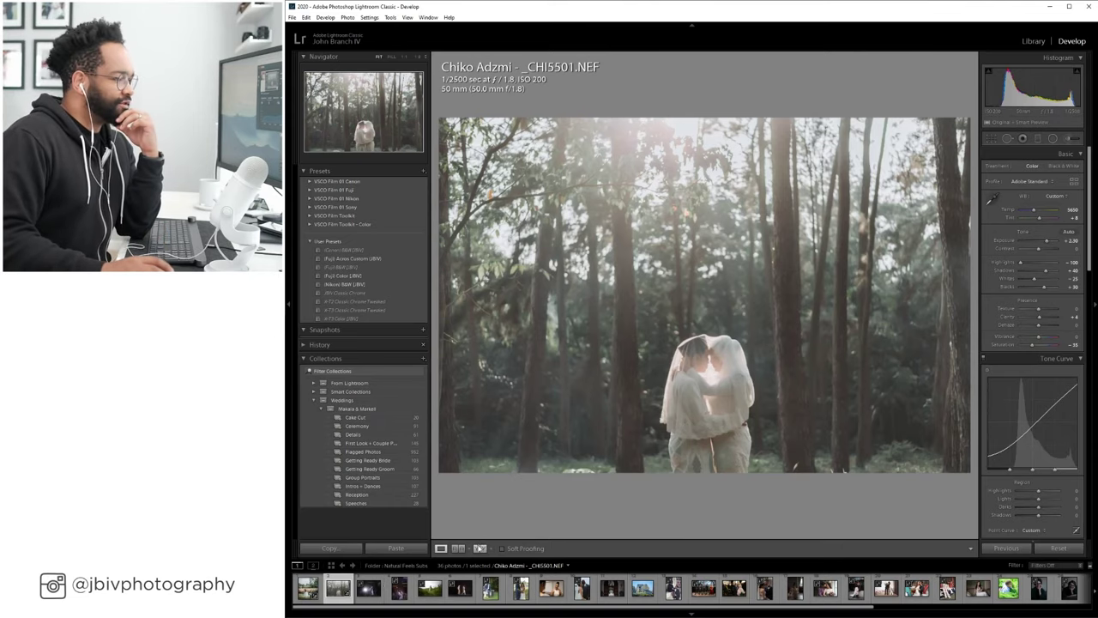
left_click(480, 548)
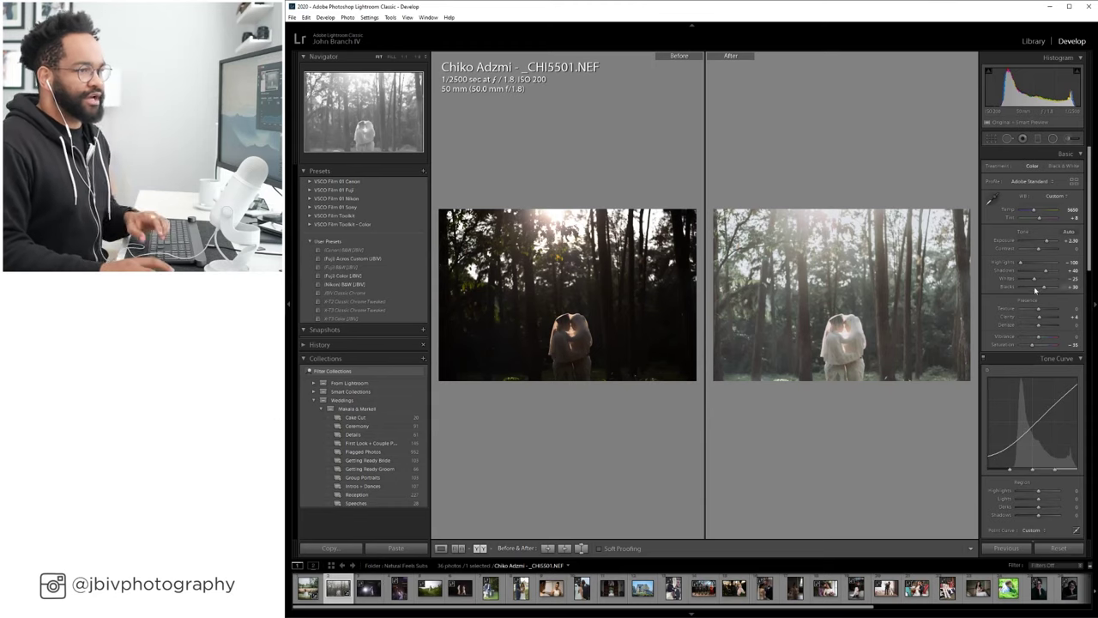
left_click_drag(1049, 243, 1045, 244)
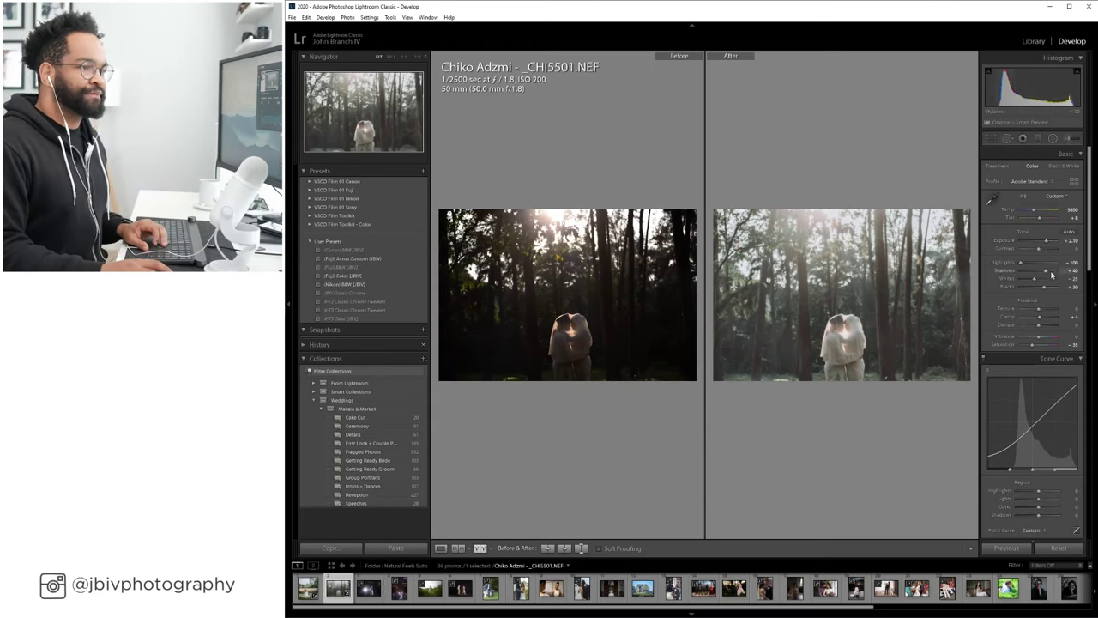
scroll(1052, 273, "down", 3)
scroll(1052, 274, "down", 2)
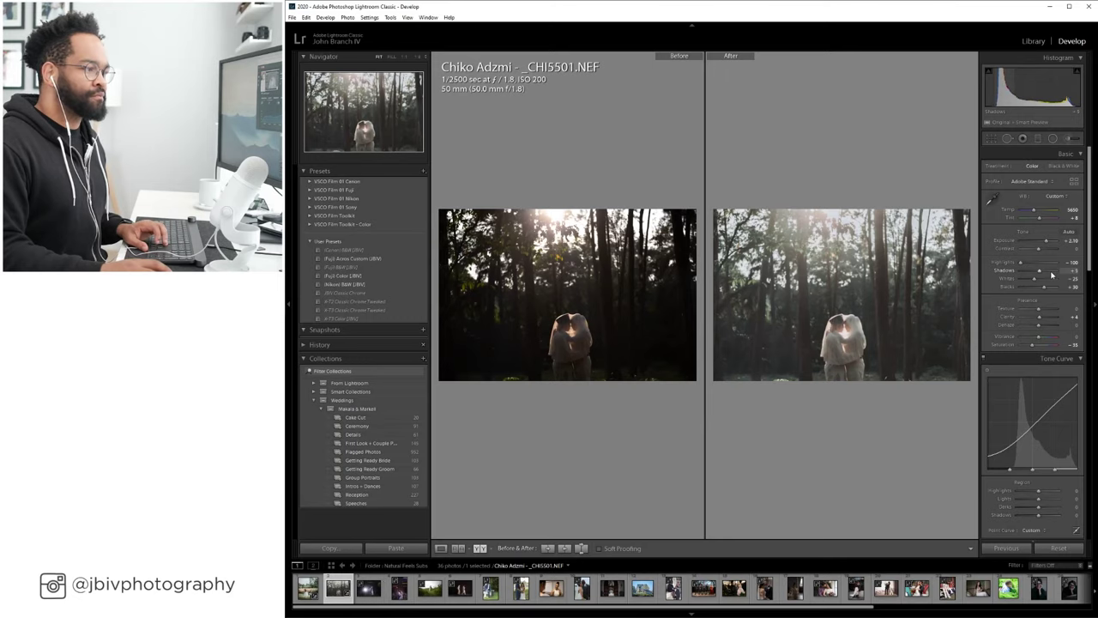
left_click(440, 548)
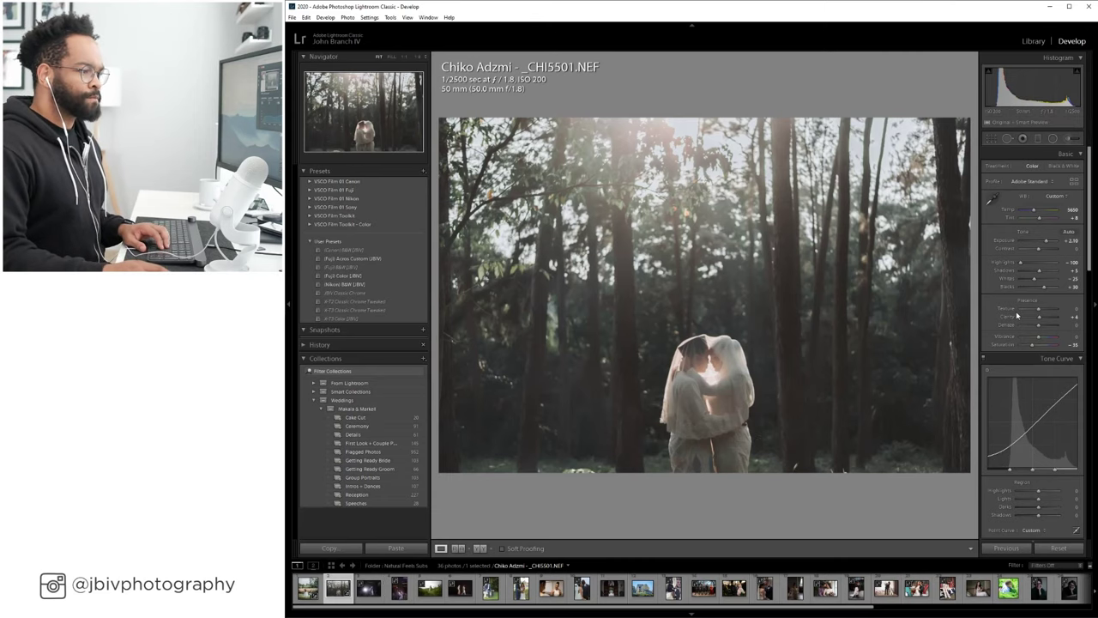
Set Highlights to -85, reset Shadows to 0, raise Exposure to +2.30, and go to the next photo.
scroll(1017, 314, "down", 15)
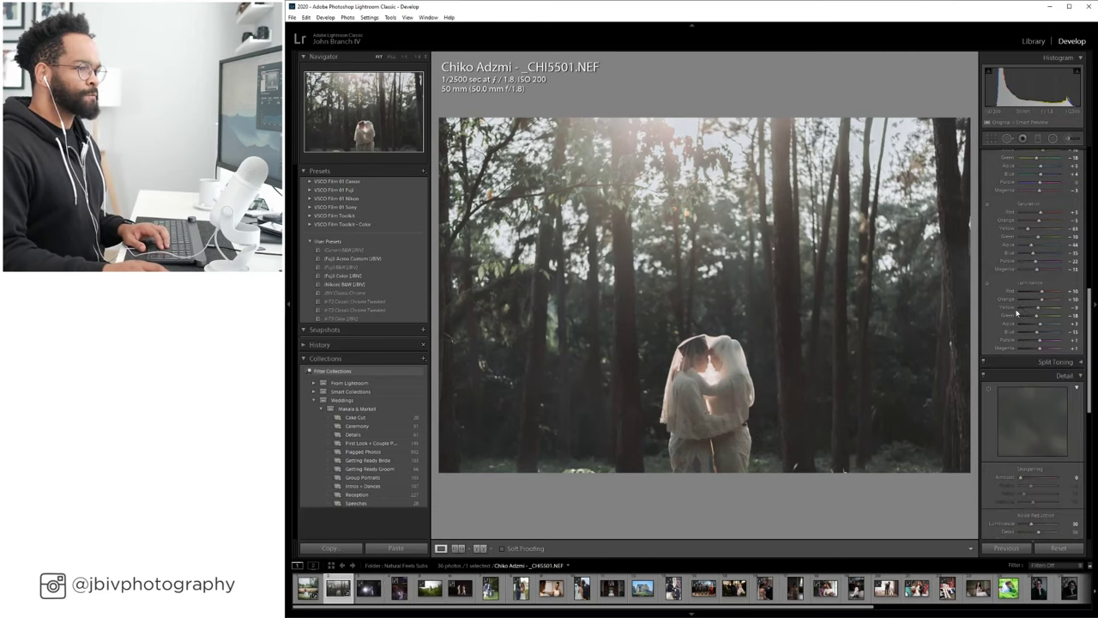
scroll(1017, 313, "up", 15)
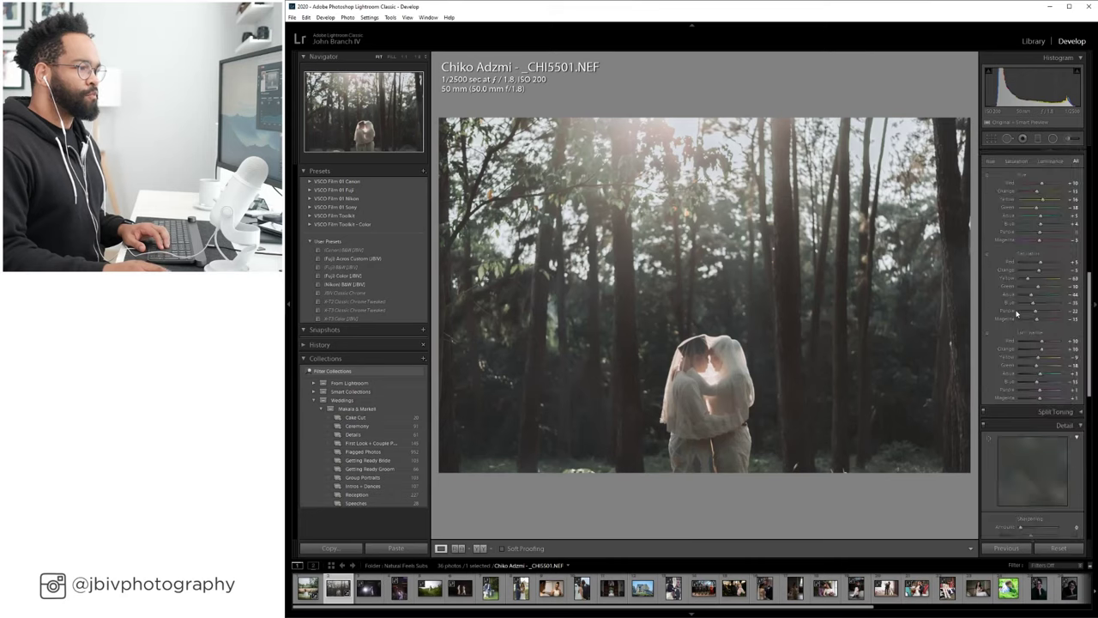
left_click(1022, 263)
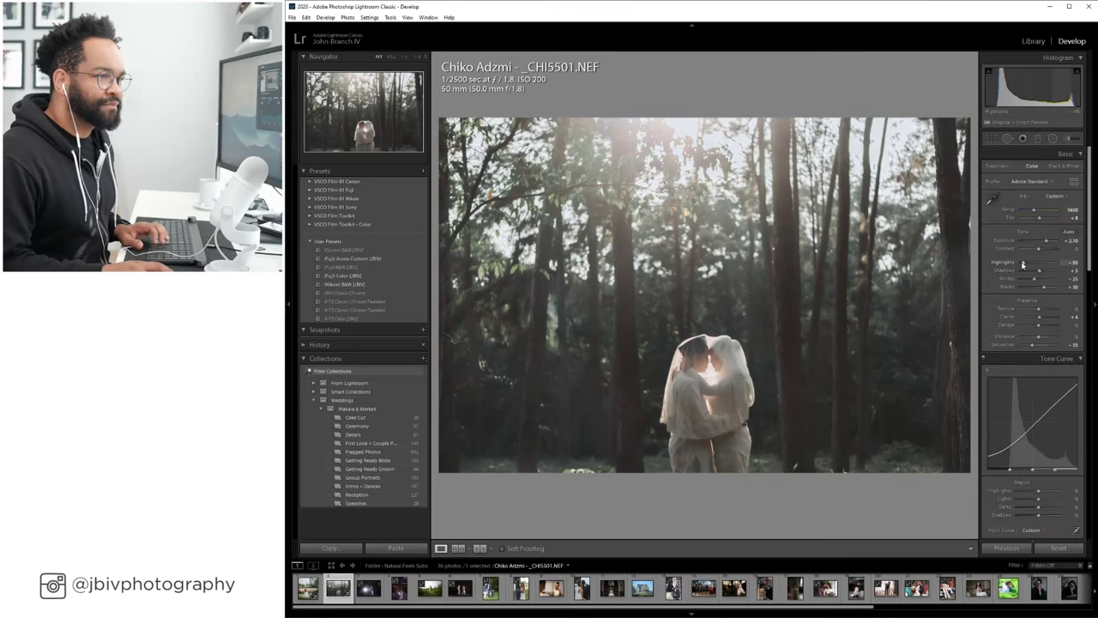
left_click_drag(1022, 264, 1018, 264)
double_click(1040, 271)
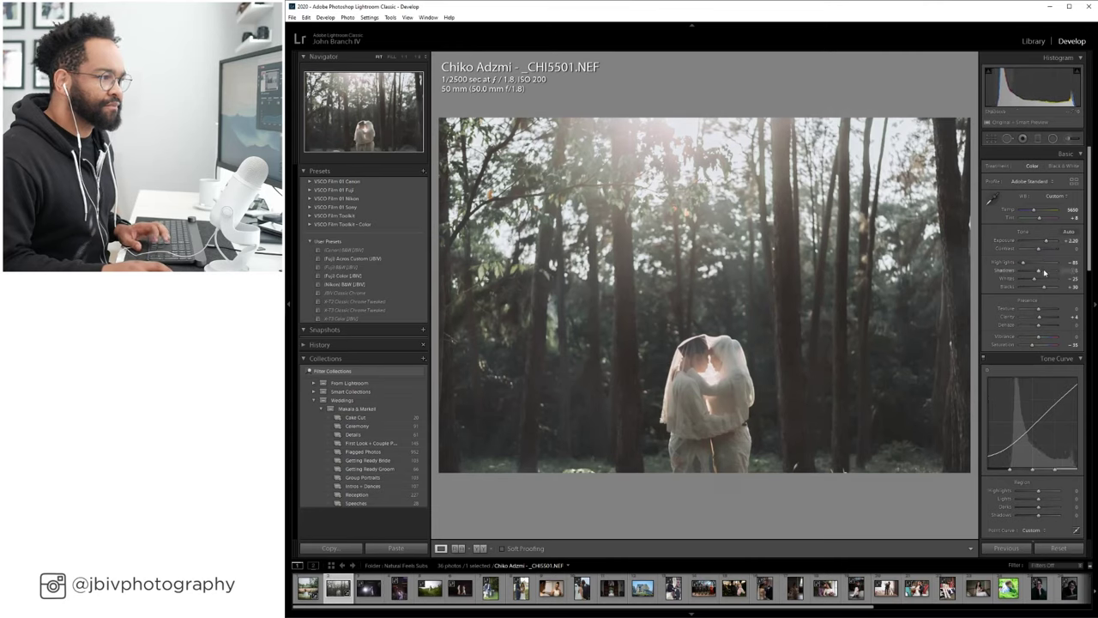
left_click_drag(1041, 271, 1044, 244)
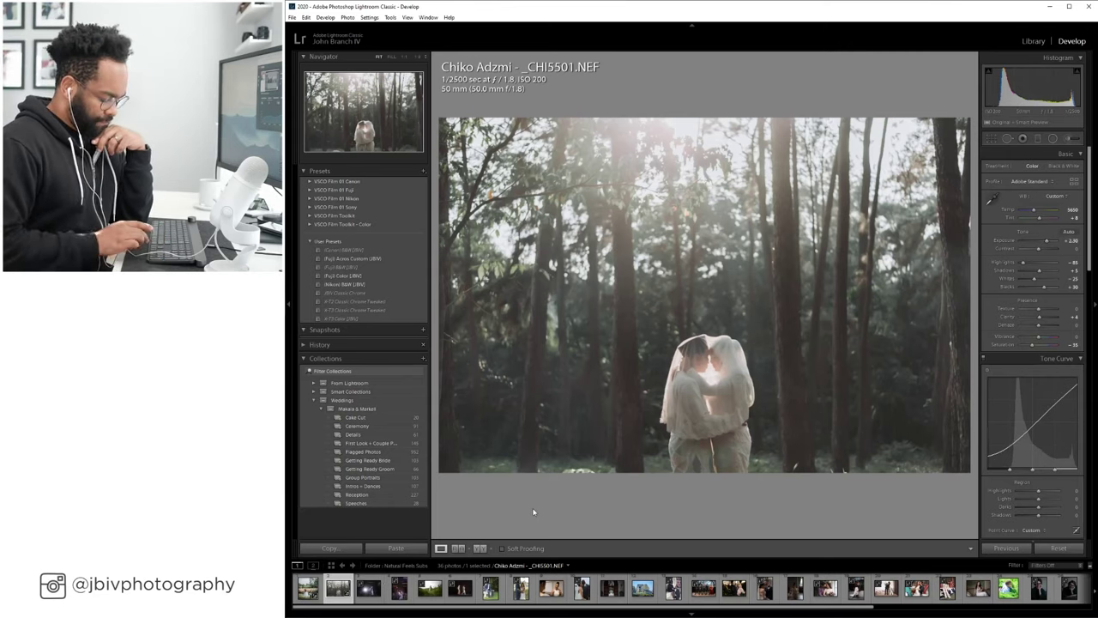
key("Right")
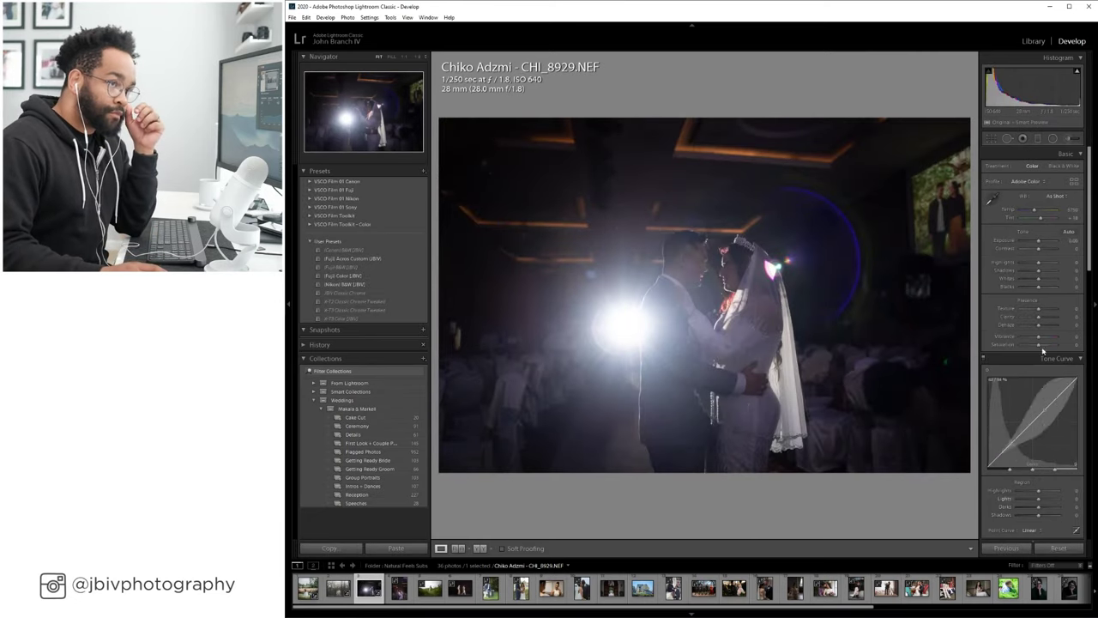
Return through the grid to Develop and apply the Fuji Color [JBV] preset to CHI_8929.NEF.
scroll(1039, 322, "down", 10)
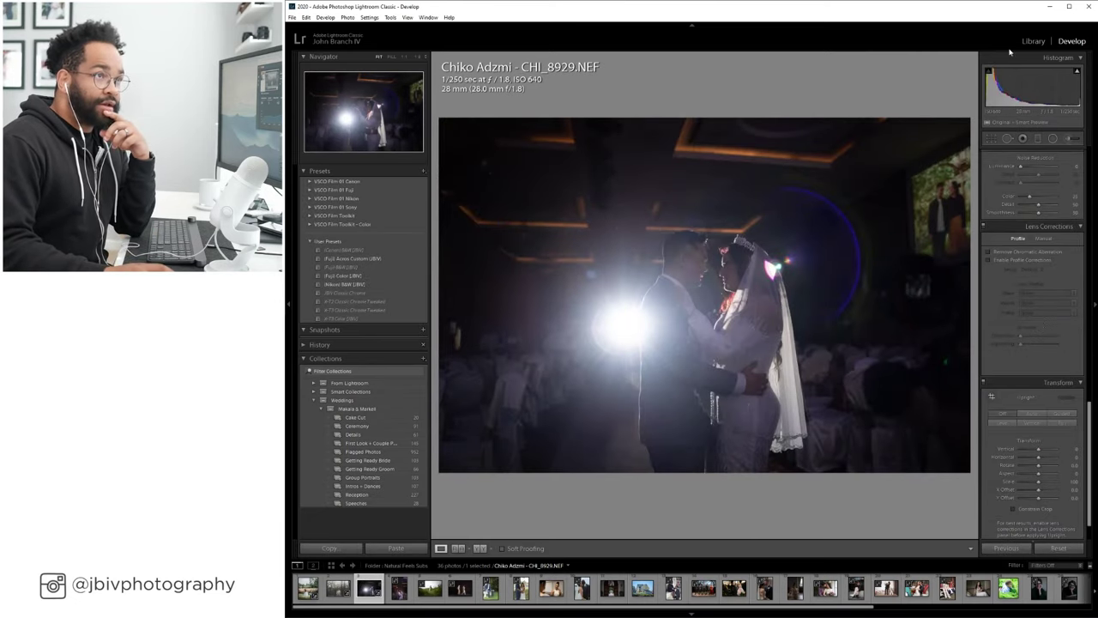
key("g")
scroll(1032, 317, "down", 1)
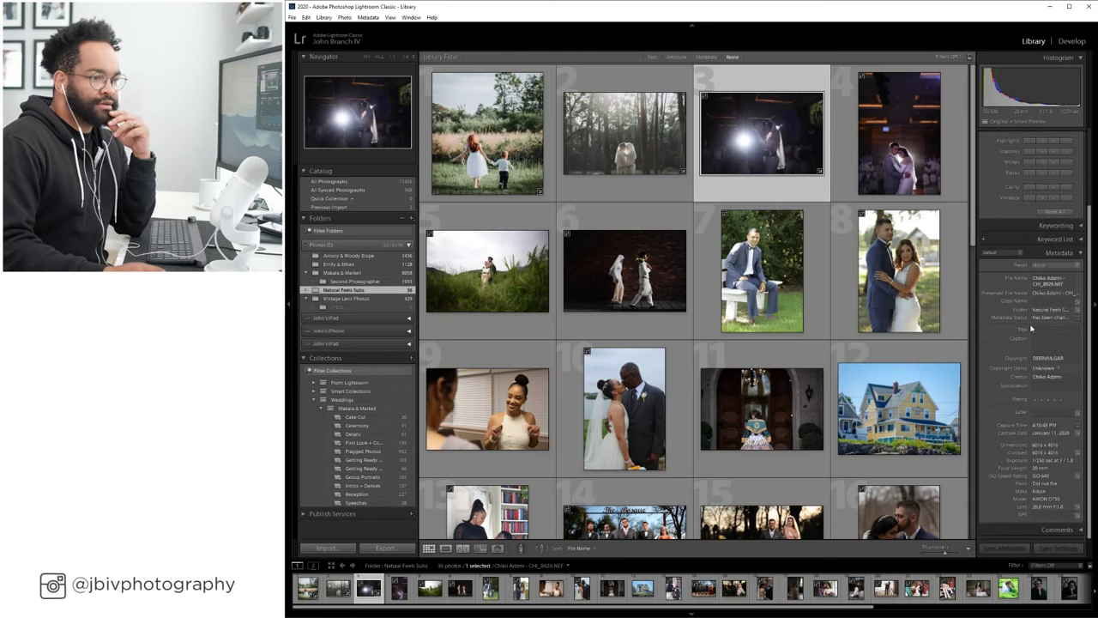
left_click(1071, 40)
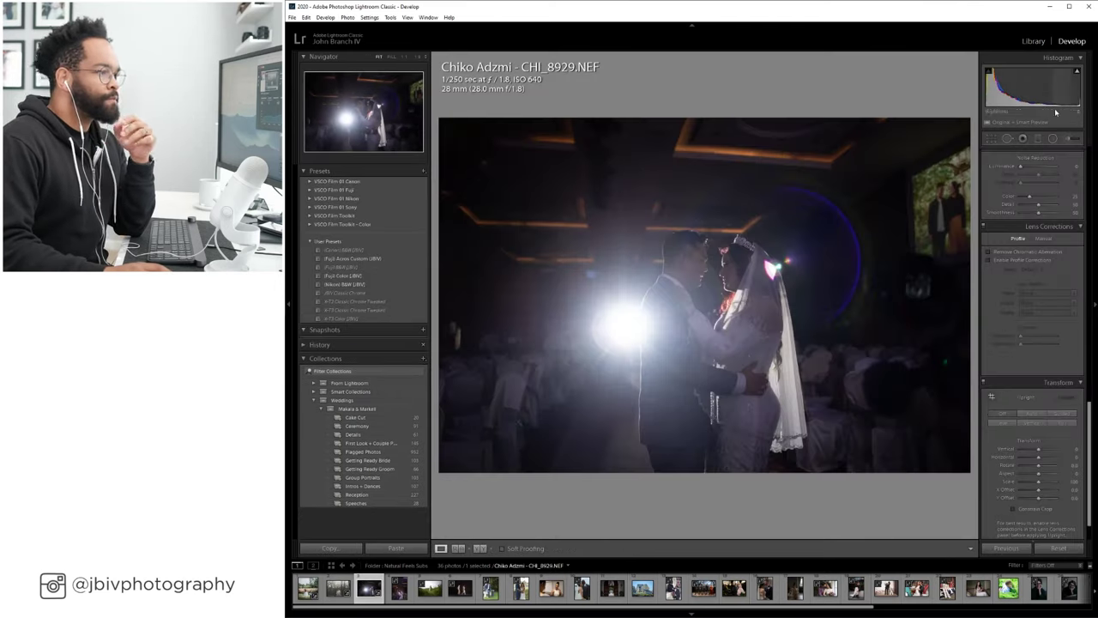
left_click(366, 275)
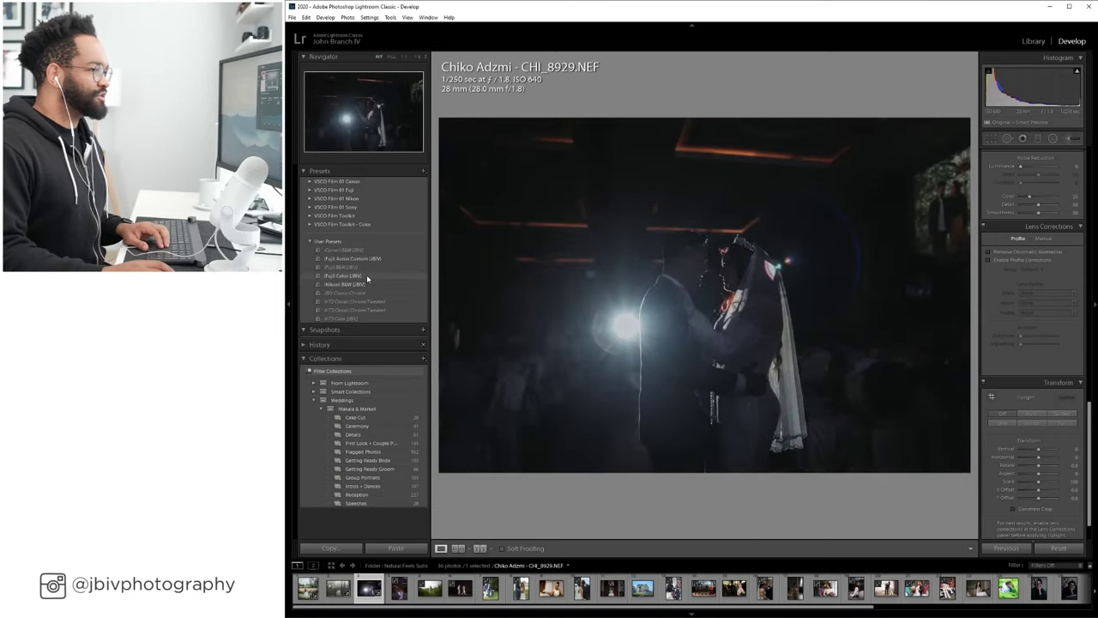
Reapply the Fuji Color [JBV] preset and raise Exposure to about +2.20.
left_click(366, 275)
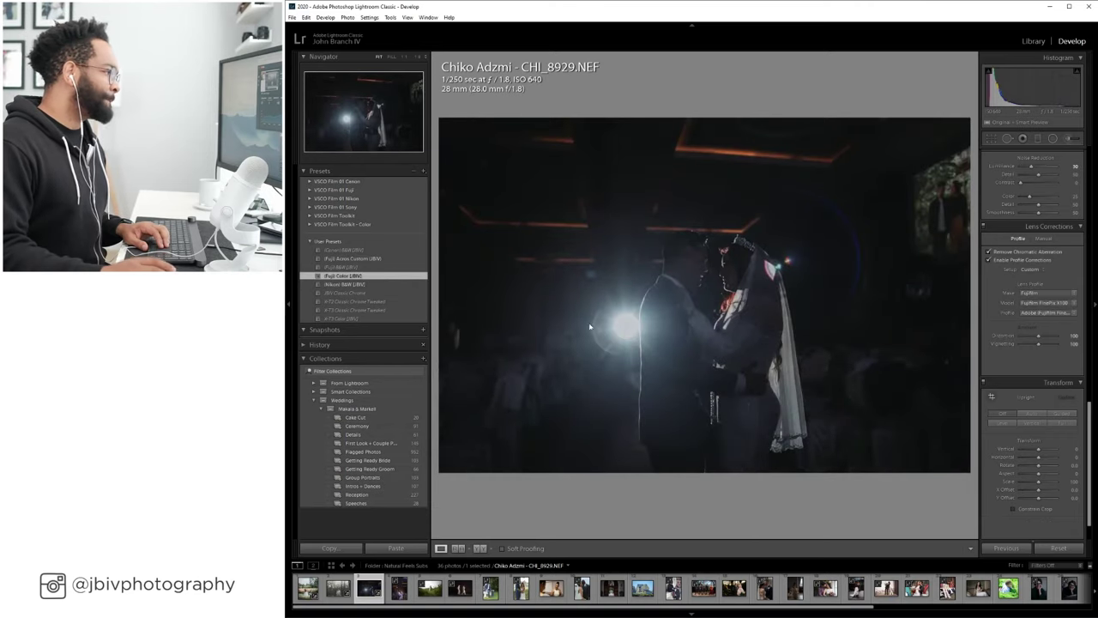
scroll(1003, 317, "up", 6)
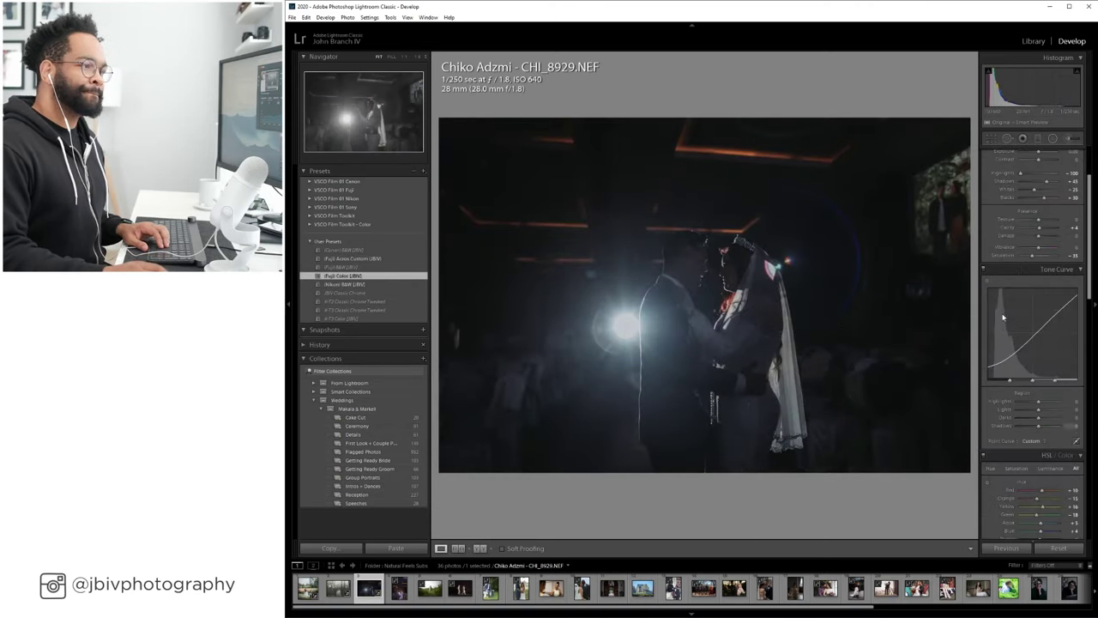
scroll(1025, 263, "up", 2)
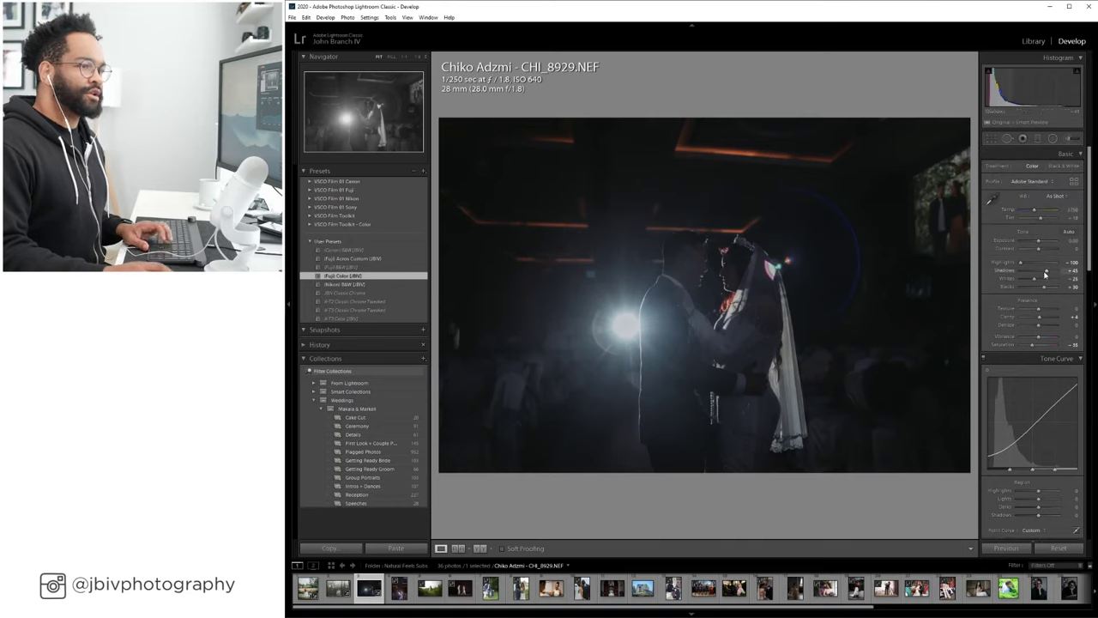
left_click_drag(1040, 241, 1045, 242)
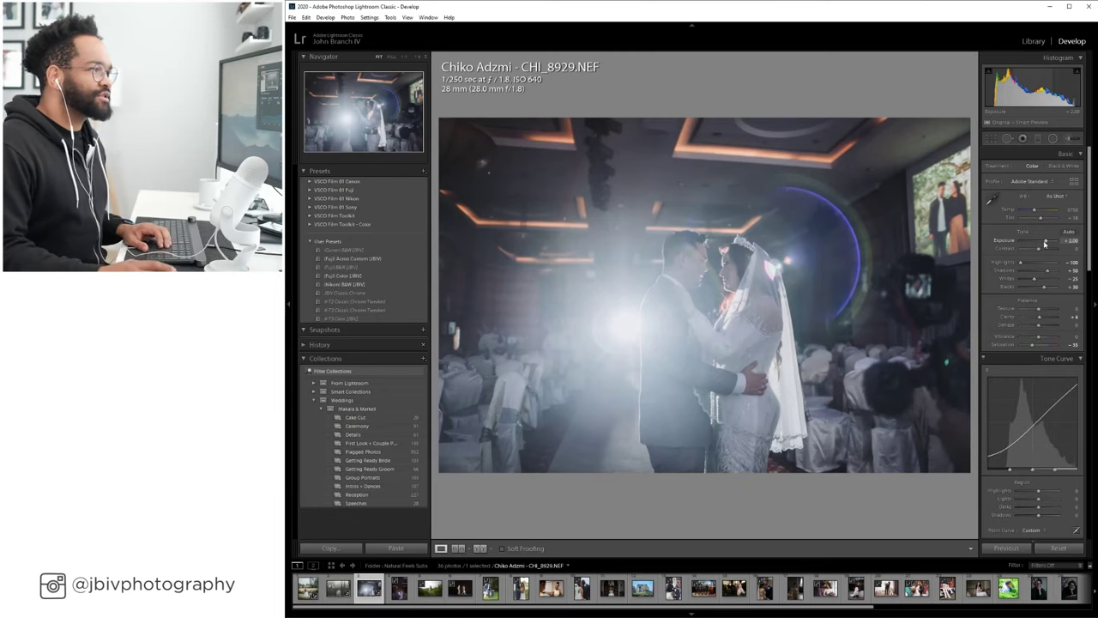
left_click_drag(1046, 241, 1047, 243)
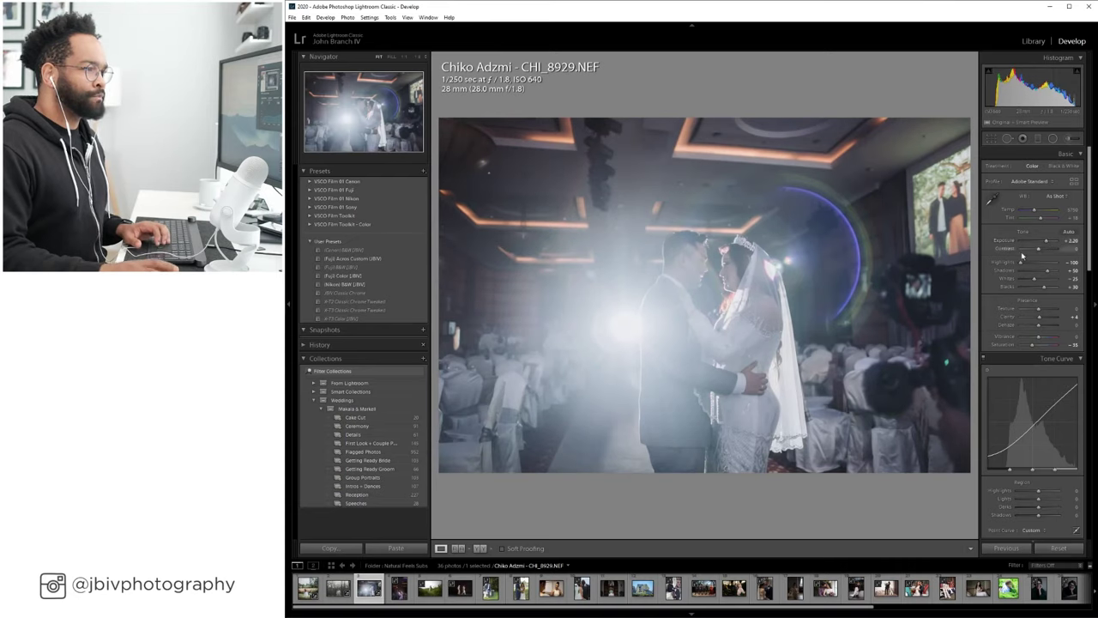
scroll(1022, 244, "down", 4)
scroll(1018, 243, "down", 8)
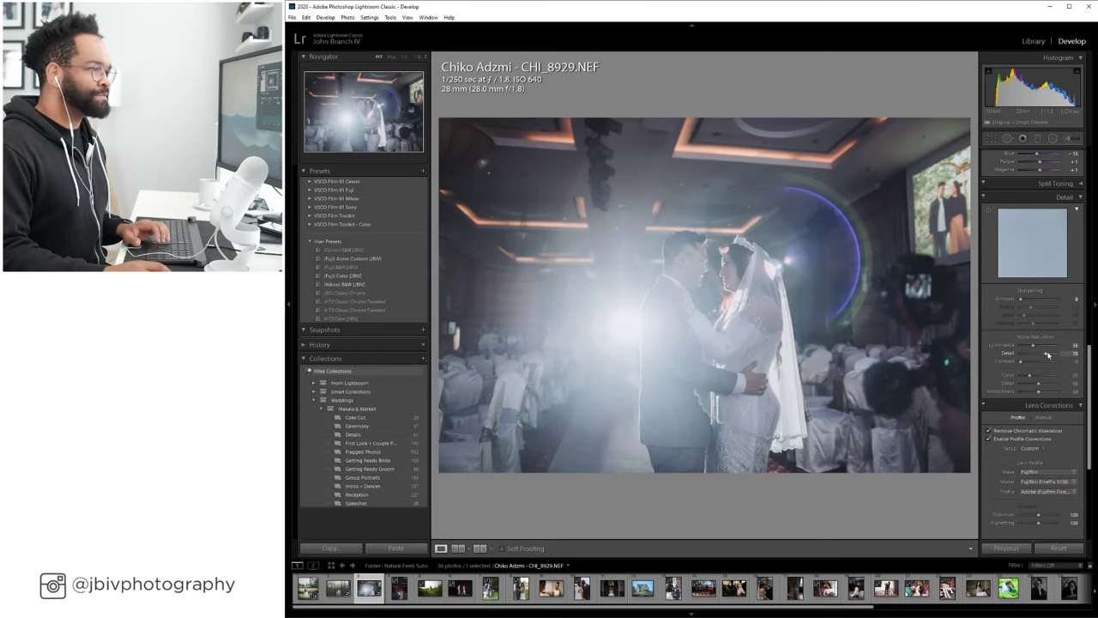
Set white balance to Auto, warming the temperature to 8150, and nudge Tint slightly.
scroll(1048, 210, "up", 10)
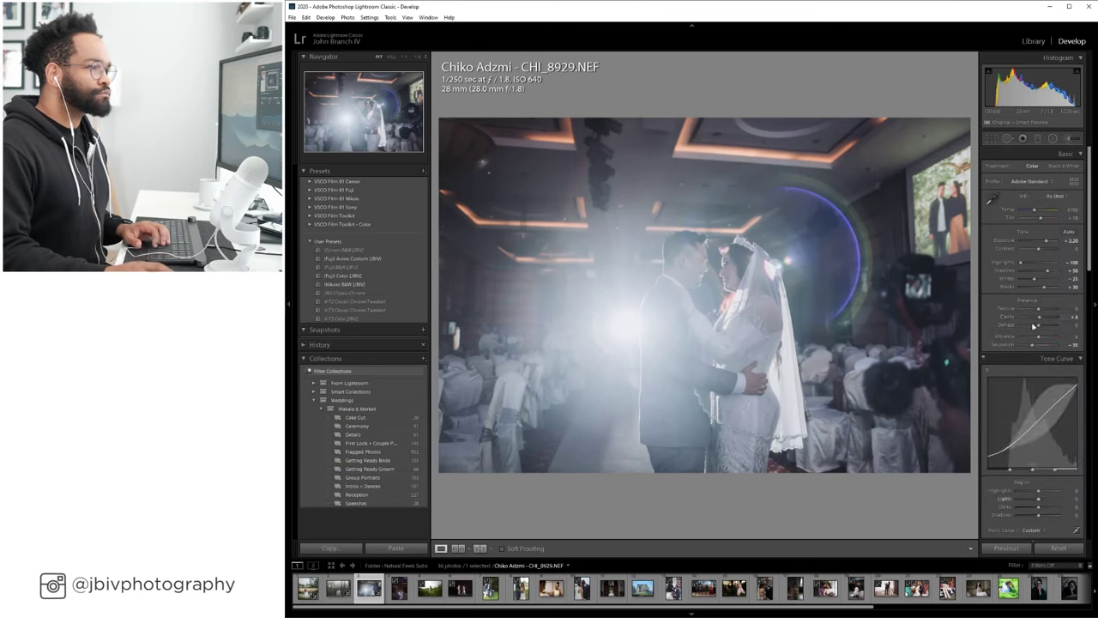
left_click(1055, 196)
left_click(1054, 214)
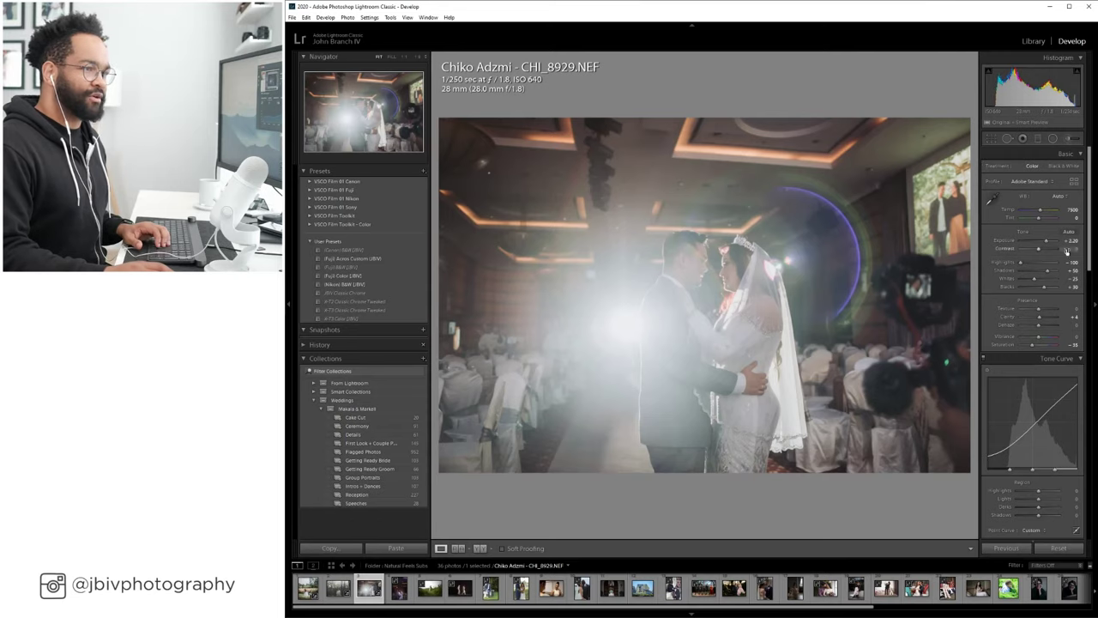
left_click_drag(1044, 220, 1041, 220)
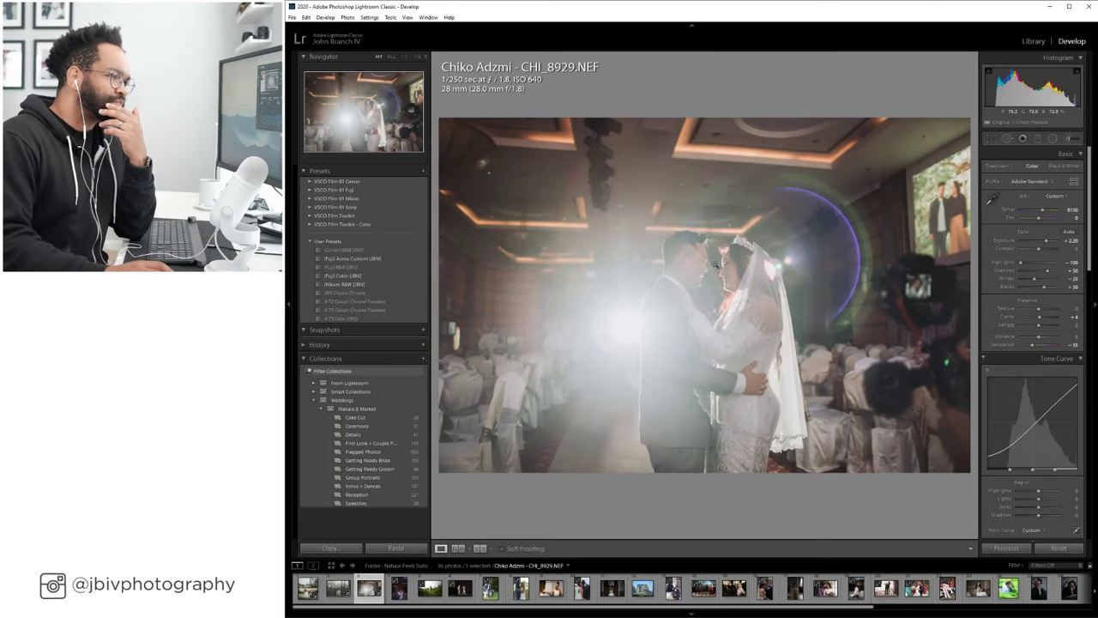
Try Dehaze +50, reset it to zero, and switch Lens Corrections Setup from Custom to Auto.
left_click(1049, 327)
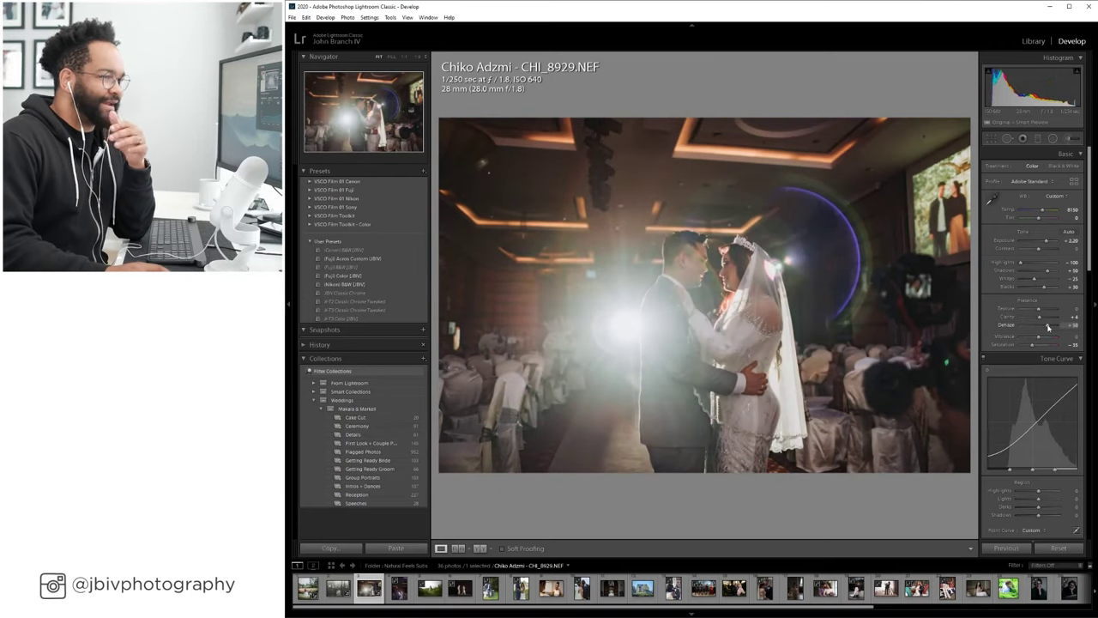
double_click(1048, 327)
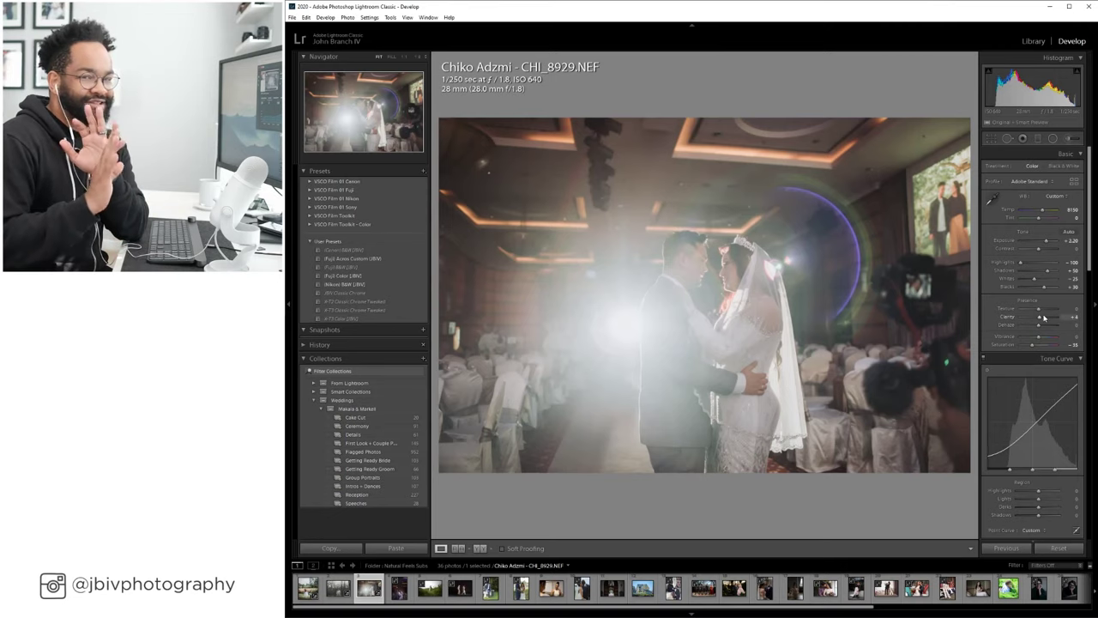
scroll(1041, 296, "down", 5)
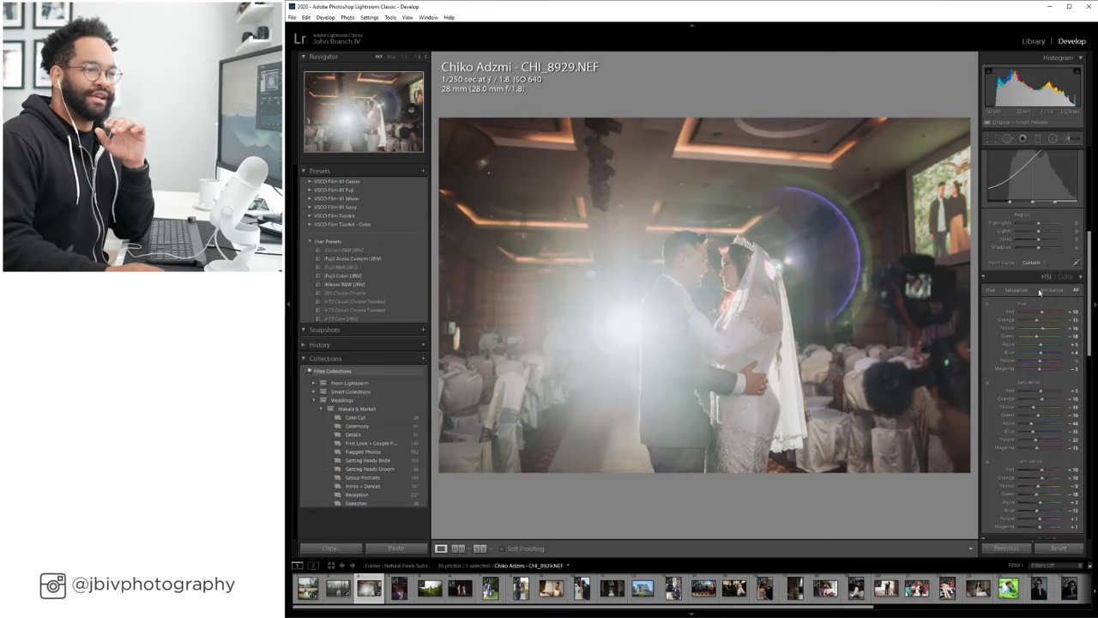
scroll(1040, 293, "down", 5)
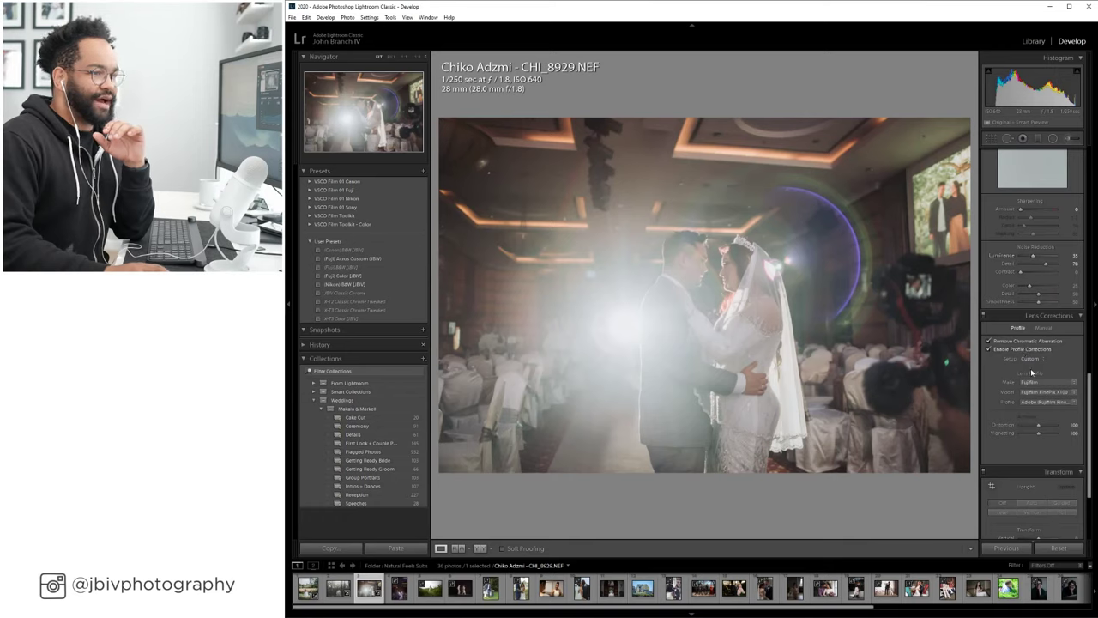
left_click(1029, 359)
left_click(1034, 379)
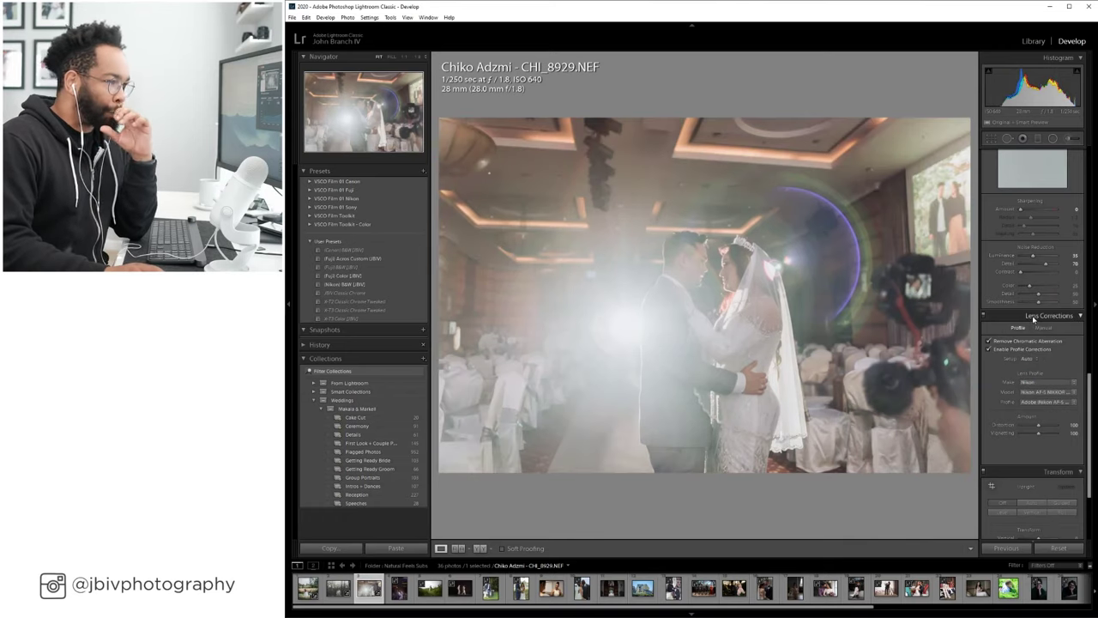
scroll(1034, 319, "up", 10)
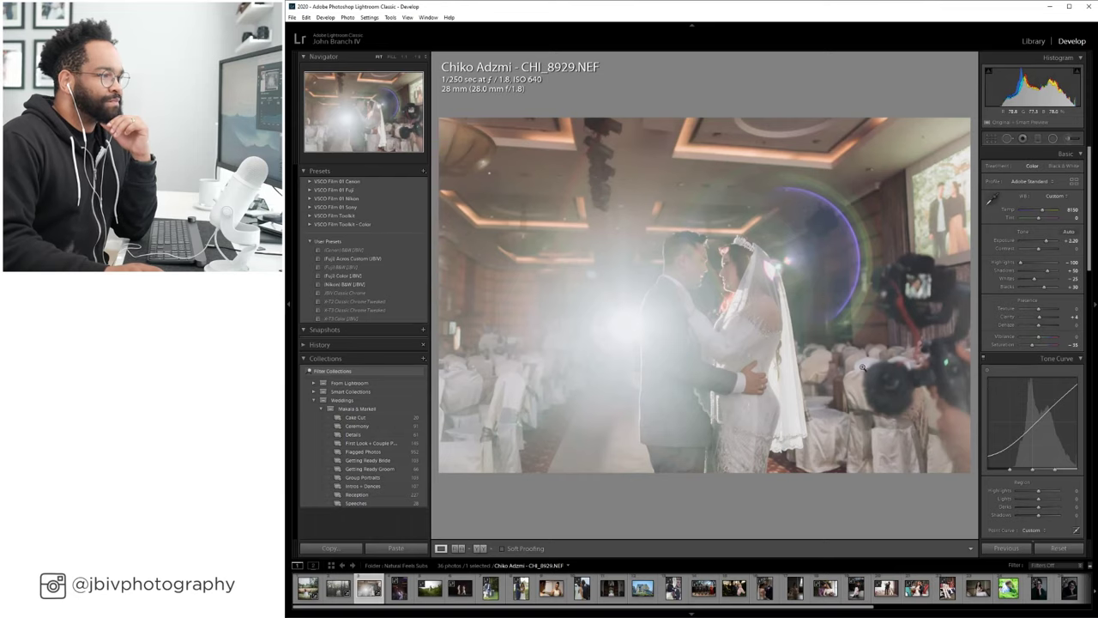
Apply the (Fuji) Acros Custom [JBV] preset and compare it Before/After Y|Y with the original.
left_click(370, 259)
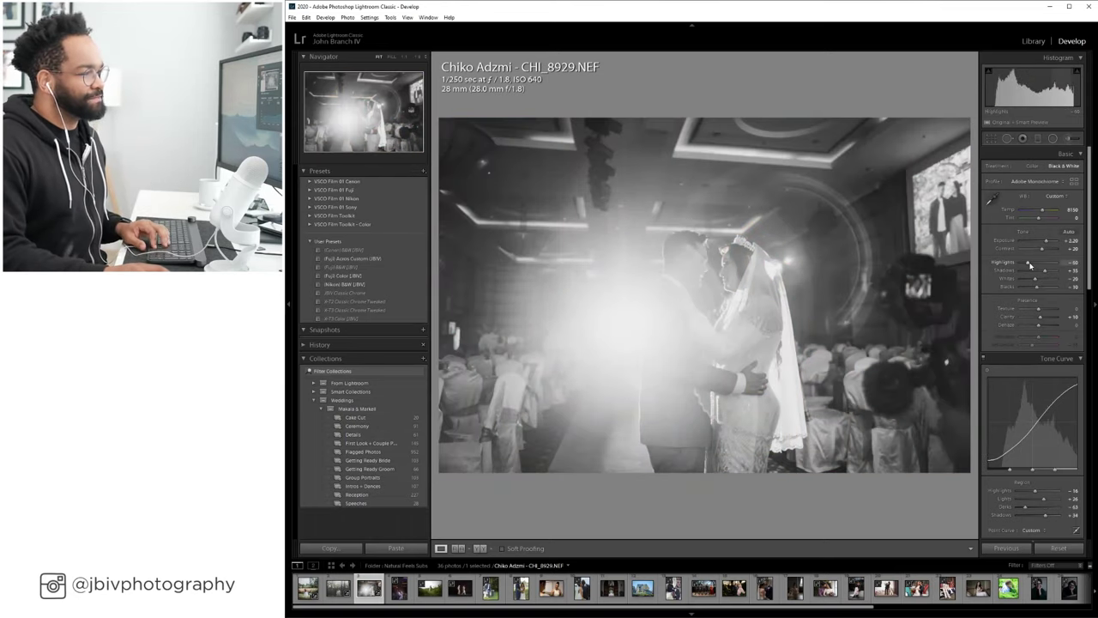
scroll(1030, 265, "down", 4)
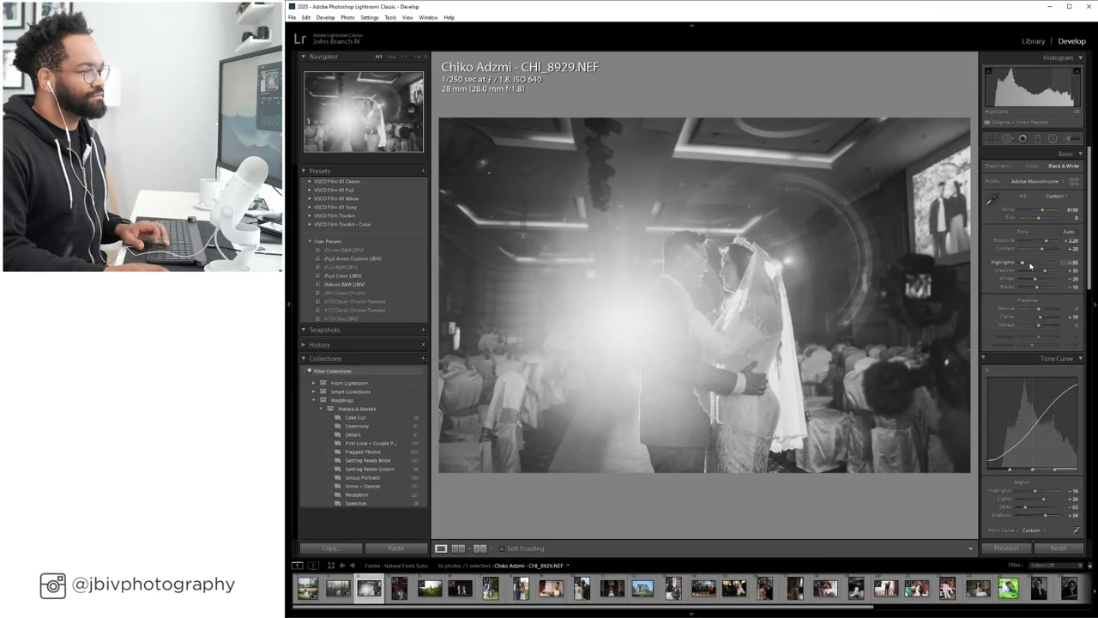
scroll(1031, 266, "down", 5)
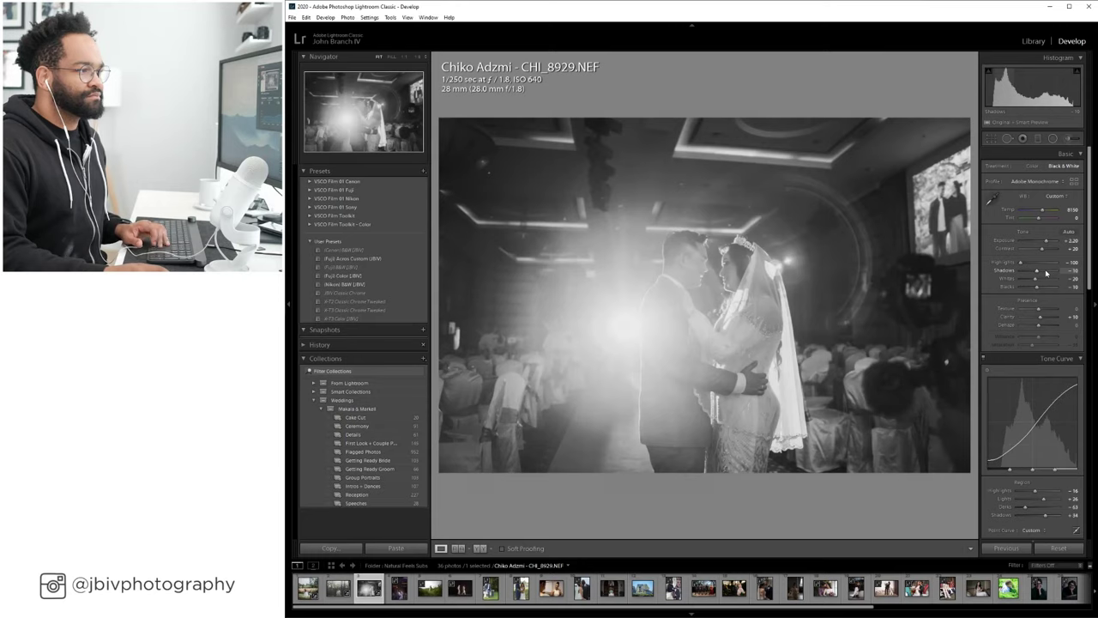
scroll(1046, 243, "up", 2)
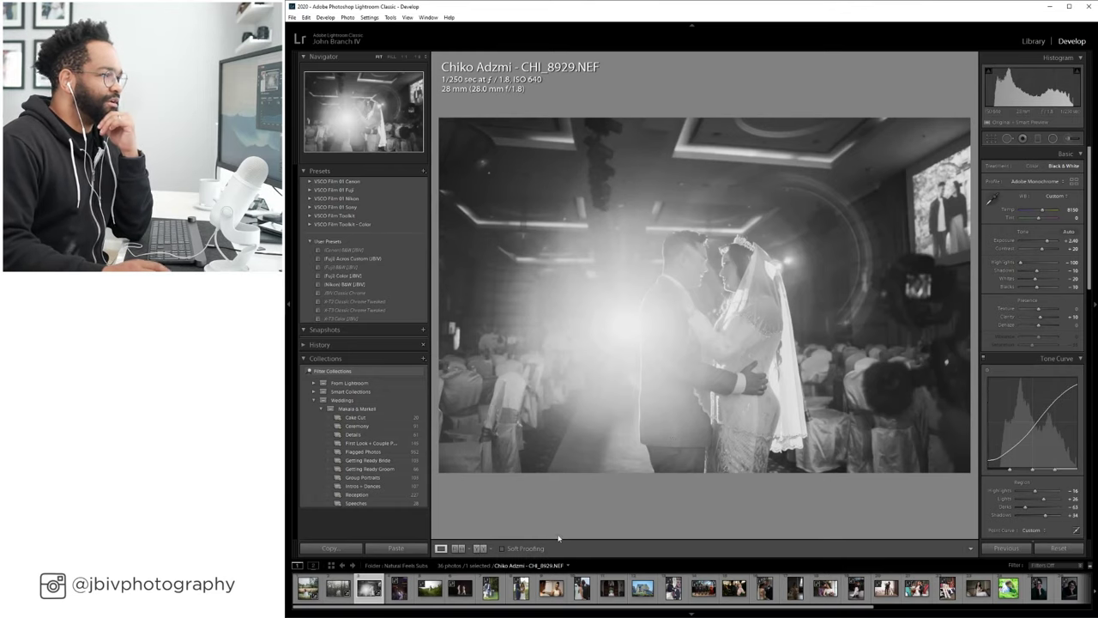
left_click(480, 548)
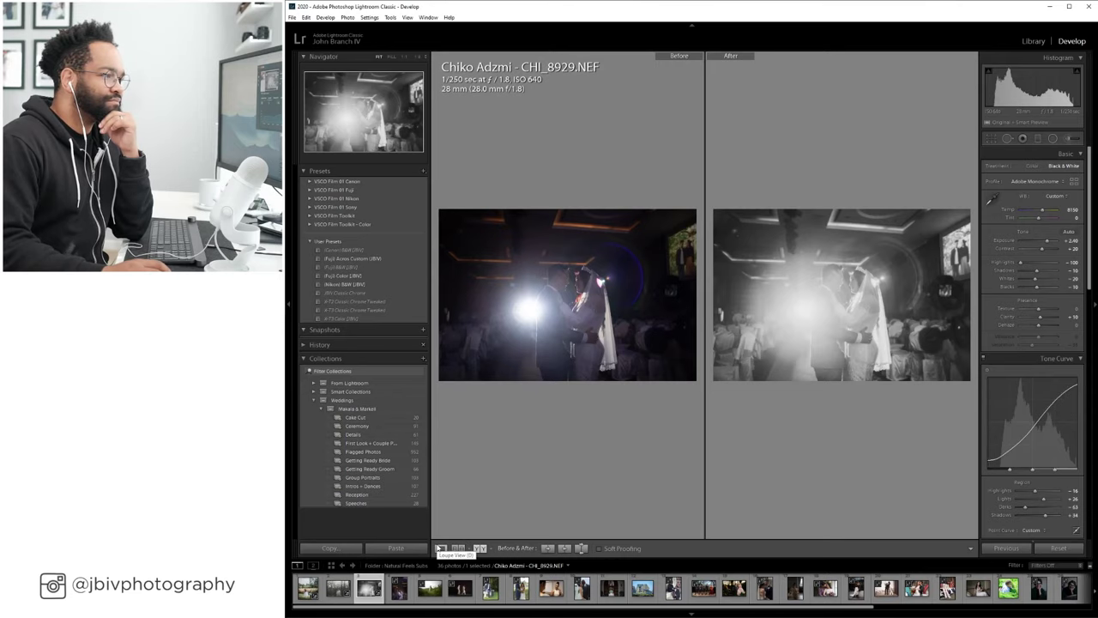
In Loupe view, crop the top off CHI_8929 so the dancing couple fill the frame.
left_click(439, 546)
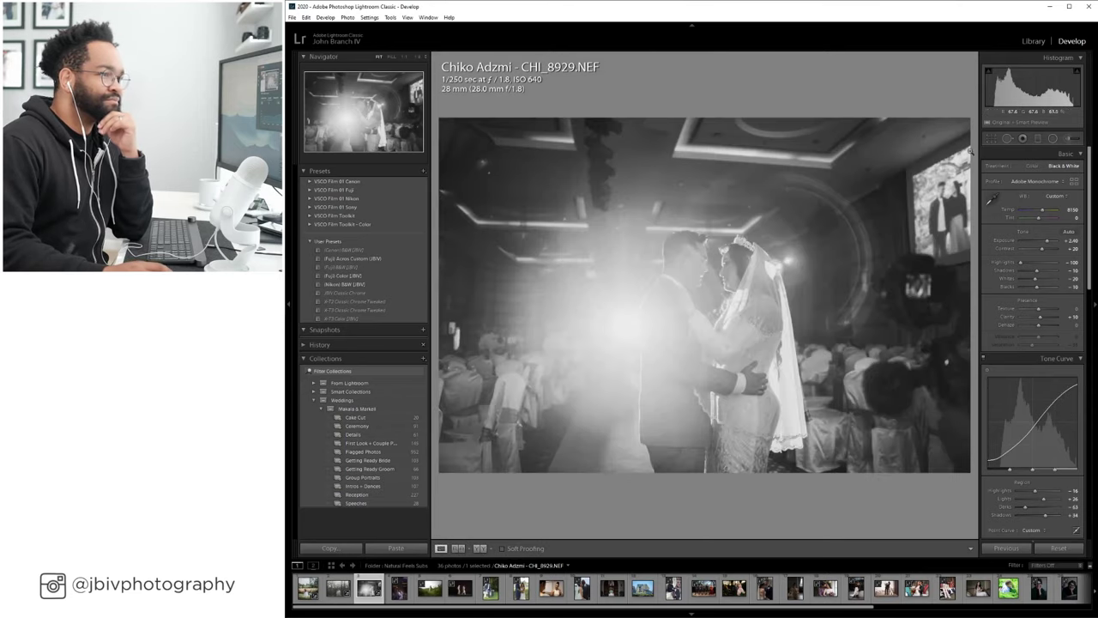
key("r")
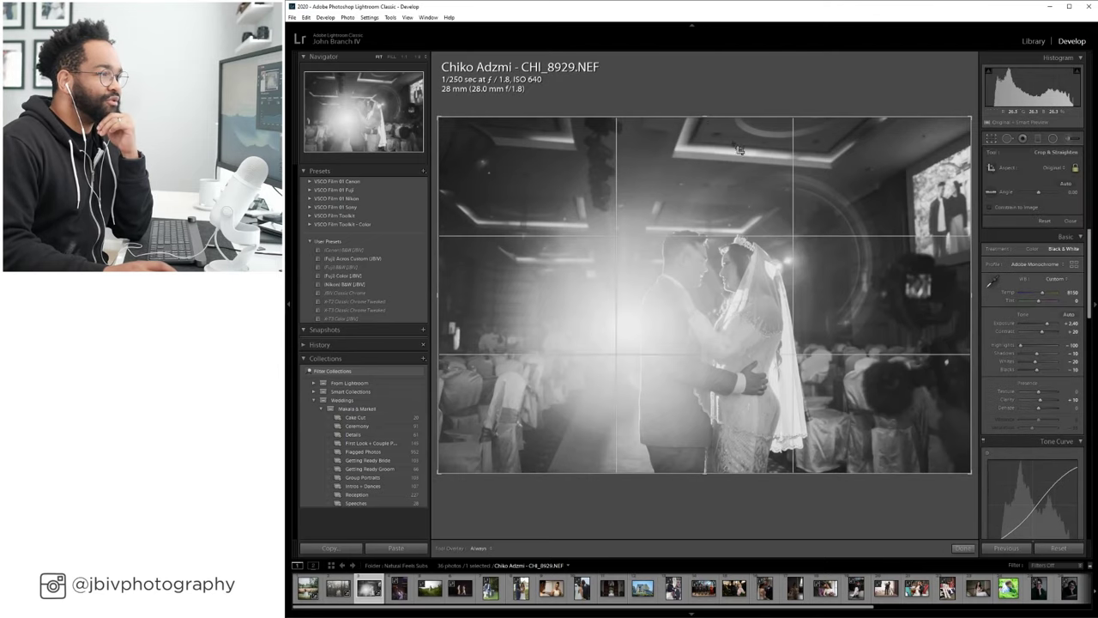
left_click_drag(703, 108, 704, 164)
key("Return")
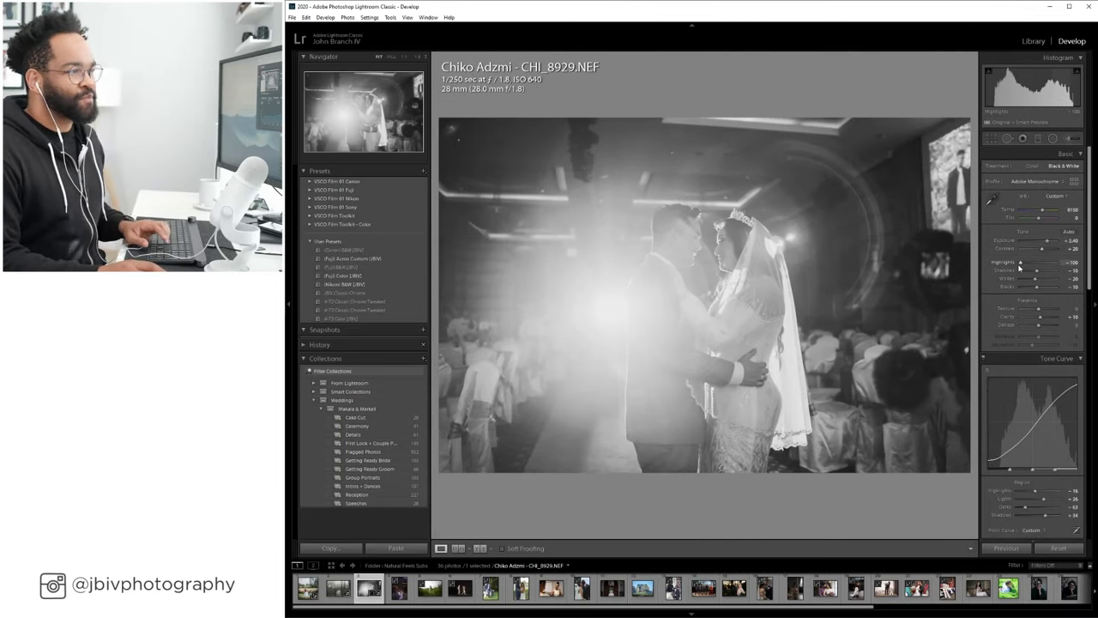
Lower exposure to +2.10, tweak Noise Reduction Detail, and move on to CHI_8975.
left_click_drag(1047, 242, 1048, 273)
scroll(1044, 273, "down", 10)
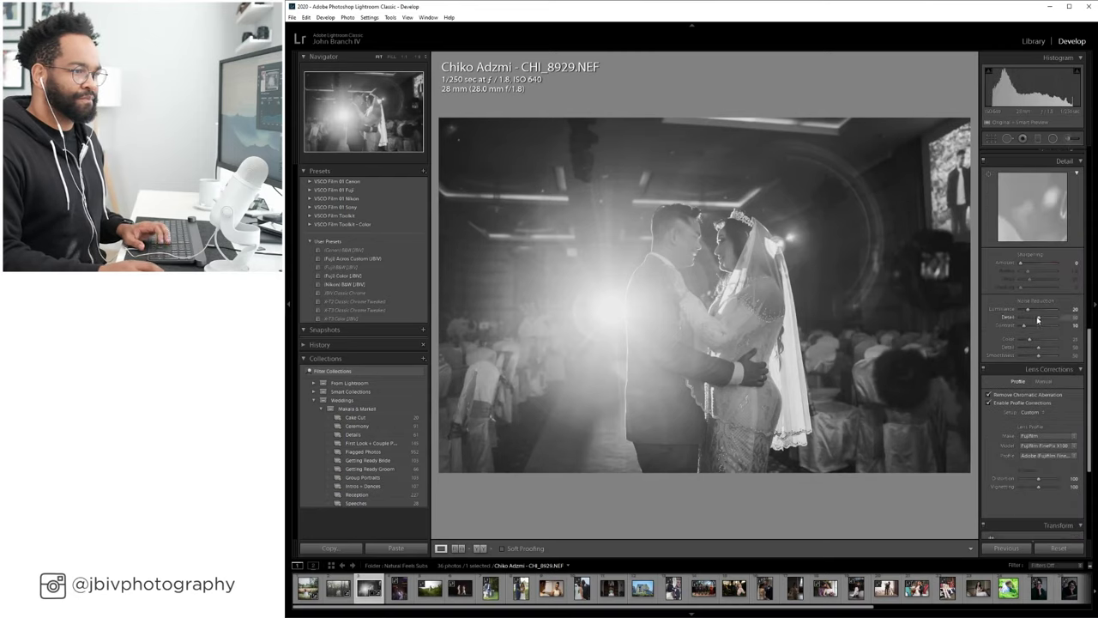
left_click_drag(1039, 320, 1035, 317)
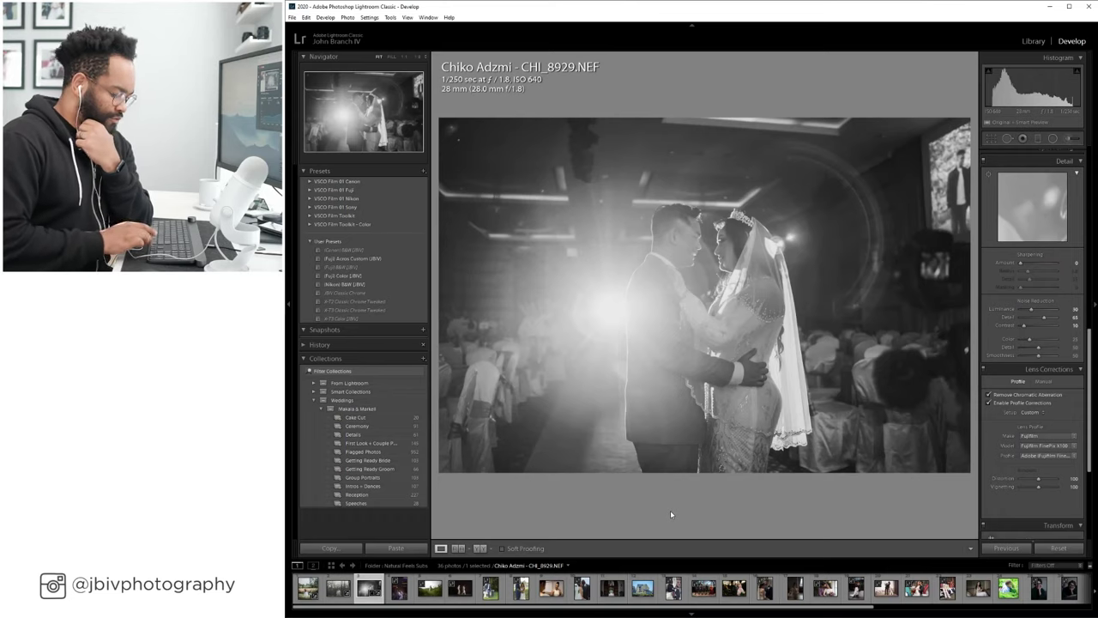
key("Right")
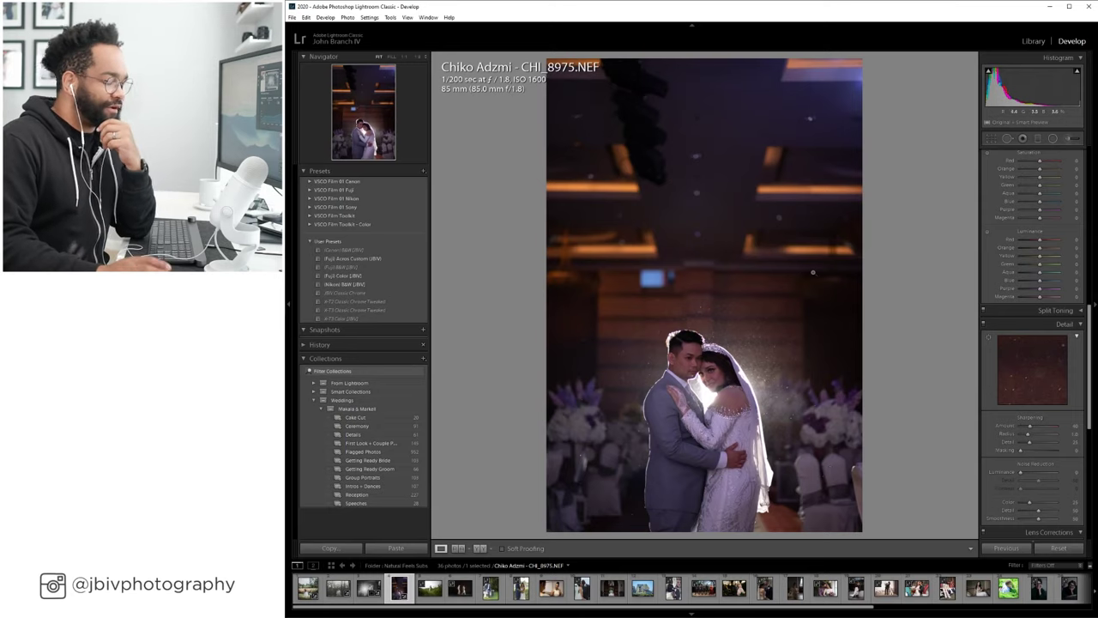
Compare against CHI_8929, then apply the Fuji Color (JBV) user preset to CHI_8975.
key("Left")
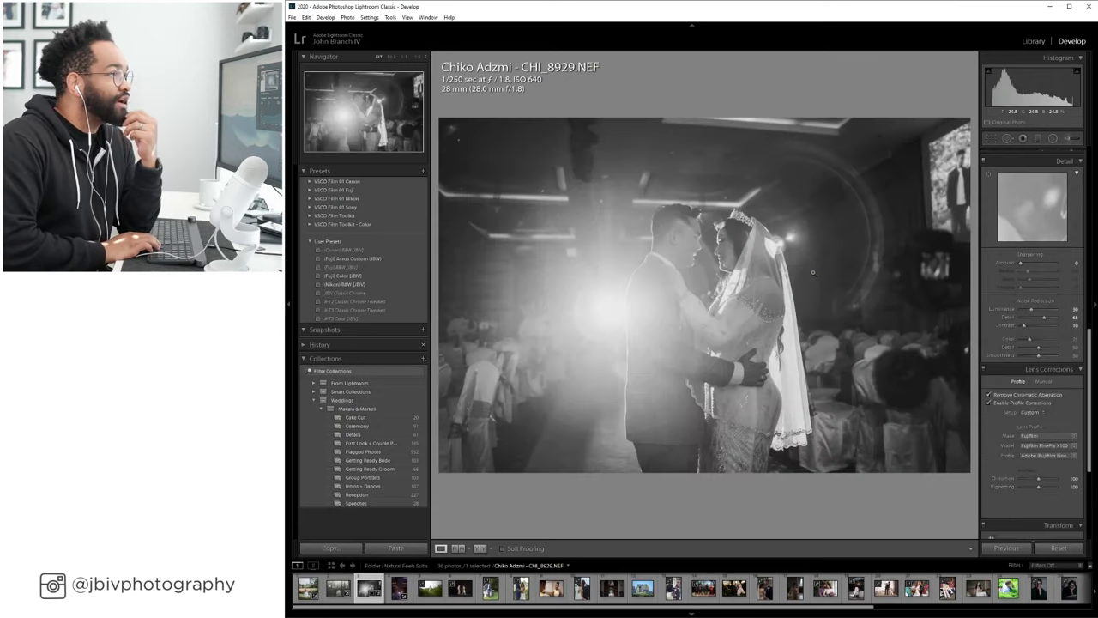
key("Right")
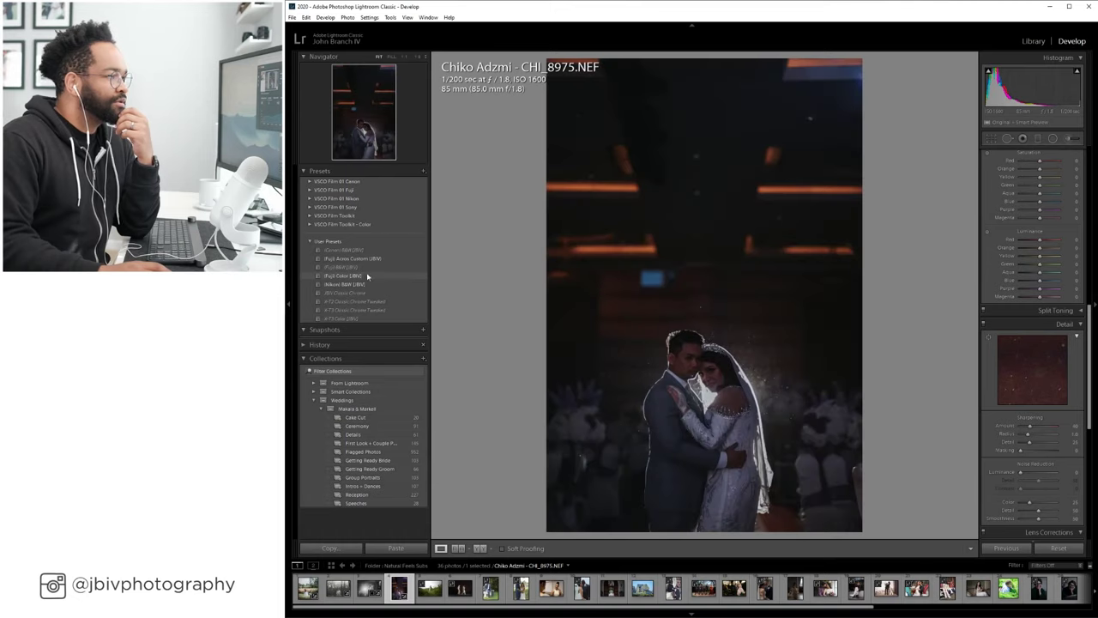
left_click(367, 276)
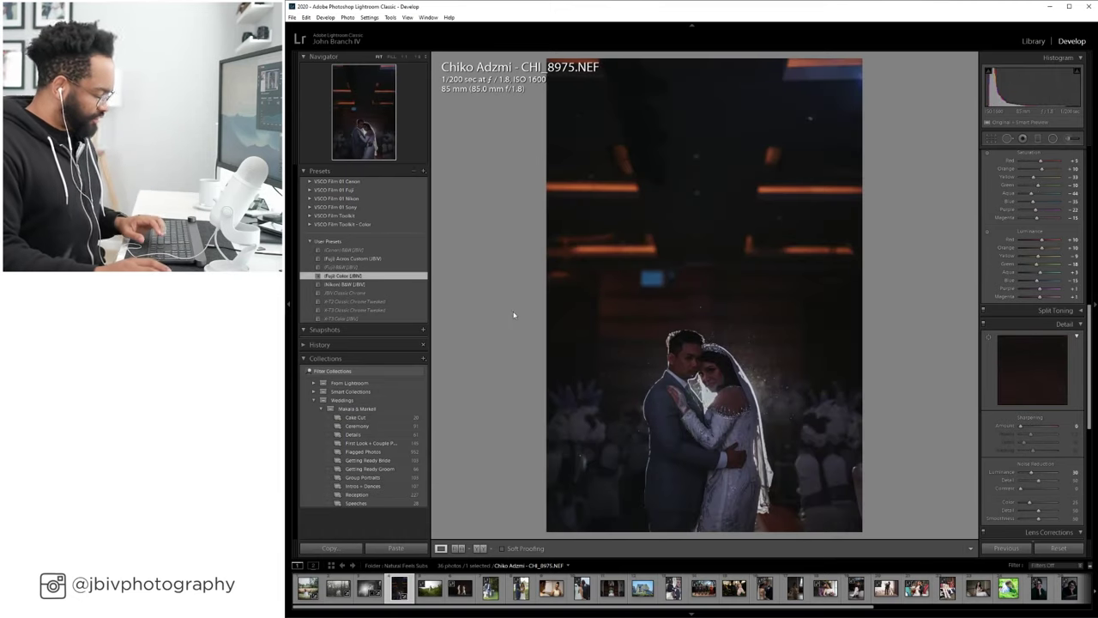
scroll(1034, 361, "down", 3)
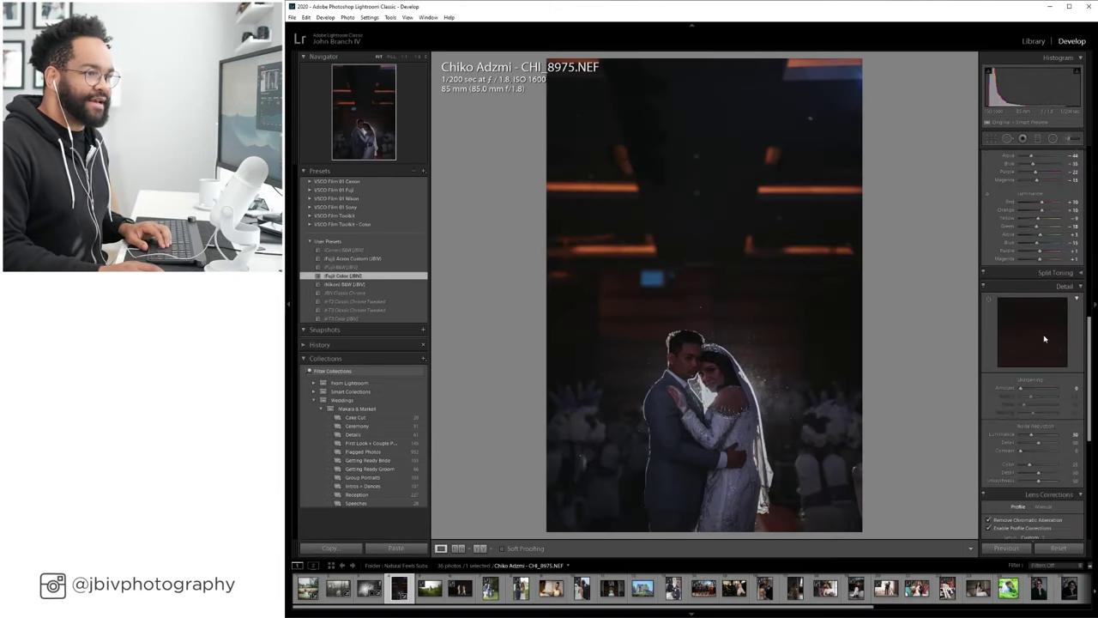
scroll(1021, 404, "down", 3)
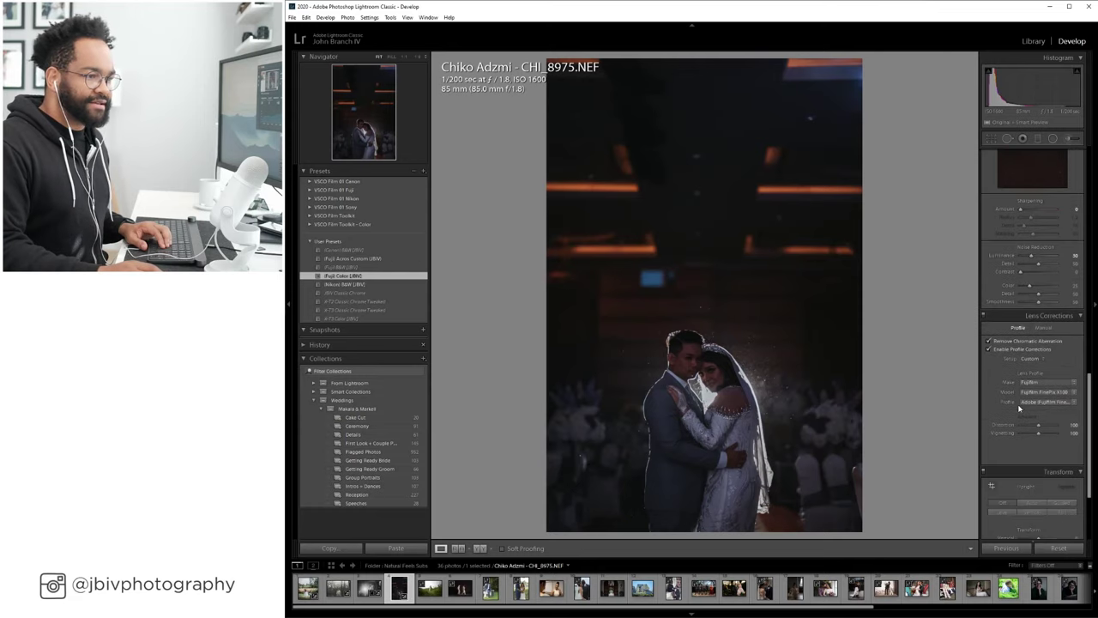
left_click(1029, 365)
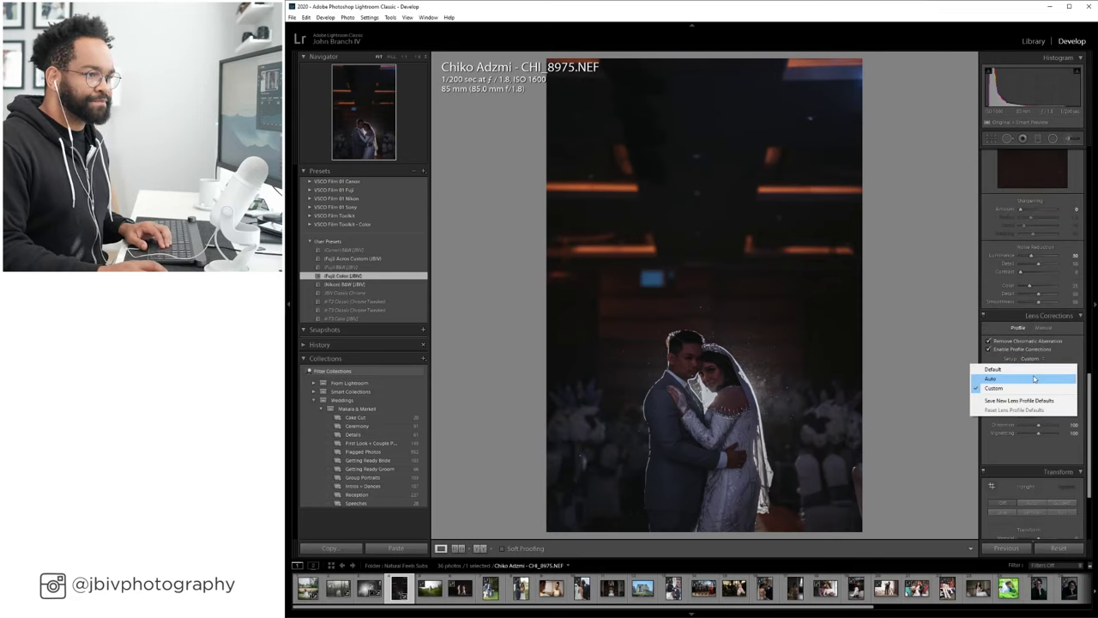
Set lens correction and white balance to Auto, and raise exposure to about +1.30.
left_click(1035, 379)
scroll(1038, 300, "up", 10)
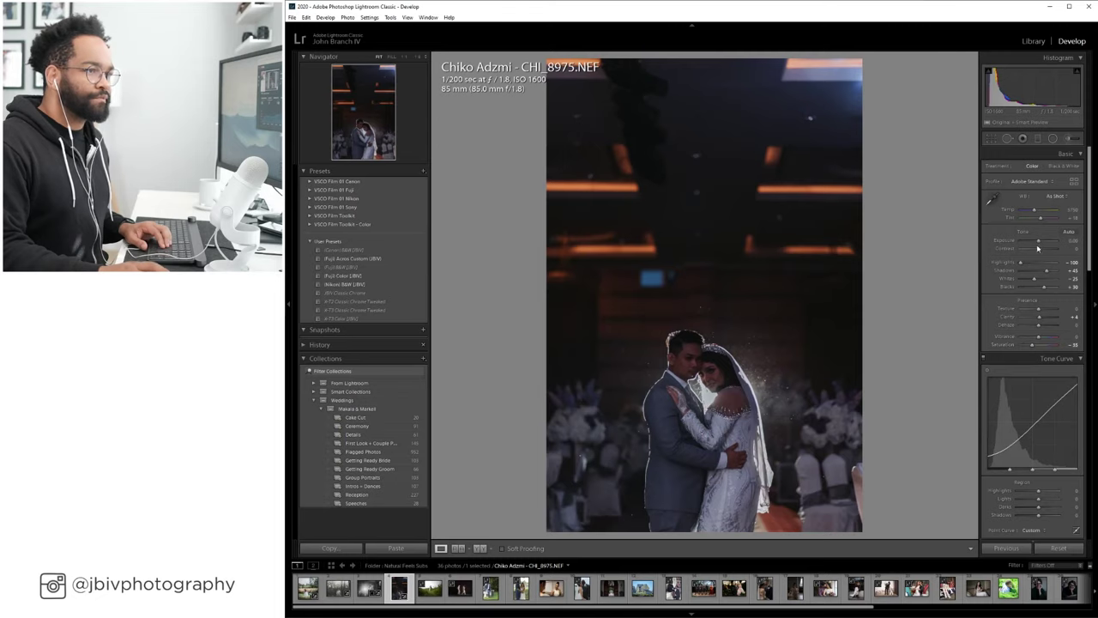
left_click(1056, 197)
left_click(1055, 216)
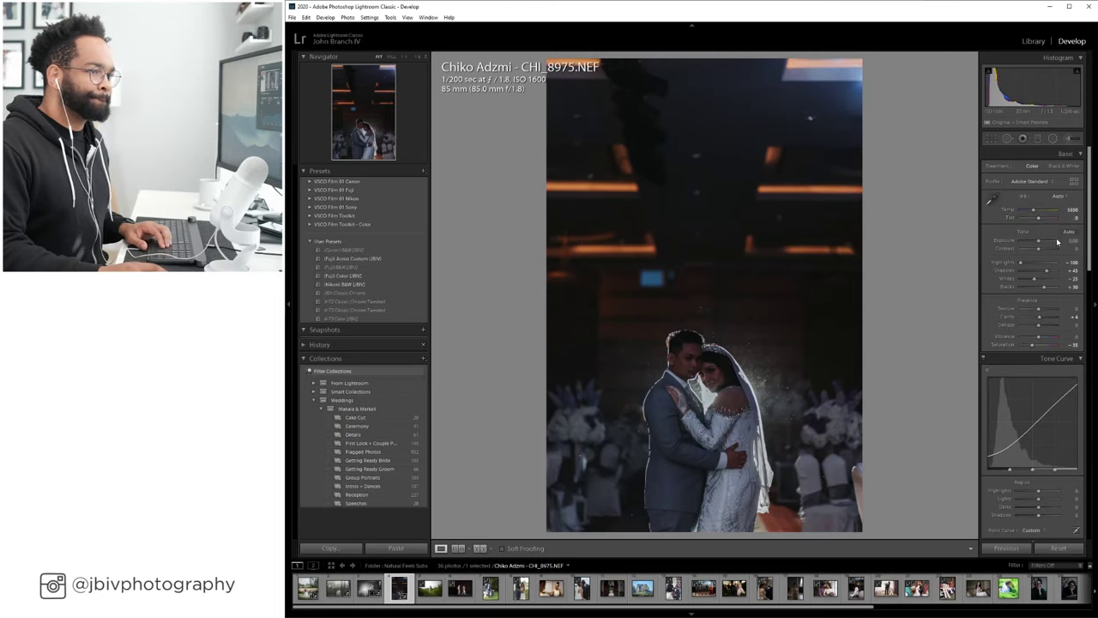
mouse_move(1039, 243)
left_mouse_down()
mouse_move(1052, 272)
mouse_move(1045, 242)
left_mouse_up()
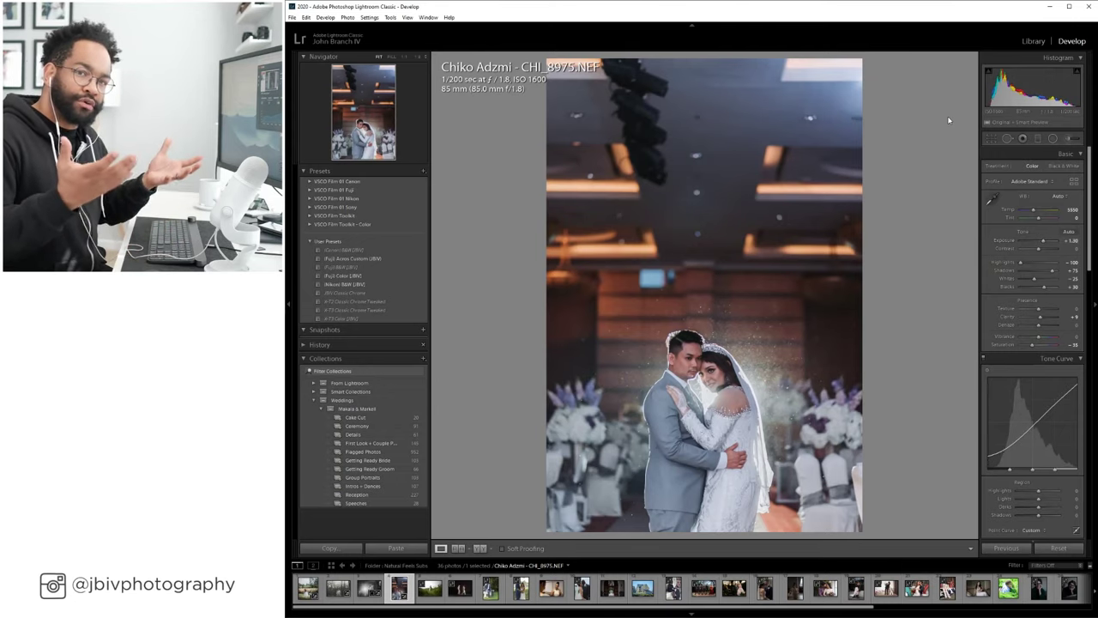
Crop CHI_8975 tighter from the top, keeping original proportions, then inspect the couple close up.
key("r")
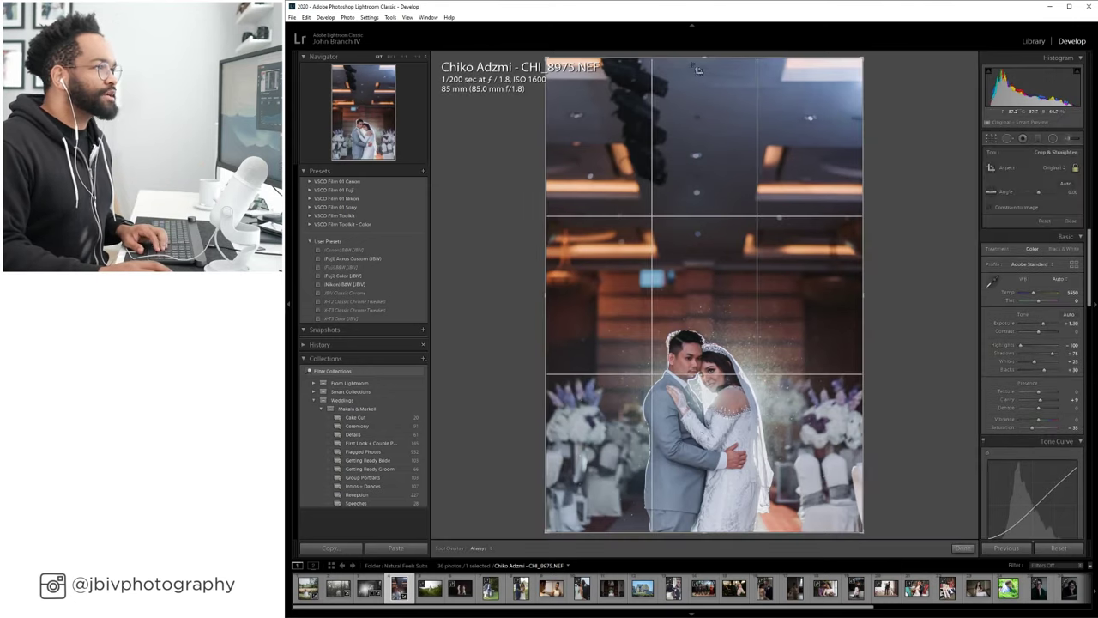
left_click_drag(698, 69, 721, 137)
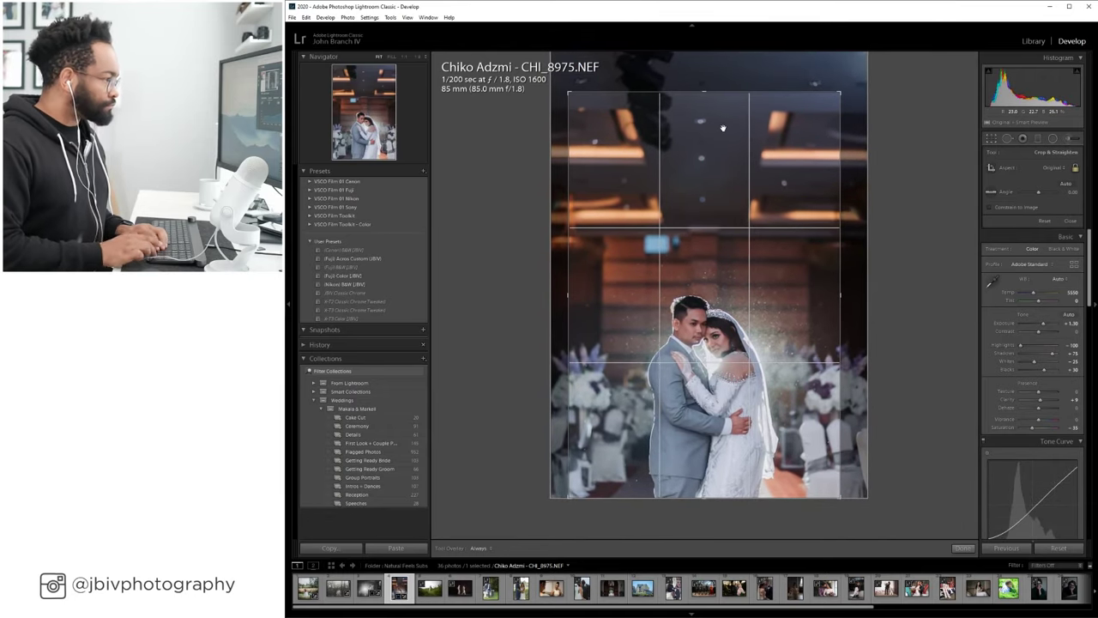
key("Return")
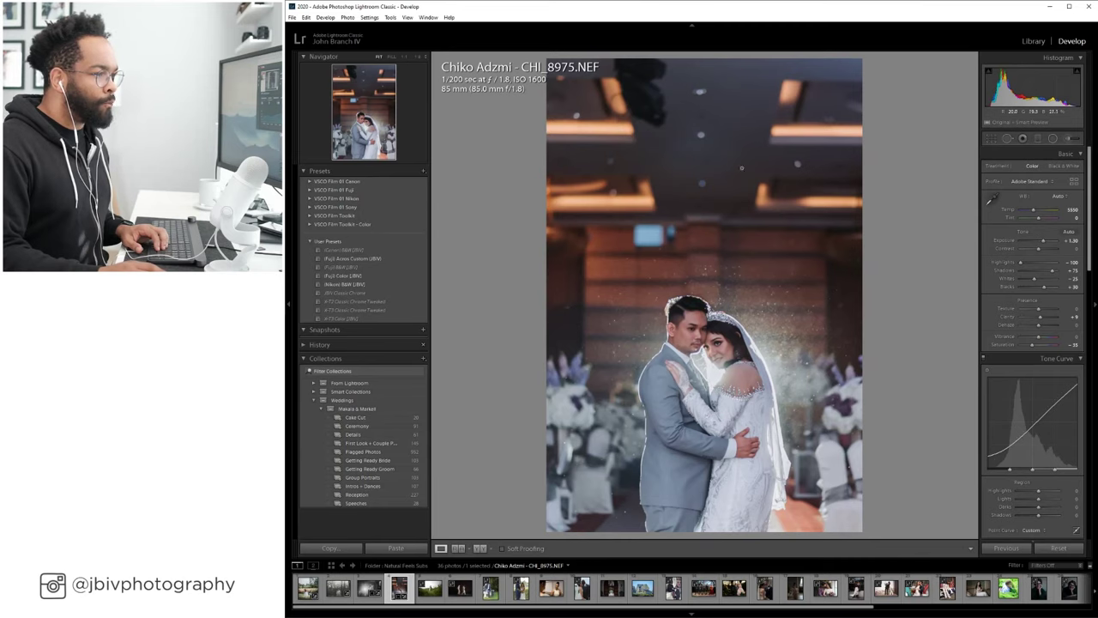
left_click(812, 389)
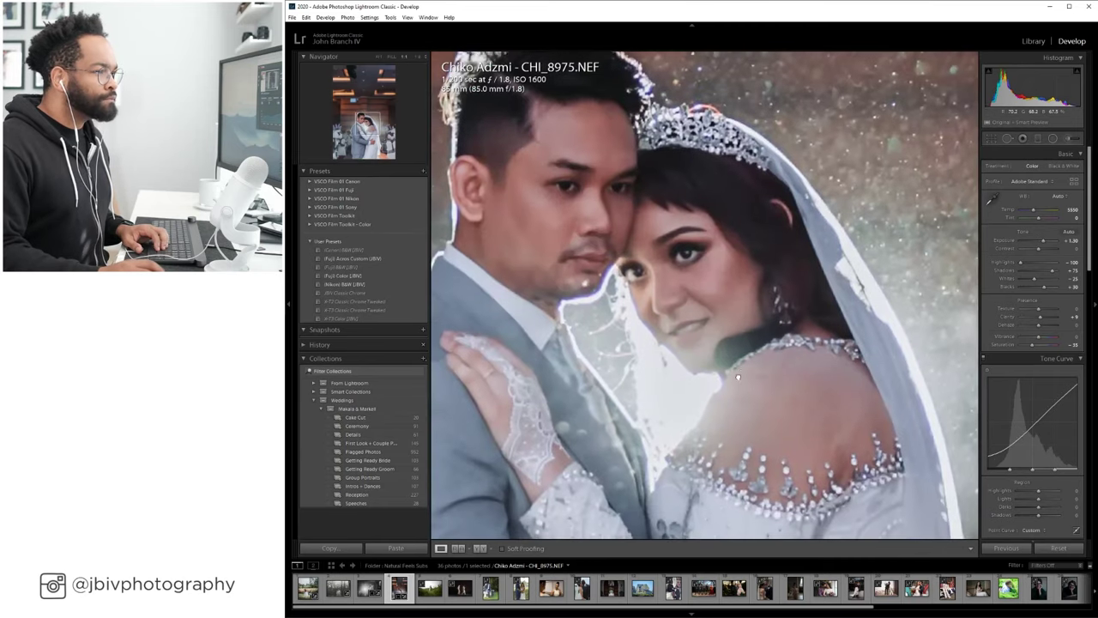
left_click_drag(726, 364, 795, 352)
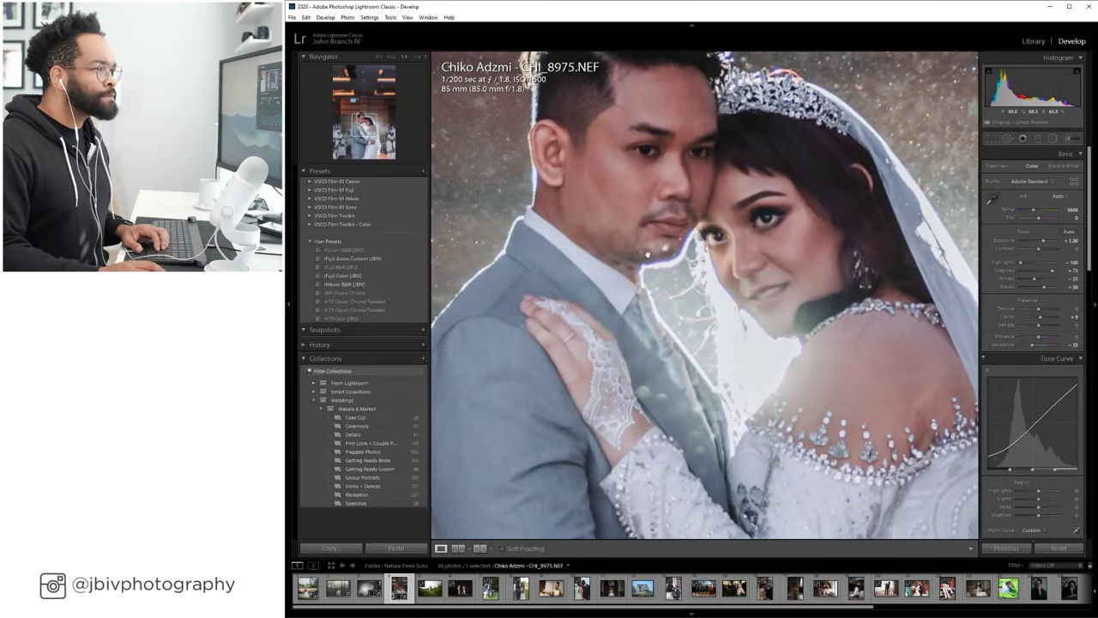
left_click_drag(648, 255, 724, 257)
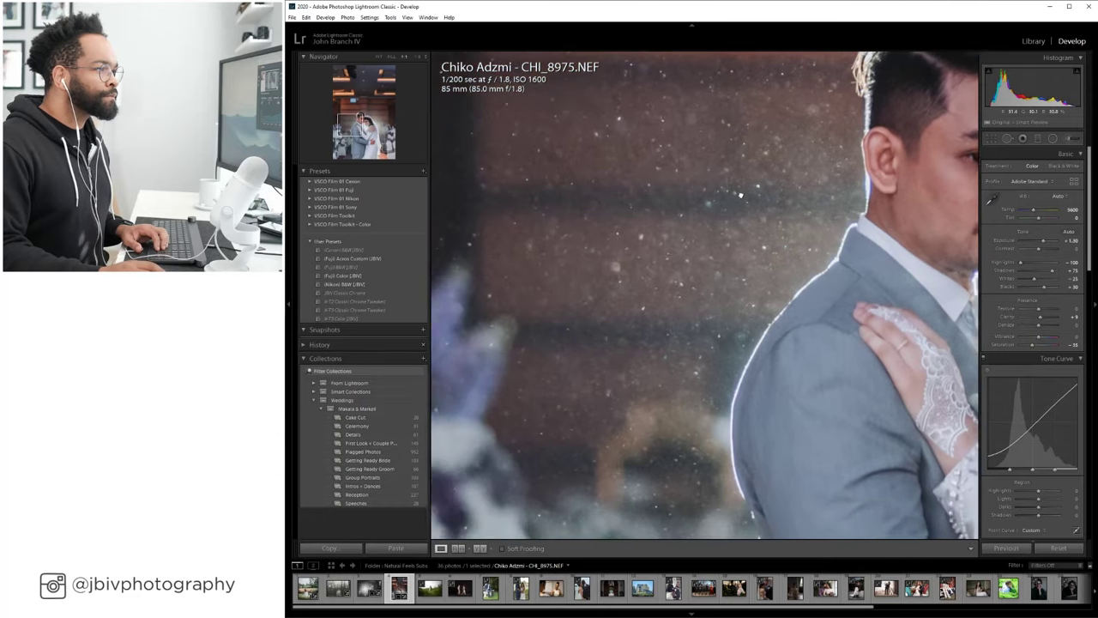
Return to the fitted view and review the white balance and HSL colour settings.
left_click(749, 198)
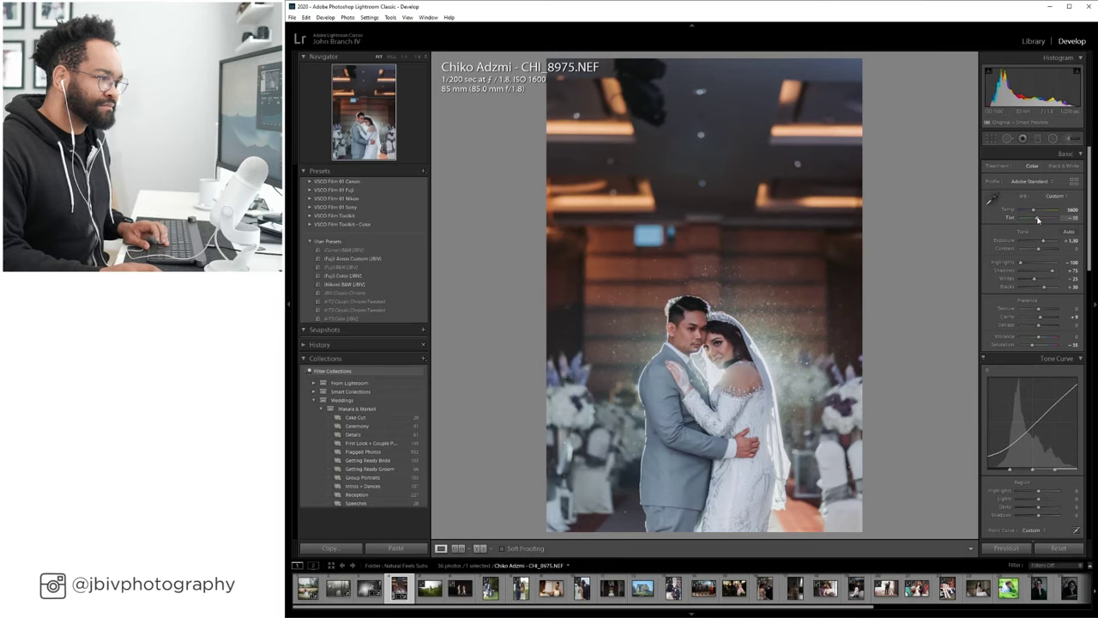
scroll(1035, 214, "down", 5)
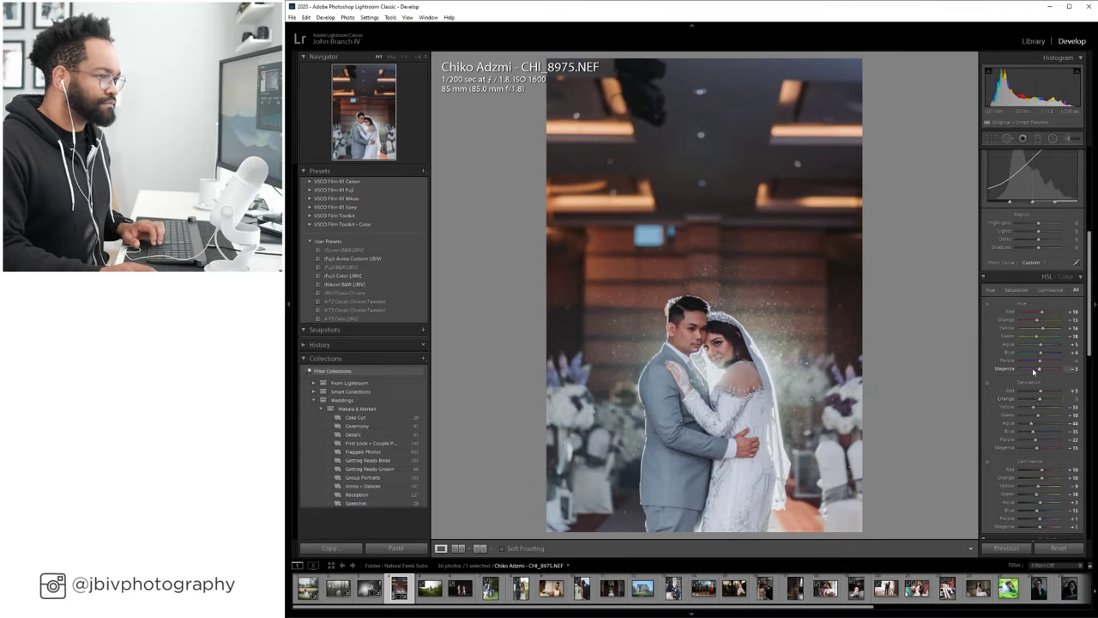
scroll(1036, 399, "up", 5)
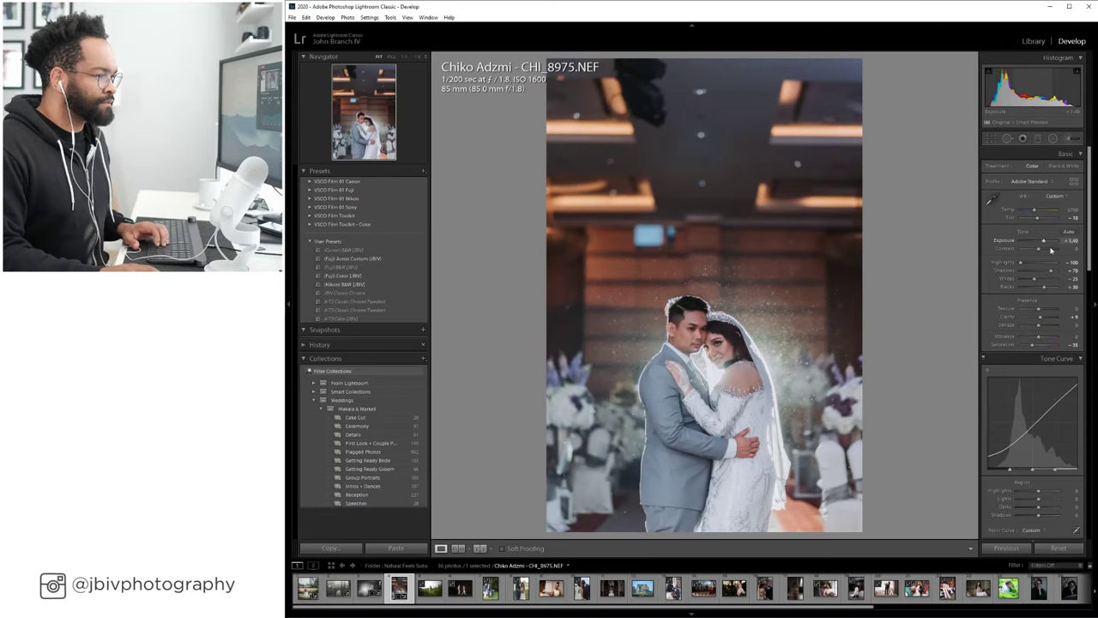
scroll(1051, 250, "down", 10)
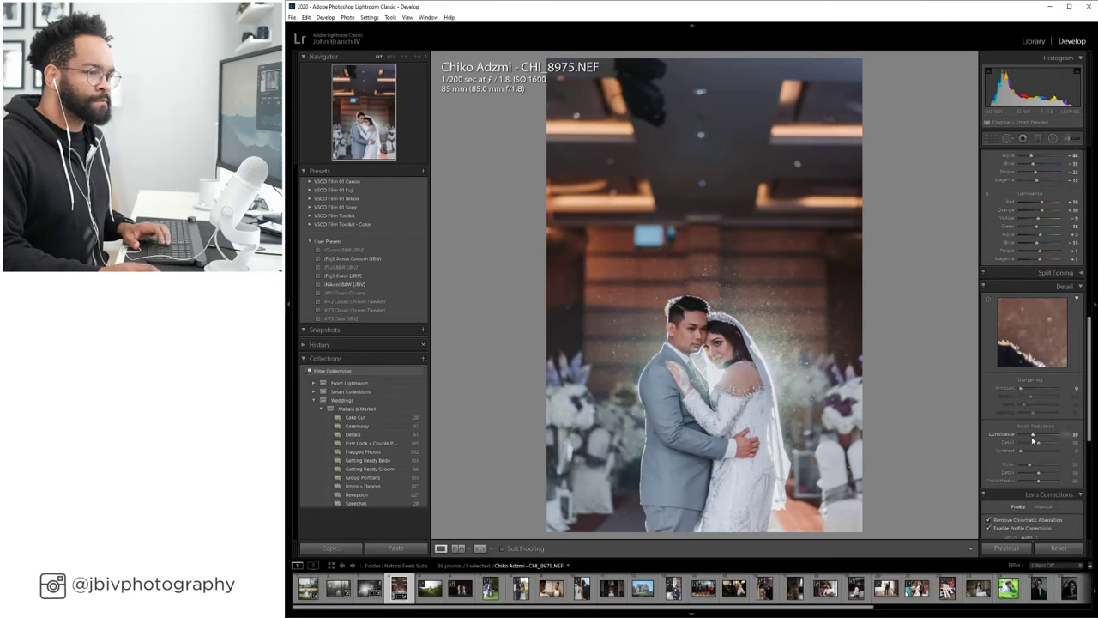
Raise Noise Reduction Detail to about 65, check noise at 1:1, then fit the photo.
left_click_drag(1036, 443, 1047, 443)
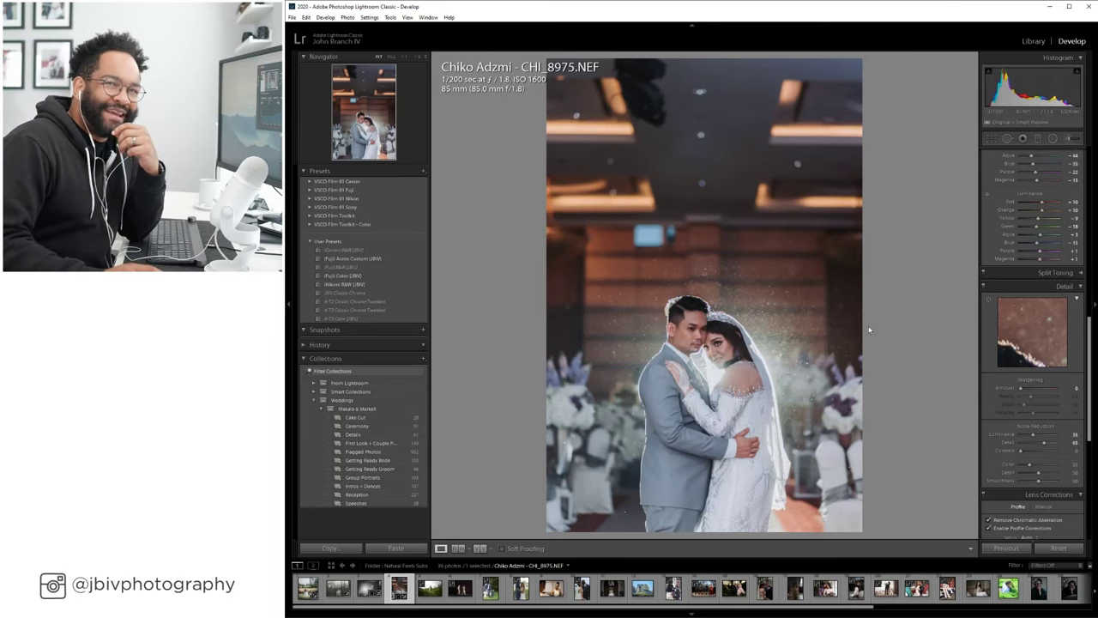
left_click(831, 326)
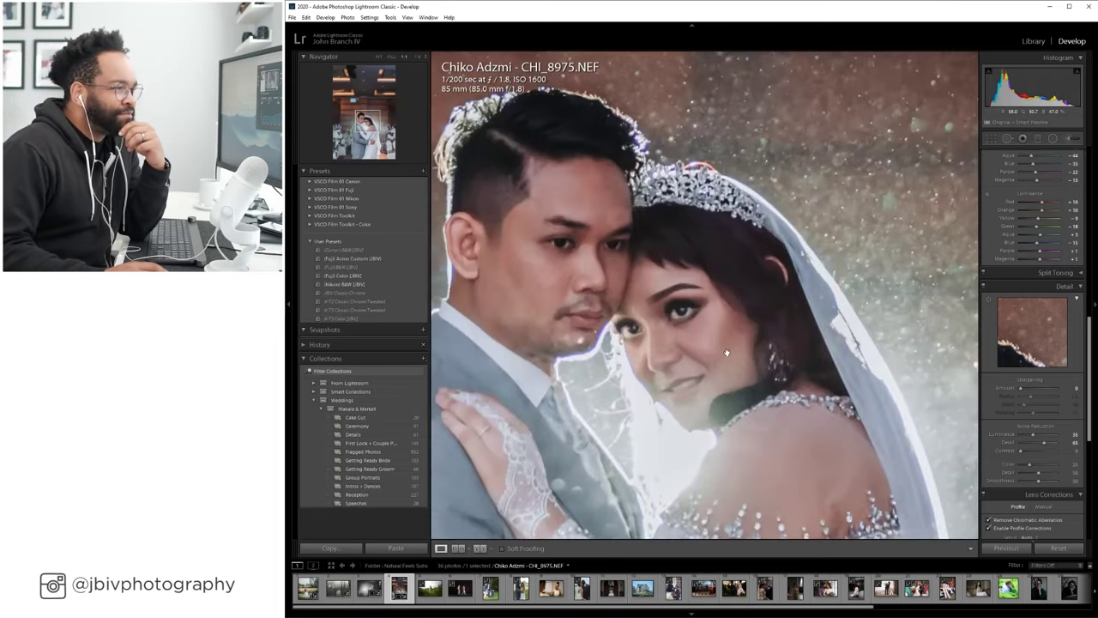
left_click(418, 57)
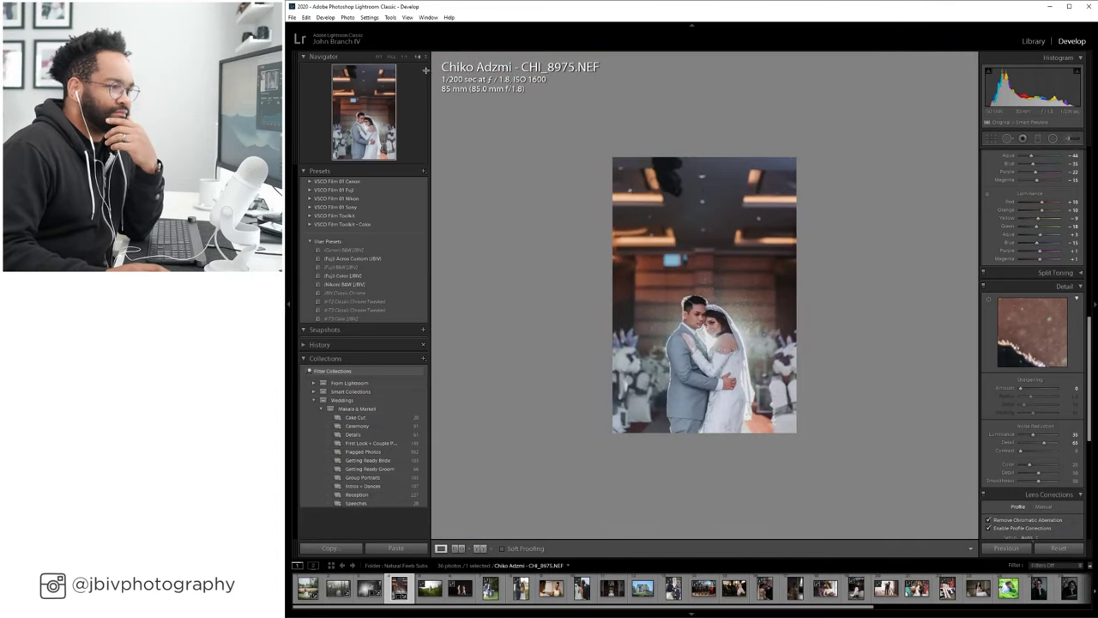
left_click(381, 58)
Show CHI_8975 in the Before/After Y|Y side-by-side view.
left_click(480, 549)
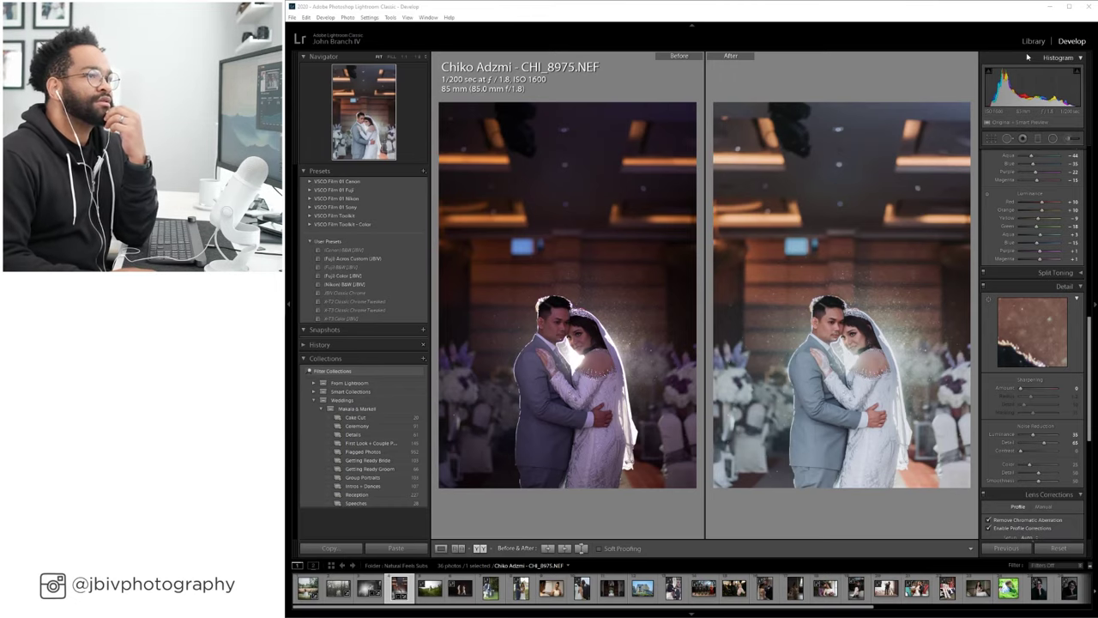
Step to the next photo, CHI_9903 of the couple in tall grass, and show the Library grid.
left_click(440, 548)
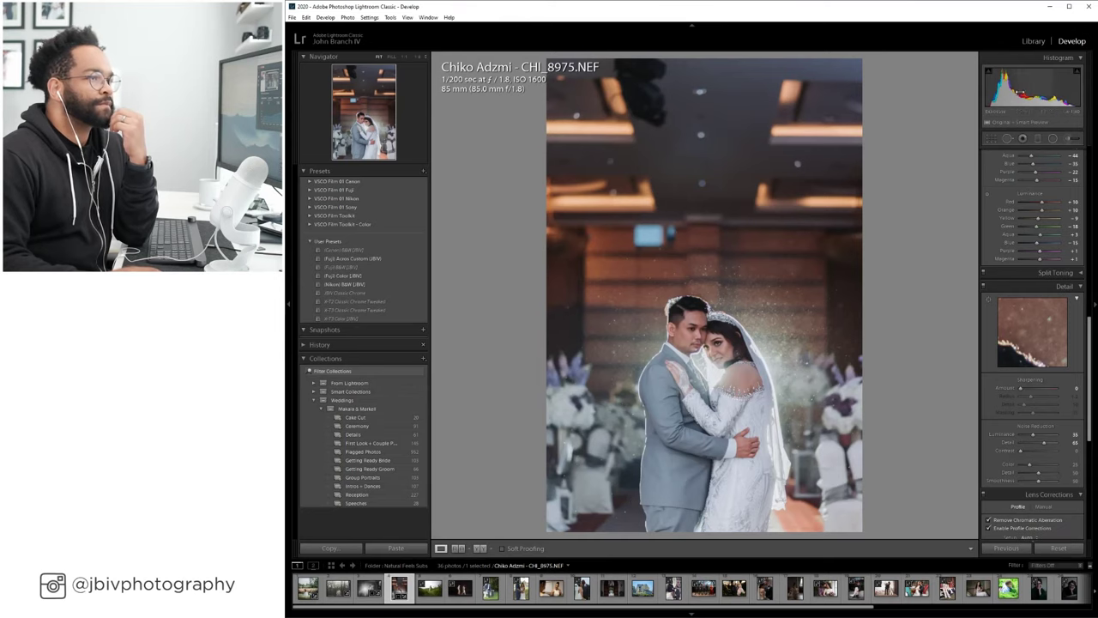
left_click(1034, 41)
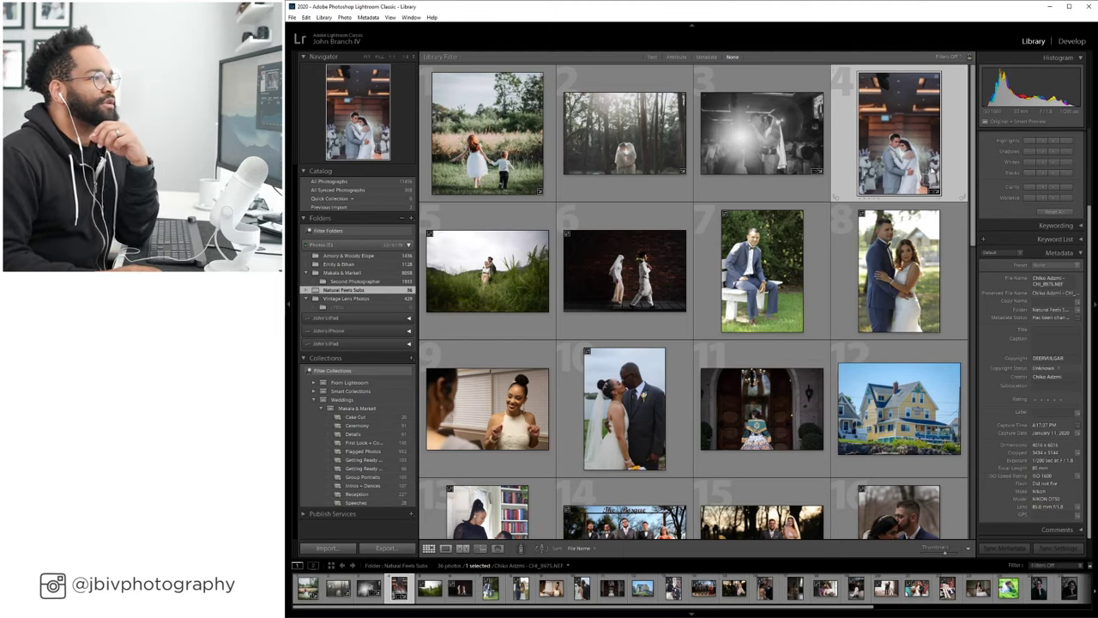
left_click(1071, 41)
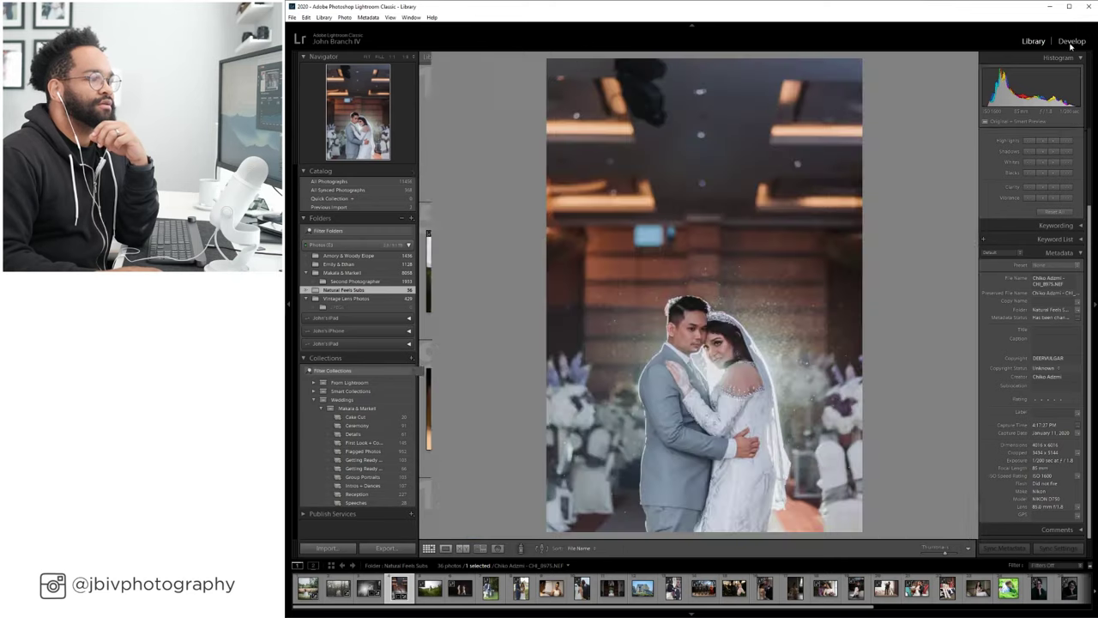
key("Right")
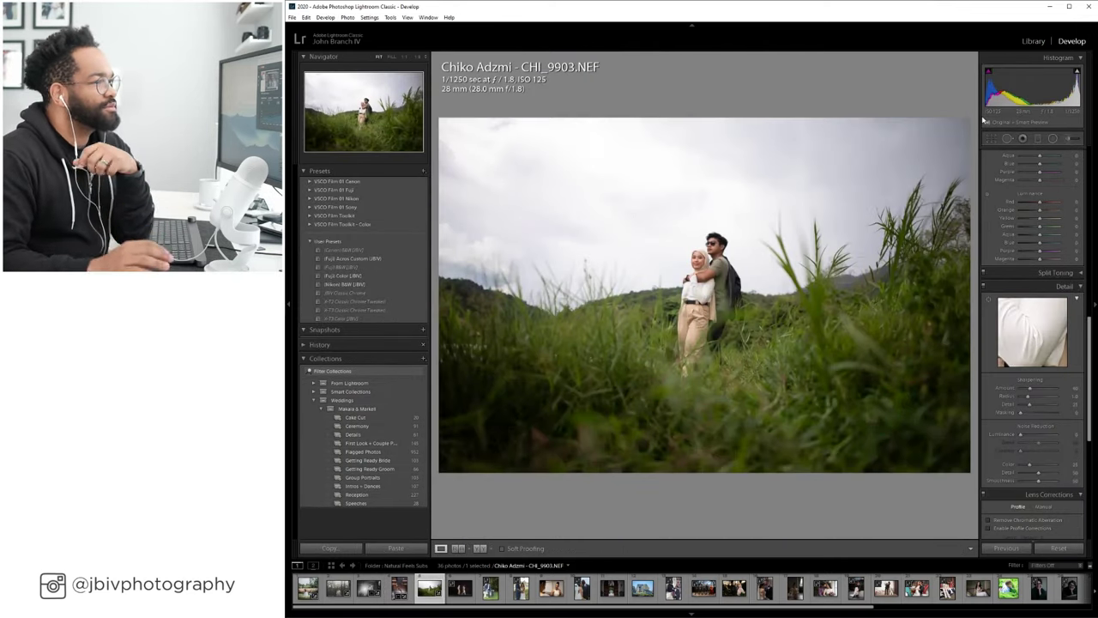
scroll(1011, 339, "down", 5)
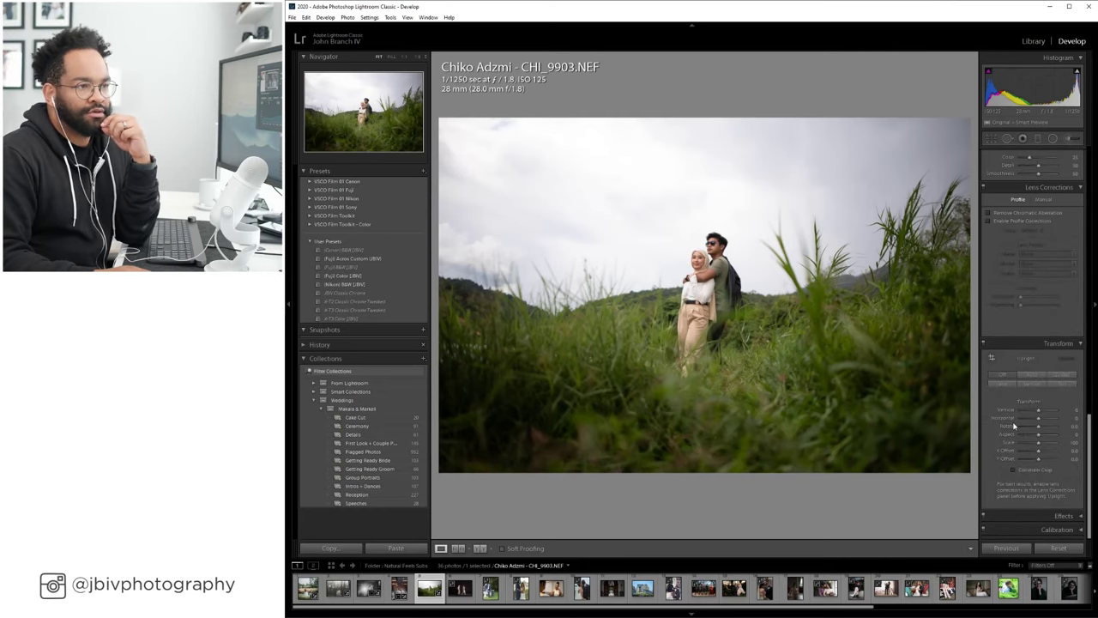
left_click(1030, 42)
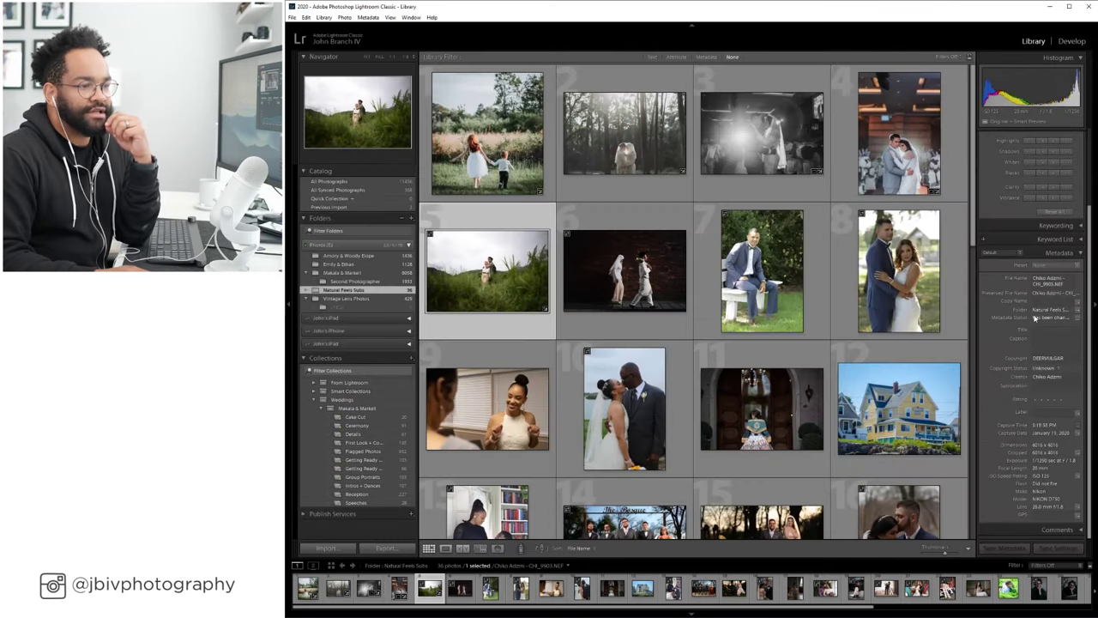
Apply the [Fuji] Color [JBV] preset to CHI_9903 and set Lens Corrections Setup to Auto.
left_click(1072, 41)
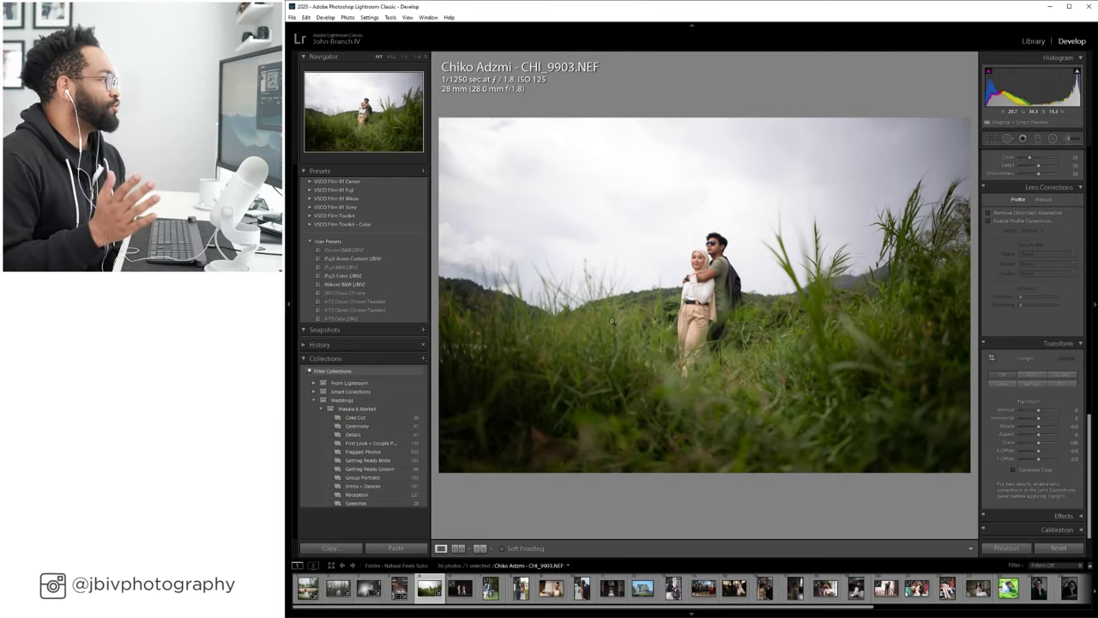
left_click(355, 276)
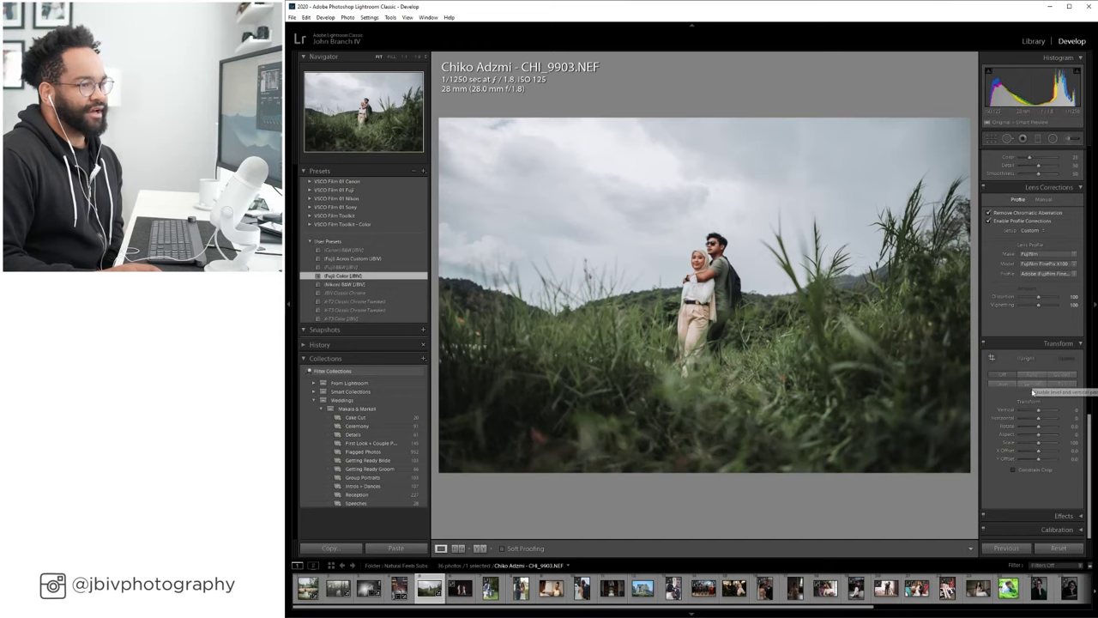
left_click(1032, 231)
left_click(1034, 249)
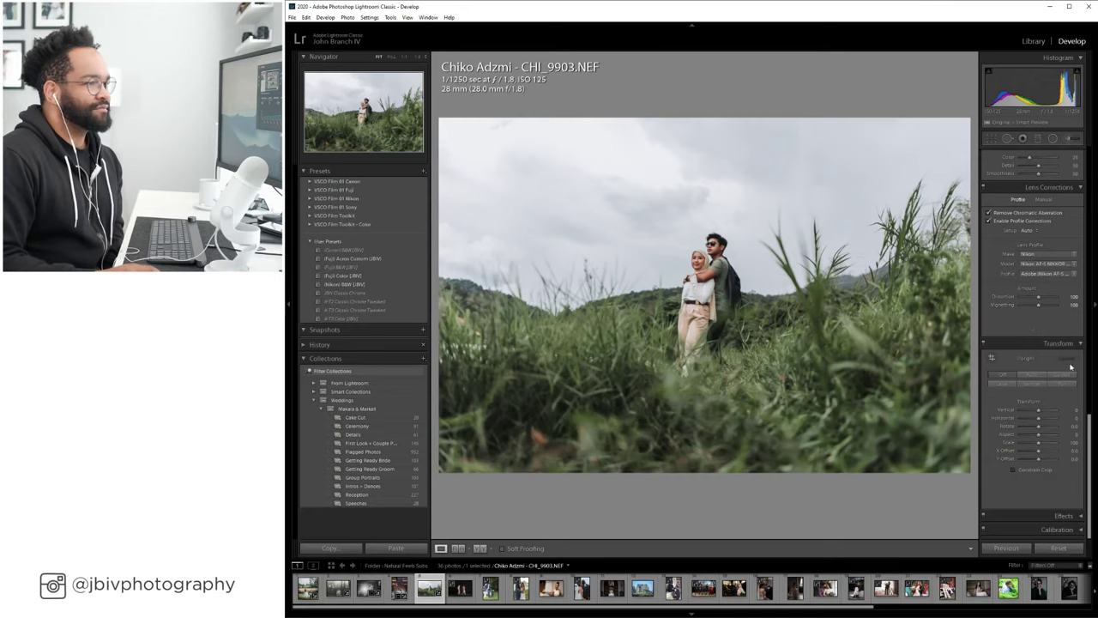
scroll(1069, 364, "up", 10)
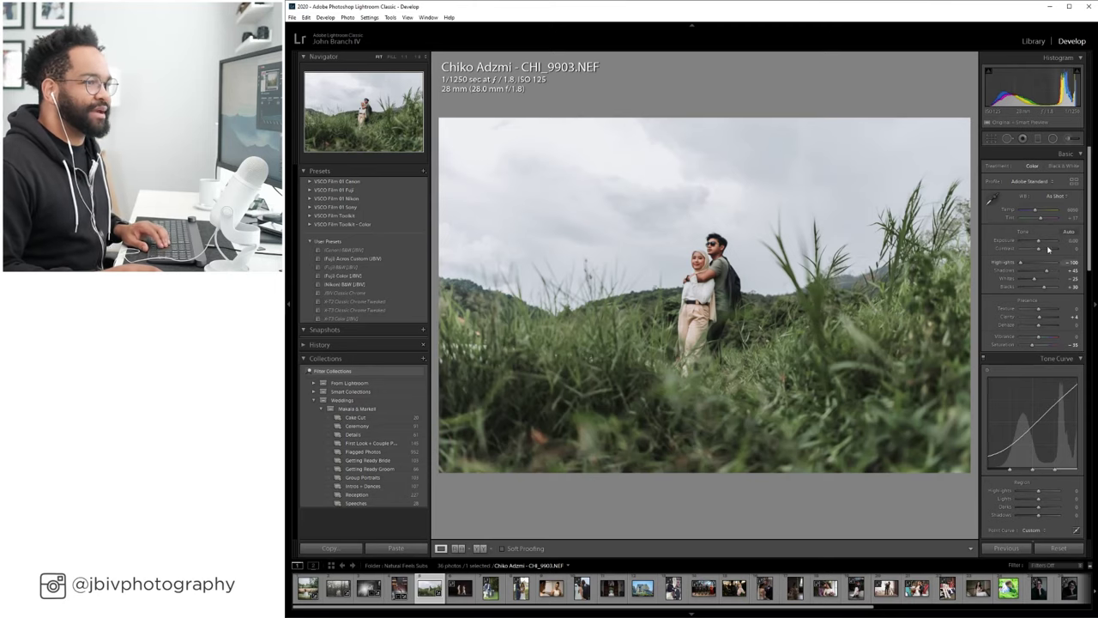
Raise Exposure to +0.30 and lift Shadows to about +35 on CHI_9903.
left_click_drag(1039, 241, 1047, 245)
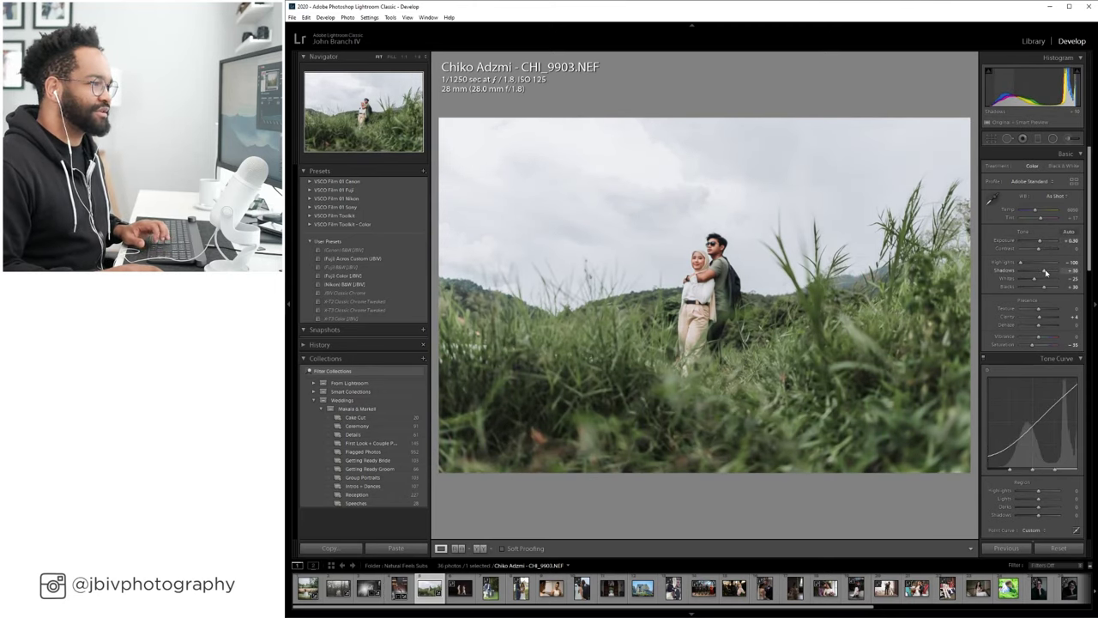
left_click_drag(1044, 272, 1045, 272)
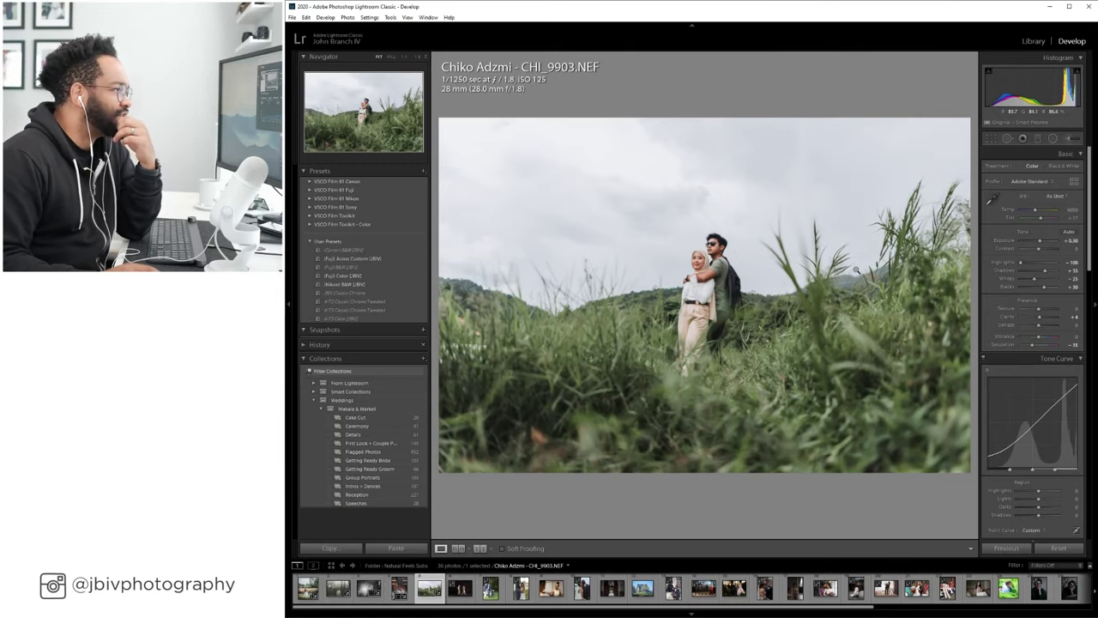
left_click(480, 548)
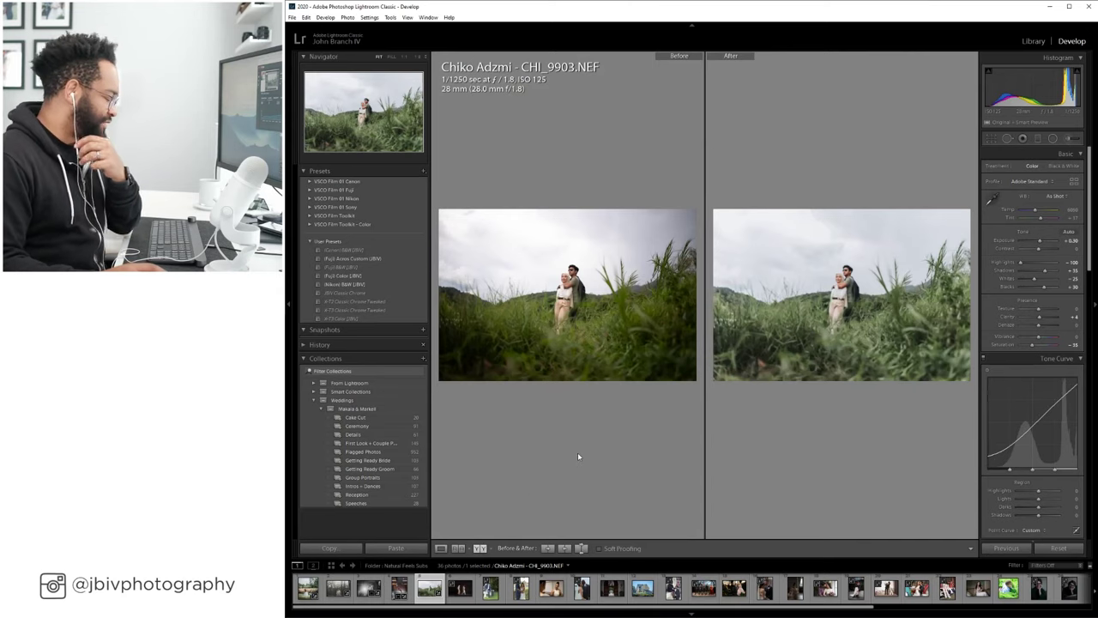
key("Tab")
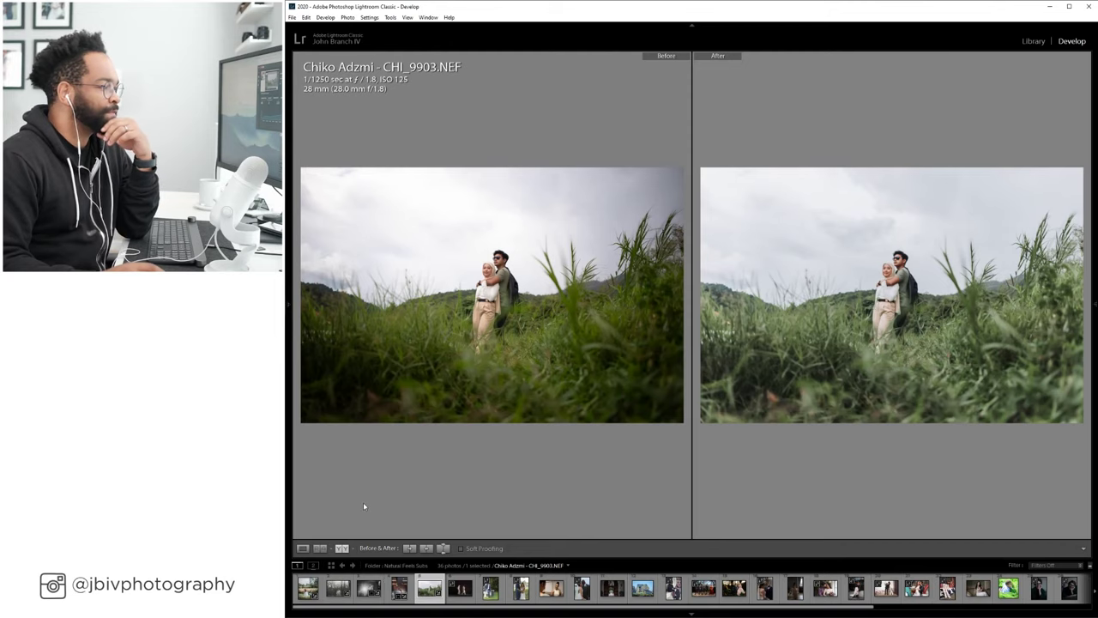
key("shift+r")
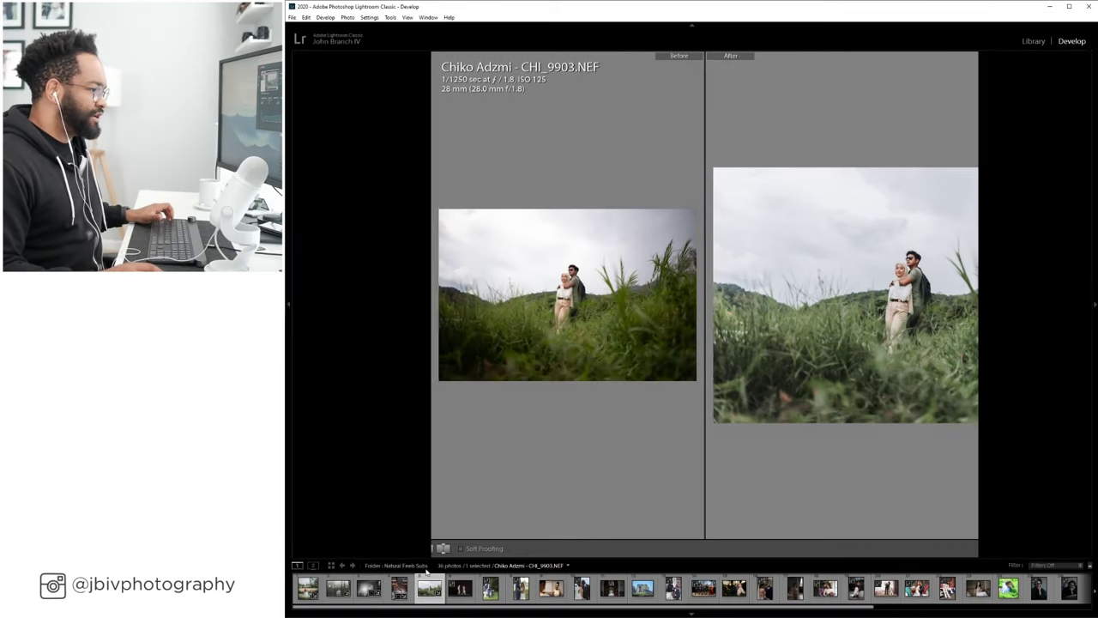
Add a top-down graduated Exposure filter over the sky with Contrast 10 and Exposure -0.87.
left_click(441, 548)
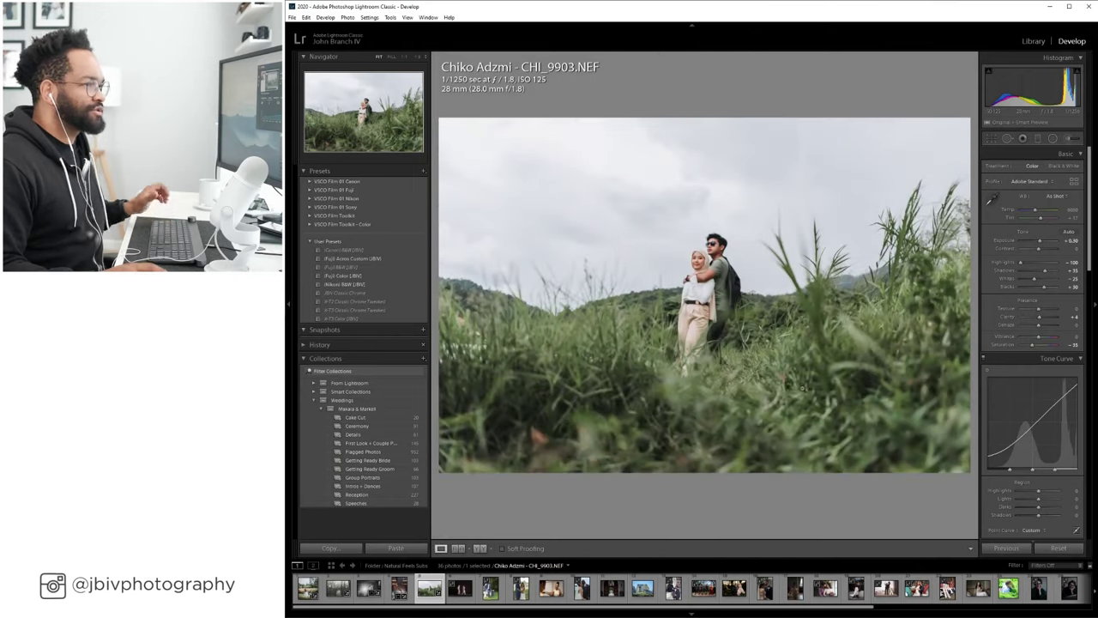
left_click(1038, 139)
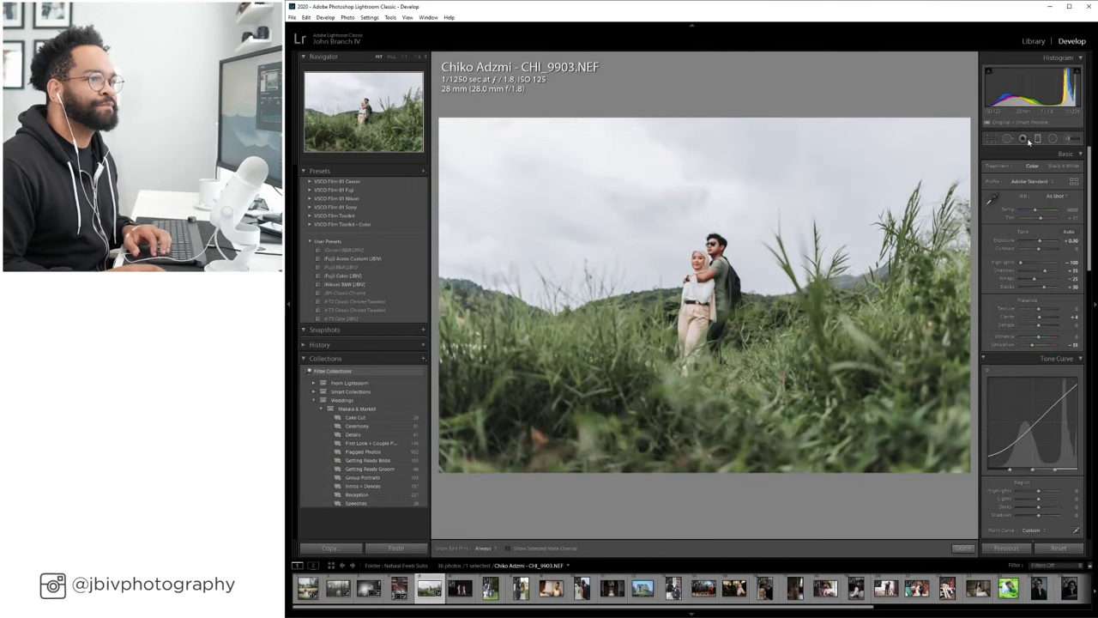
left_click(1039, 170)
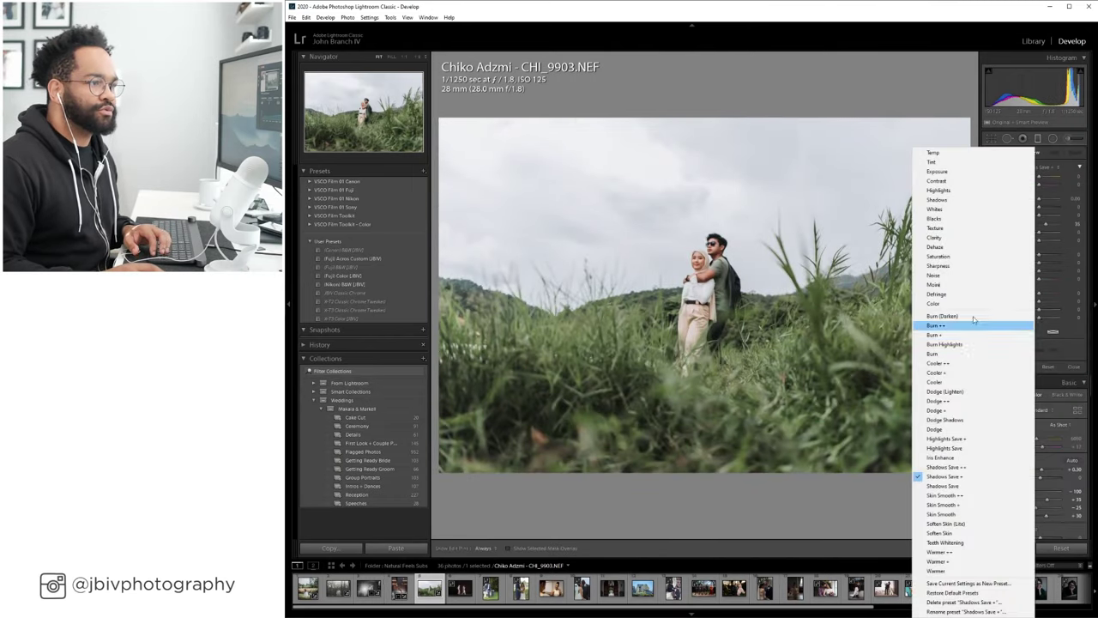
left_click(961, 171)
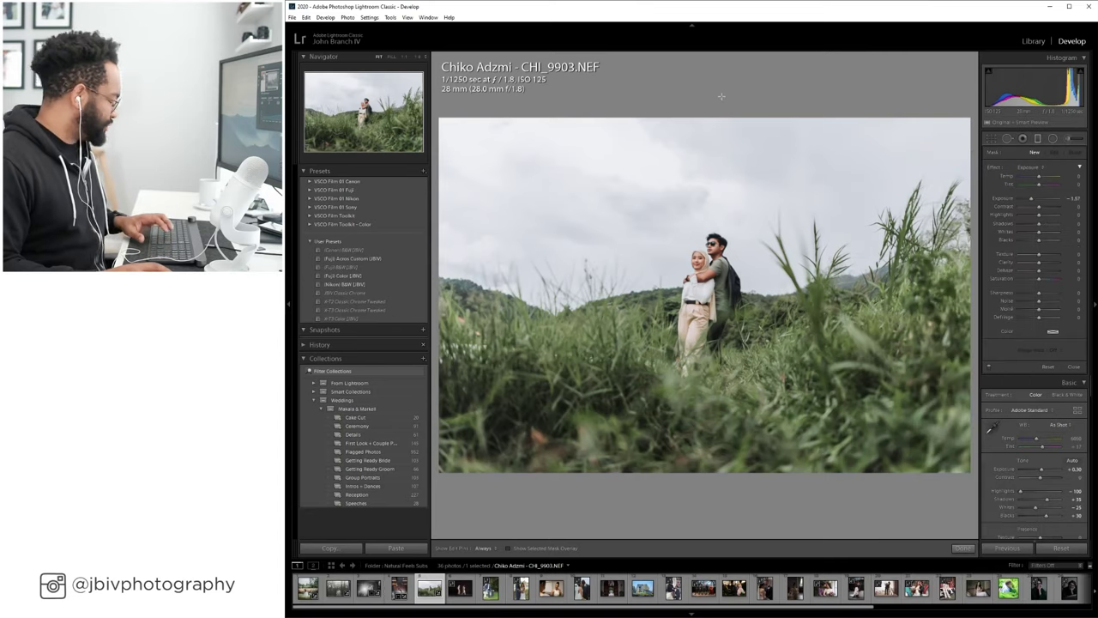
left_click_drag(722, 97, 734, 317)
left_click_drag(735, 315, 740, 259)
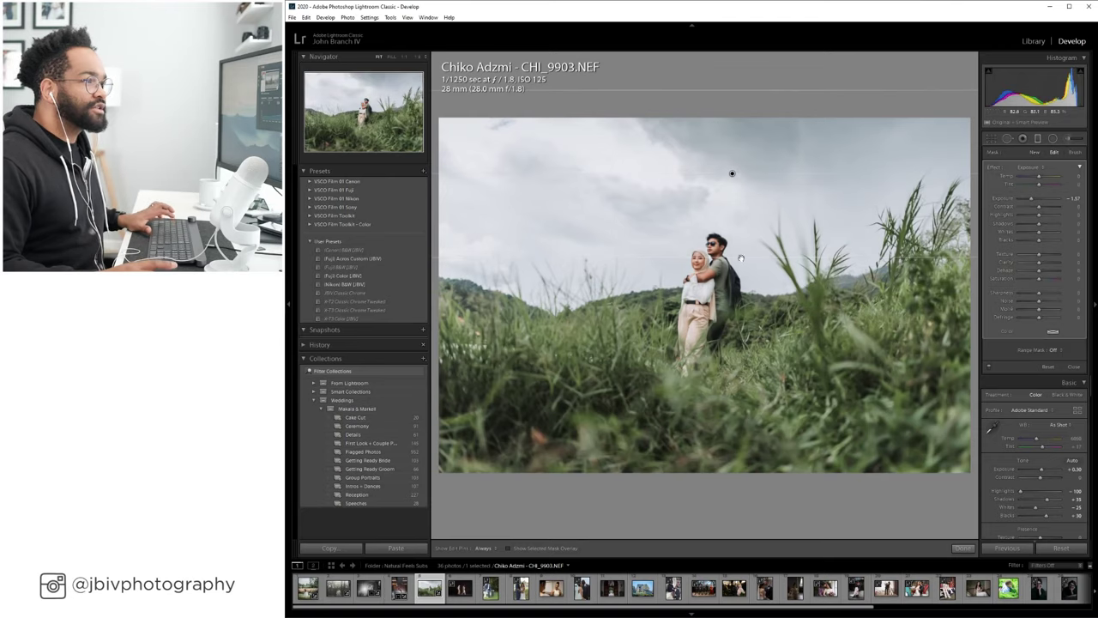
left_click(1043, 207)
left_click_drag(1031, 198, 1034, 202)
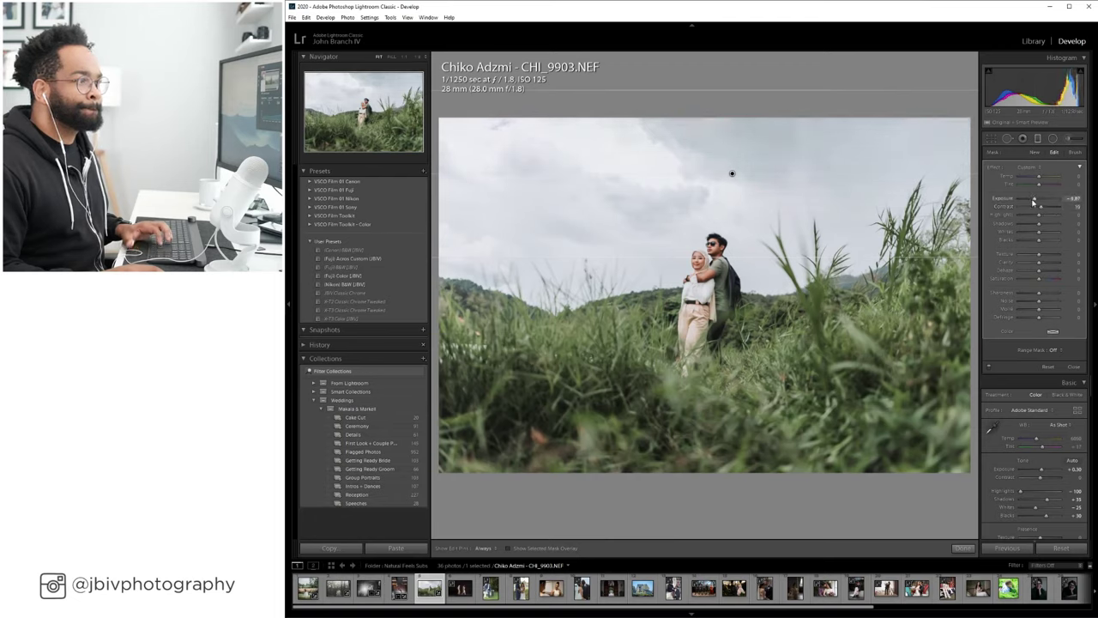
key("m")
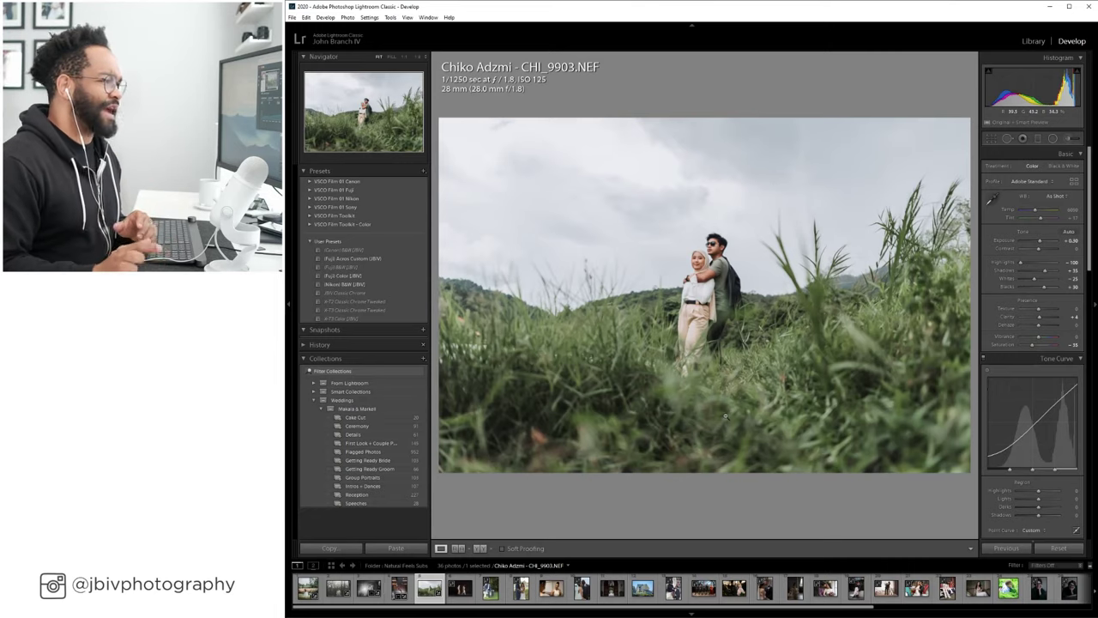
View CHI_9903 before and after side by side, with panels hidden and then restored.
left_click(481, 548)
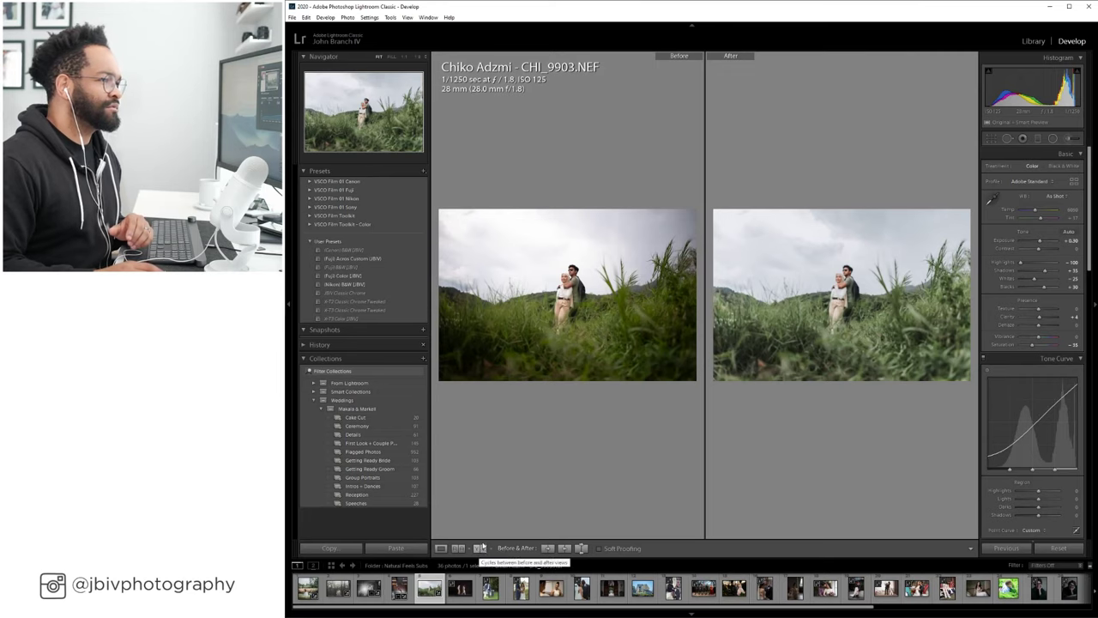
key("Tab")
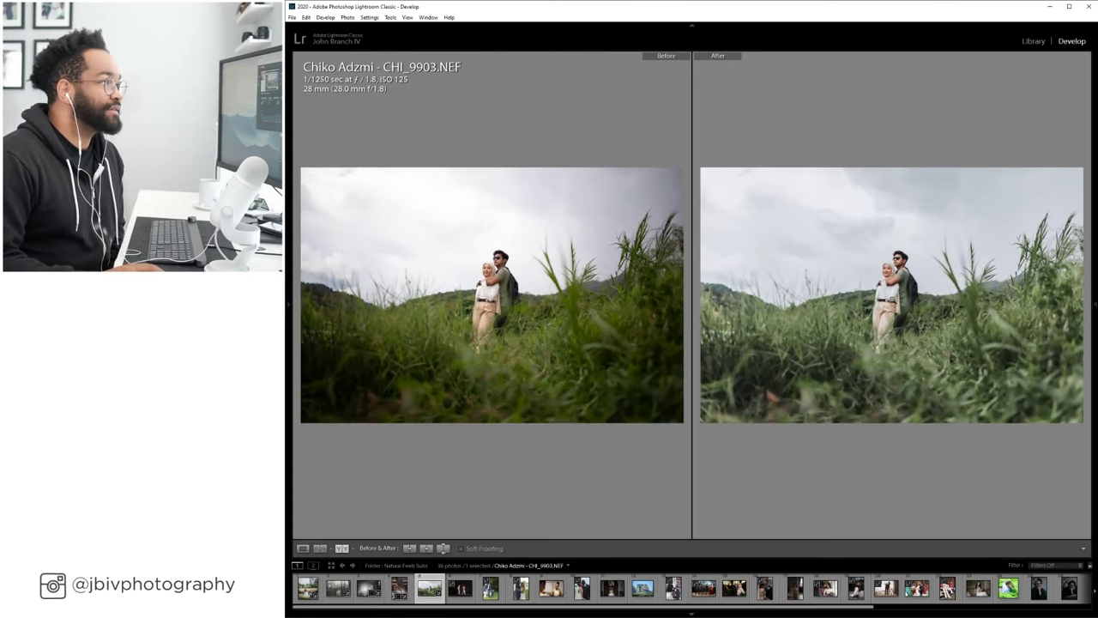
key("Tab")
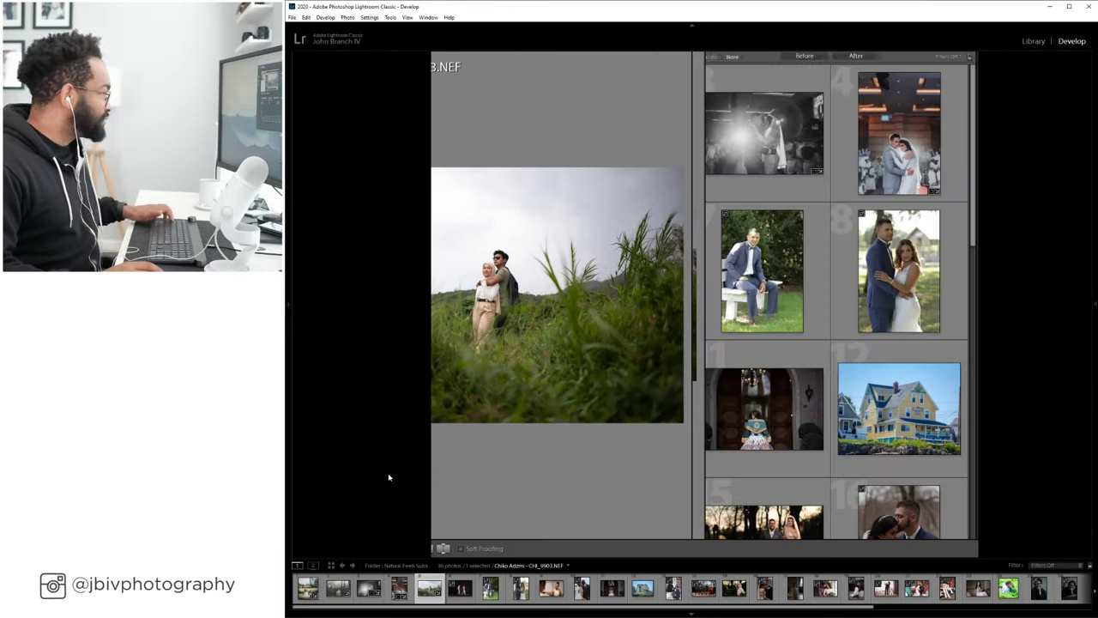
Zoom in on the couple and heal the blemish on the woman's cheek with Spot Removal.
left_click(567, 288)
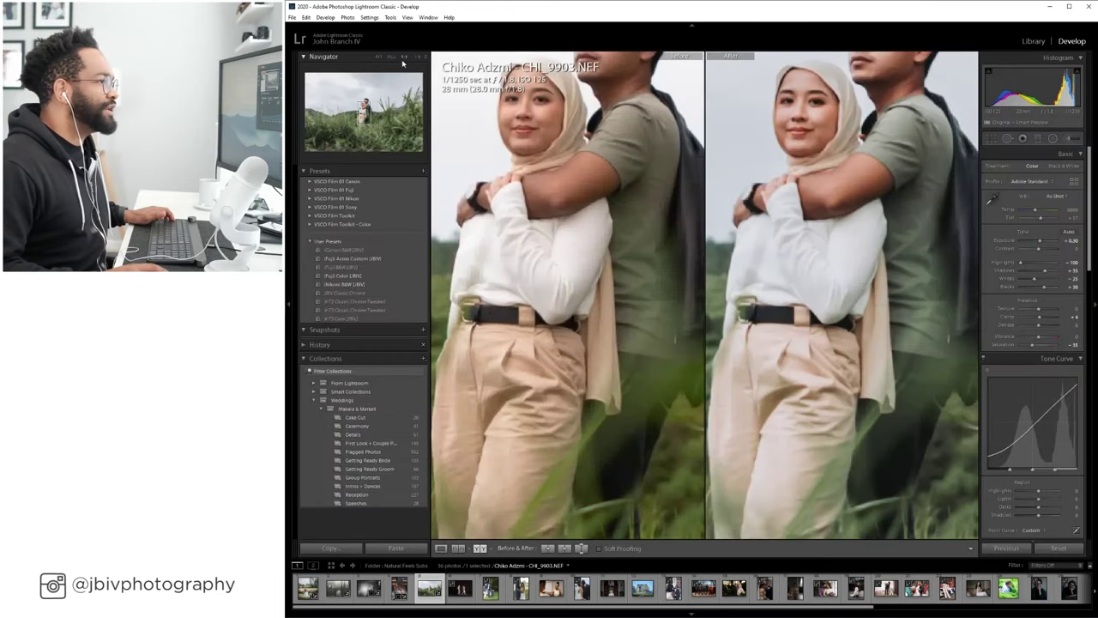
left_click_drag(688, 206, 867, 326)
key("k")
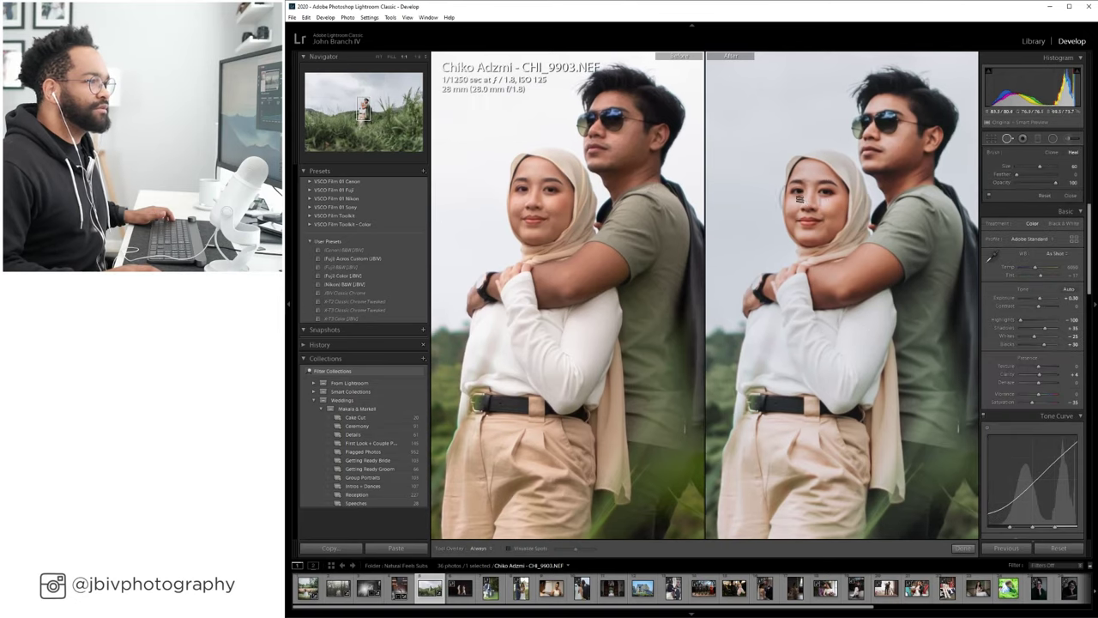
scroll(786, 196, "down", 6)
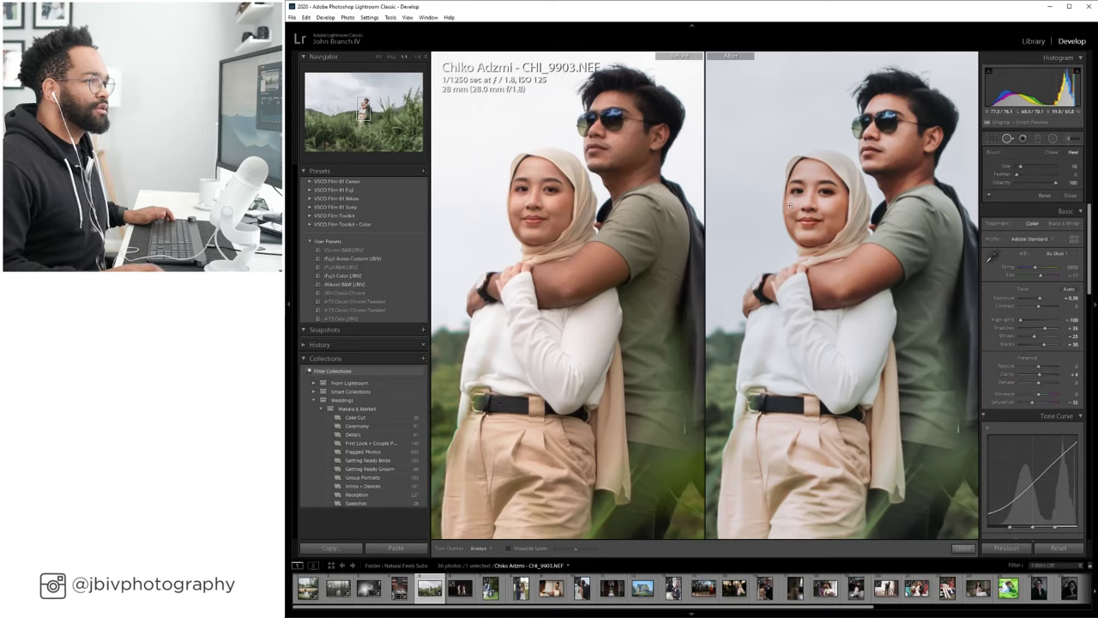
left_click(790, 204)
key("q")
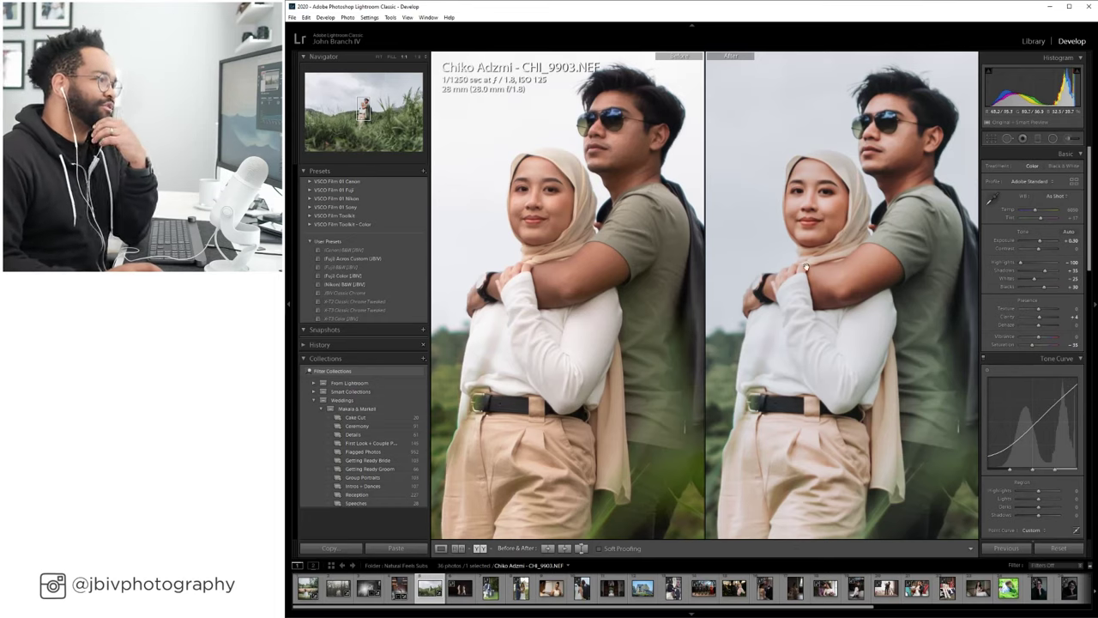
Zoom back to Fit, return to Loupe view, and move on to CKO_3122.
left_click(789, 283)
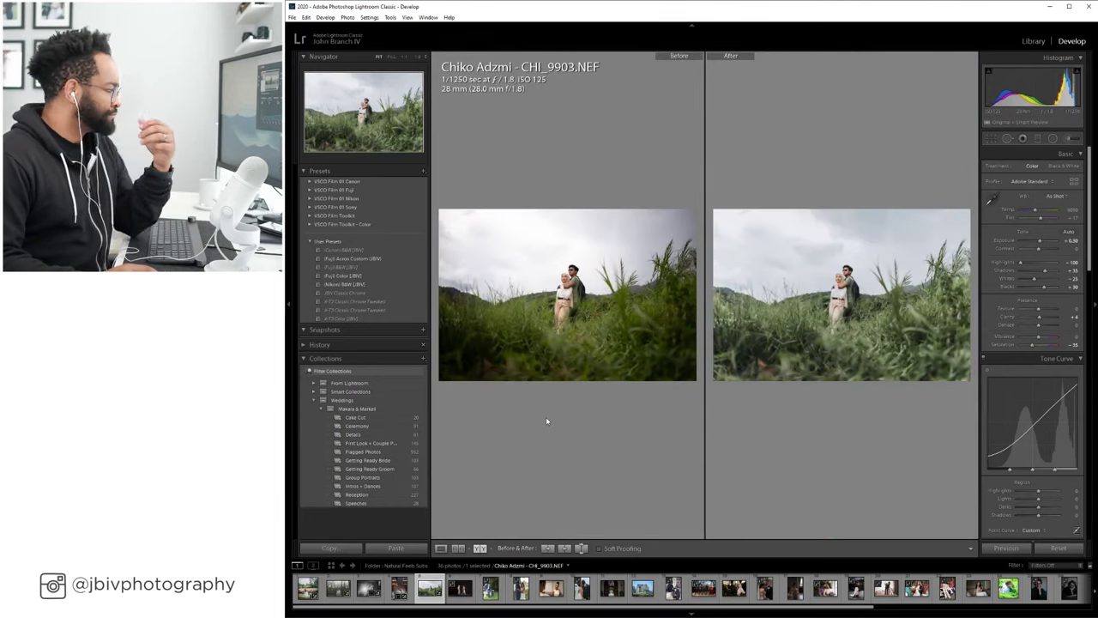
key("Tab")
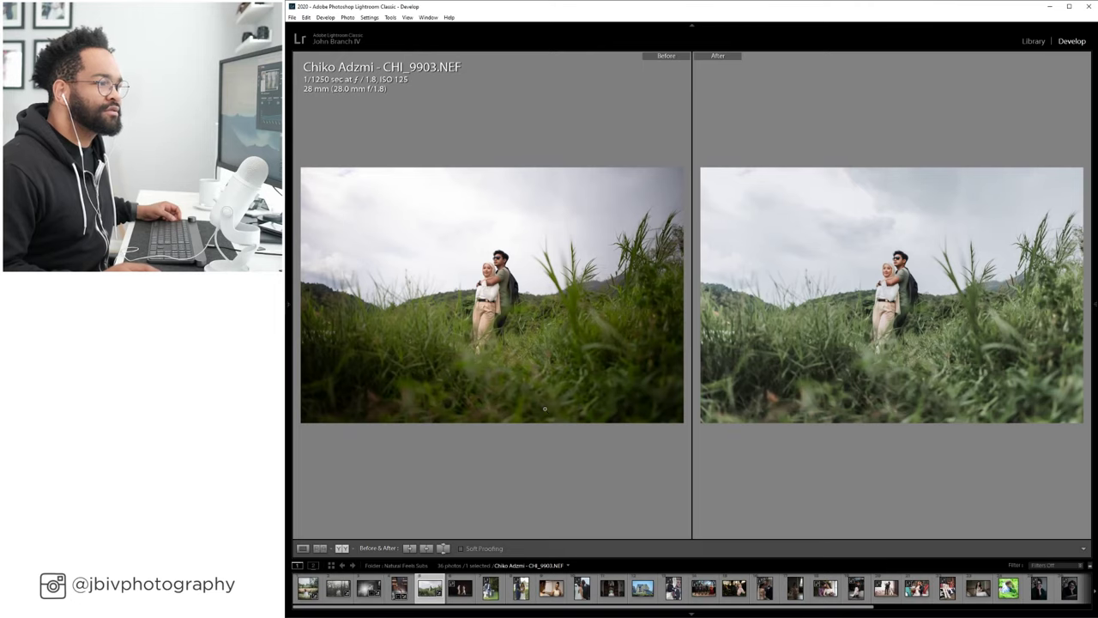
key("Tab")
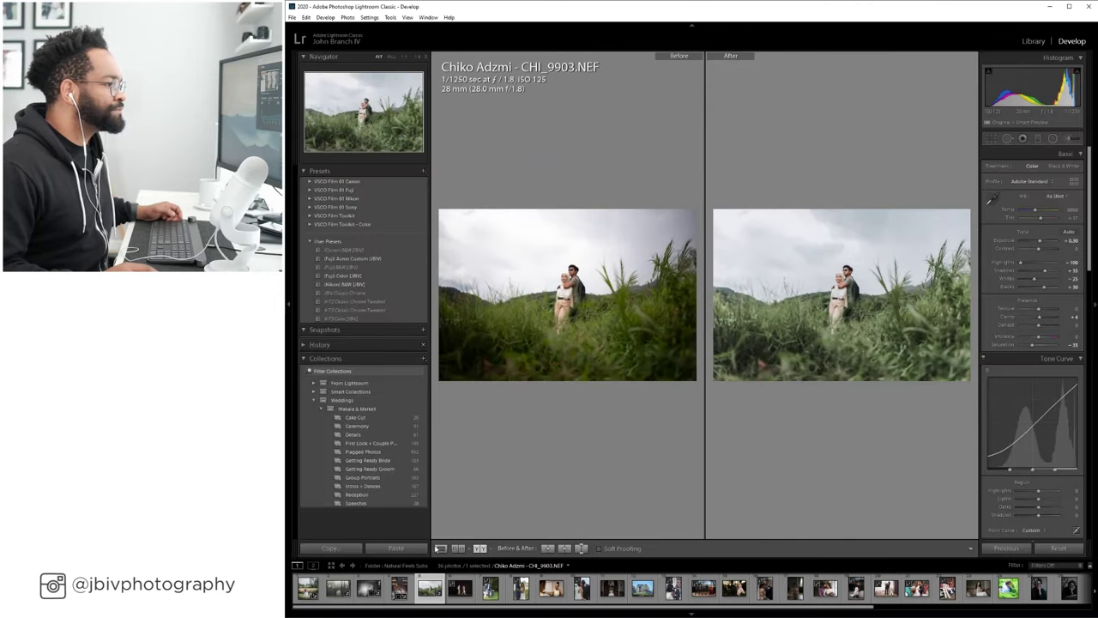
left_click(439, 548)
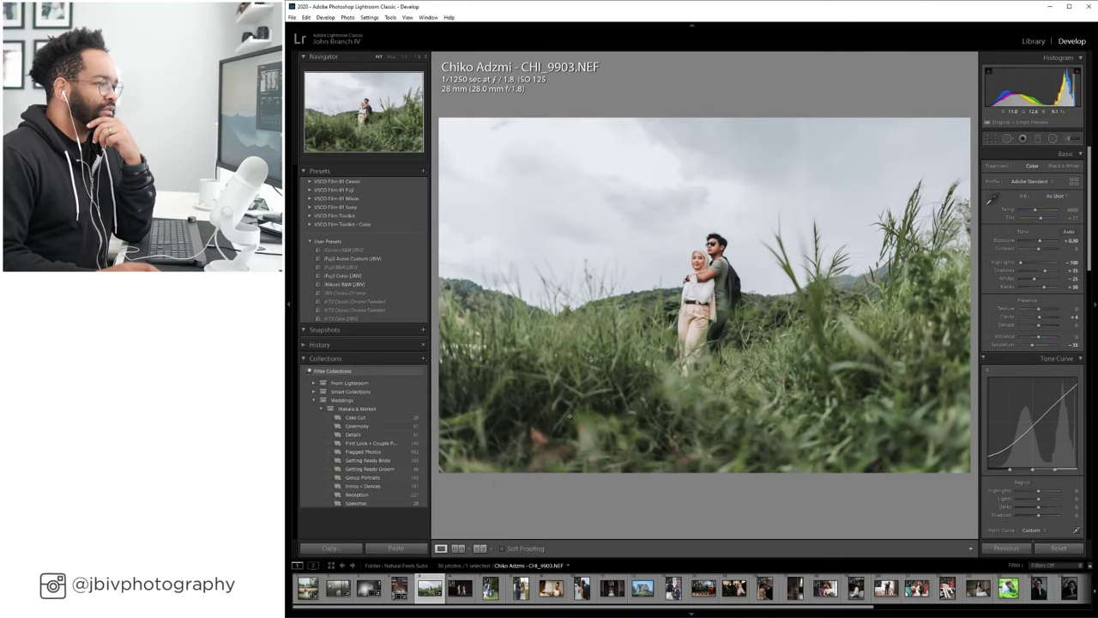
key("Right")
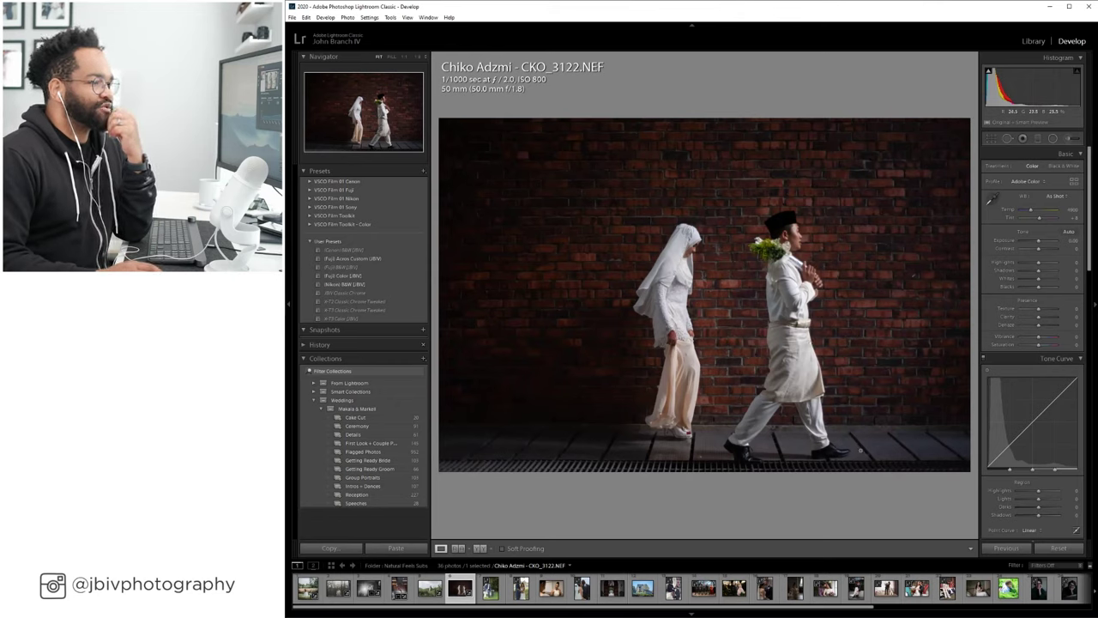
Apply the (Fuji) Color (JBV) preset to CKO_3122 and raise its exposure.
scroll(1007, 369, "down", 10)
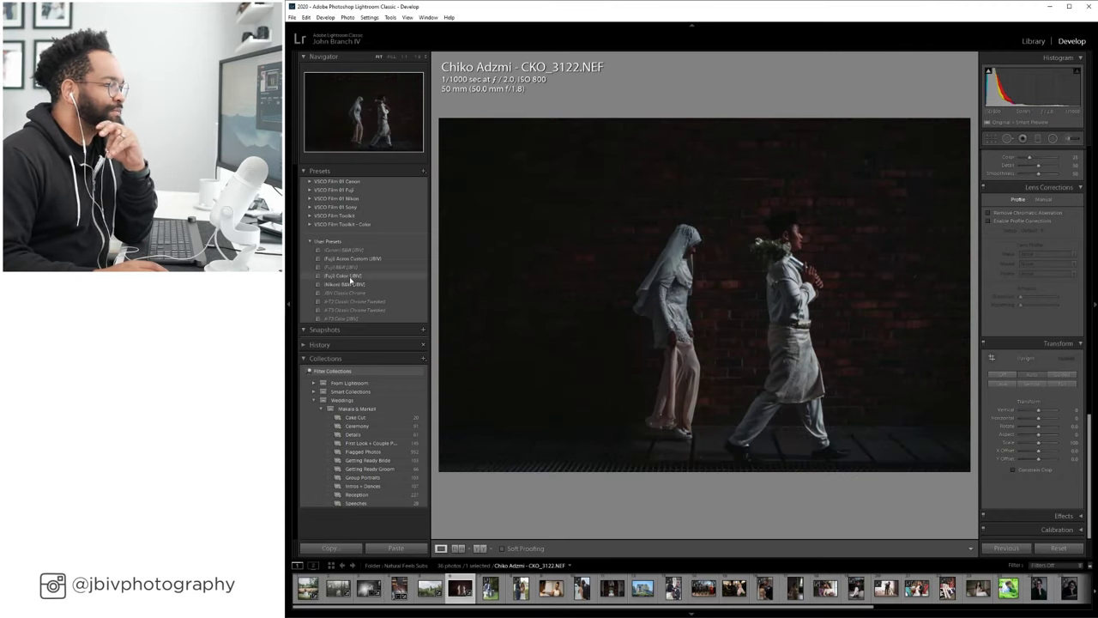
left_click(349, 276)
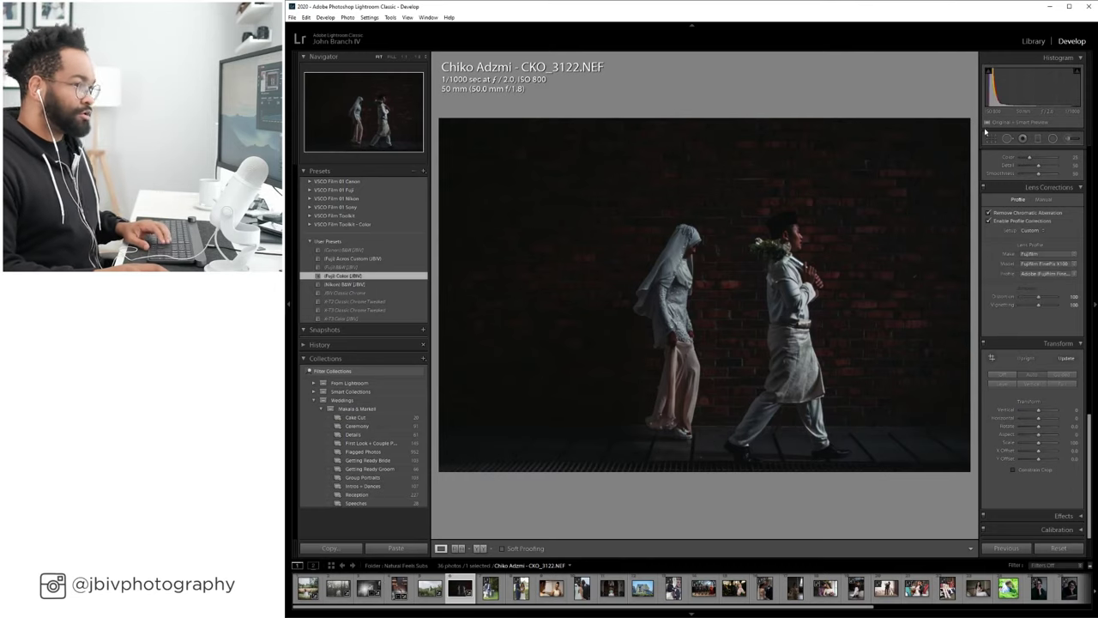
scroll(1046, 259, "up", 10)
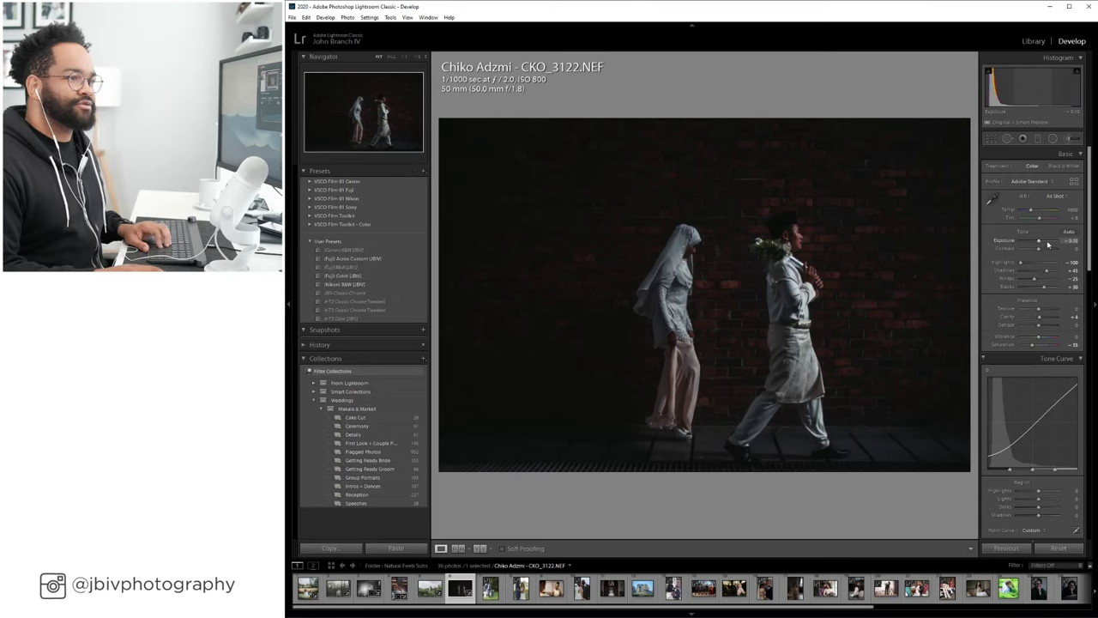
left_click_drag(1043, 244, 1049, 245)
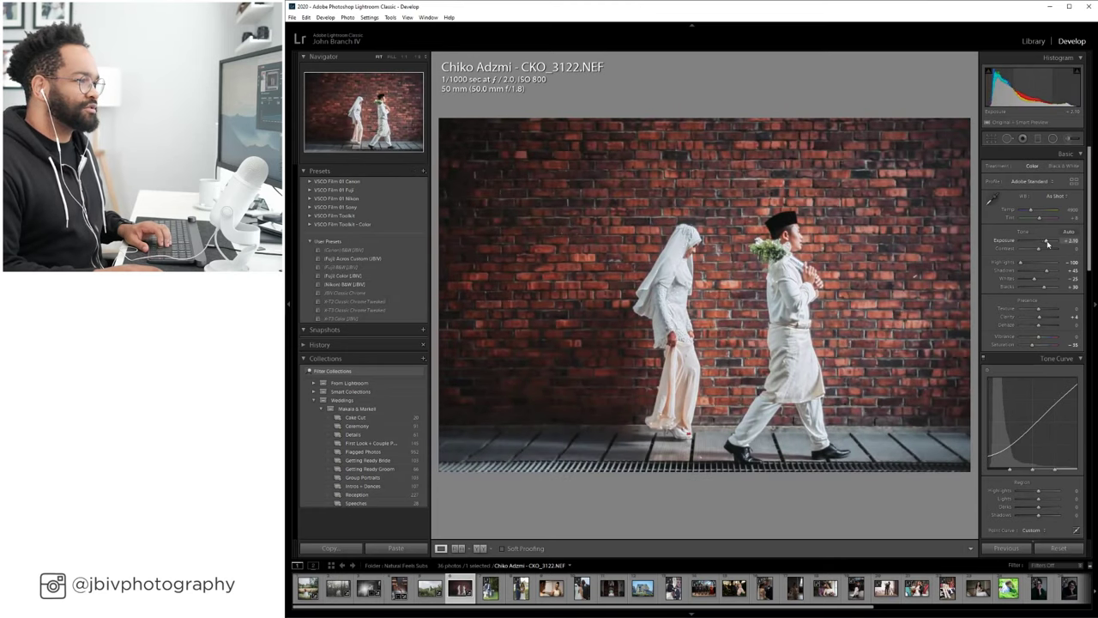
Set Lens Corrections Setup to Auto and adjust the white balance tint.
scroll(1047, 244, "down", 10)
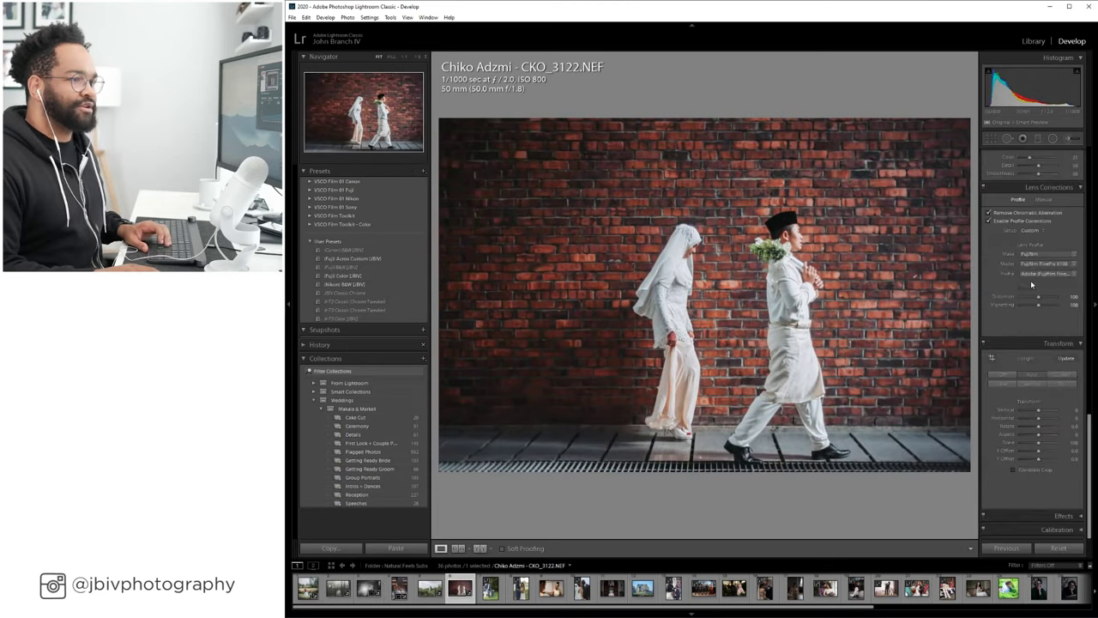
left_click(1032, 231)
left_click(1034, 241)
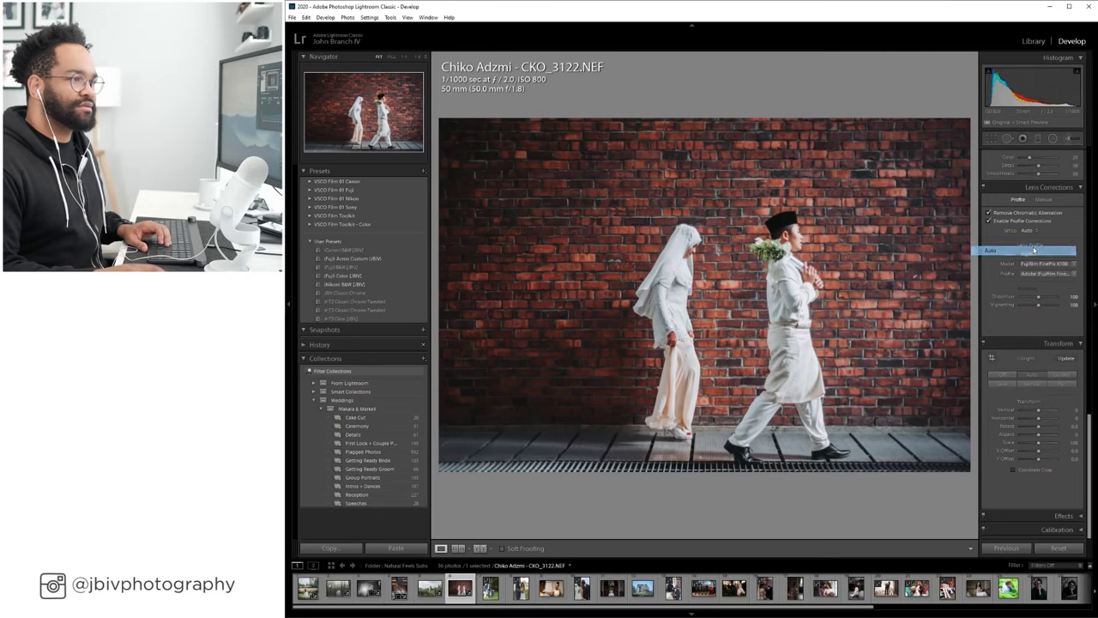
scroll(1034, 244, "up", 10)
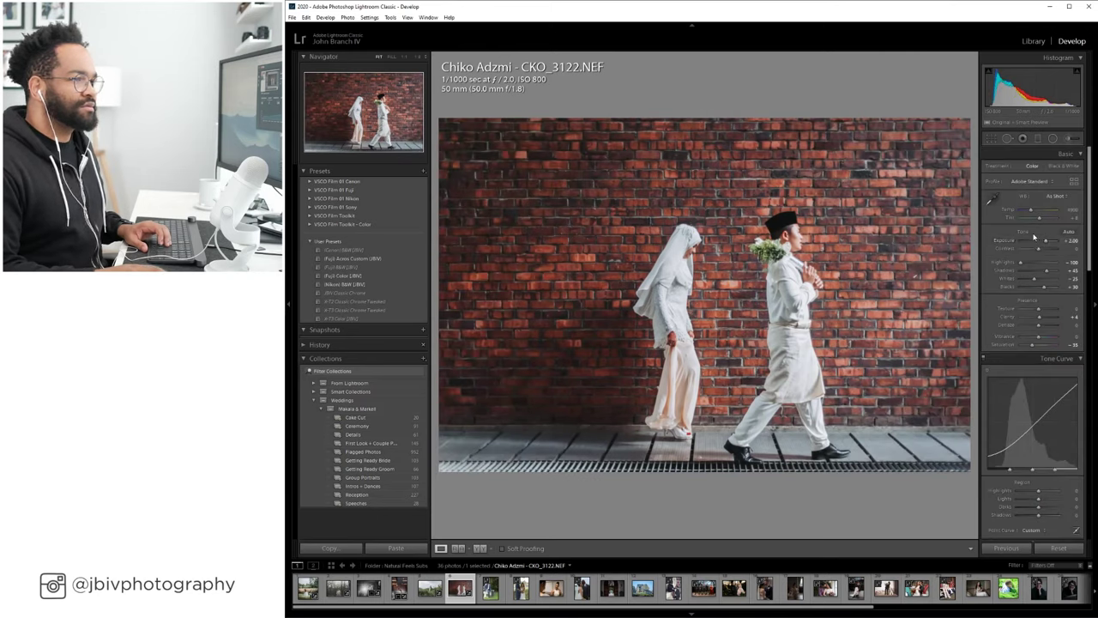
left_click(1036, 220)
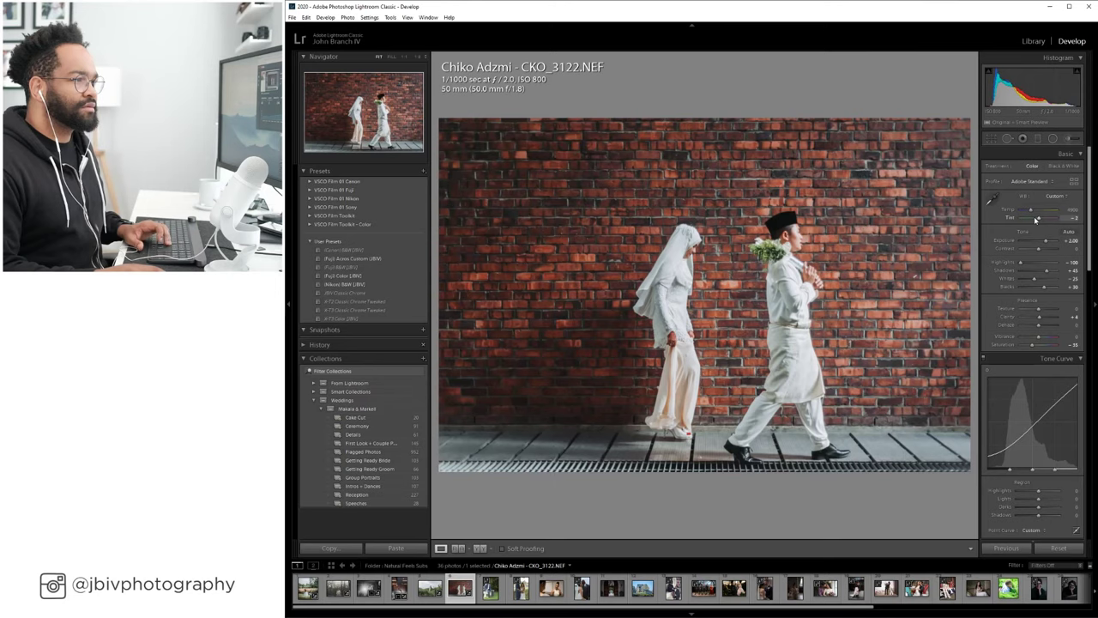
Lower HSL Orange Saturation to -3 and raise Clarity to +14.
scroll(1035, 326, "down", 3)
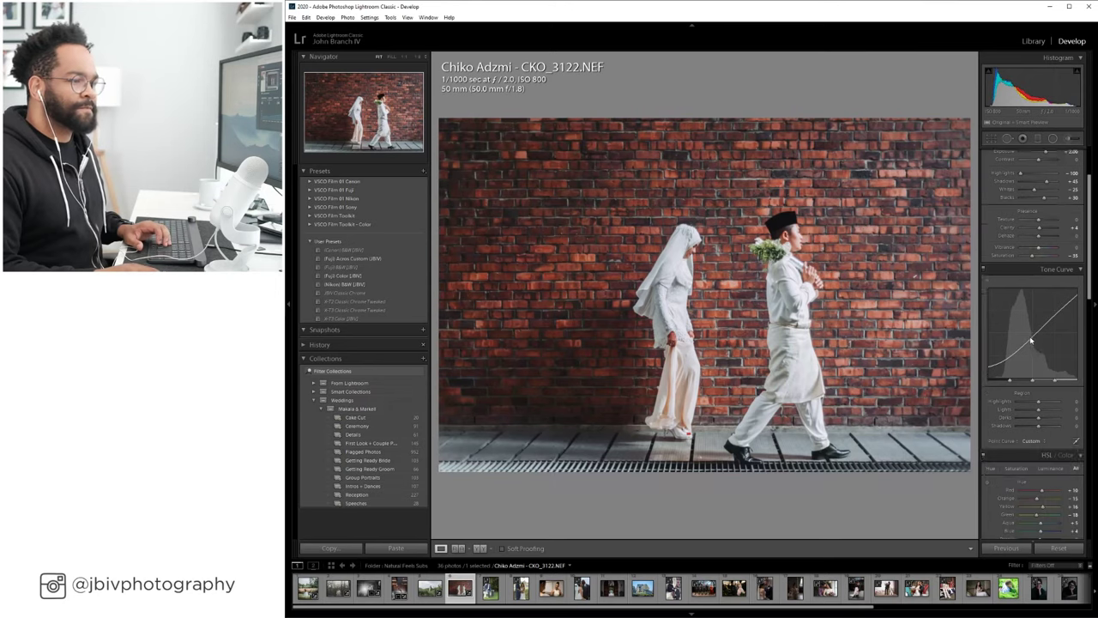
scroll(1032, 334, "down", 9)
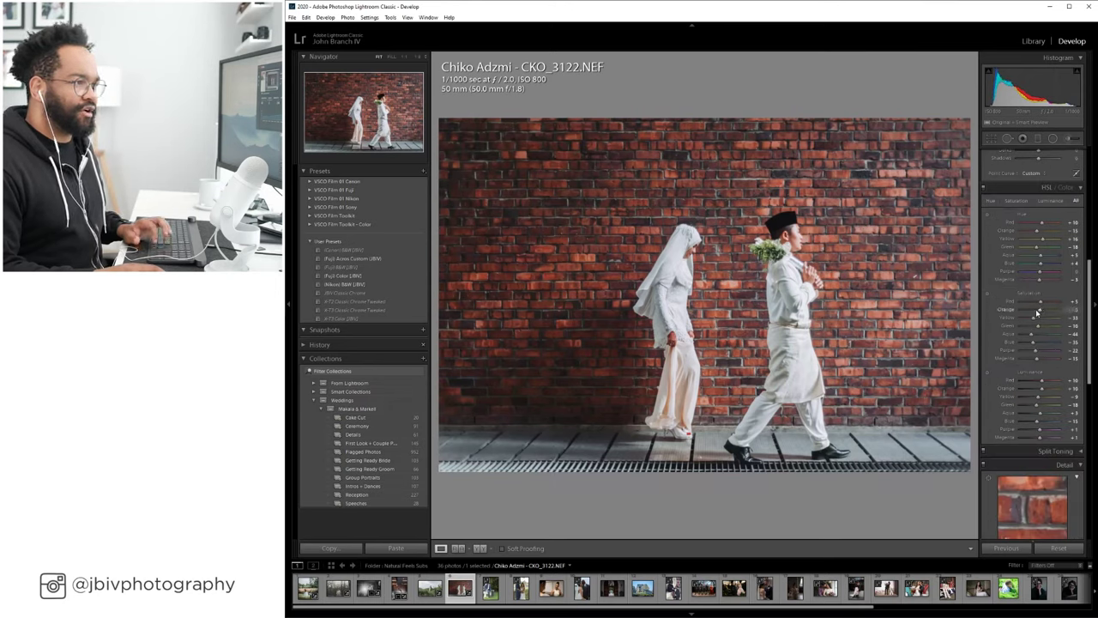
left_click_drag(1036, 314, 1036, 313)
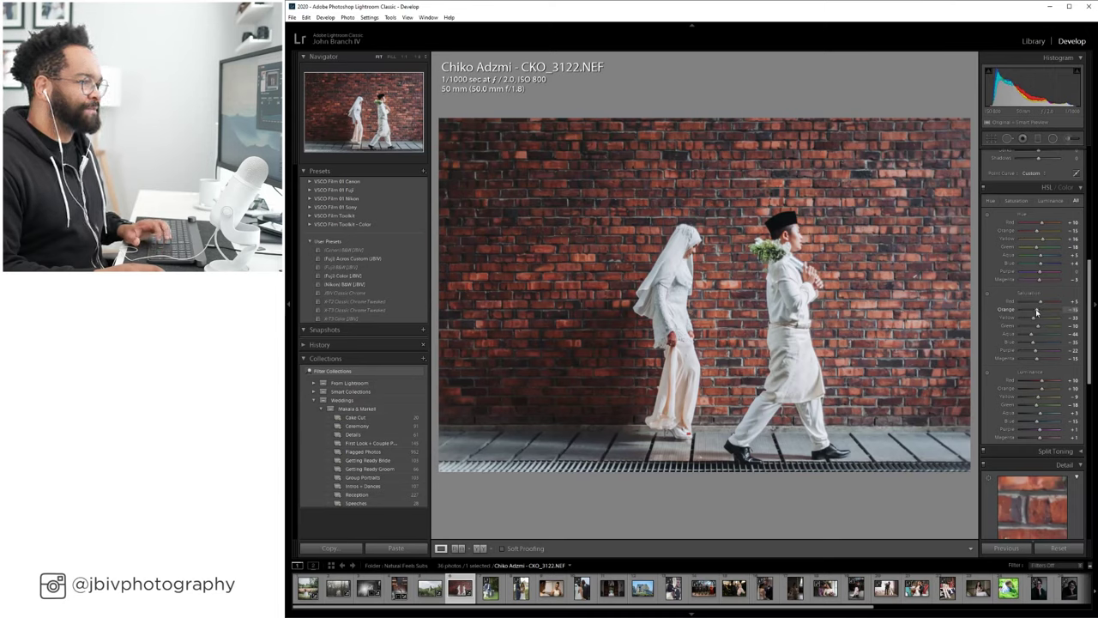
scroll(1036, 313, "up", 12)
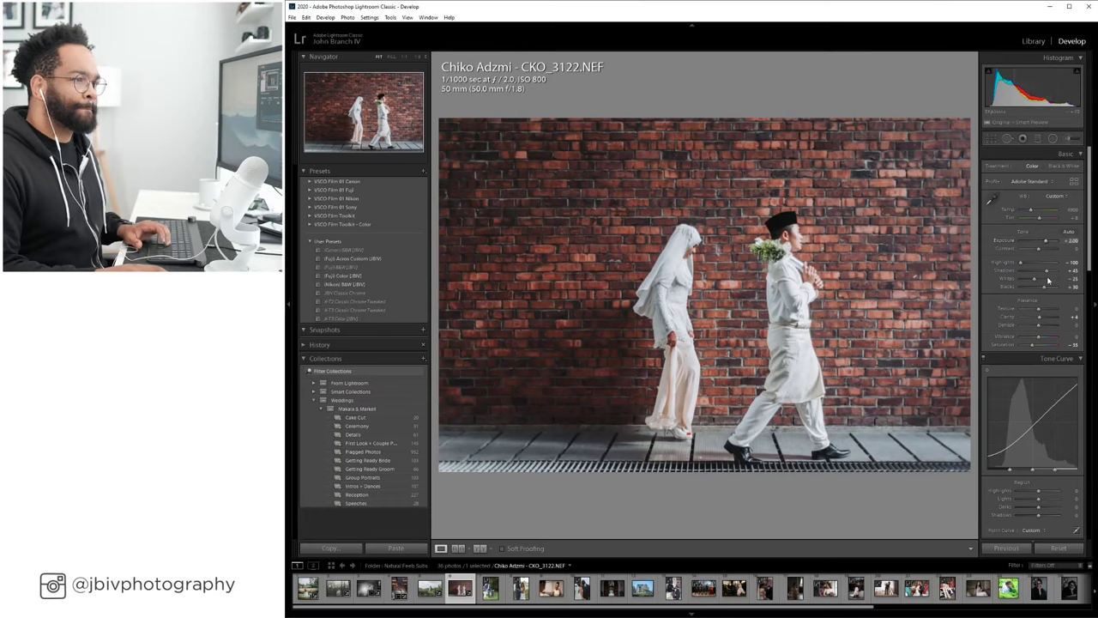
scroll(1047, 318, "down", 3)
left_click_drag(1038, 228, 1047, 230)
Warm the temperature, brighten exposure, and compare before/after with panels hidden.
scroll(1042, 223, "up", 3)
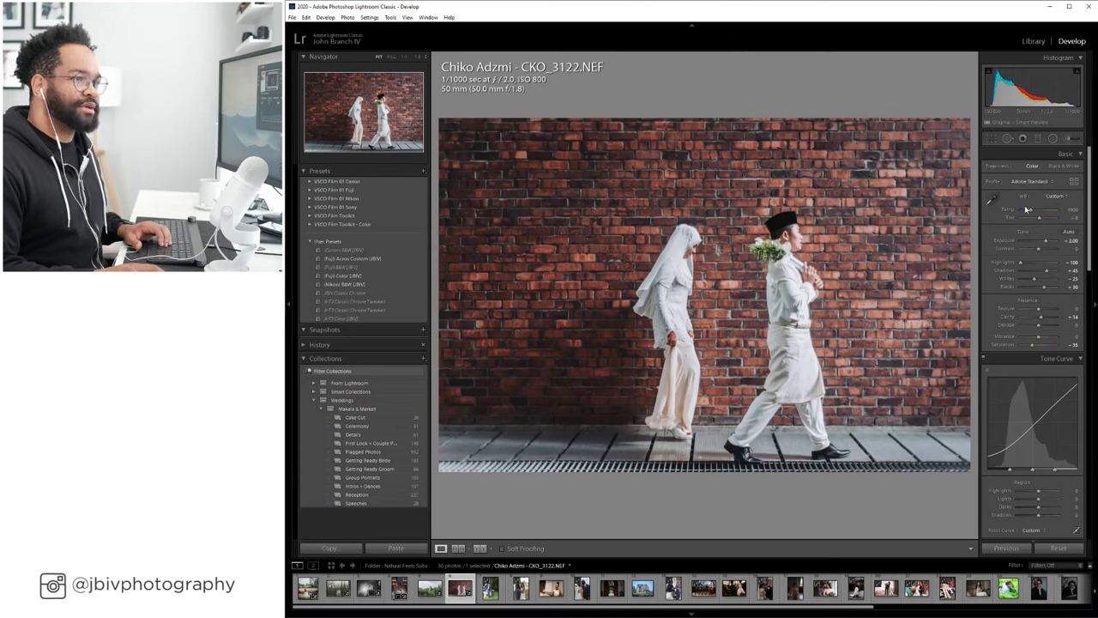
left_click_drag(1027, 210, 1032, 212)
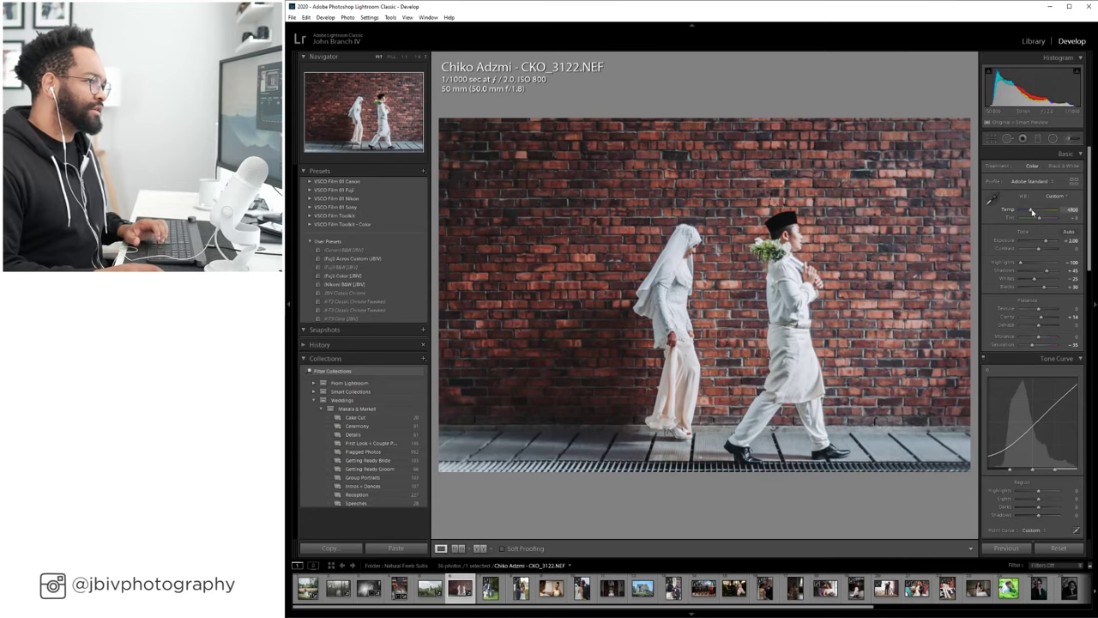
left_click_drag(1042, 241, 1044, 242)
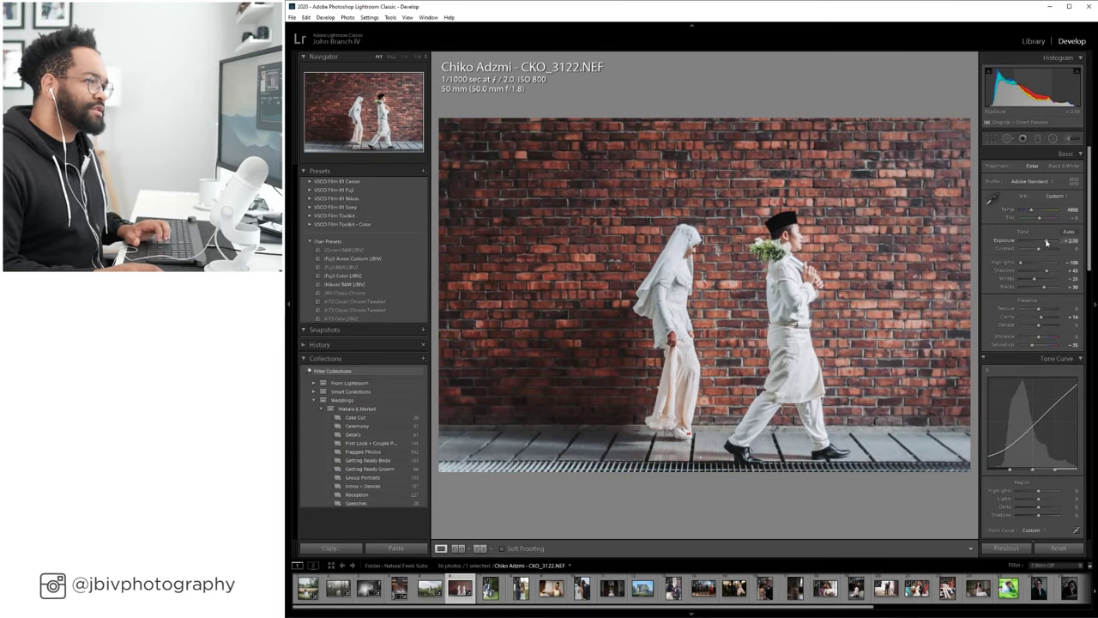
left_click(478, 548)
key("Tab")
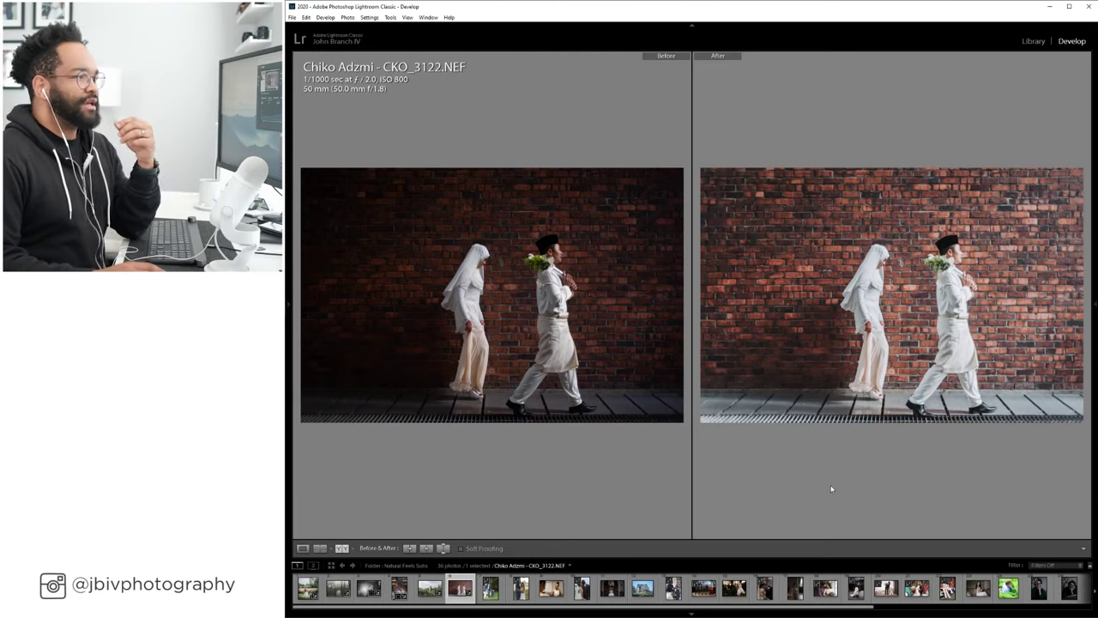
Restore the side panels and return to the single Loupe view of CKO_3122.
key("Tab")
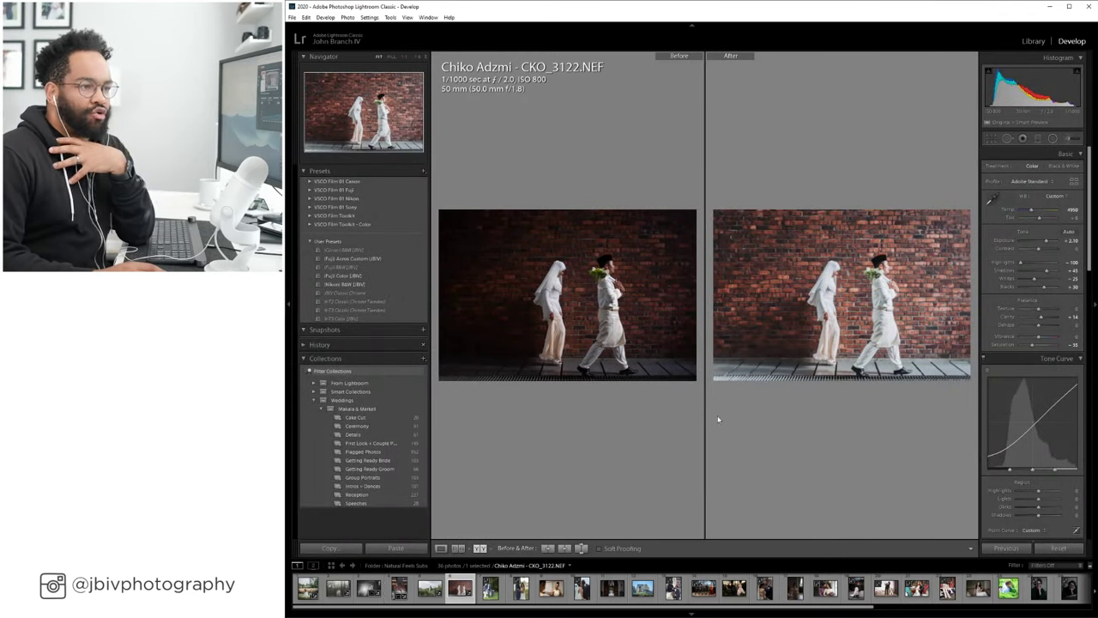
left_click(441, 548)
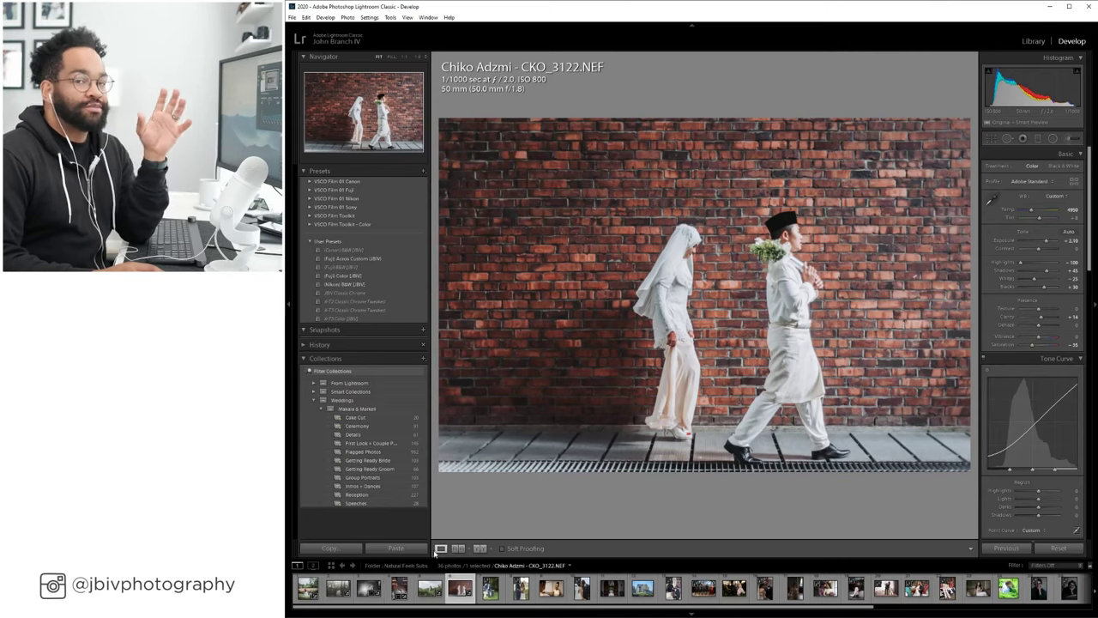
Raise Detail Sharpening Masking on CKO_3122 from 35 to 82.
scroll(1019, 228, "down", 10)
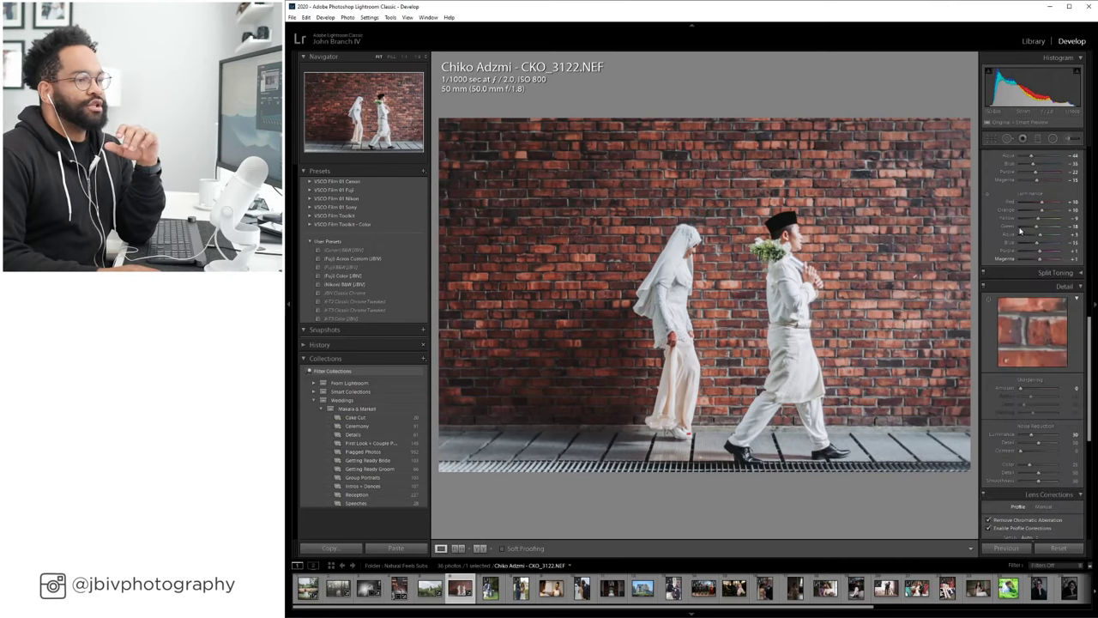
scroll(1020, 228, "up", 3)
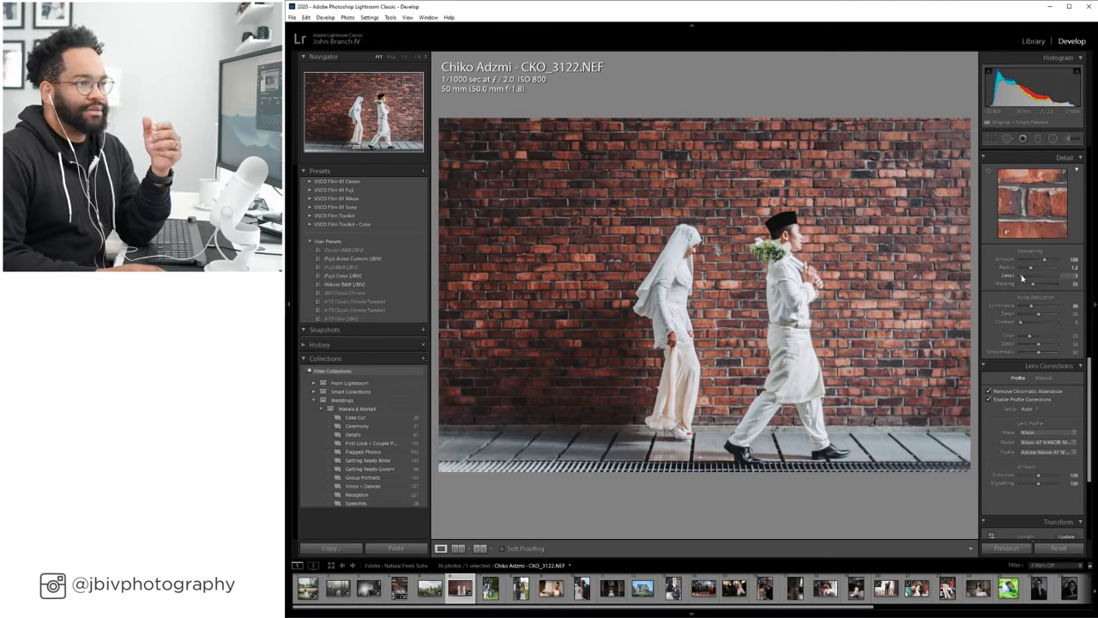
left_click_drag(1032, 284, 1049, 286)
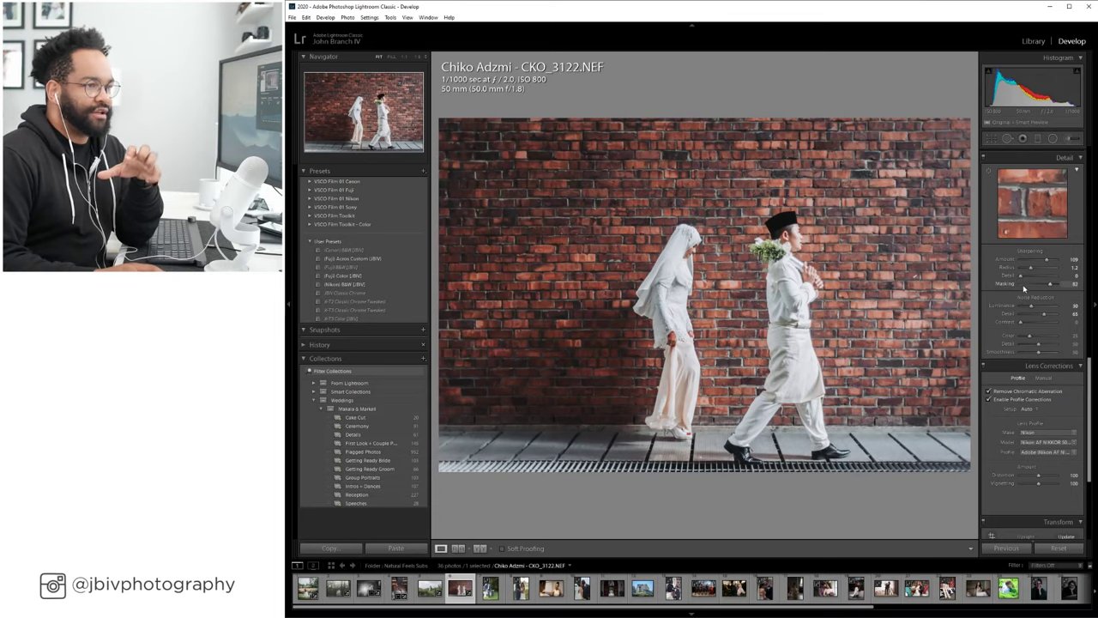
Inspect the groom's face at 1:1 and raise sharpening Masking to 100 while previewing the mask.
left_click(788, 248)
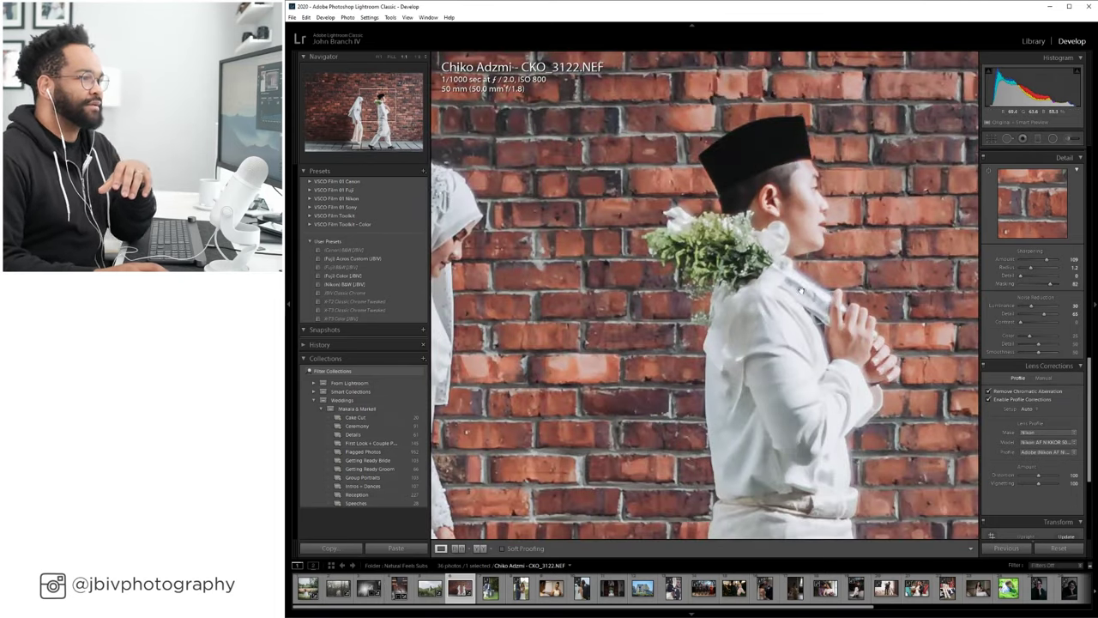
left_click(785, 258)
left_click(805, 268)
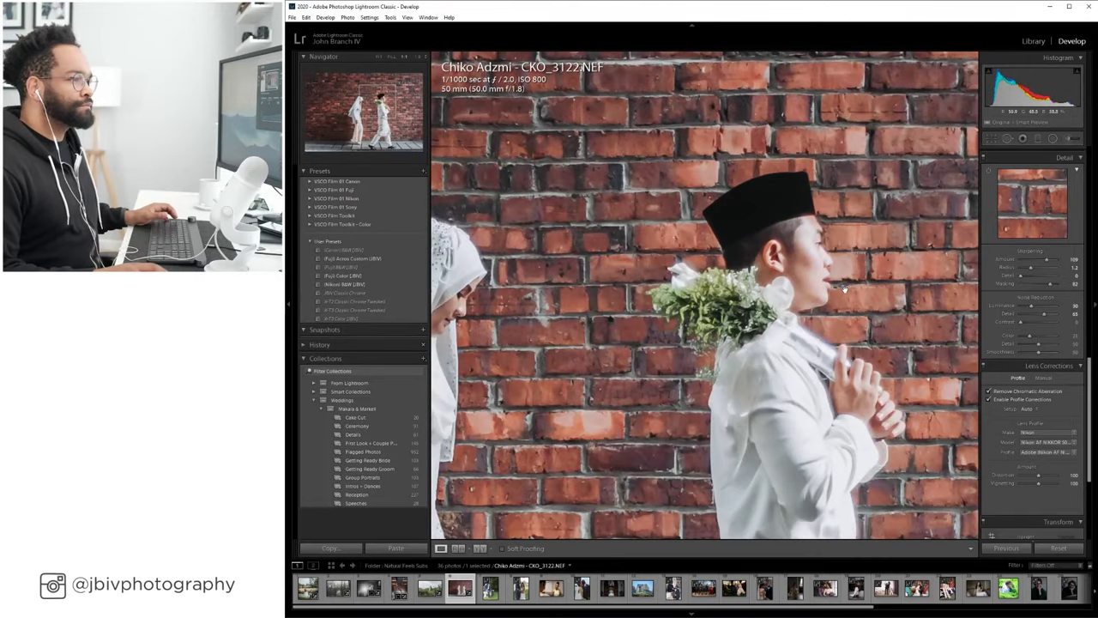
left_click_drag(805, 268, 685, 195)
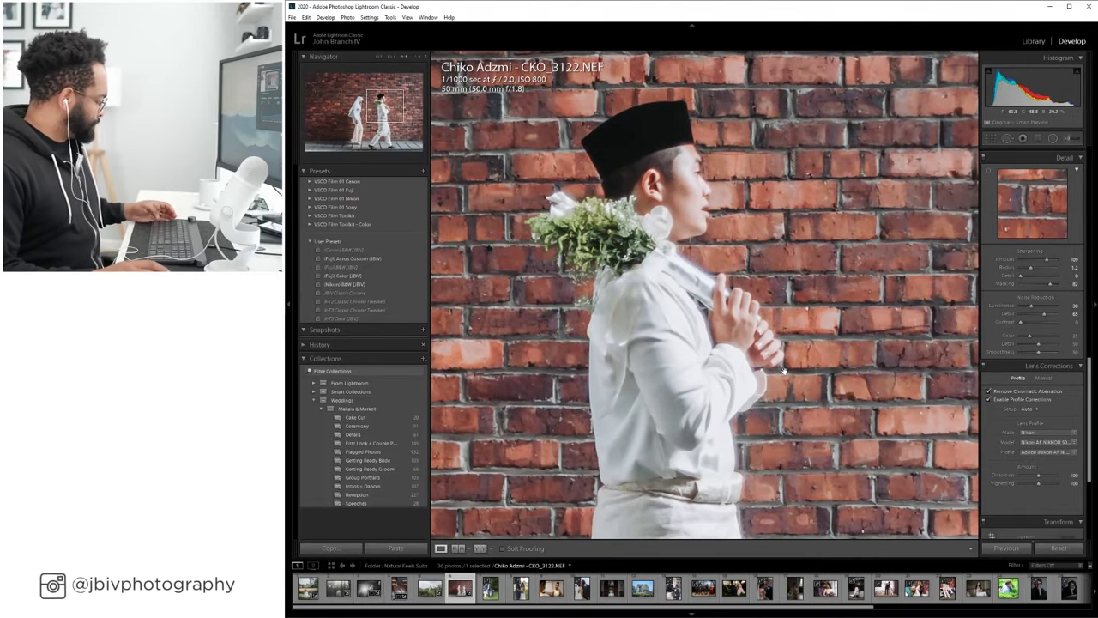
left_click_drag(1050, 284, 1068, 285)
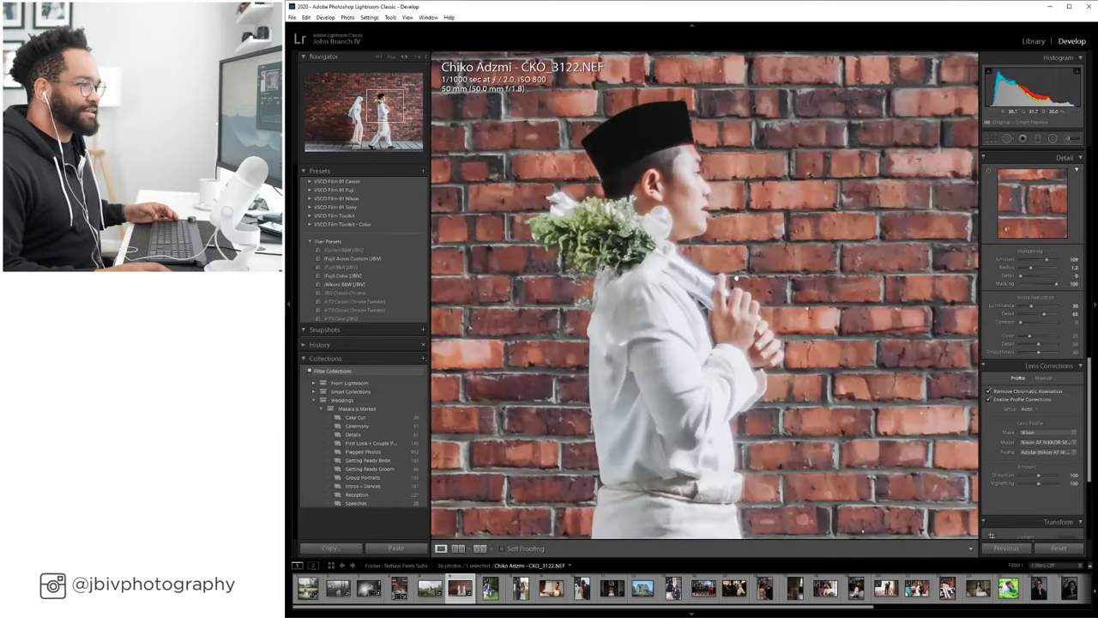
left_click(736, 277)
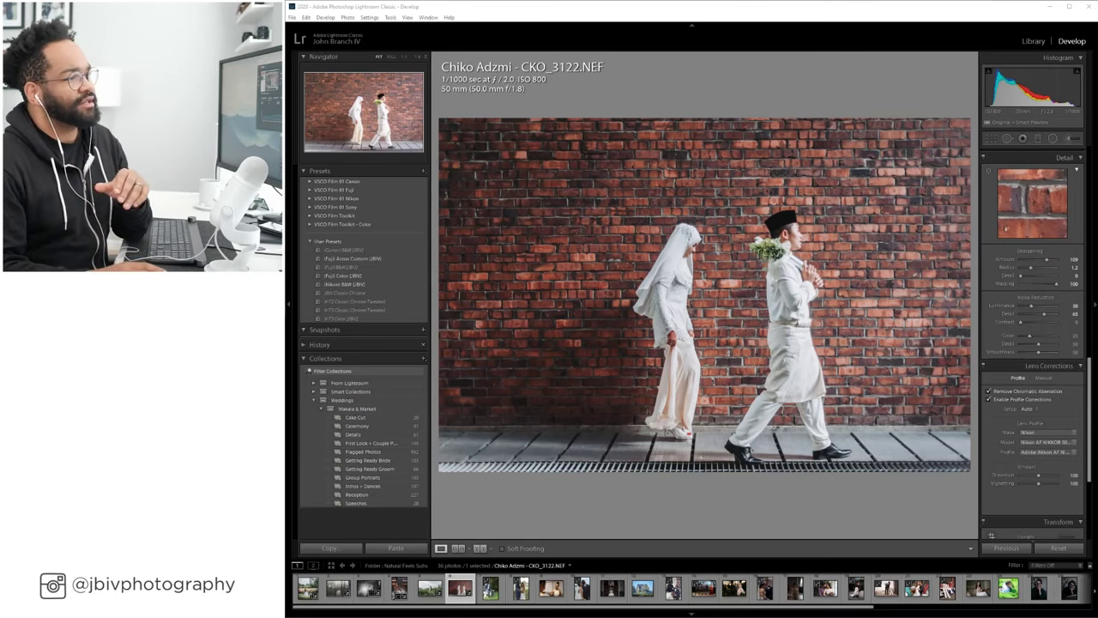
Drop the Sharpening Amount on the couple photo from 109 to 0.
left_click(1021, 259)
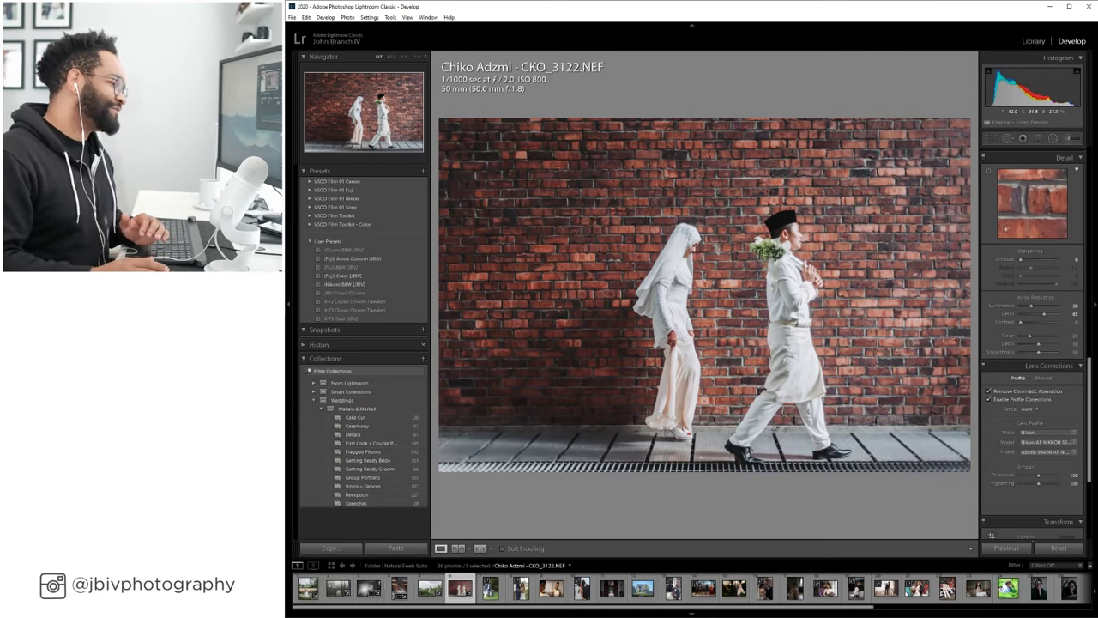
Create a virtual copy, apply the (Fuji) Acros Custom (JBW) preset and lower its highlights.
right_click(494, 481)
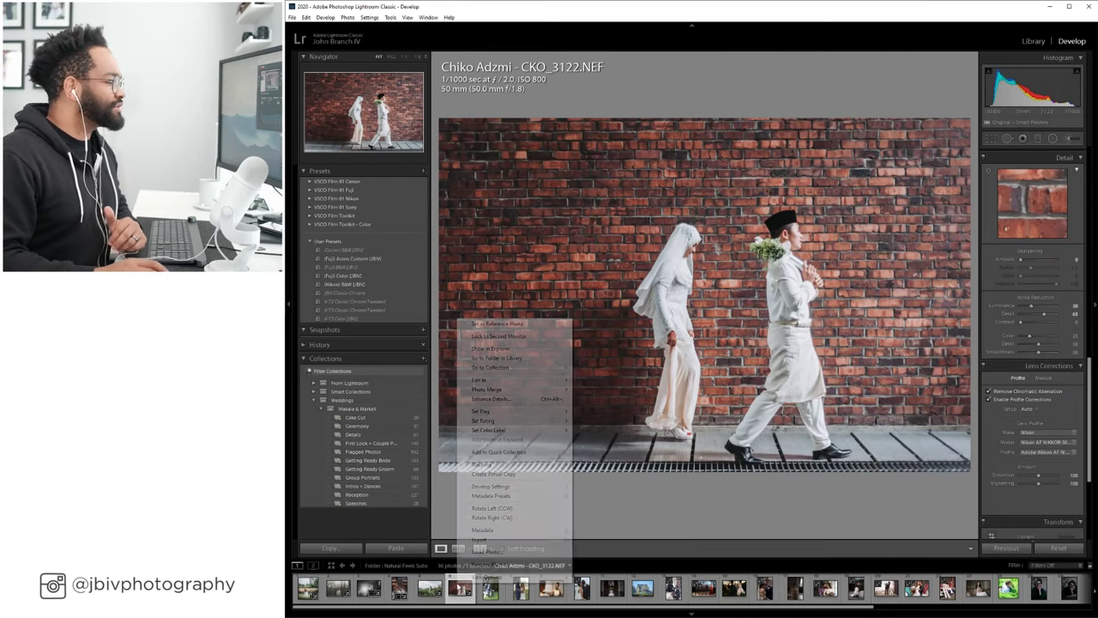
left_click(499, 474)
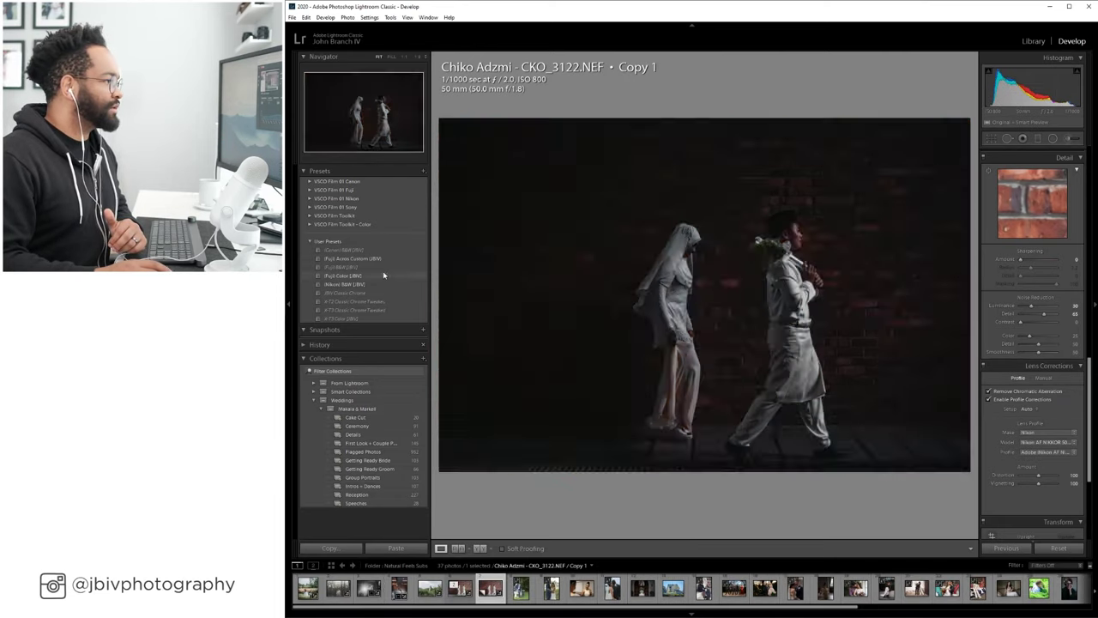
left_click(352, 258)
scroll(1017, 321, "up", 3)
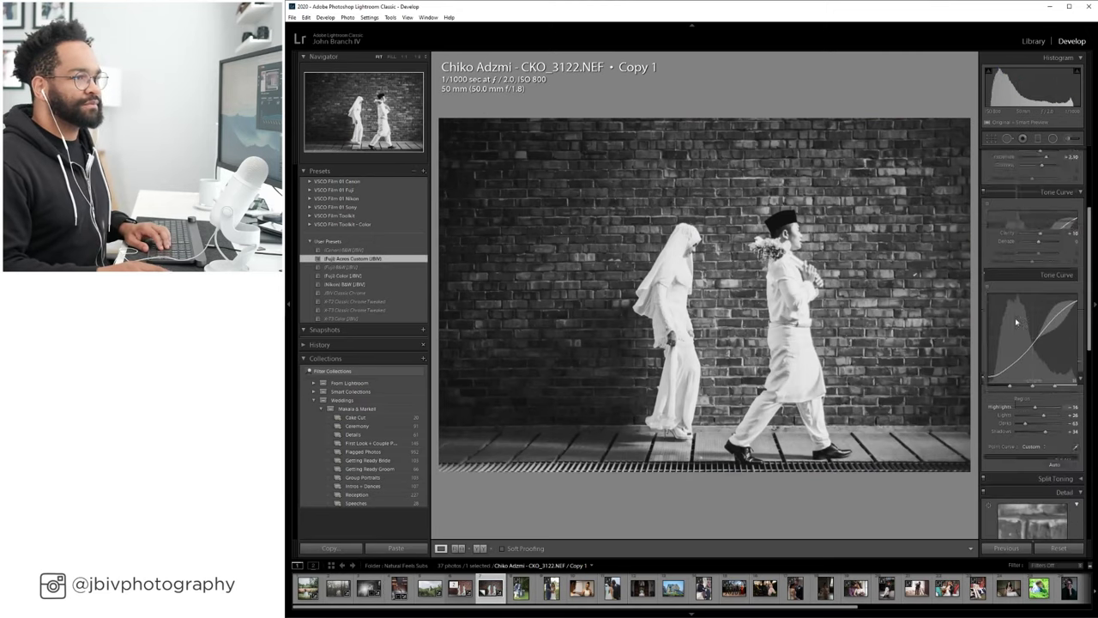
scroll(1017, 322, "up", 4)
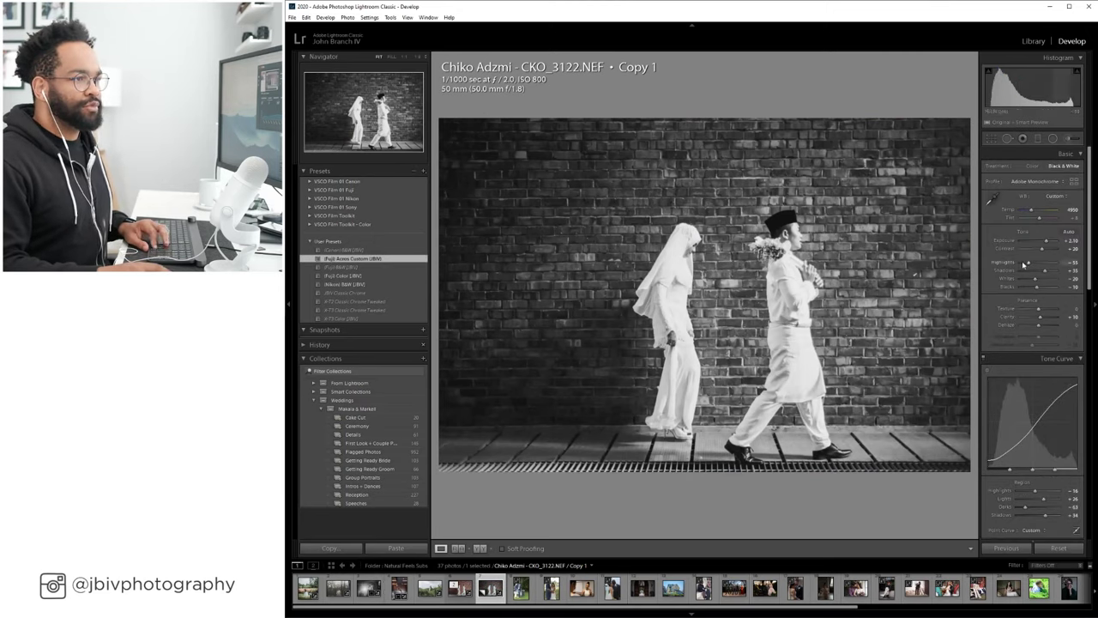
left_click_drag(1024, 264, 1044, 275)
Set the black-and-white copy's lens profile setup to Auto.
scroll(1026, 364, "down", 5)
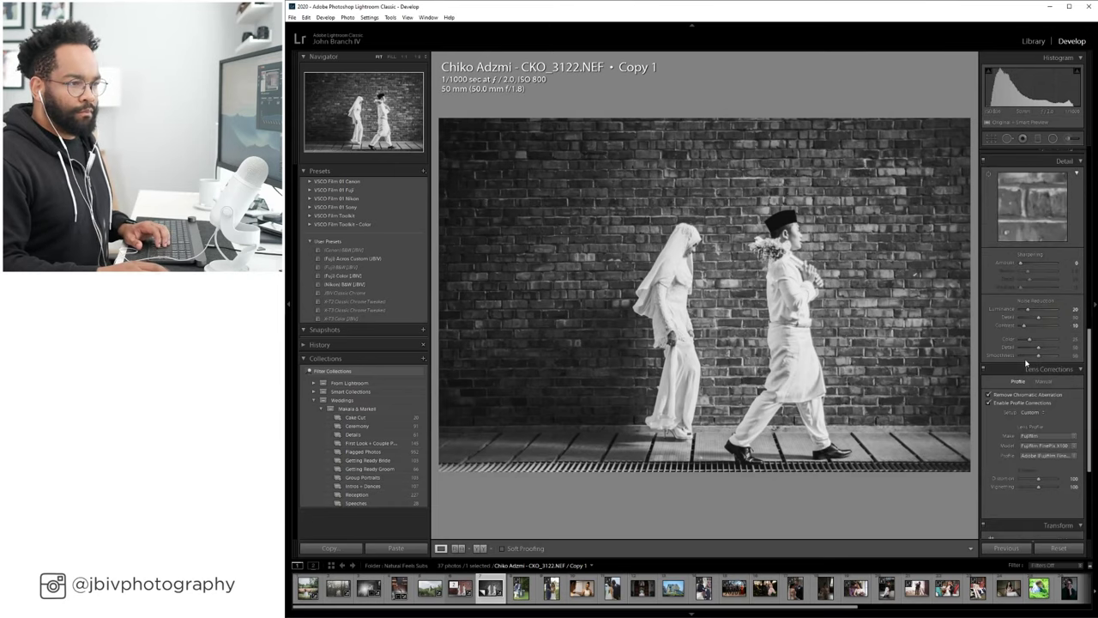
left_click(1034, 413)
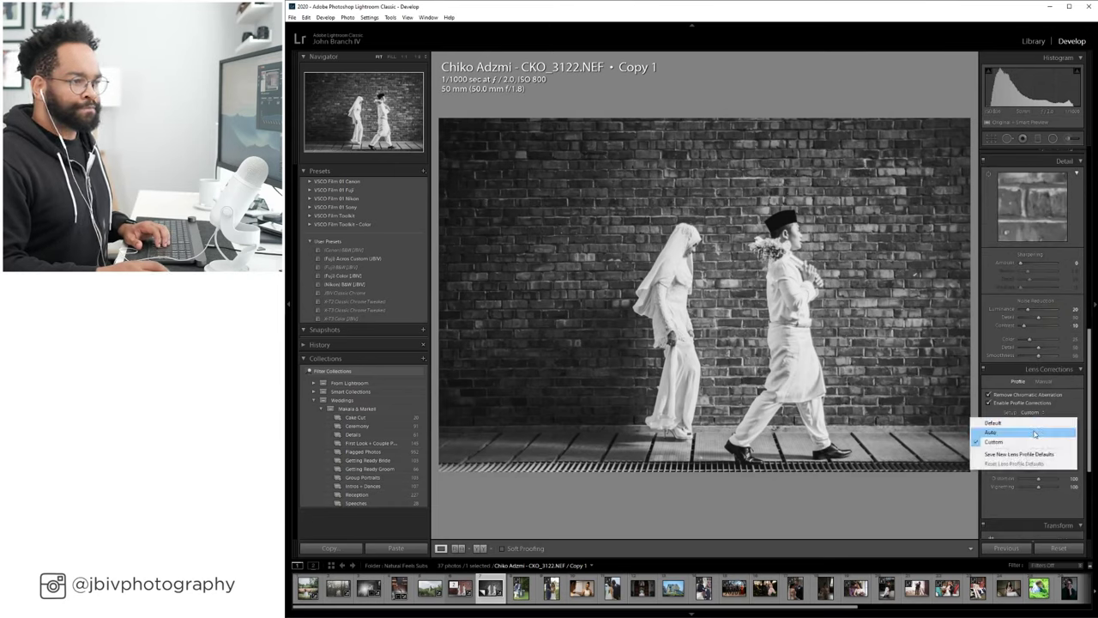
left_click(1000, 426)
scroll(1045, 373, "up", 5)
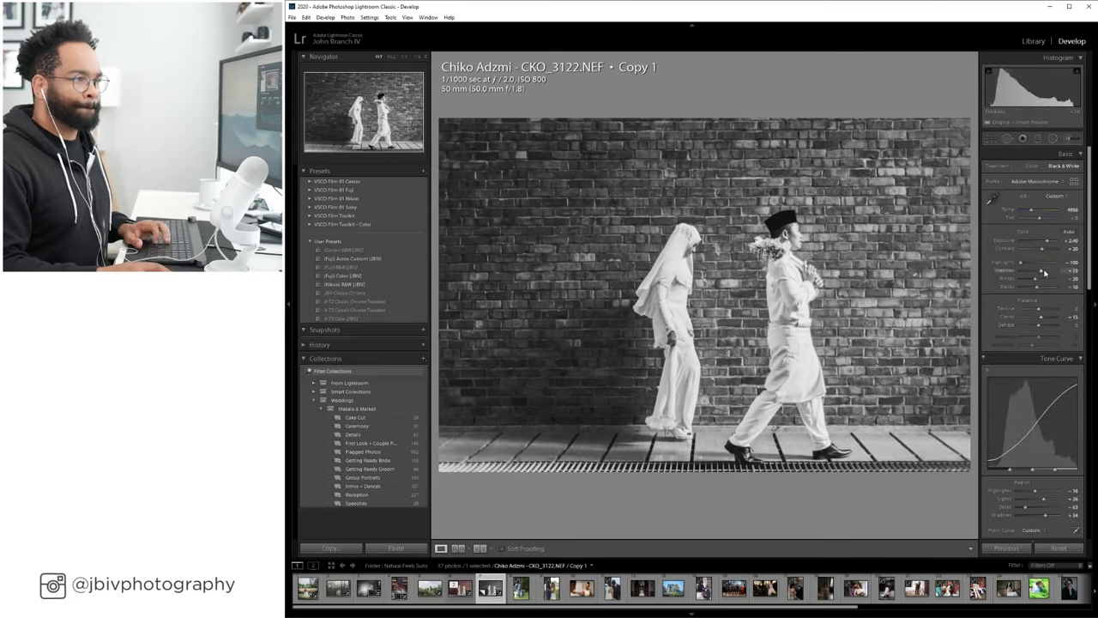
scroll(1031, 273, "down", 5)
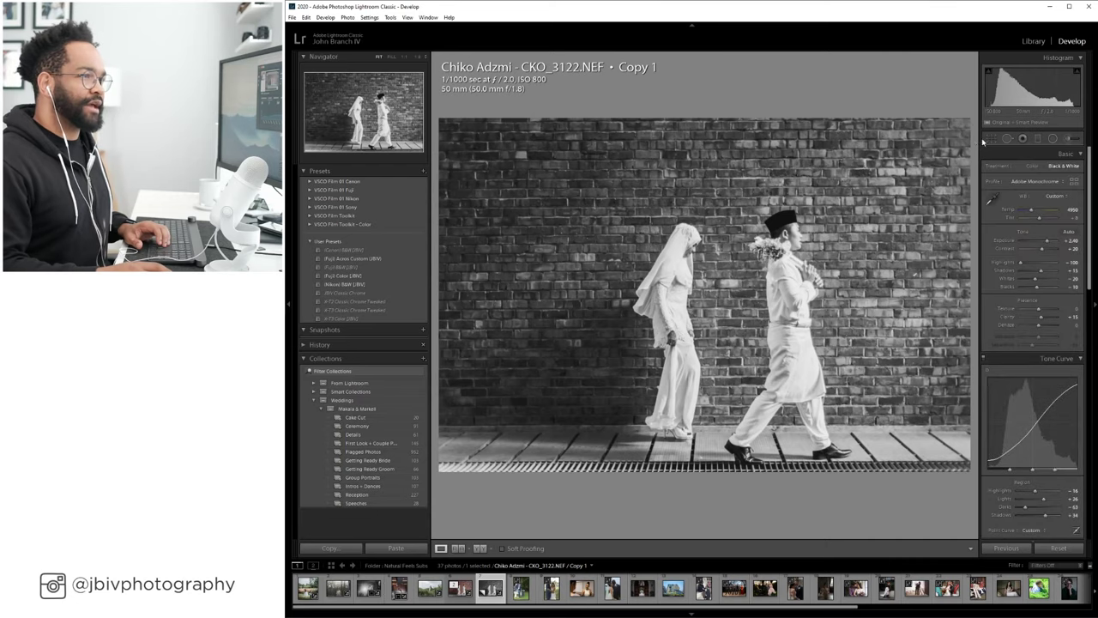
Tighten the crop around the couple on the black-and-white copy.
key("r")
left_click_drag(756, 136, 726, 154)
key("Return")
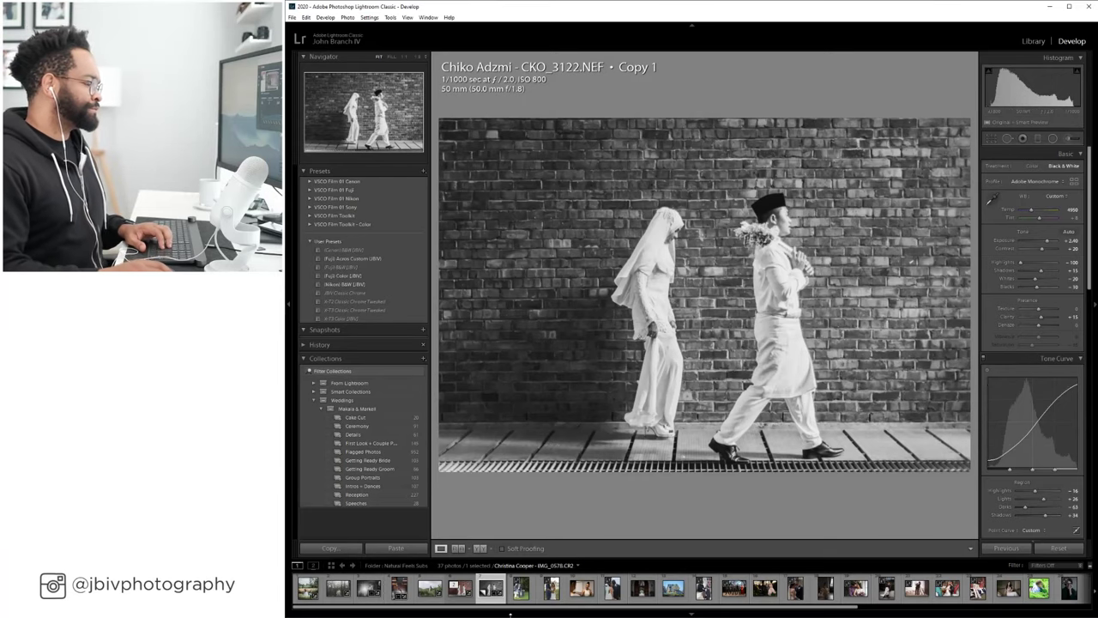
Compare the colour original with the copy, lower exposure to +2.10, and return to the grid.
left_click(454, 598)
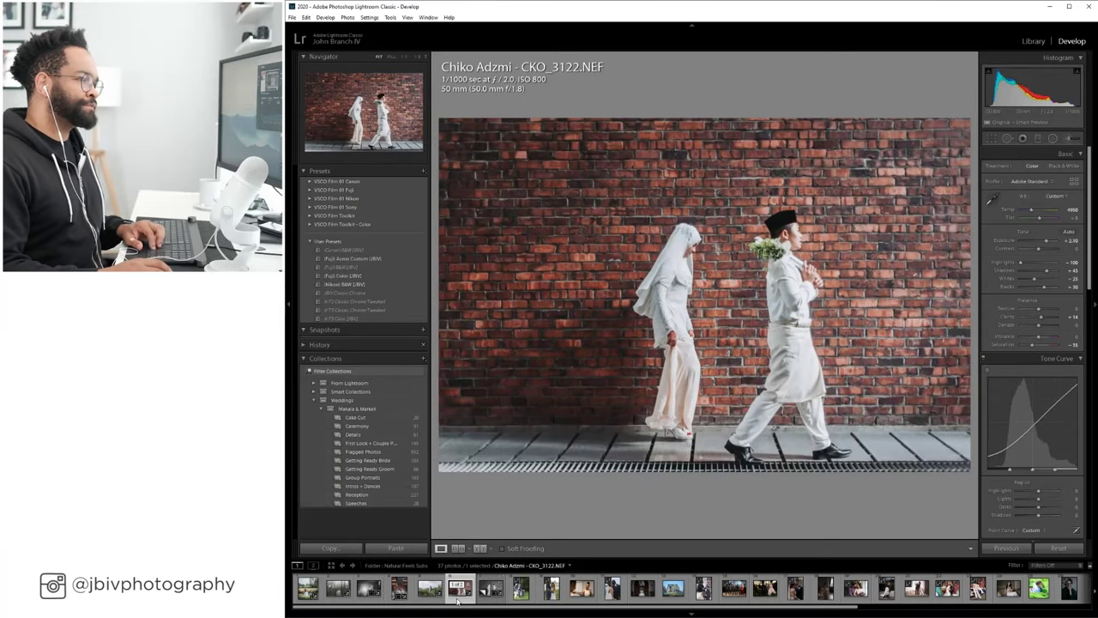
key("Right")
key("Left")
key("Right")
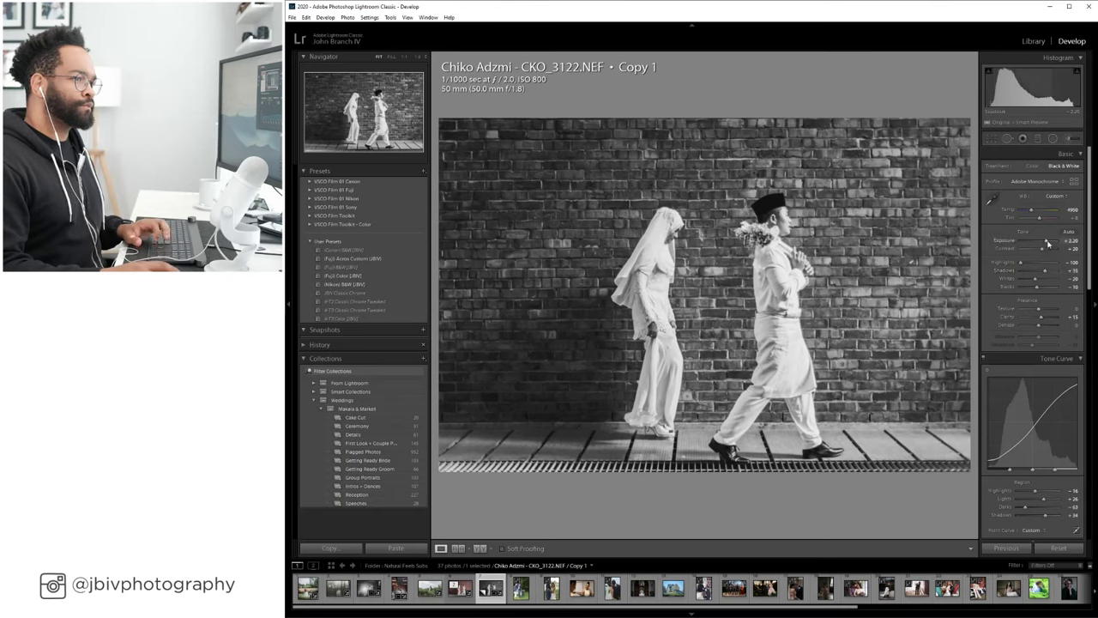
mouse_move(1048, 243)
left_mouse_down()
mouse_move(1050, 271)
mouse_move(1046, 244)
left_mouse_up()
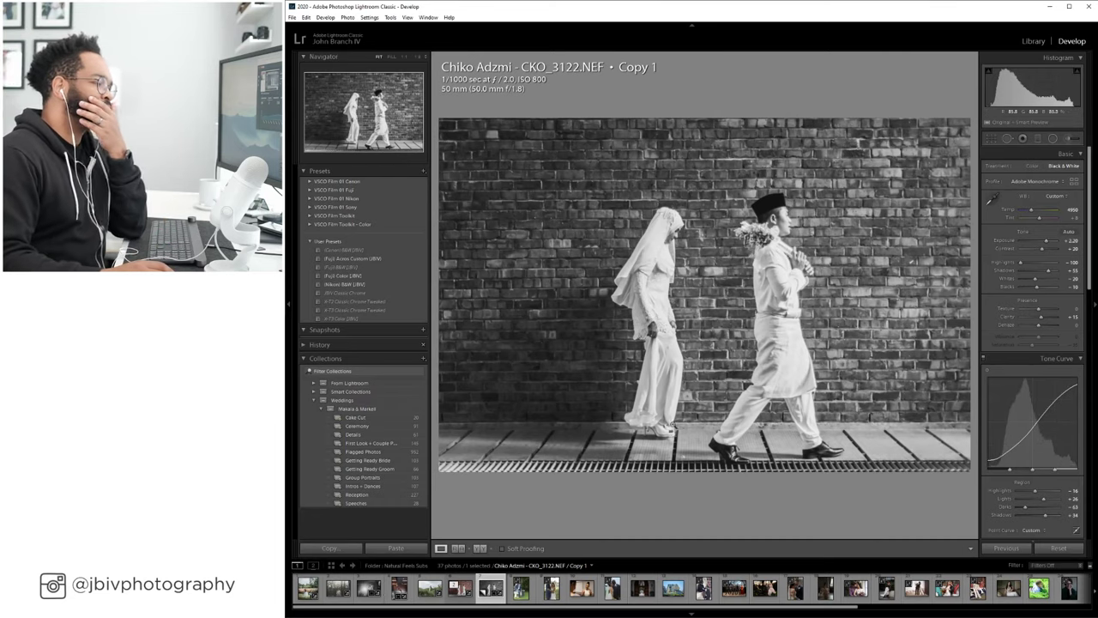
left_click(1036, 41)
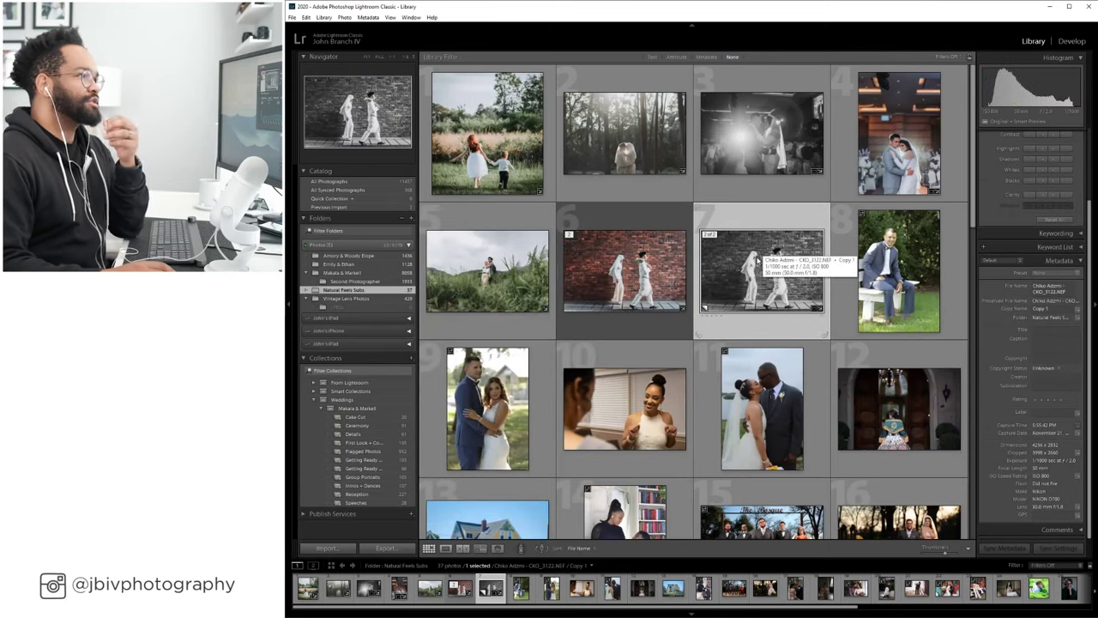
Select photos 2 through 7 and compare them in Survey view with panels hidden.
left_click(640, 151, "shift")
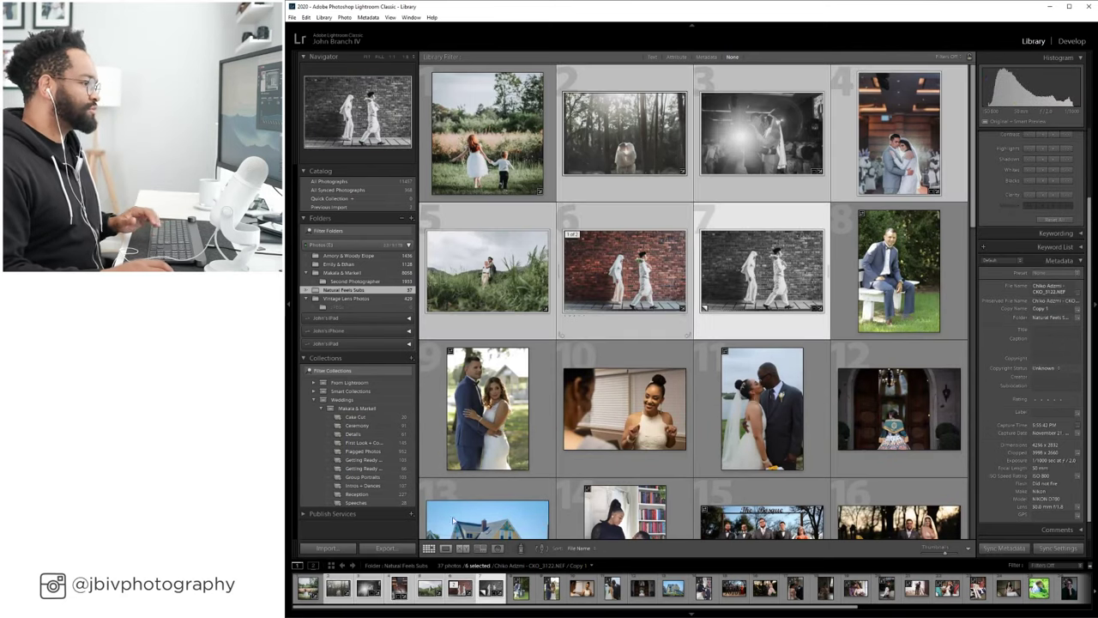
left_click(481, 547)
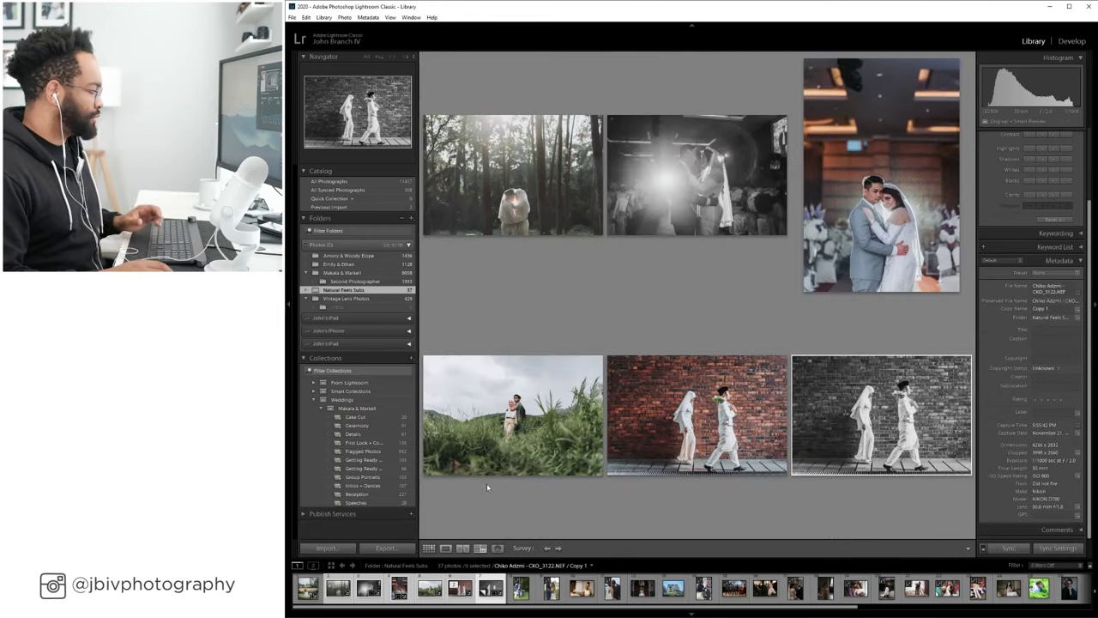
key("Tab")
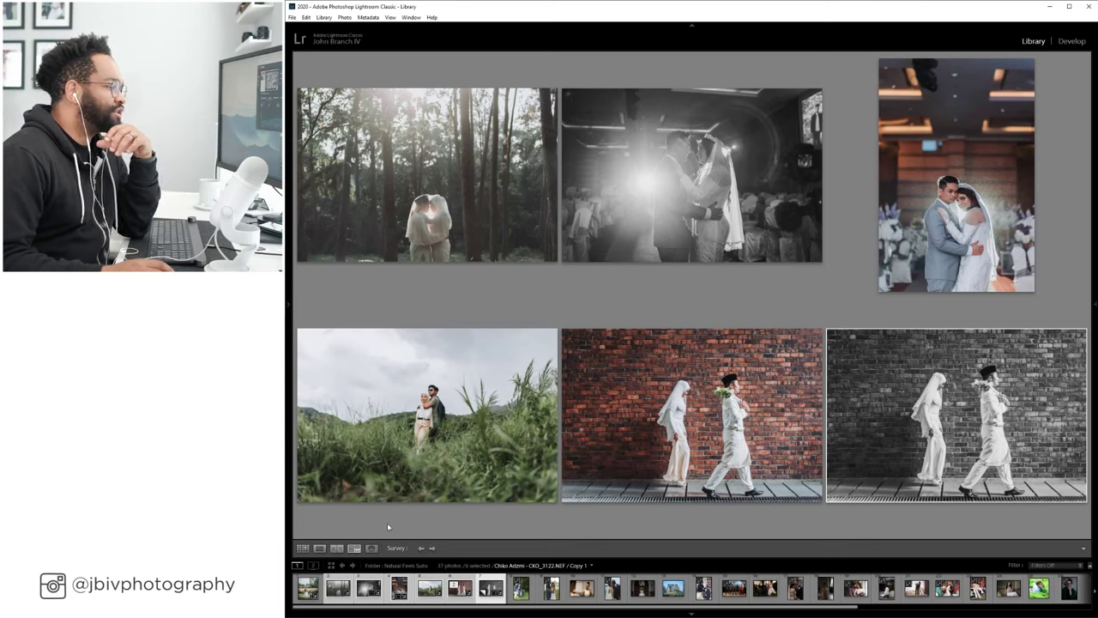
key("Tab")
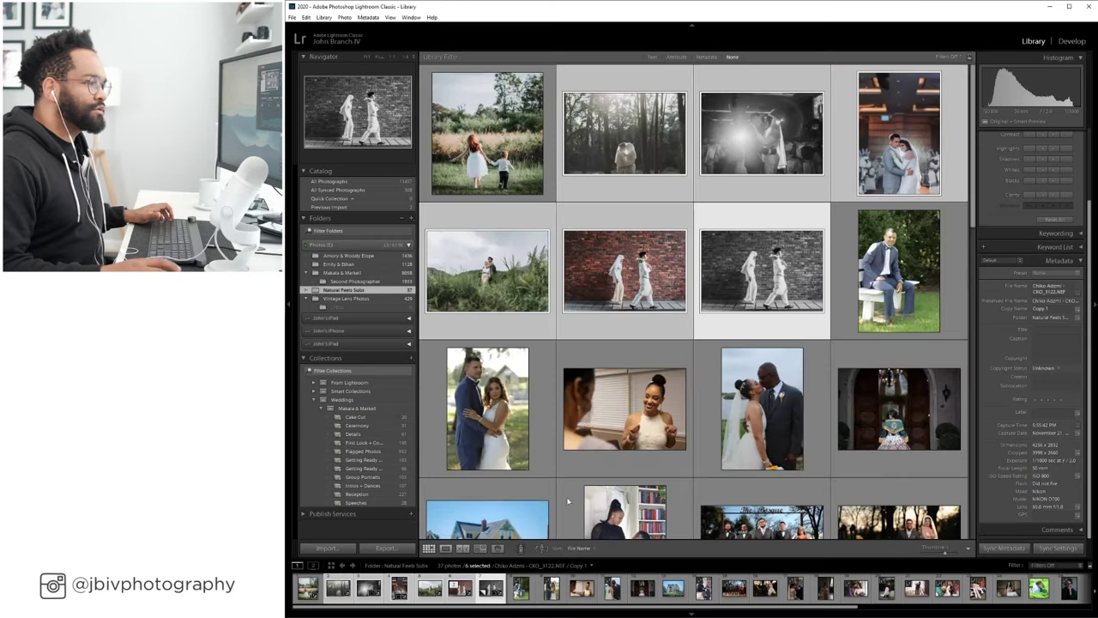
Return to the grid and select only the colour brick-wall couple photo.
left_click(429, 547)
left_click(700, 380)
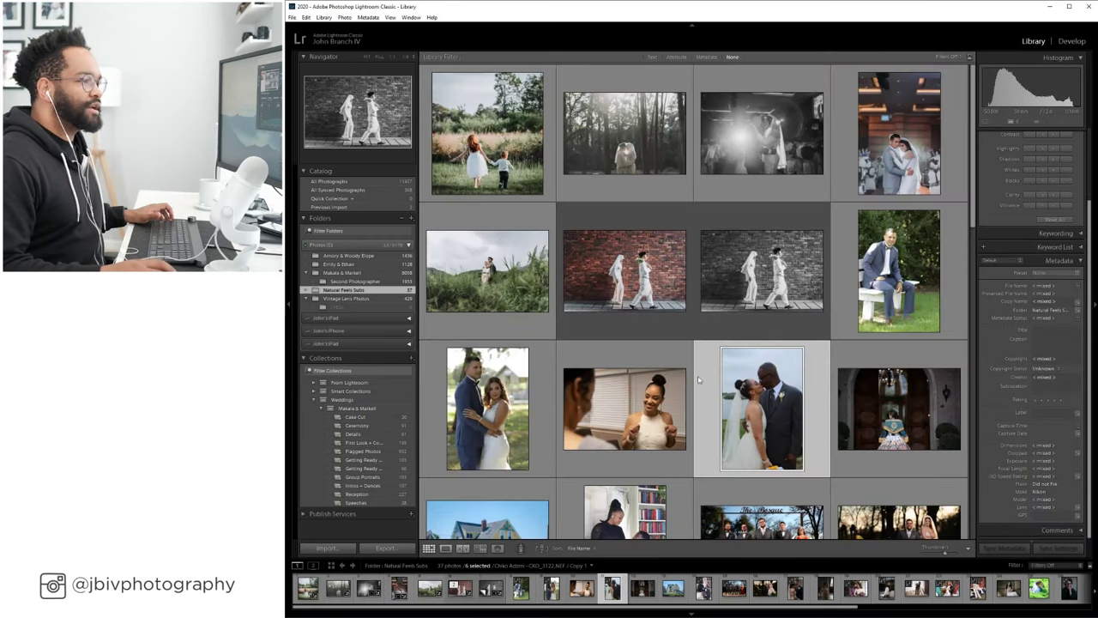
left_click(632, 281)
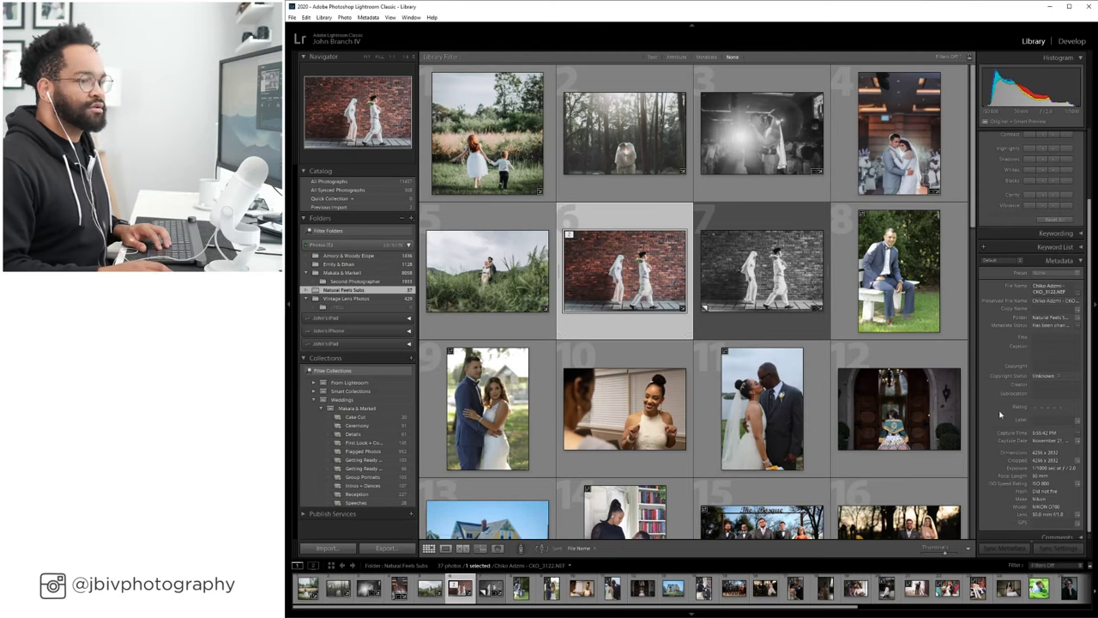
Raise the colour photo's sharpening to about 111 with radius 1.3 and masking 100.
left_click(1072, 41)
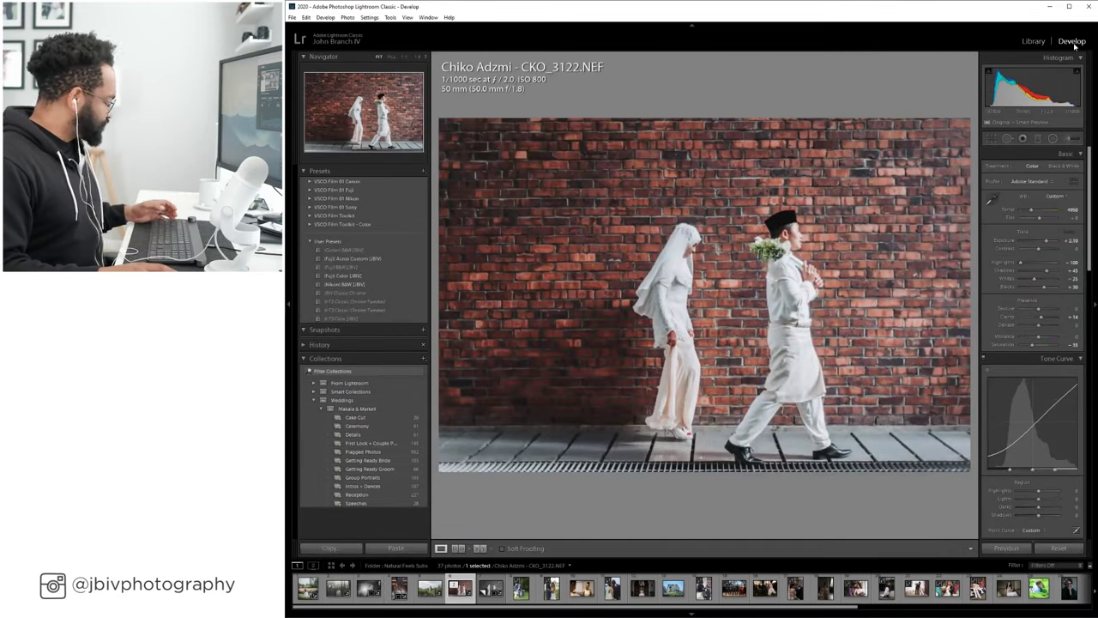
scroll(1013, 189, "down", 10)
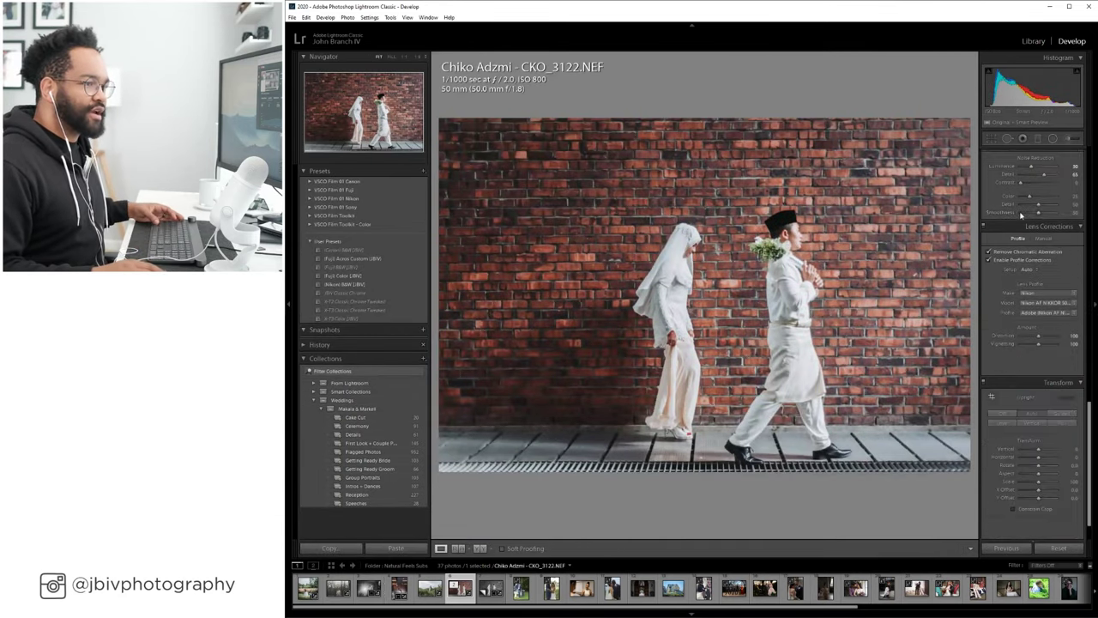
scroll(1021, 201, "up", 2)
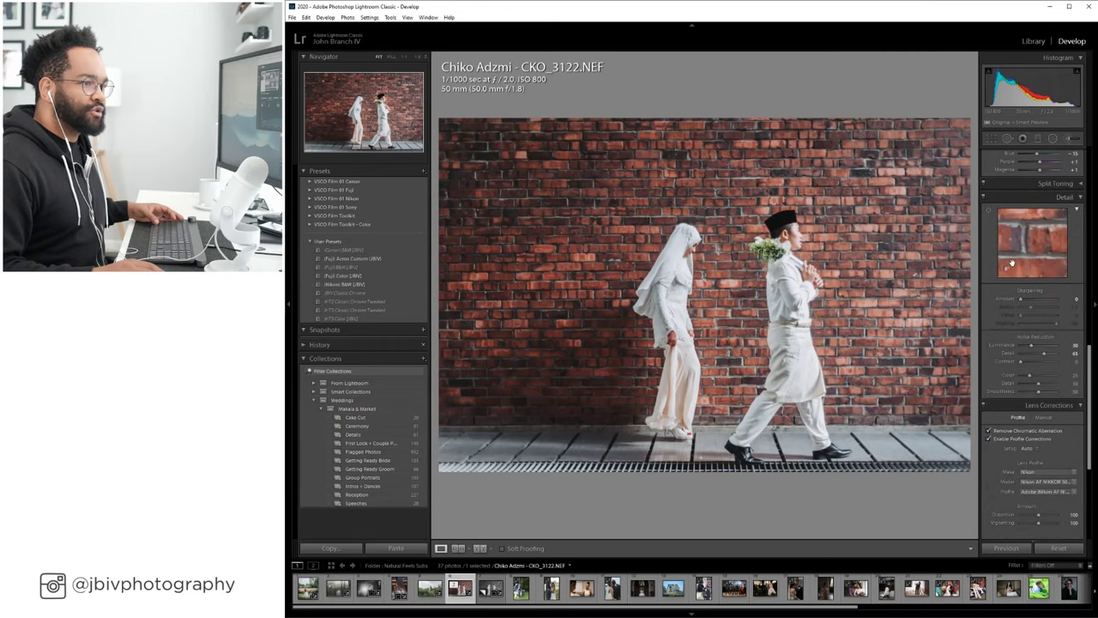
left_click(1021, 301, "alt")
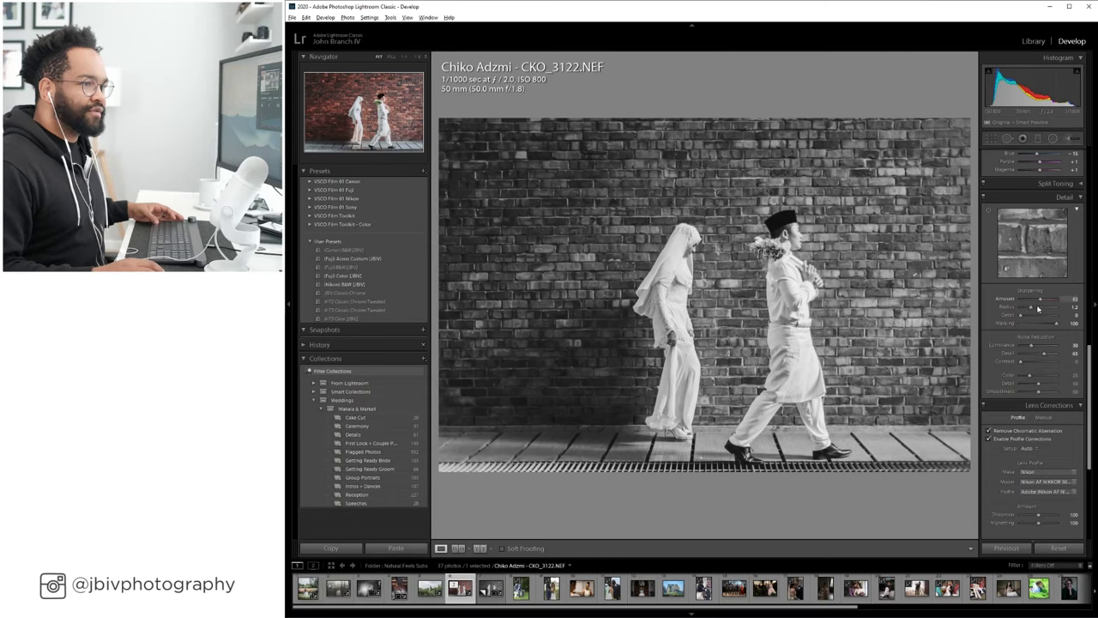
mouse_move(1038, 309)
left_mouse_down()
mouse_move(1022, 306)
mouse_move(1033, 301)
left_mouse_up()
key("z")
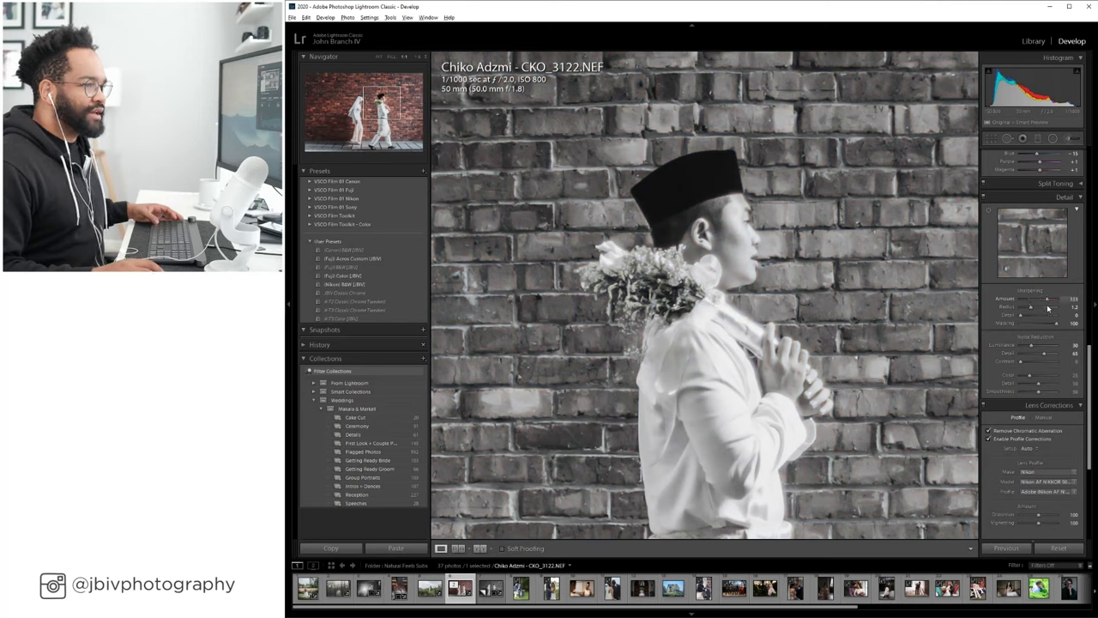
mouse_move(1048, 309)
left_mouse_down()
mouse_move(1022, 310)
mouse_move(1042, 309)
mouse_move(1035, 321)
left_mouse_up()
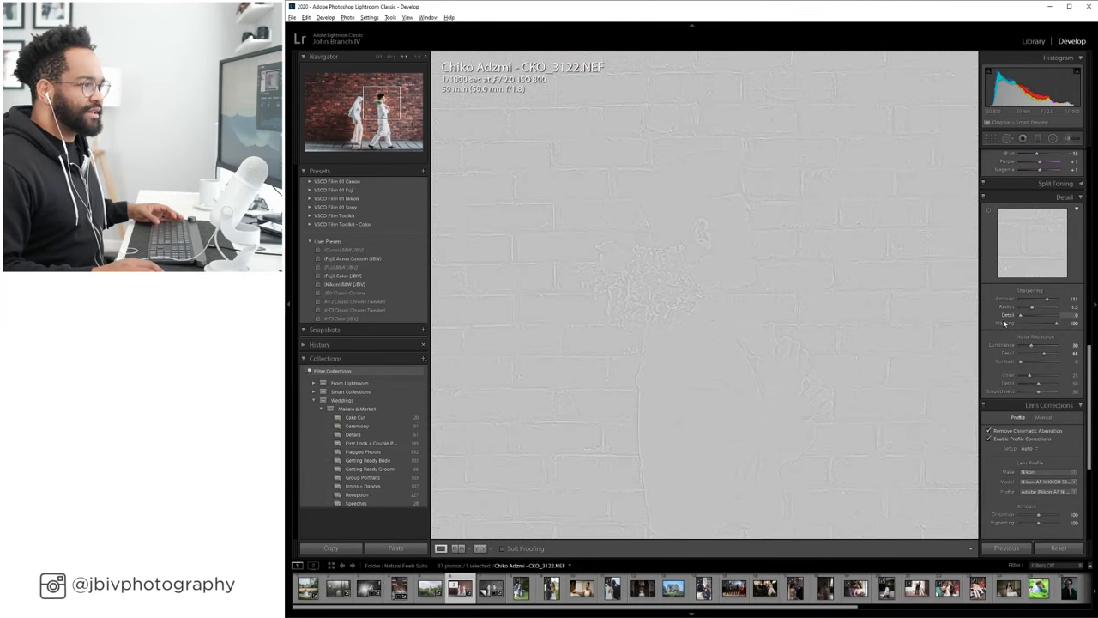
left_click_drag(984, 330, 1062, 338)
left_click(776, 269)
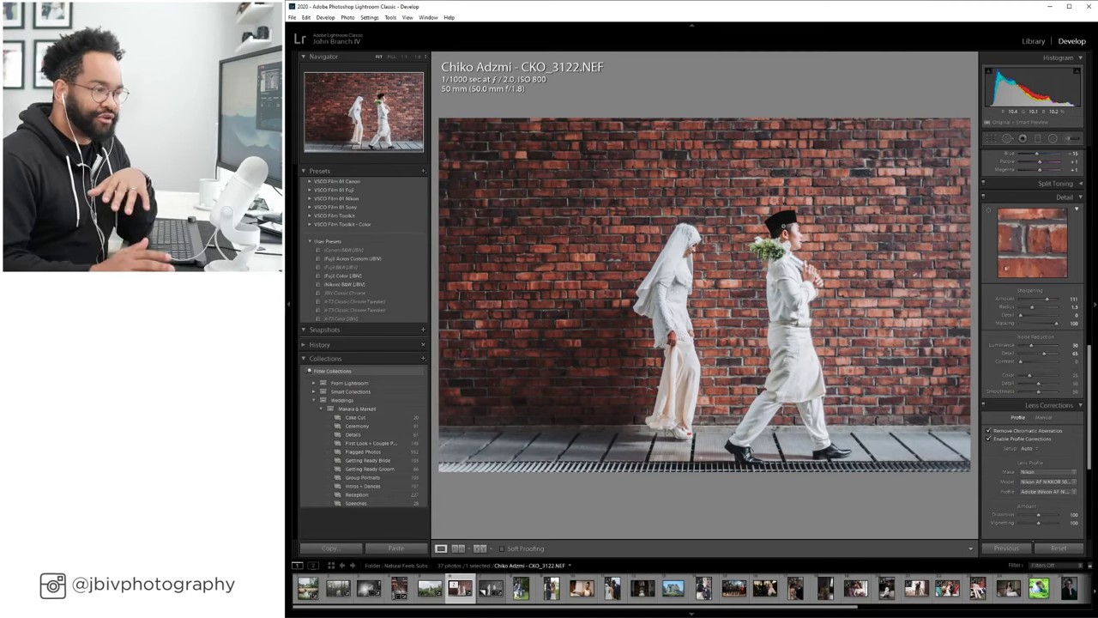
left_click(1029, 42)
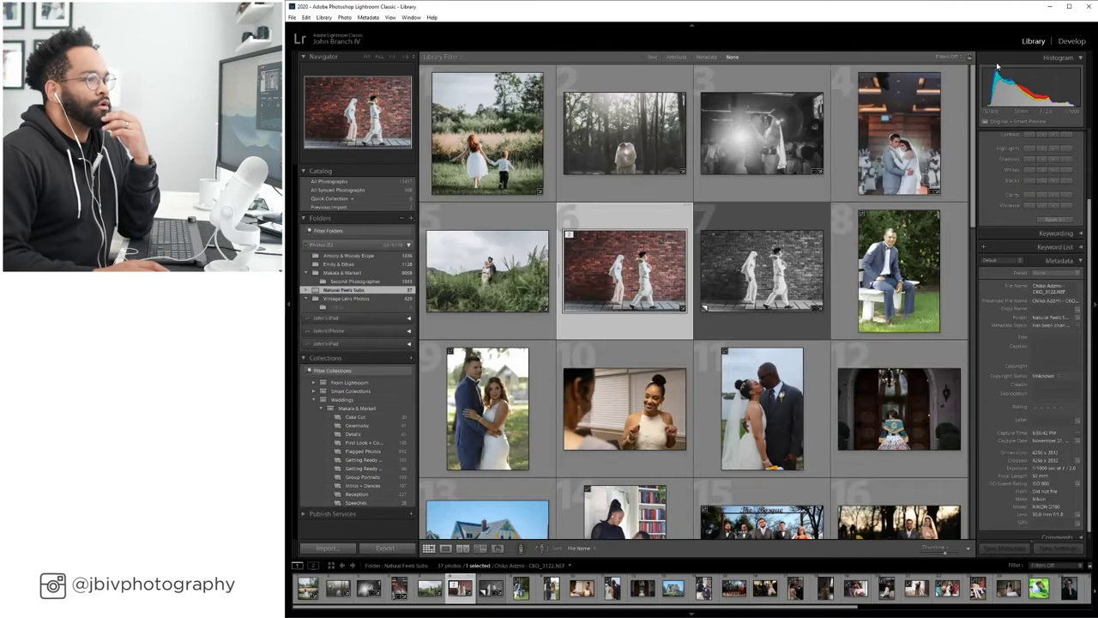
Select photo 8, the groom on the white bench, and open it in Develop.
left_click(880, 290)
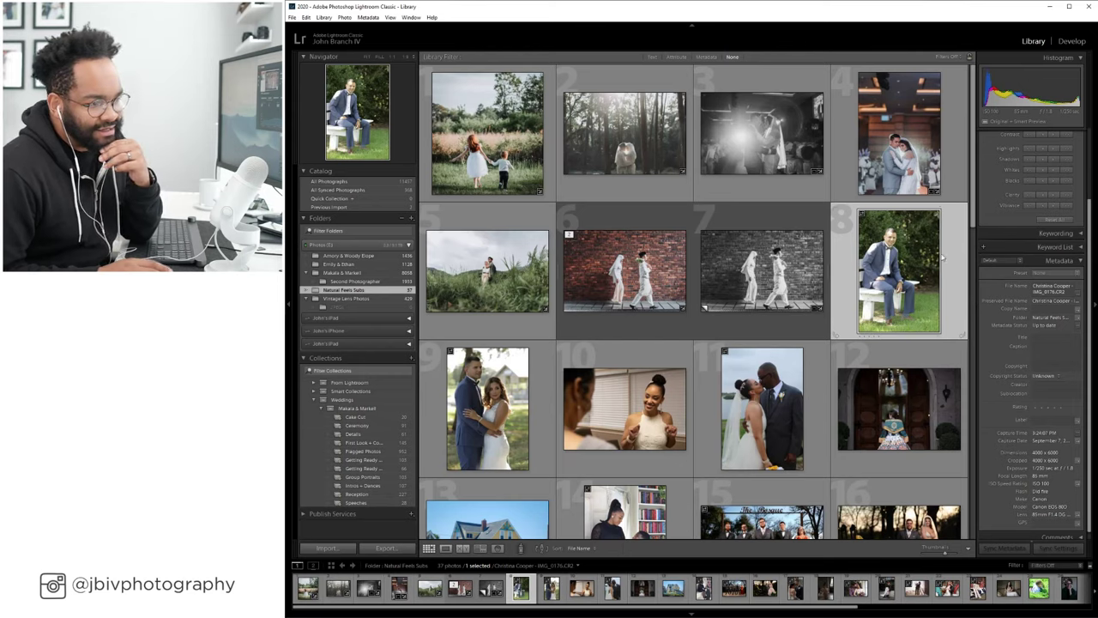
key("d")
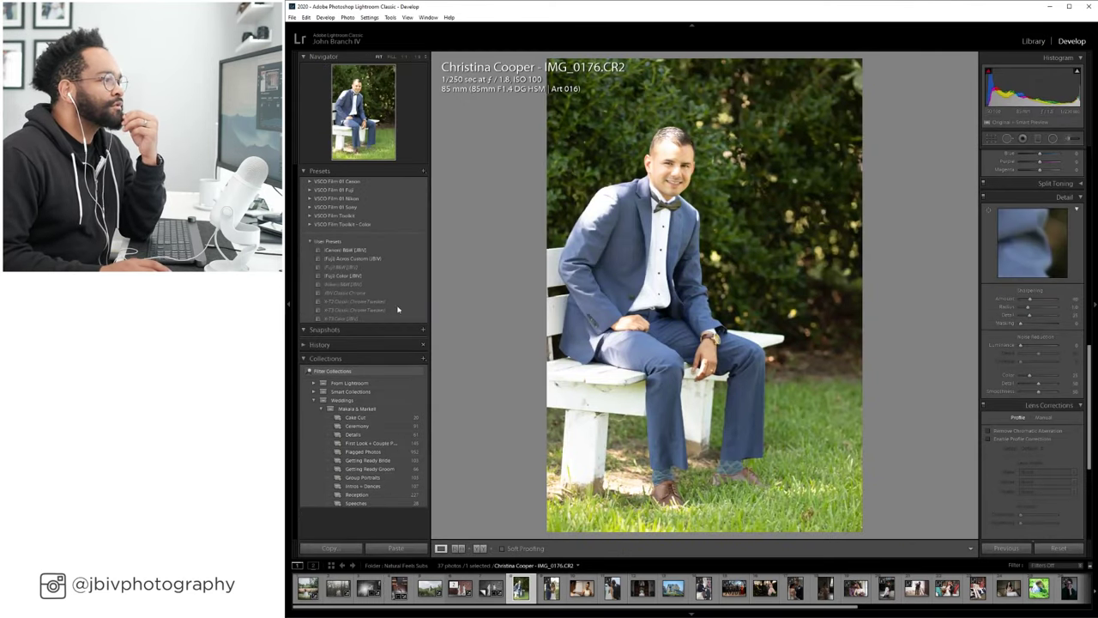
Apply the Fuji Color (JBIV) preset and set the lens correction setup to Auto.
left_click(363, 275)
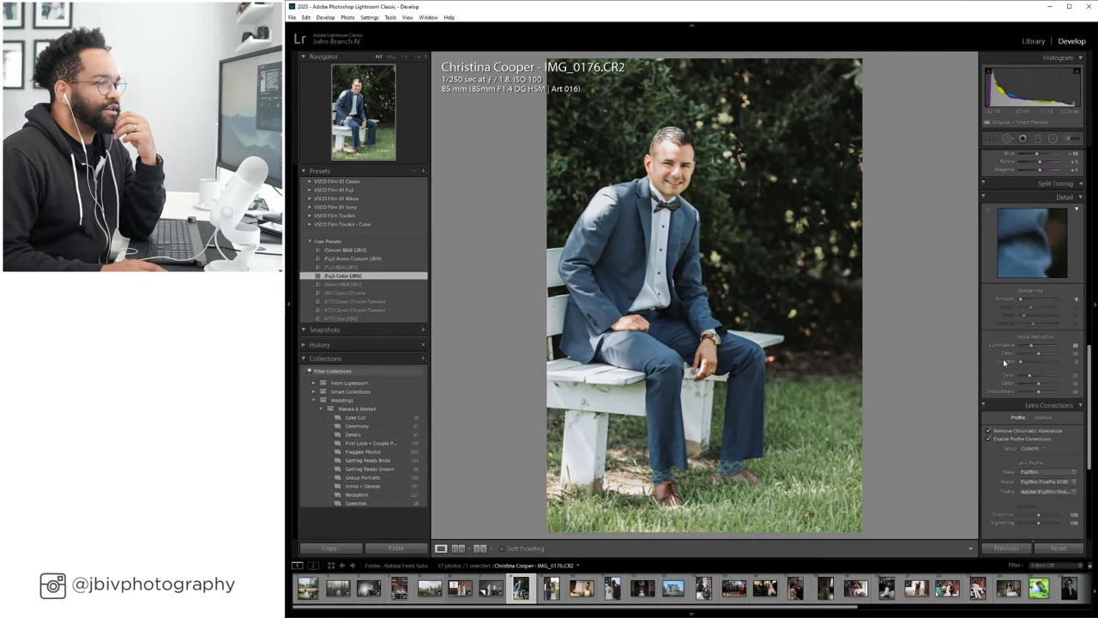
scroll(1006, 367, "down", 5)
left_click(1029, 230)
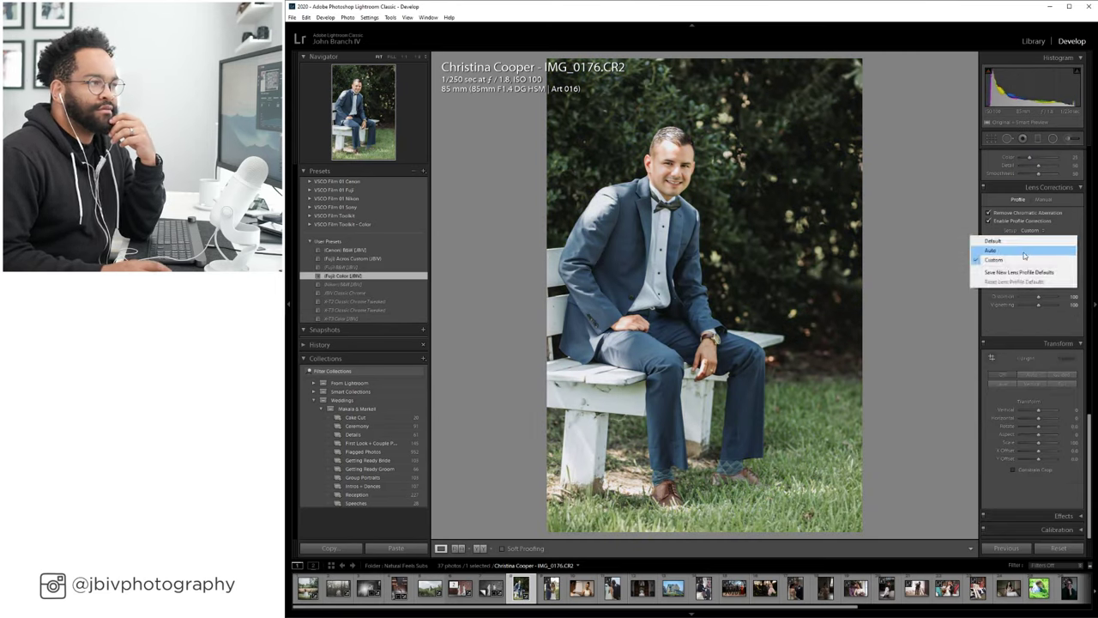
left_click(1020, 254)
scroll(1027, 261, "up", 5)
scroll(1027, 262, "up", 8)
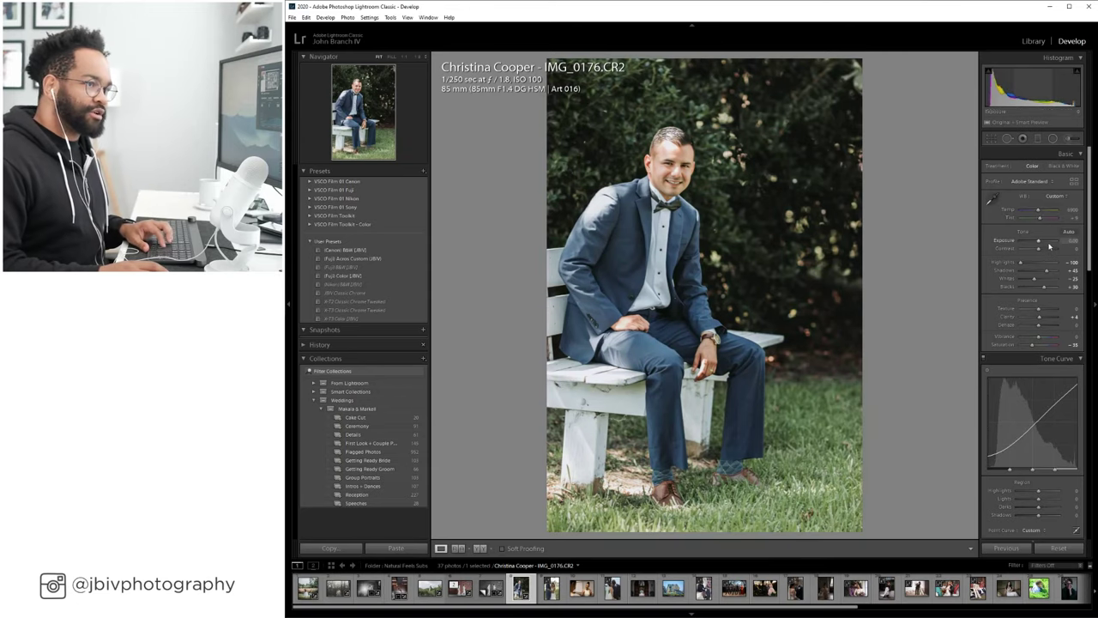
Brighten exposure to +0.40, raise the tint, and set shadows to about +35.
key("Up")
key("Up")
key("Up")
key("Up")
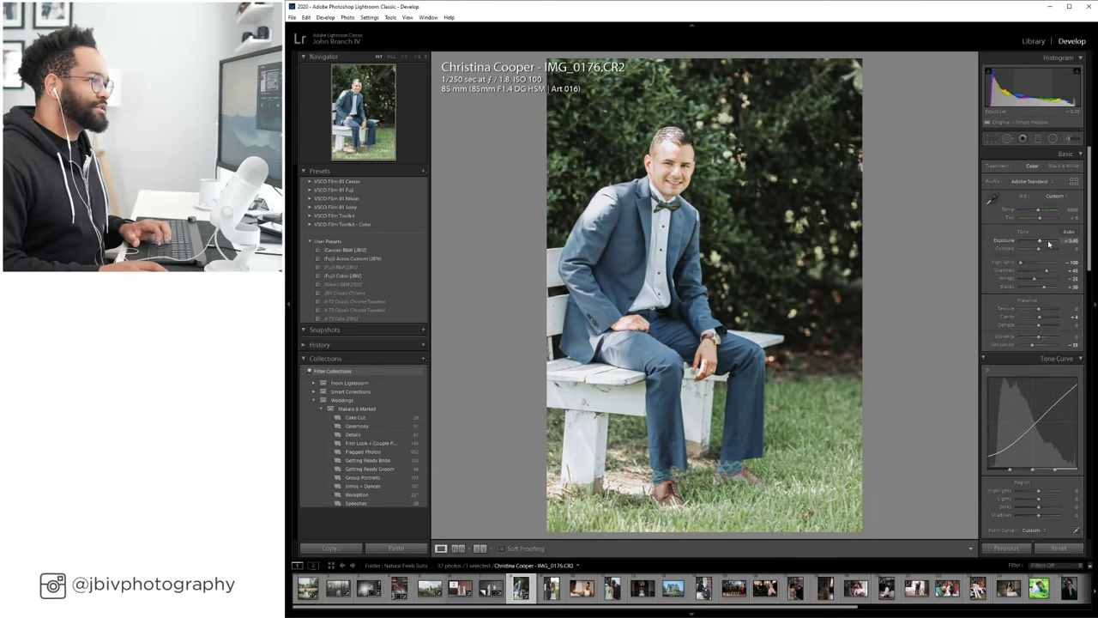
key("Up")
key("Up")
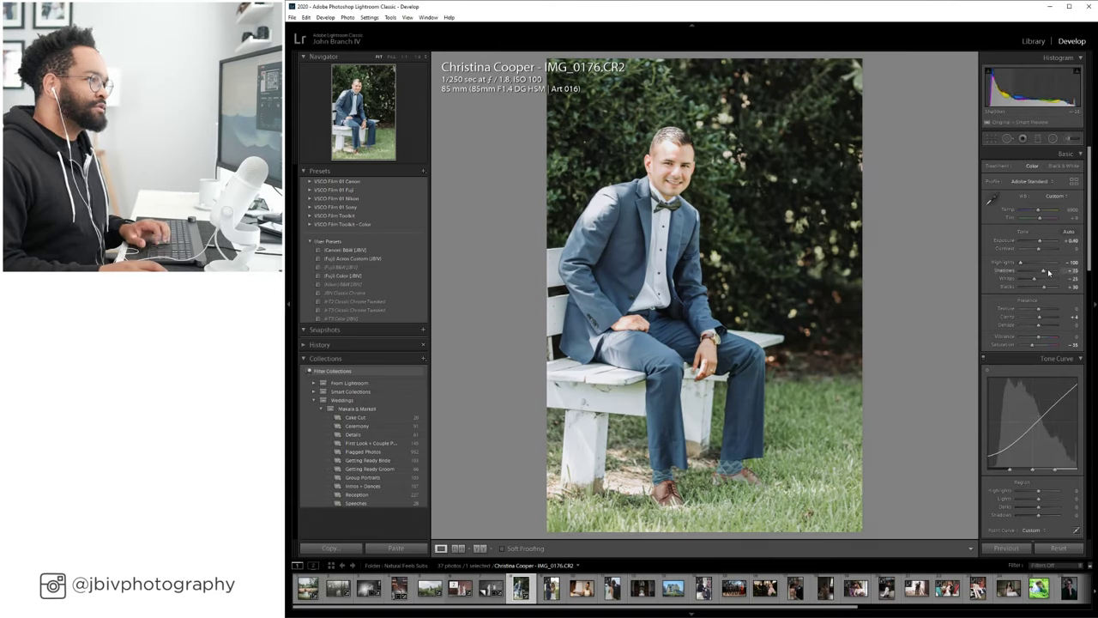
key("Down")
key("Down")
key("Down")
key("Down")
key("Down")
key("Down")
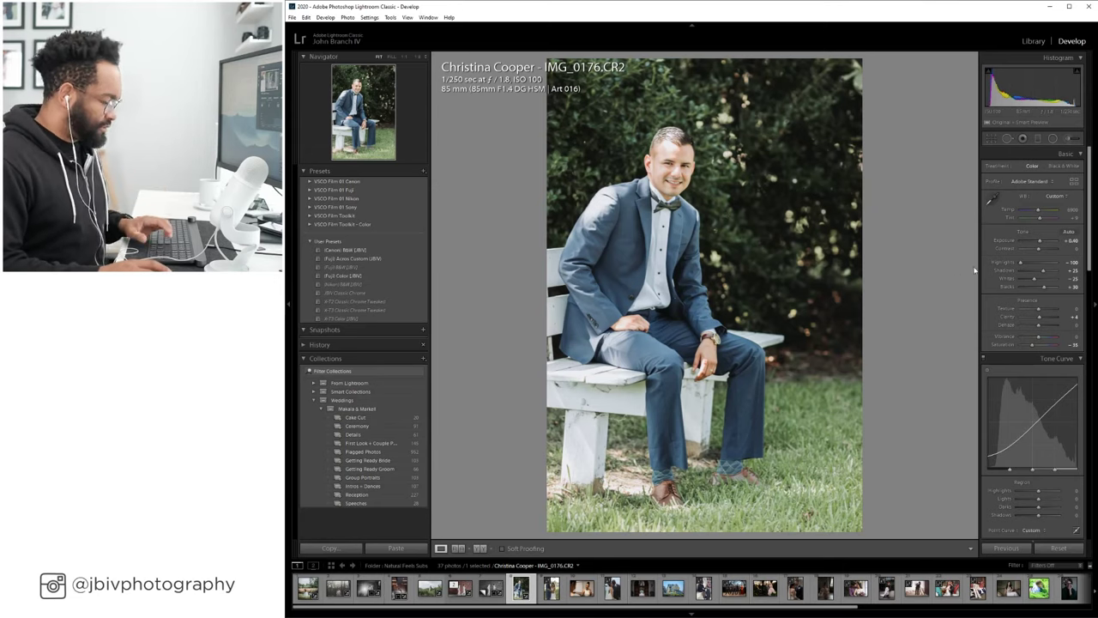
key("Up")
key("Up")
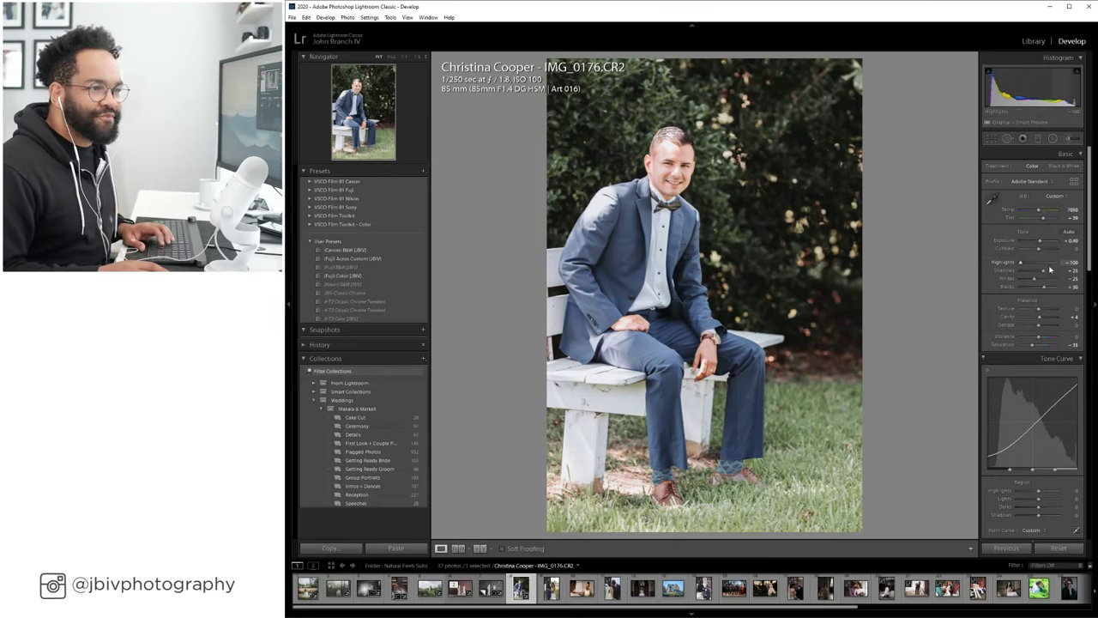
left_click_drag(1041, 271, 1049, 273)
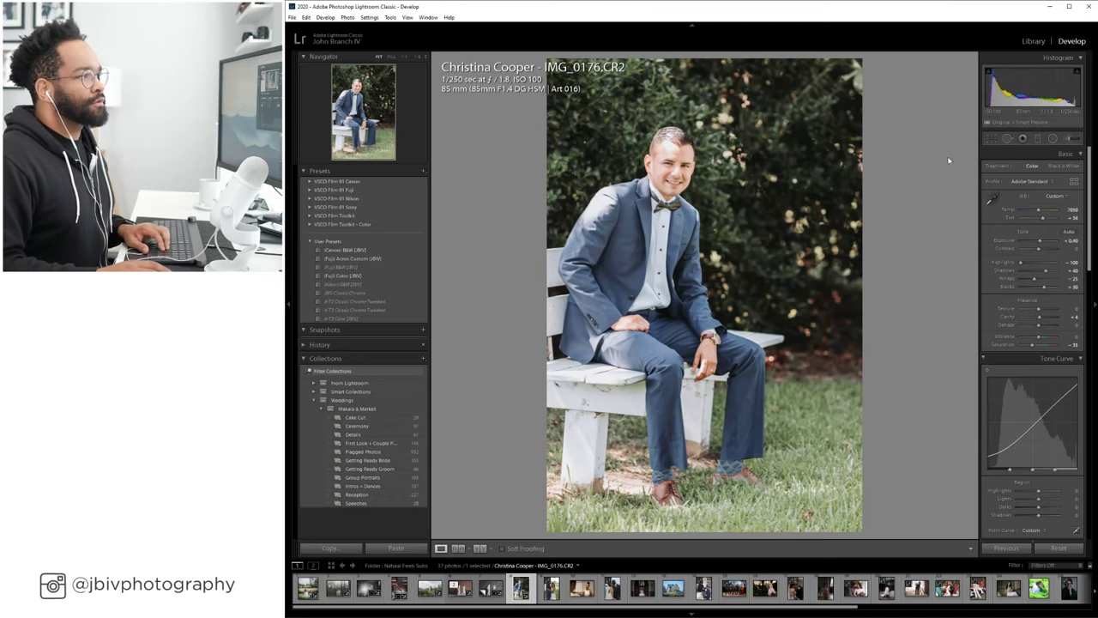
Tighten the groom photo's crop from the top.
left_click(996, 140)
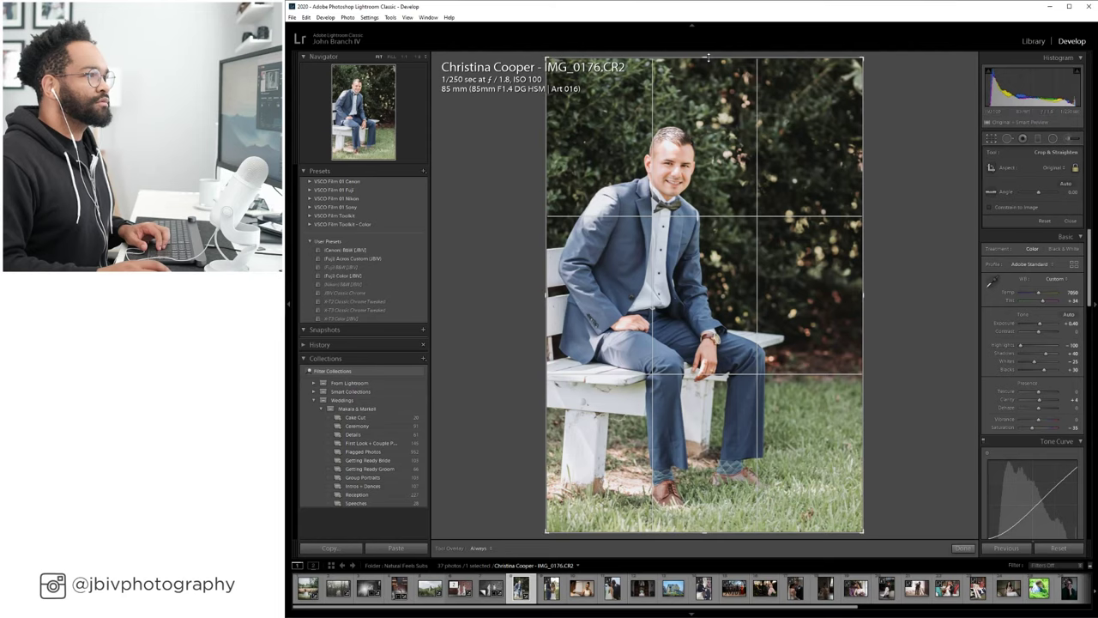
left_click_drag(719, 65, 730, 155)
key("Return")
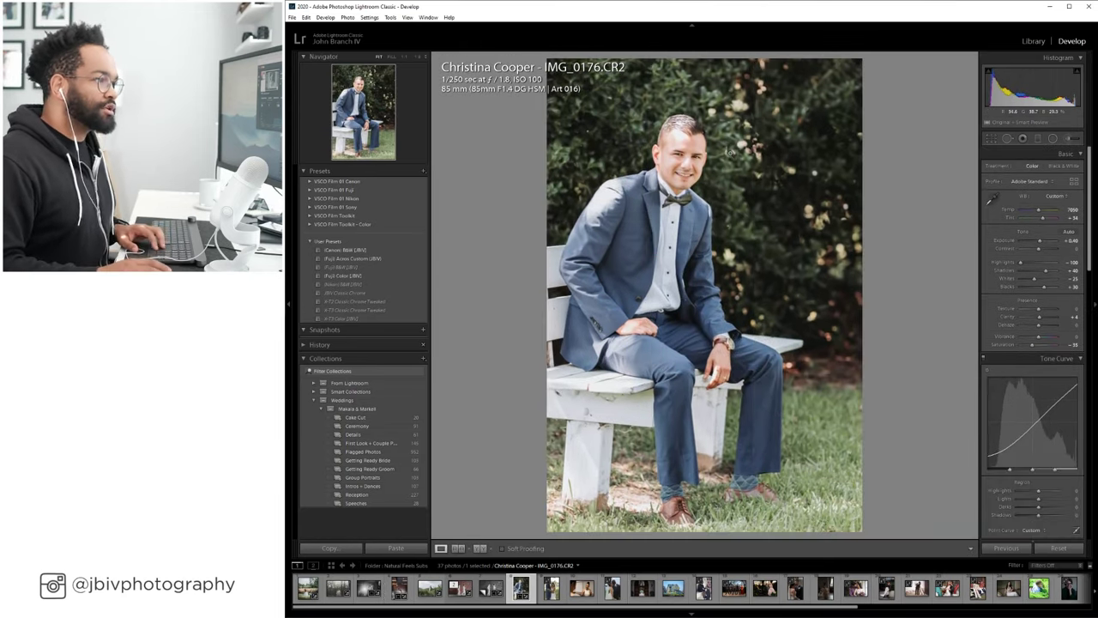
left_click(717, 144)
Zoom in on the groom's face and heal the stray spot at his hairline.
left_click(717, 144)
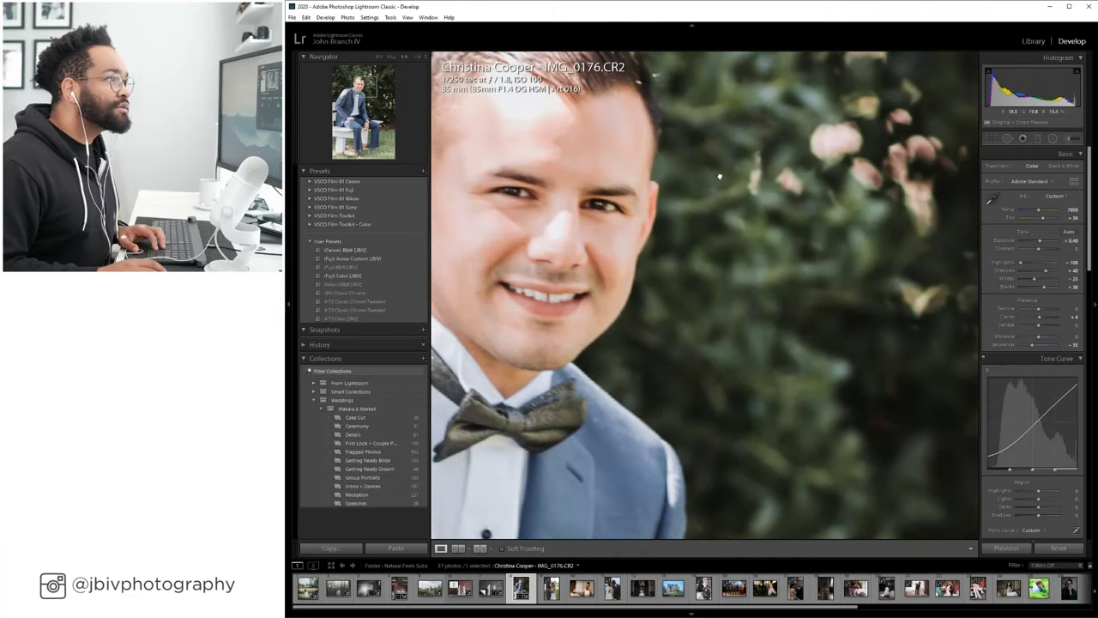
left_click_drag(675, 168, 804, 249)
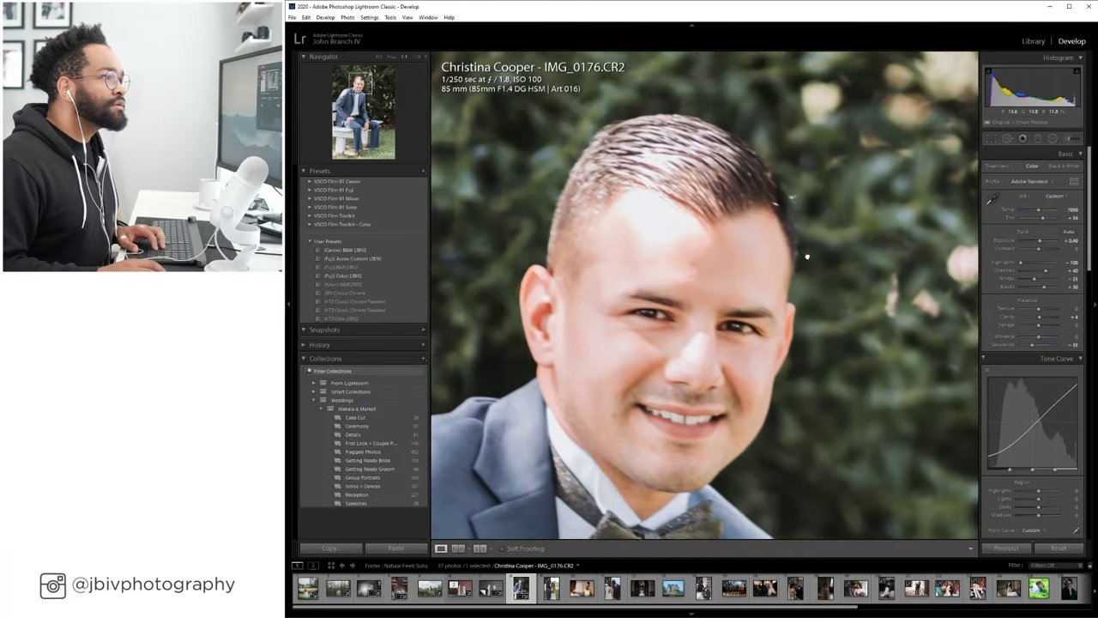
key("q")
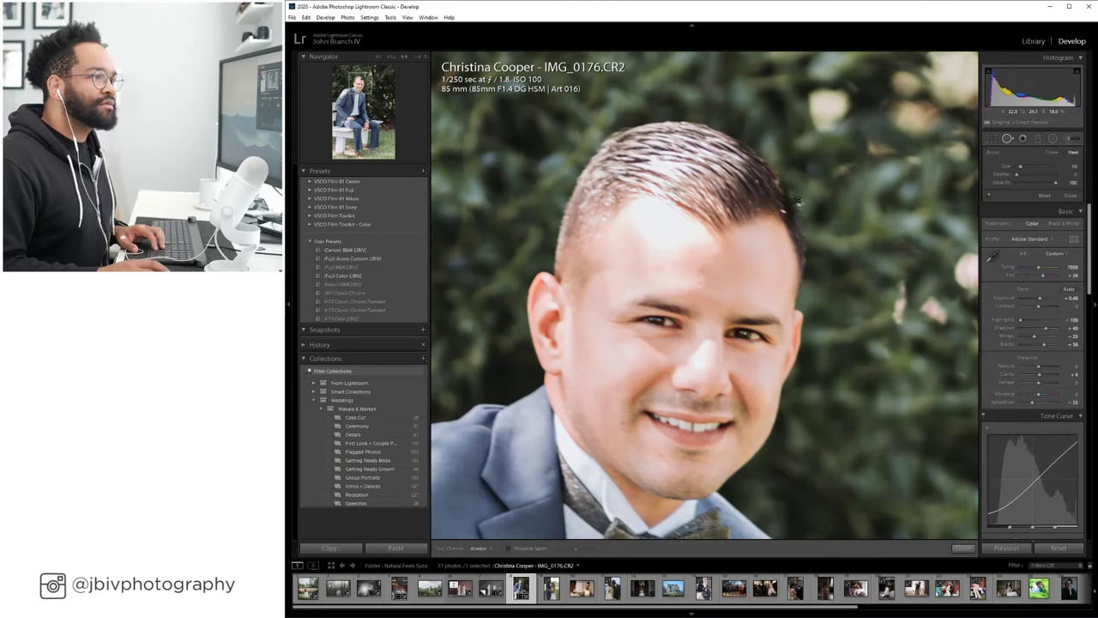
left_click(783, 210)
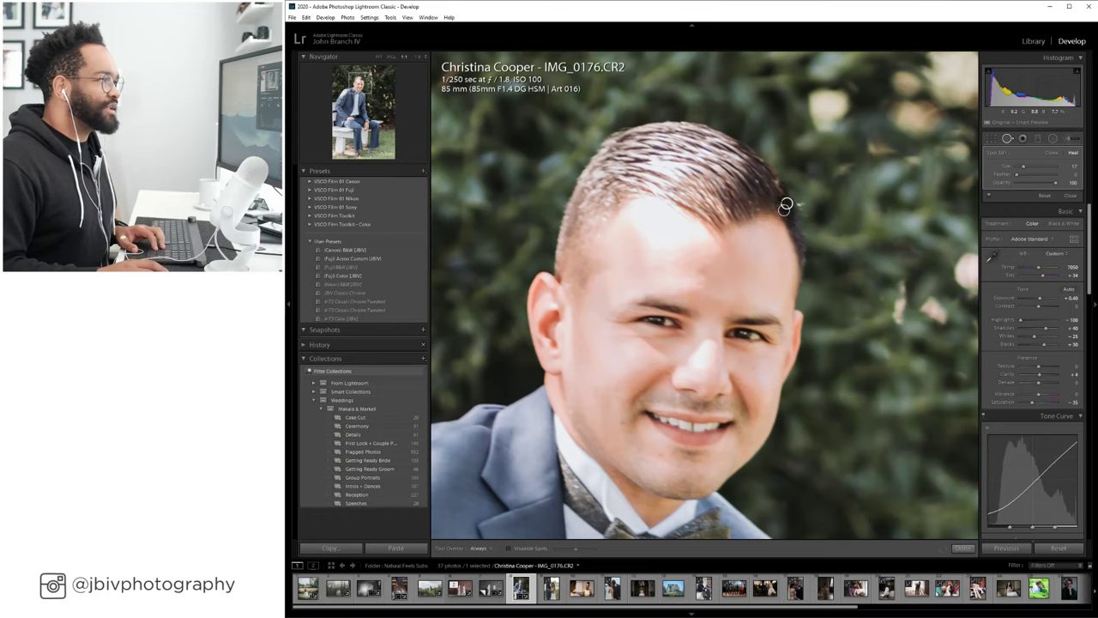
key("q")
Heal the distracting patch in the foliage above-left of the groom's head.
left_click(732, 193)
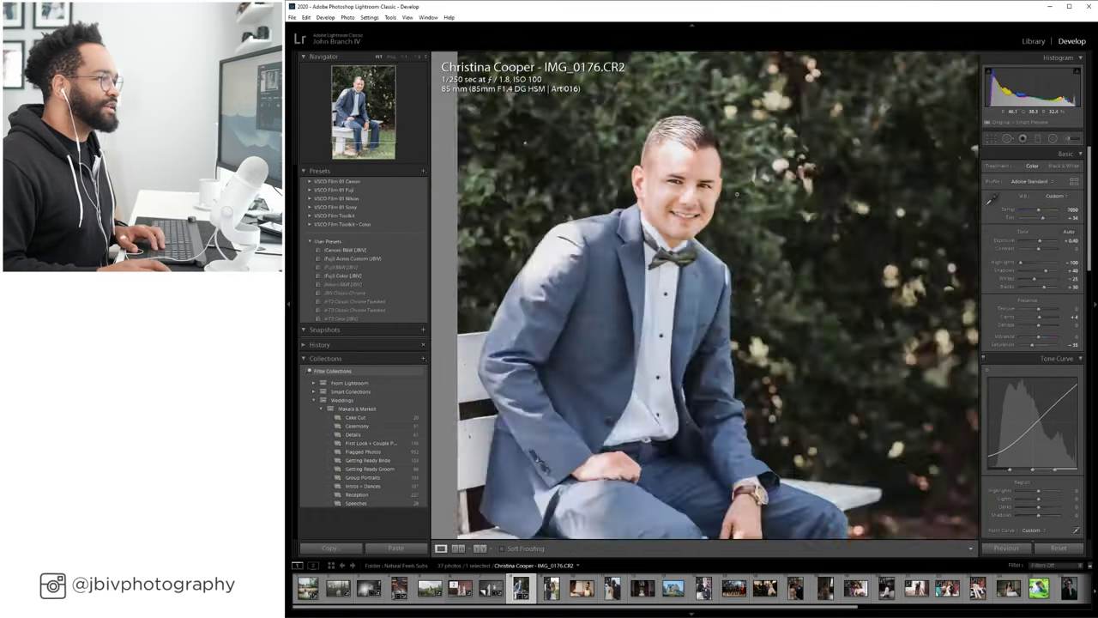
left_click(1007, 138)
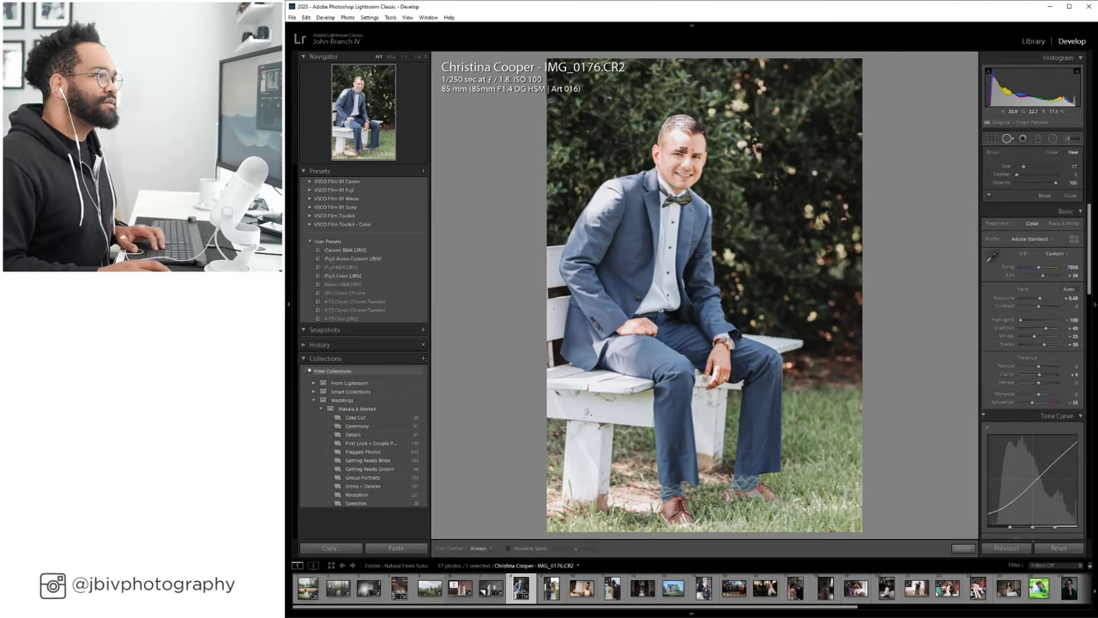
left_click(582, 144)
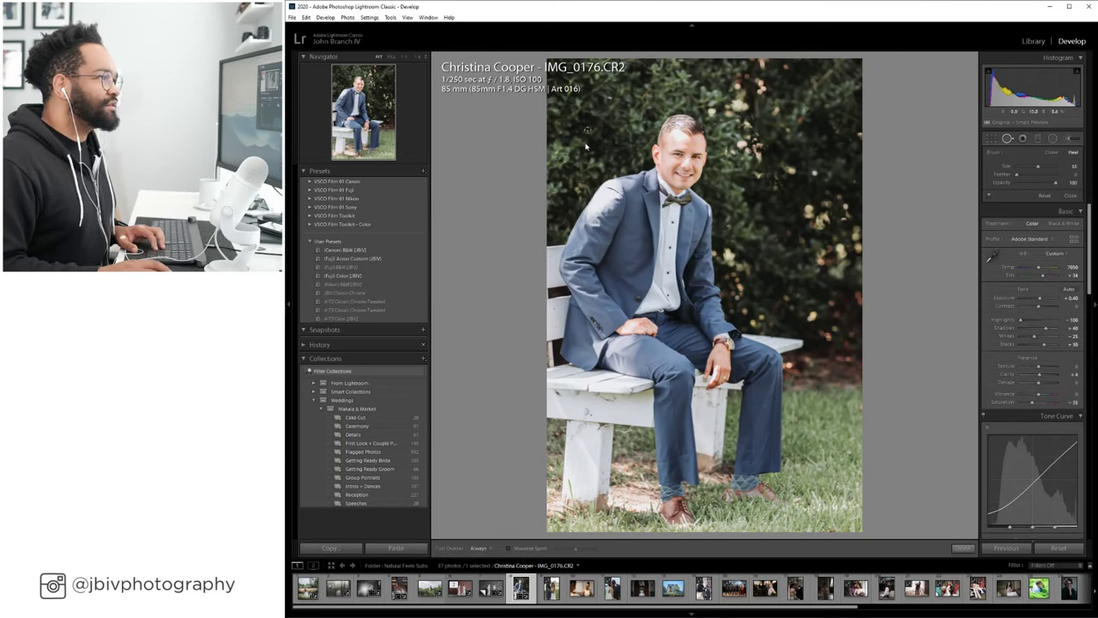
left_click(1007, 138)
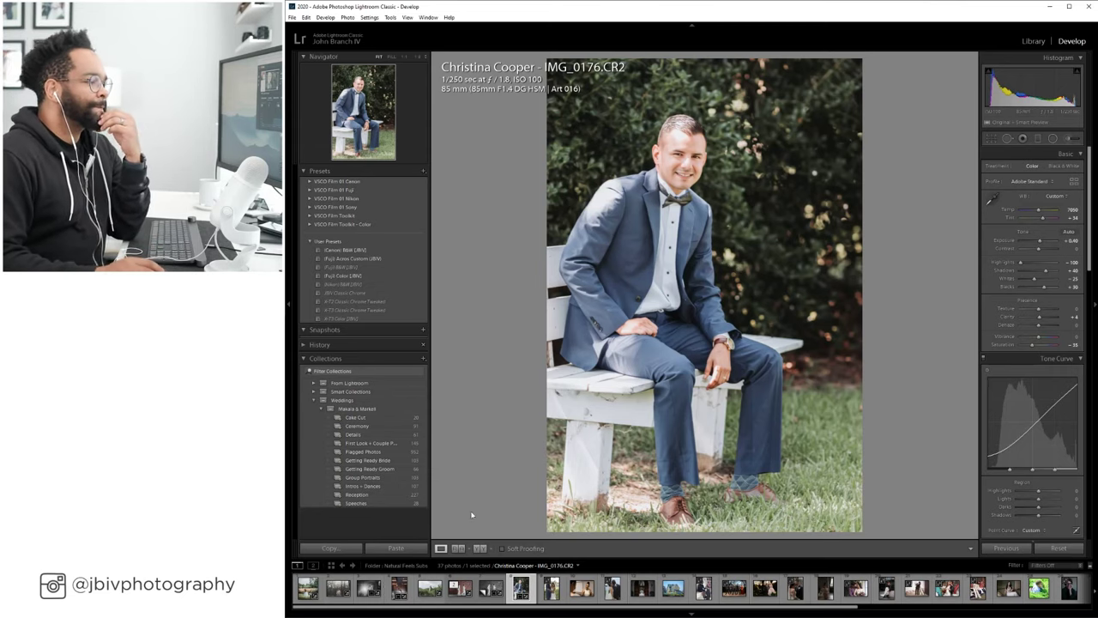
Compare before and after versions, zooming both in on the groom's face.
left_click(480, 547)
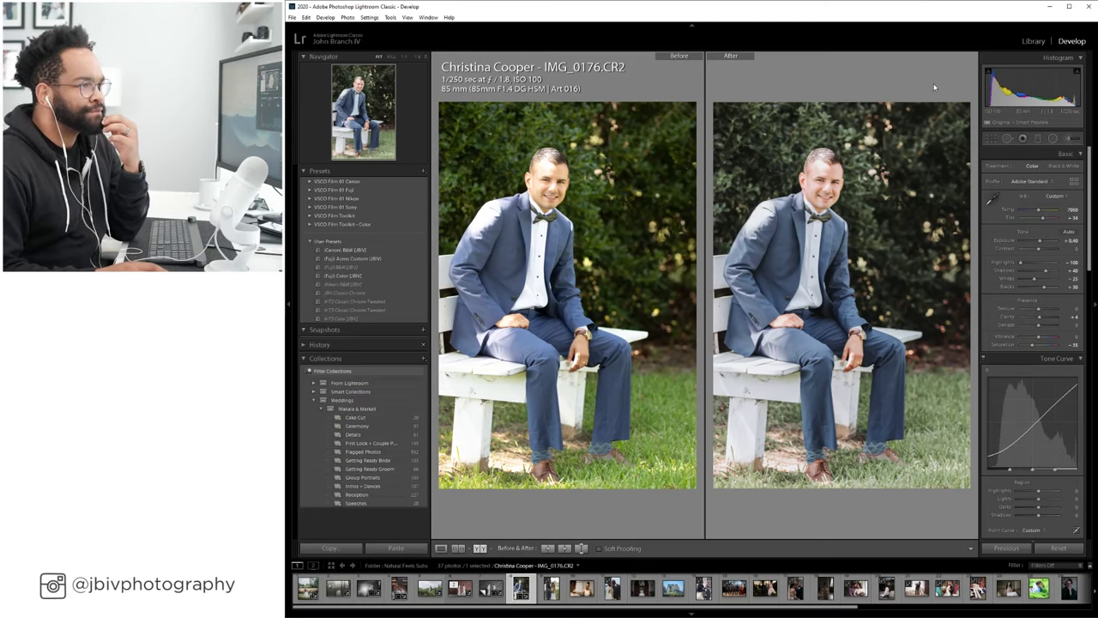
left_click(854, 247)
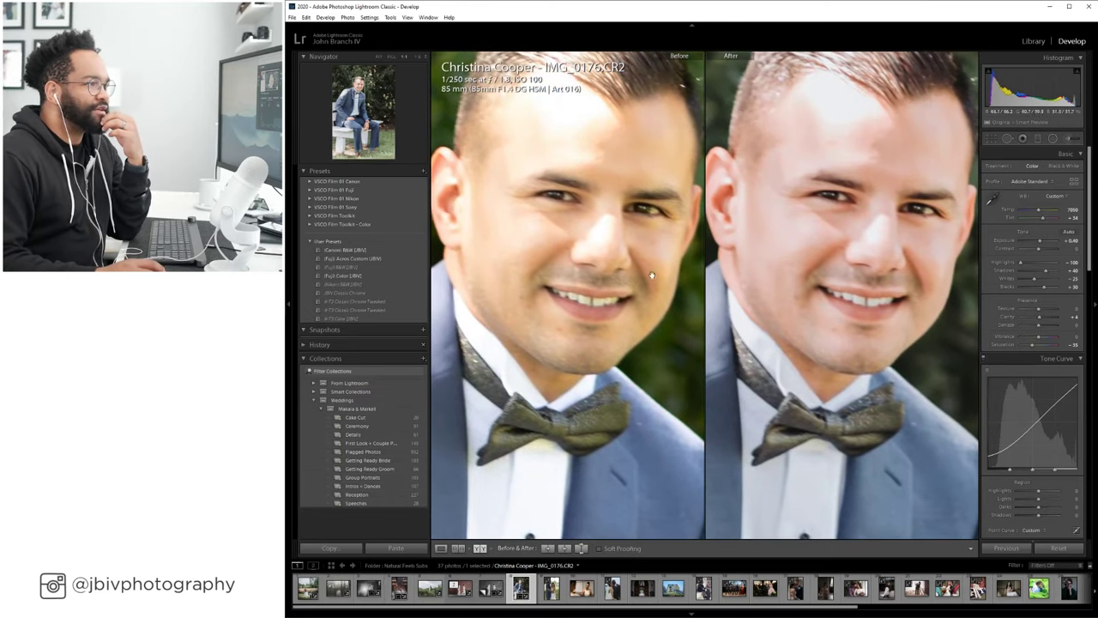
left_click(577, 163)
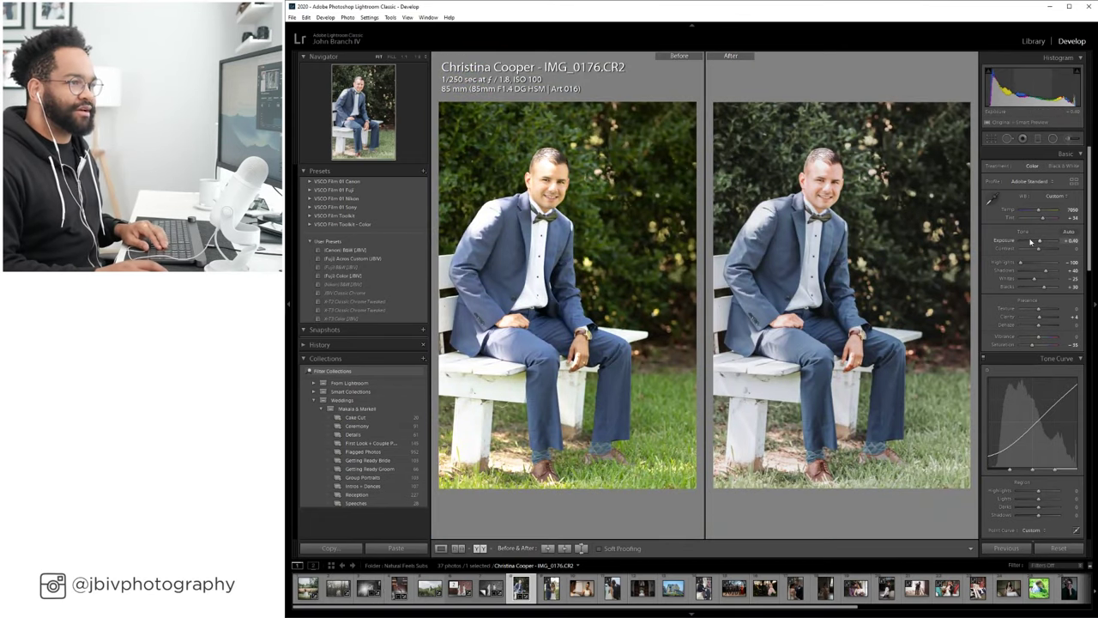
scroll(1020, 310, "down", 5)
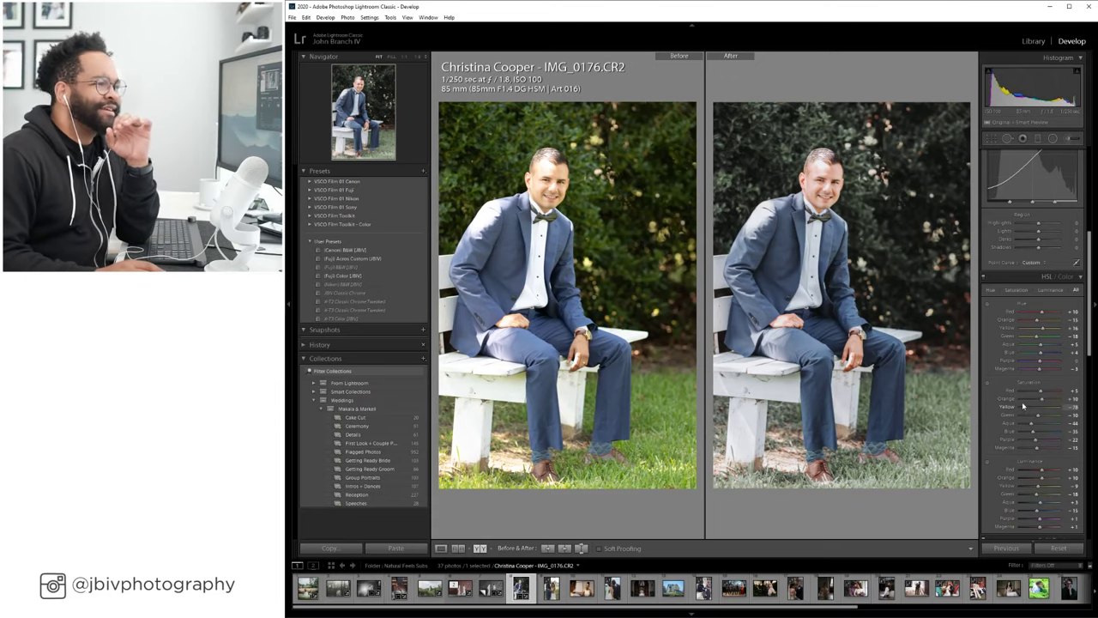
key("z")
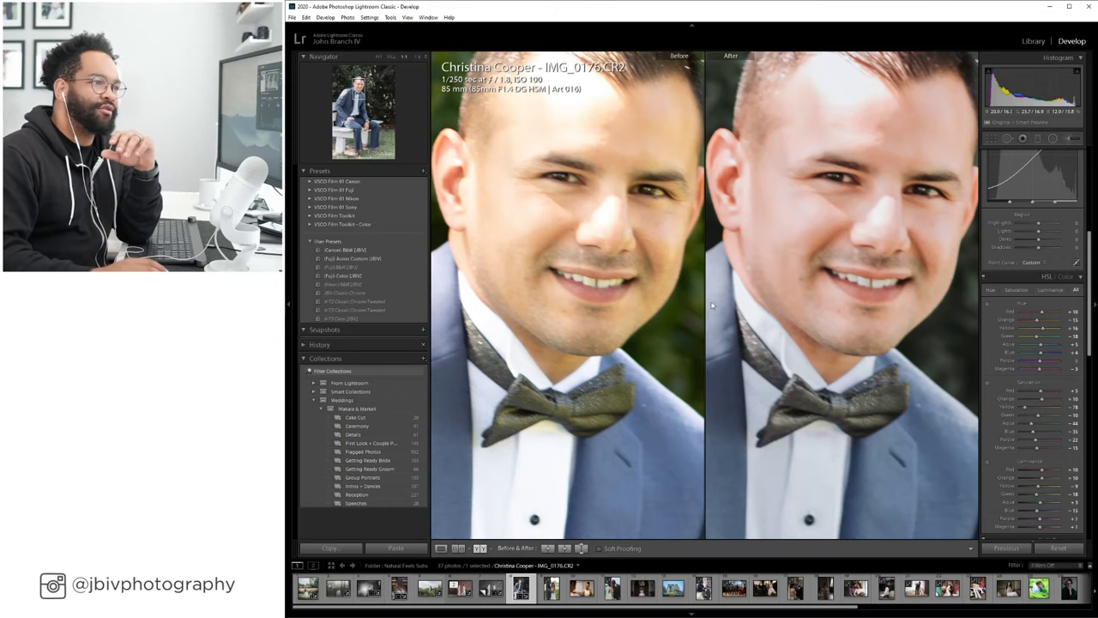
left_click(866, 365)
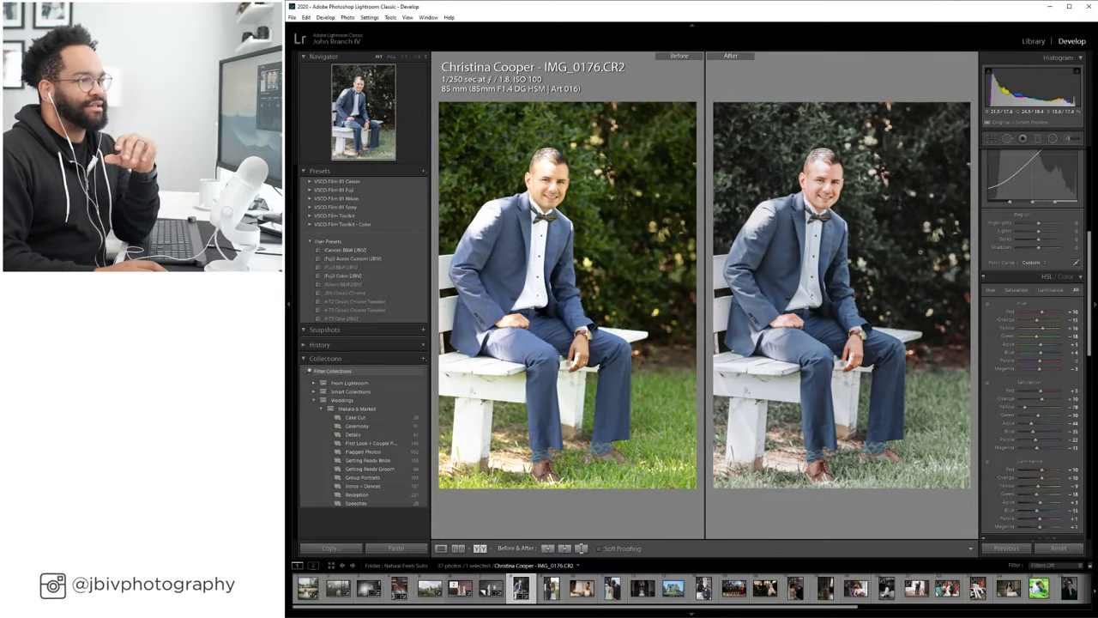
Warm the white balance to 7600, check the shirt and bow tie at 1:1, then return to single view.
scroll(1029, 283, "up", 10)
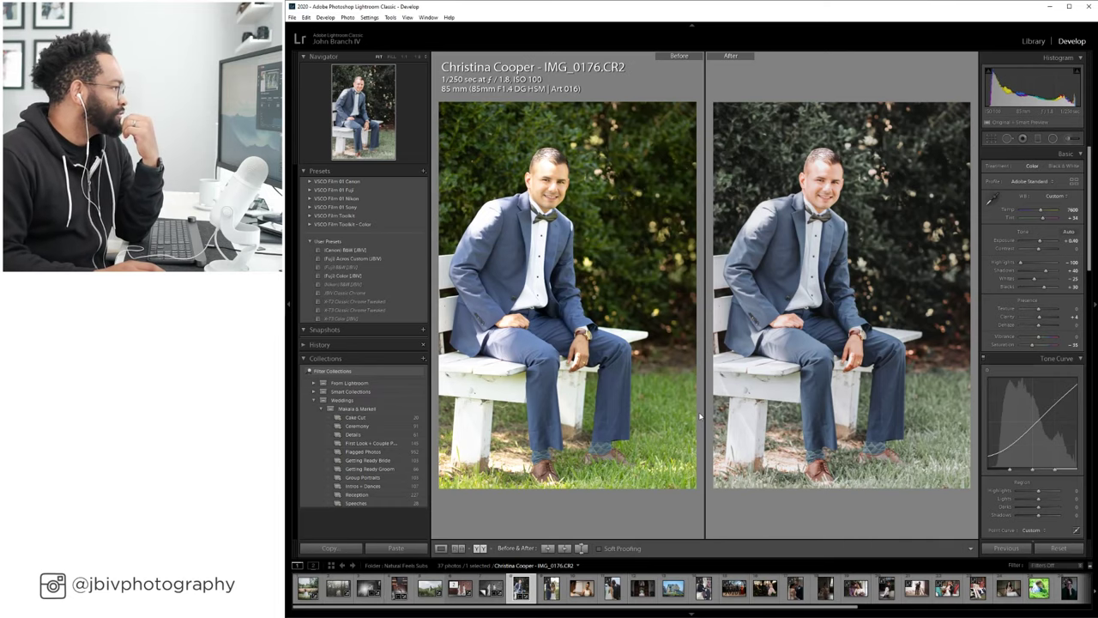
left_click(817, 244)
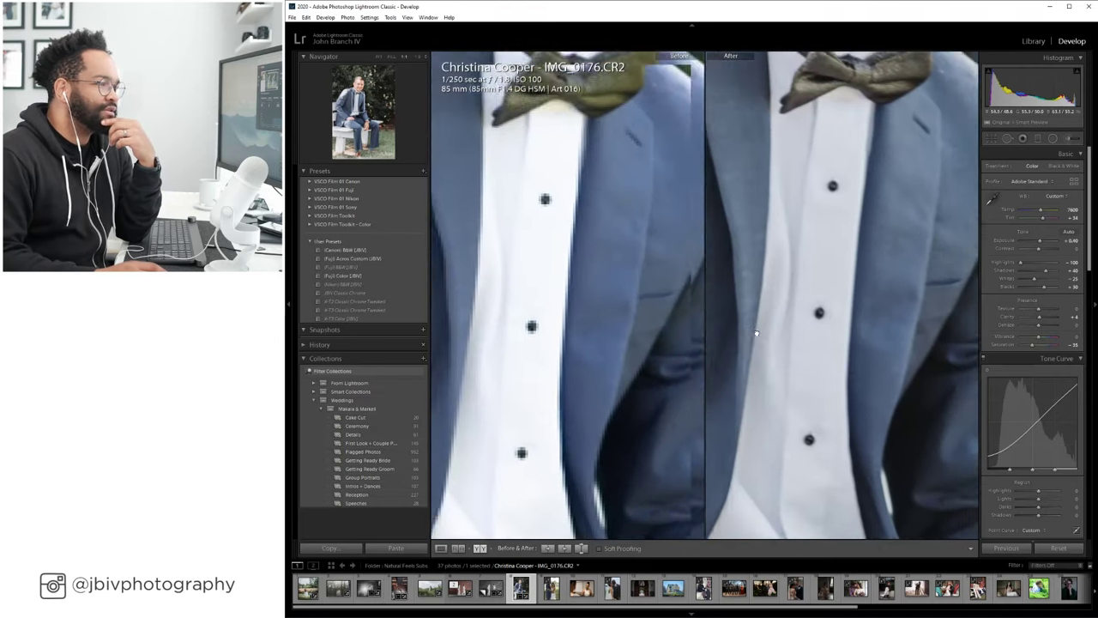
left_click_drag(774, 314, 831, 420)
left_click(831, 421)
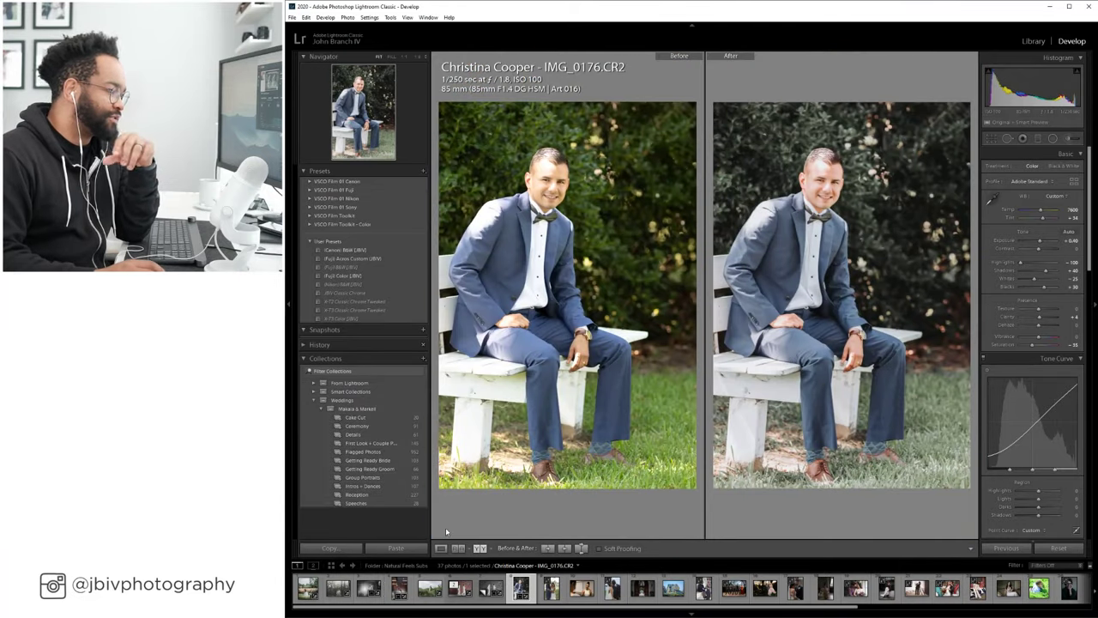
left_click(440, 548)
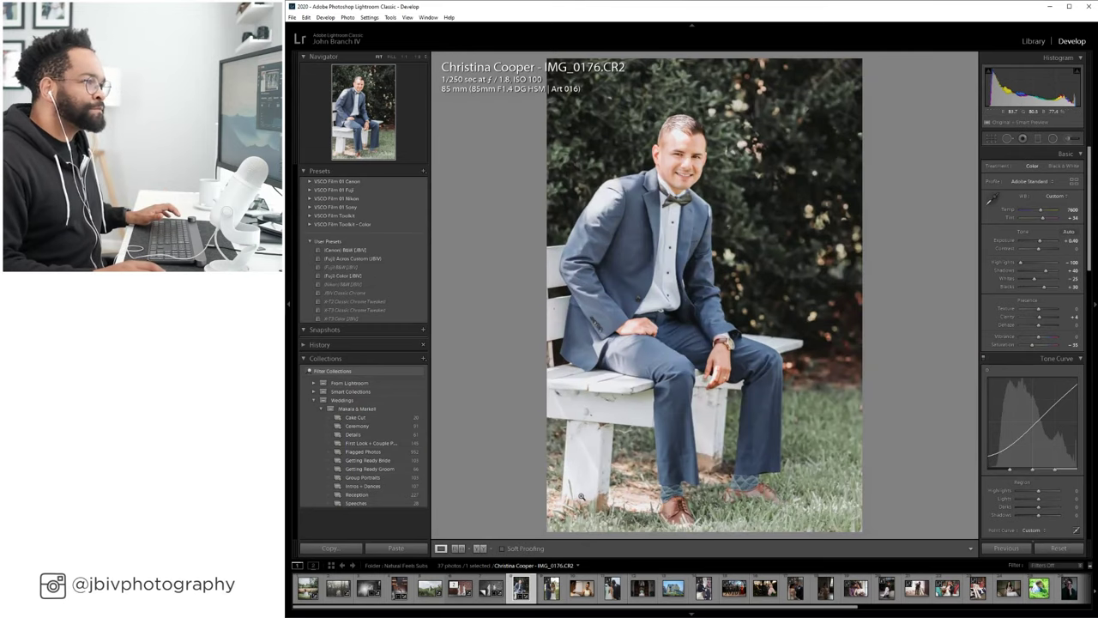
Move to the embracing couple photo IMG_0578, passing through the Library grid back to Develop.
key("Right")
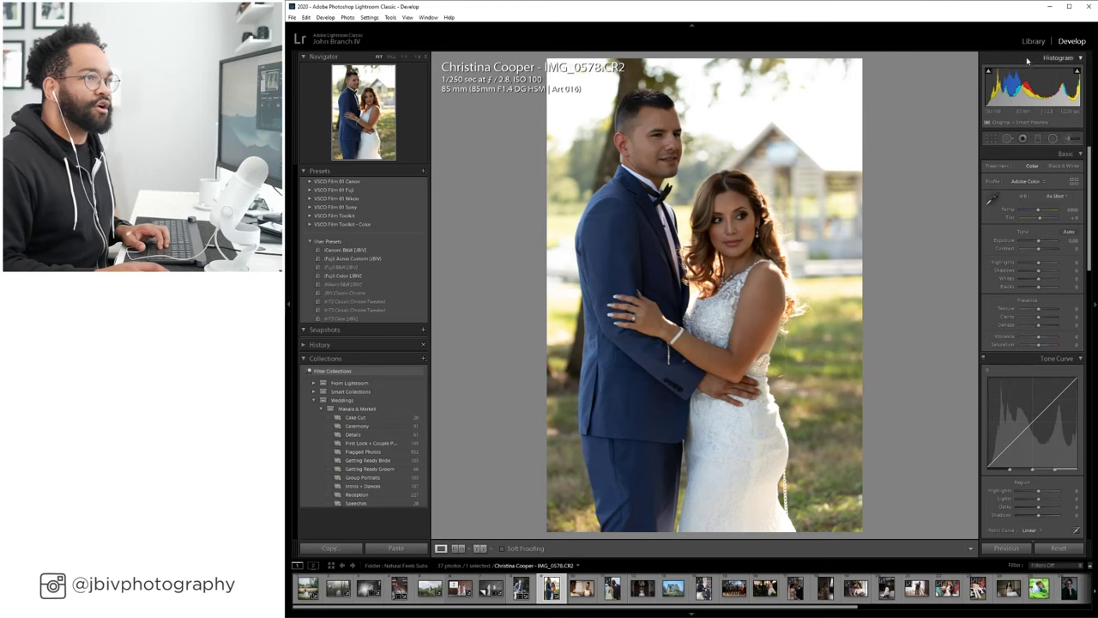
key("g")
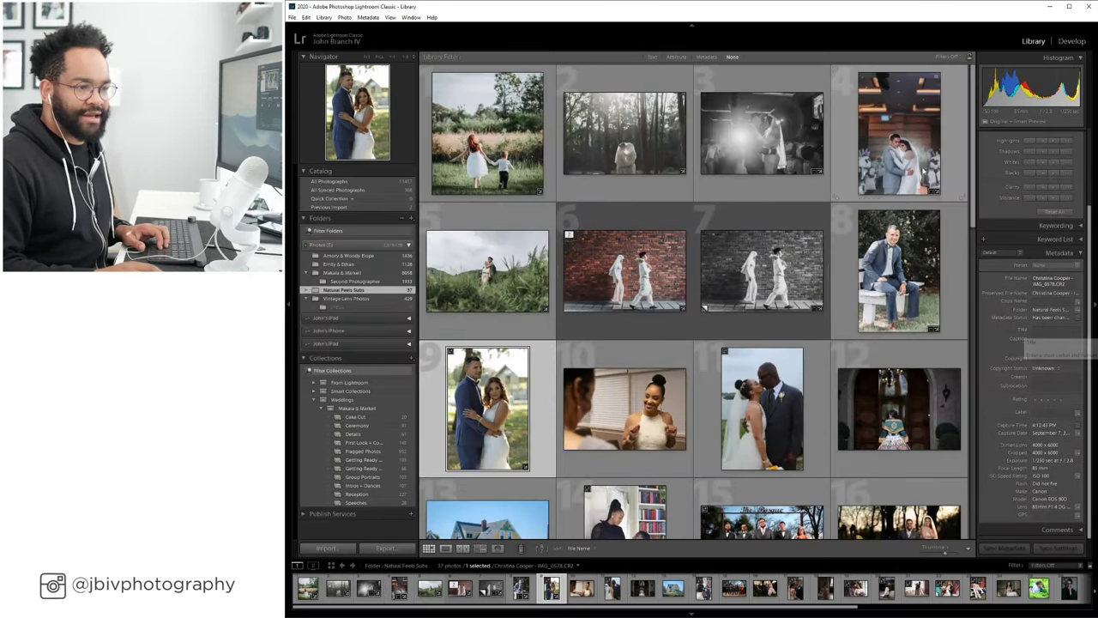
left_click(1065, 42)
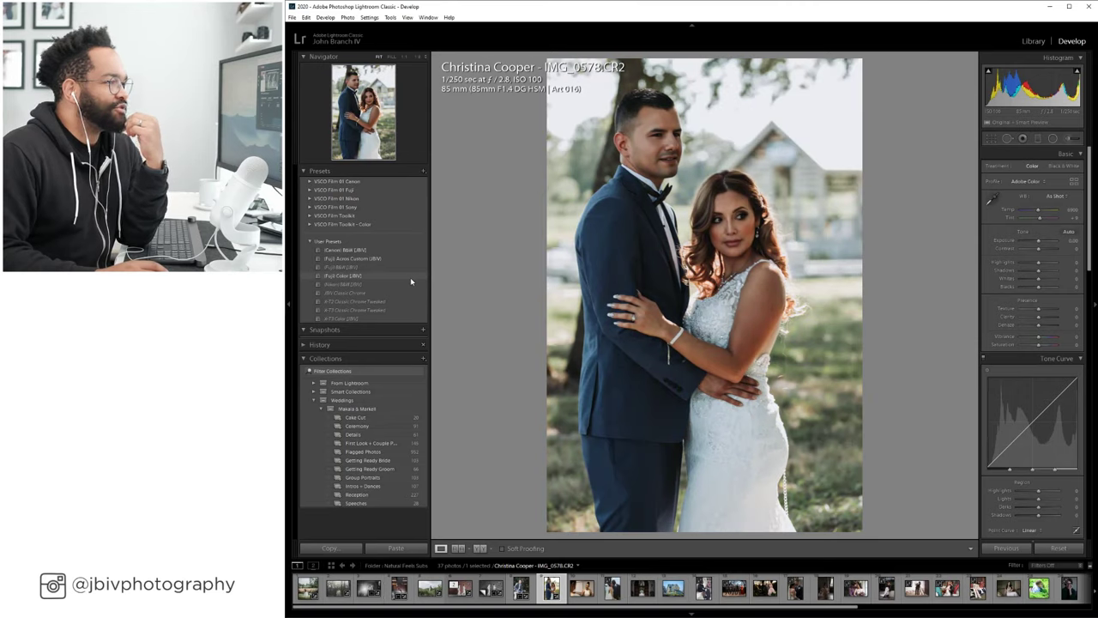
Apply the Fuji Color [JBIV] preset and set the Lens Corrections profile setup to Auto.
left_click(398, 276)
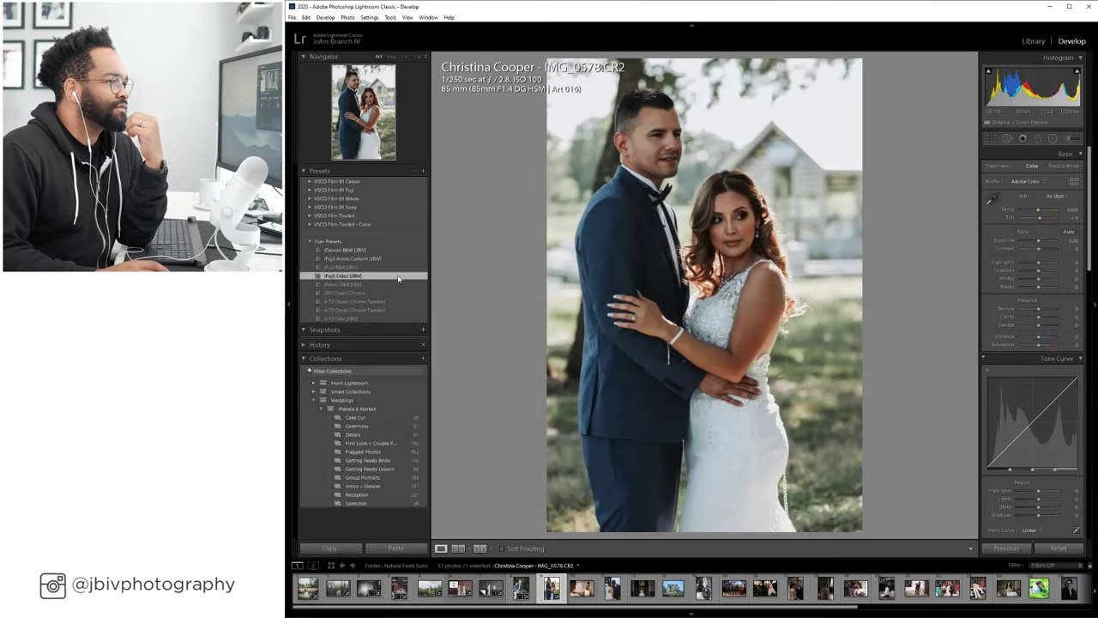
scroll(995, 247, "down", 10)
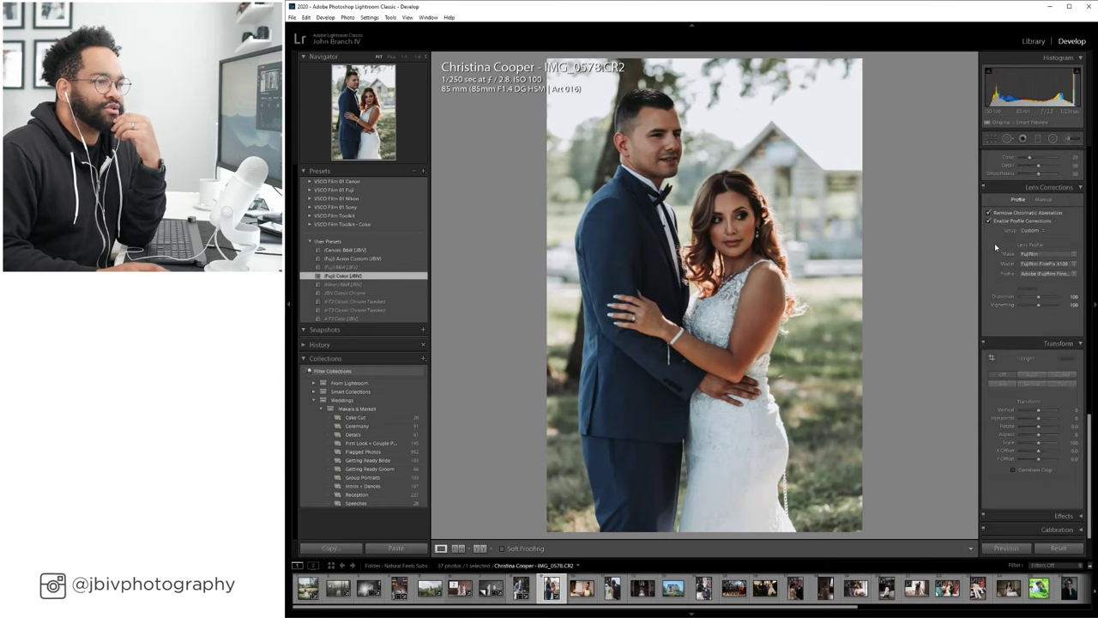
left_click(1029, 232)
left_click(1026, 251)
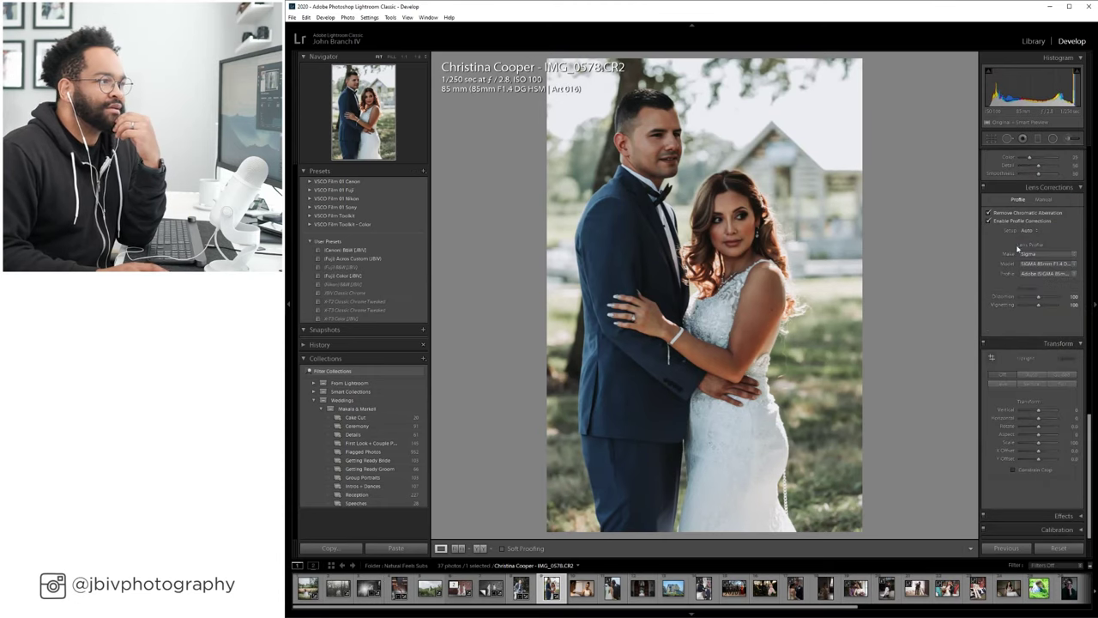
In Basic, set Exposure to +0.50, Tint to +18 and Temp to about 7450.
scroll(989, 286, "up", 10)
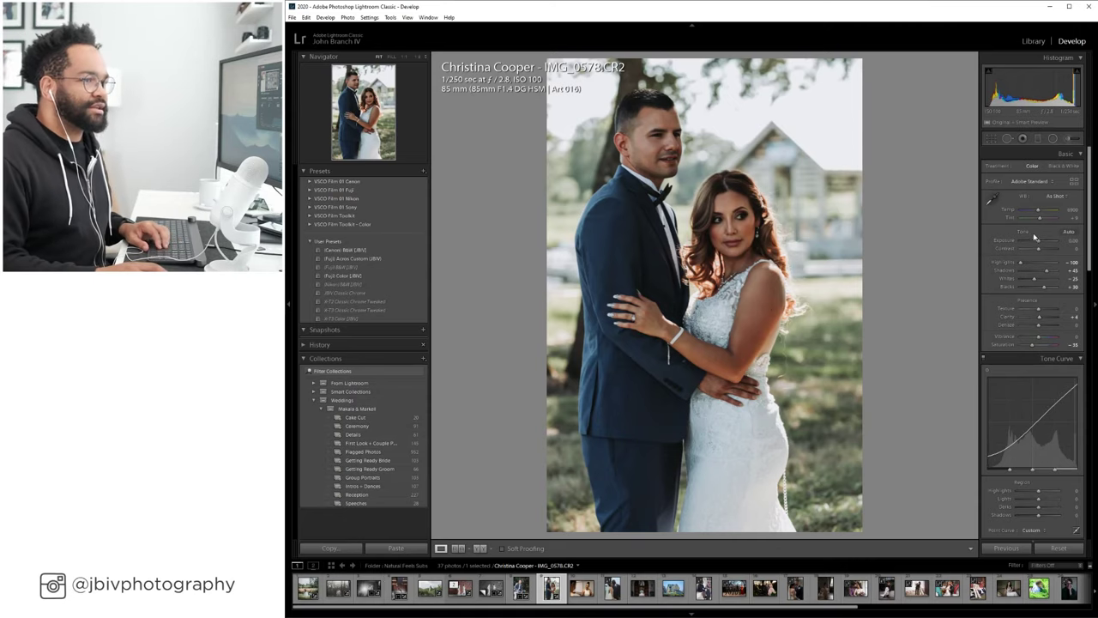
key("Up")
key("Up")
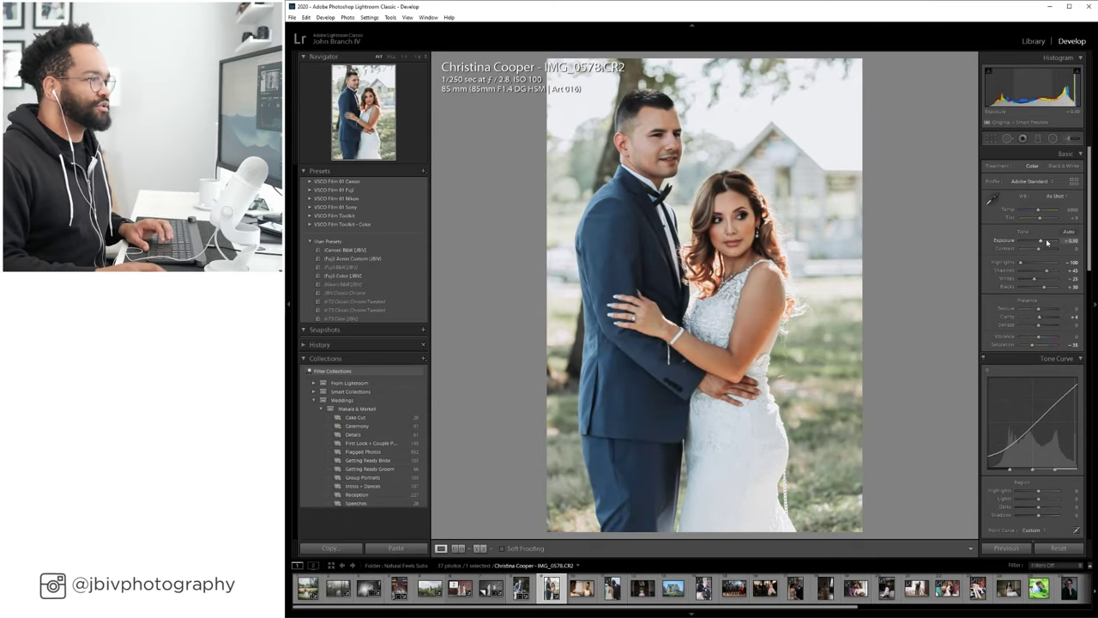
key("Down")
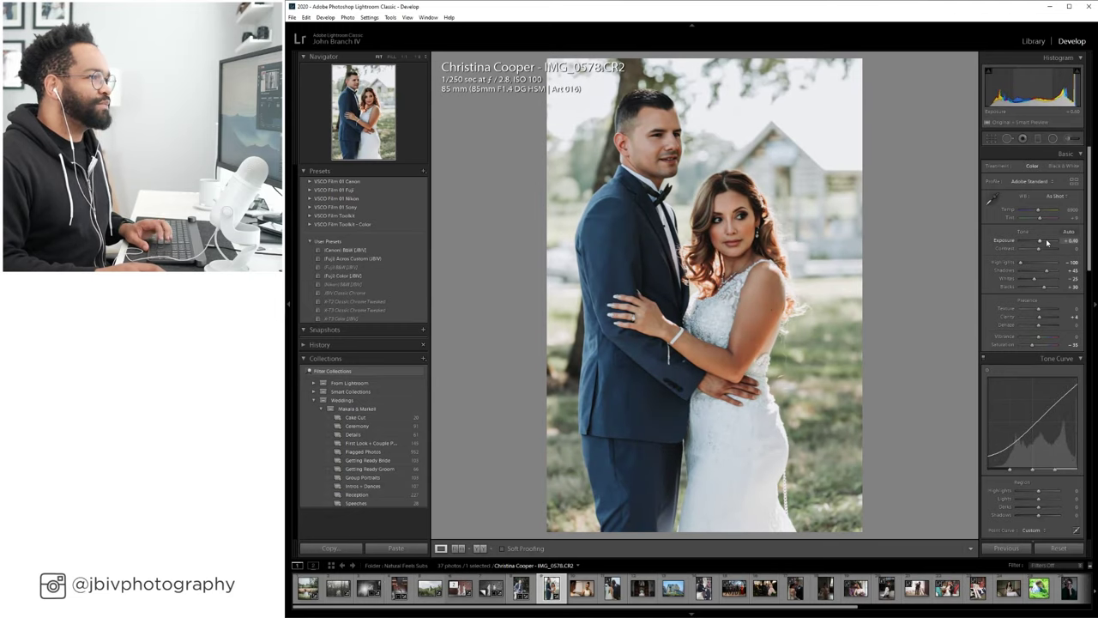
key("Up")
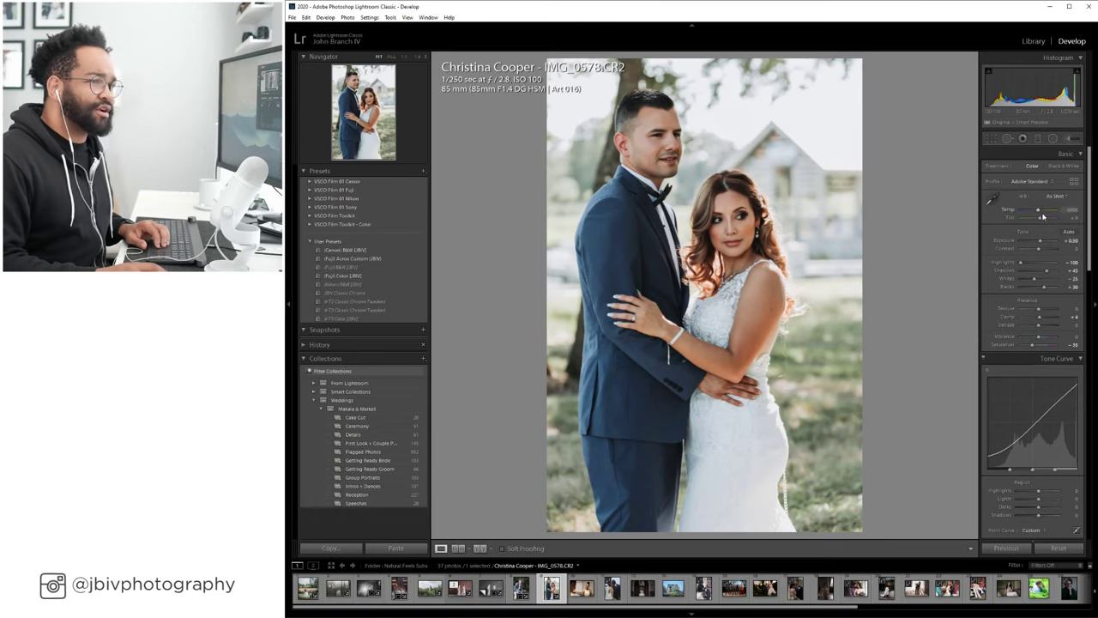
left_click_drag(1040, 218, 1044, 220)
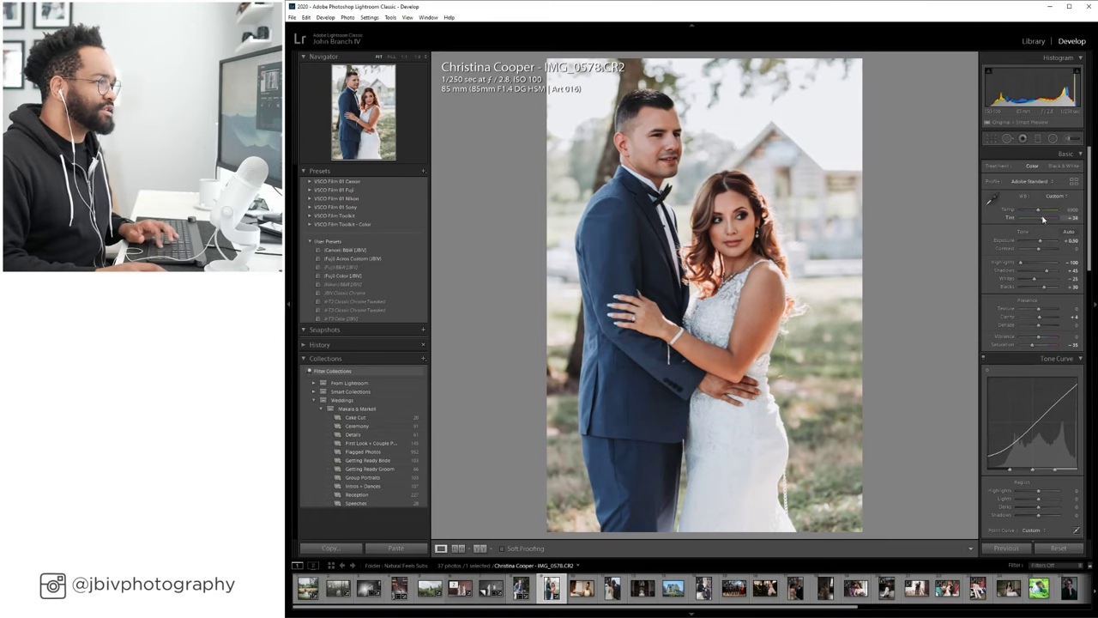
left_click_drag(1043, 220, 1041, 217)
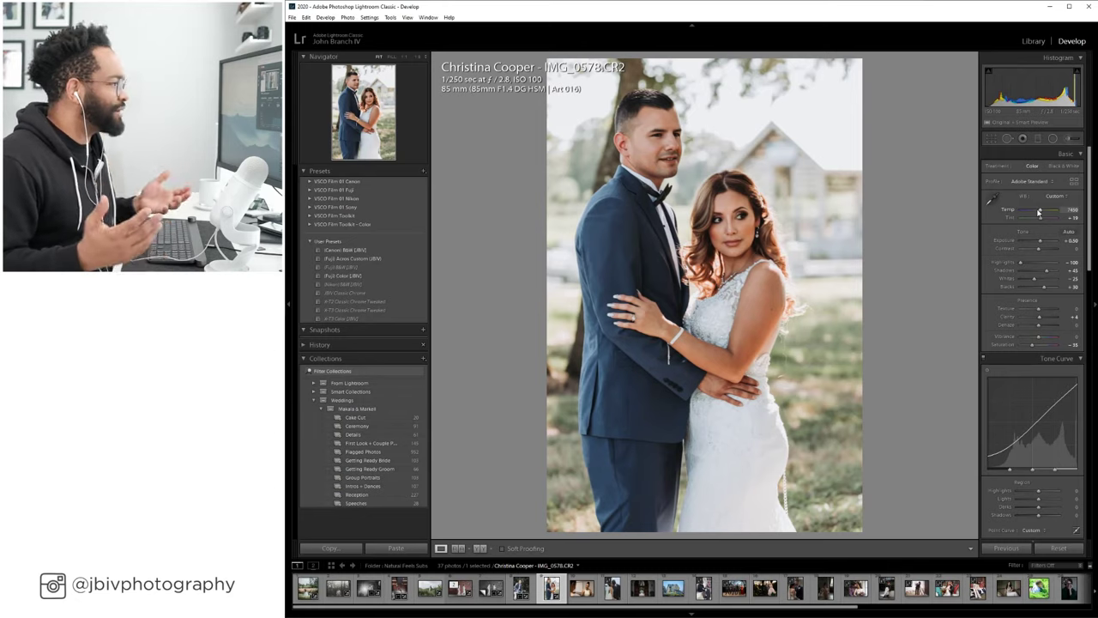
left_click_drag(1040, 213, 1041, 213)
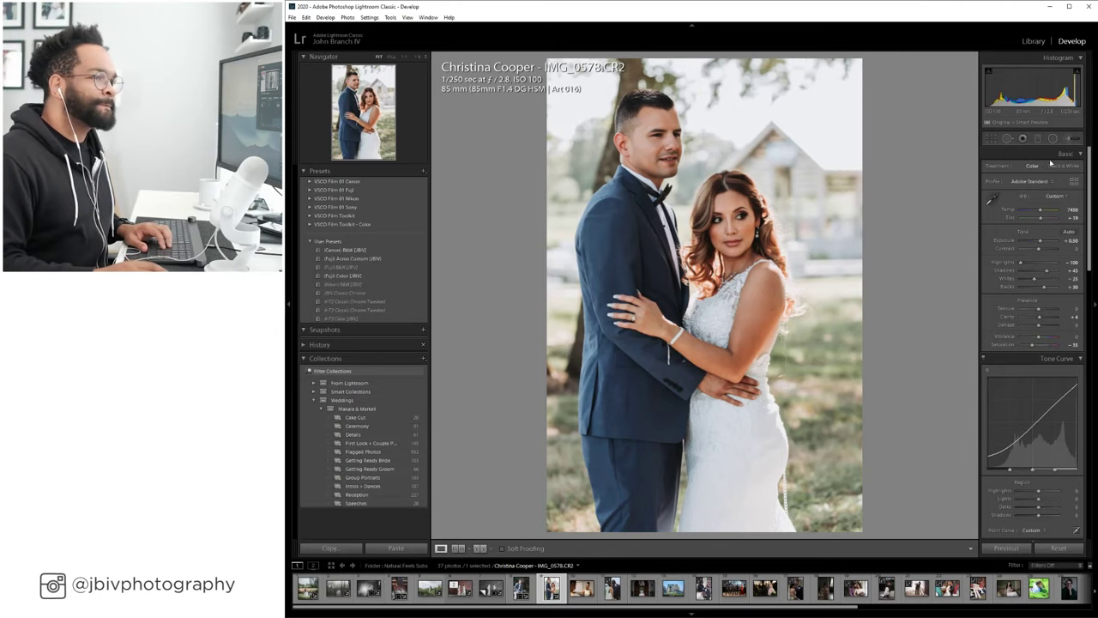
Set up the Adjustment Brush with the Shadows Save + effect at brush size 6.0.
left_click(1072, 140)
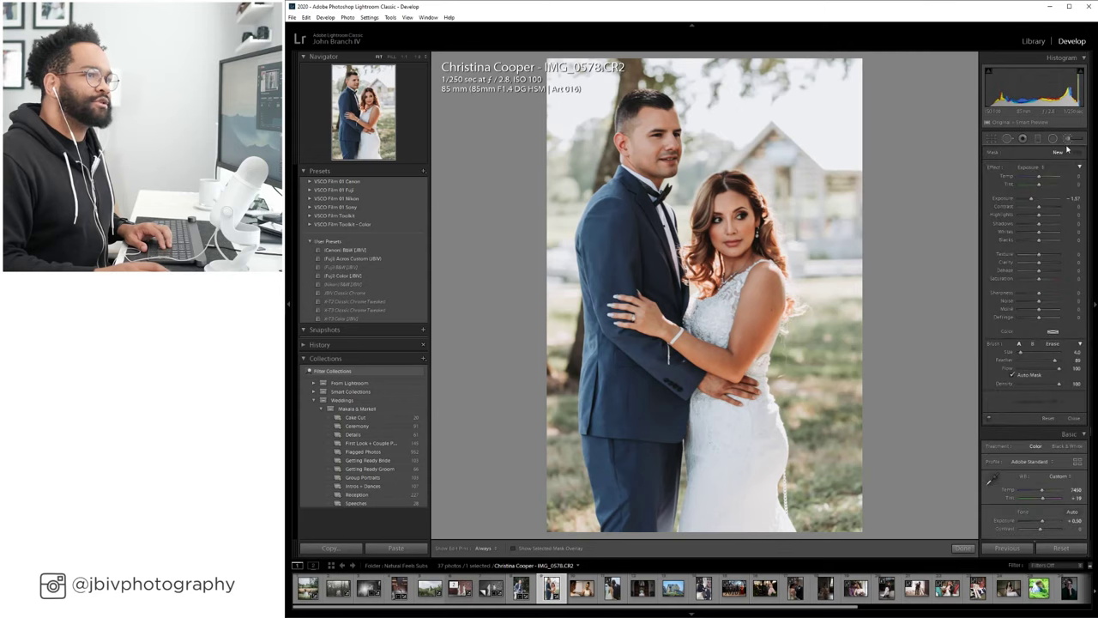
left_click(1046, 169)
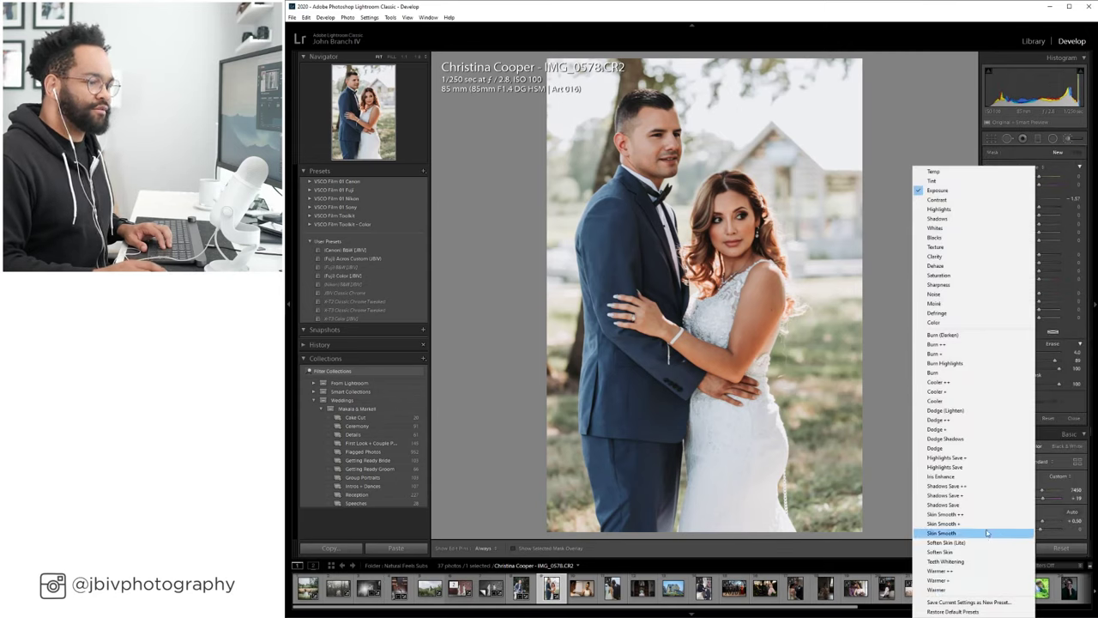
left_click(982, 495)
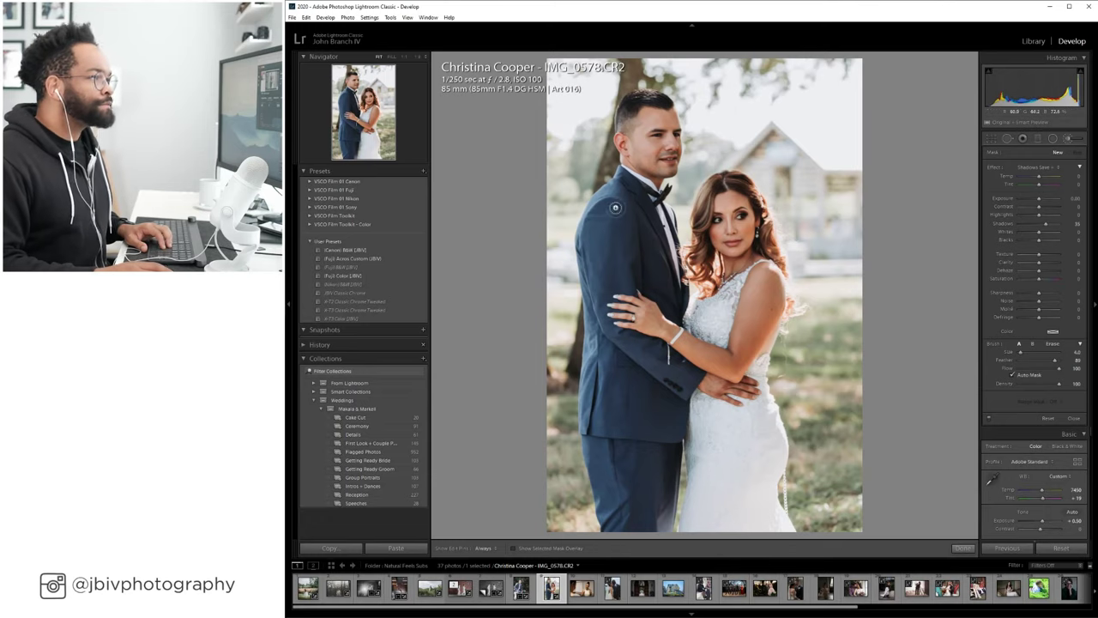
key("bracketleft")
key("bracketright")
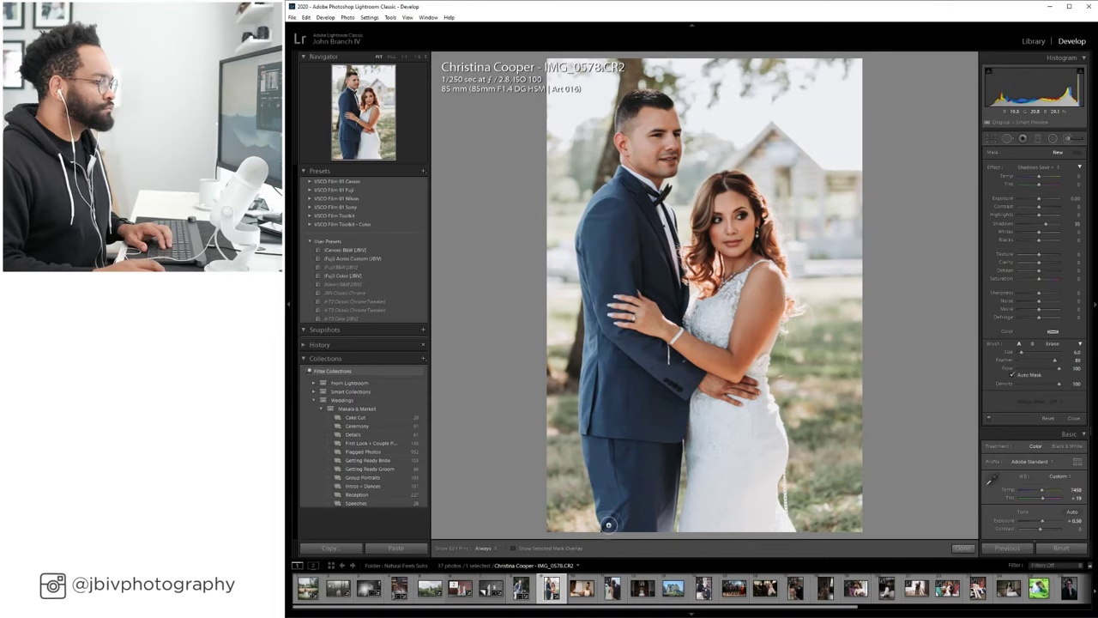
Paint the shadow lift over the groom's suit and the bride's arm, dress and hair.
mouse_move(603, 490)
left_mouse_down()
mouse_move(591, 406)
mouse_move(601, 351)
mouse_move(619, 487)
mouse_move(608, 366)
mouse_move(602, 431)
mouse_move(595, 376)
mouse_move(601, 461)
mouse_move(621, 521)
mouse_move(625, 424)
mouse_move(636, 519)
mouse_move(653, 434)
mouse_move(656, 508)
mouse_move(666, 462)
mouse_move(666, 513)
mouse_move(675, 418)
mouse_move(667, 509)
mouse_move(654, 414)
mouse_move(642, 520)
mouse_move(635, 377)
mouse_move(619, 363)
mouse_move(591, 369)
mouse_move(591, 382)
mouse_move(598, 299)
mouse_move(586, 242)
mouse_move(617, 188)
mouse_move(611, 253)
mouse_move(602, 208)
mouse_move(649, 302)
mouse_move(642, 211)
mouse_move(659, 355)
mouse_move(650, 224)
mouse_move(677, 317)
mouse_move(648, 195)
mouse_move(680, 301)
mouse_move(677, 354)
mouse_move(714, 353)
mouse_move(701, 383)
mouse_move(661, 372)
mouse_move(677, 388)
mouse_move(738, 385)
mouse_move(696, 372)
mouse_move(690, 426)
left_mouse_up()
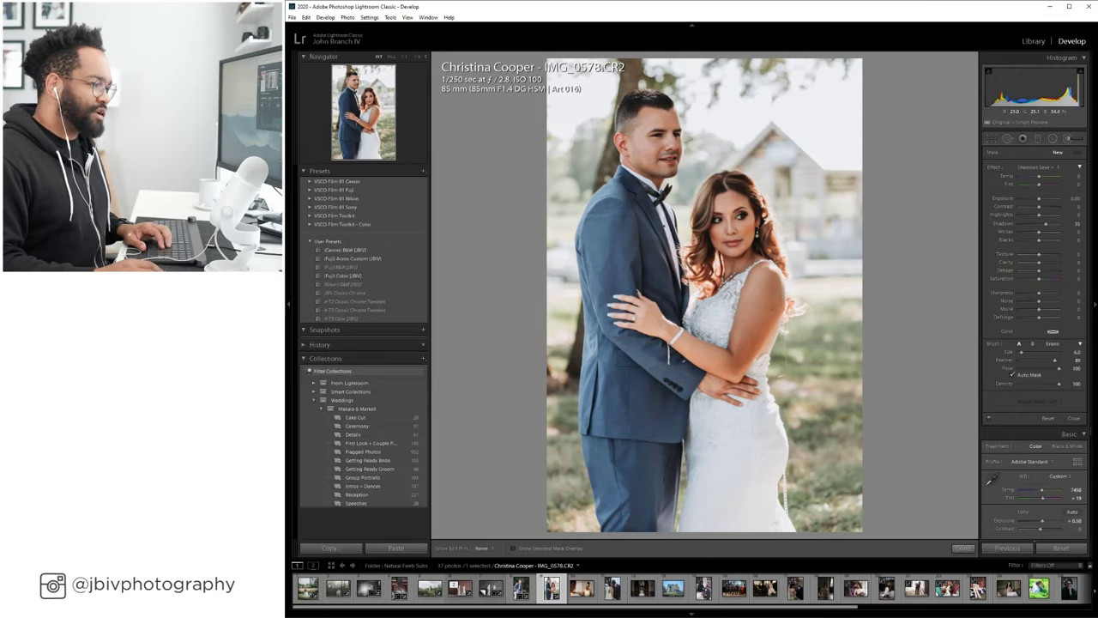
left_click_drag(740, 357, 739, 437)
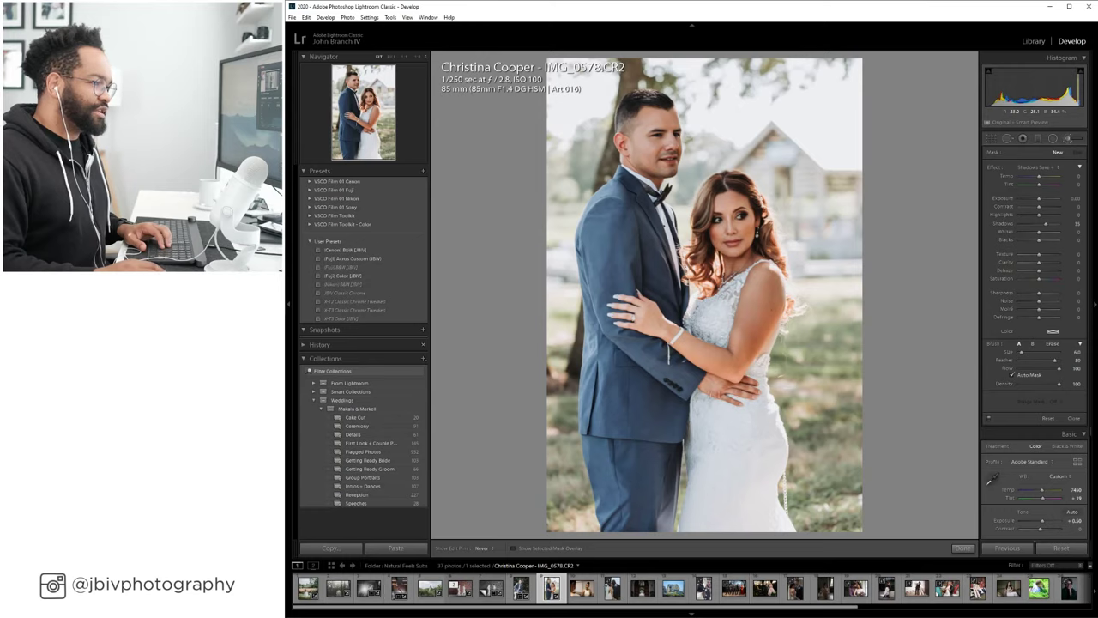
mouse_move(739, 324)
left_mouse_down()
mouse_move(753, 301)
mouse_move(740, 383)
mouse_move(769, 316)
mouse_move(770, 260)
mouse_move(743, 189)
mouse_move(770, 240)
mouse_move(738, 187)
mouse_move(717, 186)
mouse_move(703, 245)
mouse_move(709, 288)
mouse_move(726, 203)
mouse_move(736, 275)
mouse_move(764, 251)
left_mouse_up()
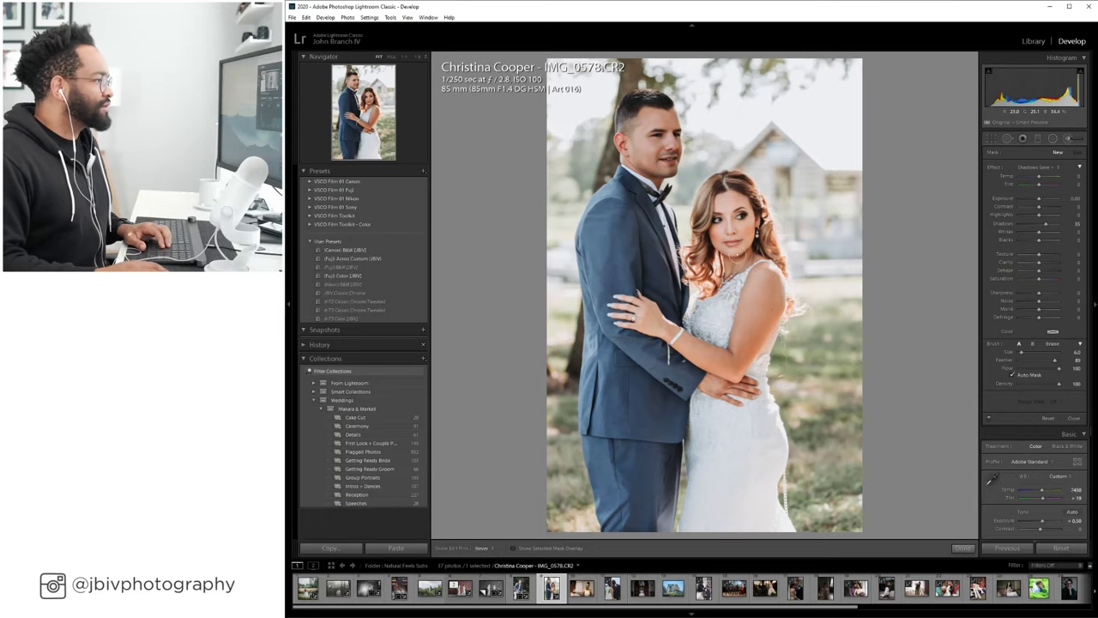
left_click_drag(692, 324, 720, 352)
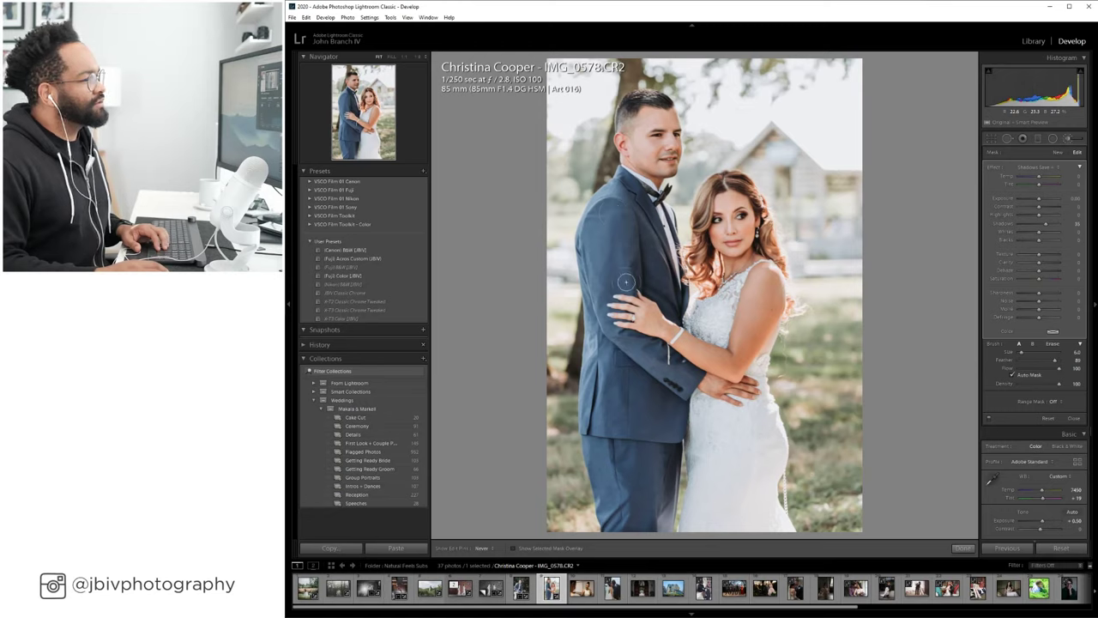
Show the edit pin and preview the mask by dragging its Exposure, then reset it to 0.00.
key("h")
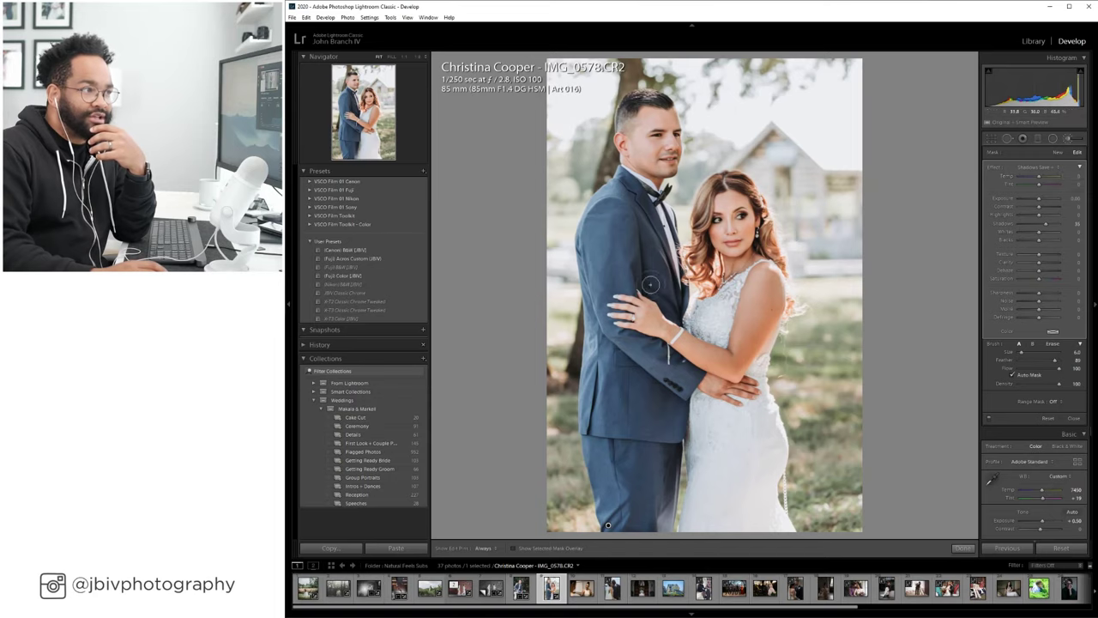
left_click(1048, 199)
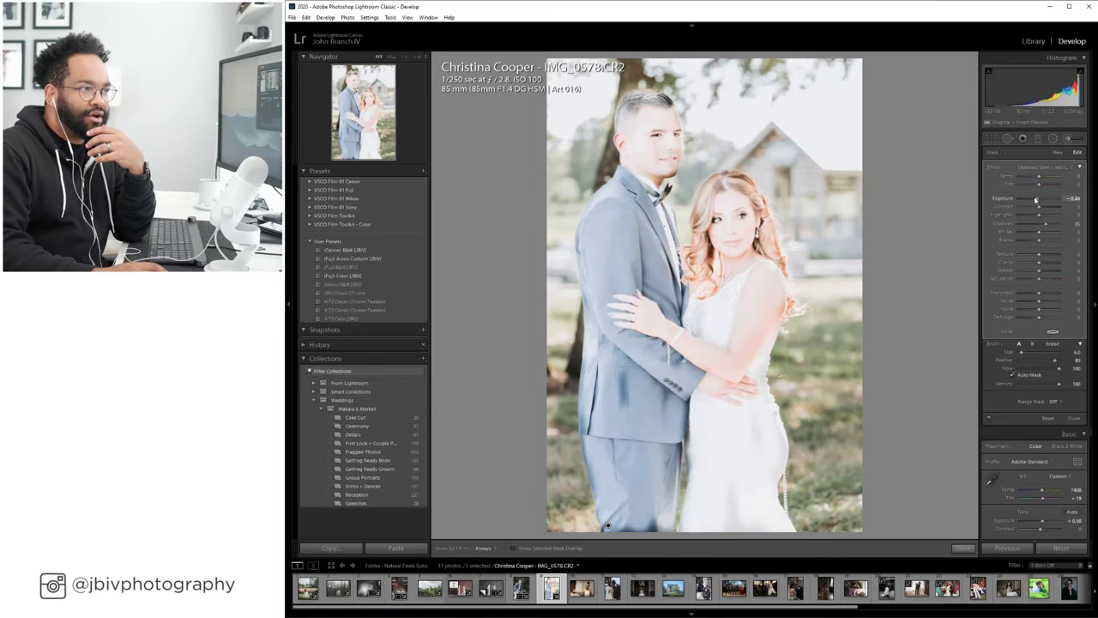
mouse_move(1048, 199)
left_mouse_down()
mouse_move(981, 213)
mouse_move(1035, 199)
left_mouse_up()
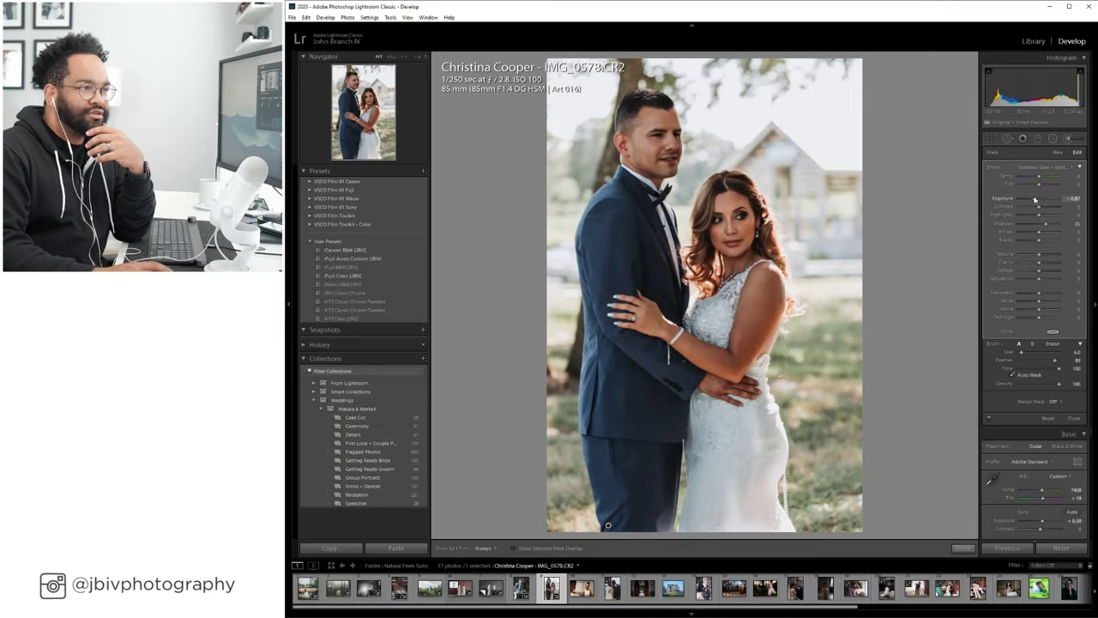
double_click(1035, 199)
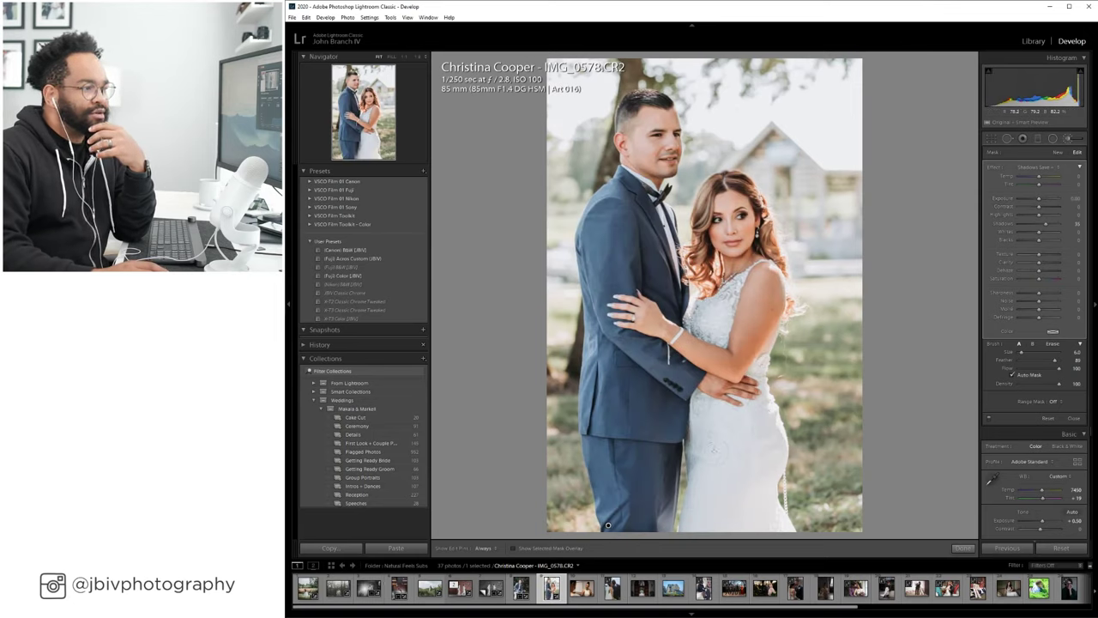
Toggle the red mask overlay and pin display to inspect the brushed coverage of the couple.
key("h")
key("o")
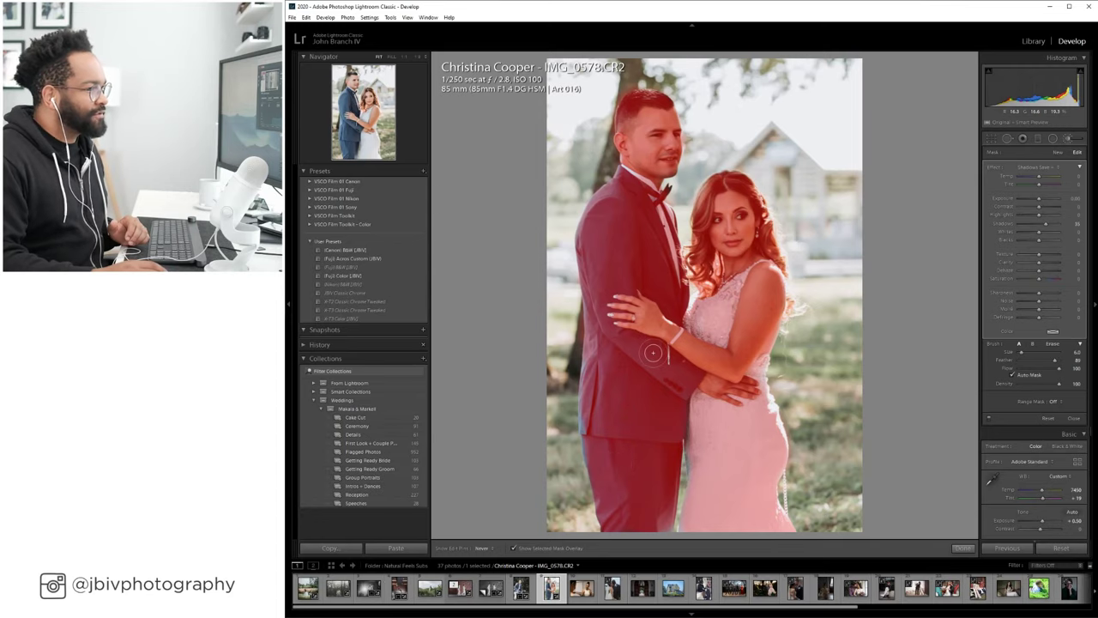
key("h")
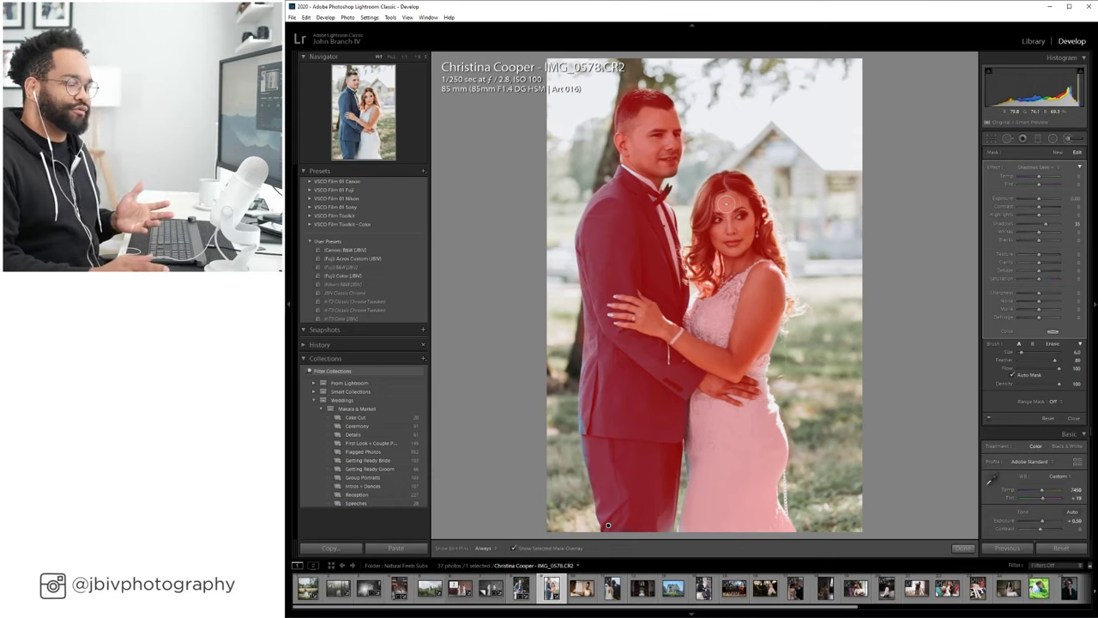
key("o")
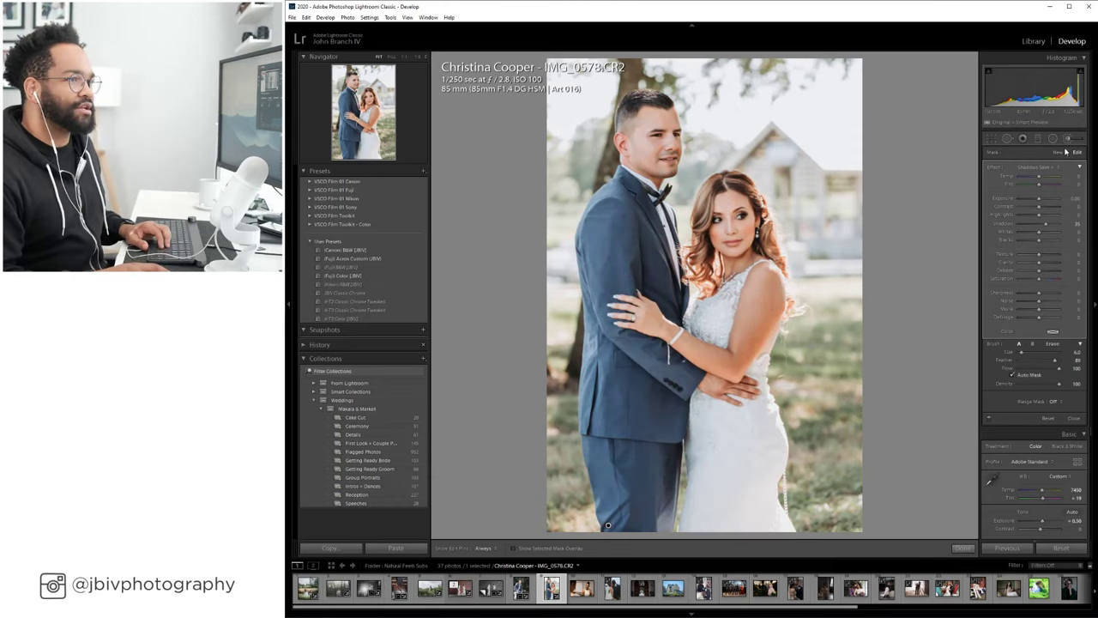
Close the Adjustment Brush and raise the photo's global Shadows to about +50.
left_click(1068, 139)
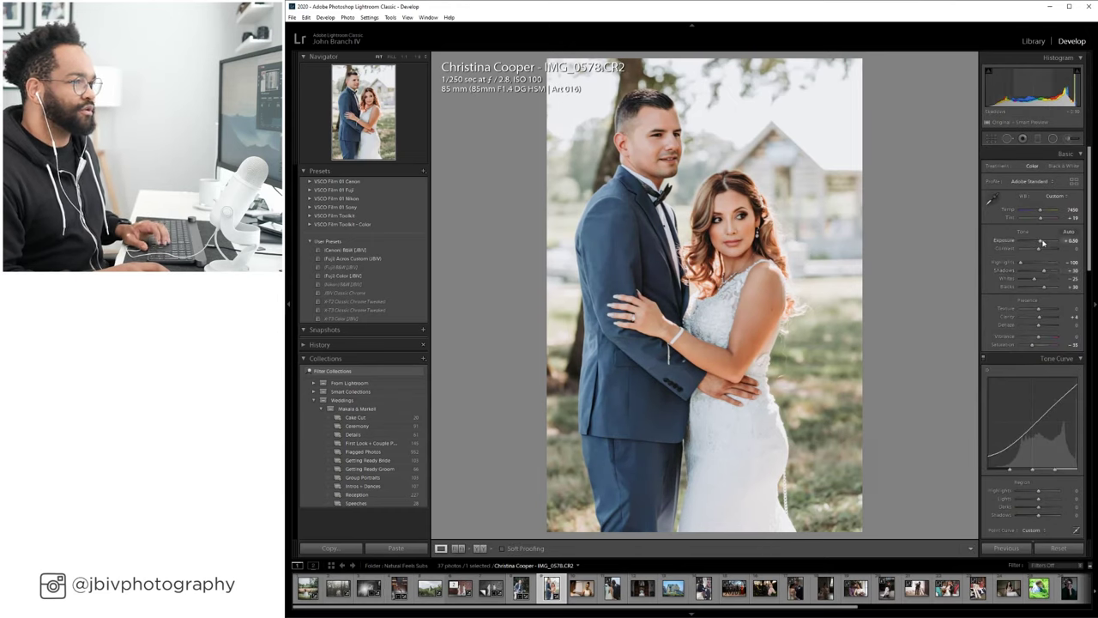
left_click_drag(1039, 270, 1046, 278)
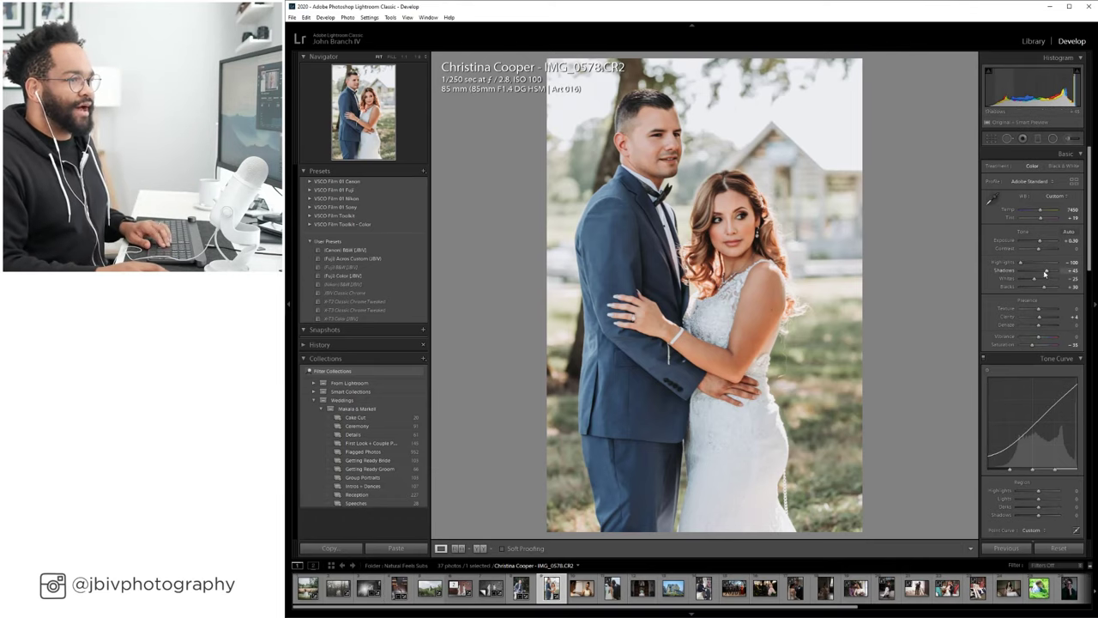
left_click_drag(1046, 272, 1045, 243)
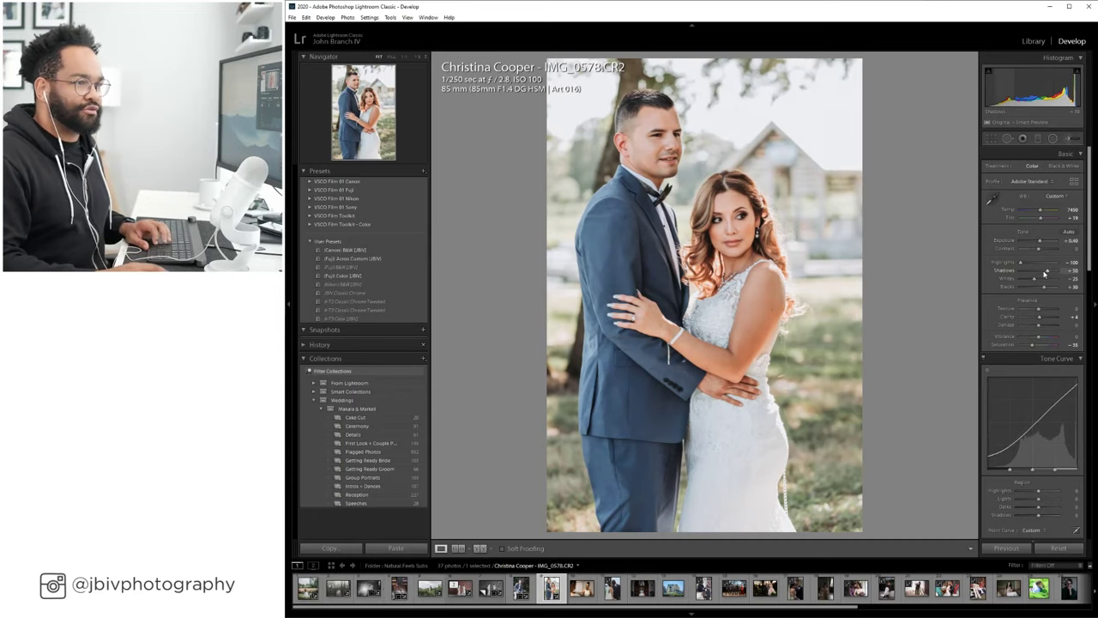
left_click_drag(1046, 271, 1039, 242)
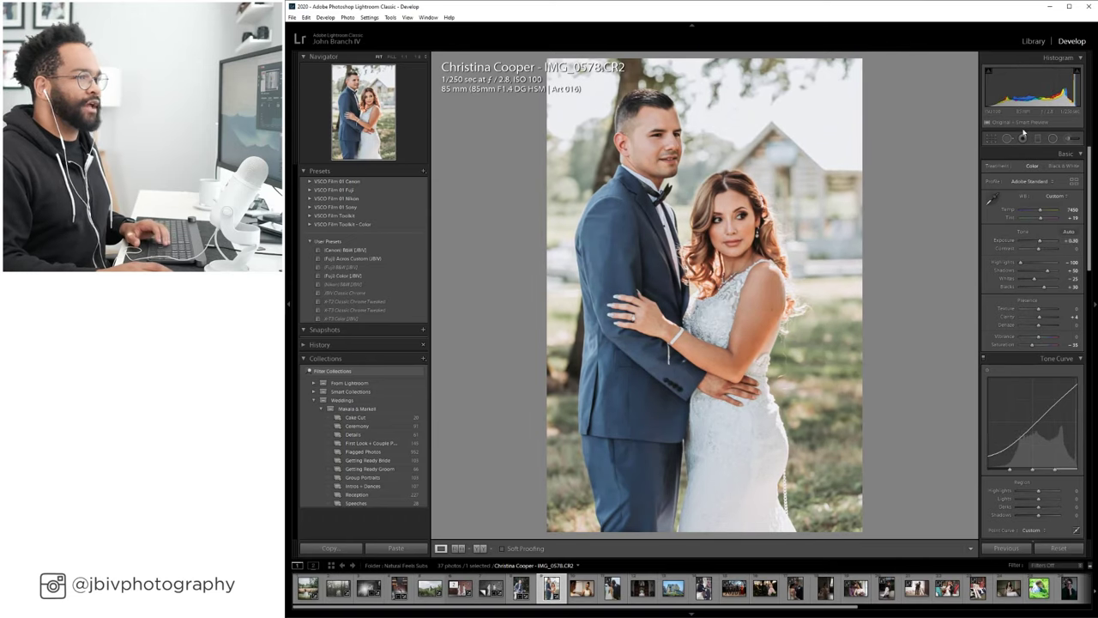
Select the existing brush pin, set its mask Exposure to about 0.20, and close the brush.
left_click(1054, 138)
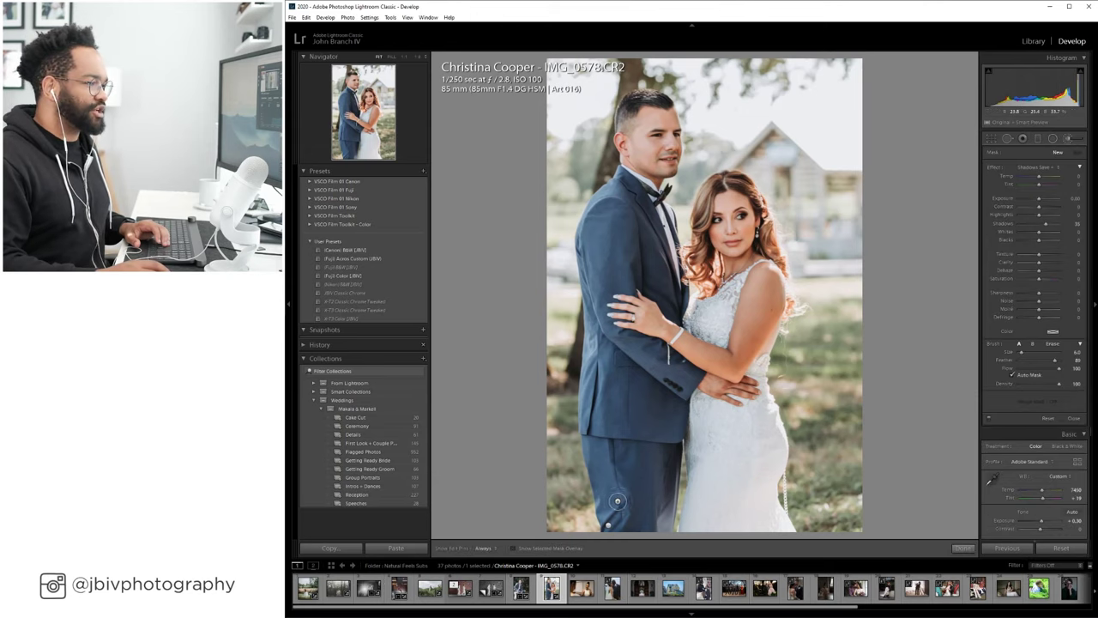
left_click(607, 527)
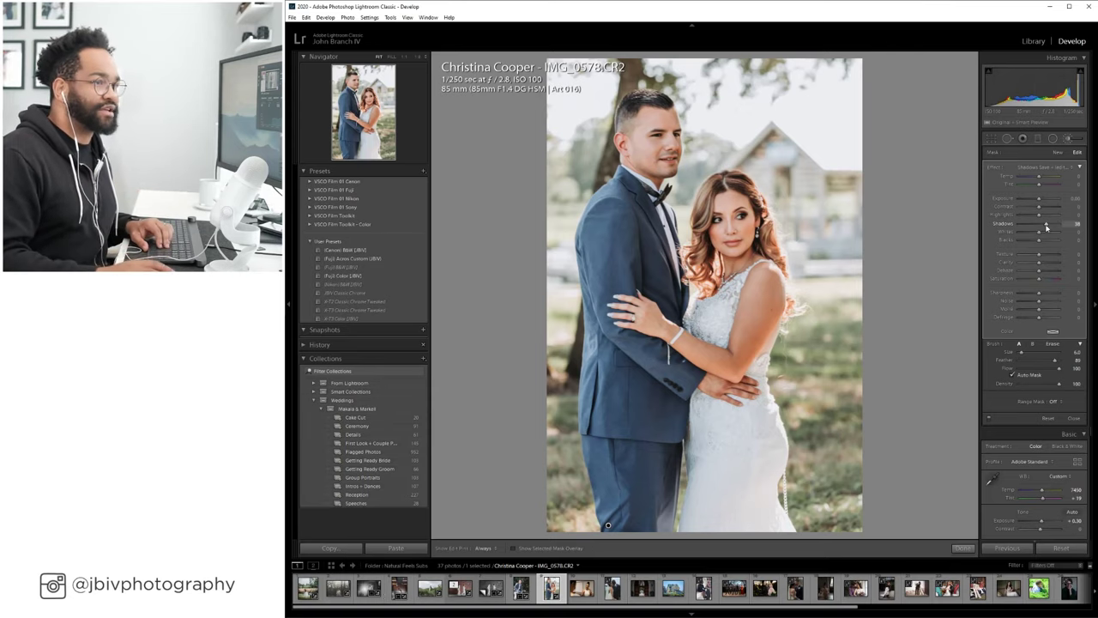
key("Up")
key("Up")
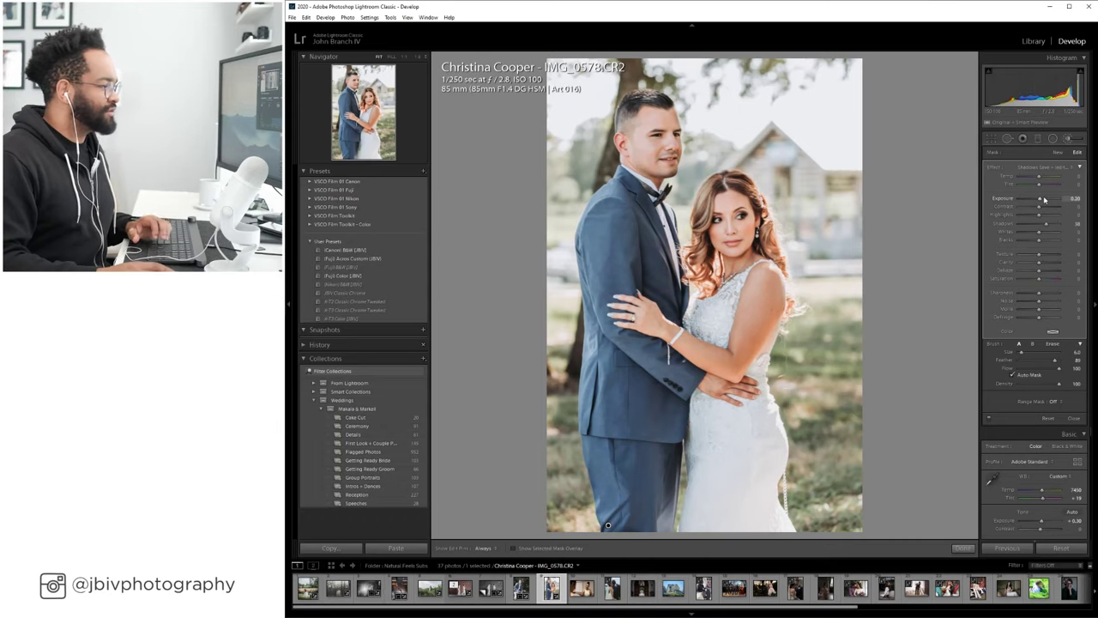
key("Down")
key("Down")
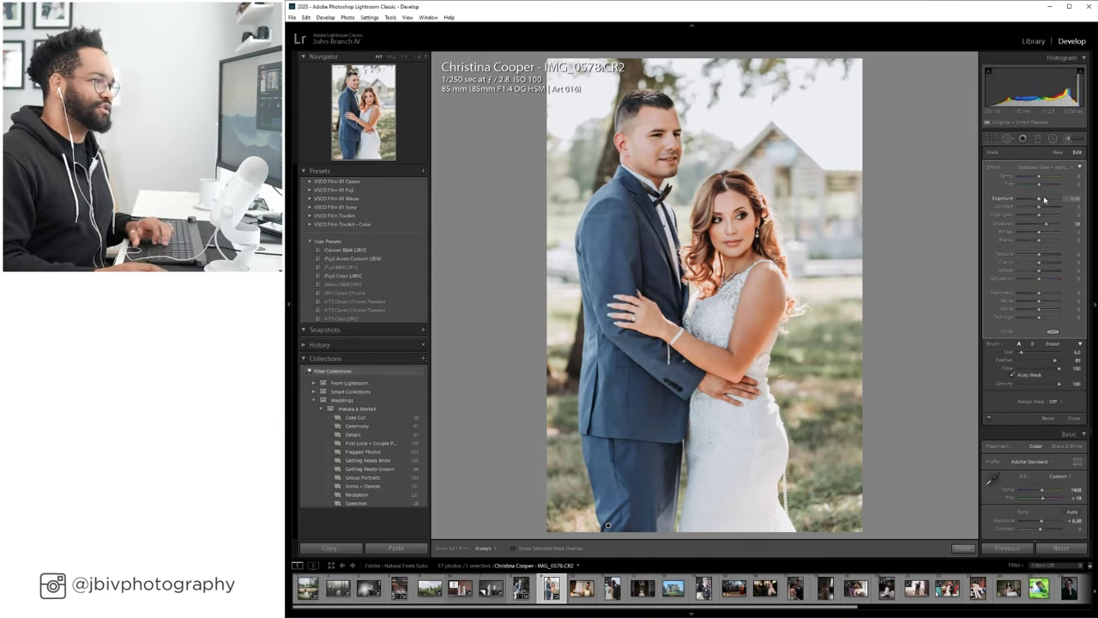
key("Up")
key("Up")
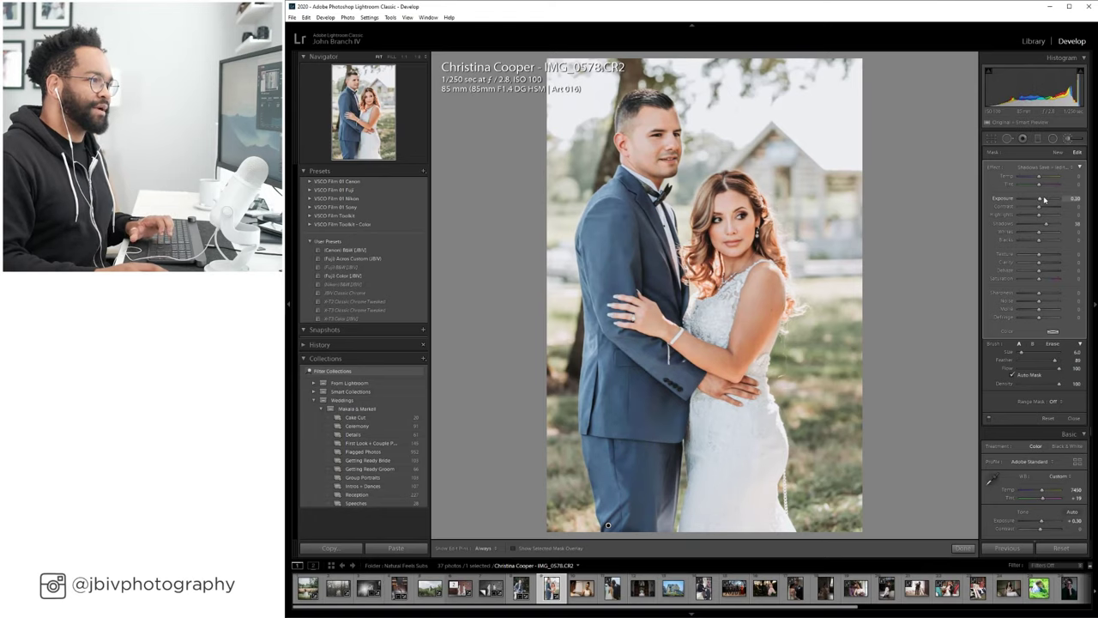
key("k")
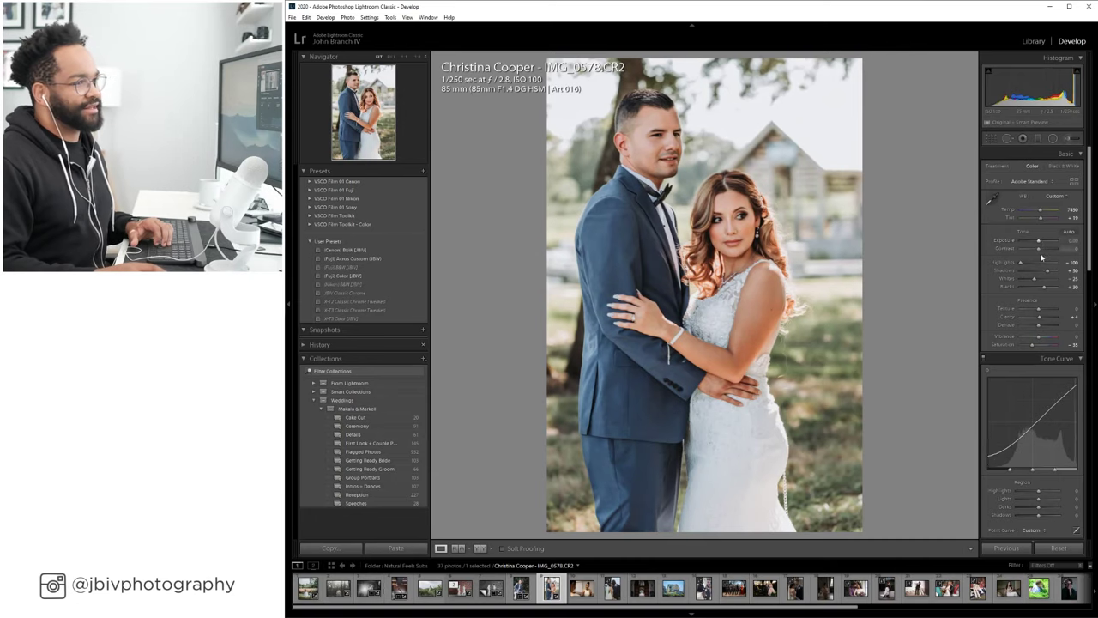
Settle global Exposure at +0.30 and Shadows at +45, then show the Before/After side by side.
key("Up")
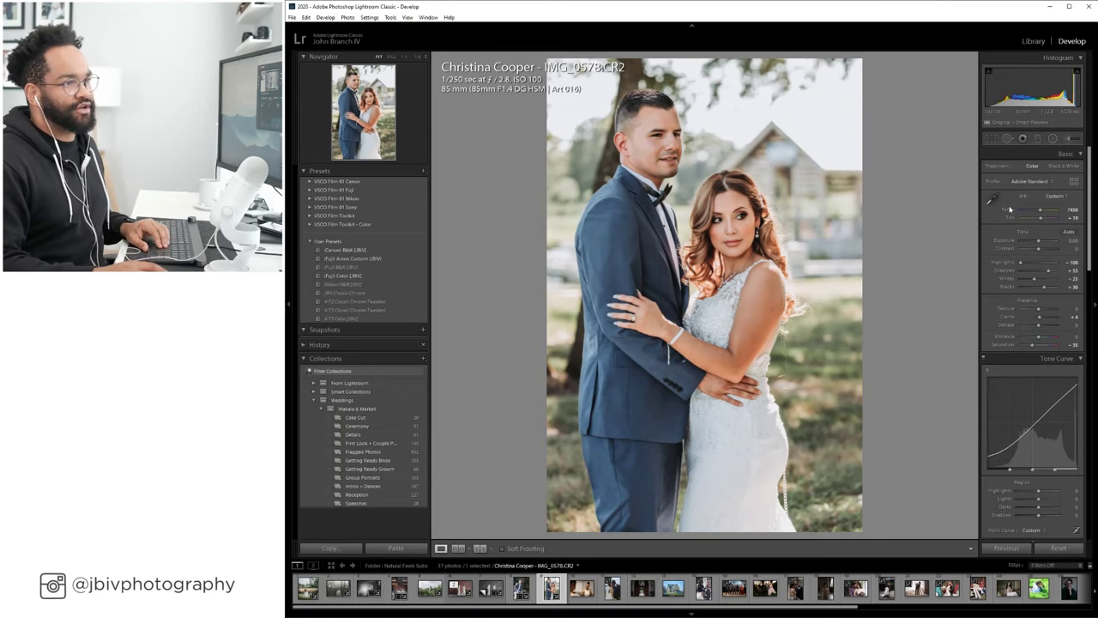
left_click_drag(1039, 240, 1043, 243)
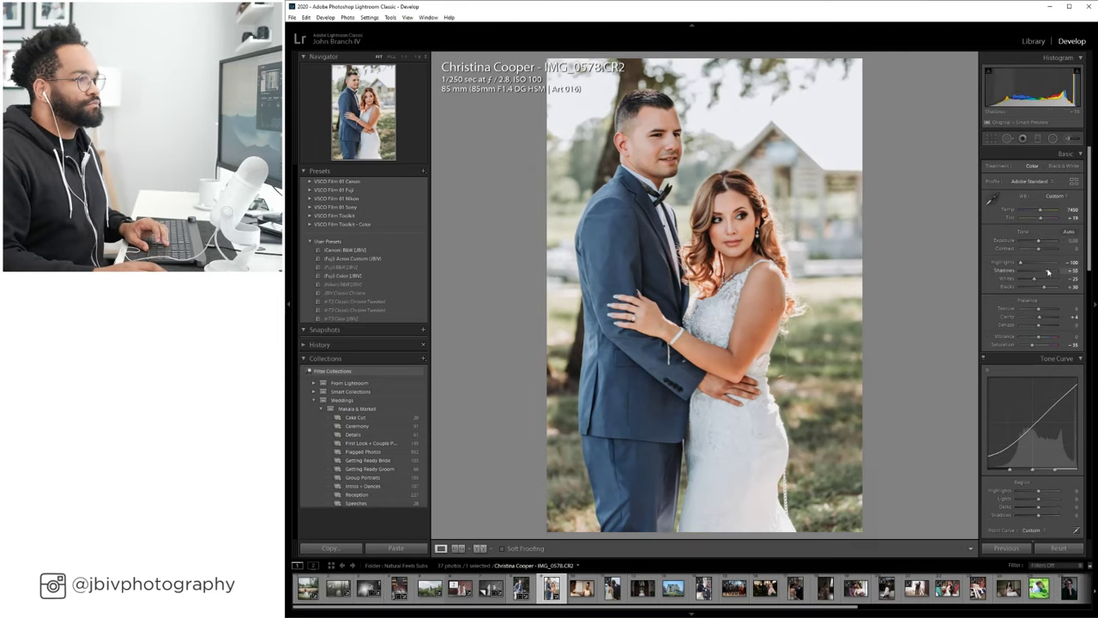
key("minus")
key("equal")
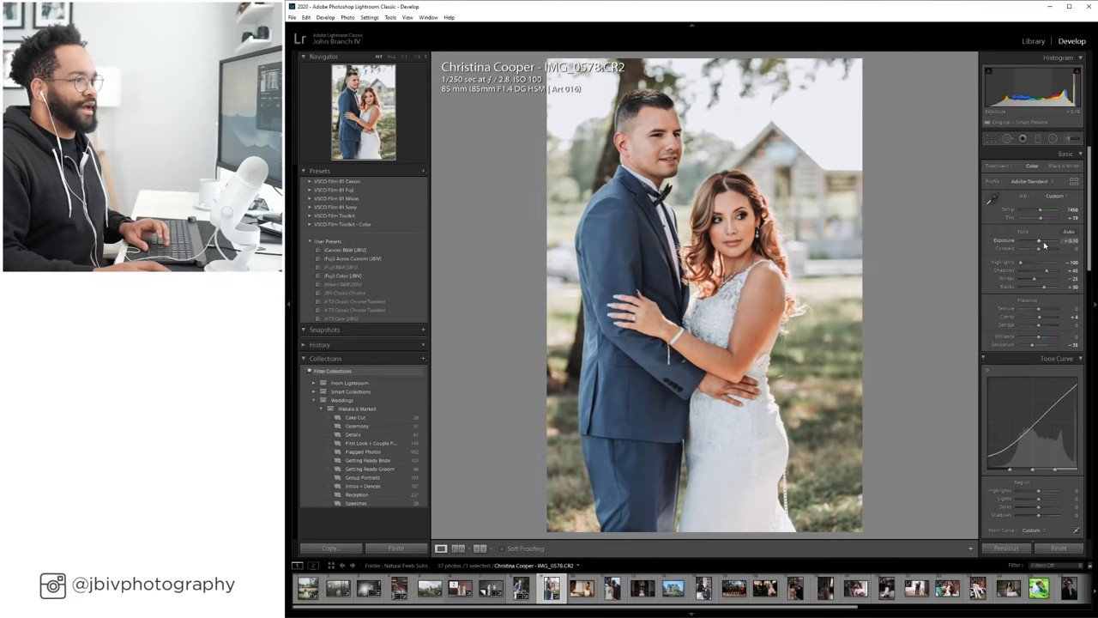
left_click(479, 547)
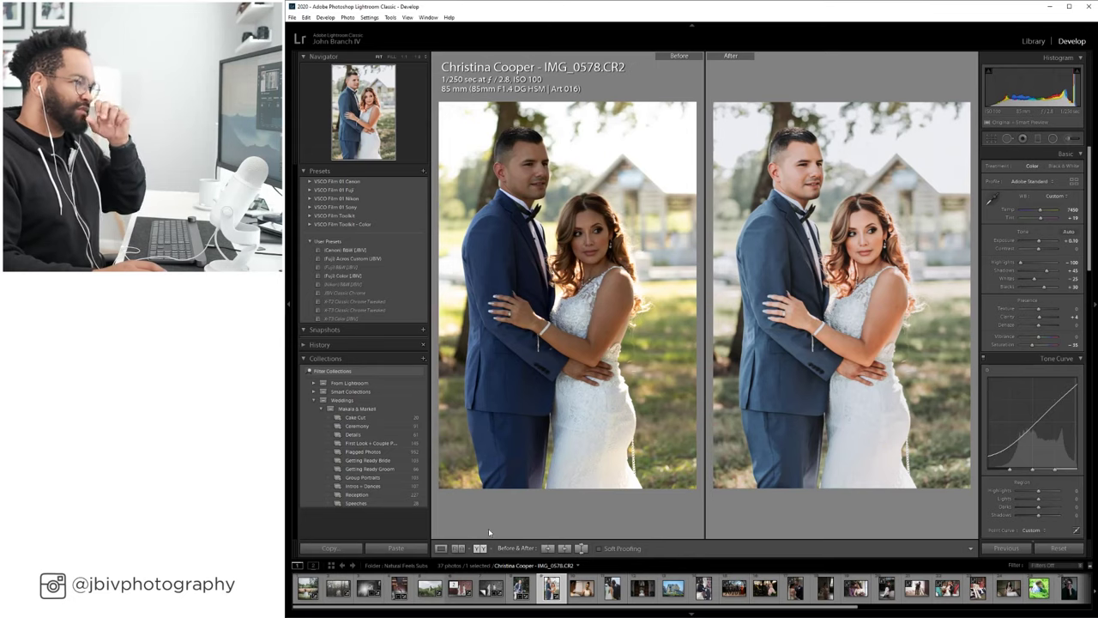
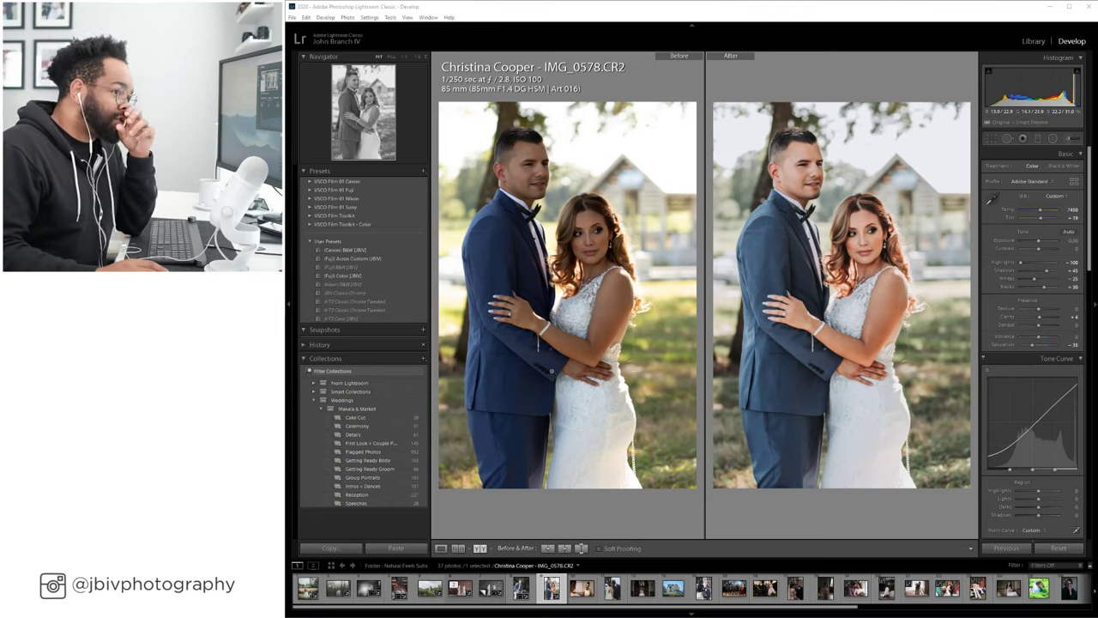
Show the IMG_0578 portrait's brush mask as an overlay, then close the Adjustment Brush.
left_click(1070, 139)
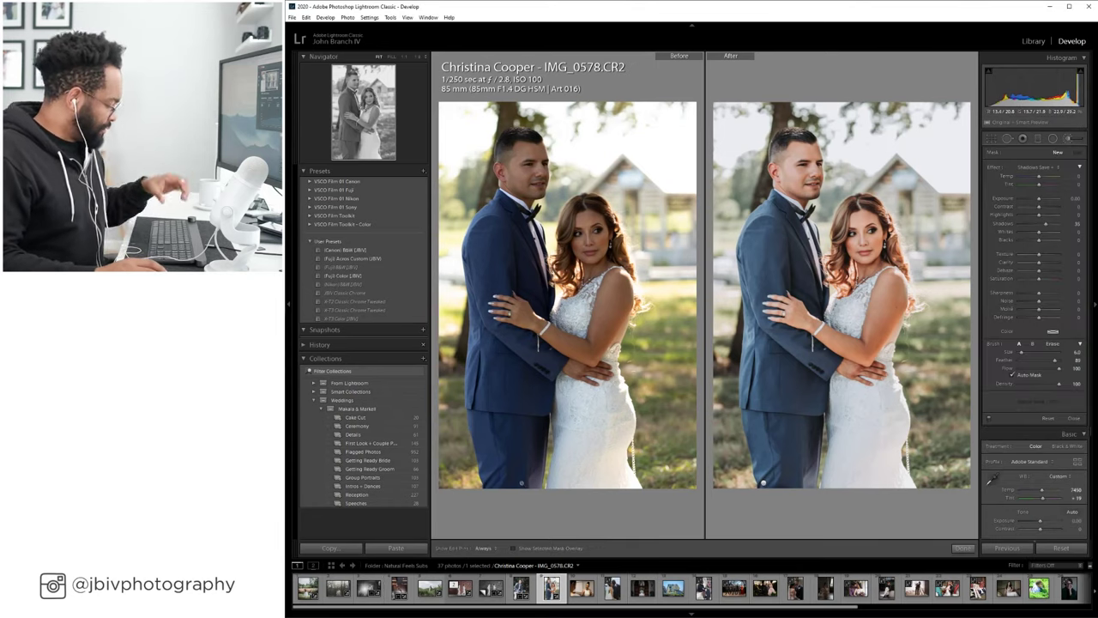
key("o")
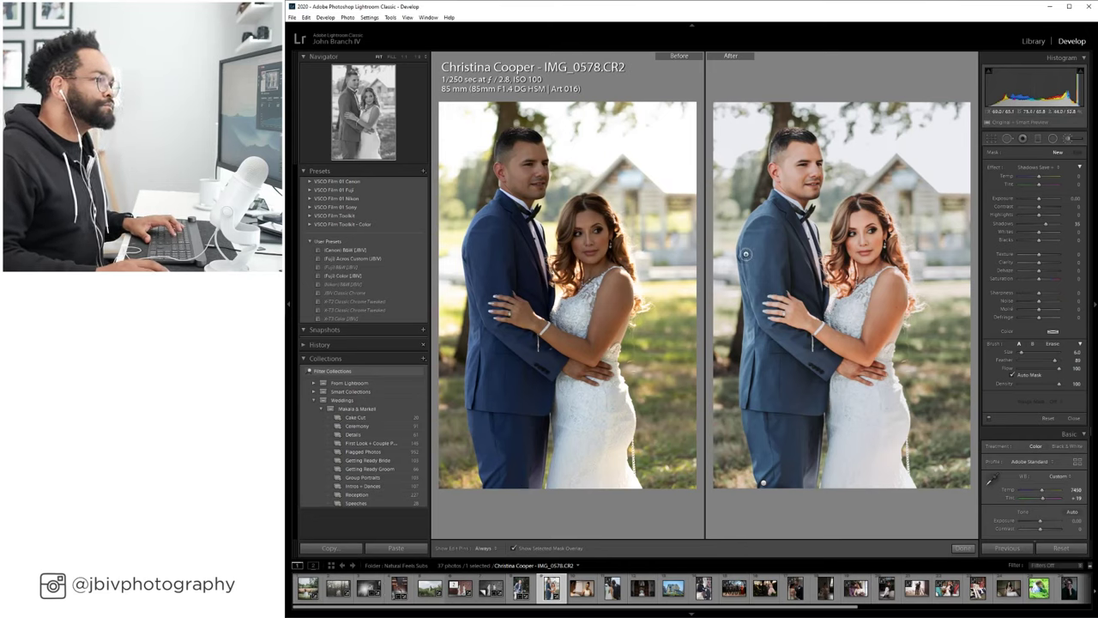
left_click(1069, 140)
Exit Before/After, inspect the groom's brush mask, then raise exposure to +0.20.
key("y")
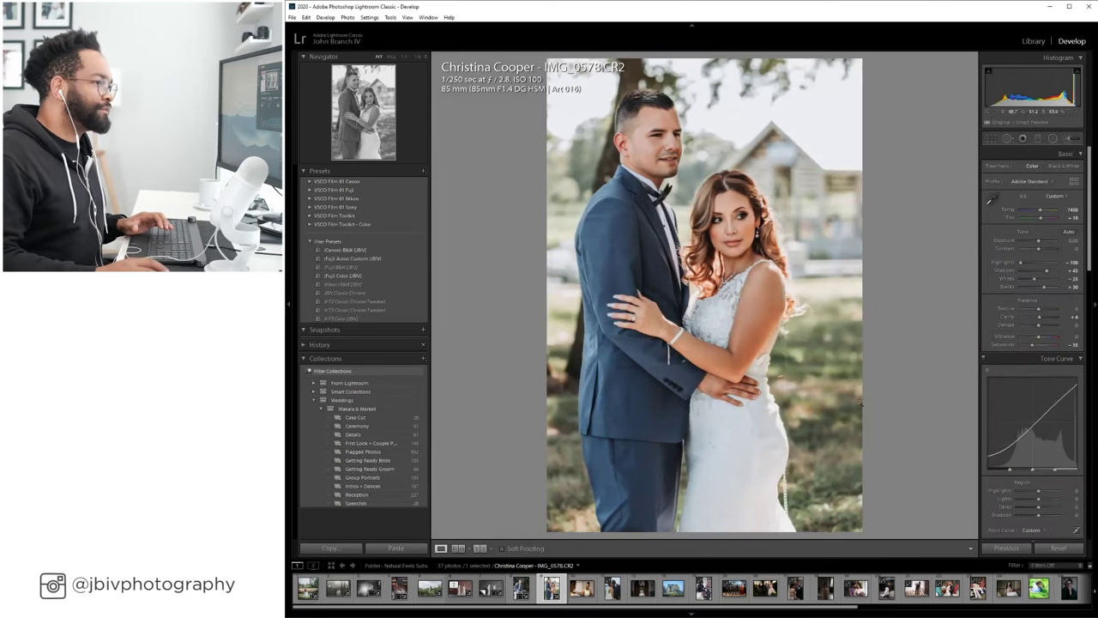
key("k")
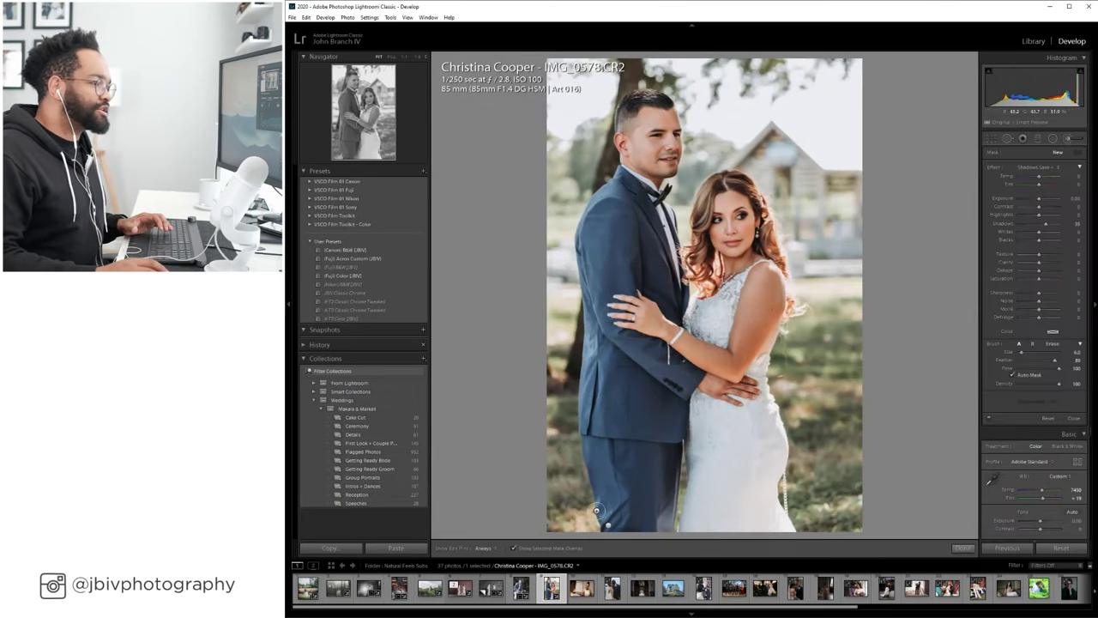
left_click(608, 525)
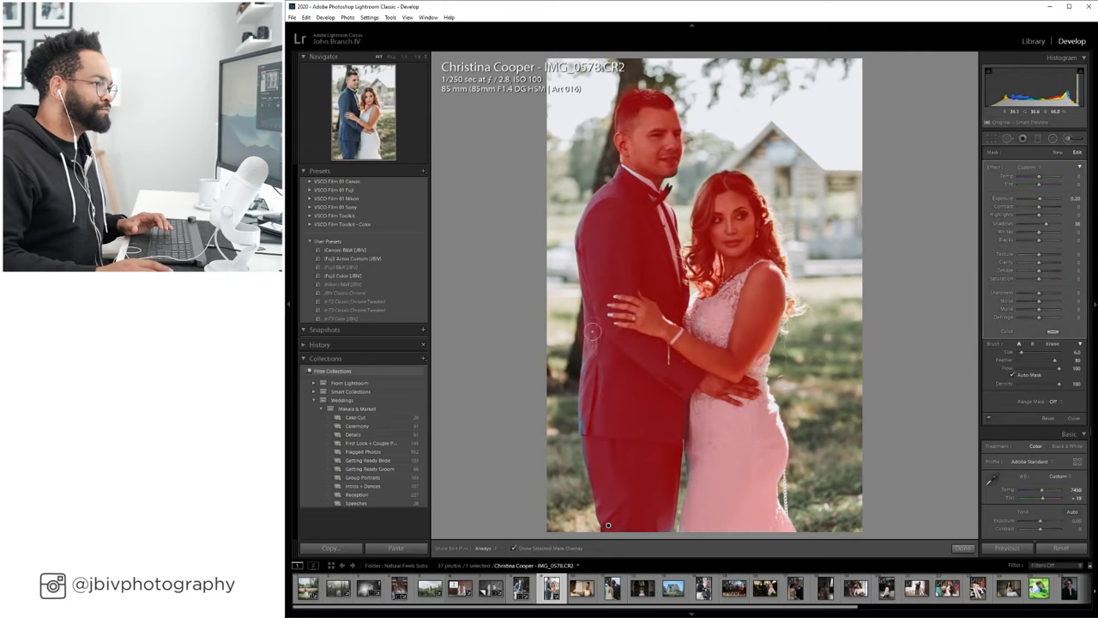
left_click(1058, 152)
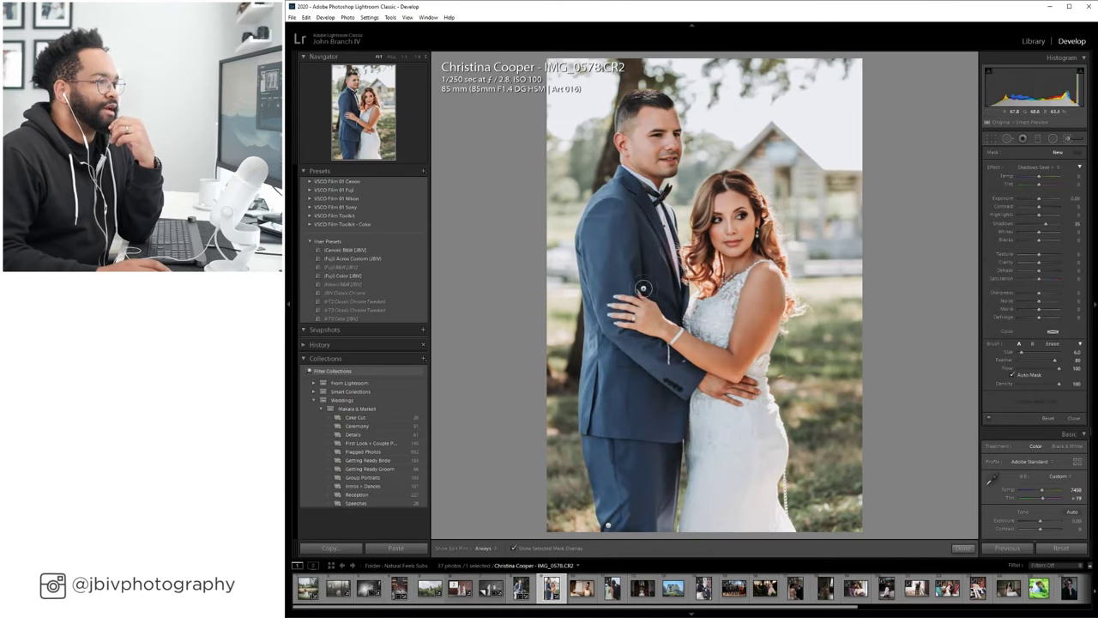
left_click(1068, 138)
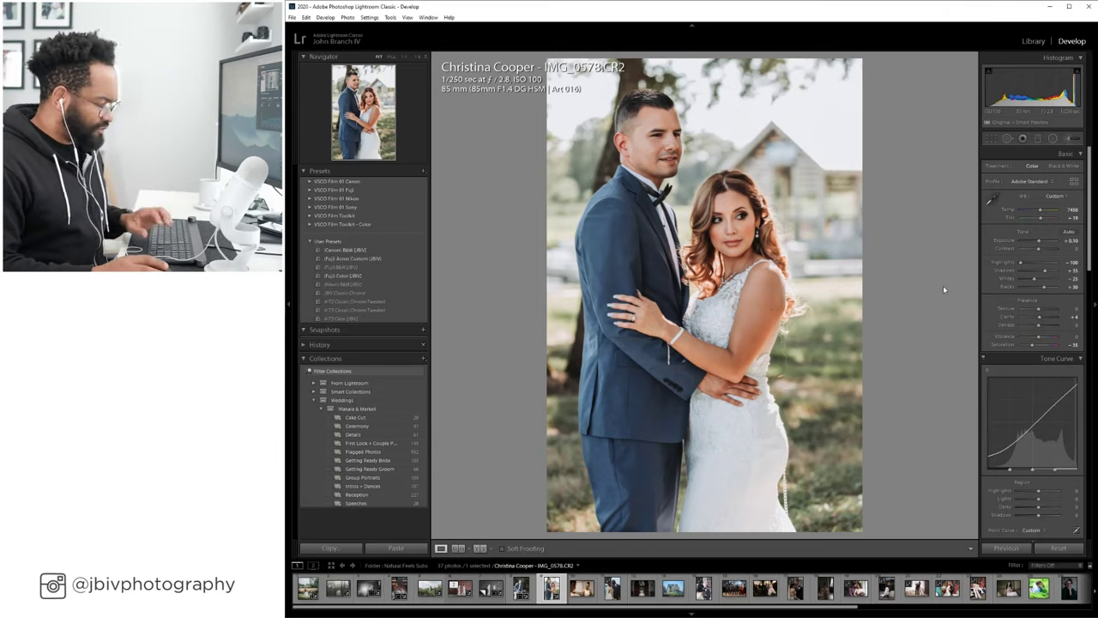
left_click_drag(1038, 243, 1040, 243)
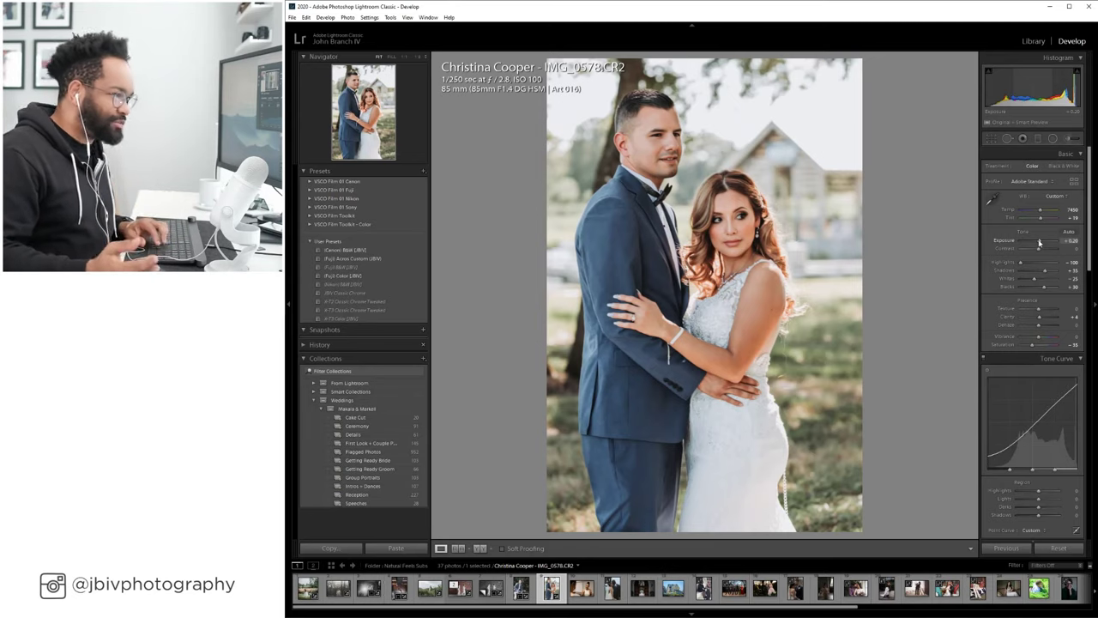
Pick the smiling woman photo IMG_4861 in the Library grid and open it in Develop.
left_click(1034, 41)
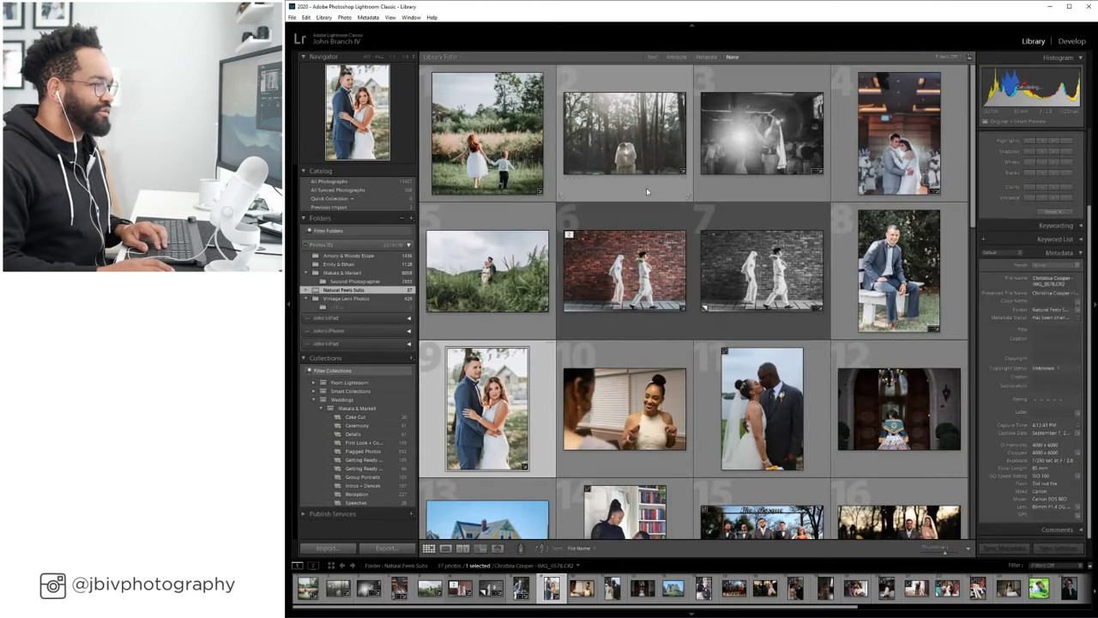
scroll(635, 258, "down", 2)
left_click(623, 312)
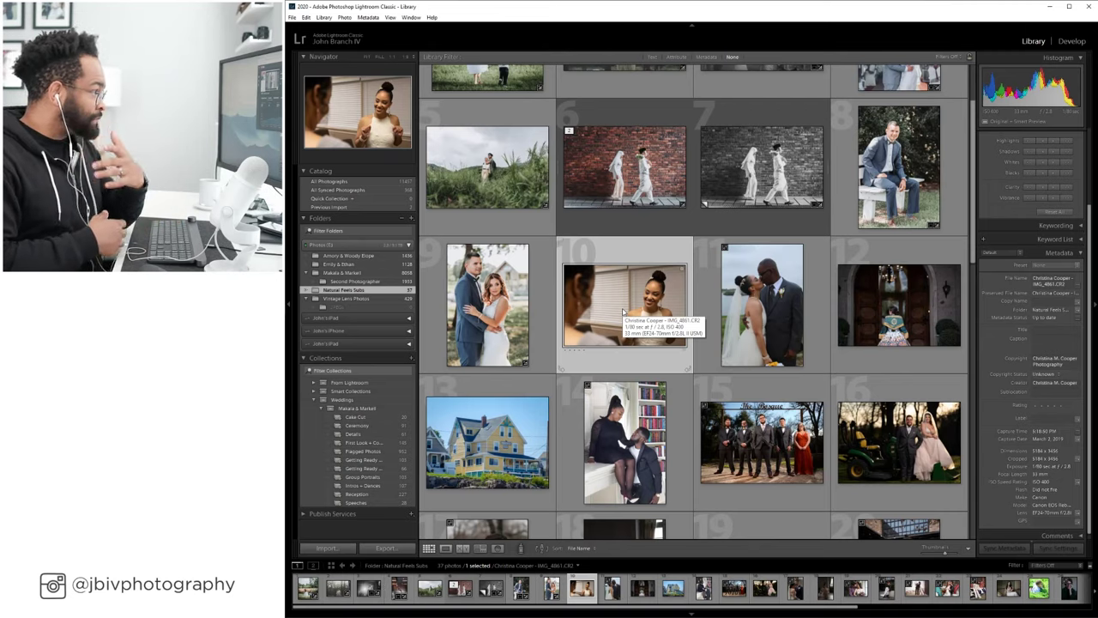
left_click(735, 314)
key("Left")
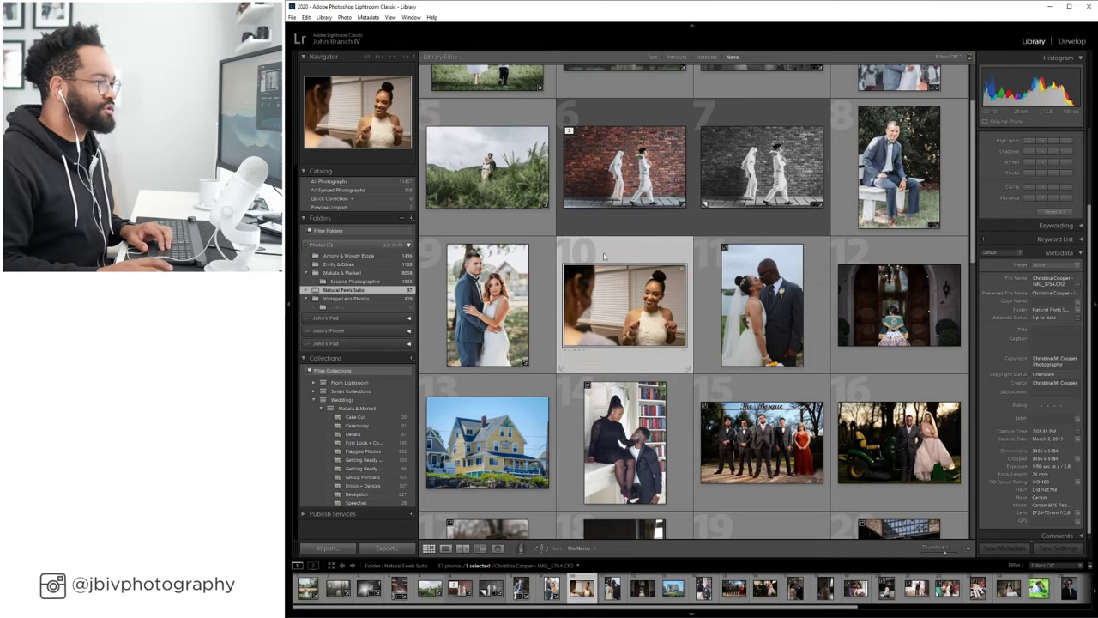
left_click(1083, 42)
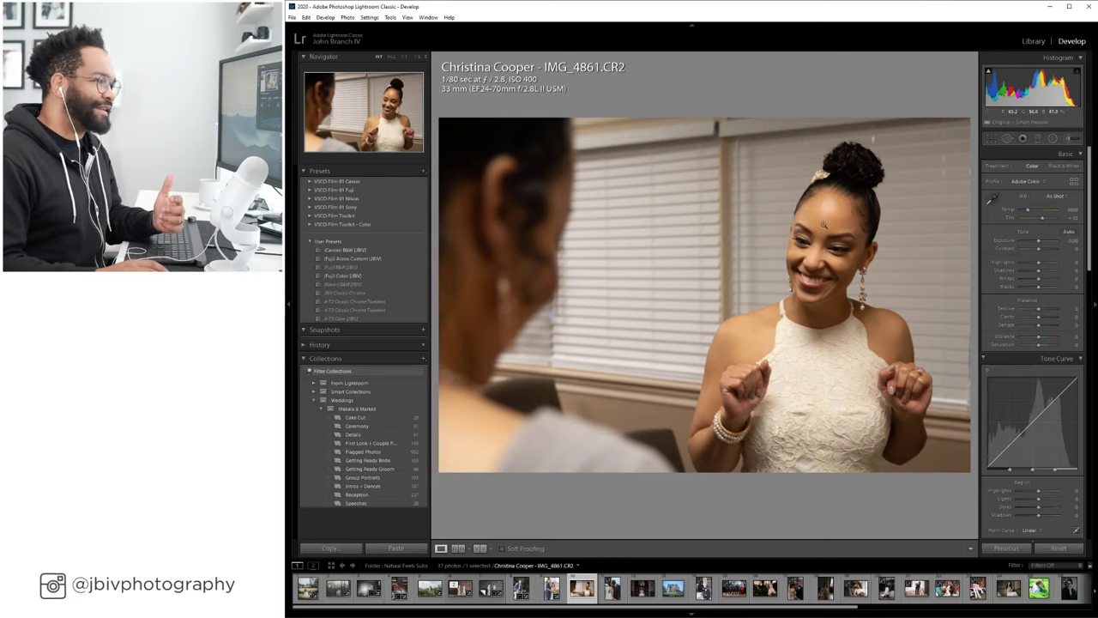
Set white balance to Auto and heal the forehead blemish and cheek mole.
left_click(1041, 195)
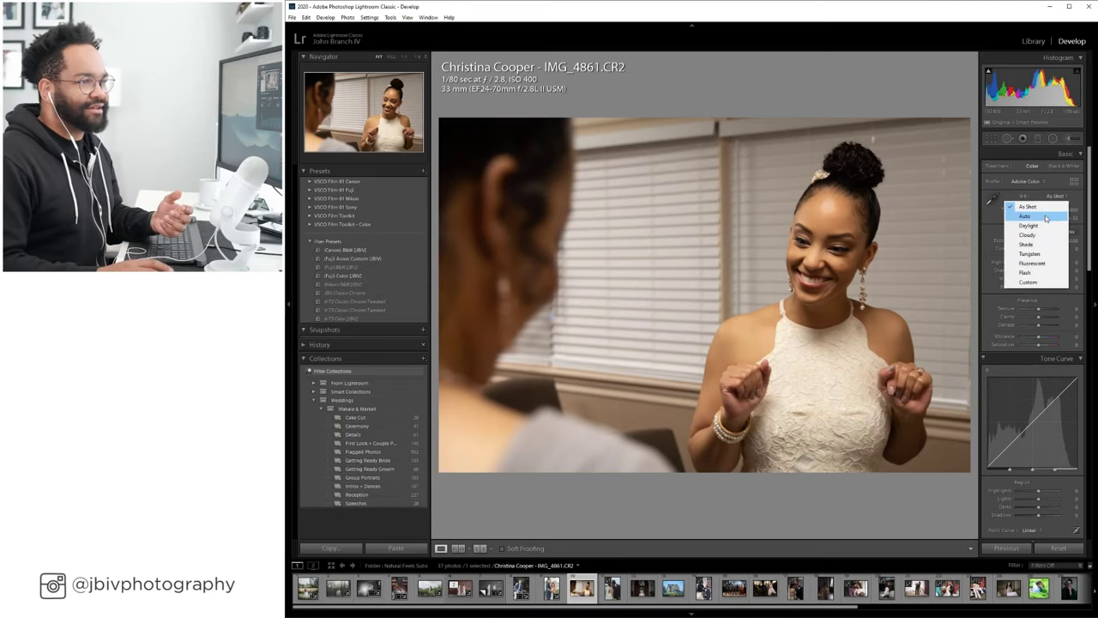
left_click(1045, 218)
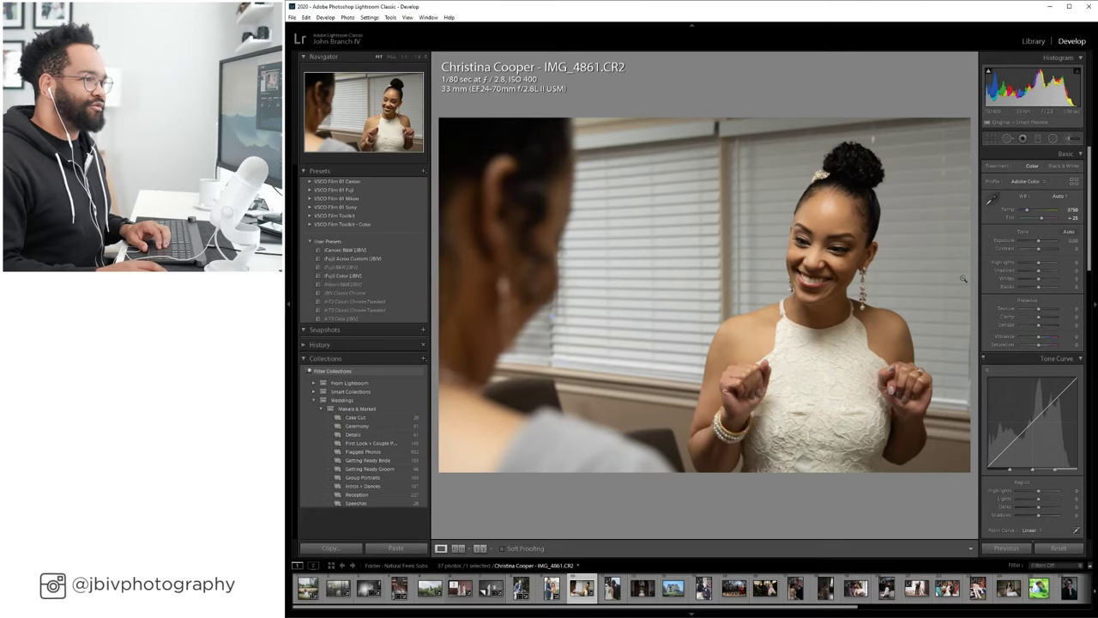
left_click_drag(792, 239, 624, 210)
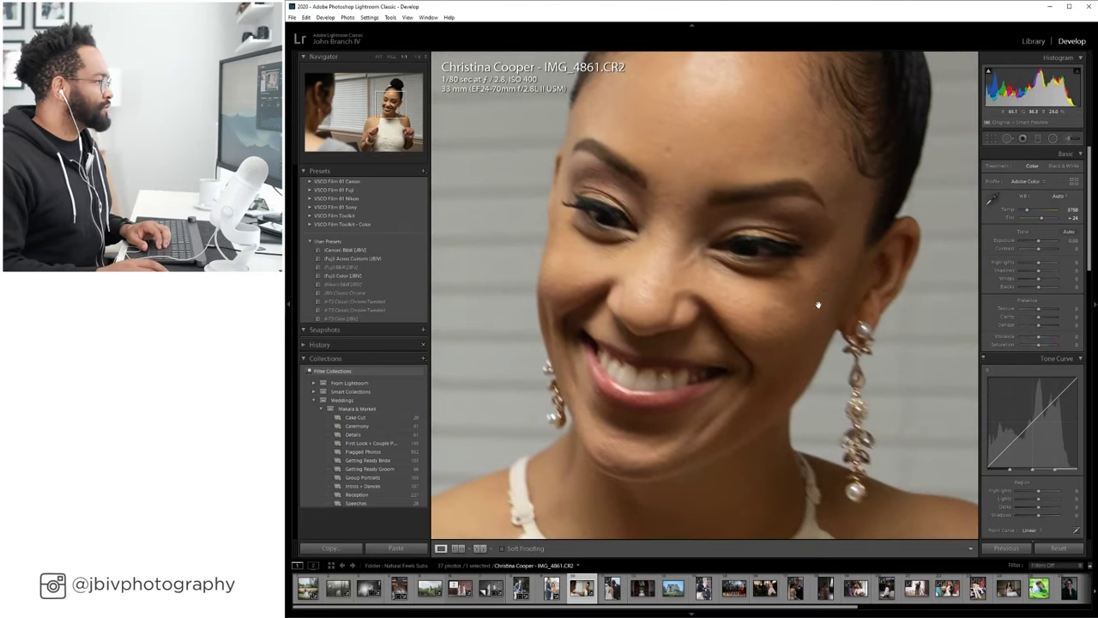
left_click(1009, 138)
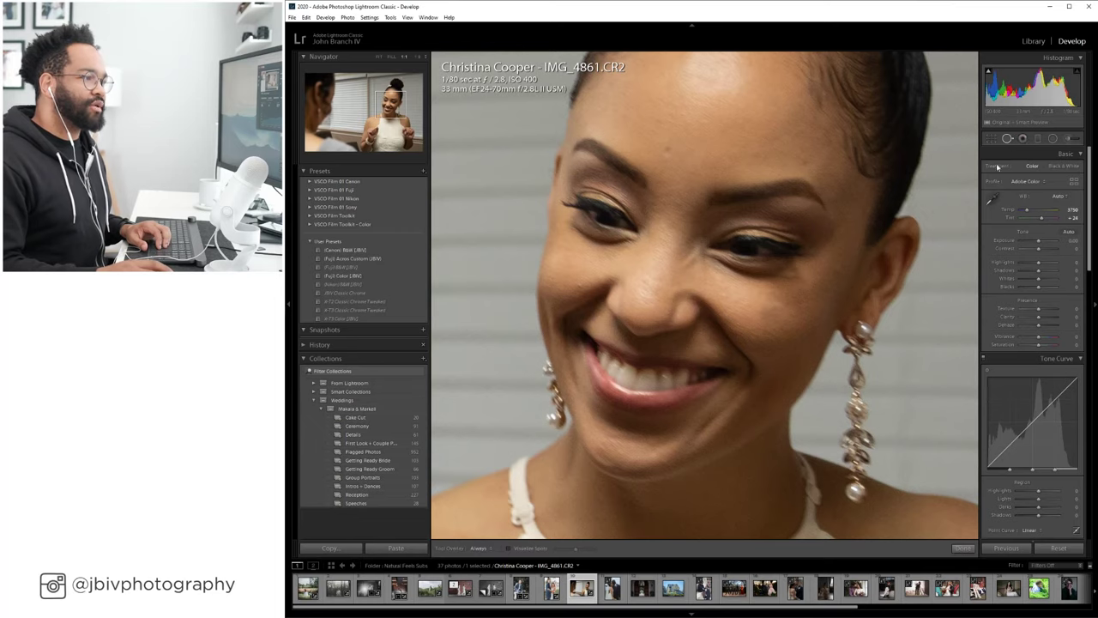
left_click(666, 149)
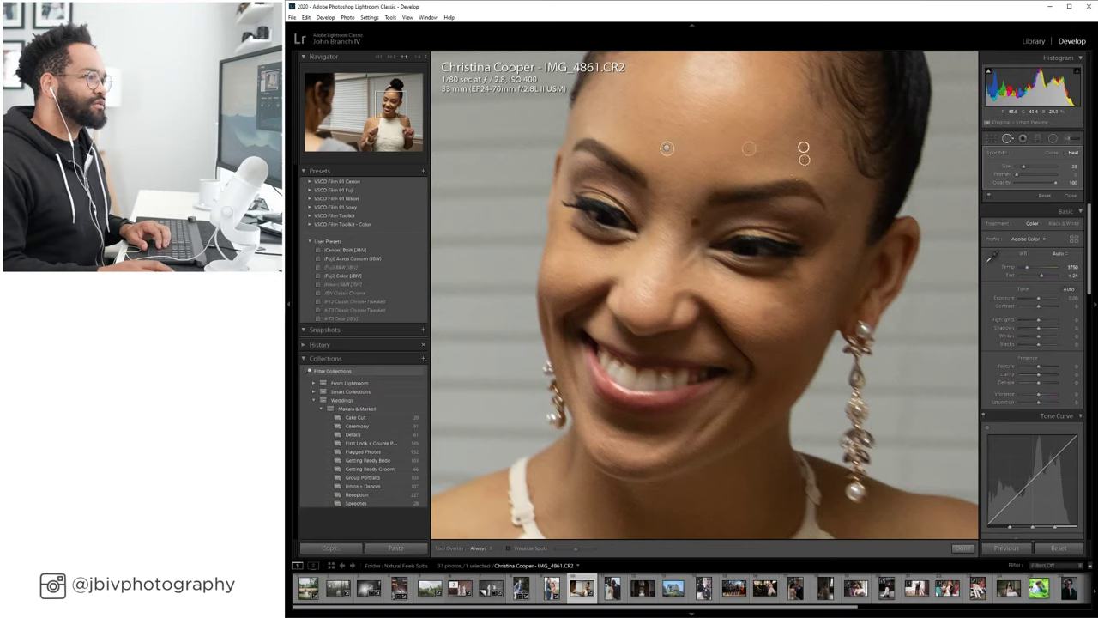
left_click(580, 284)
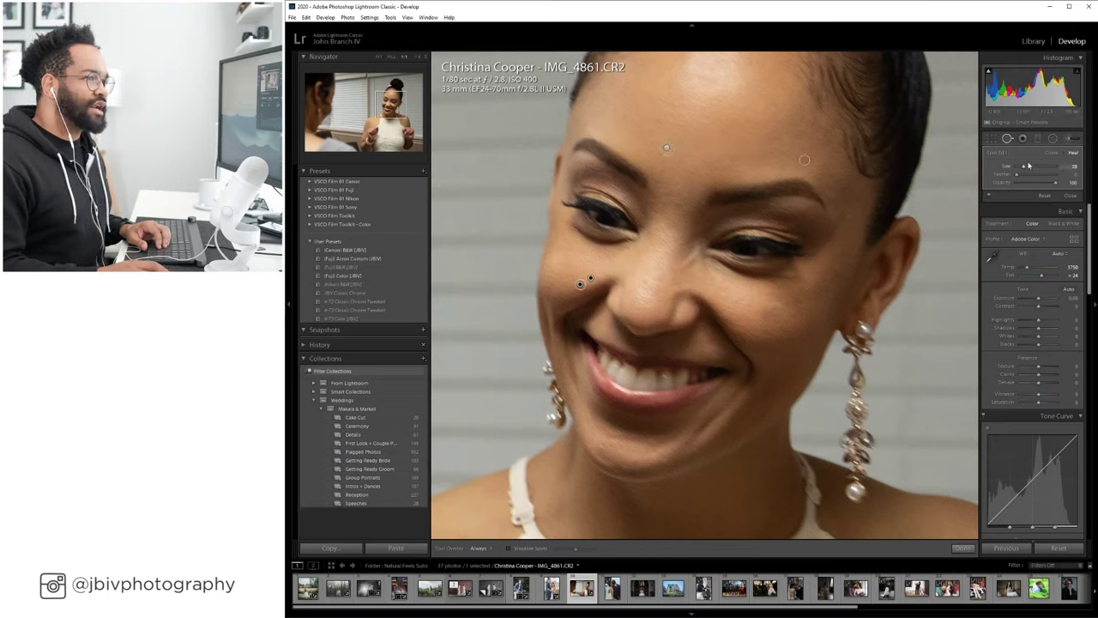
left_click(1008, 138)
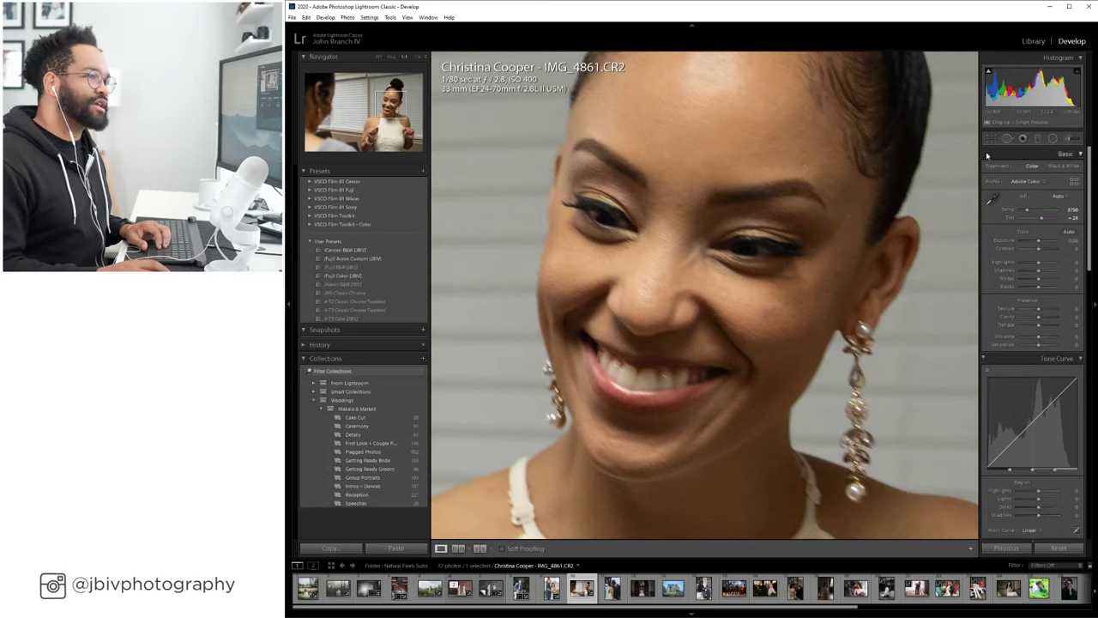
left_click(1007, 138)
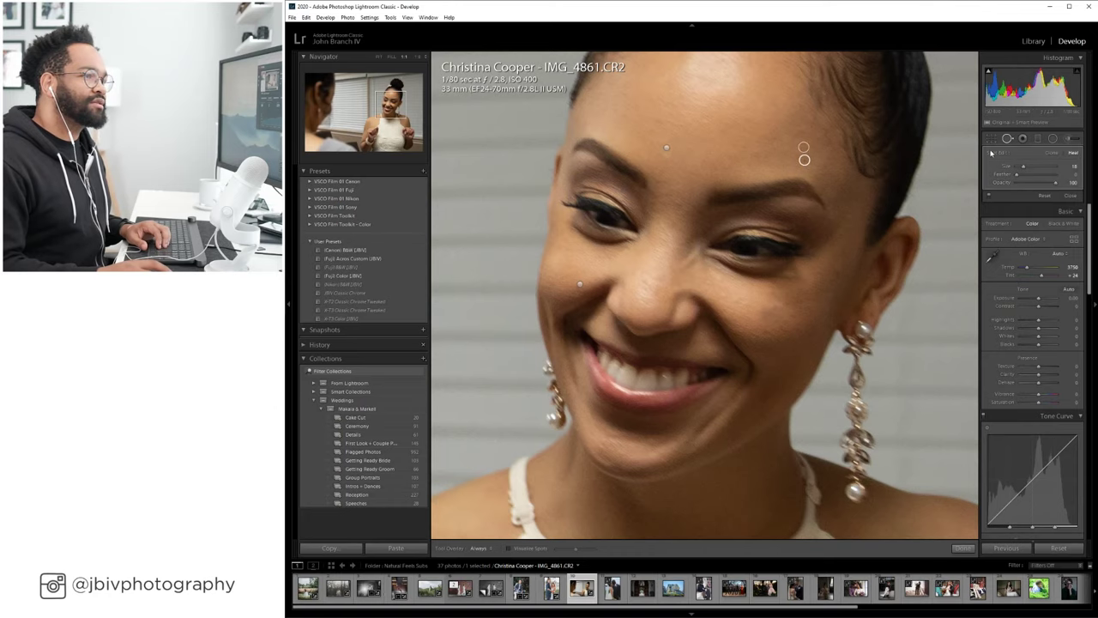
Zoom in again, heal the mole above her brow, and zoom back out.
key("q")
left_click(804, 159)
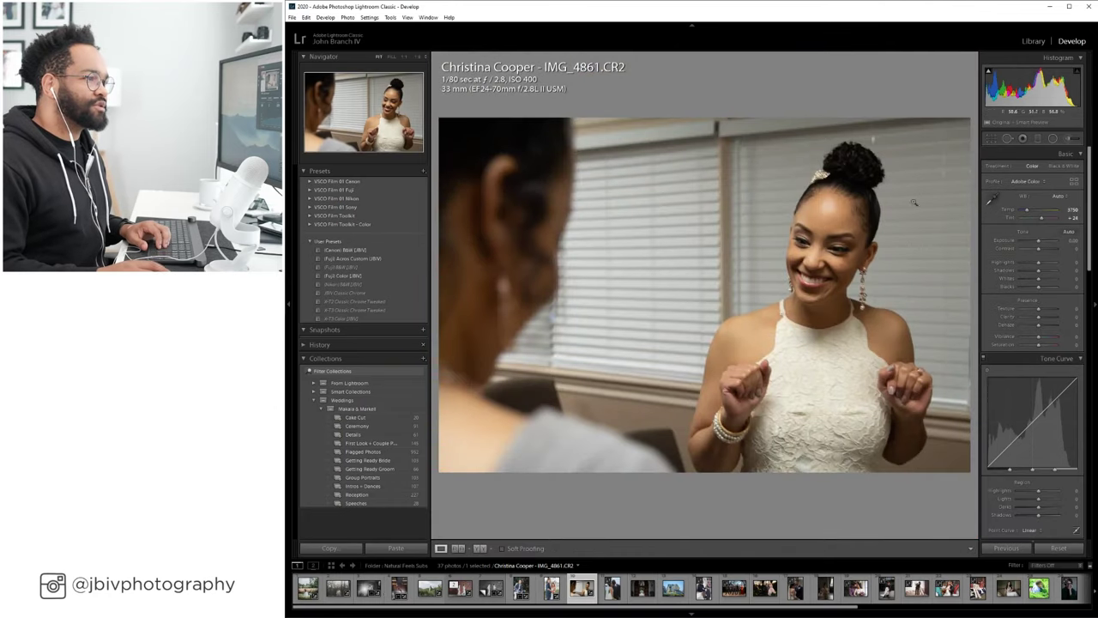
key("q")
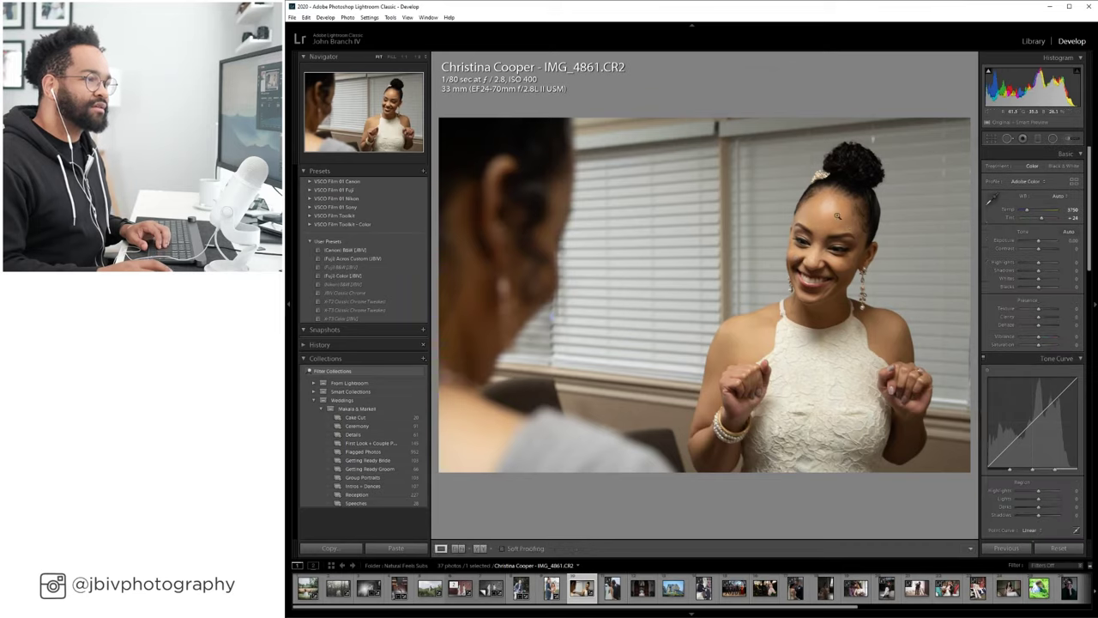
key("z")
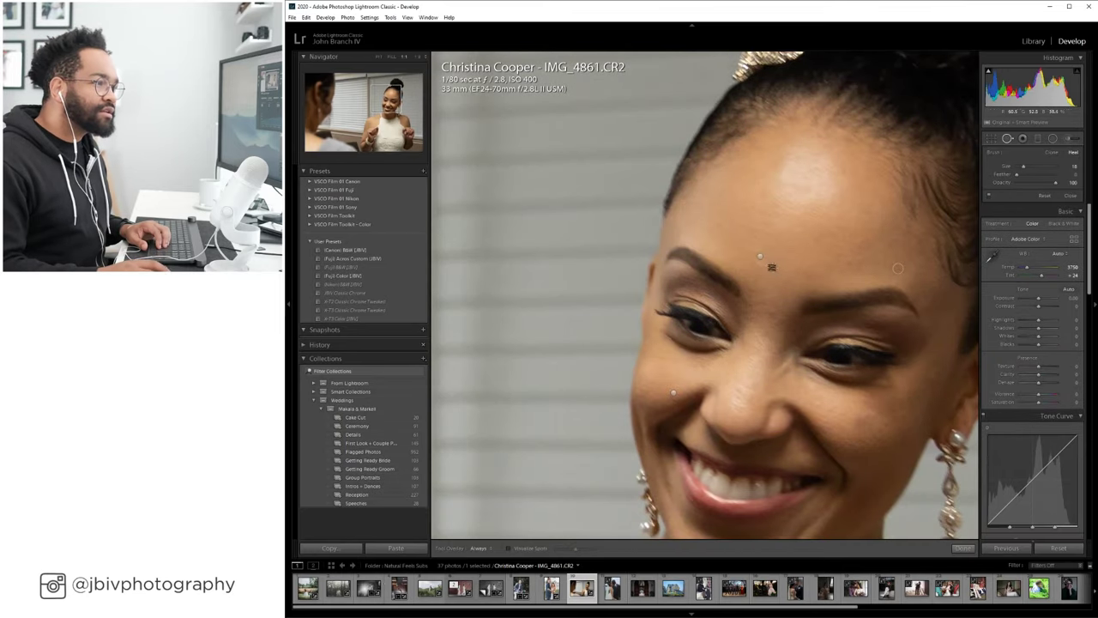
left_click(761, 265)
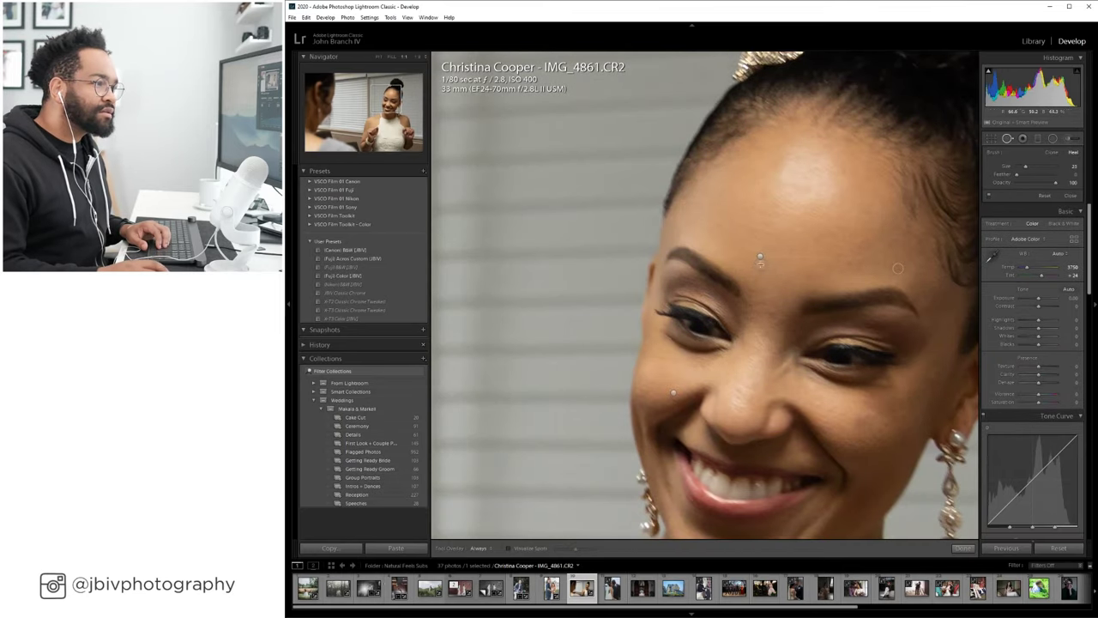
left_click(1022, 138)
left_click(878, 222)
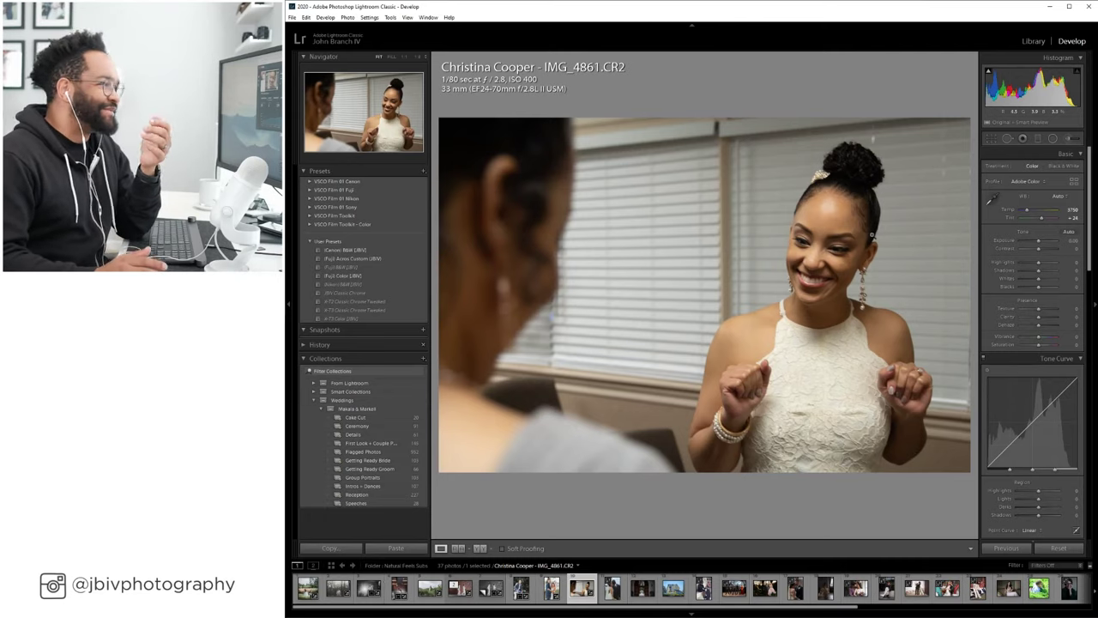
Try (Fuji) Acros Custom black-and-white with tone tweaks, then switch to the (Fuji) Color preset.
left_click(389, 260)
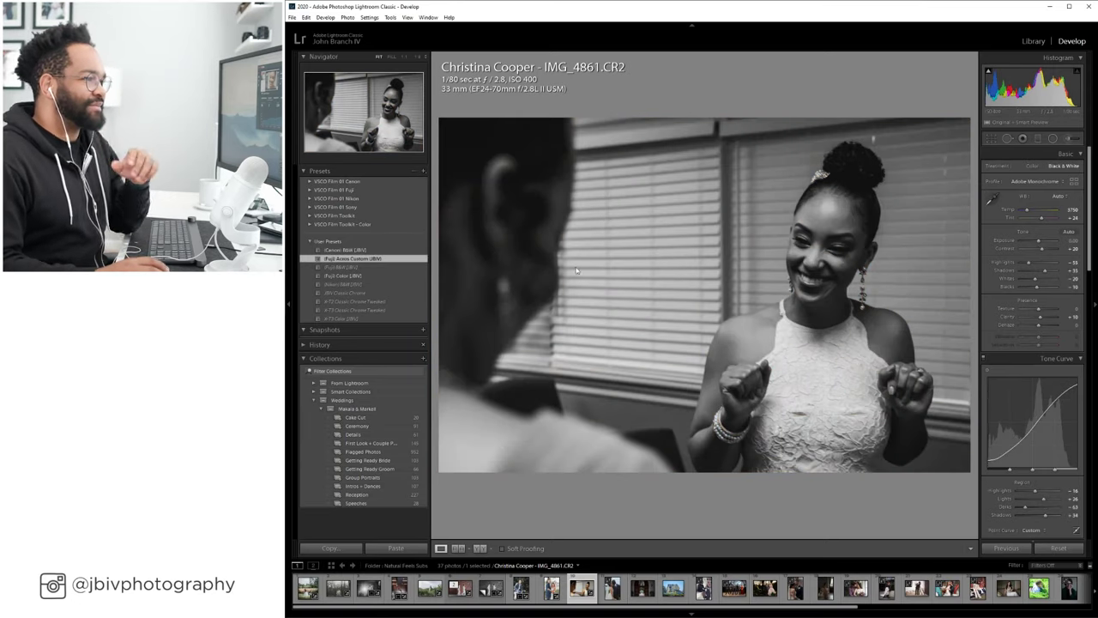
left_click_drag(1026, 262, 1046, 270)
key("Up")
key("Up")
key("Up")
key("Up")
key("Up")
key("Up")
key("Up")
key("Up")
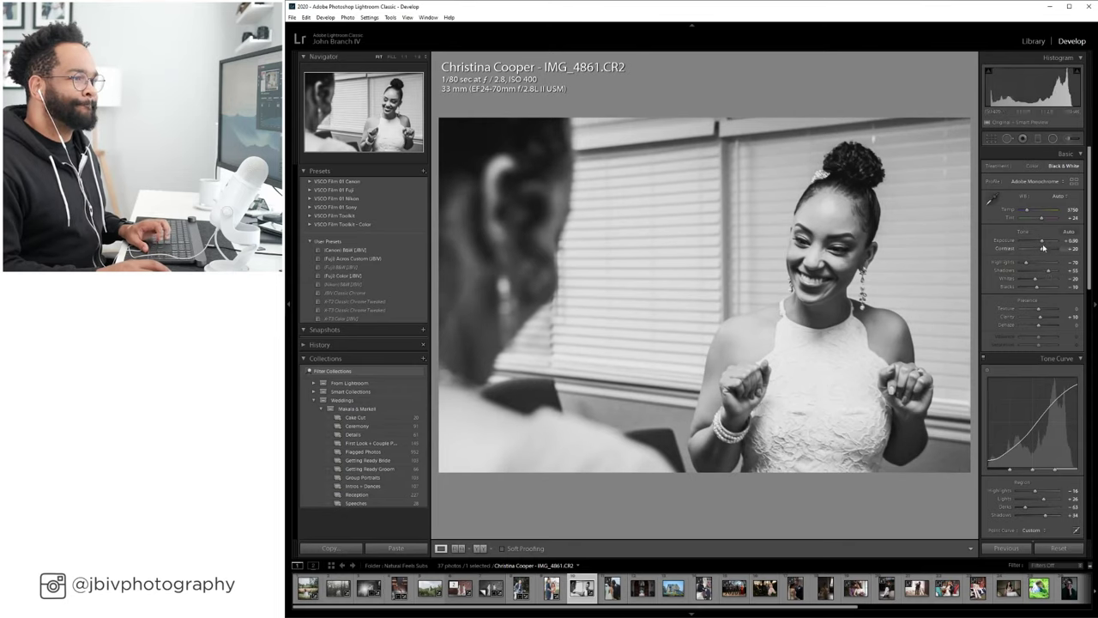
left_click_drag(1044, 250, 1042, 253)
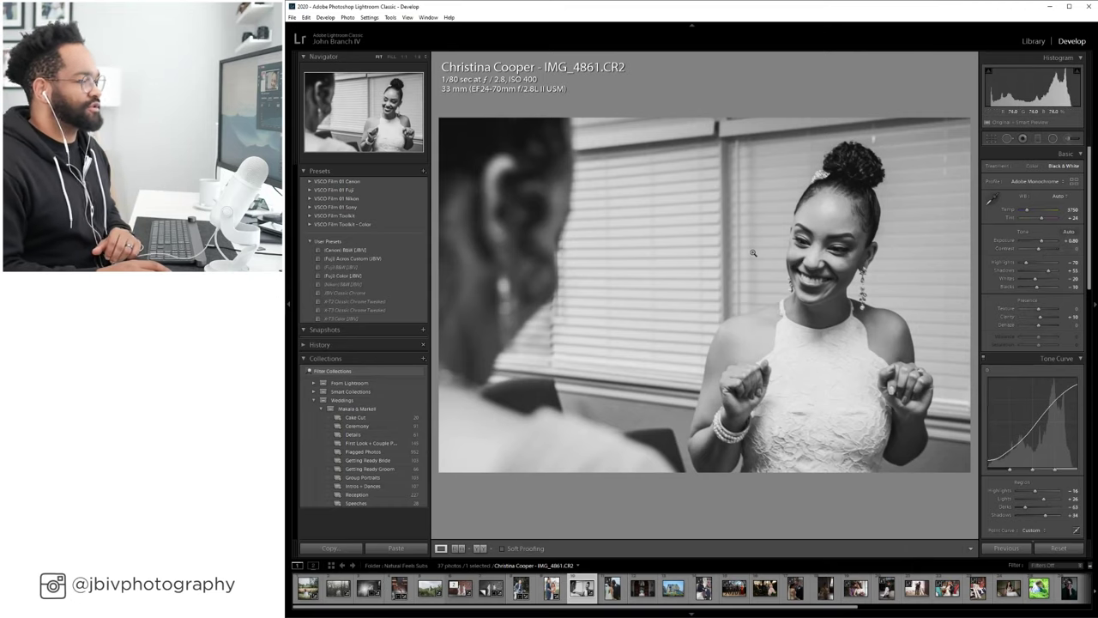
left_click(376, 275)
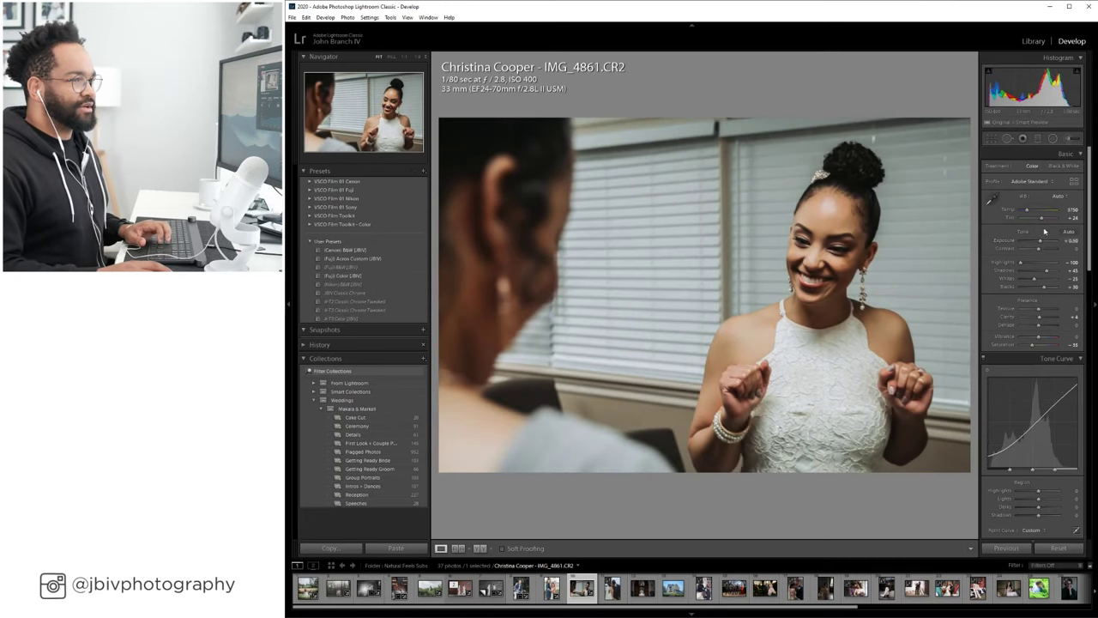
Nudge tint, set exposure to +0.70 and shadows to +60, undoing the extra exposure bump.
left_click_drag(1042, 218, 1048, 219)
left_click_drag(1046, 271, 1041, 242)
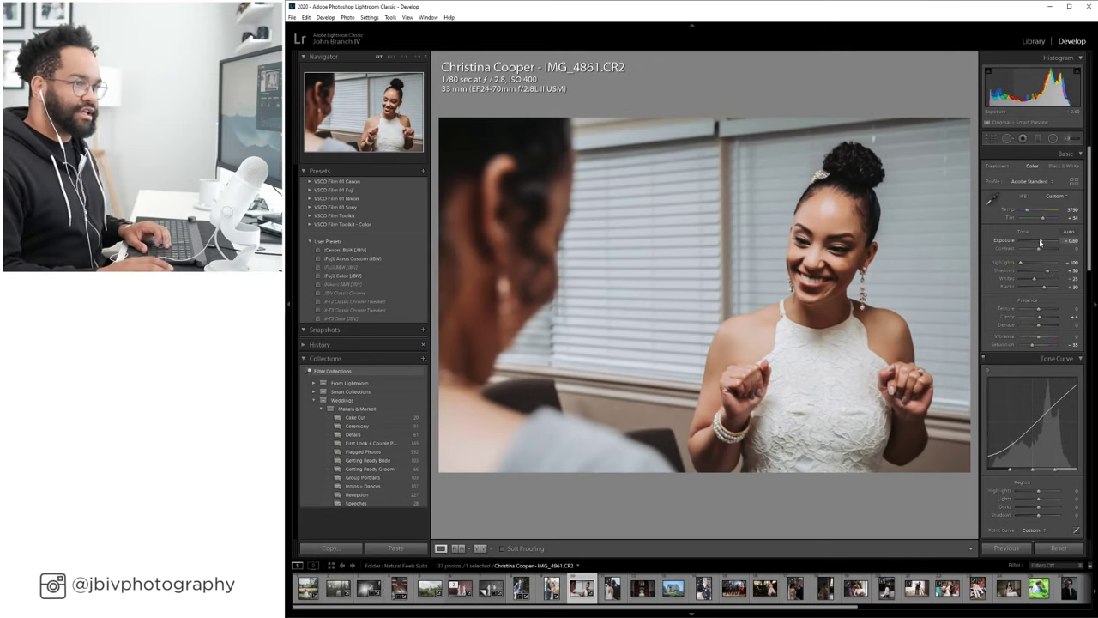
left_click_drag(1040, 241, 1041, 241)
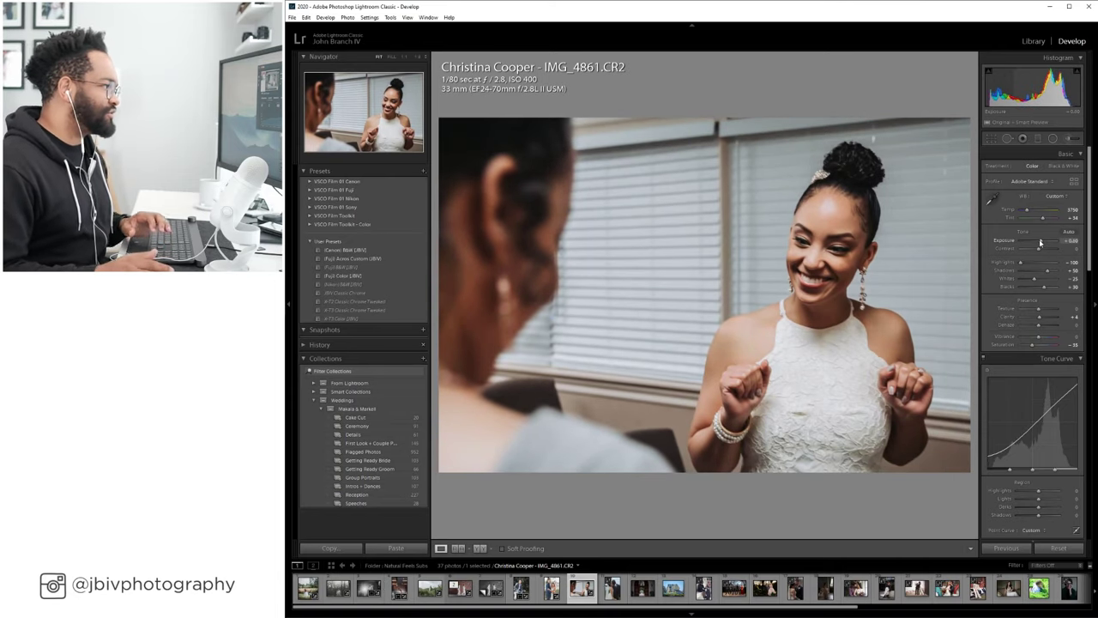
scroll(1043, 242, "down", 5)
scroll(1049, 244, "down", 5)
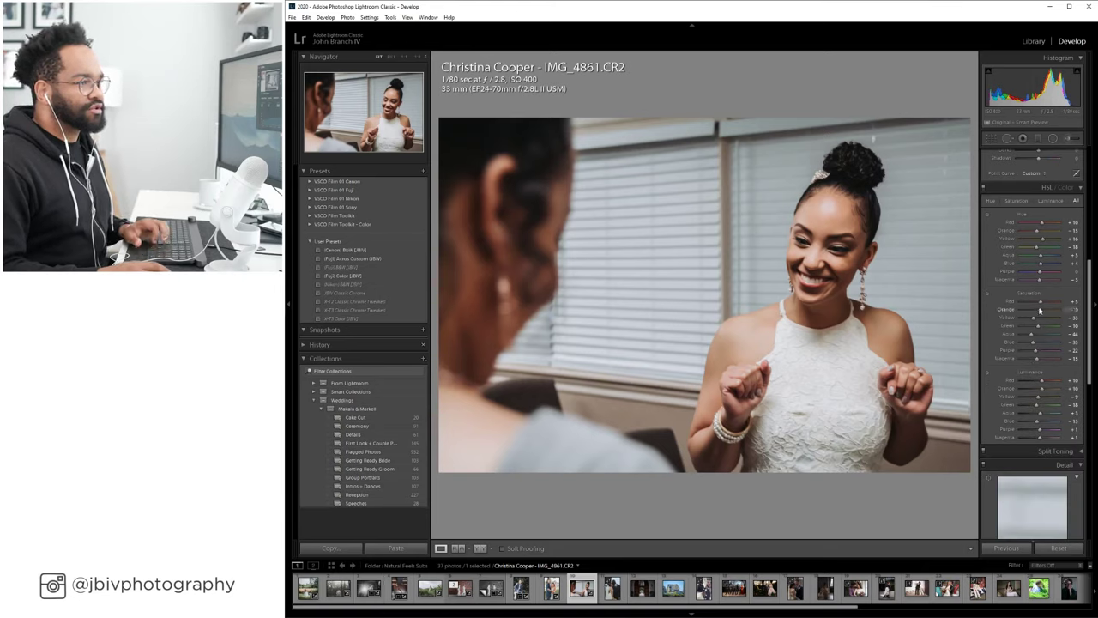
scroll(1037, 307, "up", 10)
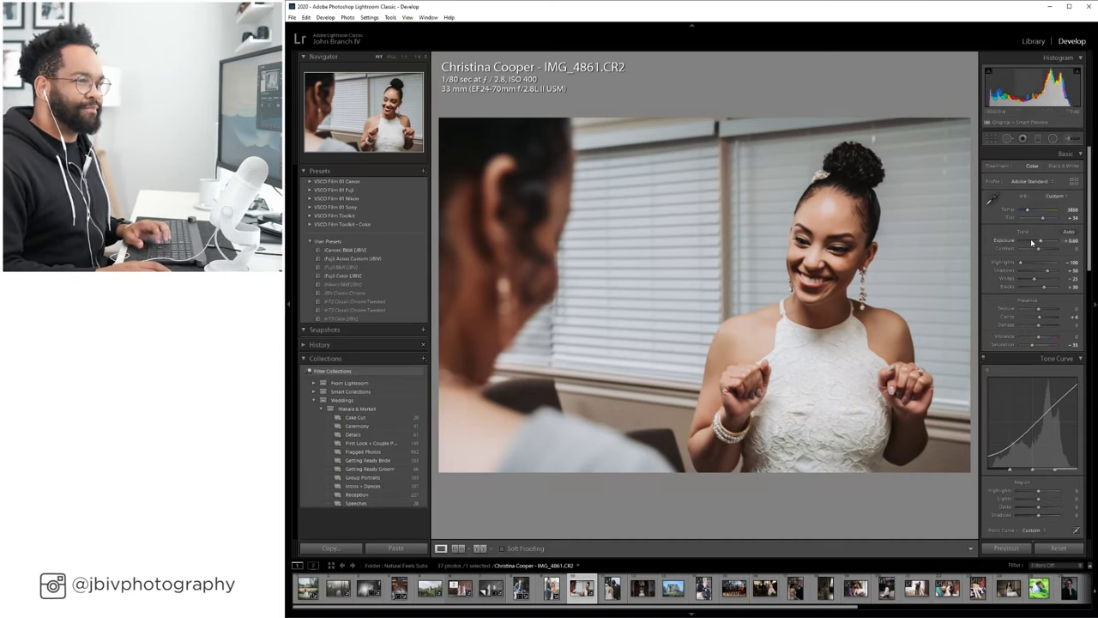
left_click_drag(1034, 242, 1035, 242)
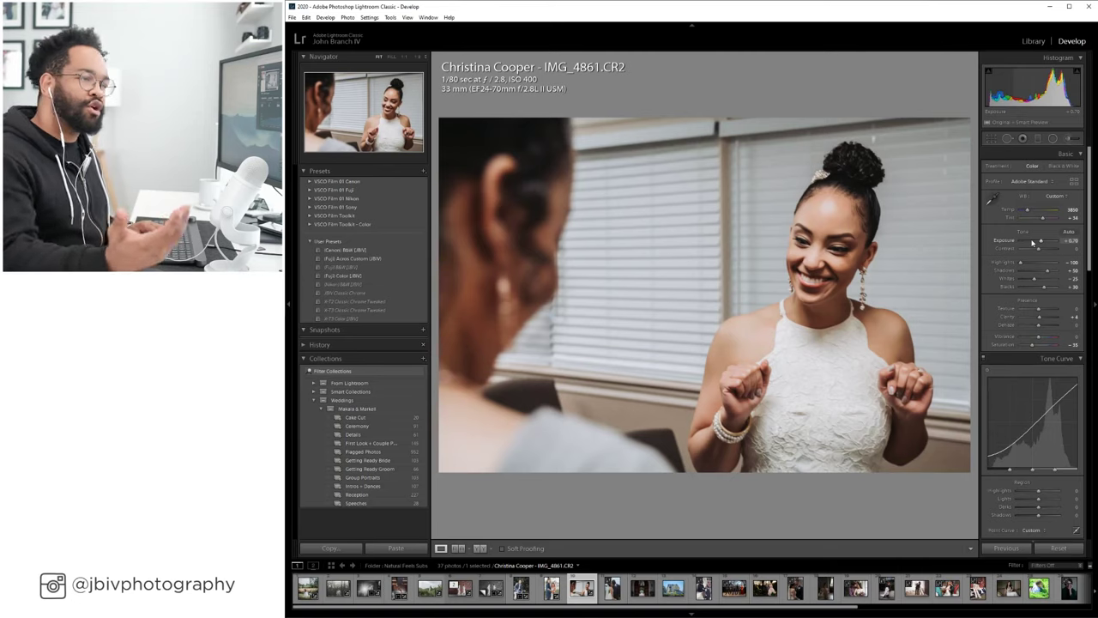
scroll(1055, 265, "down", 10)
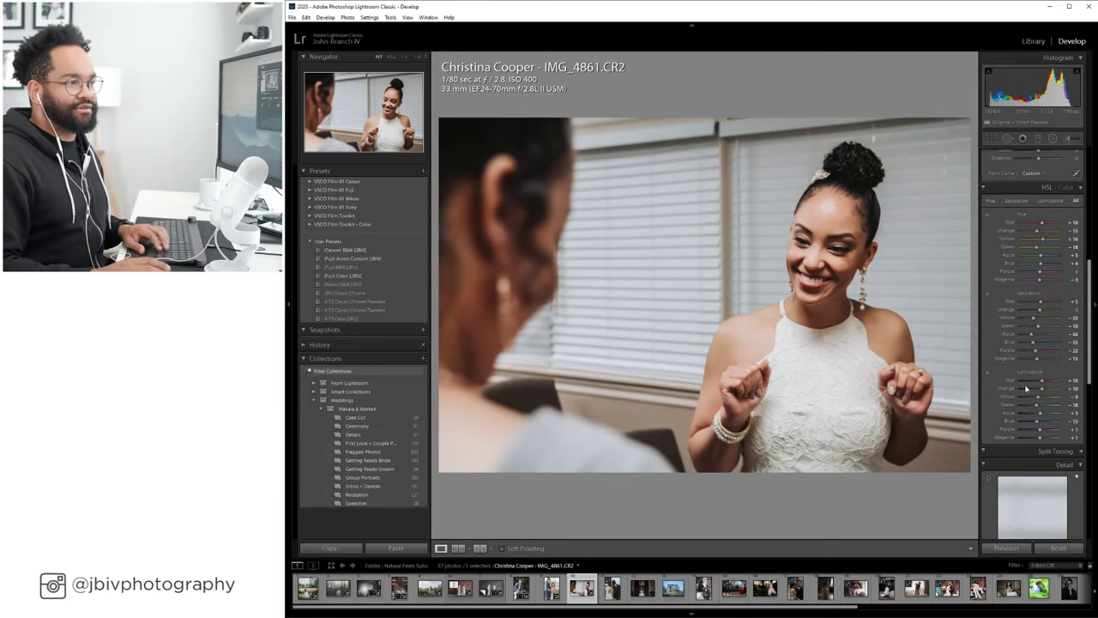
scroll(1027, 389, "up", 5)
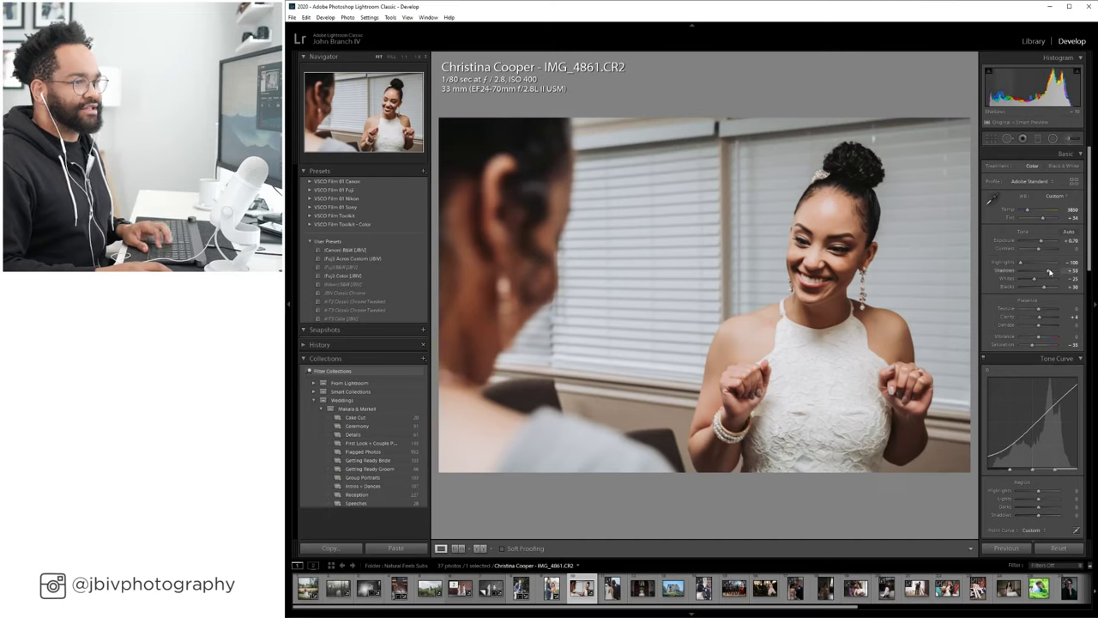
left_click_drag(1048, 272, 1044, 241)
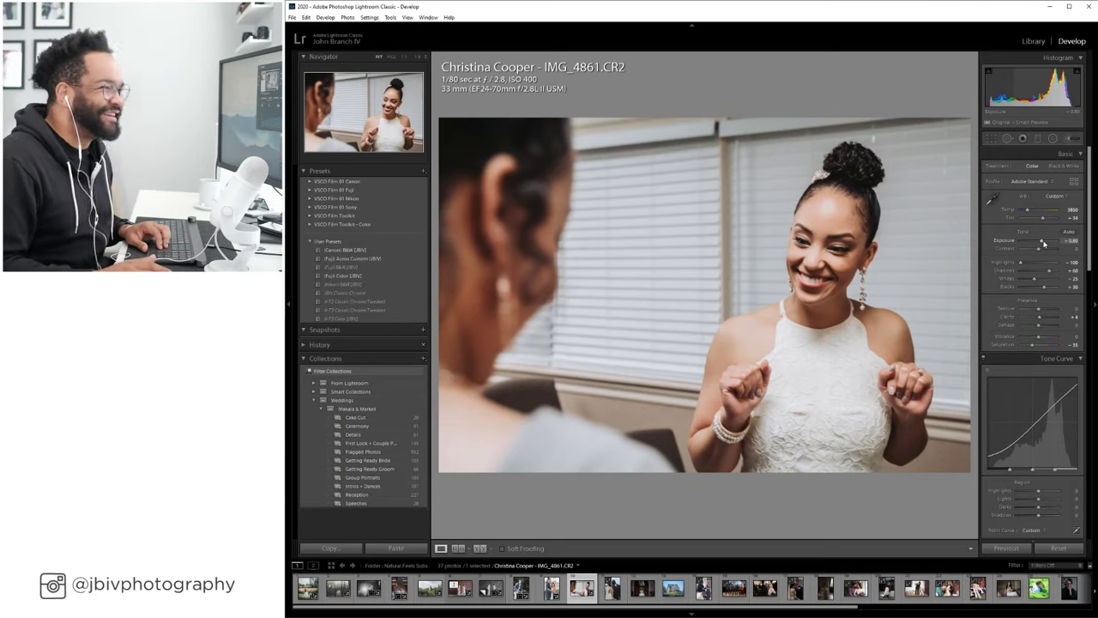
key("ctrl+z")
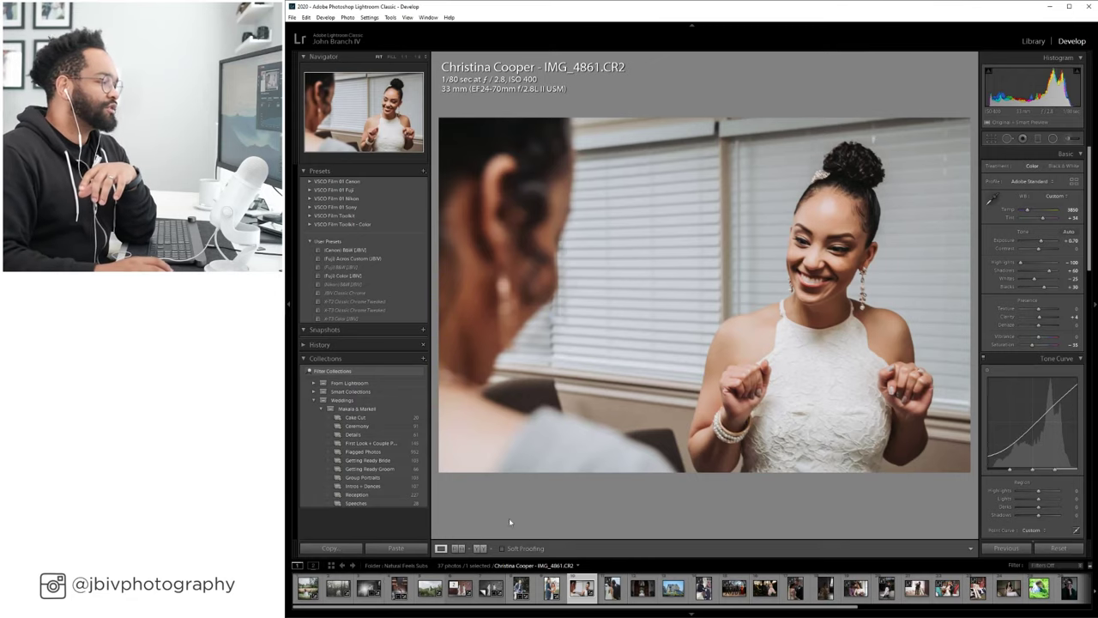
Compare Before/After side by side with panels hidden, then lower exposure to +0.50.
left_click(479, 549)
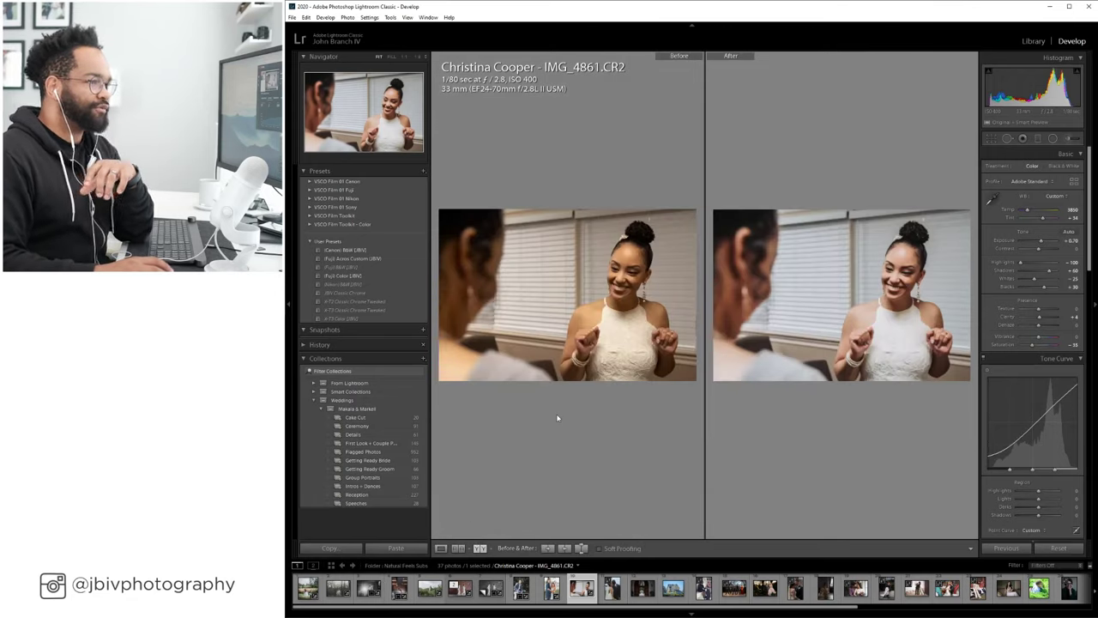
key("Tab")
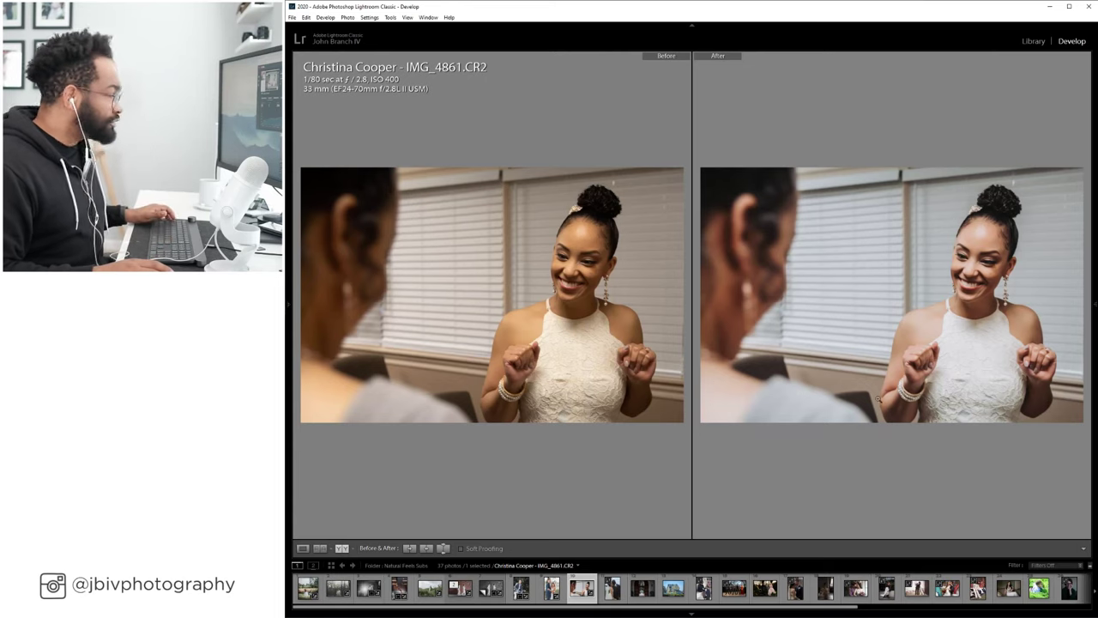
key("Tab")
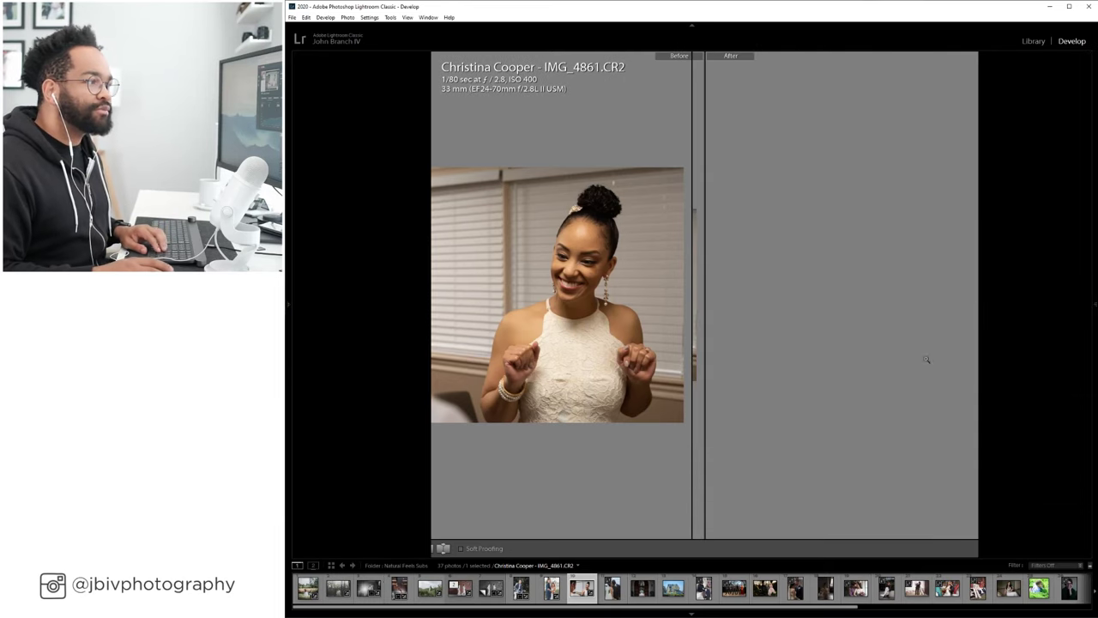
left_click_drag(1041, 240, 1039, 240)
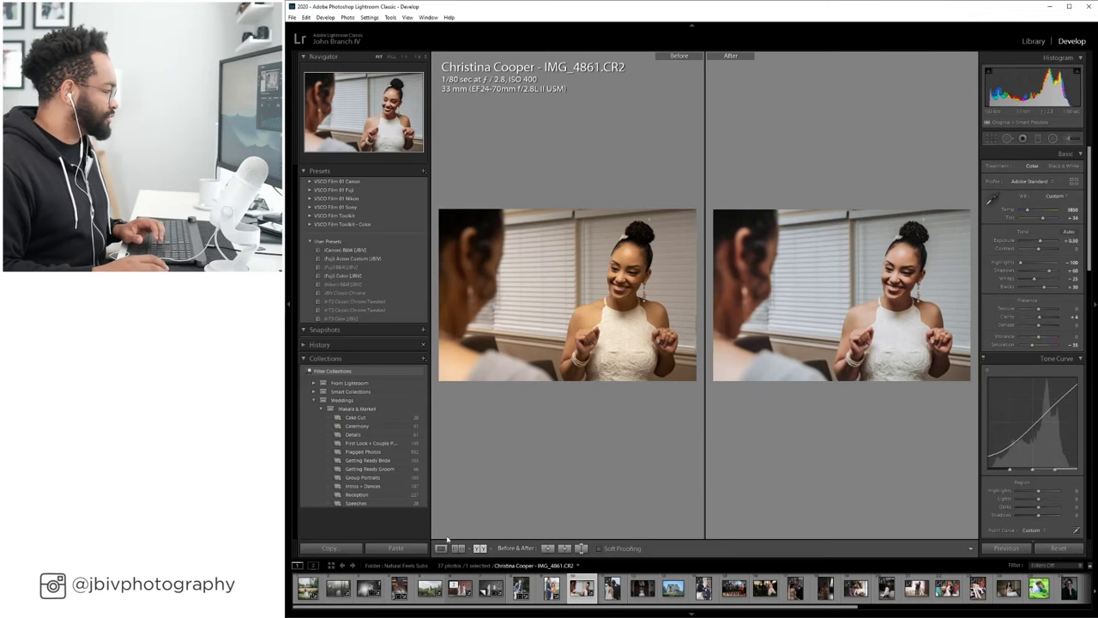
Return to single-photo view, raise shadows to +65, and switch to the Weddings folder in File Explorer.
key("y")
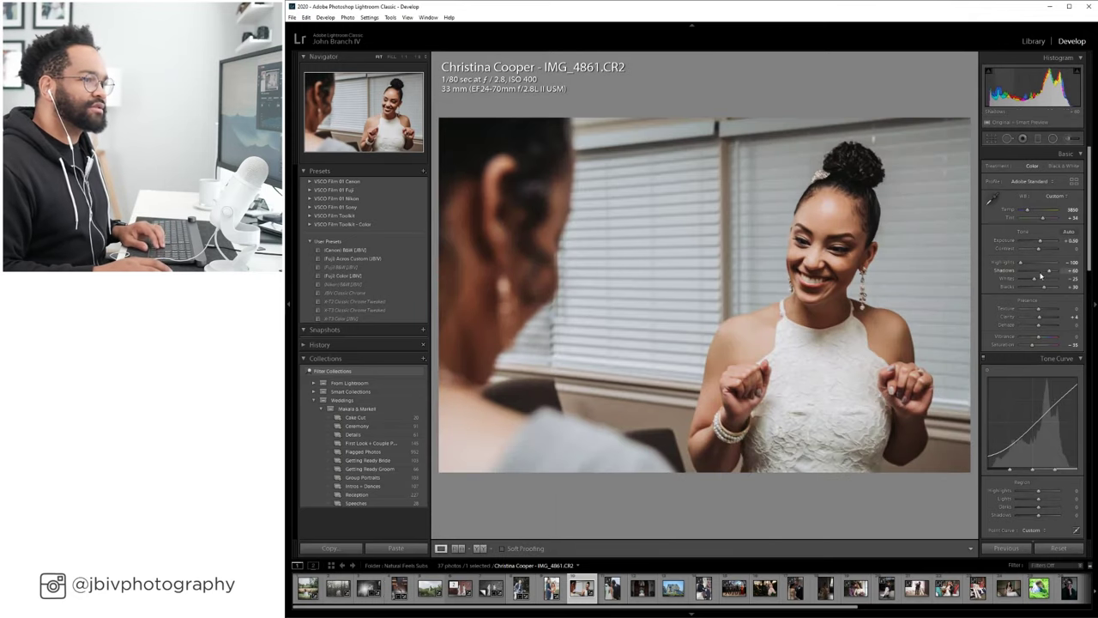
left_click_drag(1049, 271, 1054, 272)
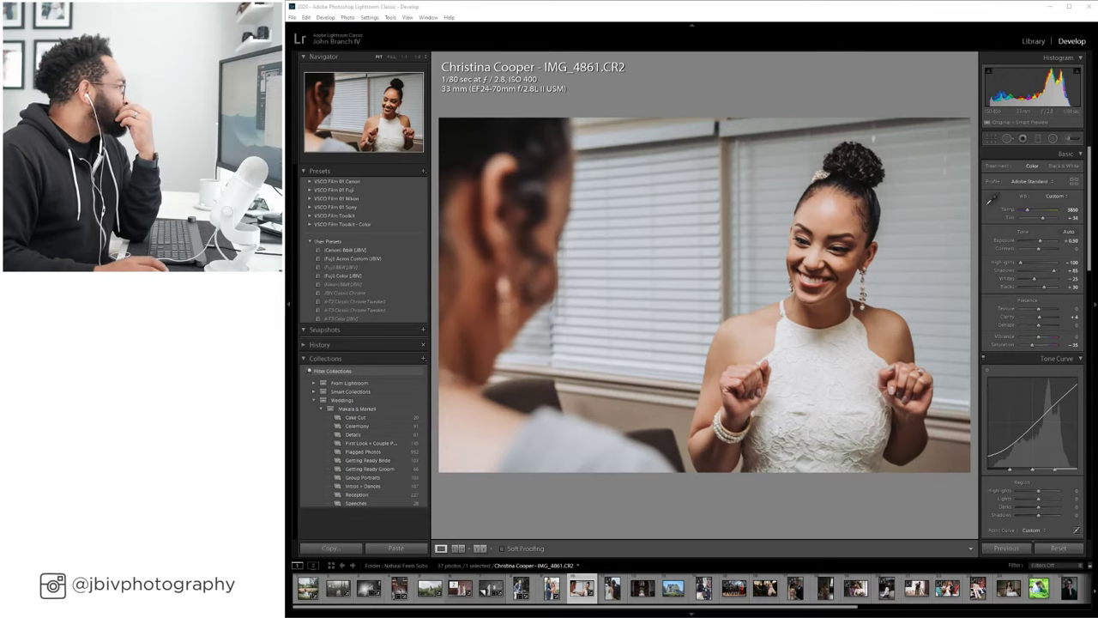
key("alt+Tab")
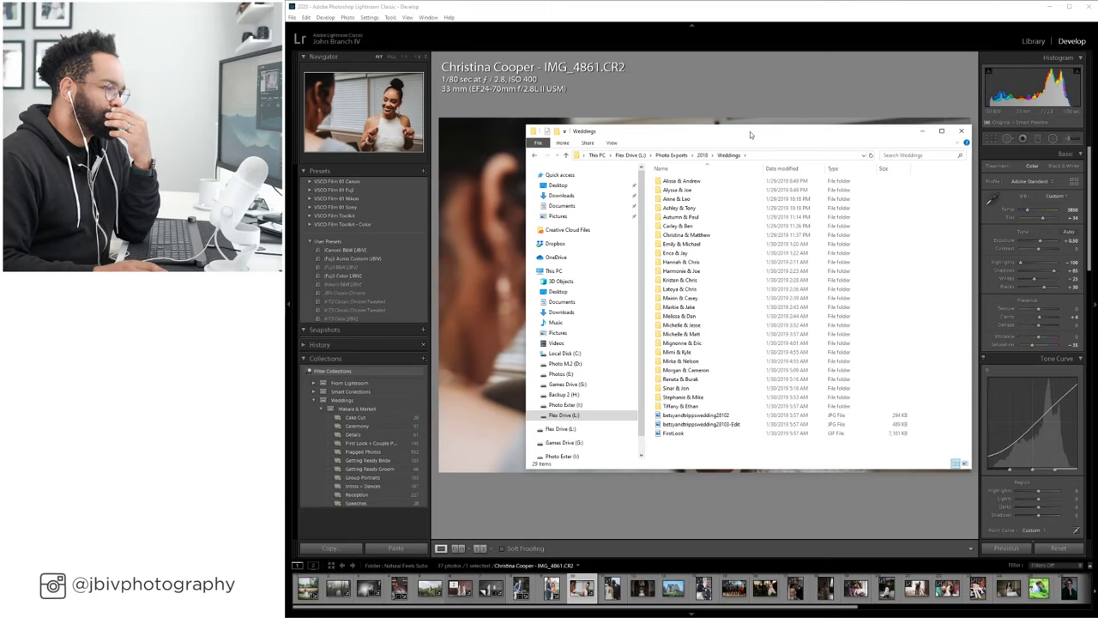
Open a couple's folder, enter Getting Ready Bride, and select the DSC09862 photo.
double_click(711, 397)
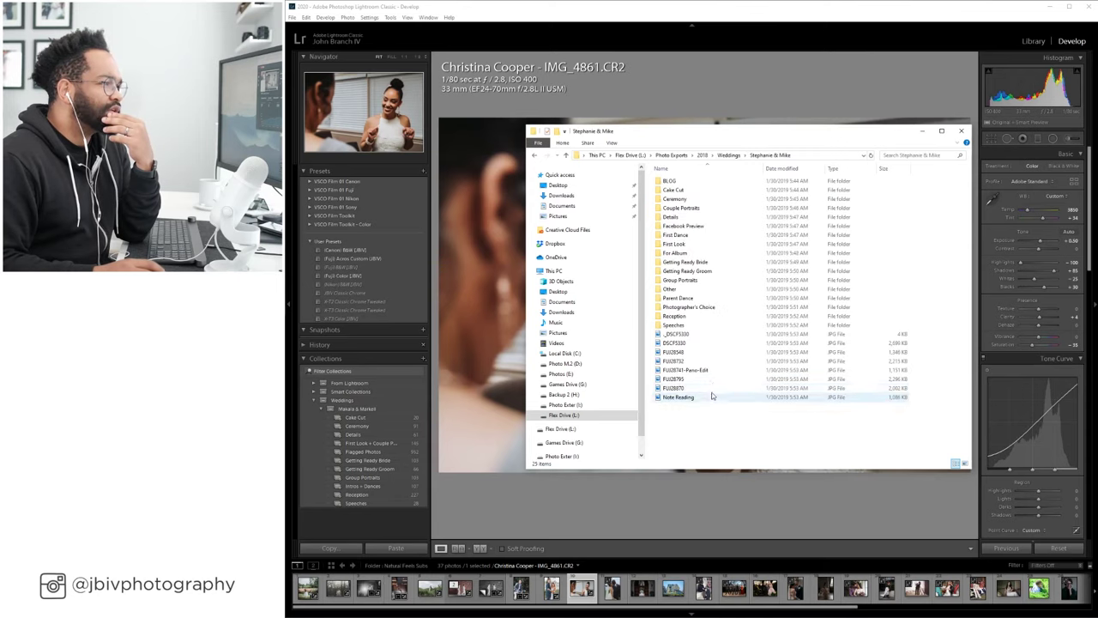
left_click(718, 263)
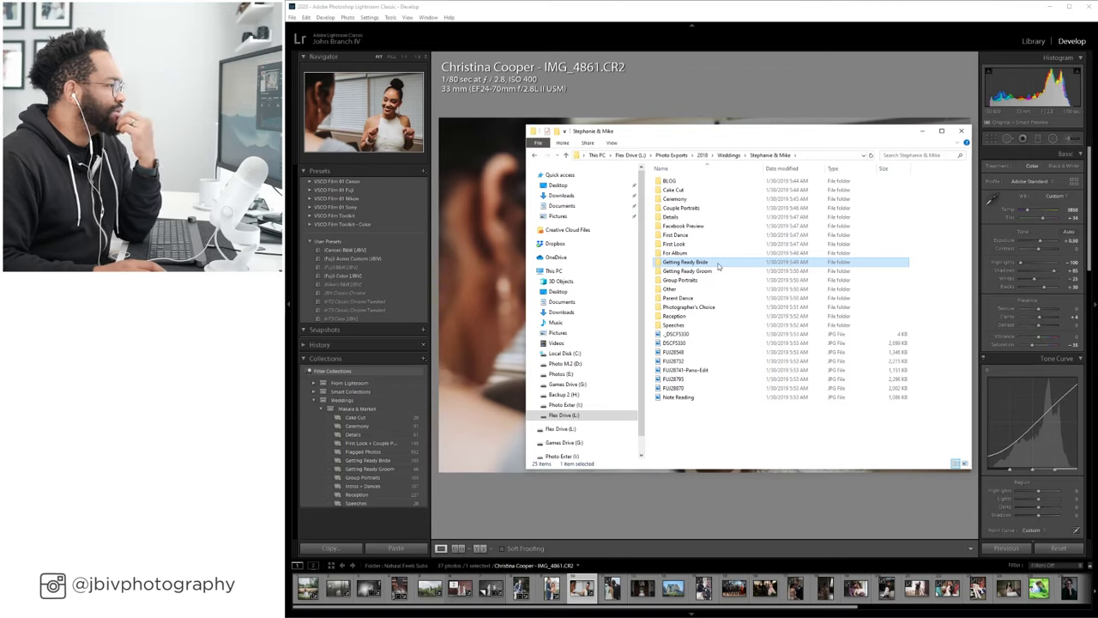
double_click(718, 264)
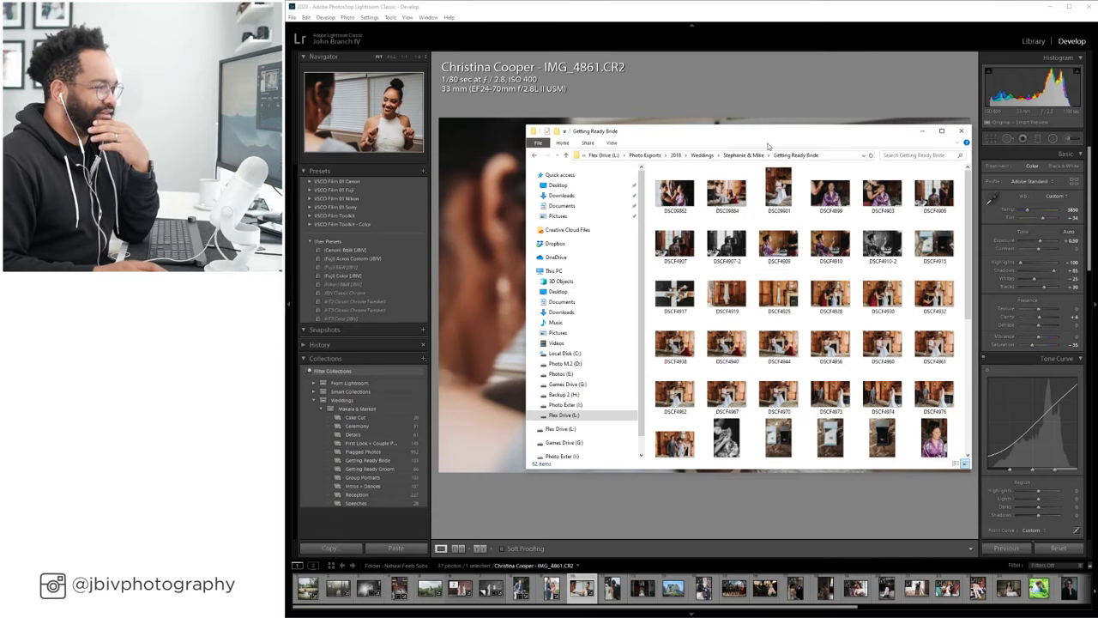
scroll(753, 194, "down", 5)
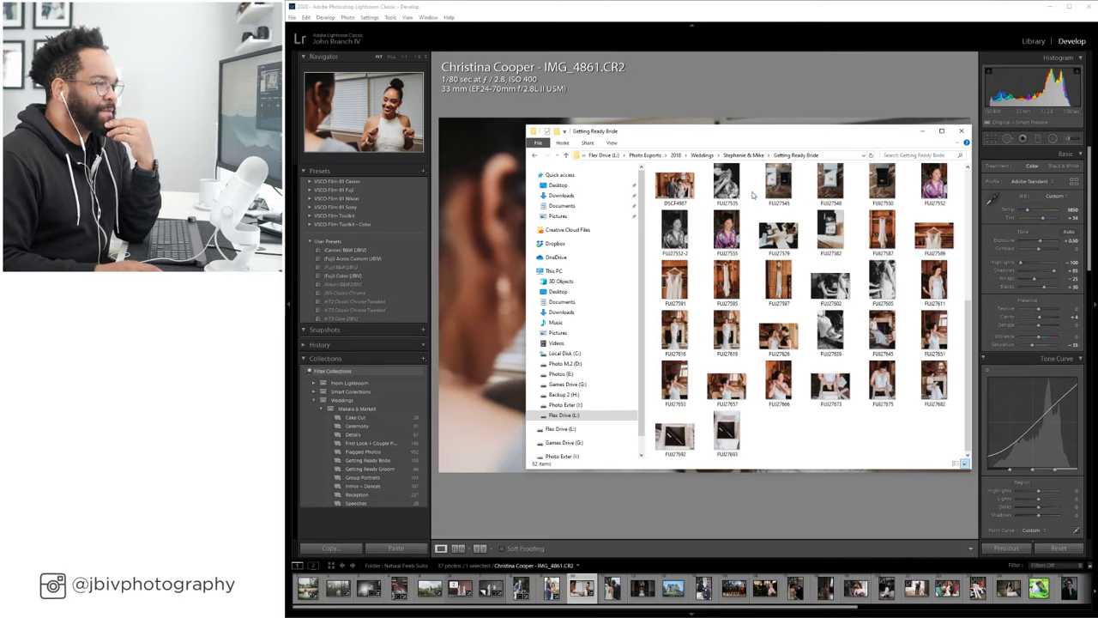
scroll(753, 194, "up", 5)
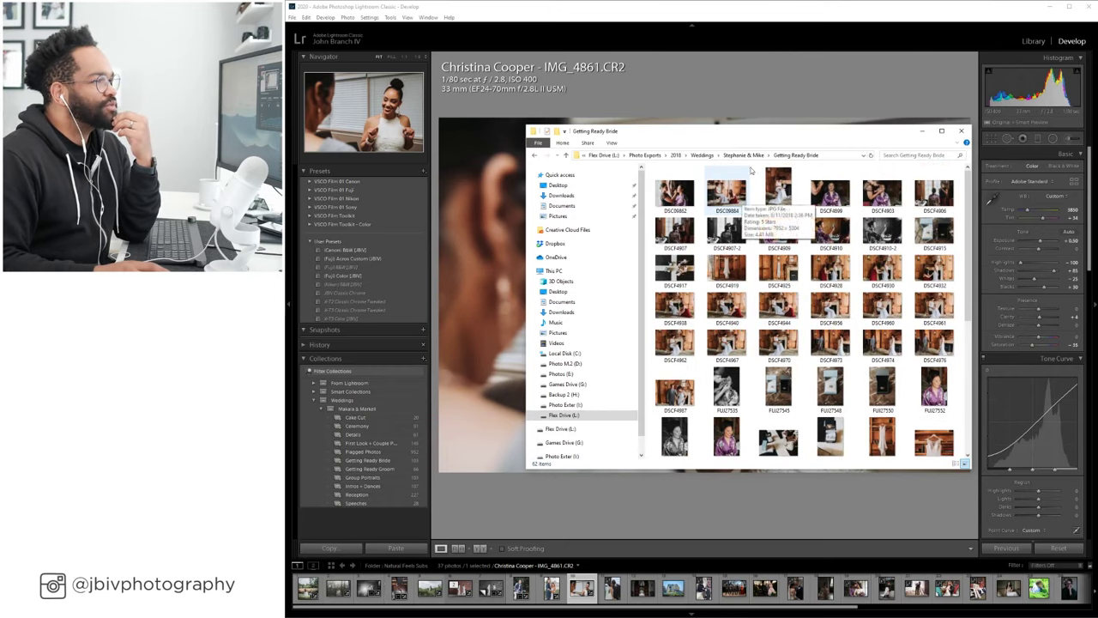
left_click_drag(764, 135, 666, 142)
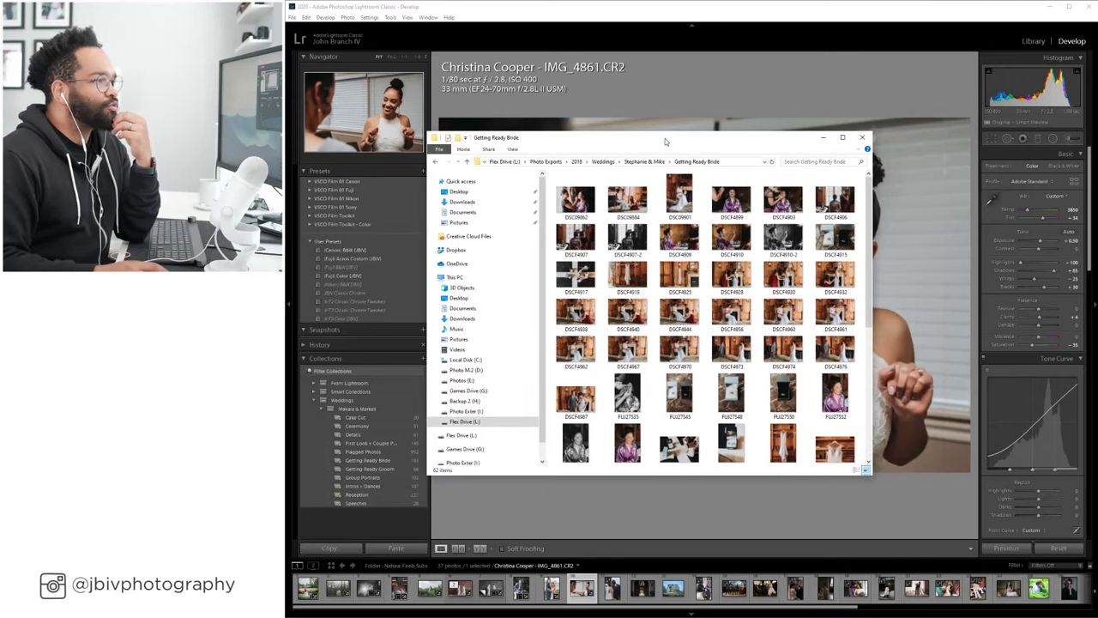
left_click(577, 199)
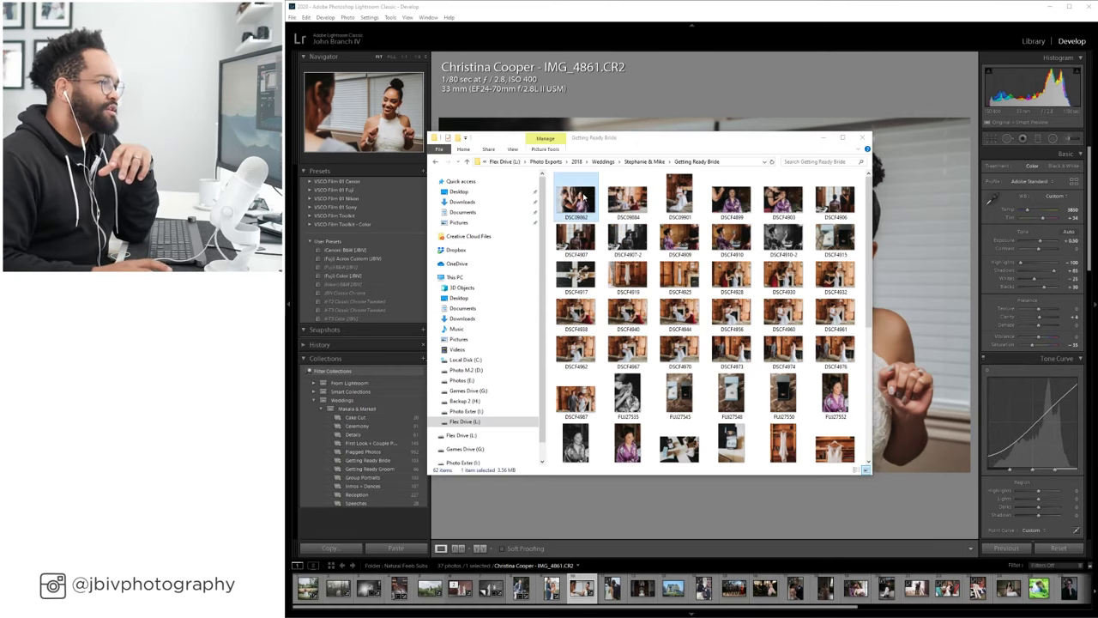
Open DSC09862 in Windows Photos and move the folder window aside.
double_click(577, 199)
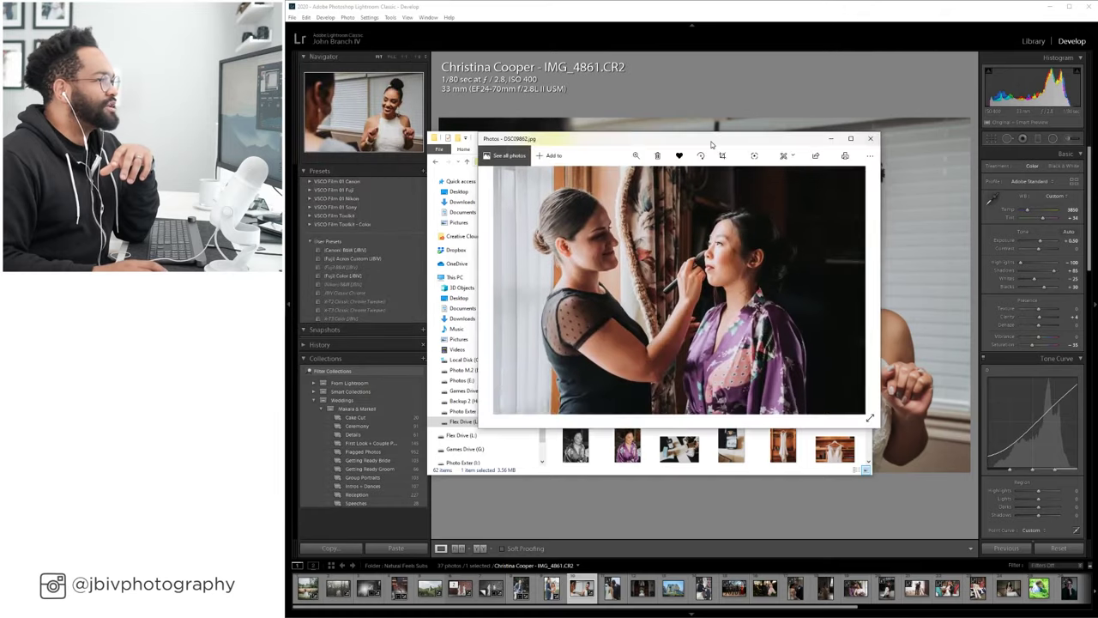
left_click(489, 133)
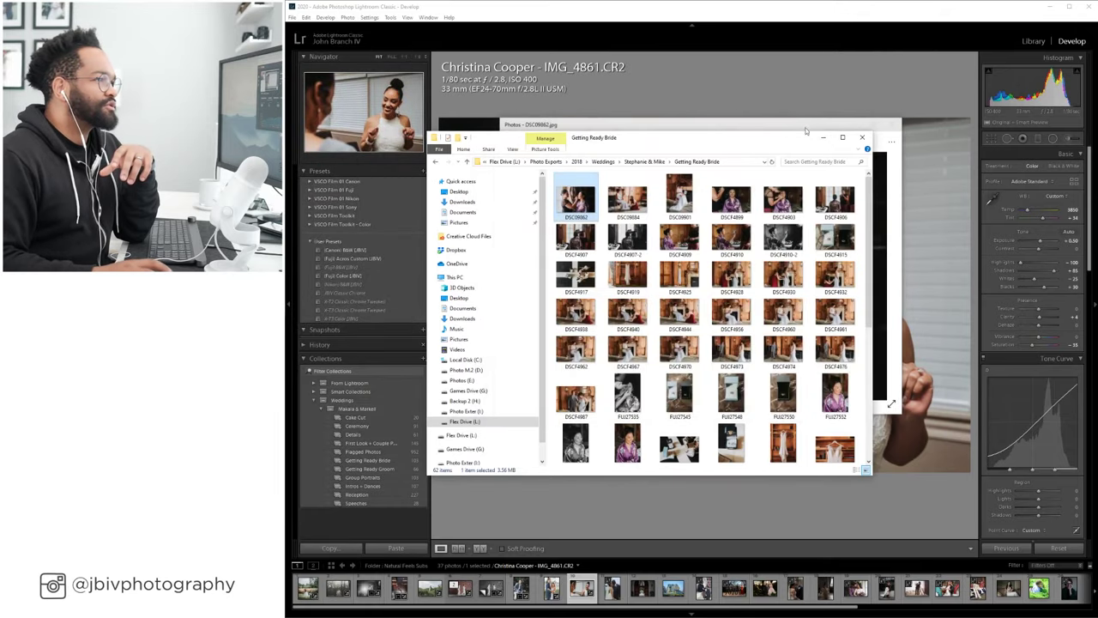
left_click_drag(769, 142, 194, 143)
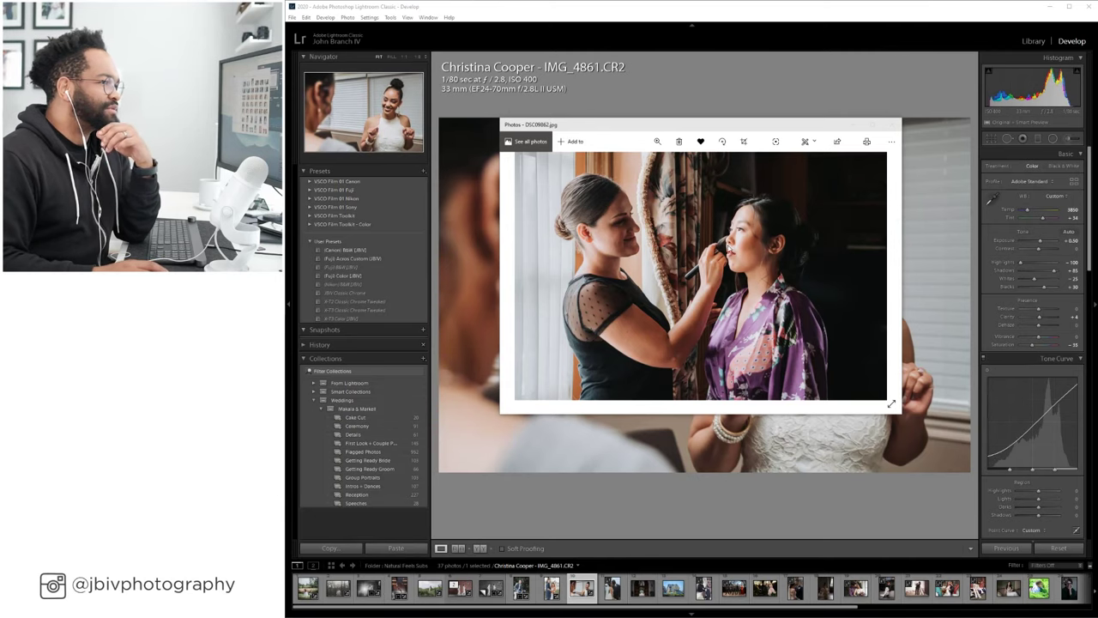
Browse through the bride's getting-ready, shoes and dress photos, then close the viewer.
left_click(889, 278)
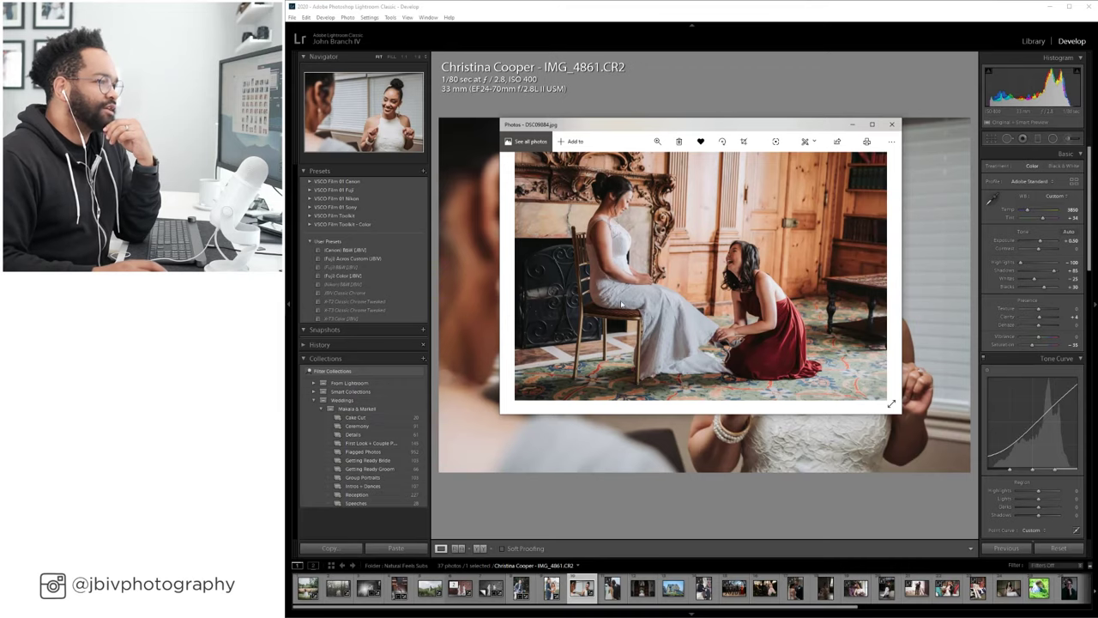
left_click(884, 276)
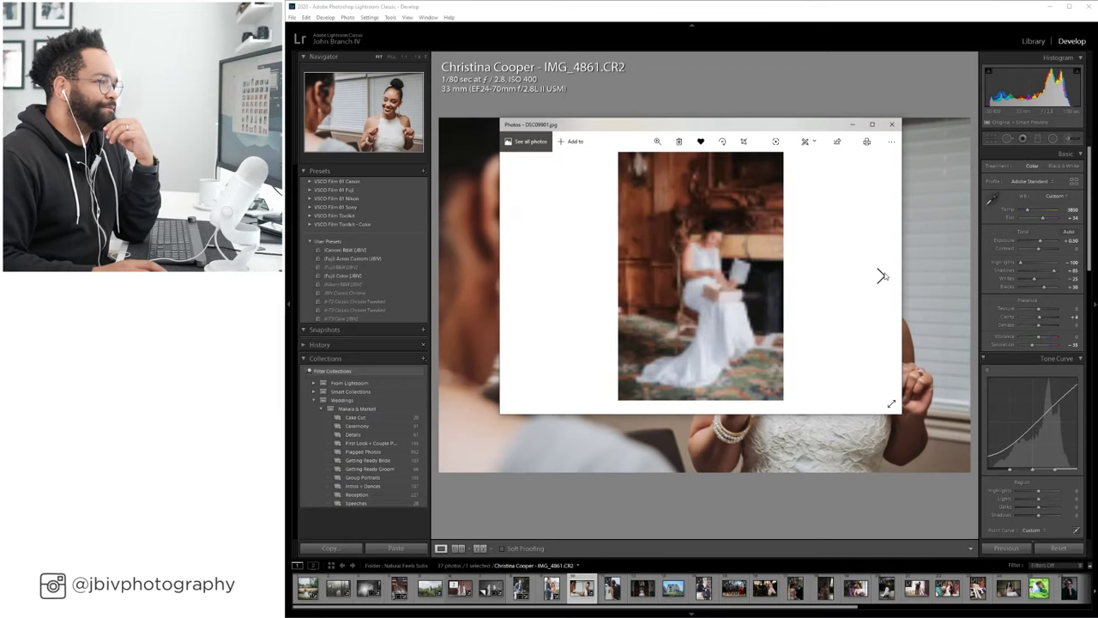
left_click(884, 277)
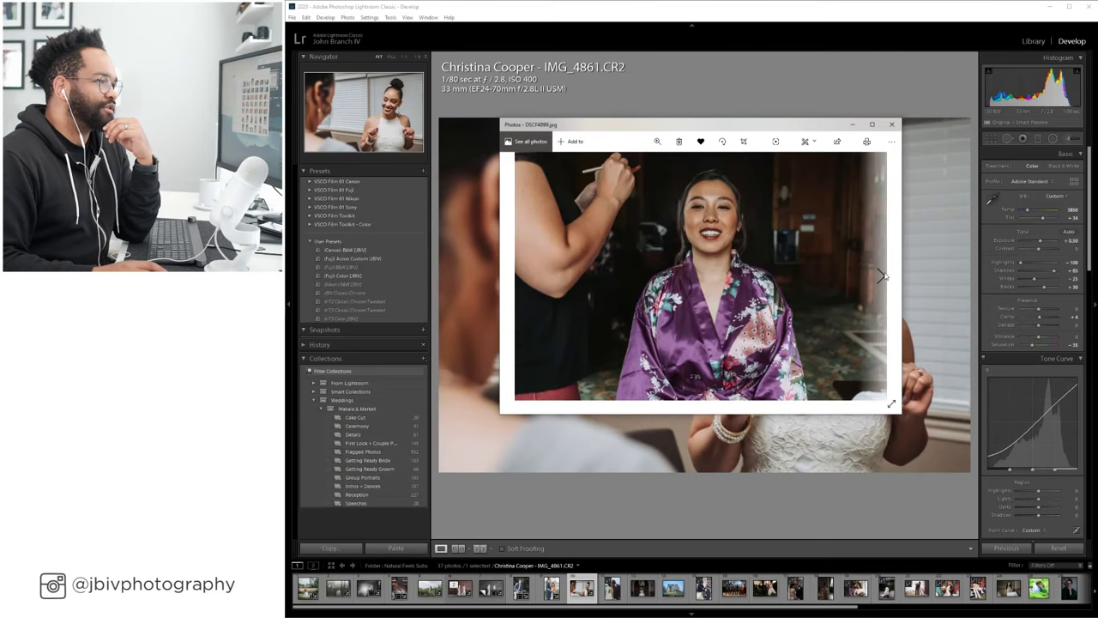
left_click(884, 276)
left_click(884, 276)
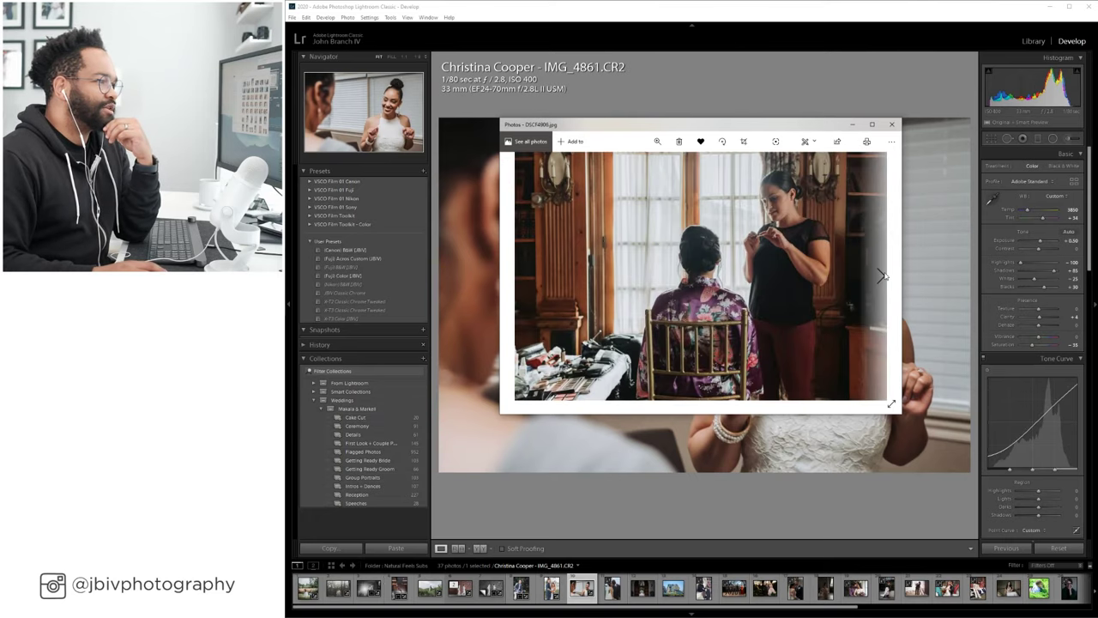
left_click(884, 276)
left_click(884, 276)
left_click(884, 276)
left_click(884, 277)
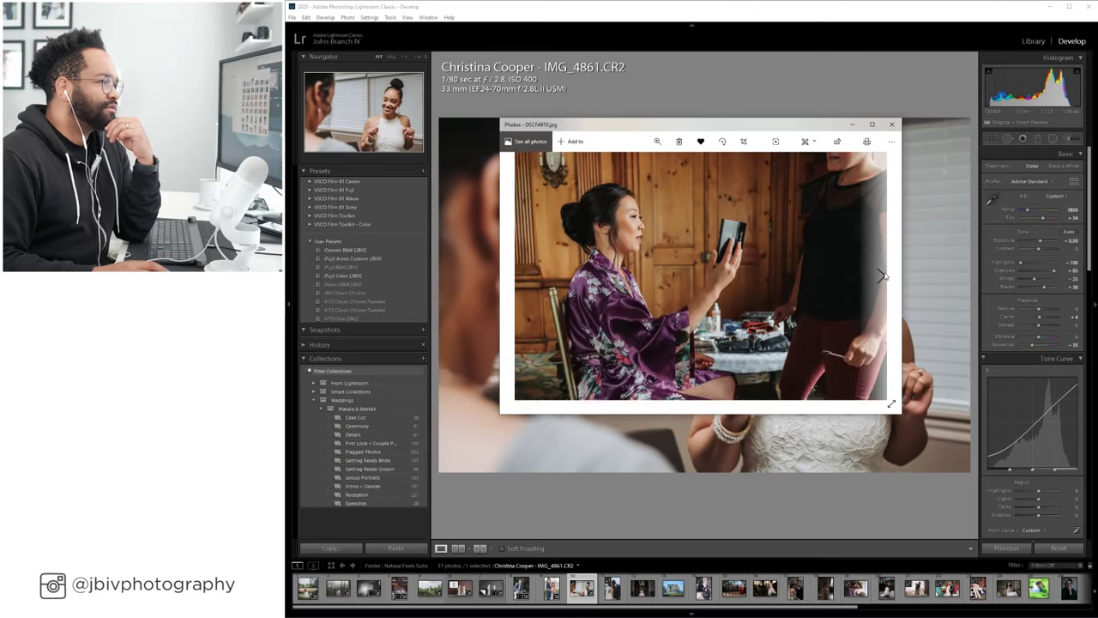
left_click(884, 277)
left_click(884, 276)
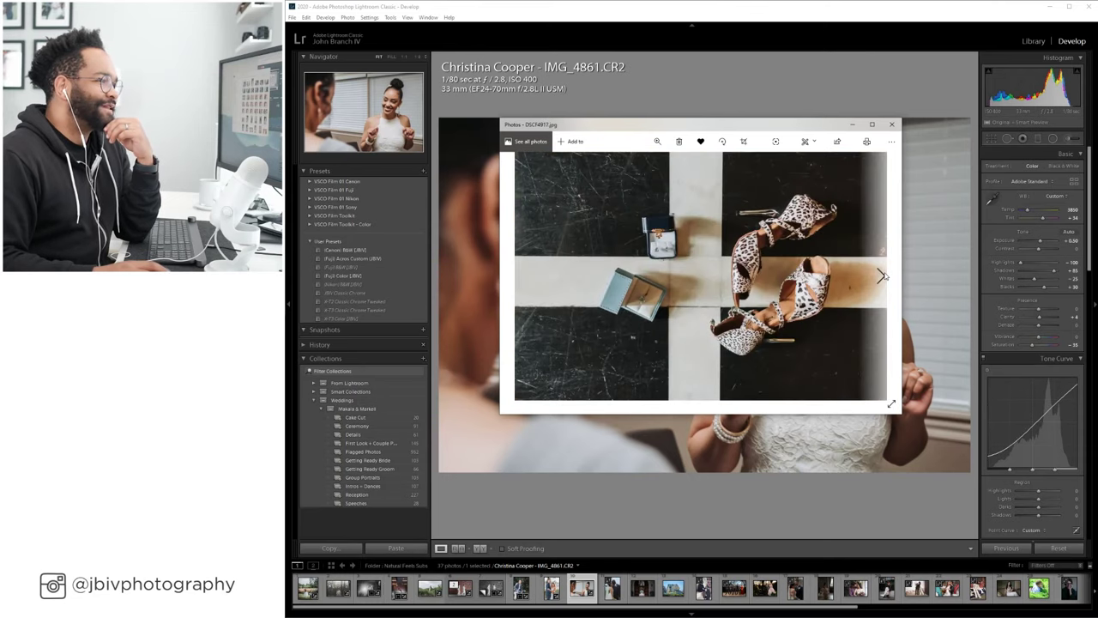
left_click(883, 276)
left_click(884, 276)
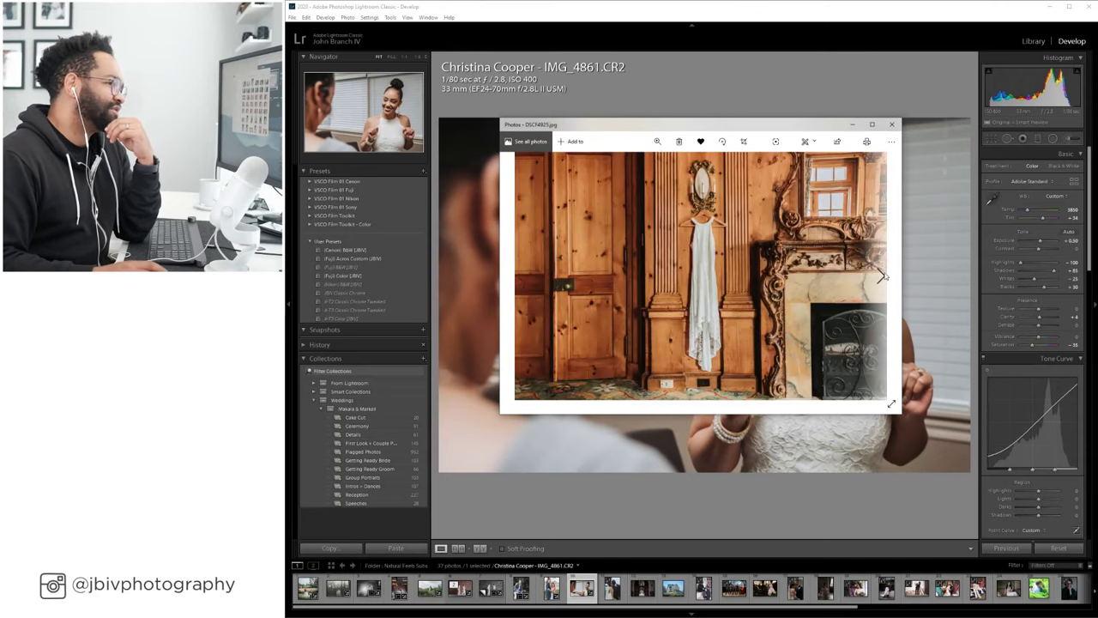
left_click(520, 276)
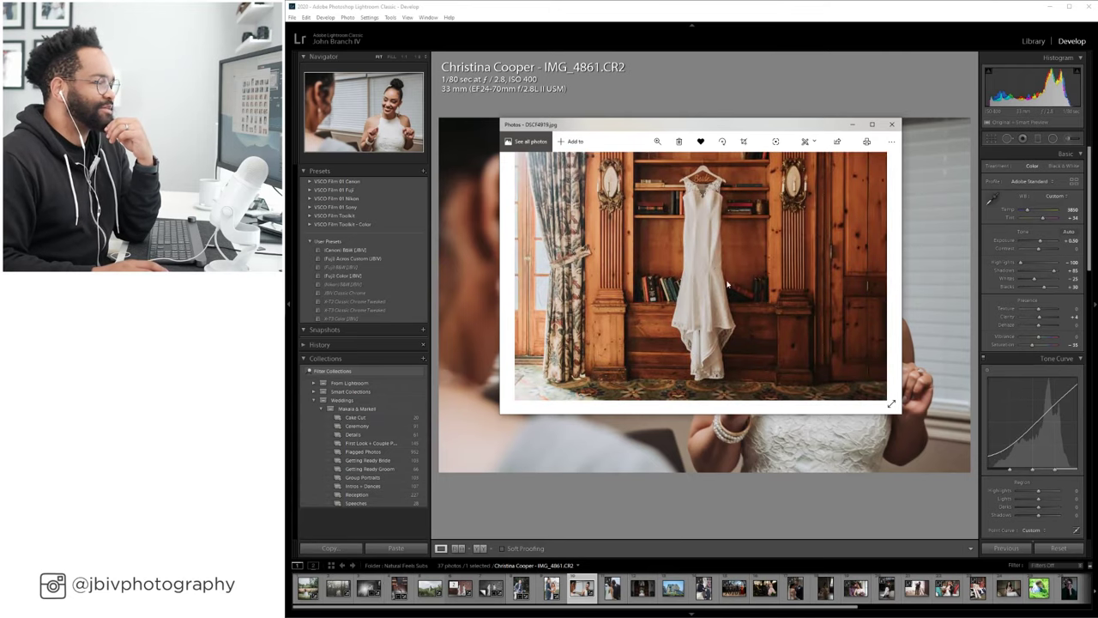
left_click(892, 126)
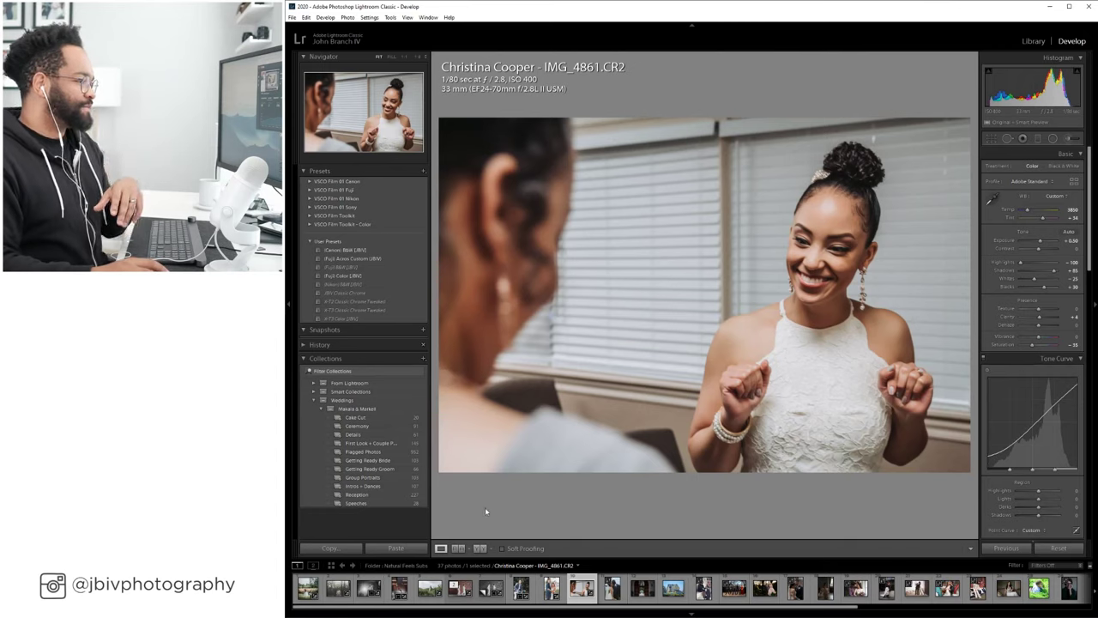
Advance the filmstrip to IMG_5754, the bride and groom kissing by the water.
key("Right")
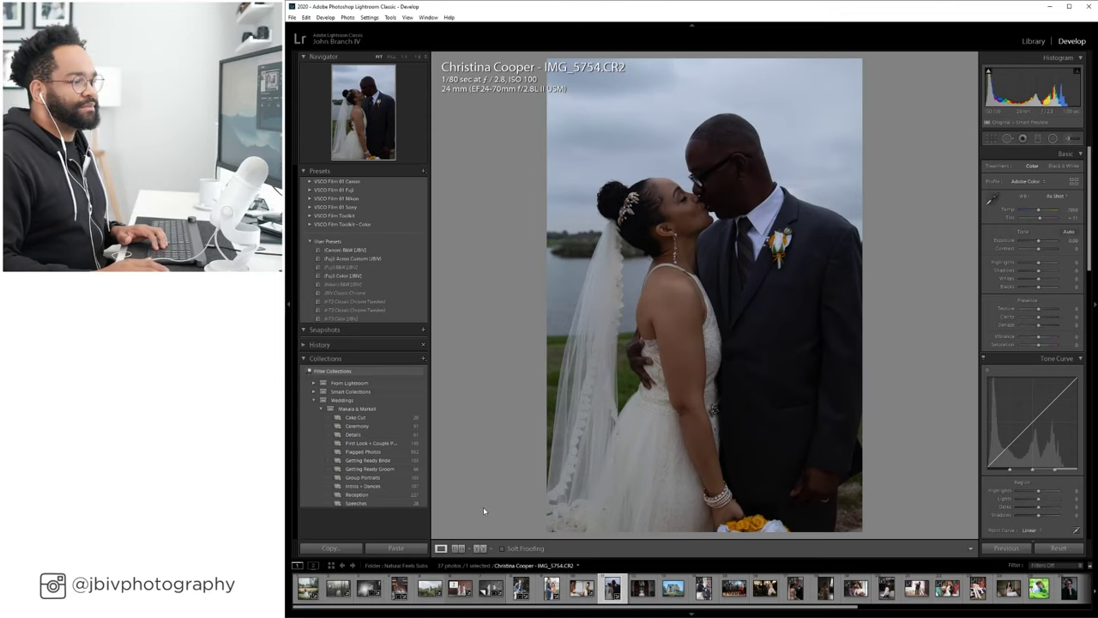
left_click(692, 172)
left_click_drag(694, 253, 829, 195)
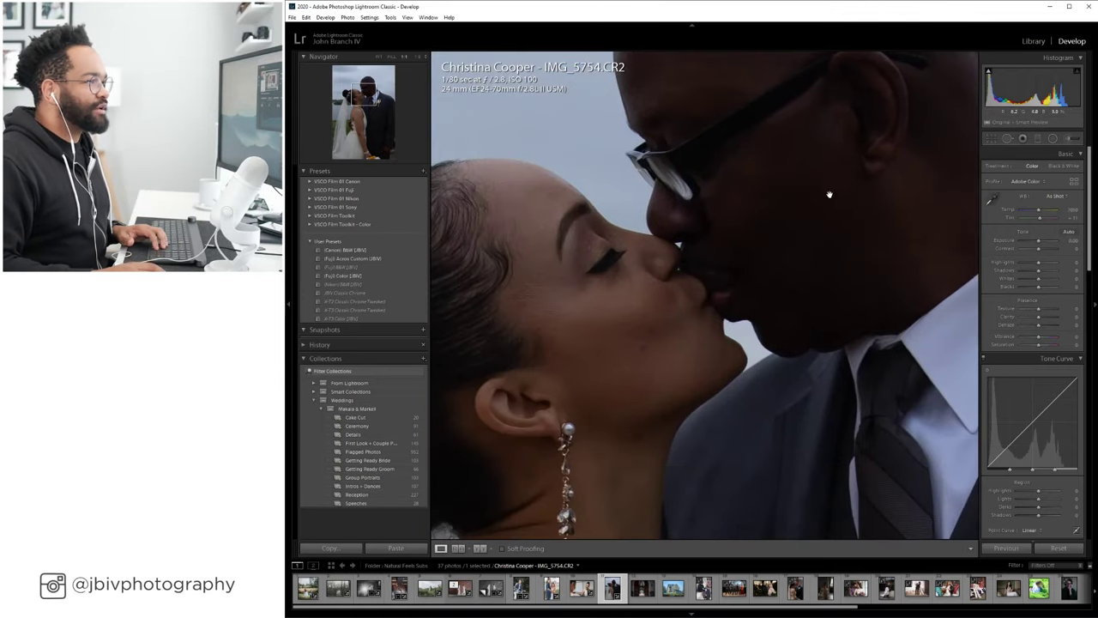
left_click(802, 198)
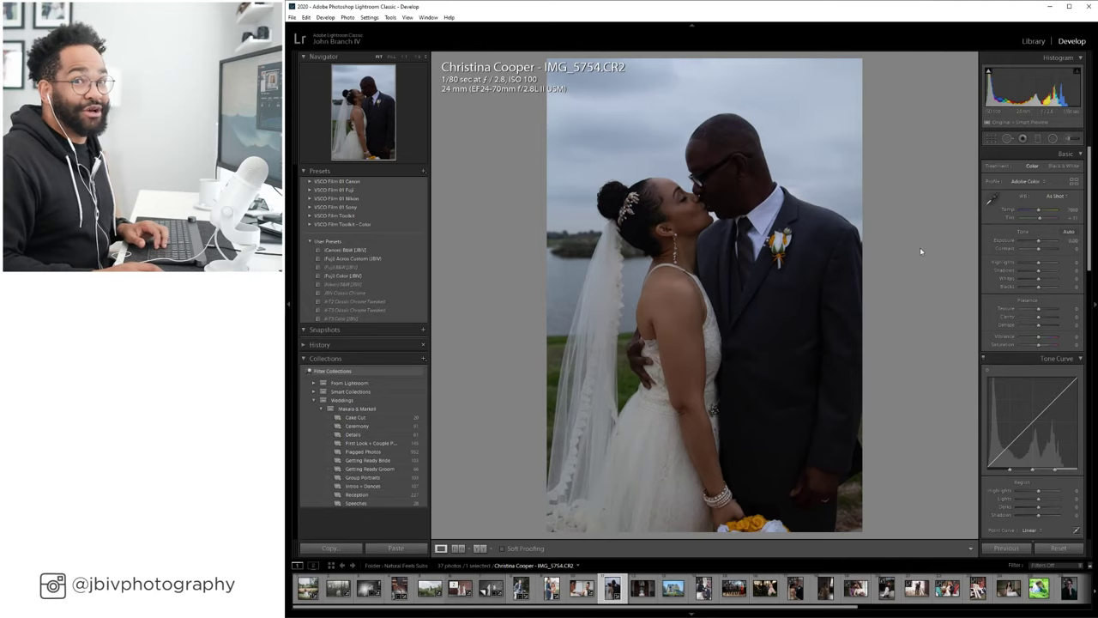
scroll(991, 343, "down", 10)
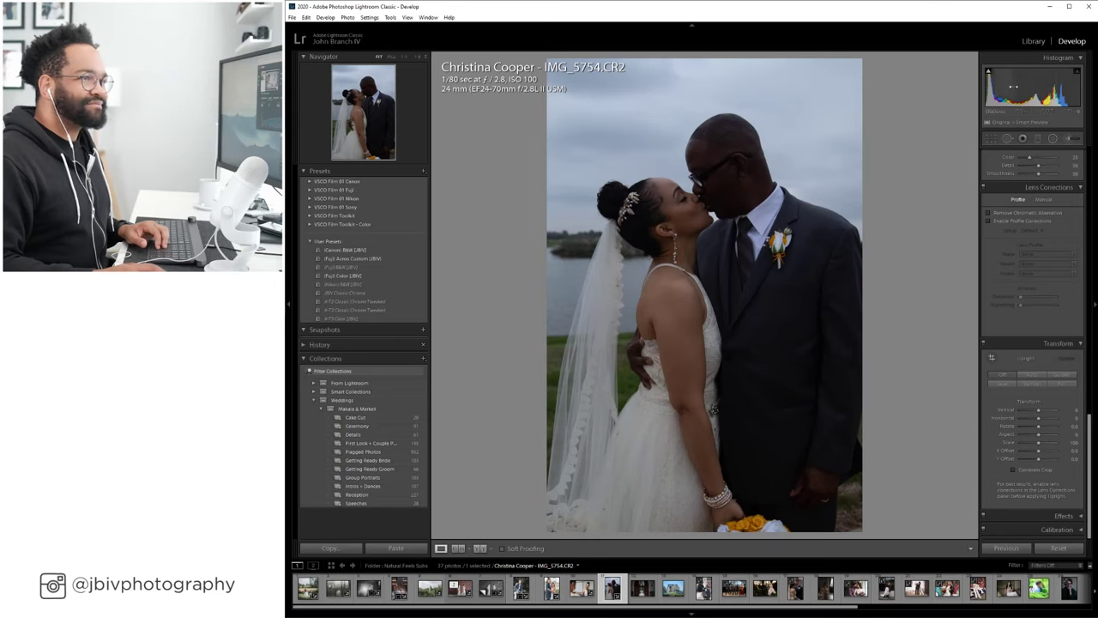
left_click(1034, 41)
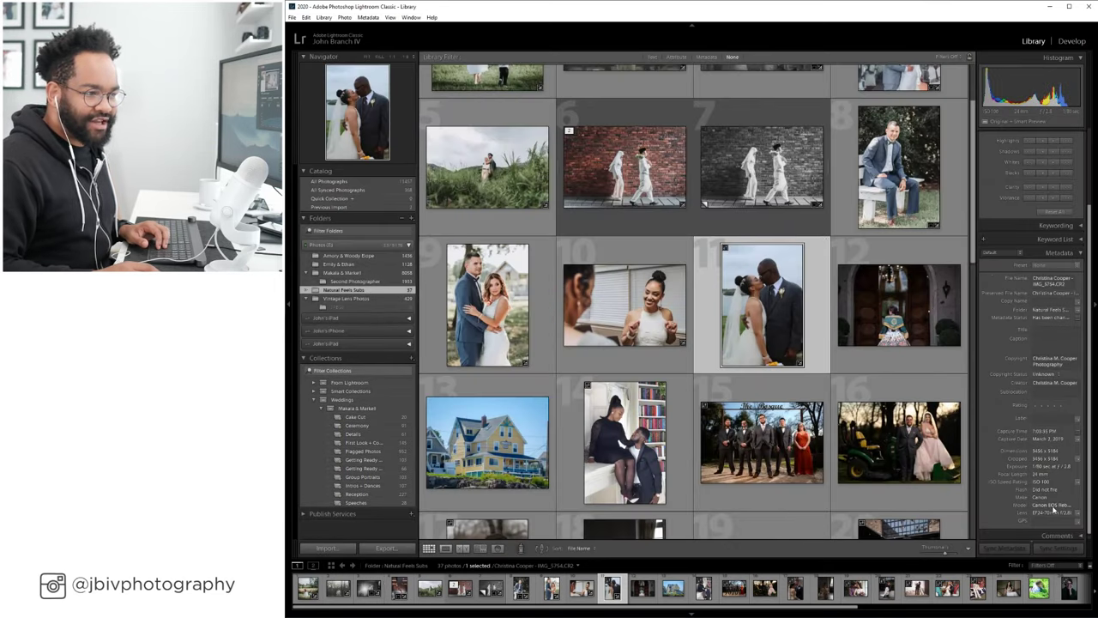
left_click(1064, 41)
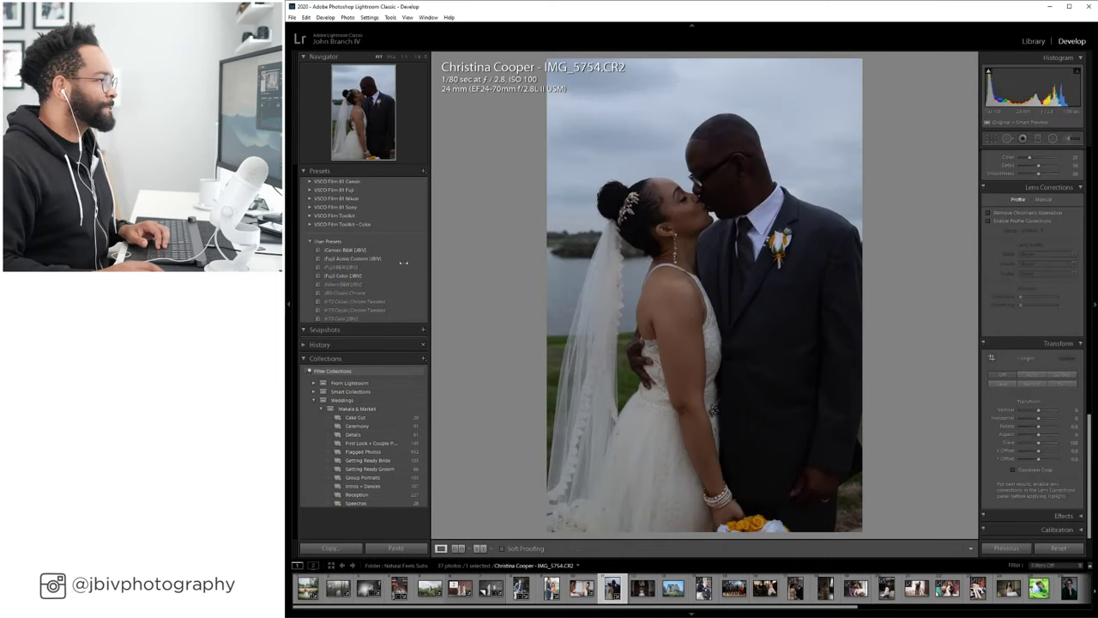
Apply the Fuji Color (JBV) preset and raise exposure to about +1.40.
left_click(364, 276)
scroll(1012, 354, "up", 10)
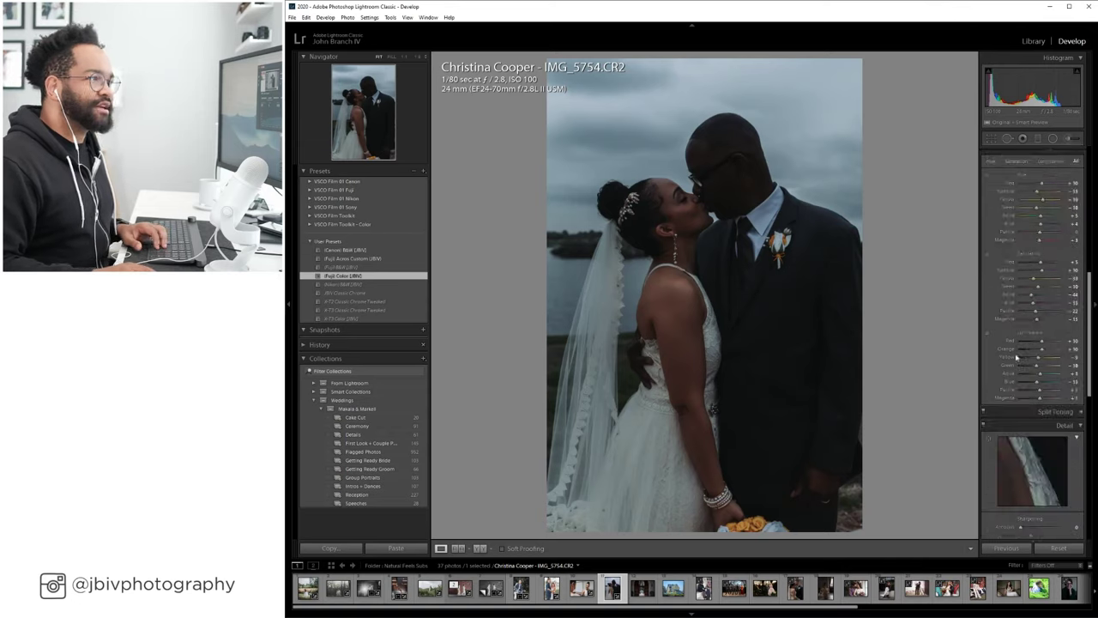
scroll(1049, 246, "up", 5)
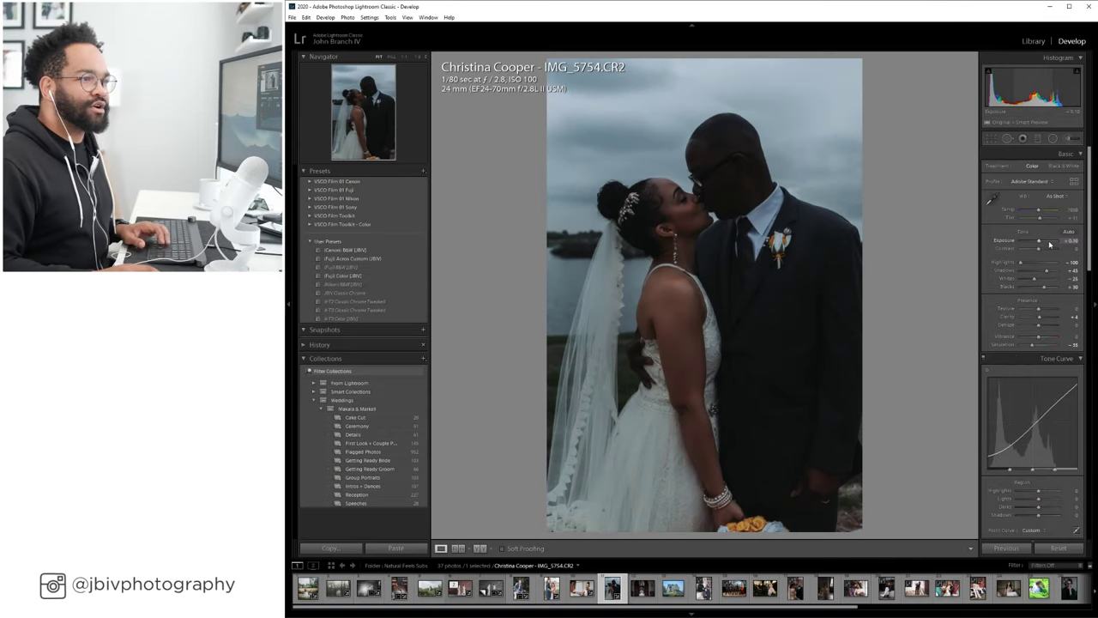
scroll(1050, 245, "up", 12)
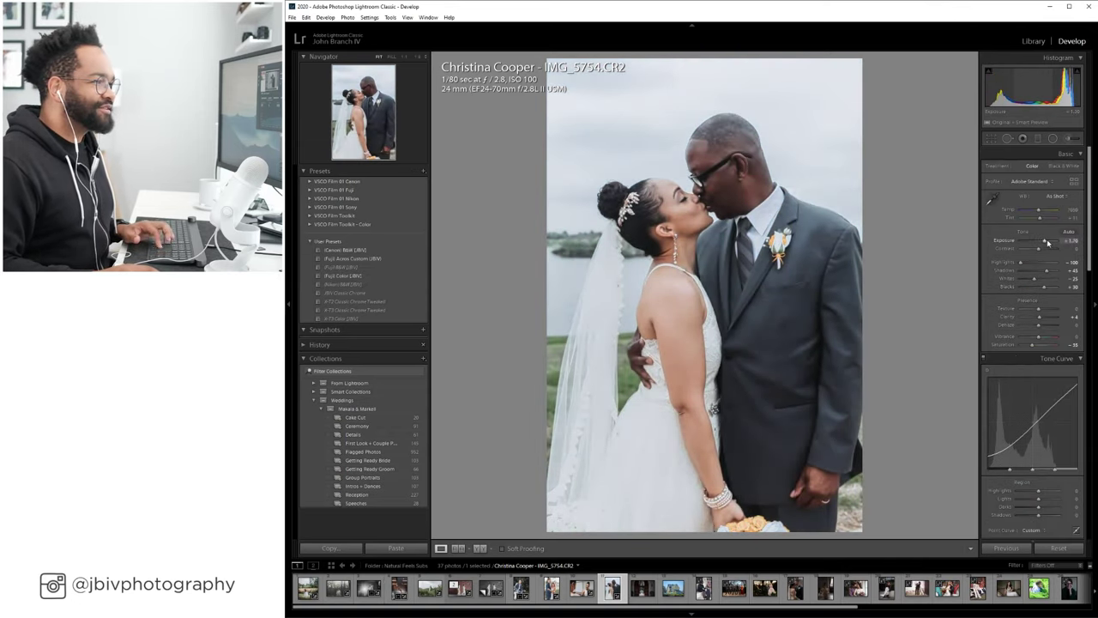
scroll(1048, 243, "down", 7)
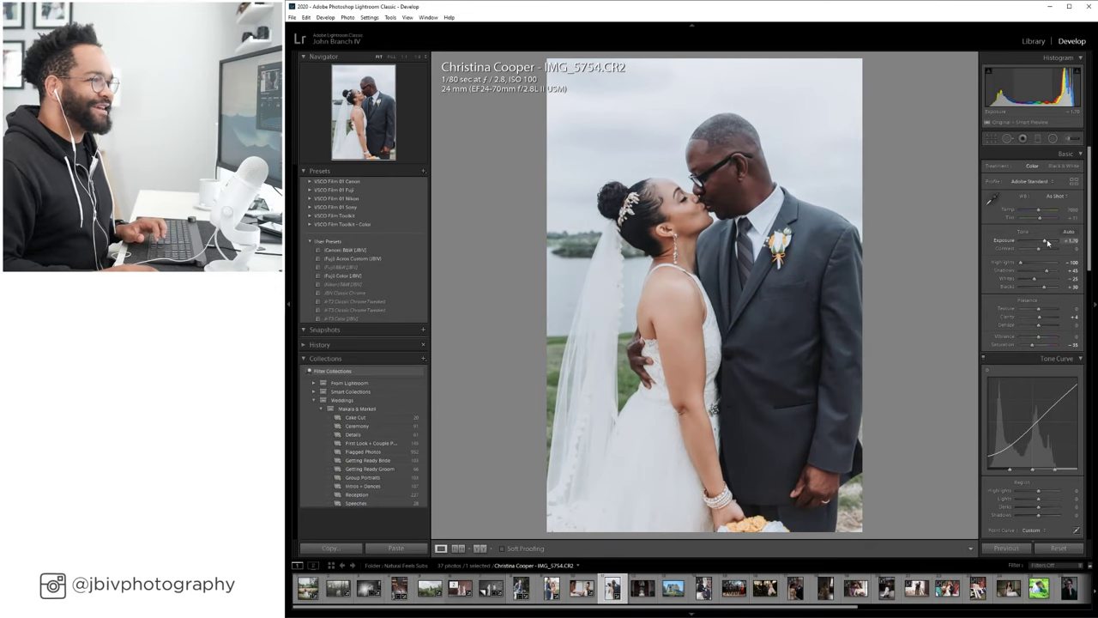
scroll(1048, 242, "up", 4)
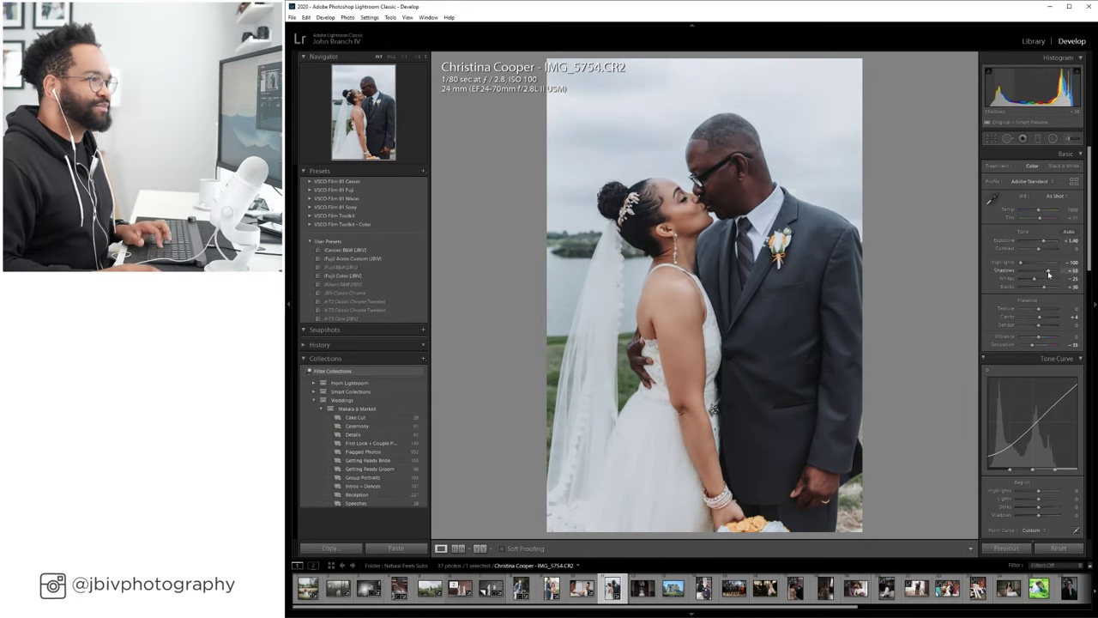
scroll(1048, 274, "up", 2)
scroll(1048, 274, "up", 4)
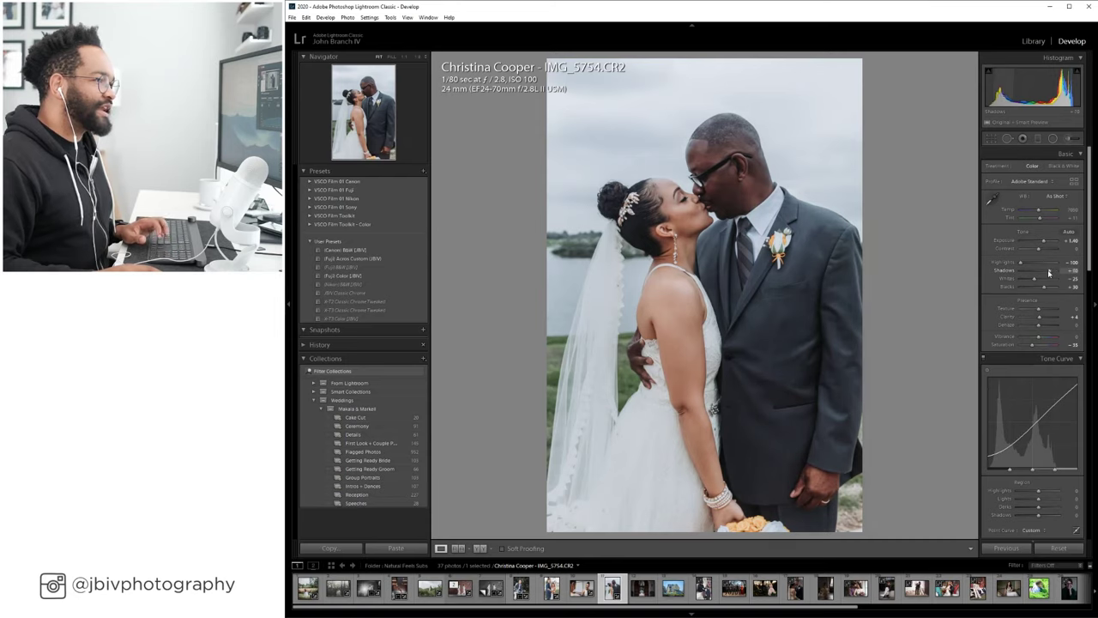
scroll(1049, 273, "up", 1)
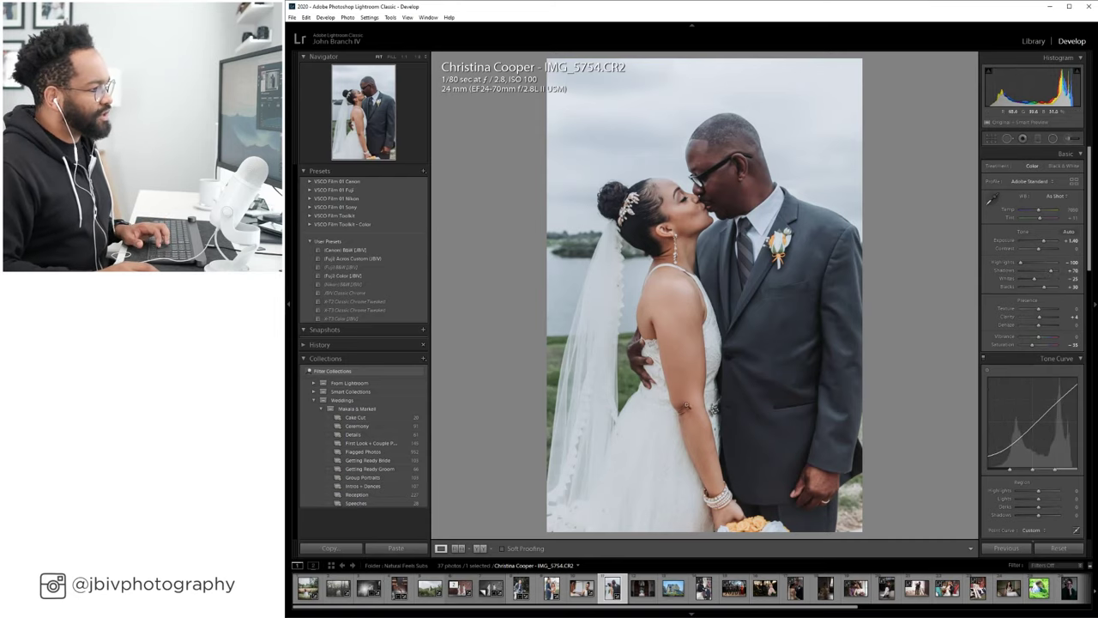
Lift the shadows to about +80 and open the Lens Corrections profile setup choices.
scroll(1055, 272, "up", 6)
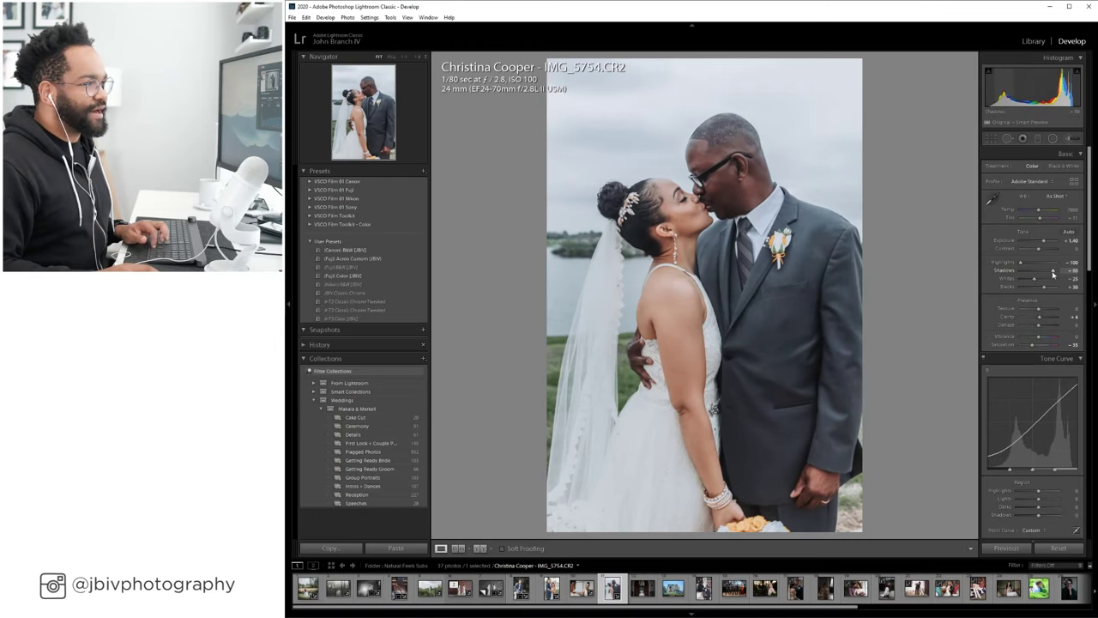
scroll(1053, 275, "down", 2)
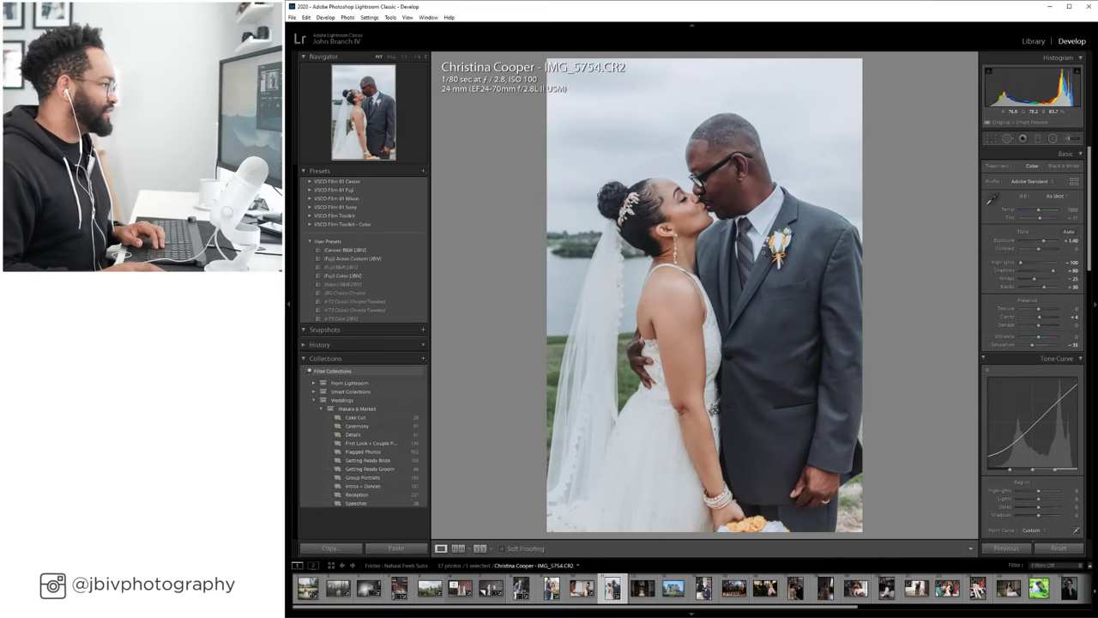
scroll(1009, 378, "down", 10)
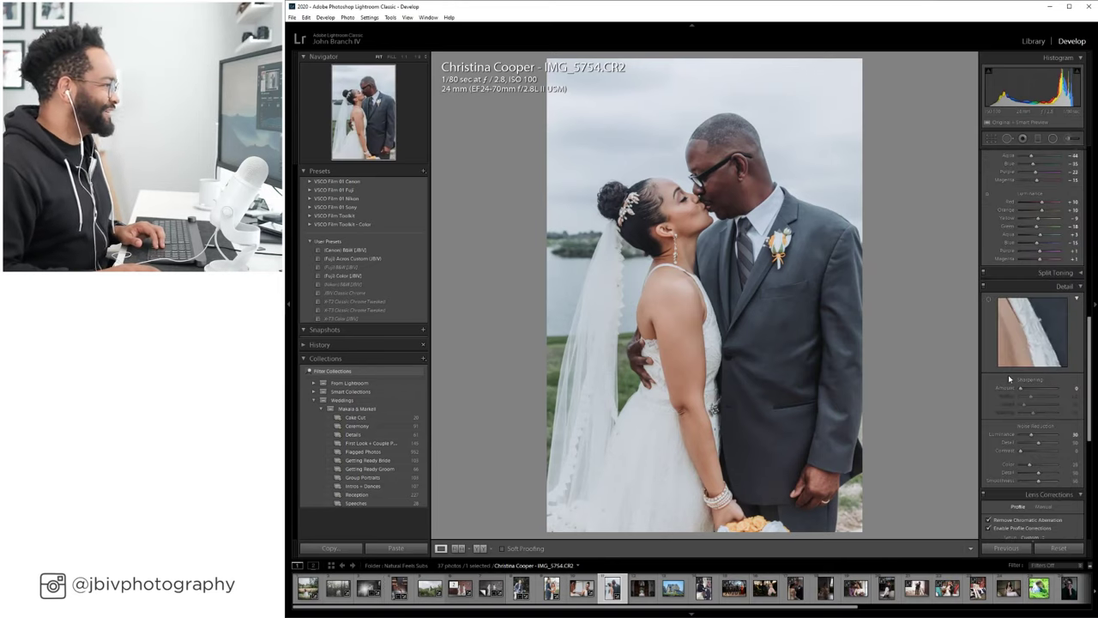
scroll(1011, 380, "down", 2)
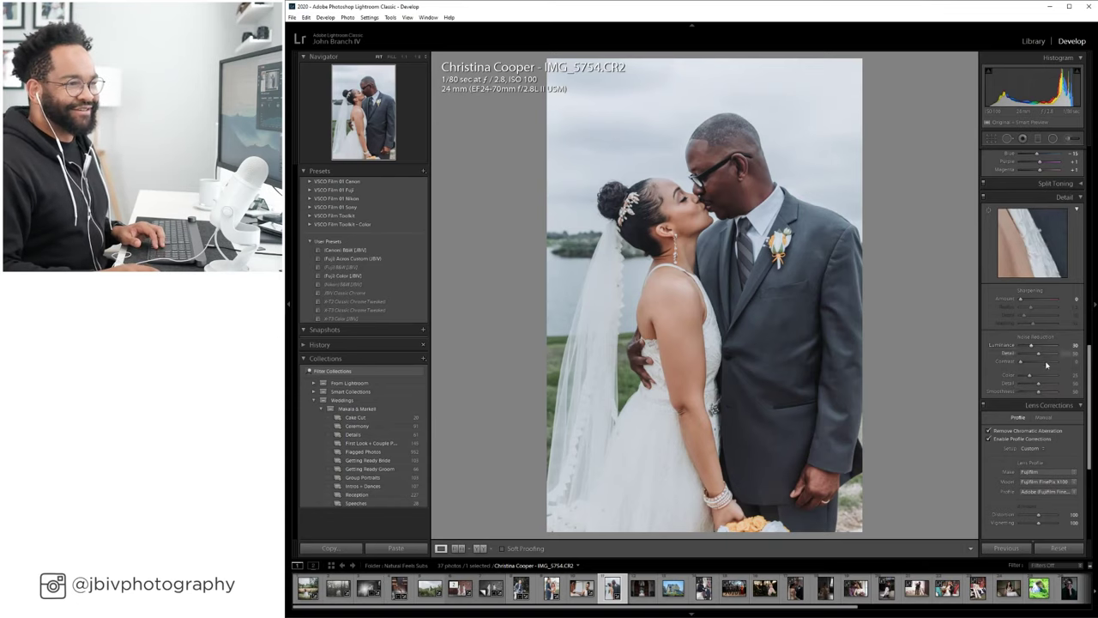
scroll(1067, 353, "down", 2)
left_click(1042, 359)
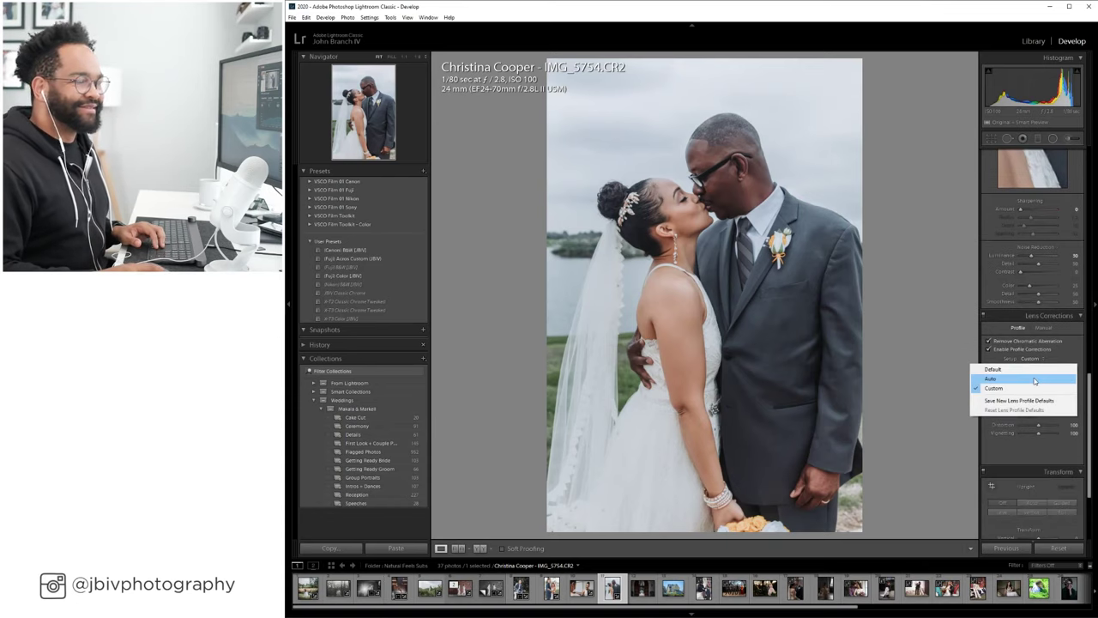
Set the lens profile setup to Auto and ease the shadows down to about +55.
left_click(1034, 379)
scroll(1033, 378, "up", 7)
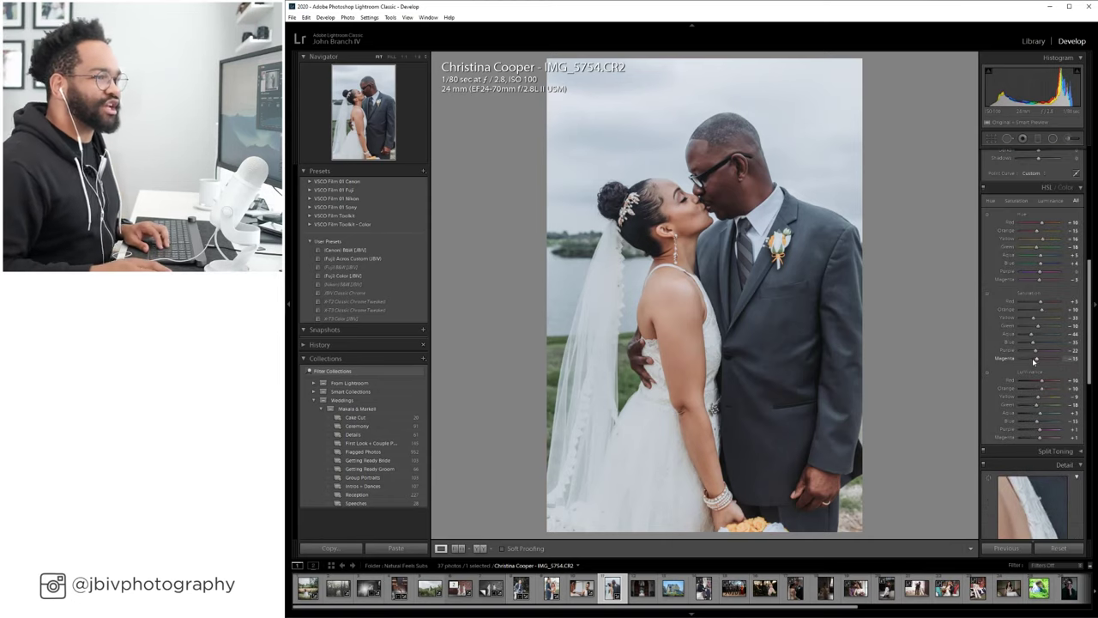
scroll(1034, 362, "up", 8)
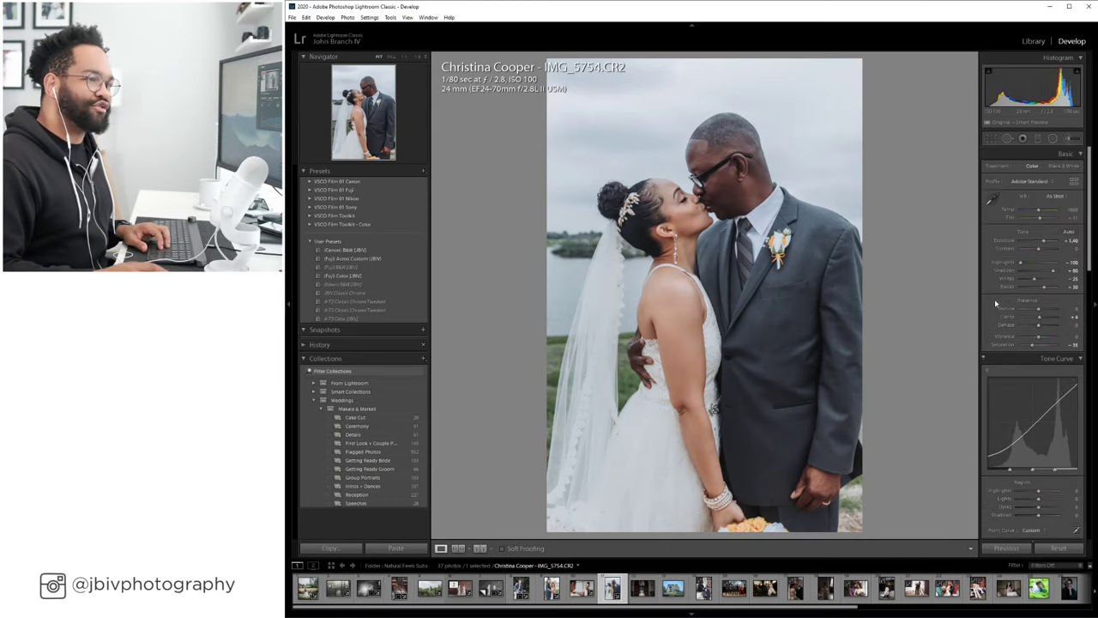
left_click_drag(1054, 271, 1048, 272)
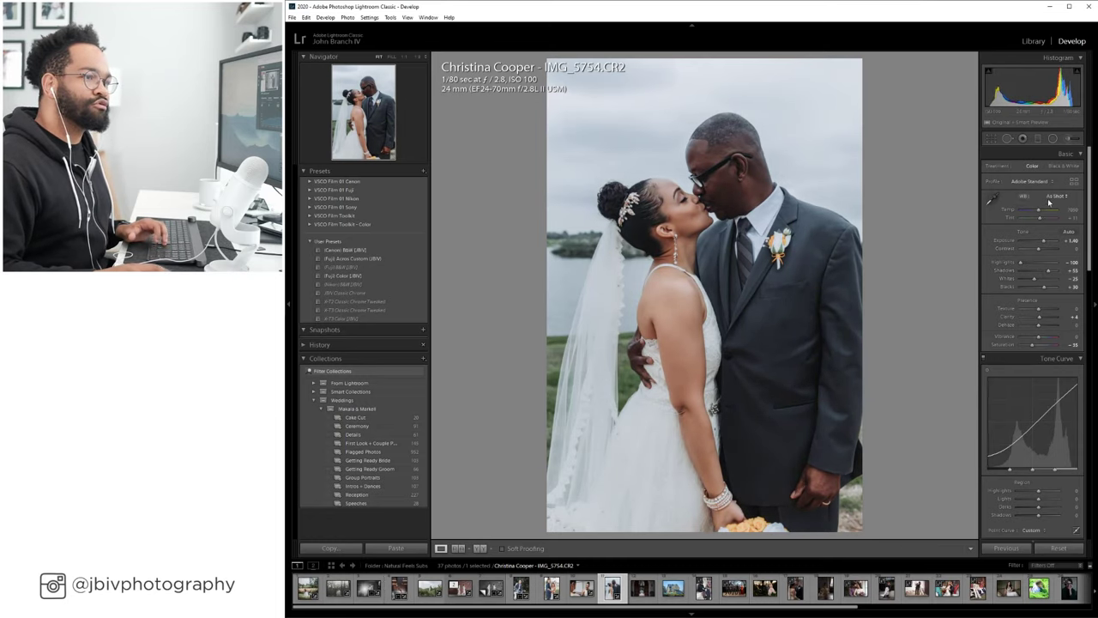
Set white balance to Auto, raise tint to +18, and warm temperature to about 8900.
left_click(1055, 195)
left_click(1037, 211)
left_click_drag(1039, 218, 1040, 215)
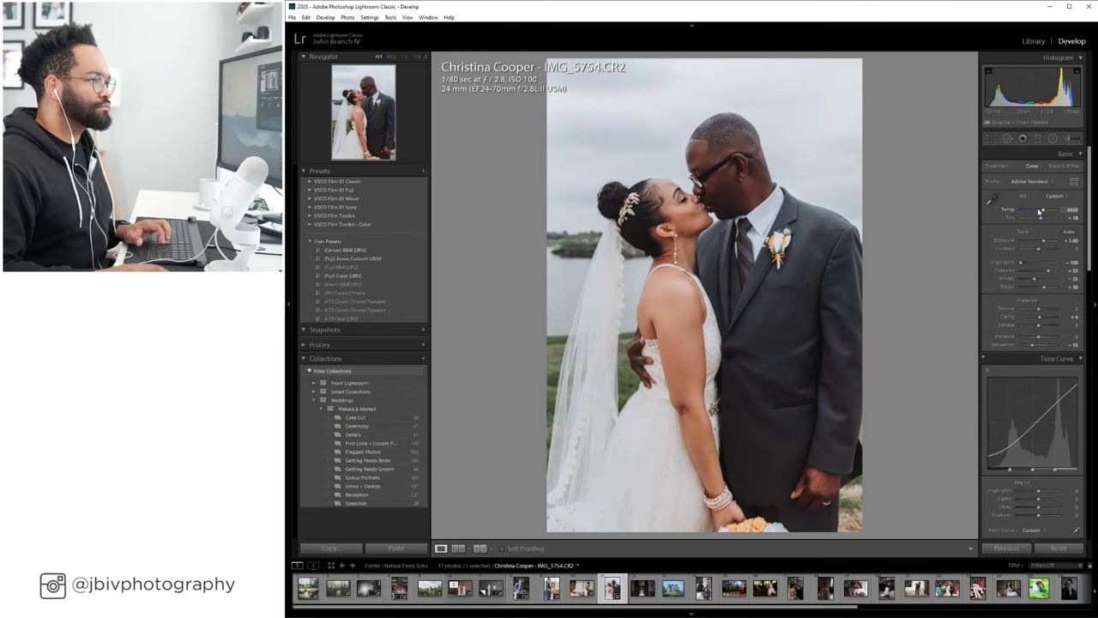
left_click_drag(1040, 212, 1044, 212)
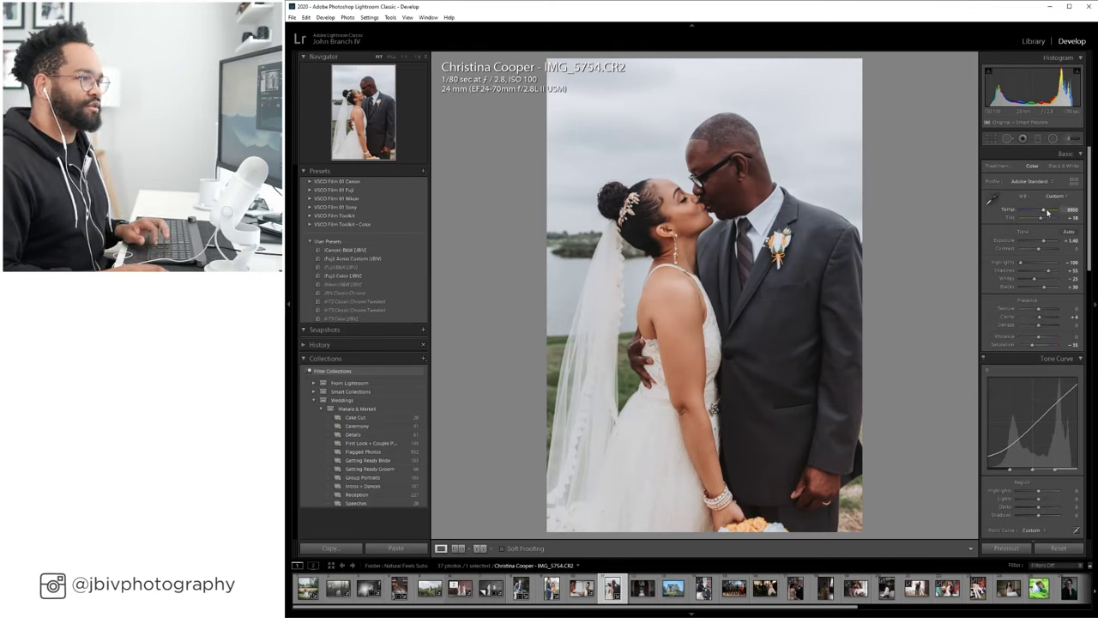
scroll(1047, 211, "down", 3)
scroll(1014, 331, "down", 3)
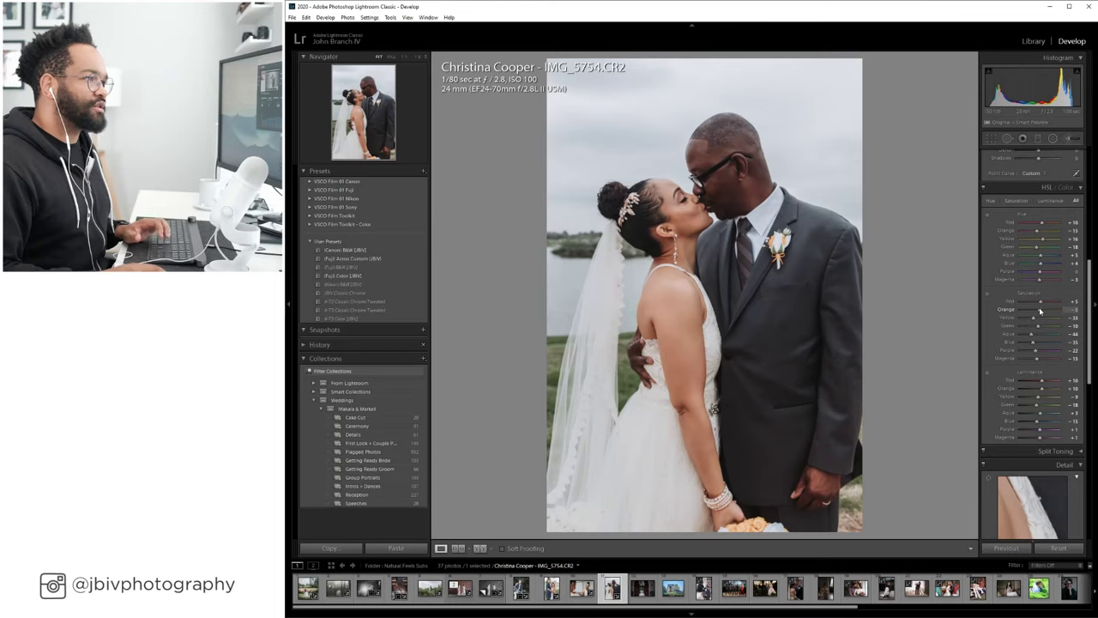
Lift shadows to about +65, nudge Orange saturation up, and view Before/After side by side.
scroll(1040, 311, "up", 6)
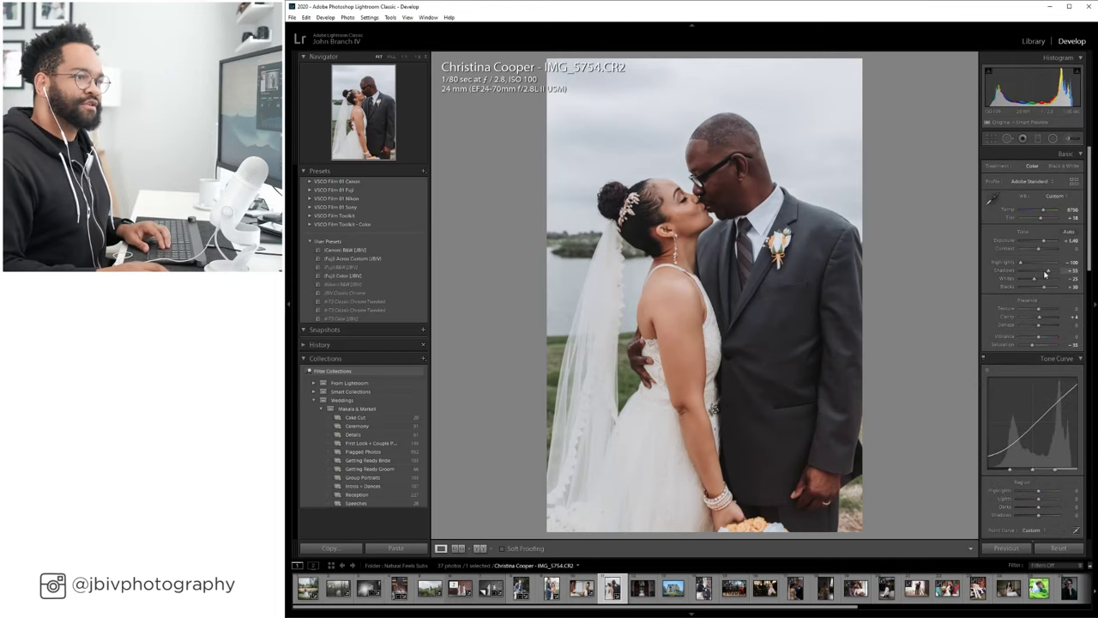
left_click_drag(1045, 273, 1051, 273)
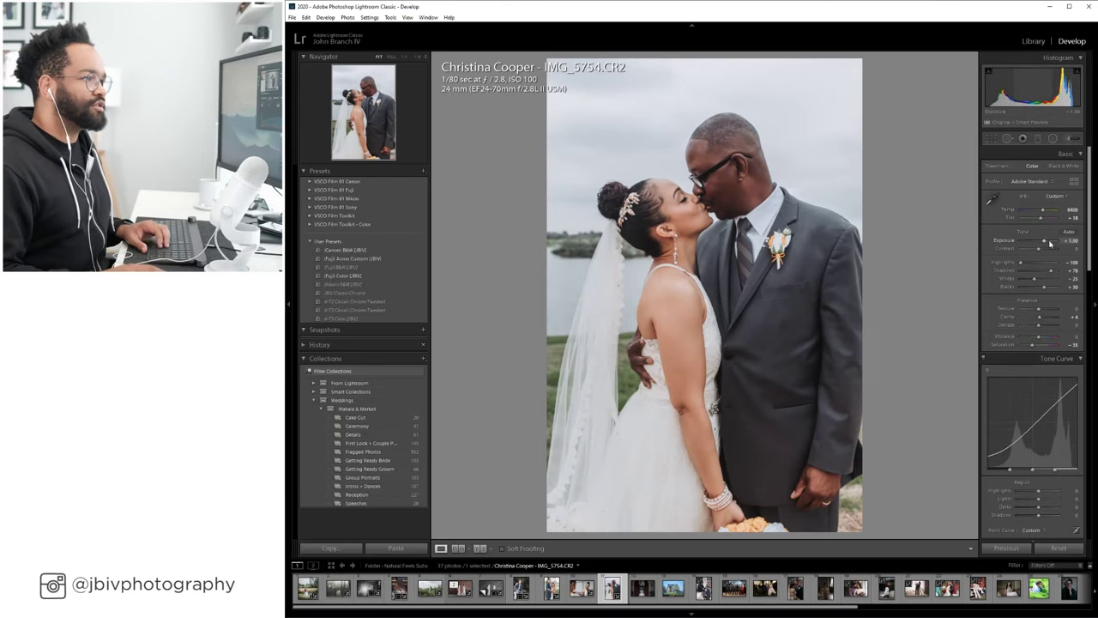
scroll(1050, 243, "down", 5)
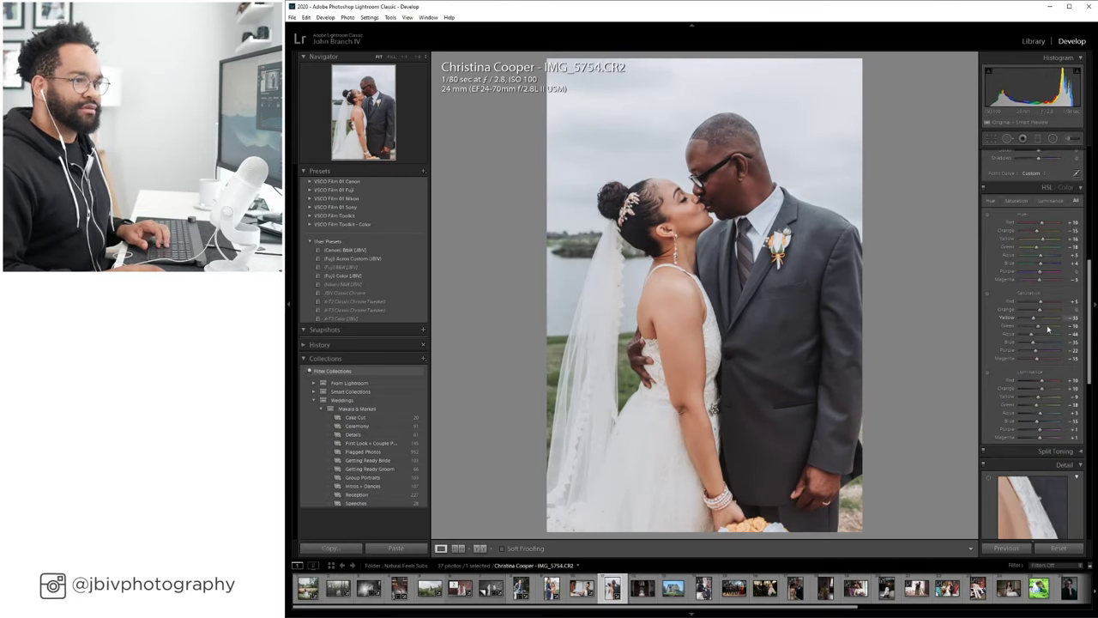
left_click_drag(1041, 311, 1045, 312)
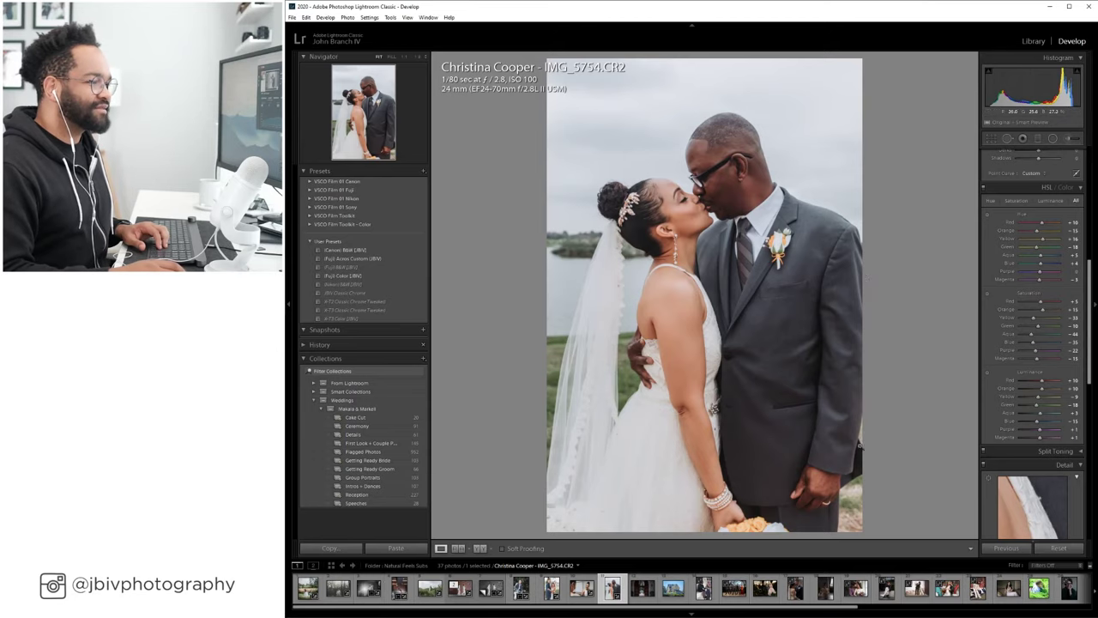
left_click(480, 548)
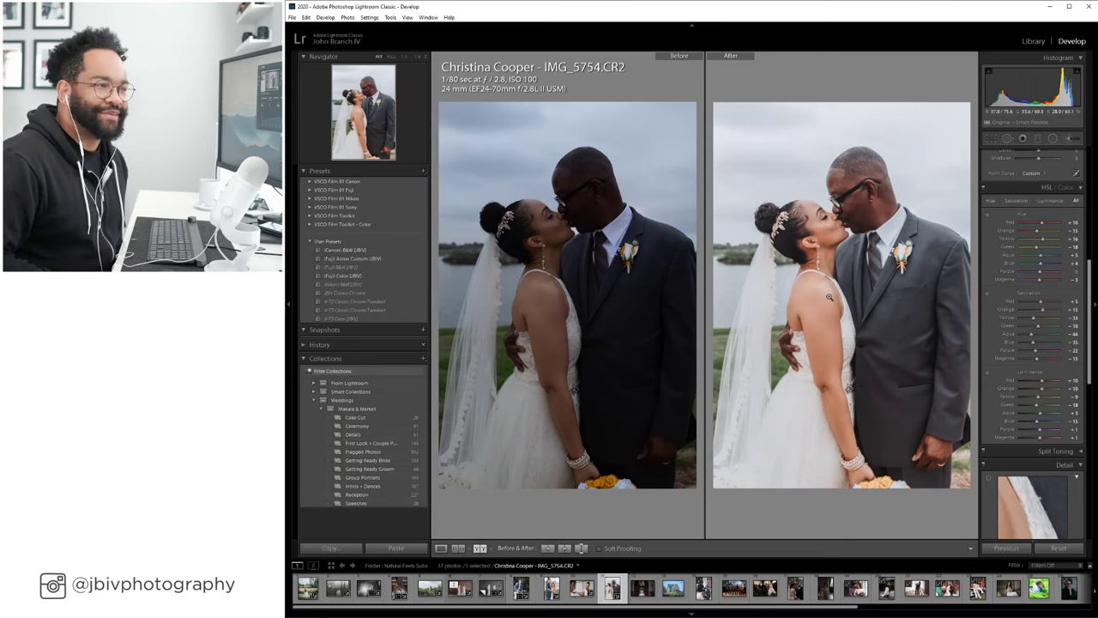
In Library, select photos 8 through 11 and compare them in Survey view, toggling side panels.
left_click(1032, 42)
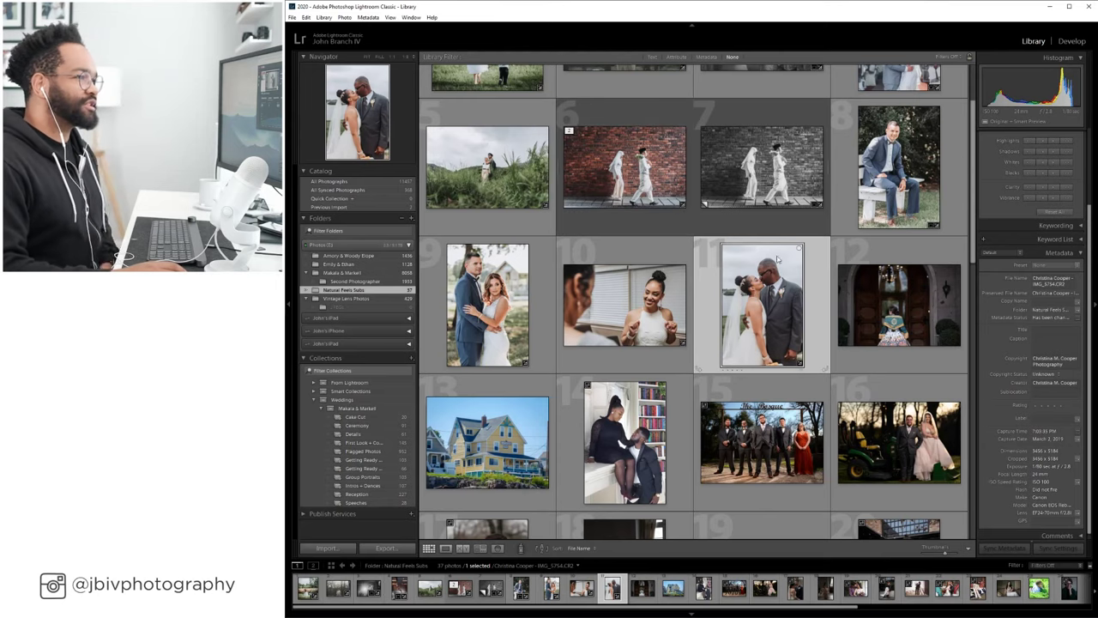
left_click(865, 206)
left_click(762, 308, "shift")
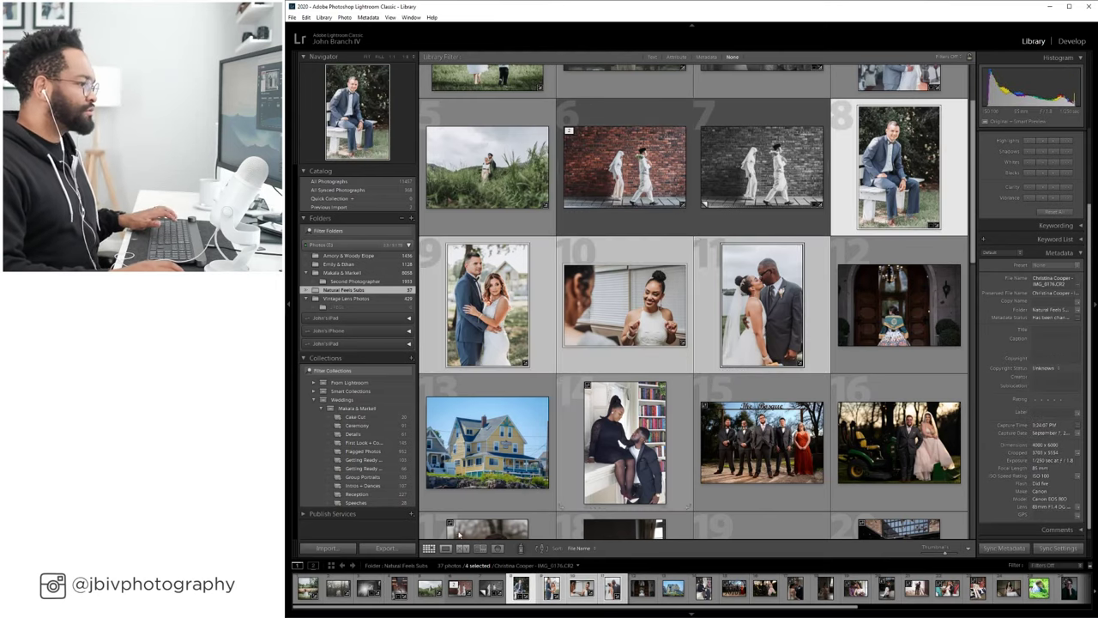
left_click(481, 549)
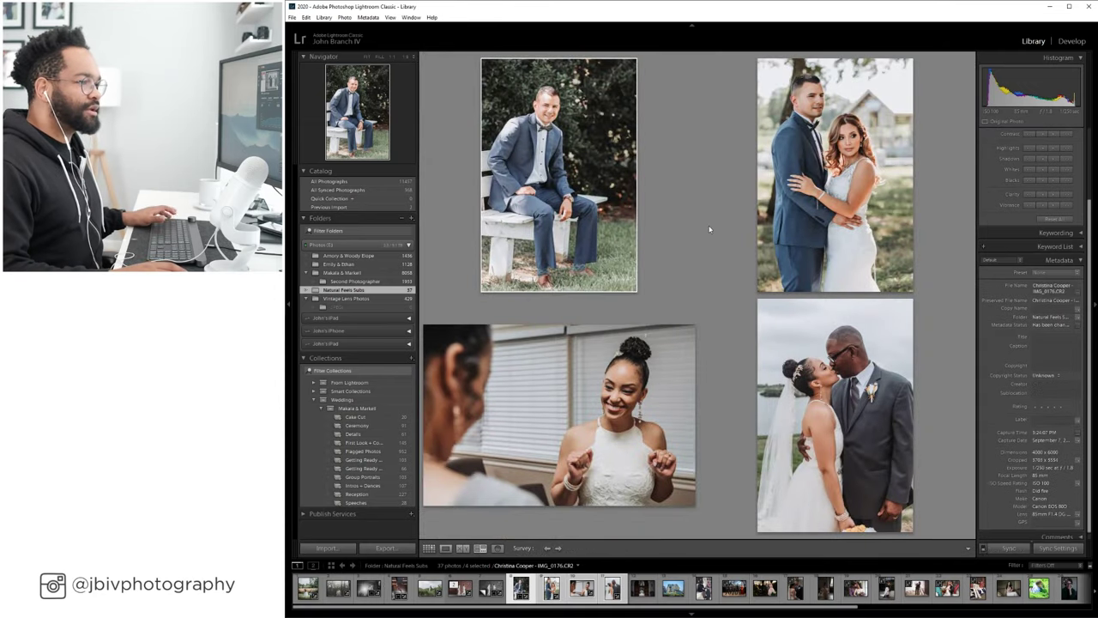
key("Tab")
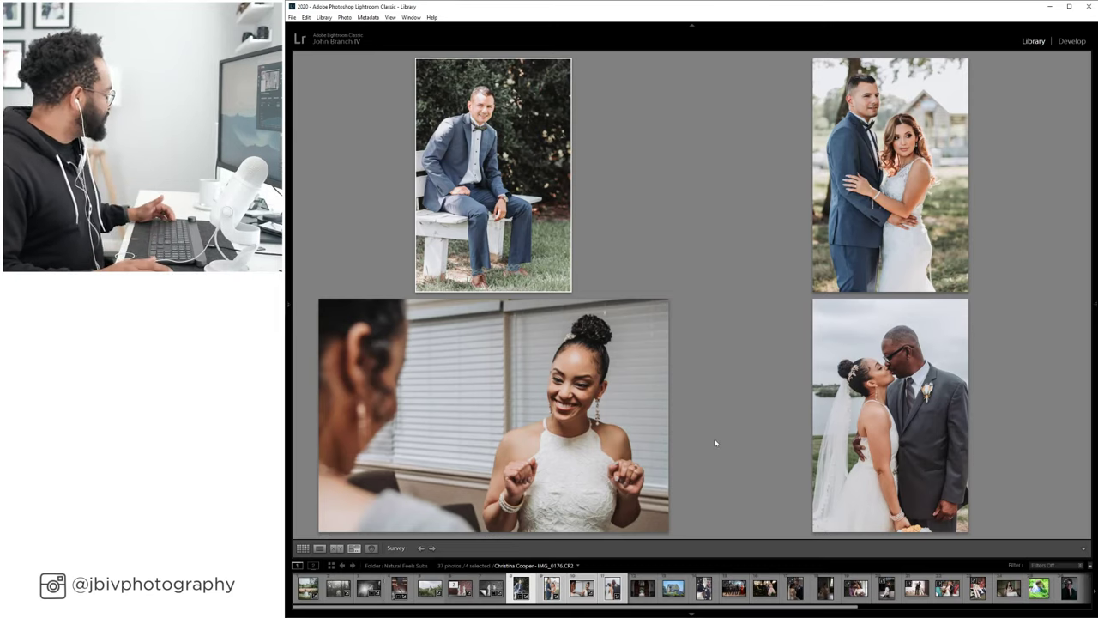
key("Tab")
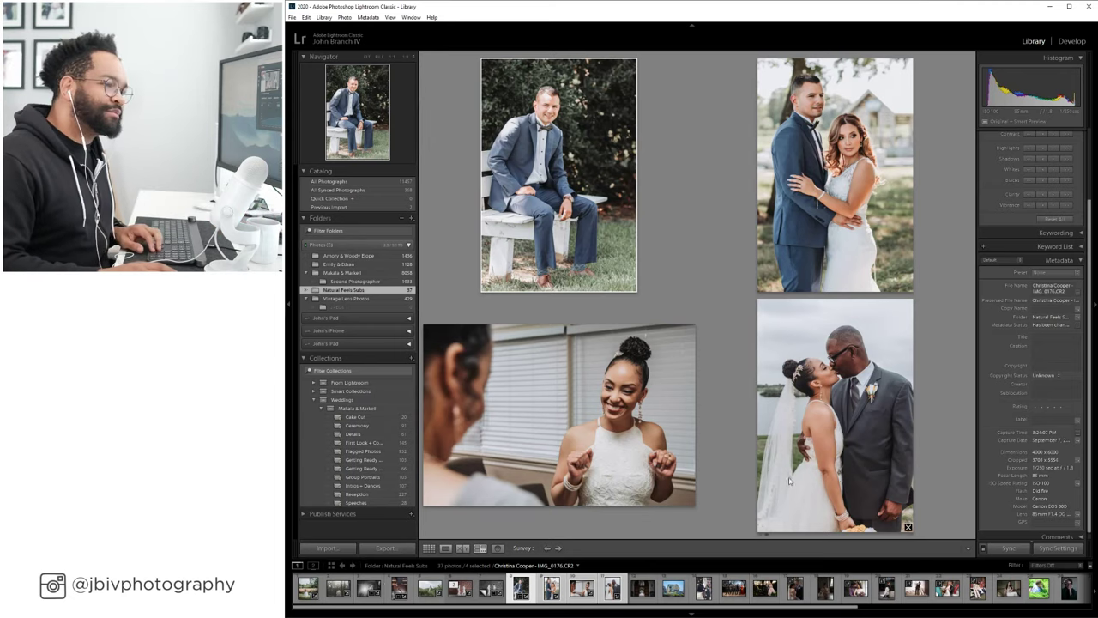
Open photo 12, MAVI0586.RAF, in Develop Loupe view and apply automatic Upright perspective correction.
left_click(428, 547)
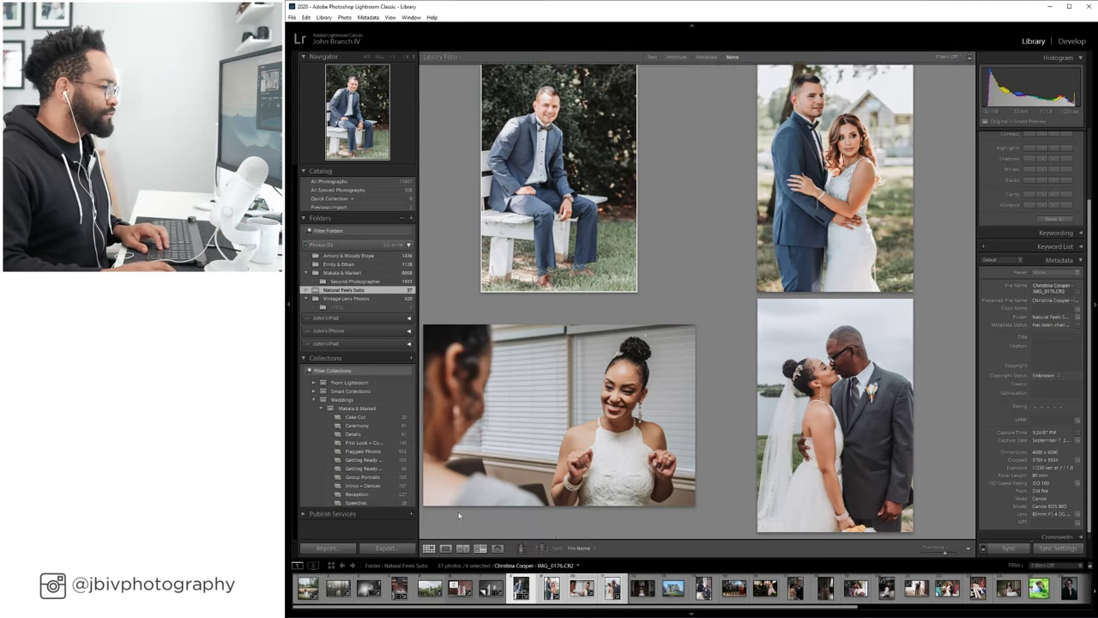
left_click(892, 318)
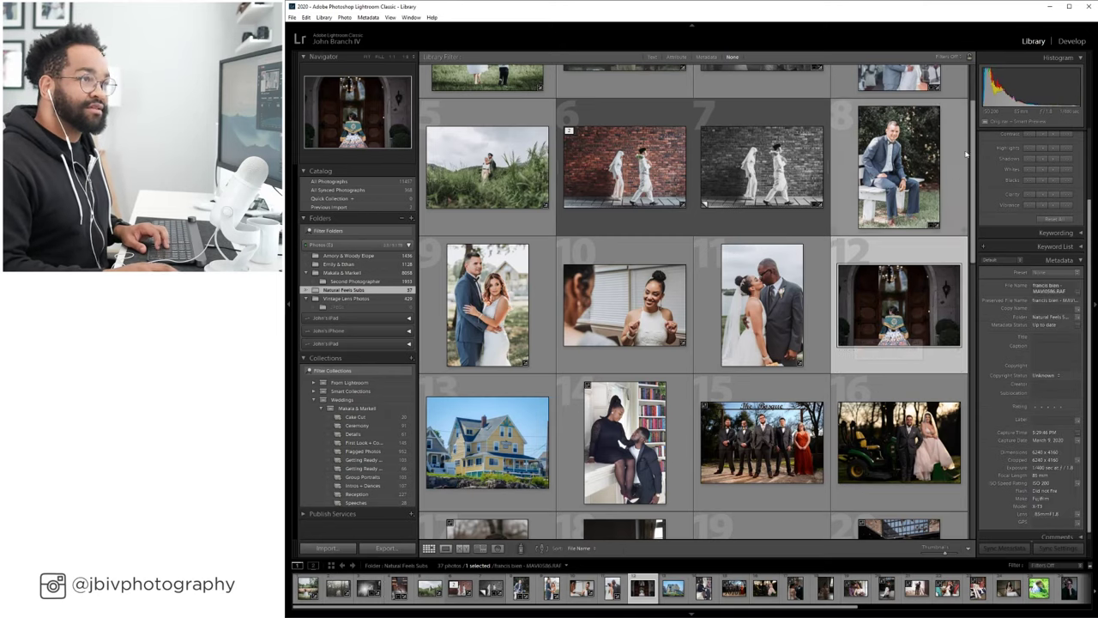
left_click(1071, 41)
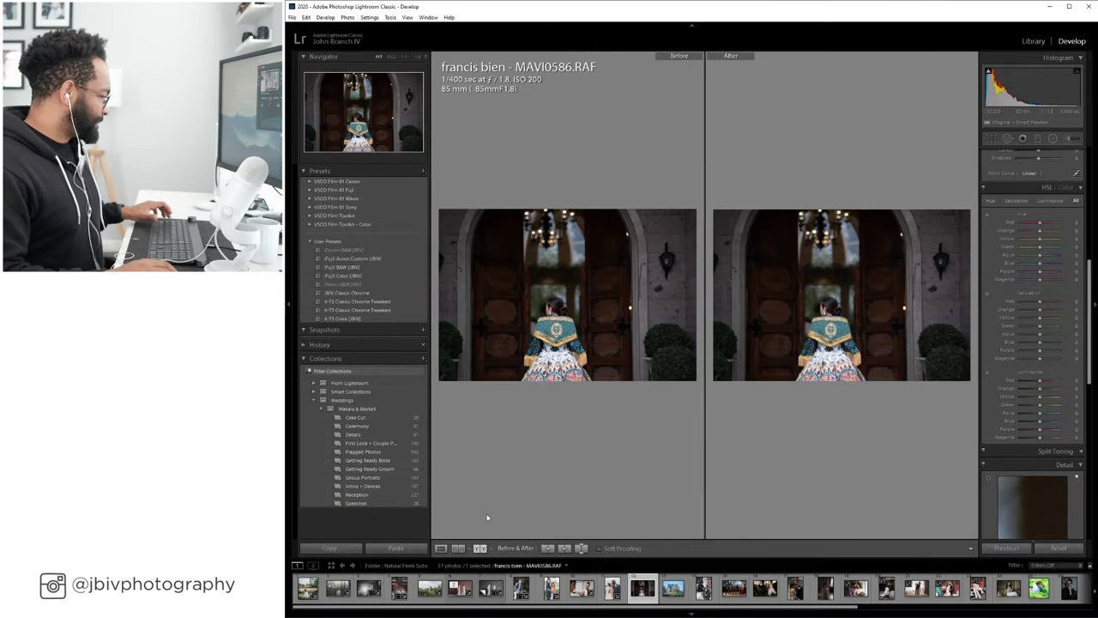
left_click(440, 548)
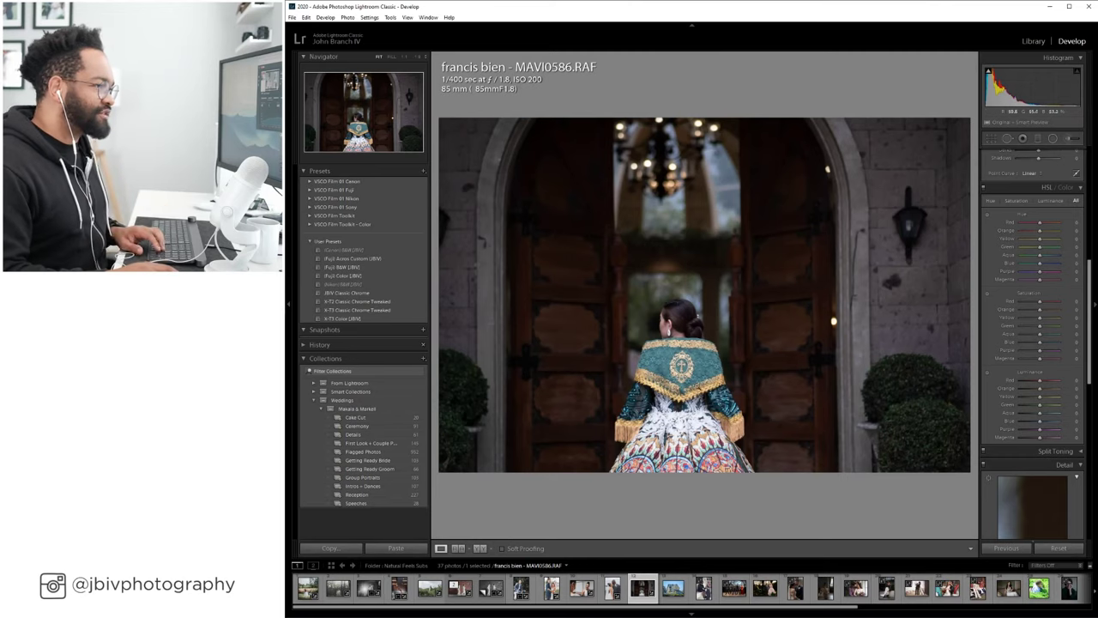
scroll(1015, 327, "down", 10)
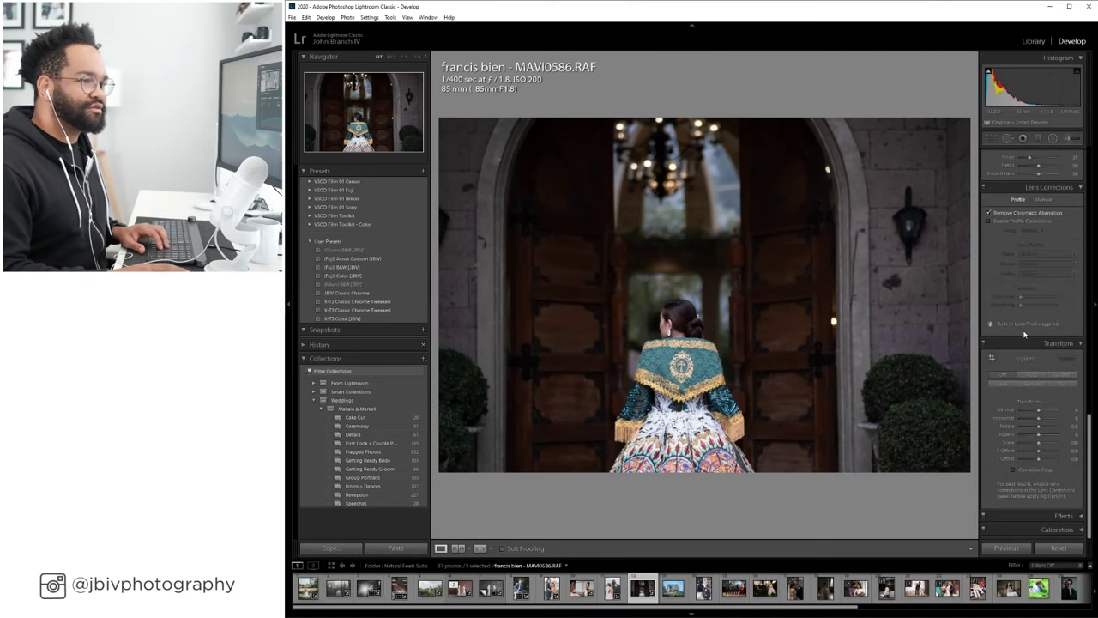
left_click(1002, 383)
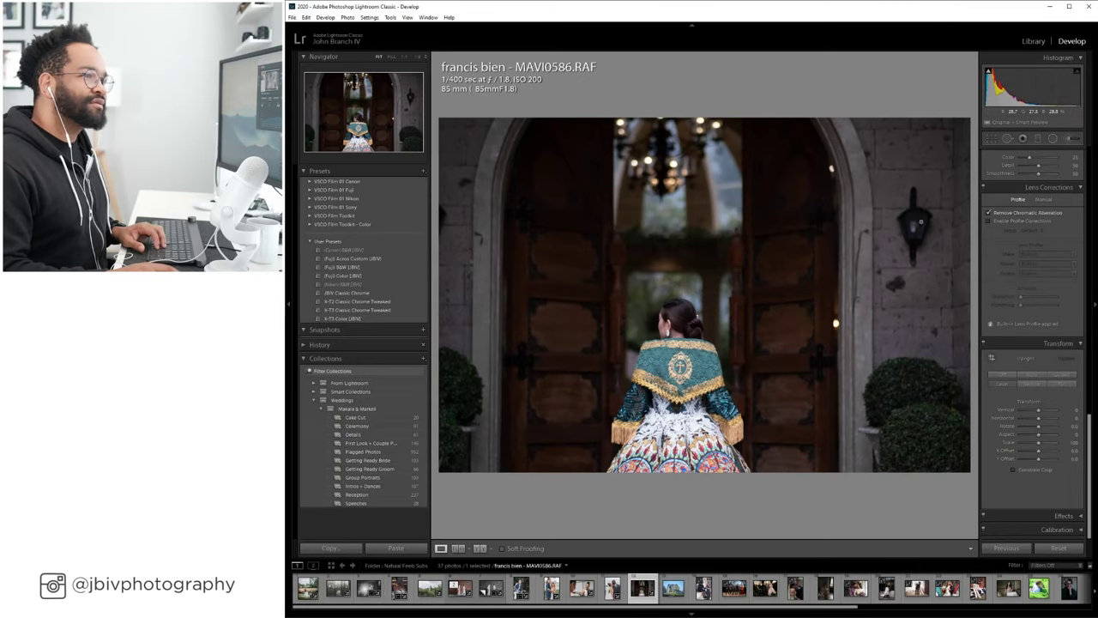
Crop the photo by lowering its top edge, then apply the X-T3 Color (JBIV) preset.
left_click(991, 140)
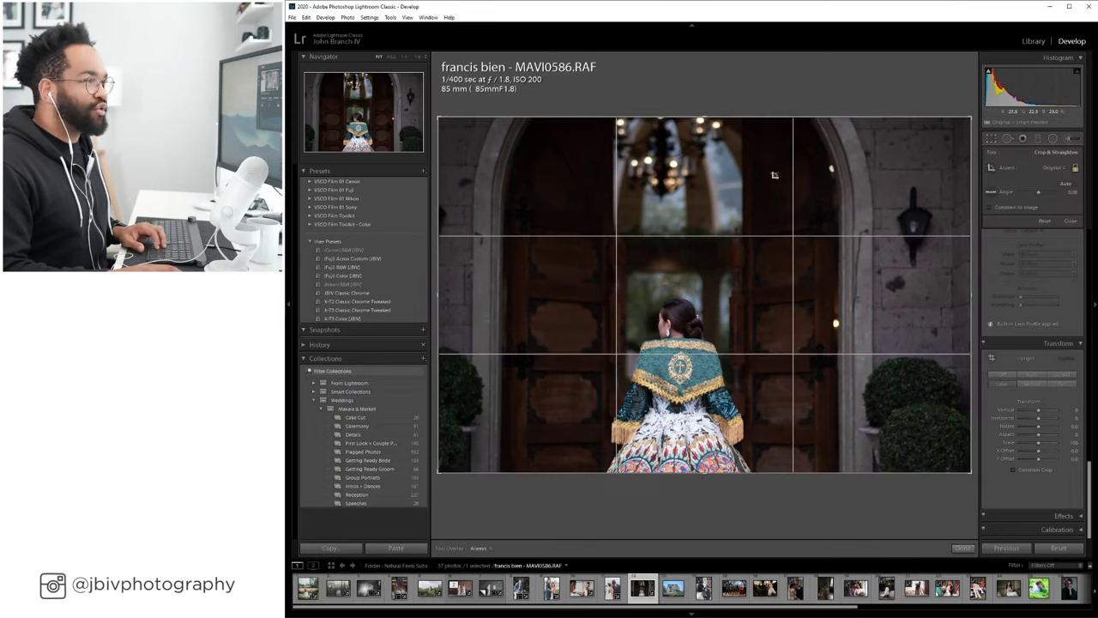
left_click_drag(713, 119, 713, 127)
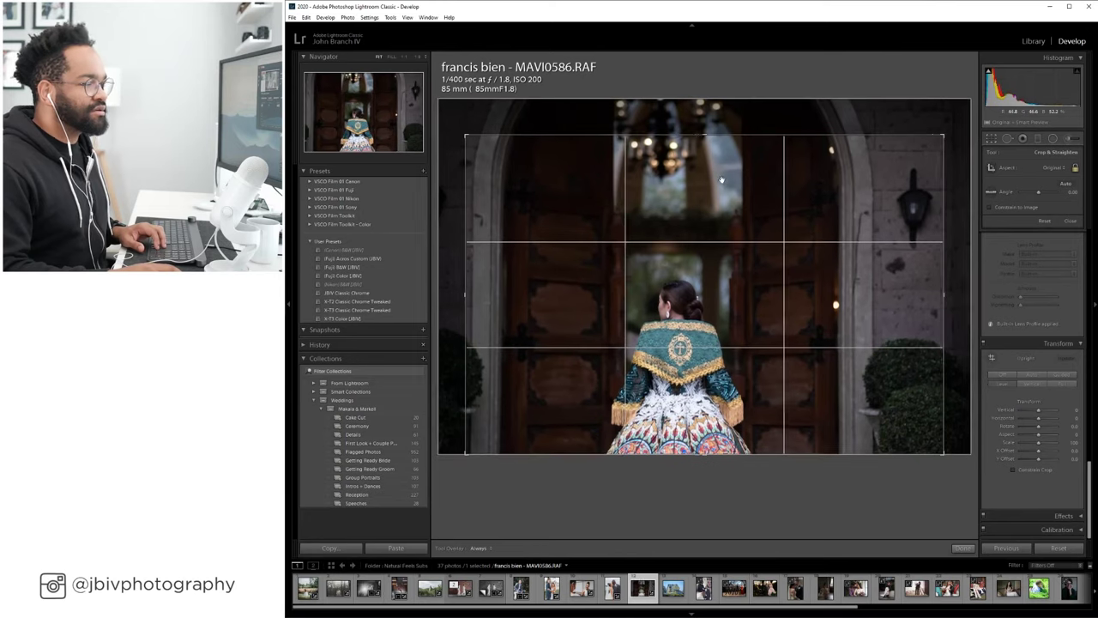
left_click_drag(723, 178, 754, 176)
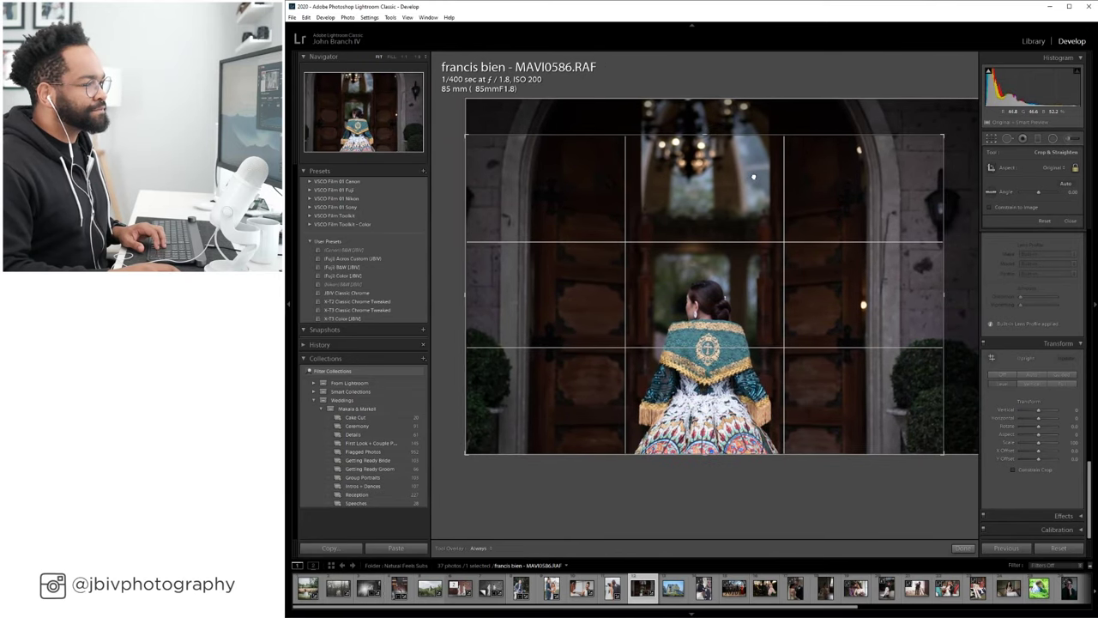
key("Return")
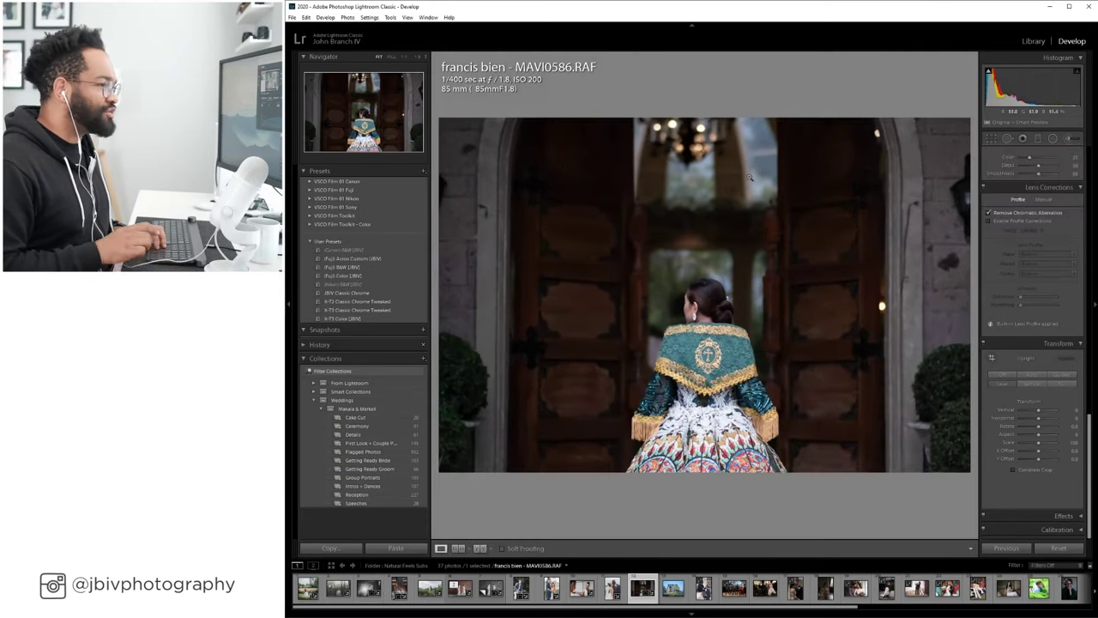
left_click(393, 319)
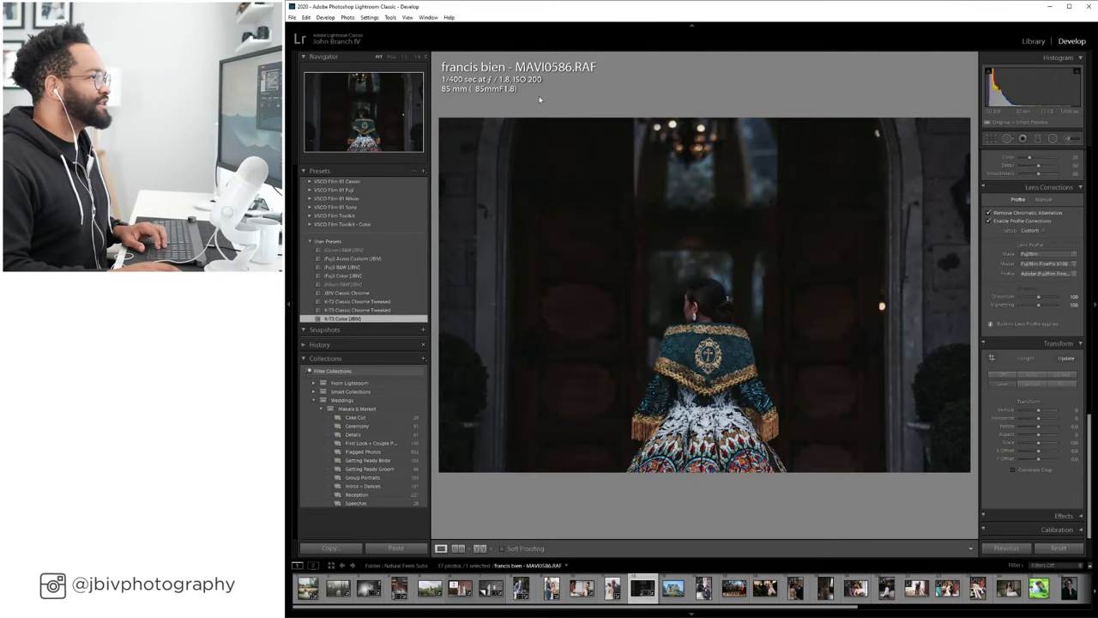
Raise MAVI0586's exposure to about +1.40, lift shadows to +60, then trim exposure slightly.
left_click(1037, 41)
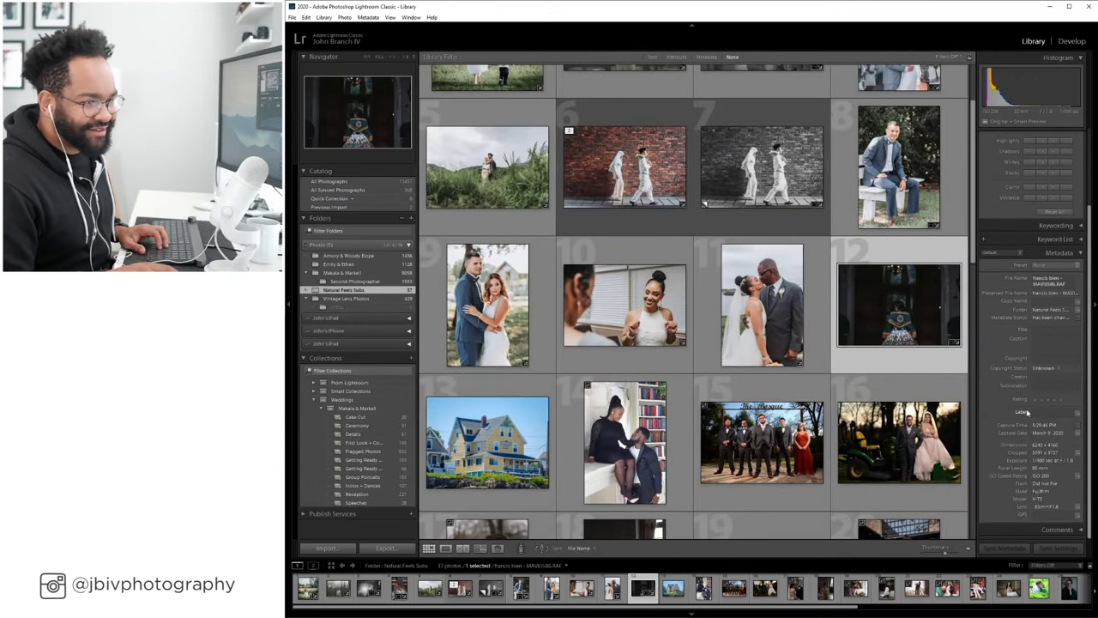
left_click(1072, 41)
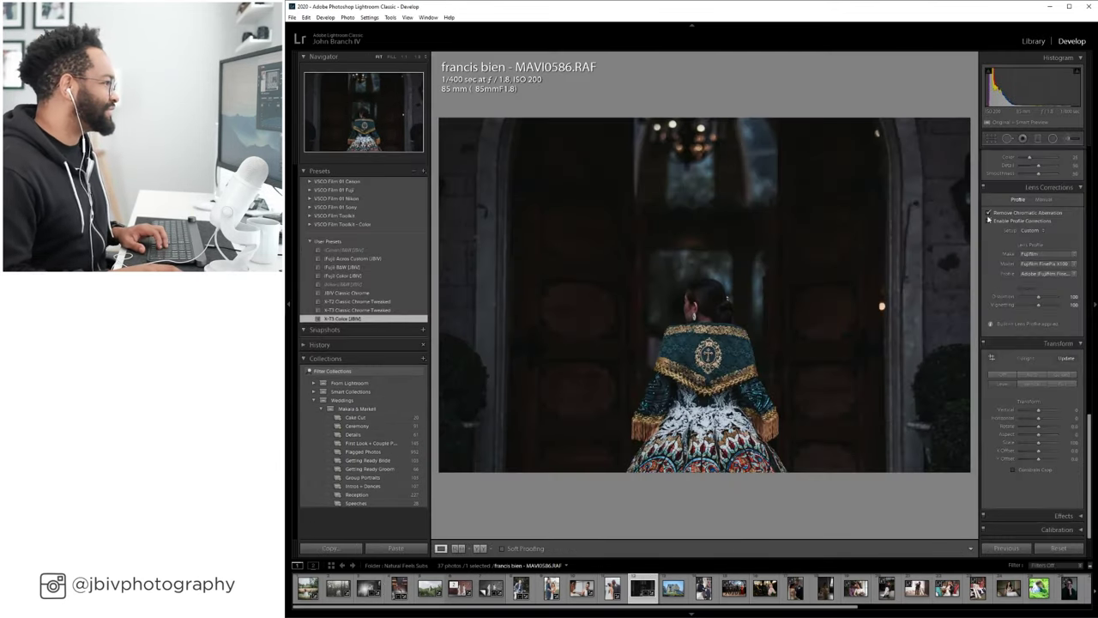
scroll(1046, 241, "up", 10)
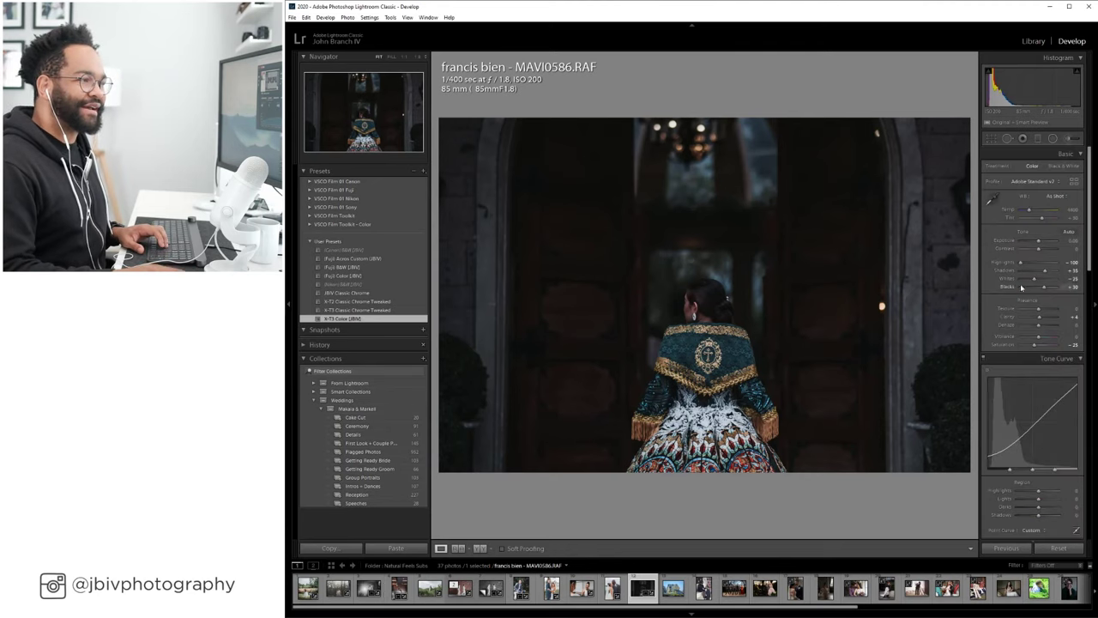
key("Up")
key("Up")
key("Up")
key("Up")
key("Up")
key("Up")
key("Up")
key("Up")
key("Up")
key("Up")
key("Up")
key("Up")
key("Up")
key("Up")
key("Up")
key("Up")
key("Up")
key("Up")
key("Up")
key("Up")
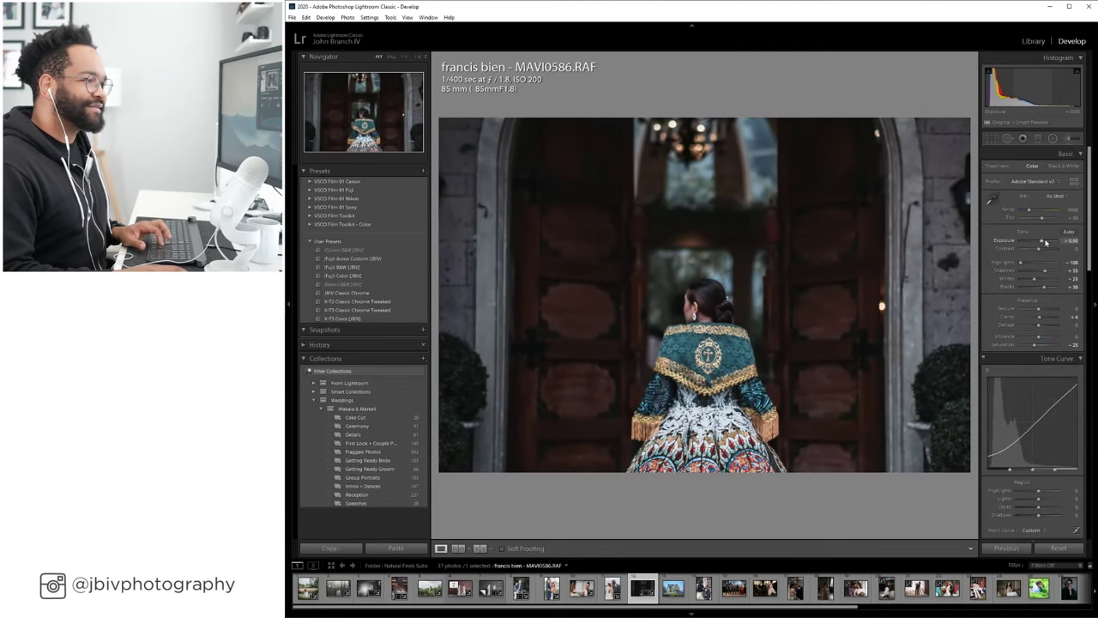
key("Up")
key("Up")
key("Up")
key("Up")
key("Up")
key("Up")
key("Up")
key("Up")
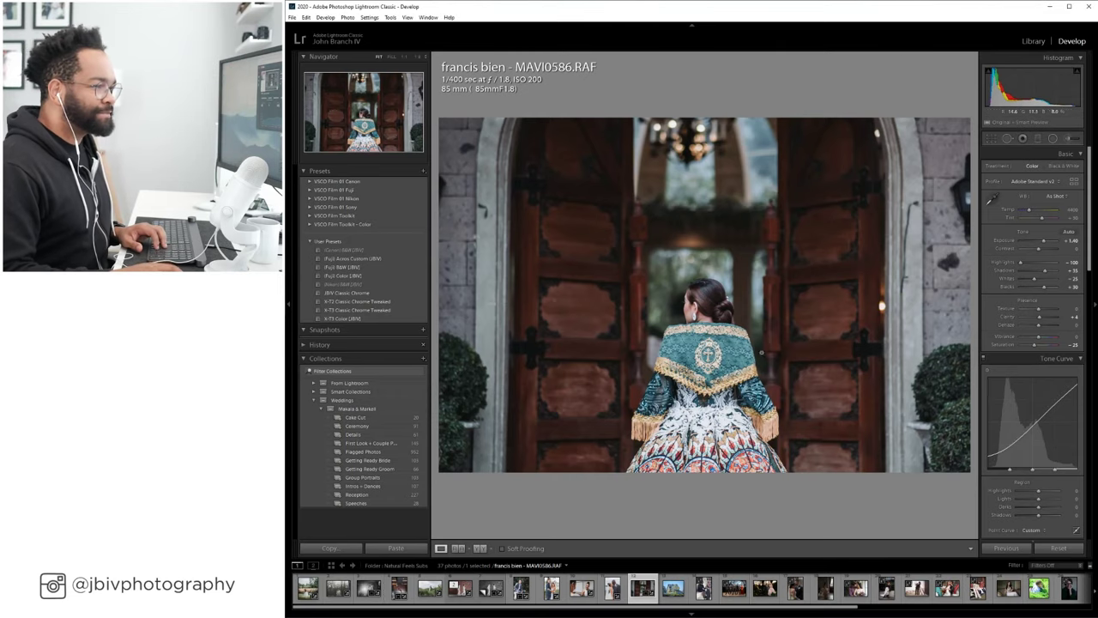
scroll(1044, 242, "down", 2)
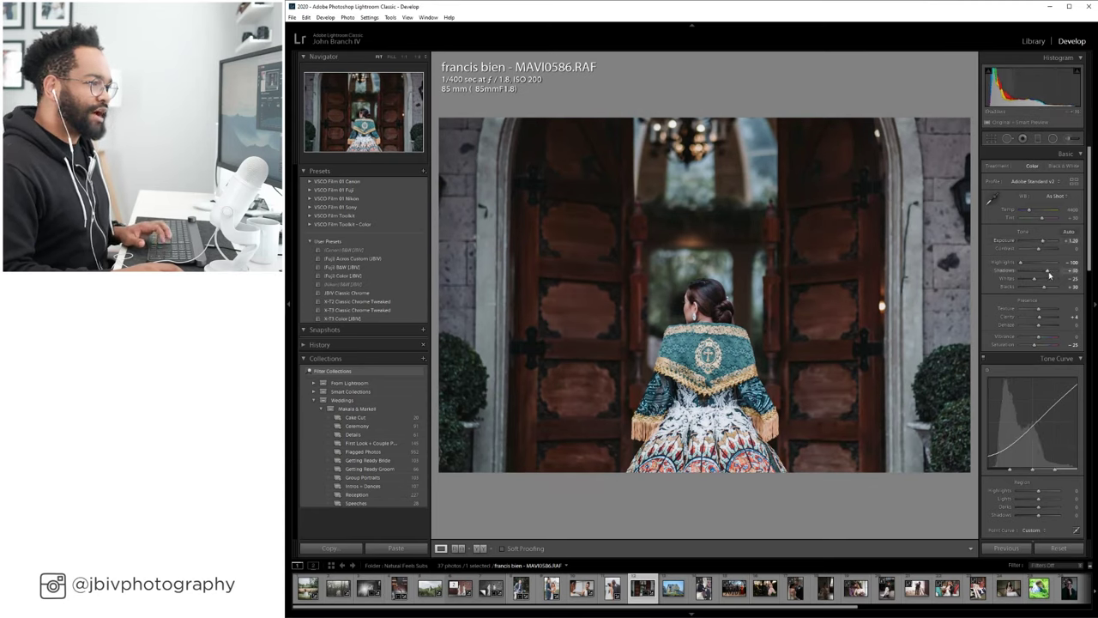
scroll(1050, 273, "up", 1)
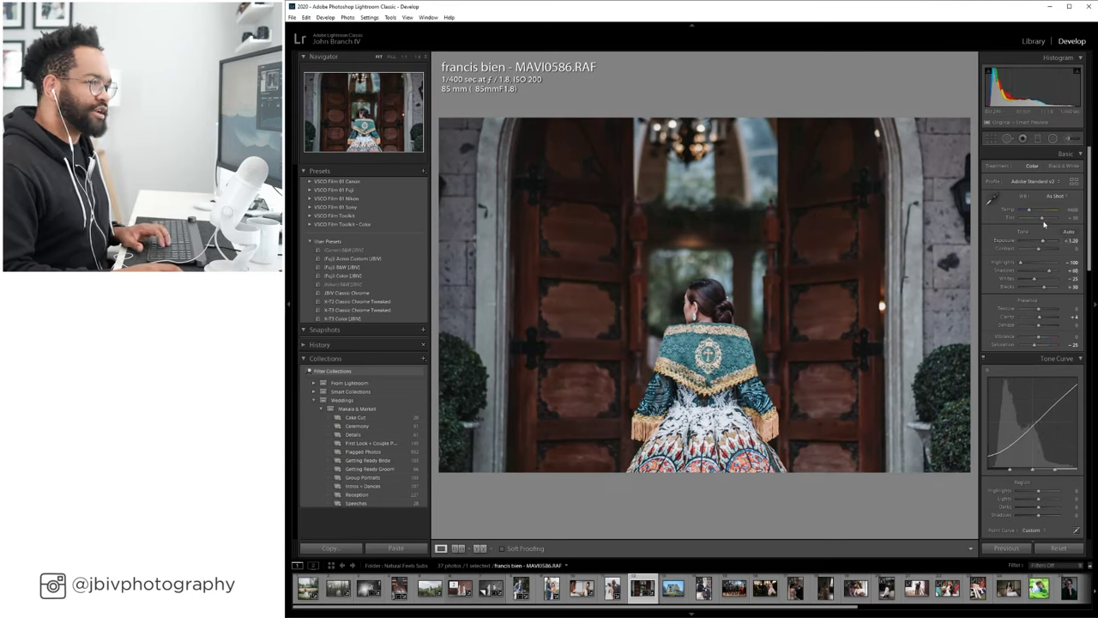
scroll(1044, 219, "up", 1)
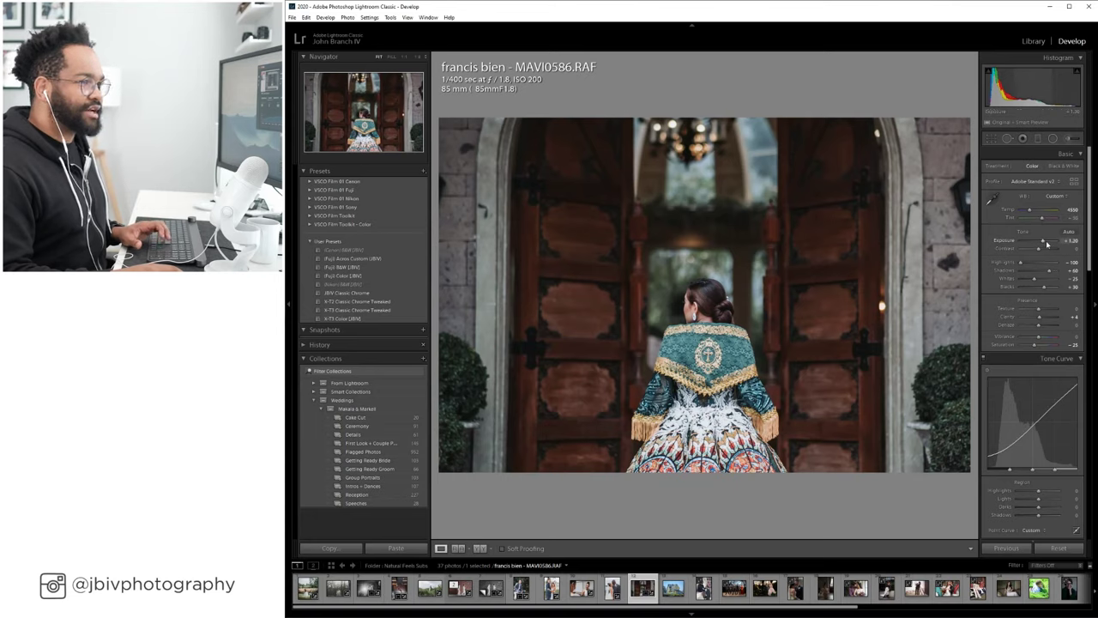
left_click_drag(1047, 245, 1045, 244)
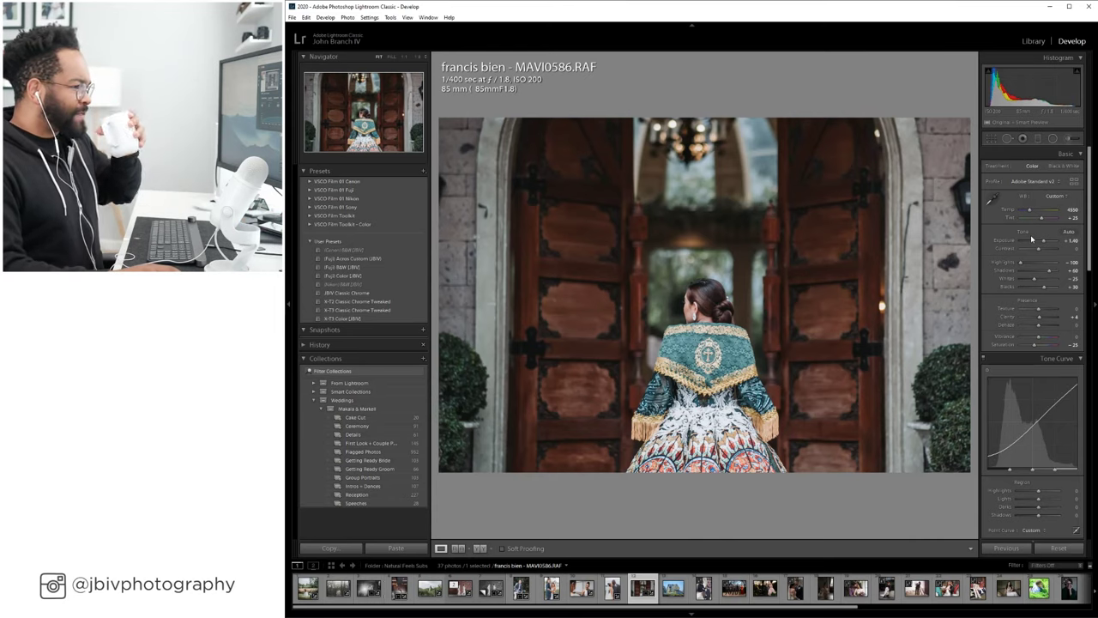
Compare Before/After and rotate the shawl photo slightly with the Transform Rotate slider.
left_click(480, 548)
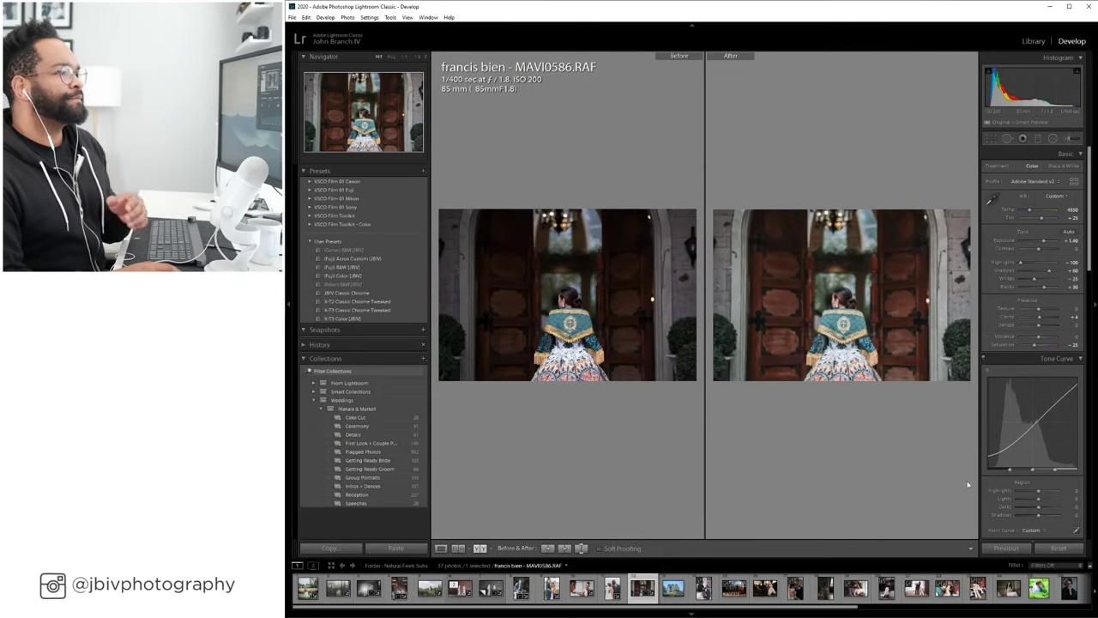
scroll(1012, 372, "down", 10)
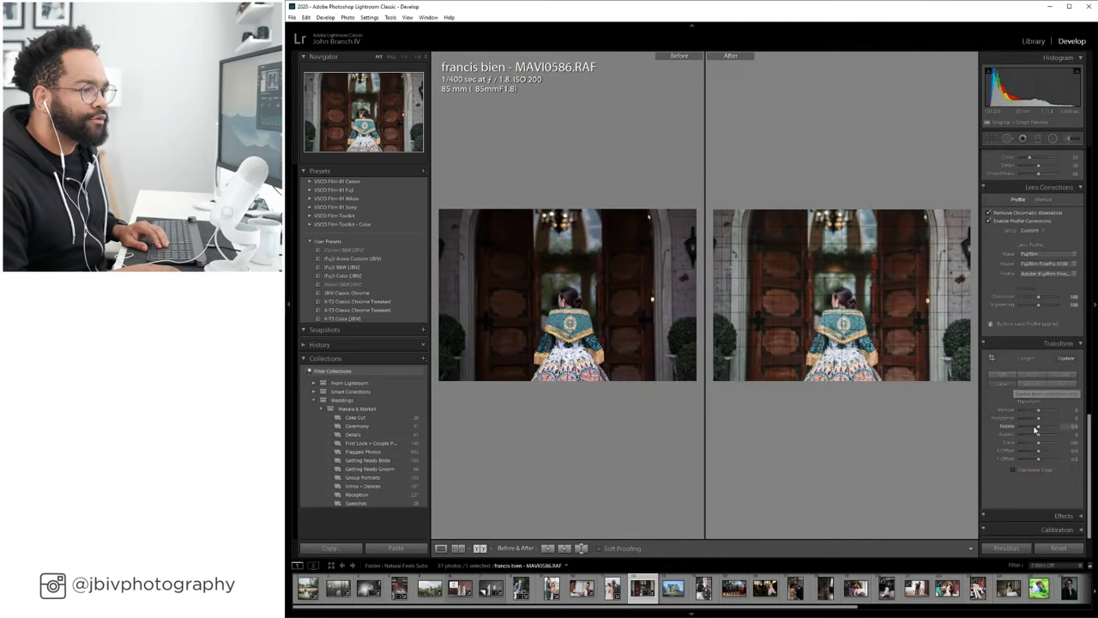
left_click_drag(1038, 426, 1036, 427)
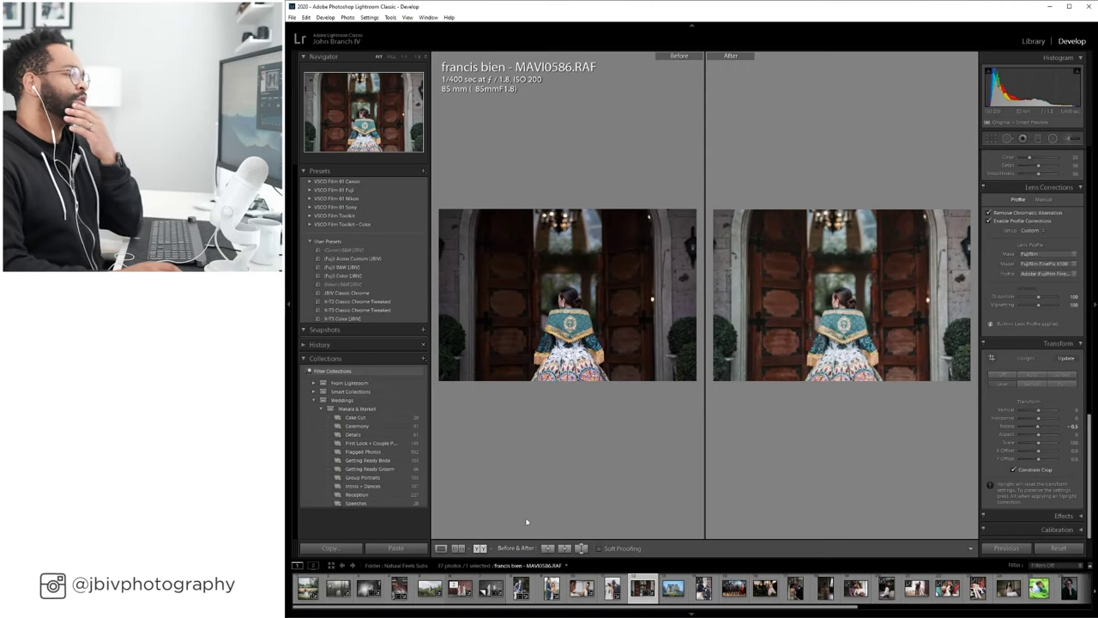
left_click(441, 547)
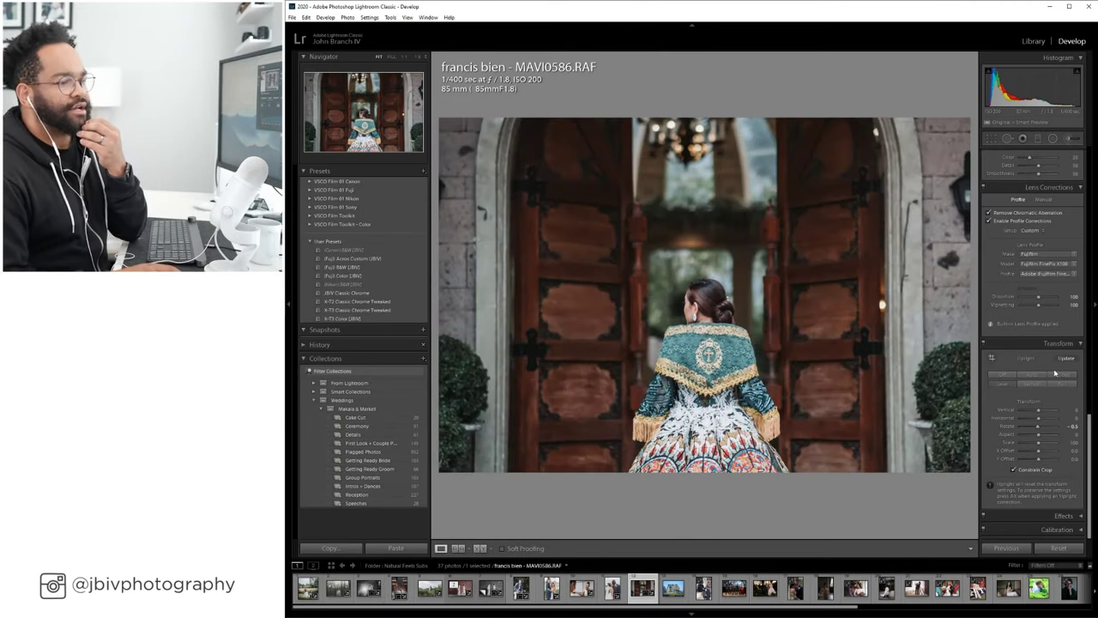
Advance to the next photo, the yellow Katahdin Inn house JPEG.
scroll(1038, 378, "up", 10)
scroll(1038, 378, "up", 5)
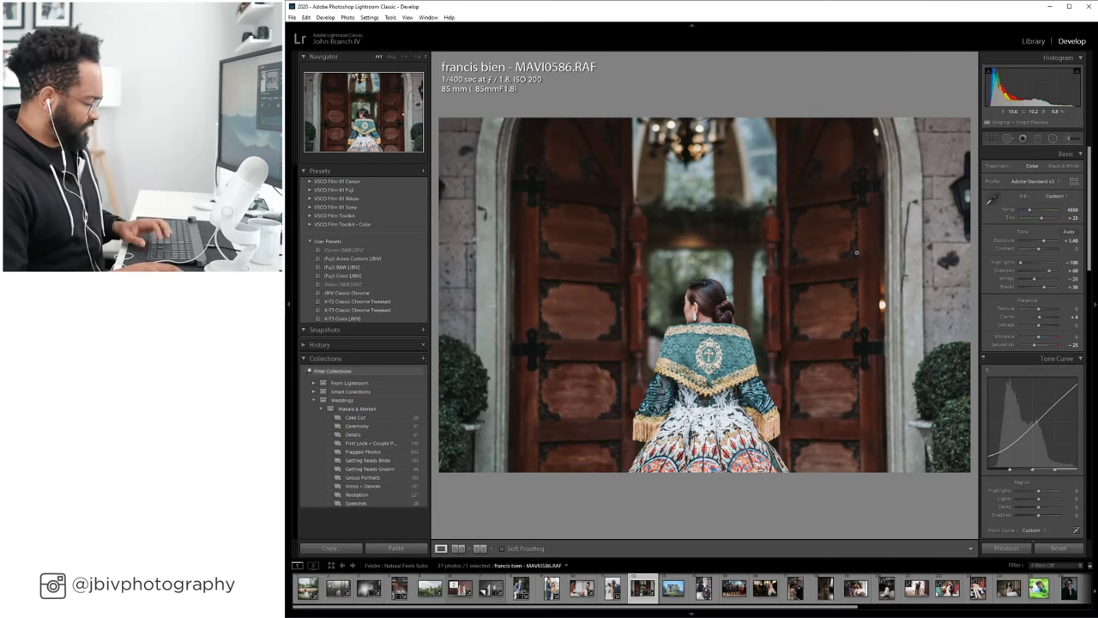
key("Right")
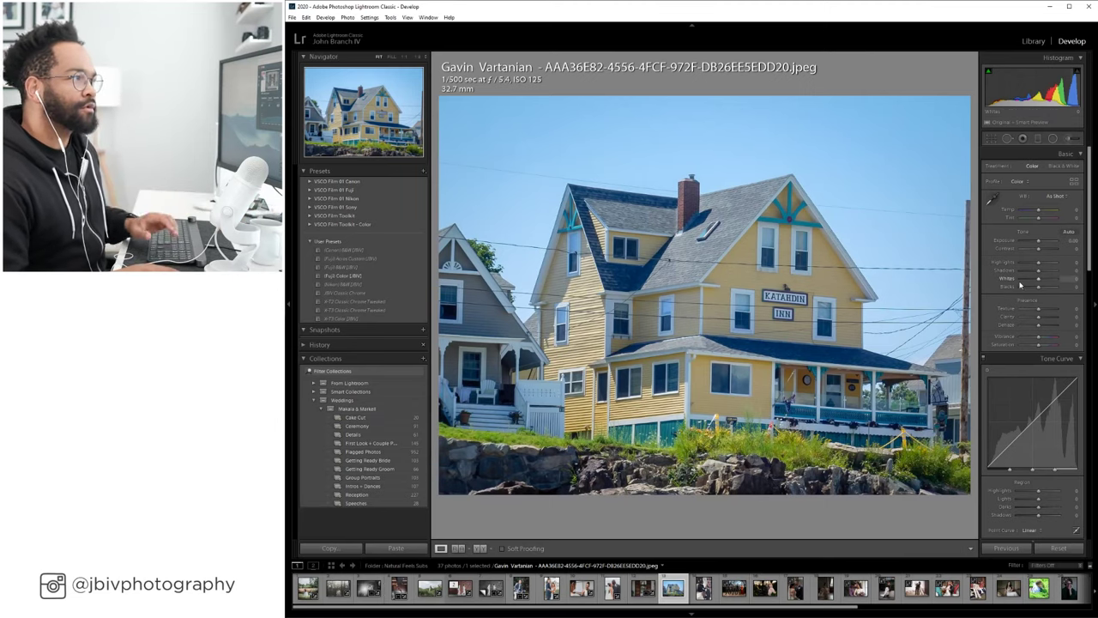
Apply Upright perspective correction, rotate about +1.3, and enable Constrain Crop on the house photo.
scroll(1014, 274, "down", 3)
key("g")
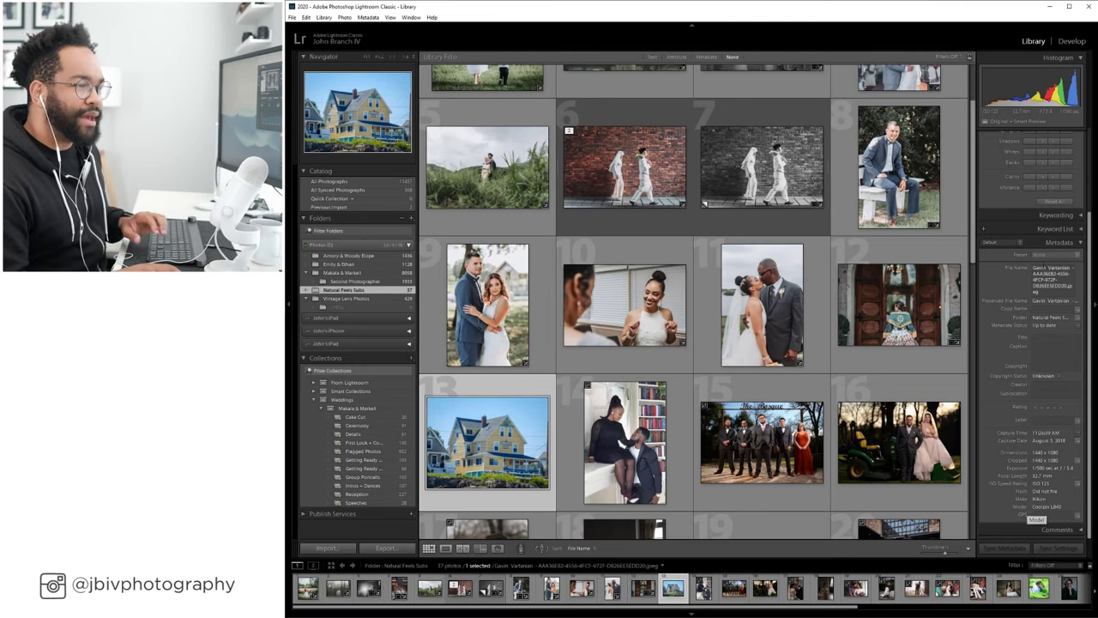
left_click(1071, 41)
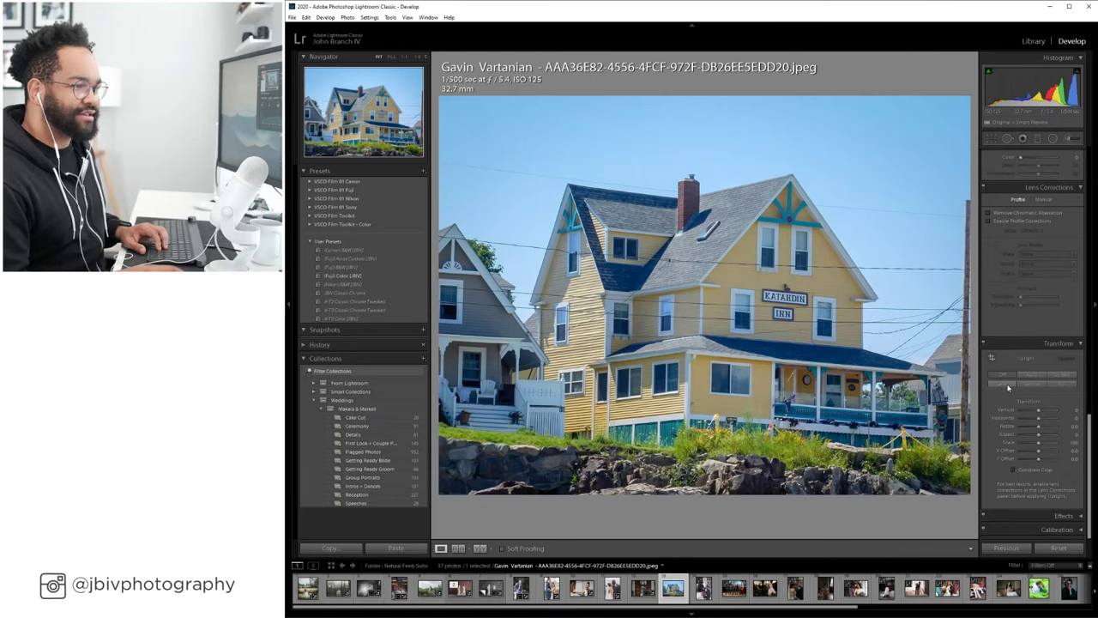
left_click(1006, 384)
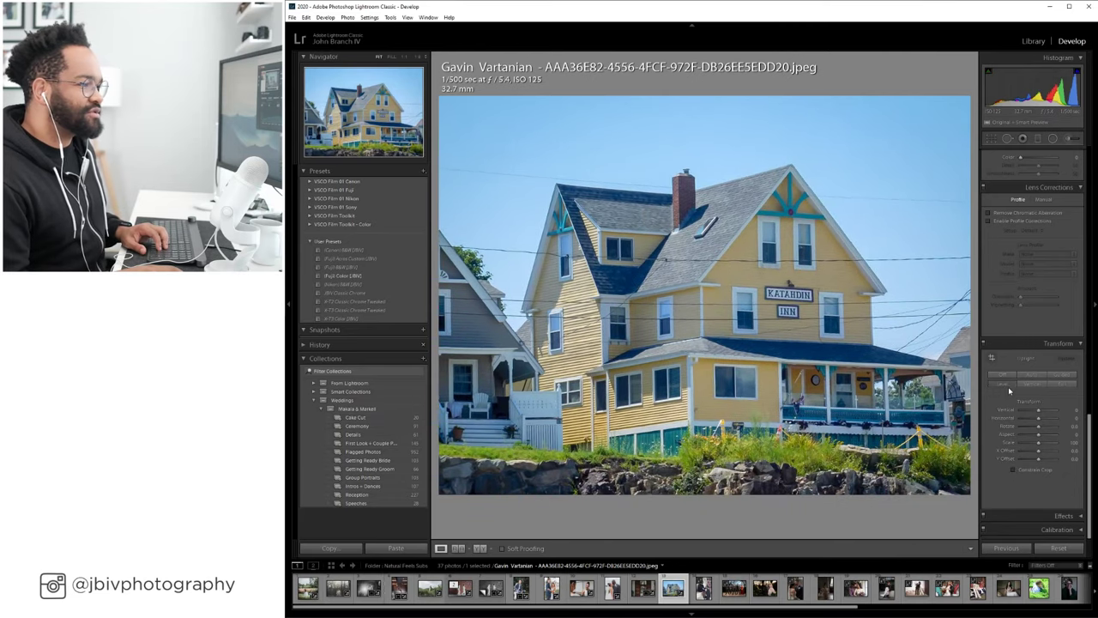
left_click_drag(1039, 426, 1038, 468)
left_click(1013, 469)
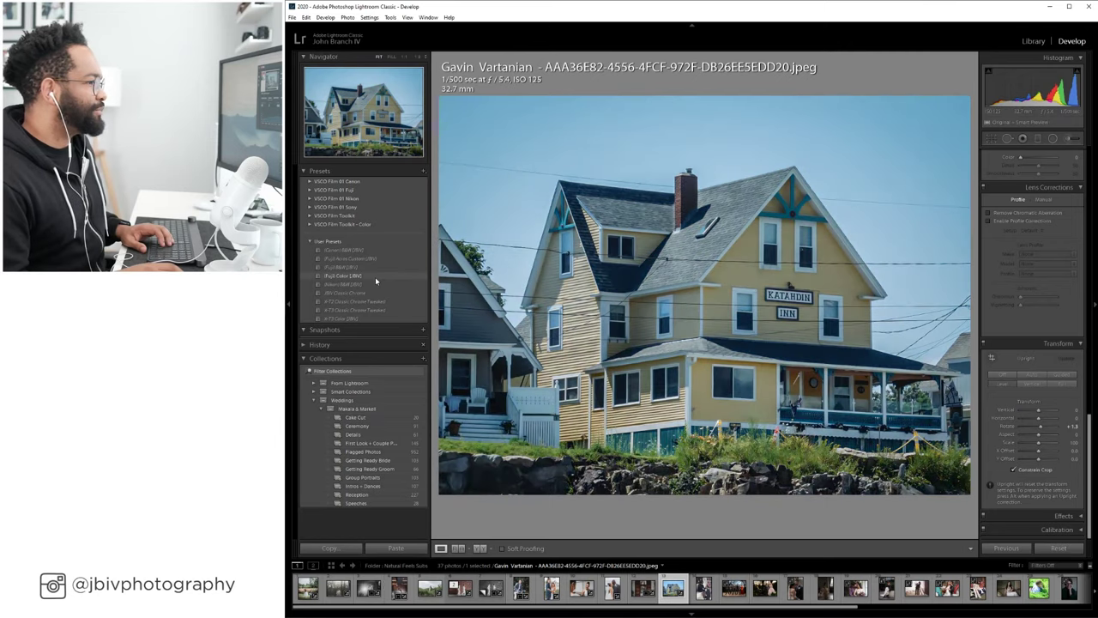
Apply the Fuji Color (JBV) preset, set lens profile correction to Auto, and shift tint toward magenta.
left_click(375, 276)
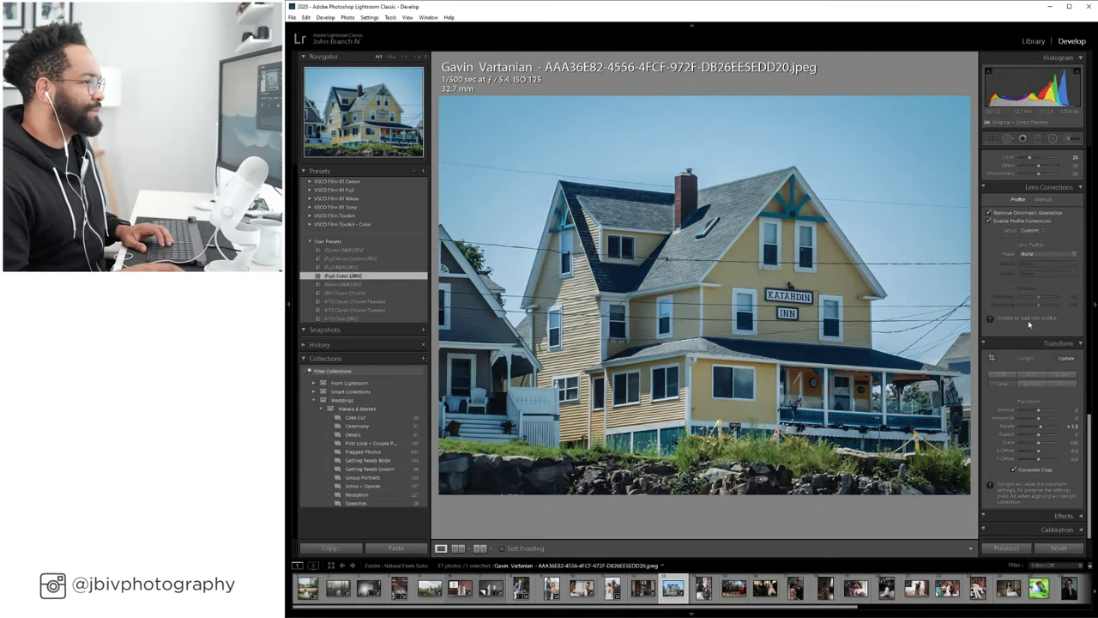
left_click(1031, 233)
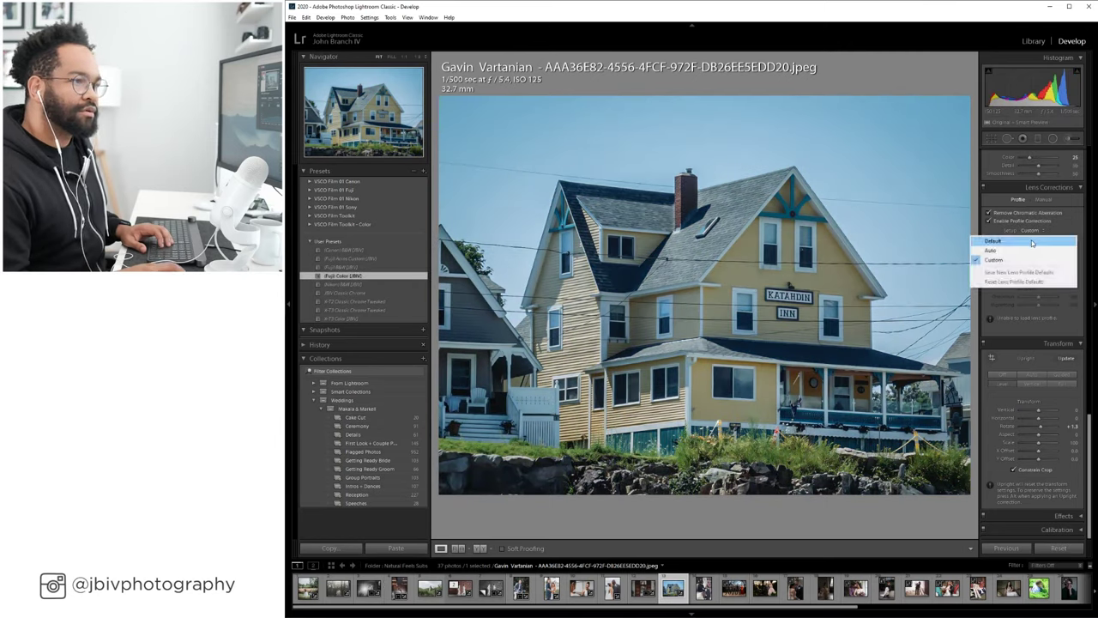
left_click(1016, 250)
scroll(1015, 421, "up", 10)
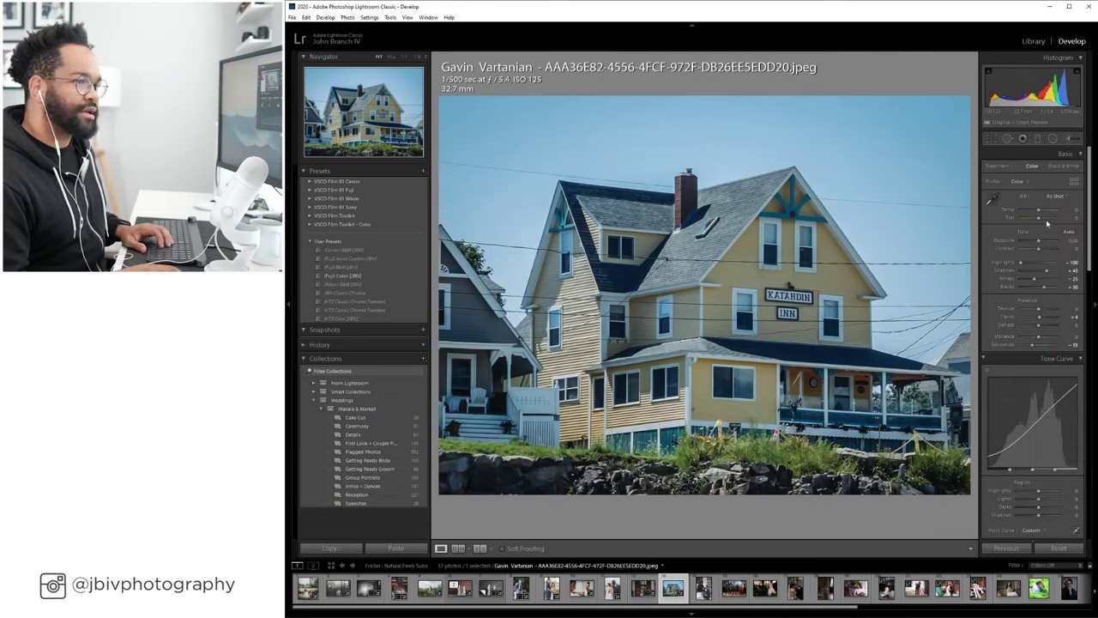
left_click_drag(1040, 217, 1046, 221)
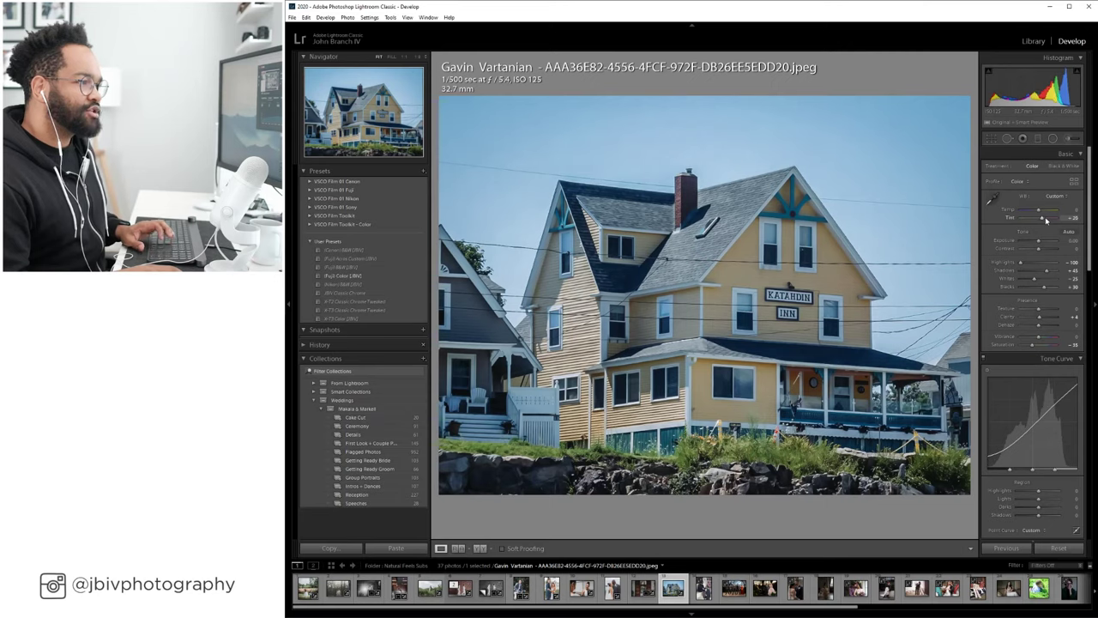
Try Auto white balance, revert to As Shot, and push tint toward magenta to about +15.
left_click(1055, 196)
left_click(1051, 211)
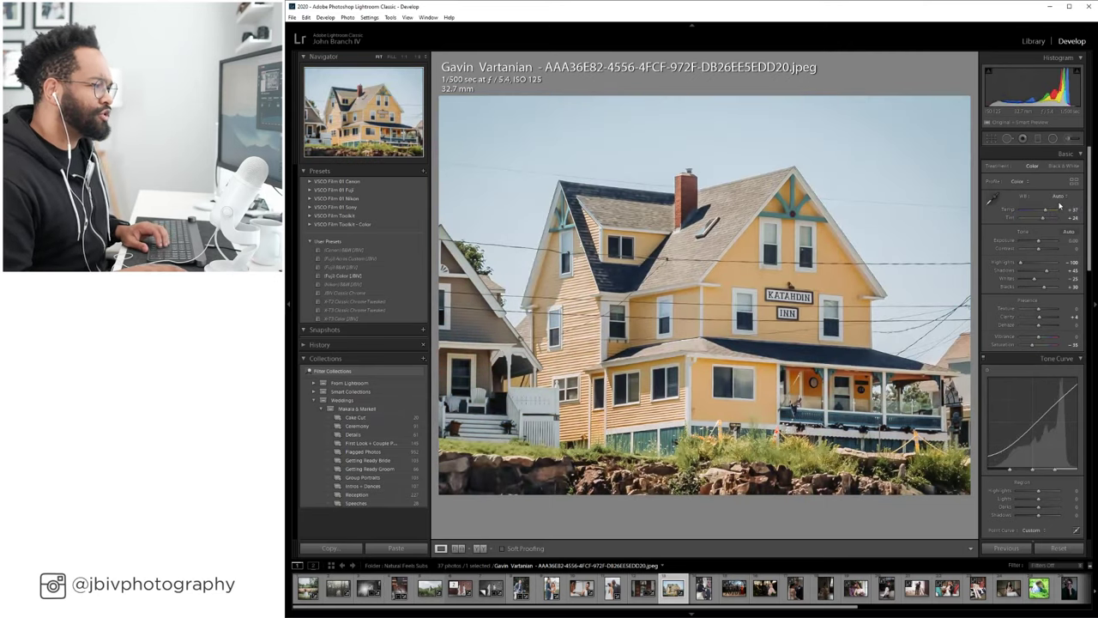
left_click(1059, 198)
left_click(1054, 204)
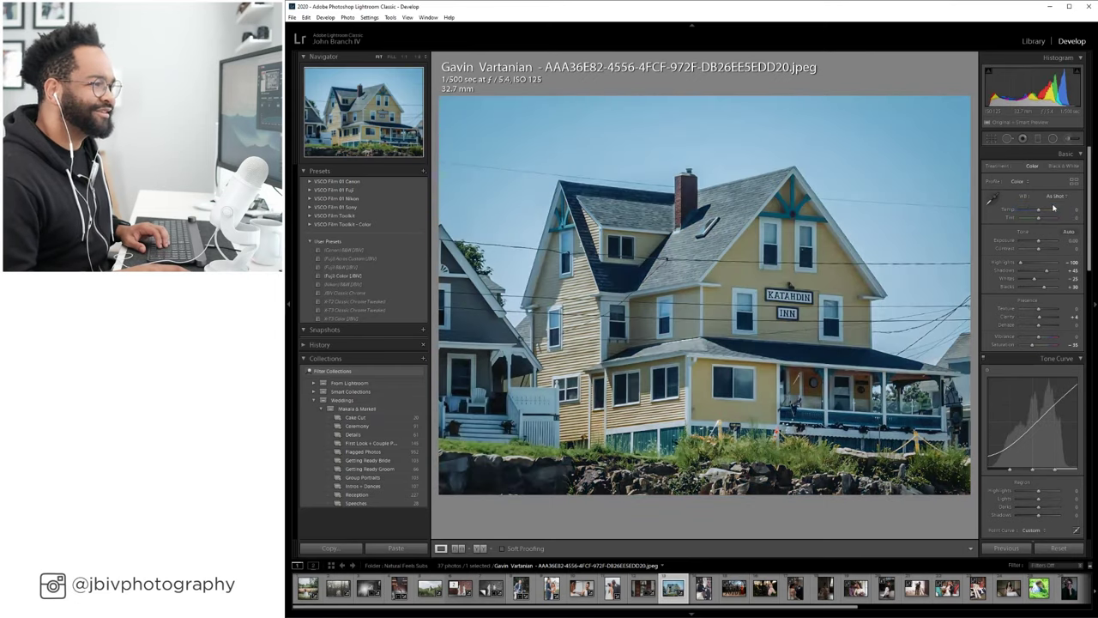
left_click_drag(1039, 217, 1048, 274)
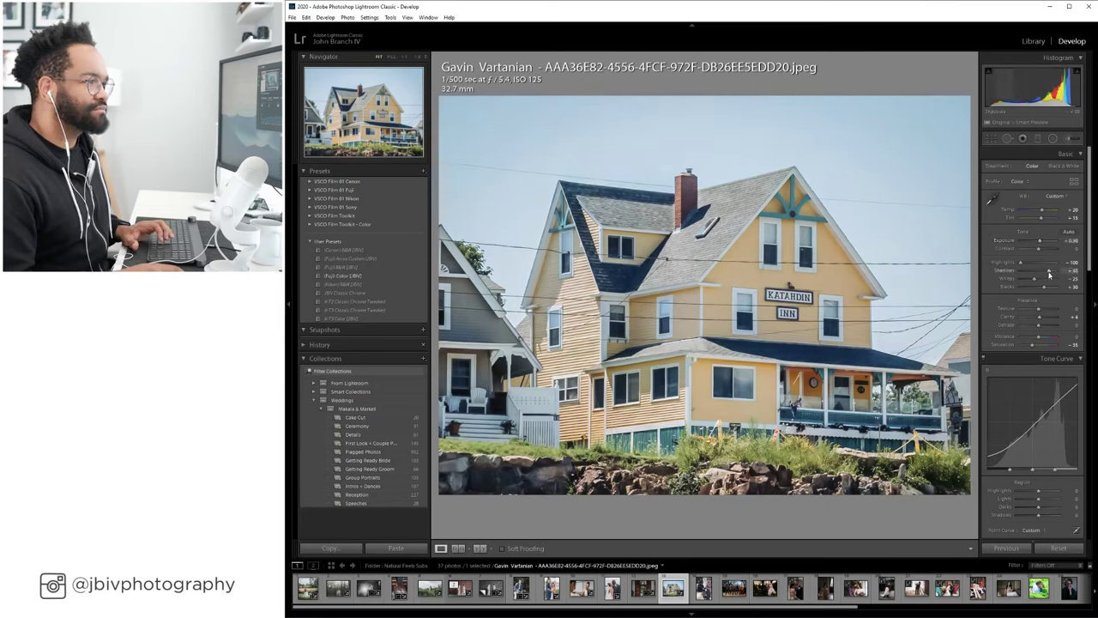
Reset the house photo's shadows, raise its exposure, and view Before/After side by side.
left_click_drag(1041, 210, 1042, 210)
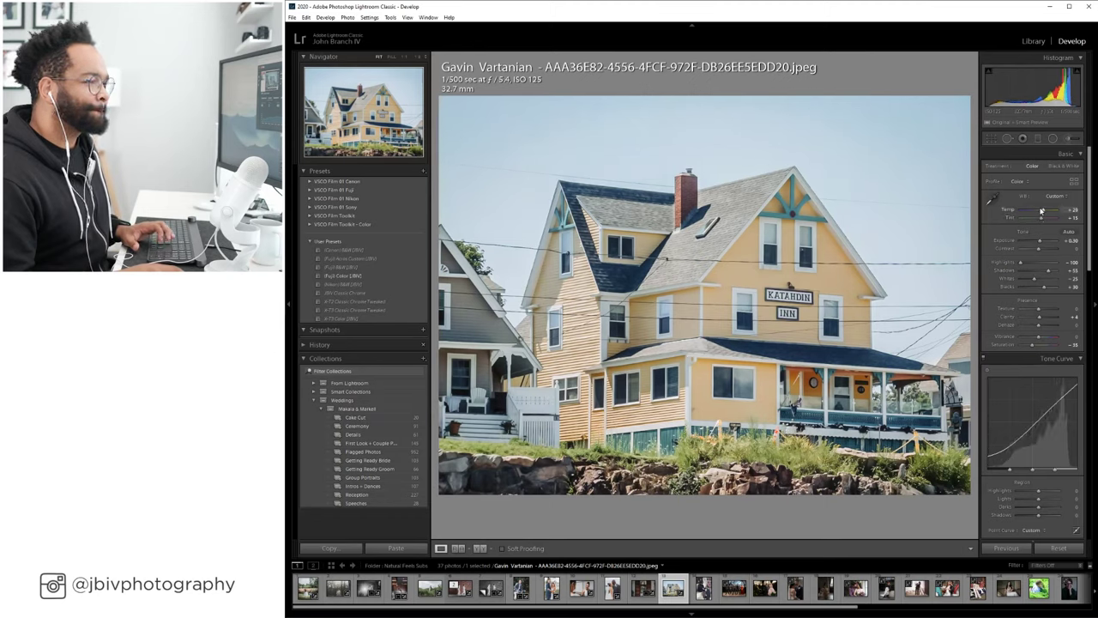
double_click(1054, 274)
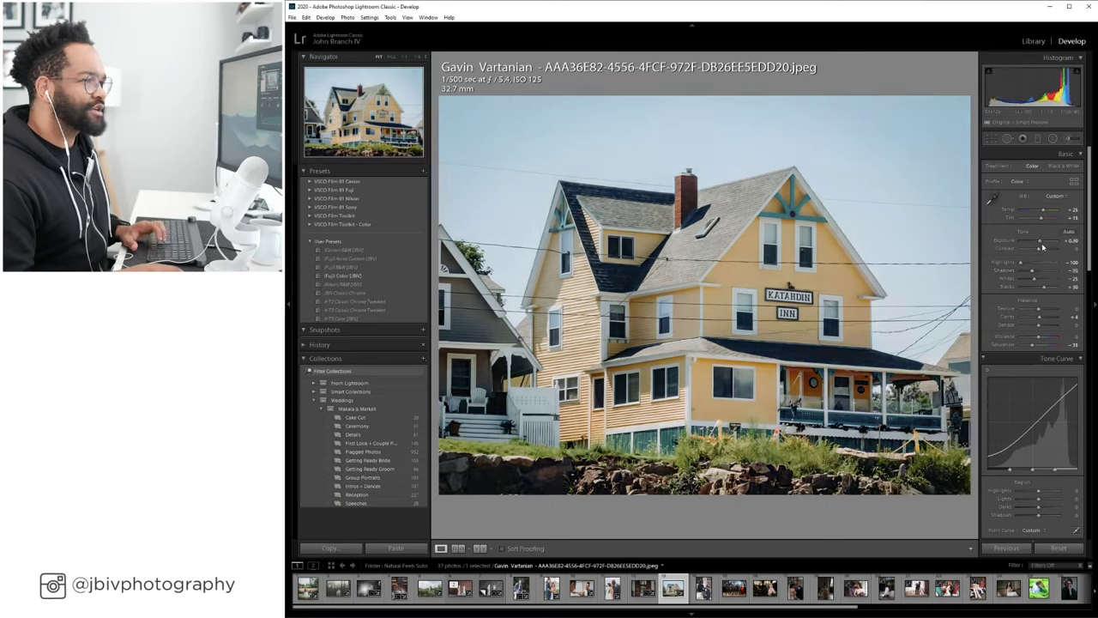
left_click_drag(1039, 241, 1043, 243)
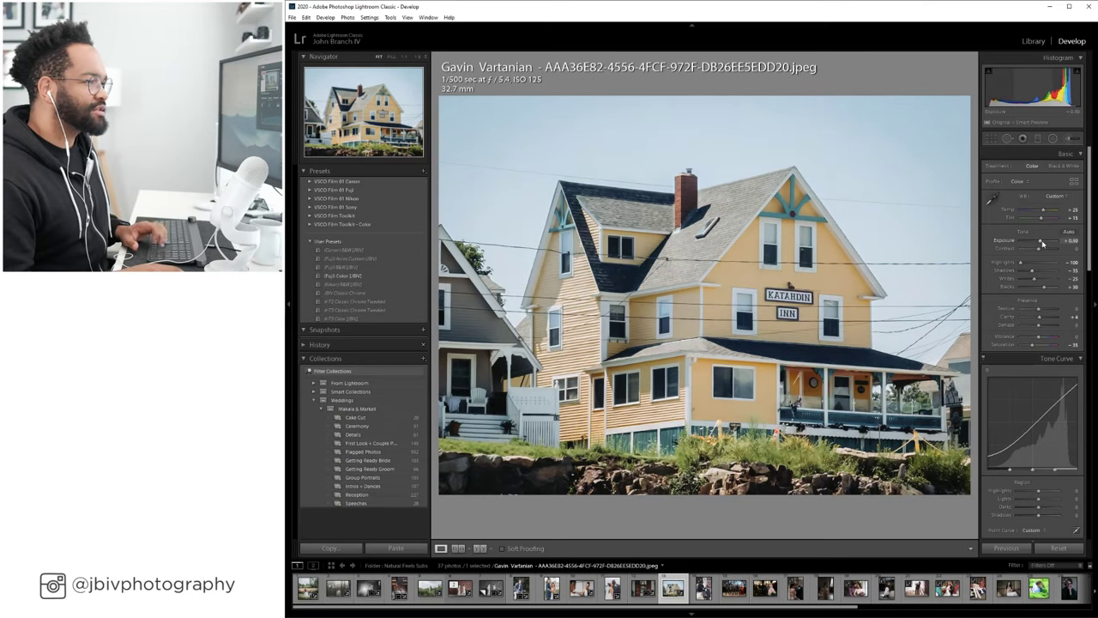
scroll(1041, 262, "down", 3)
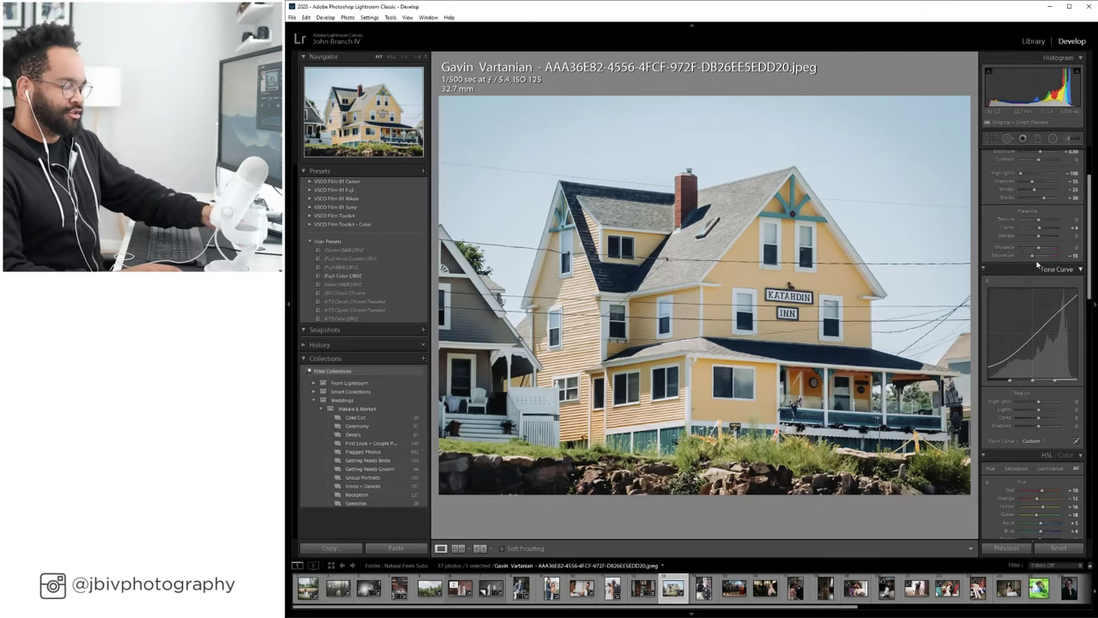
scroll(1039, 249, "up", 3)
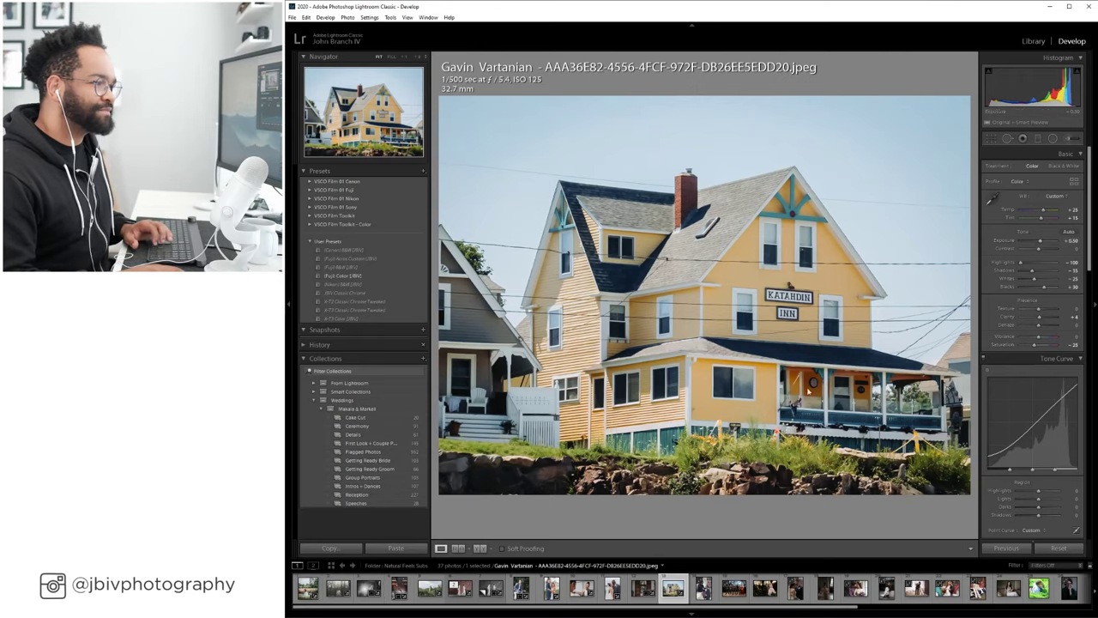
left_click(480, 548)
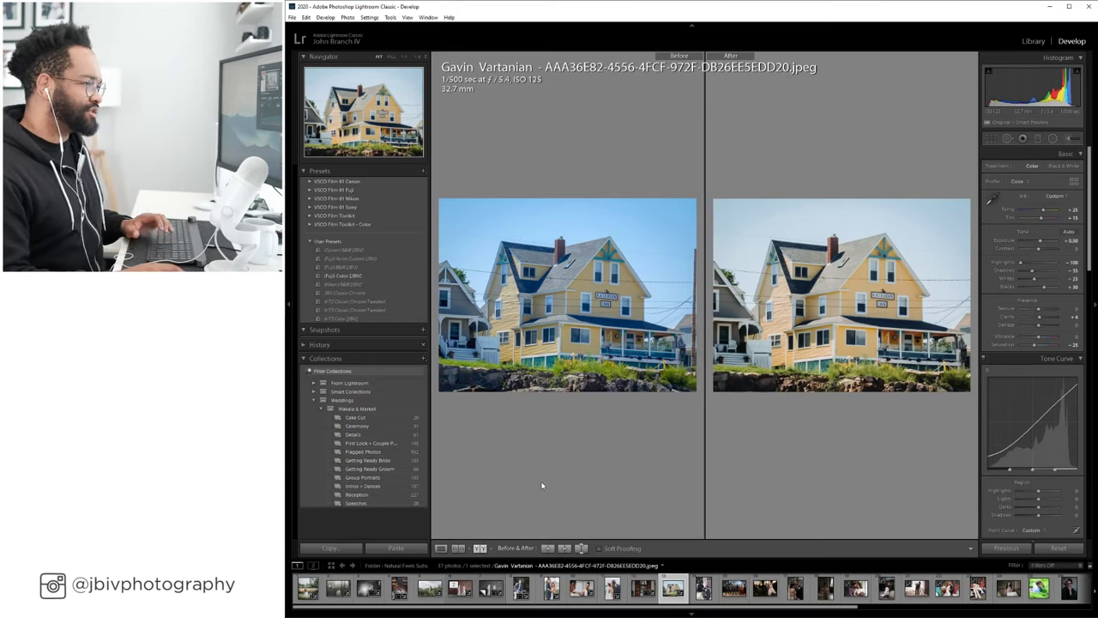
Review the house edit in Loupe and Before/After with panels hidden, then advance to DSC09437.ARW.
key("g")
key("Tab")
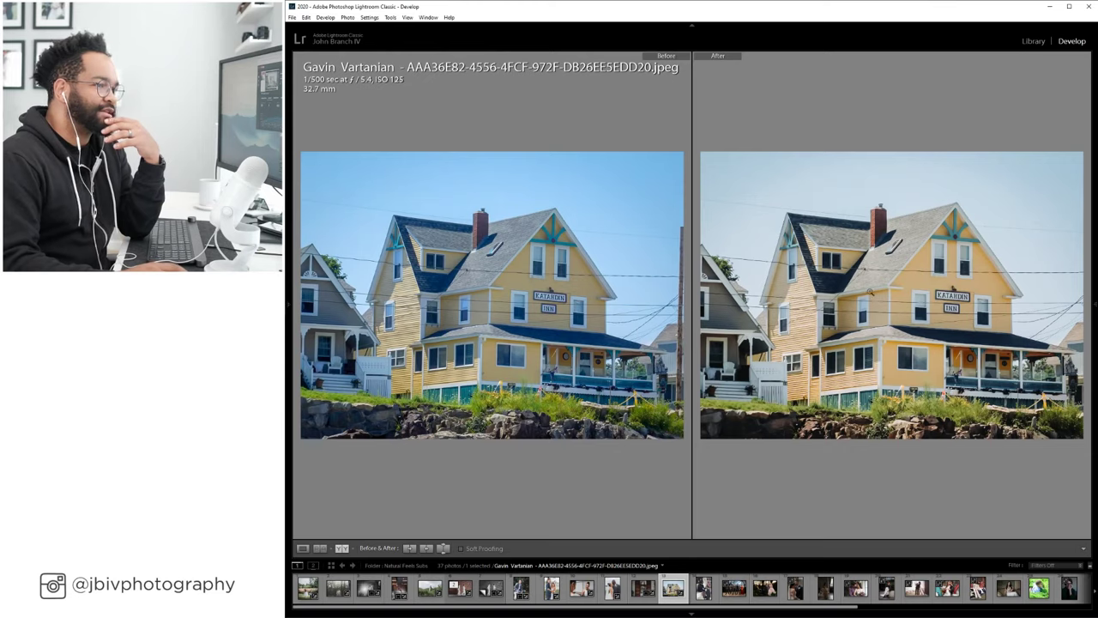
left_click(302, 548)
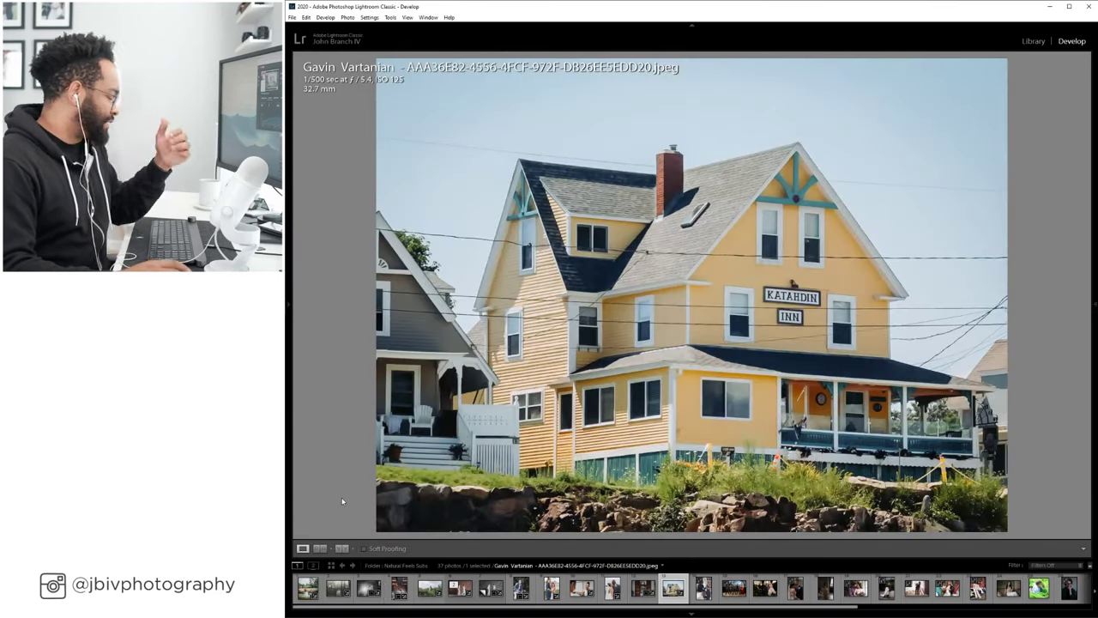
key("shift+r")
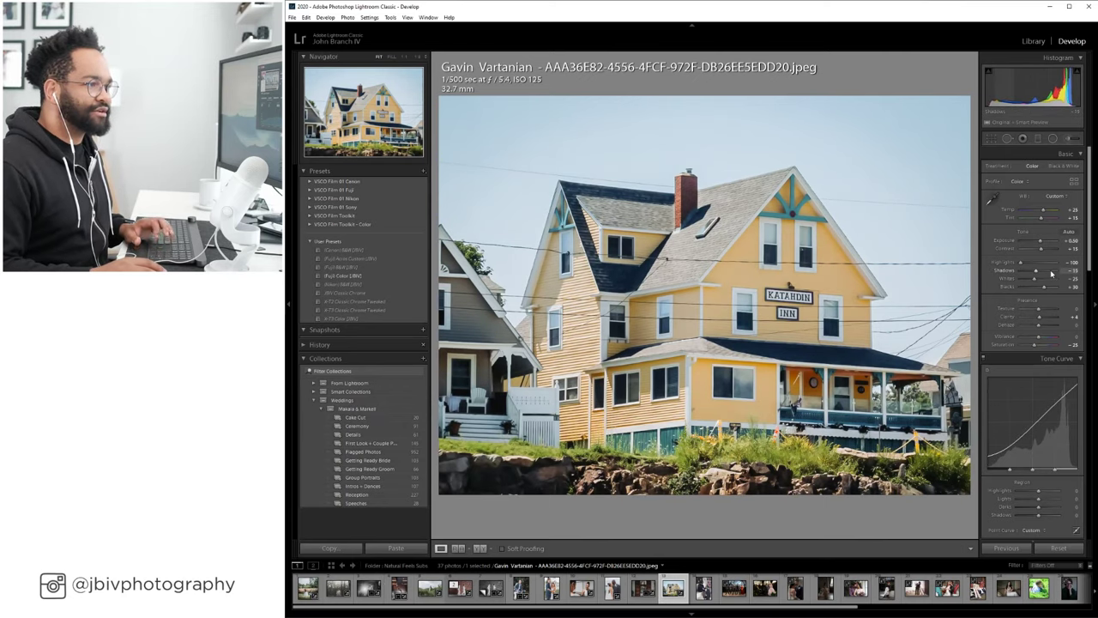
left_click(482, 547)
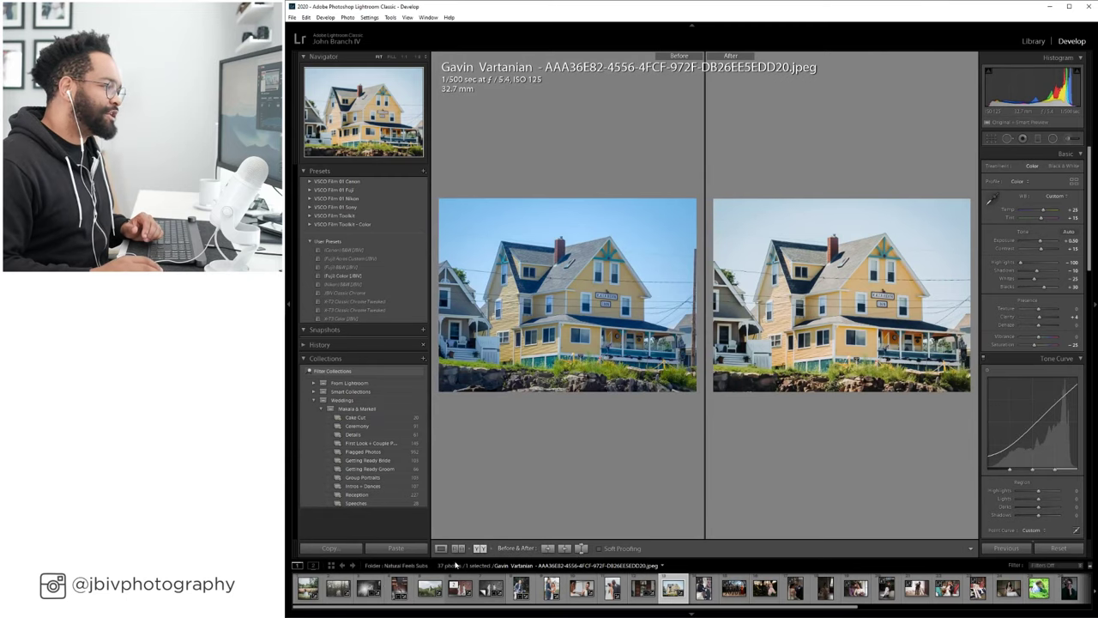
left_click(441, 548)
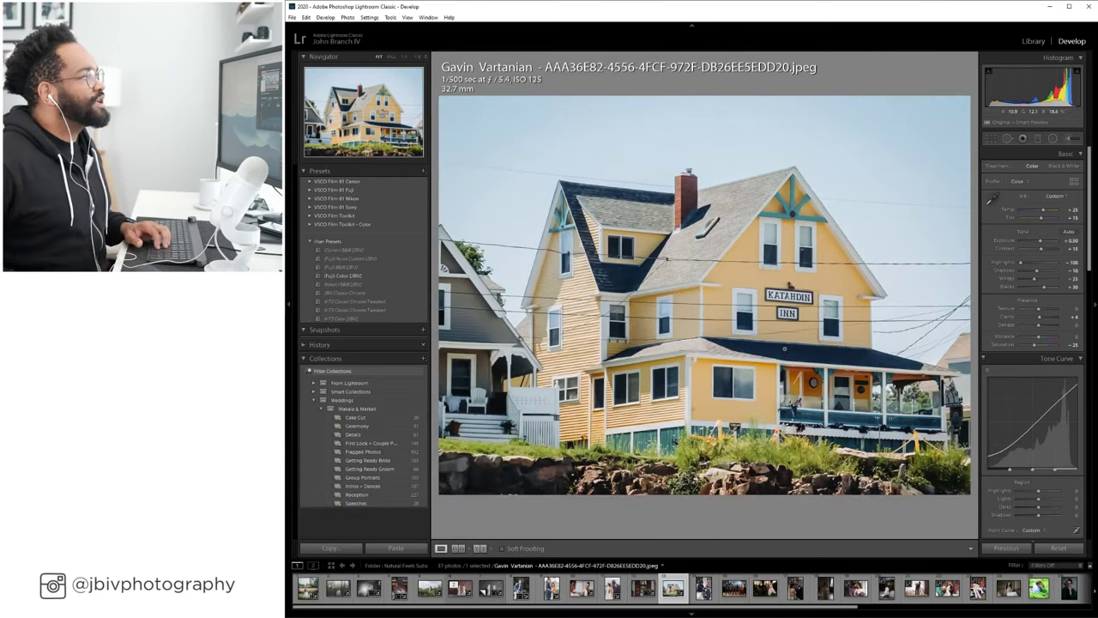
key("Right")
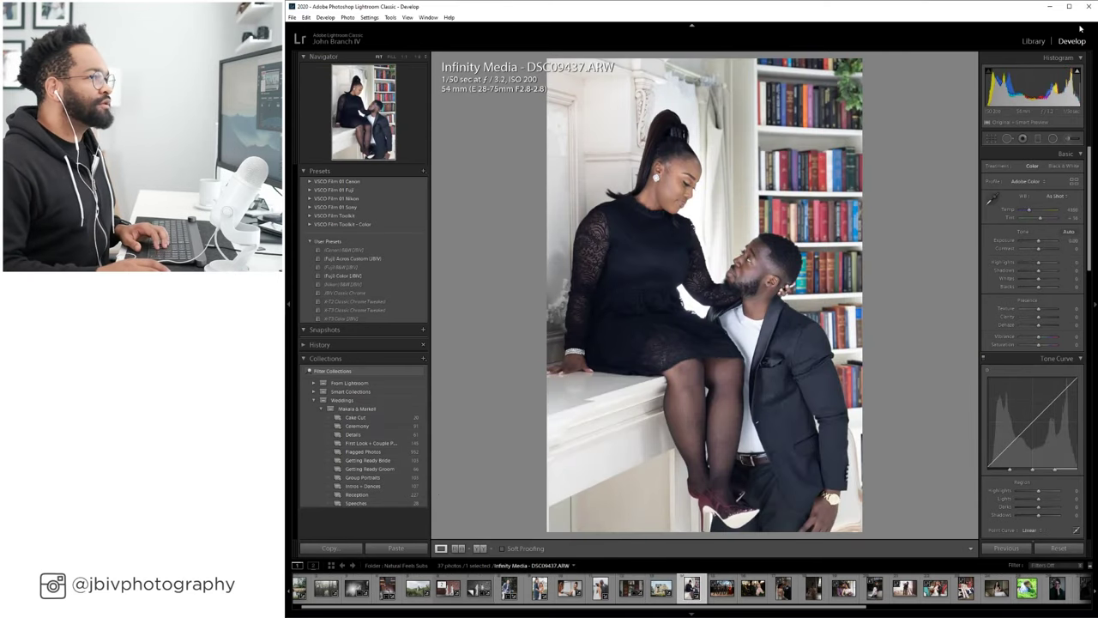
left_click(1034, 41)
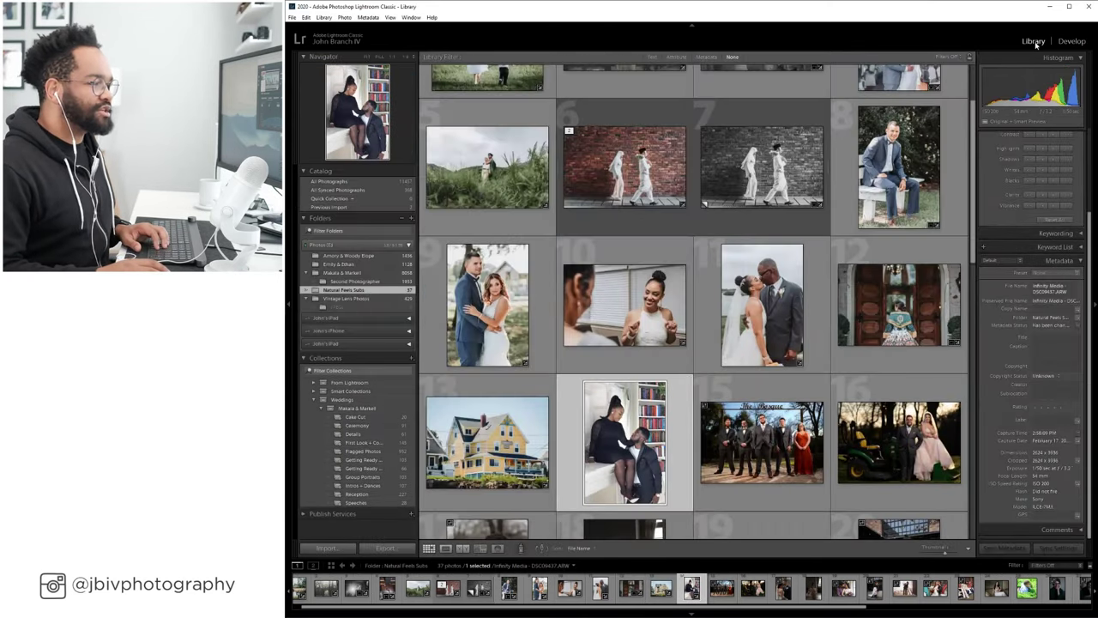
scroll(566, 186, "down", 2)
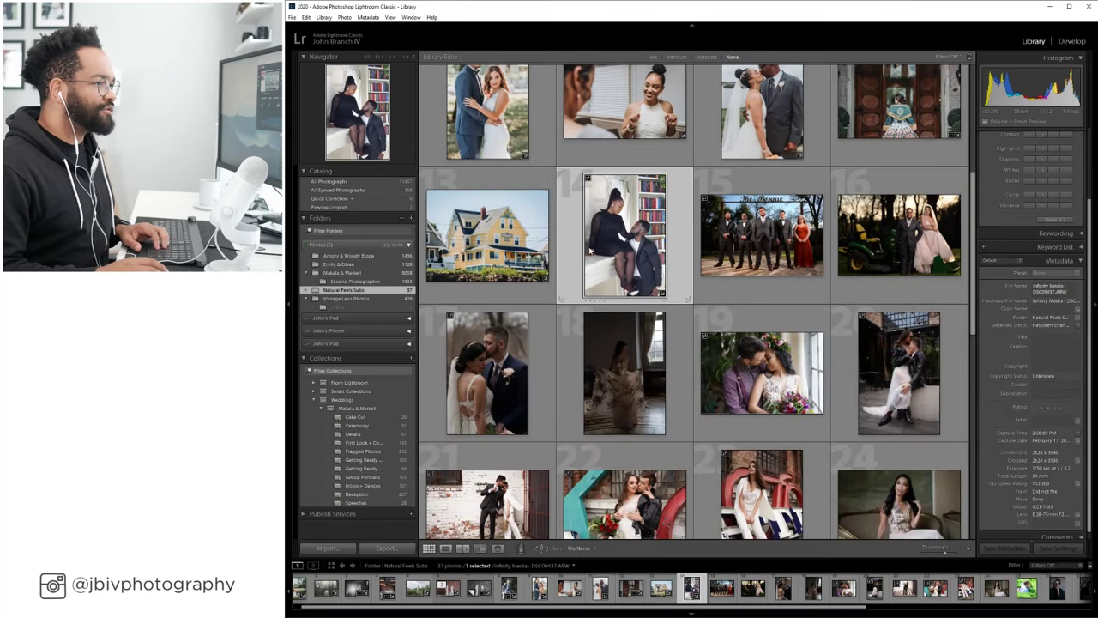
scroll(625, 236, "up", 2)
left_click(1071, 41)
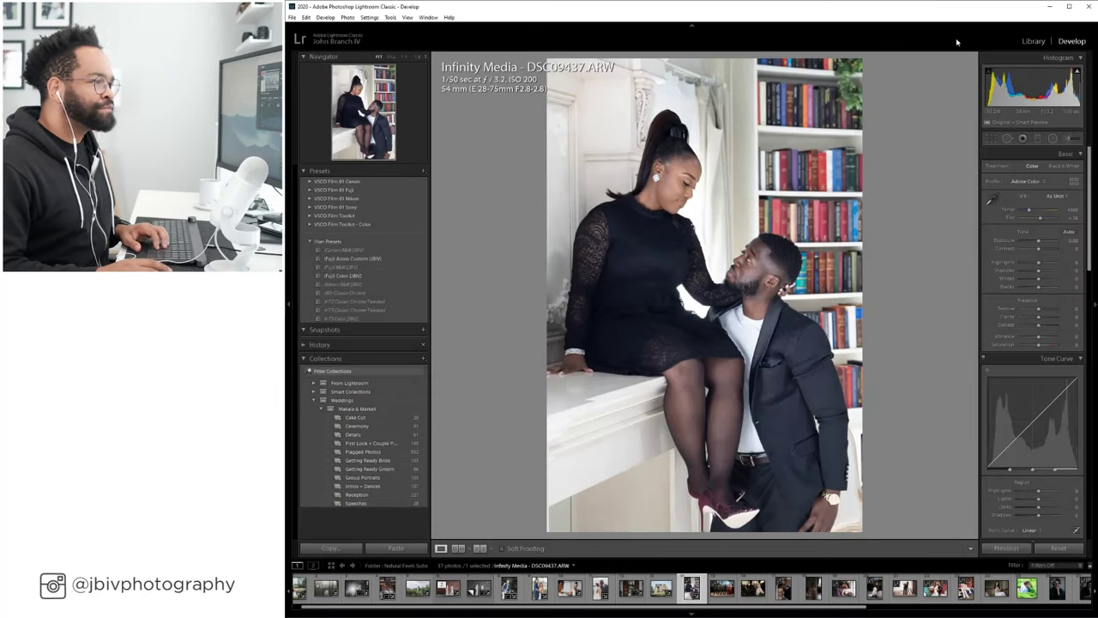
left_click(1034, 42)
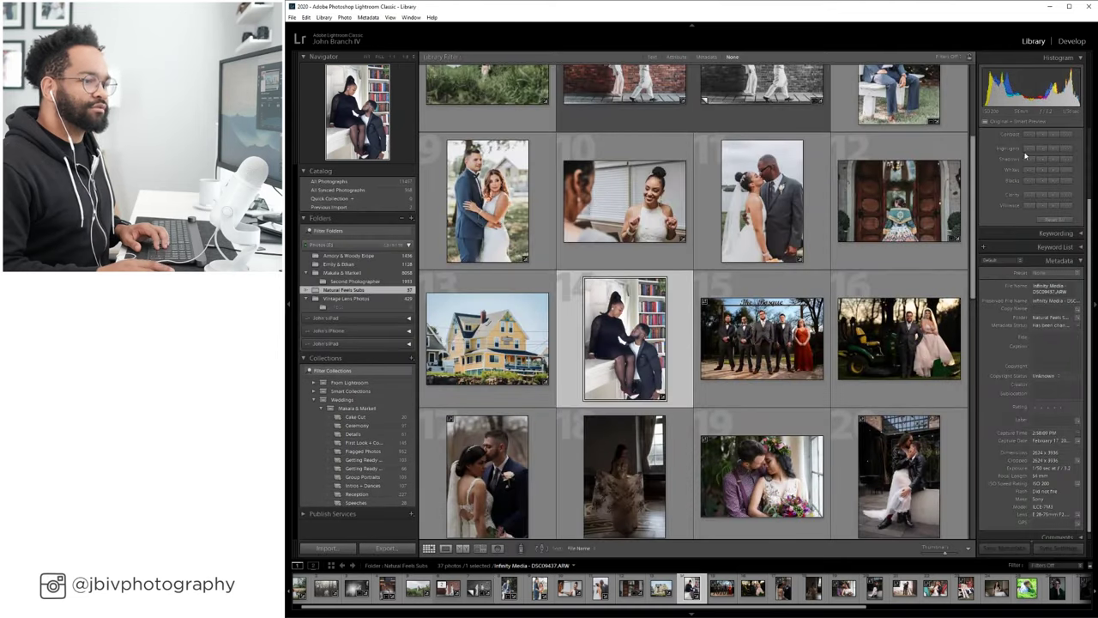
scroll(1025, 189, "down", 1)
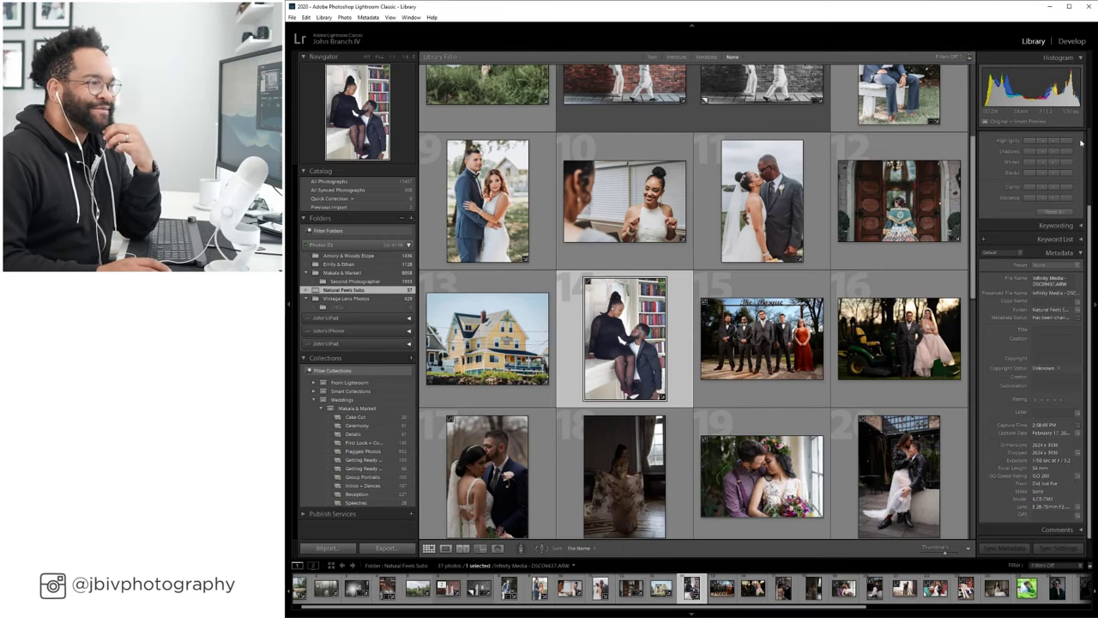
left_click(1072, 41)
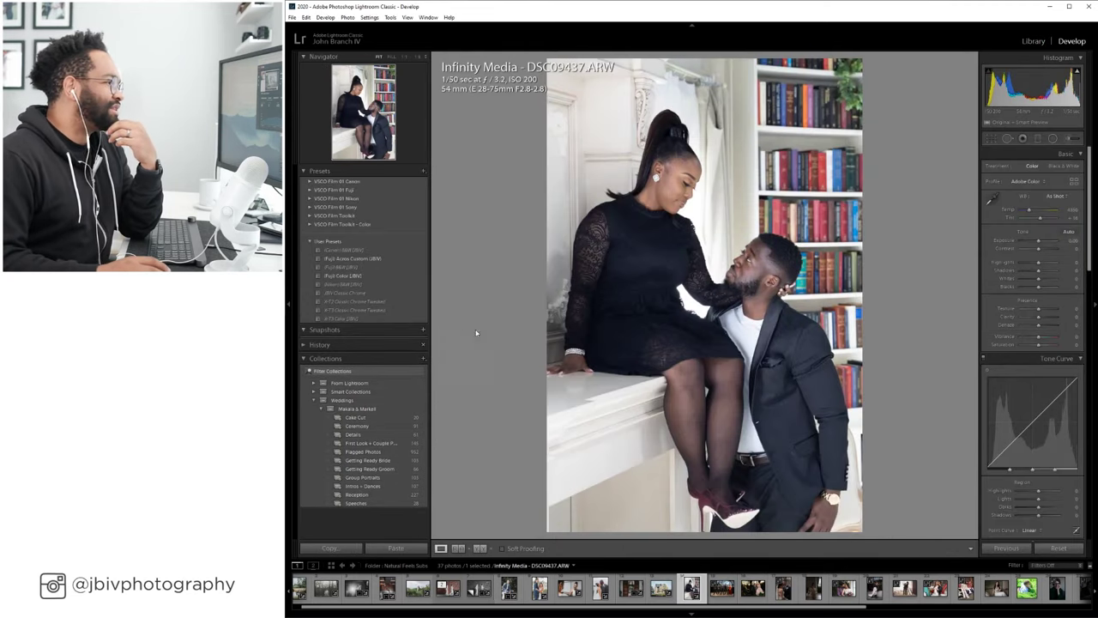
Apply the (Fuji) Color (JBV) preset, lift shadows, cool Temp to 4850, and raise exposure past +0.40.
left_click(358, 275)
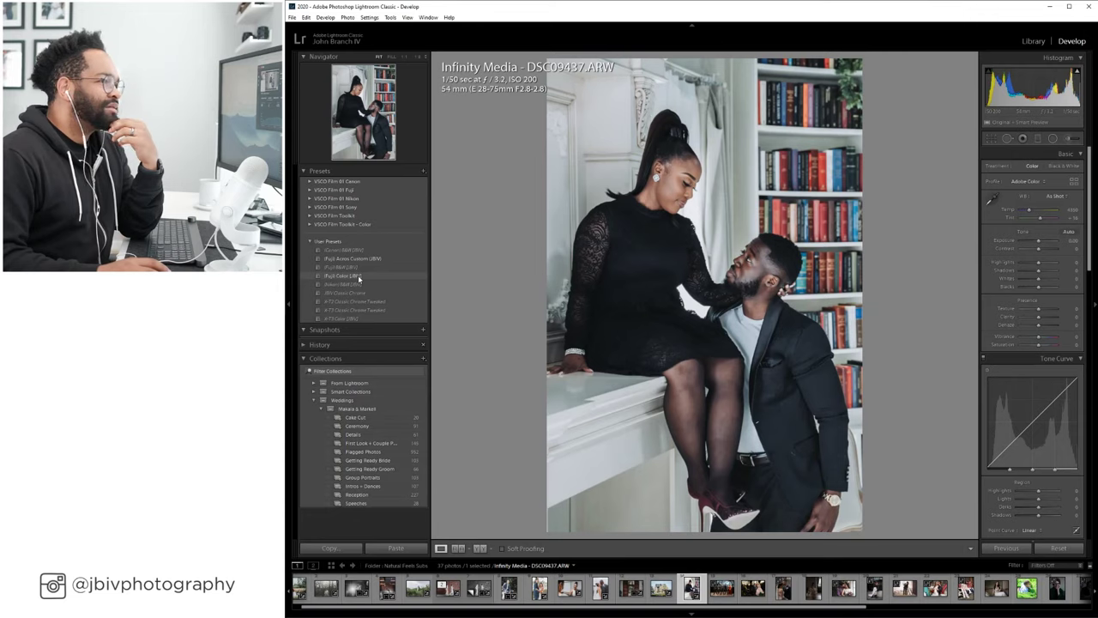
left_click(358, 274)
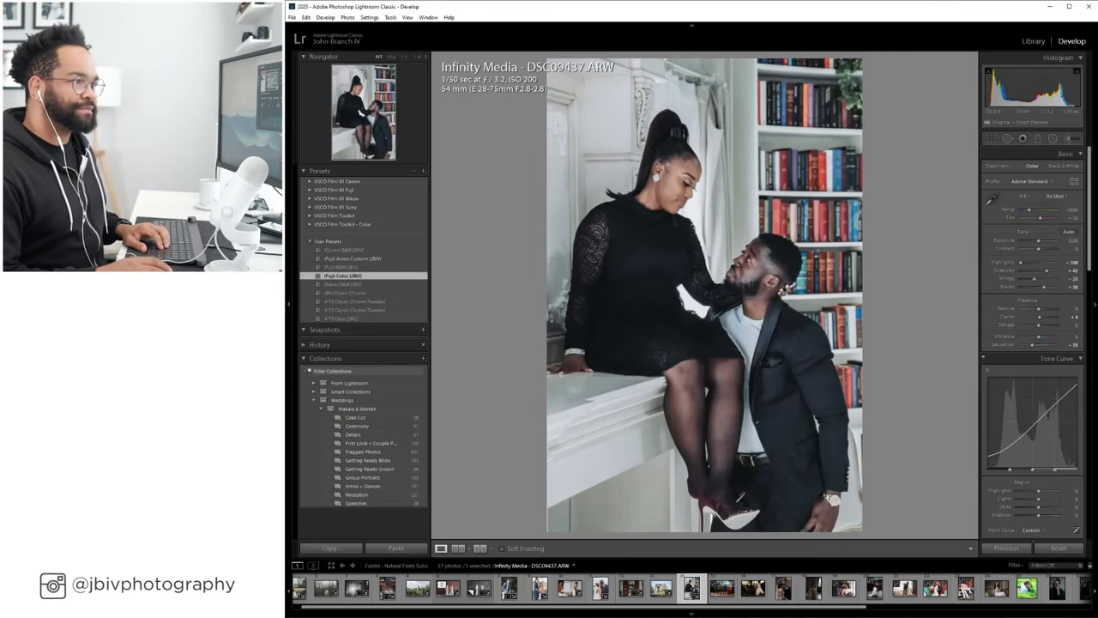
left_click_drag(1042, 273, 1046, 244)
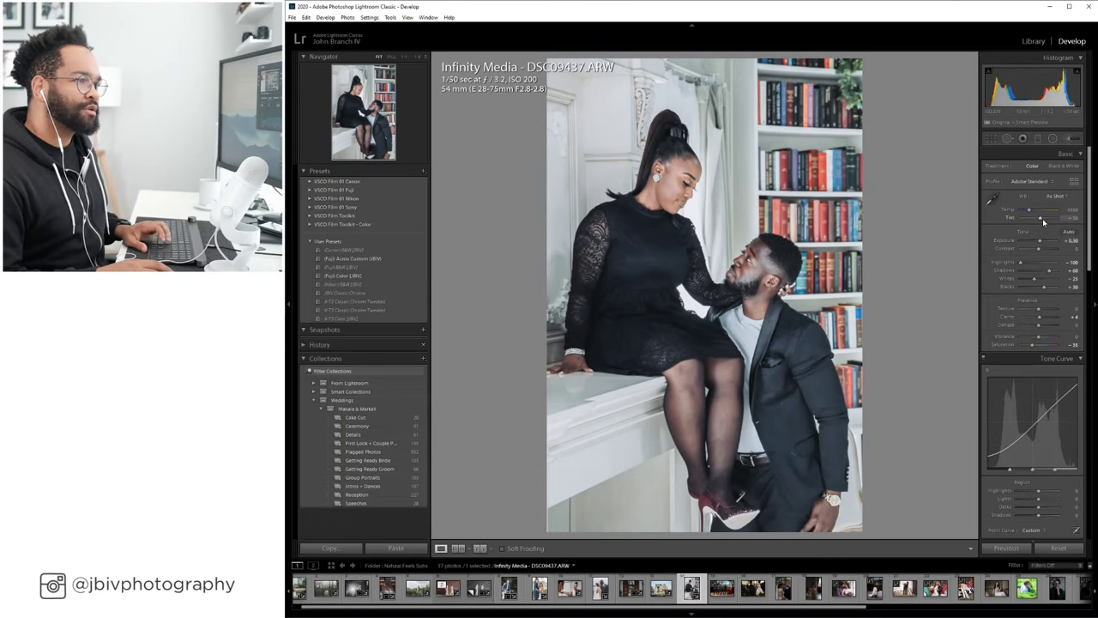
left_click_drag(1029, 210, 1031, 211)
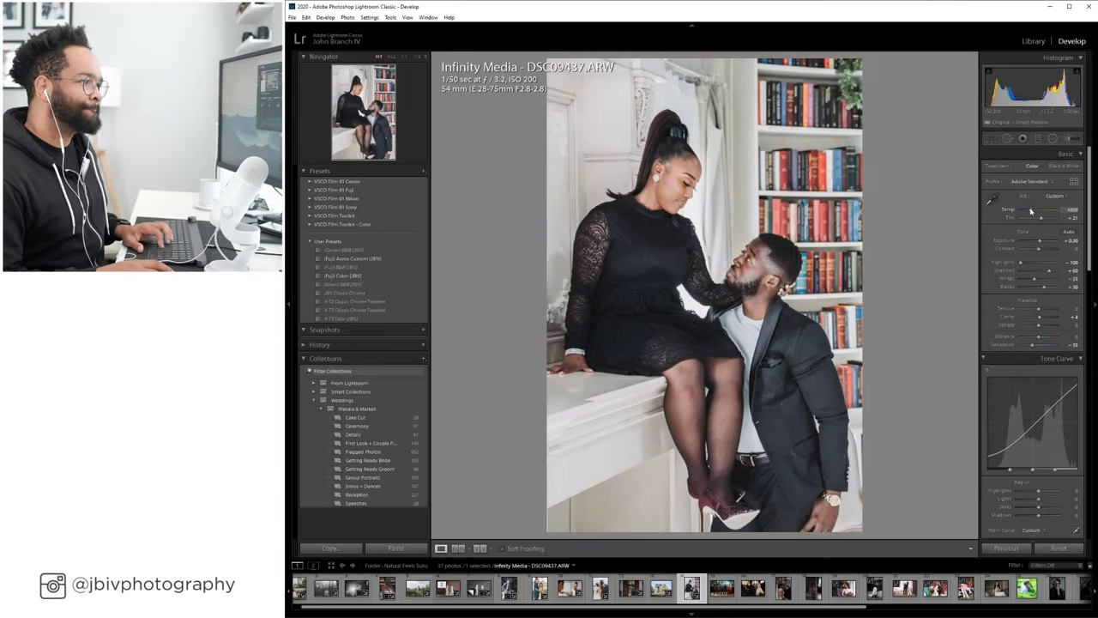
left_click_drag(1031, 210, 1044, 245)
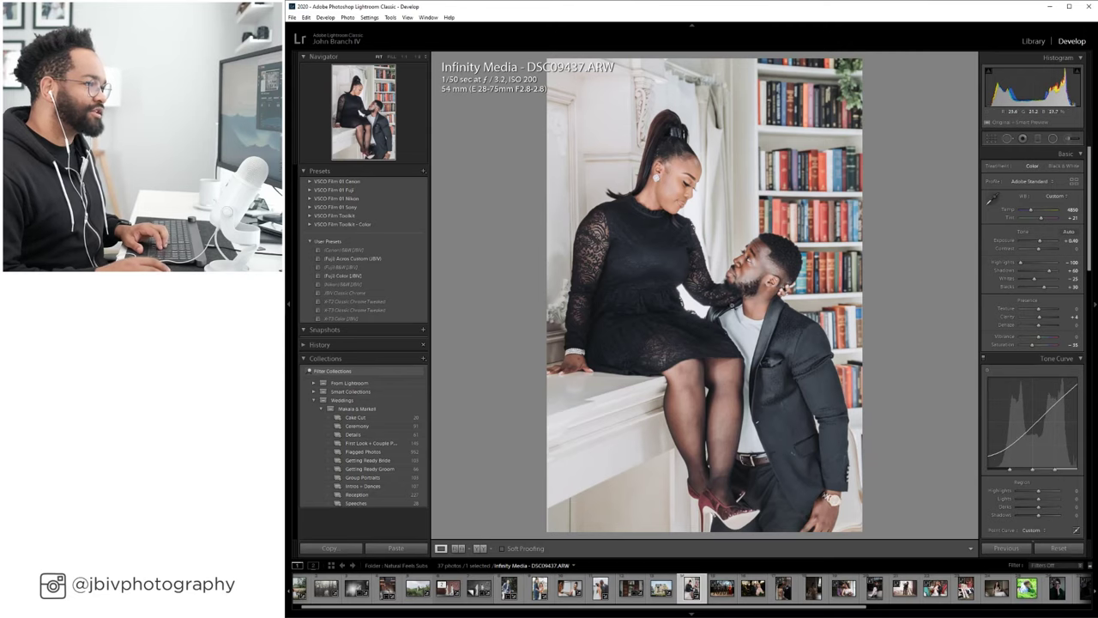
scroll(1016, 291, "down", 4)
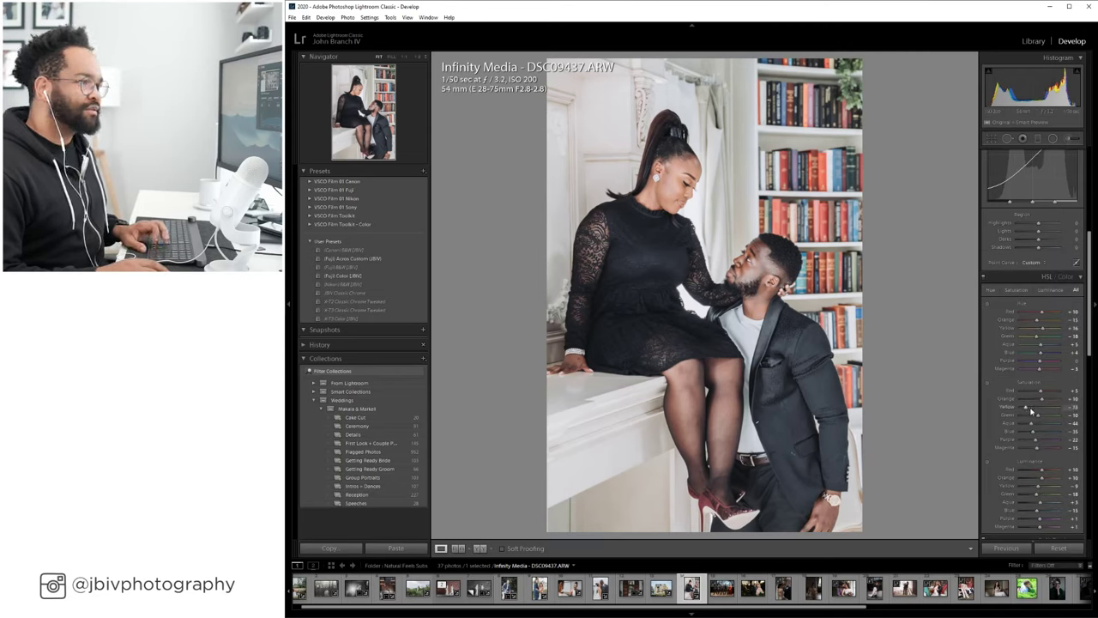
scroll(1039, 326, "up", 5)
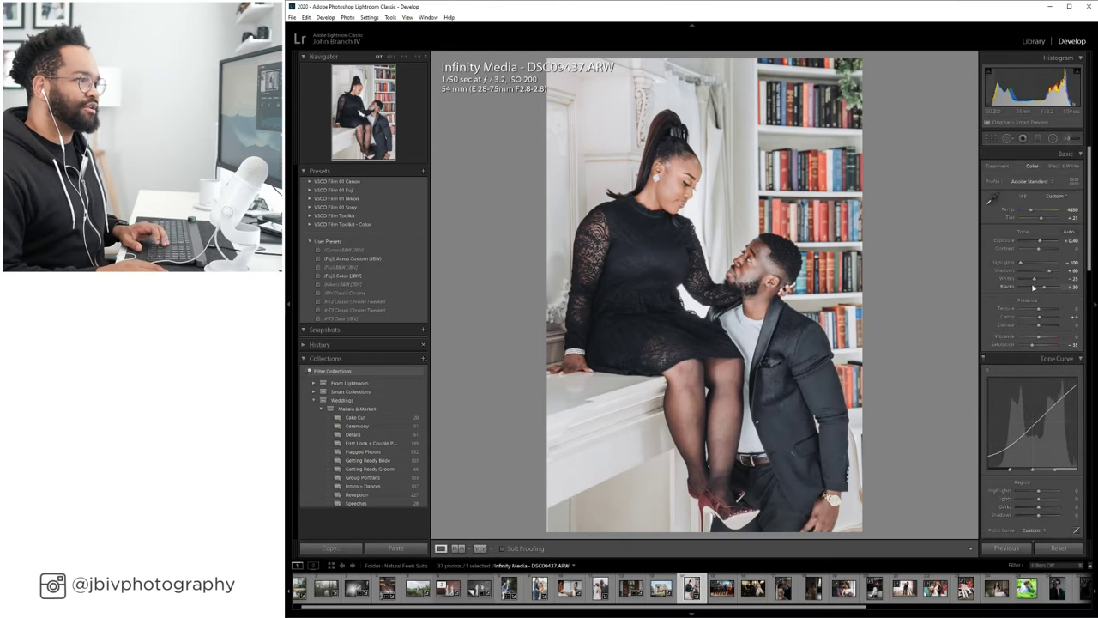
key("Up")
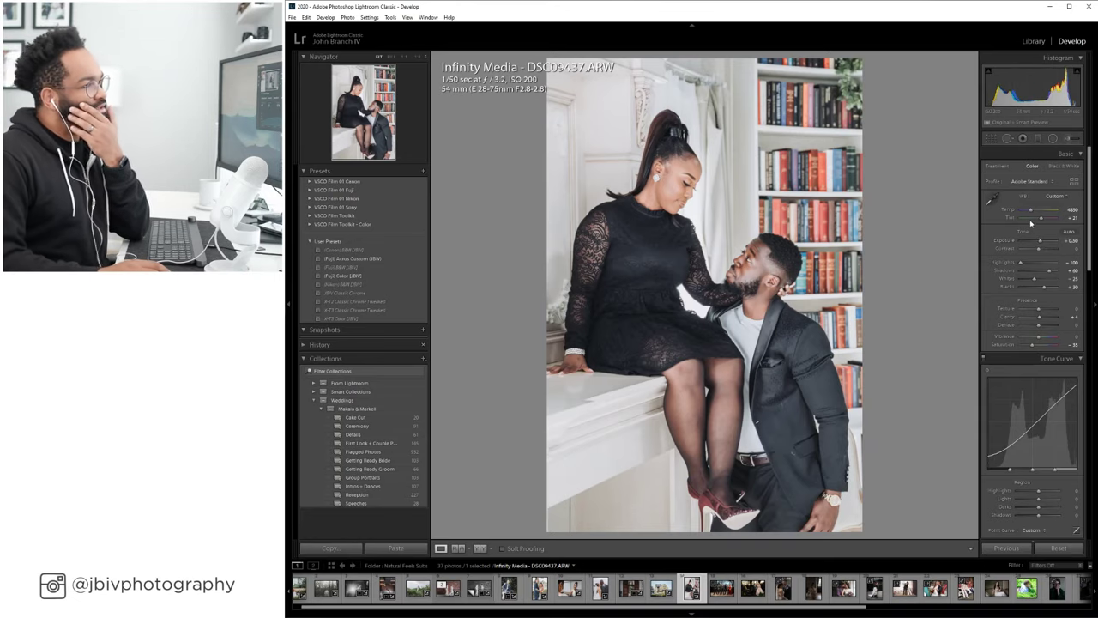
scroll(1036, 230, "down", 10)
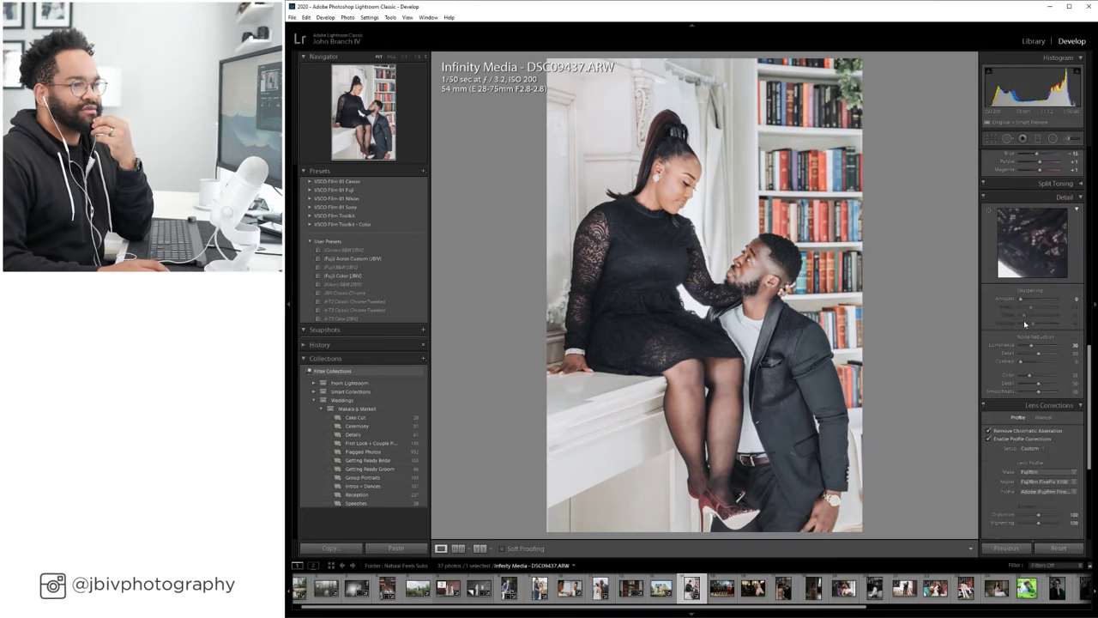
scroll(1036, 378, "up", 2)
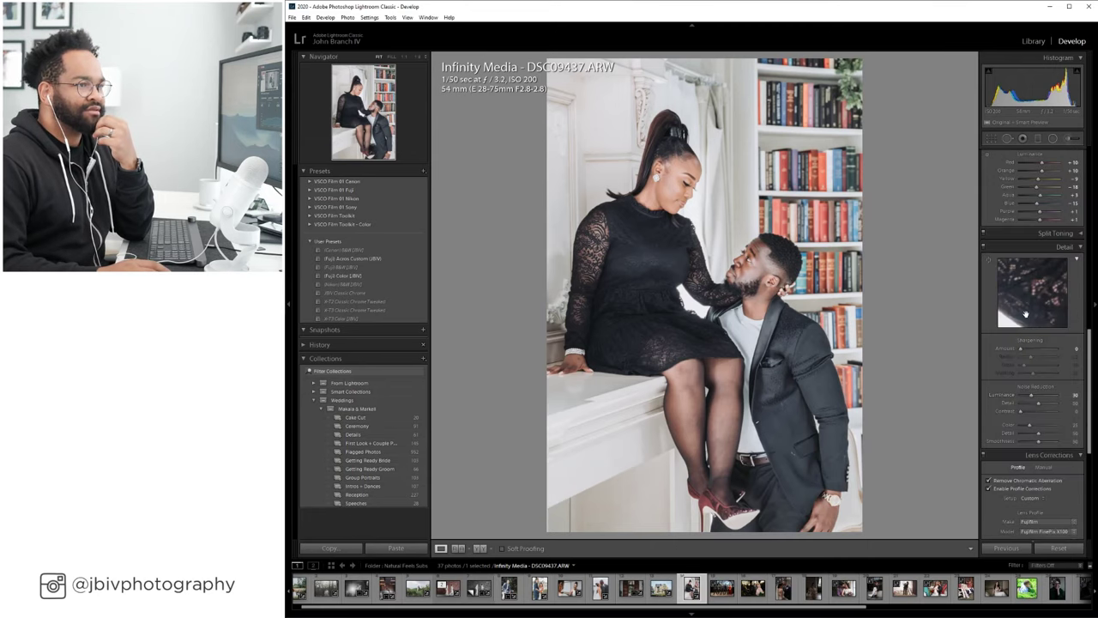
scroll(1039, 347, "down", 8)
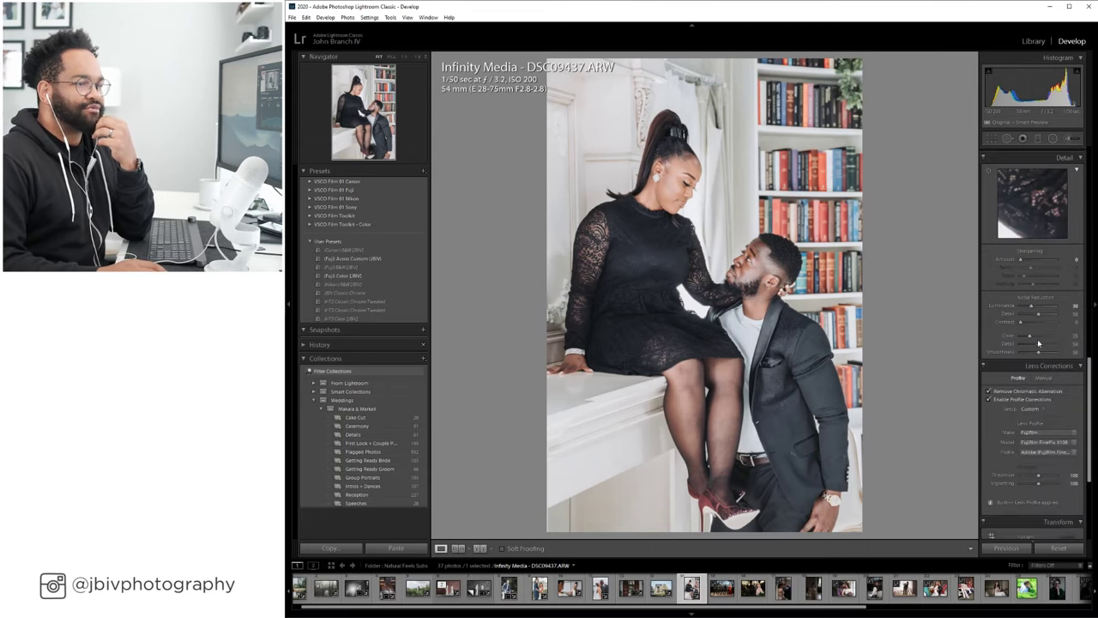
Set Lens Corrections Setup to Auto and compare the couple photo before and after.
left_click(1028, 230)
left_click(1025, 245)
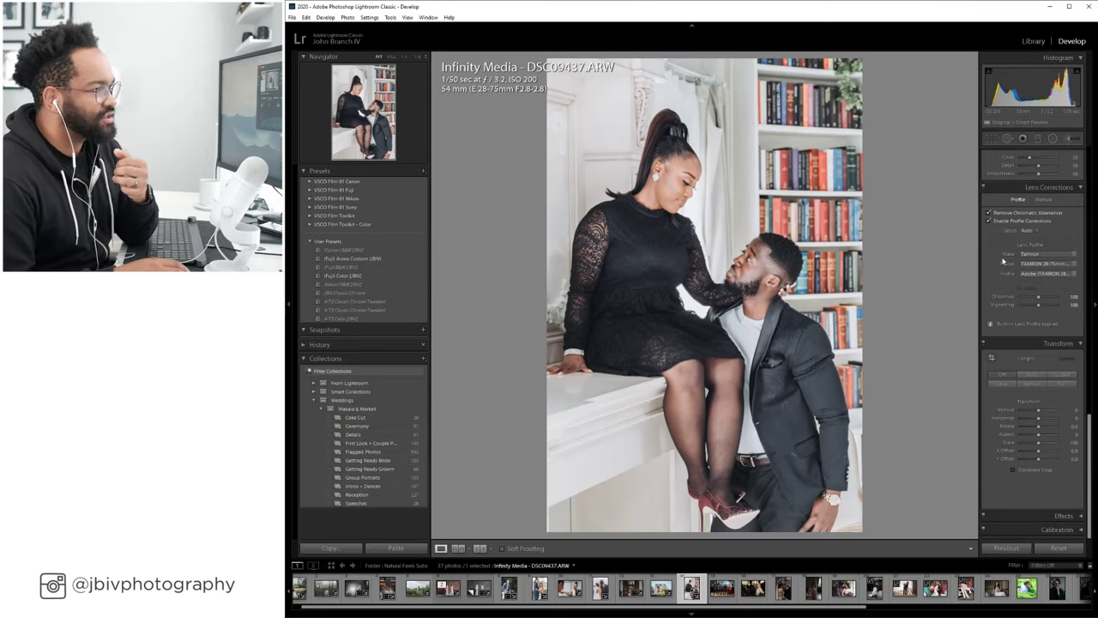
scroll(1030, 221, "up", 10)
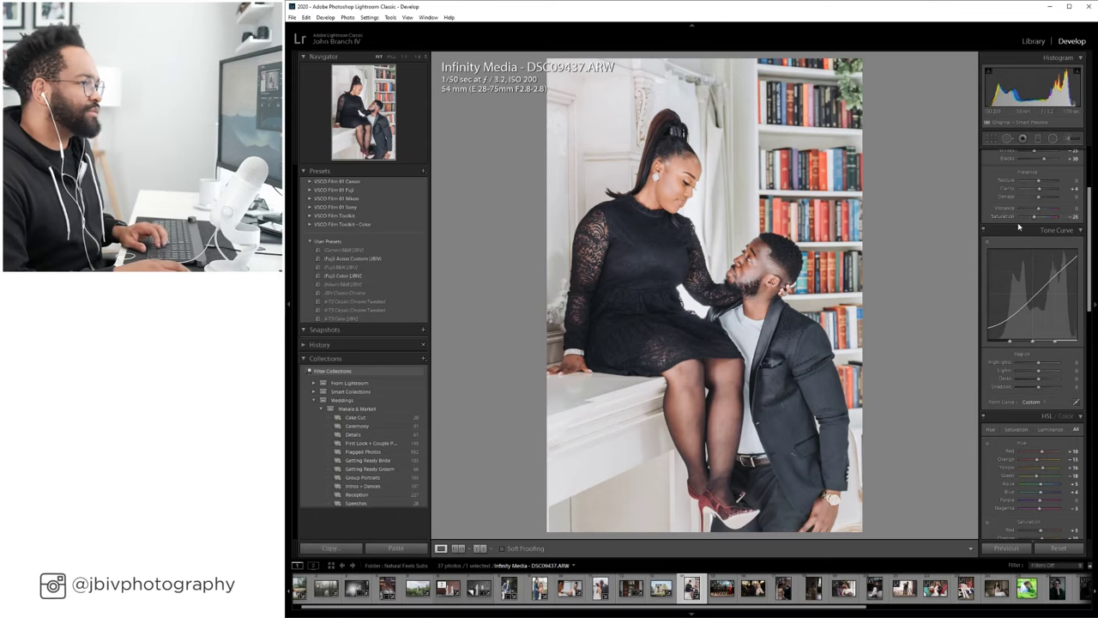
scroll(1028, 223, "up", 3)
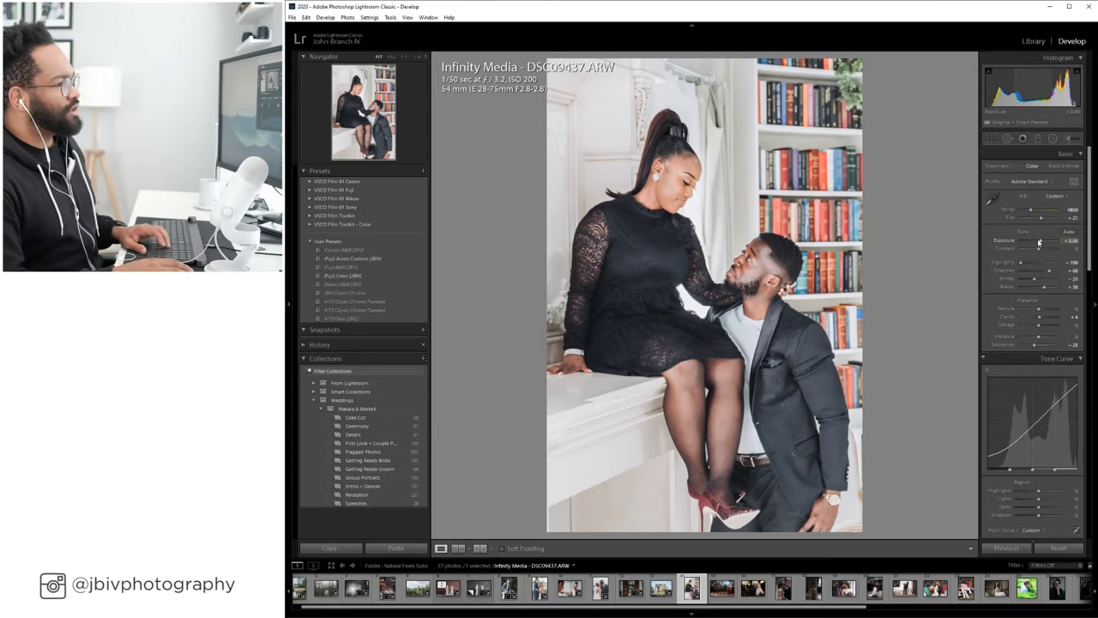
scroll(1037, 343, "down", 5)
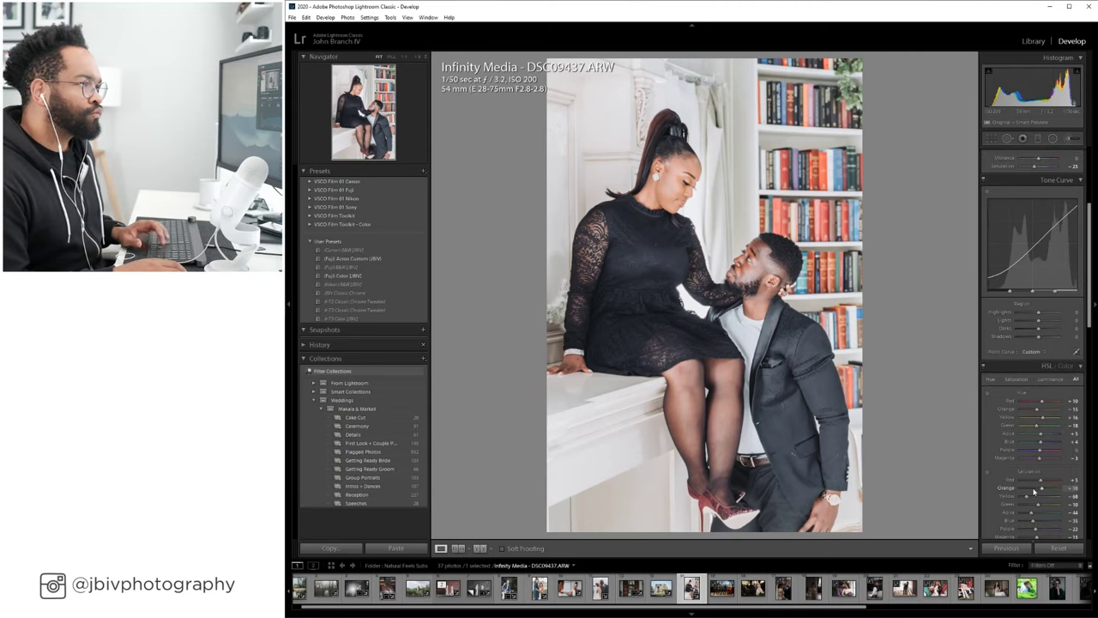
left_click(480, 547)
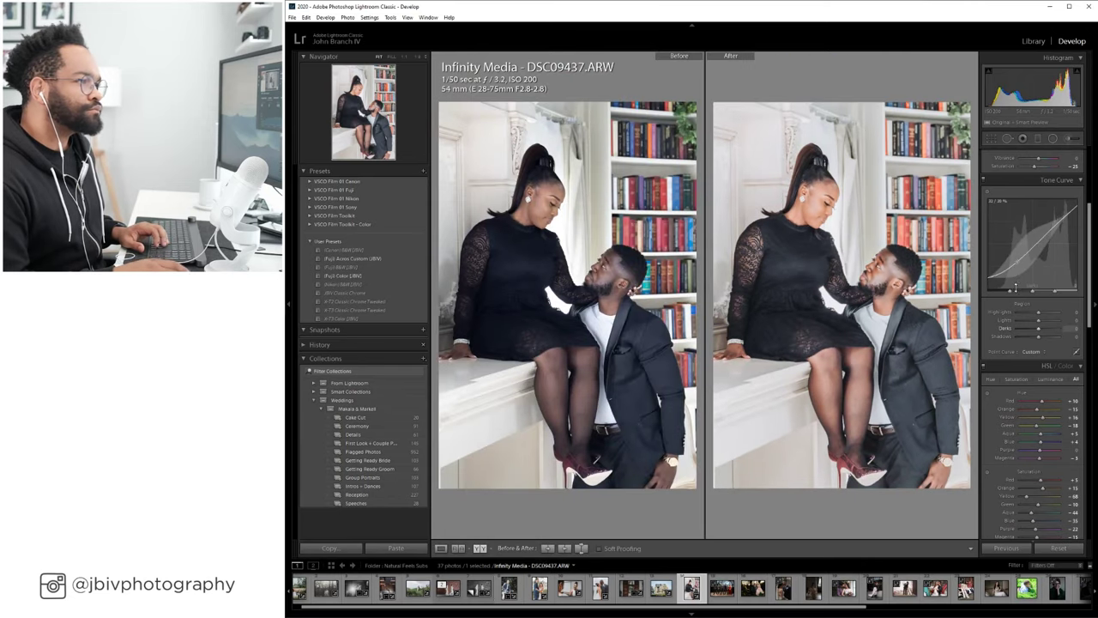
Pull the couple portrait's exposure back down to +0.50.
scroll(1036, 249, "up", 5)
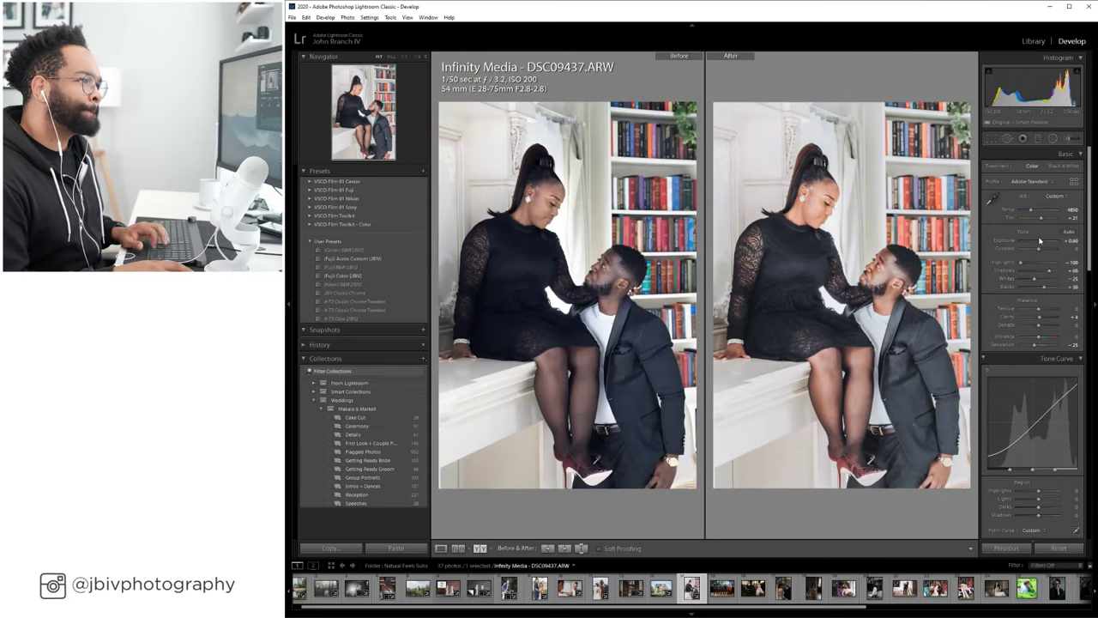
left_click_drag(1040, 241, 1042, 259)
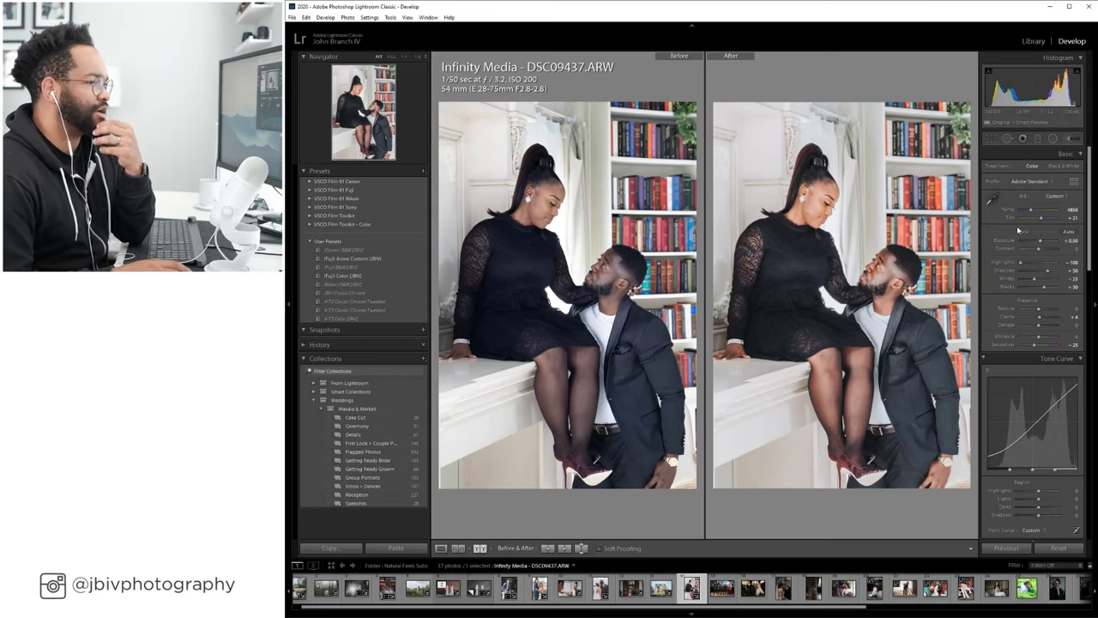
scroll(1034, 283, "down", 5)
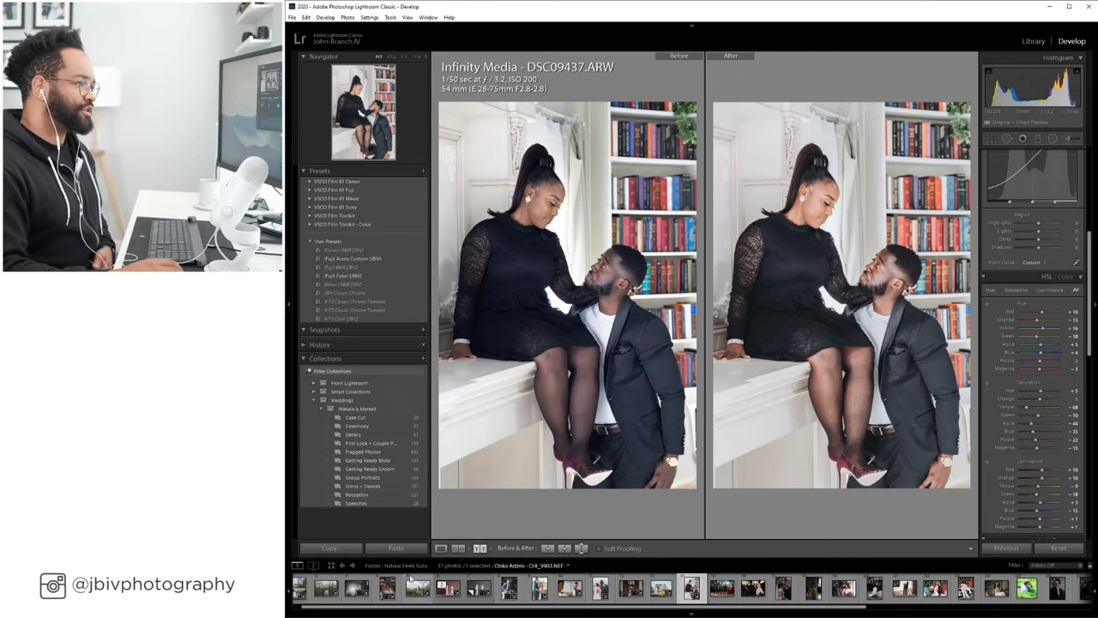
Return to the single-photo view and create a virtual copy of DSC09437.ARW.
key("y")
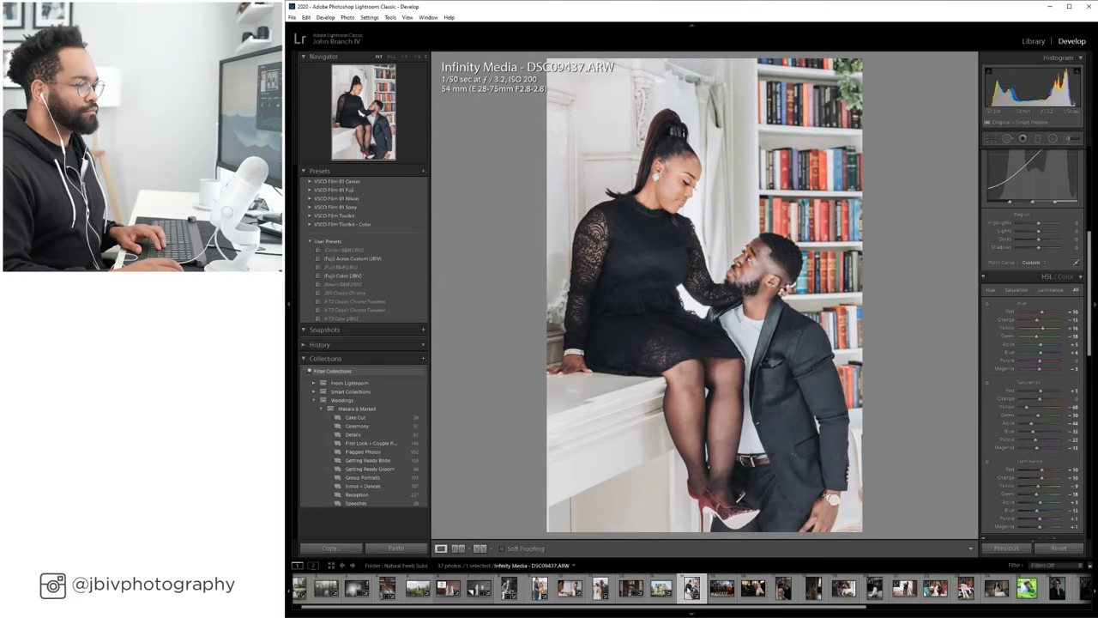
right_click(687, 322)
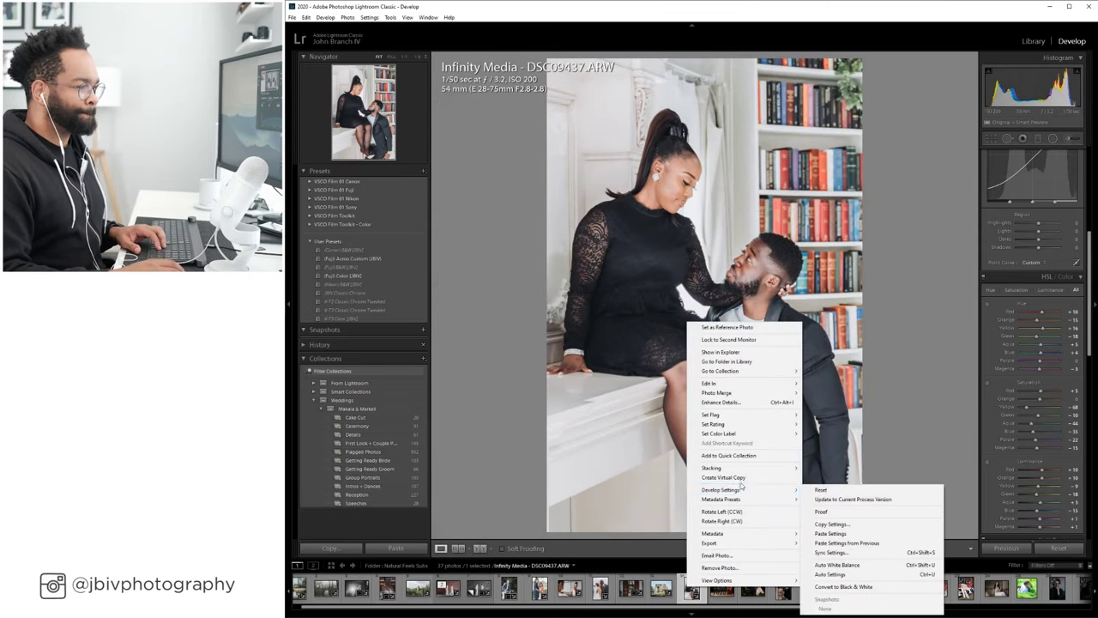
left_click(738, 477)
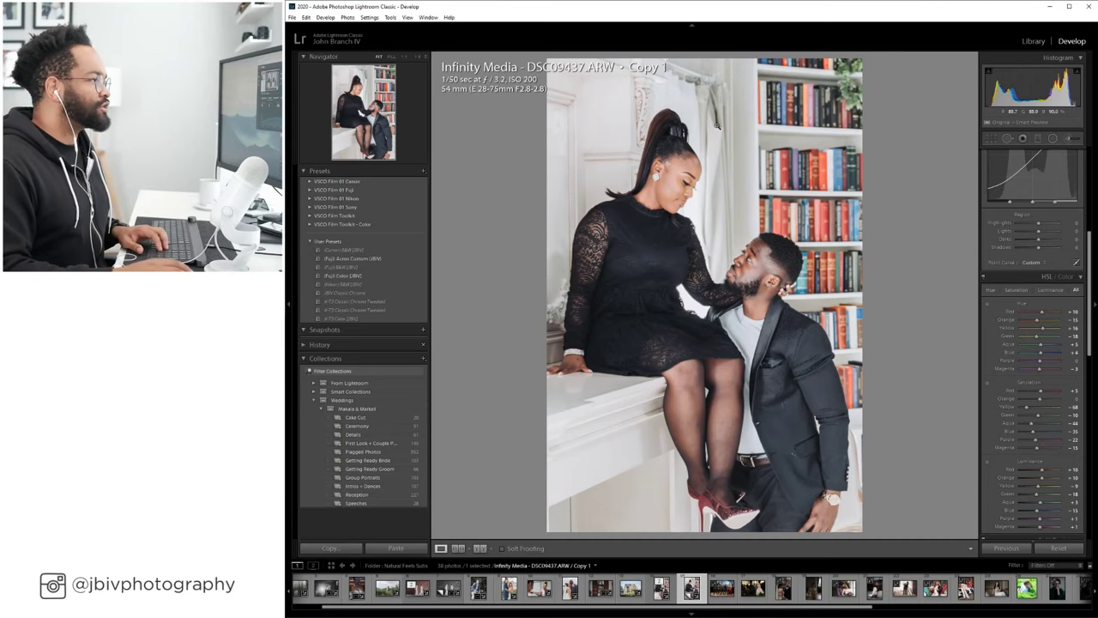
Apply the (Fuji) Acros Custom (BW) preset to the copy and adjust its highlights.
left_click(370, 258)
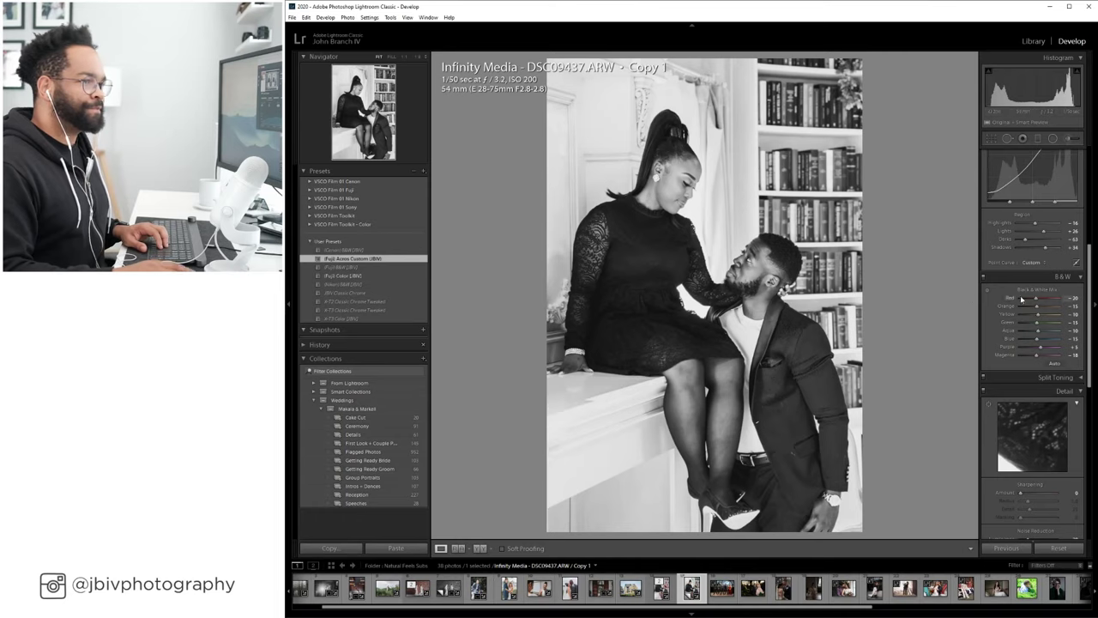
scroll(1022, 297, "up", 5)
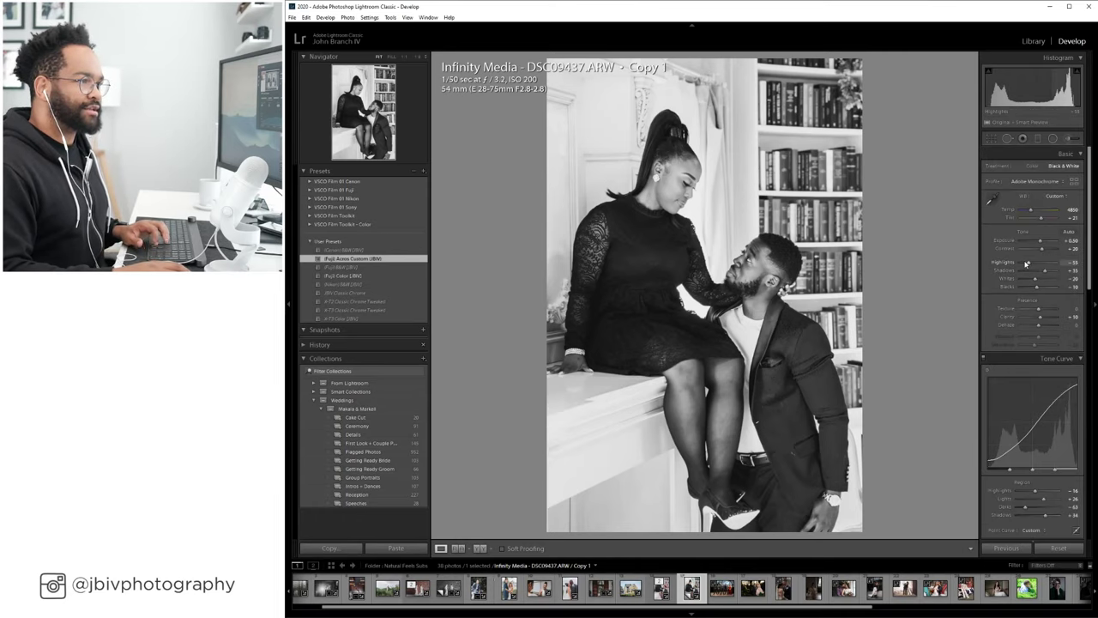
left_click_drag(1026, 266, 1052, 275)
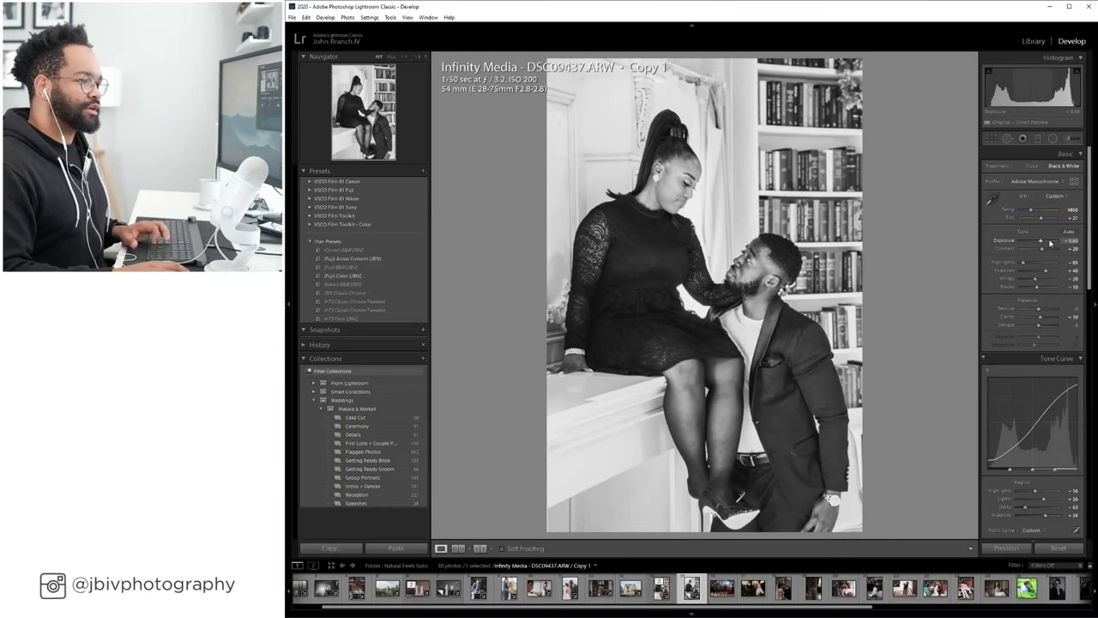
Show the colour DSC09437.ARW and its black-and-white copy in Survey view, then return to Grid.
left_click(1035, 41)
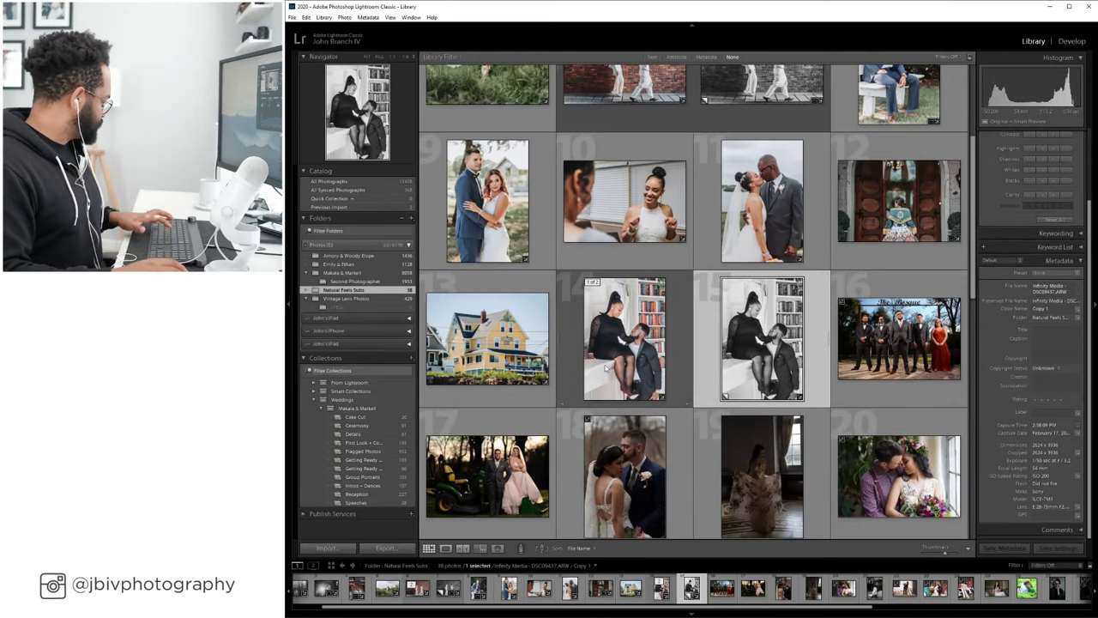
left_click(679, 286, "ctrl")
left_click(483, 548)
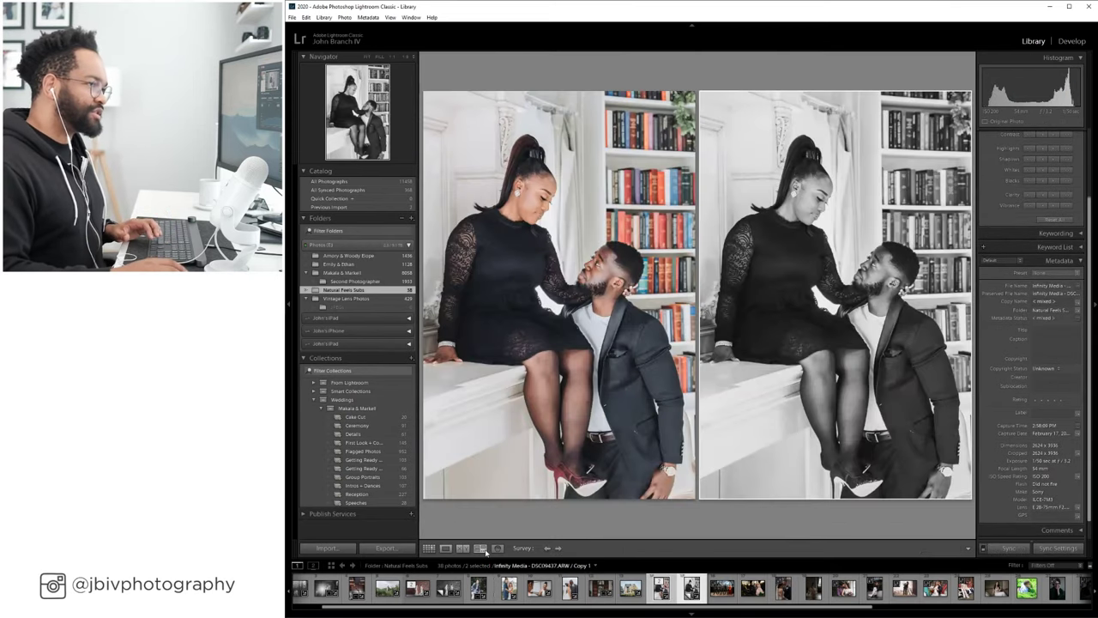
key("Tab")
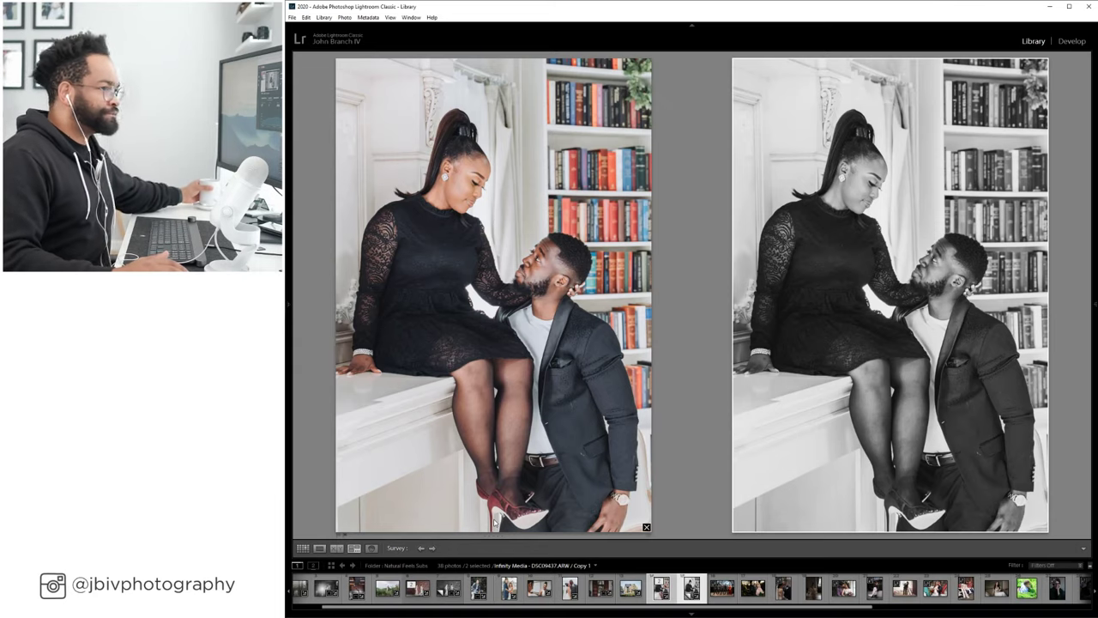
key("c")
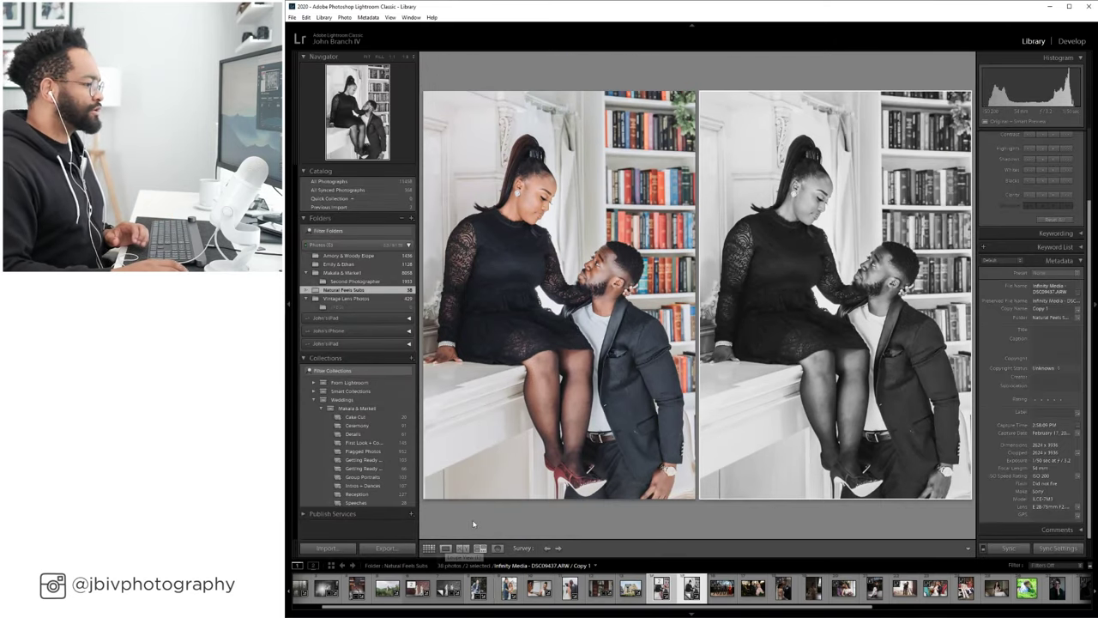
left_click(430, 548)
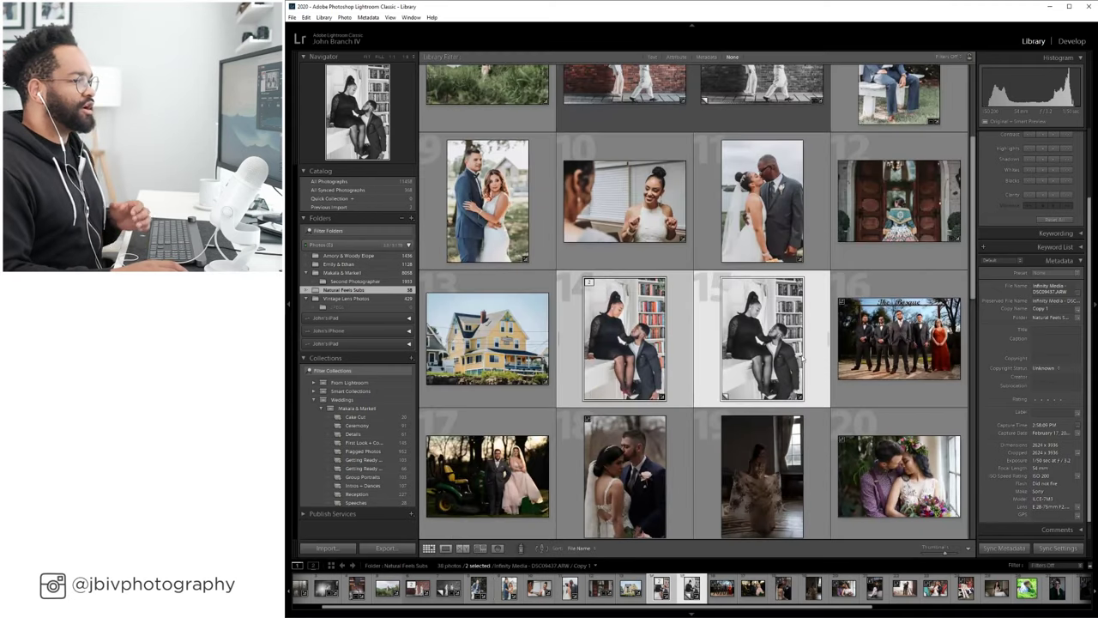
Browse thumbnails 16, 18 and 19, settling on the groomsmen photo at The Bosque sign.
left_click(910, 391)
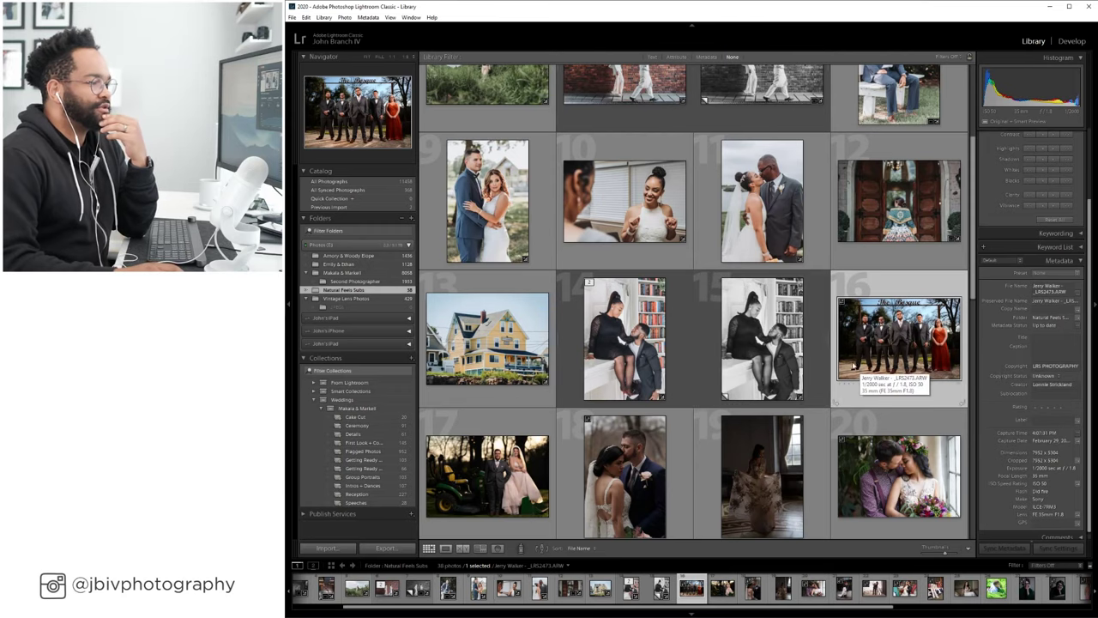
left_click(648, 485)
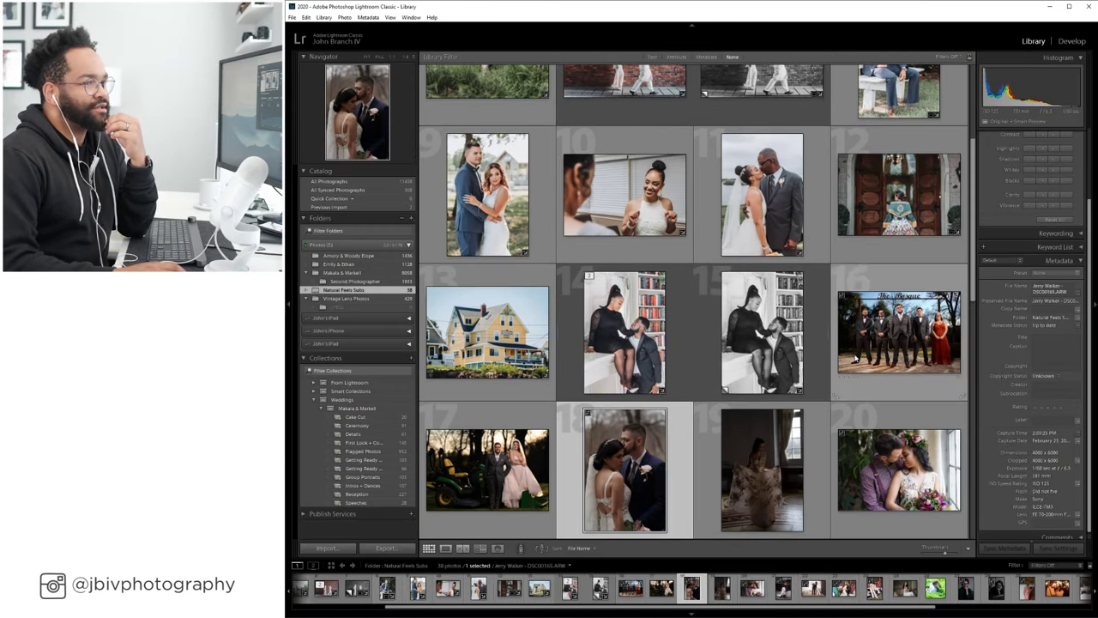
left_click(774, 475)
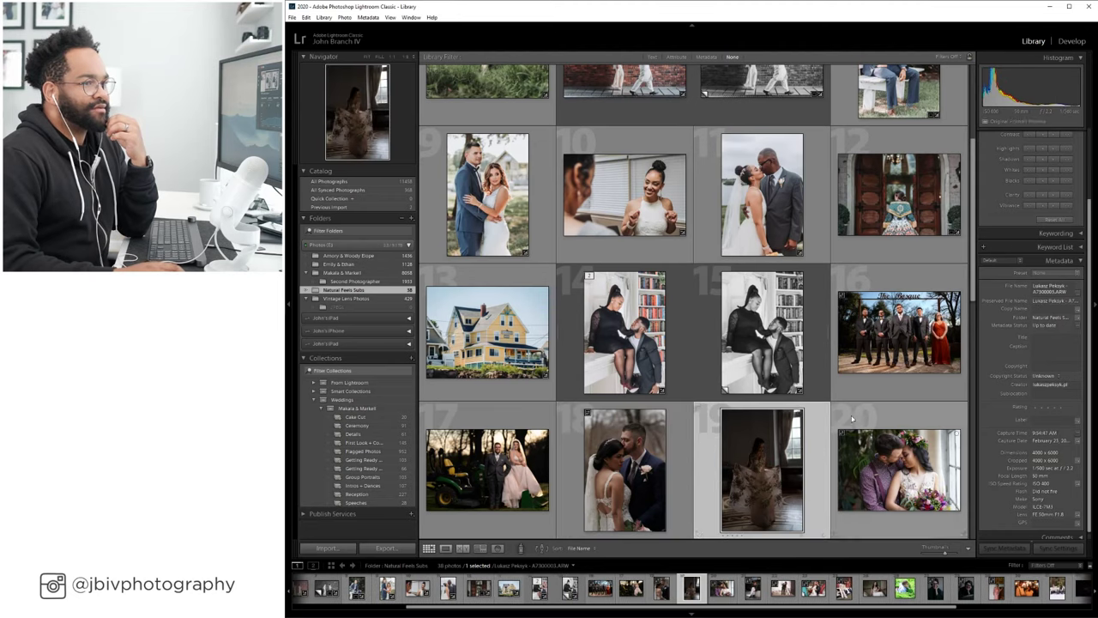
left_click(870, 362)
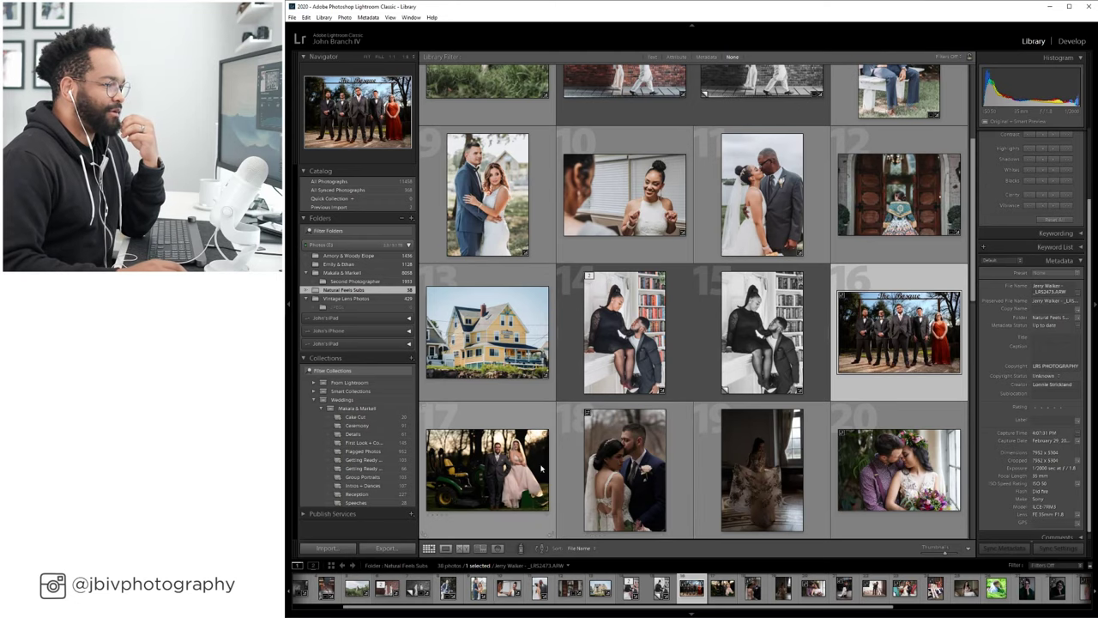
scroll(845, 224, "up", 2)
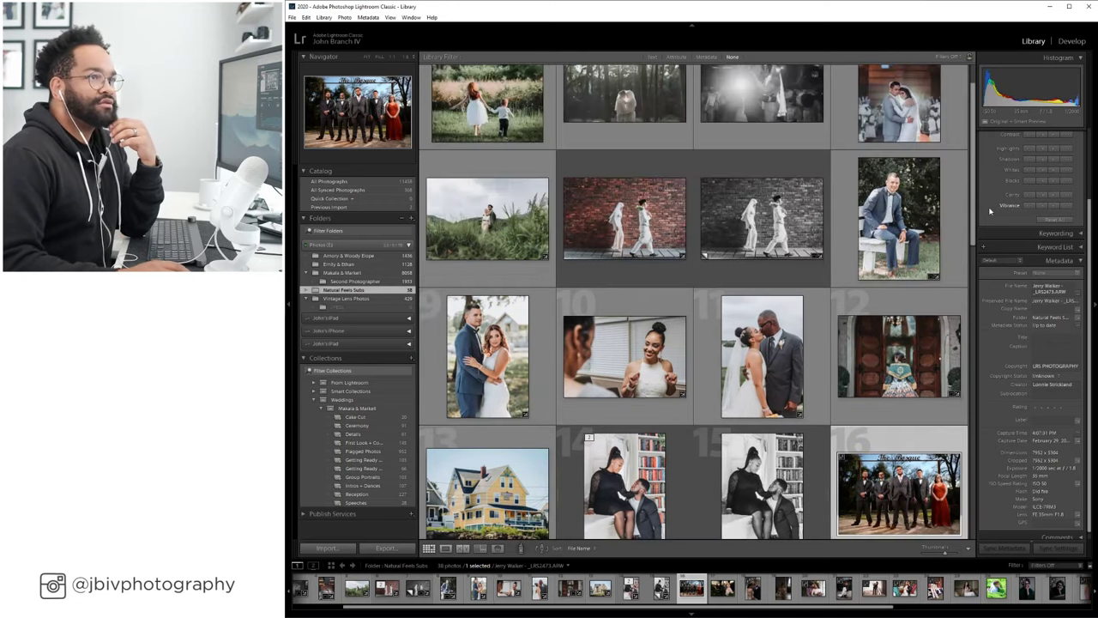
scroll(841, 225, "down", 2)
scroll(841, 225, "down", 1)
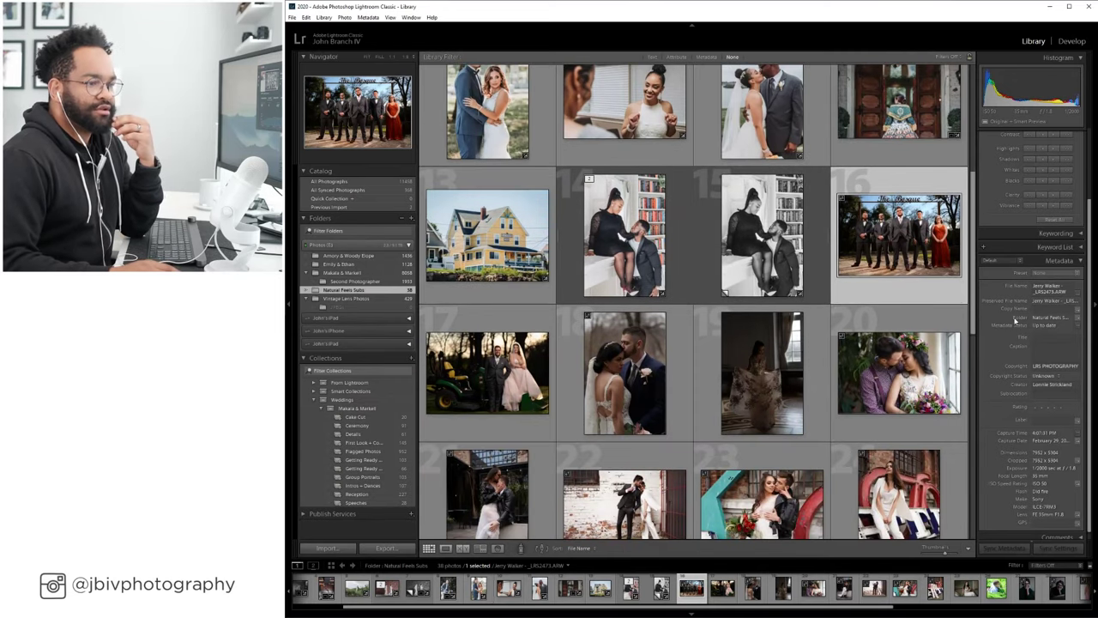
scroll(1018, 318, "down", 1)
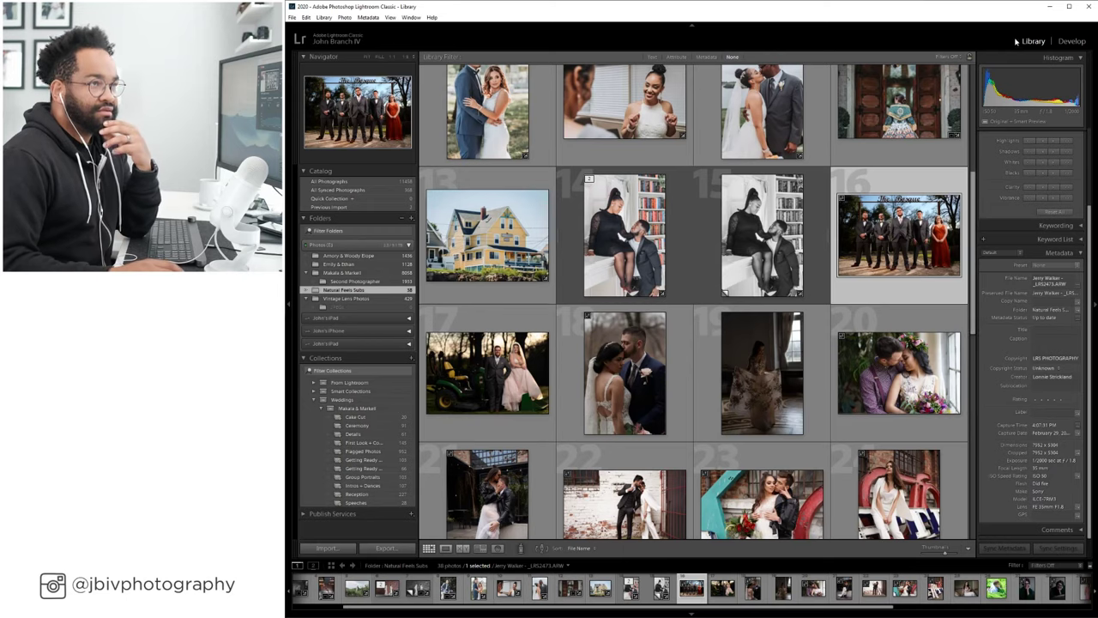
Open the groomsmen photo in Develop, apply the (Fuji) Color (JBV) preset, and nudge shadows.
left_click(1072, 41)
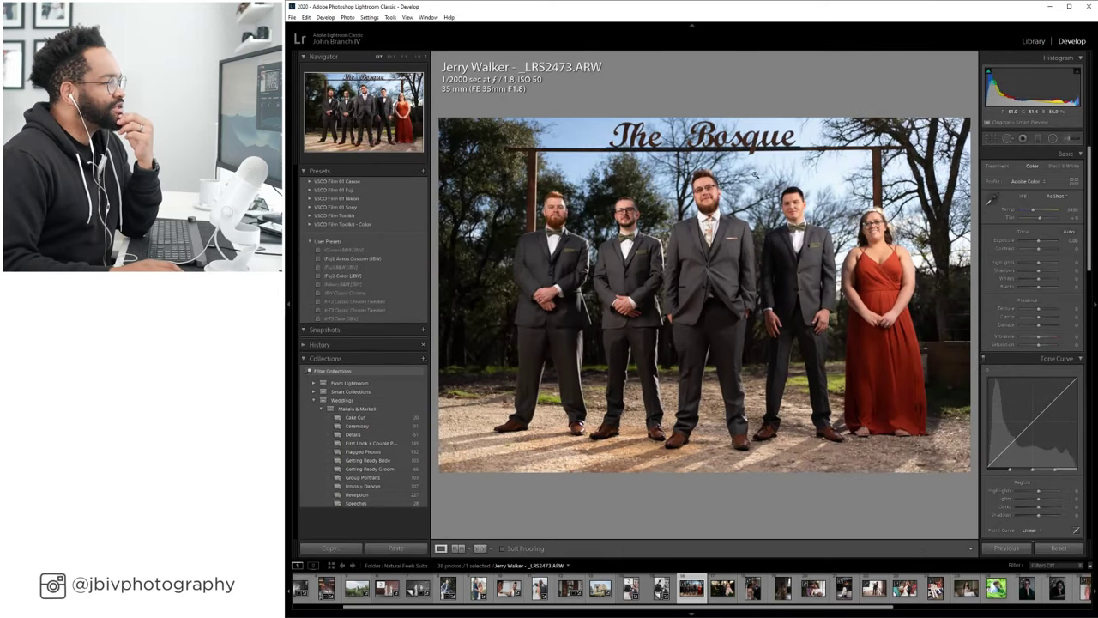
scroll(1012, 277, "down", 10)
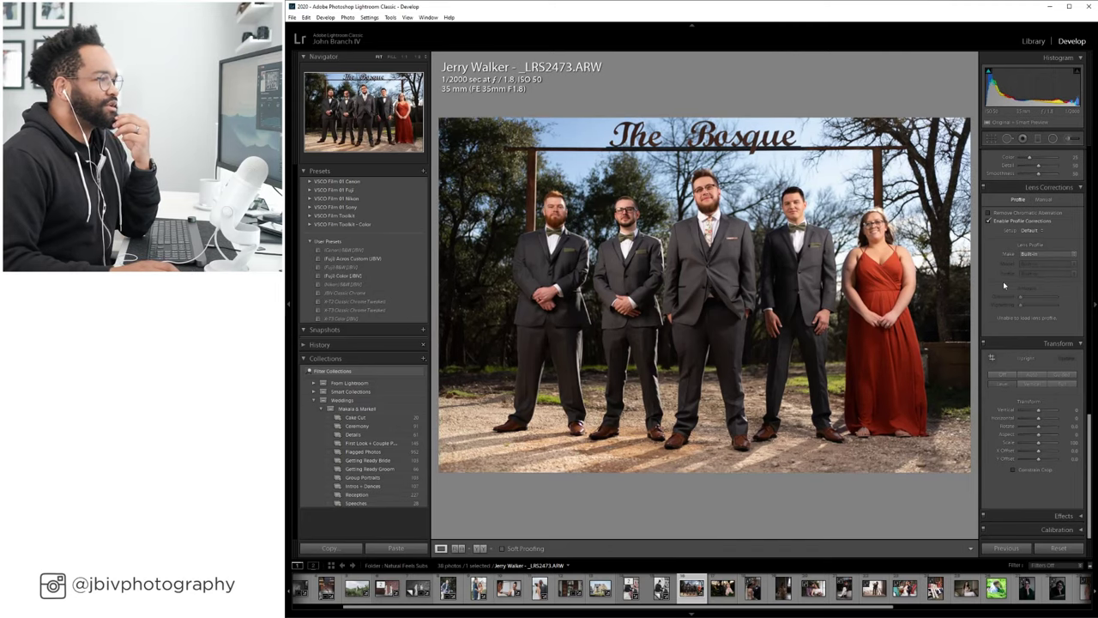
scroll(1004, 281, "up", 10)
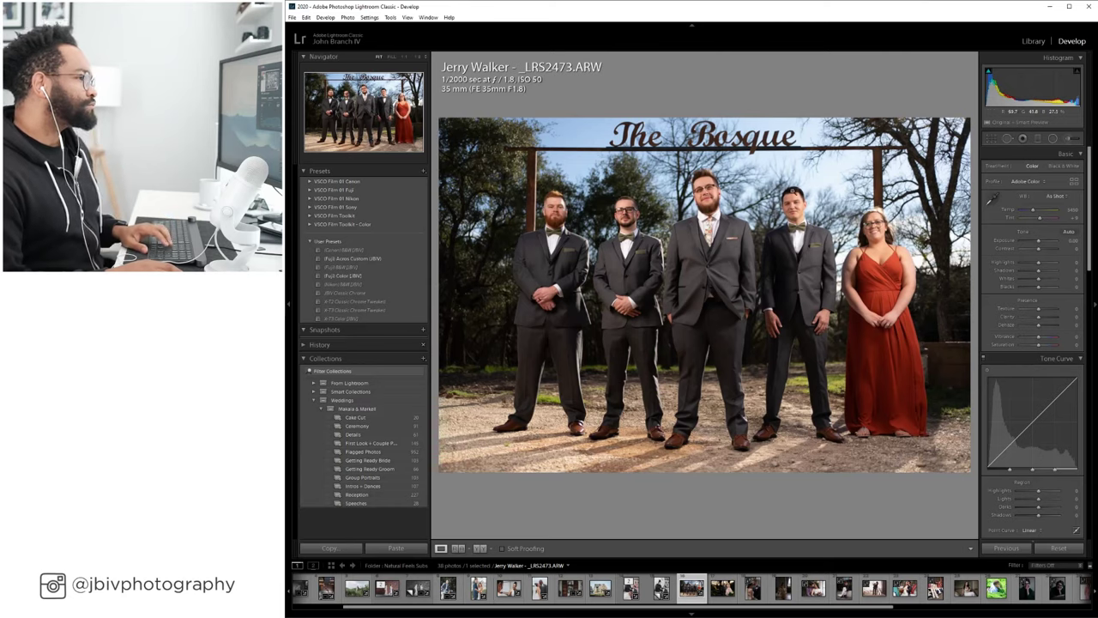
left_click(359, 276)
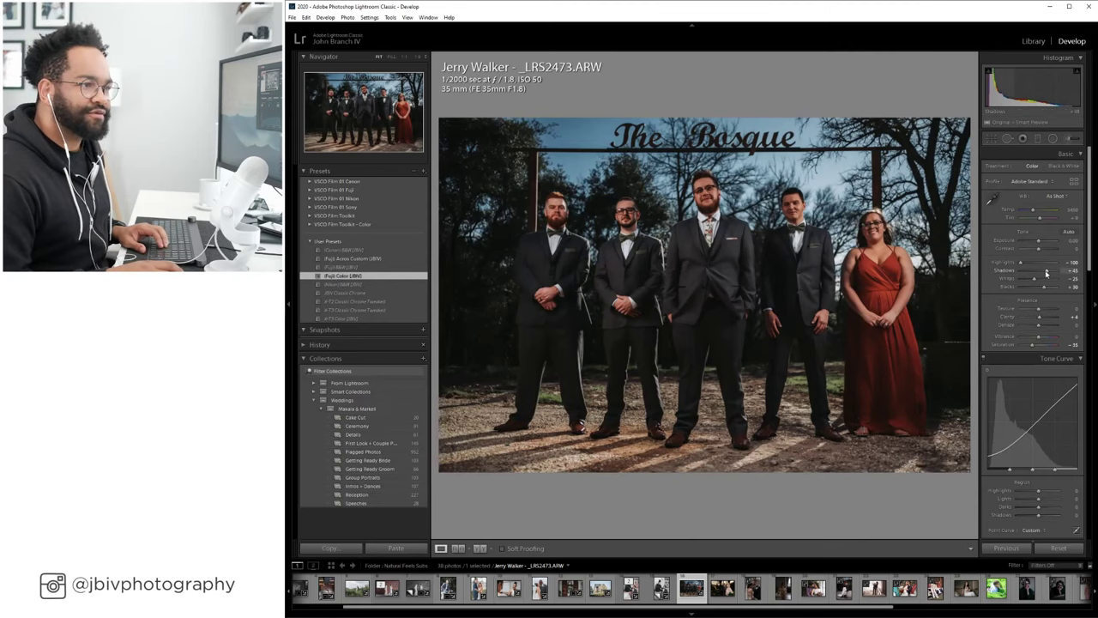
left_click_drag(1046, 272, 1050, 245)
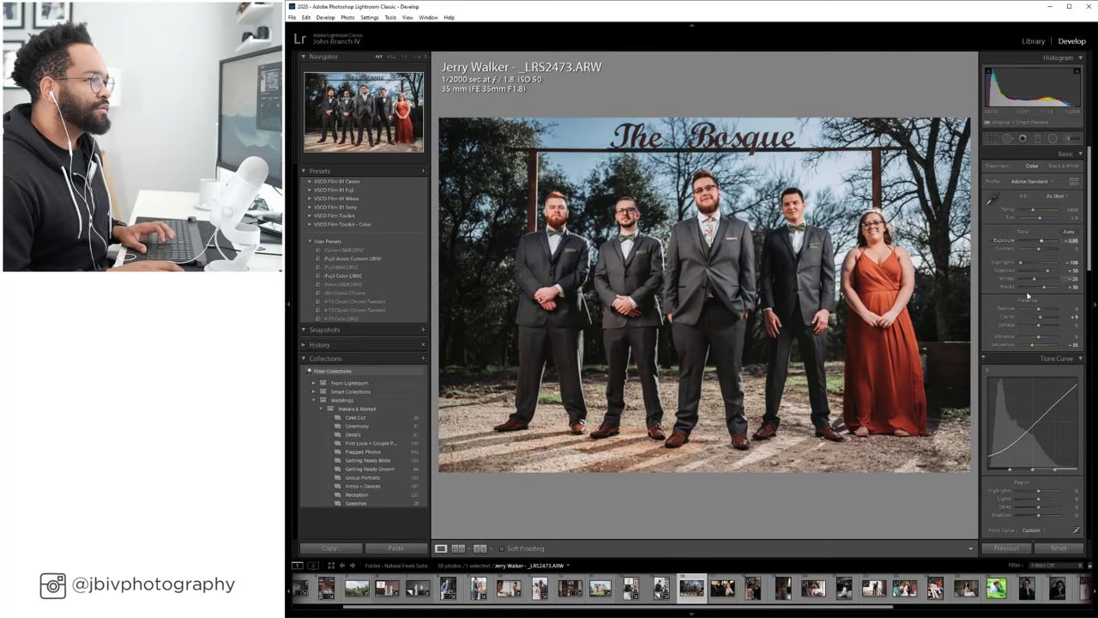
scroll(1021, 304, "down", 10)
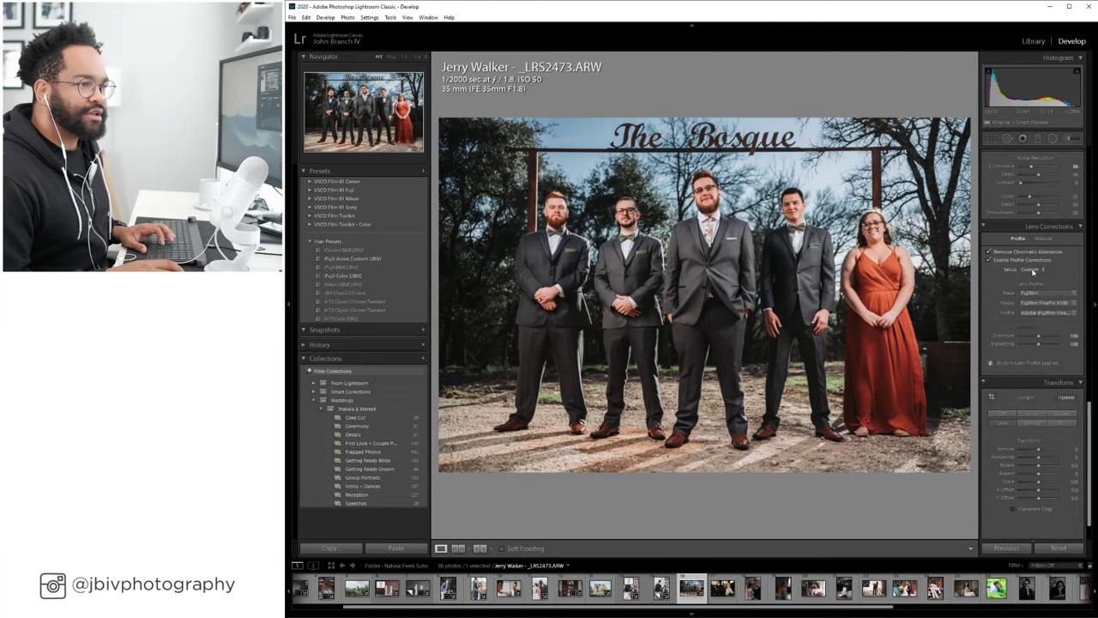
Change the lens correction setup option and ease the yellow saturation slightly.
left_click(1033, 272)
left_click(1026, 280)
scroll(1022, 278, "up", 10)
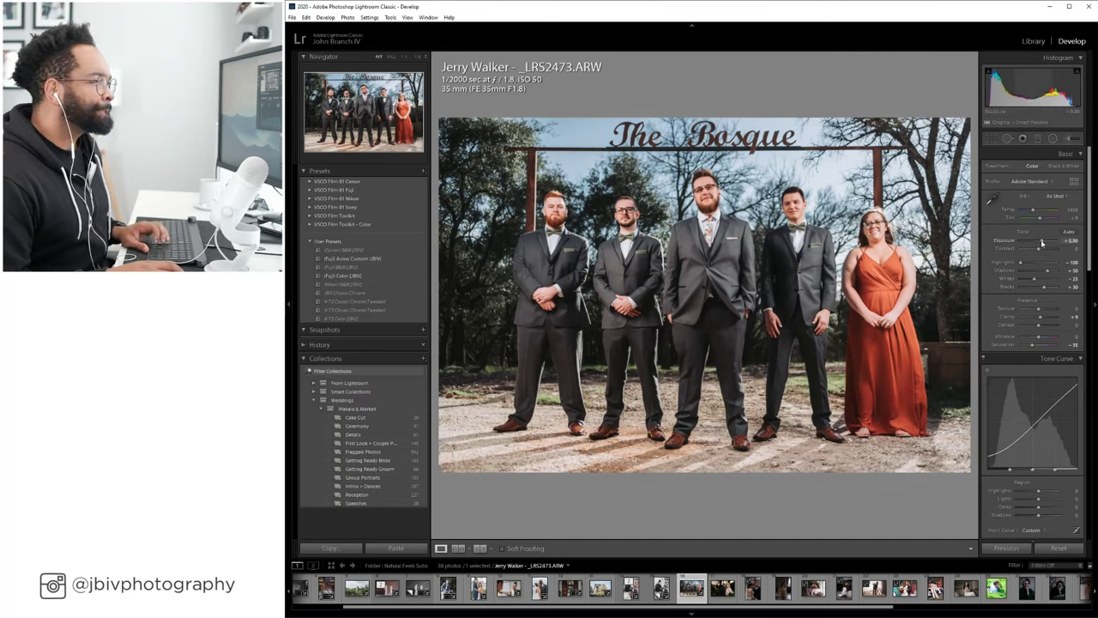
scroll(1040, 242, "down", 5)
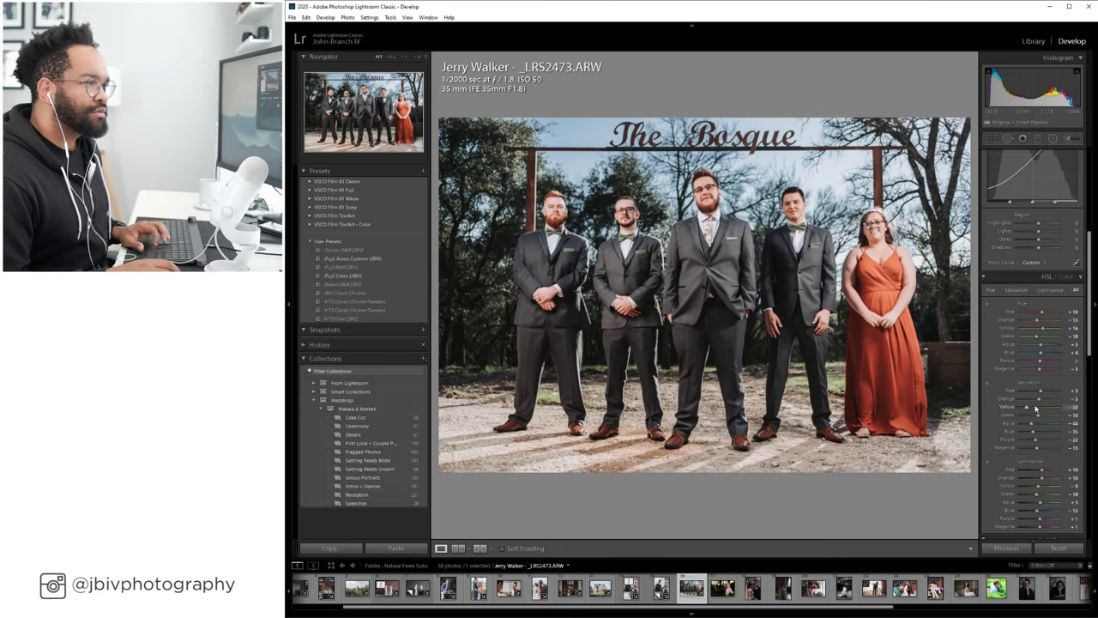
scroll(1034, 395, "up", 5)
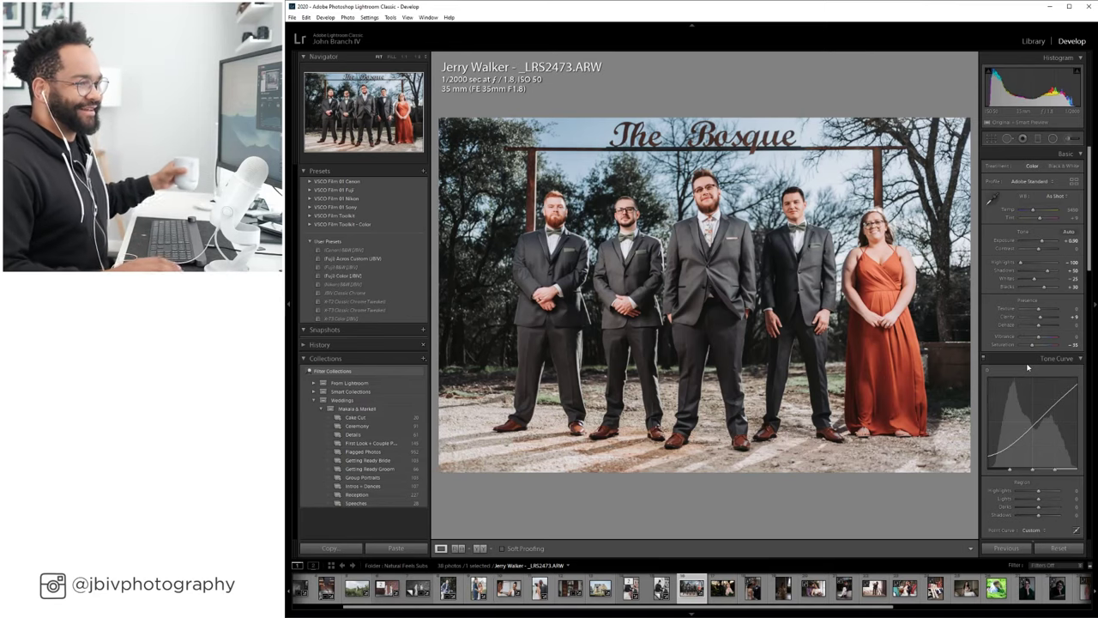
scroll(1028, 367, "down", 3)
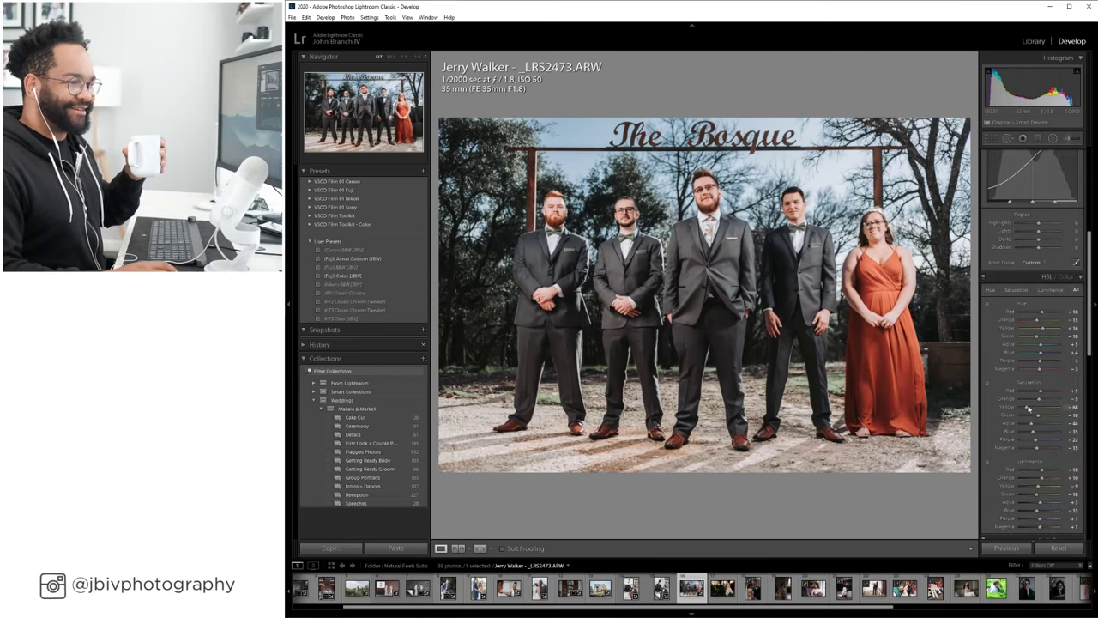
left_click_drag(1029, 408, 1033, 409)
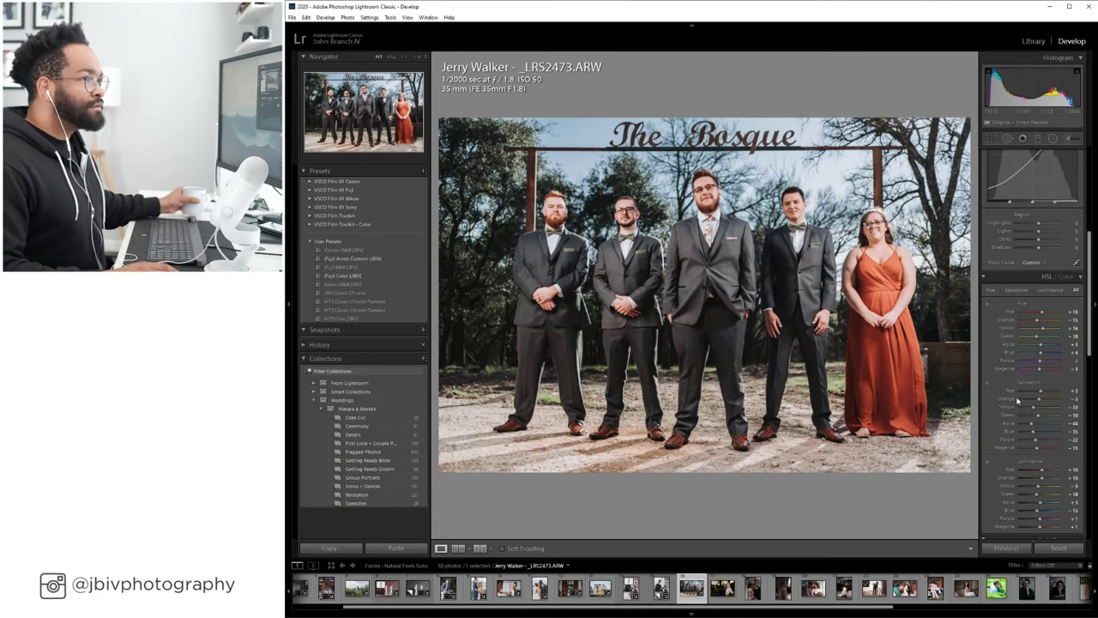
scroll(1013, 396, "down", 10)
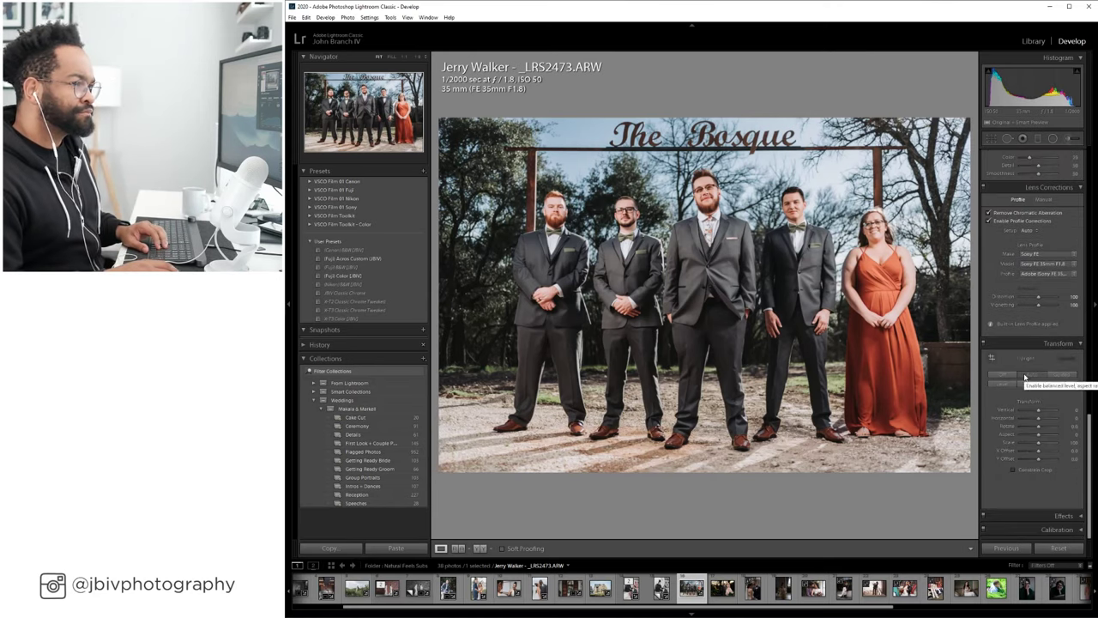
scroll(1025, 382, "up", 10)
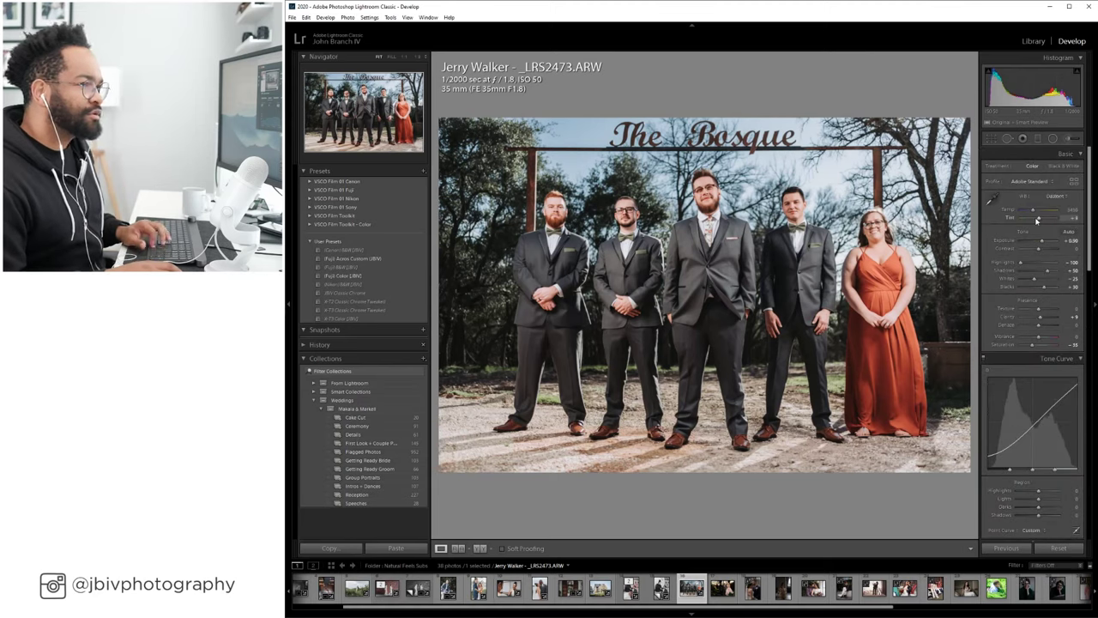
Adjust the tint, raise shadows to +55, and compare before and after at fit size.
left_click_drag(1037, 220, 1040, 220)
left_click_drag(1047, 271, 1045, 245)
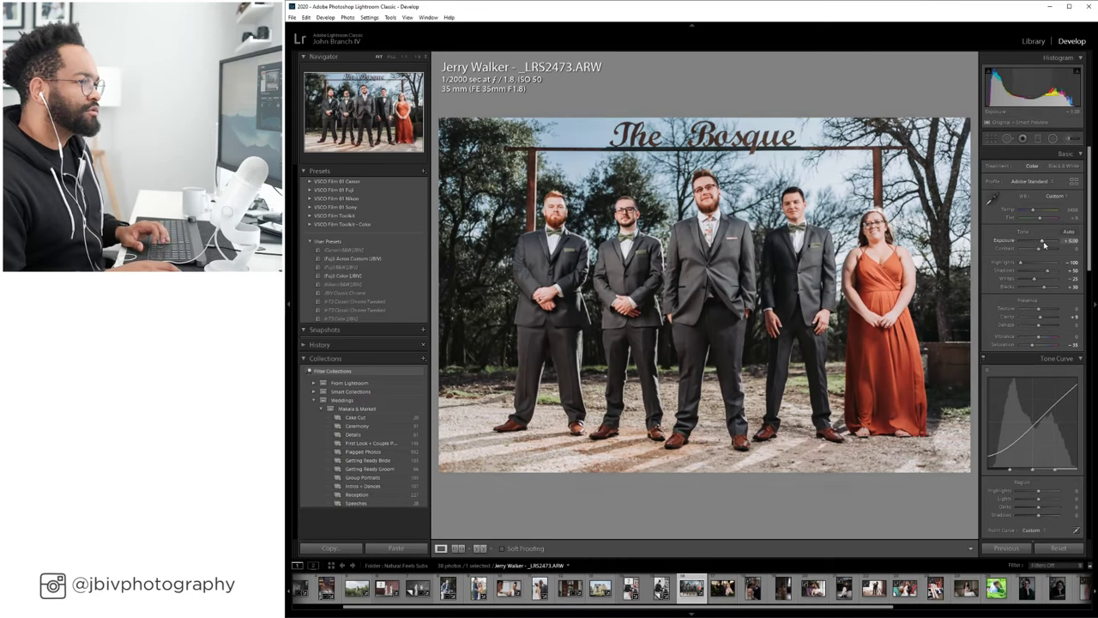
left_click(417, 57)
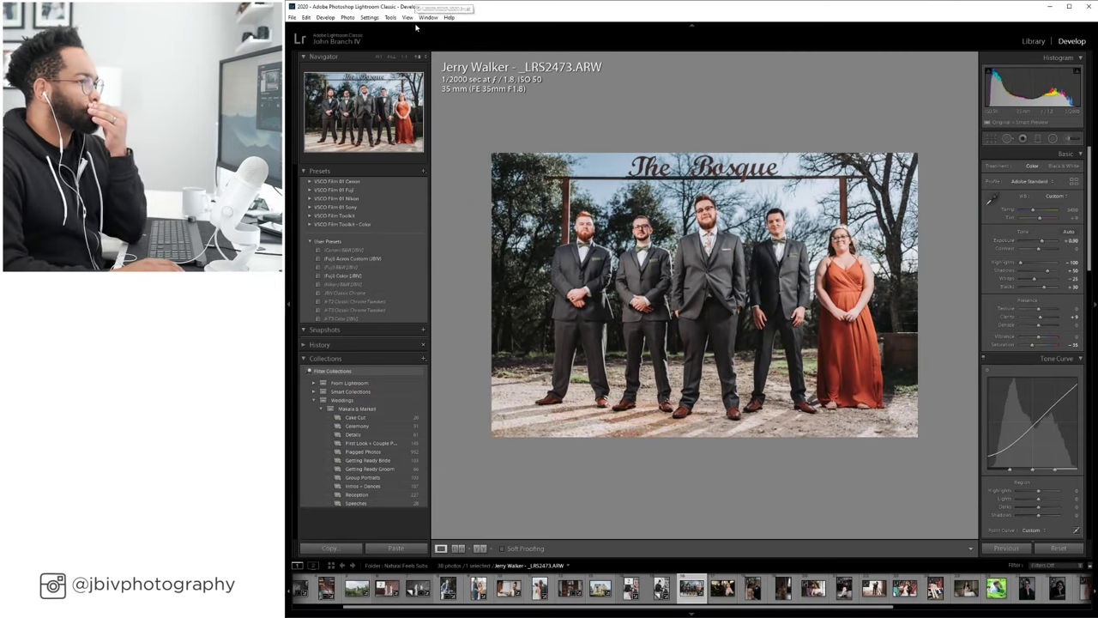
left_click(379, 56)
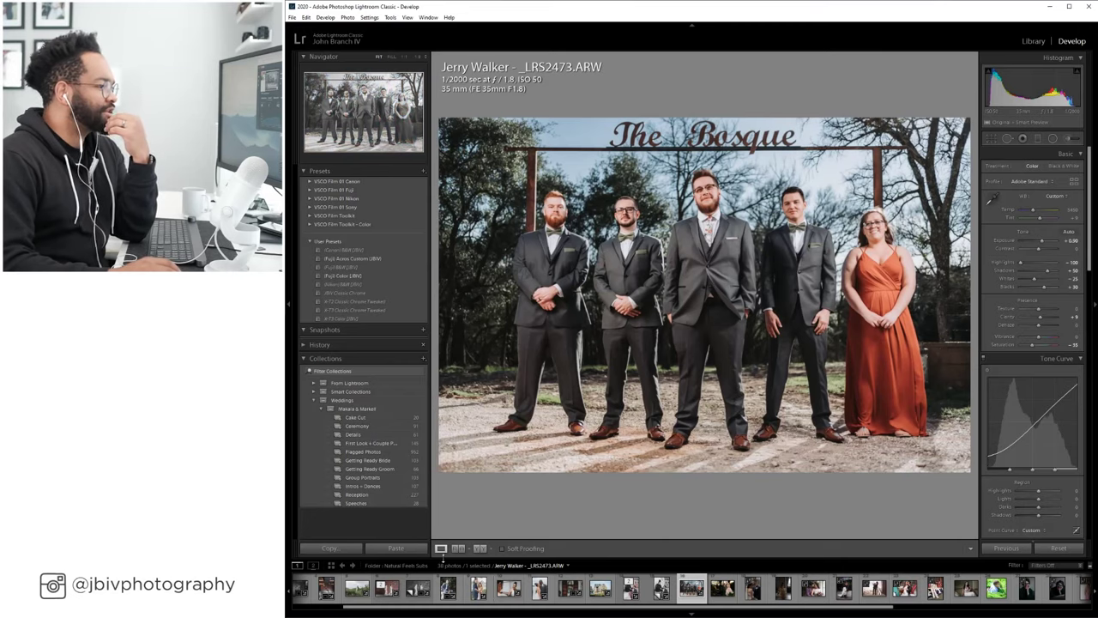
left_click(481, 549)
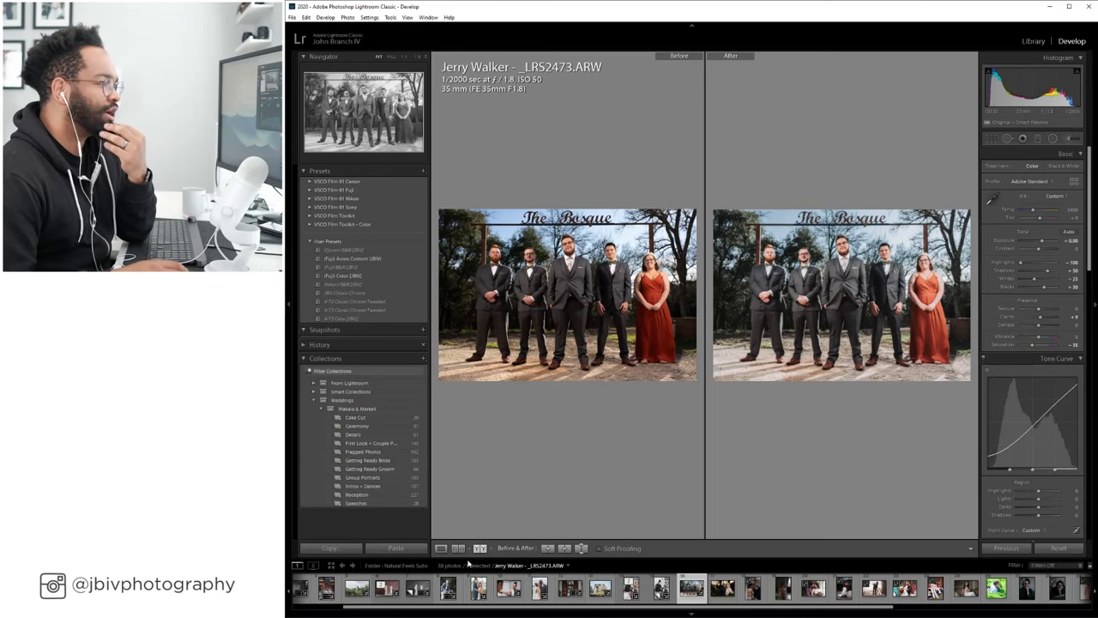
left_click(440, 549)
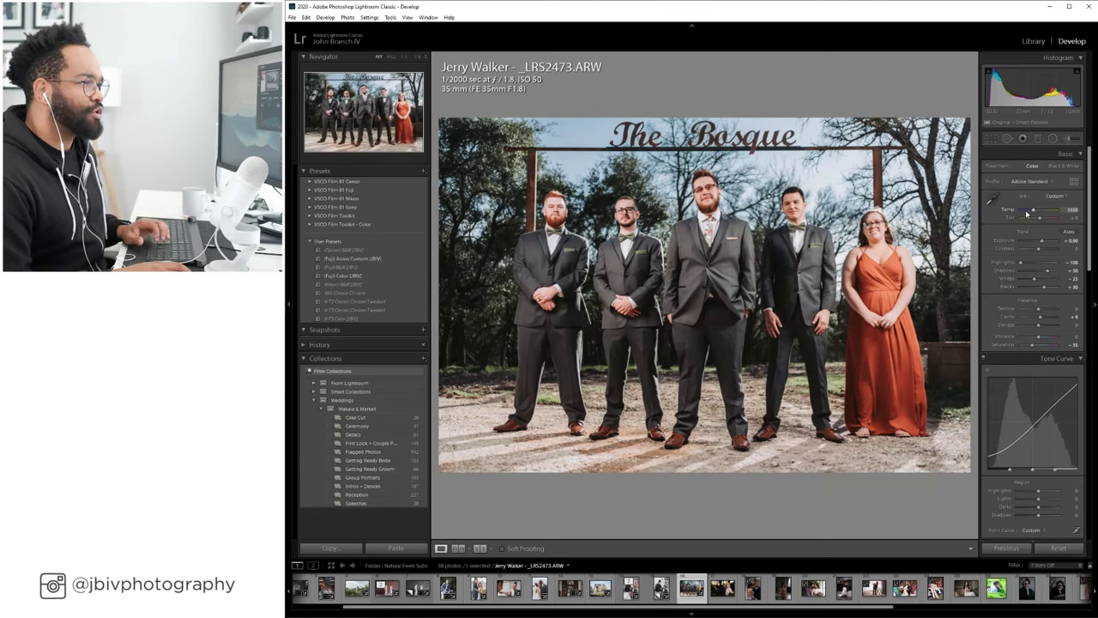
scroll(1030, 491, "down", 6)
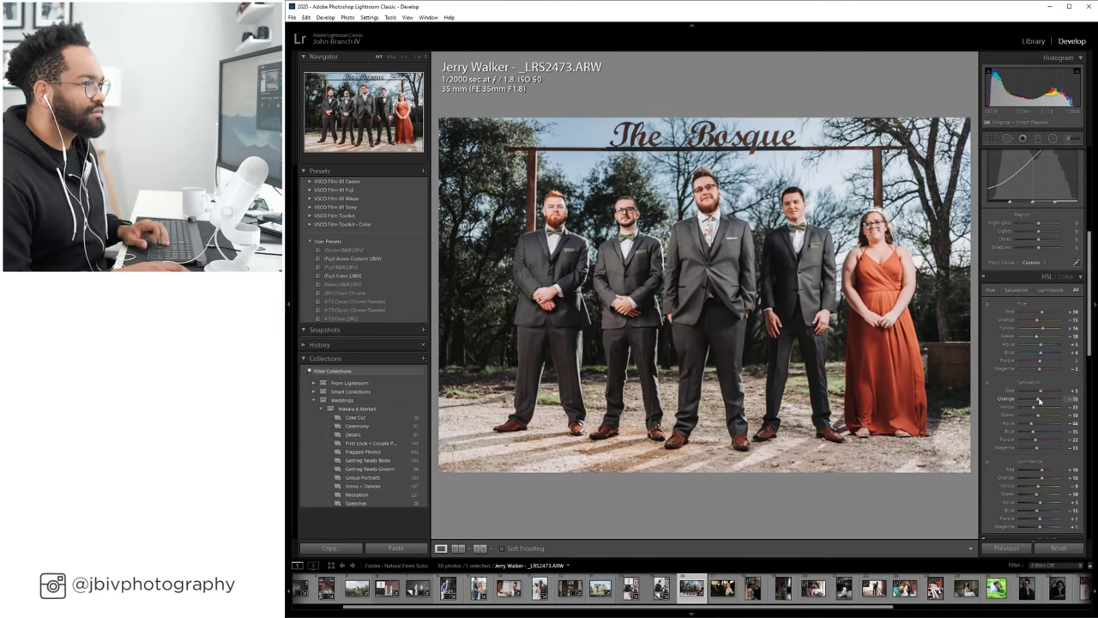
scroll(1034, 395, "up", 5)
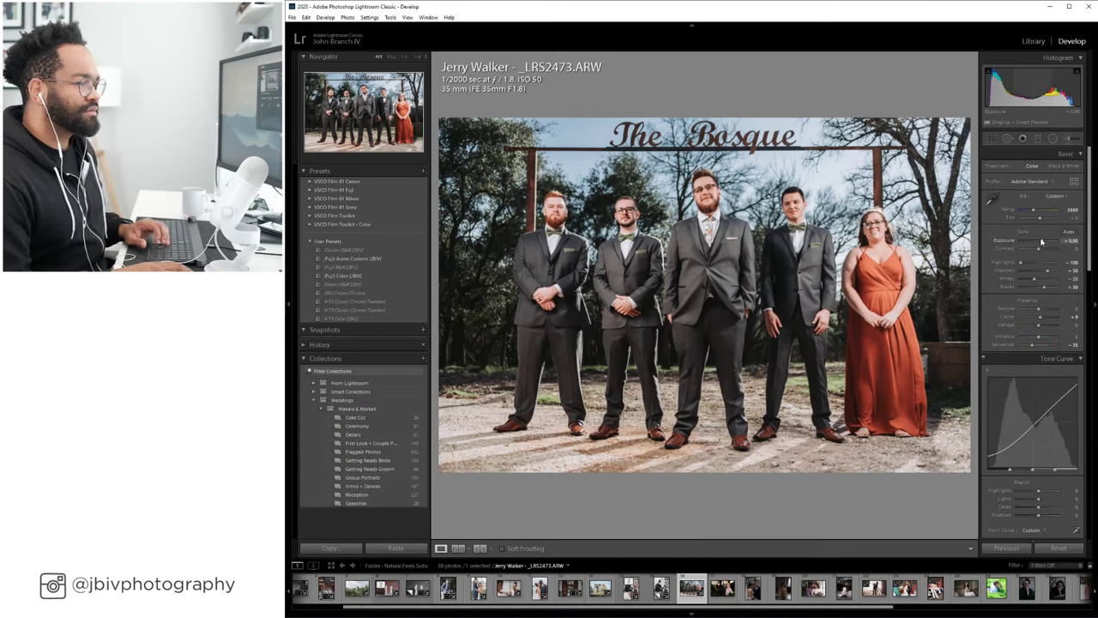
left_click(480, 548)
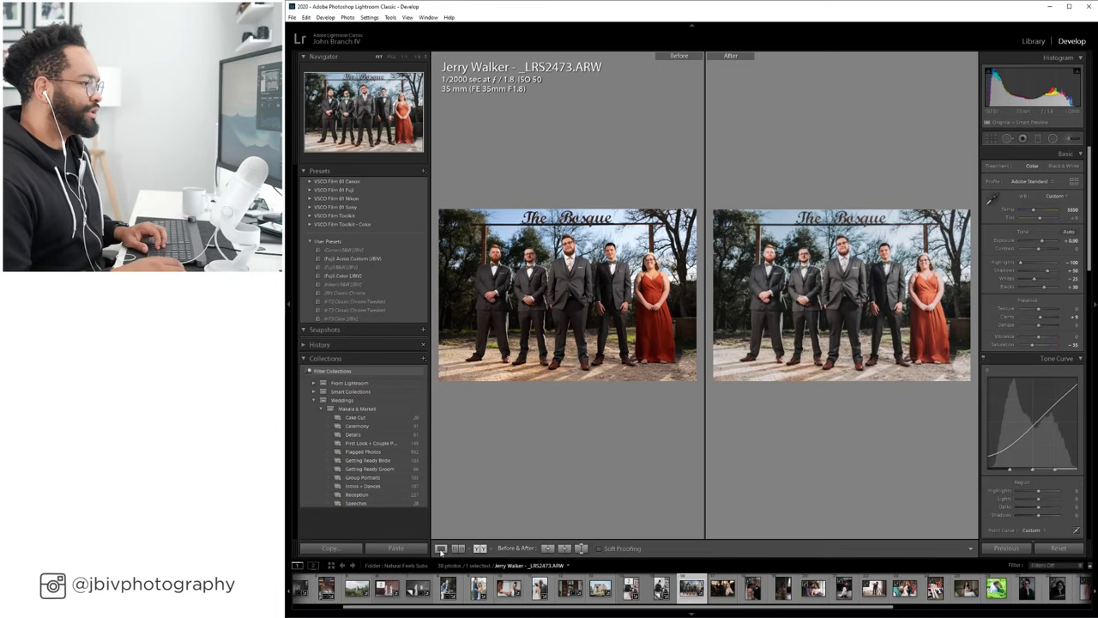
left_click(441, 548)
Lower shadows to +35 and try white-balance sampling, undoing the temperature change.
left_click_drag(1040, 275, 1036, 273)
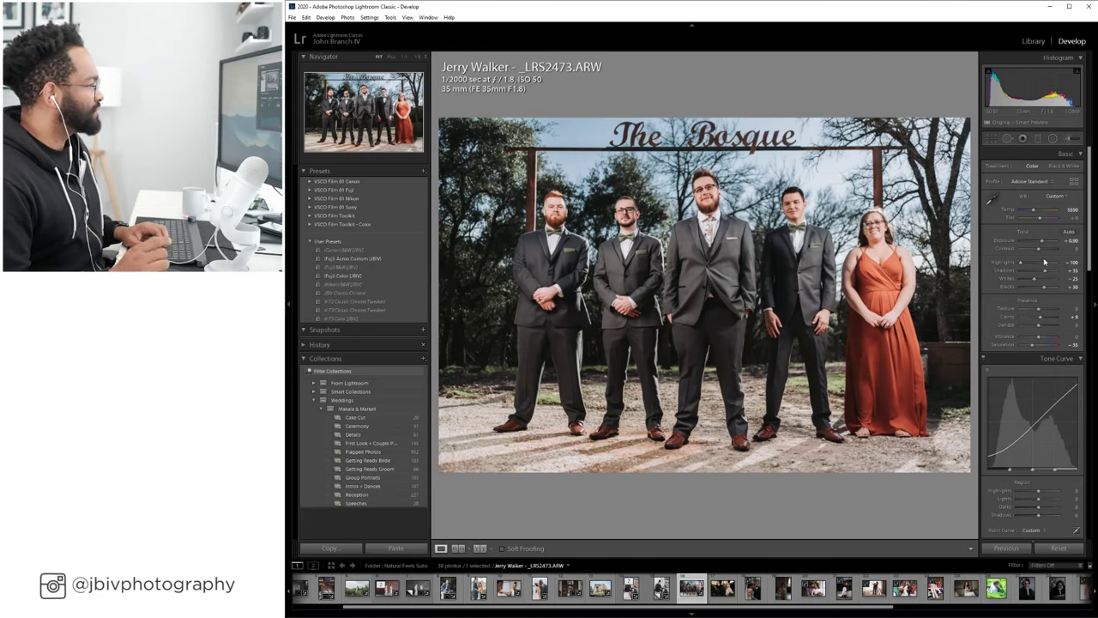
left_click(991, 197)
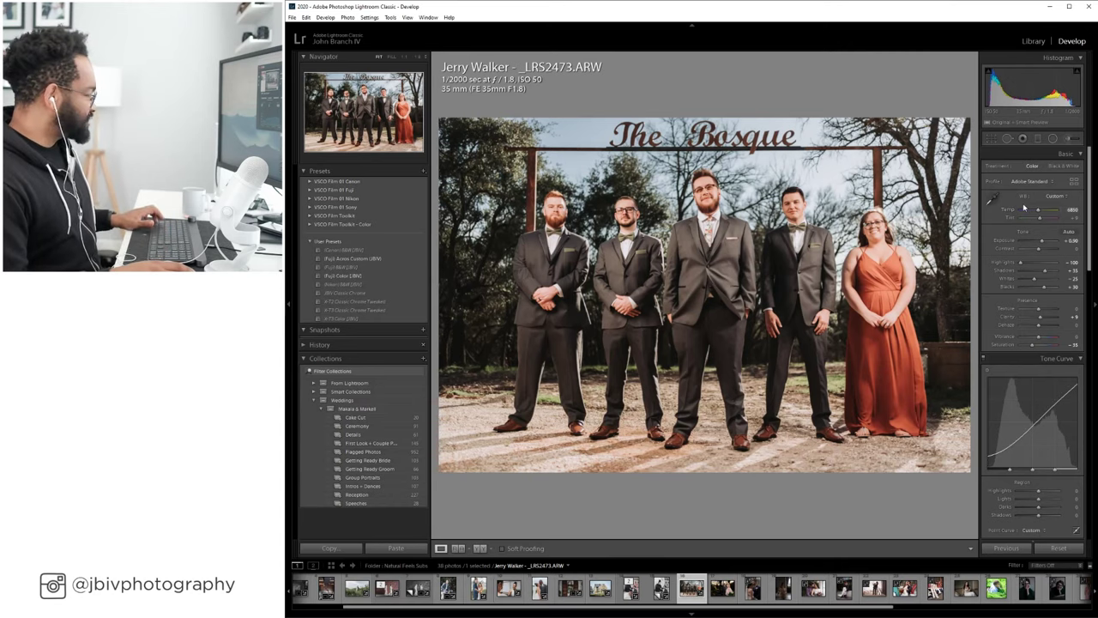
key("ctrl+z")
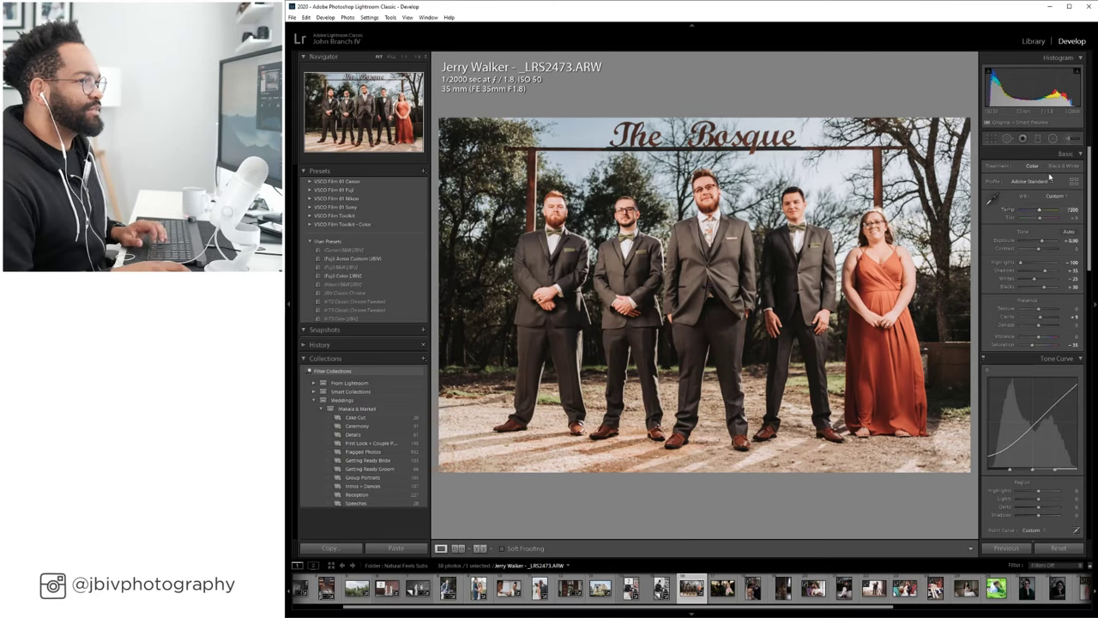
Start an Adjustment Brush with the Cooler + effect.
left_click(1069, 139)
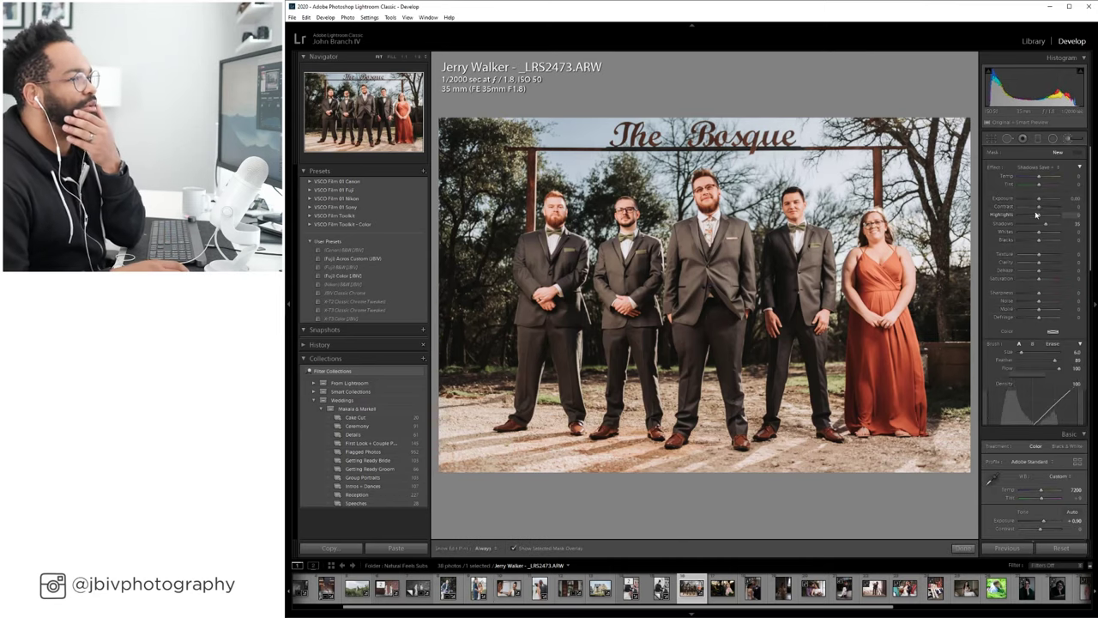
left_click(1053, 172)
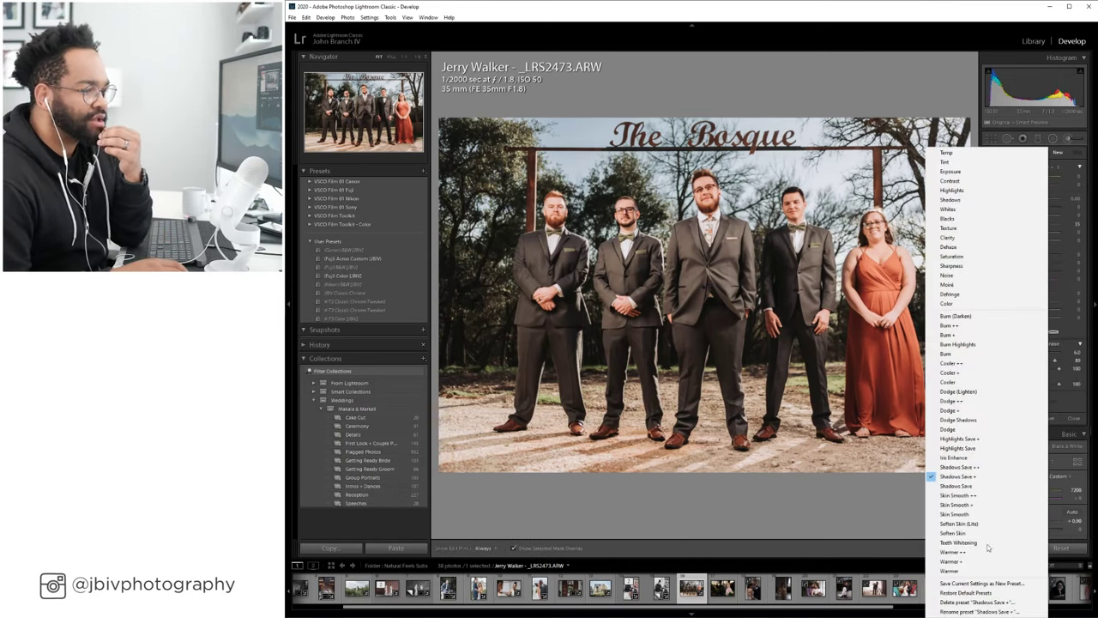
left_click(984, 373)
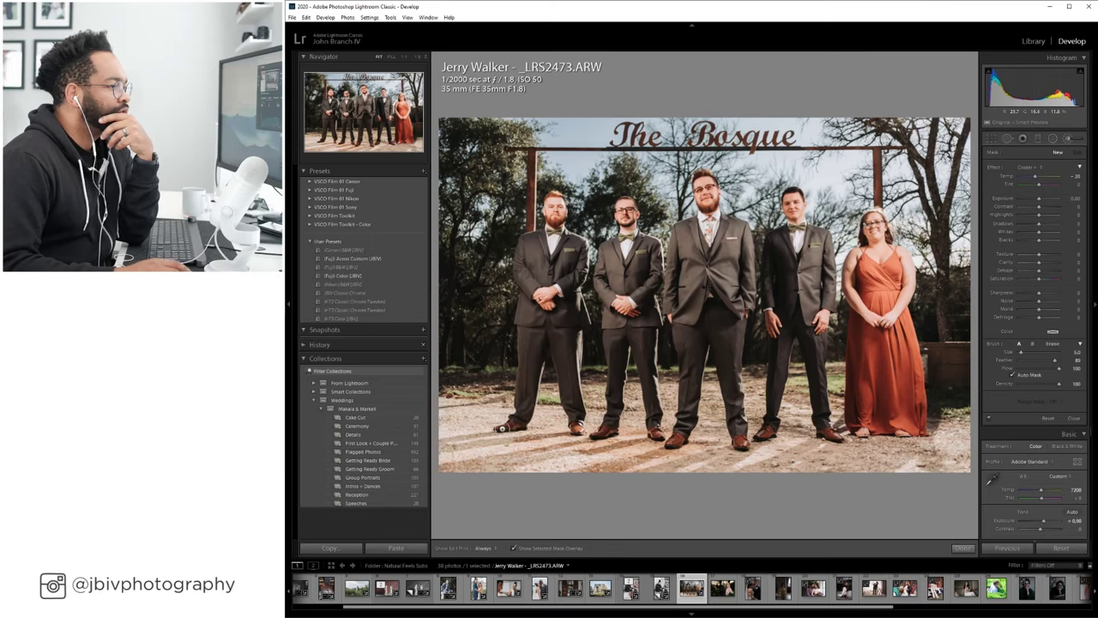
Brush the cooling effect up the left groomsman's leg, checking the mask and pins.
mouse_move(501, 426)
left_mouse_down()
mouse_move(519, 419)
mouse_move(530, 330)
left_mouse_up()
key("o")
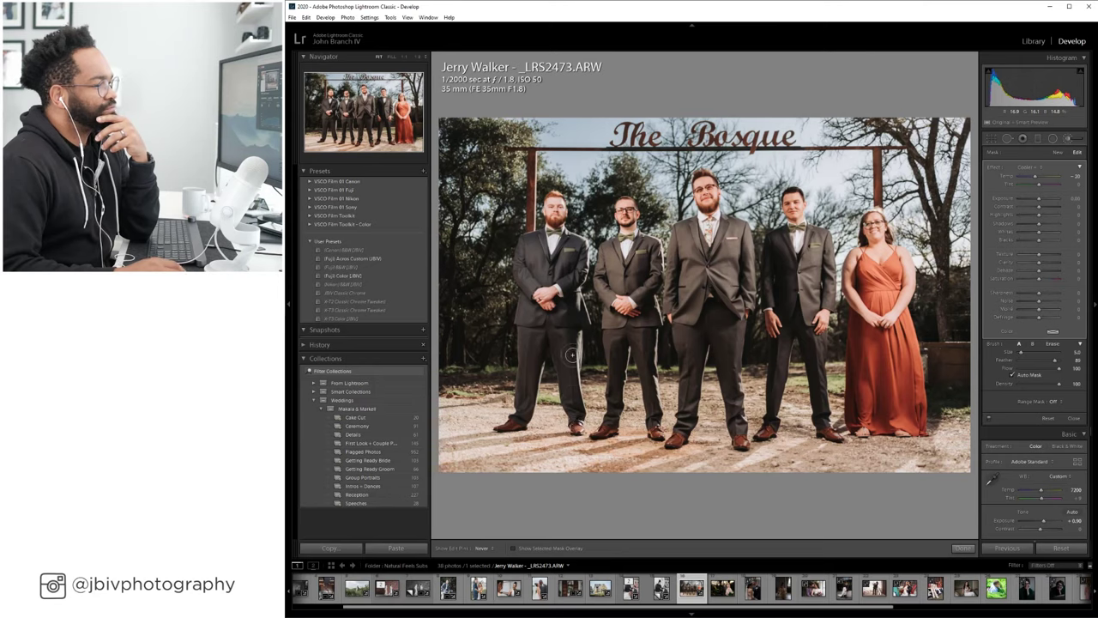
key("h")
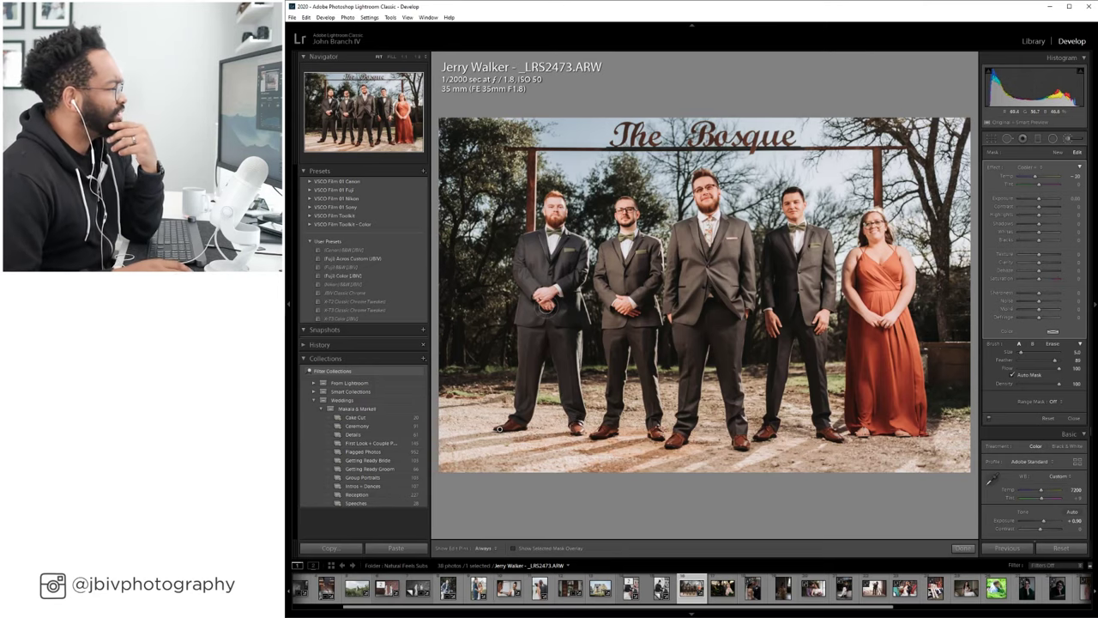
scroll(1054, 442, "down", 3)
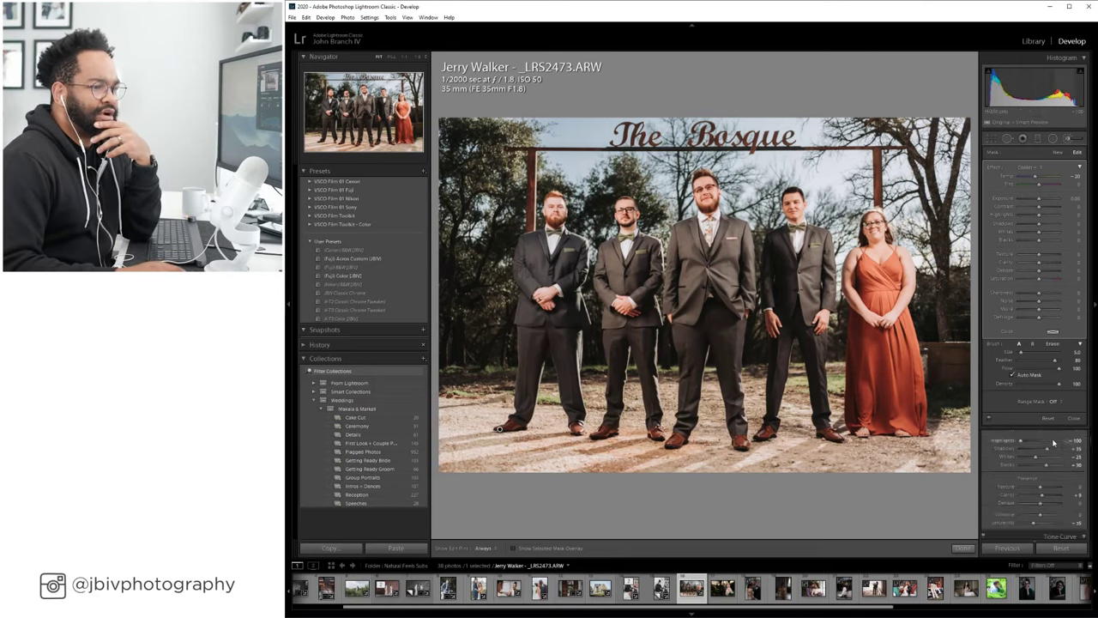
scroll(1054, 442, "up", 5)
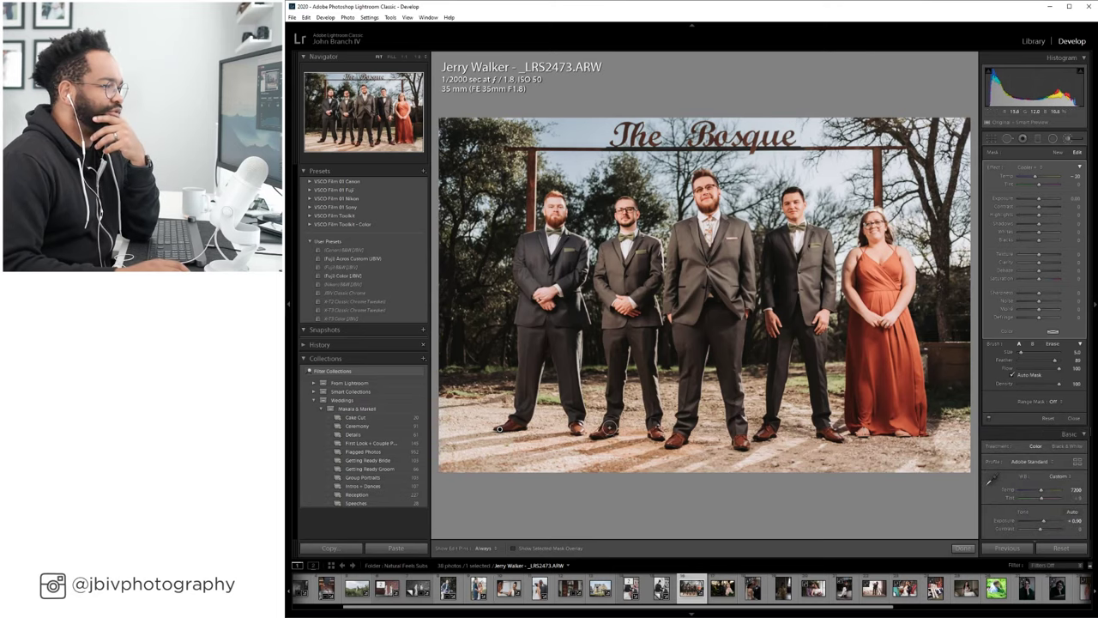
key("h")
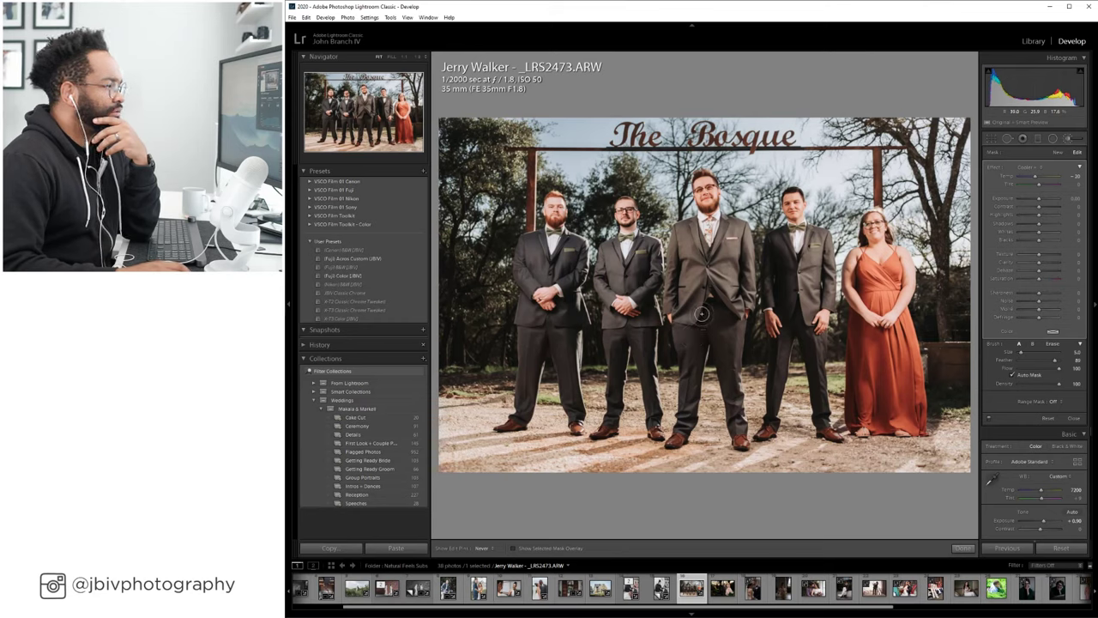
key("h")
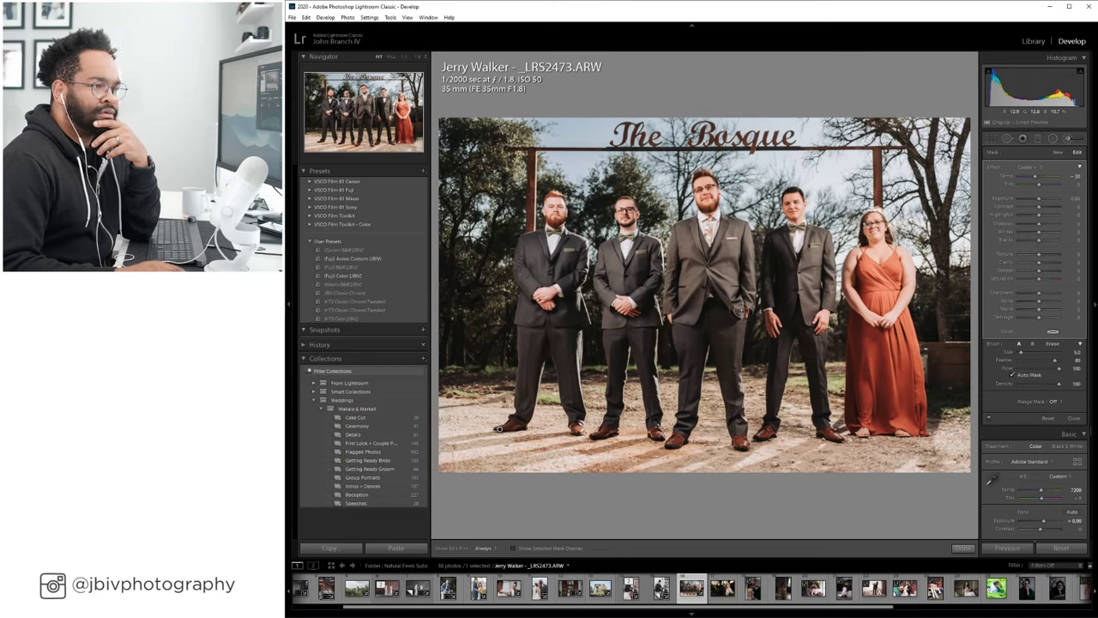
key("h")
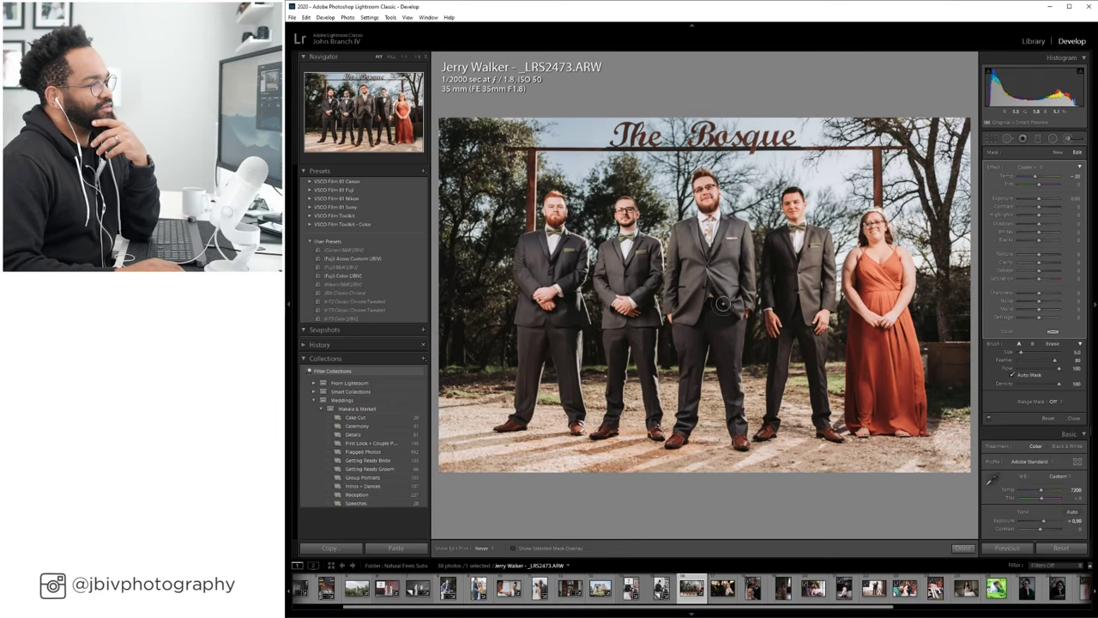
Brush the cooling mask over the groom's suit and the orange dress, then hide the overlay.
key("o")
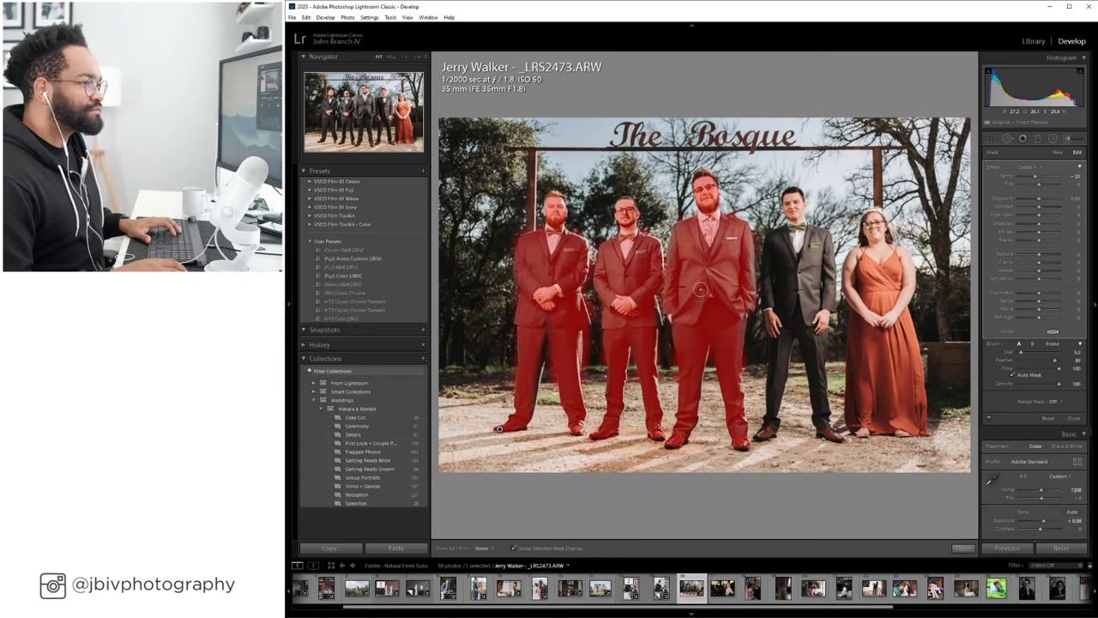
key("h")
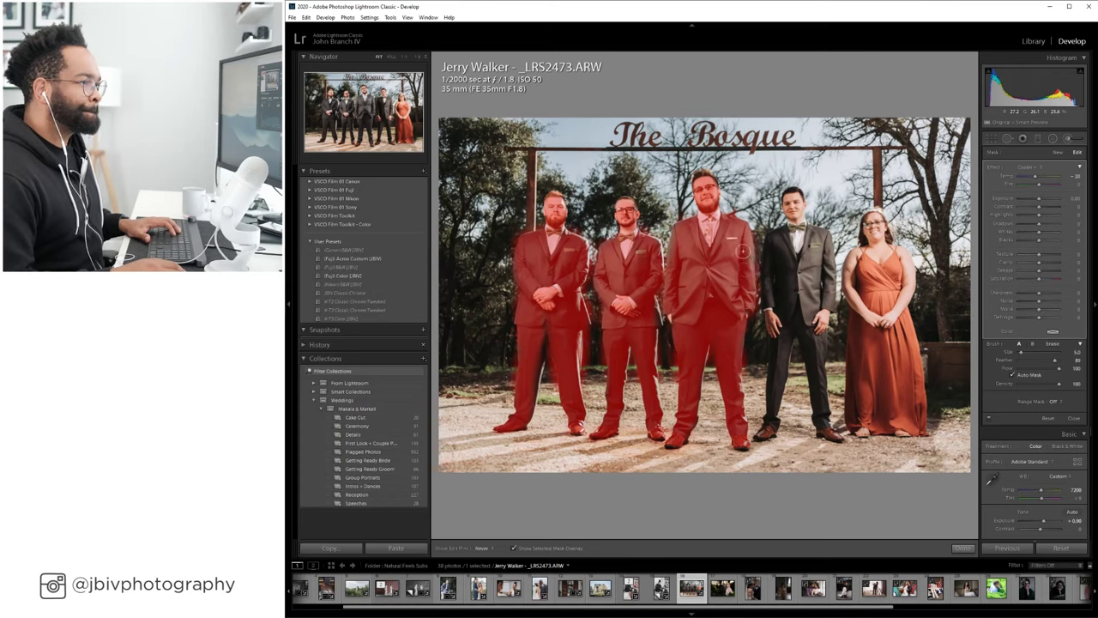
mouse_move(763, 432)
left_mouse_down()
mouse_move(774, 263)
mouse_move(778, 322)
mouse_move(790, 297)
mouse_move(786, 330)
mouse_move(794, 291)
mouse_move(805, 301)
mouse_move(824, 425)
mouse_move(814, 277)
mouse_move(818, 313)
mouse_move(825, 261)
mouse_move(816, 241)
mouse_move(789, 279)
mouse_move(788, 234)
left_mouse_up()
key("h")
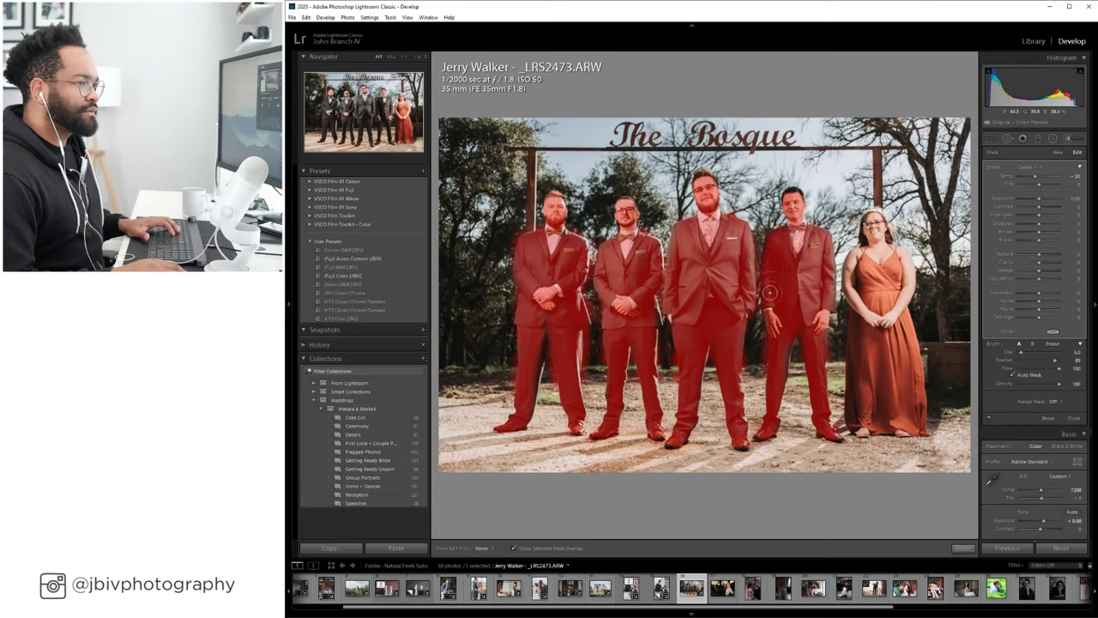
mouse_move(859, 423)
left_mouse_down()
mouse_move(853, 361)
mouse_move(867, 296)
mouse_move(869, 421)
mouse_move(877, 386)
mouse_move(882, 422)
mouse_move(888, 359)
mouse_move(897, 421)
mouse_move(912, 429)
mouse_move(894, 341)
mouse_move(922, 423)
mouse_move(905, 360)
mouse_move(853, 273)
mouse_move(857, 303)
mouse_move(898, 274)
mouse_move(904, 293)
mouse_move(874, 223)
mouse_move(884, 234)
left_mouse_up()
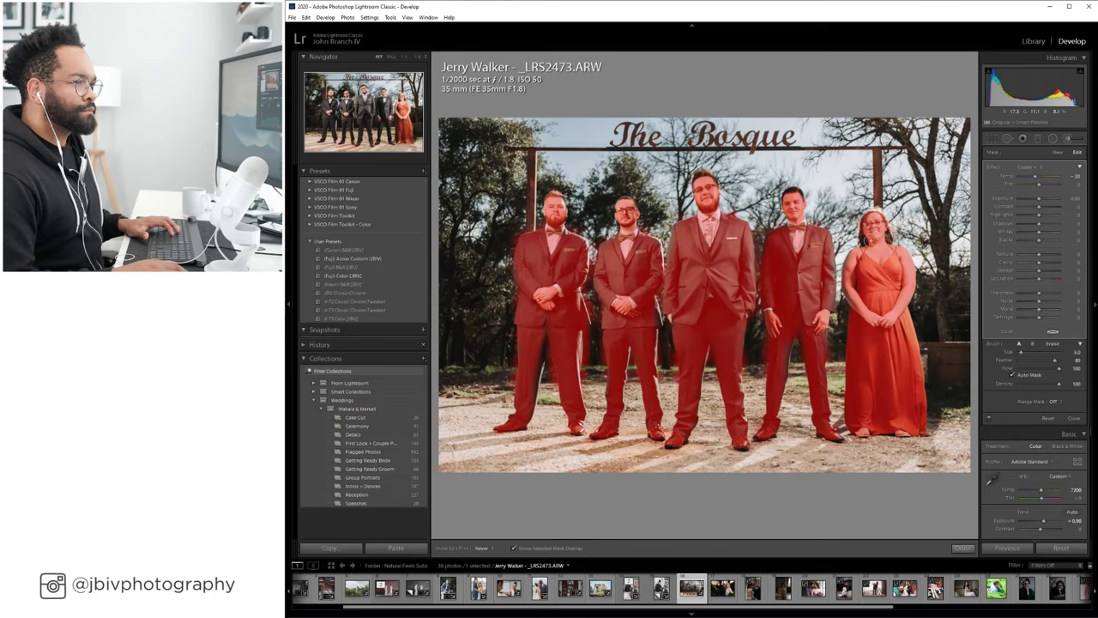
key("o")
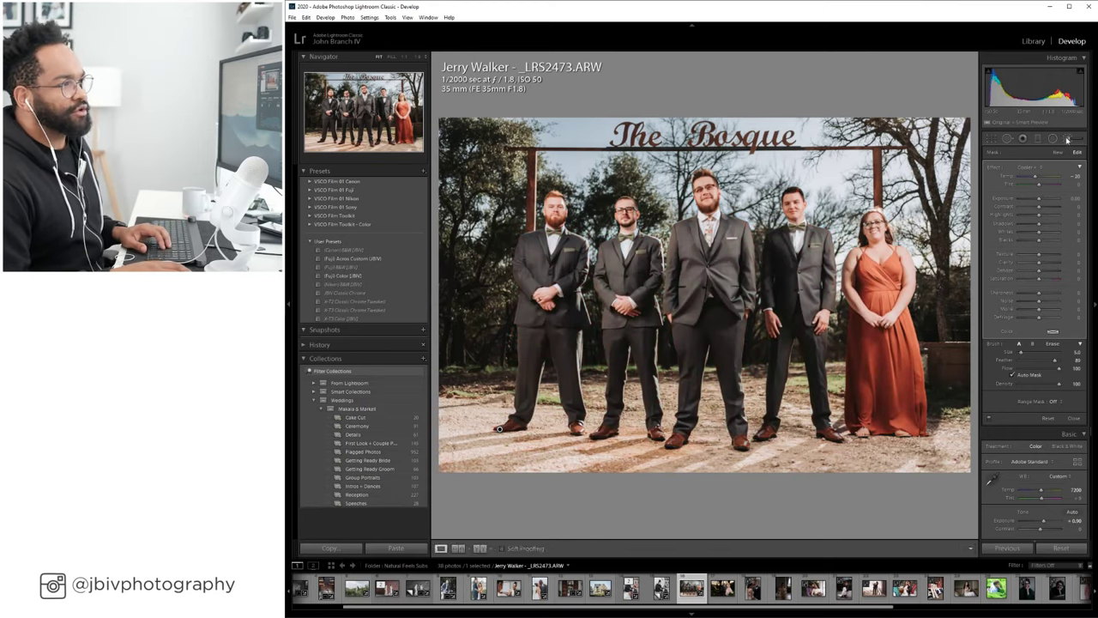
Close the brush, review the lens correction Profile and Manual settings, and raise exposure to about +0.60.
key("k")
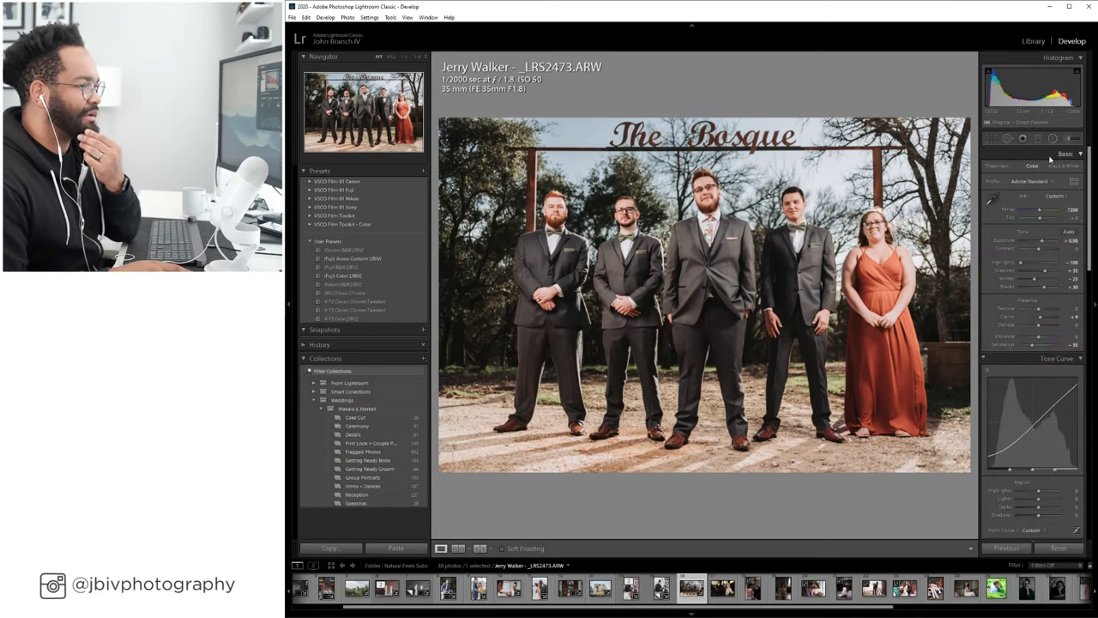
scroll(1034, 249, "down", 10)
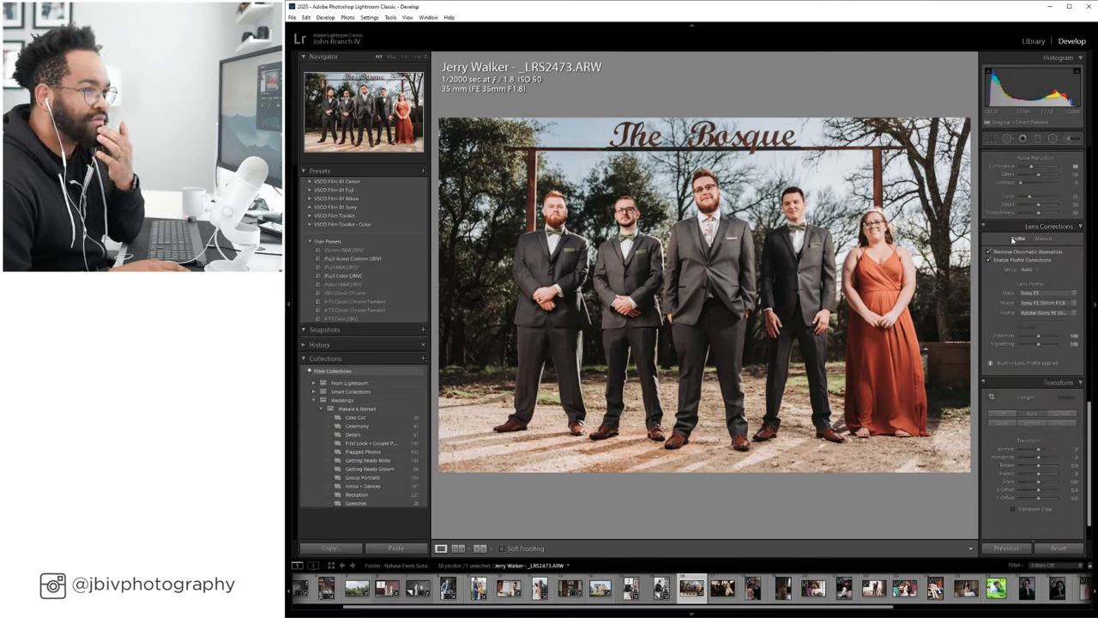
left_click(1043, 239)
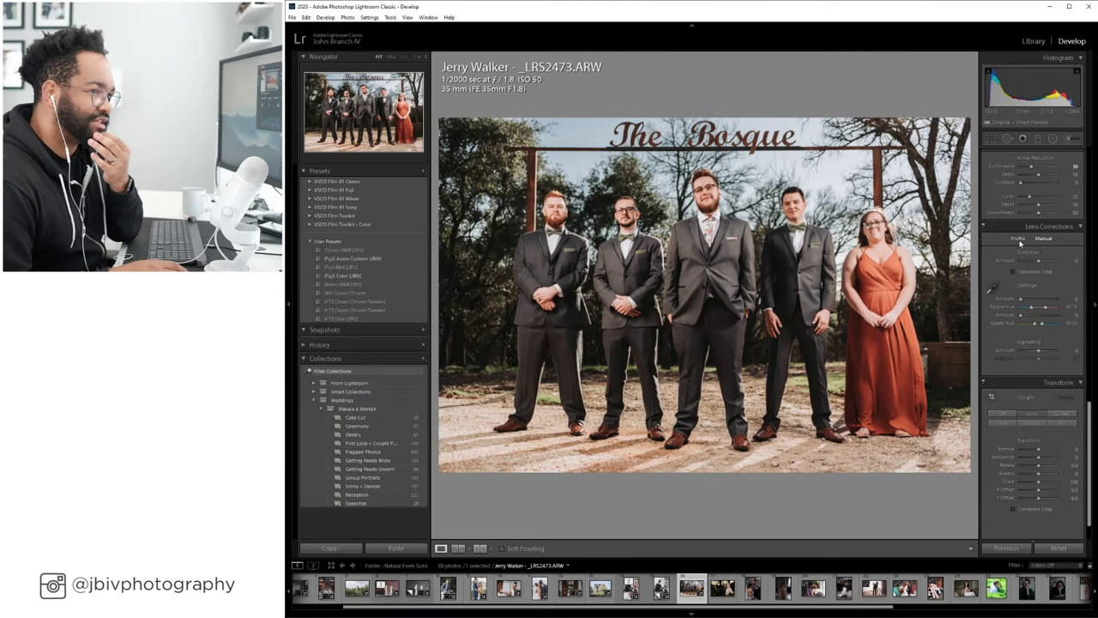
left_click(1018, 240)
scroll(1022, 241, "up", 10)
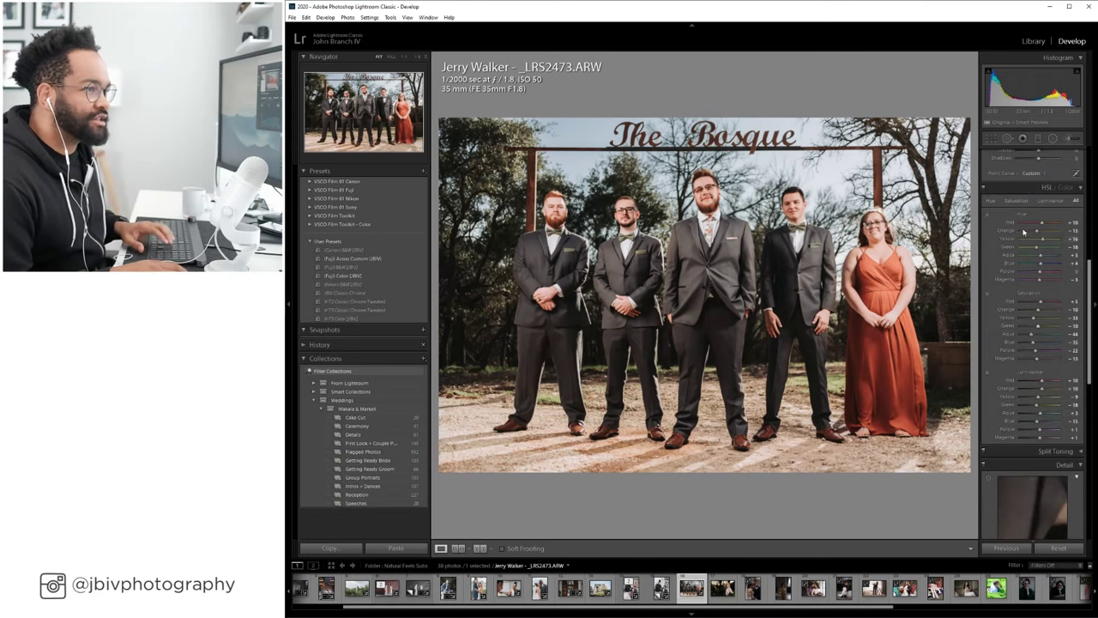
mouse_move(1046, 237)
left_mouse_down()
mouse_move(1052, 272)
mouse_move(1039, 221)
left_mouse_up()
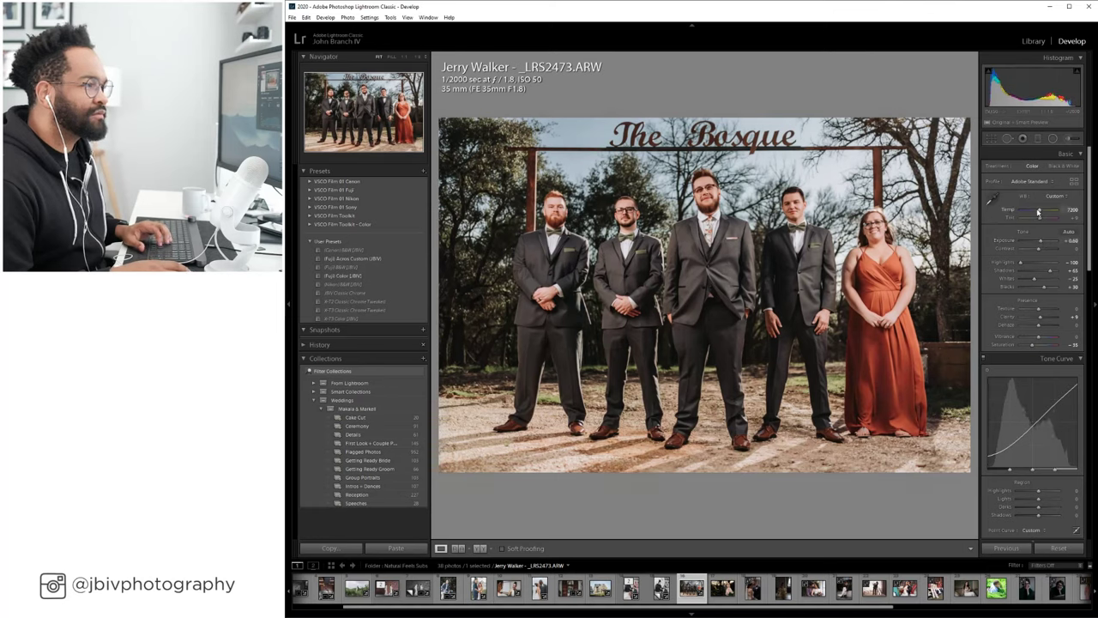
Paint a new brush adjustment with slightly higher shadows and exposure, then show Before/After side by side.
left_click(1044, 140)
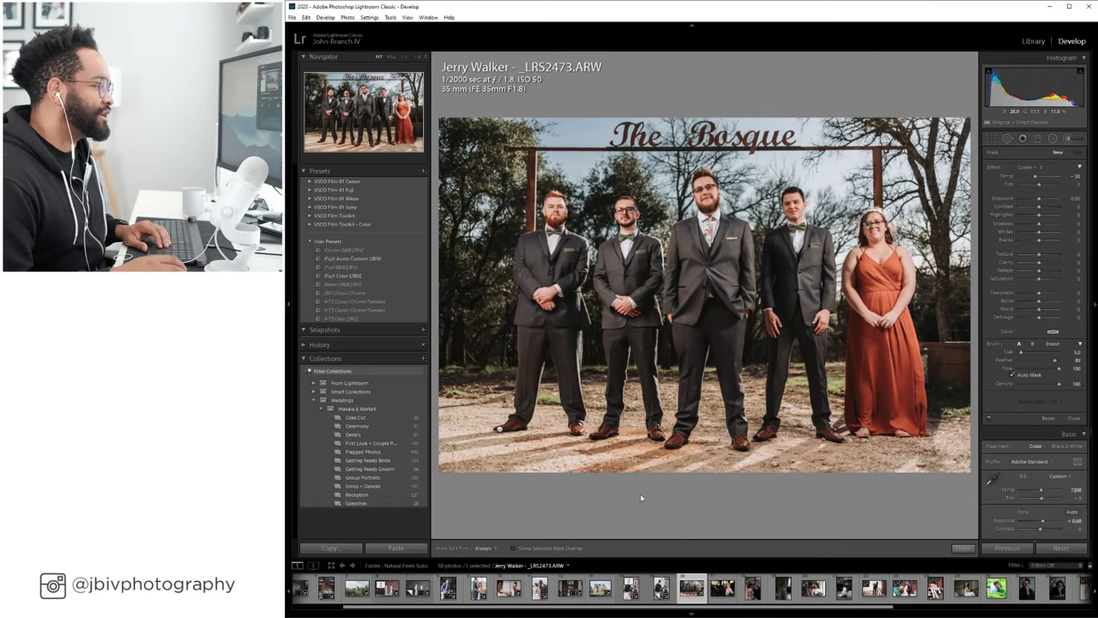
left_click(500, 431)
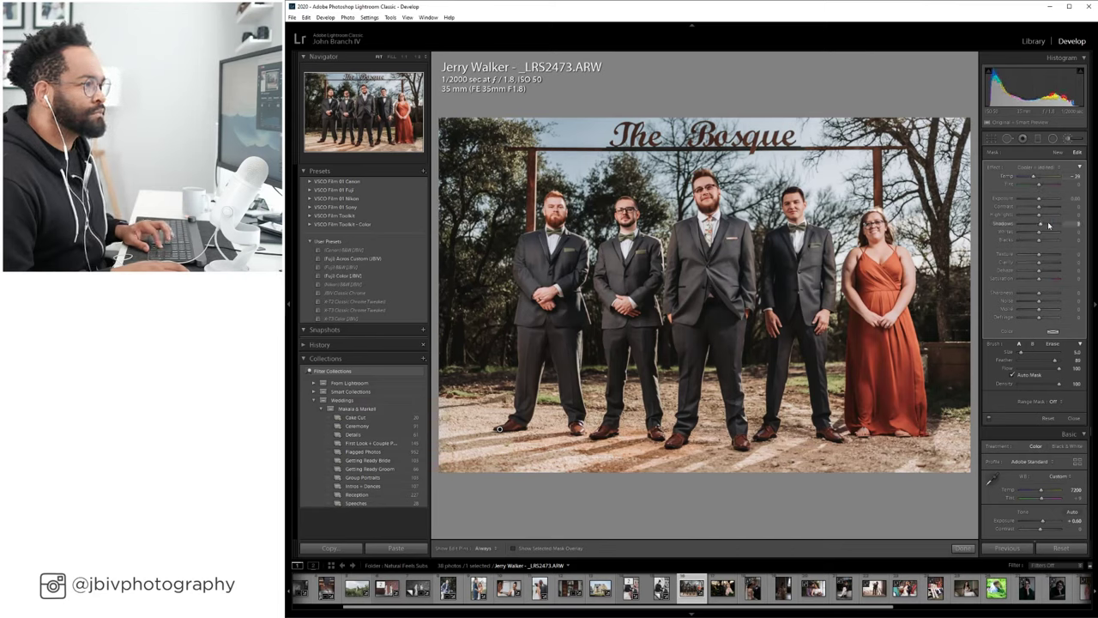
left_click_drag(1049, 225, 1044, 203)
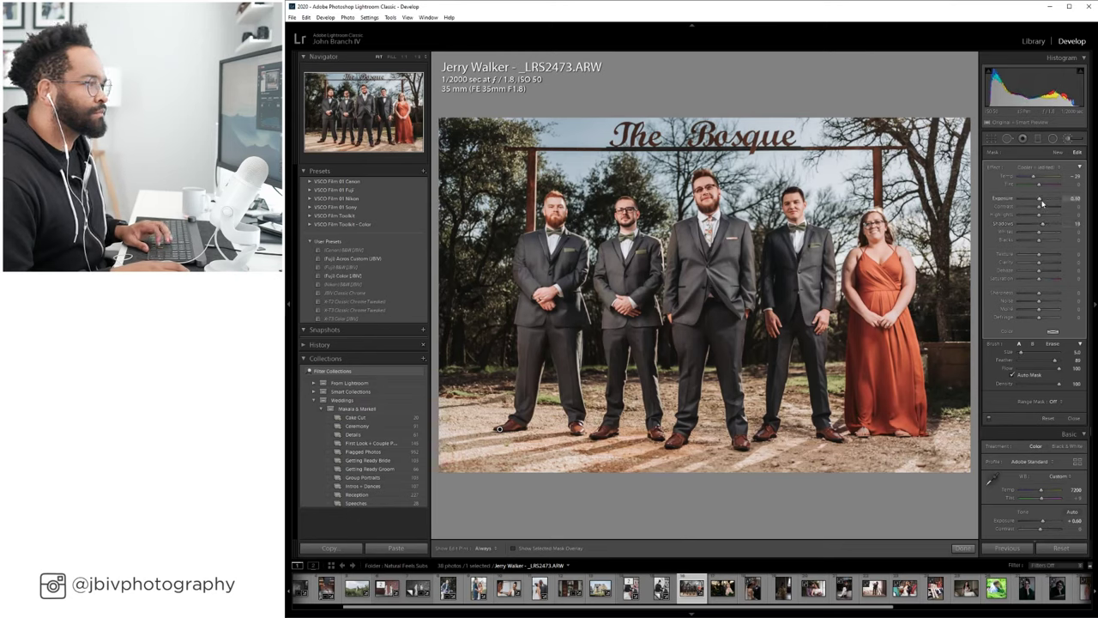
left_click(1069, 141)
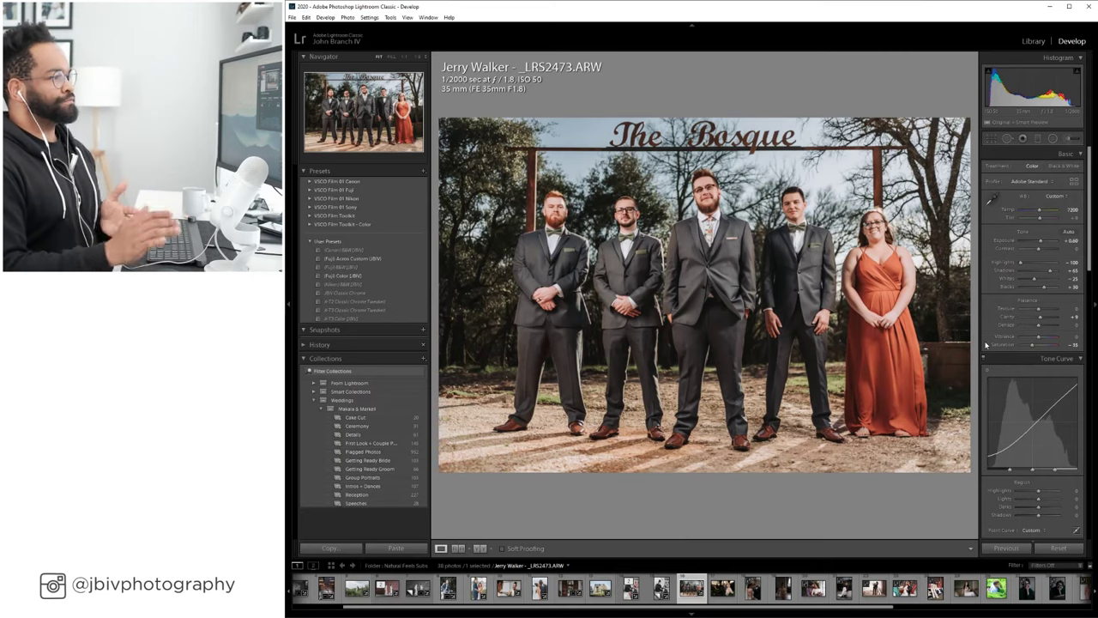
left_click(479, 548)
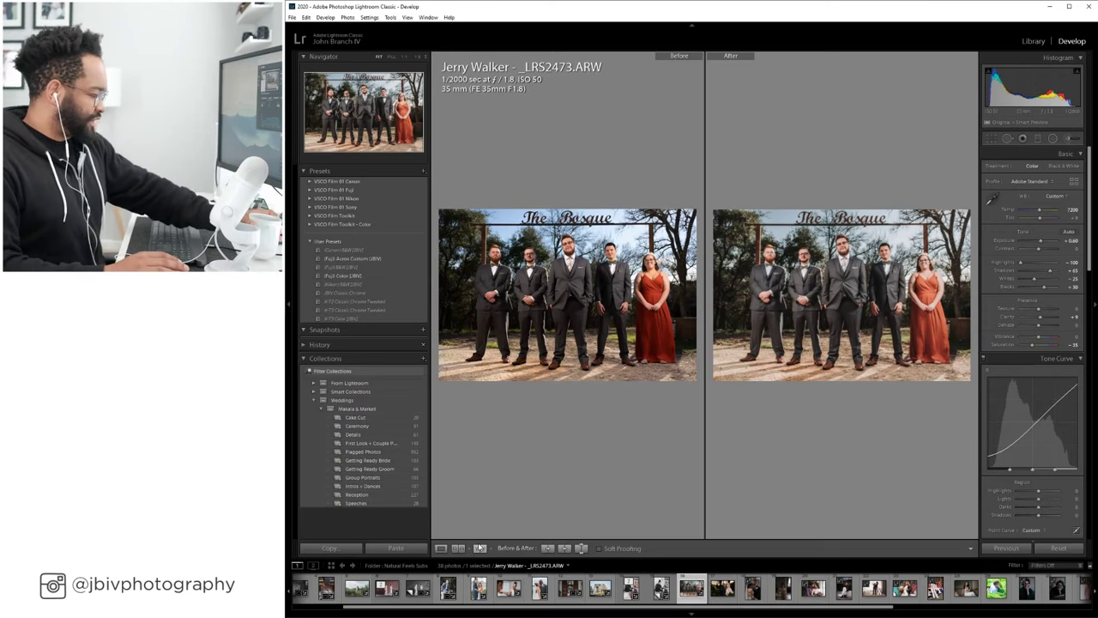
left_click(479, 547)
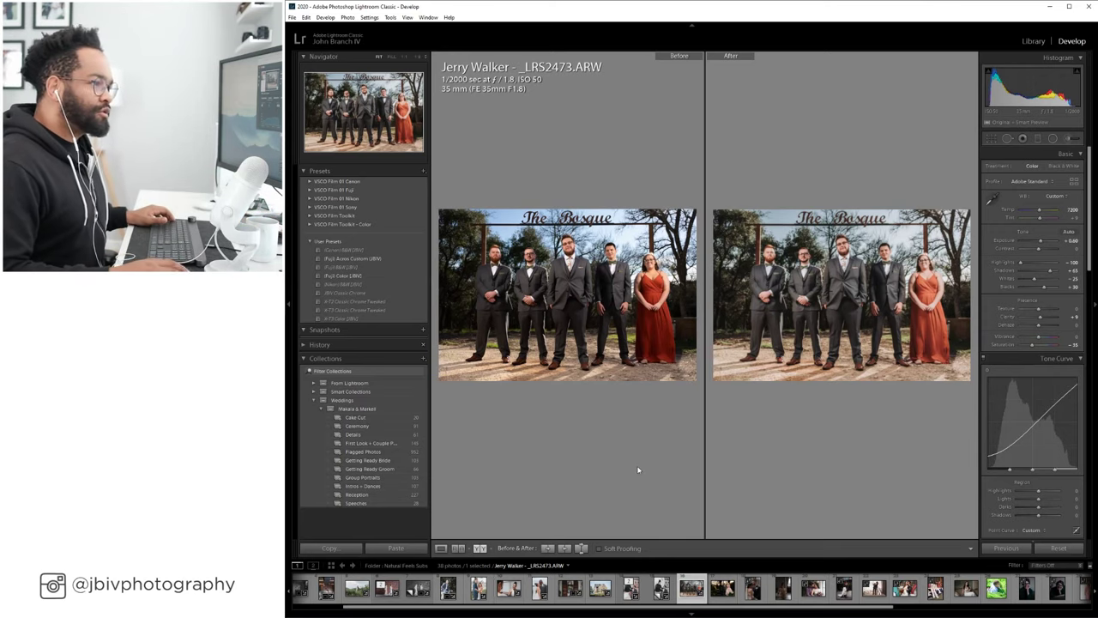
key("Tab")
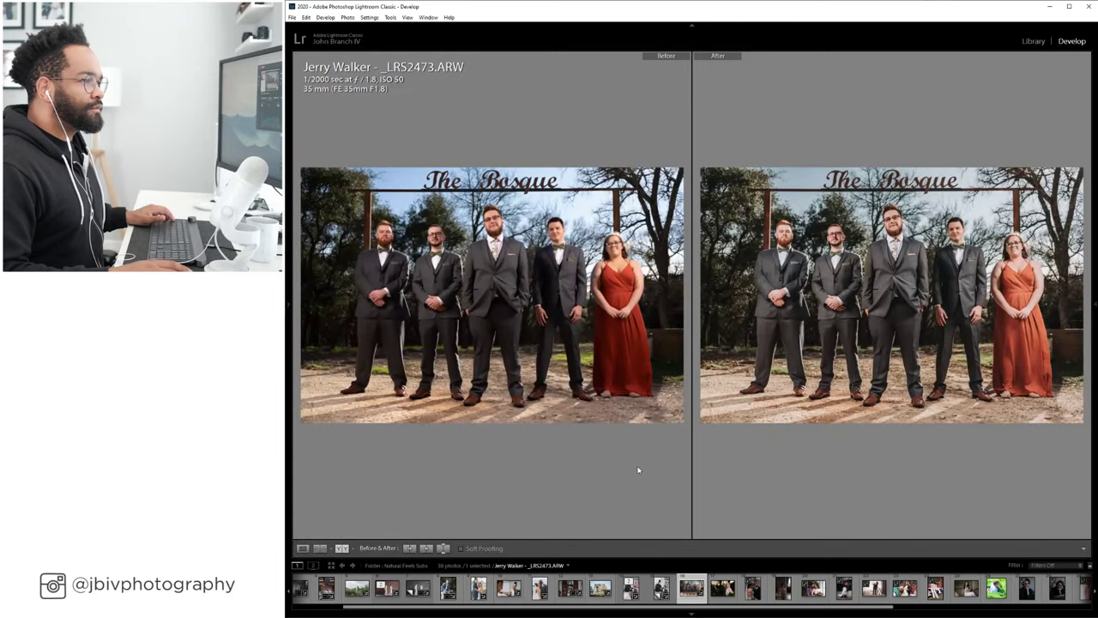
left_click(303, 547)
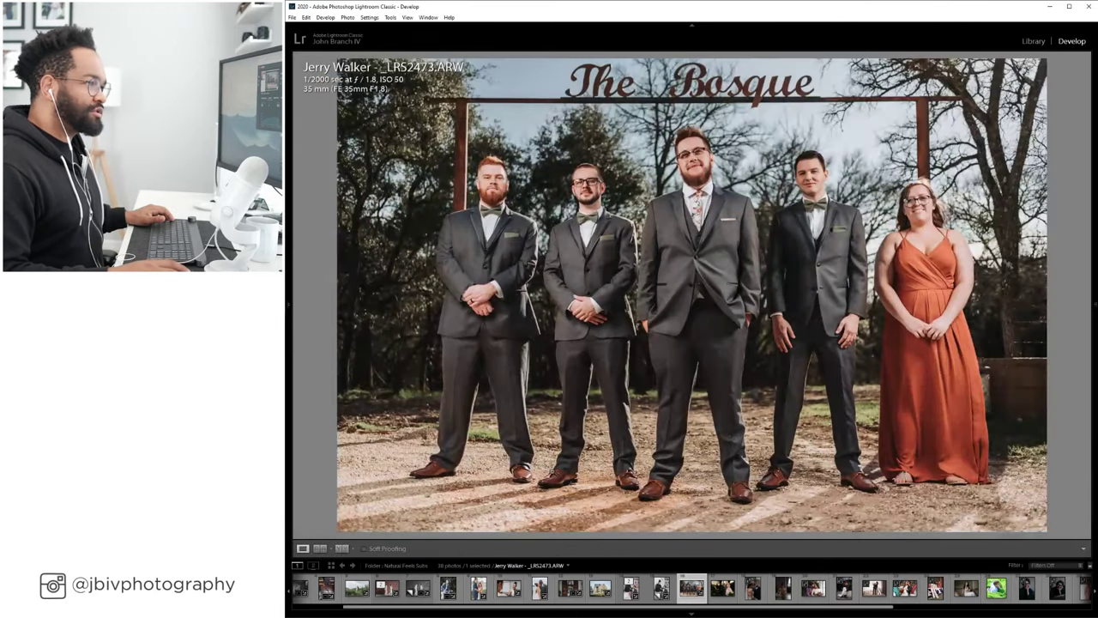
key("Tab")
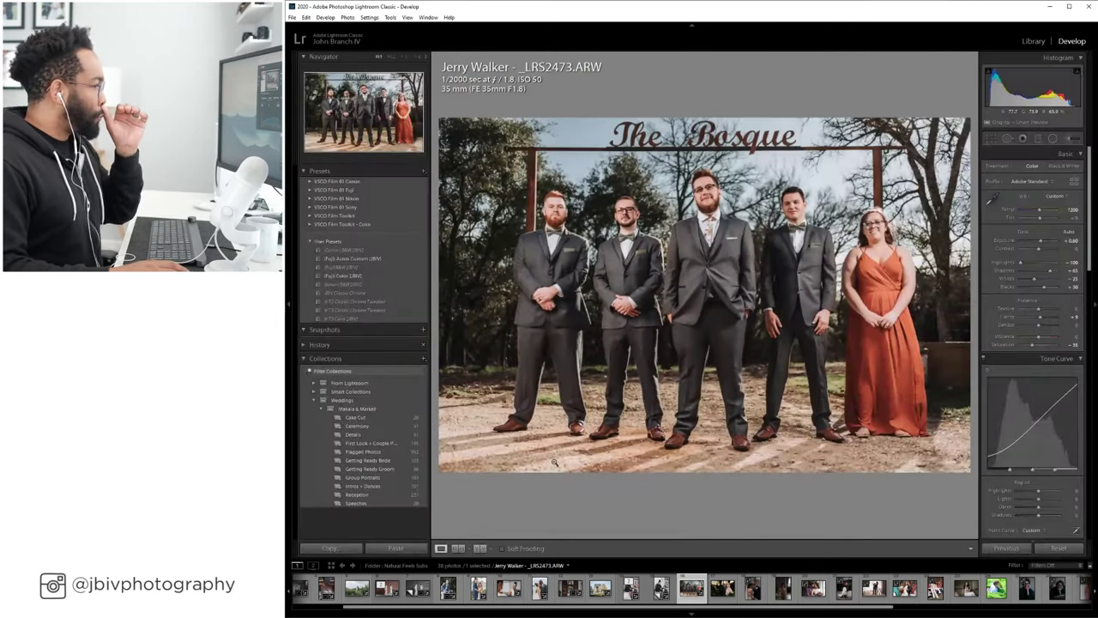
left_click(481, 547)
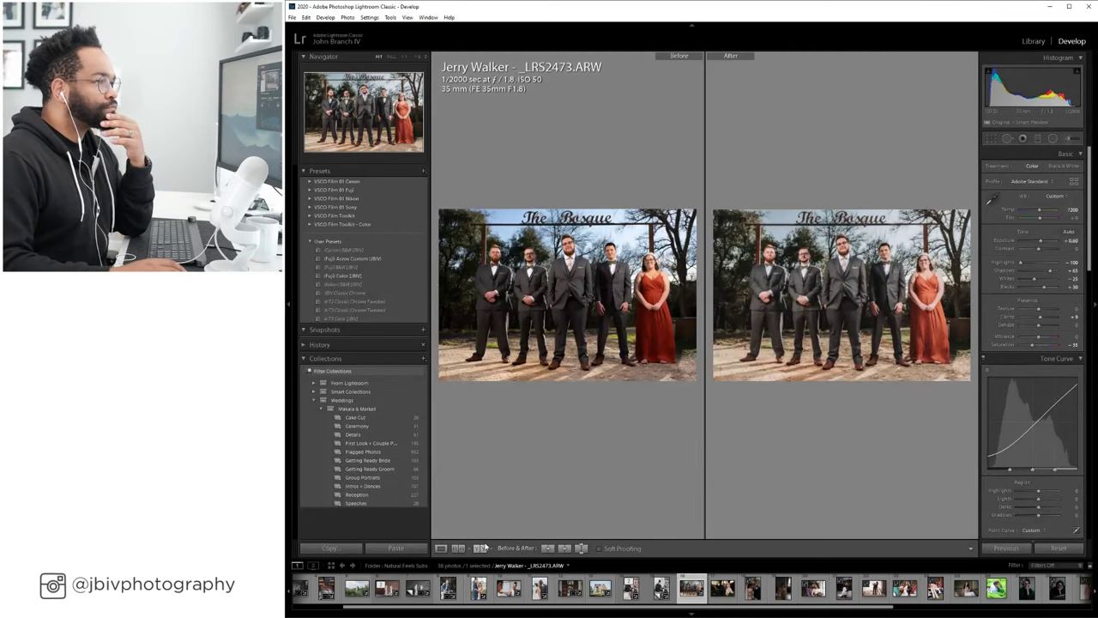
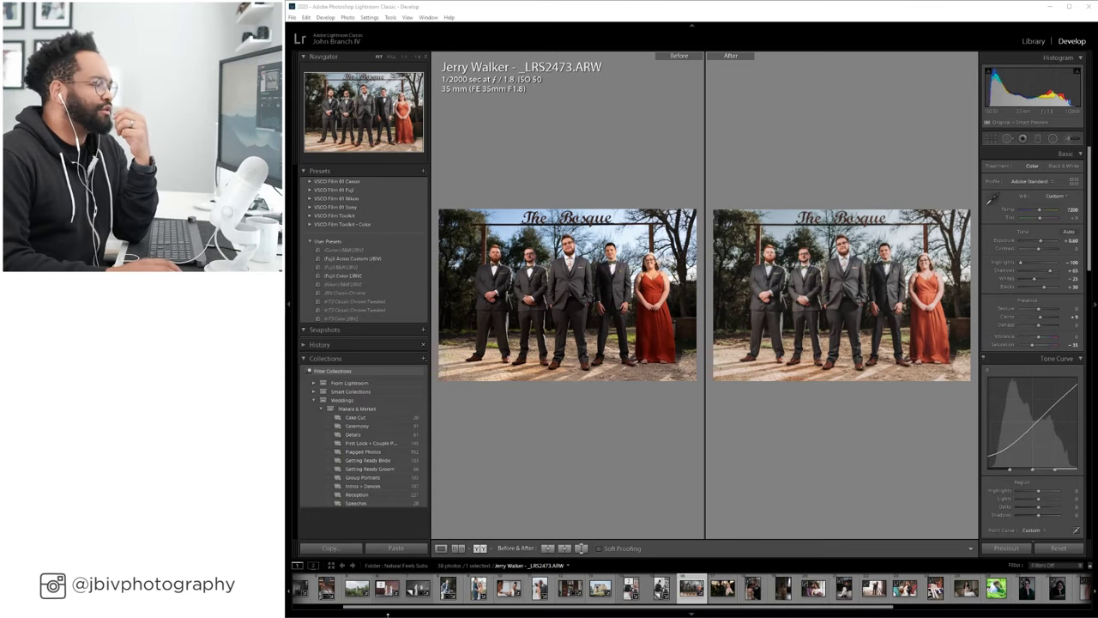
Leave Before/After view and move on to the tractor couple photo, _LRS2671.ARW.
key("y")
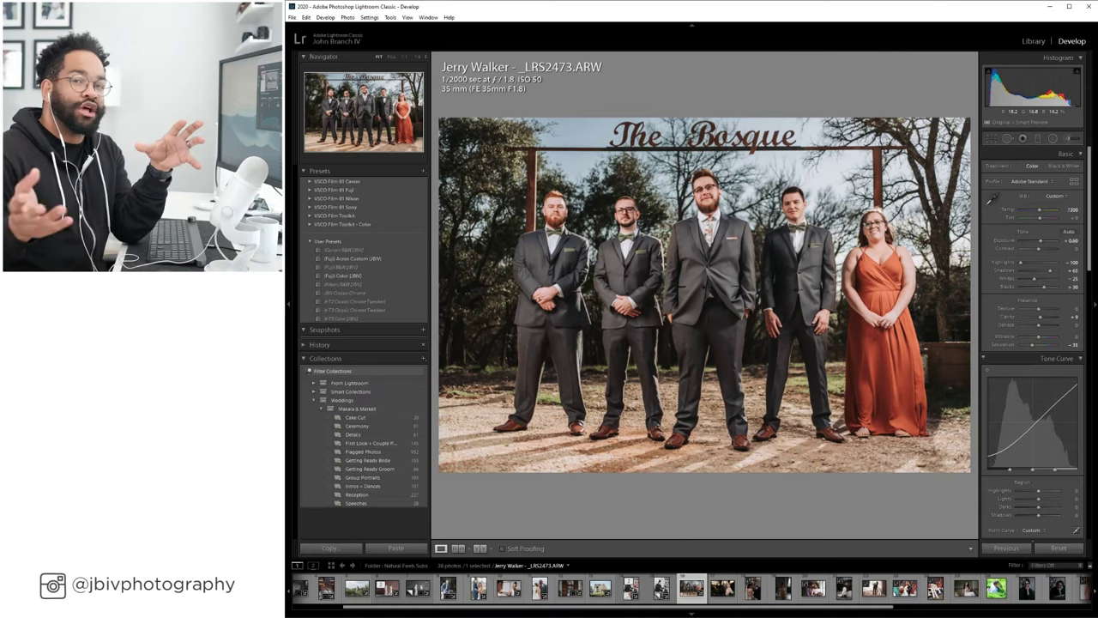
key("Right")
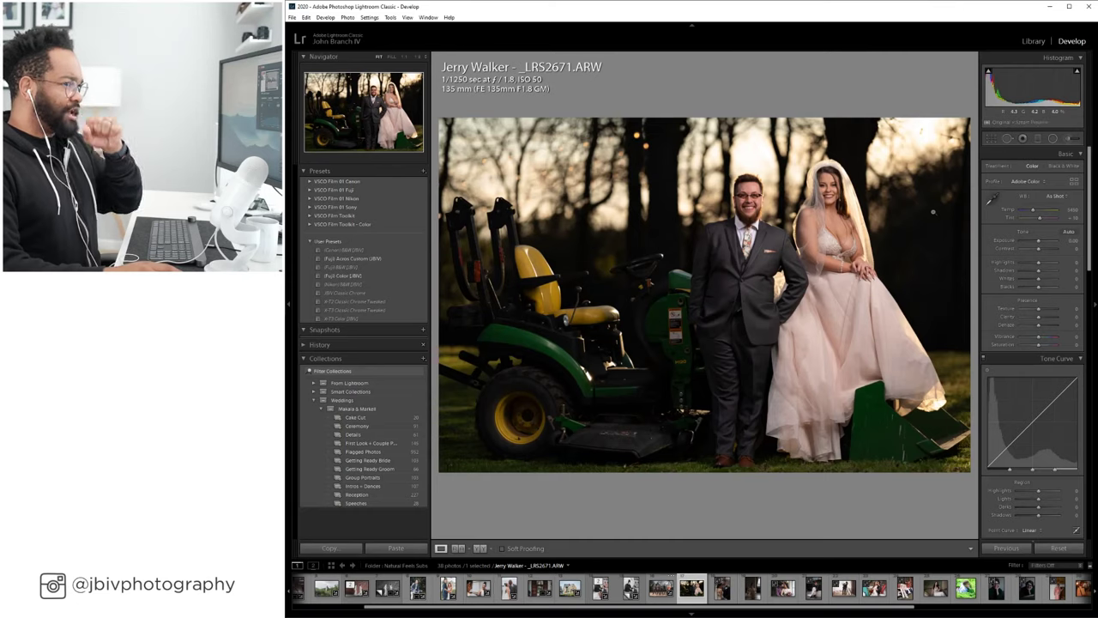
Apply the (Fuji) Color (JBV) preset, set lens profile correction to Auto, and raise exposure.
scroll(1008, 257, "down", 10)
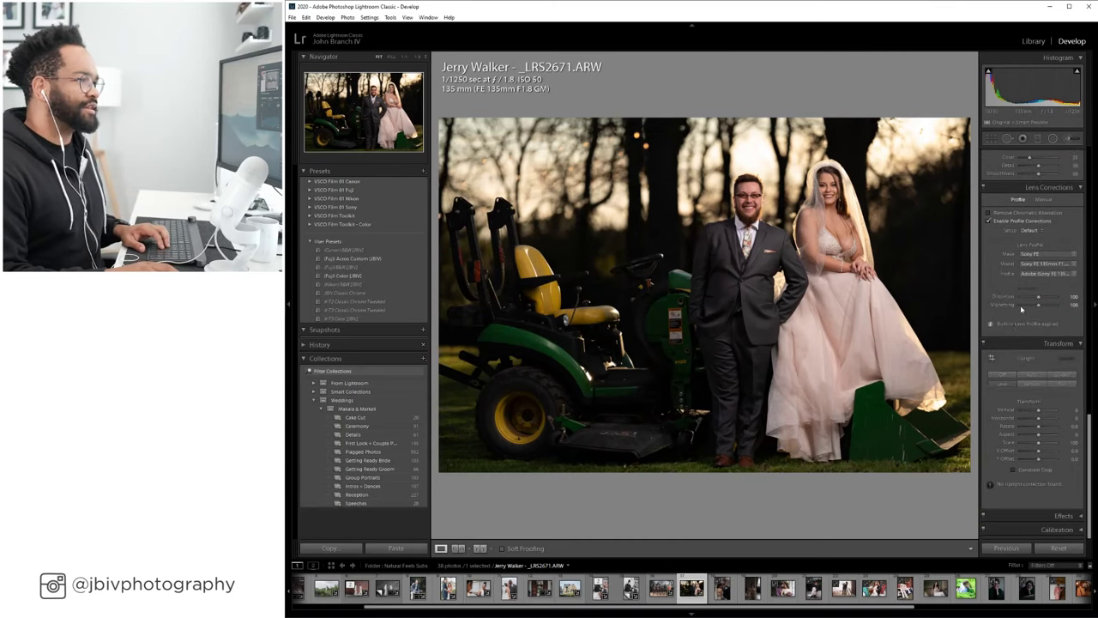
left_click(361, 277)
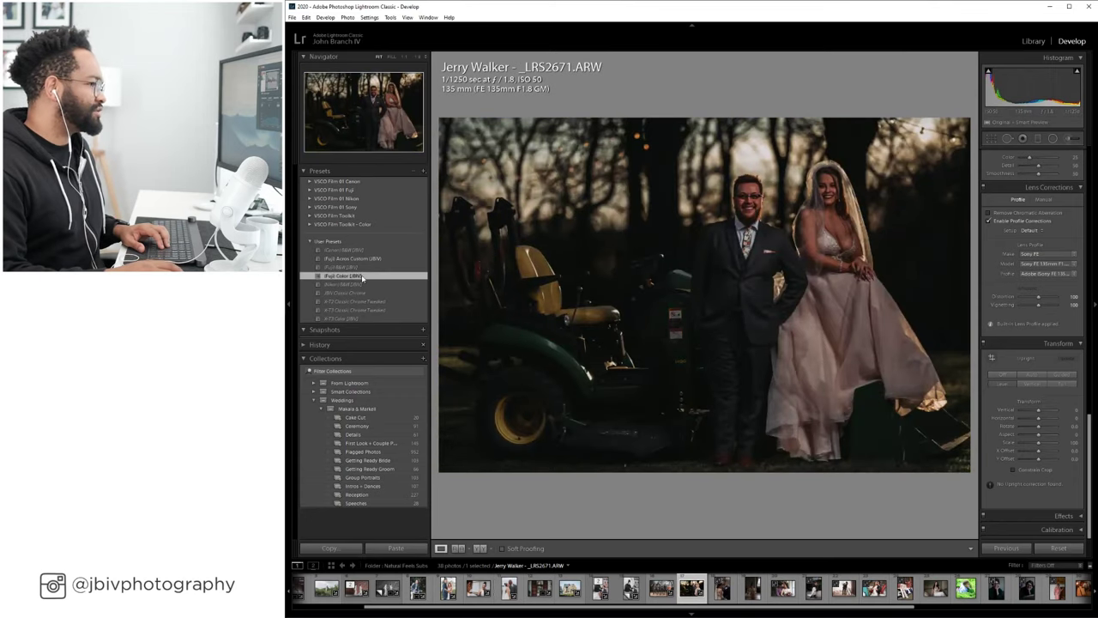
left_click(1033, 231)
left_click(1036, 252)
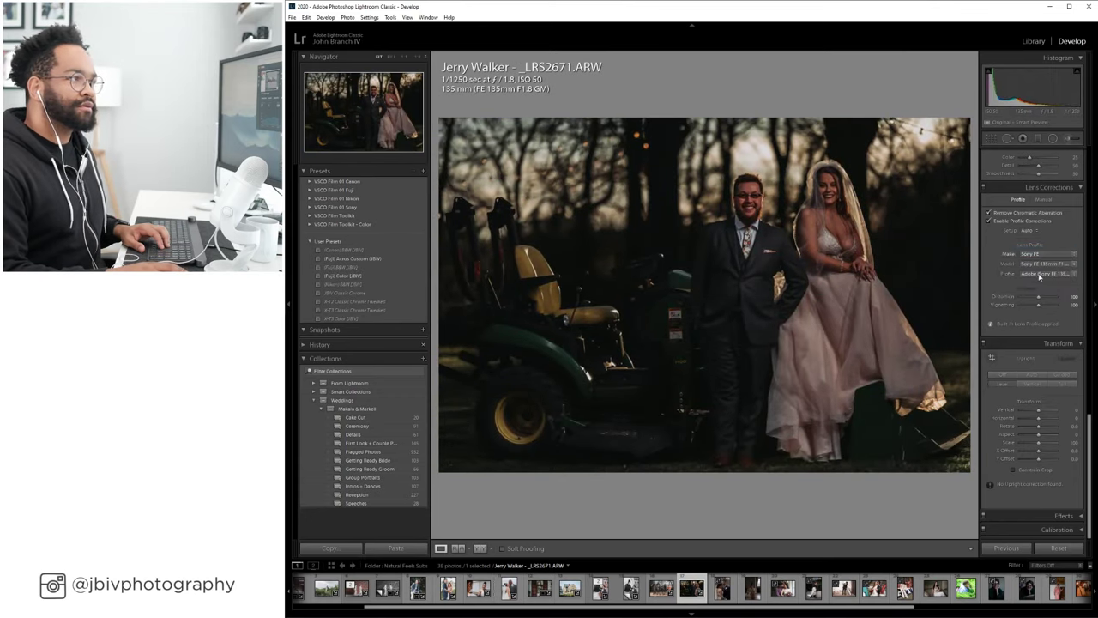
scroll(1029, 324, "up", 8)
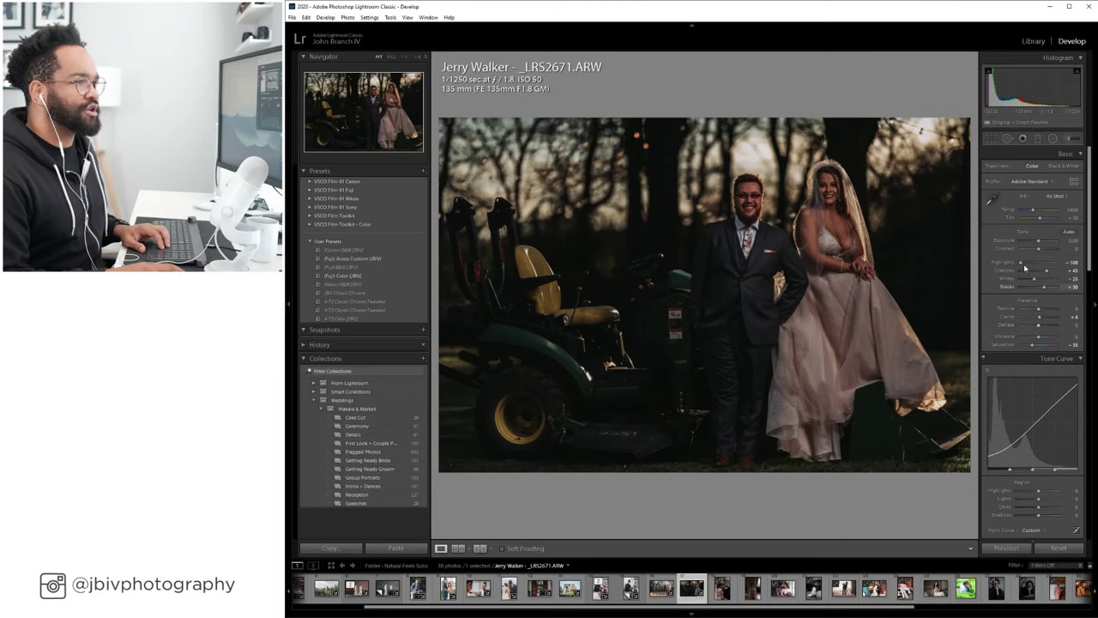
left_click_drag(1039, 241, 1043, 244)
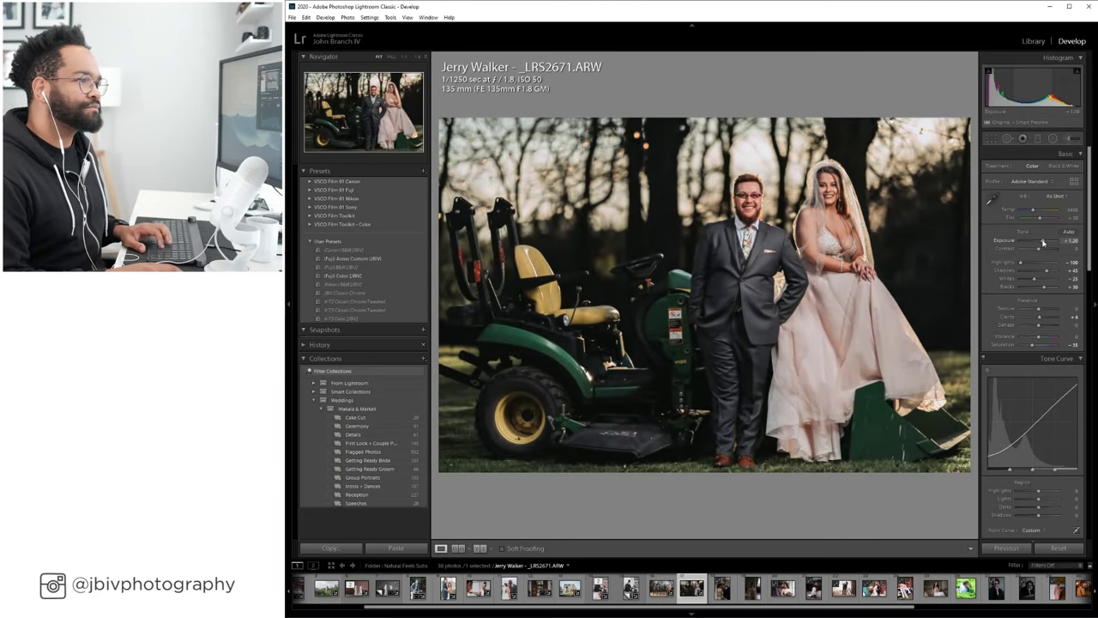
Undo the temperature change, then nudge tint to about +3 and fine-tune the temperature.
scroll(1040, 242, "down", 10)
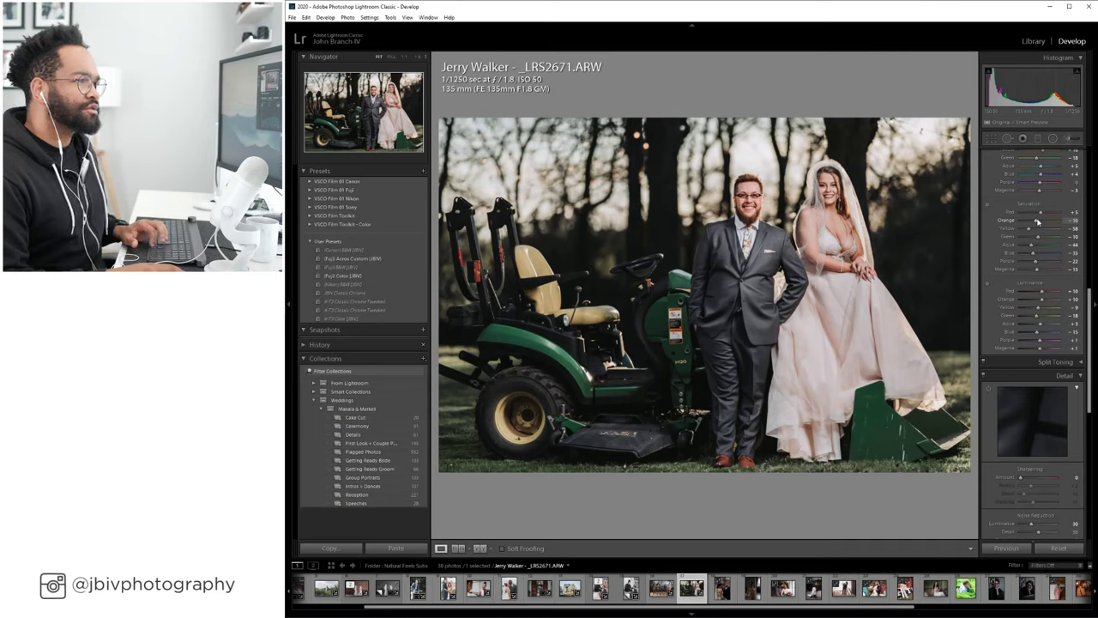
scroll(1036, 221, "up", 10)
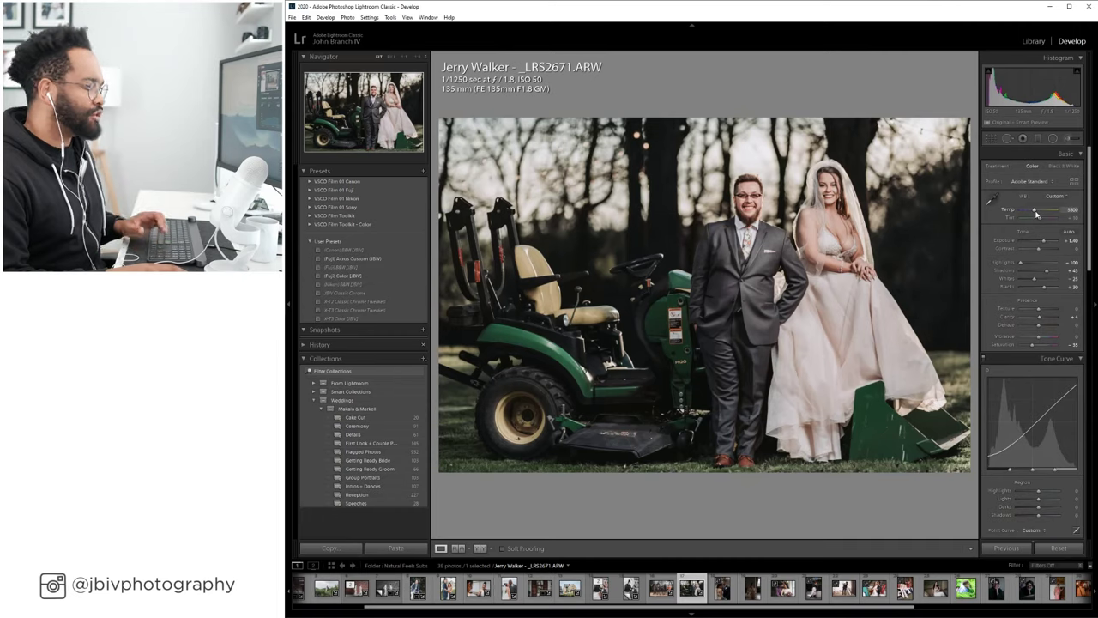
key("ctrl+z")
scroll(1040, 258, "down", 10)
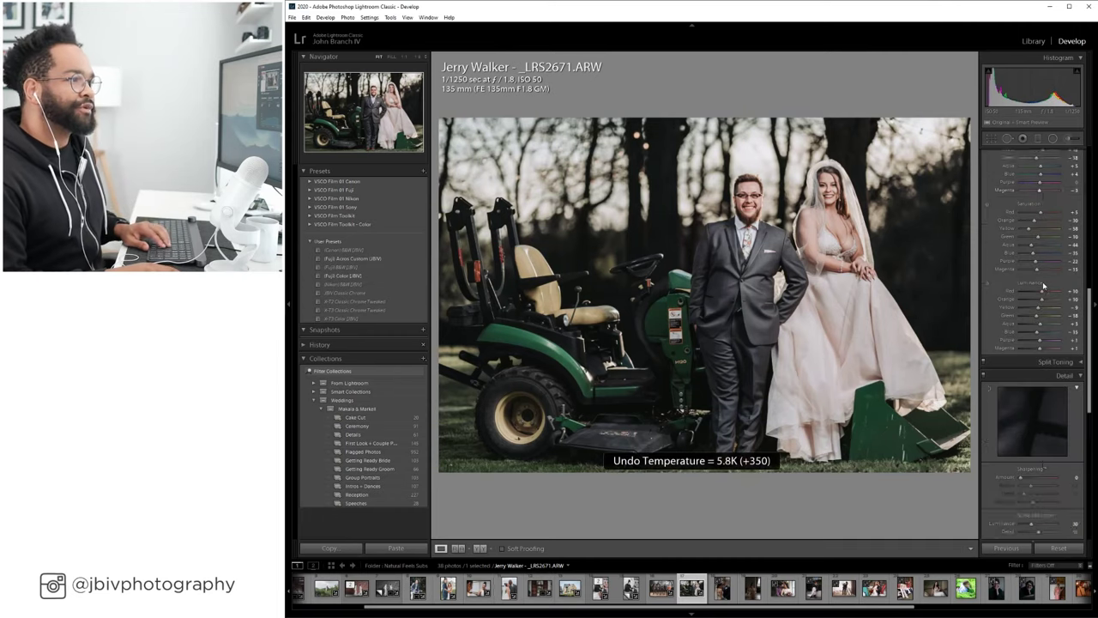
scroll(1044, 286, "up", 3)
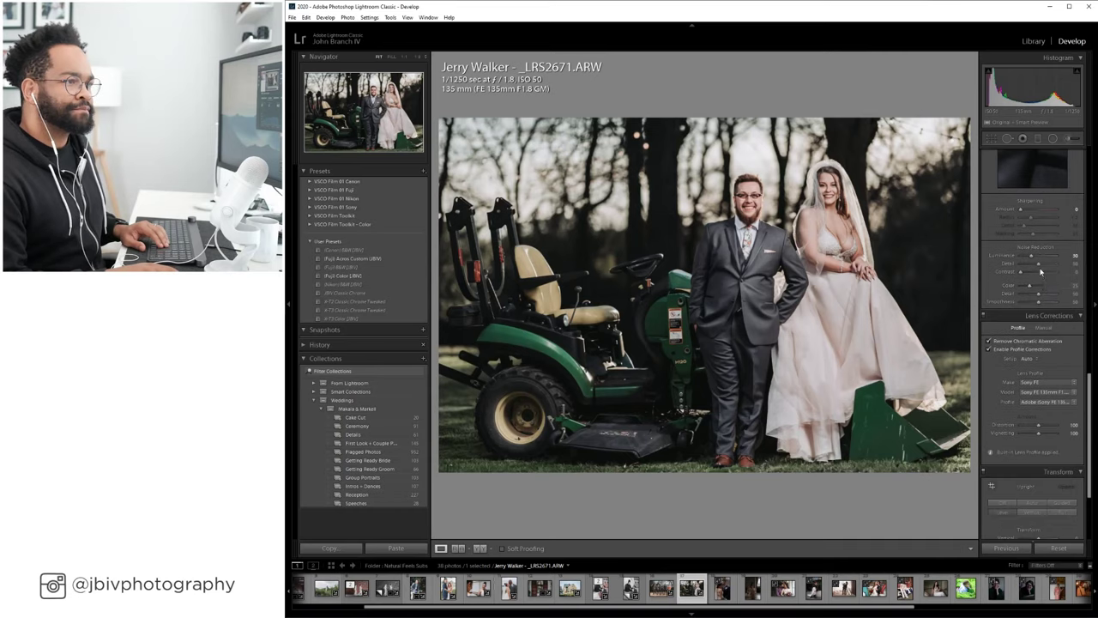
scroll(1042, 279, "up", 3)
scroll(1041, 271, "up", 6)
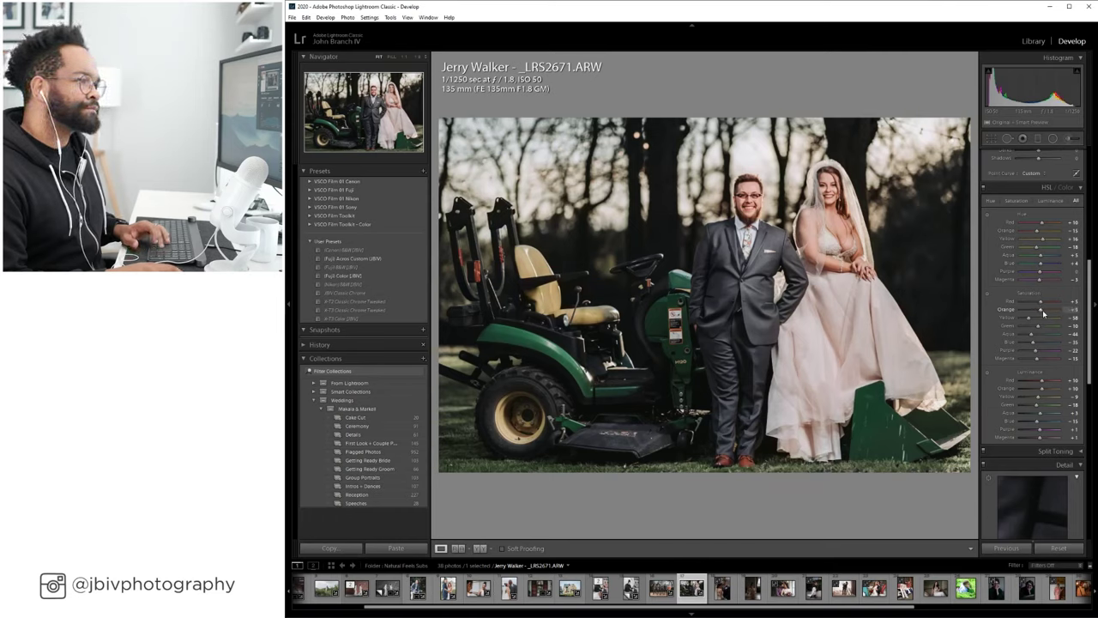
scroll(1044, 313, "up", 10)
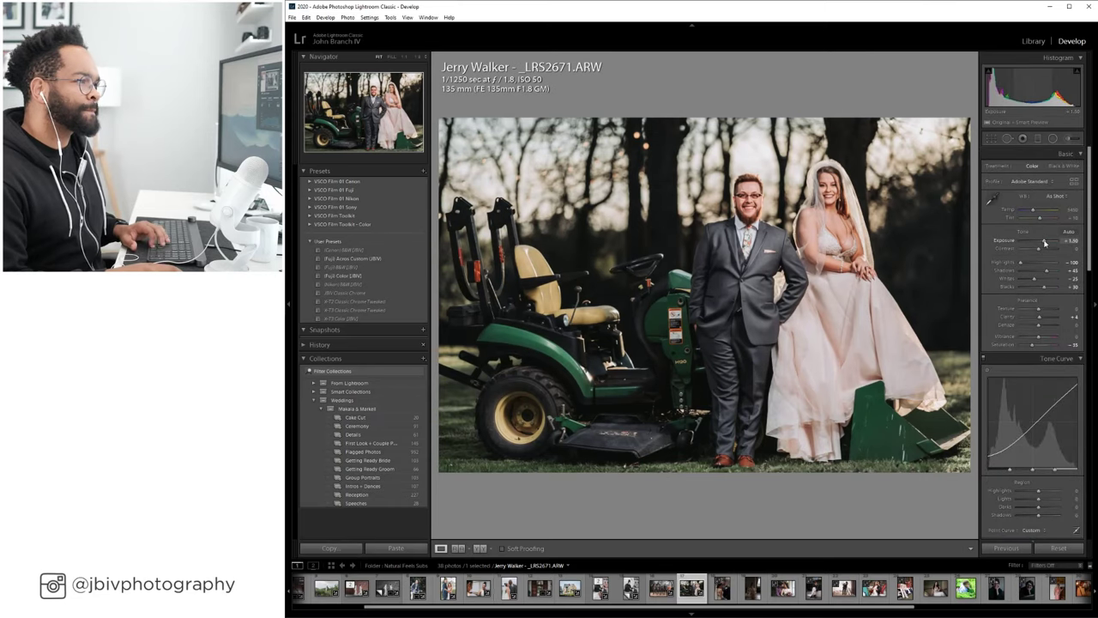
left_click_drag(1039, 218, 1040, 220)
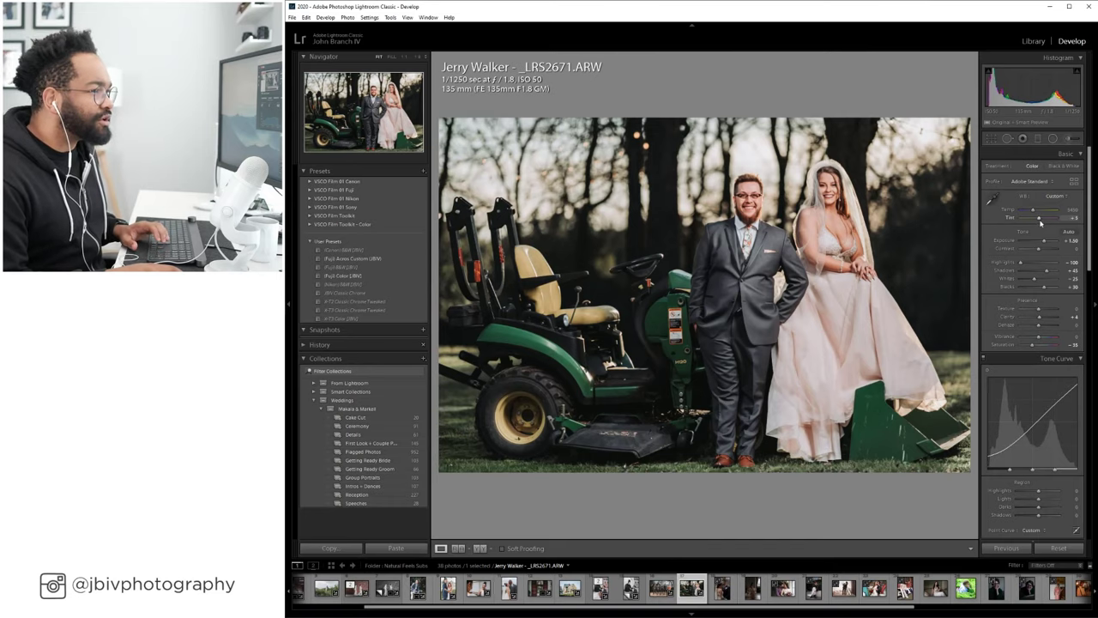
left_click_drag(1040, 211, 1038, 212)
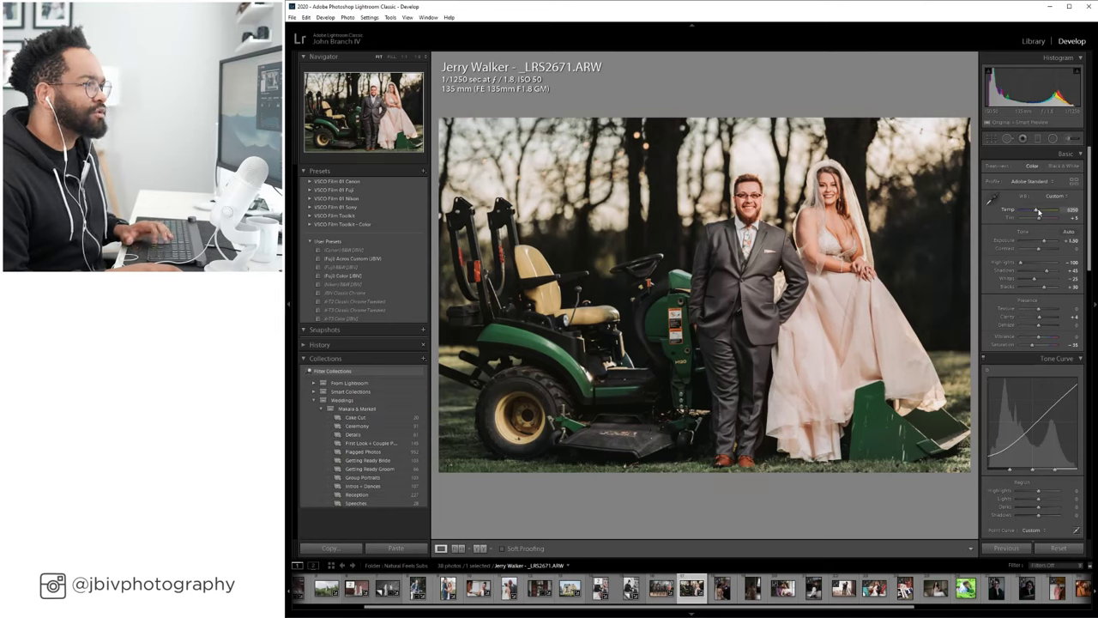
left_click(1068, 138)
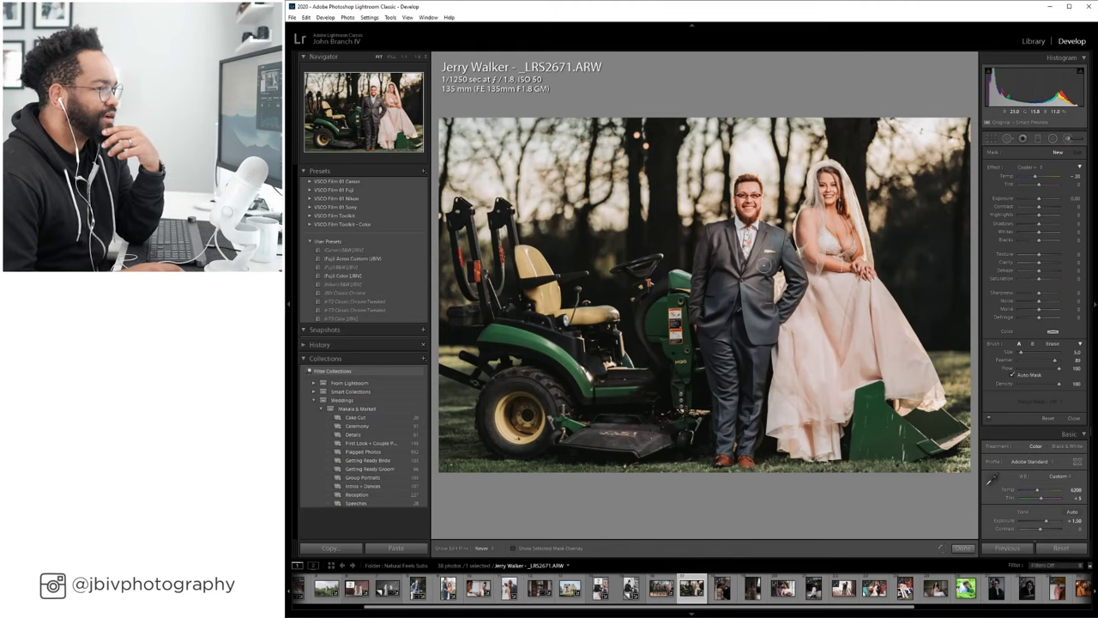
Brush a cooler, -0.10 exposure adjustment over the groom, hiding and reshowing the edit pins.
left_click(718, 266)
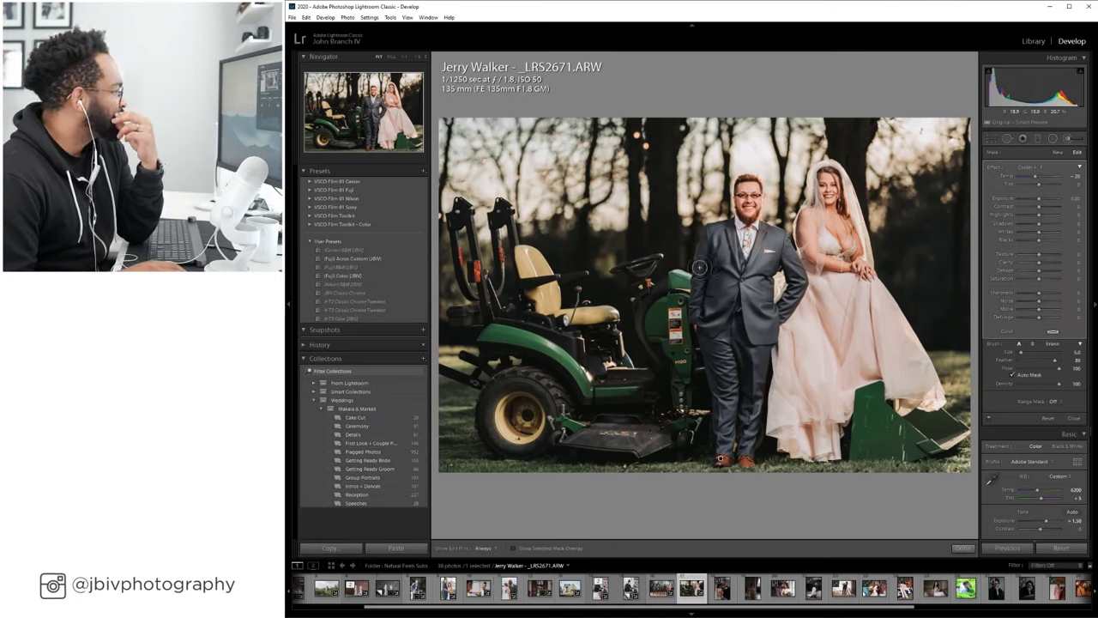
key("h")
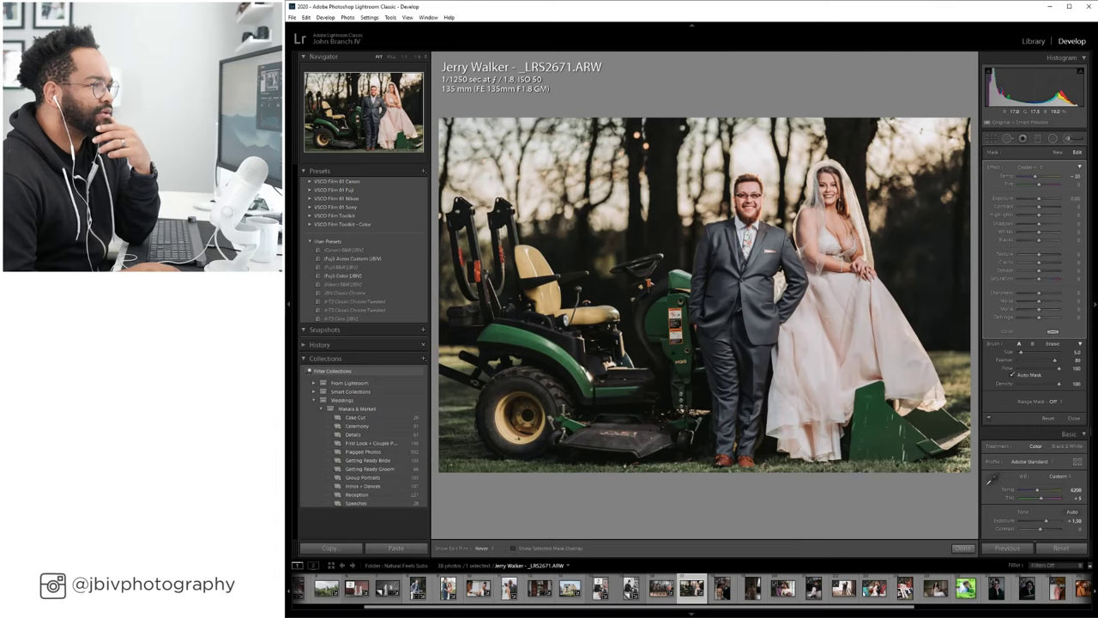
key("h")
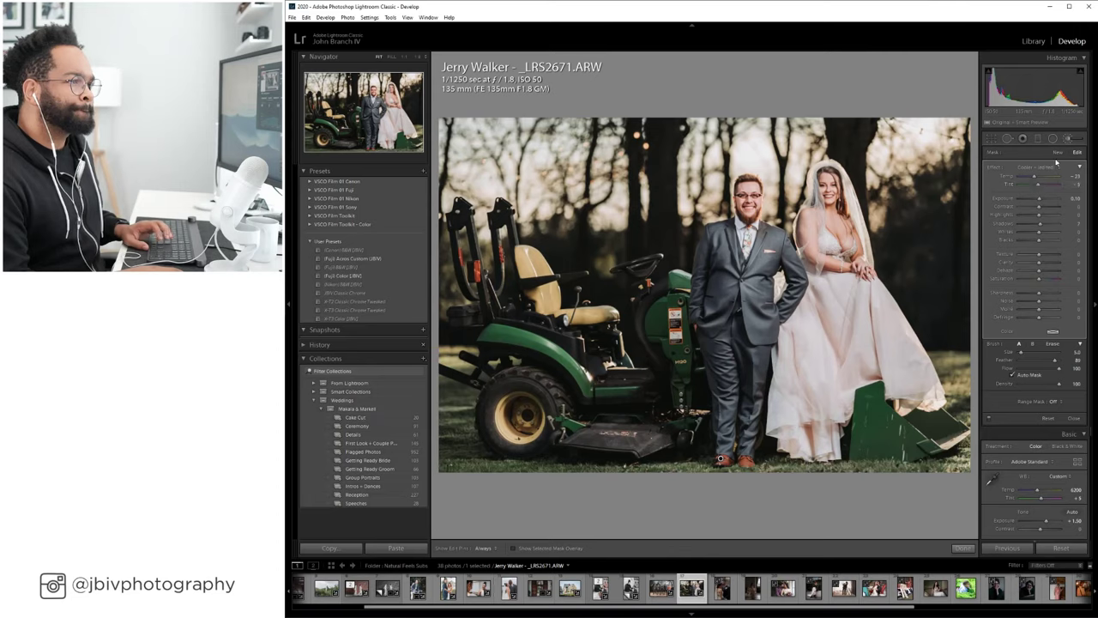
key("k")
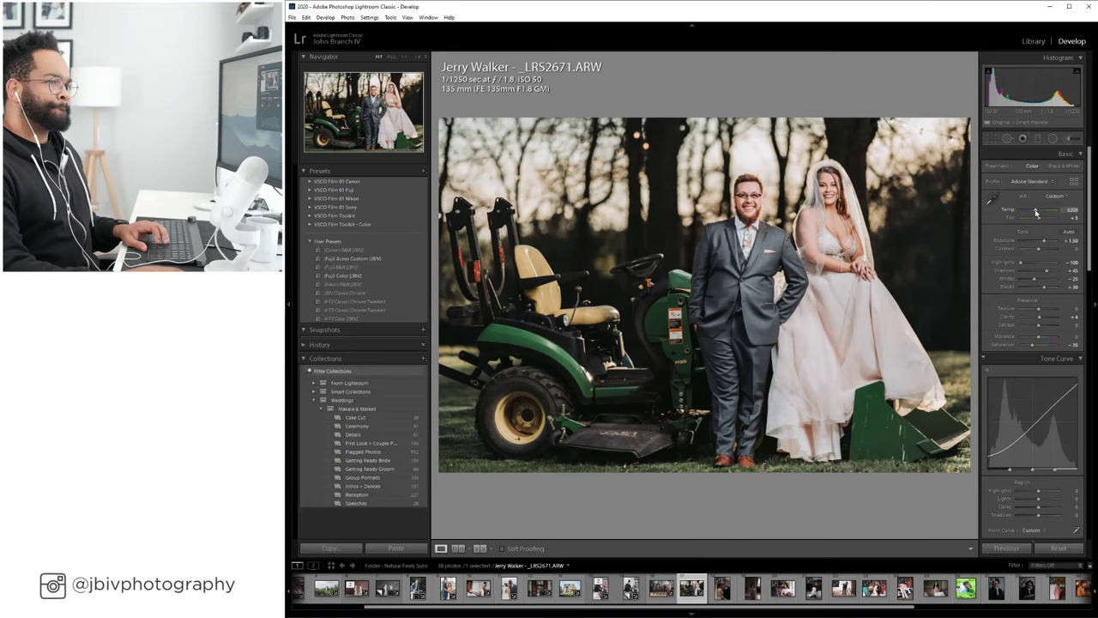
Drag the overall Temp slider down from 6200 to 6100.
left_click_drag(1036, 213, 1034, 213)
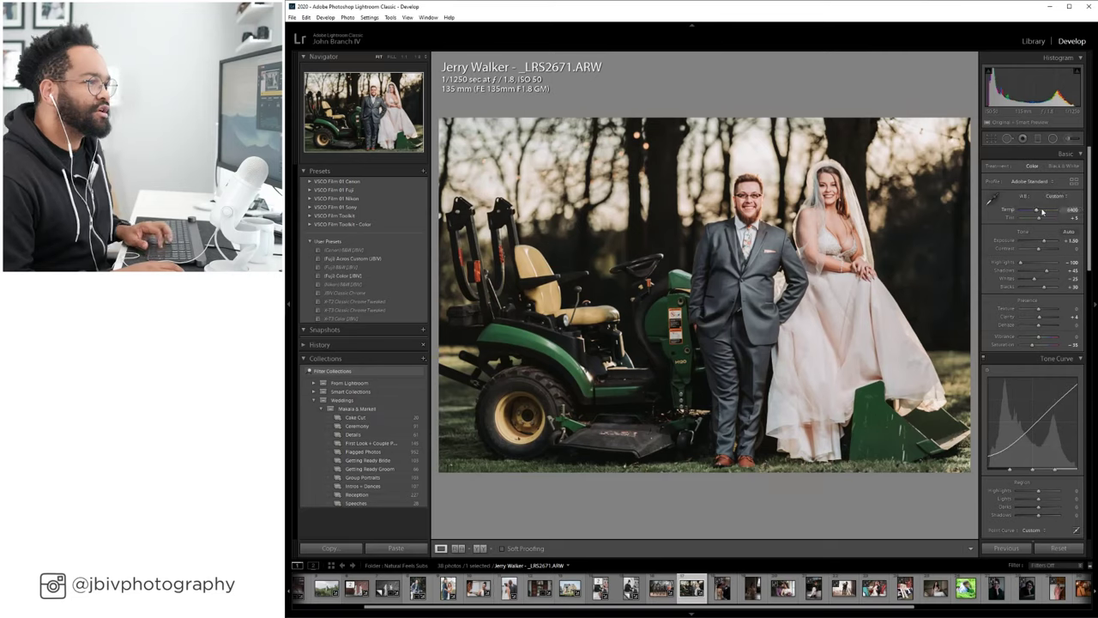
Reselect the groom's existing brush pin and cool its Temp to about -34.
left_click(1064, 139)
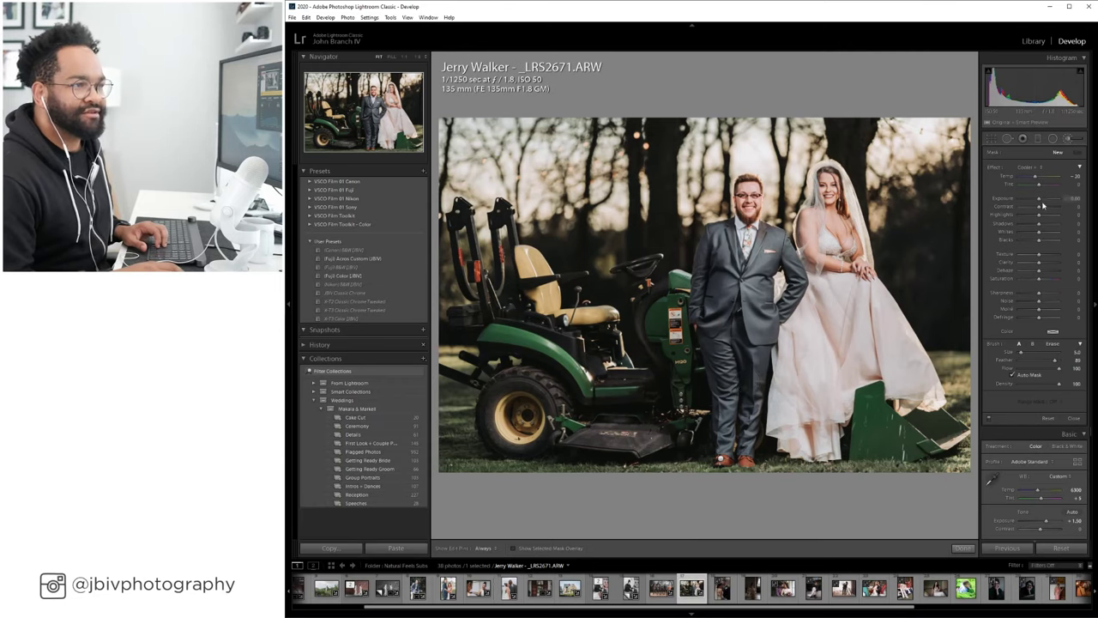
left_click(720, 464)
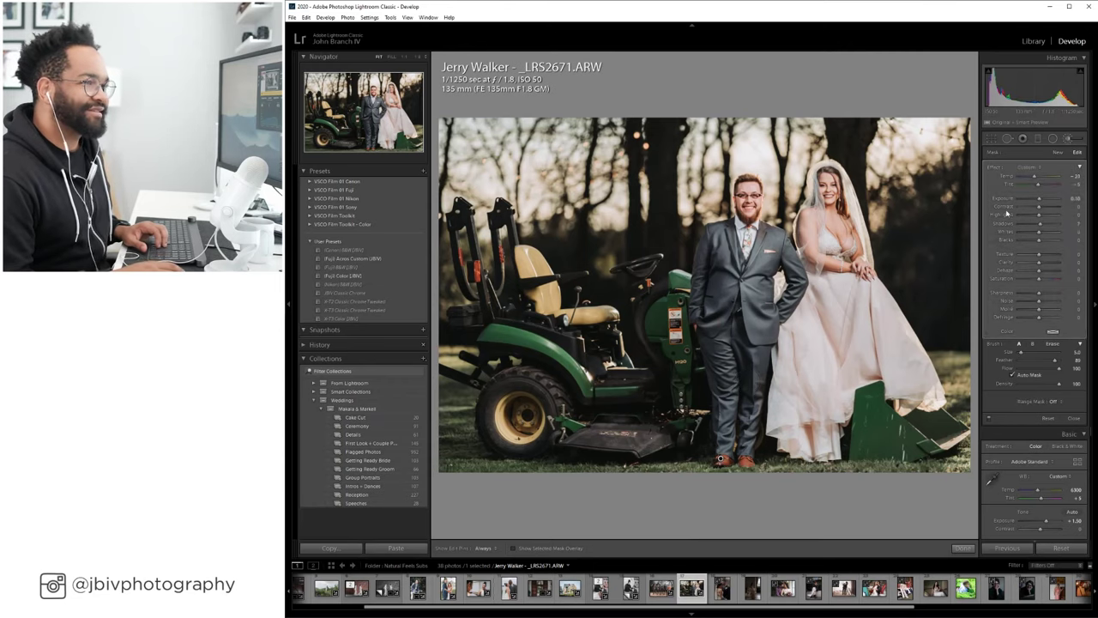
left_click_drag(1045, 181, 1044, 178)
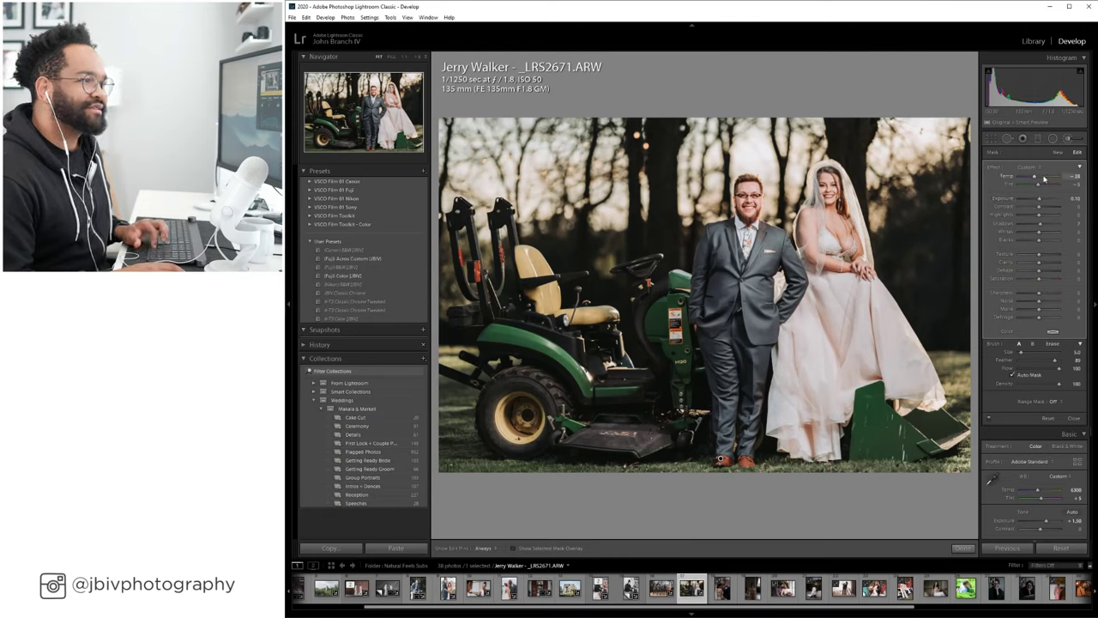
left_click_drag(1045, 178, 1043, 177)
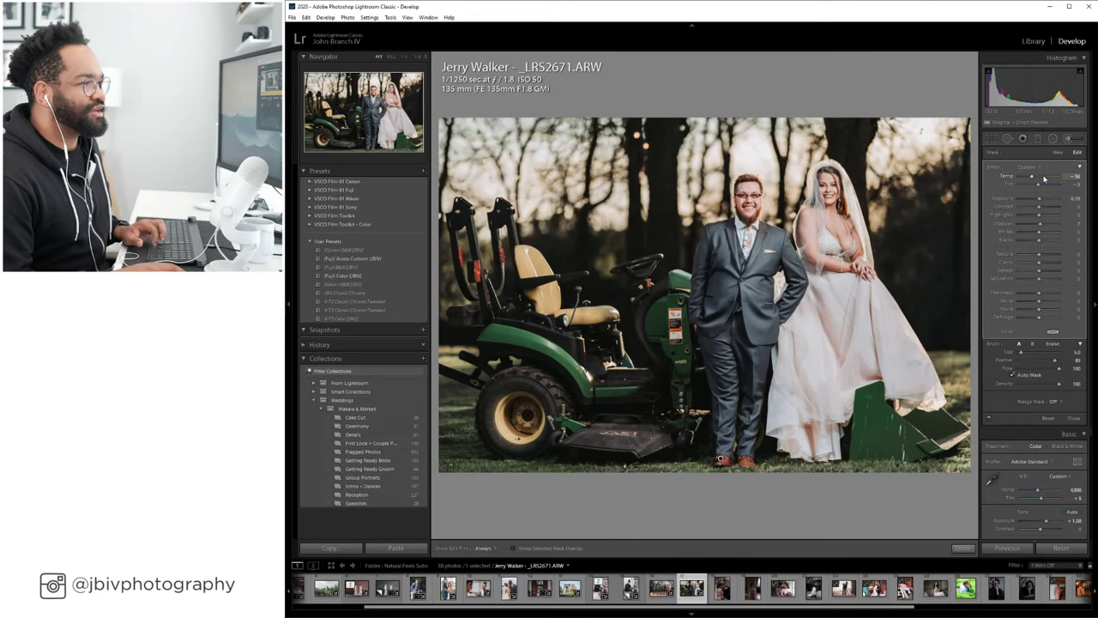
left_click(1068, 139)
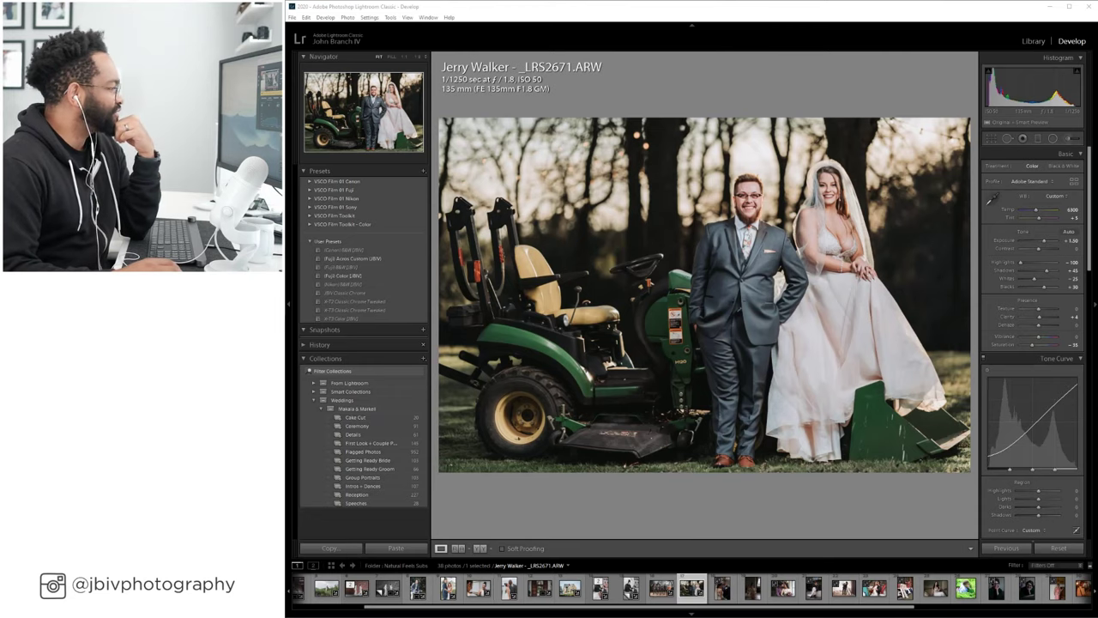
Open the bride and groom portrait from the grid, apply (Fuji) Color (JBV), and raise exposure to +1.70.
left_click(1033, 47)
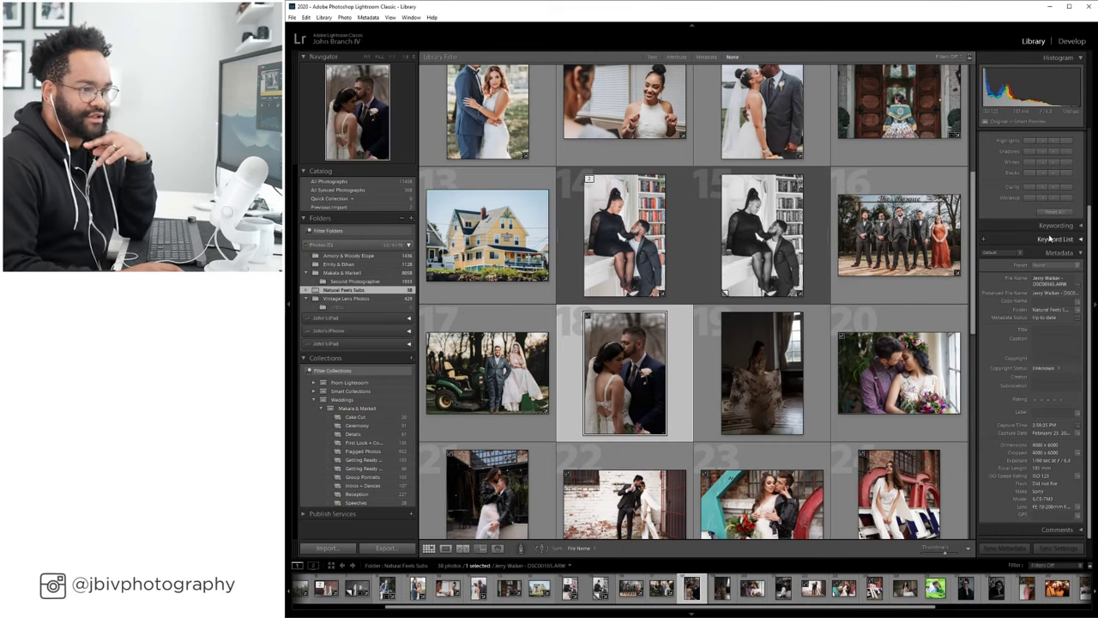
left_click(1072, 40)
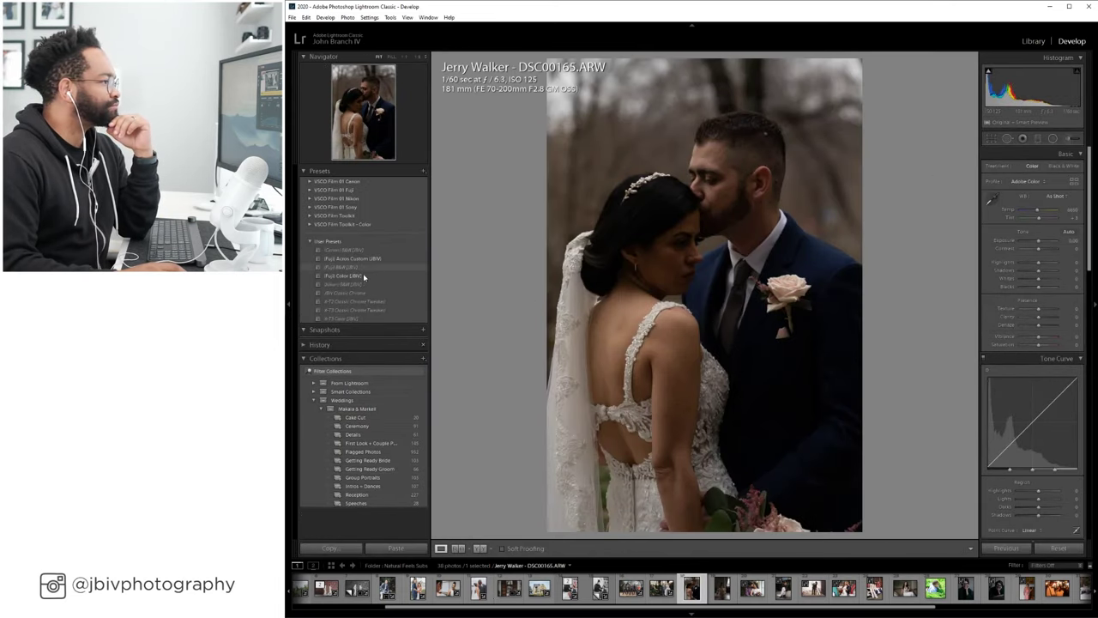
left_click(359, 276)
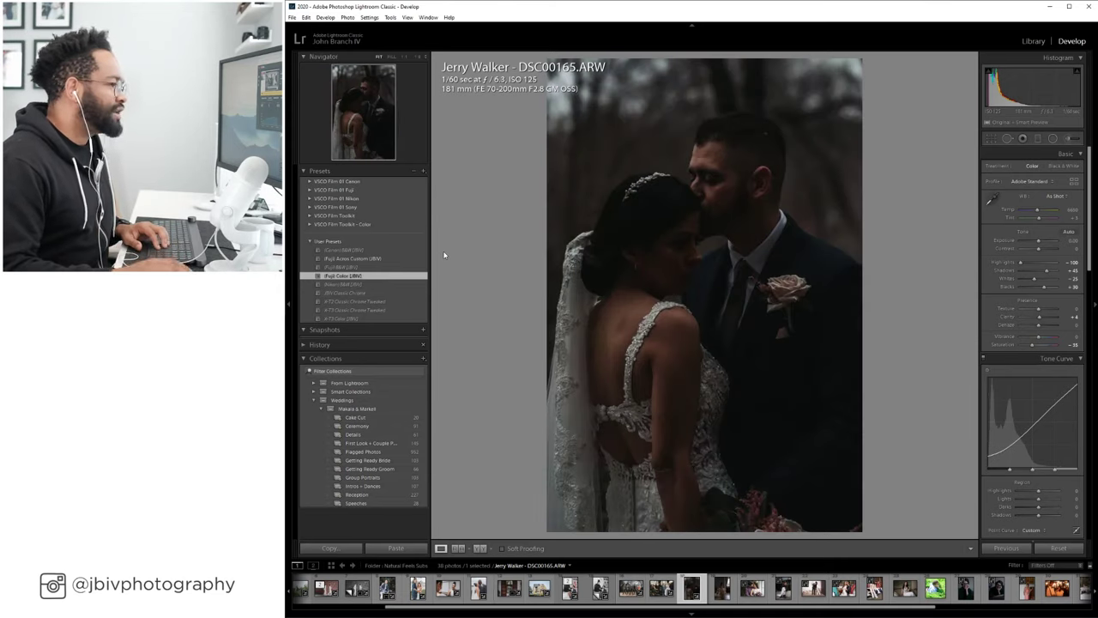
left_click(1050, 245)
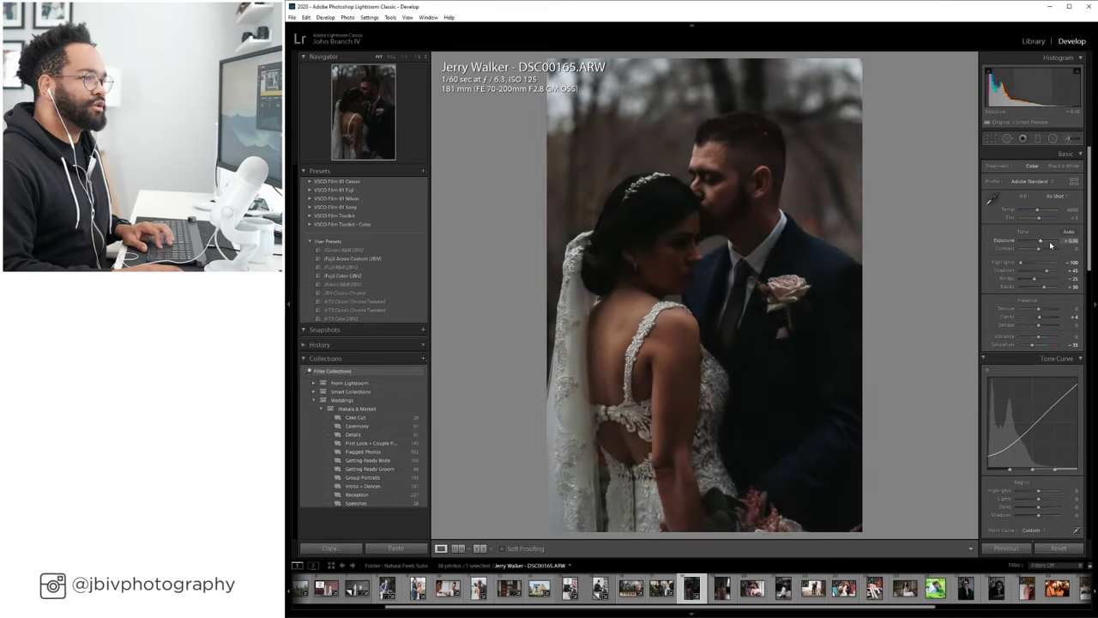
Set the lens profile correction to Auto.
scroll(1051, 245, "up", 3)
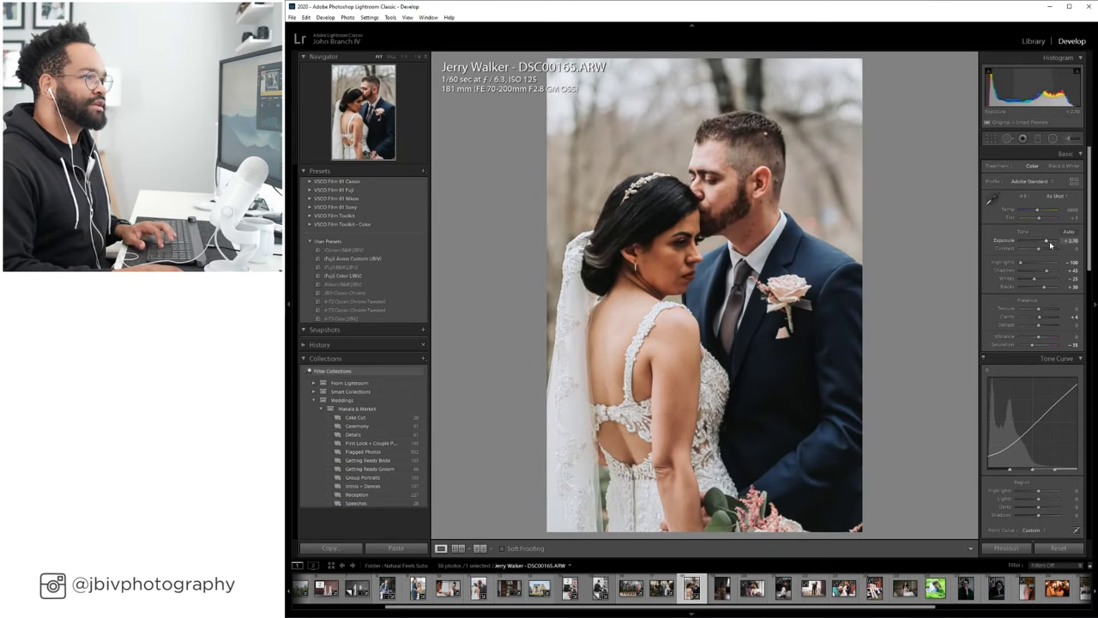
scroll(1051, 246, "up", 1)
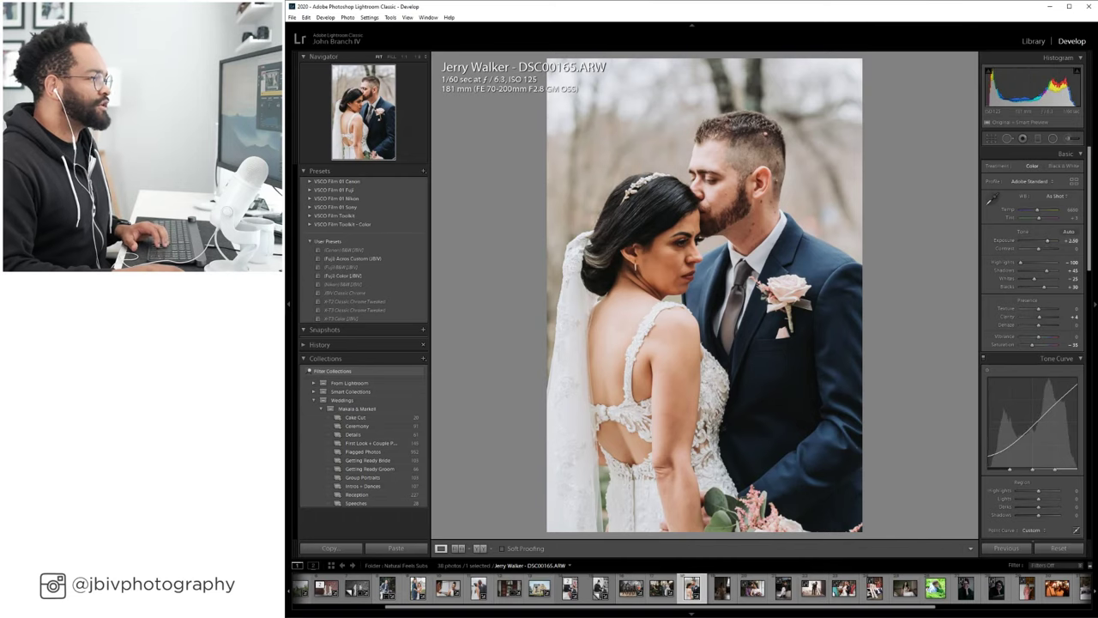
scroll(1024, 301, "down", 10)
left_click(1030, 448)
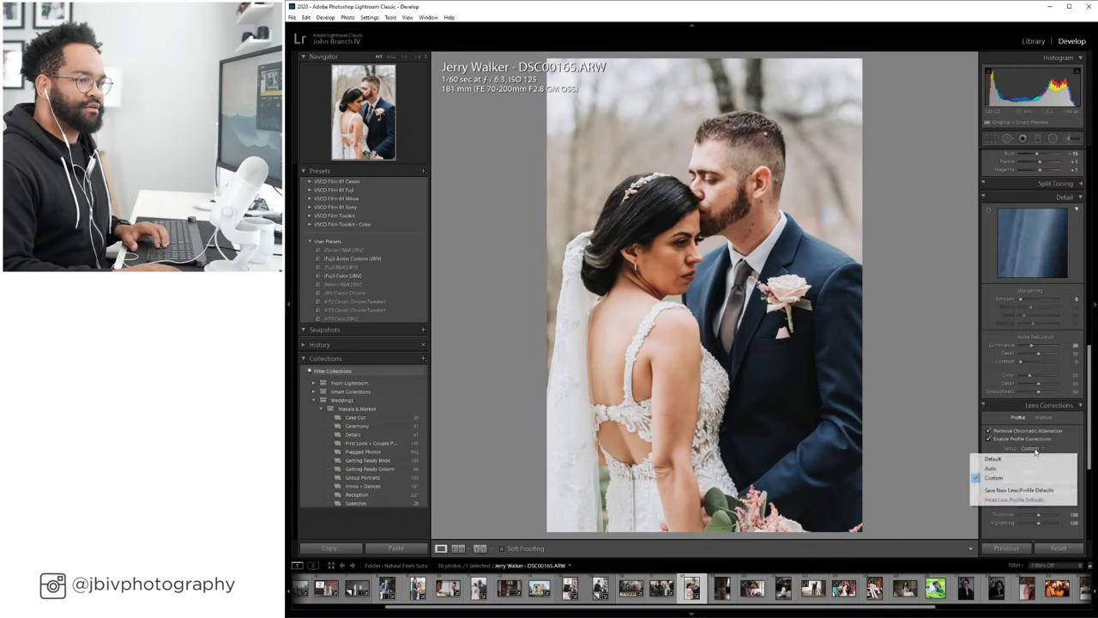
left_click(1000, 463)
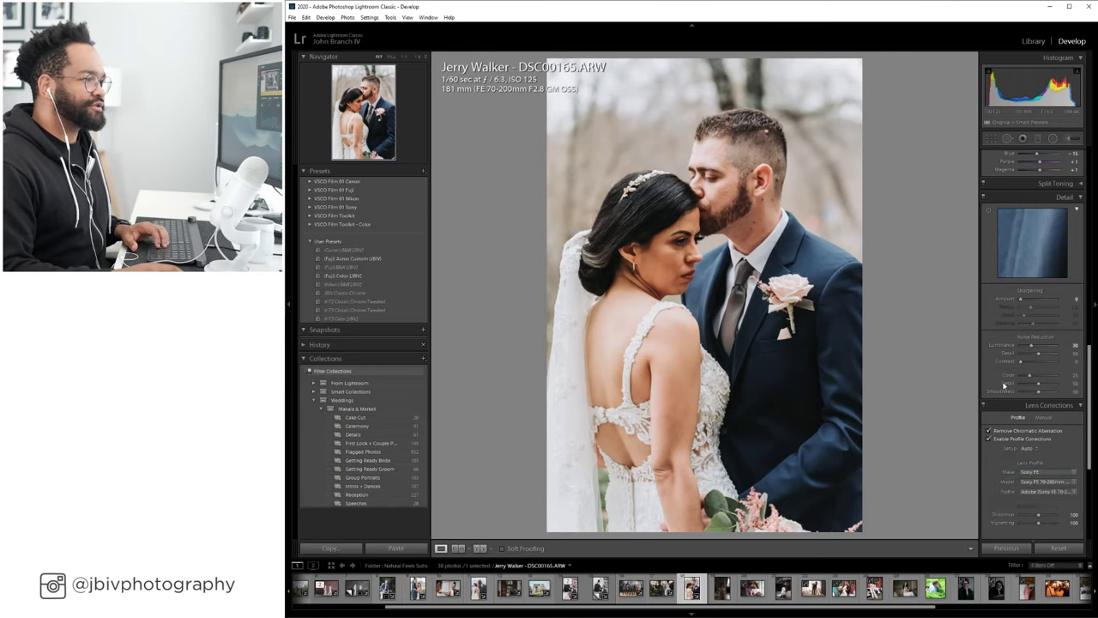
Lift shadows, set a custom white balance (about 5800, tint -2), and show Before/After side by side.
scroll(1038, 386, "up", 8)
scroll(1044, 383, "up", 3)
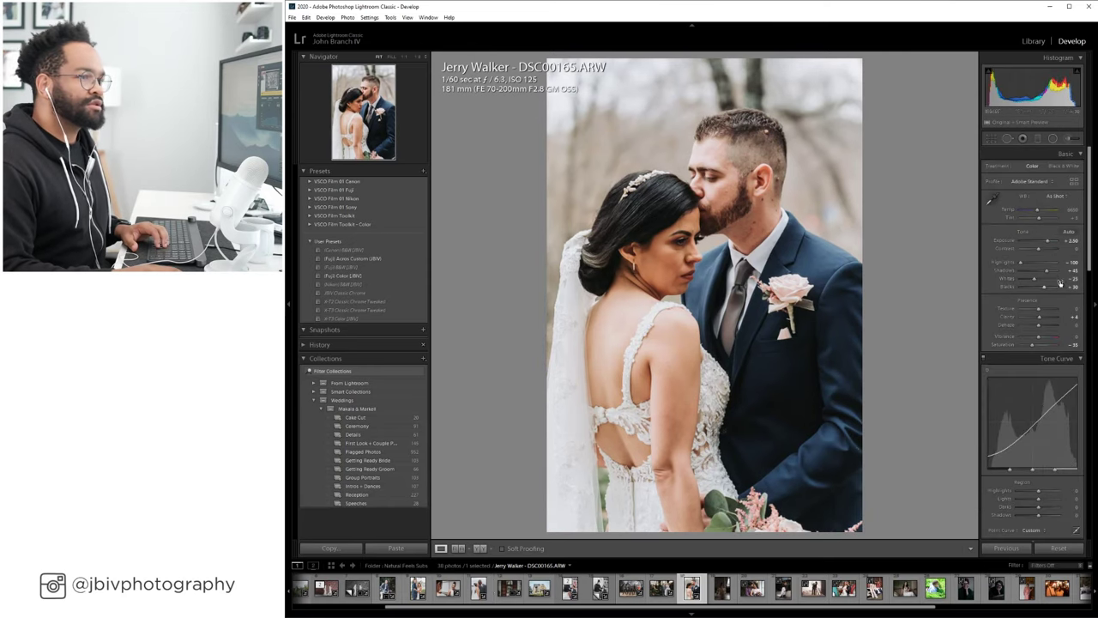
left_click_drag(1047, 272, 1054, 272)
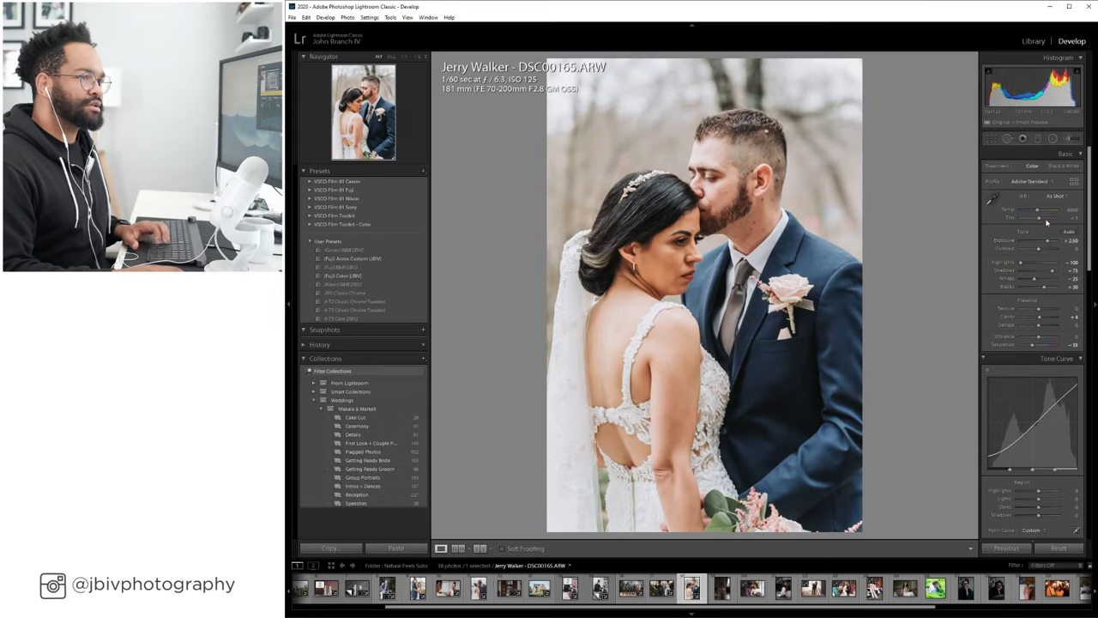
mouse_move(1044, 218)
left_mouse_down()
mouse_move(1050, 242)
mouse_move(1042, 210)
left_mouse_up()
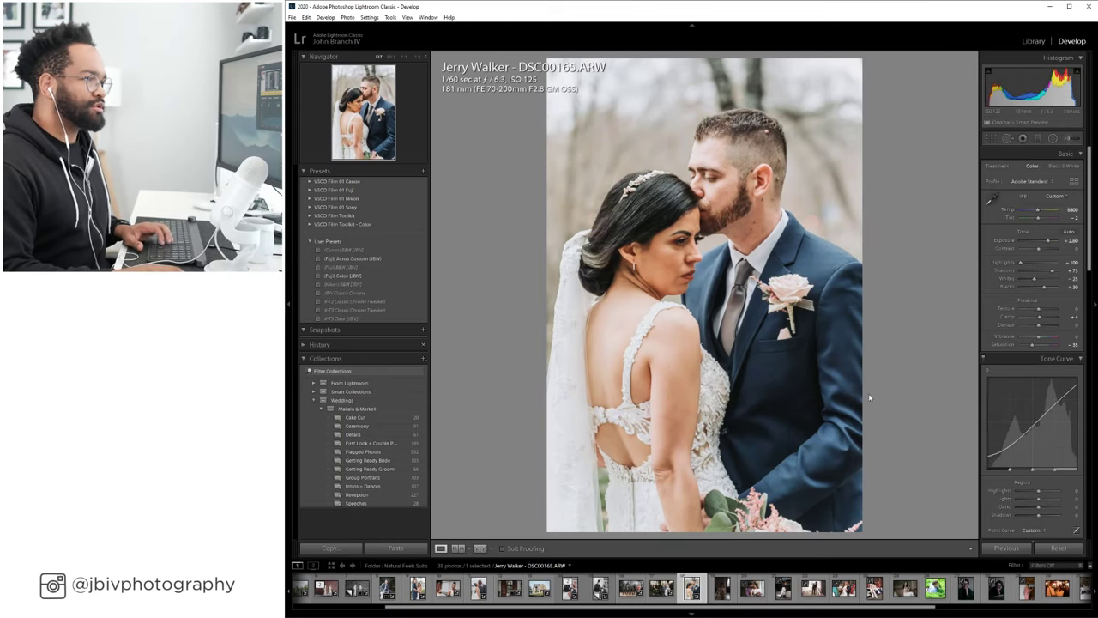
left_click(481, 548)
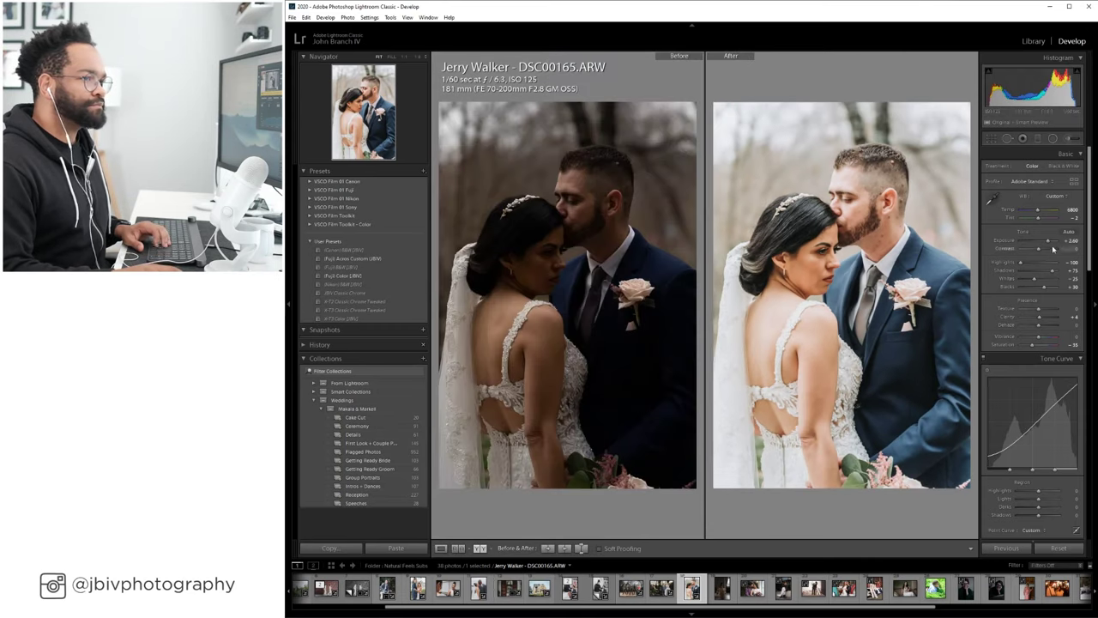
Reduce the shadow lift, inspect the man's forehead zoomed in, fit the view, and return to Loupe.
left_click_drag(1054, 271, 1052, 271)
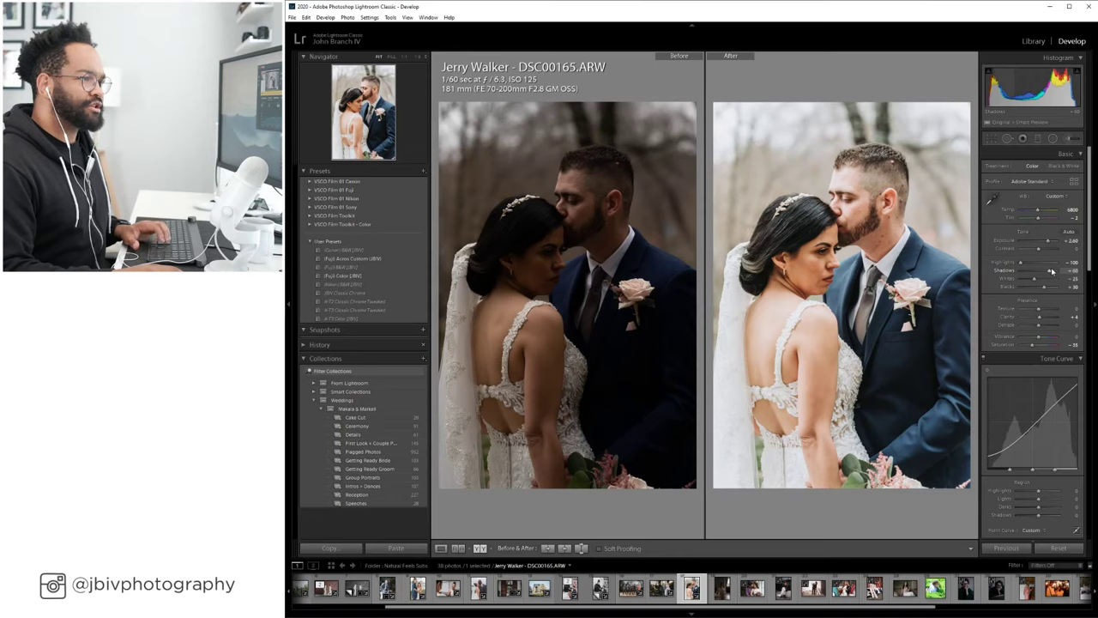
scroll(1051, 272, "down", 8)
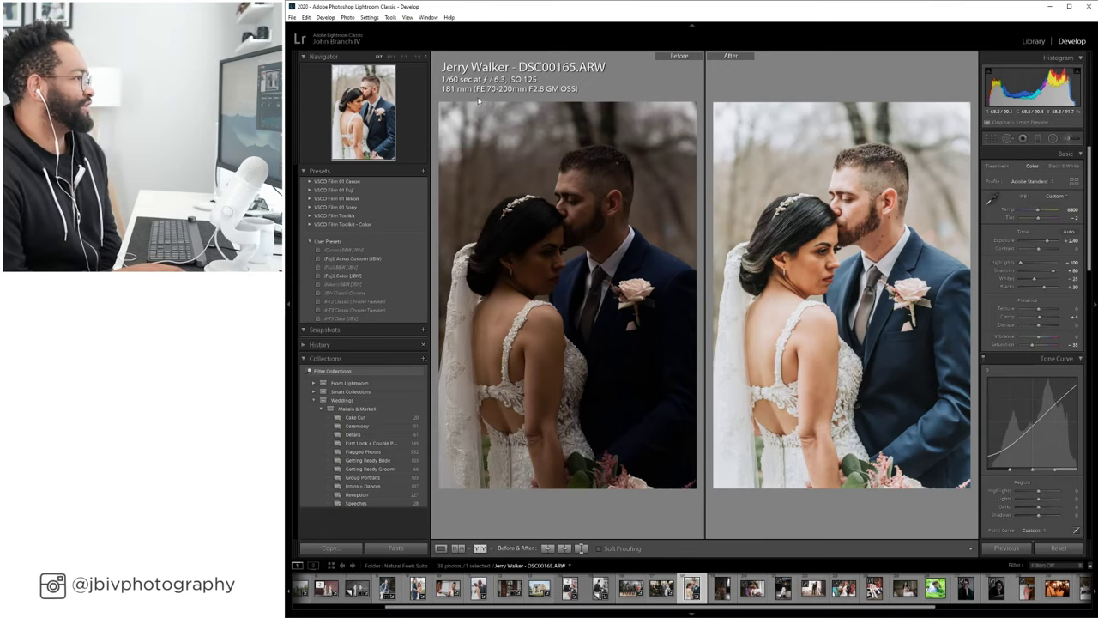
left_click(810, 151)
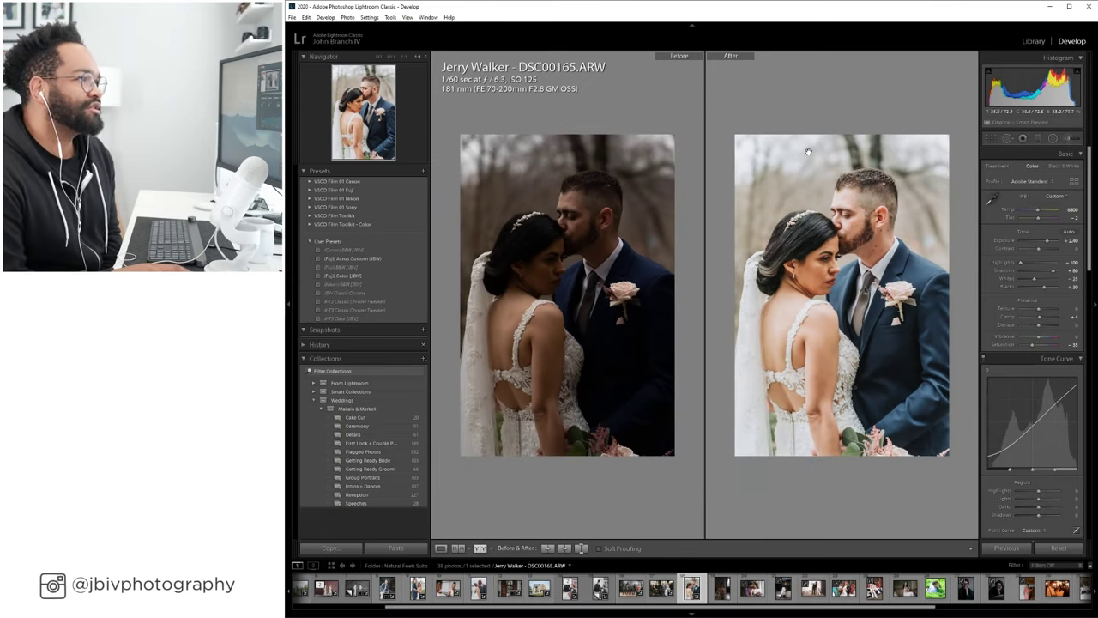
left_click_drag(864, 200, 758, 228)
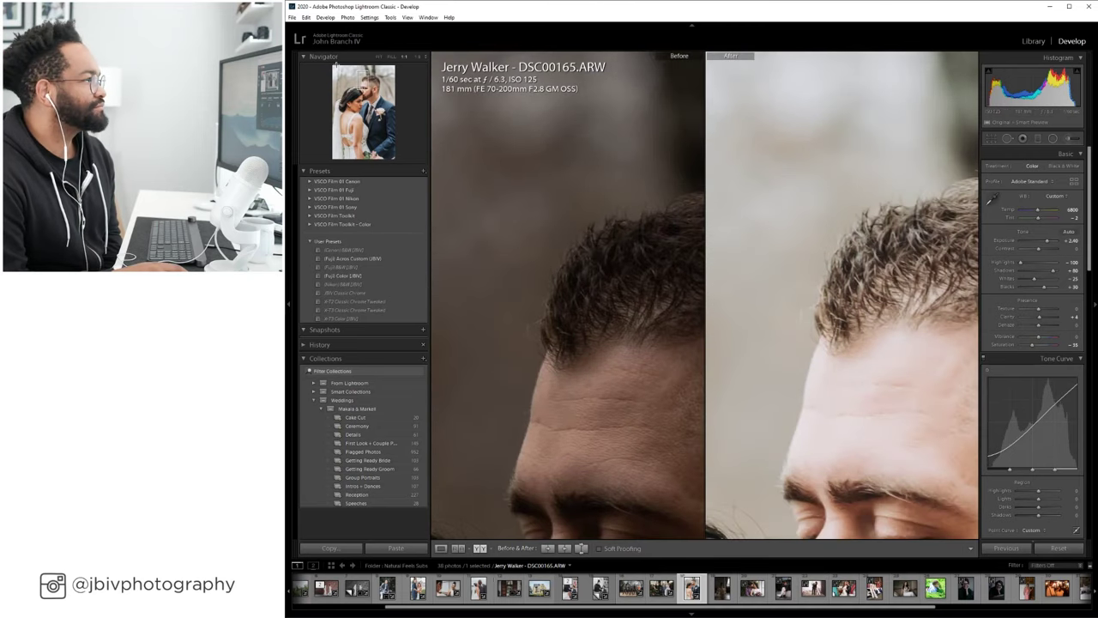
left_click(378, 57)
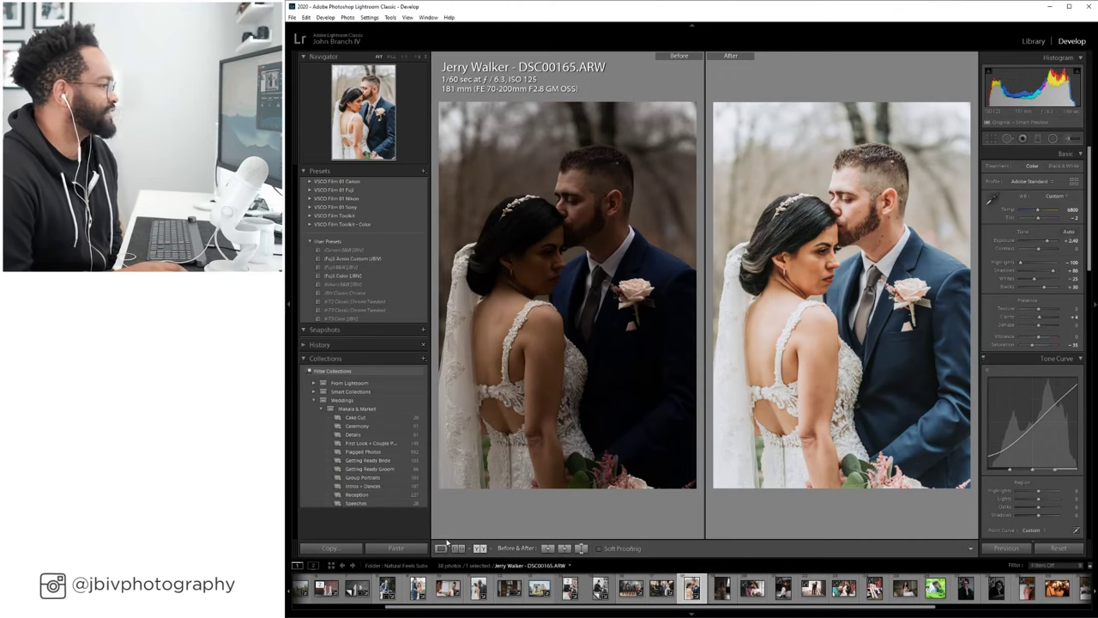
left_click(441, 548)
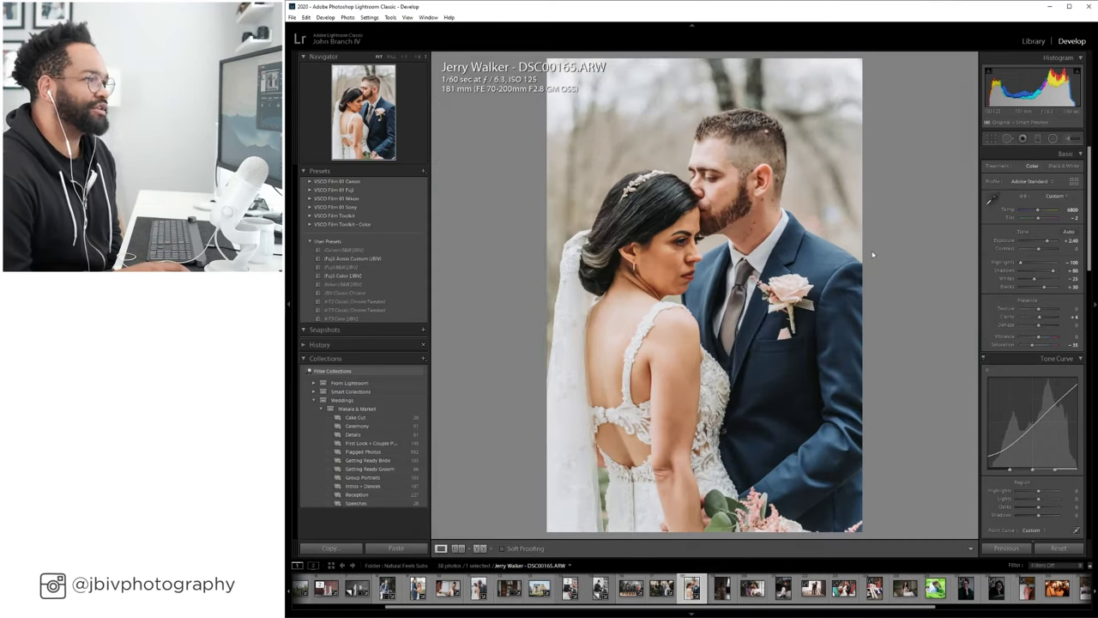
Select photos 16–18 in the Library grid and view them together in Survey.
left_click(1034, 41)
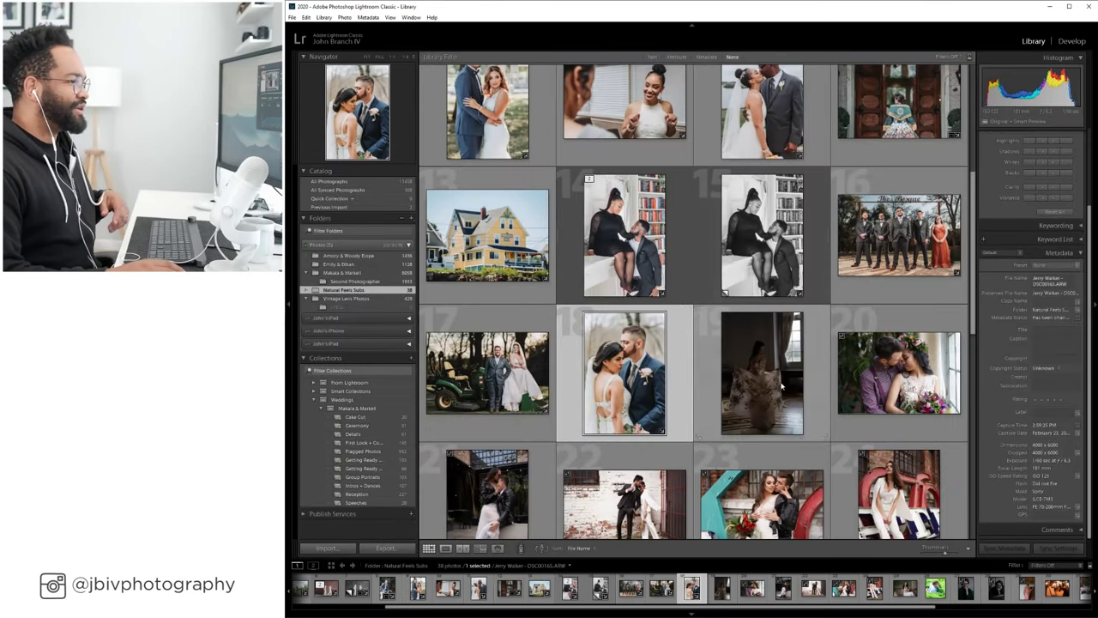
left_click(892, 234, "shift")
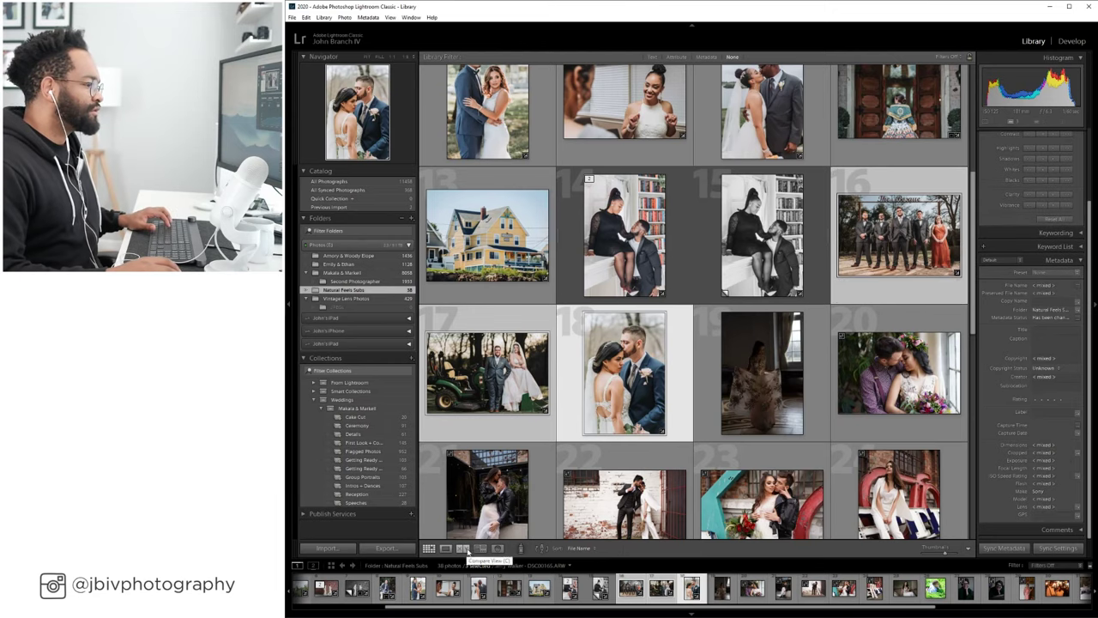
left_click(480, 549)
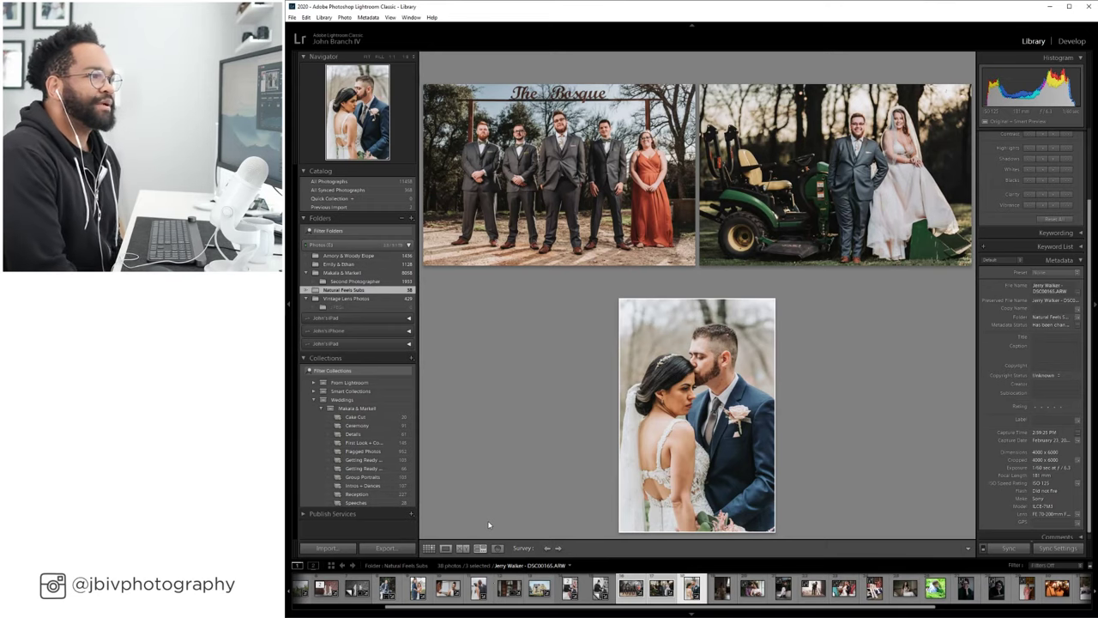
left_click(427, 552)
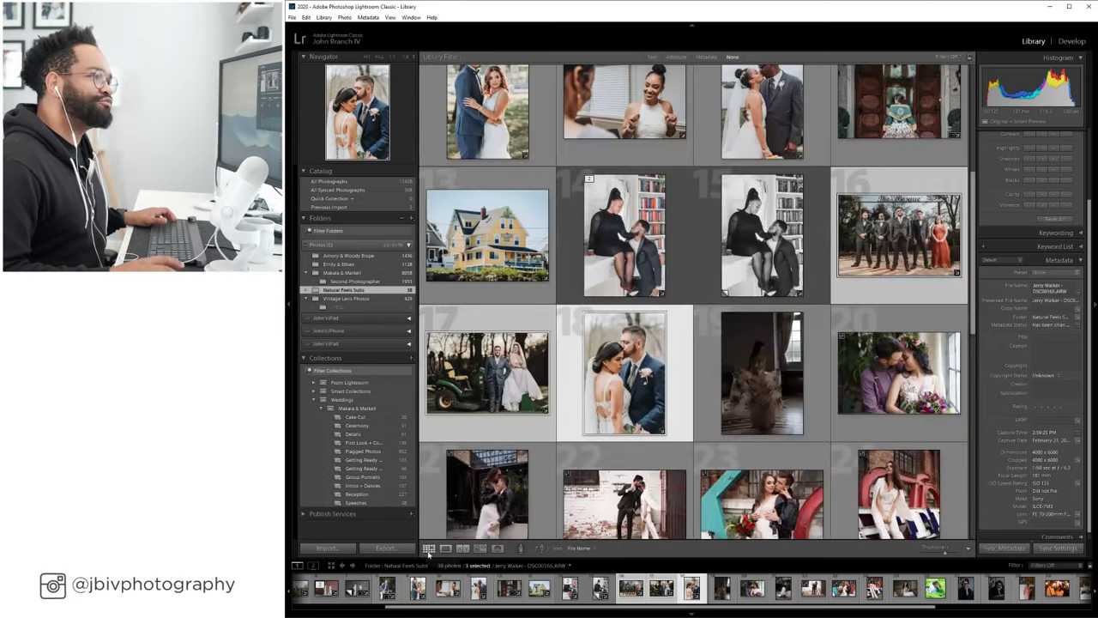
Select photo 19, check photo 25 full size, then return to the grid and reselect photo 19.
left_click(732, 365)
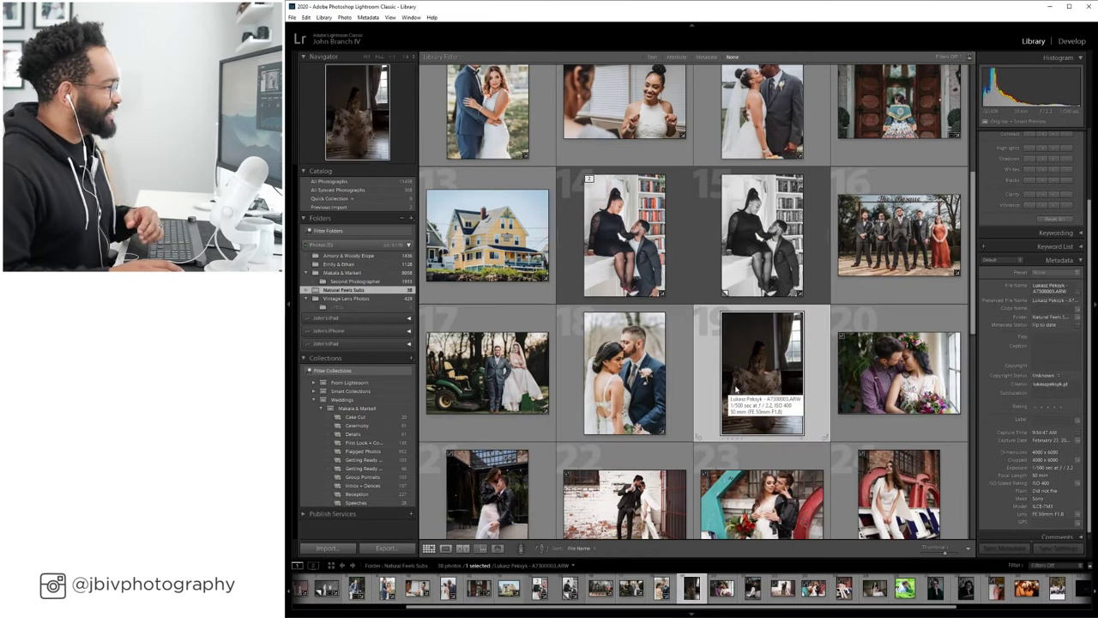
scroll(765, 310, "down", 3)
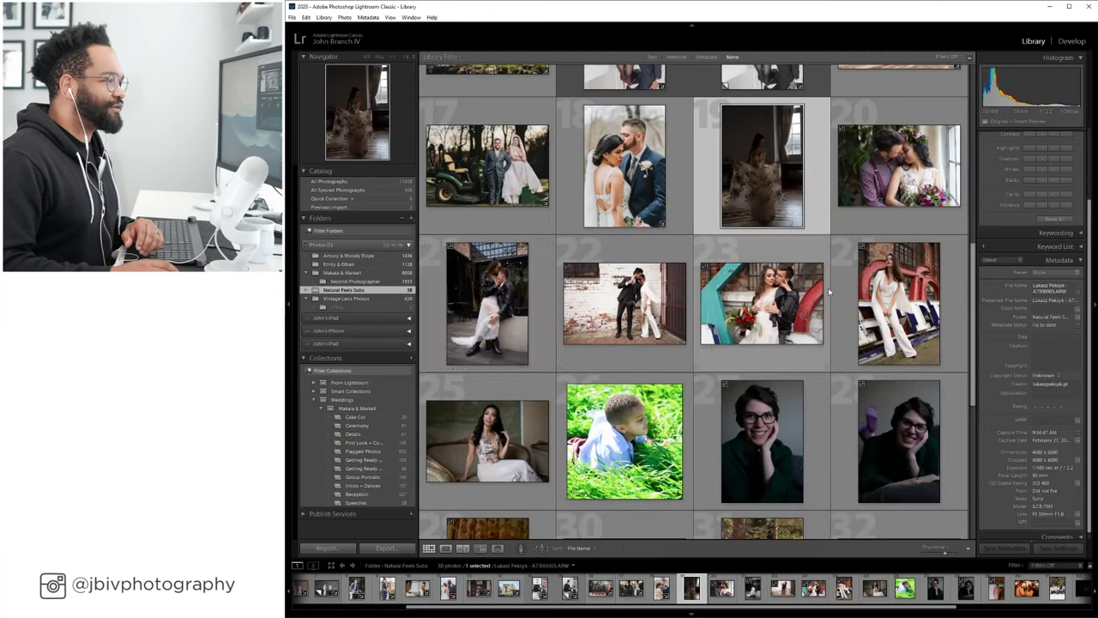
double_click(485, 463)
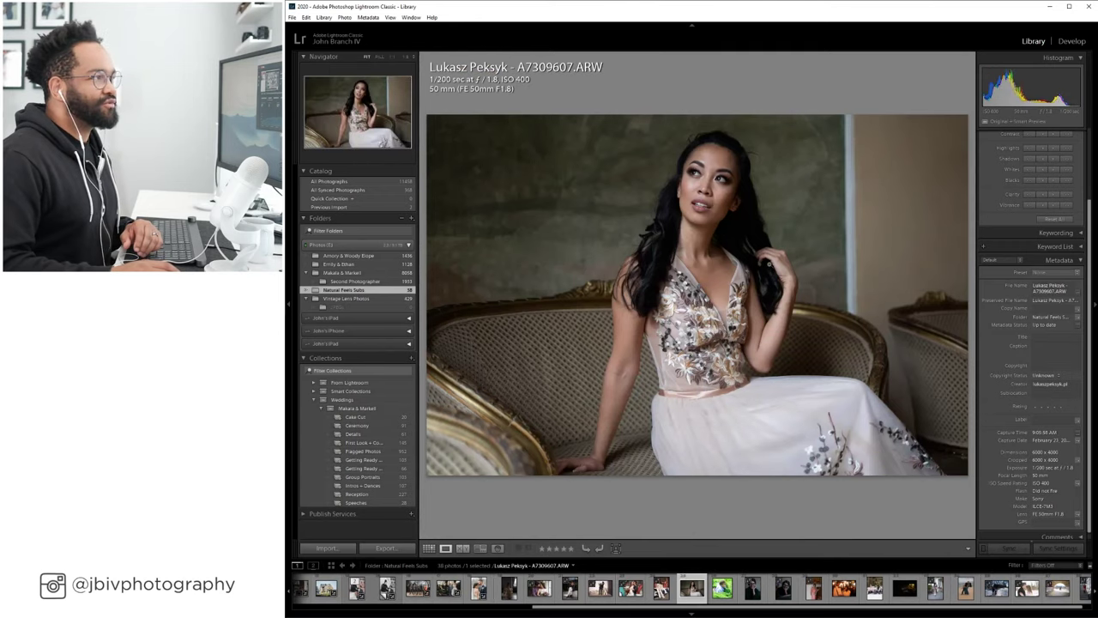
left_click(428, 547)
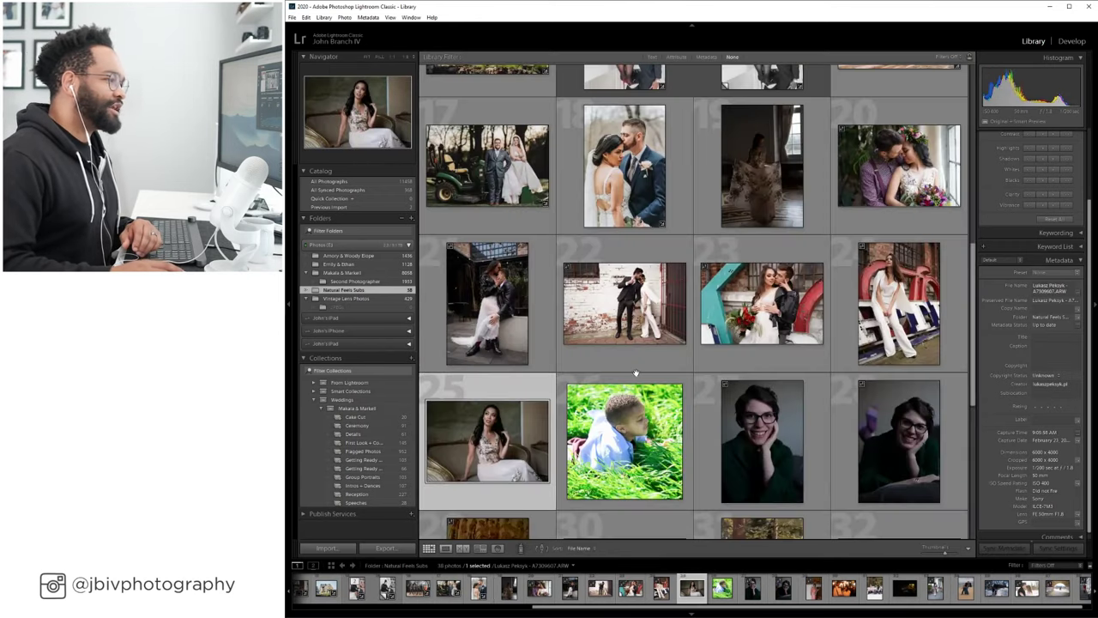
scroll(629, 342, "up", 2)
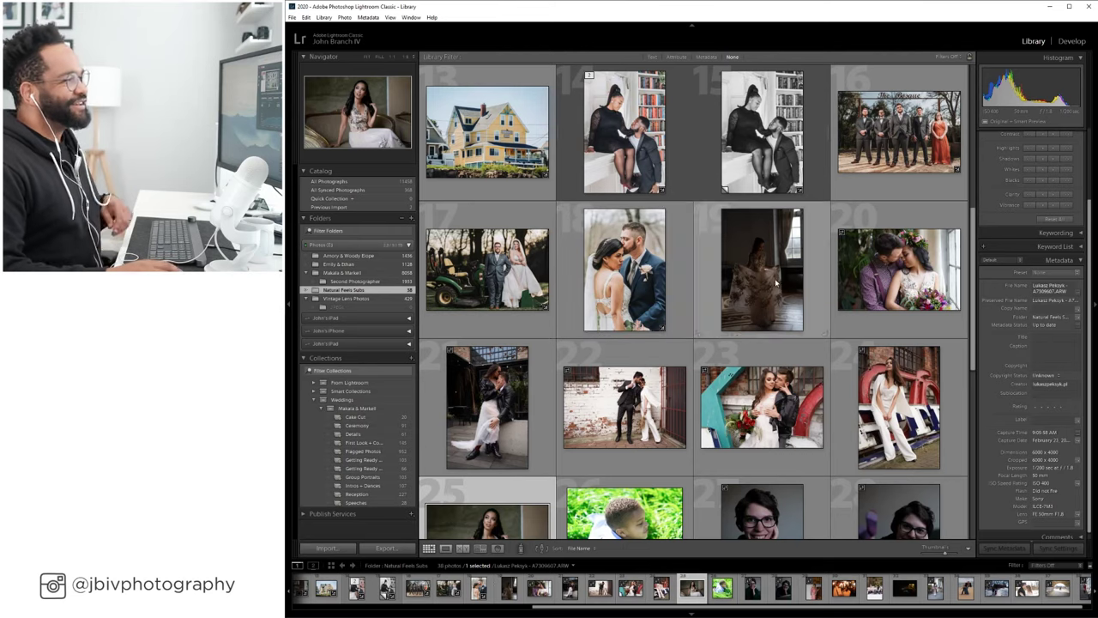
left_click(747, 215)
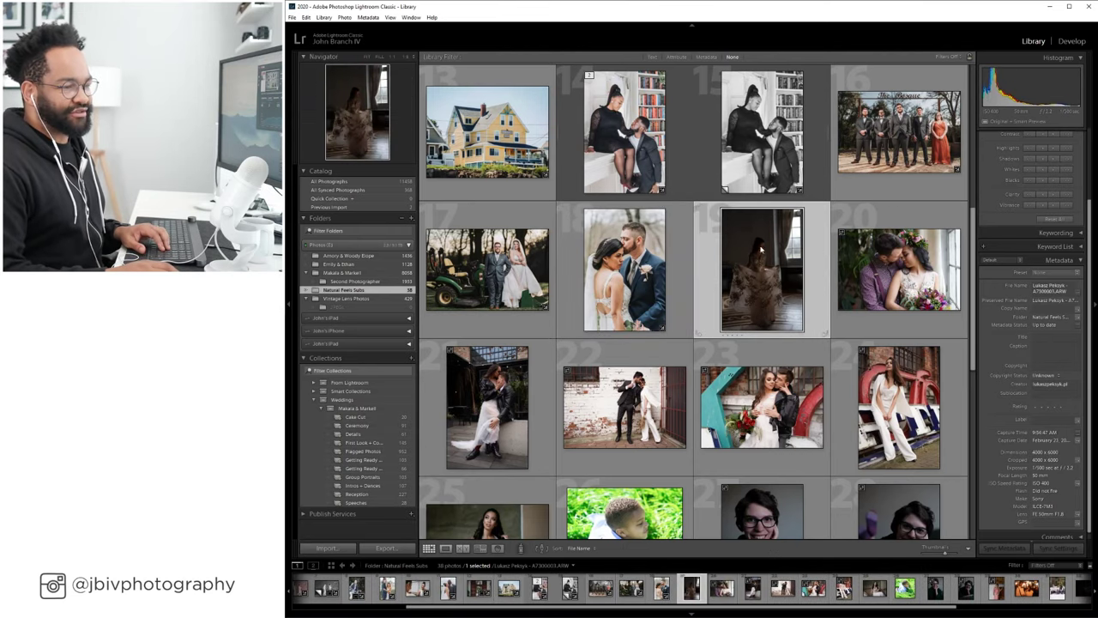
Open the gown photo in Develop, apply Upright Level and rotate it to +0.7.
key("d")
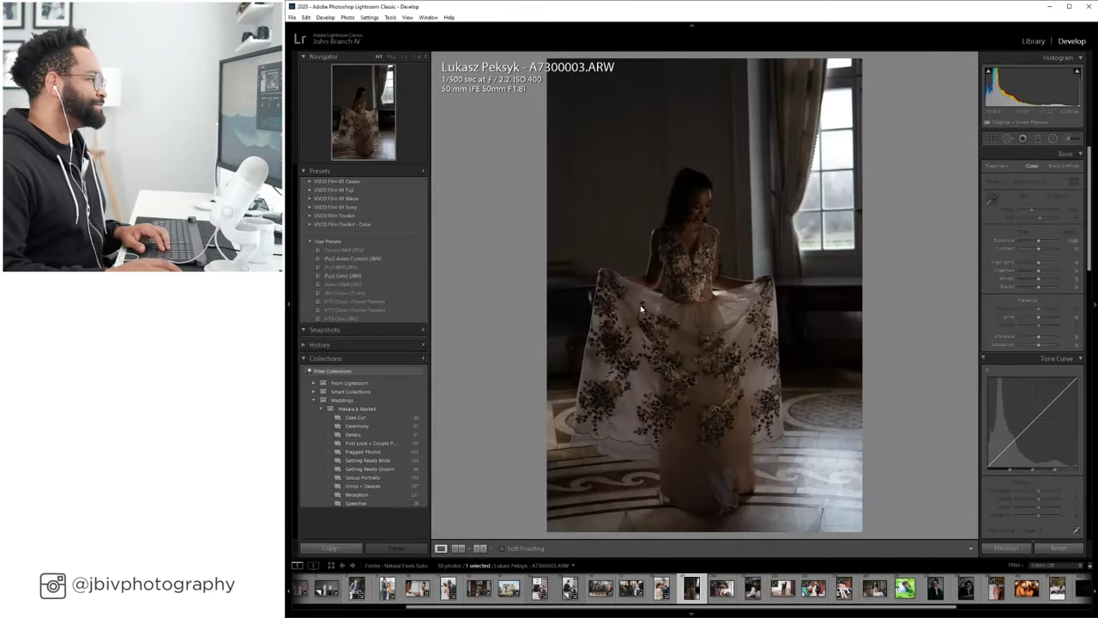
scroll(1026, 344, "down", 15)
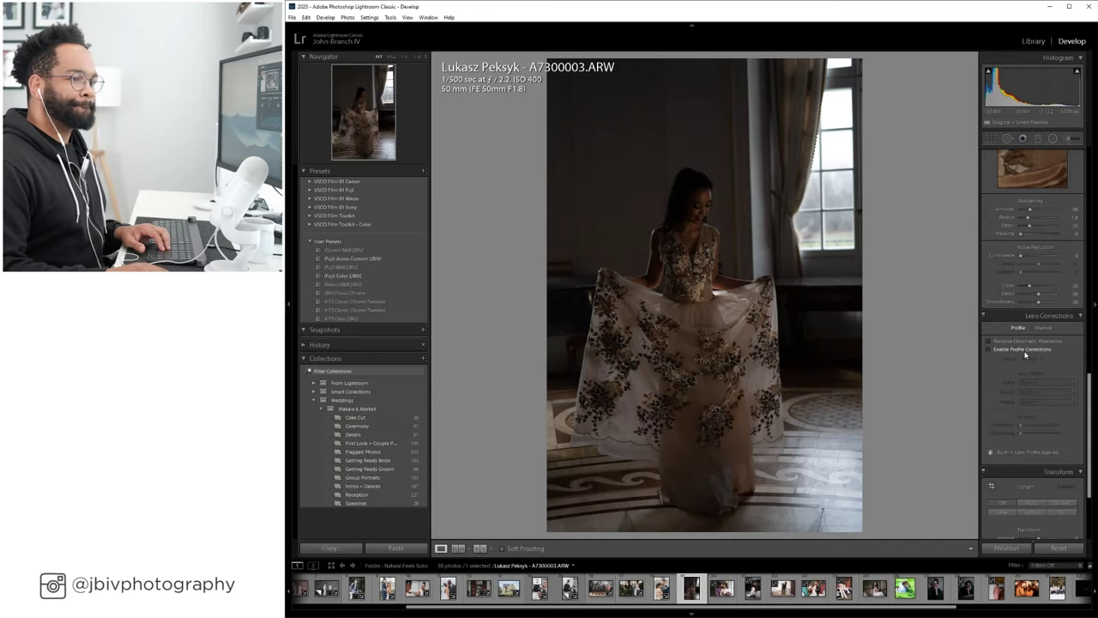
left_click(1000, 384)
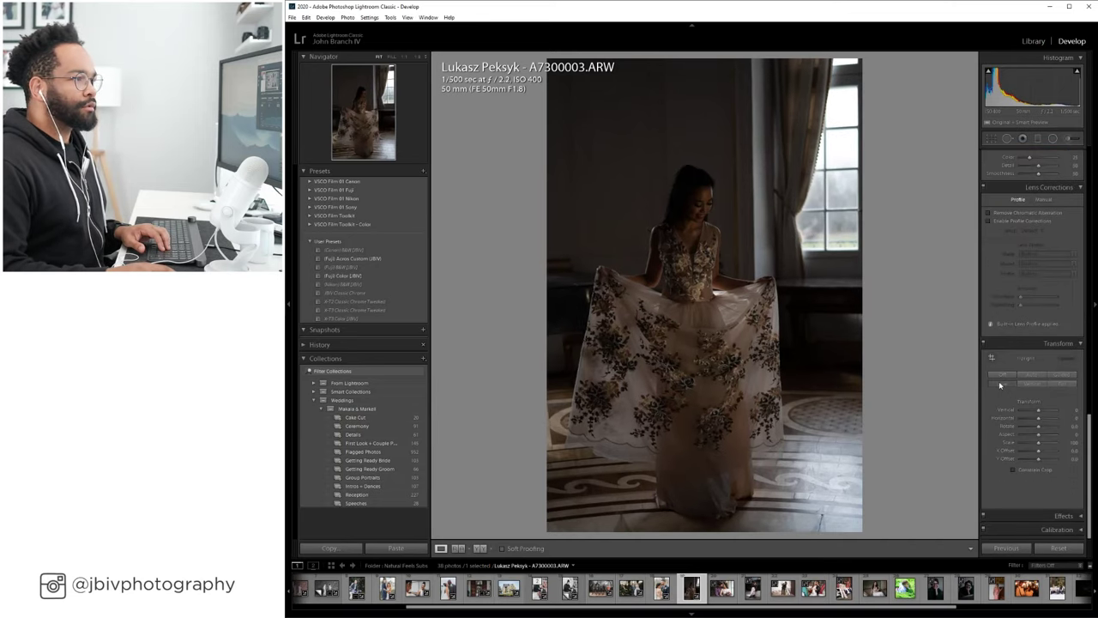
left_click_drag(1039, 426, 1039, 427)
Turn on Constrain Crop and tighten the crop around the woman.
left_click(1013, 469)
left_click(993, 139)
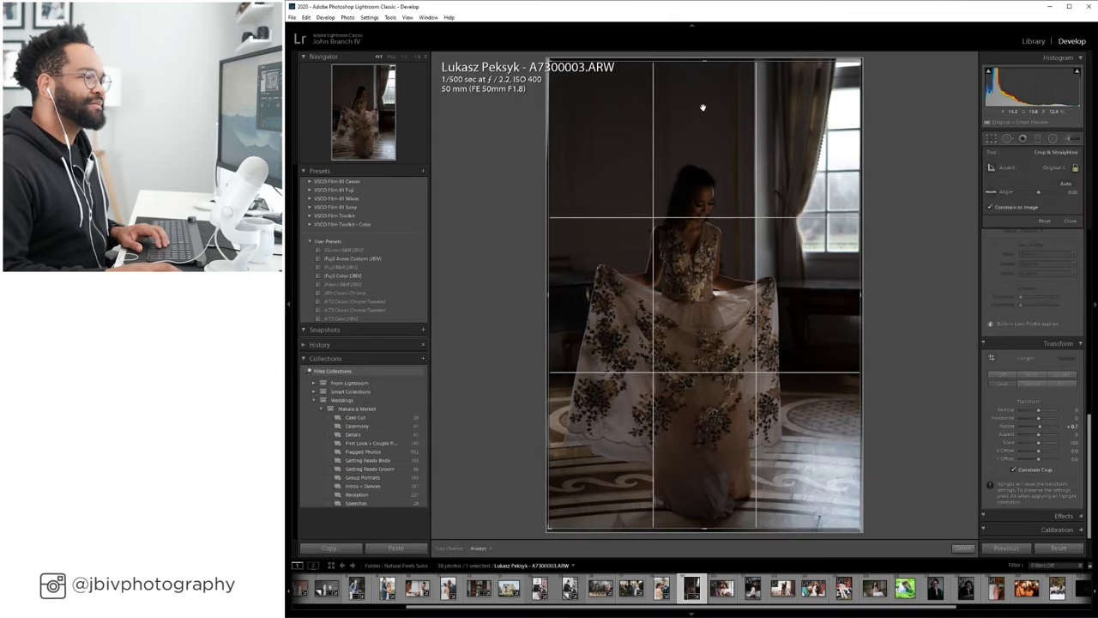
left_click_drag(701, 108, 740, 115)
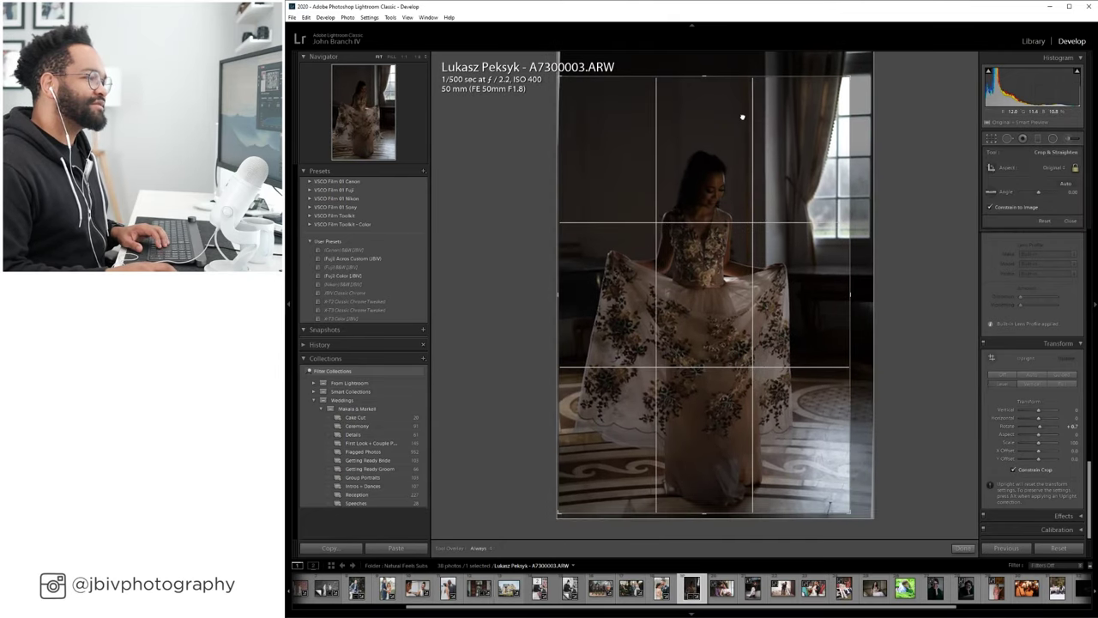
key("Return")
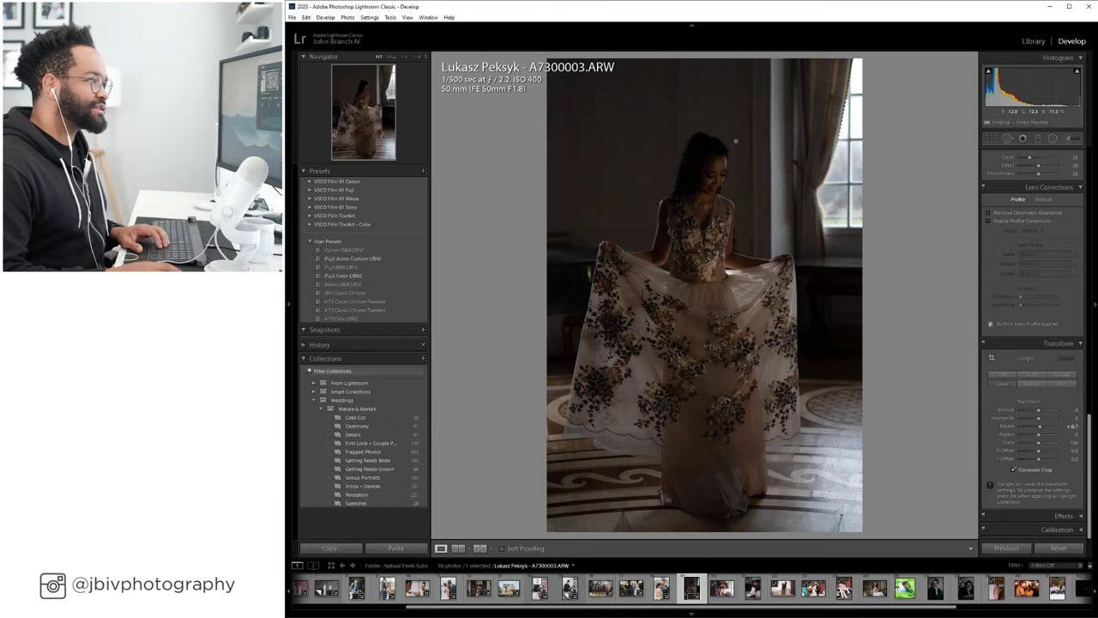
Apply the (Fuji) Color [JBV] preset, raise exposure to about +3.50 and lift shadows to +50.
left_click(383, 277)
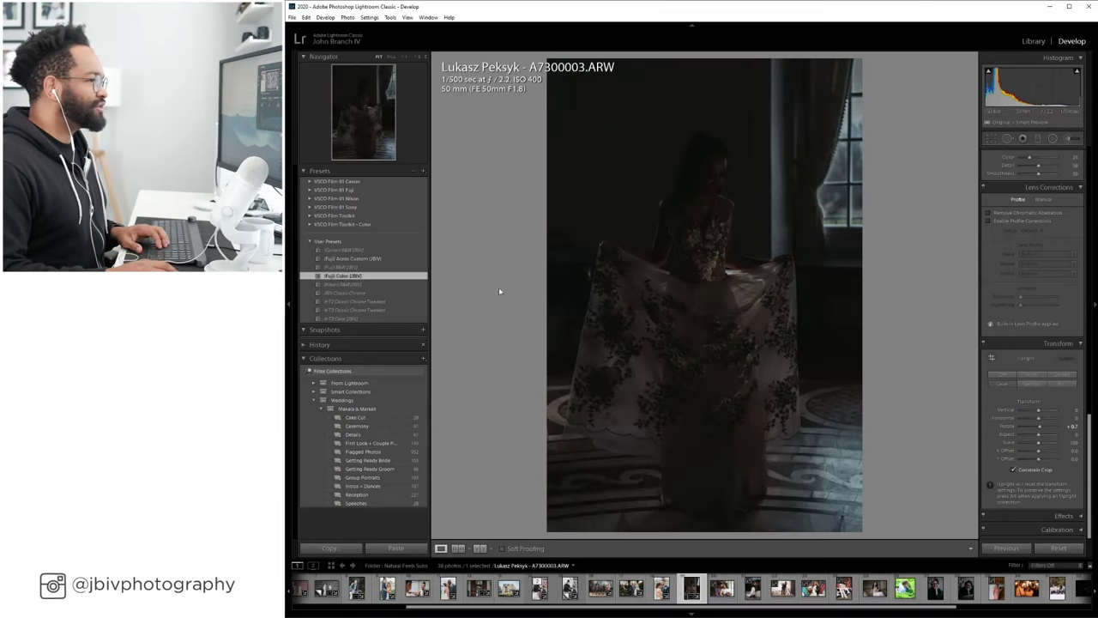
scroll(1008, 288, "up", 10)
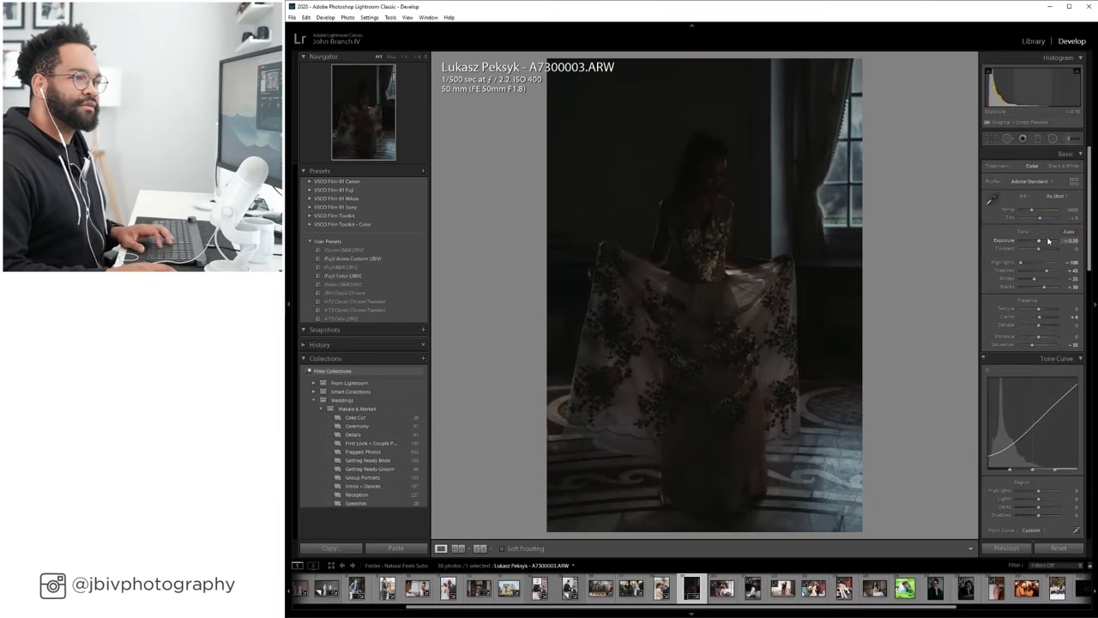
left_click(1047, 241)
left_click_drag(1047, 245, 1049, 245)
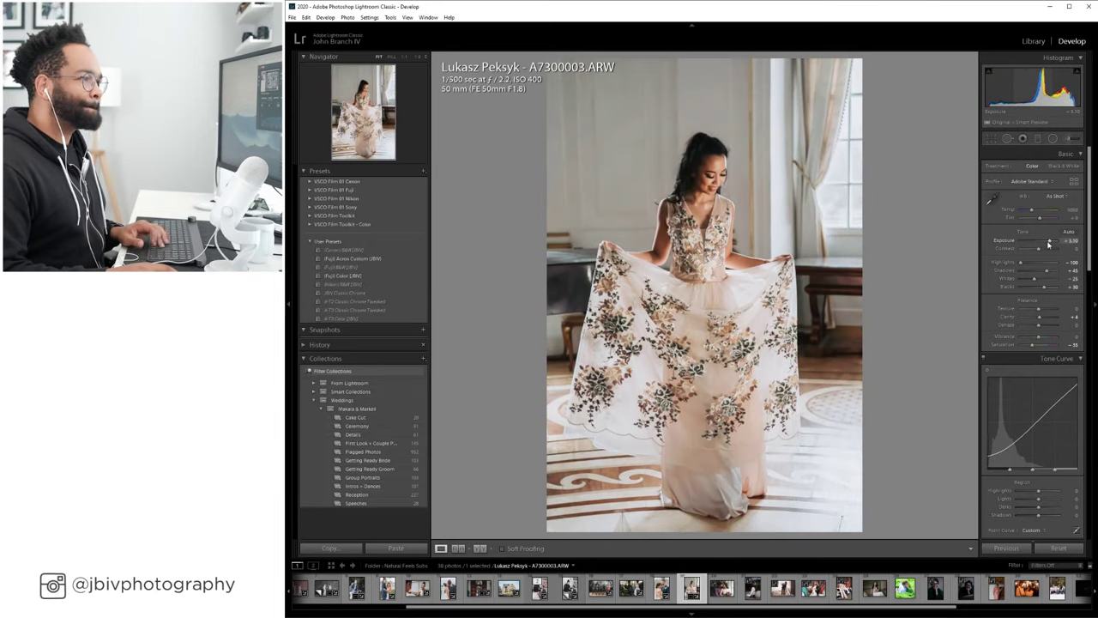
left_click_drag(1047, 270, 1055, 271)
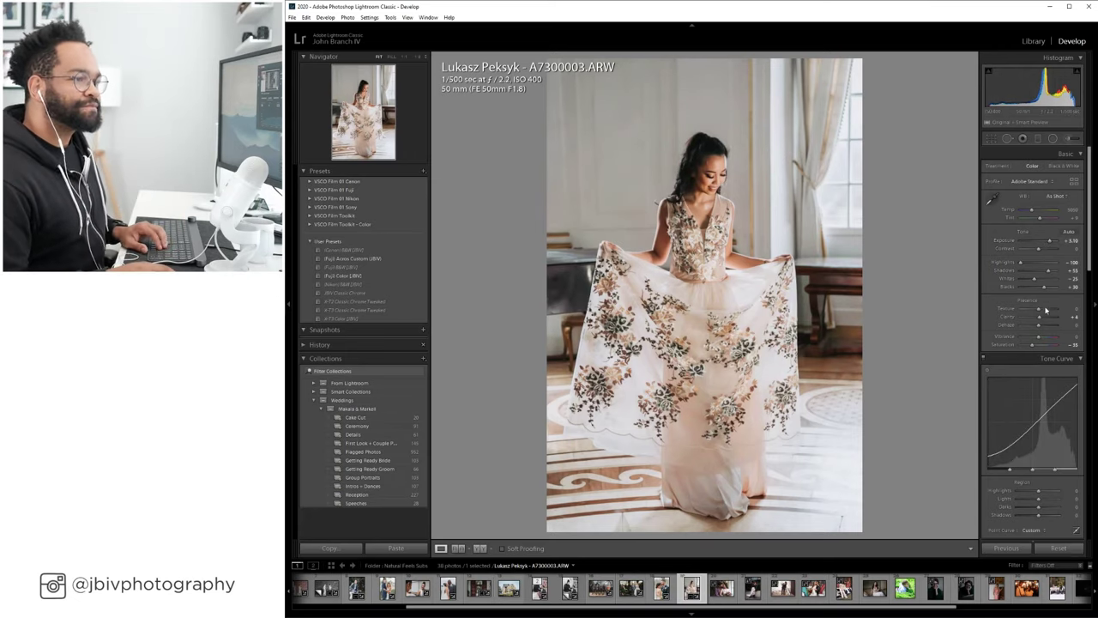
Brighten the shadows further, adjust tint, and compare the edit beside the original.
scroll(1042, 257, "down", 10)
scroll(1038, 305, "down", 4)
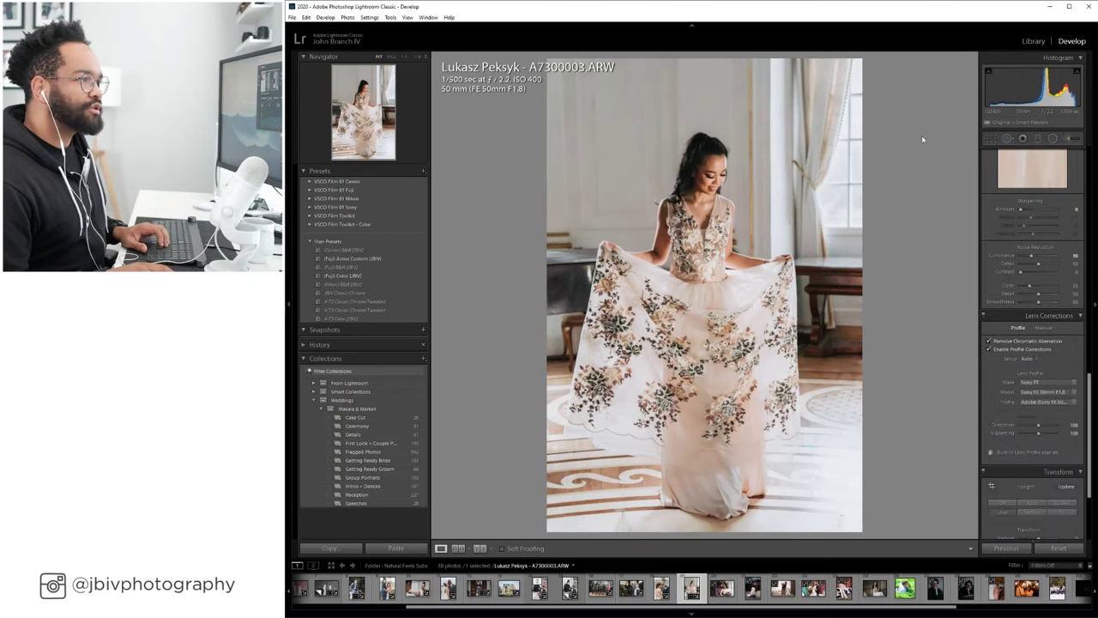
scroll(1048, 271, "up", 12)
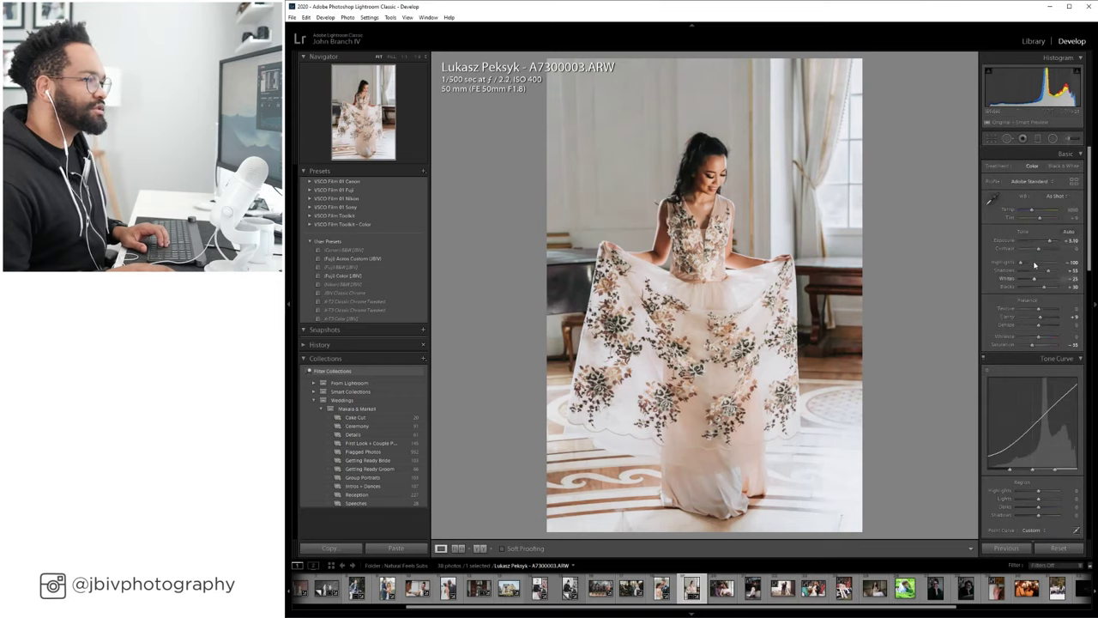
left_click_drag(1048, 271, 1048, 273)
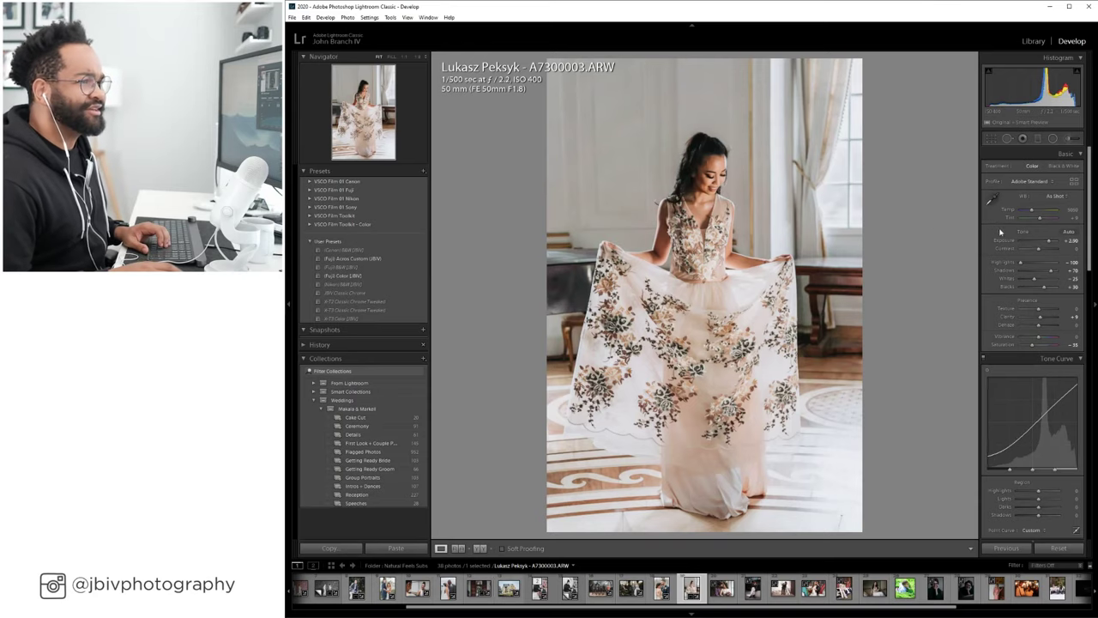
left_click_drag(1039, 218, 1039, 220)
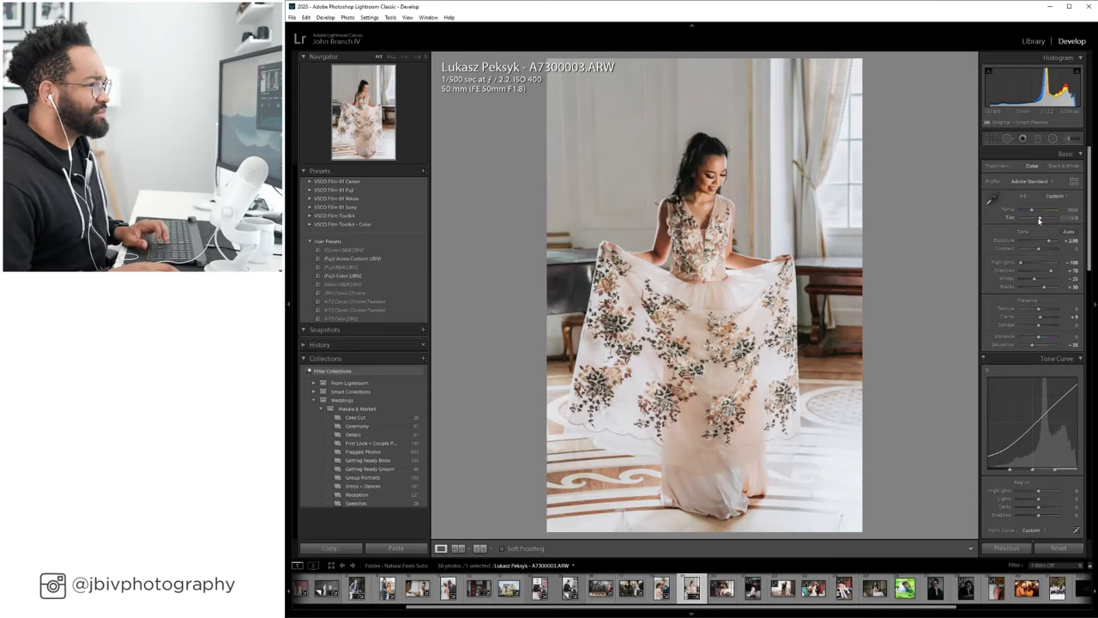
left_click(481, 548)
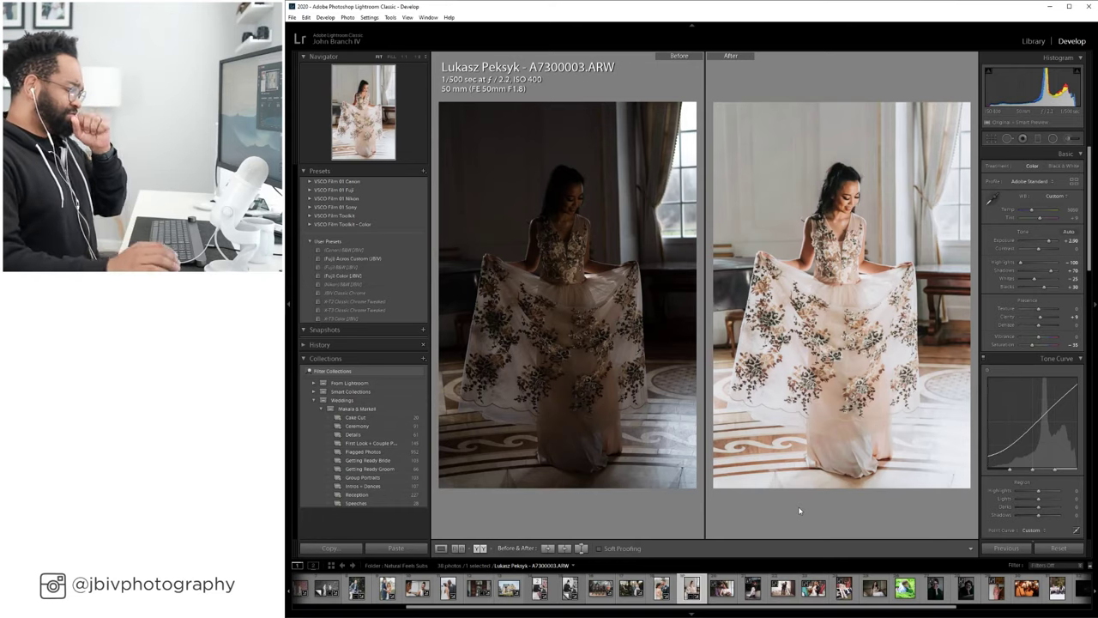
Ease Shadows to about +65, review the before/after comparison, then advance to A7300771.
left_click_drag(1049, 277, 1048, 275)
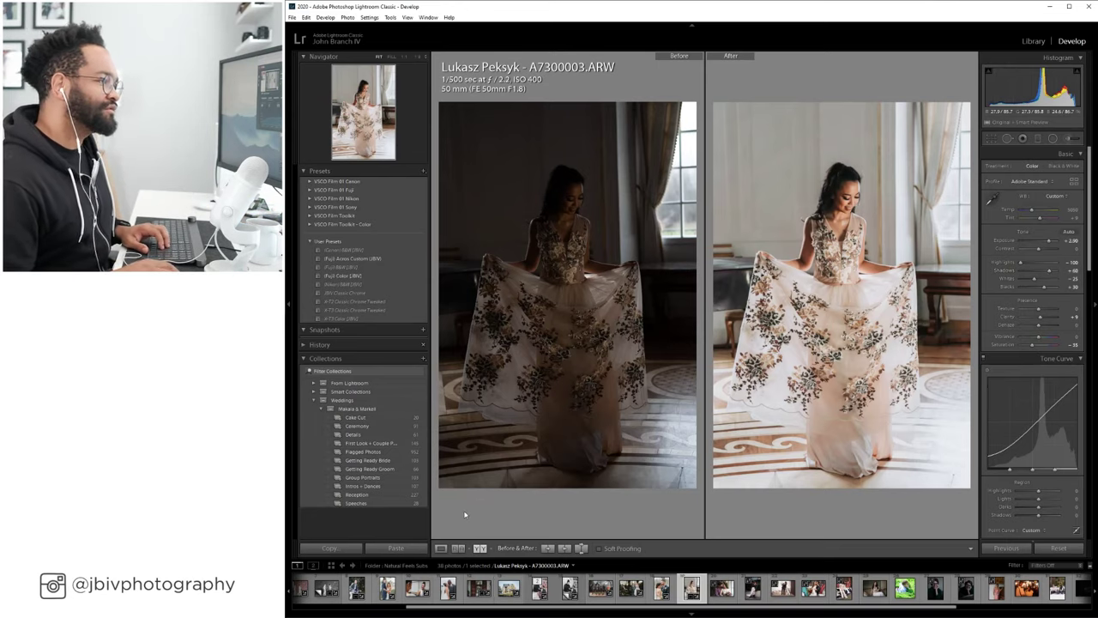
key("y")
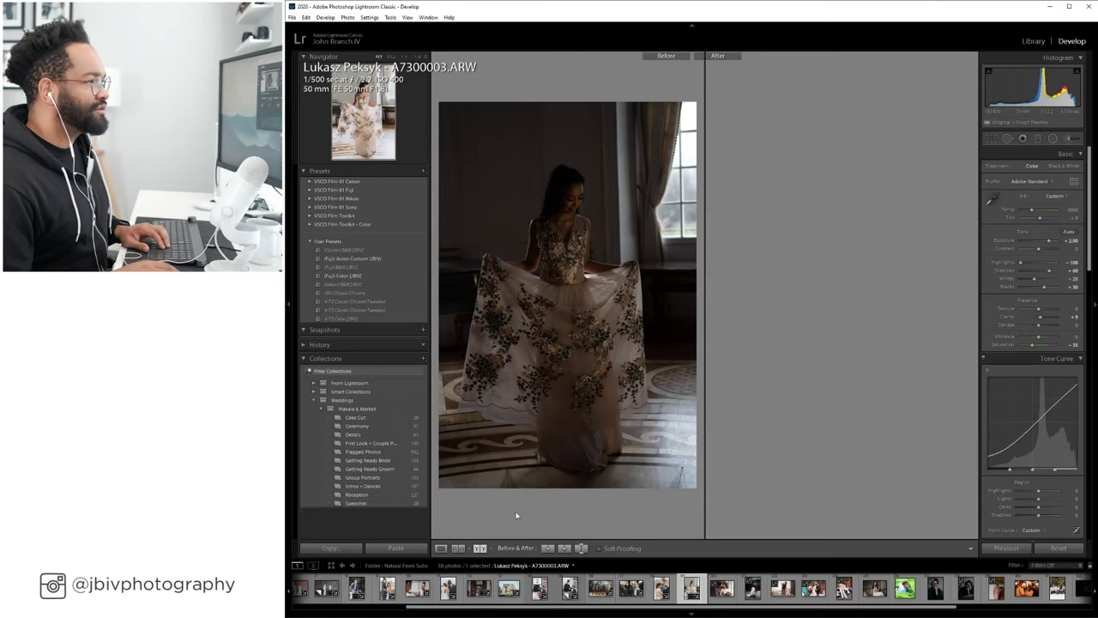
key("Tab")
key("y")
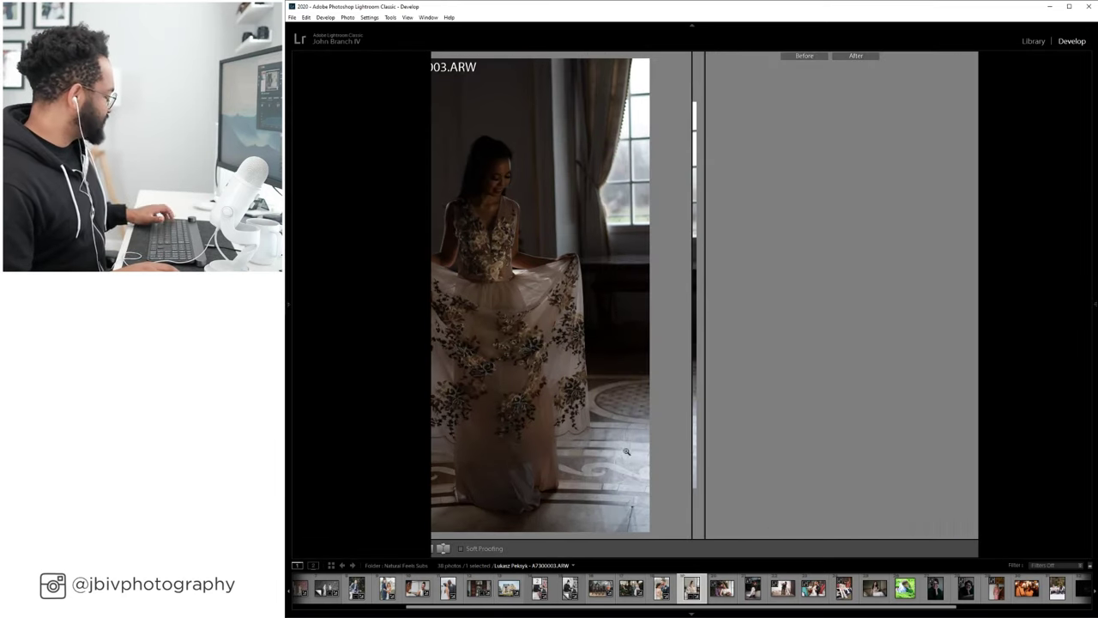
key("Tab")
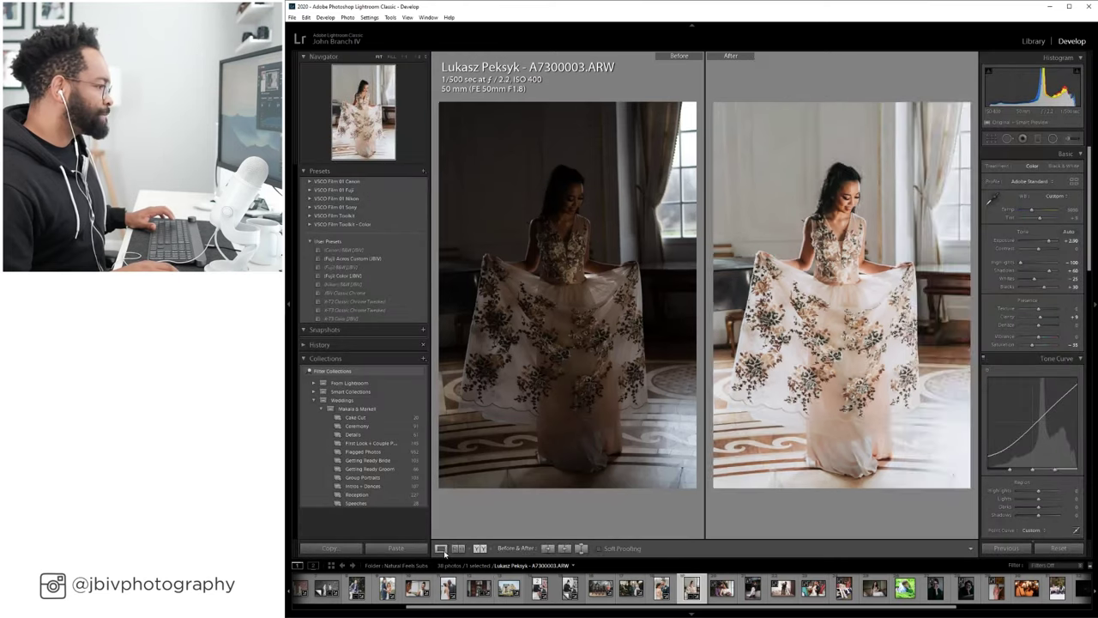
key("y")
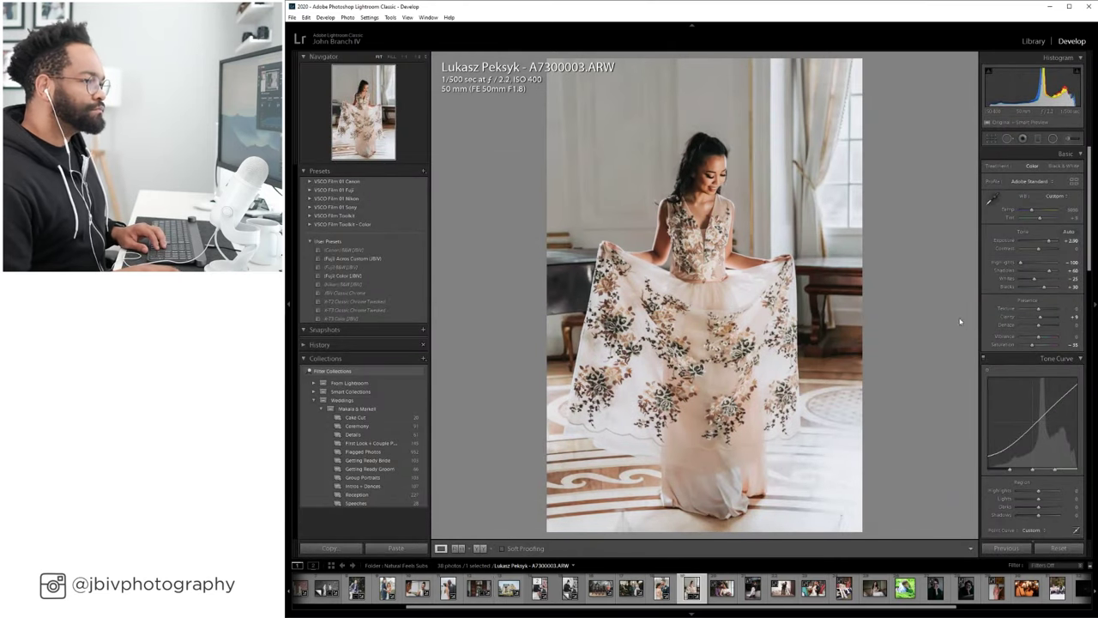
key("Right")
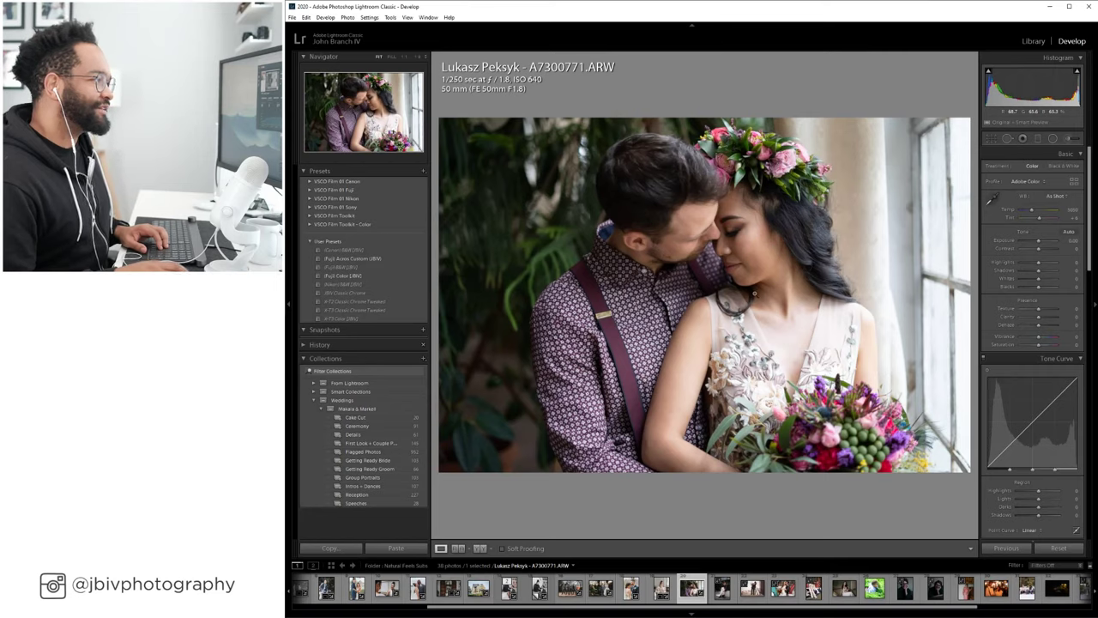
Apply the (Fuji) Color preset, then raise Exposure and fine-tune Tint.
left_click(373, 276)
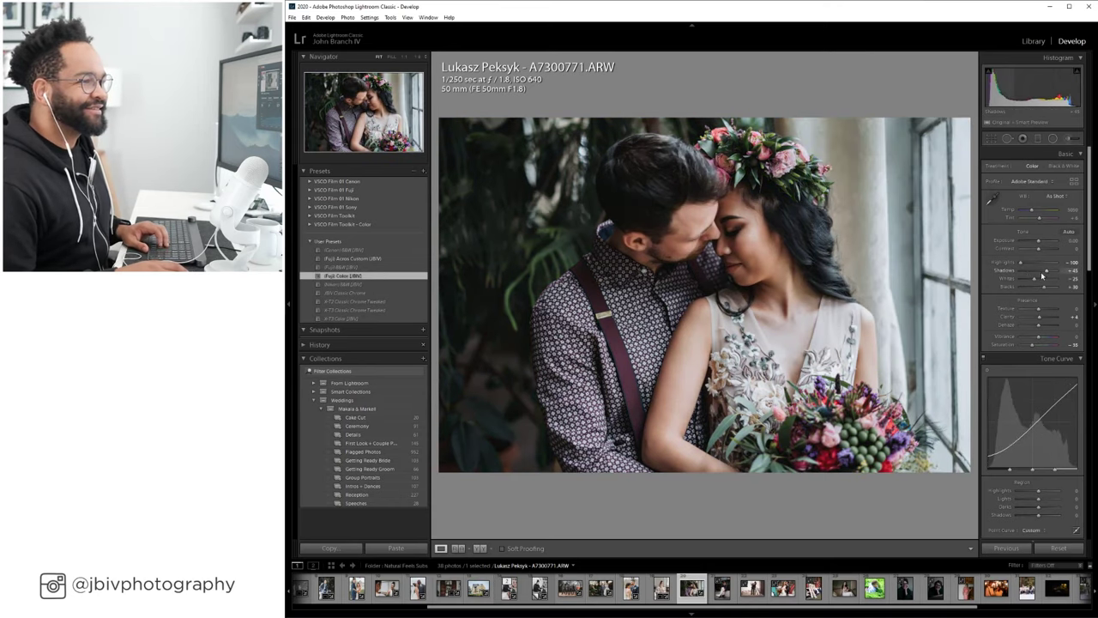
left_click_drag(1041, 241, 1047, 244)
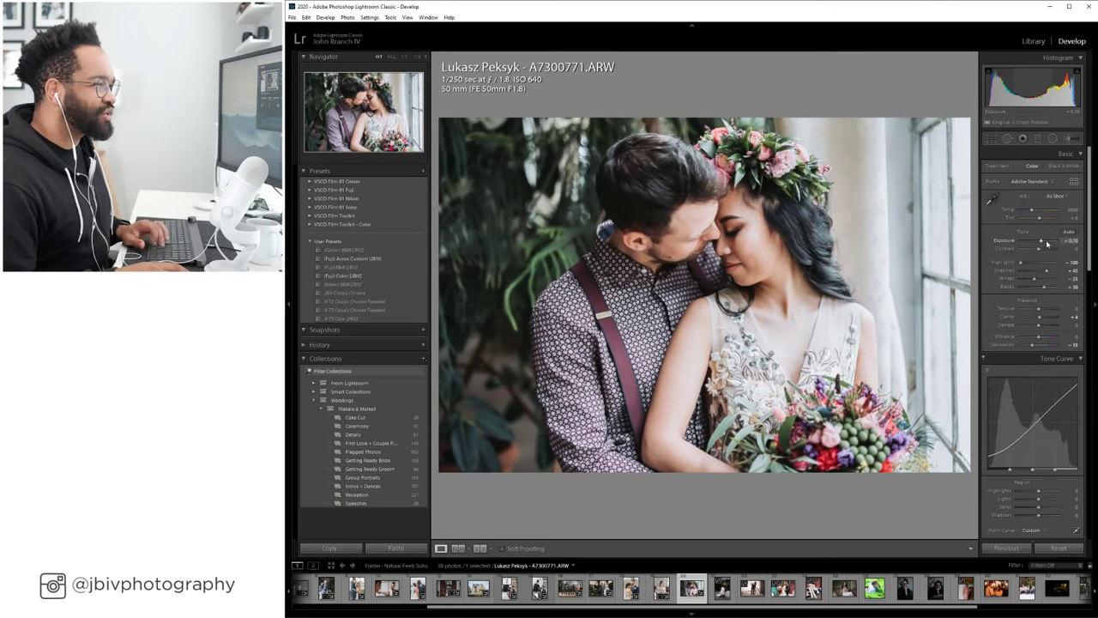
left_click_drag(1040, 219, 1044, 221)
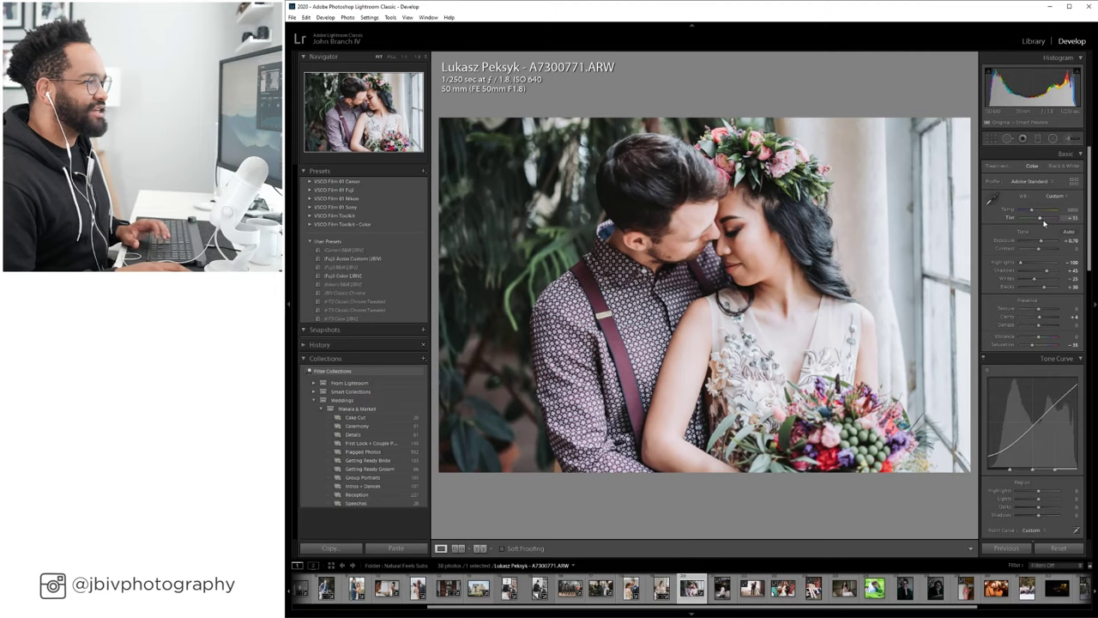
left_click_drag(1045, 220, 1041, 221)
Set the Lens Corrections profile to Auto and lower Exposure slightly.
scroll(1048, 243, "down", 8)
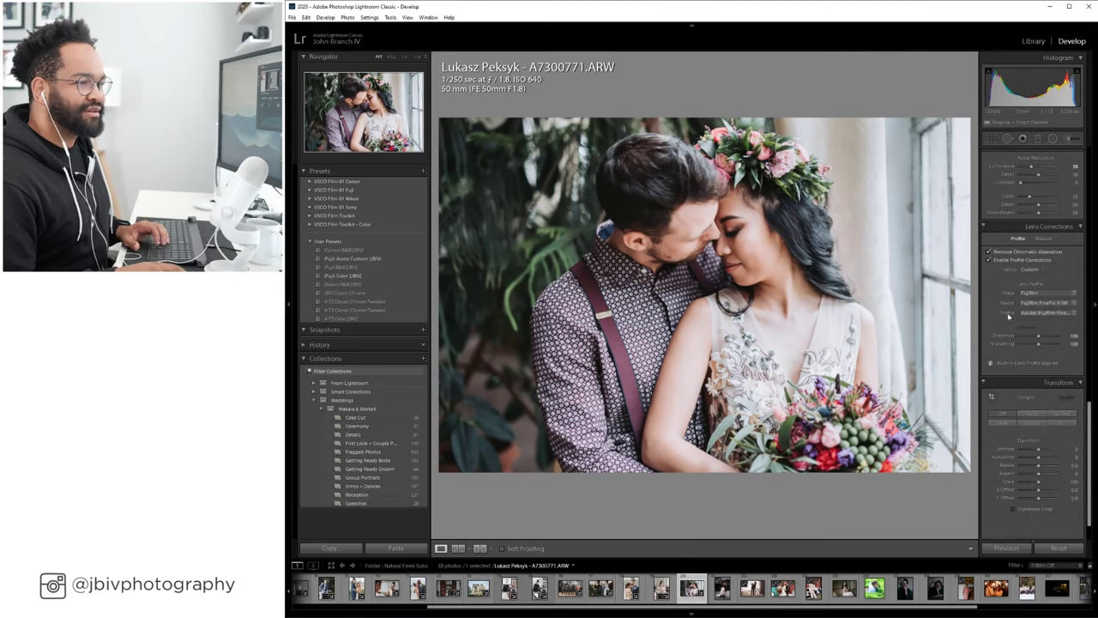
left_click(1033, 269)
left_click(1030, 289)
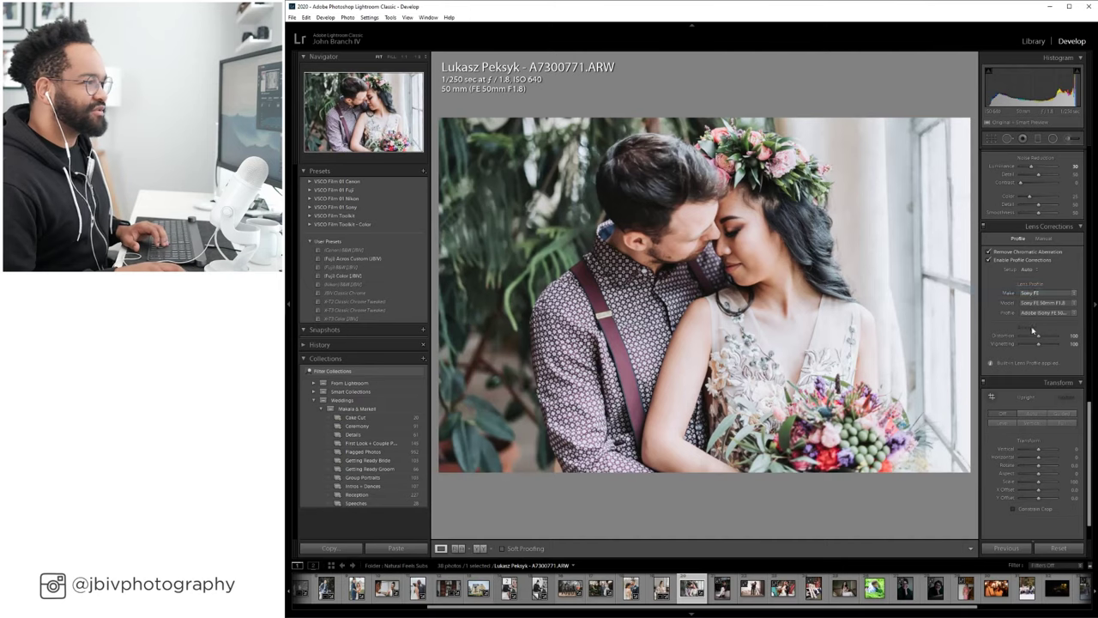
scroll(1034, 257, "up", 8)
left_click_drag(1040, 242, 1039, 243)
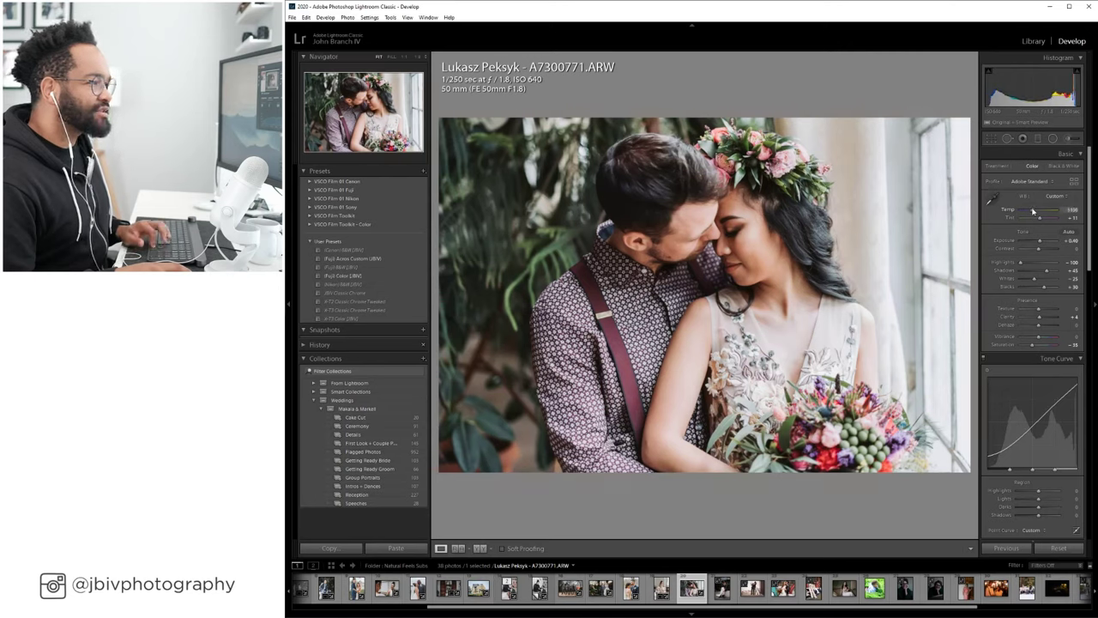
scroll(1034, 343, "down", 5)
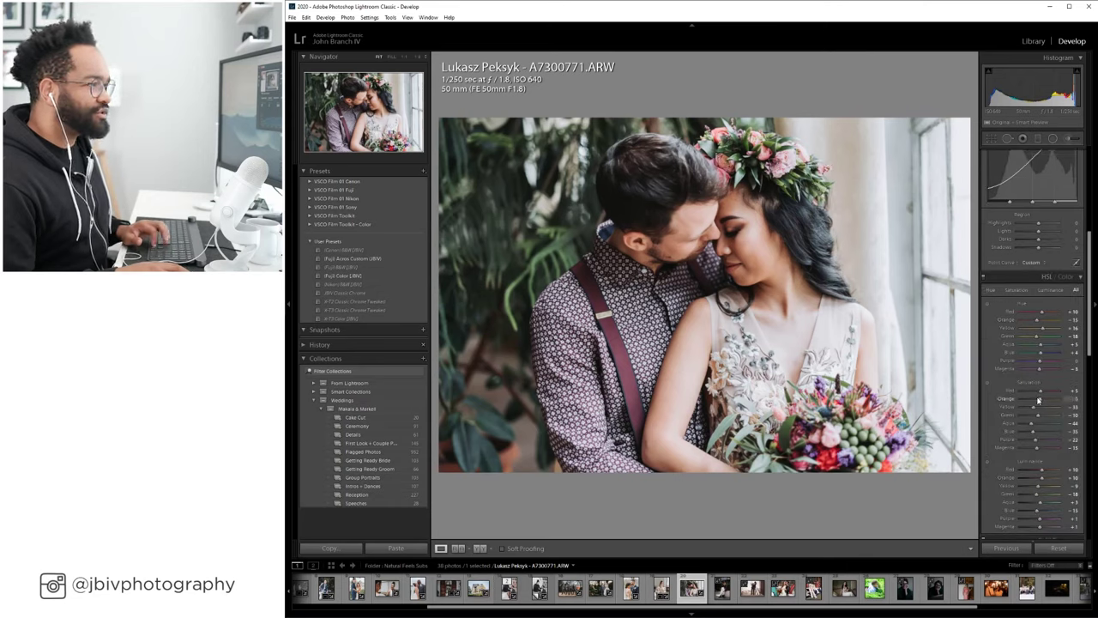
scroll(1039, 399, "up", 5)
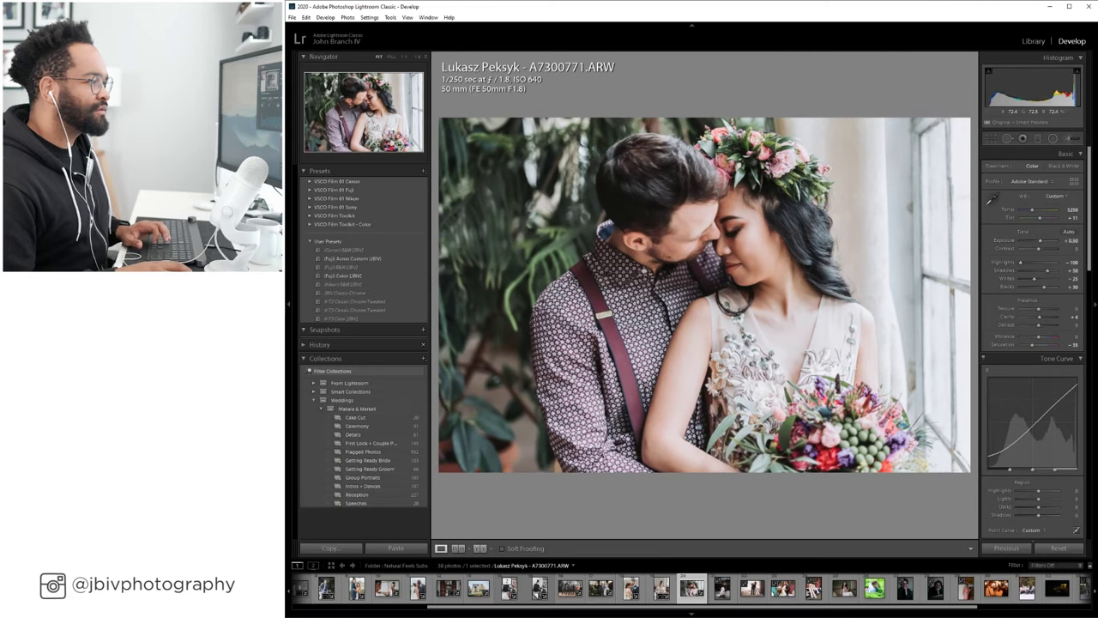
Flag the couple portrait as a pick and view its before/after comparison enlarged.
left_click(483, 548)
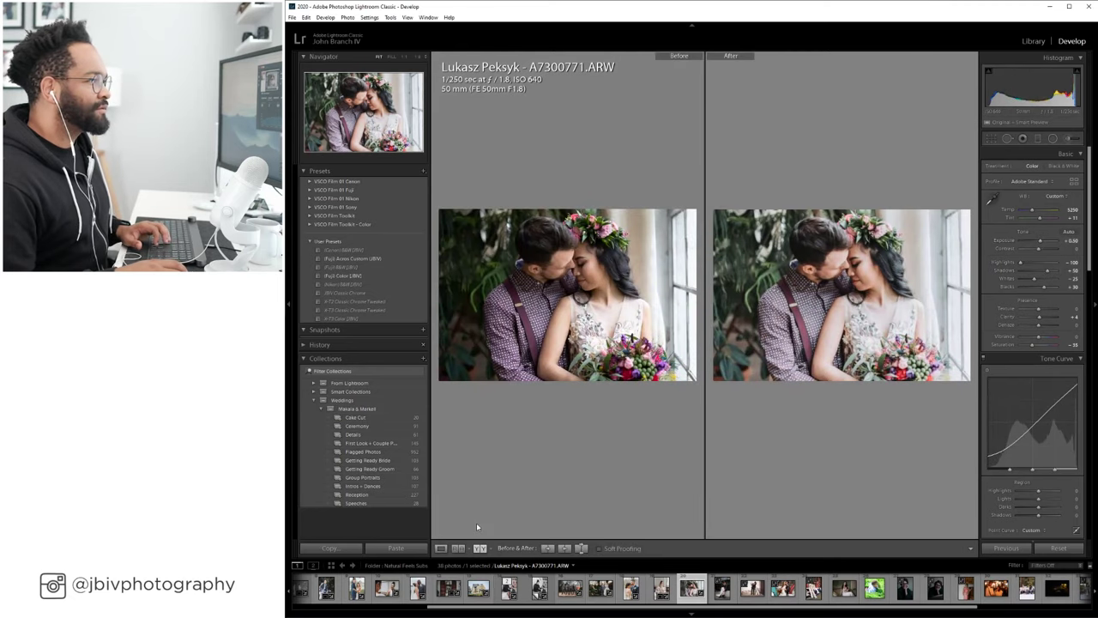
key("p")
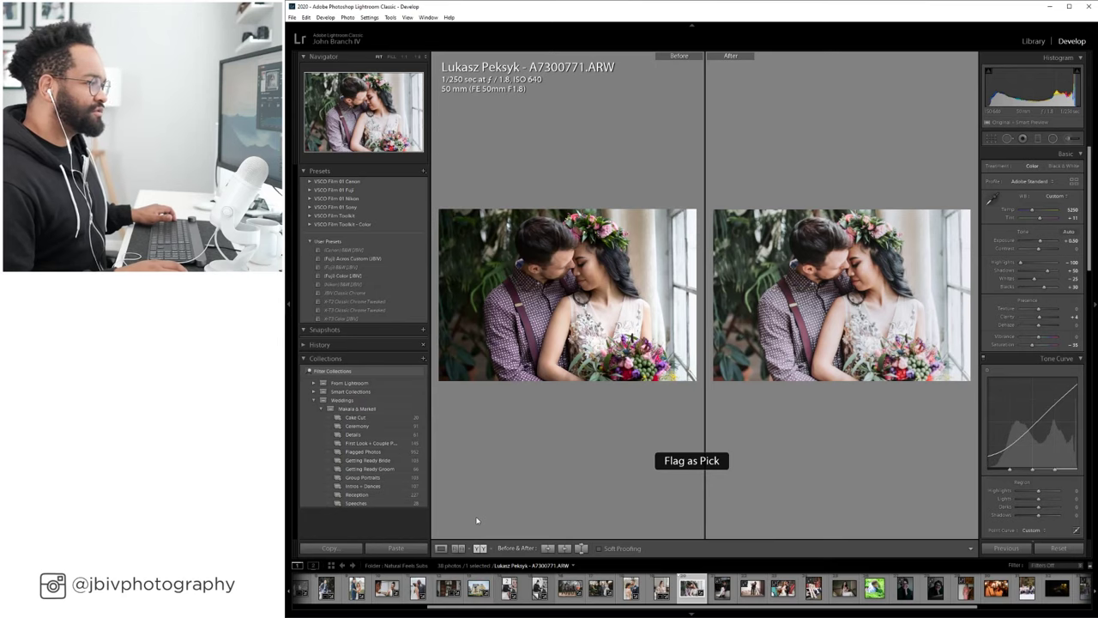
key("F8")
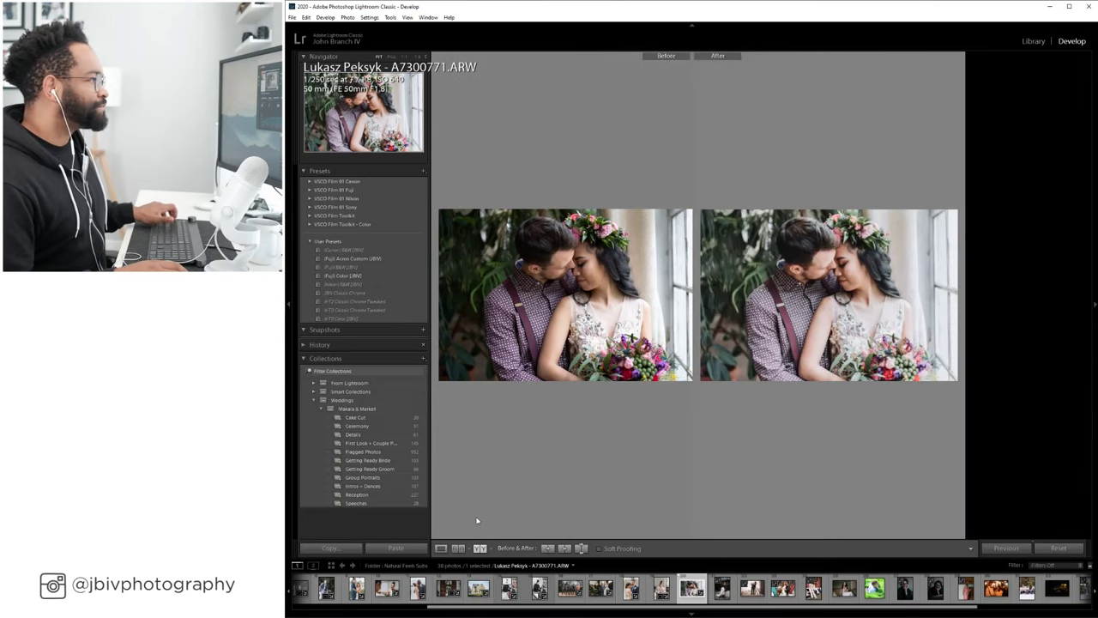
key("F7")
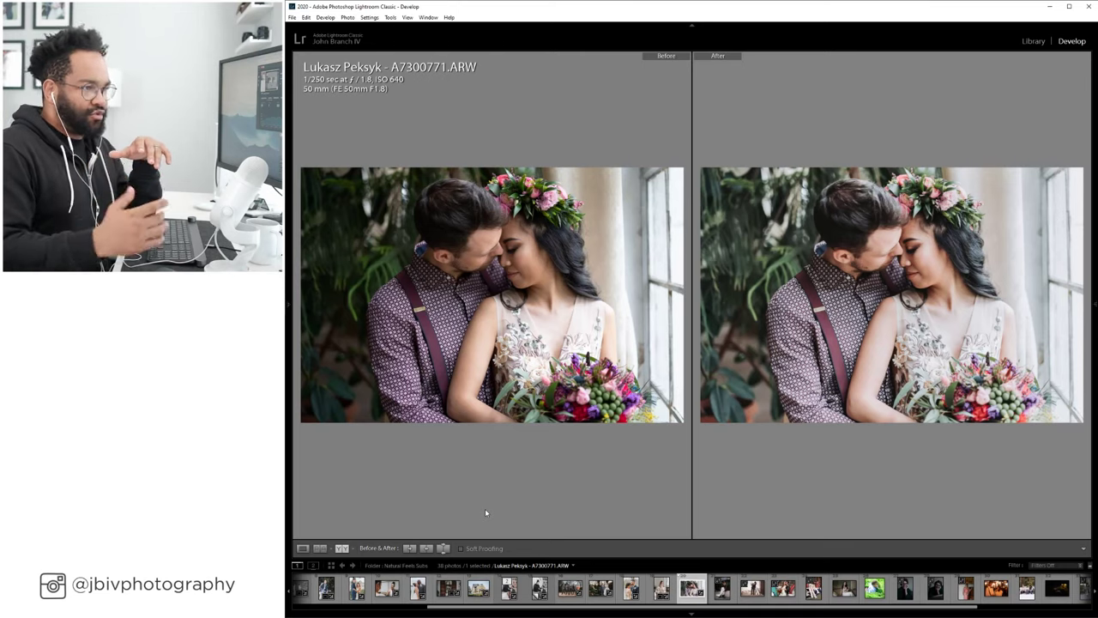
key("y")
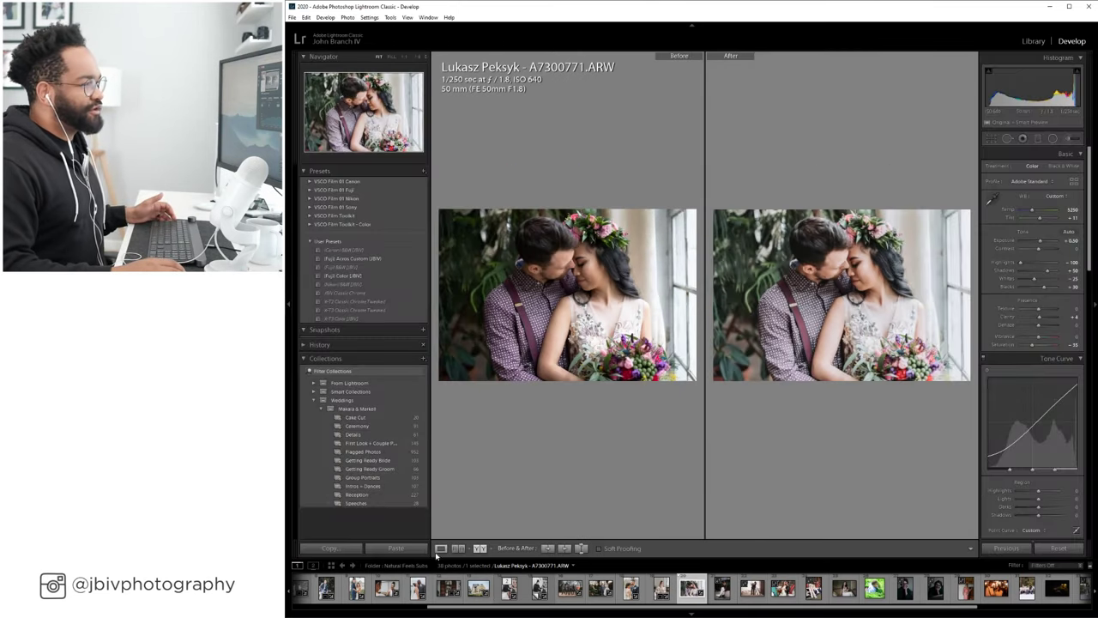
Return to Loupe, check the Library grid, and reopen the couple portrait in Develop.
left_click(440, 548)
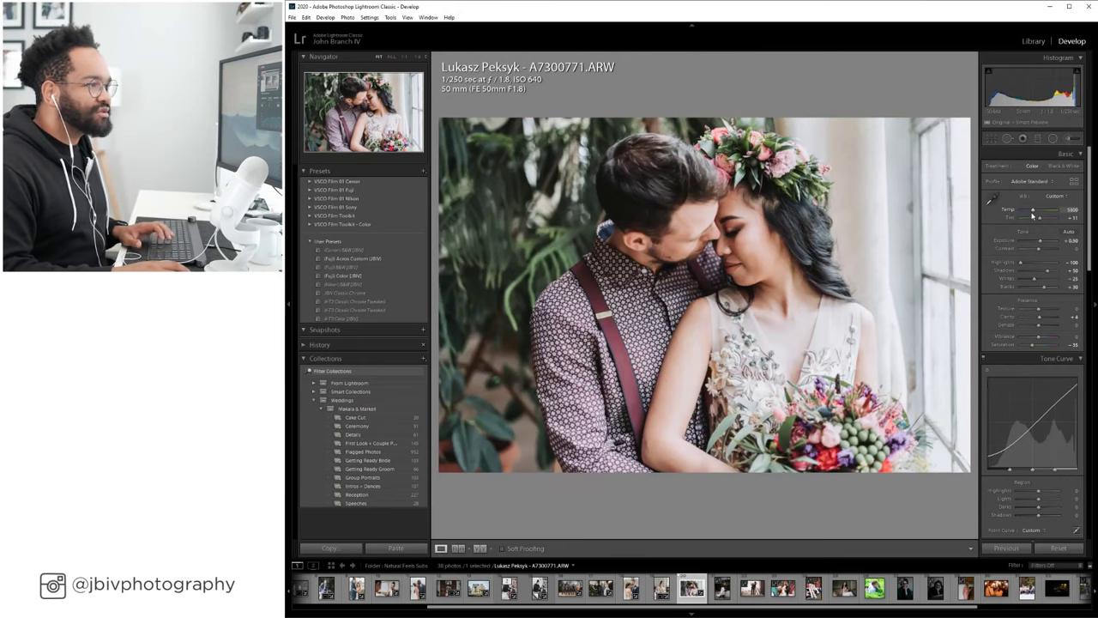
key("g")
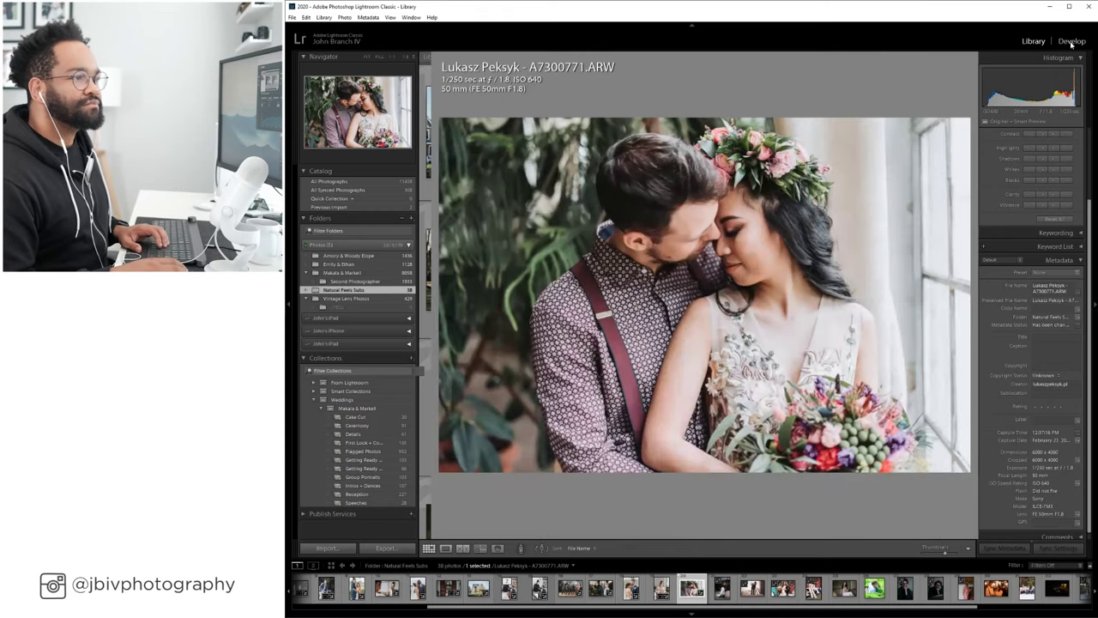
left_click(1072, 40)
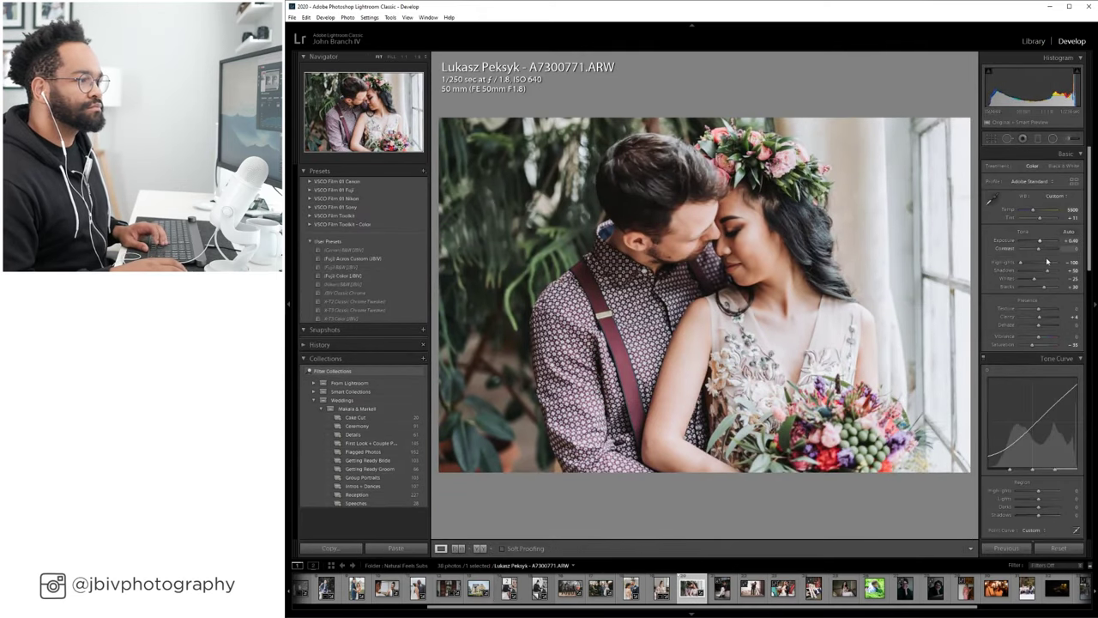
scroll(1040, 292, "down", 5)
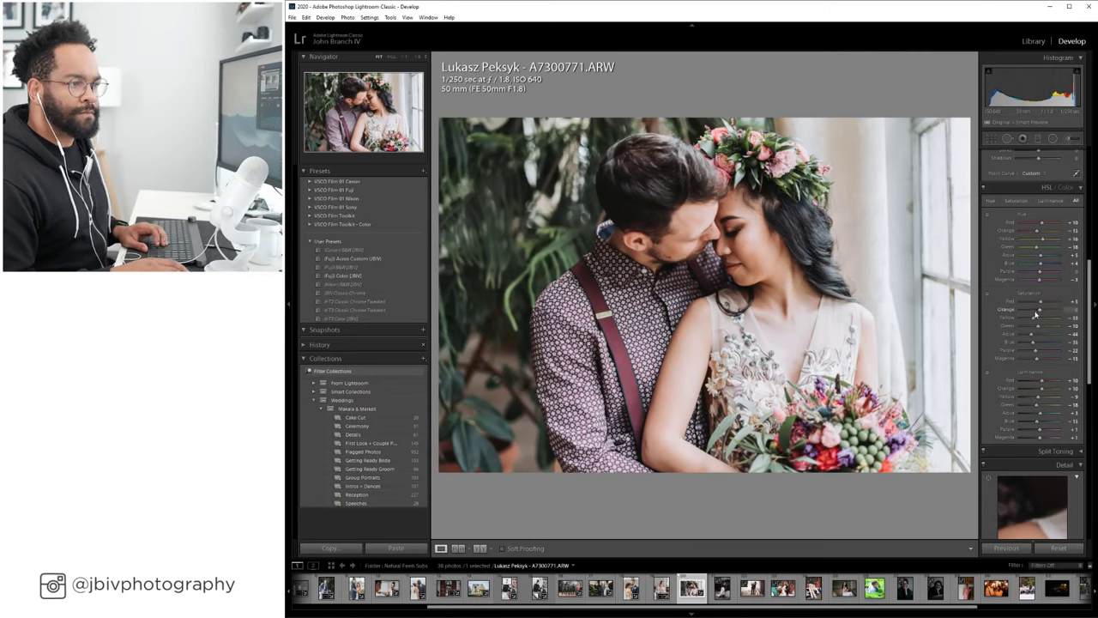
scroll(1033, 283, "up", 5)
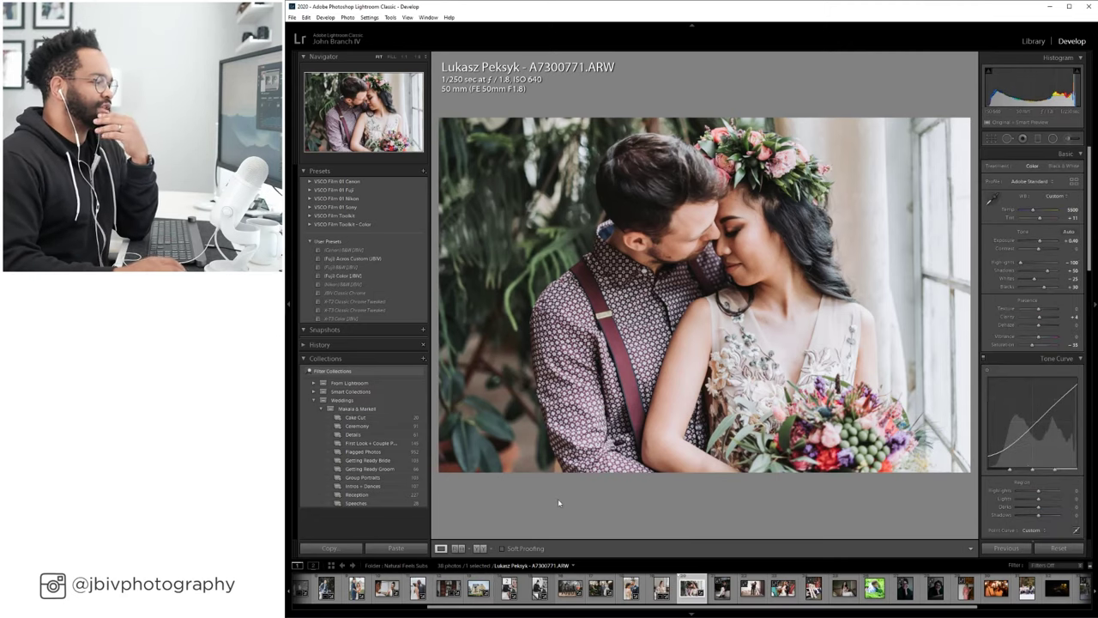
Review the before/after comparison, then advance to photo A7308104.
left_click(479, 549)
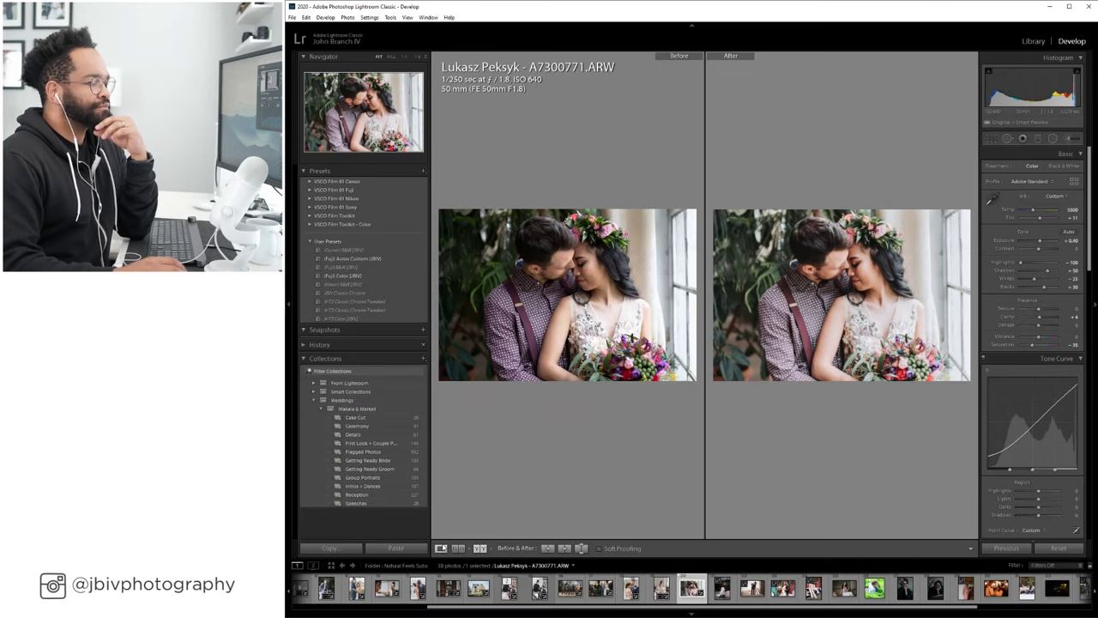
left_click(441, 548)
key("Right")
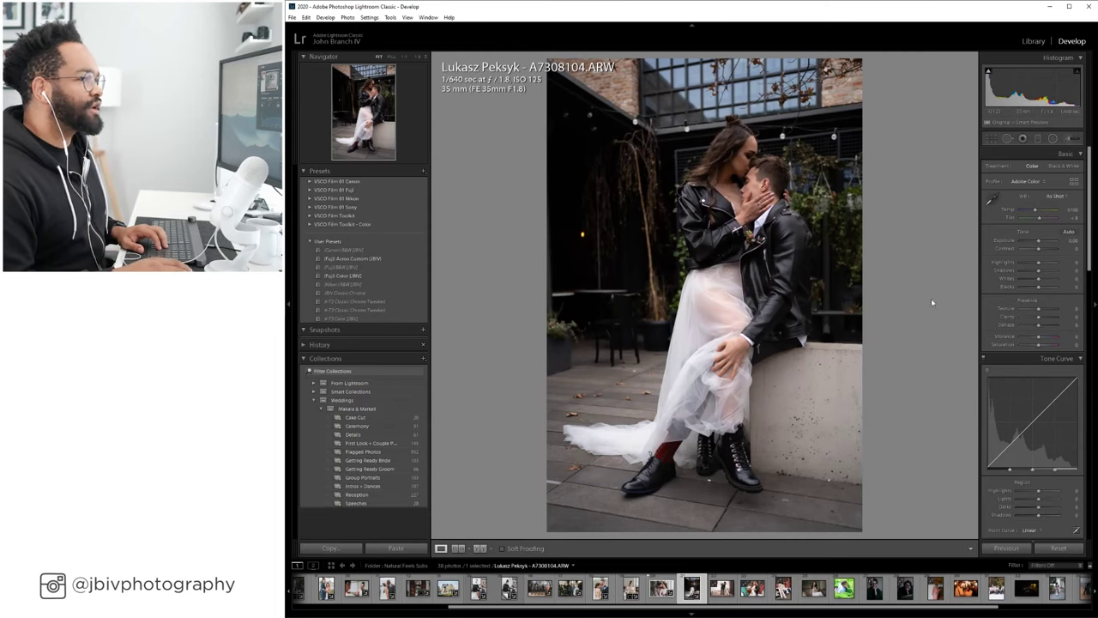
Apply the (Fuji) Color [JBV] preset, raise Exposure to +1.50, and compare before/after.
scroll(1030, 343, "down", 10)
left_click(1042, 447)
scroll(1043, 447, "up", 6)
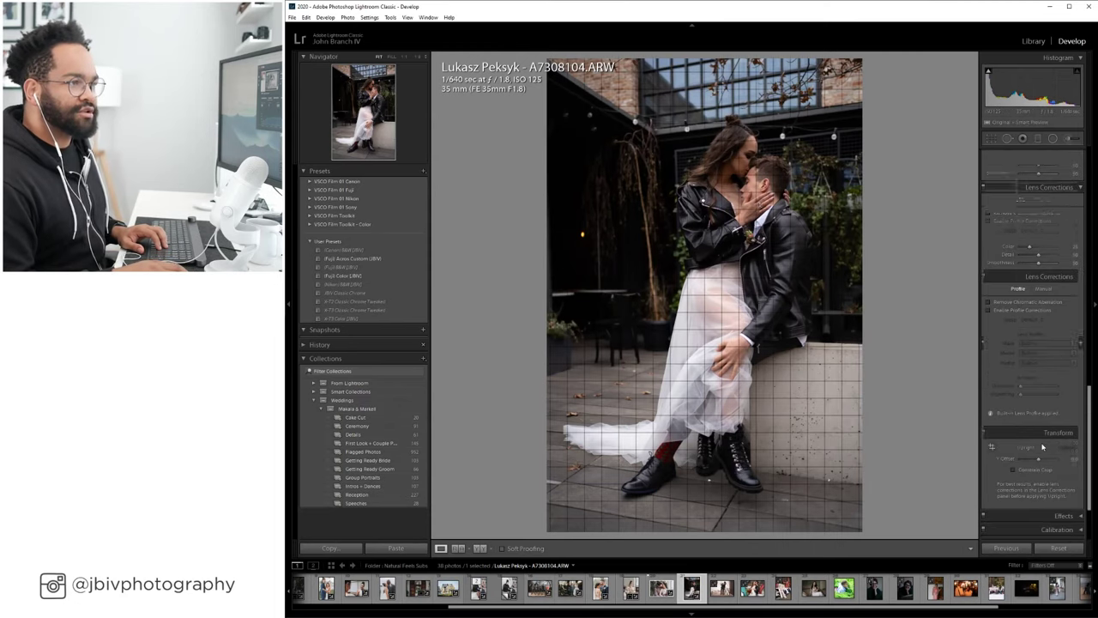
scroll(1043, 447, "up", 3)
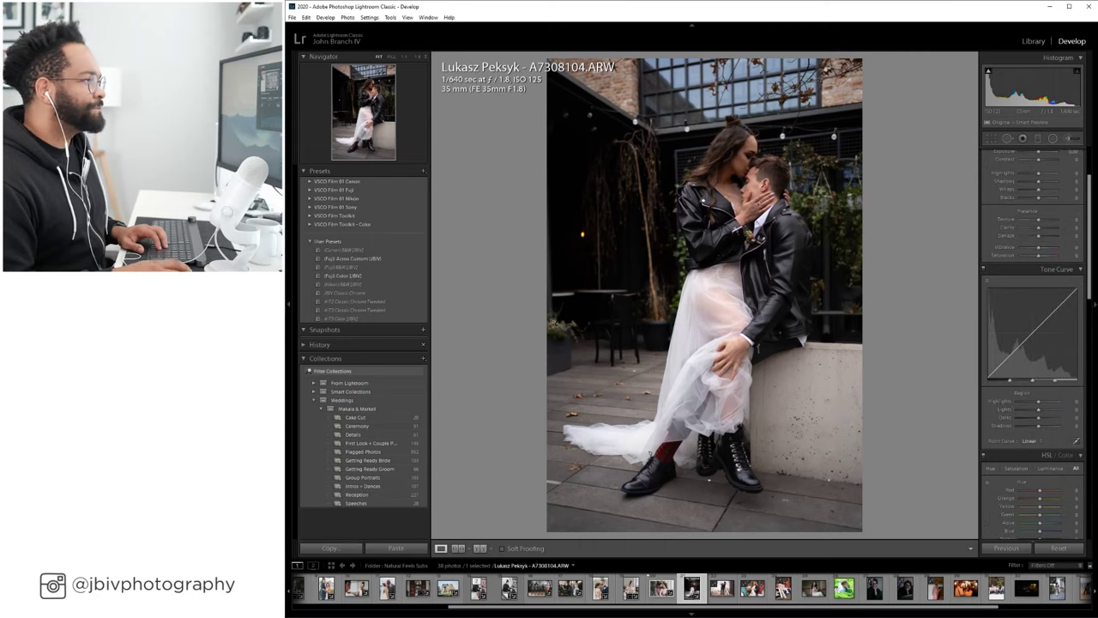
left_click(395, 279)
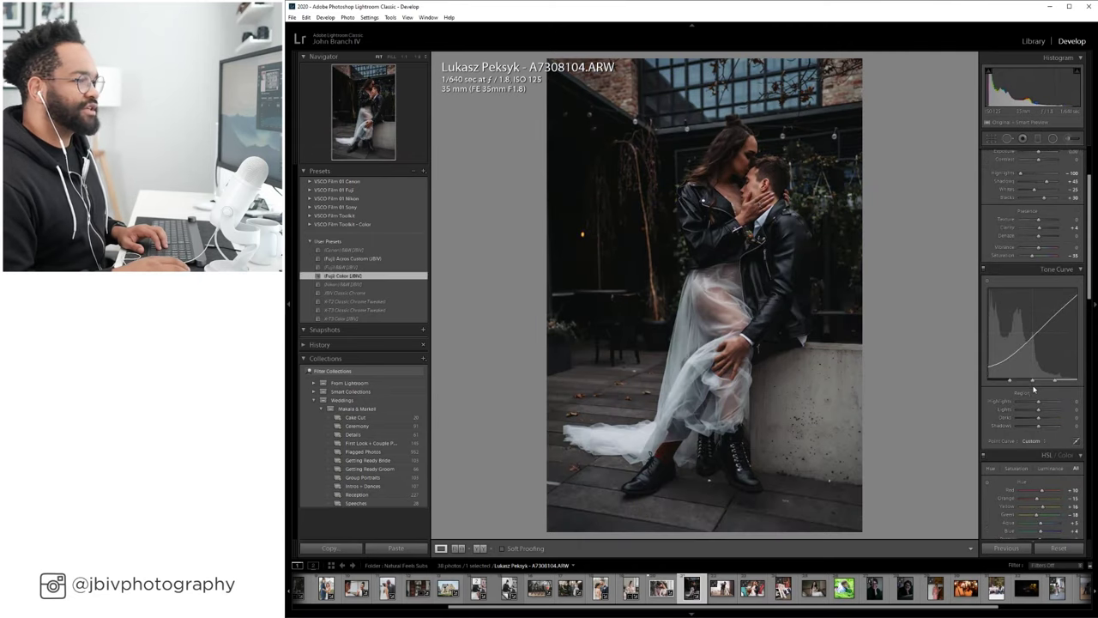
scroll(1009, 371, "down", 10)
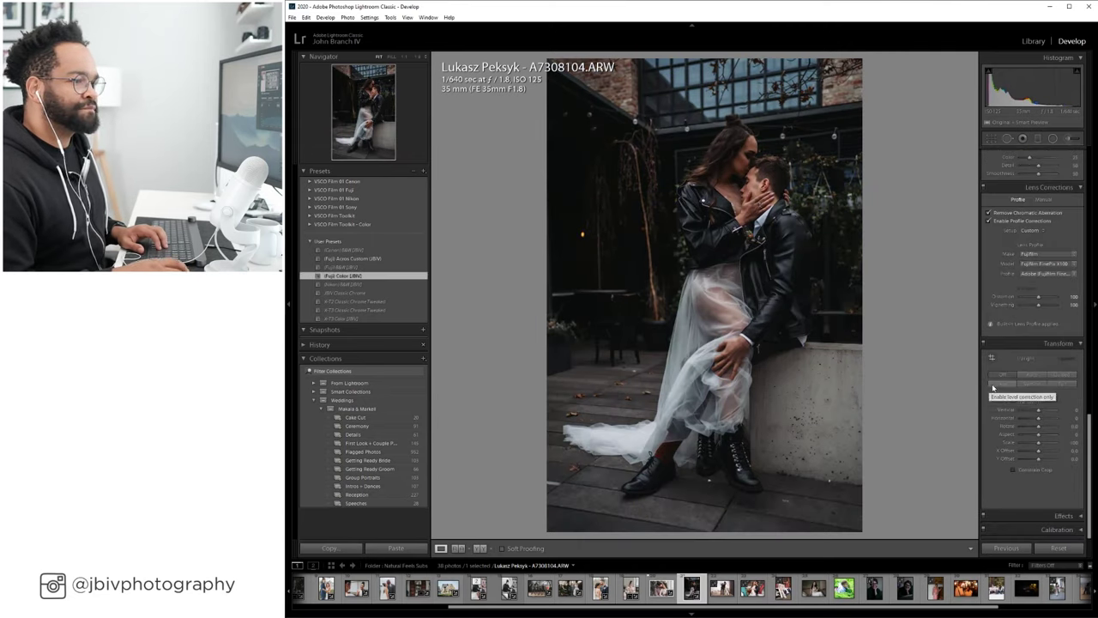
scroll(997, 379, "up", 2)
scroll(999, 376, "up", 5)
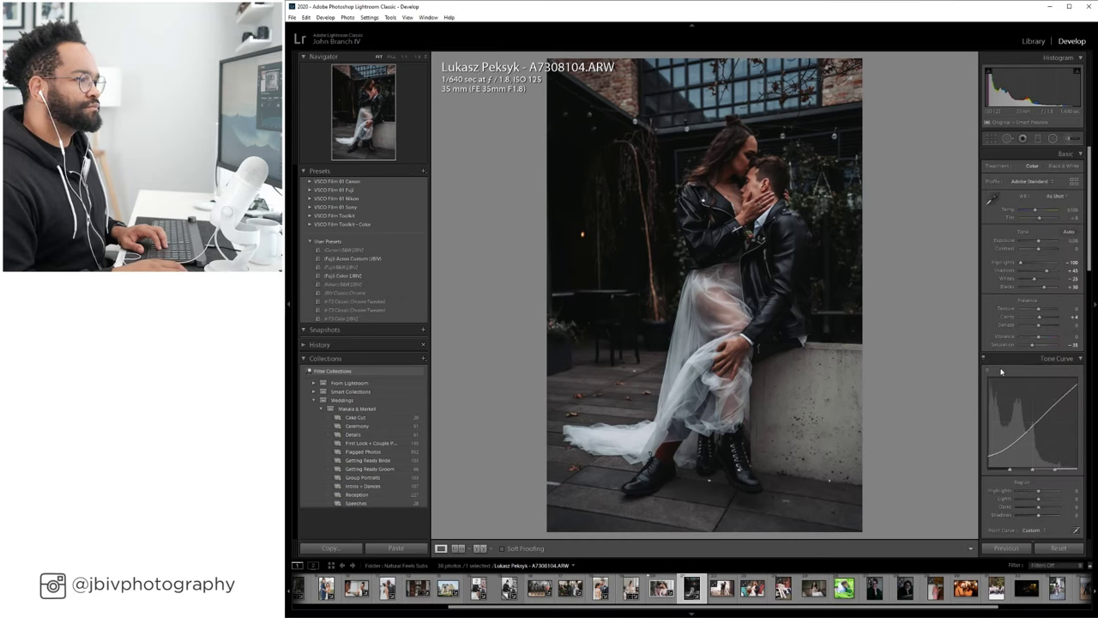
left_click_drag(1037, 240, 1043, 242)
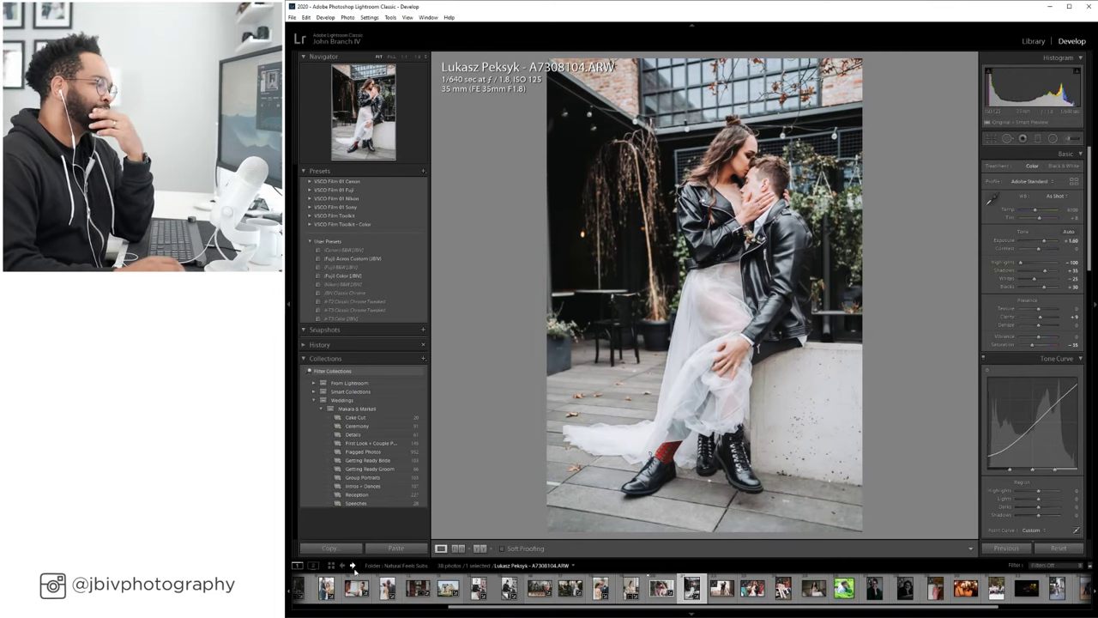
left_click(480, 548)
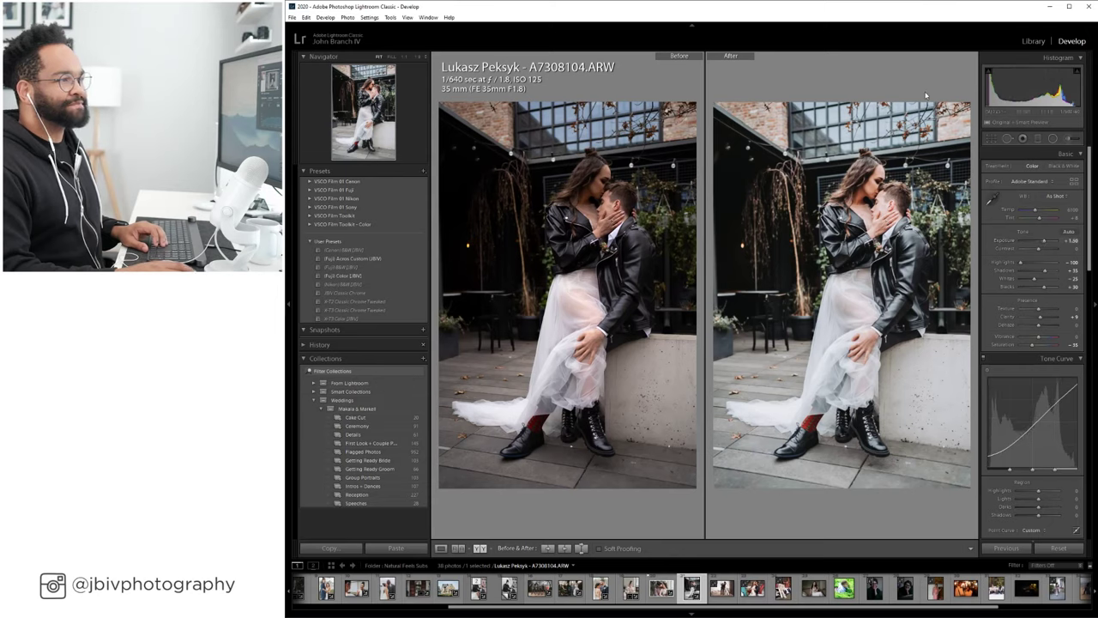
Set the Lens Corrections profile setup to Auto.
scroll(986, 267, "down", 10)
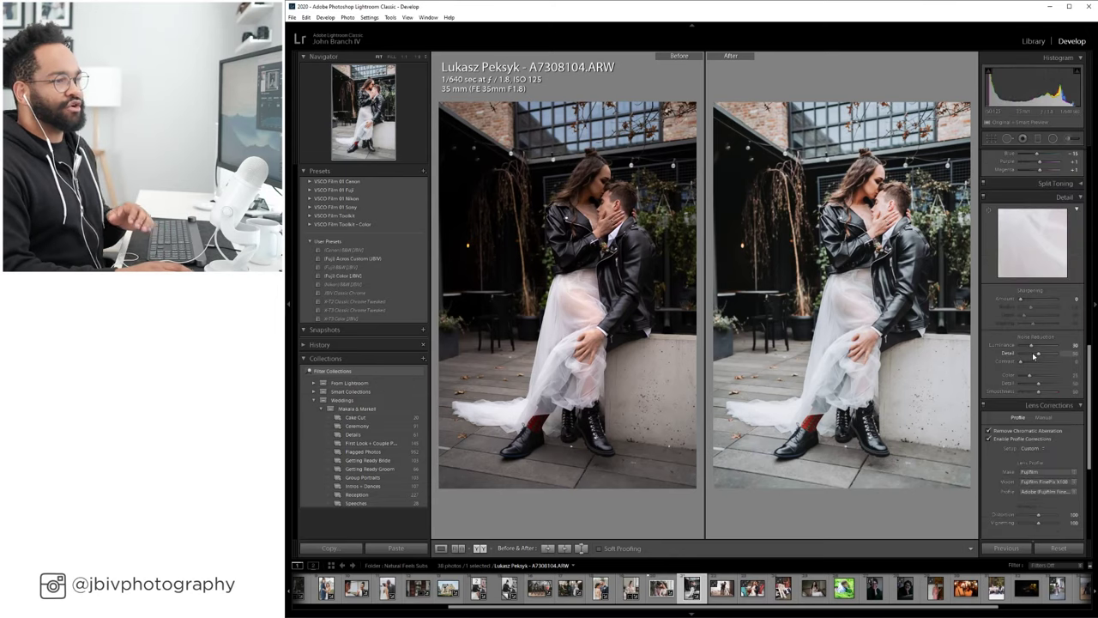
left_click(1025, 448)
left_click(1023, 467)
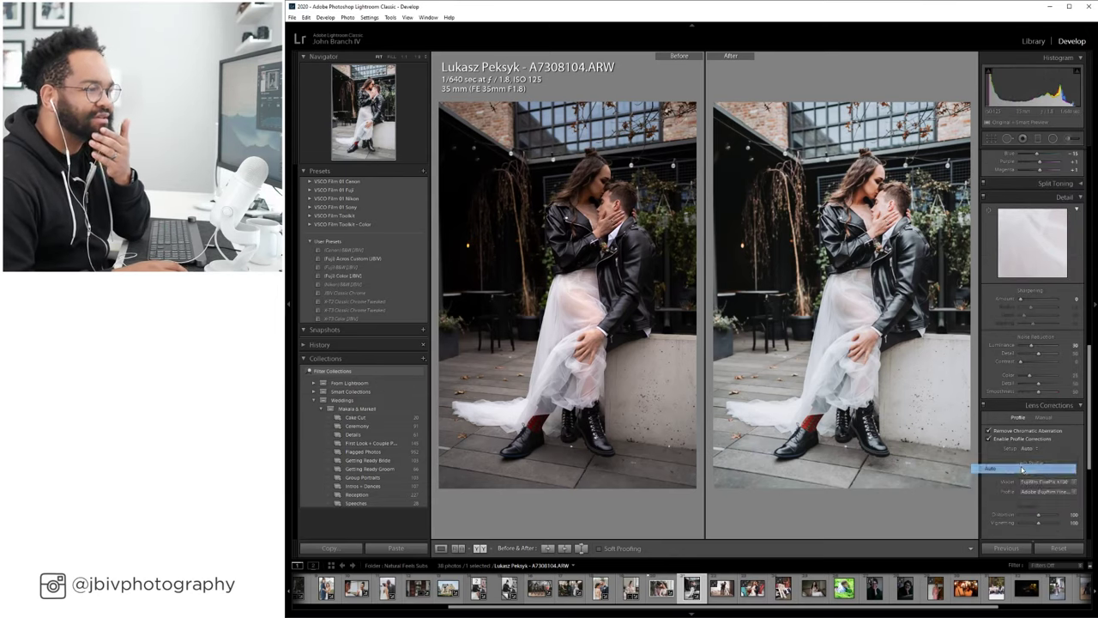
scroll(1020, 450, "up", 10)
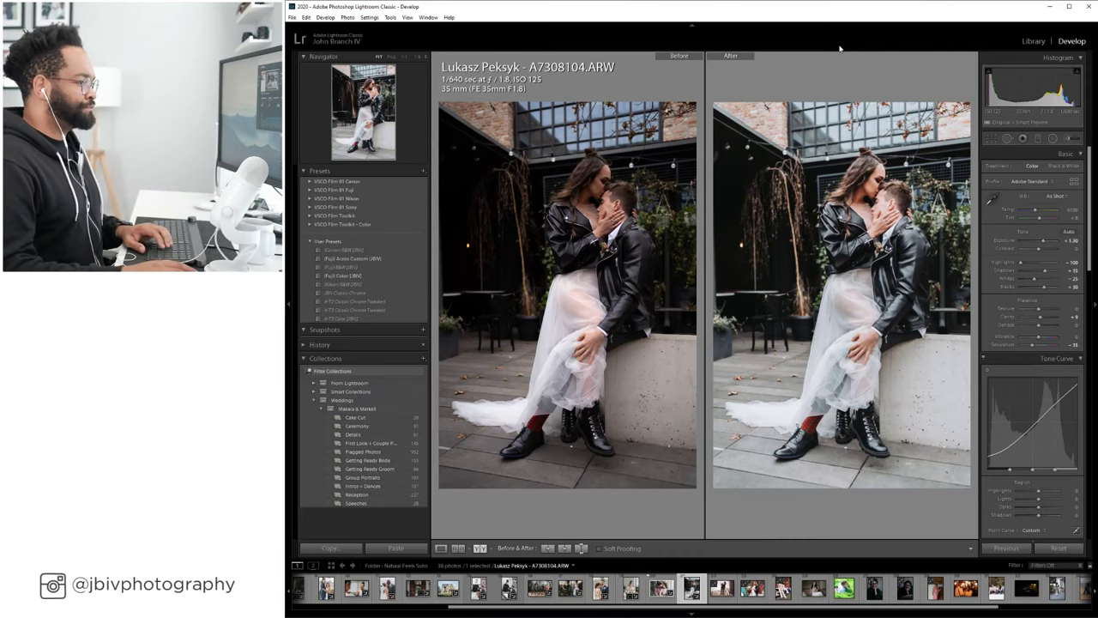
Cycle through the Before/After layouts, return to Loupe, and advance to A7308698.
left_click(479, 548)
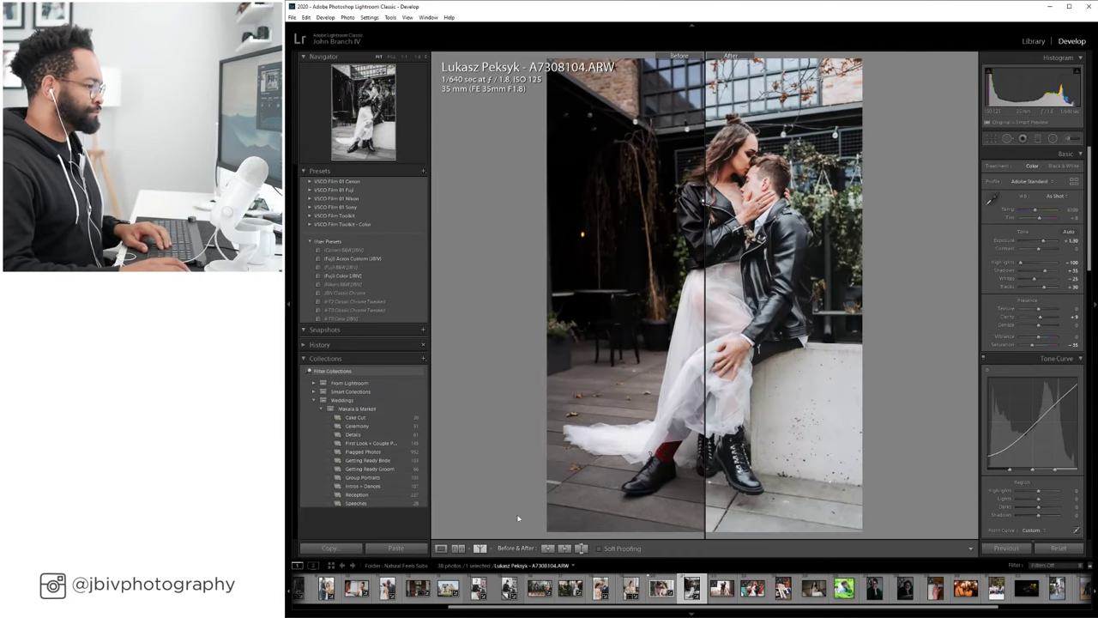
left_click(478, 549)
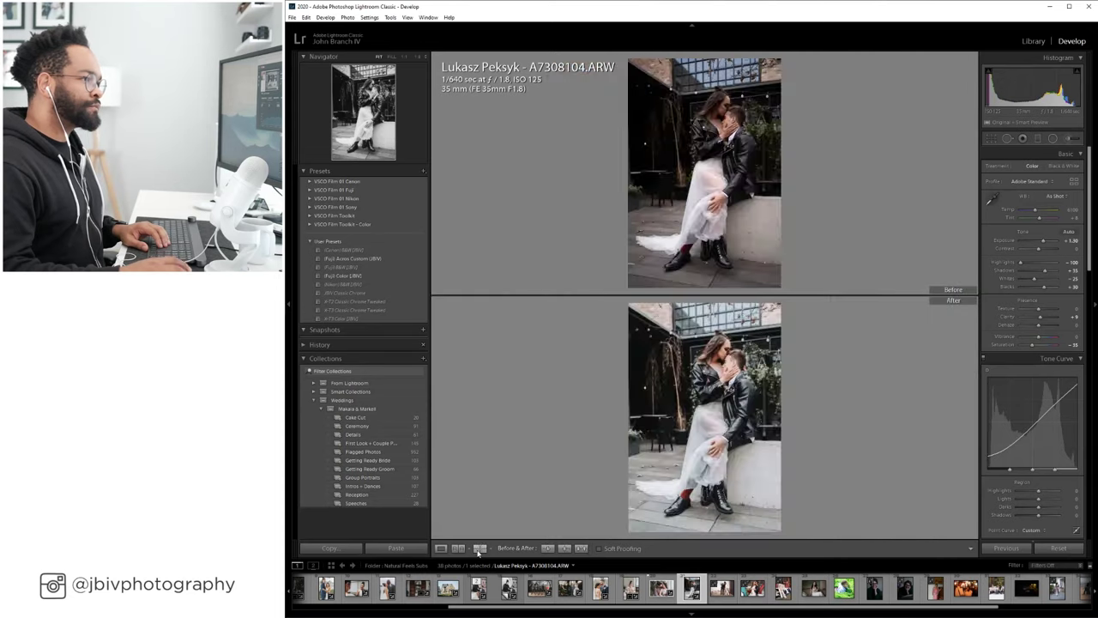
left_click(479, 549)
left_click(478, 549)
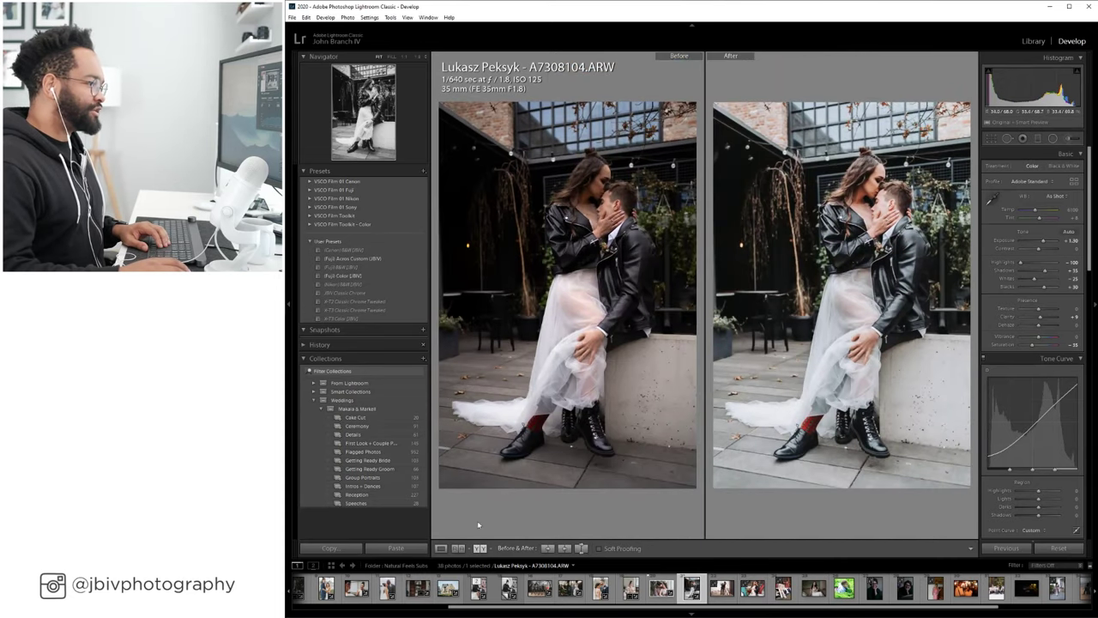
left_click(441, 549)
key("Right")
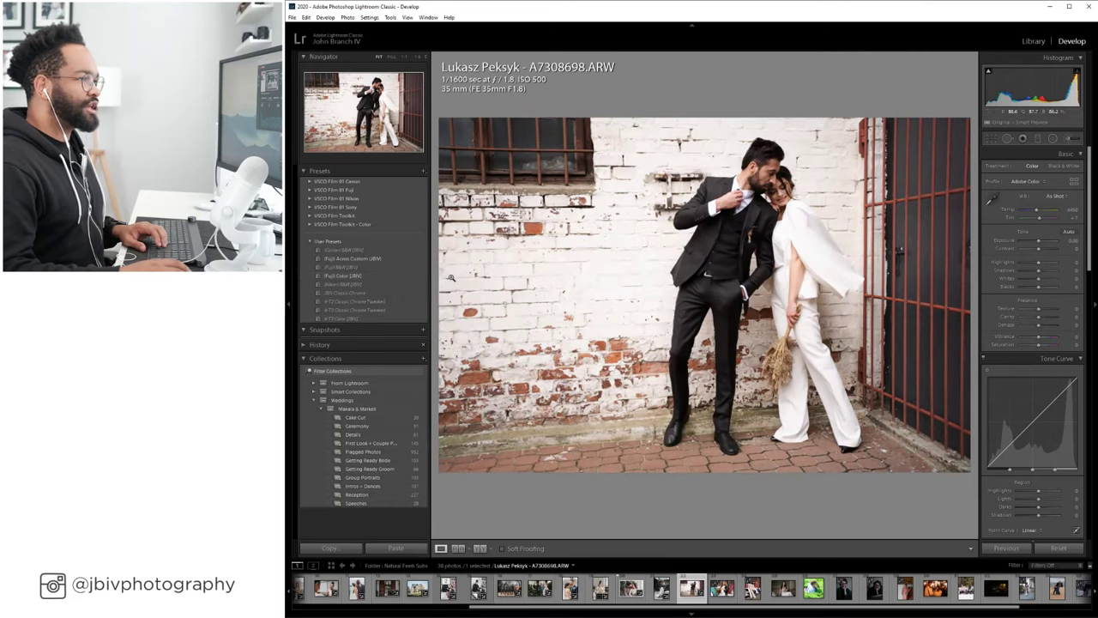
Apply (Fuji) Color [JBV], set lens correction to Auto, lift Shadows to +50, then compare before/after.
left_click(370, 275)
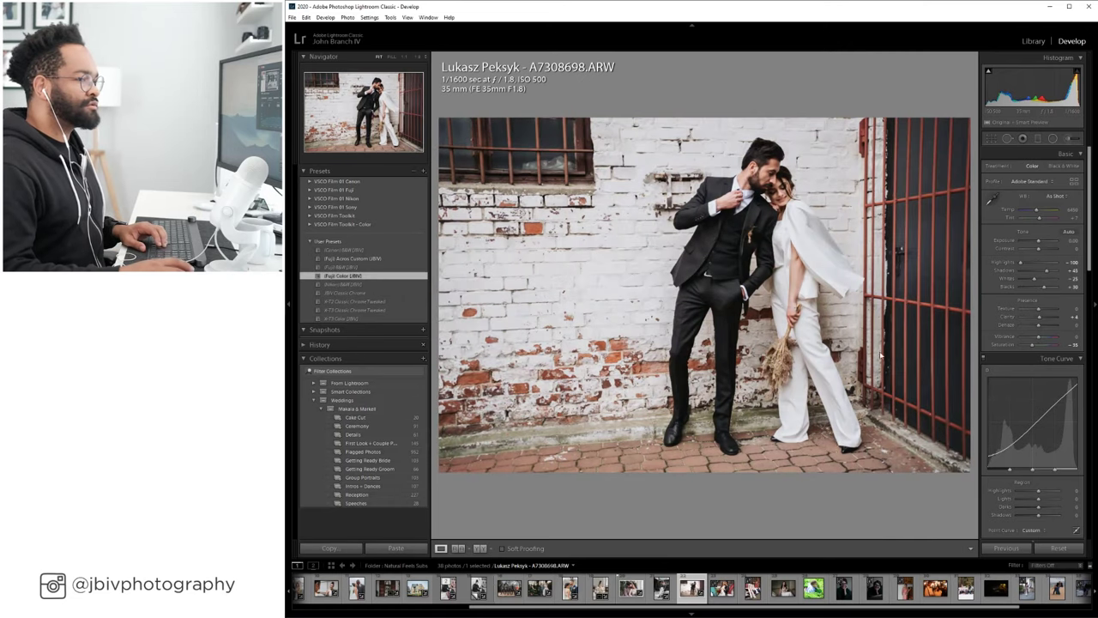
scroll(1057, 423, "down", 5)
scroll(1057, 423, "down", 2)
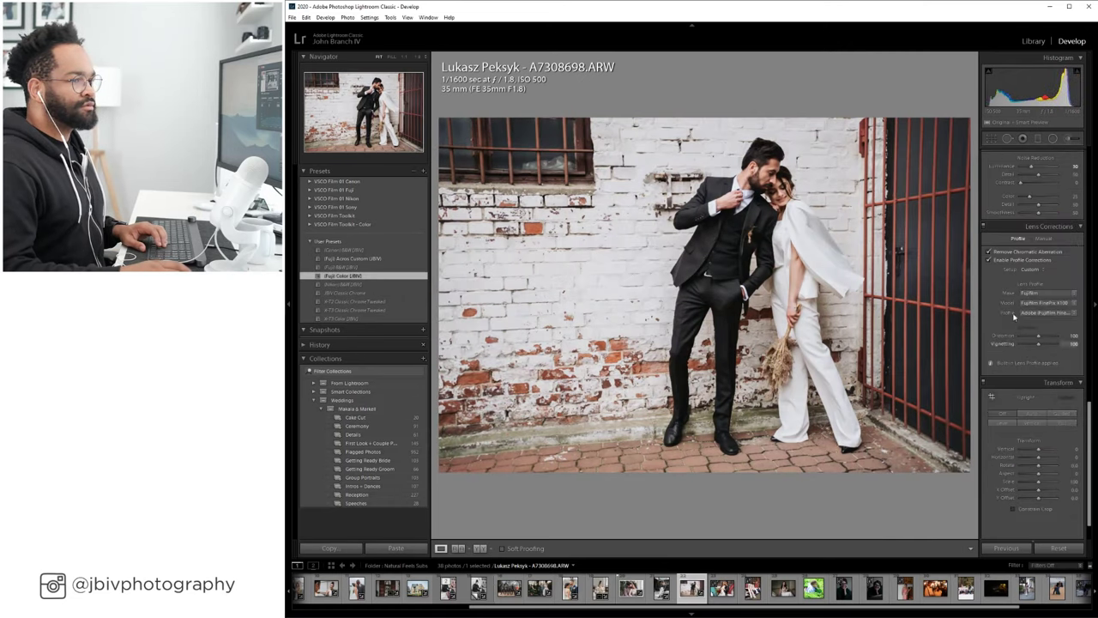
left_click(1028, 270)
left_click(1018, 293)
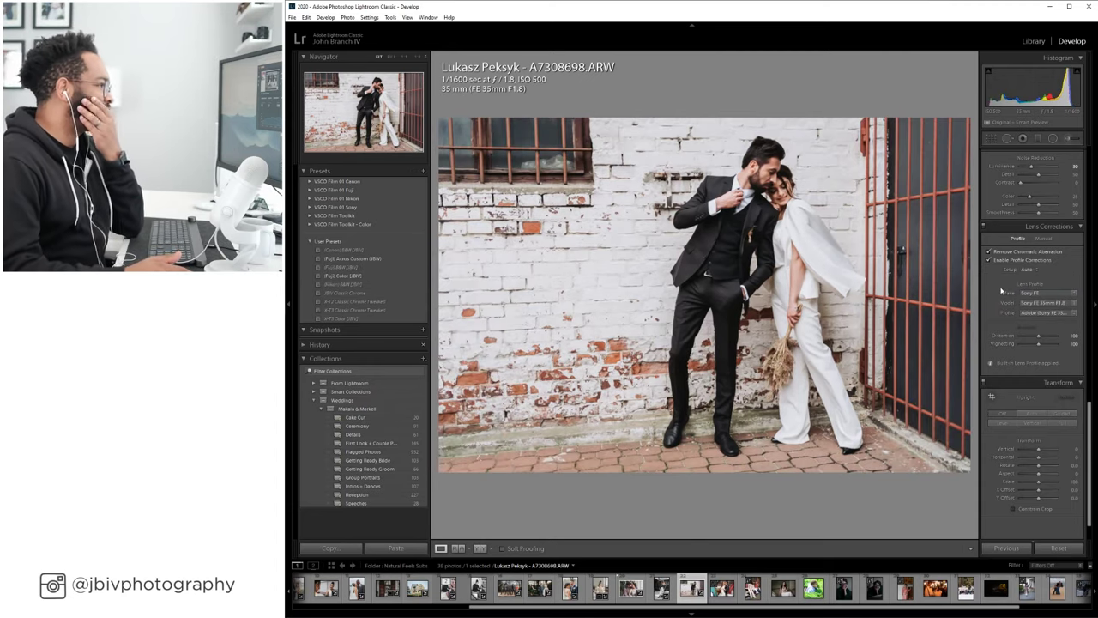
scroll(1014, 273, "up", 5)
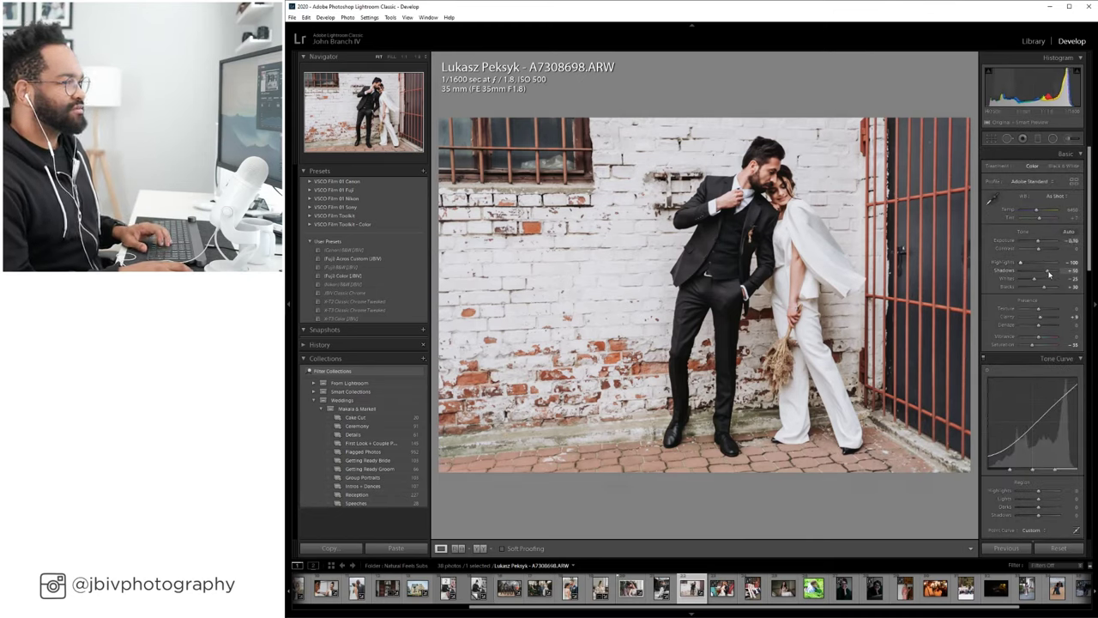
key("Up")
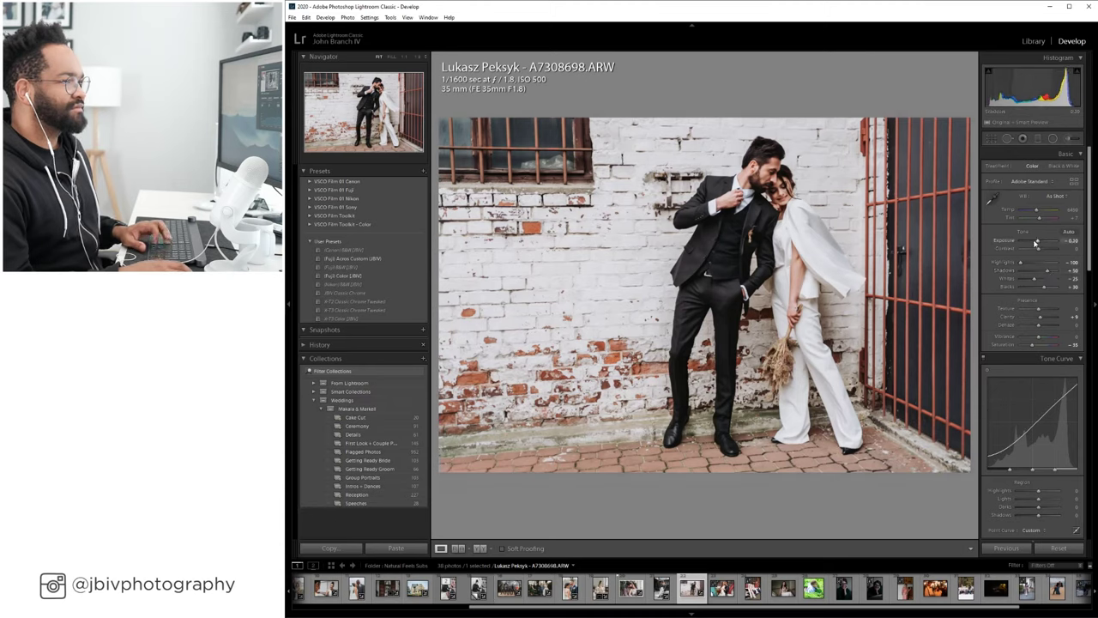
left_click(480, 548)
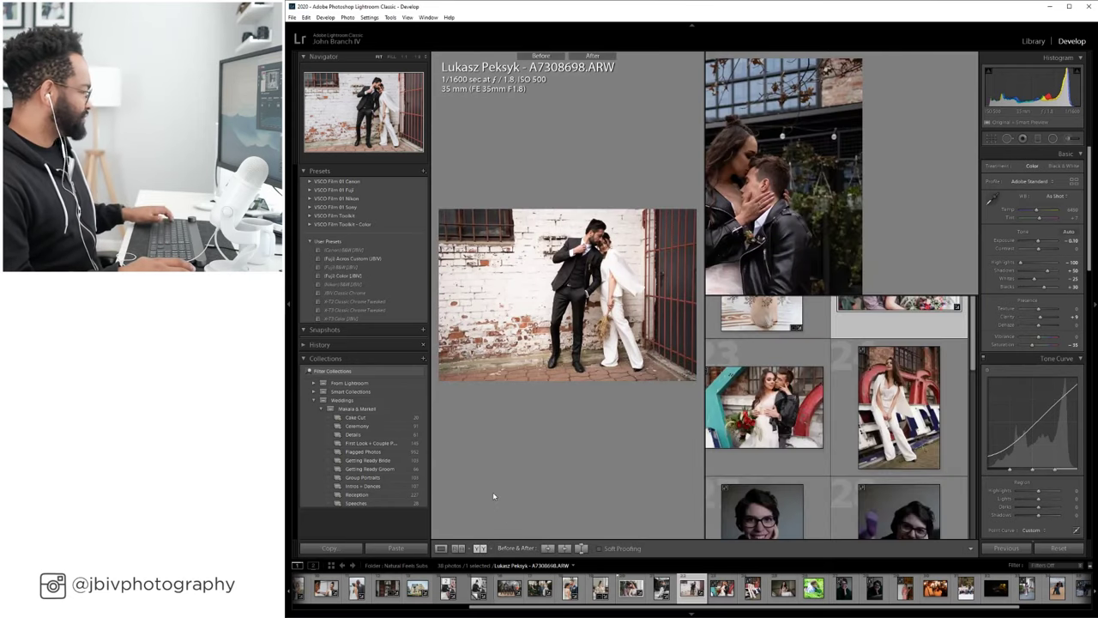
Enlarge the before/after comparison of A7308698, then return to its single Loupe view.
key("Tab")
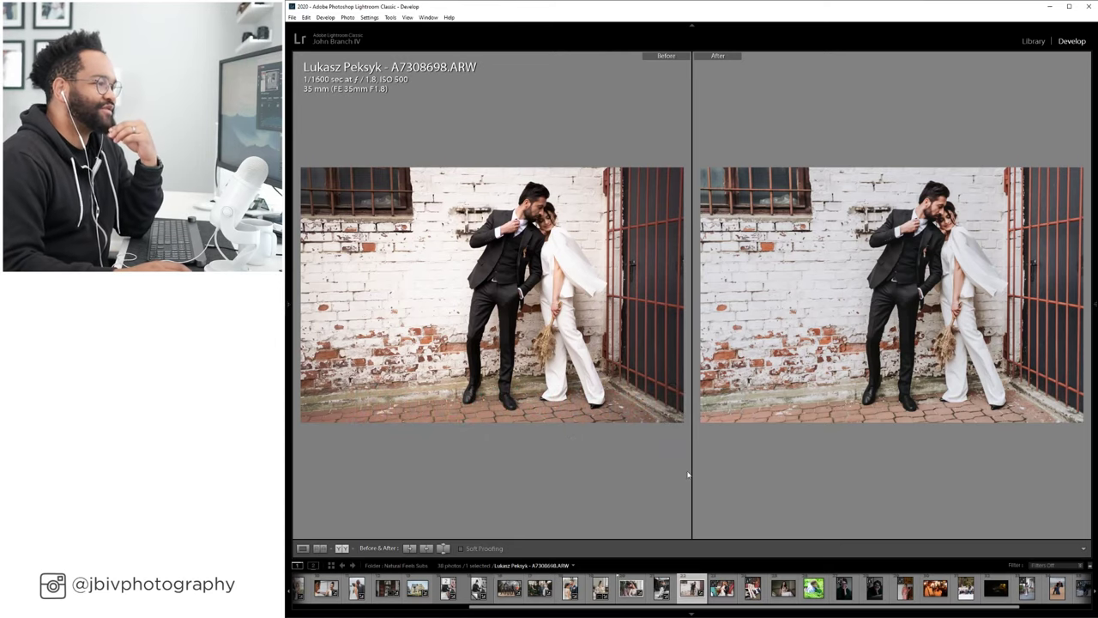
key("g")
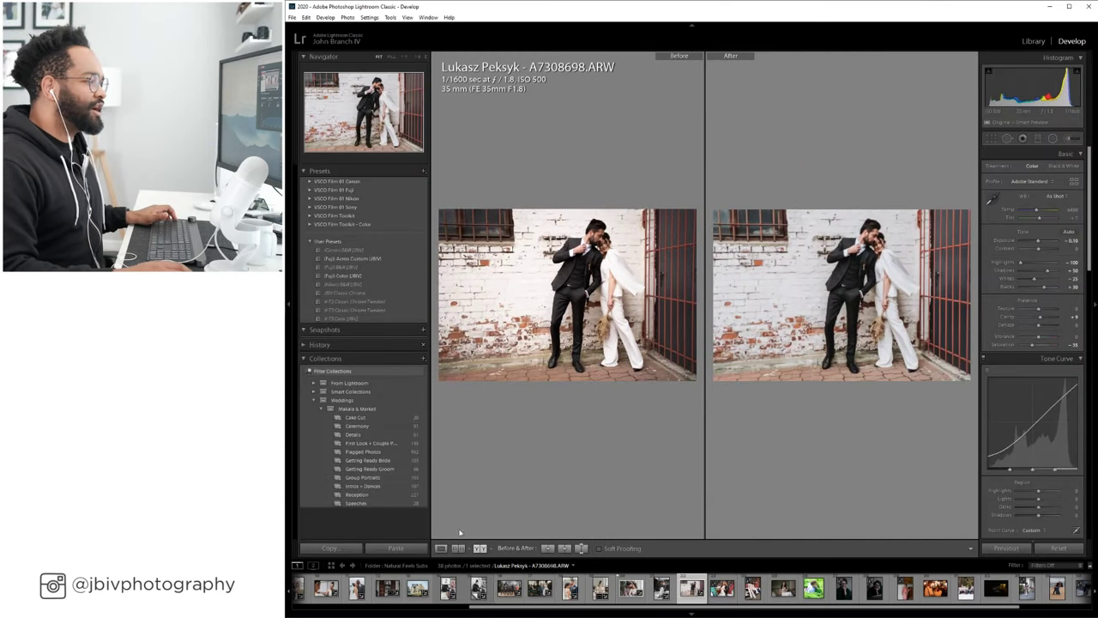
left_click(440, 547)
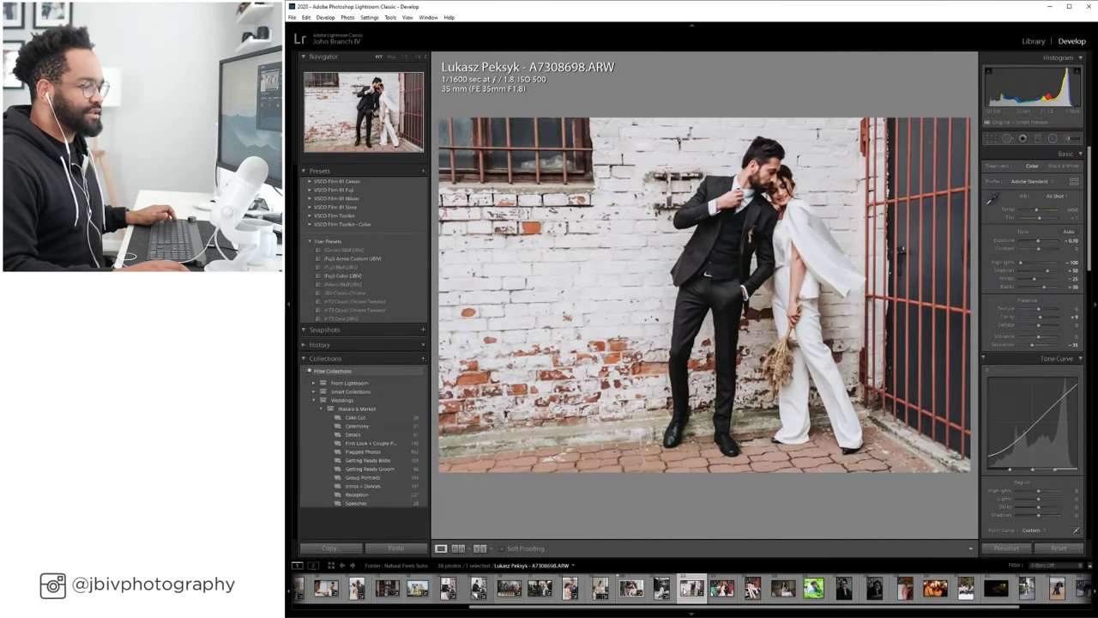
Create a virtual copy of A7308698 and apply the Fuji Across Custom preset.
right_click(690, 592)
left_click(712, 479)
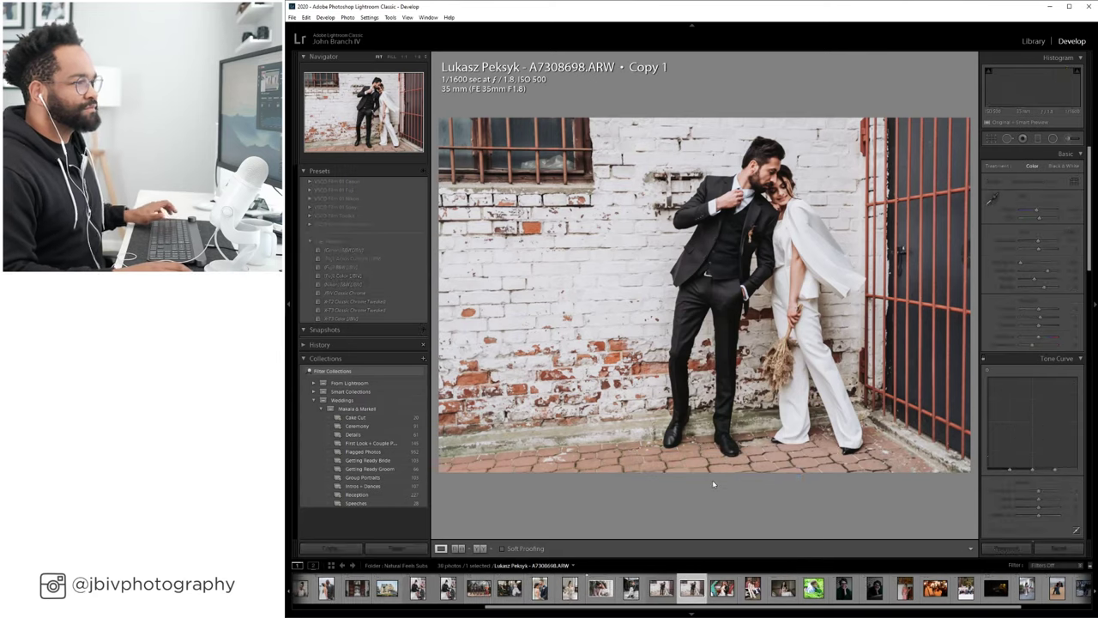
left_click(380, 258)
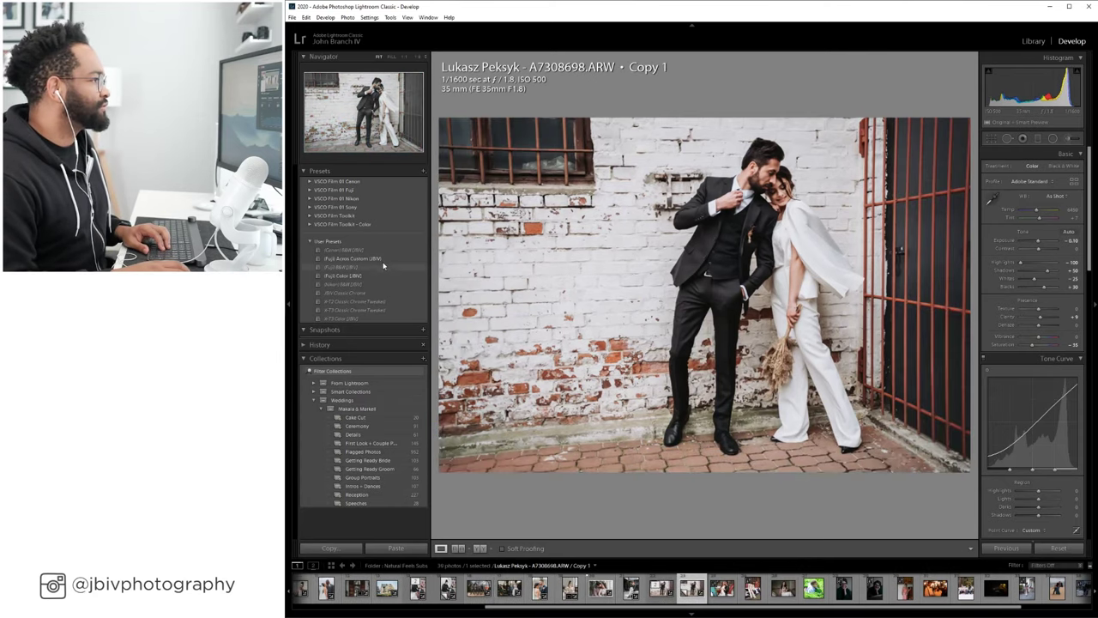
left_click(383, 261)
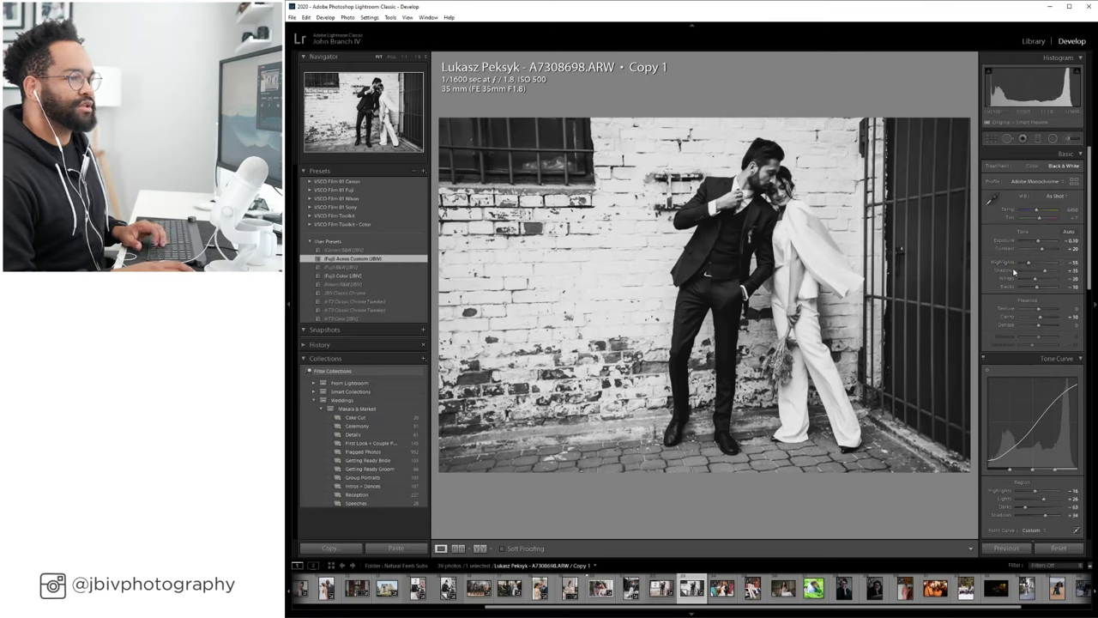
Set lens correction to Auto, raise Exposure slightly, and ease Shadows to about +55.
scroll(1015, 309, "down", 10)
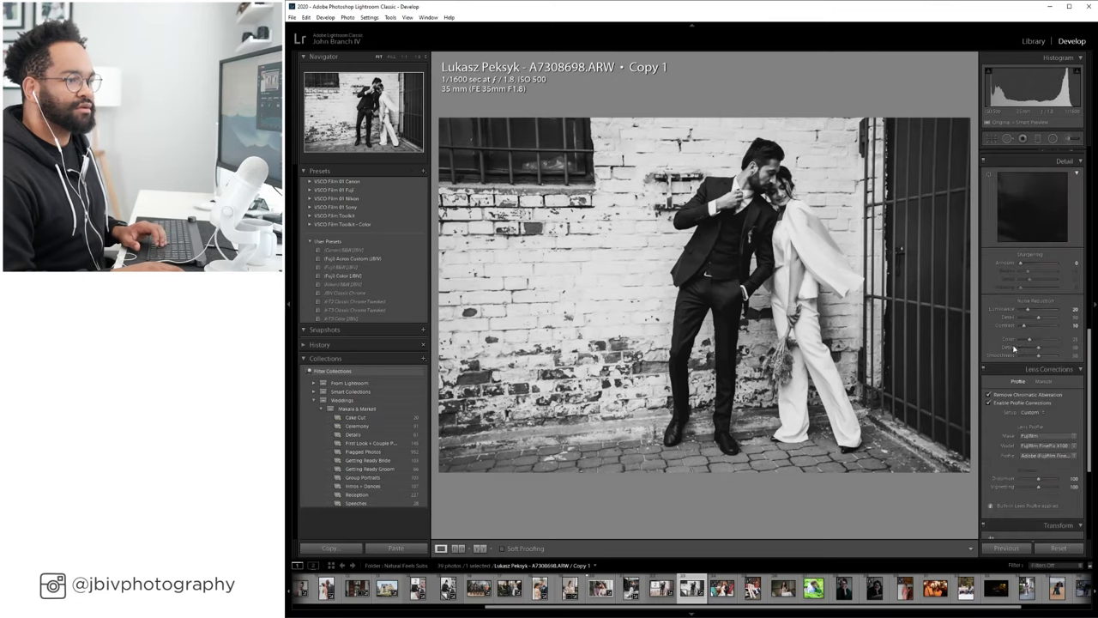
scroll(1015, 348, "down", 2)
left_click(1028, 329)
left_click(1030, 350)
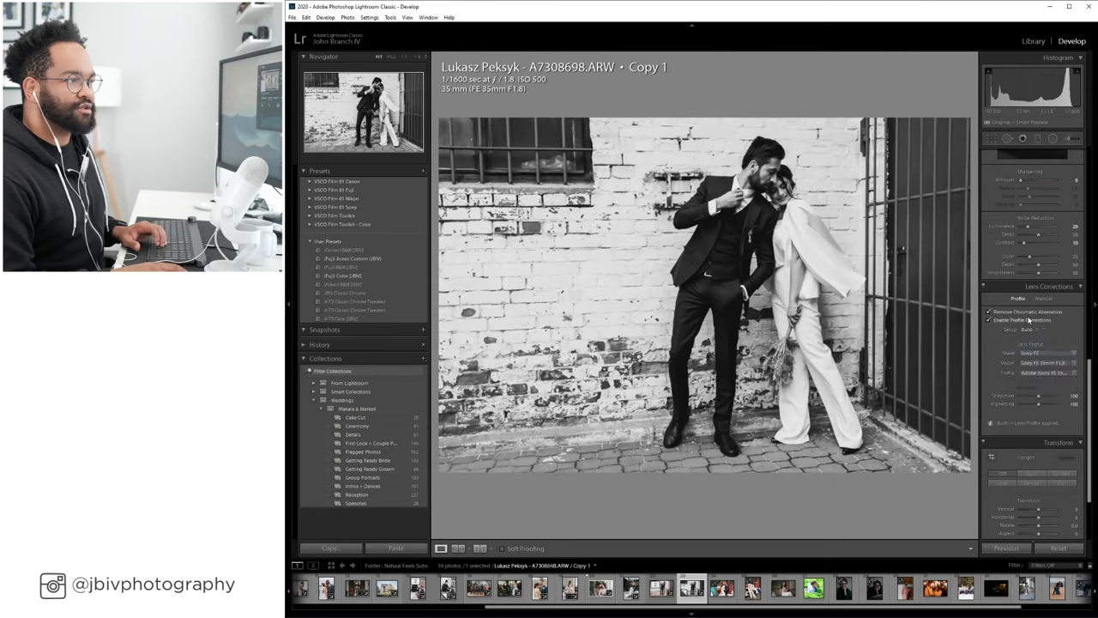
scroll(1029, 319, "up", 10)
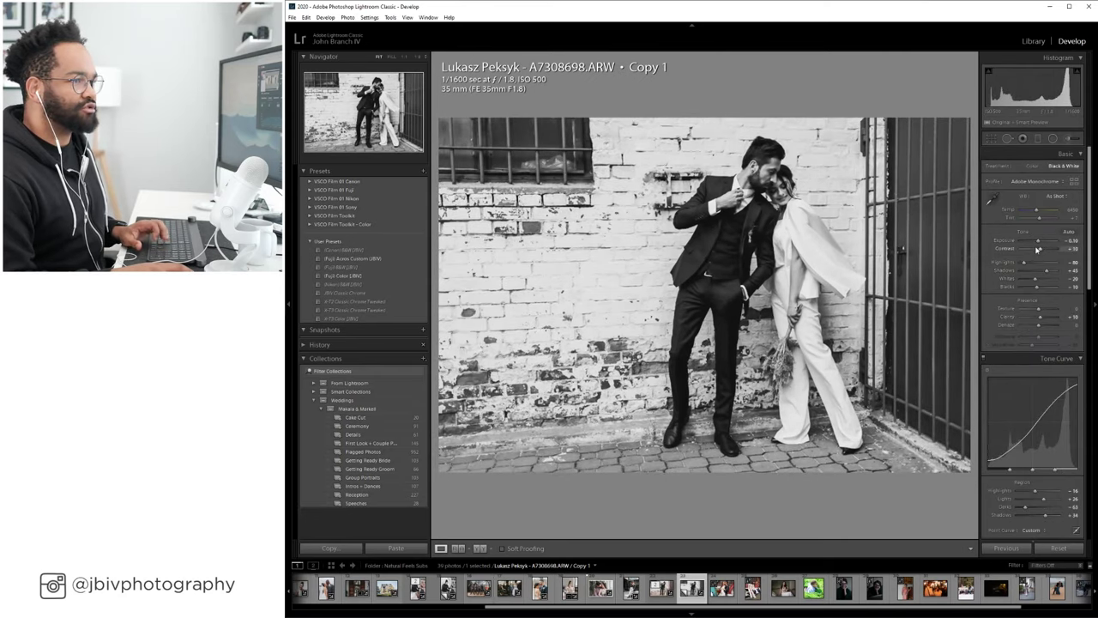
left_click_drag(1039, 241, 1044, 243)
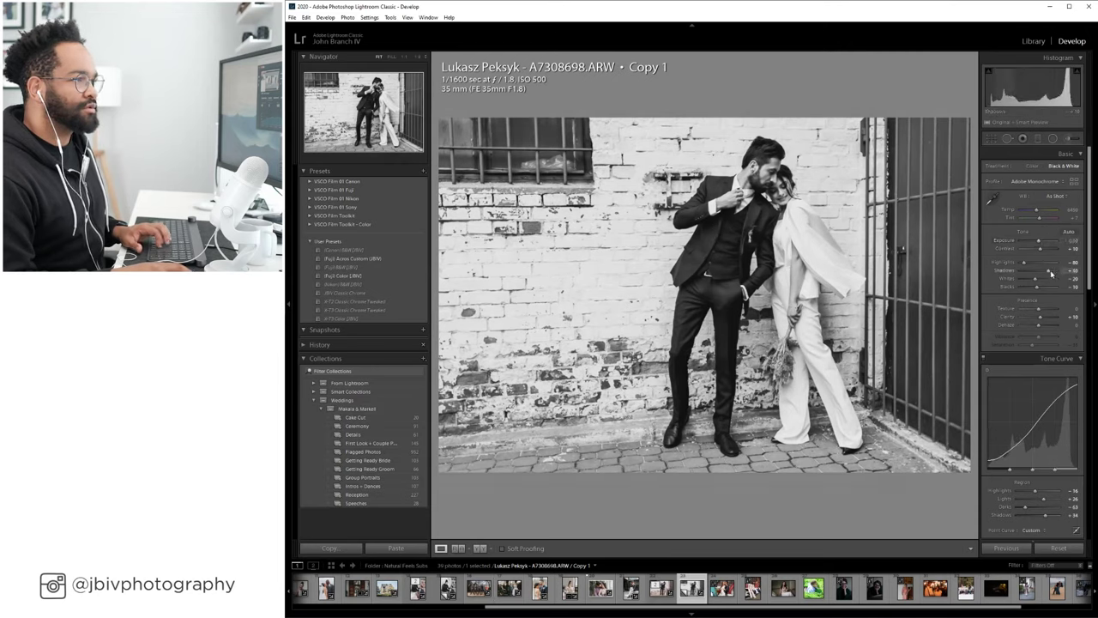
left_click_drag(1051, 273, 1048, 275)
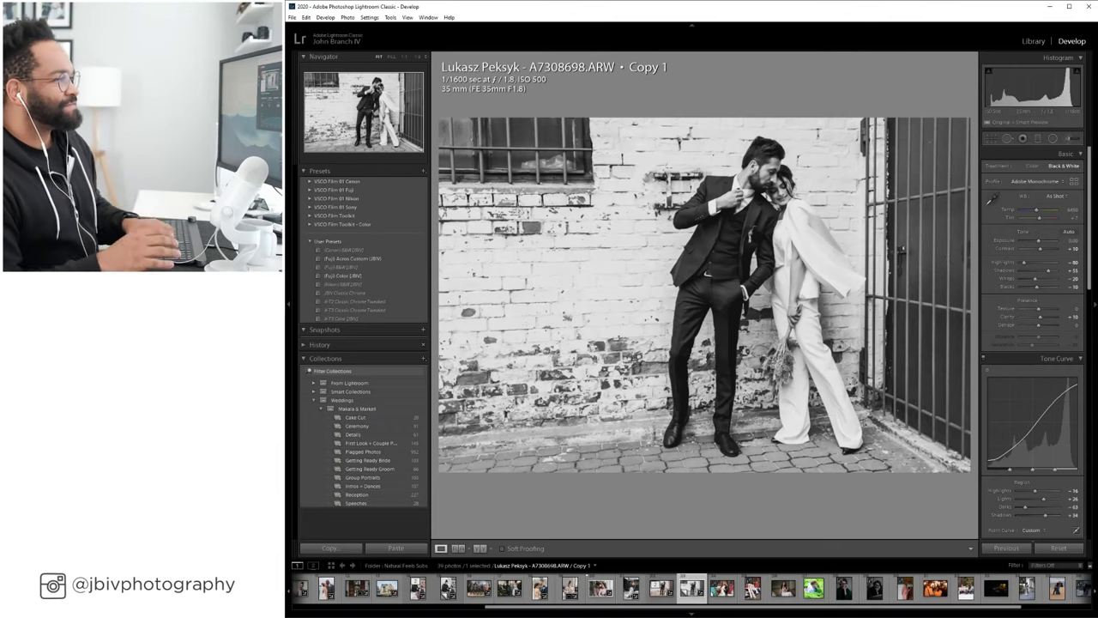
Switch to A7308853, apply the (Fuji) Color [JBV] preset, and raise Shadows to +50.
key("Left")
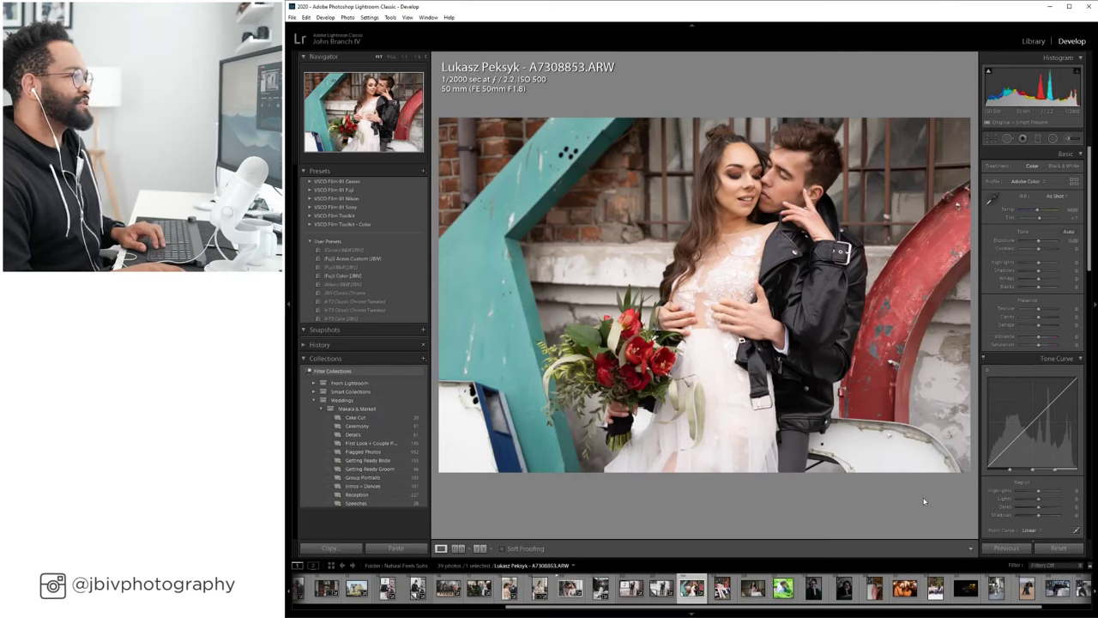
left_click(375, 277)
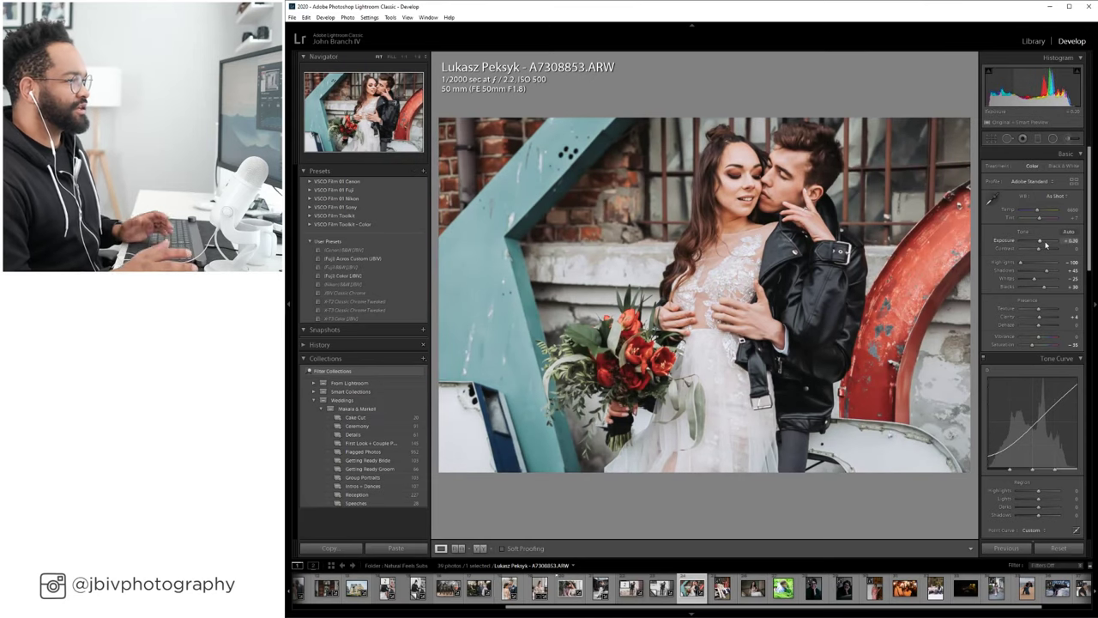
scroll(1029, 294, "down", 5)
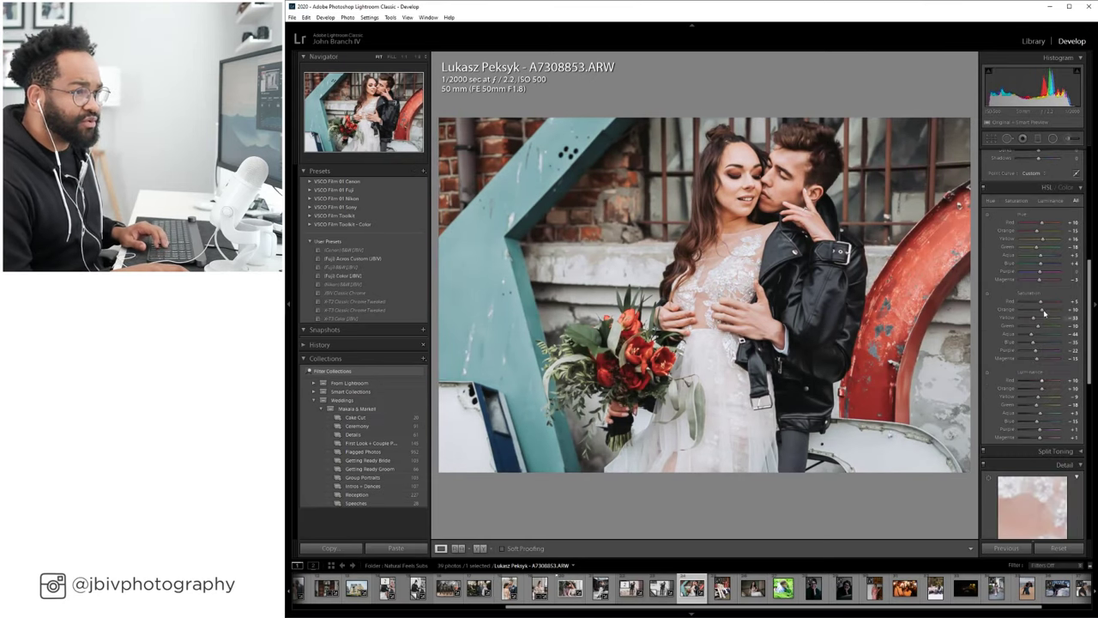
scroll(1045, 313, "down", 7)
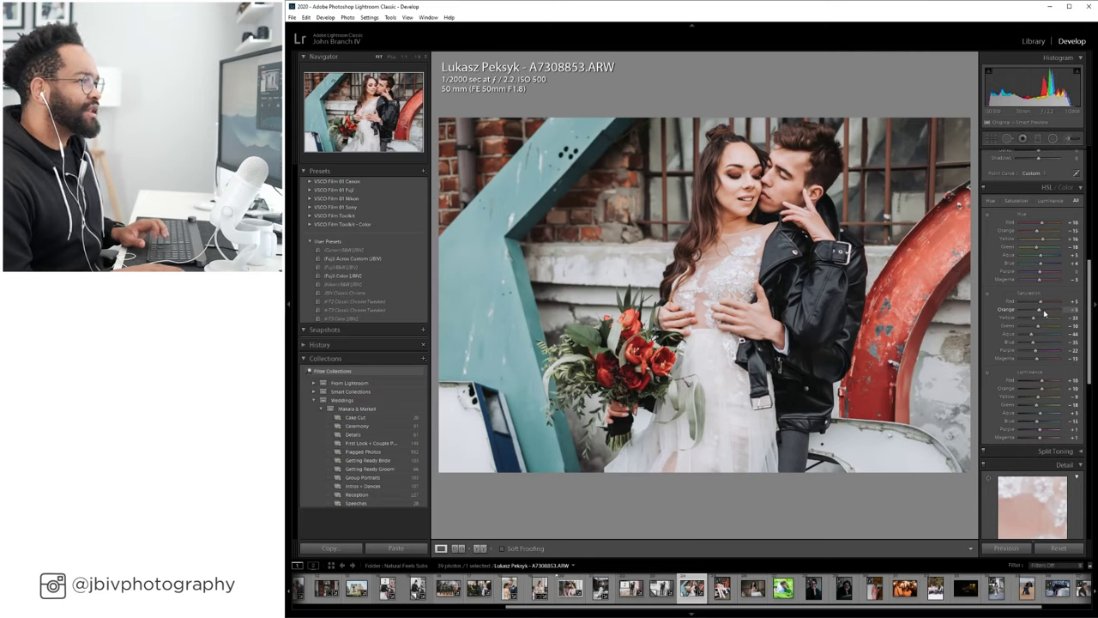
scroll(1045, 314, "up", 5)
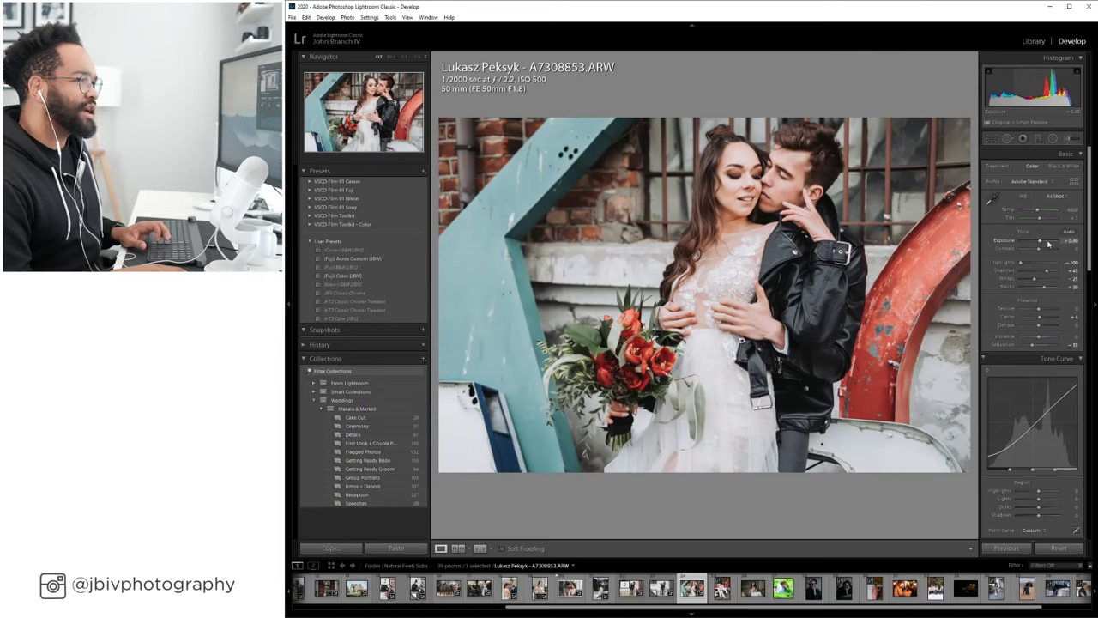
key("period")
key("period")
key("period")
key("equal")
key("comma")
key("comma")
key("comma")
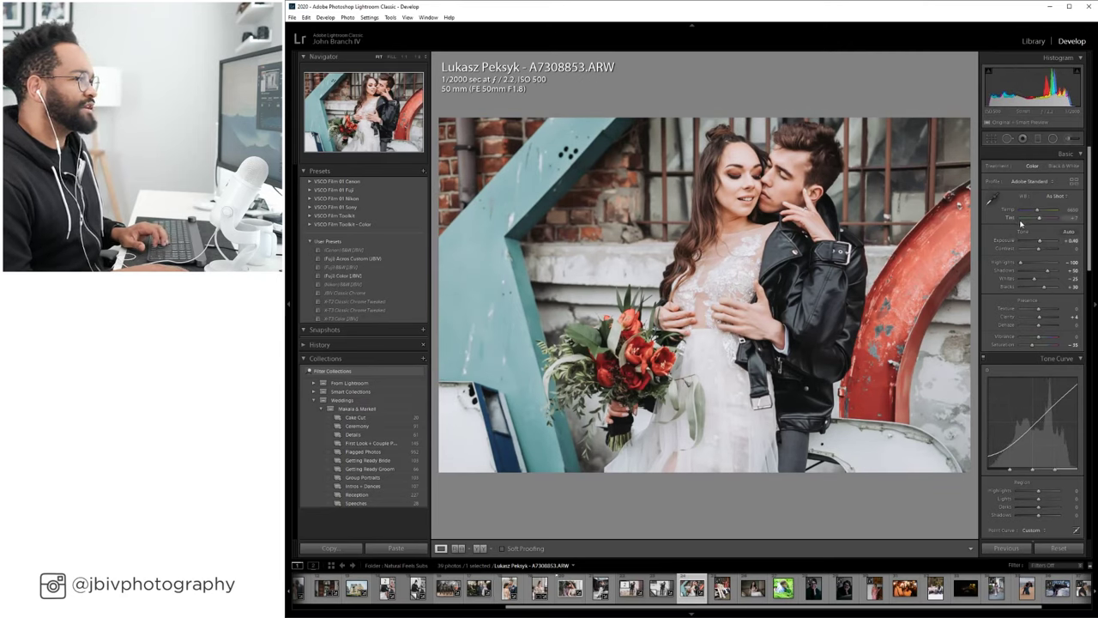
Compare A7308853's edit with the original, then advance to A7309167.
left_click(480, 548)
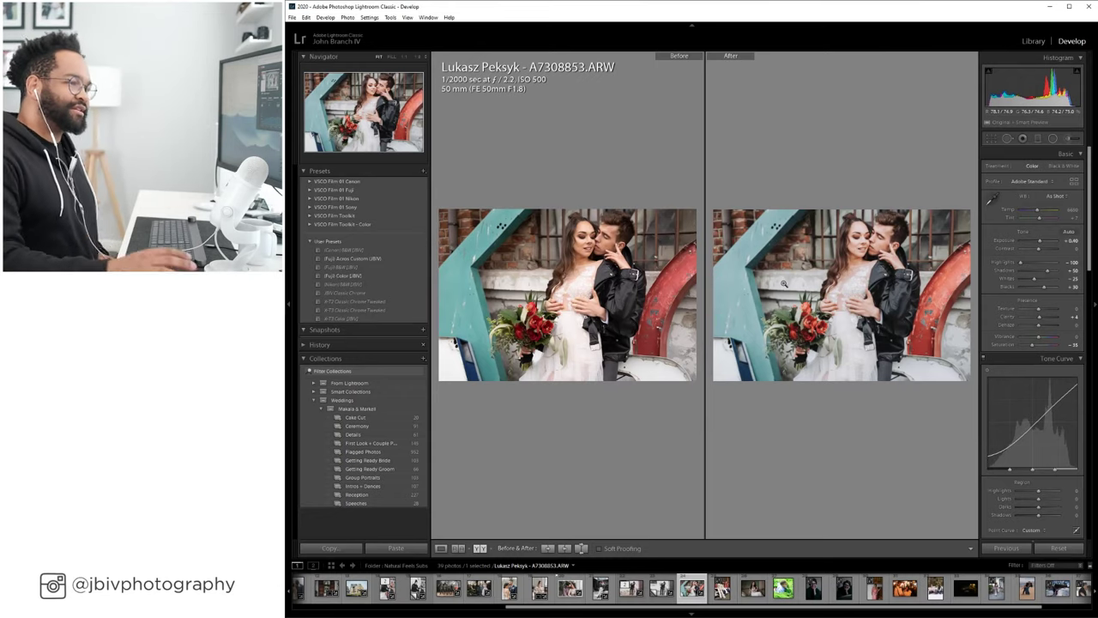
left_click(441, 548)
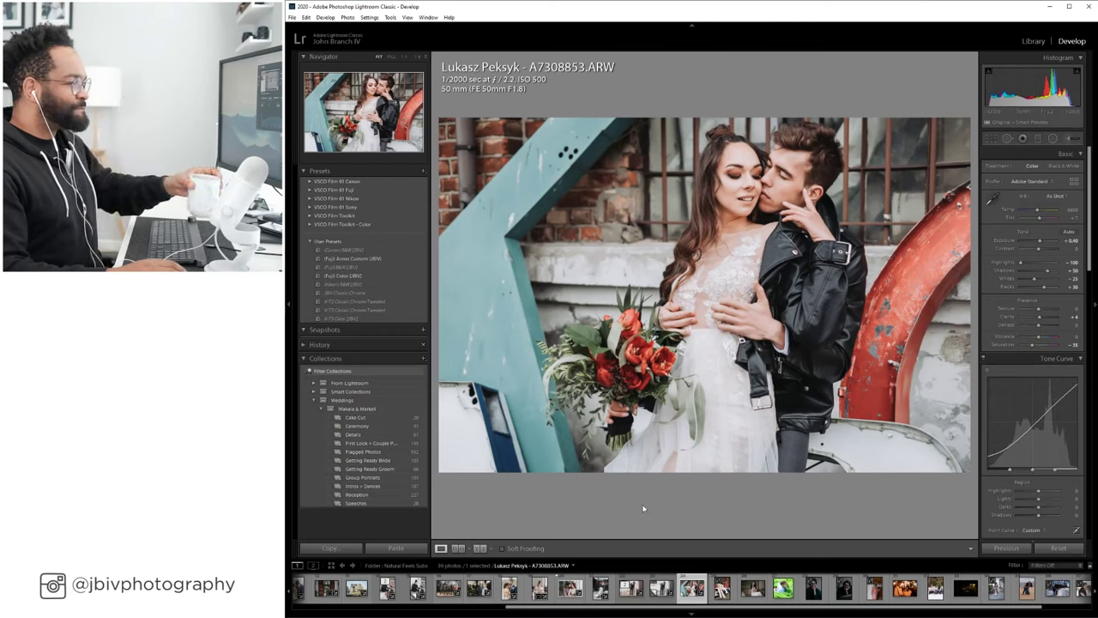
key("Right")
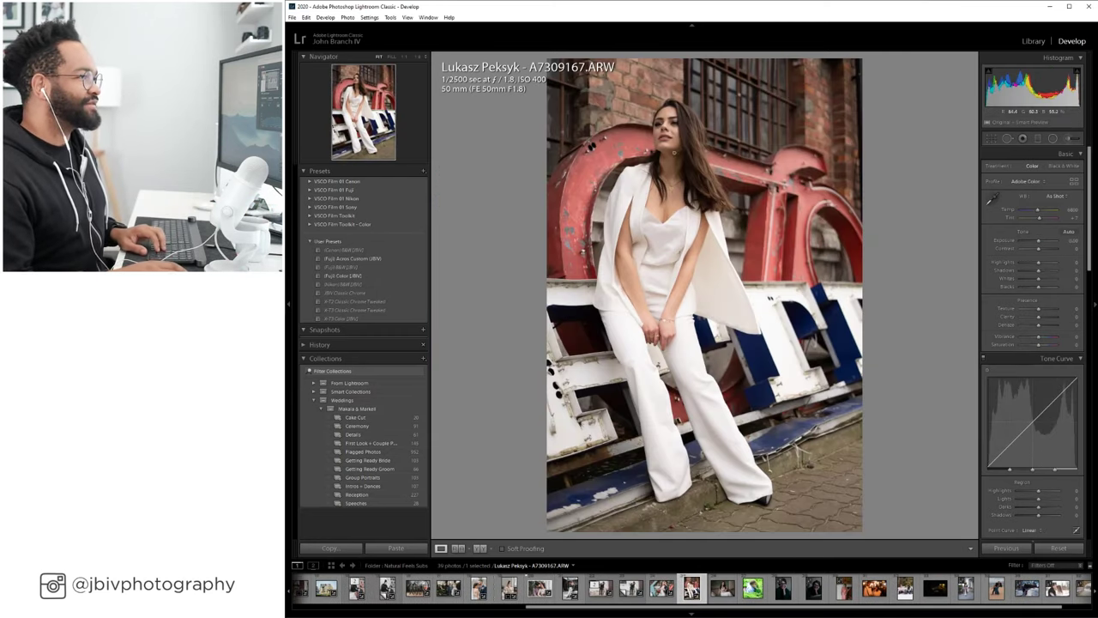
Apply the Fuji Color [JBV] preset to the white-jumpsuit portrait and raise exposure to +0.50 and shadows.
left_click(367, 275)
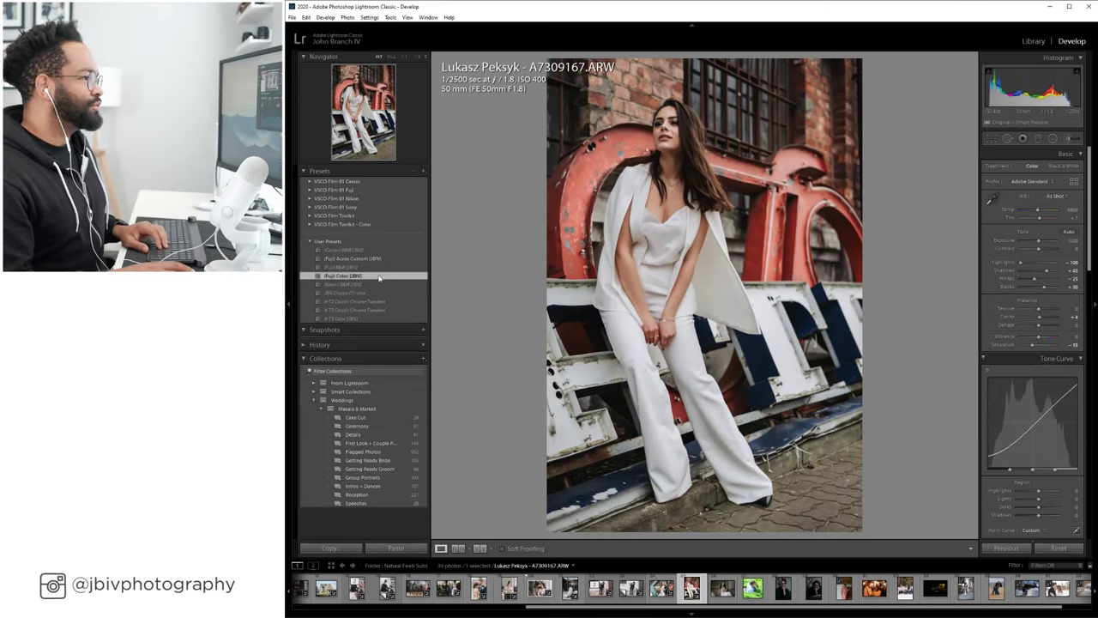
left_click_drag(1046, 270, 1047, 245)
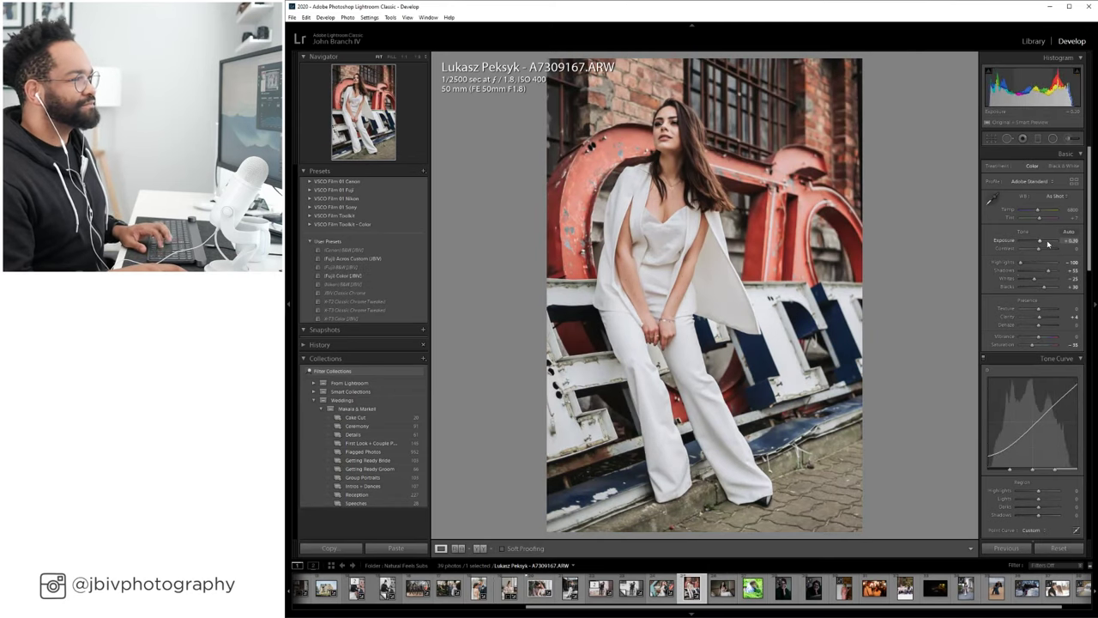
scroll(1041, 386, "down", 5)
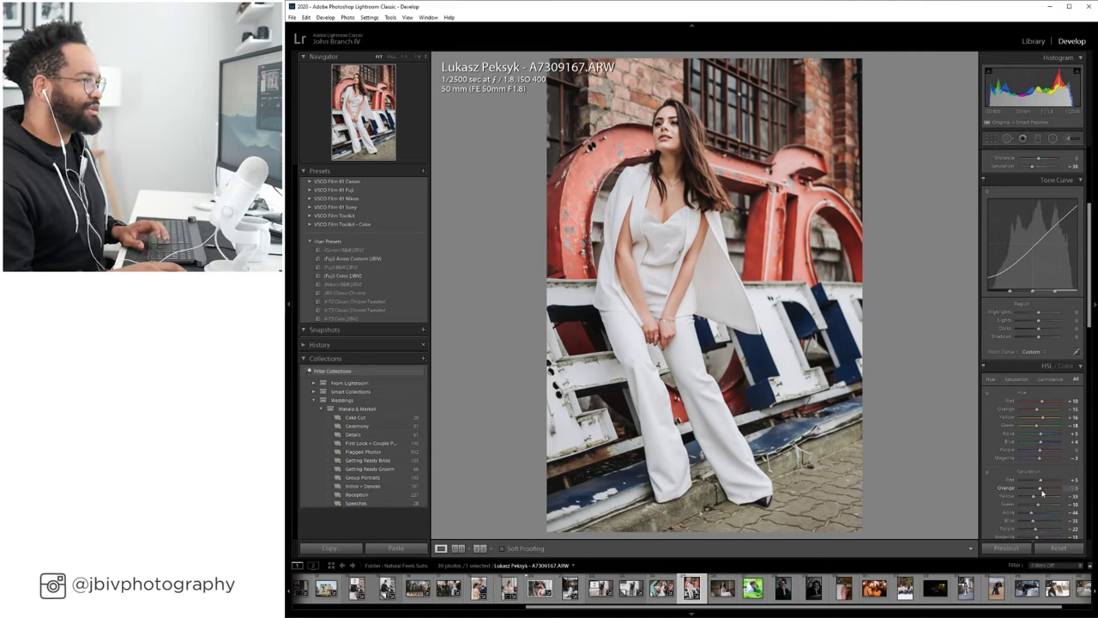
scroll(1043, 386, "up", 5)
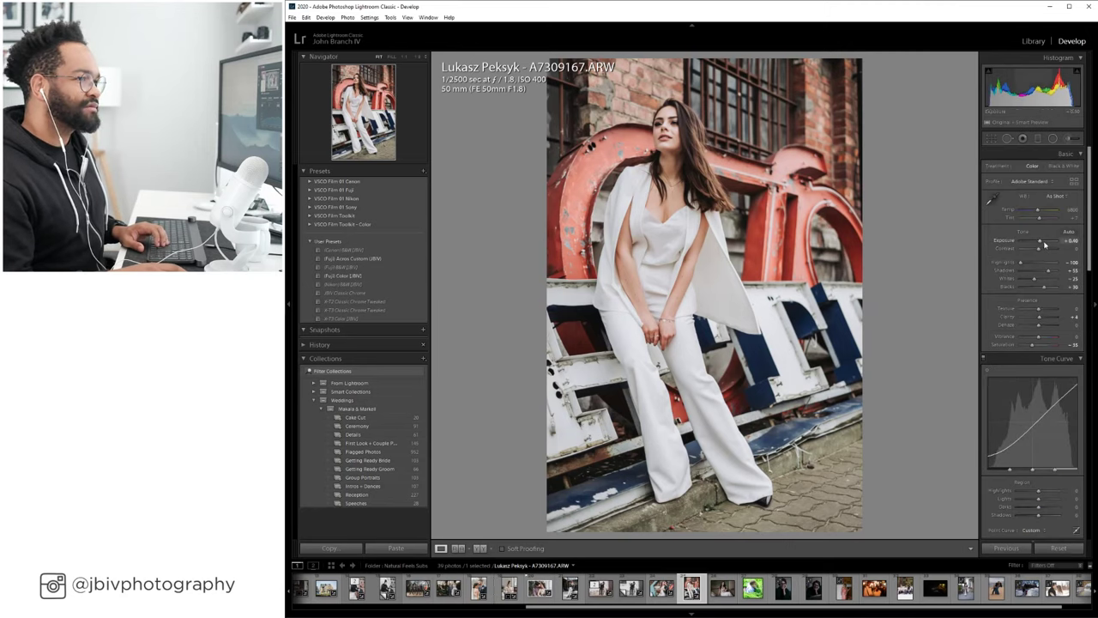
scroll(1044, 245, "up", 1)
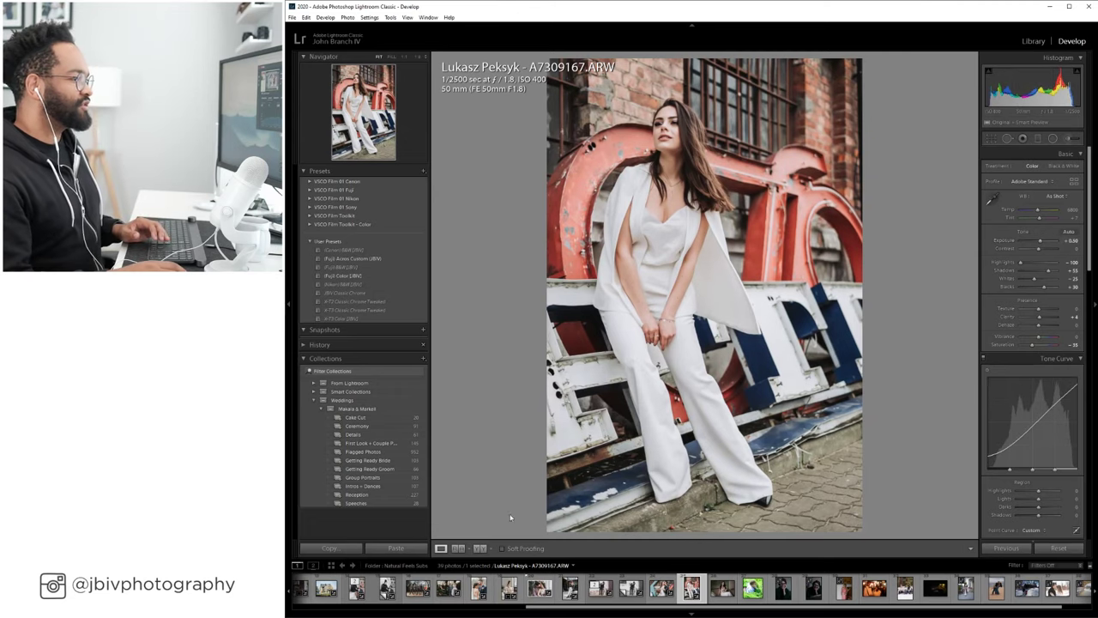
Check the Before/After comparison, return to Loupe and advance to the sofa portrait.
left_click(480, 547)
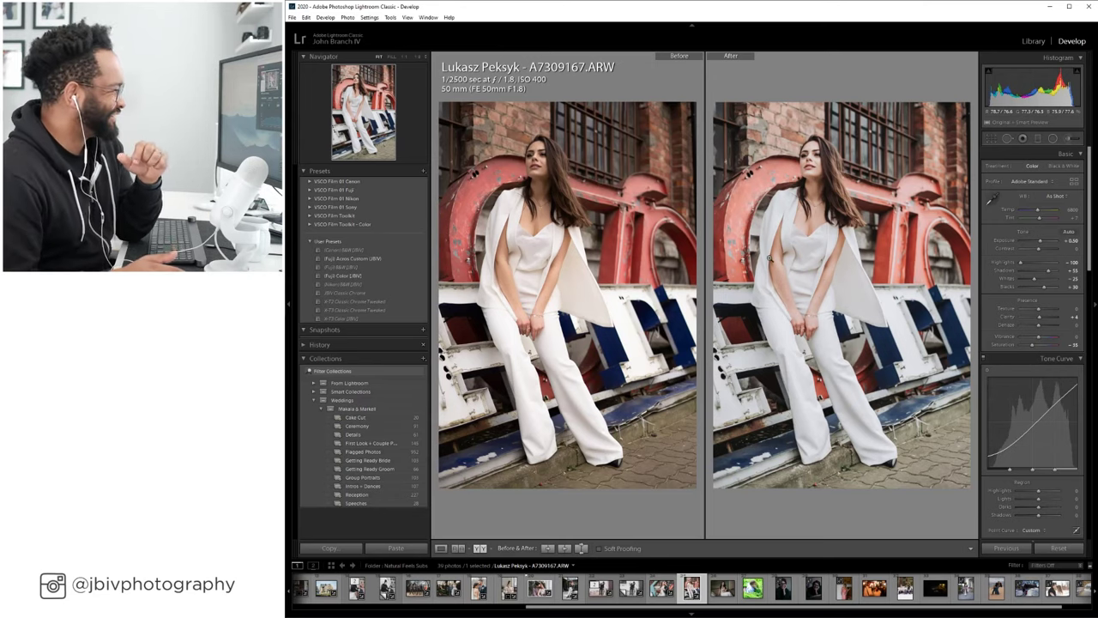
left_click(441, 548)
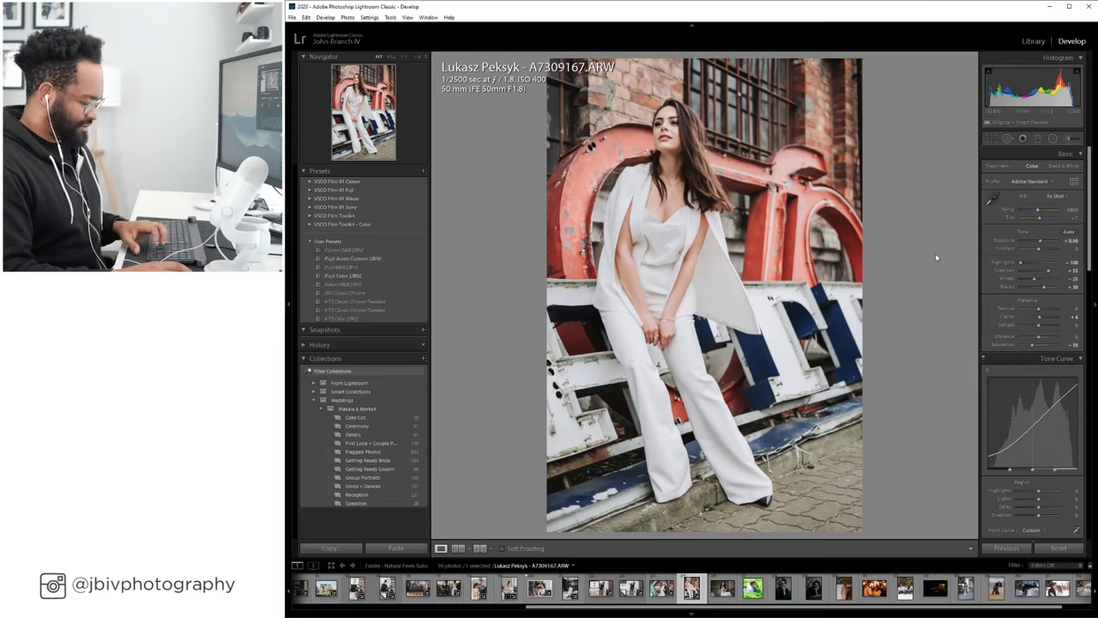
key("Right")
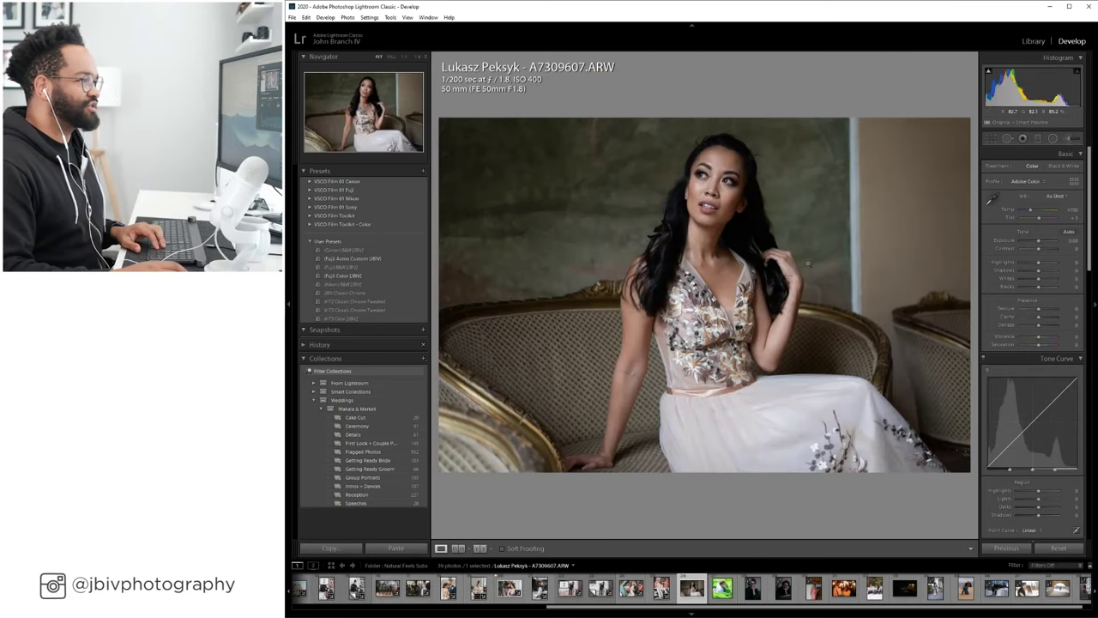
Give A7309607.ARW the Fuji Color preset, brighter exposure and tint +13, then return to the Library grid.
left_click(344, 276)
left_click_drag(1040, 241, 1047, 247)
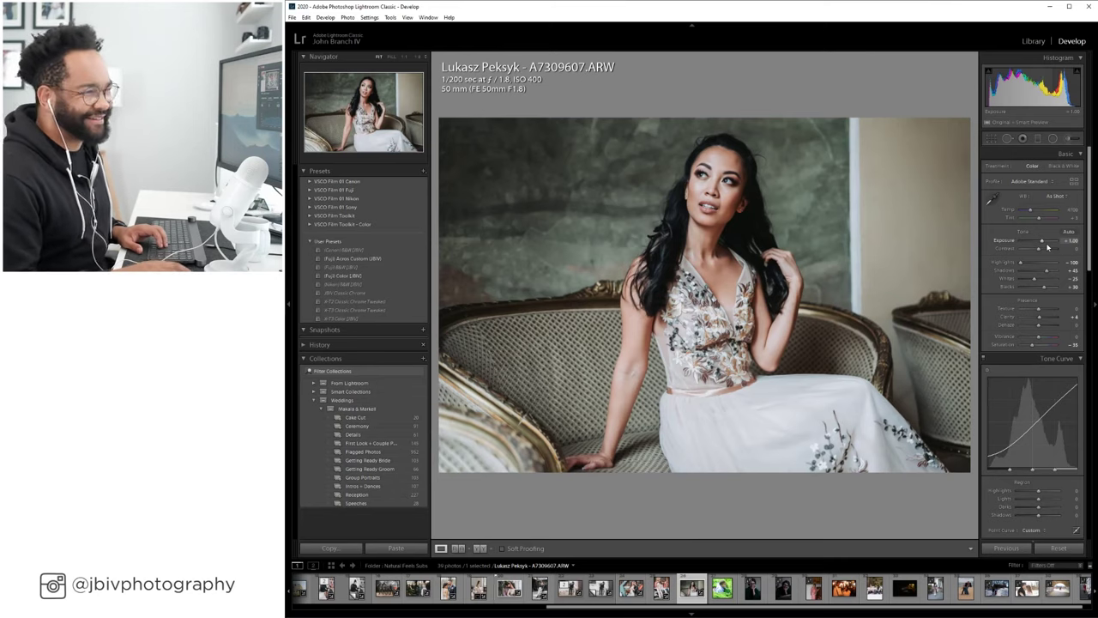
left_click_drag(1046, 218, 1047, 218)
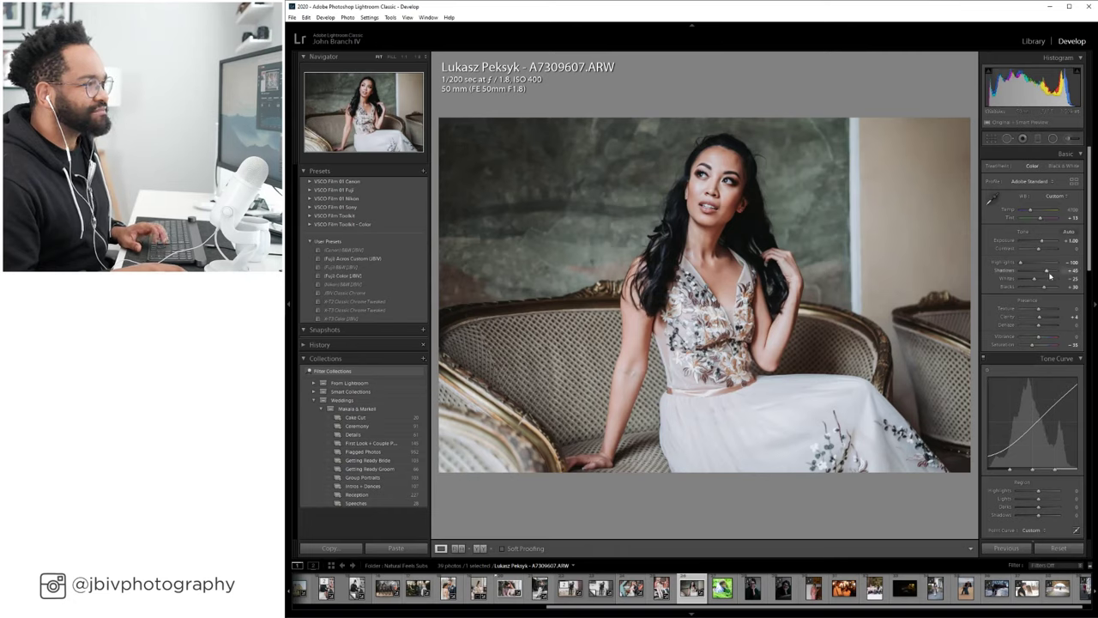
left_click_drag(1043, 242, 1047, 245)
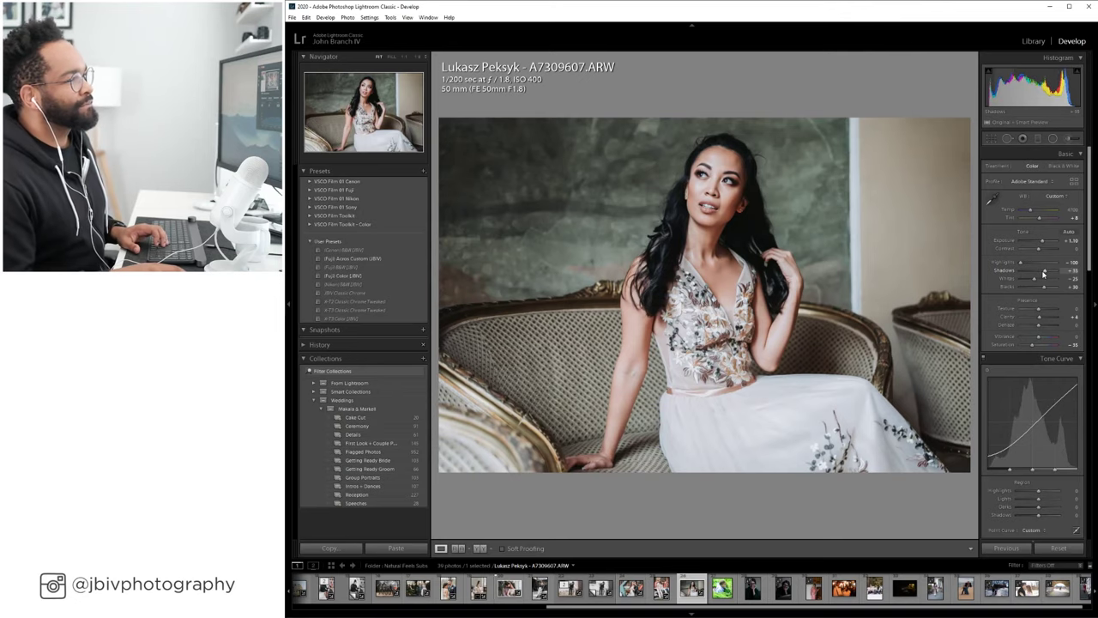
left_click(481, 548)
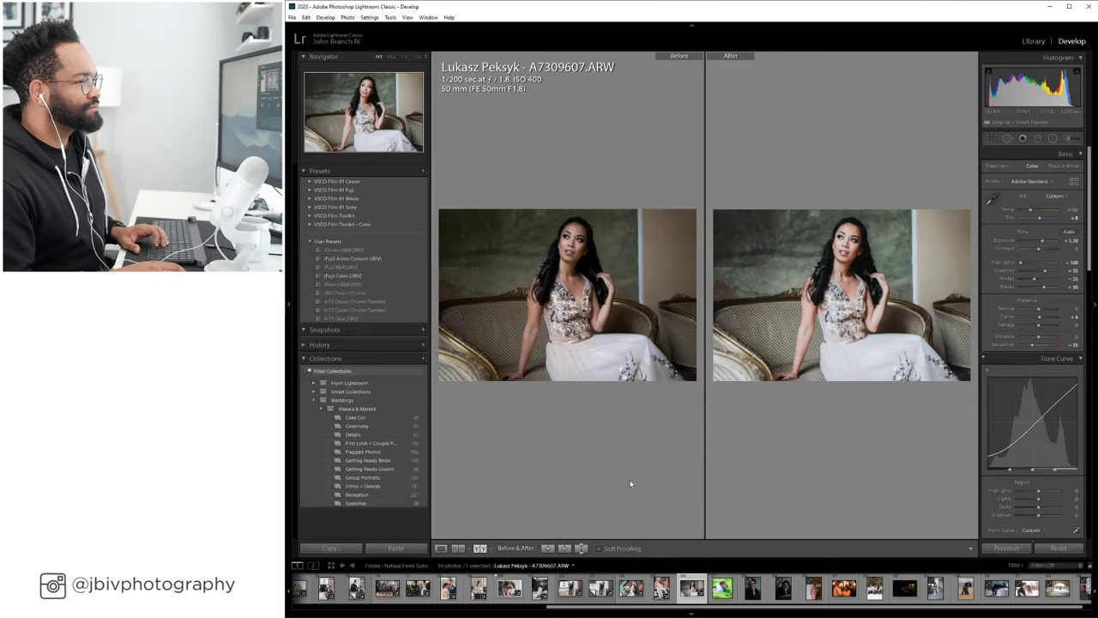
left_click_drag(1039, 218, 1043, 220)
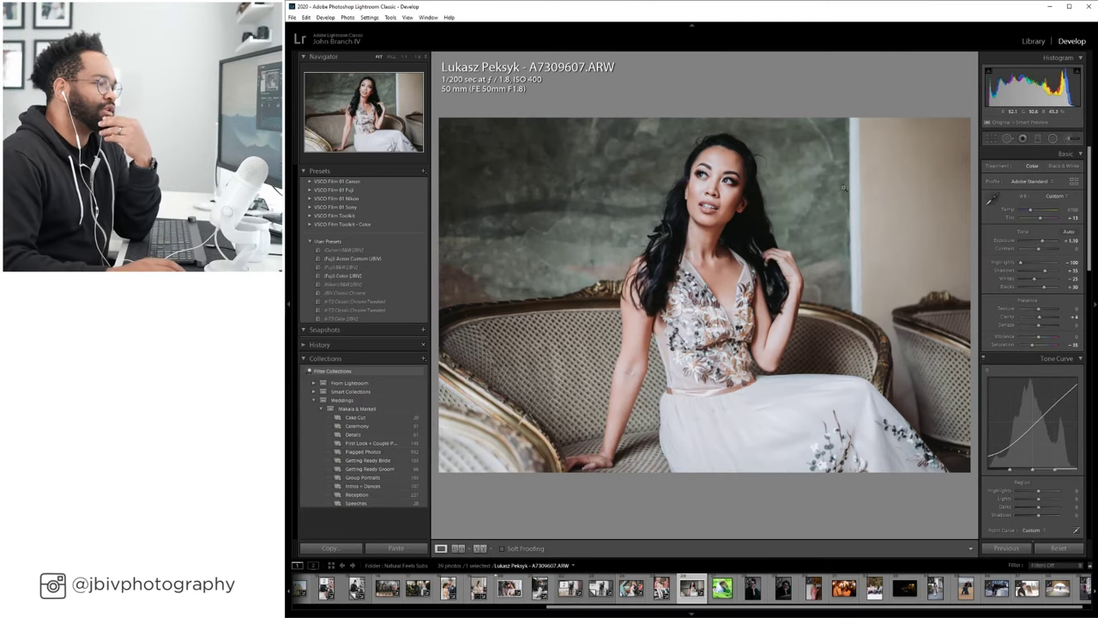
left_click(1037, 45)
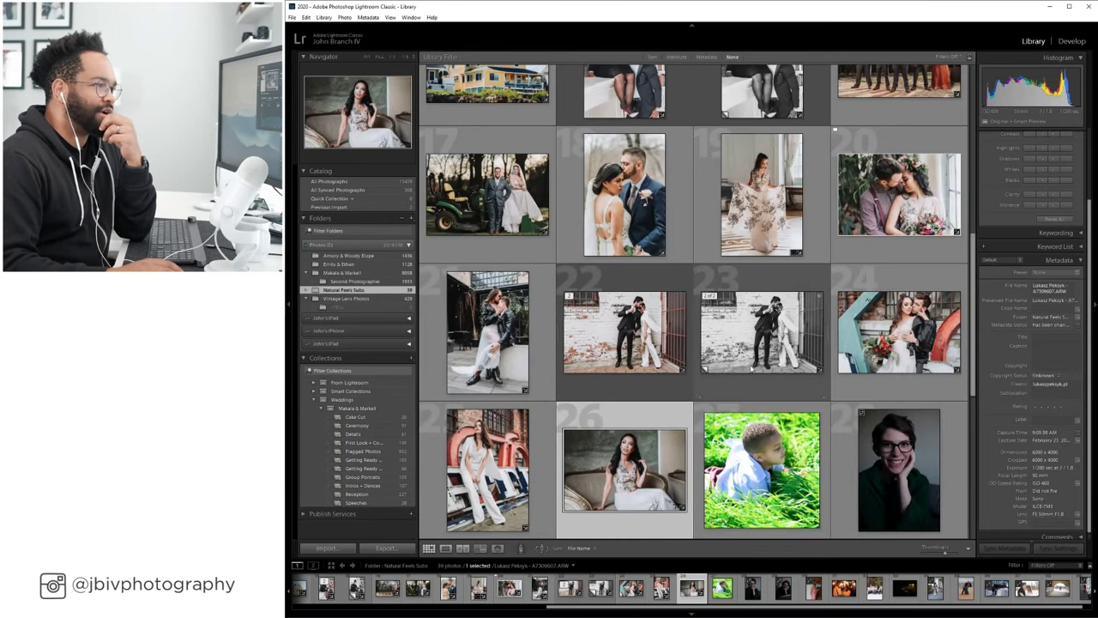
Show photos 19–26 in Survey view with panels hidden, then restore both side panels.
left_click(747, 197, "shift")
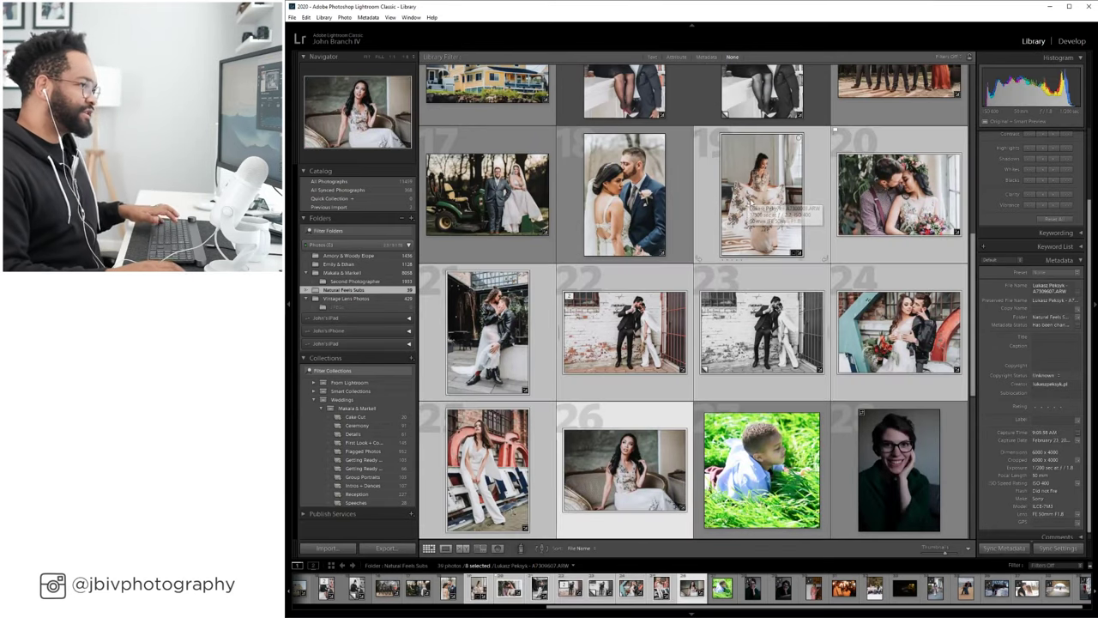
left_click(481, 548)
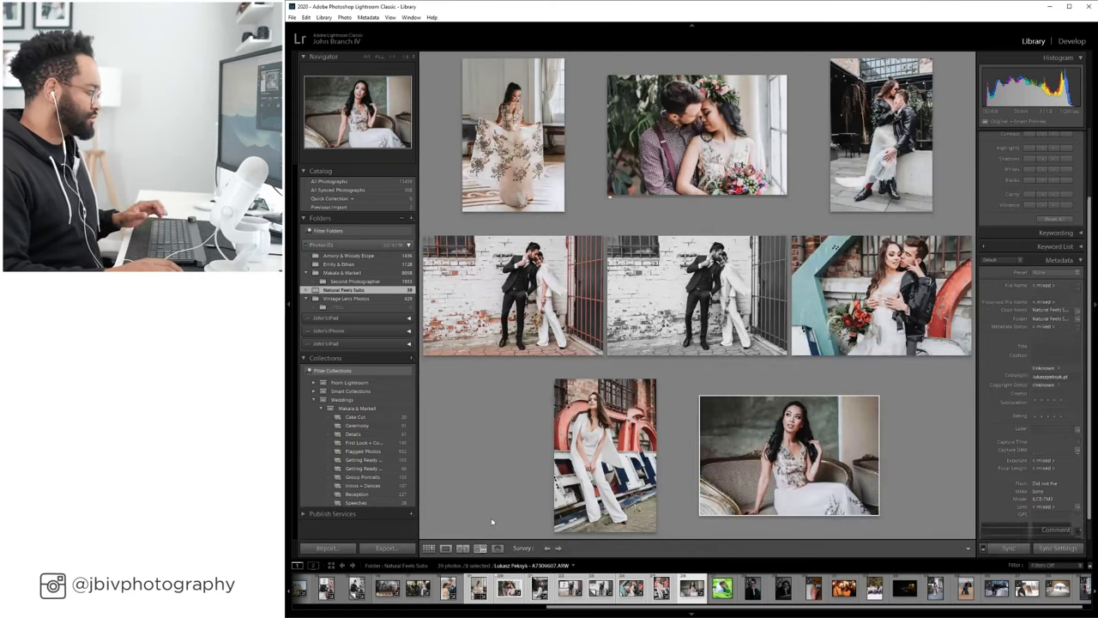
key("Tab")
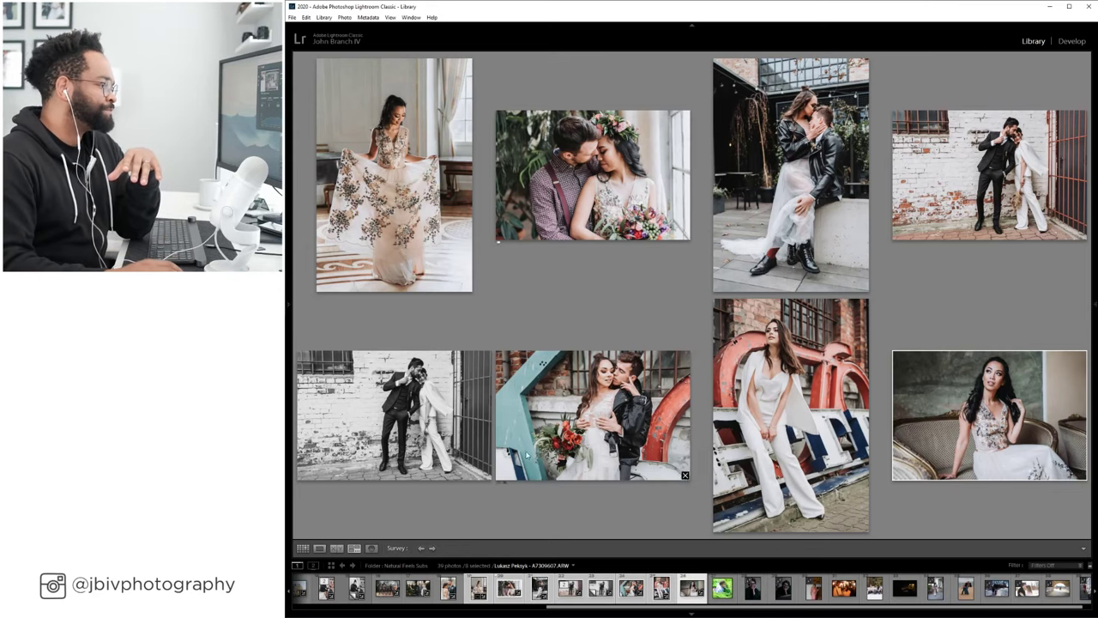
key("F8")
key("F7")
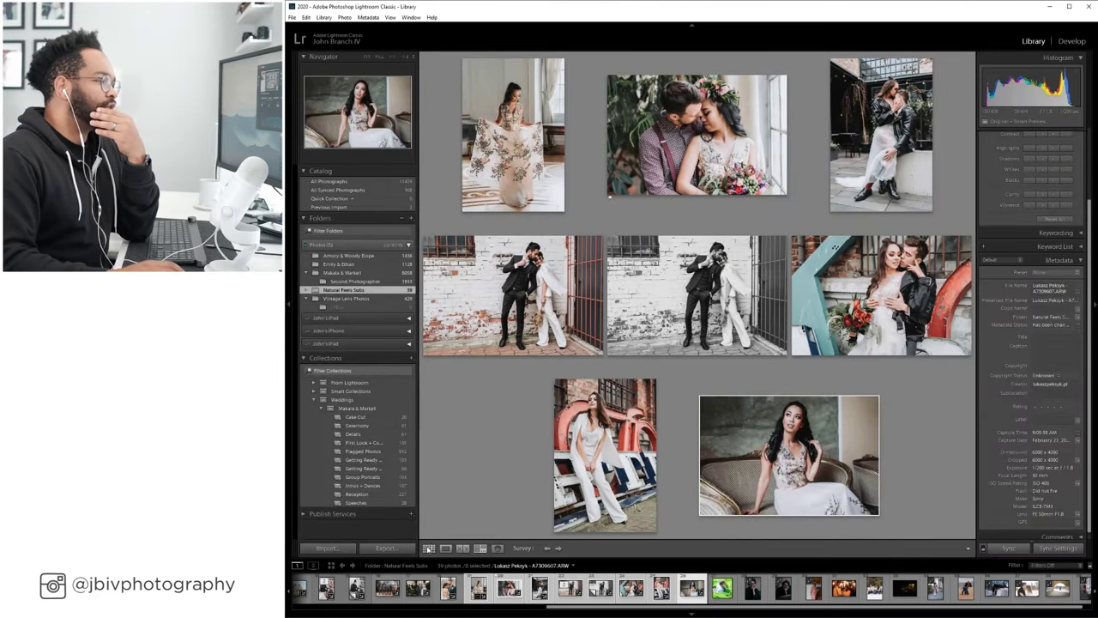
Select only the boy-in-the-grass photo in the thumbnail grid.
left_click(429, 548)
scroll(625, 197, "down", 2)
scroll(690, 215, "down", 4)
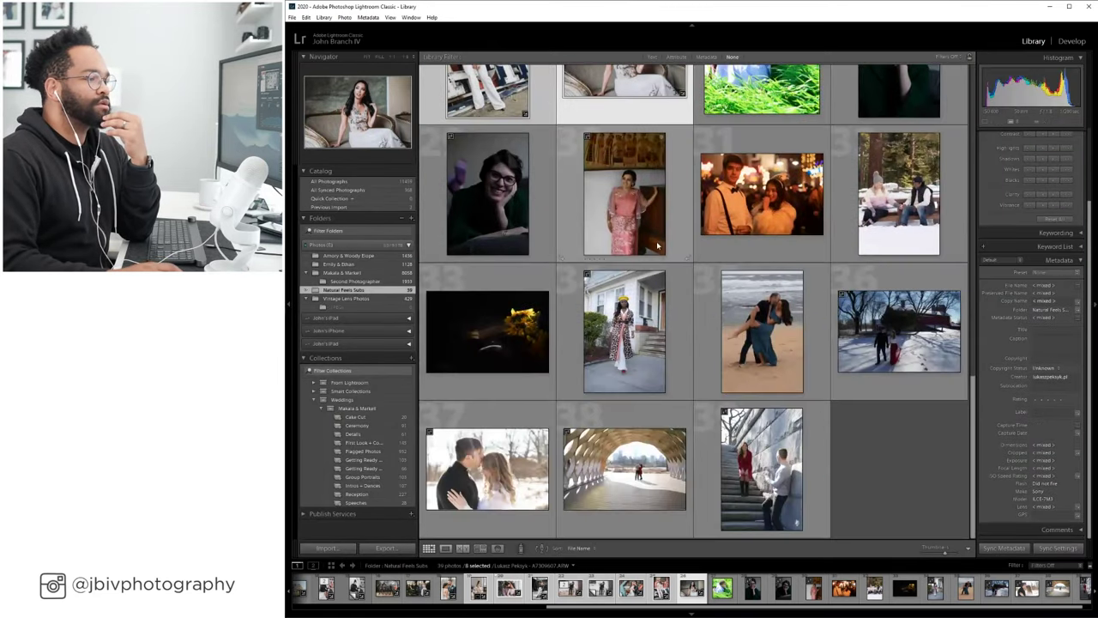
scroll(690, 214, "up", 1)
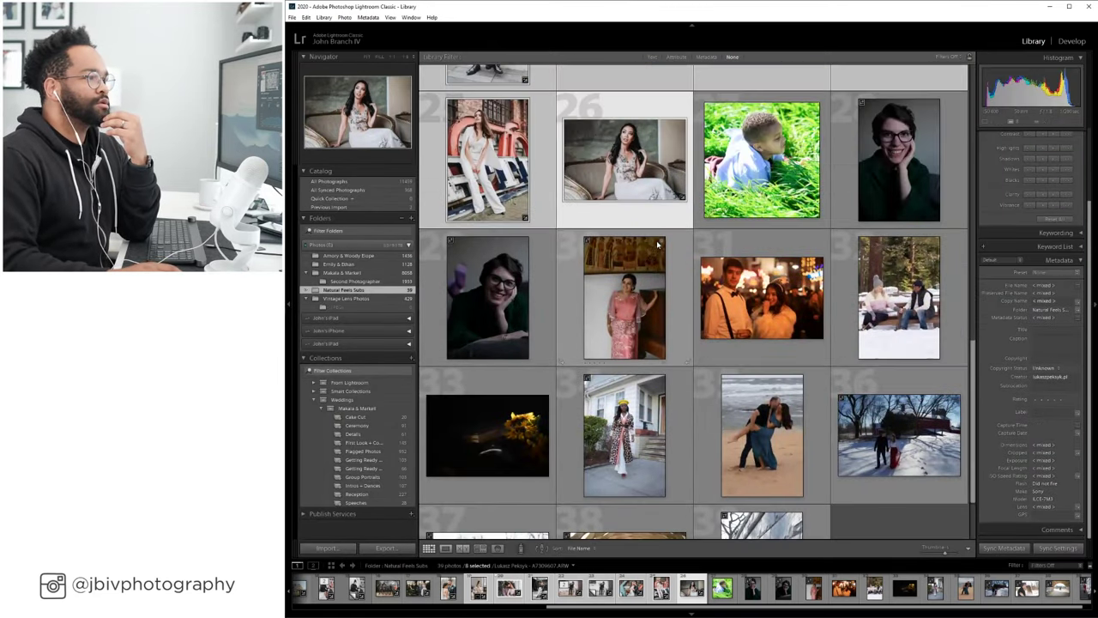
left_click(751, 180)
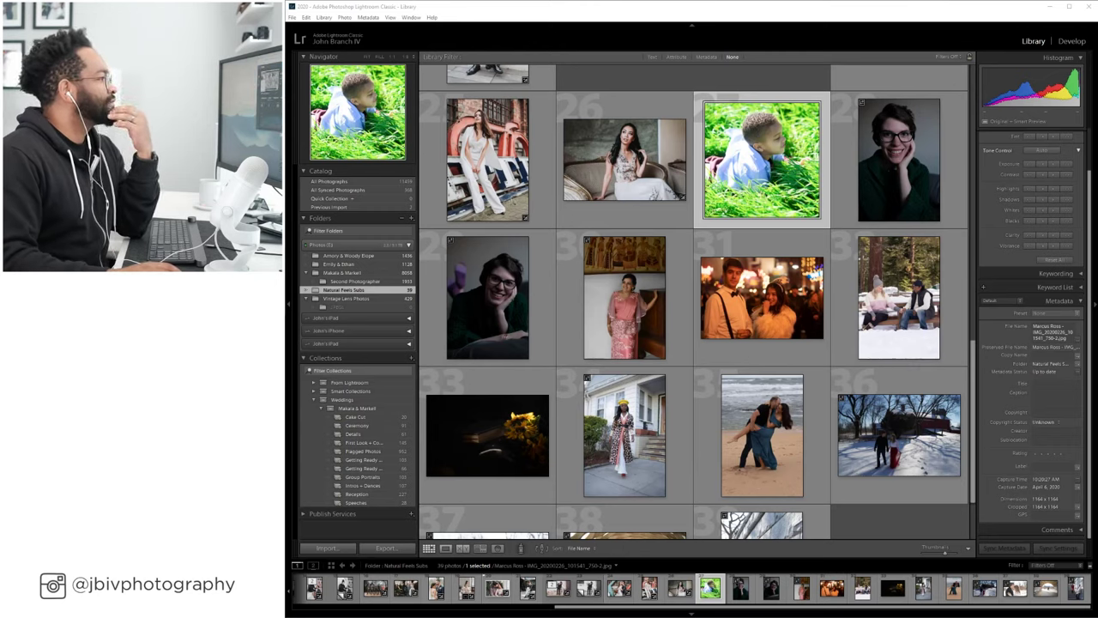
Open the boy photo in Develop and apply the (Fuji) Color (JBV) preset.
scroll(817, 326, "up", 2)
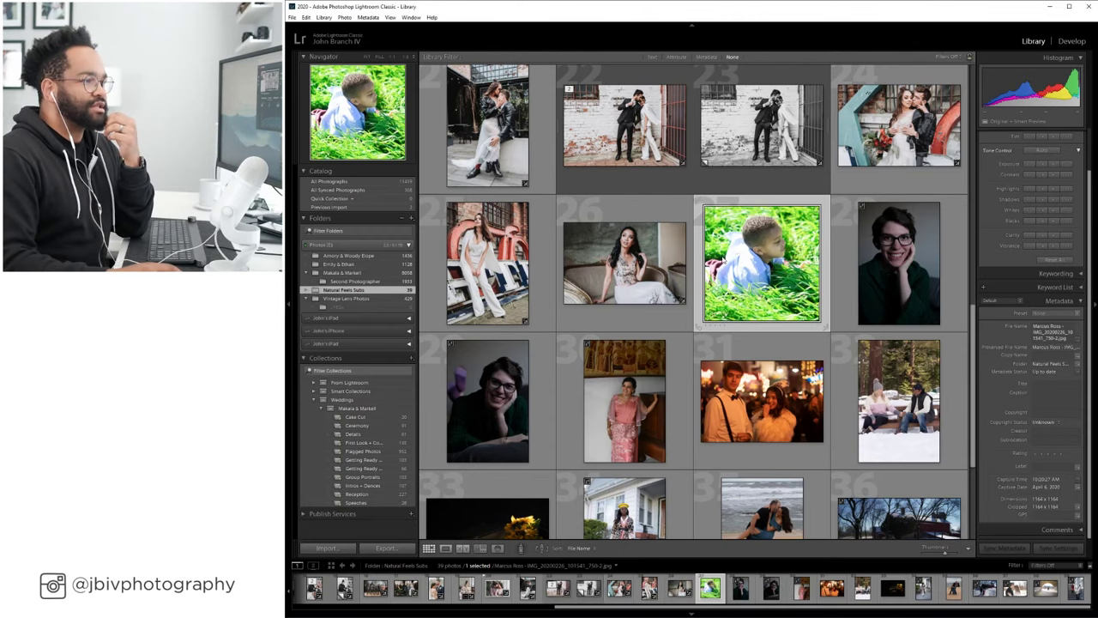
left_click(1071, 42)
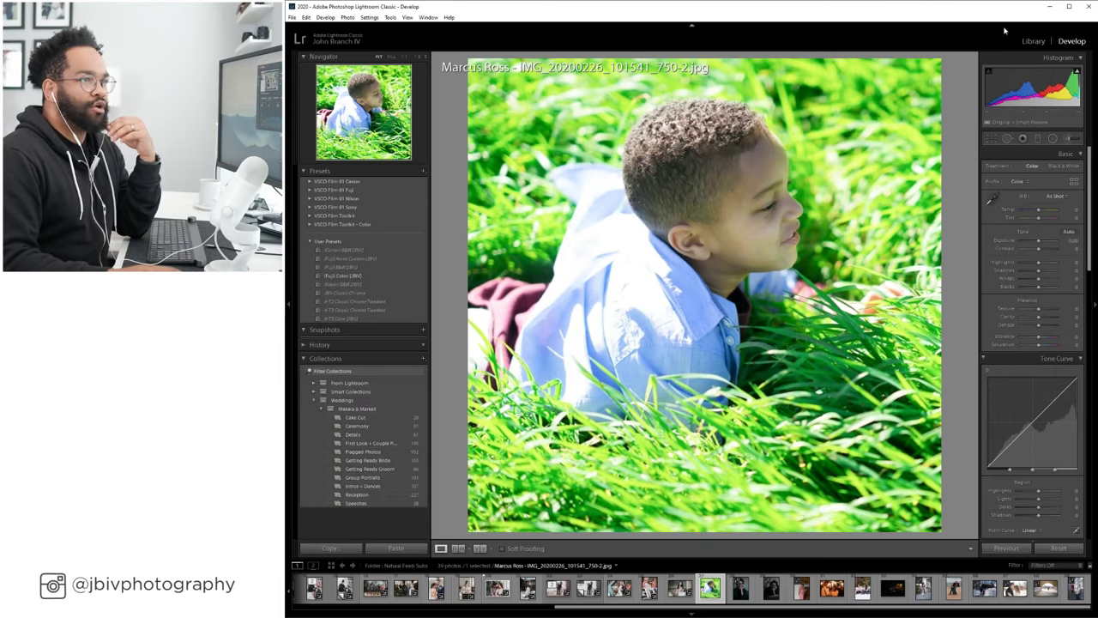
left_click(1033, 41)
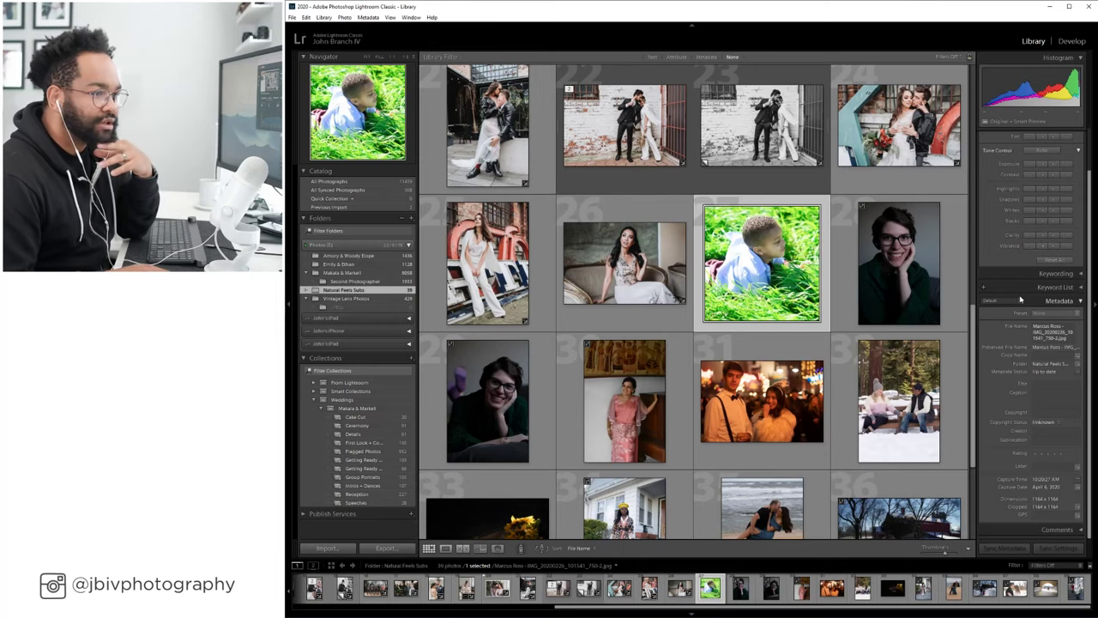
scroll(1016, 315, "up", 2)
left_click(1070, 41)
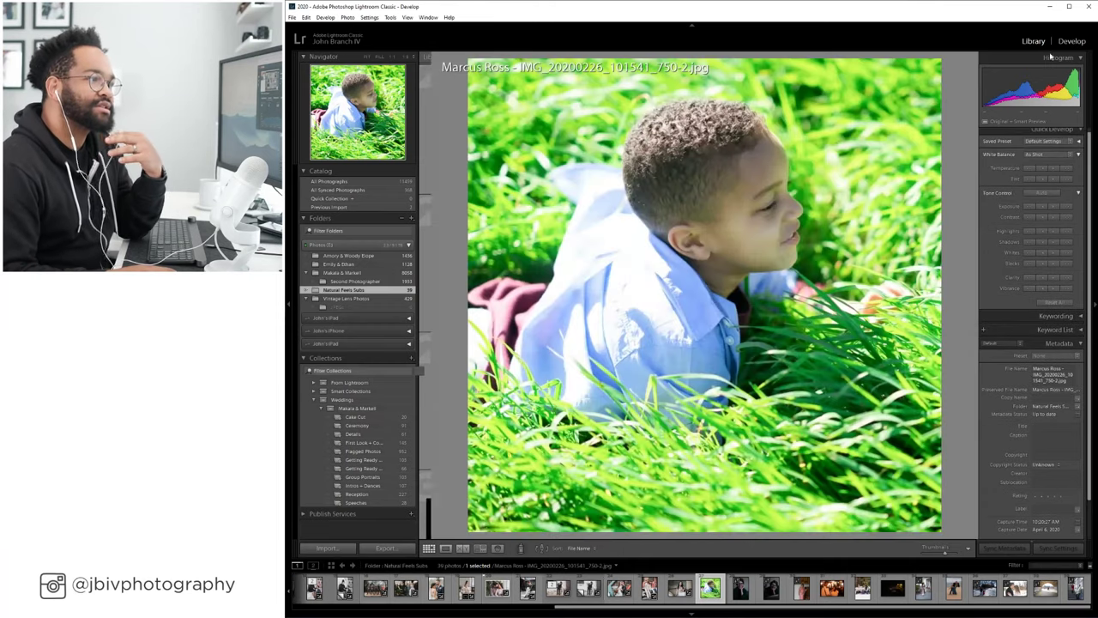
left_click(377, 275)
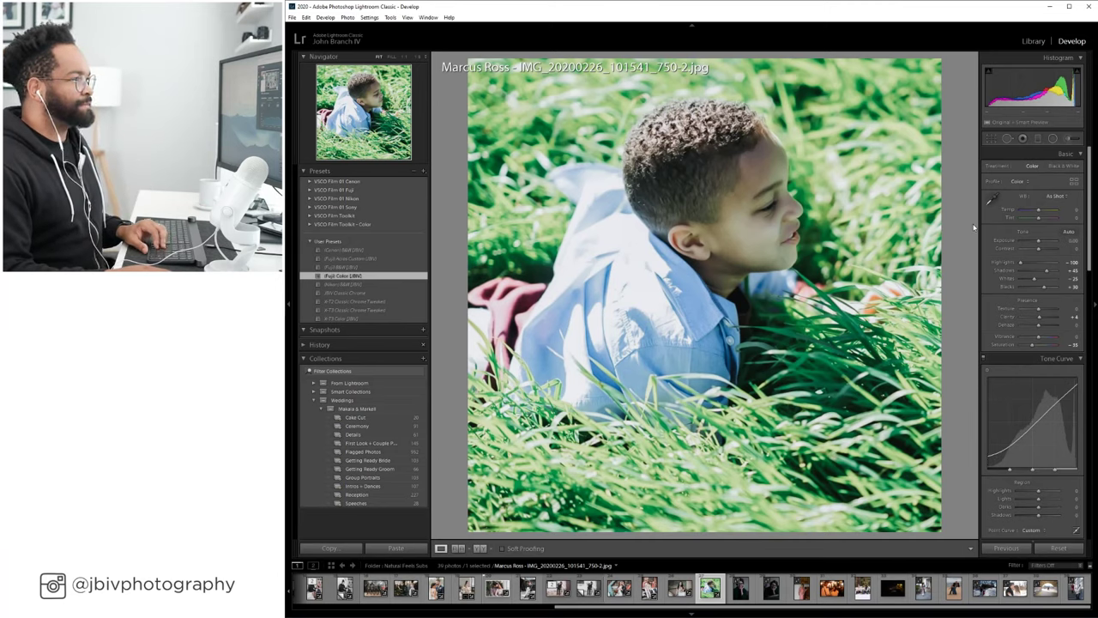
Warm the Temp, adjust exposure, cut yellow saturation to about -73 and lift the tone-curve Darks.
left_click_drag(1038, 209, 1042, 222)
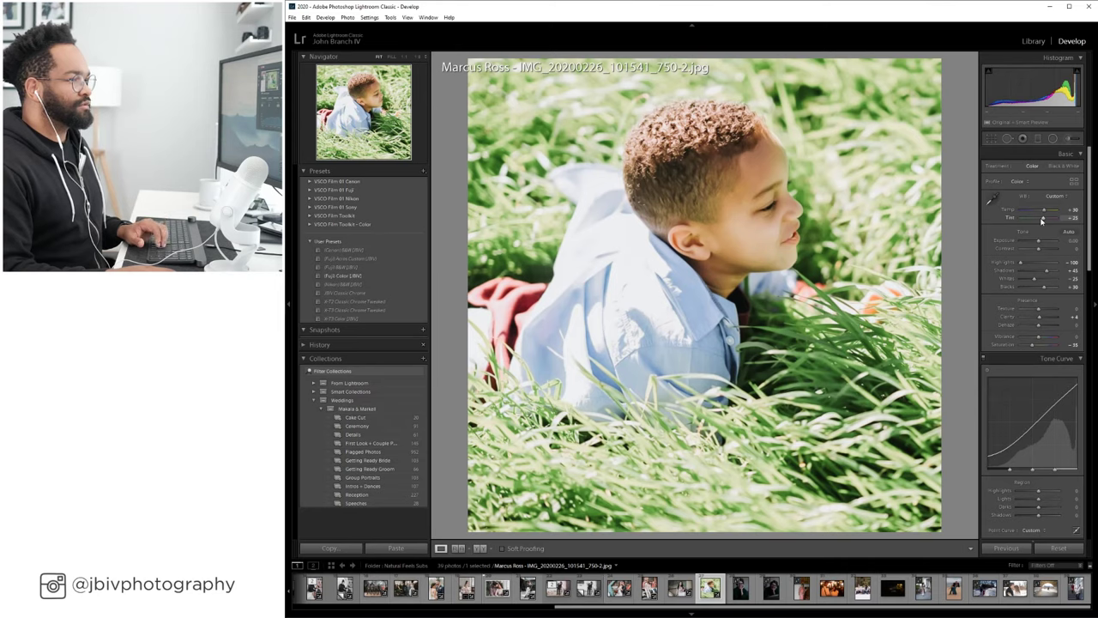
left_click_drag(1038, 241, 1045, 274)
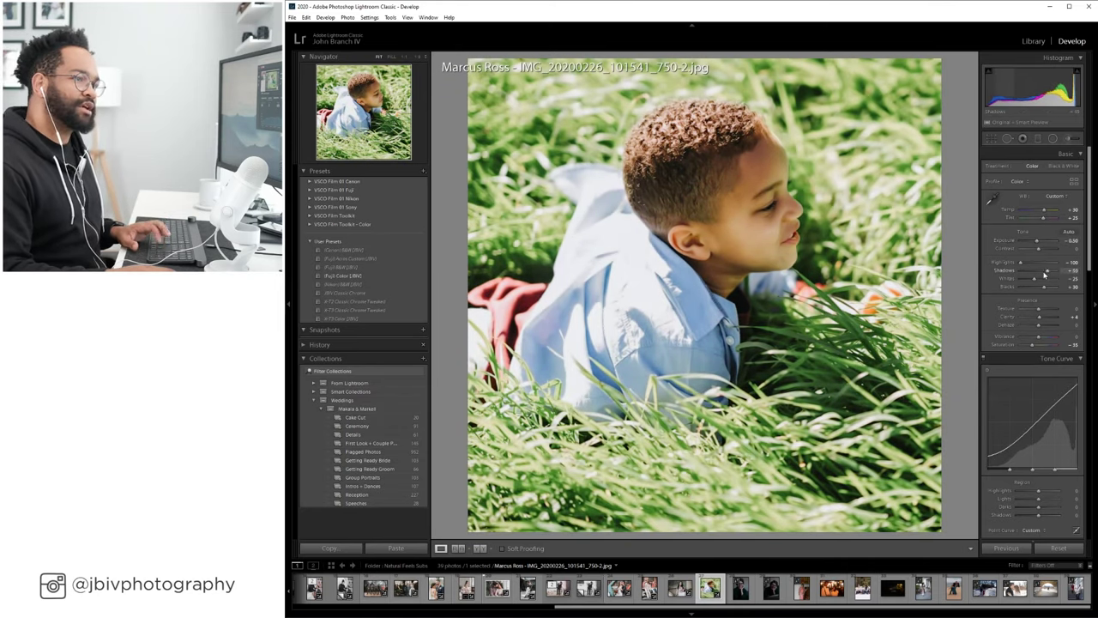
scroll(1045, 274, "up", 3)
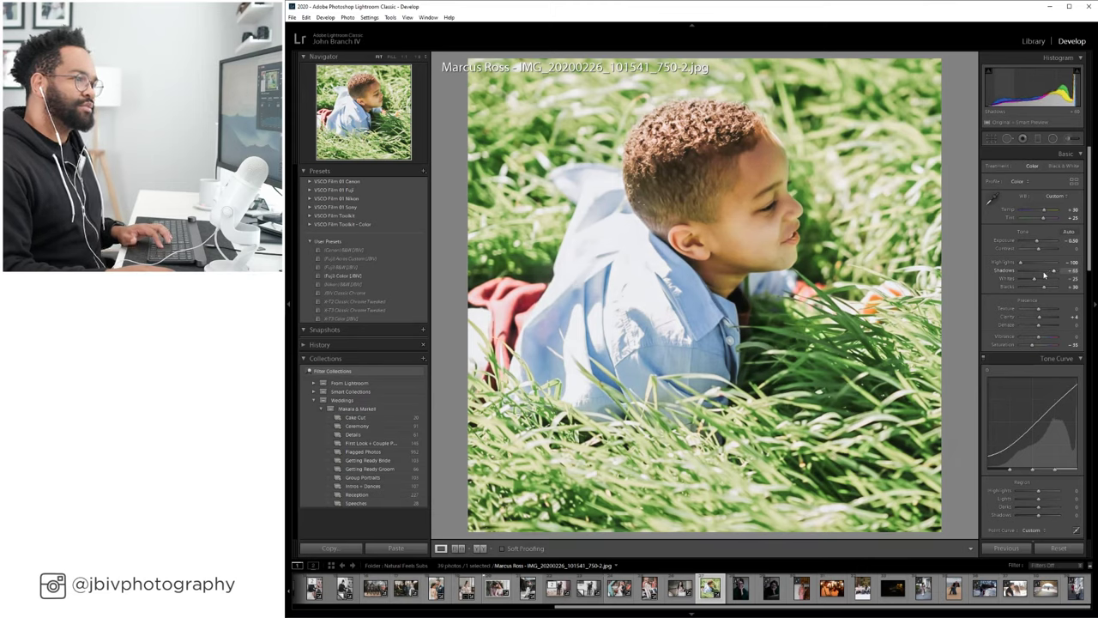
left_click_drag(1039, 242, 1040, 244)
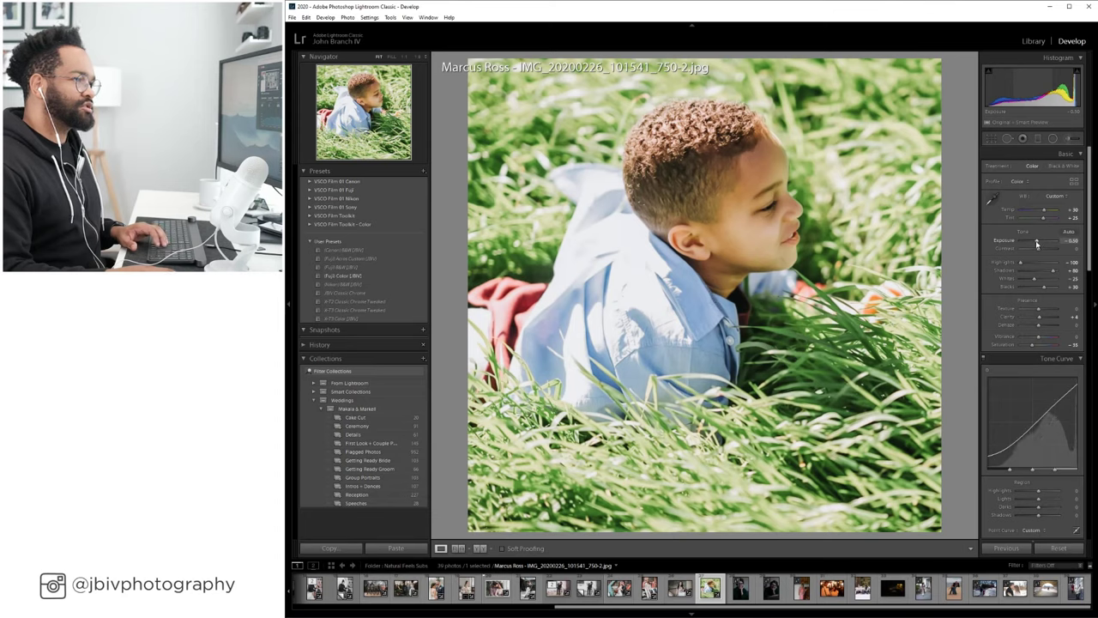
scroll(992, 278, "down", 6)
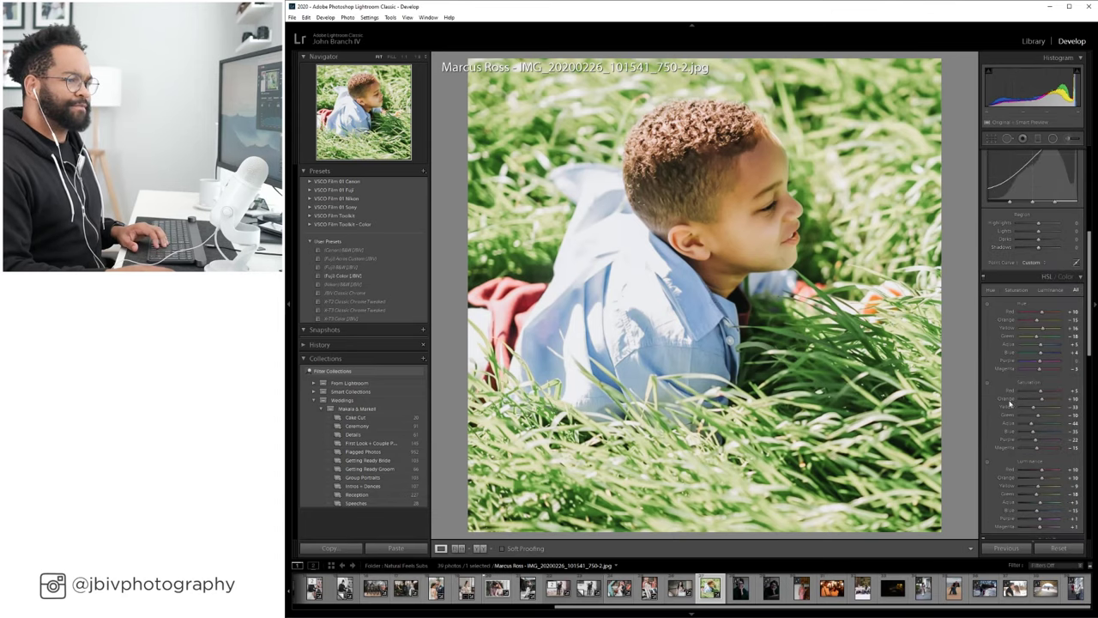
left_click_drag(1034, 408, 1035, 412)
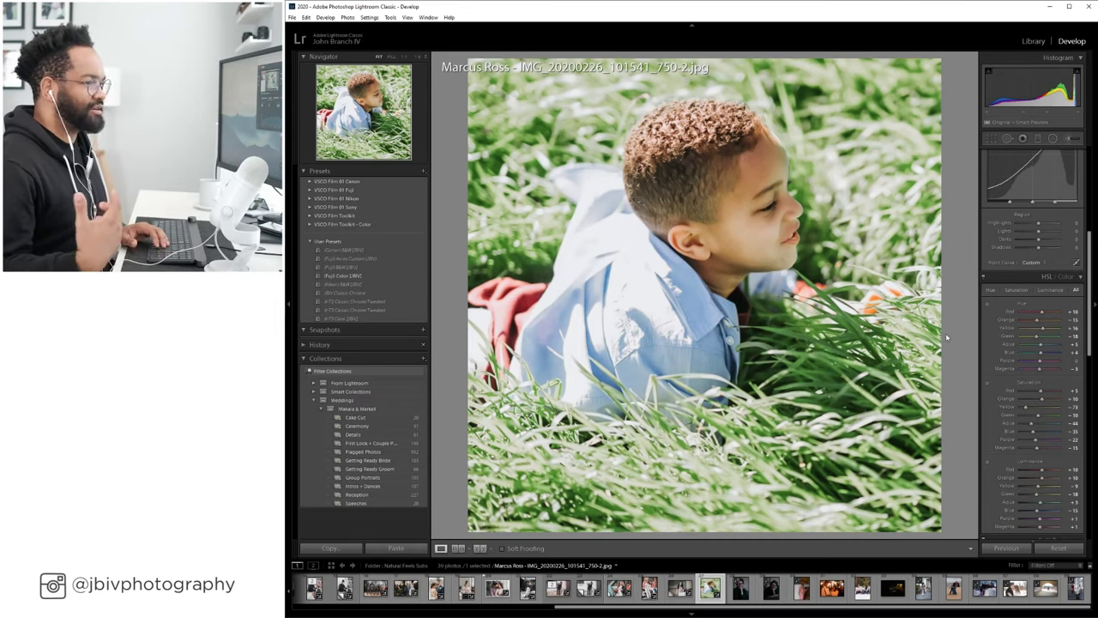
left_click_drag(1013, 182, 1008, 153)
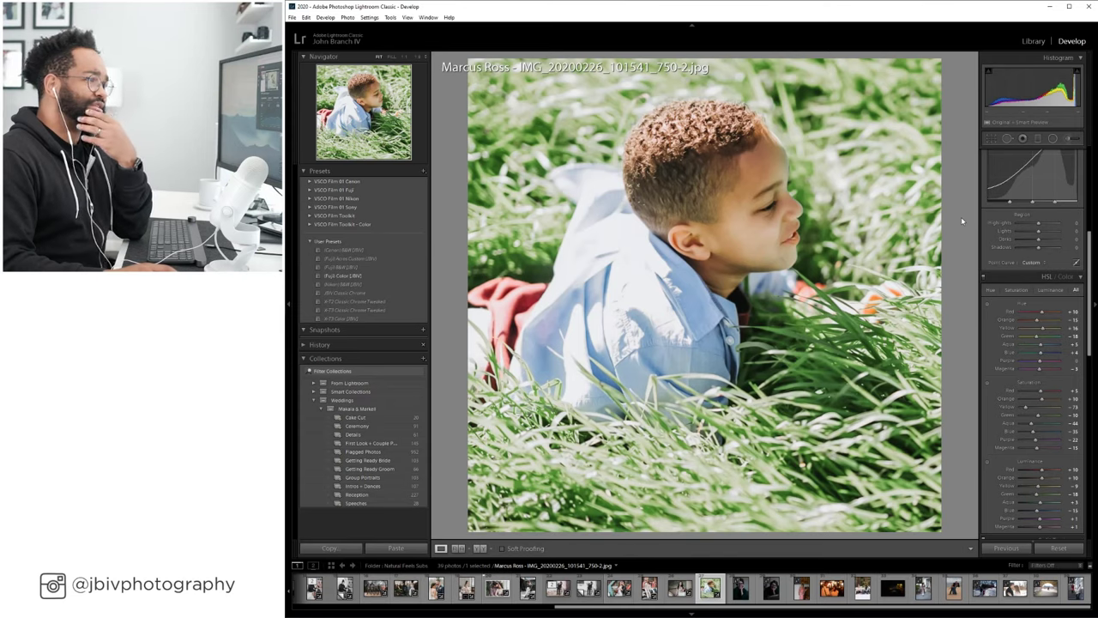
View the boy photo's Before/After with panels hidden, then return to Loupe and go to the next photo.
left_click(482, 548)
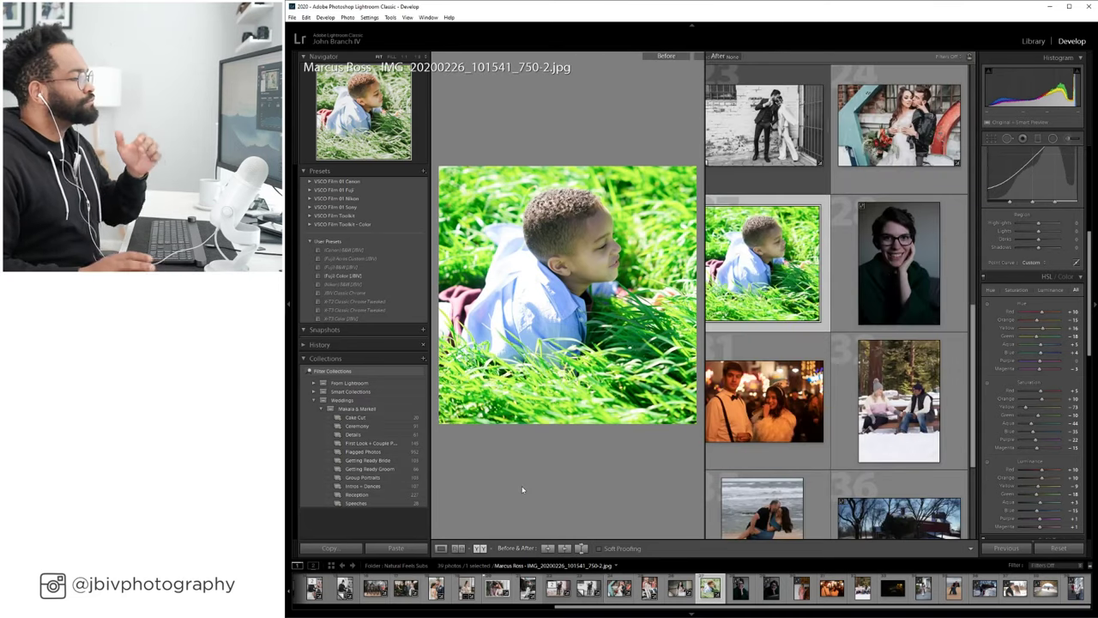
key("Tab")
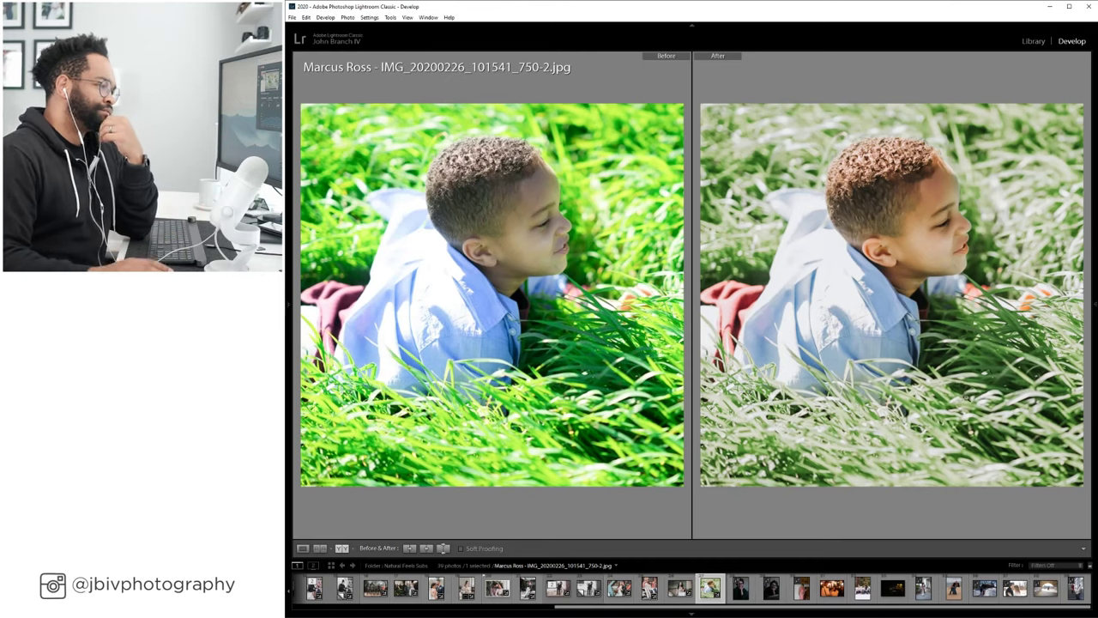
left_click(302, 548)
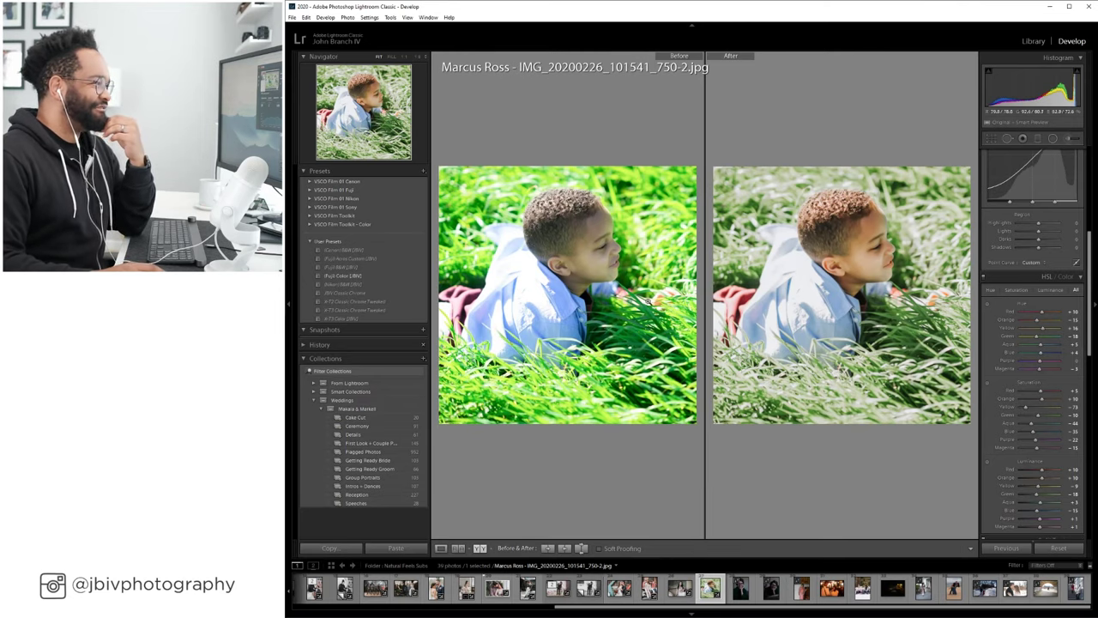
left_click(441, 548)
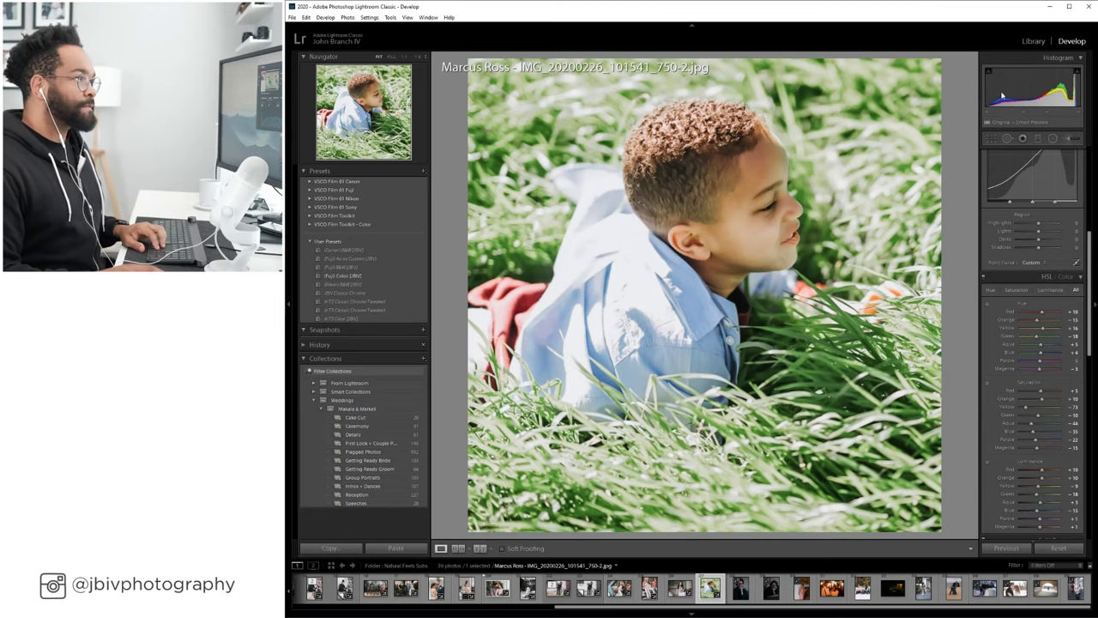
key("Right")
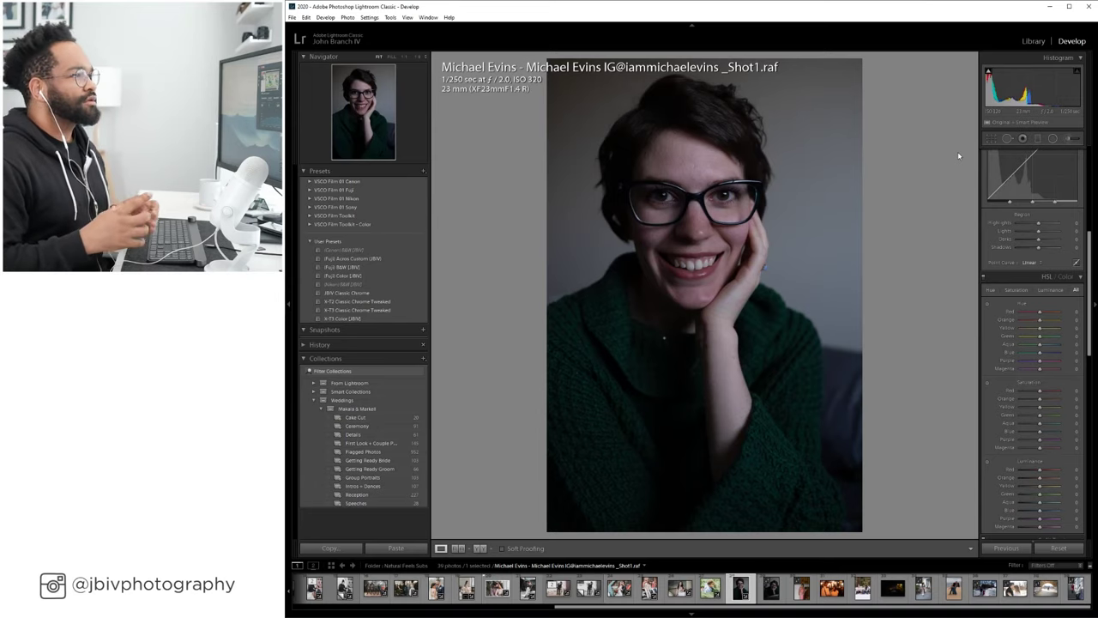
scroll(996, 223, "down", 10)
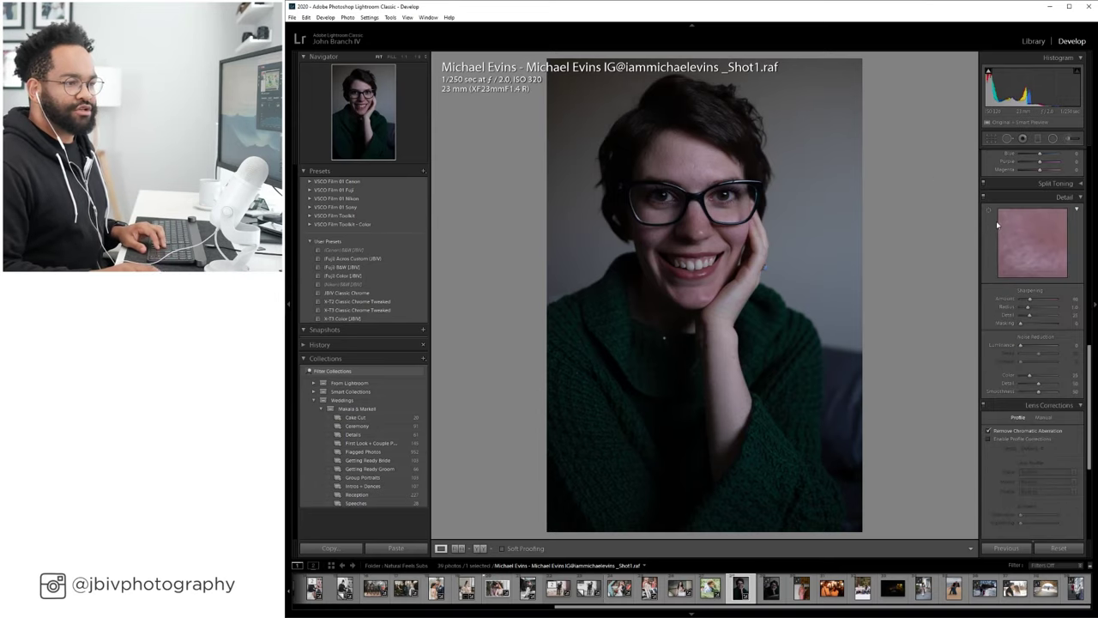
left_click(1033, 41)
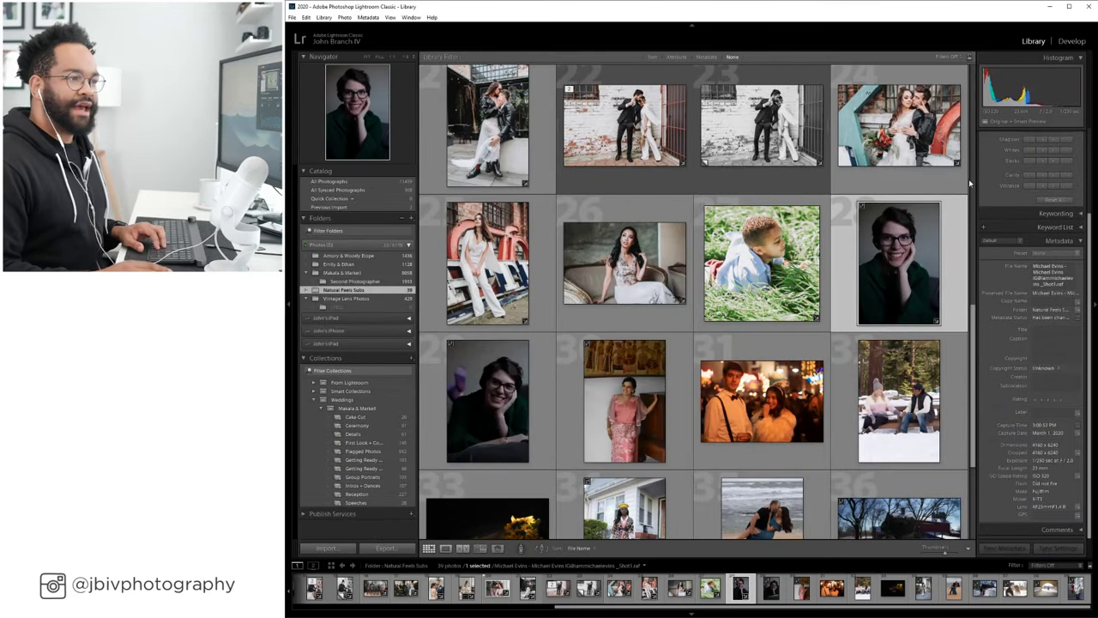
left_click(1072, 40)
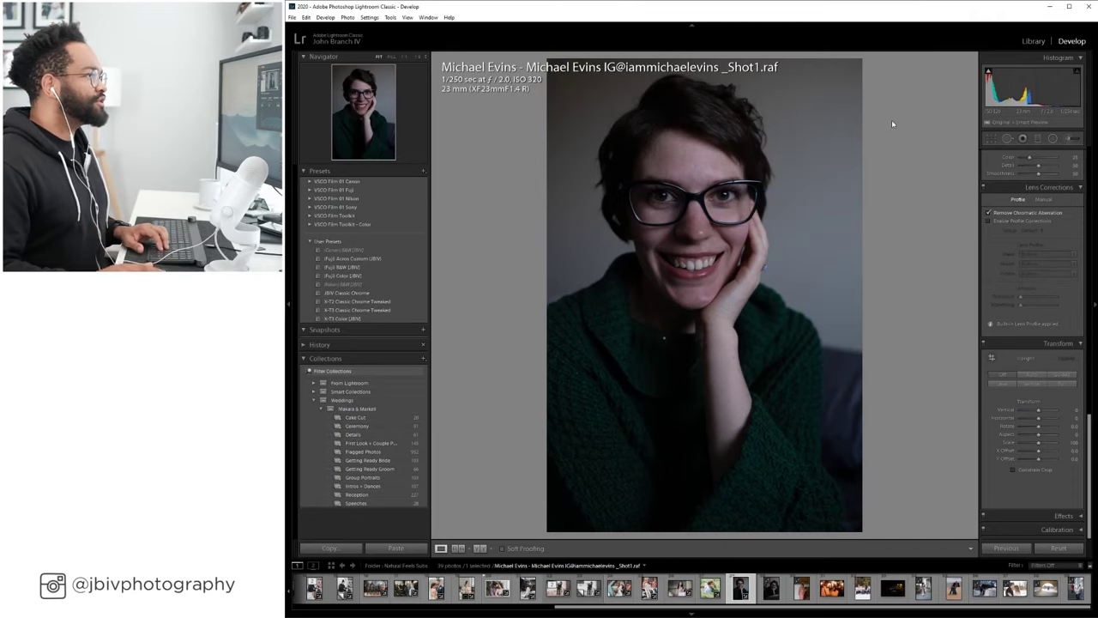
Apply the X-T3 Color (JBIV) preset and raise Shadows to +55.
left_click(370, 320)
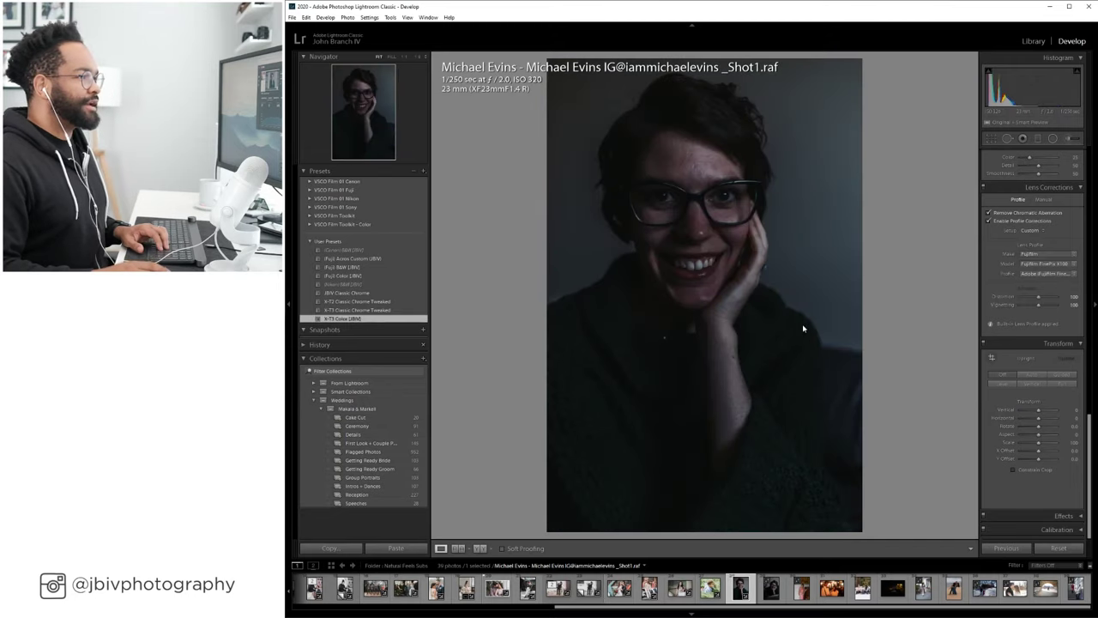
scroll(1033, 275, "up", 10)
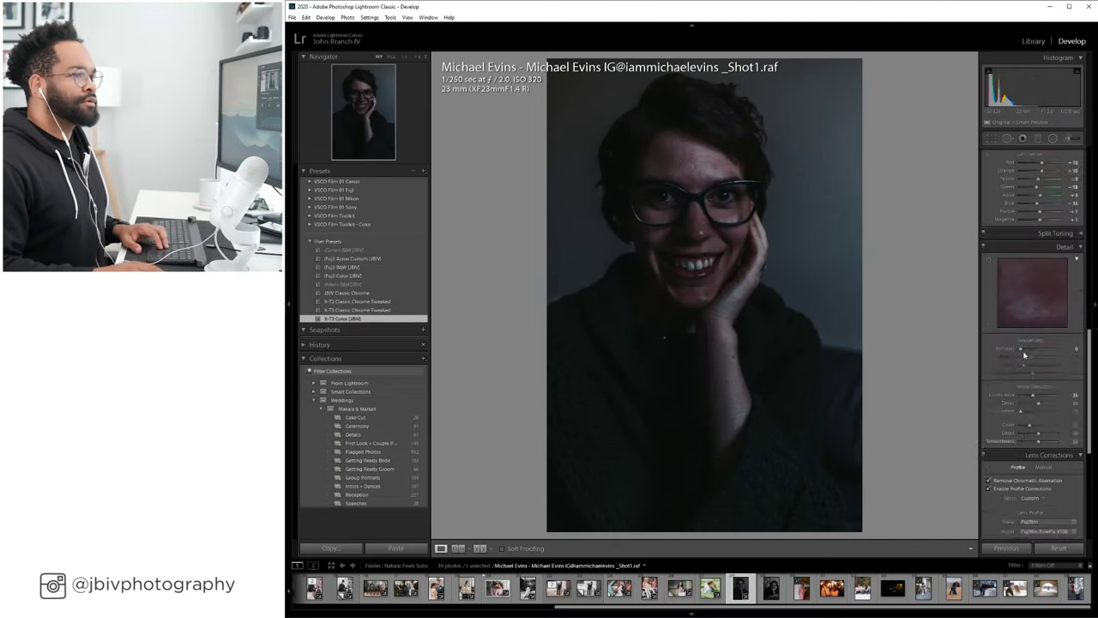
left_click_drag(1033, 275, 1048, 244)
Set exposure to about +2.10 and temperature to 7000.
scroll(1048, 244, "up", 5)
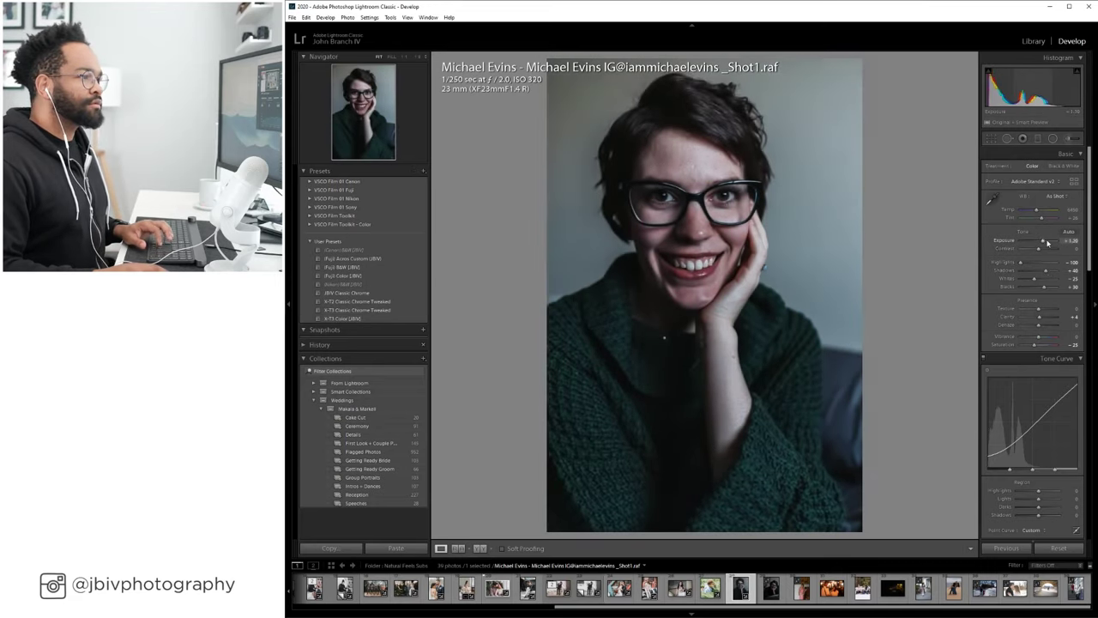
scroll(1047, 243, "up", 4)
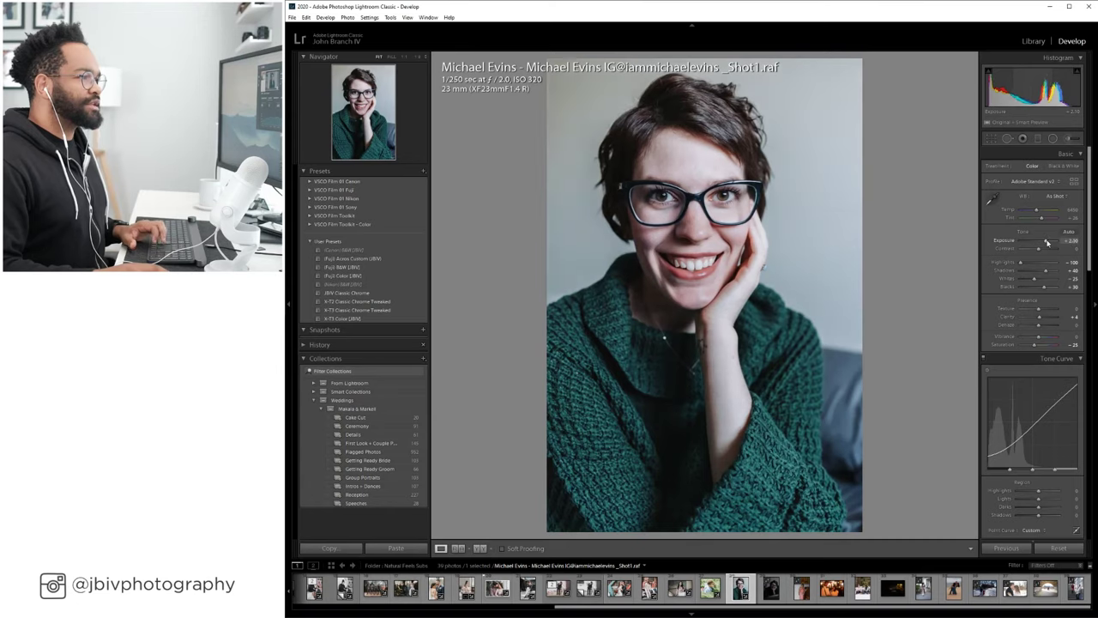
scroll(1045, 270, "down", 1)
scroll(1047, 243, "down", 1)
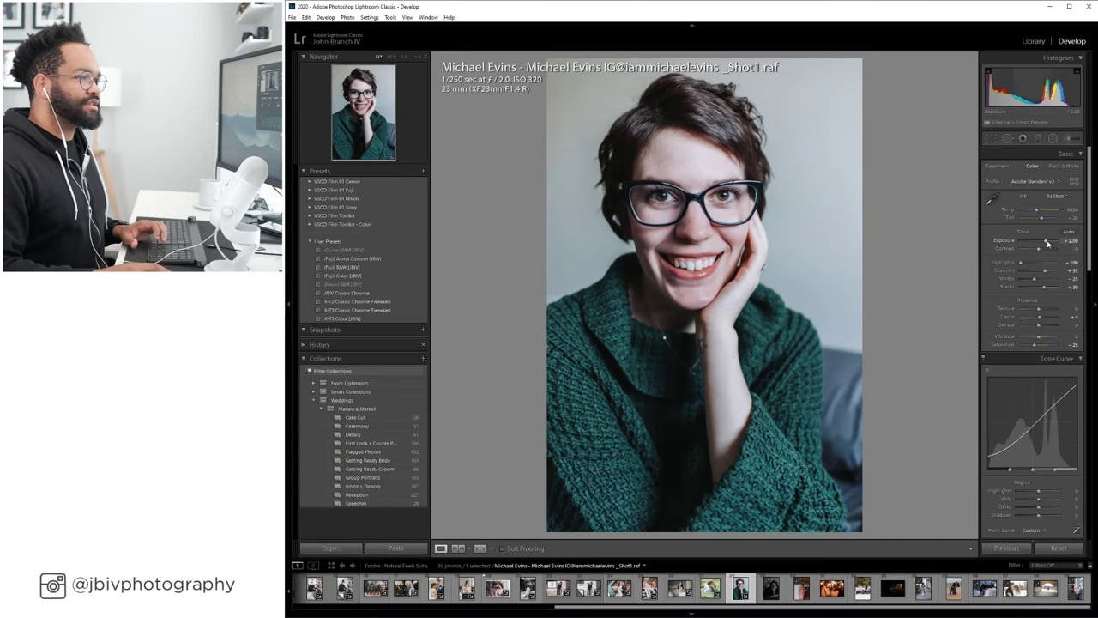
scroll(1047, 243, "up", 1)
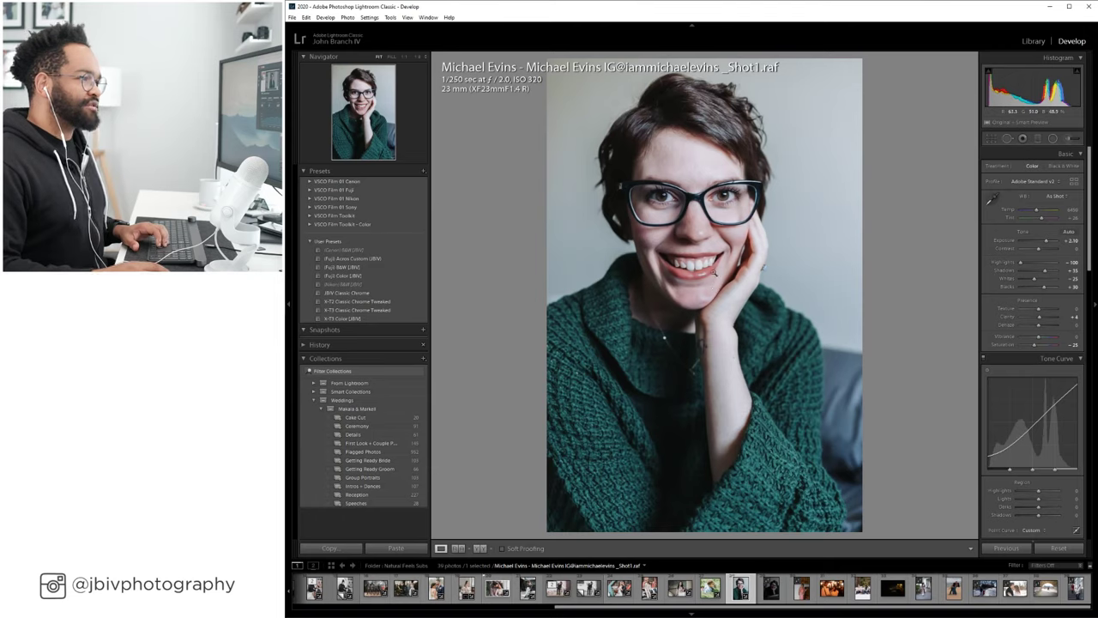
scroll(1047, 243, "up", 5)
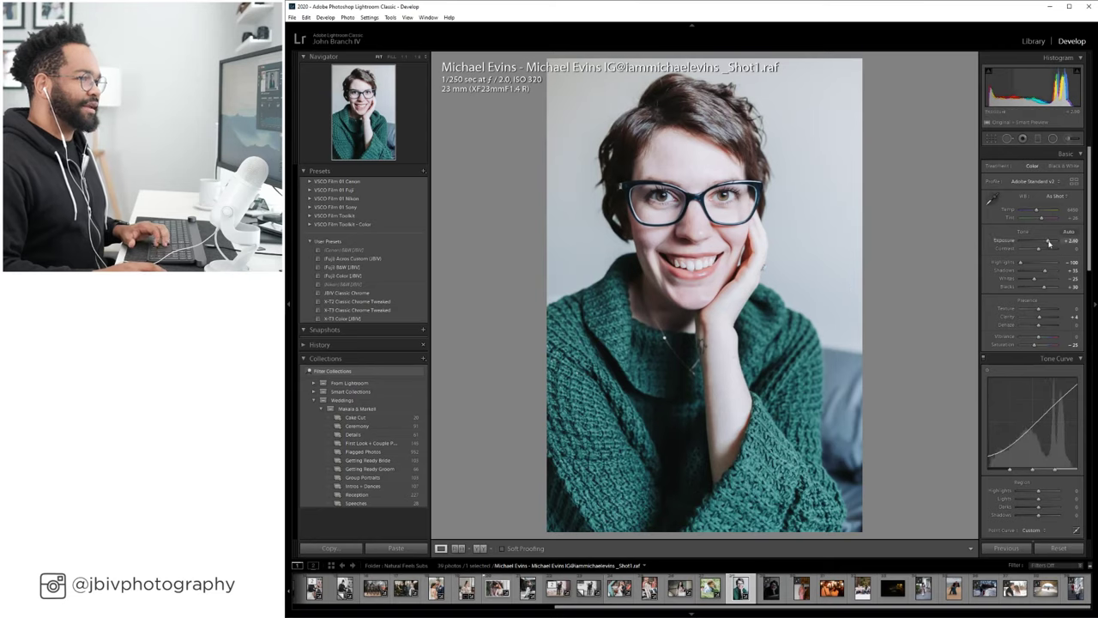
scroll(1049, 242, "down", 16)
scroll(1049, 242, "up", 10)
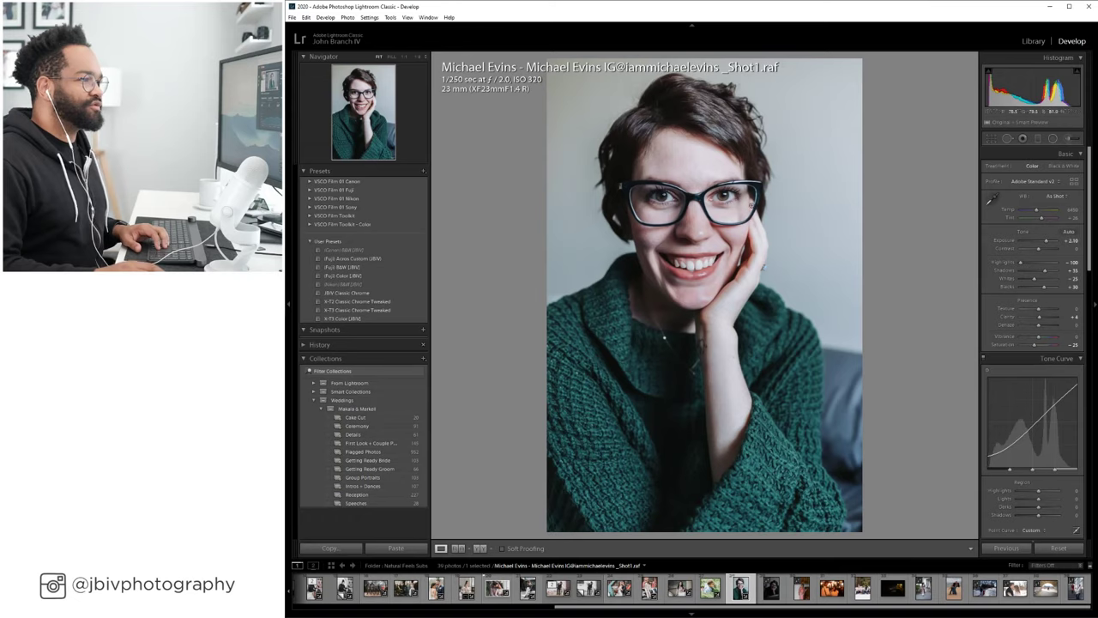
left_click_drag(1048, 240, 1044, 240)
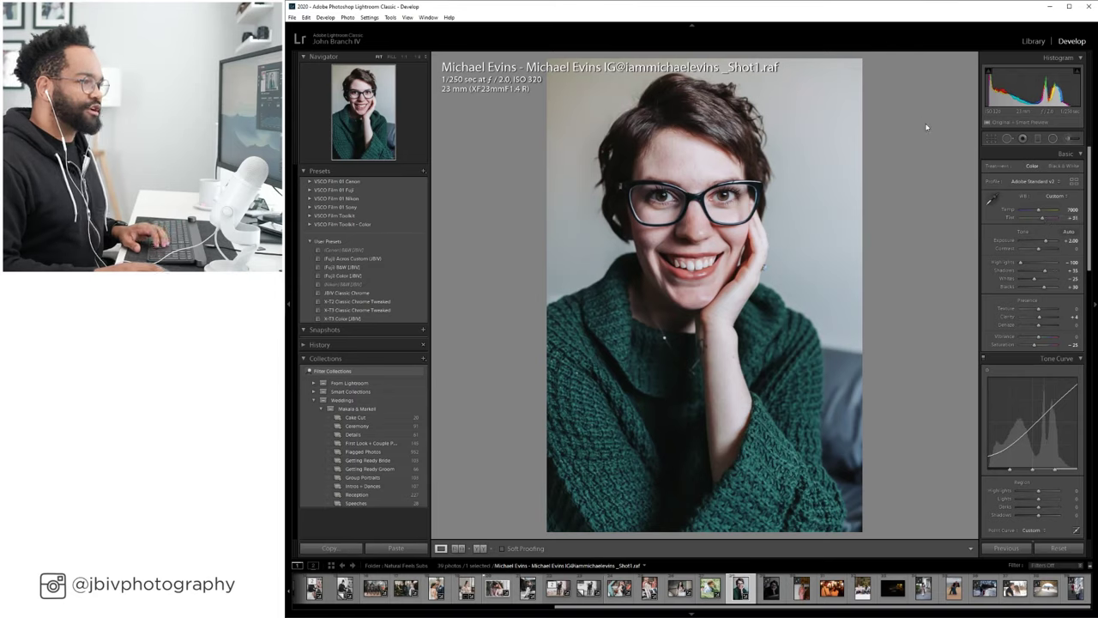
left_click_drag(1032, 239, 1047, 244)
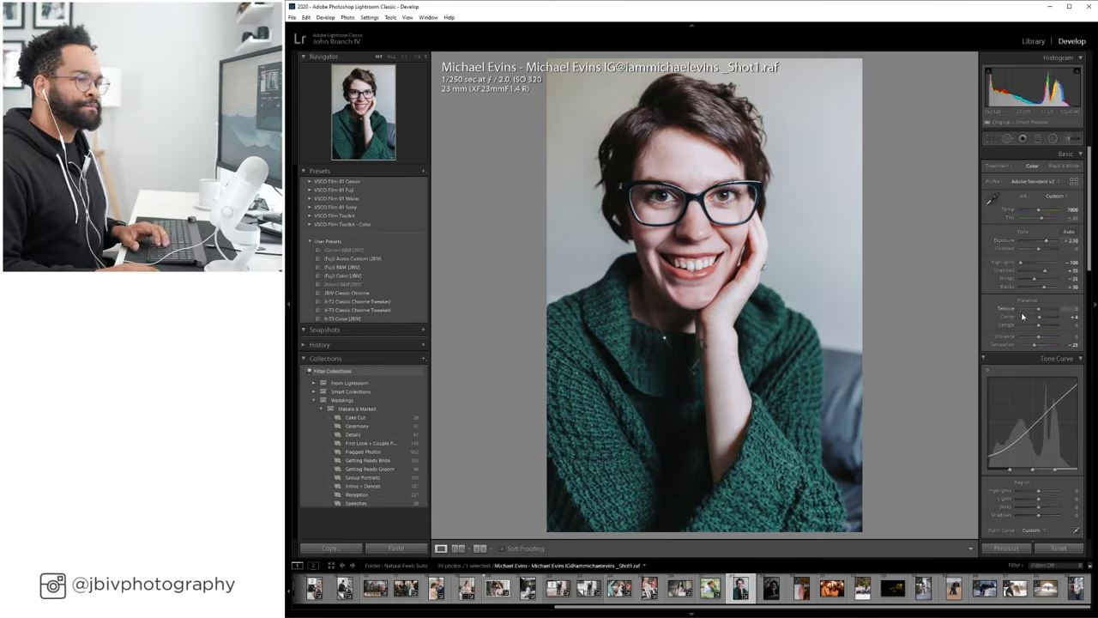
scroll(1009, 287, "down", 10)
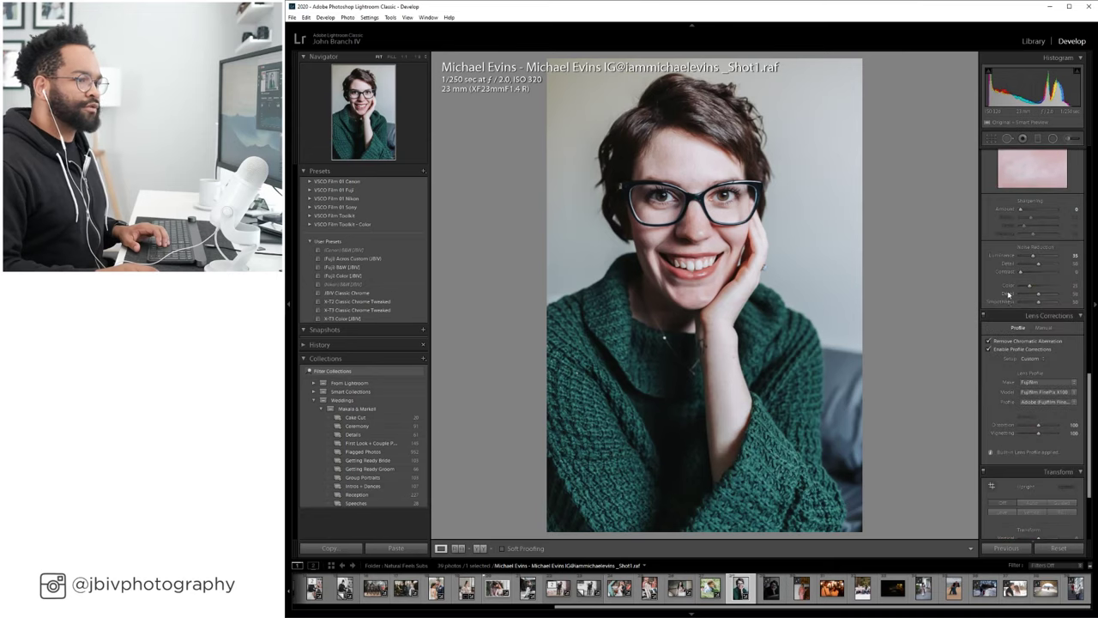
scroll(1038, 281, "up", 10)
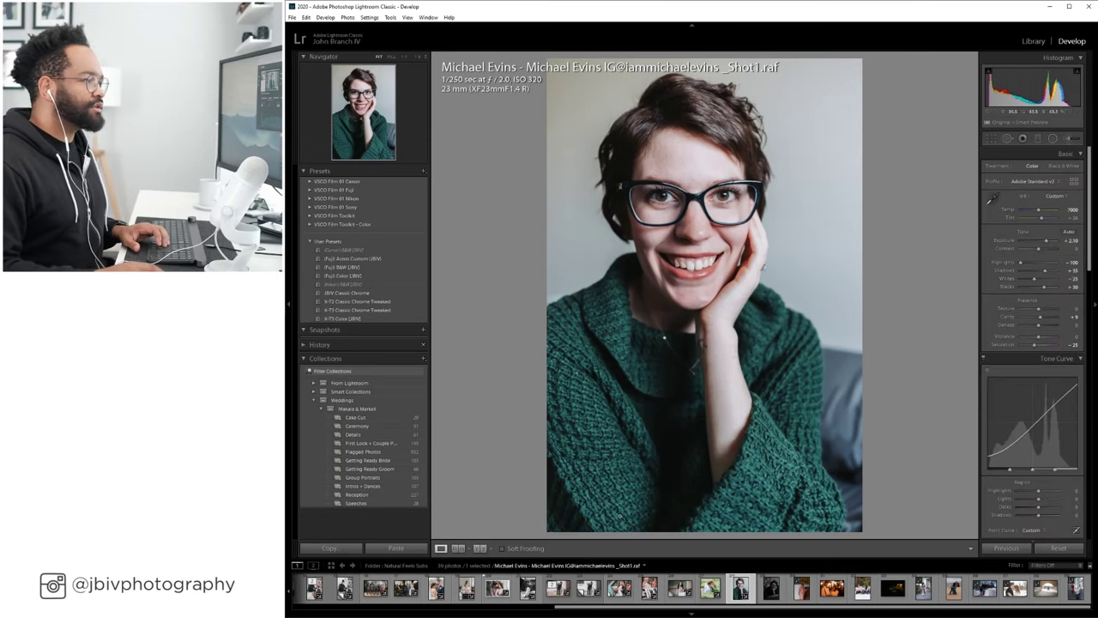
Check Before/After, undo the last yellow saturation change, then return to Loupe and advance to the second shot.
left_click(480, 547)
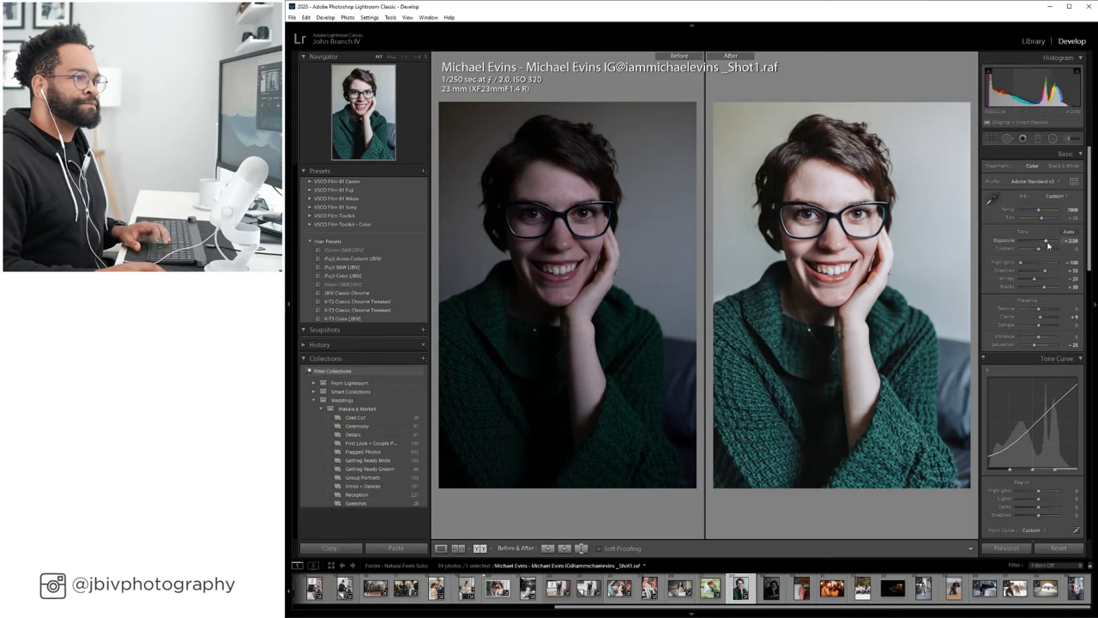
scroll(984, 322, "down", 3)
scroll(983, 321, "down", 3)
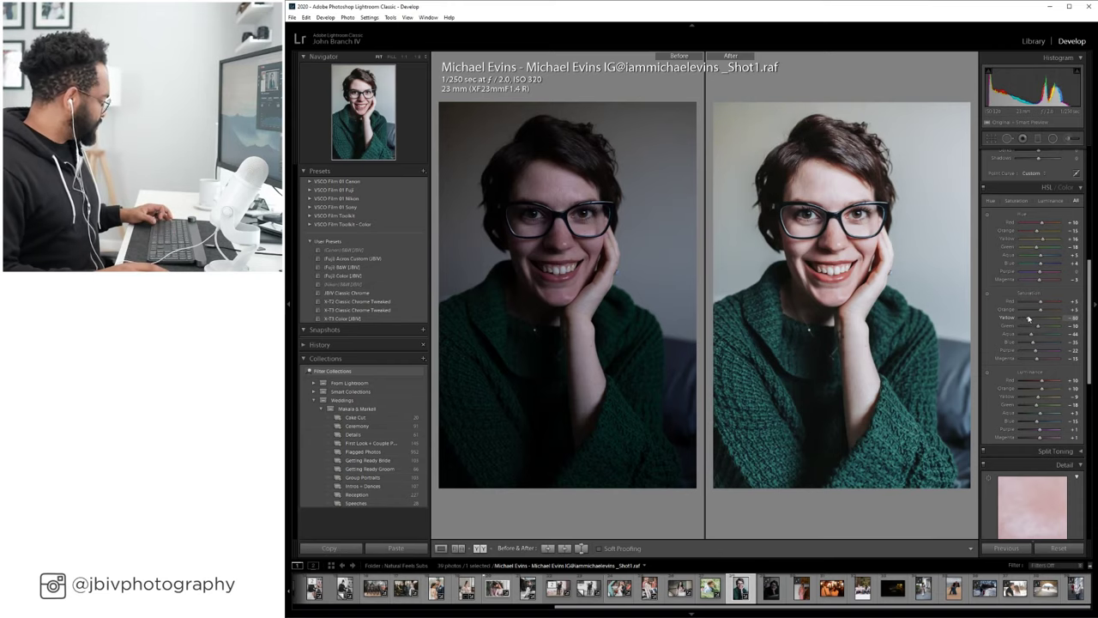
key("ctrl+z")
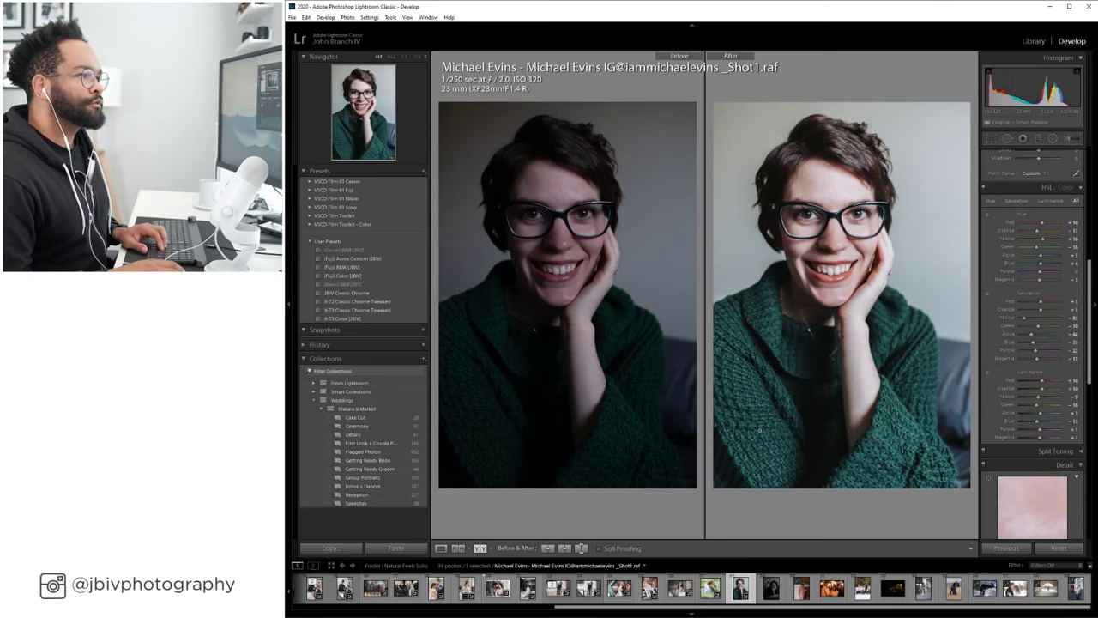
left_click(441, 547)
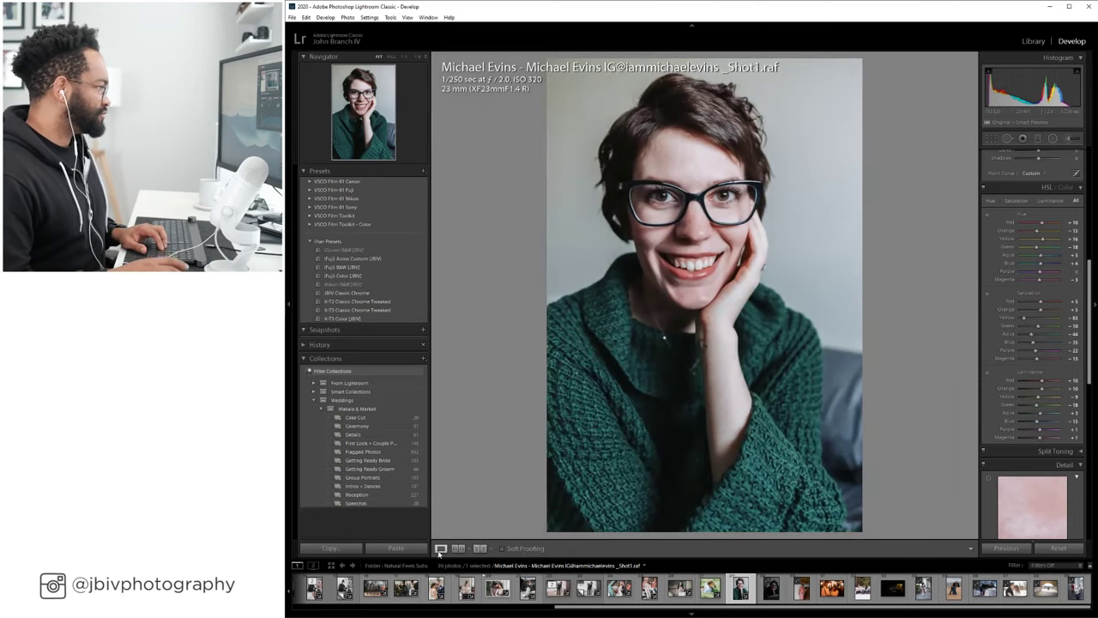
key("Right")
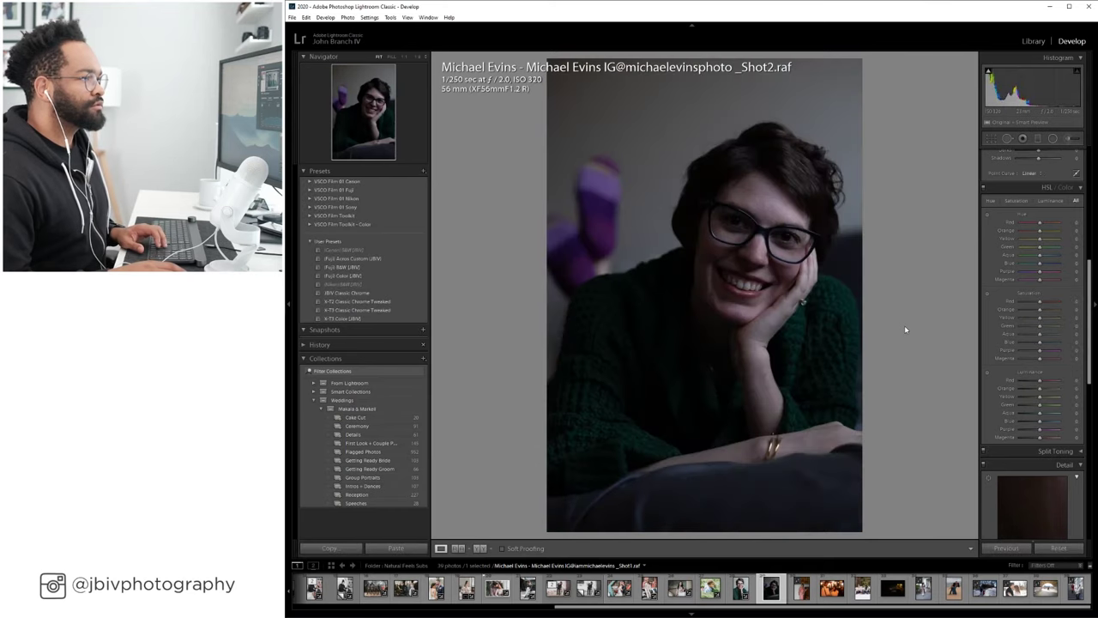
Synchronize the first green-sweater shot's settings onto the second shot in the Library grid.
key("Left")
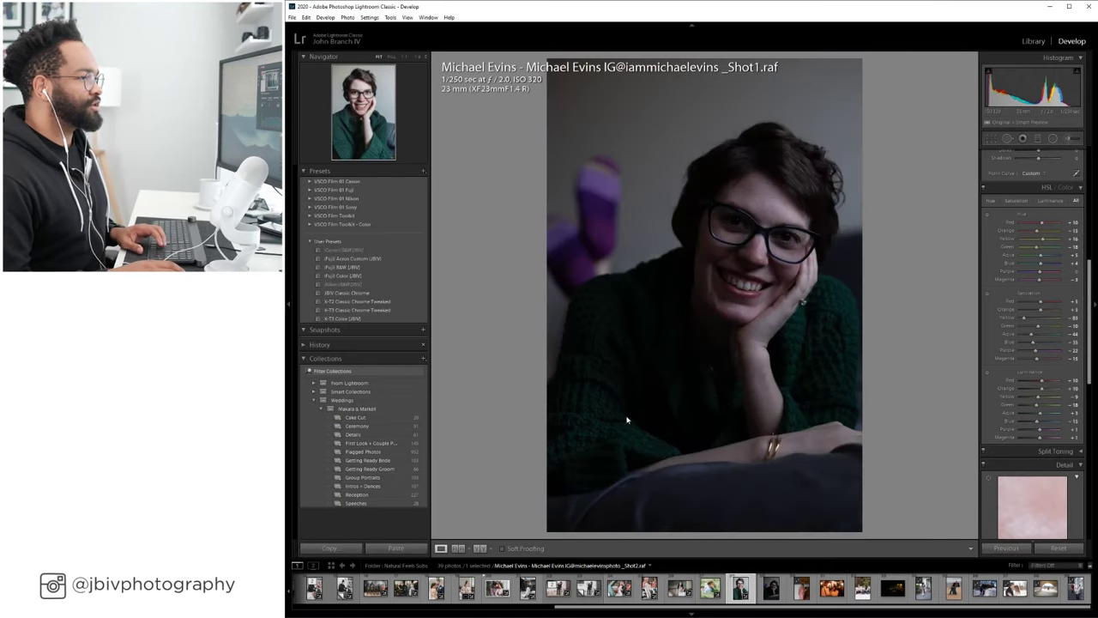
left_click(1030, 41)
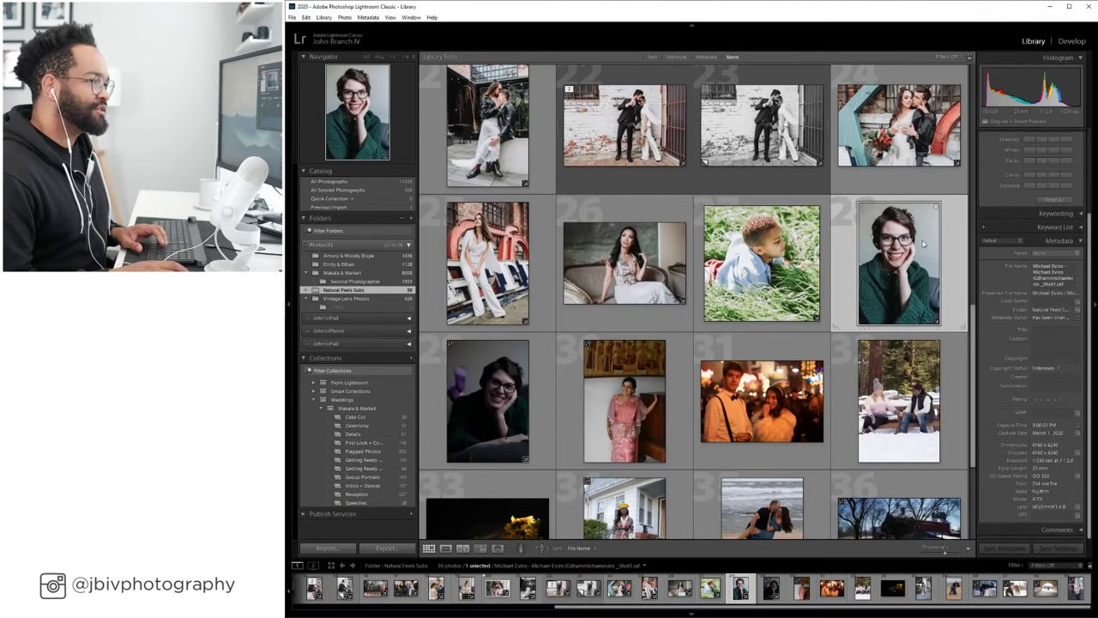
left_click(474, 423, "ctrl")
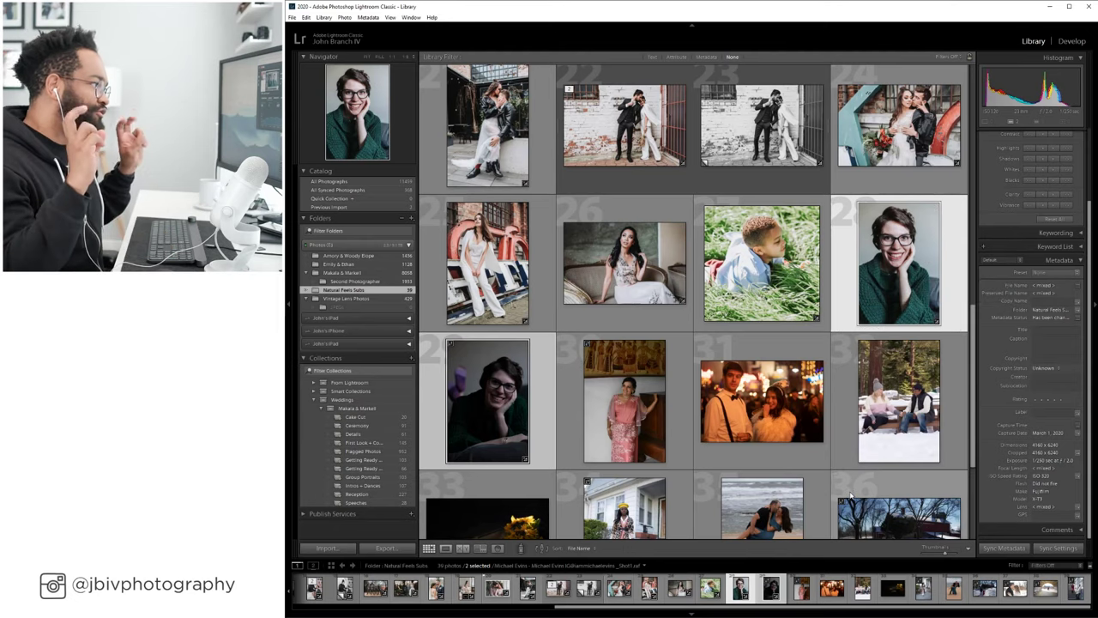
left_click(1059, 550)
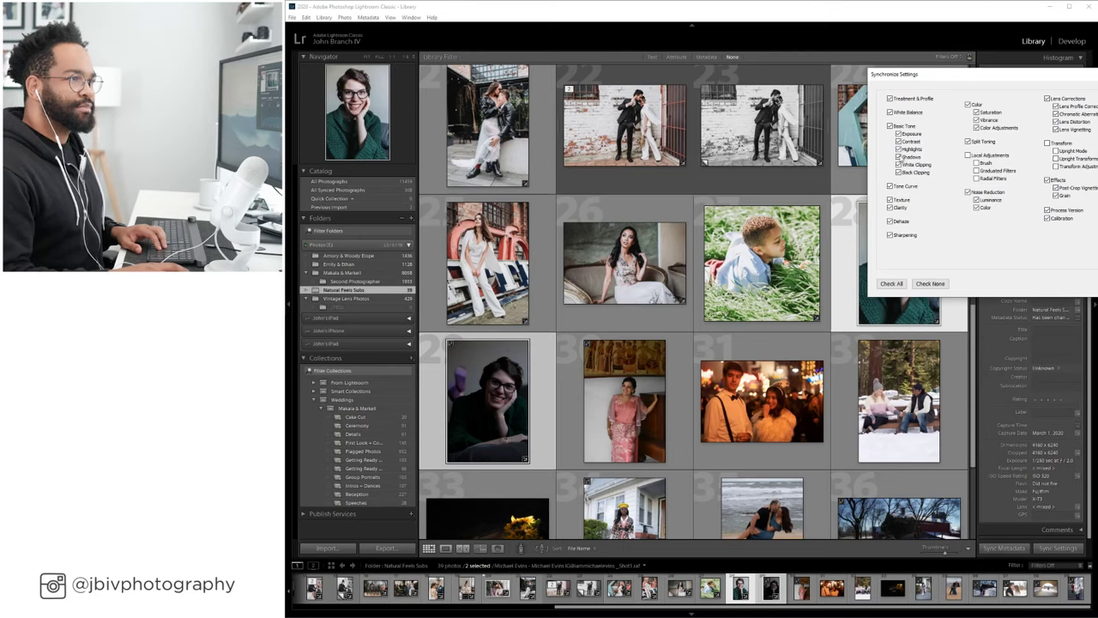
left_click_drag(976, 74, 603, 170)
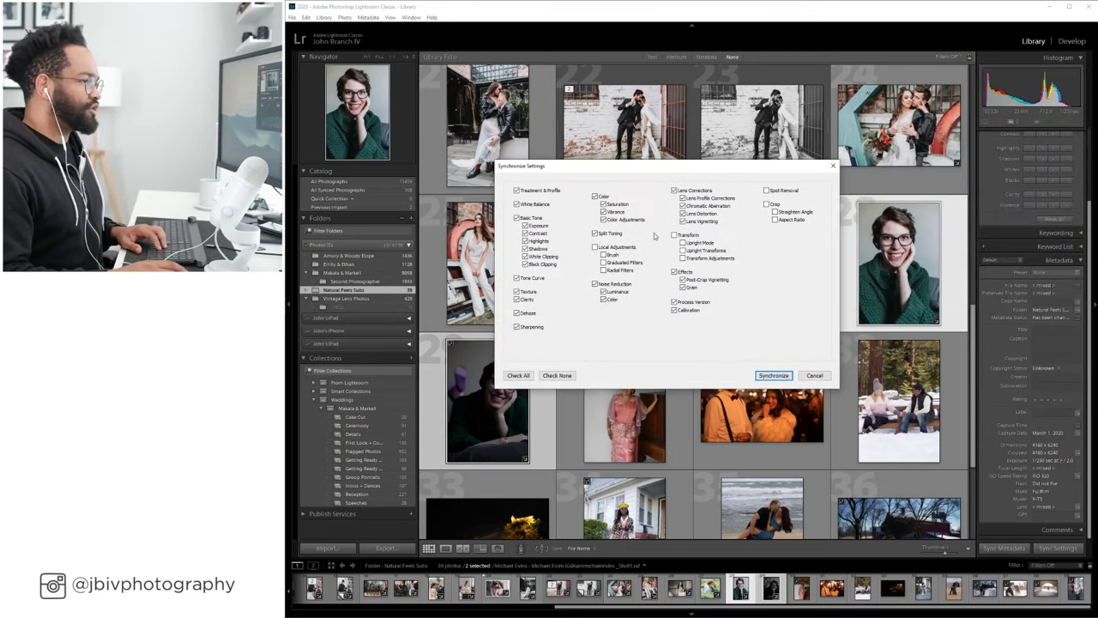
left_click(773, 375)
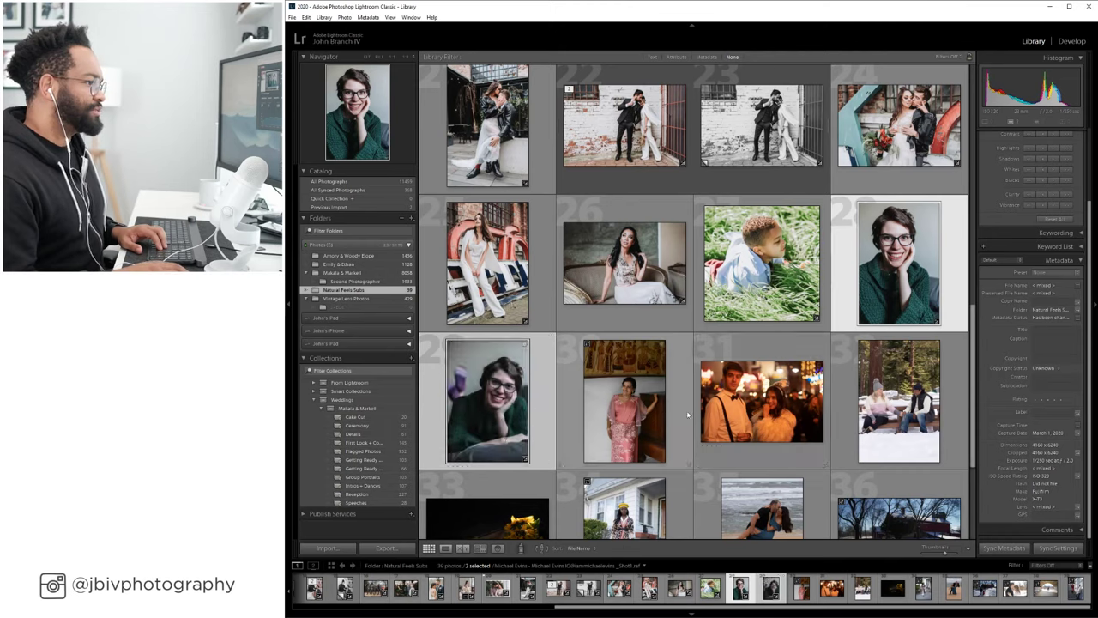
Select the second green-sweater shot alone and open it in Develop.
left_click(592, 386)
left_click(506, 395)
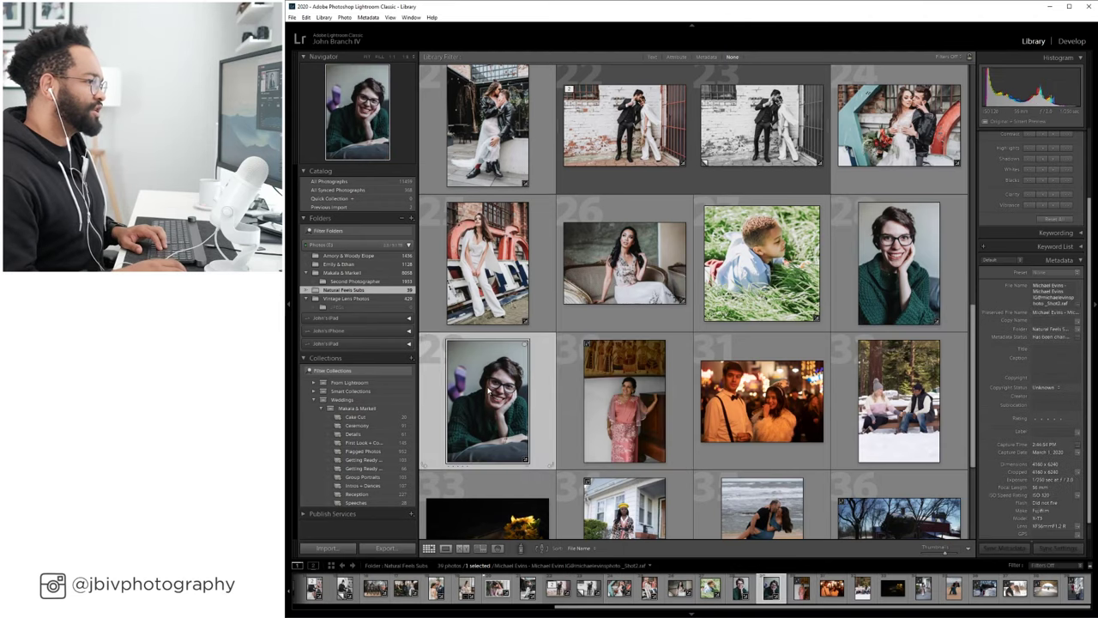
left_click(1072, 42)
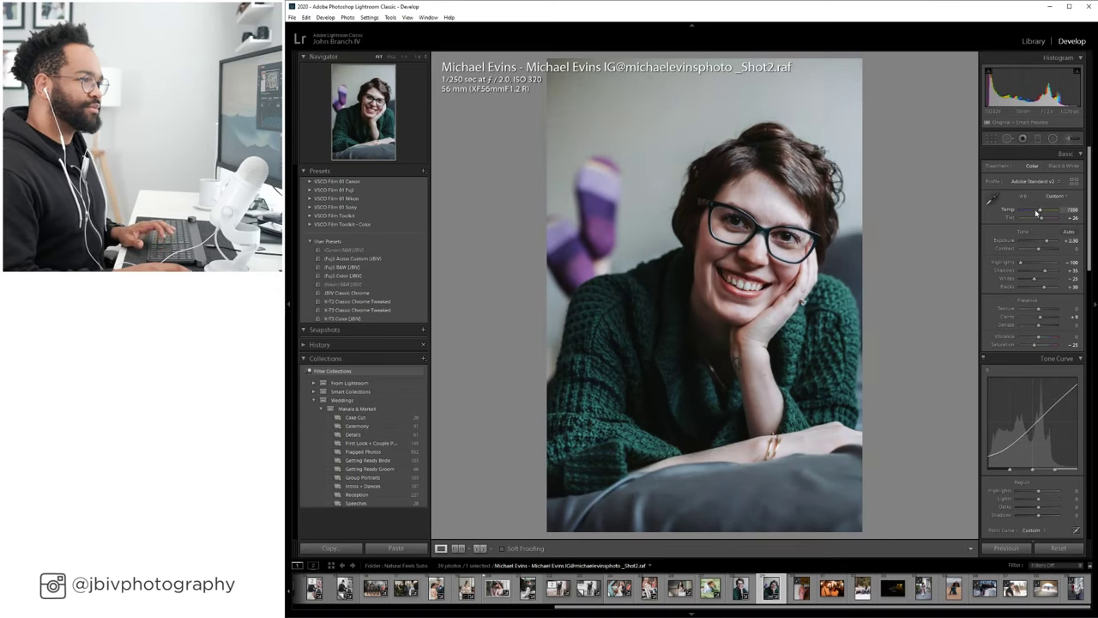
Warm temperature to about 7600 and raise exposure to +2.70 in Reference view.
left_click_drag(1037, 213, 1040, 213)
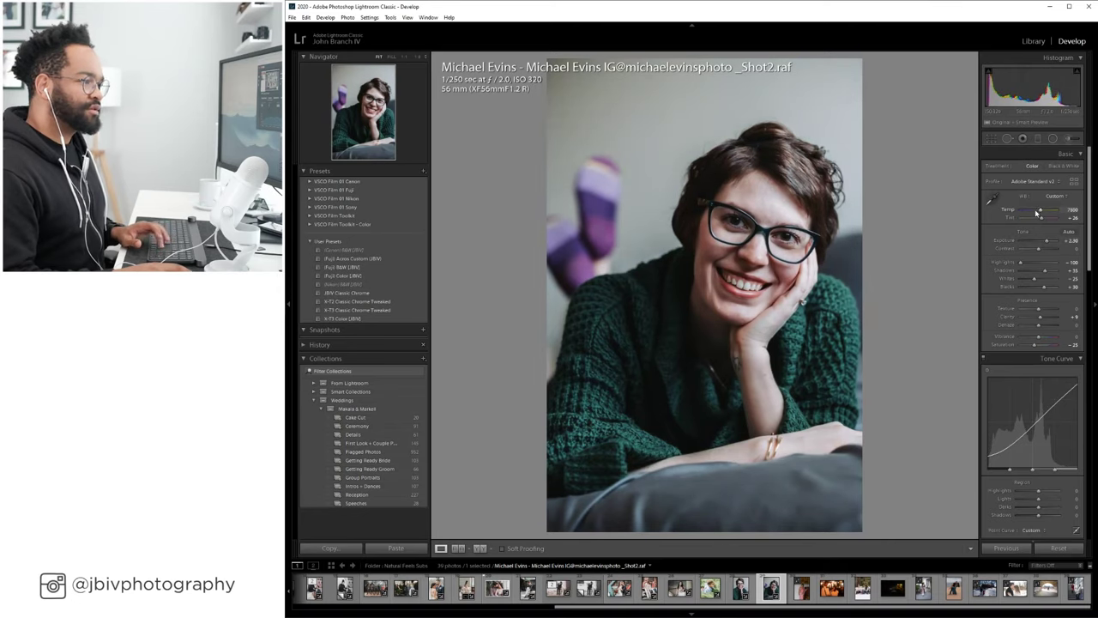
left_click(459, 548)
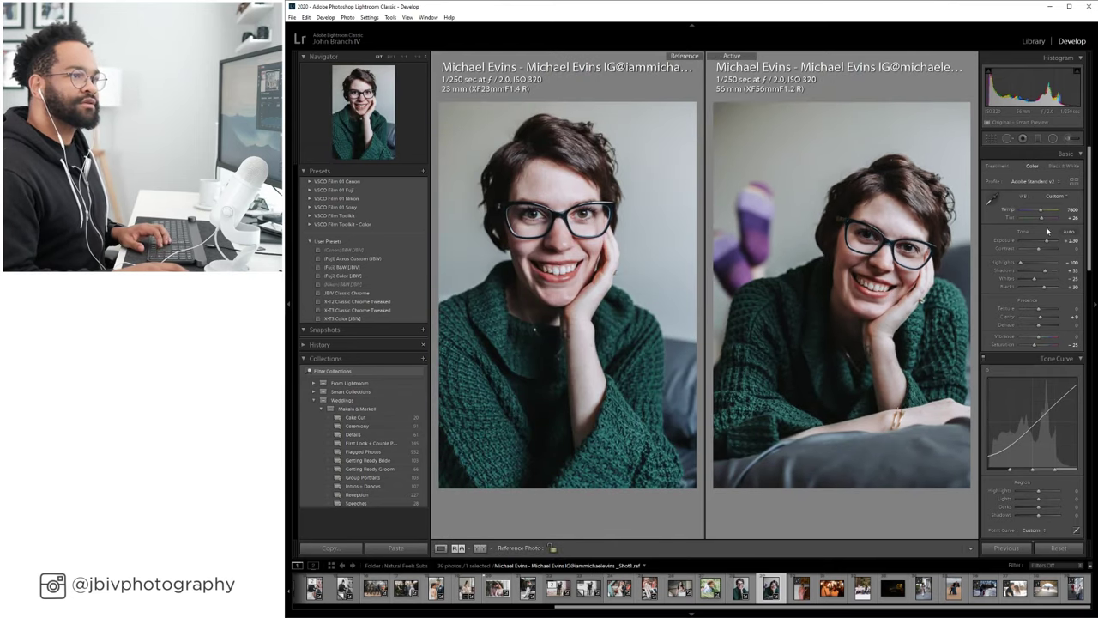
left_click_drag(1045, 241, 1048, 241)
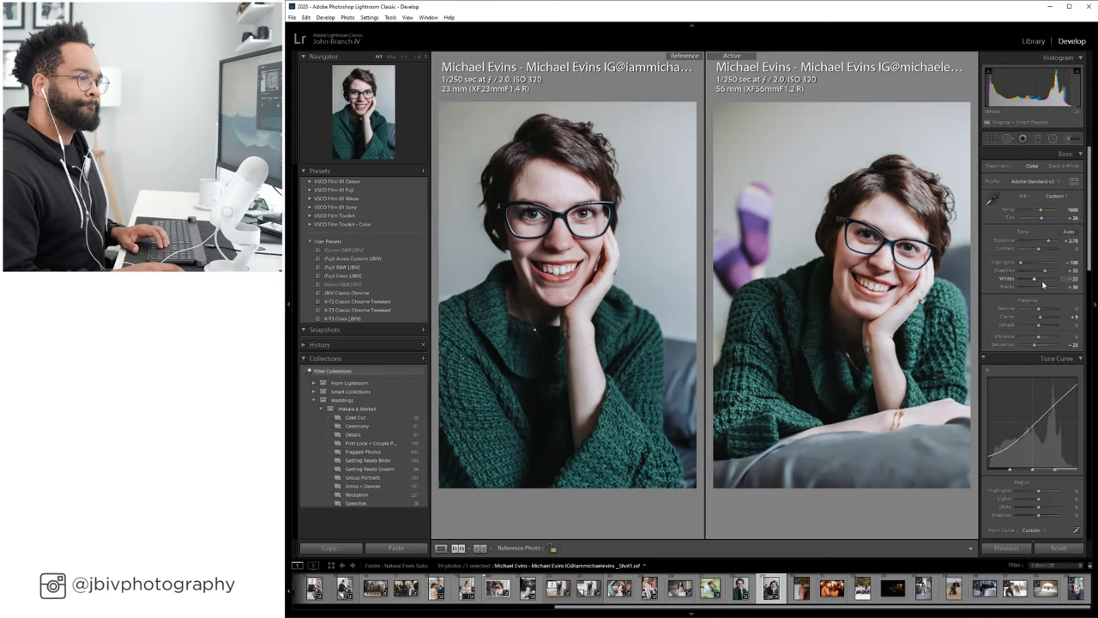
scroll(1030, 291, "down", 5)
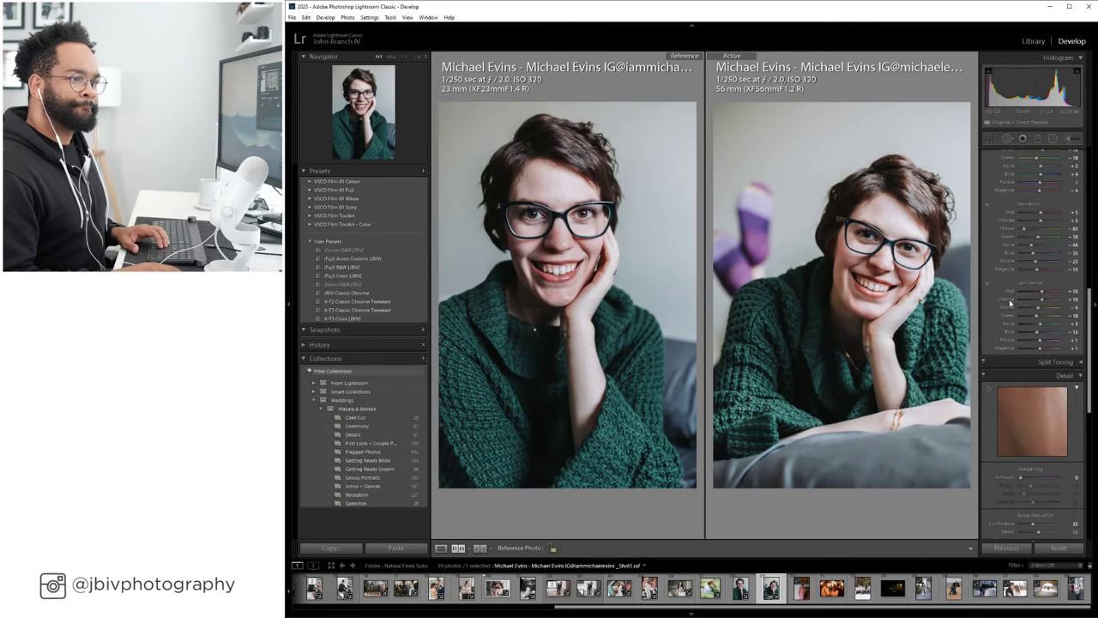
scroll(1013, 303, "up", 3)
scroll(1035, 209, "up", 3)
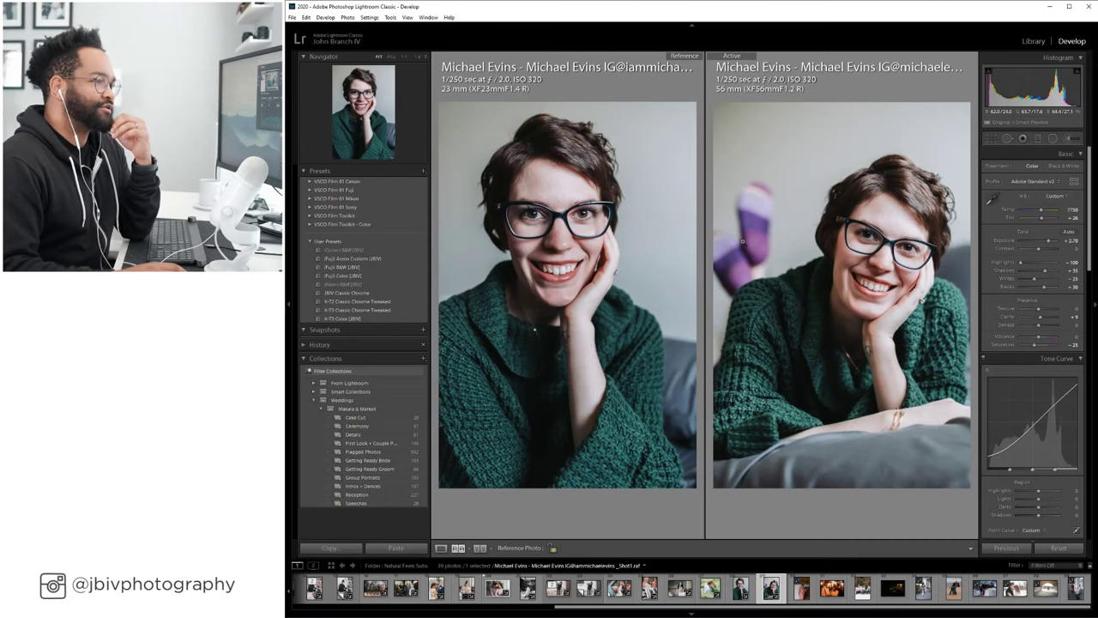
Return to Loupe view, then go back to the Library grid.
left_click(440, 547)
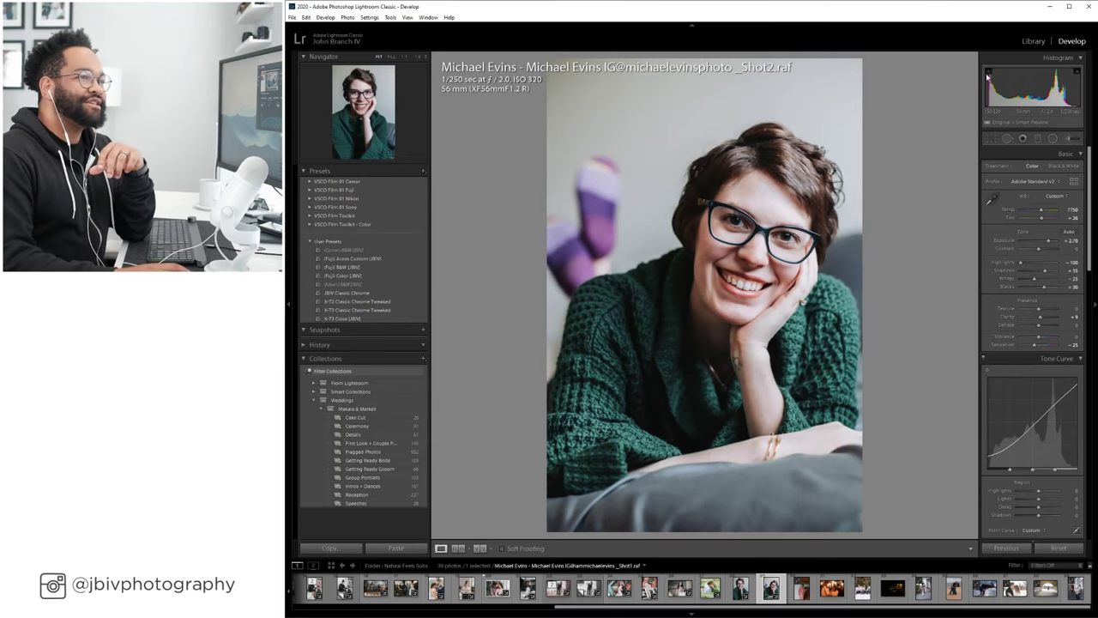
left_click(1027, 43)
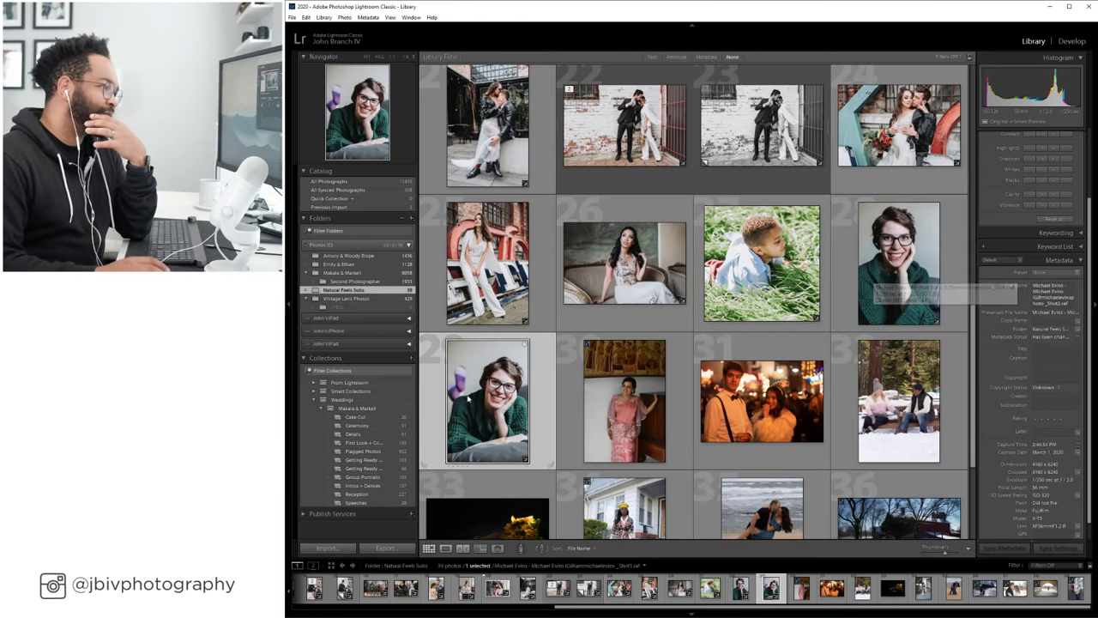
left_click(1067, 41)
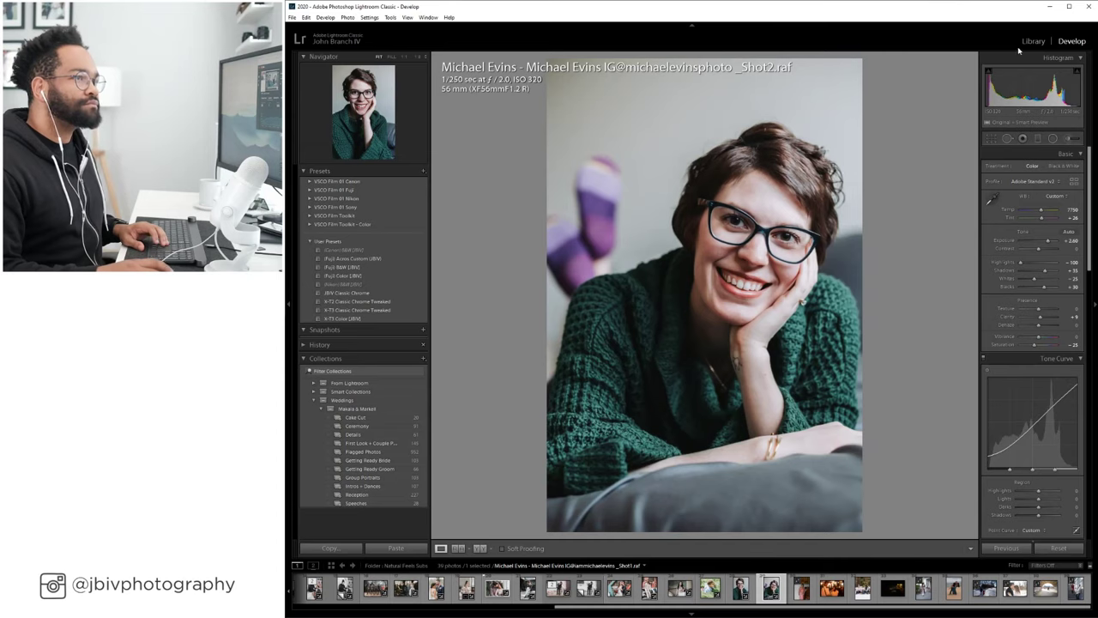
key("g")
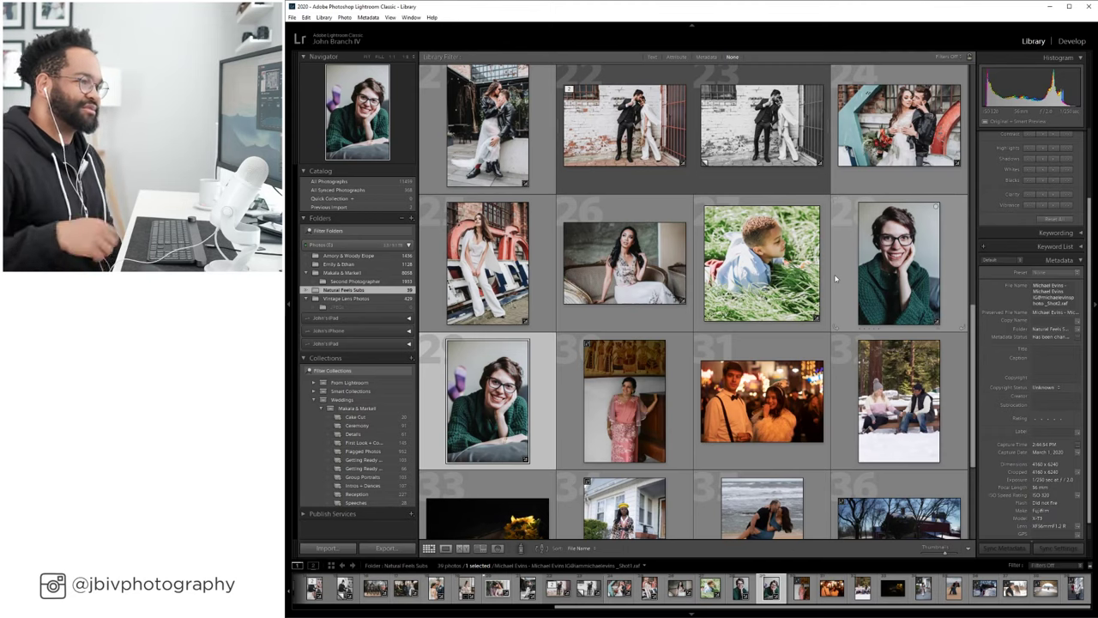
left_click(882, 265, "ctrl")
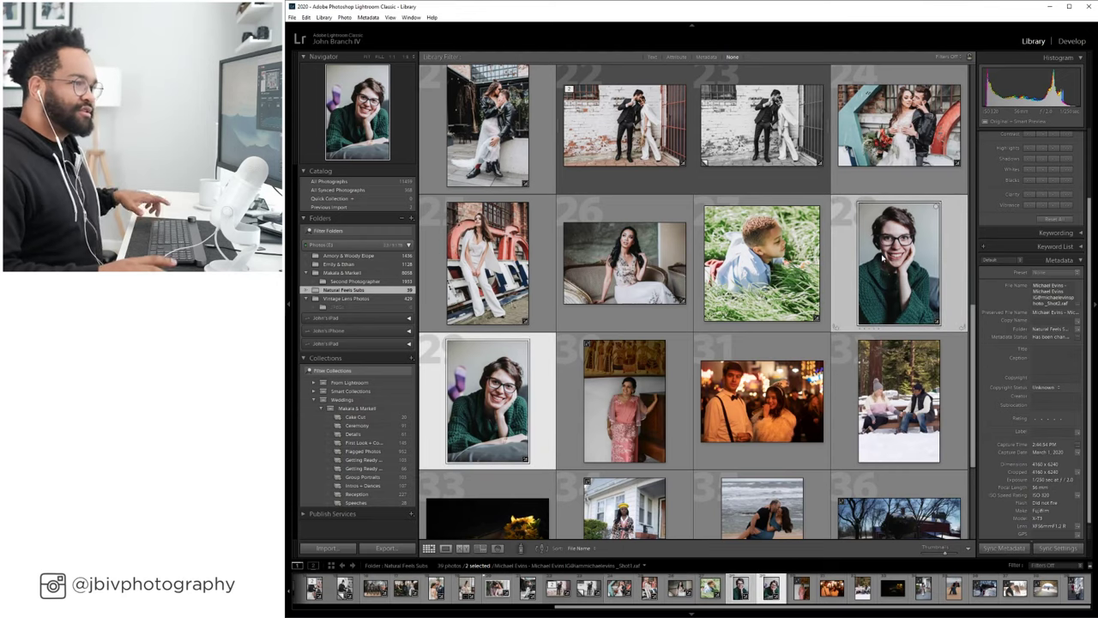
left_click(483, 548)
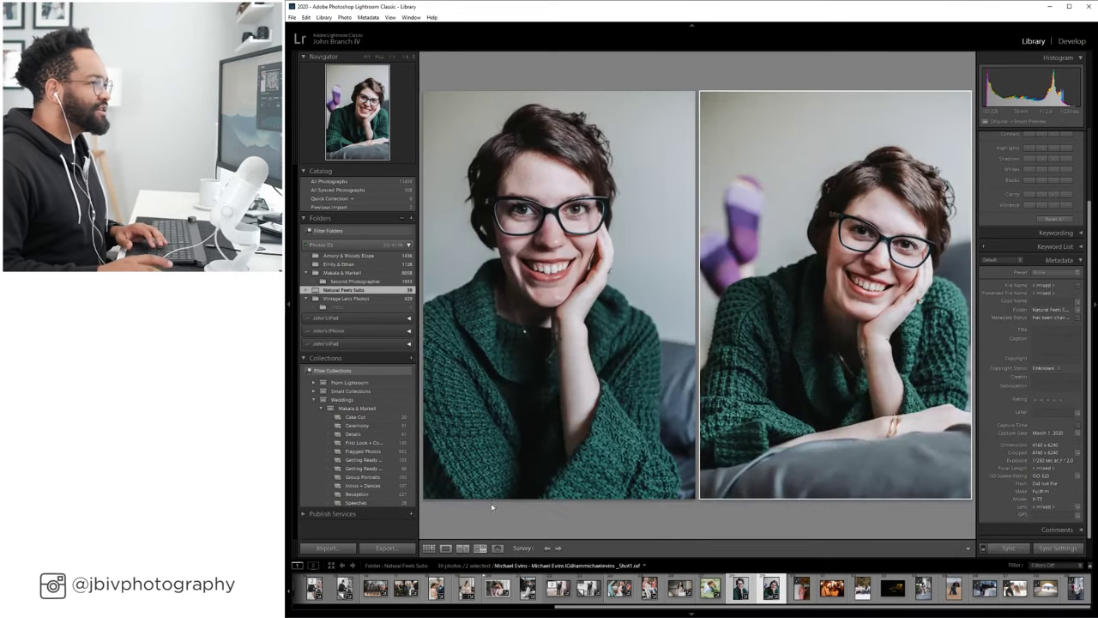
left_click(682, 179)
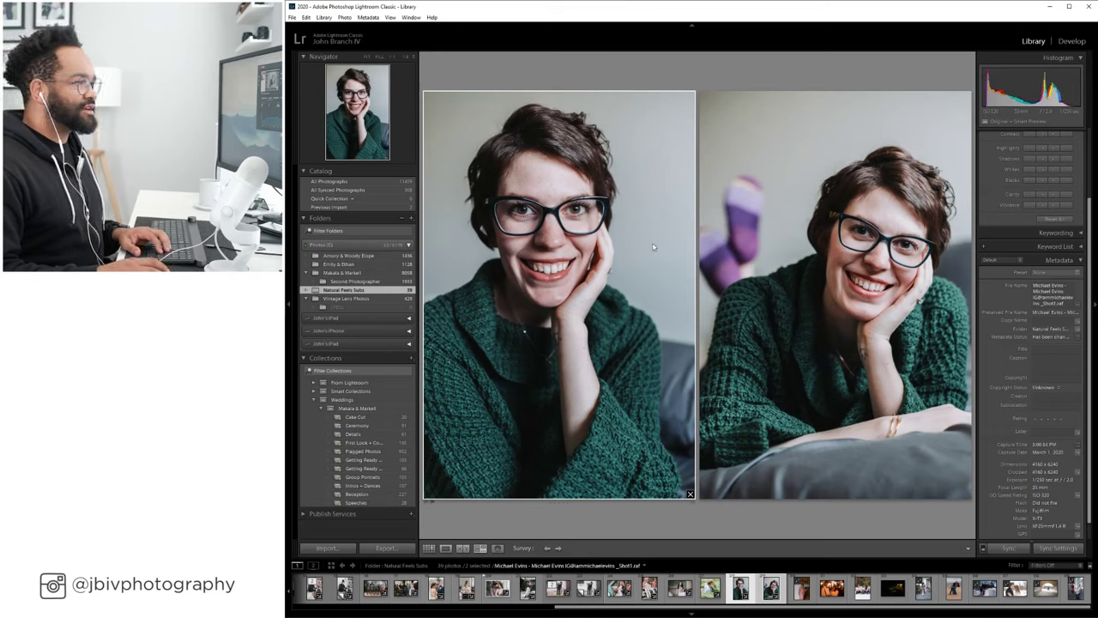
left_click(705, 187)
left_click(652, 186)
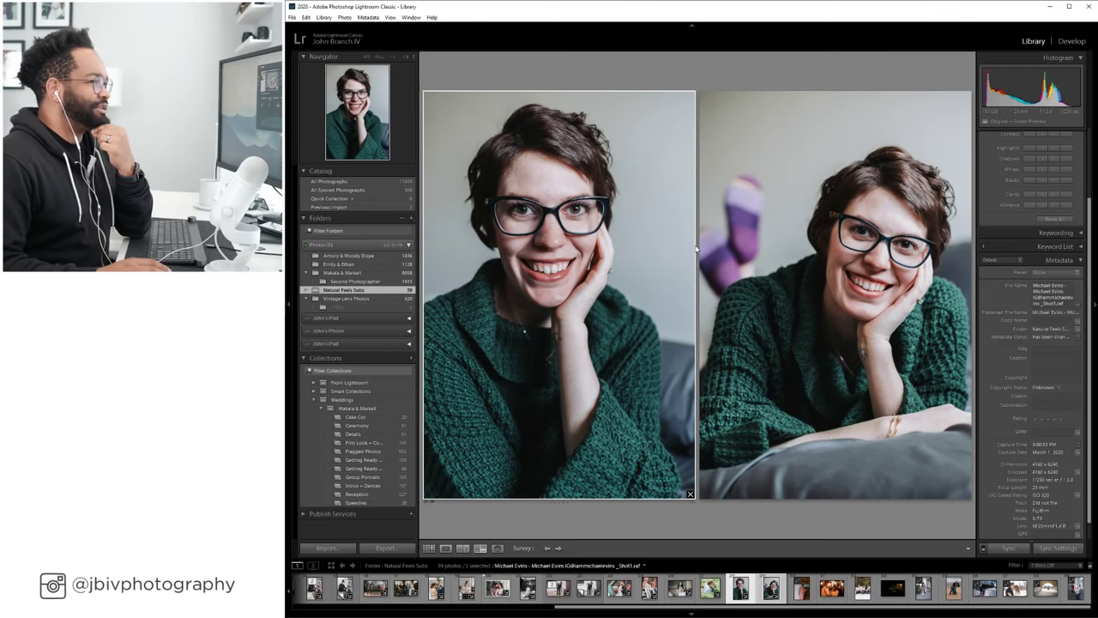
left_click(428, 548)
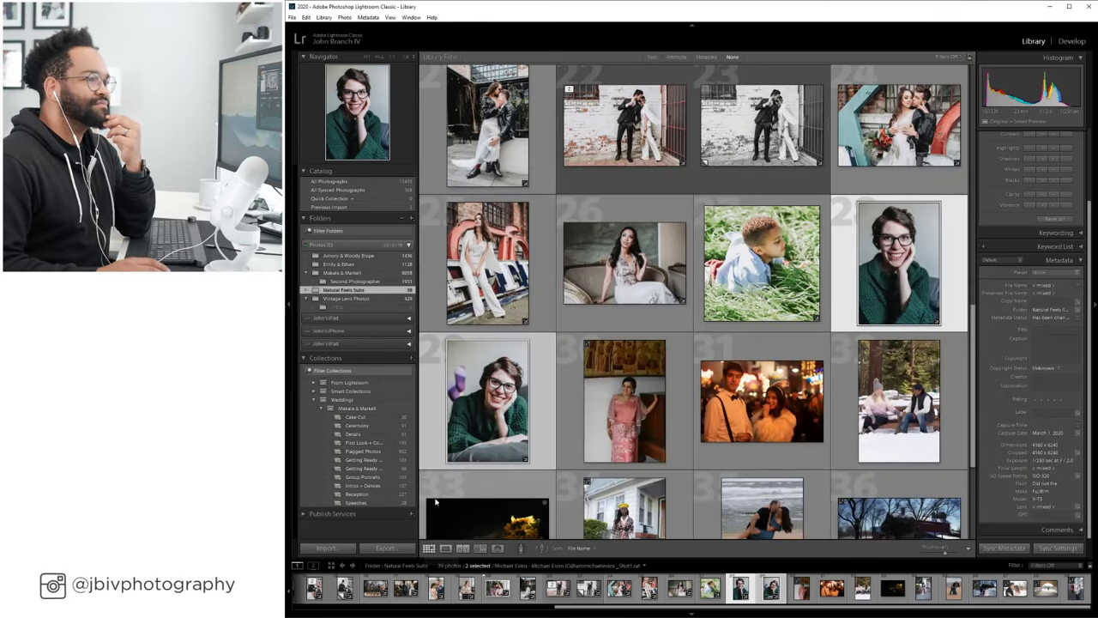
Select the pink saree portrait DSC_0581.NEF in the grid and bring it into Develop.
left_click(793, 378)
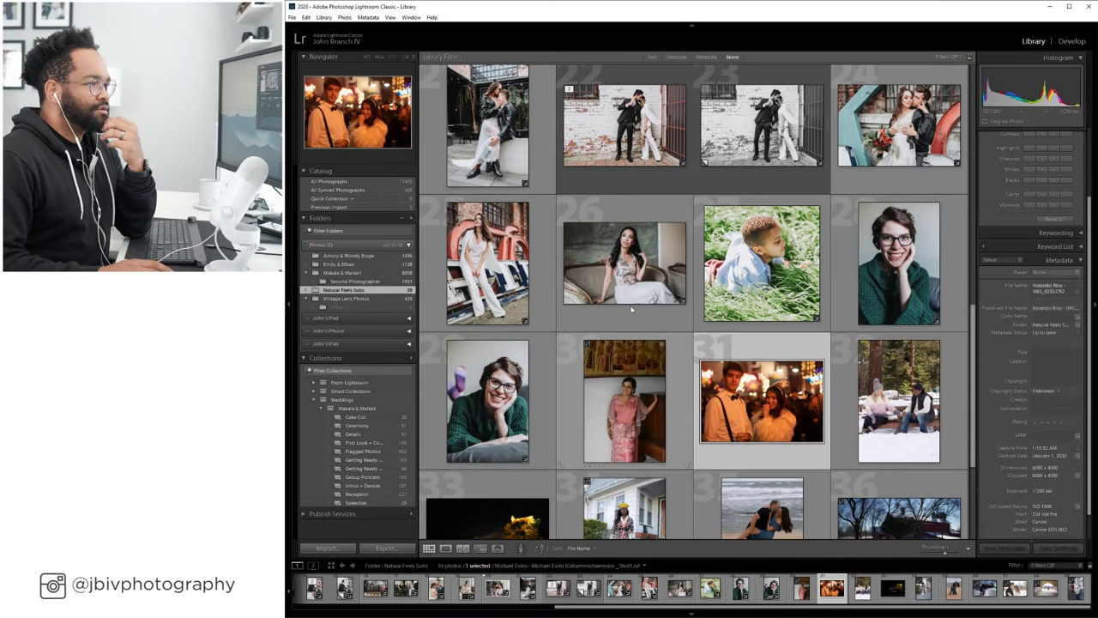
left_click(628, 359)
scroll(631, 369, "down", 2)
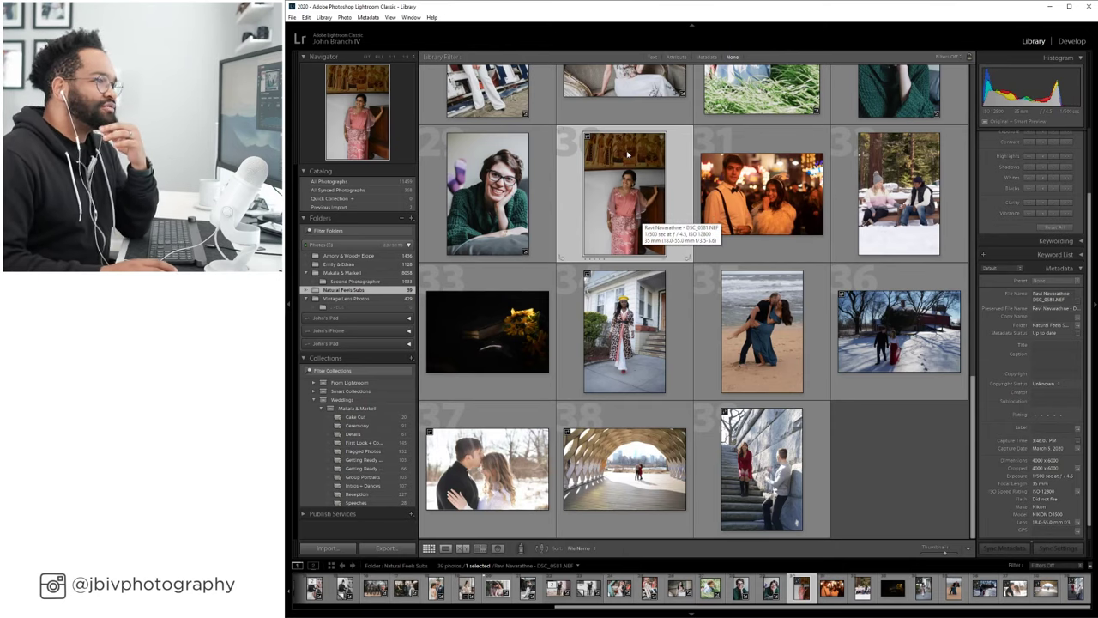
left_click(712, 186)
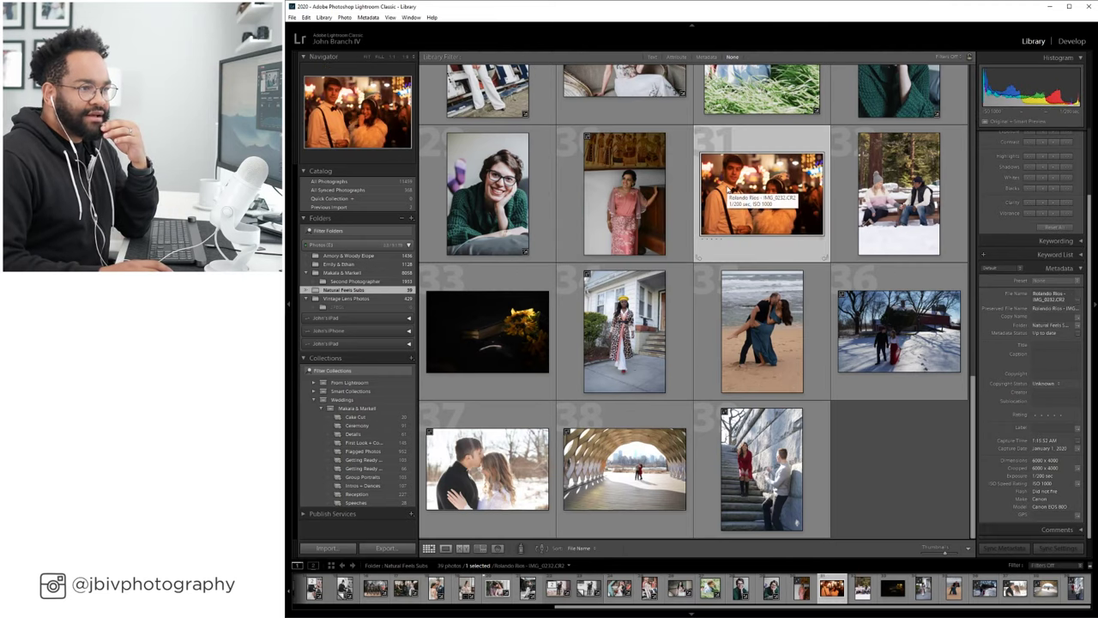
left_click(647, 183)
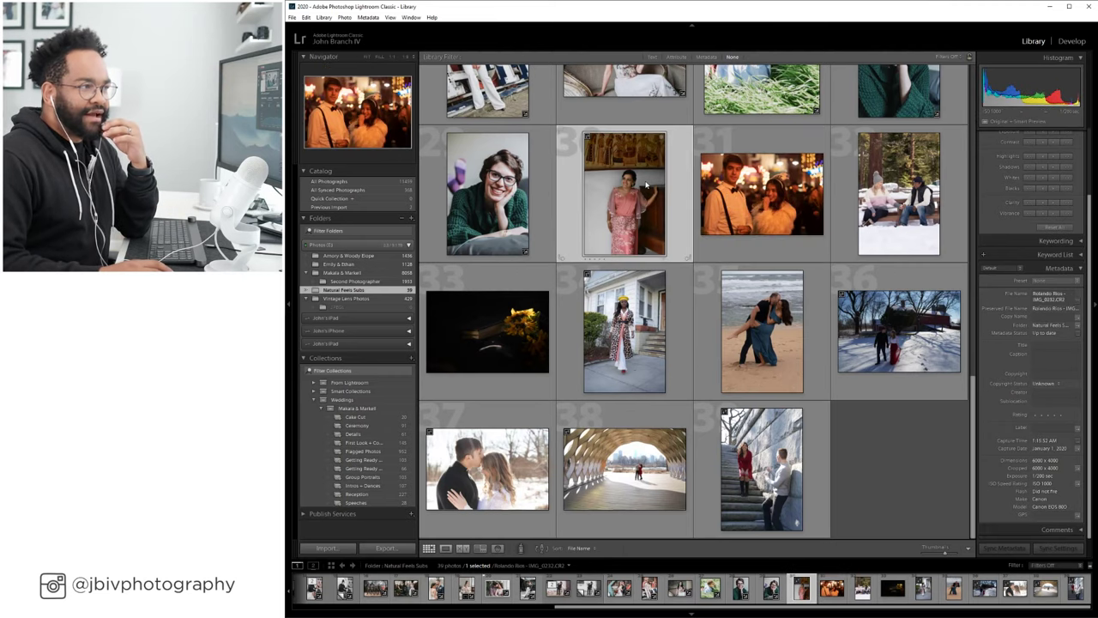
left_click(1068, 41)
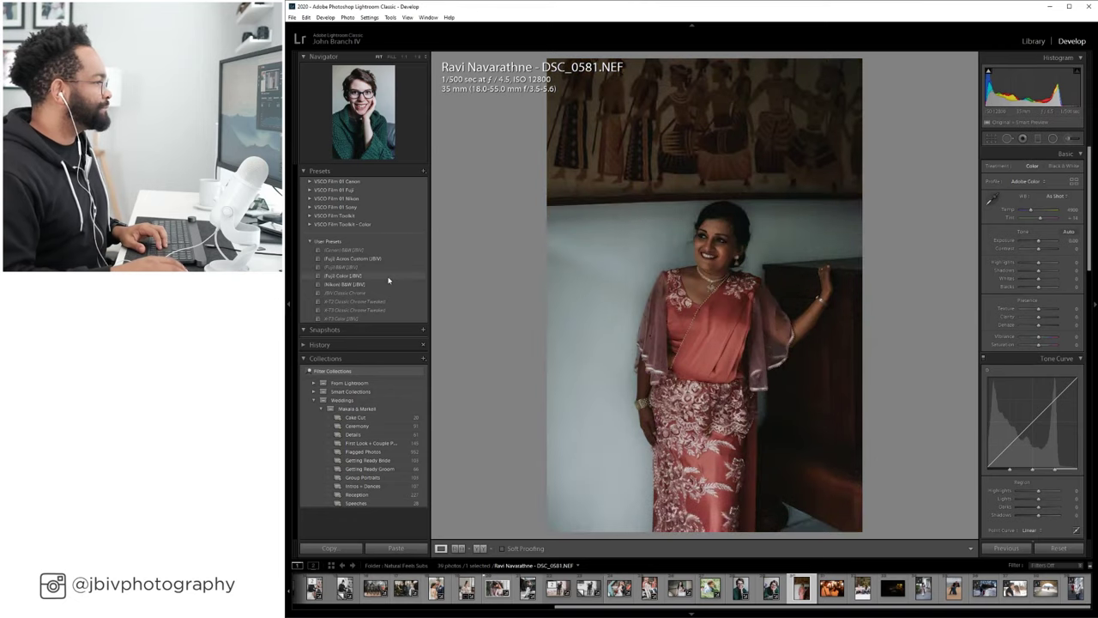
Apply the custom Fuji colour preset, then raise clarity to +9, shadows to +55 and exposure to +0.50.
left_click(385, 276)
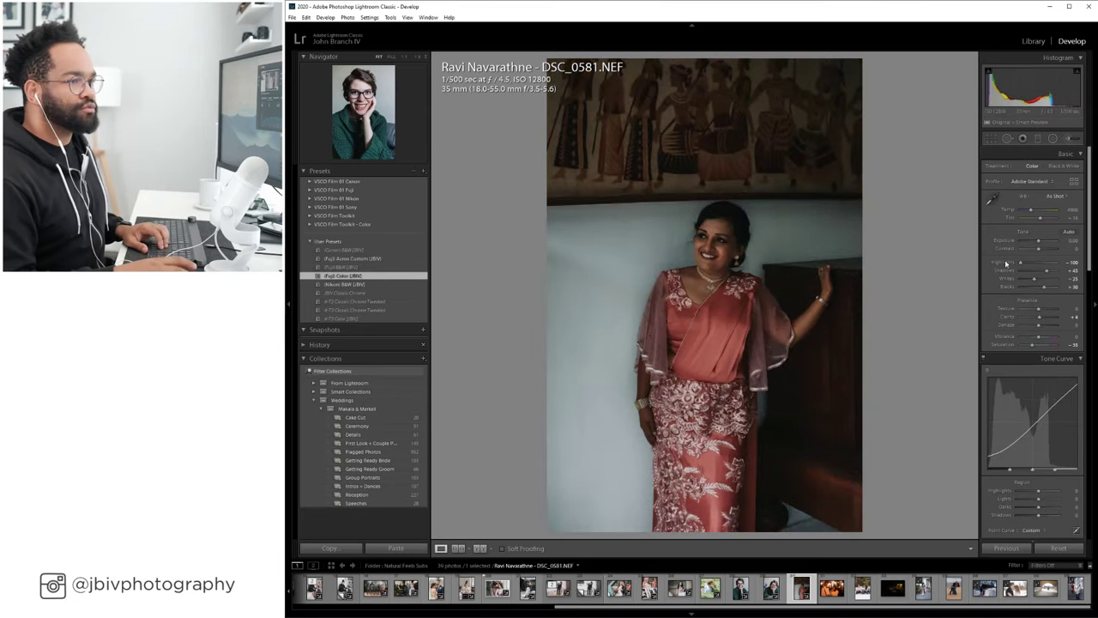
left_click_drag(1039, 317, 1042, 316)
left_click_drag(1047, 273, 1049, 272)
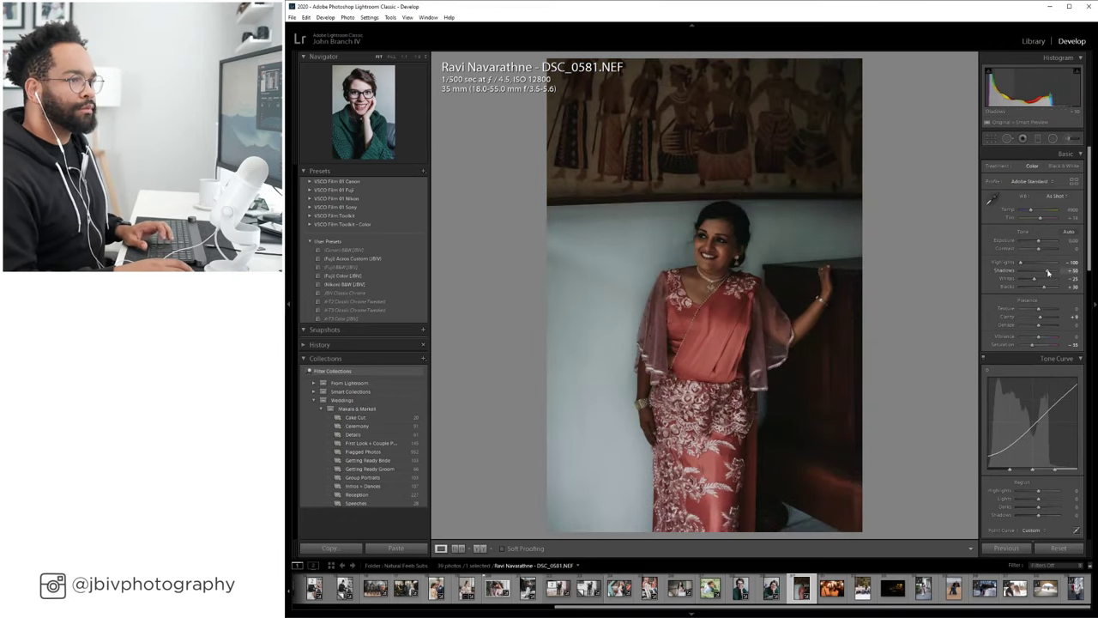
key("Up")
key("Up")
key("Up")
key("Up")
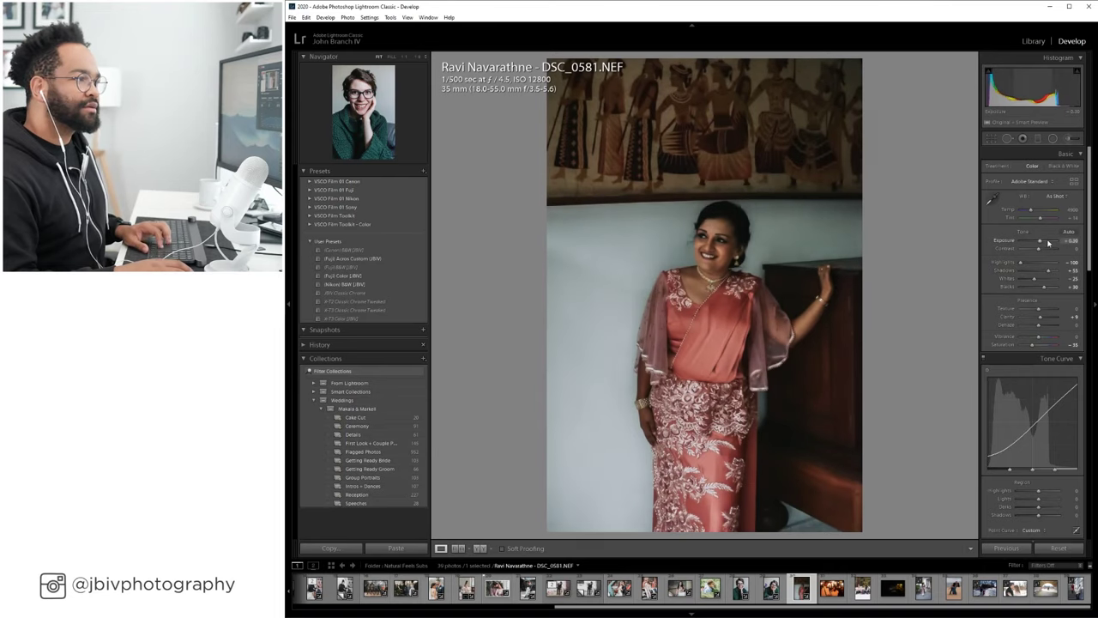
key("Up")
key("Up")
key("Up")
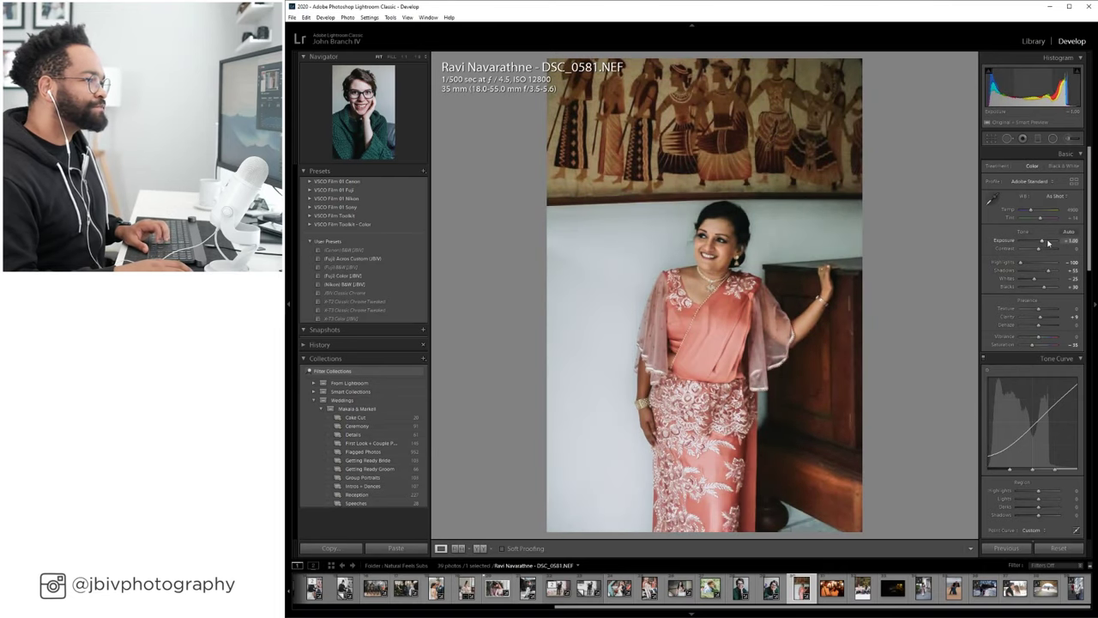
key("Up")
key("Up")
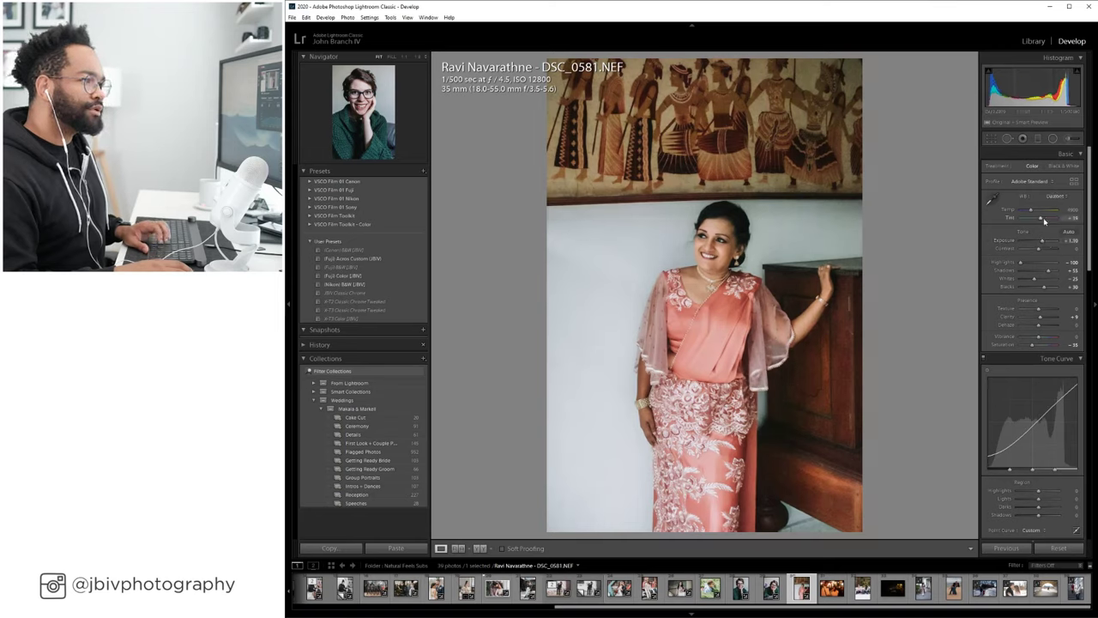
Set the Lens Corrections profile setup to Auto.
scroll(993, 297, "down", 2)
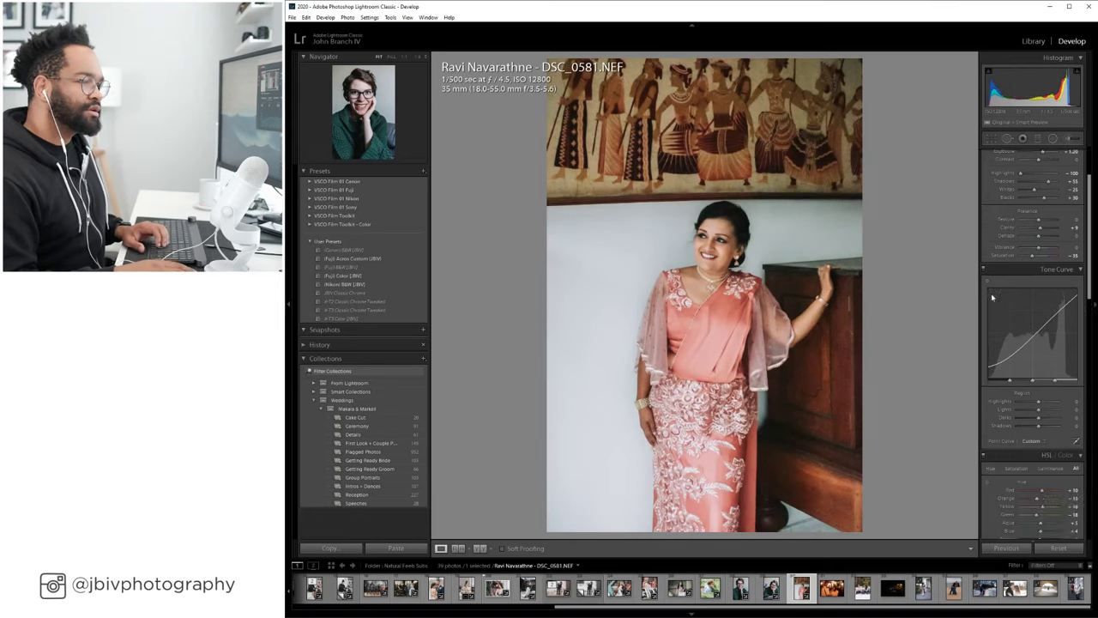
scroll(994, 298, "down", 8)
scroll(1013, 352, "down", 2)
left_click(1027, 358)
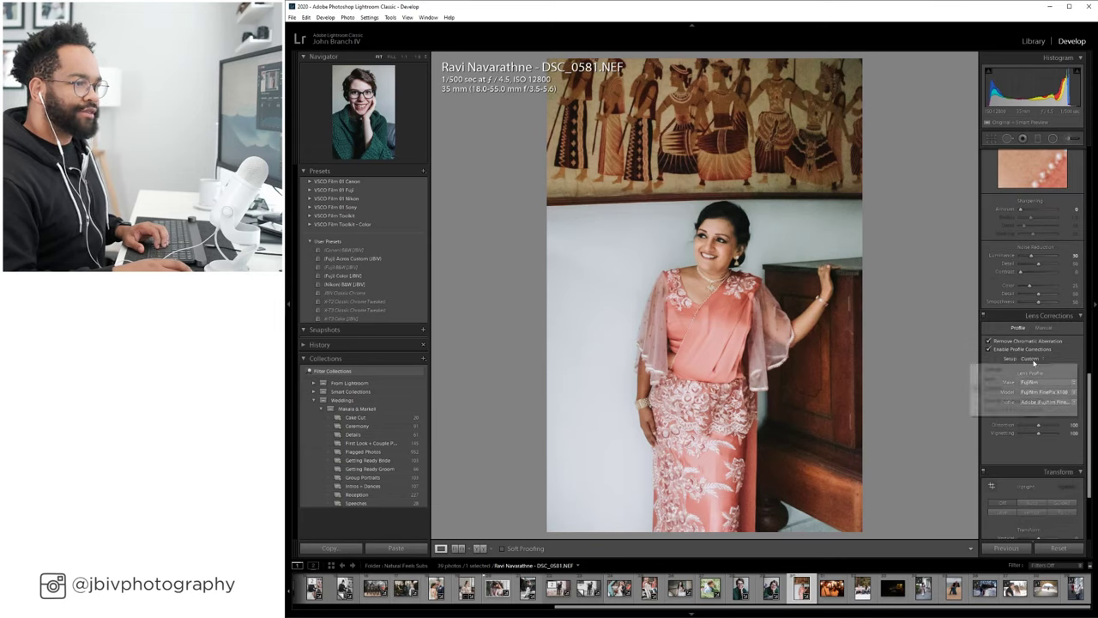
left_click(1026, 379)
scroll(1024, 421, "up", 10)
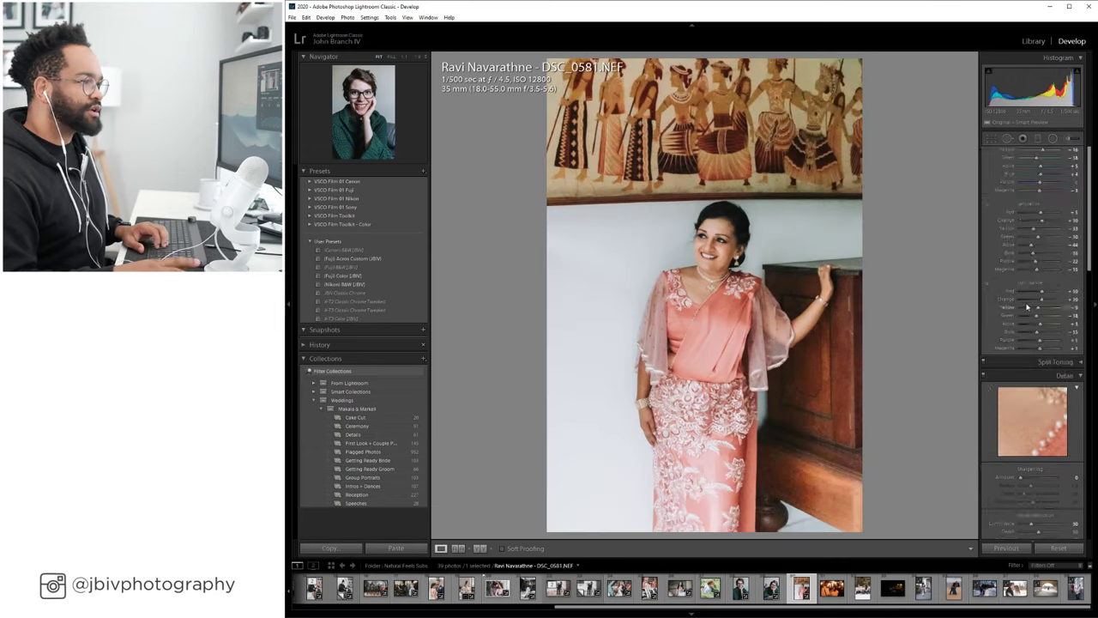
left_click_drag(1050, 243, 1046, 242)
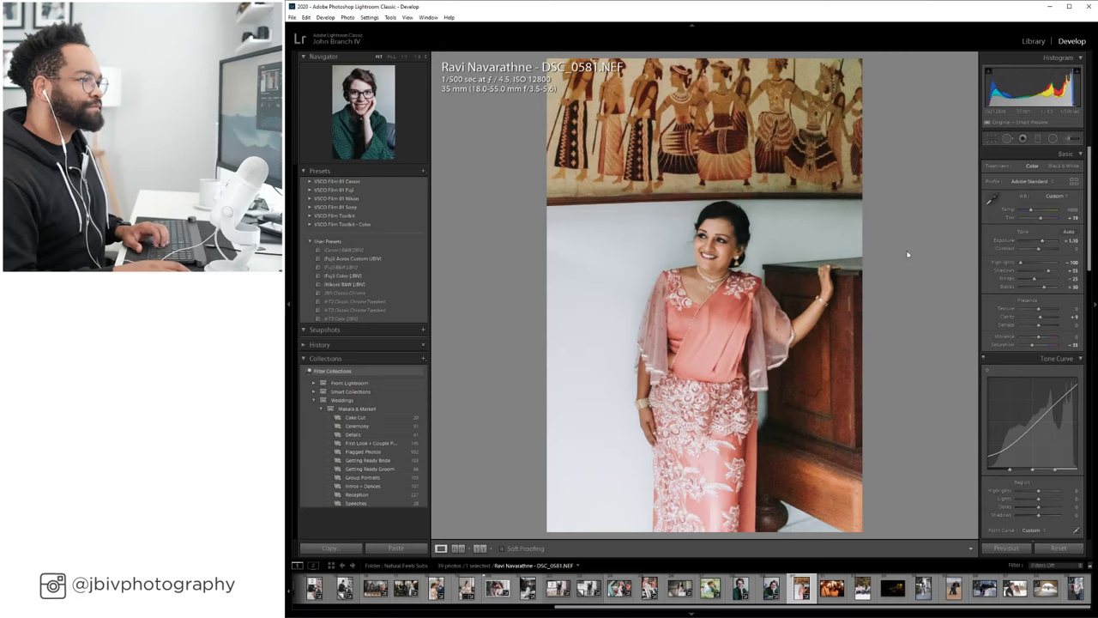
Check the face, sleeve and necklace up close, then set luminance noise reduction to about 55.
left_click(719, 250)
left_click_drag(739, 281, 589, 258)
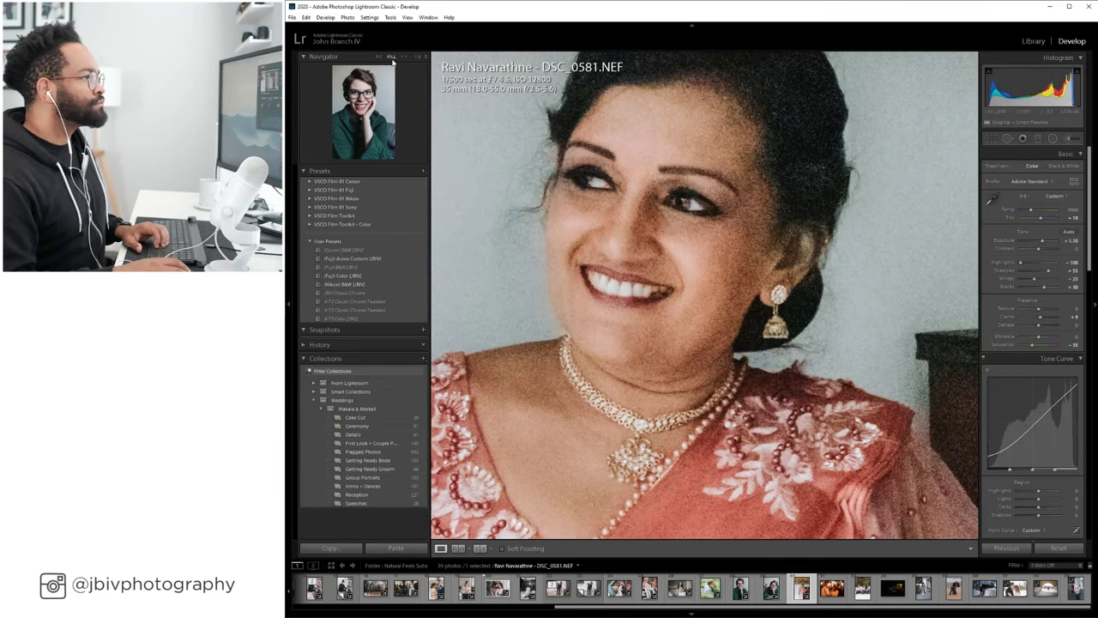
left_click(589, 270)
left_click_drag(783, 364, 784, 270)
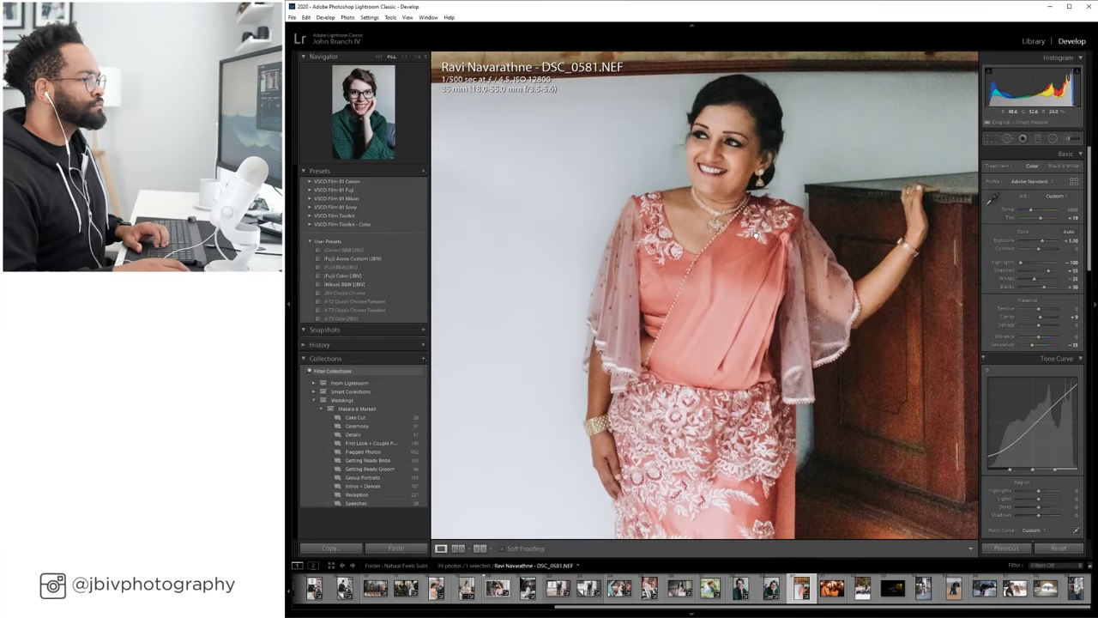
scroll(1038, 297, "down", 10)
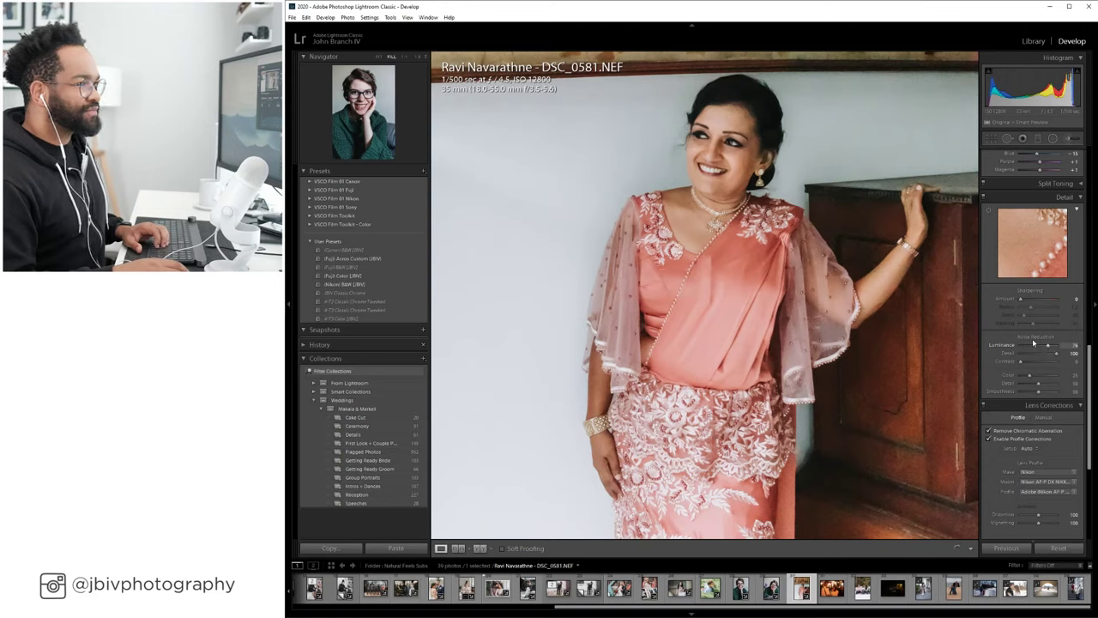
left_click(873, 388)
left_click(752, 216)
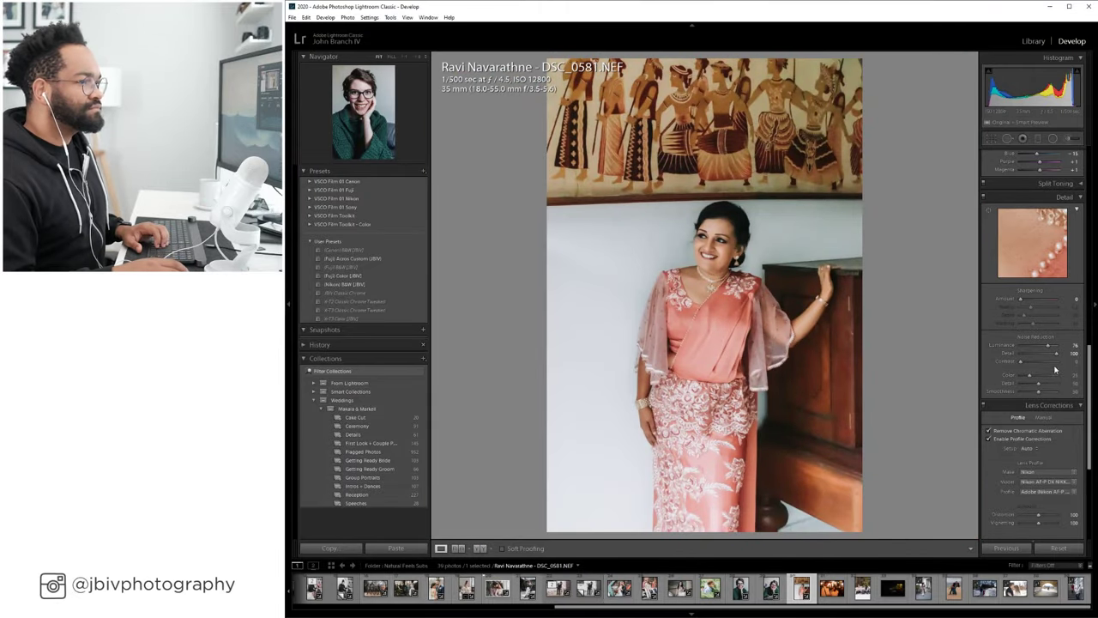
left_click_drag(1052, 347, 1042, 353)
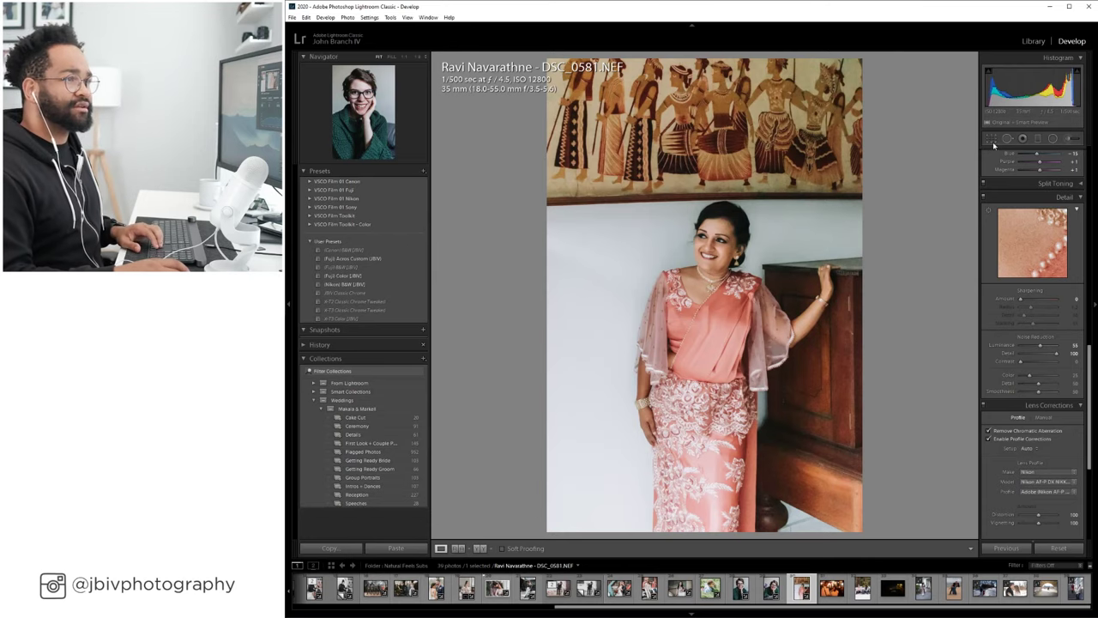
Crop the top of the frame down with the aspect ratio locked and commit the crop.
key("r")
left_click_drag(704, 66, 710, 83)
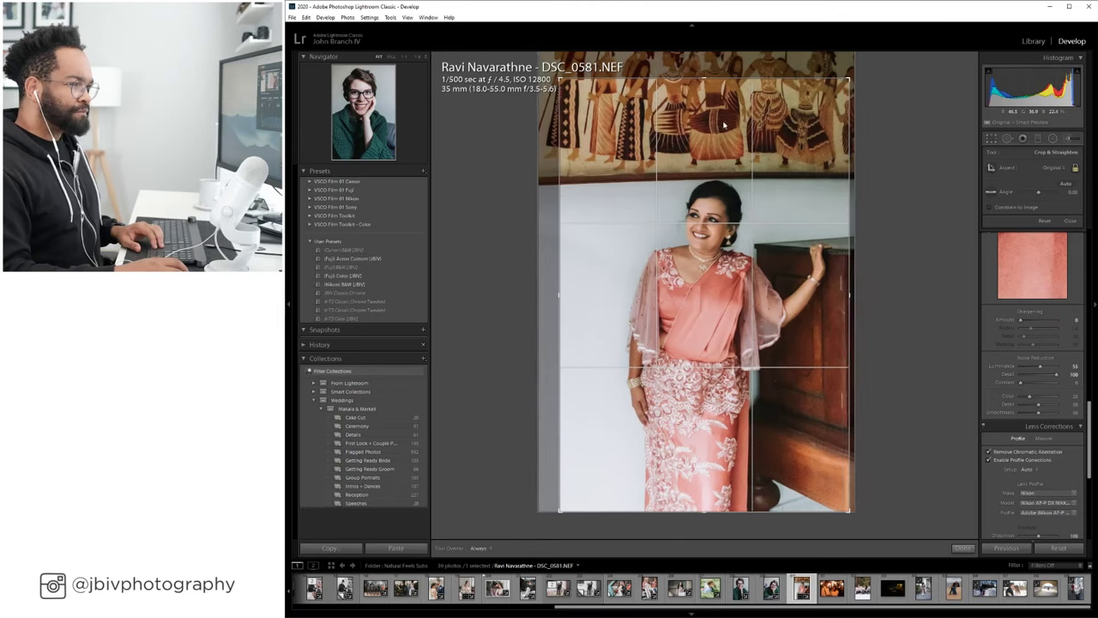
key("Return")
scroll(1038, 257, "up", 6)
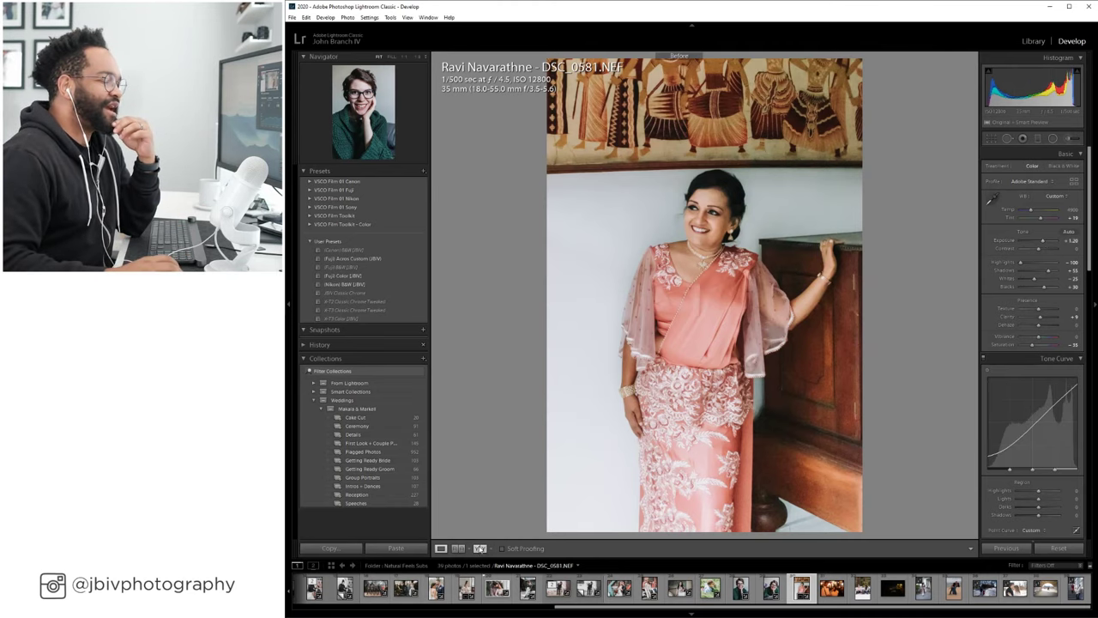
Show the Before/After left-right view and inspect the face at 1:1 in both versions.
left_click(480, 548)
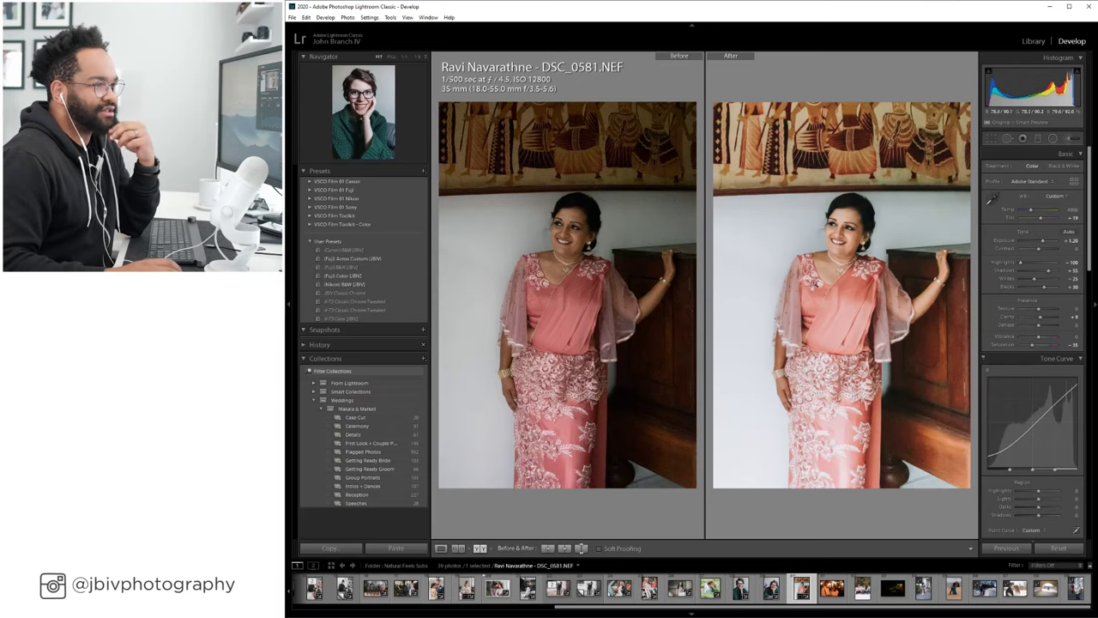
left_click(839, 247)
left_click_drag(880, 216, 827, 329)
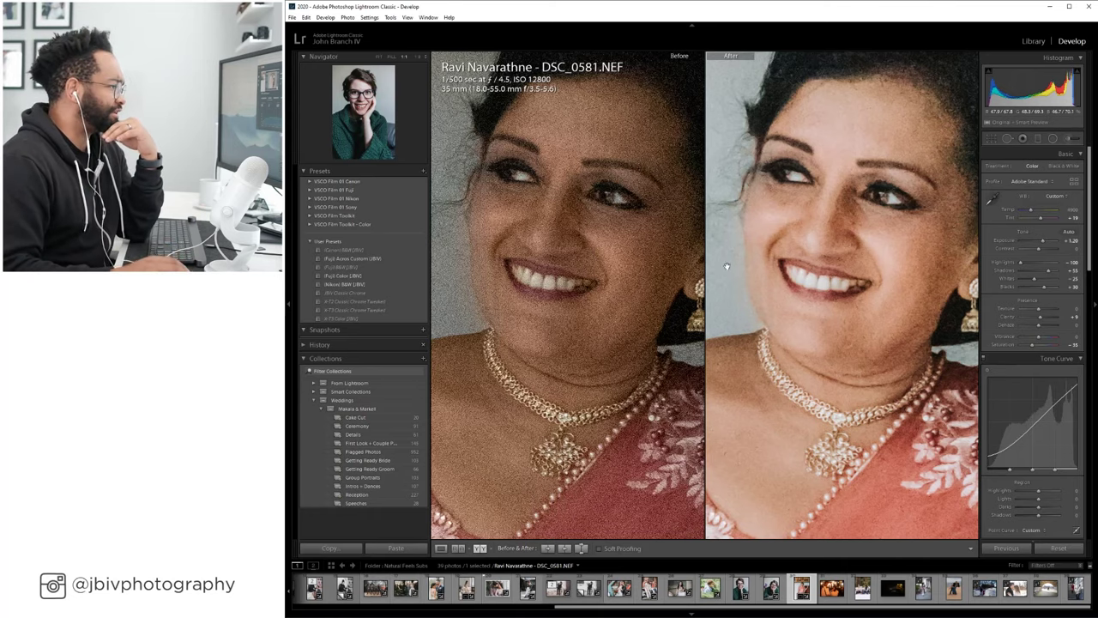
left_click_drag(728, 273, 779, 256)
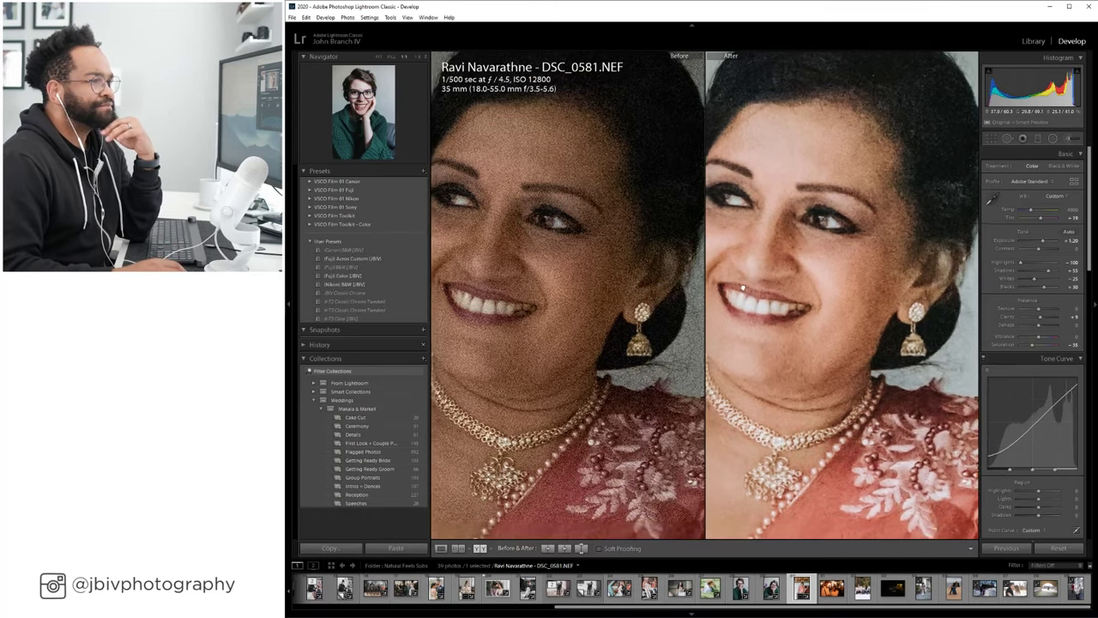
left_click(816, 257)
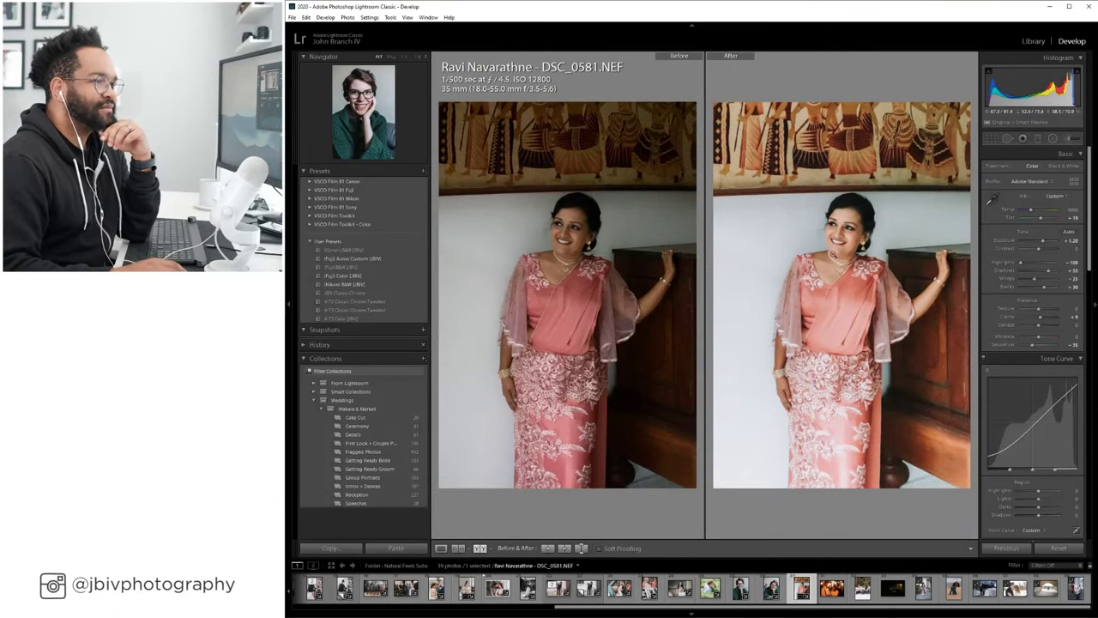
Set sharpening amount 125, radius 2.0 and masking 96 while viewing the face at 1:1.
left_click(808, 439)
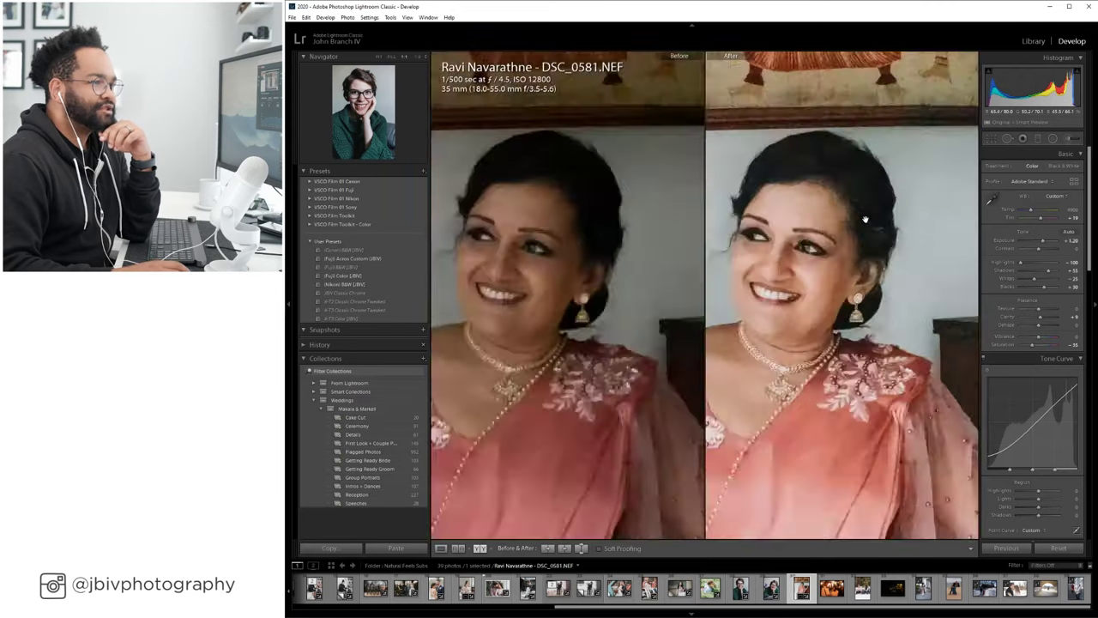
scroll(1040, 390, "down", 15)
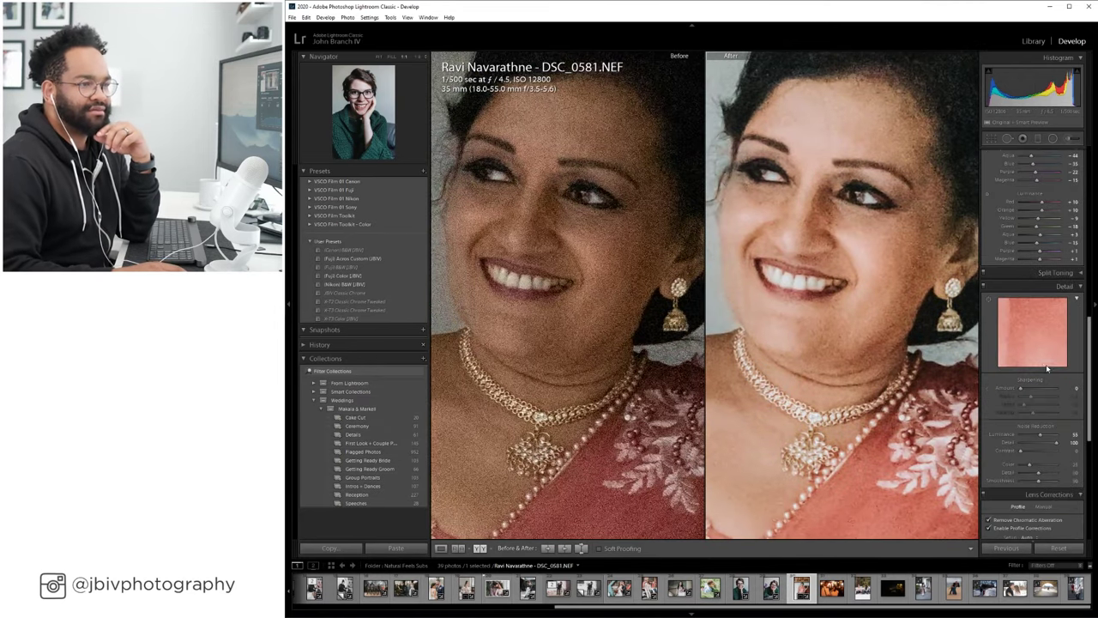
left_click_drag(1040, 390, 1051, 395)
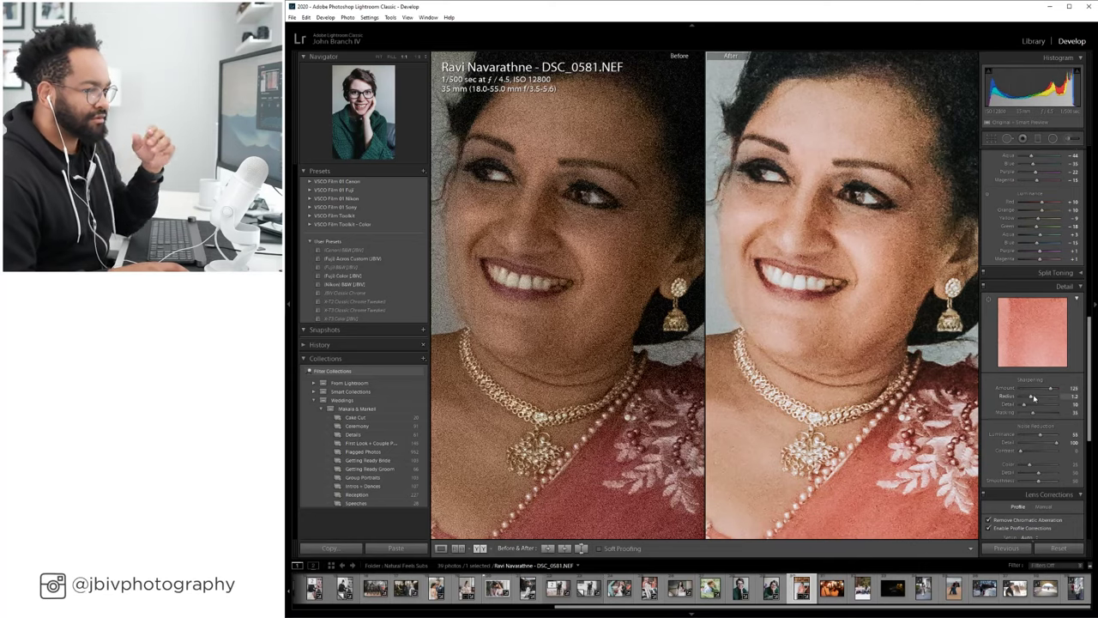
left_click(1030, 397, "alt")
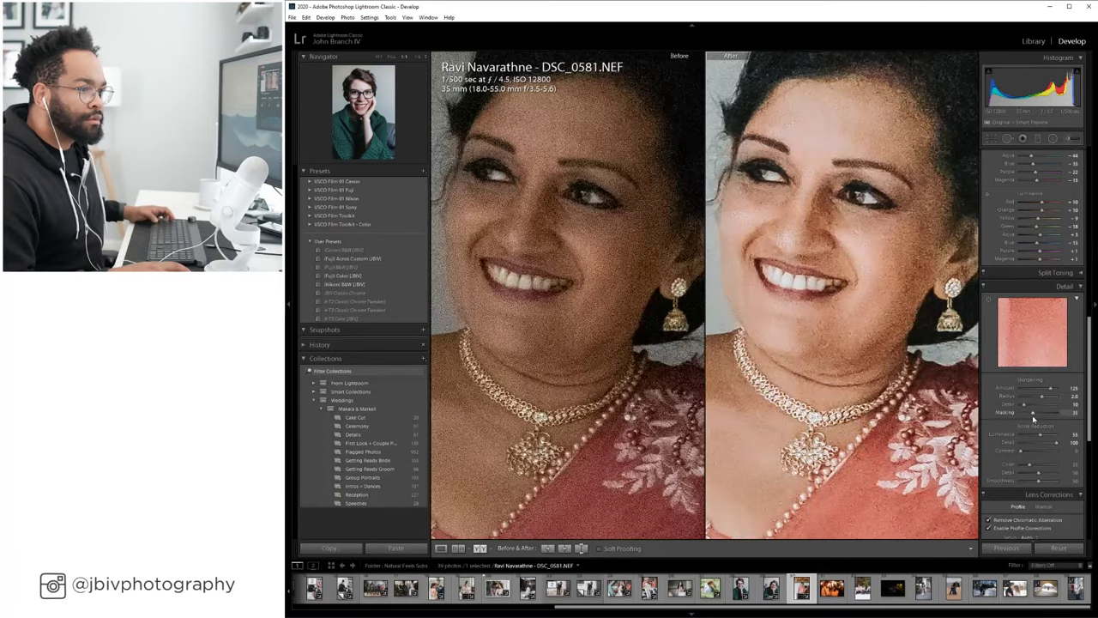
left_click_drag(1040, 413, 1011, 412)
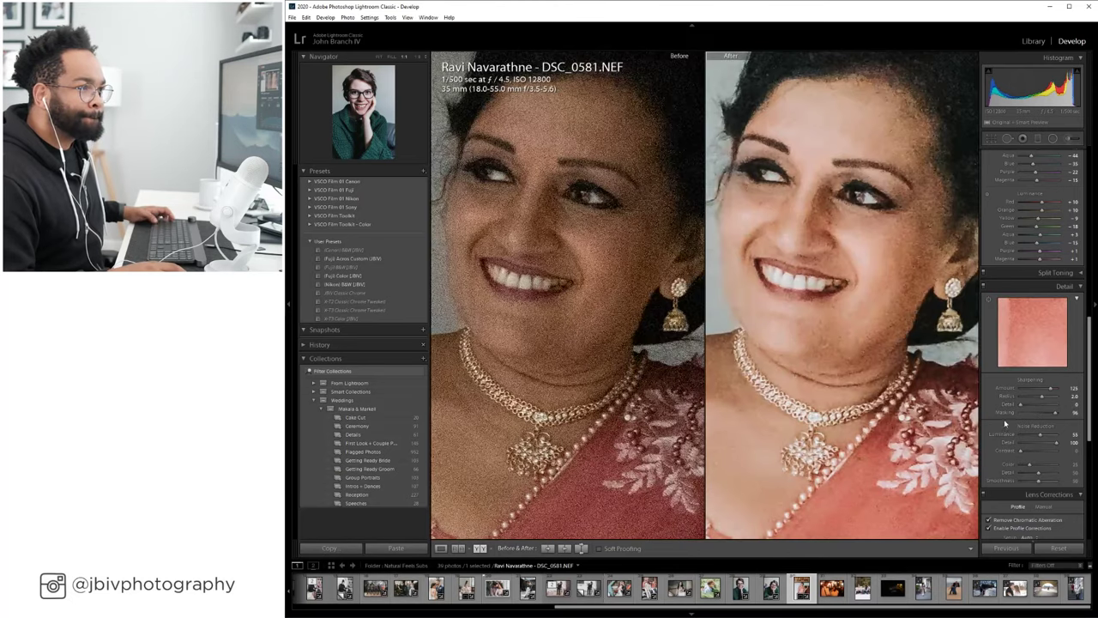
Lower luminance noise reduction to 60 after checking the dress and face.
left_click(891, 331)
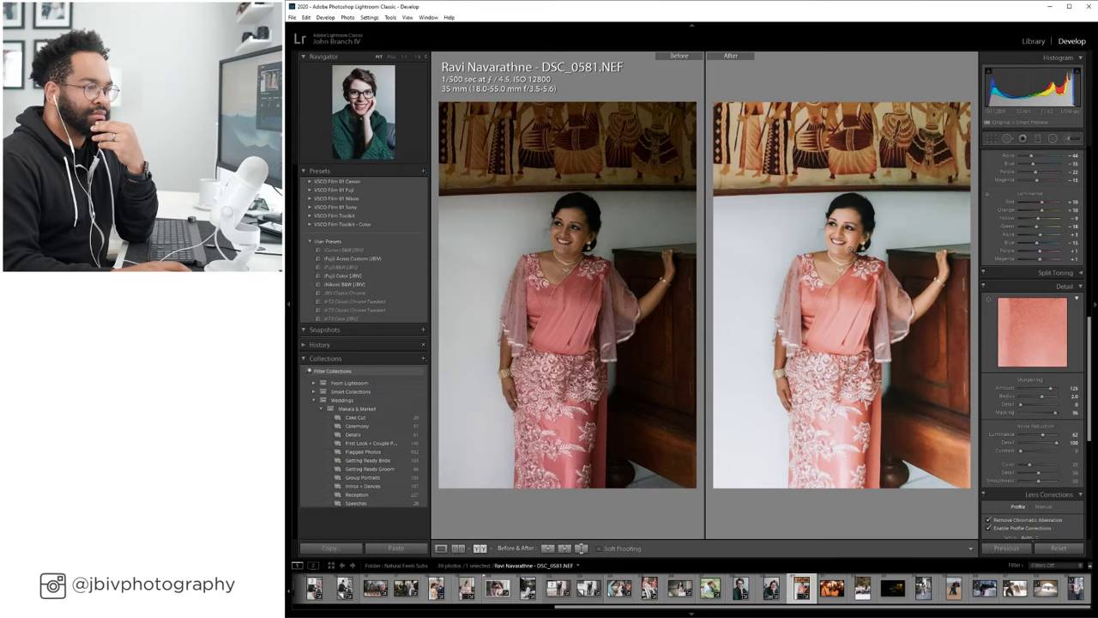
left_click(851, 251)
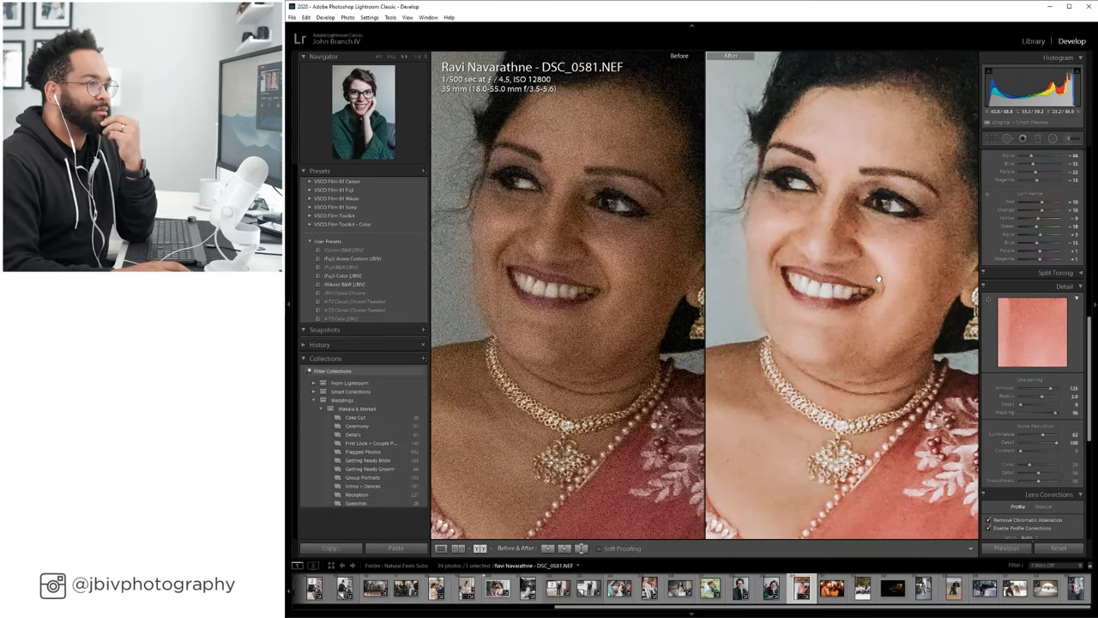
left_click(878, 279)
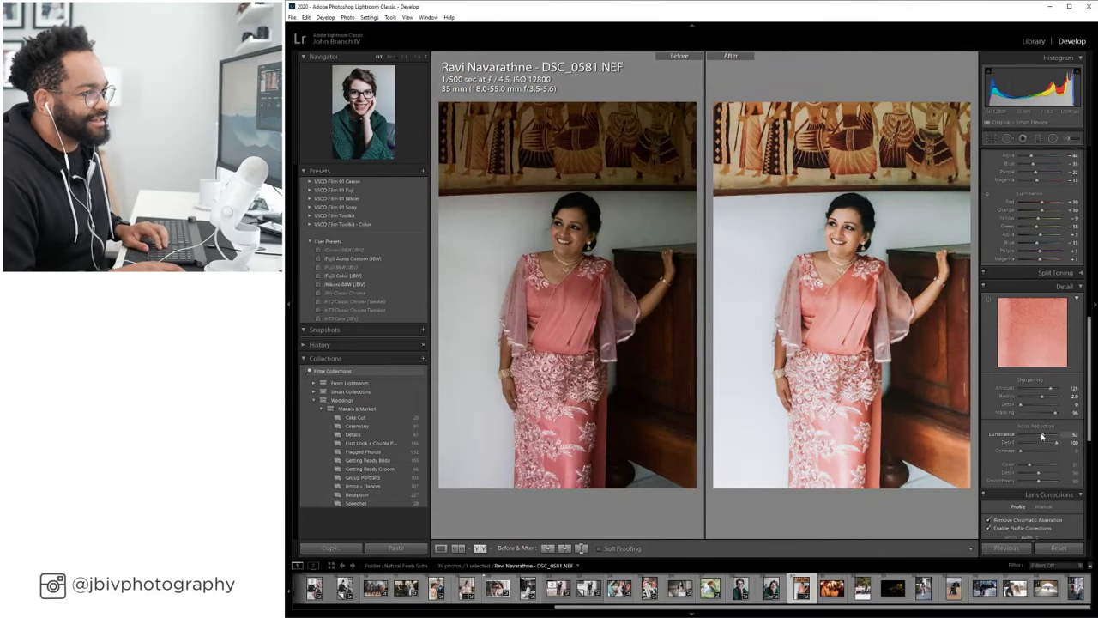
left_click_drag(1043, 436, 1042, 437)
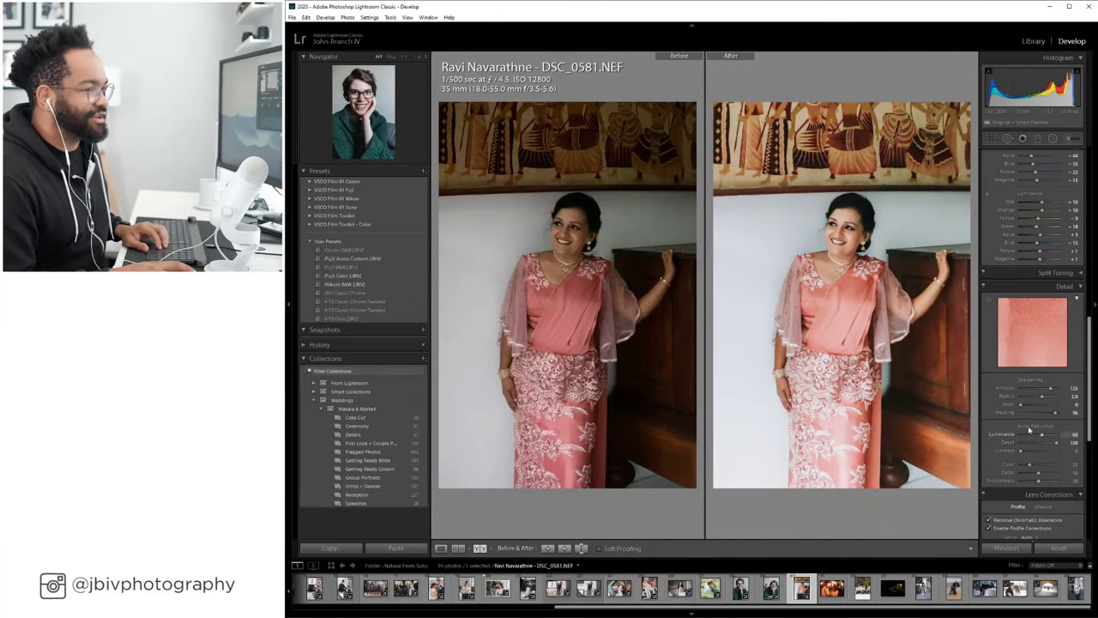
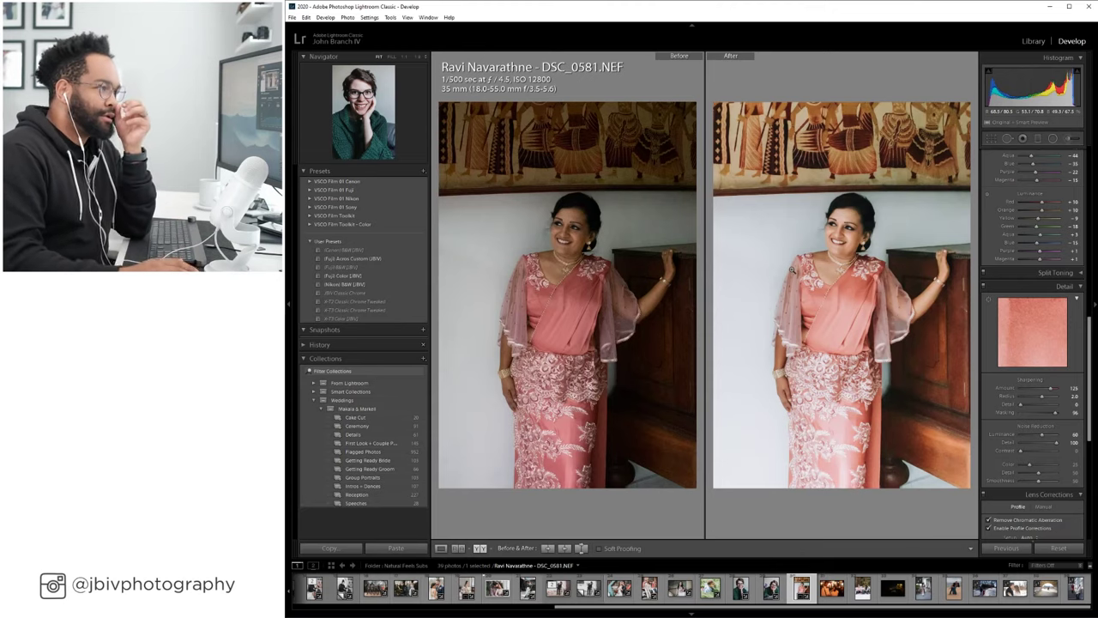
Zoom into the sari portrait's face in Before/After, pan across it, then return to the Library grid.
left_click(854, 234)
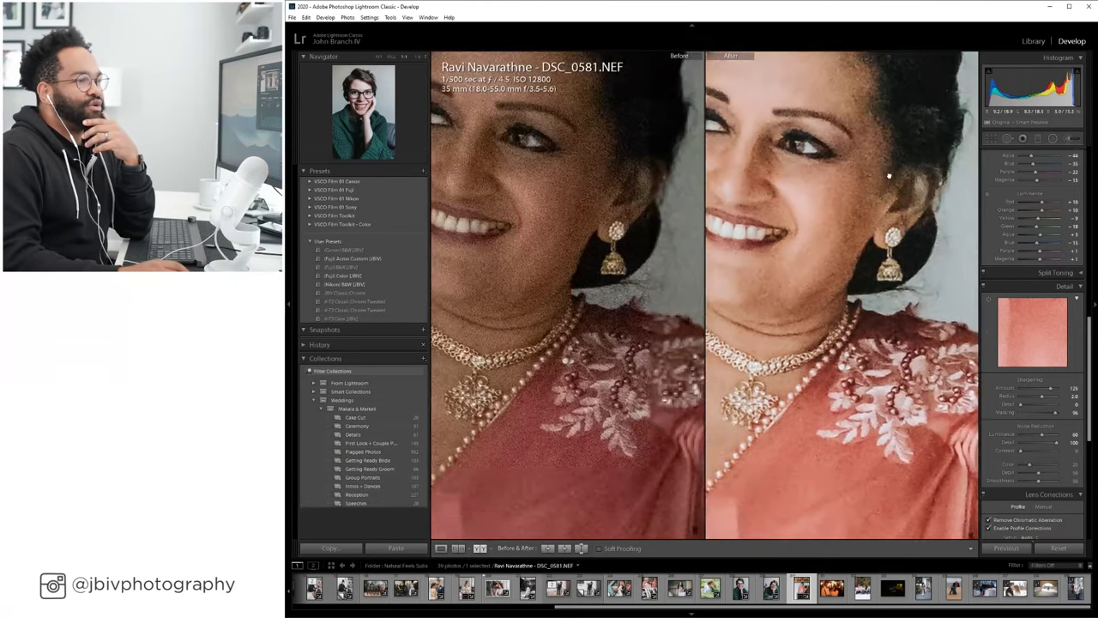
left_click_drag(889, 176, 838, 261)
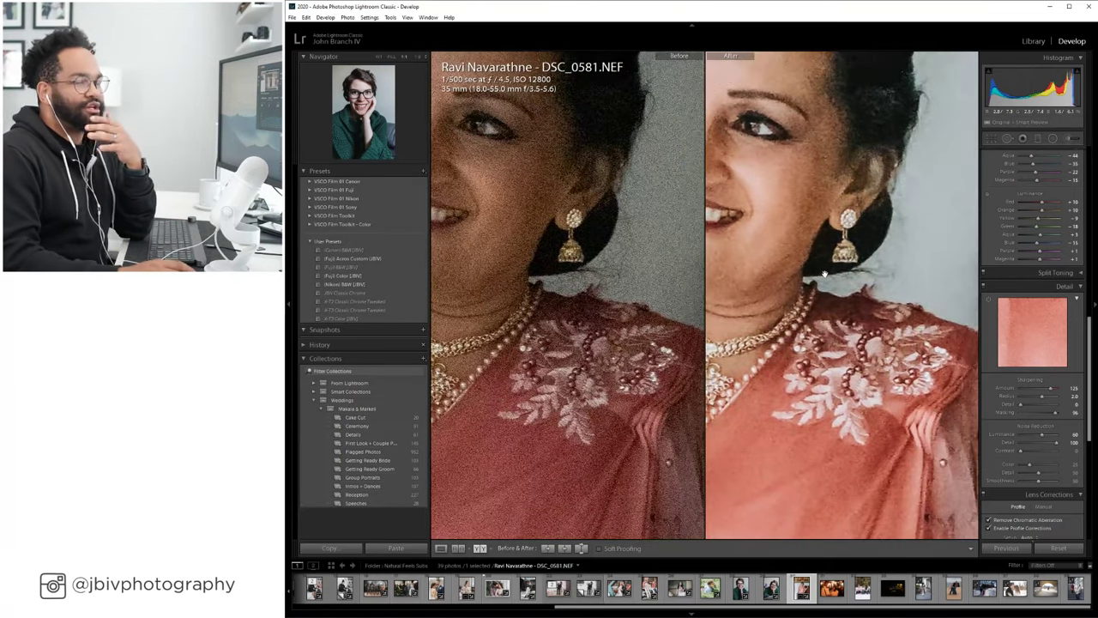
left_click(825, 274)
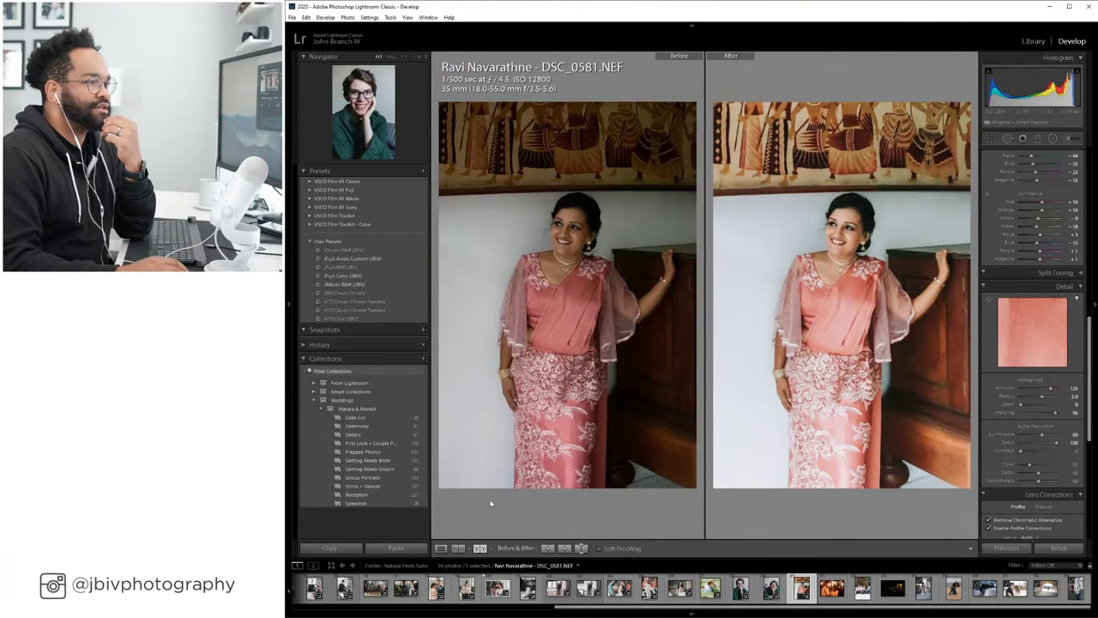
left_click(440, 548)
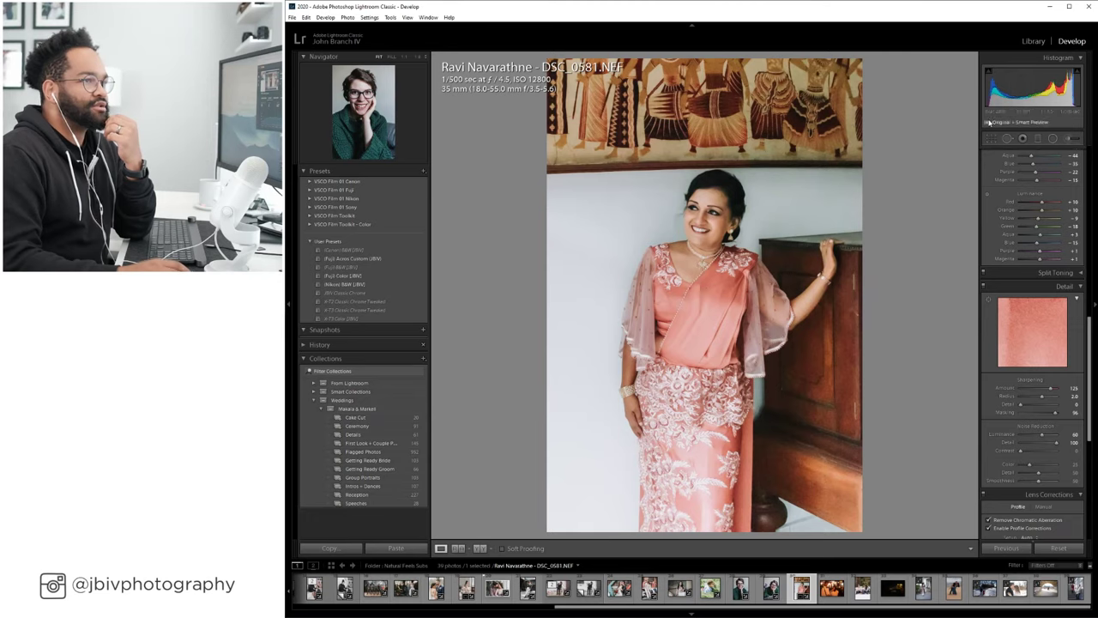
left_click(1033, 41)
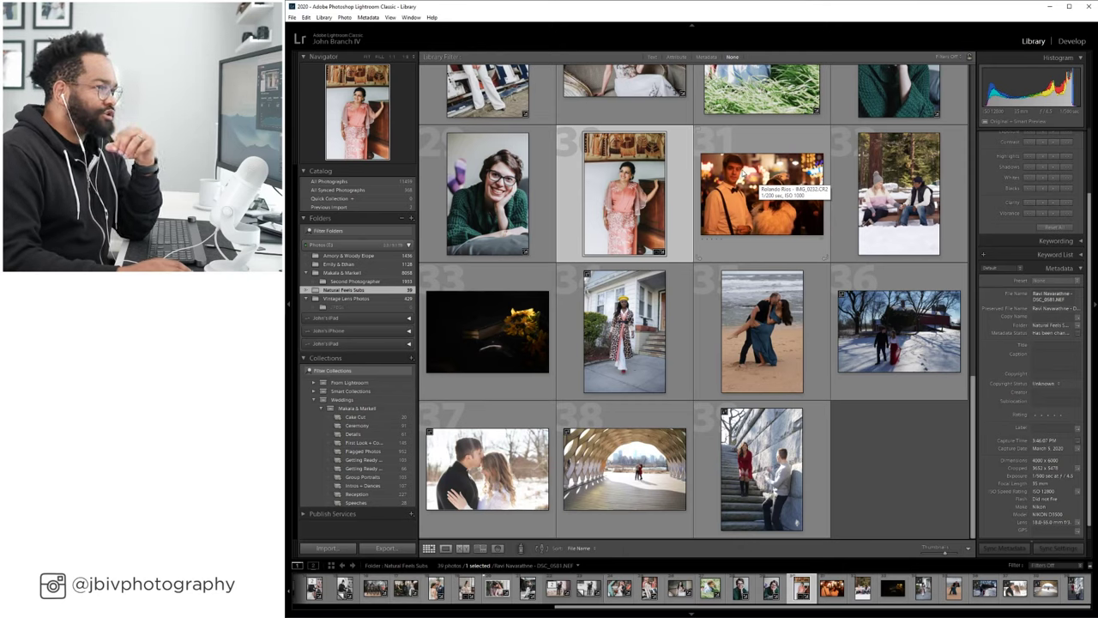
Select photo 31, the night-time party couple IMG_0232.CR2, and open it in Develop.
left_click(760, 185)
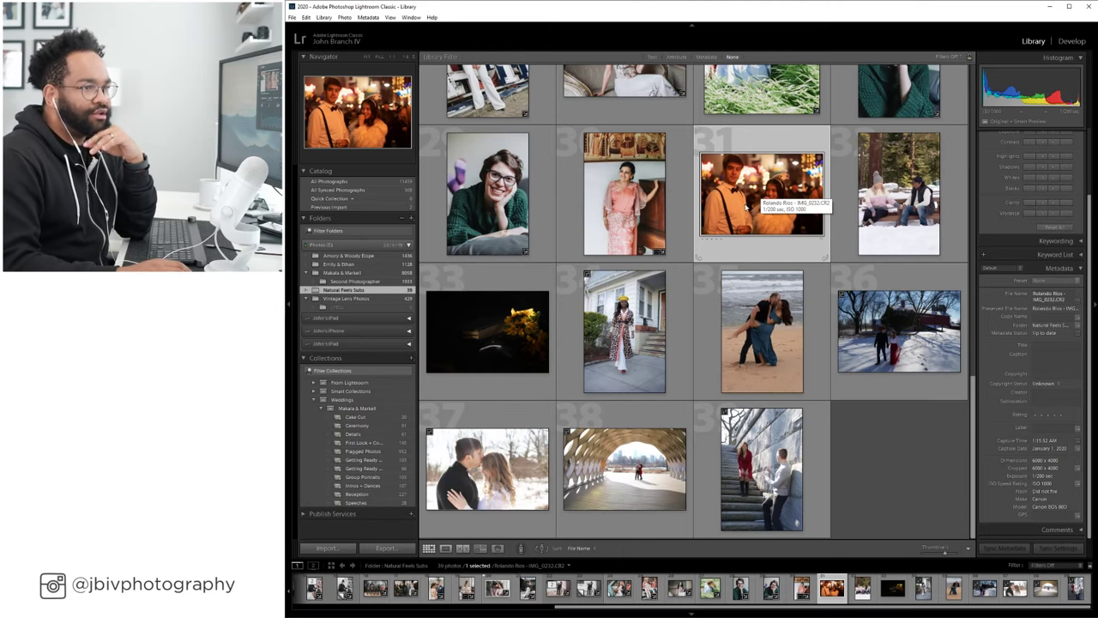
left_click(867, 198)
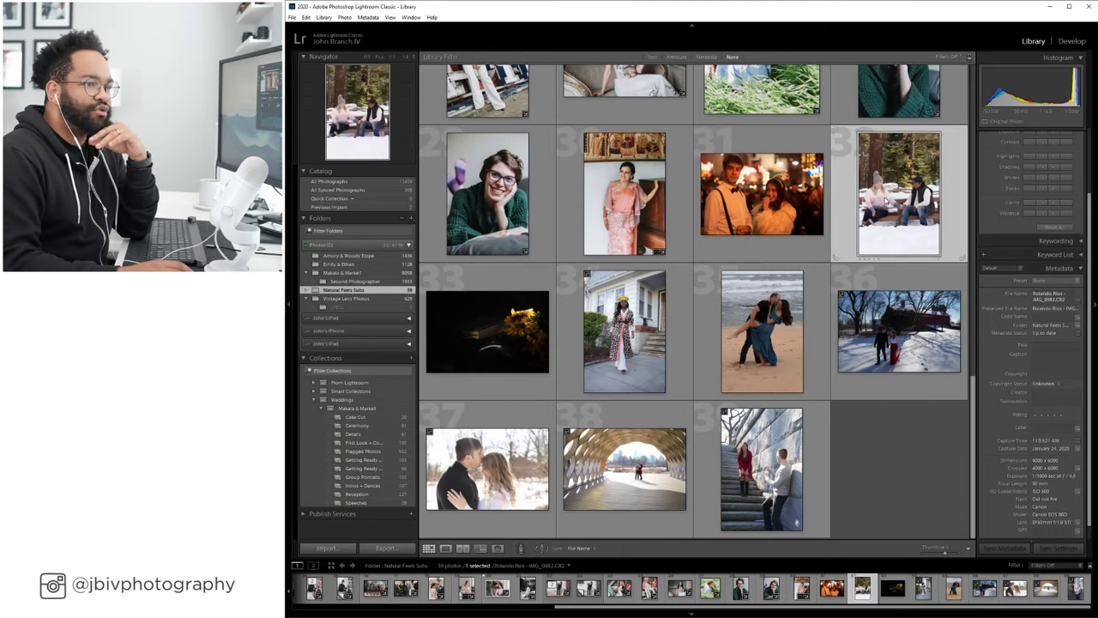
left_click(790, 202)
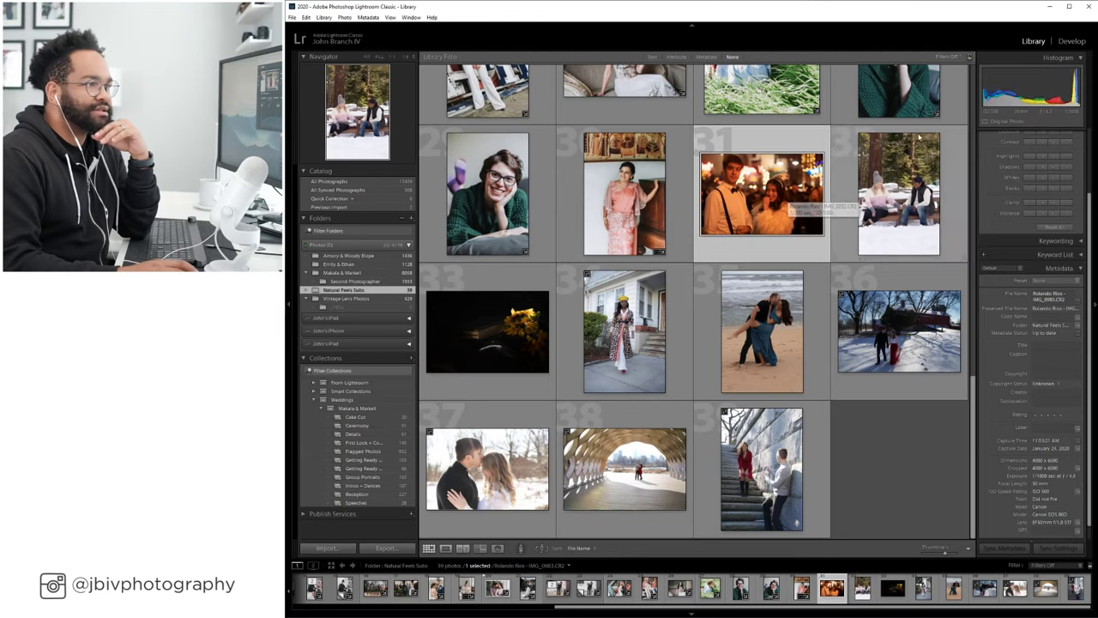
left_click(1072, 40)
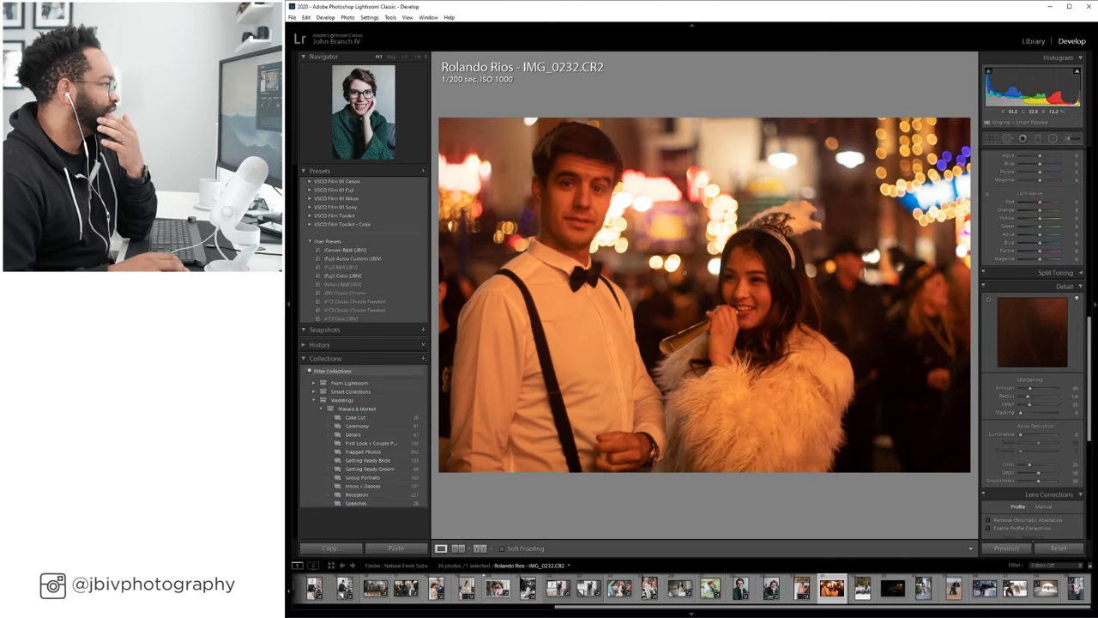
Set white balance to Auto, apply the (Fuji) Color [JBIV] preset, and set lens corrections to Auto.
scroll(1038, 258, "up", 10)
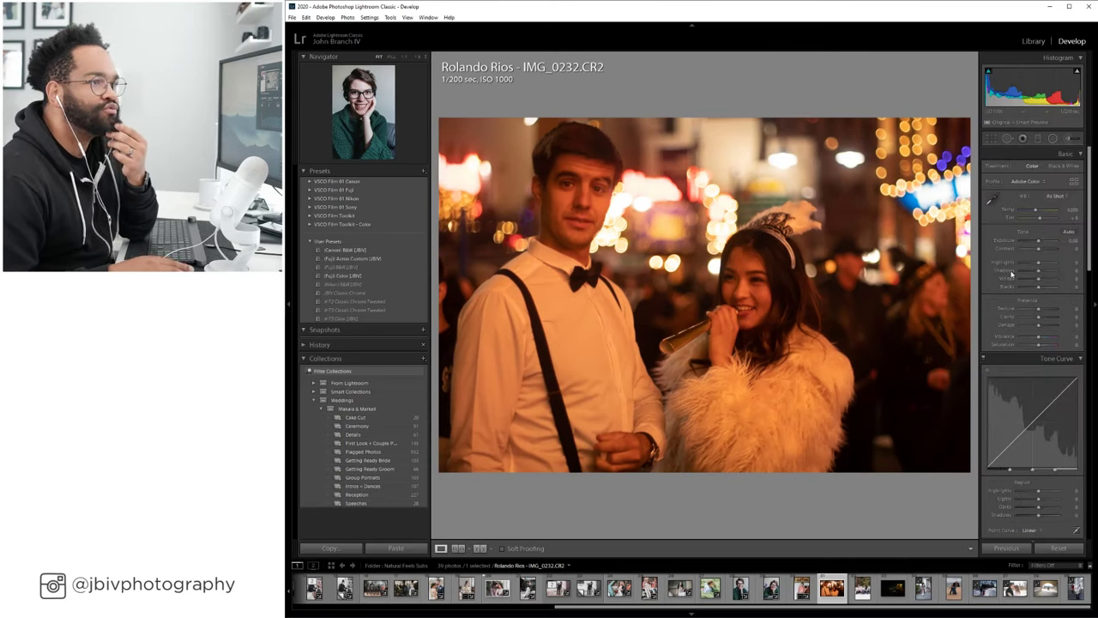
left_click(1051, 196)
left_click(1045, 216)
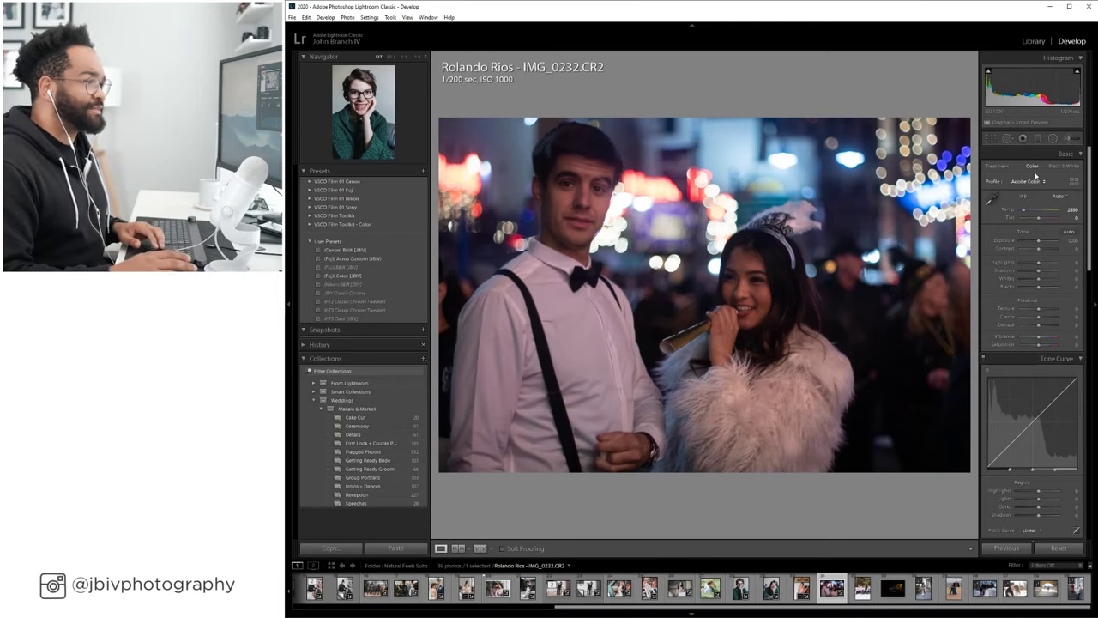
left_click(357, 274)
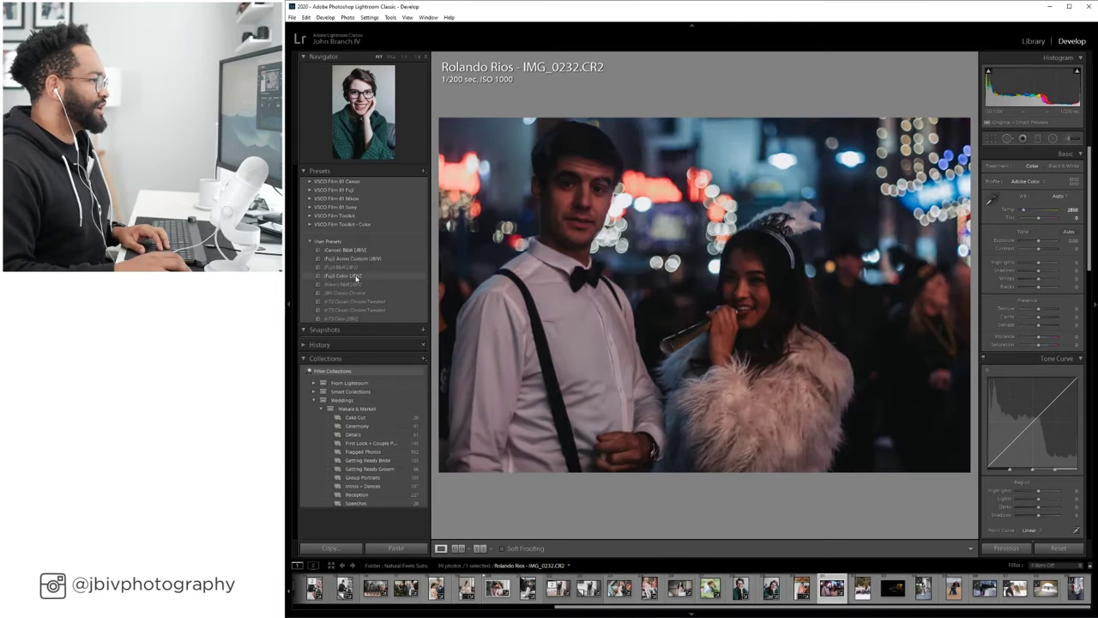
scroll(1030, 361, "down", 10)
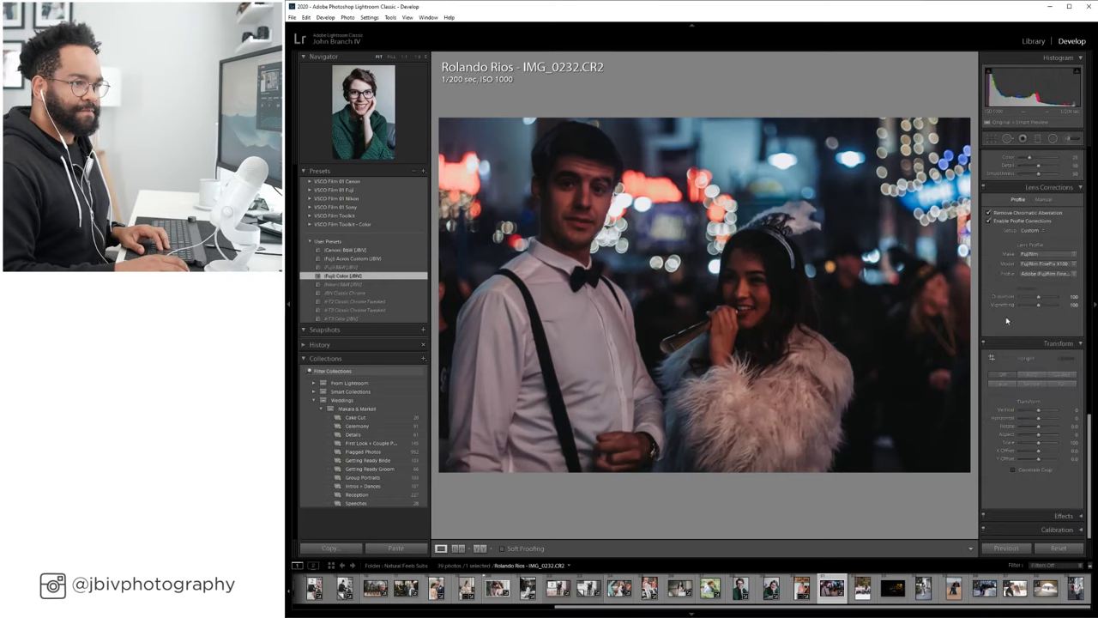
left_click(1032, 230)
left_click(1034, 249)
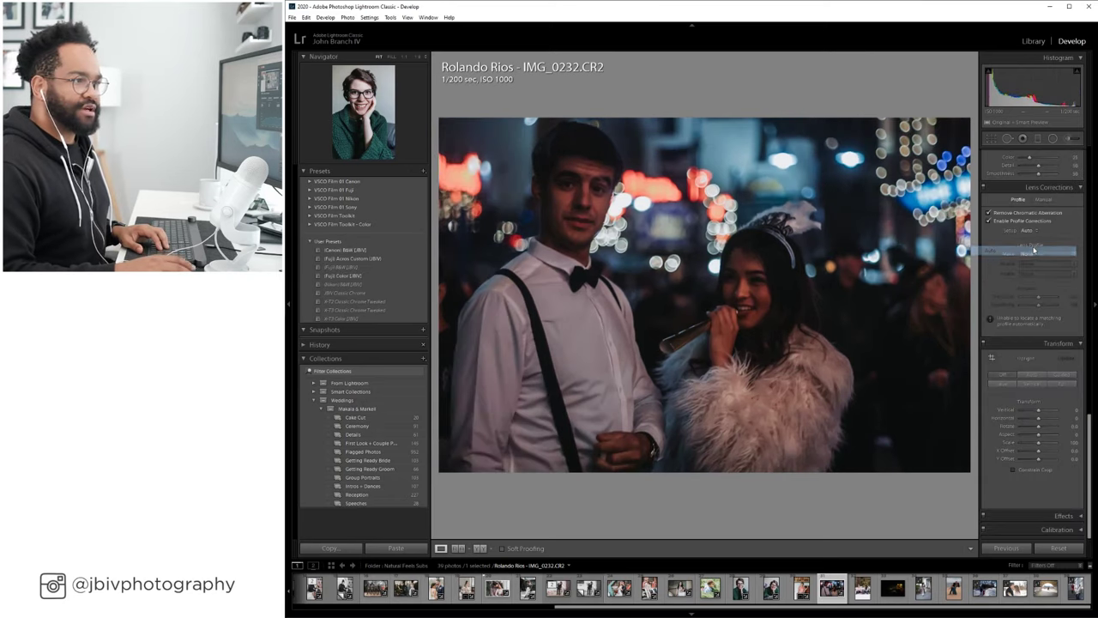
Raise exposure to about +1.30, shift tint to about -10, and nudge temperature to 2850.
scroll(1036, 244, "up", 10)
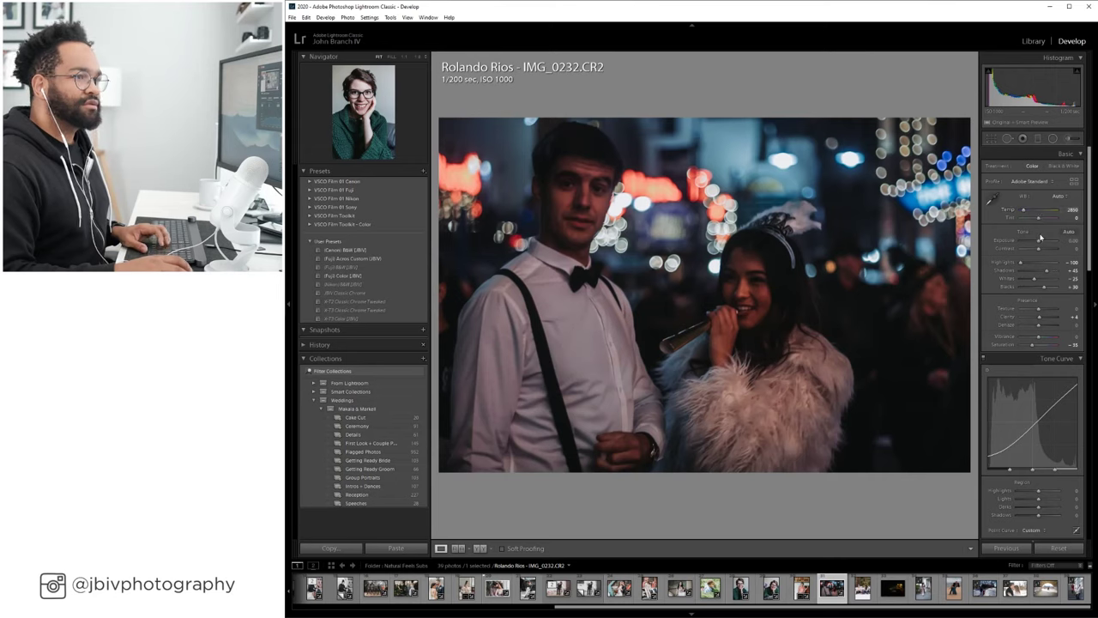
mouse_move(1040, 238)
left_mouse_down()
mouse_move(1043, 246)
mouse_move(1040, 220)
left_mouse_up()
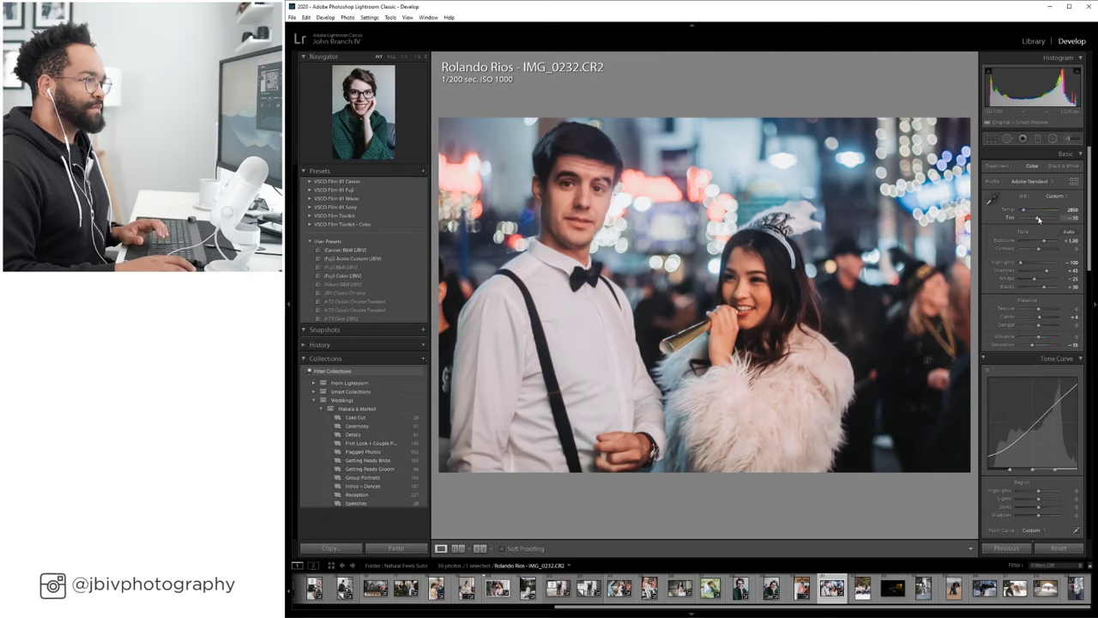
left_click_drag(1039, 220, 1038, 219)
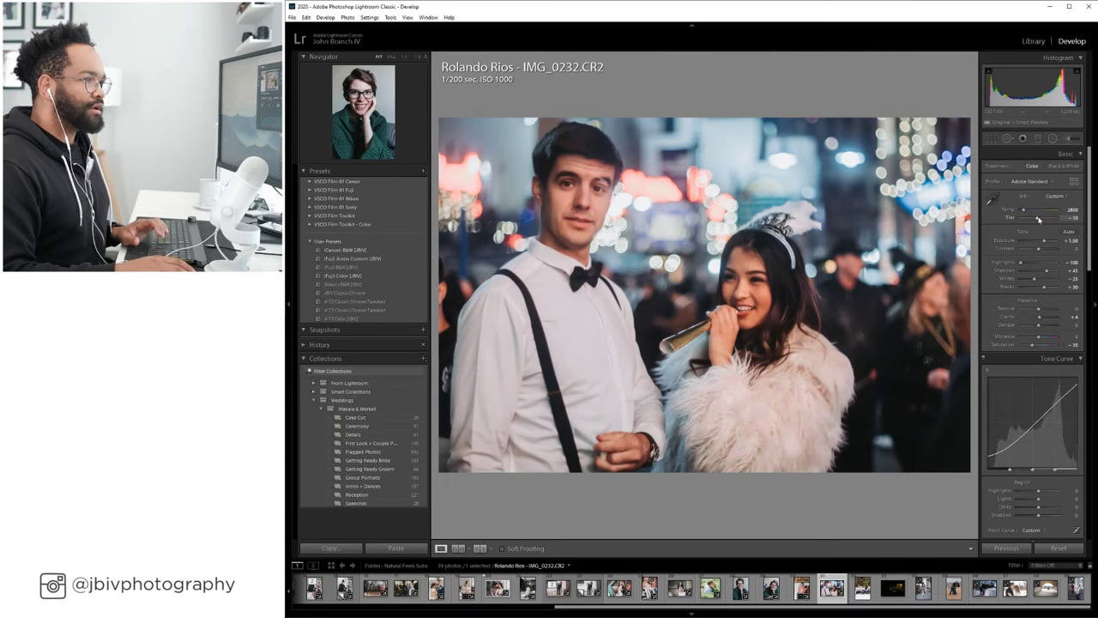
scroll(1025, 292, "down", 6)
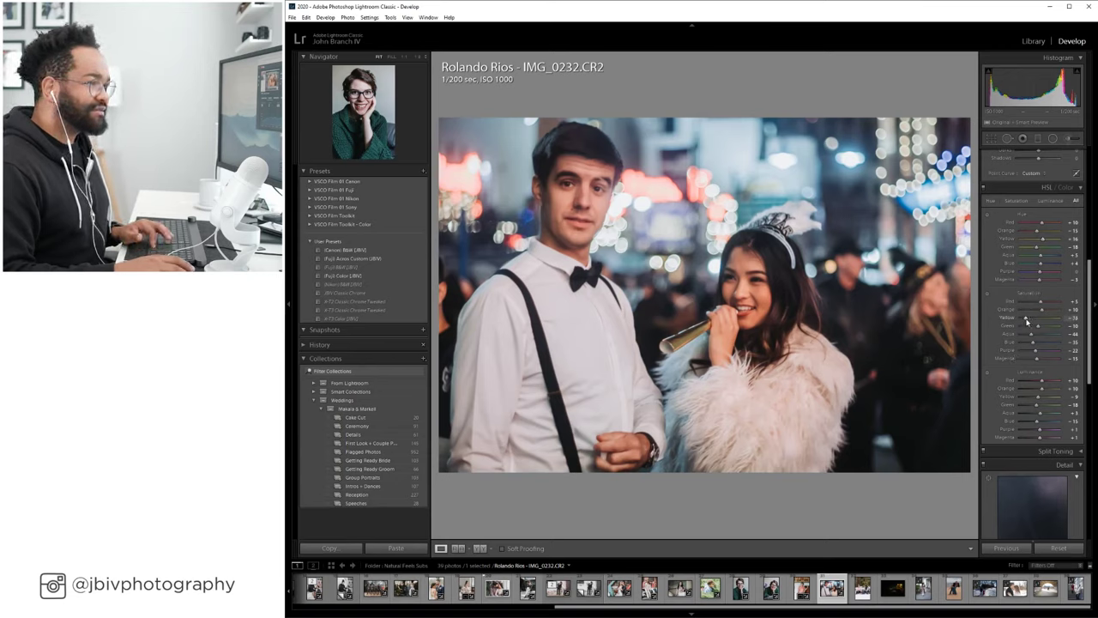
scroll(1027, 320, "up", 6)
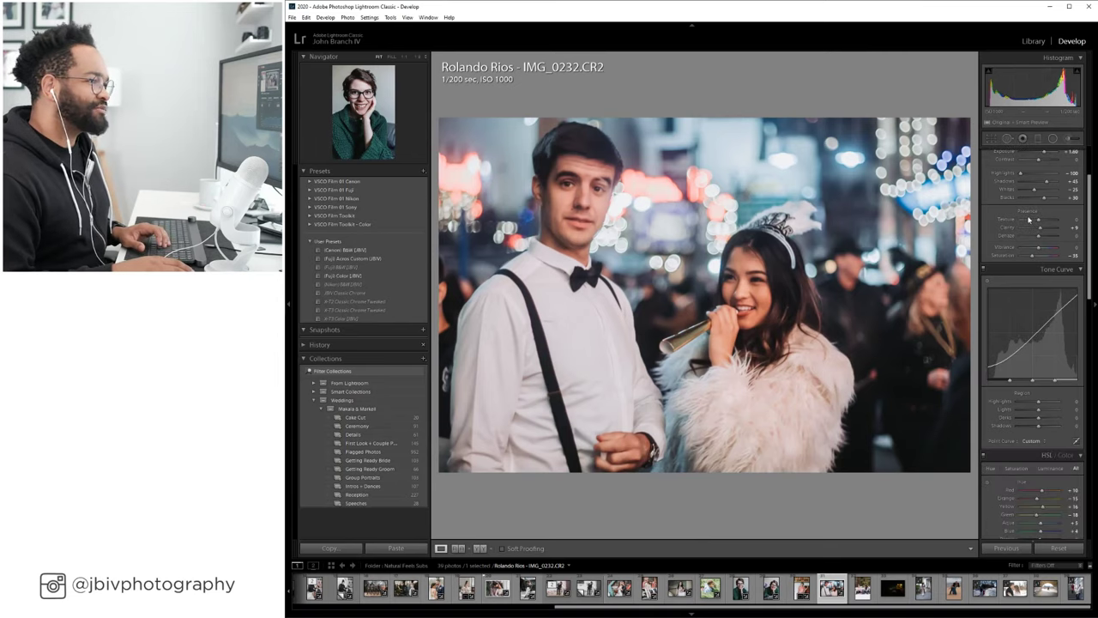
key("Up")
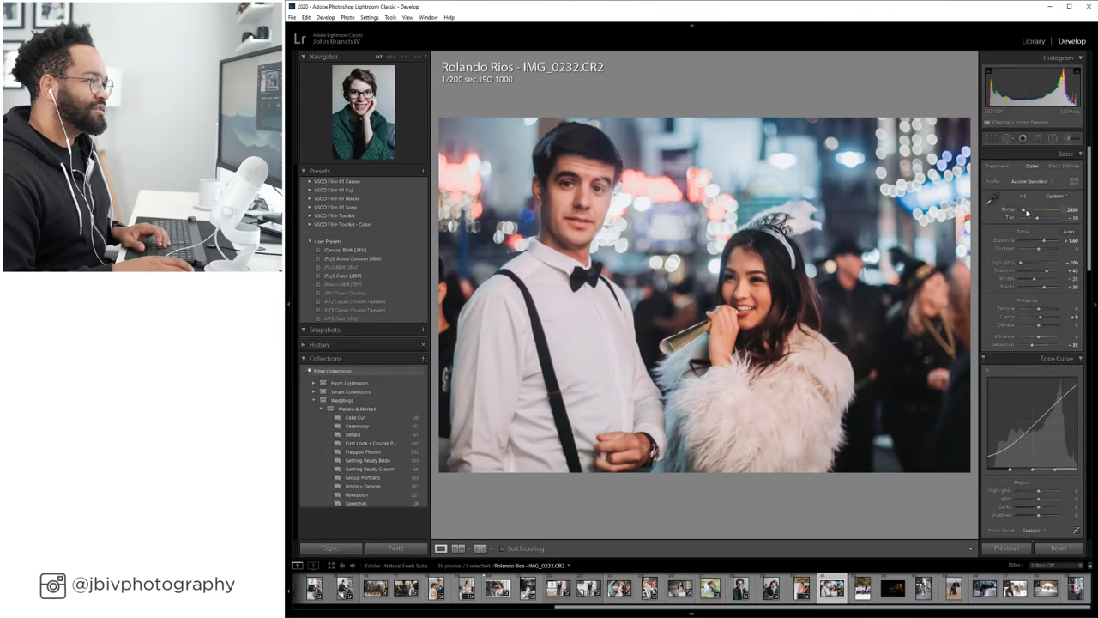
scroll(1034, 292, "down", 5)
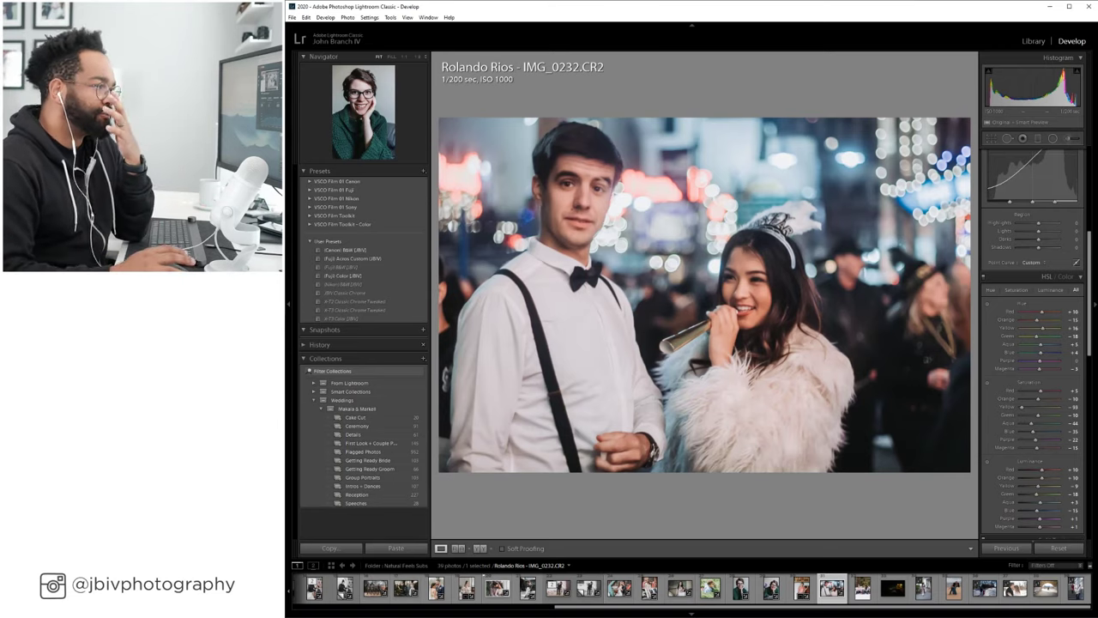
left_click(358, 276)
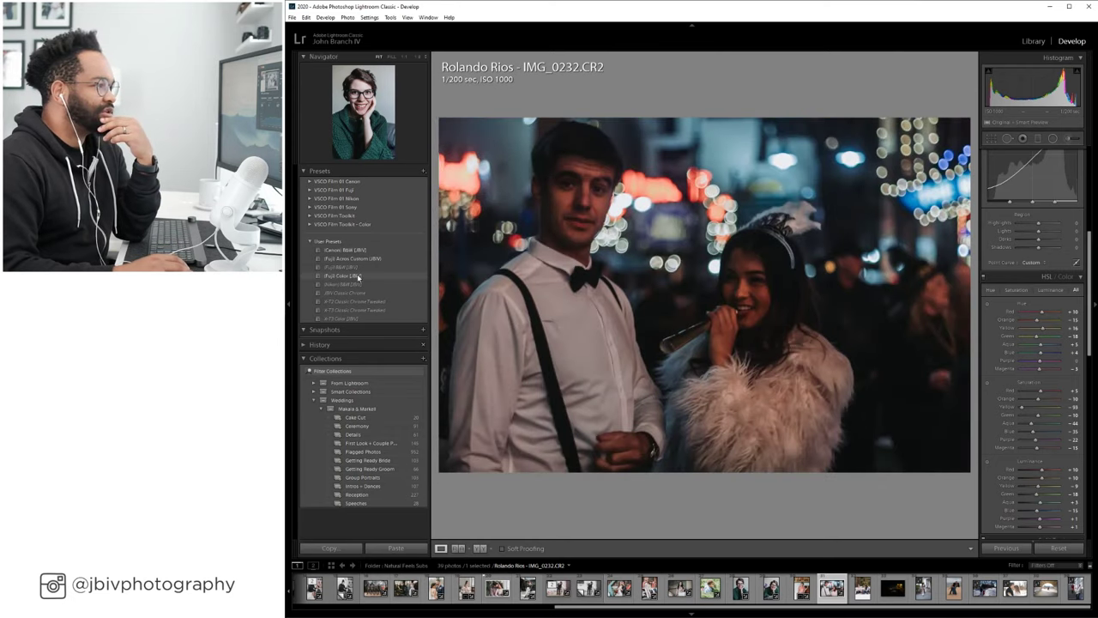
left_click(370, 251)
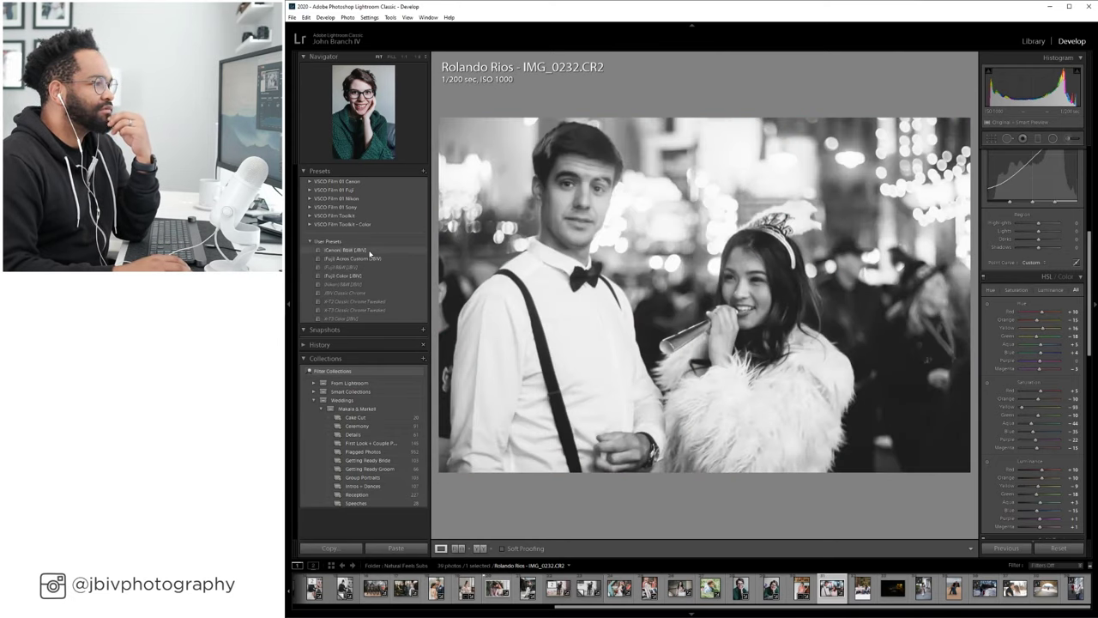
left_click(371, 252)
scroll(1026, 344, "up", 5)
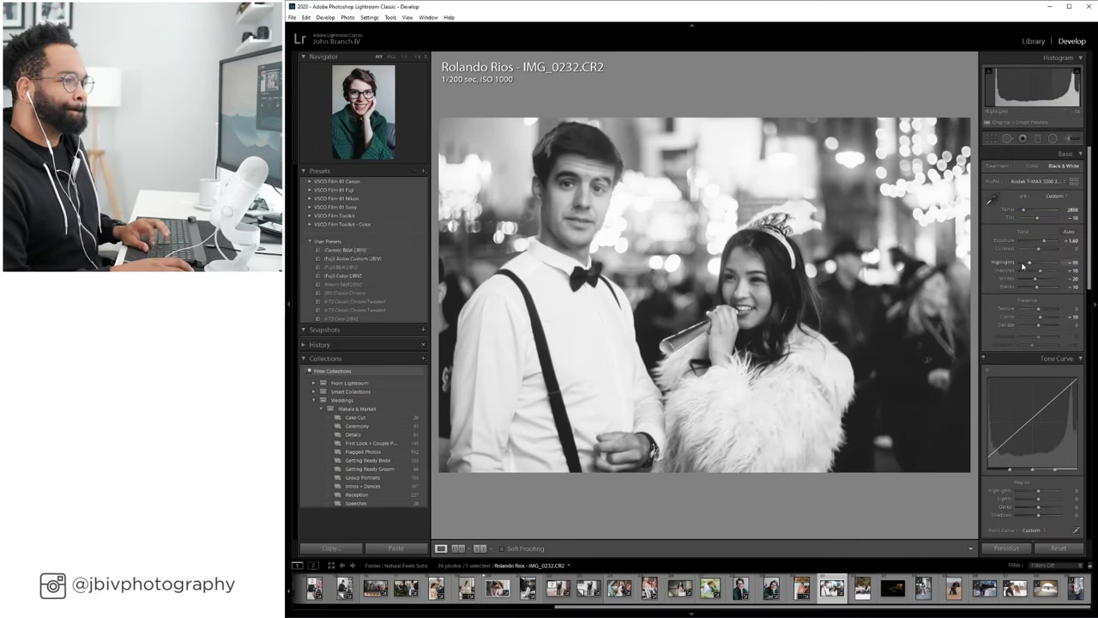
left_click(1023, 264)
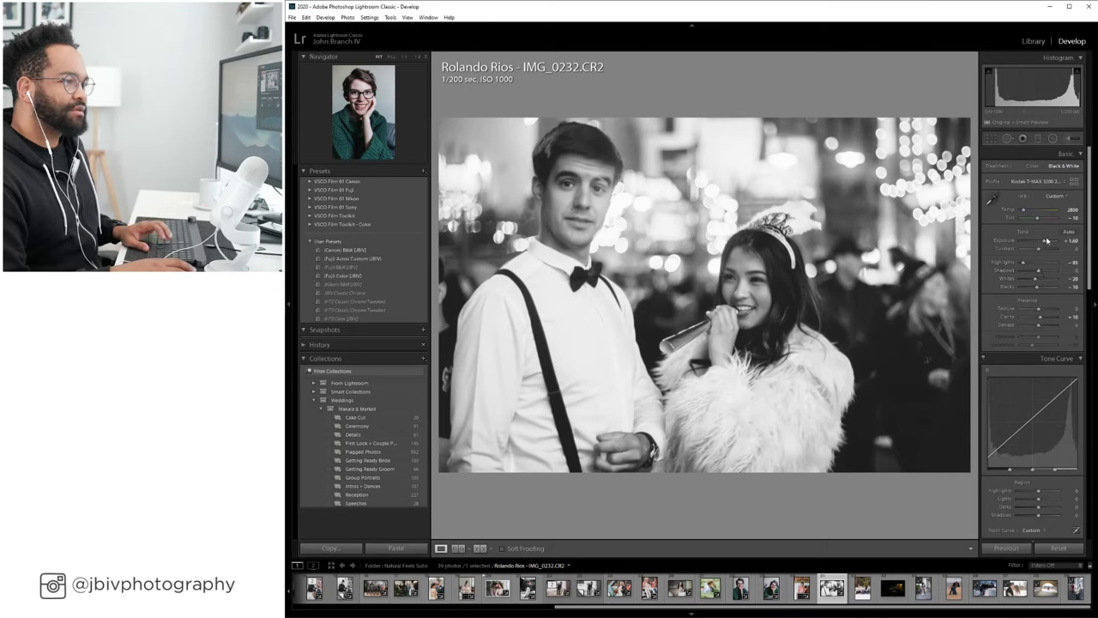
left_click_drag(1046, 242, 1044, 245)
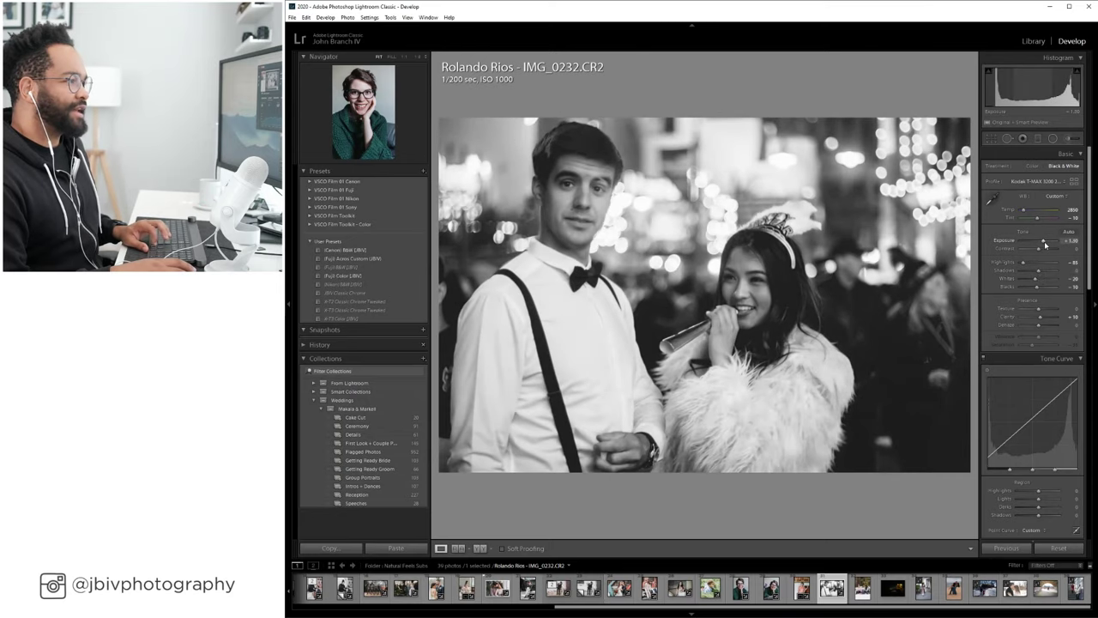
key("Up")
key("Up")
key("Up")
key("Up")
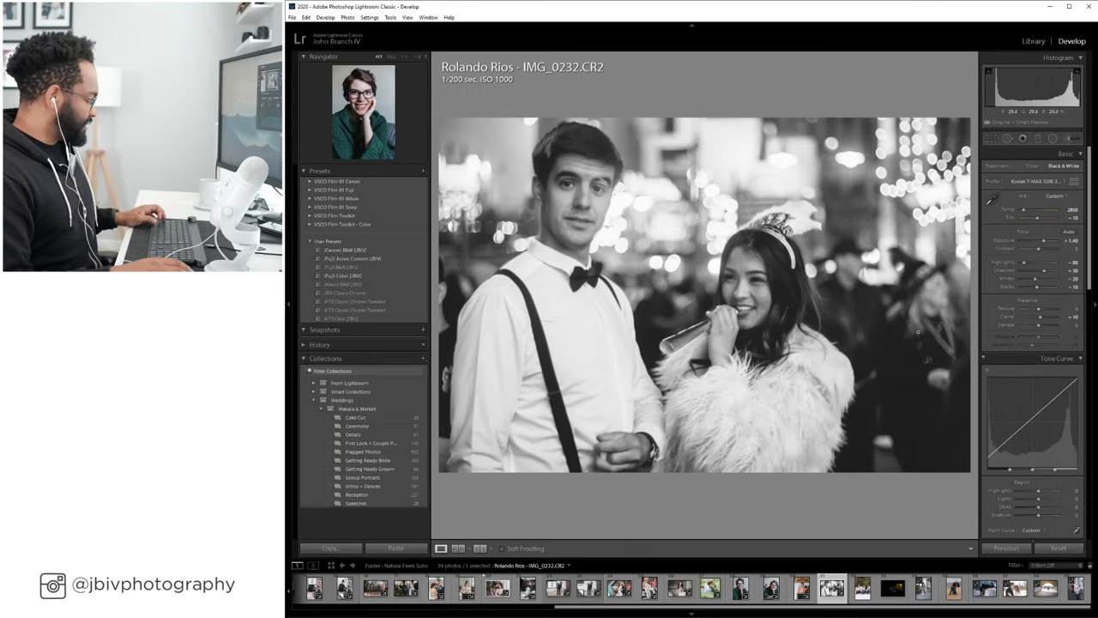
key("ctrl+z")
key("ctrl+z")
key("ctrl+z")
key("ctrl+z")
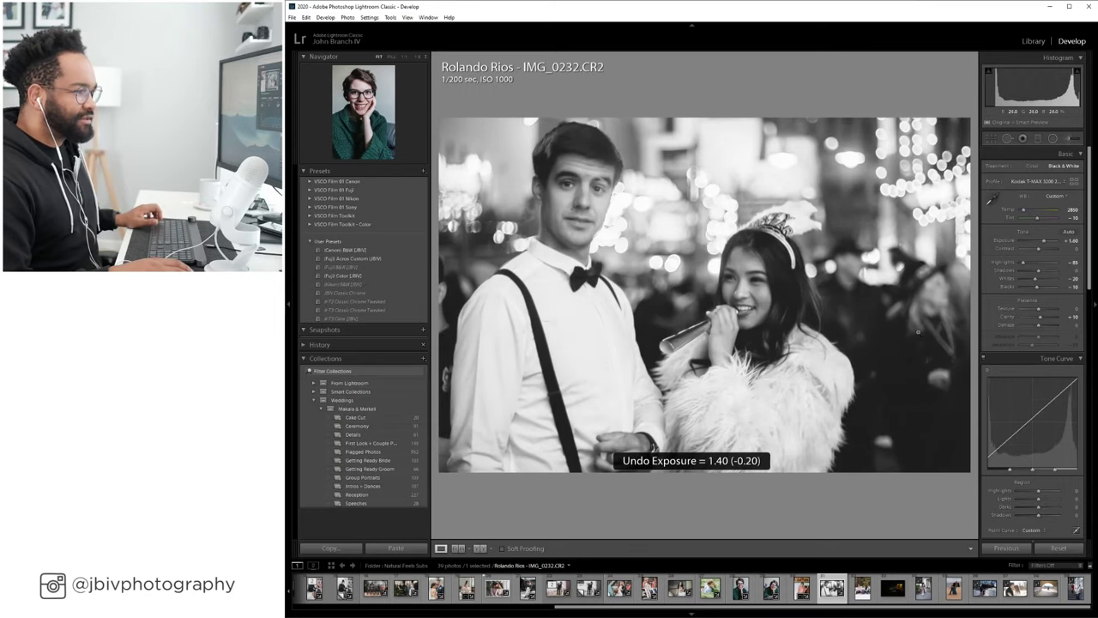
key("ctrl+z")
key("ctrl+z")
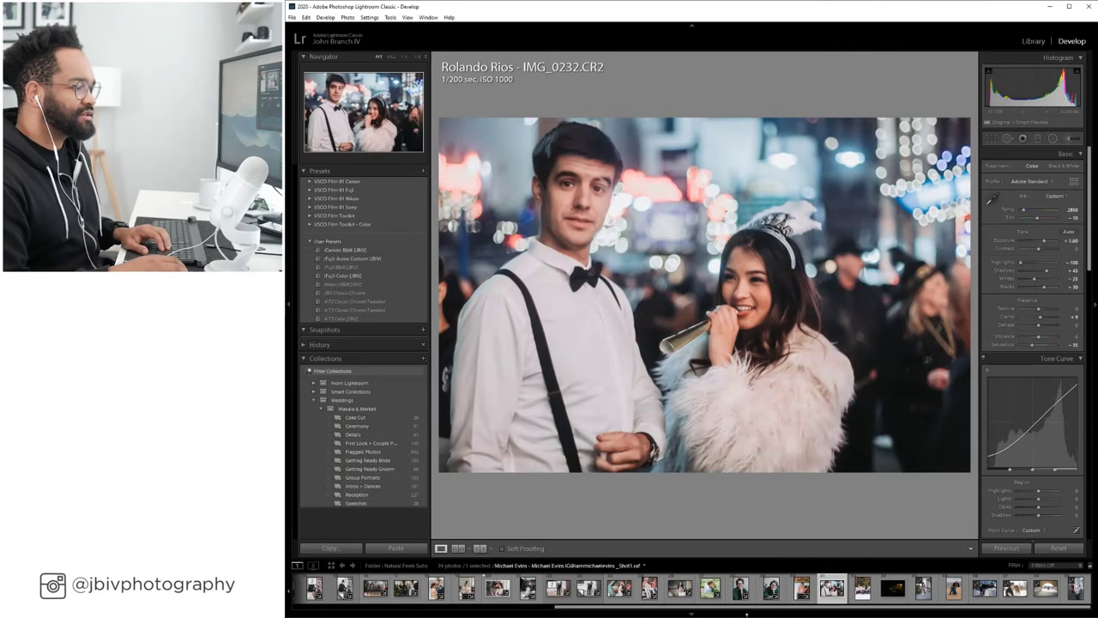
Shift tint to -20, create a virtual copy, and apply the (Fuji) Across Custom black-and-white preset.
left_click_drag(1038, 222, 1035, 223)
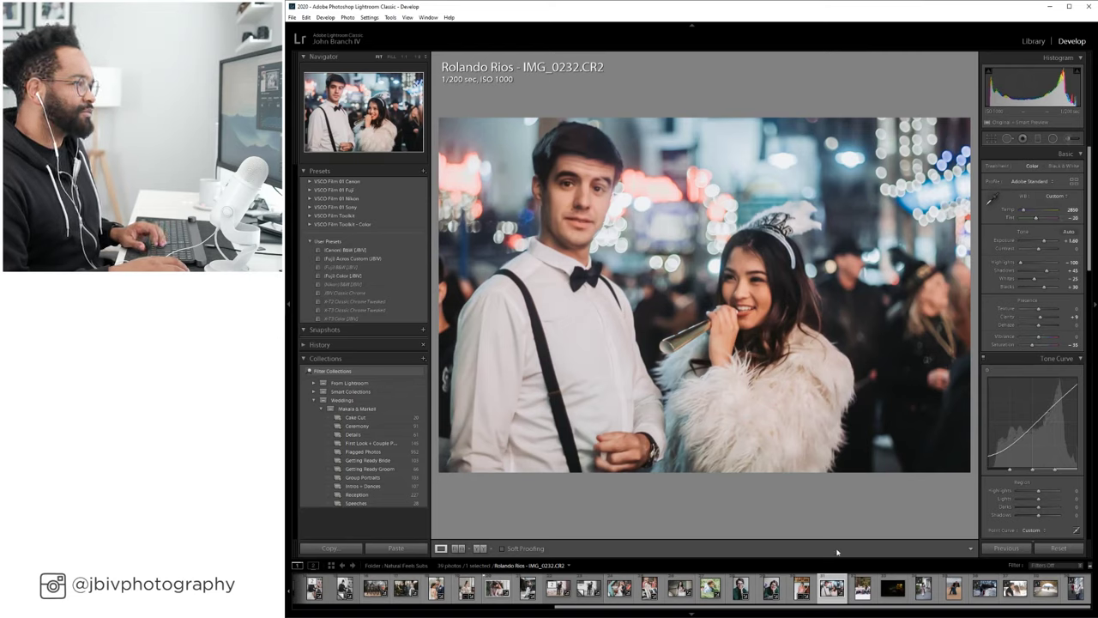
right_click(831, 589)
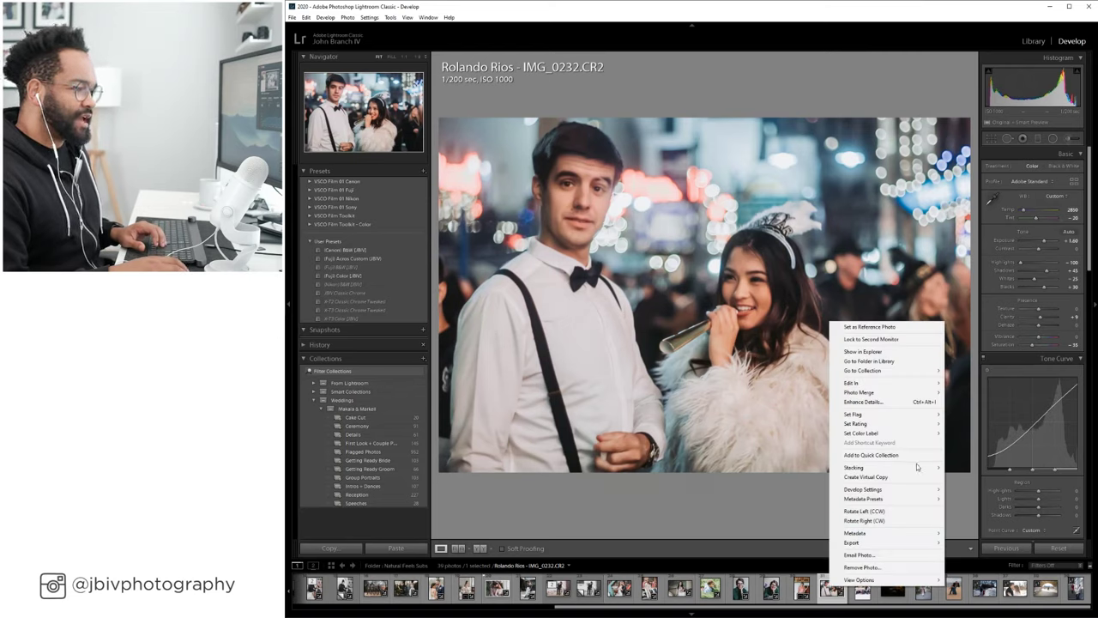
left_click(879, 476)
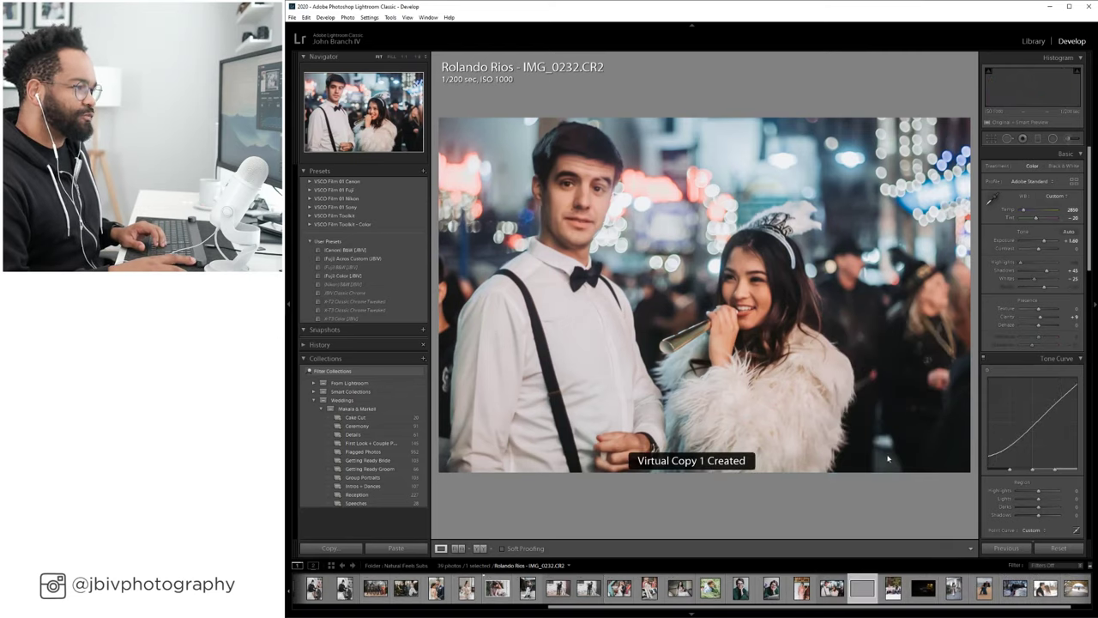
left_click(378, 258)
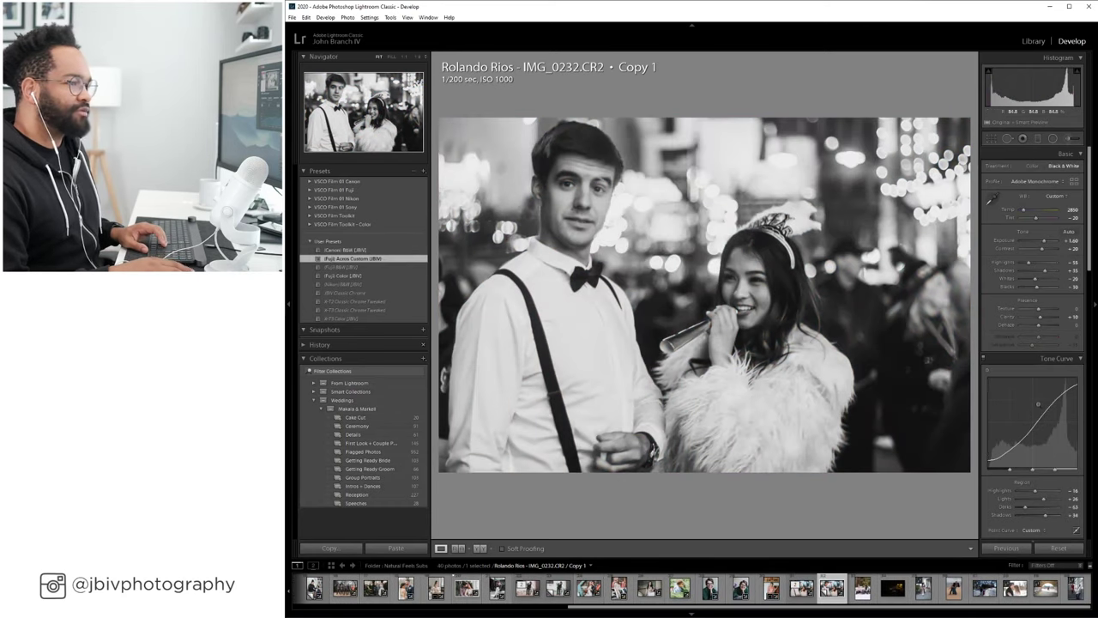
Brighten the black-and-white copy's exposure to about +2.10, then open the snow photo IMG_0983.CR2.
scroll(1030, 344, "down", 10)
left_click(1030, 232)
left_click(1029, 234)
scroll(1034, 258, "up", 10)
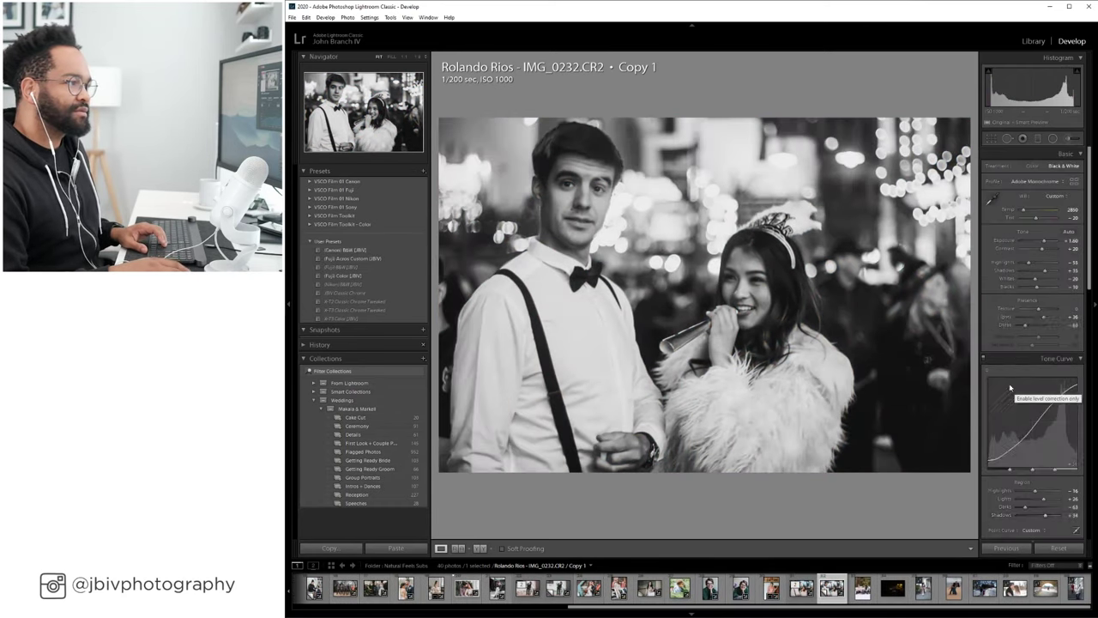
left_click_drag(1044, 244, 1049, 244)
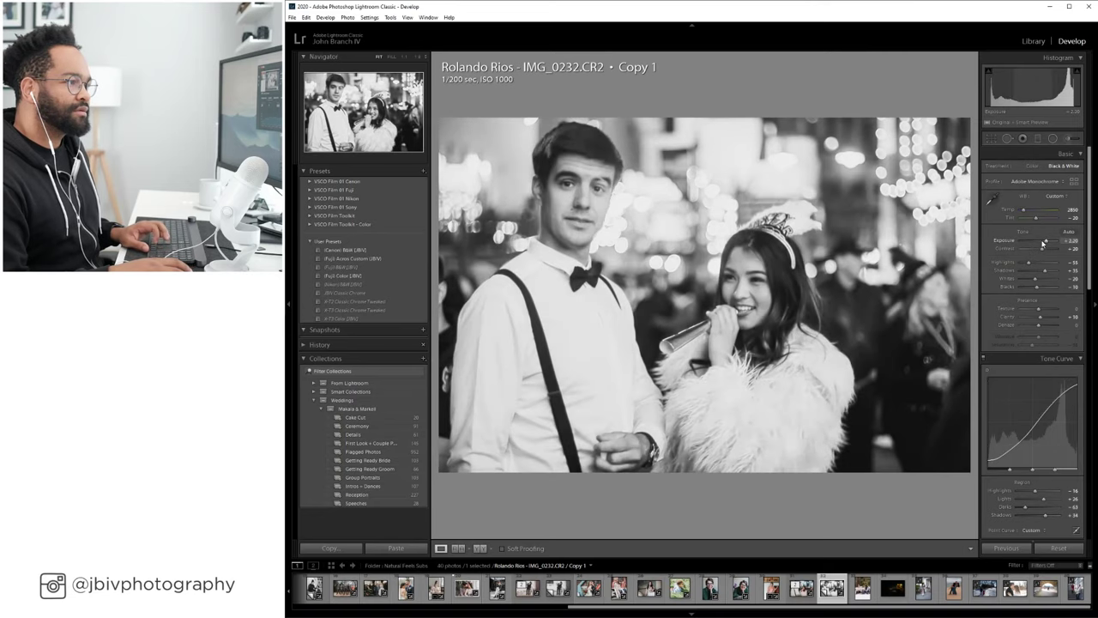
scroll(1028, 267, "down", 3)
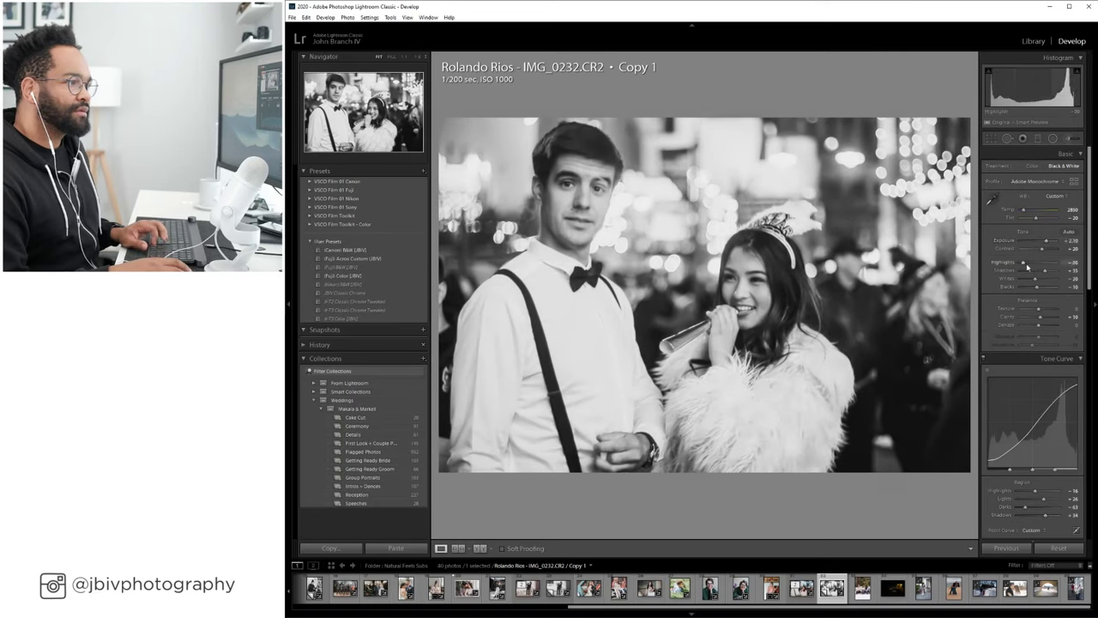
scroll(1027, 267, "down", 5)
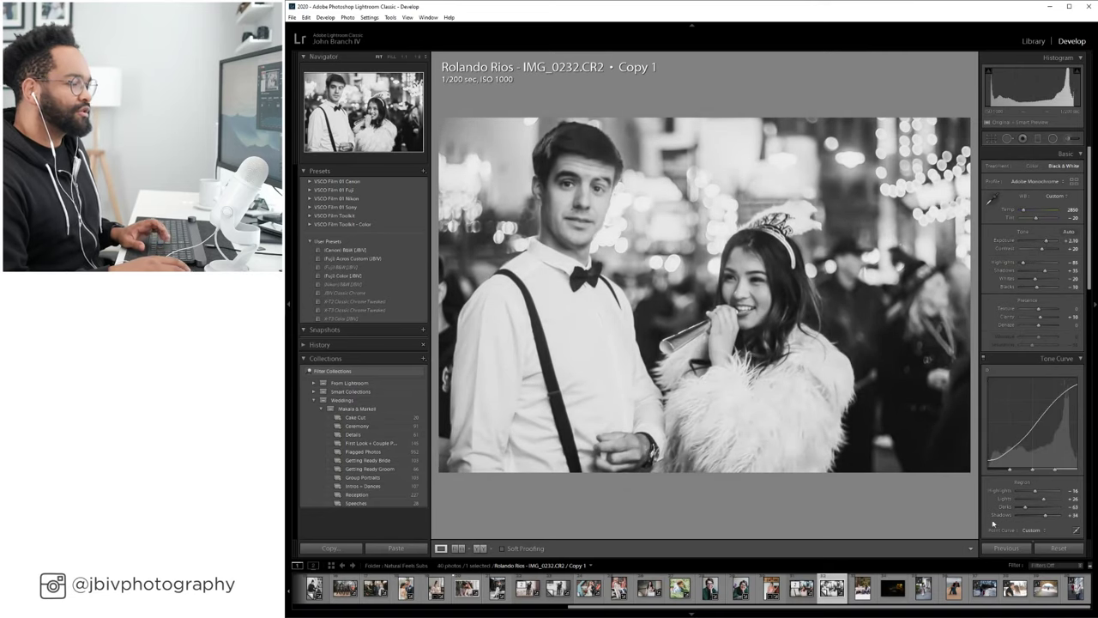
left_click(863, 588)
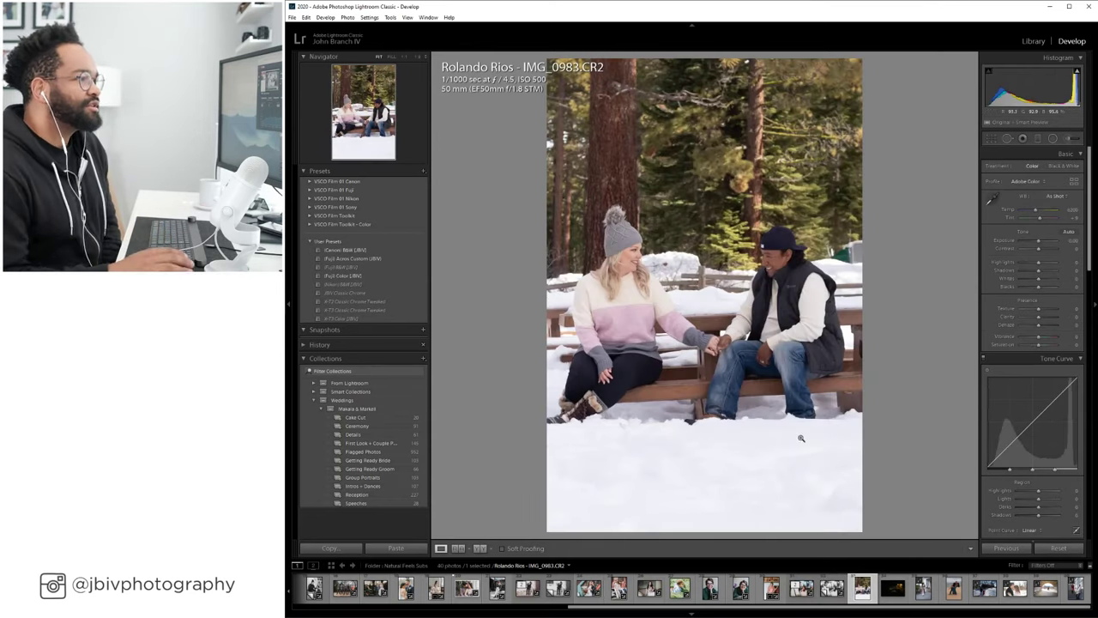
Apply the Fuji Color (JBIV) preset to the snowy bench photo and set lens corrections to Auto.
scroll(1009, 313, "down", 10)
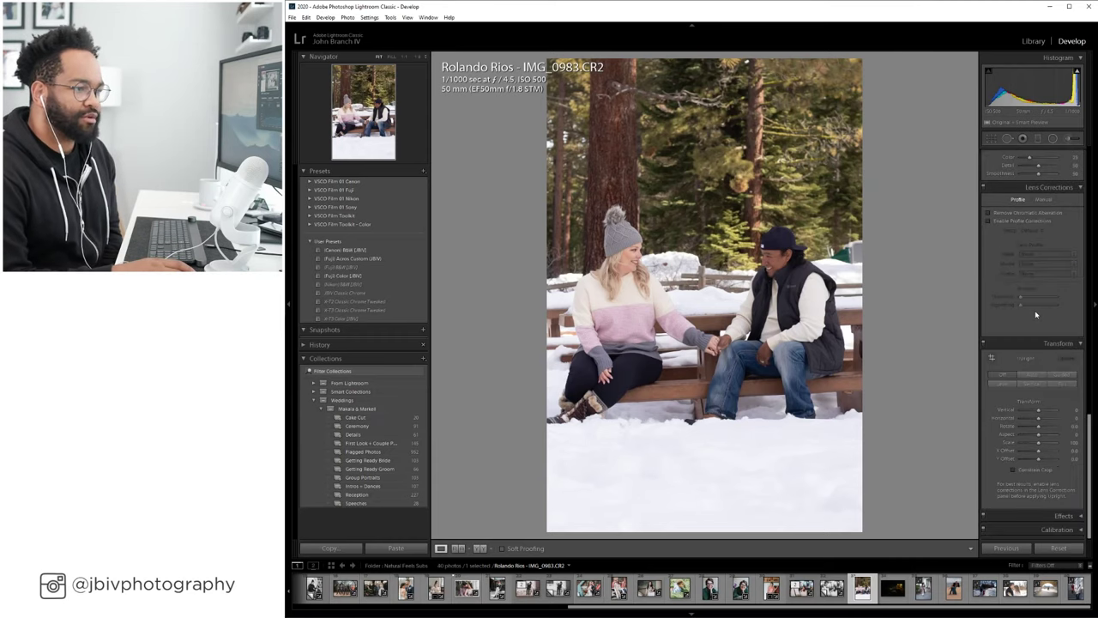
left_click(1034, 42)
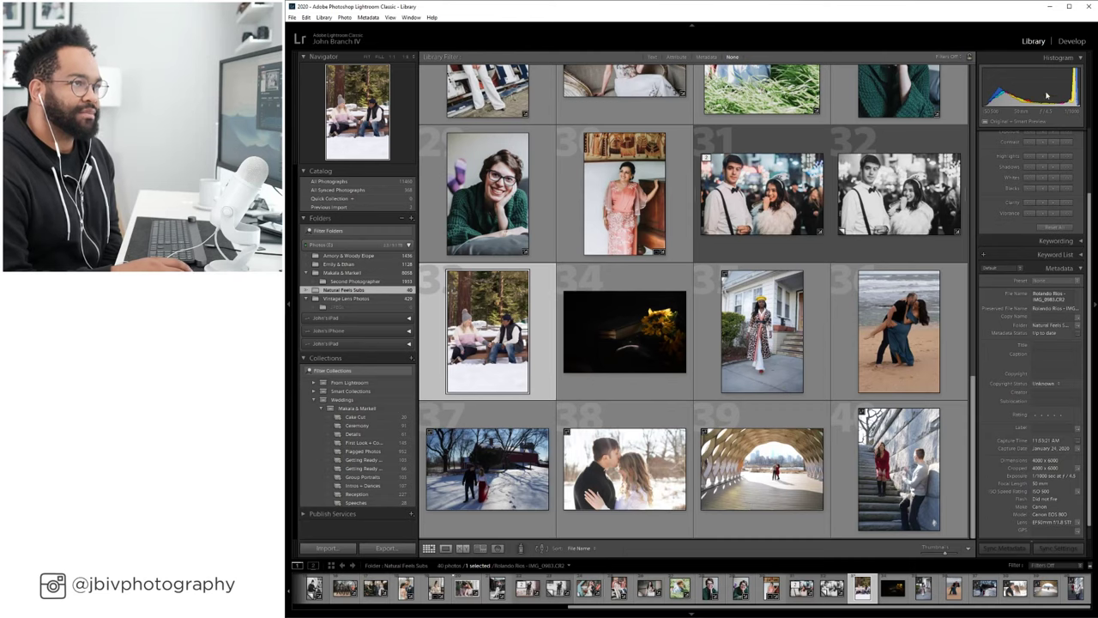
left_click(1072, 42)
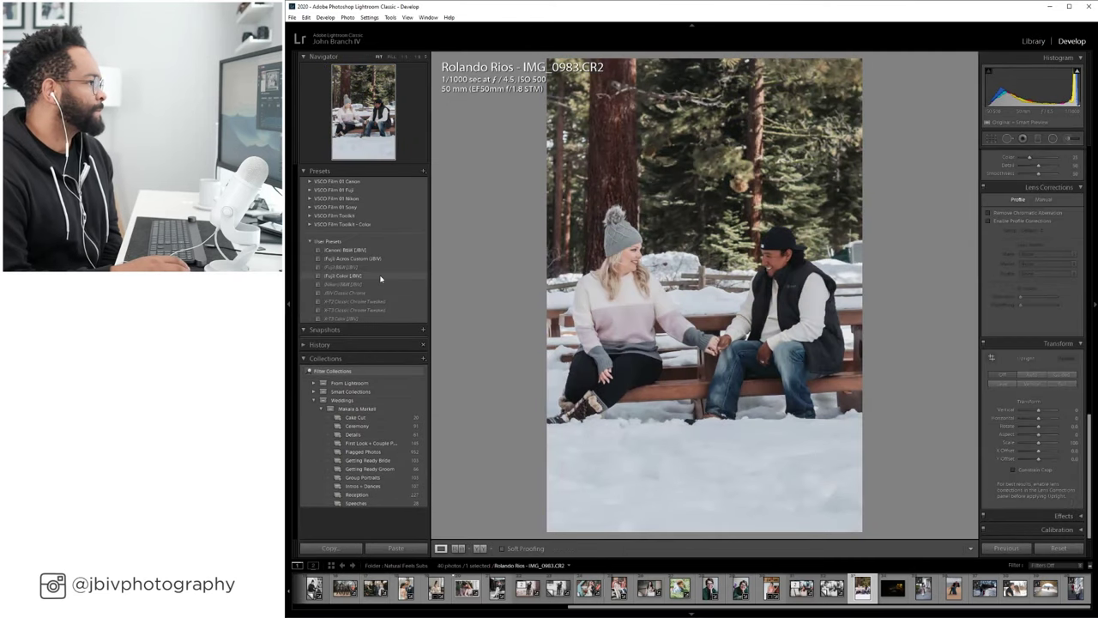
left_click(380, 277)
left_click(1030, 231)
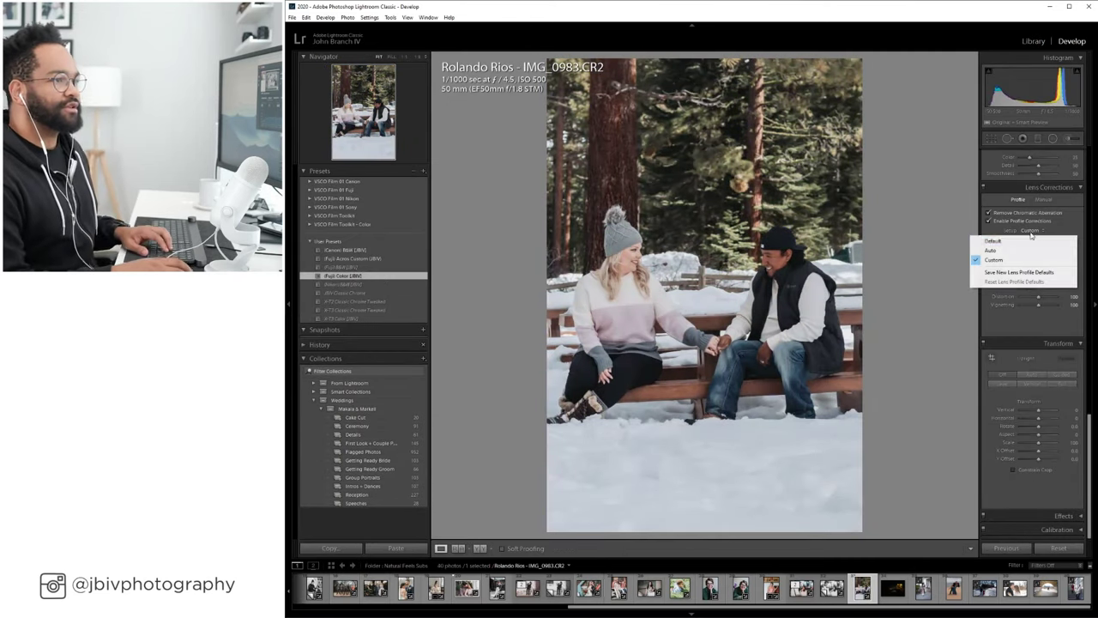
left_click(1034, 250)
Raise exposure to +0.50 and apply Auto Upright to straighten the perspective.
scroll(1036, 249, "up", 5)
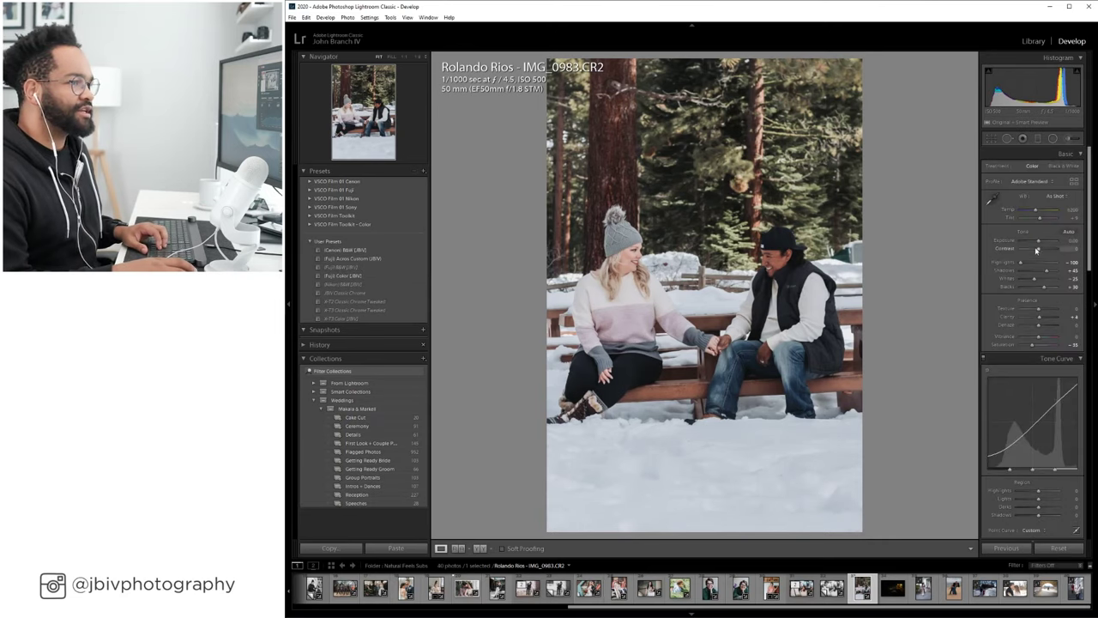
left_click_drag(1038, 241, 1048, 272)
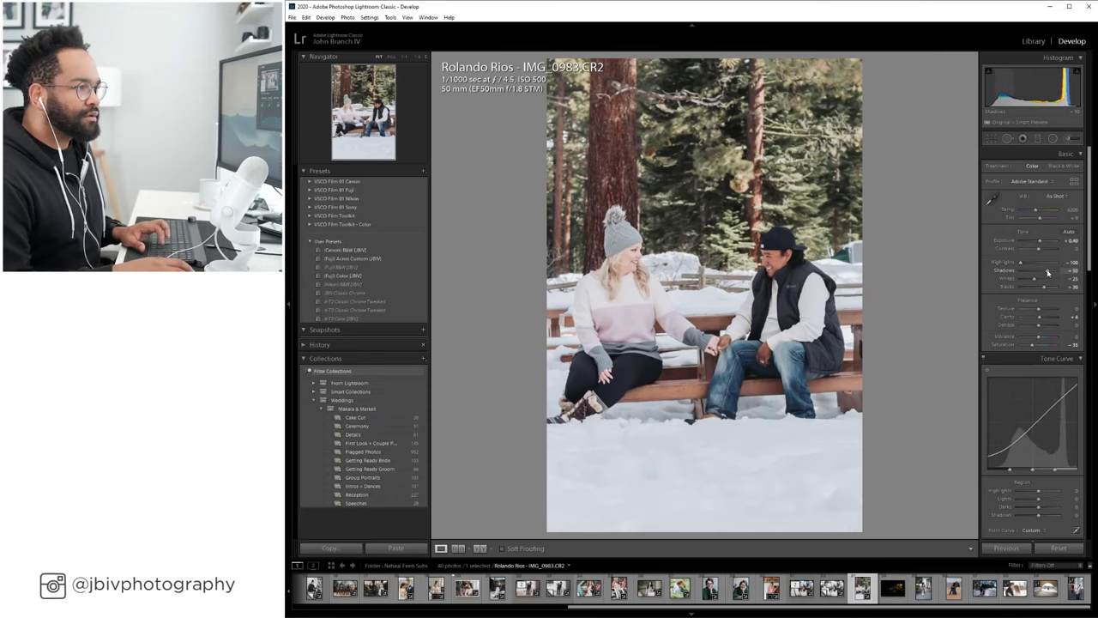
scroll(1013, 377, "down", 10)
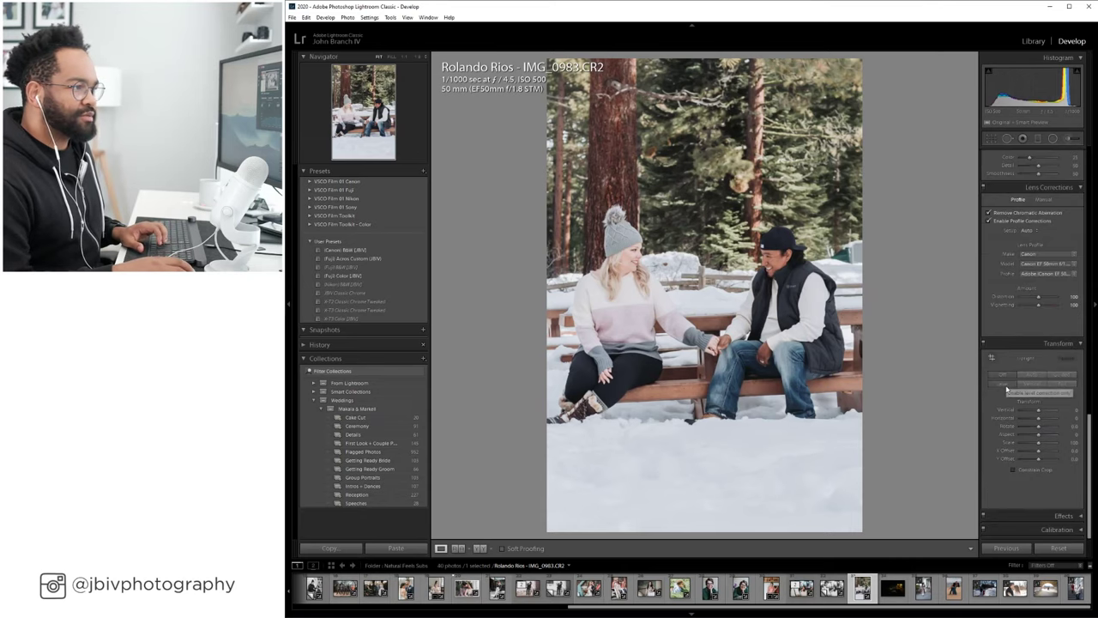
left_click(1005, 385)
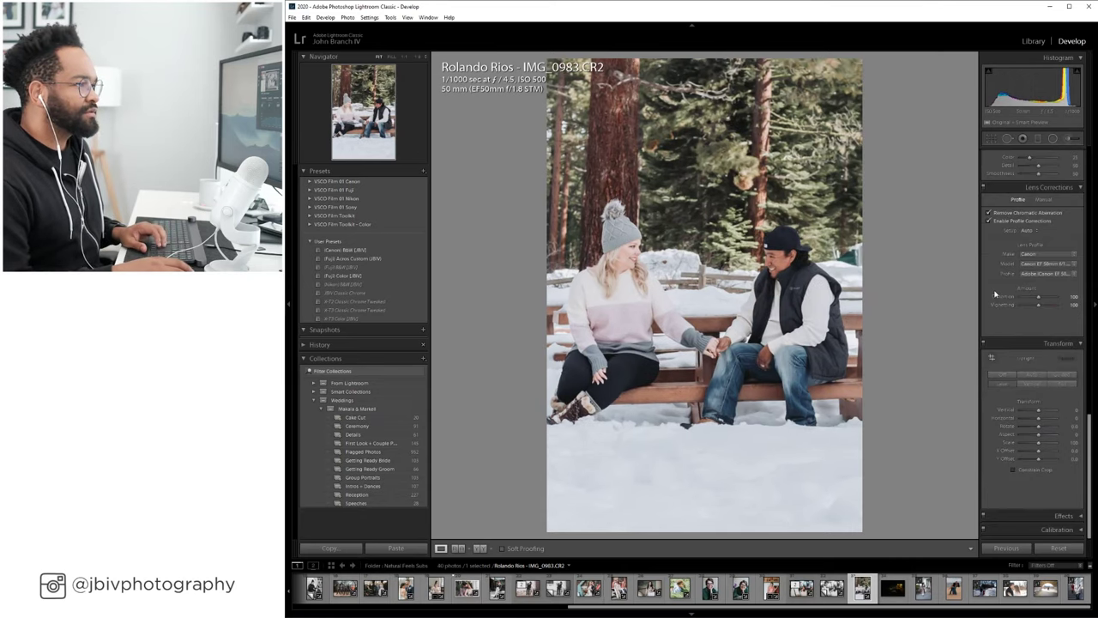
Fine-tune exposure to settle at +0.40, with shadows lifted to about +55.
scroll(999, 295, "up", 10)
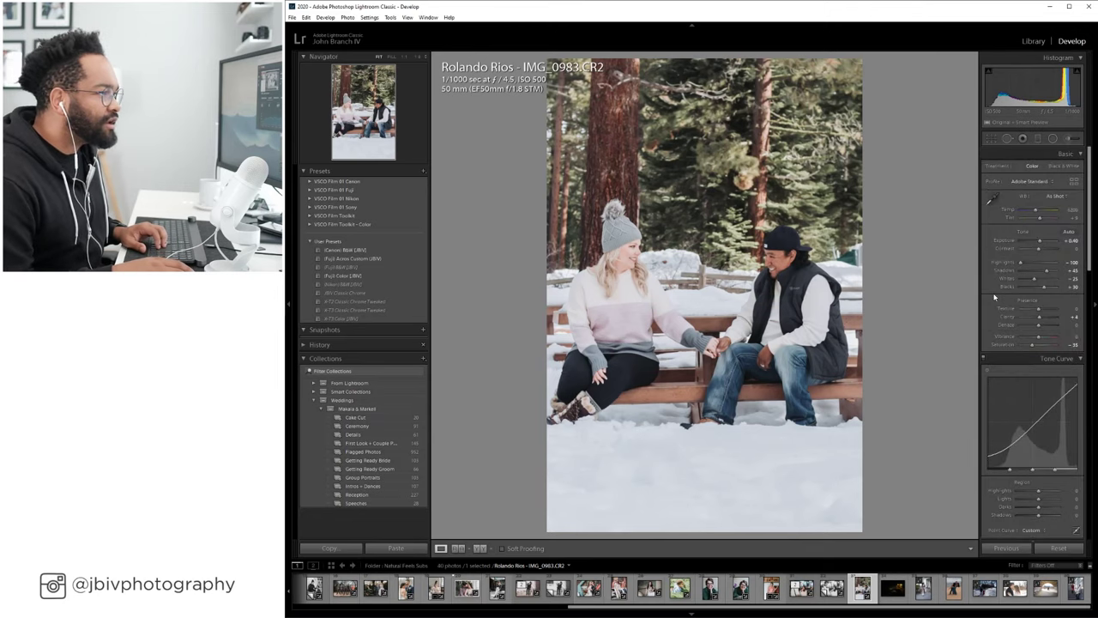
scroll(1009, 271, "down", 5)
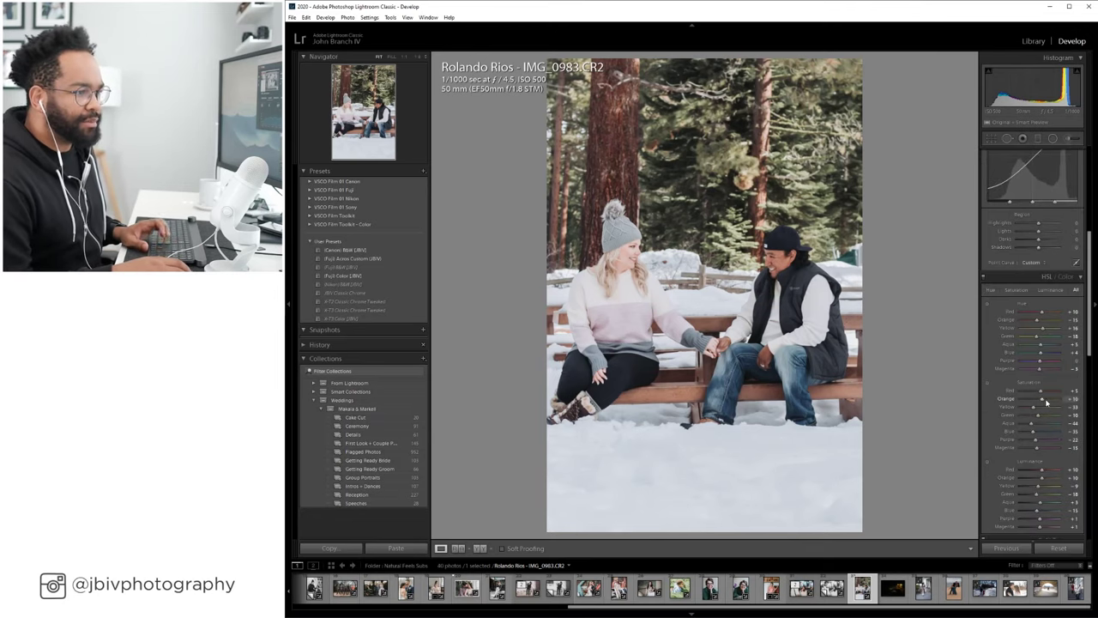
scroll(1046, 400, "up", 5)
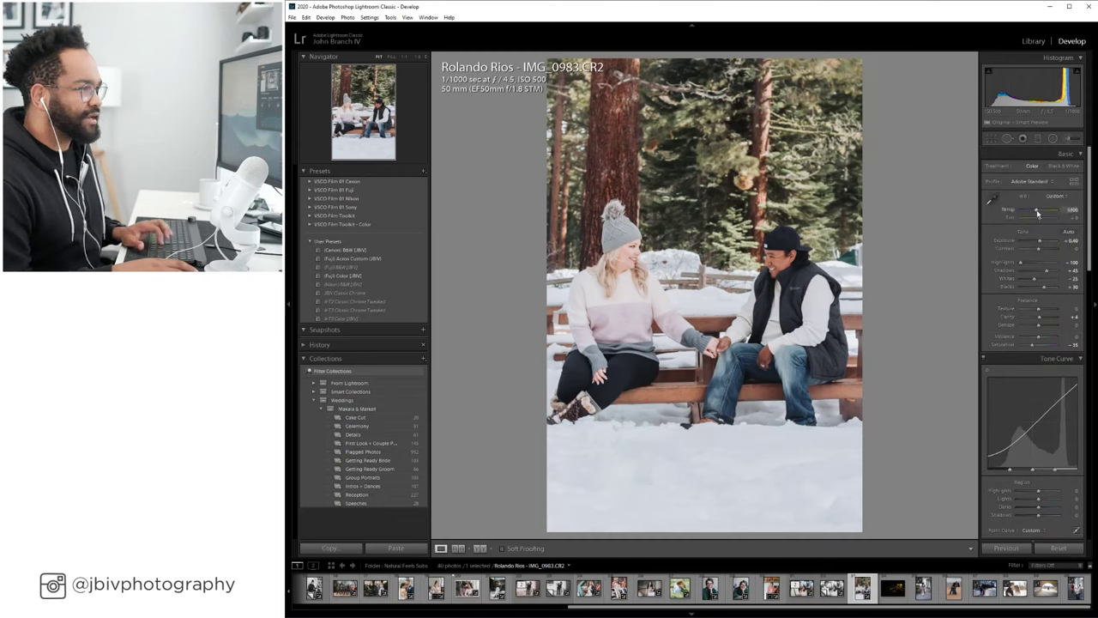
left_click_drag(1041, 241, 1041, 245)
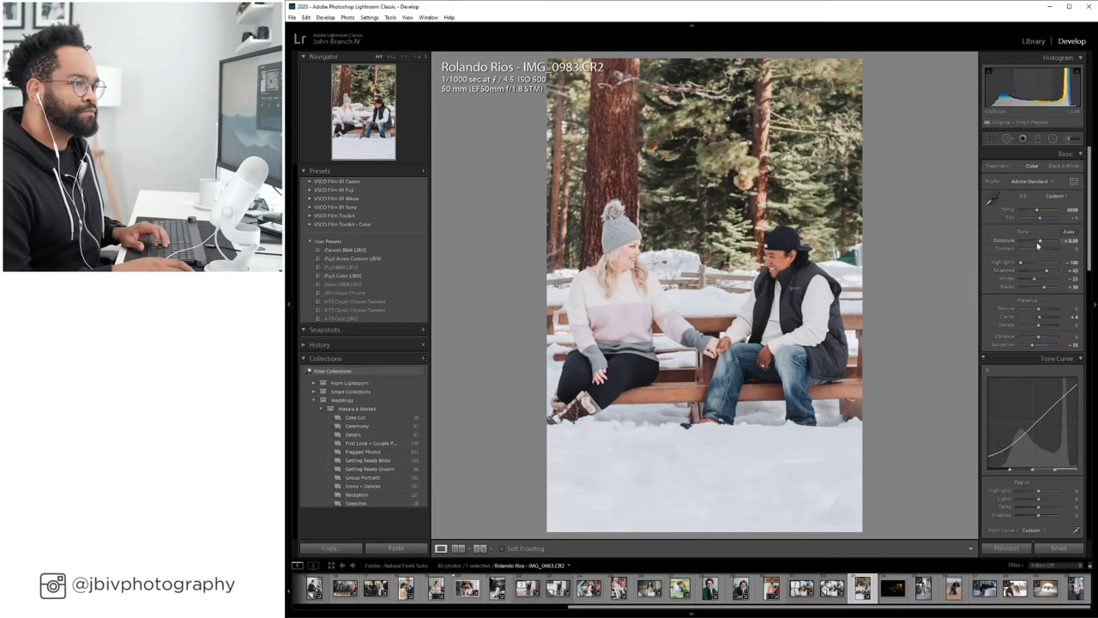
mouse_move(1039, 242)
left_mouse_down()
mouse_move(1049, 272)
mouse_move(1046, 243)
left_mouse_up()
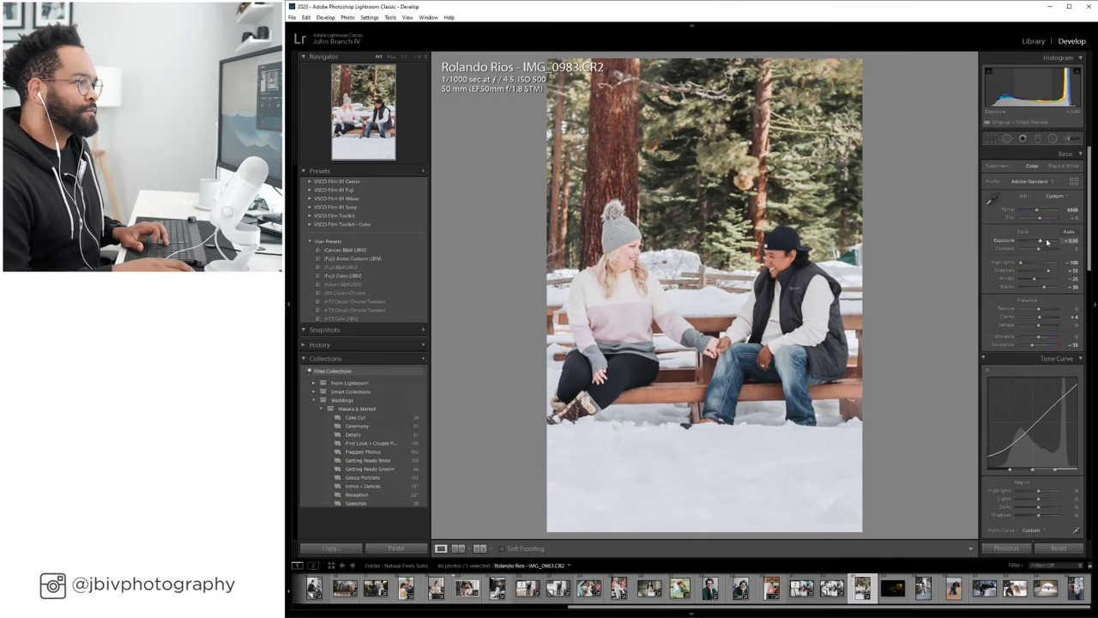
left_click_drag(1046, 243, 1042, 243)
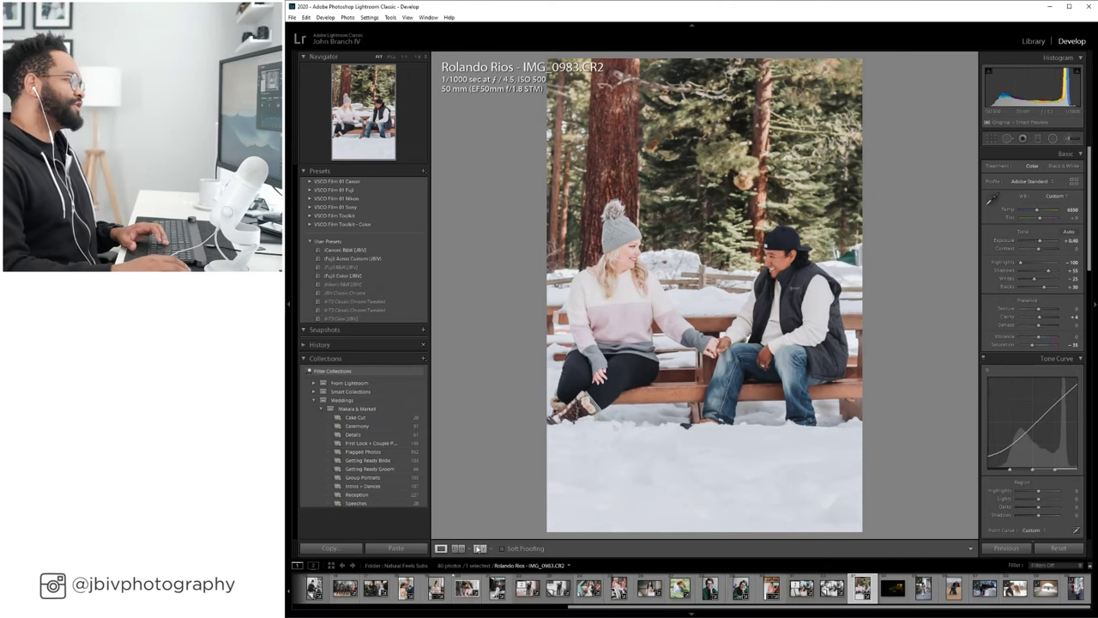
In Before/After view, zoom 1:1 on the woman's and then the man's face, panning, and fit again.
left_click(478, 548)
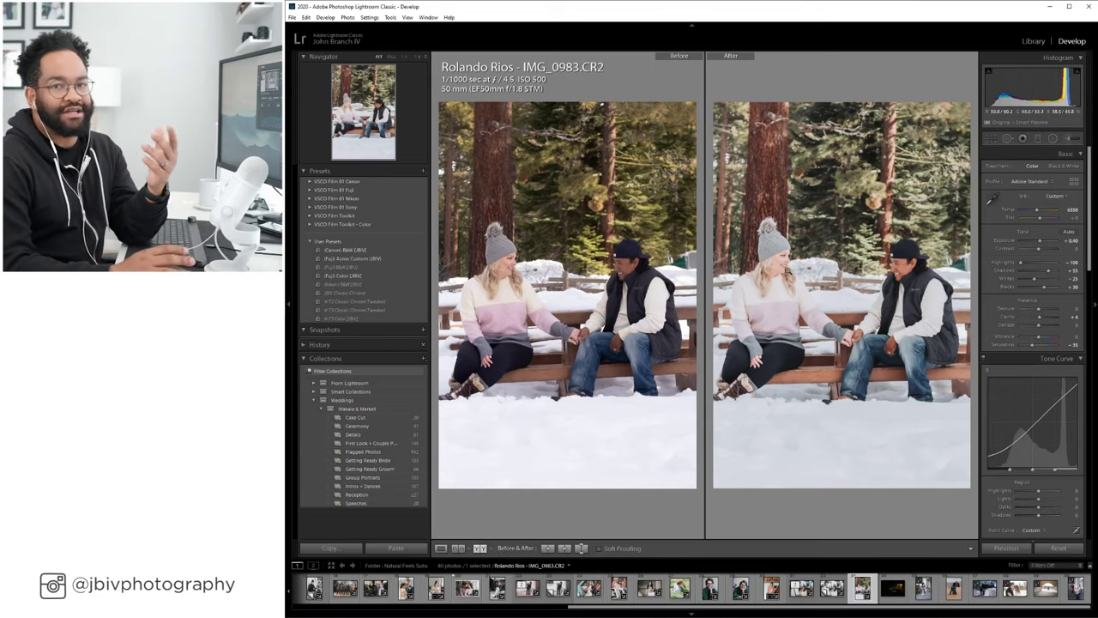
left_click(806, 277)
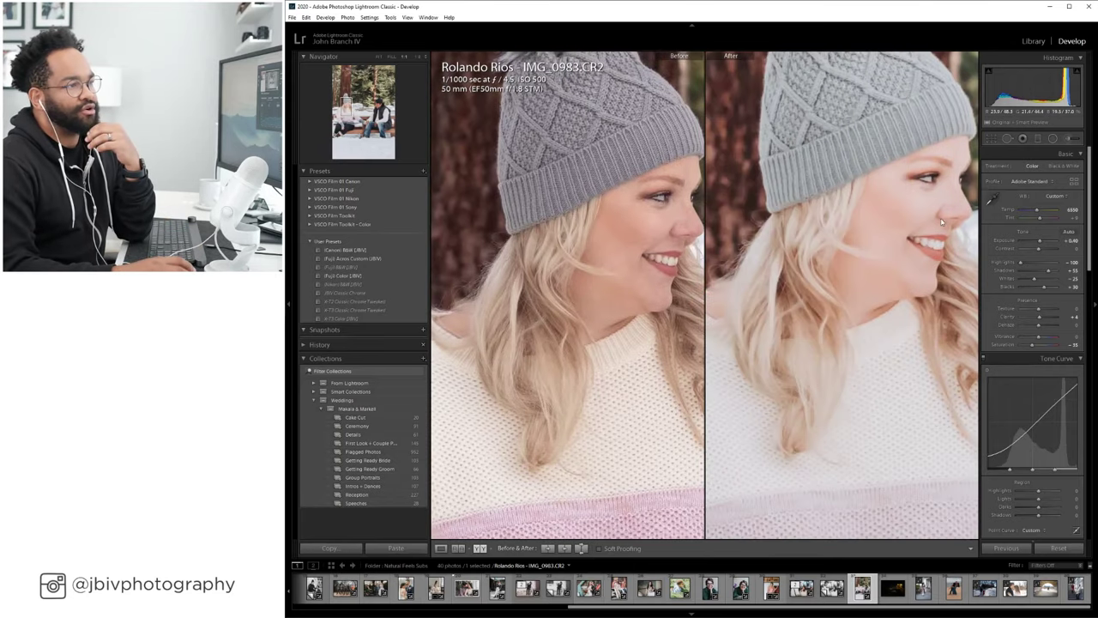
left_click_drag(942, 221, 676, 222)
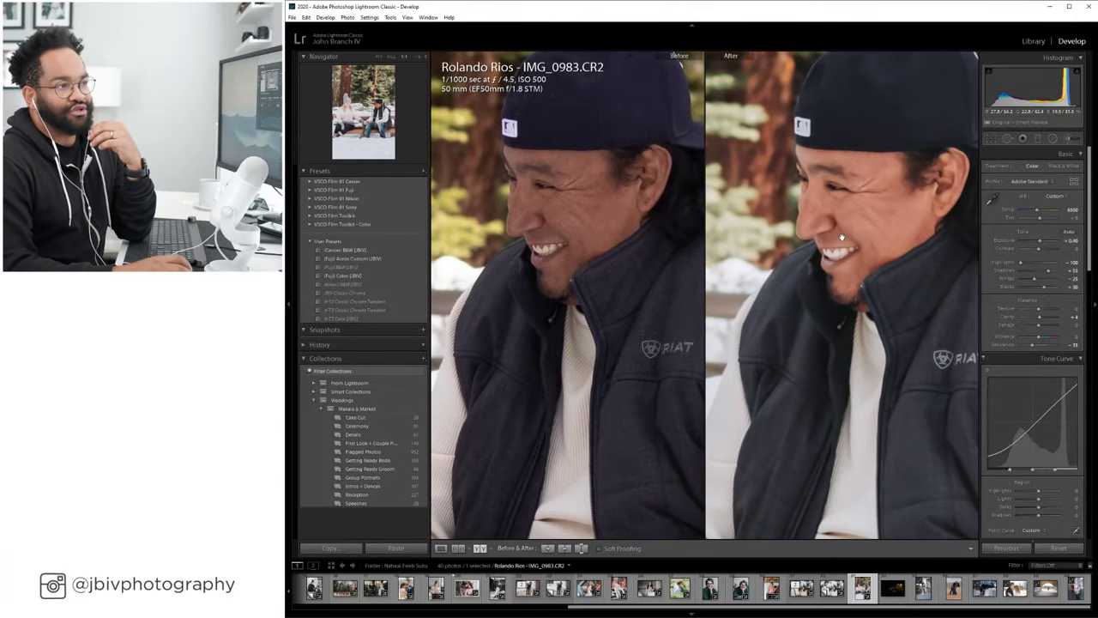
left_click(837, 276)
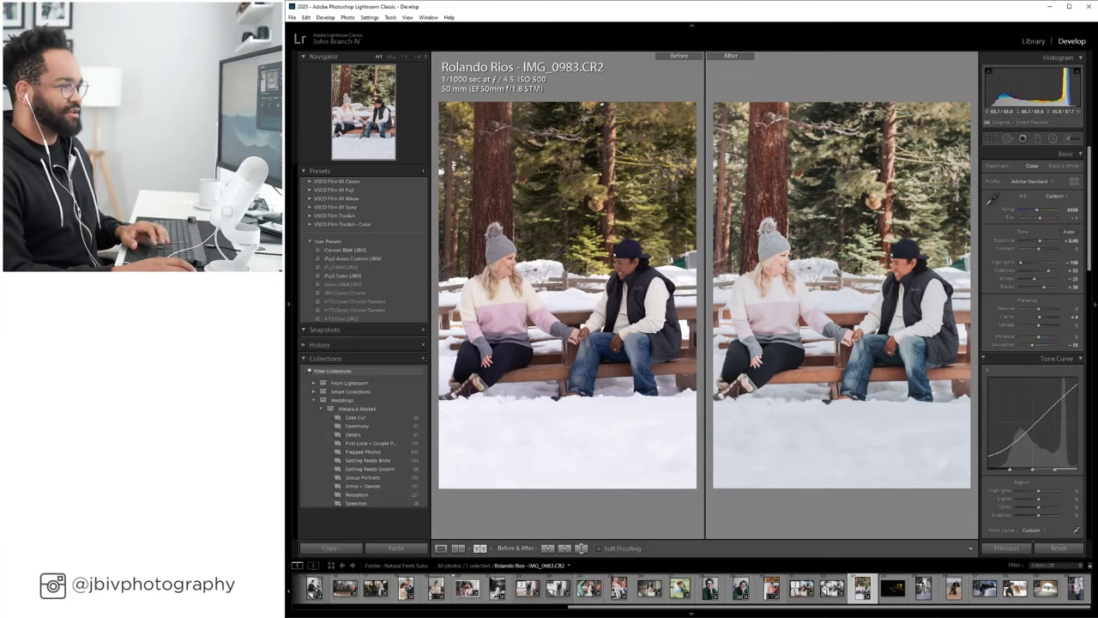
left_click(815, 268)
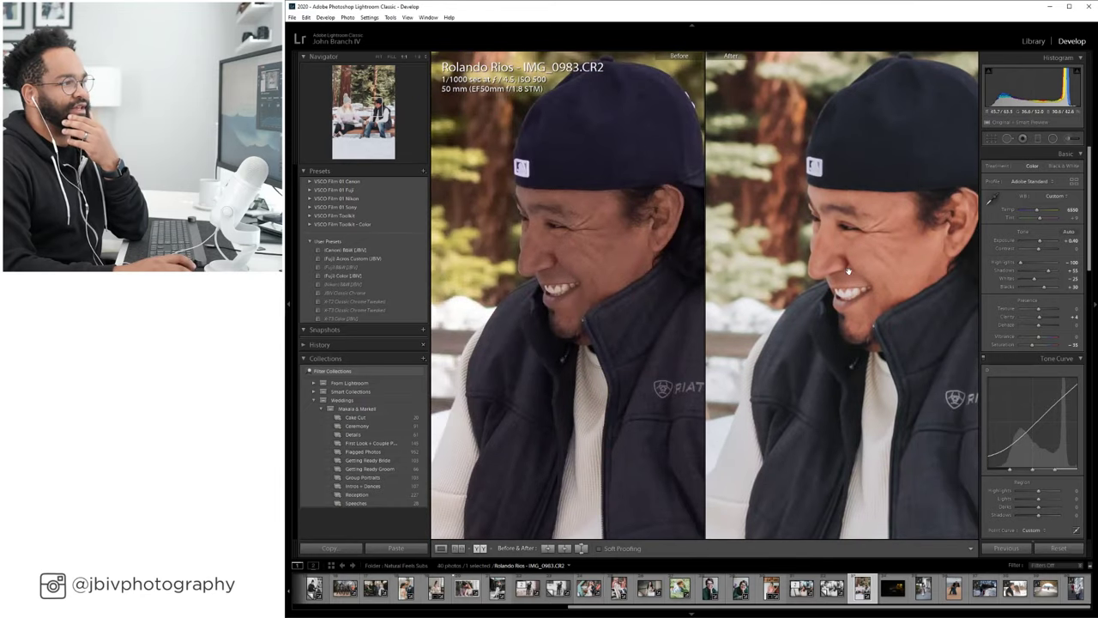
left_click_drag(855, 286, 929, 283)
left_click(929, 284)
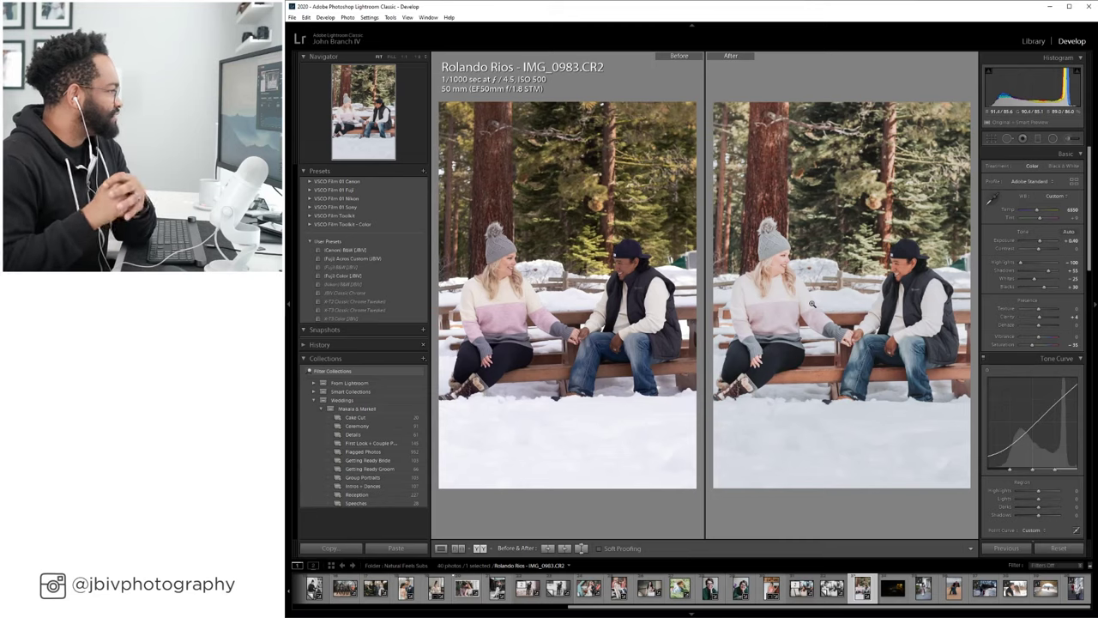
scroll(1003, 296, "down", 10)
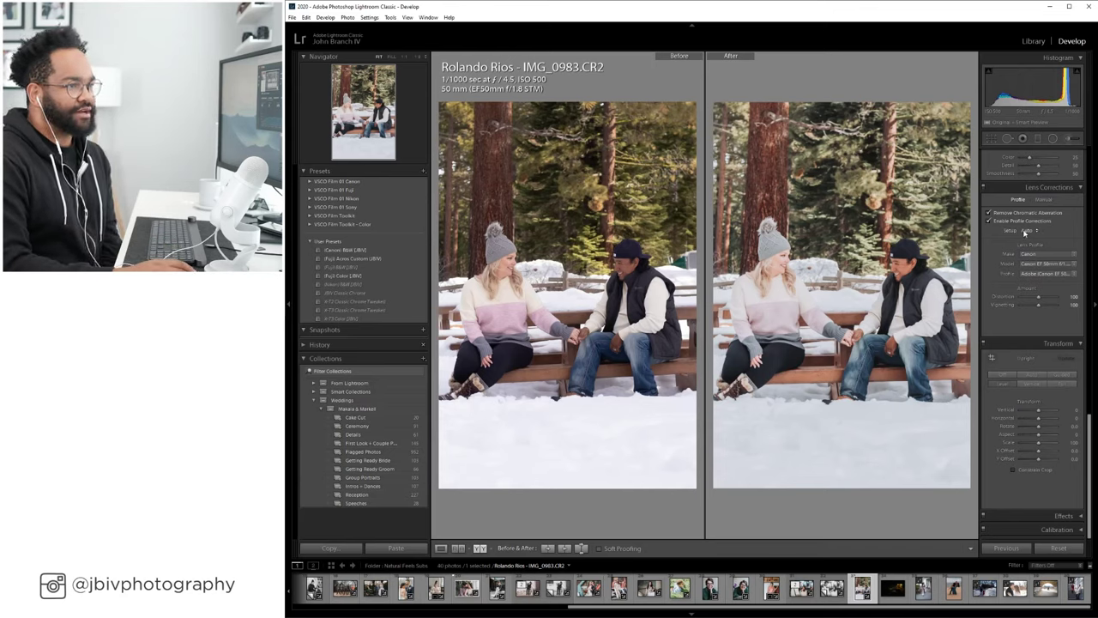
Keeping lens setup on Auto, lower exposure to +0.20, lift shadows slightly, and advance to the sunflower photo.
left_click(1028, 231)
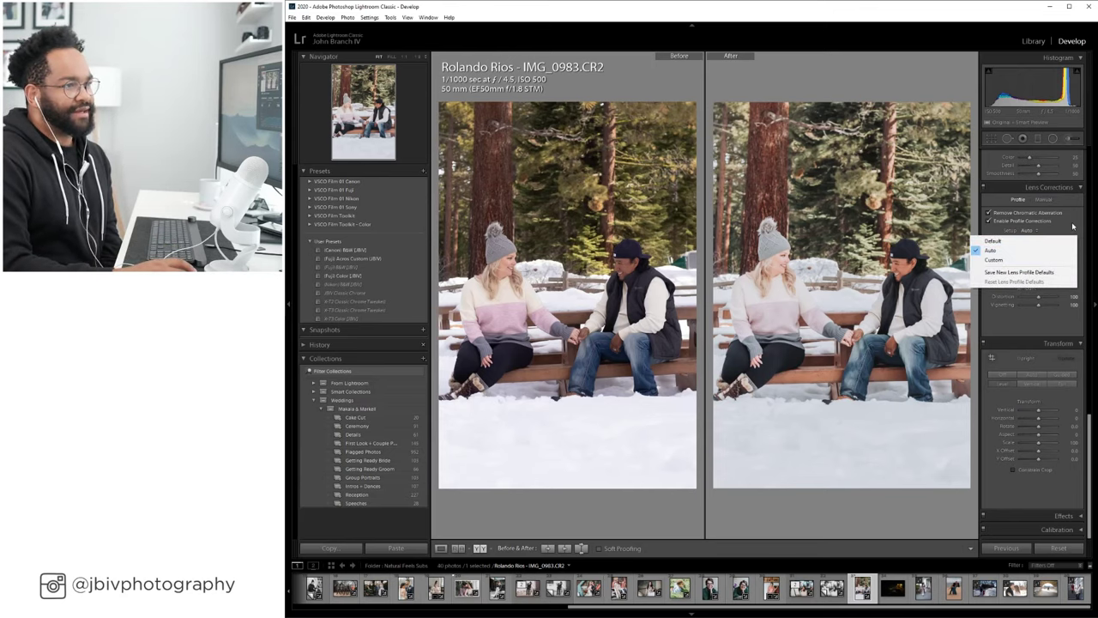
left_click(1062, 251)
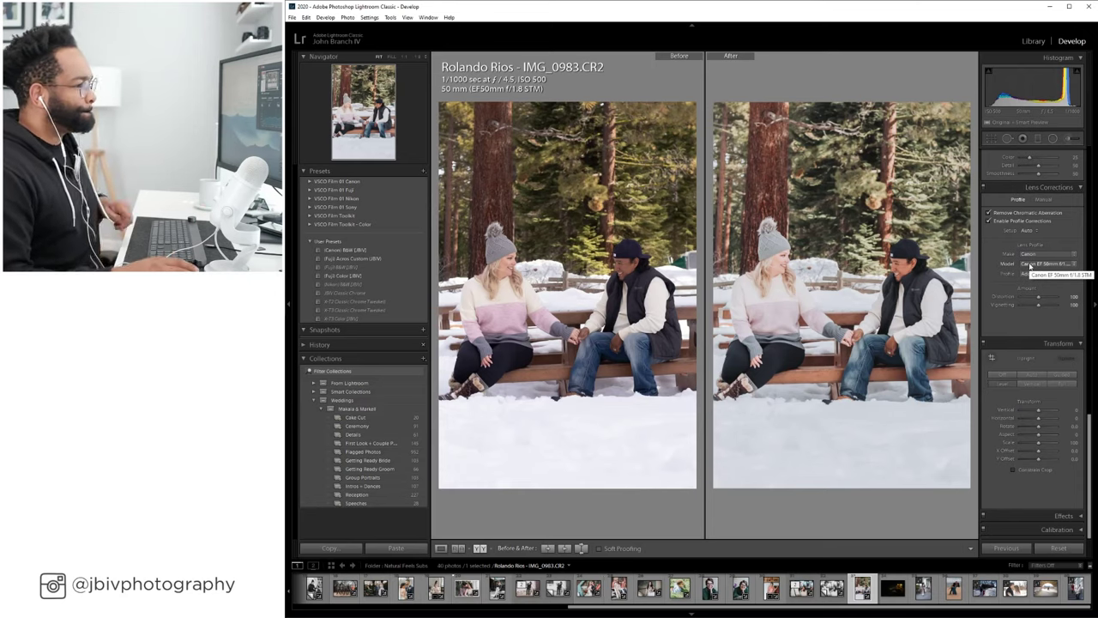
left_click(441, 547)
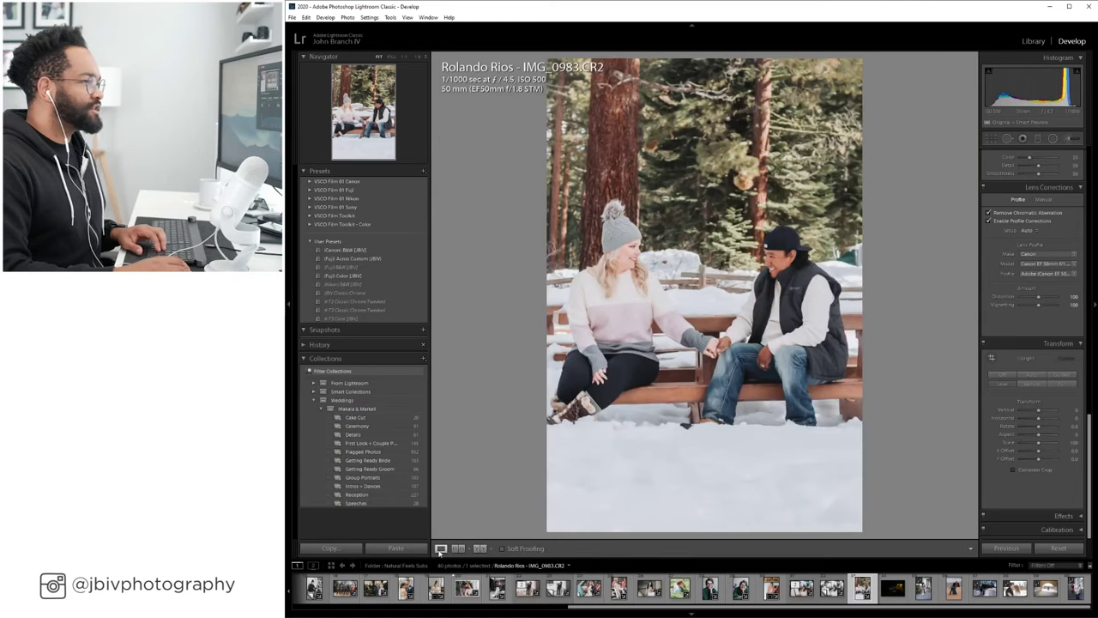
scroll(1027, 270, "up", 5)
scroll(1027, 269, "up", 8)
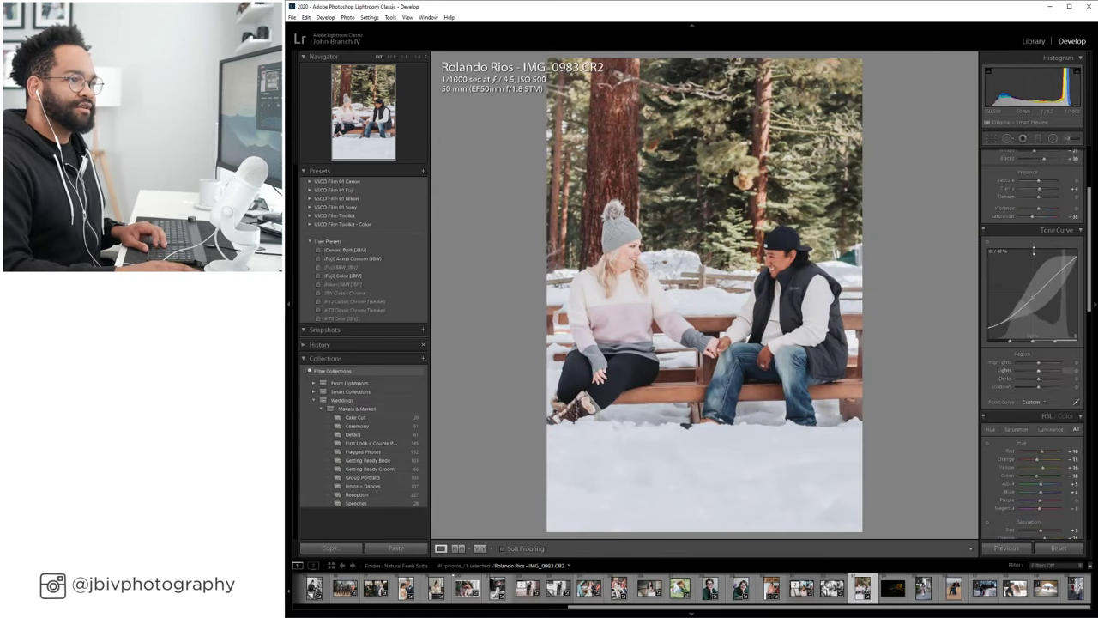
left_click_drag(1040, 242, 1050, 272)
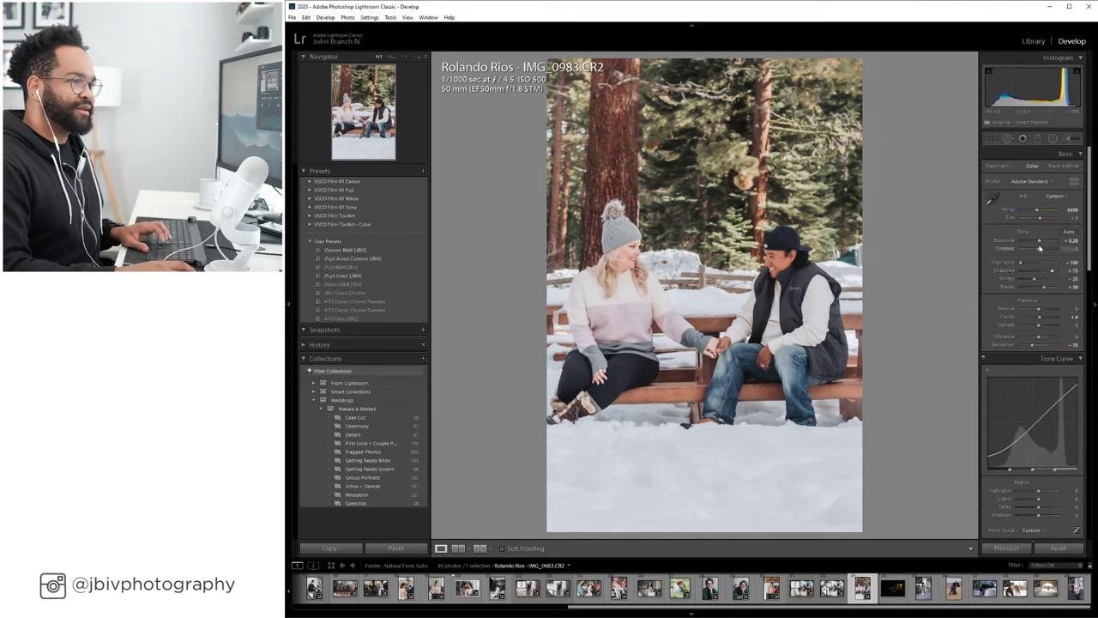
left_click_drag(1048, 267, 1053, 273)
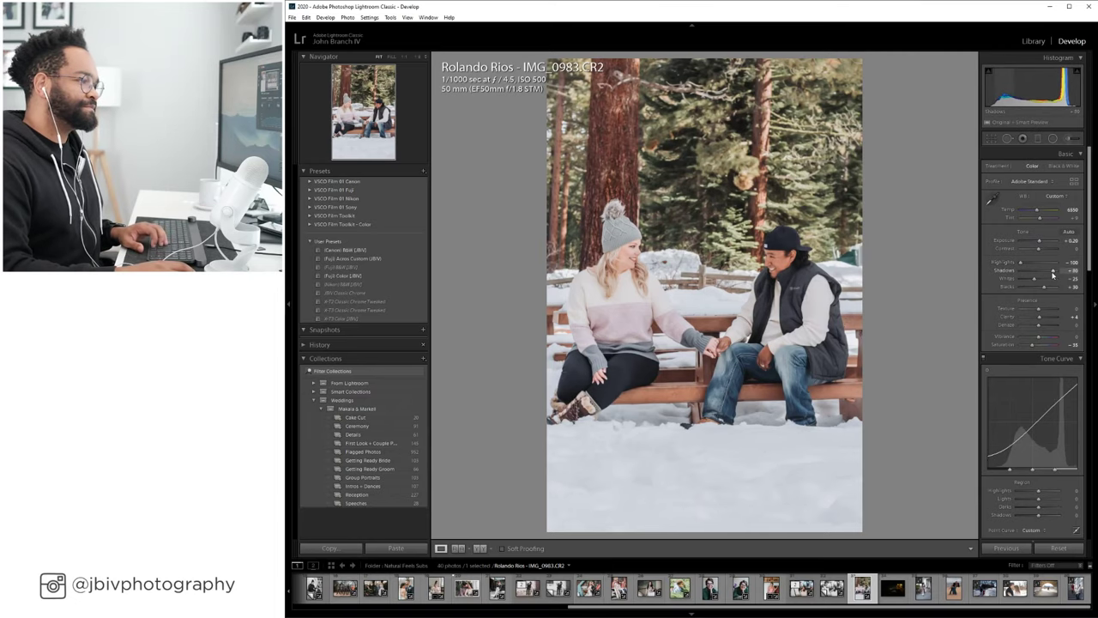
key("Right")
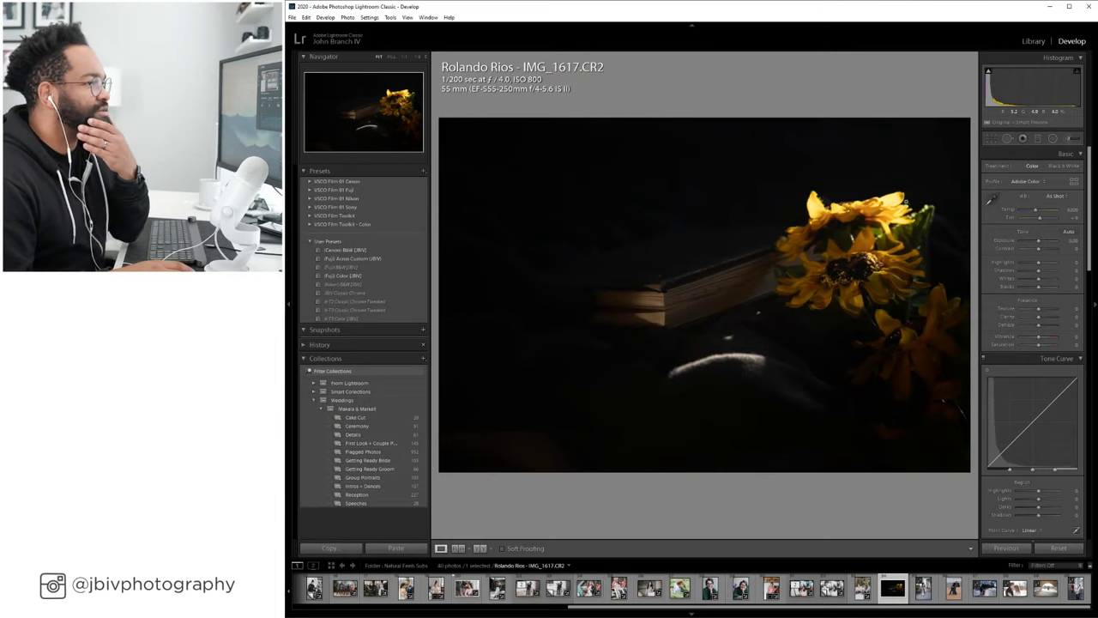
Apply the Fuji Color preset to IMG_1617.CR2 and brighten its exposure toward +2.80.
scroll(1052, 405, "down", 10)
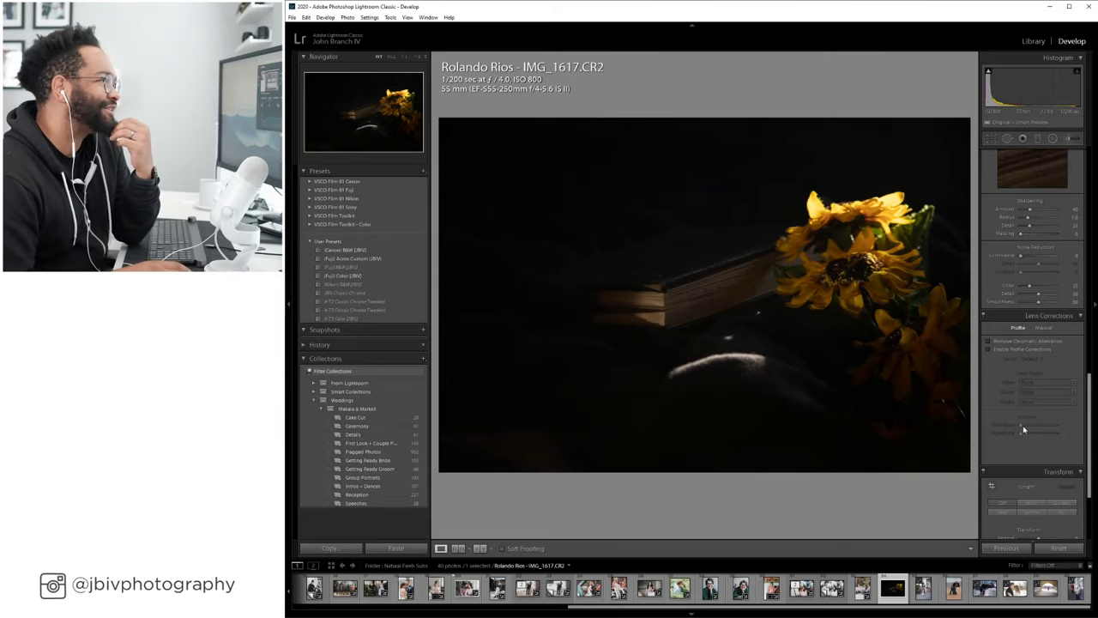
scroll(1016, 404, "down", 3)
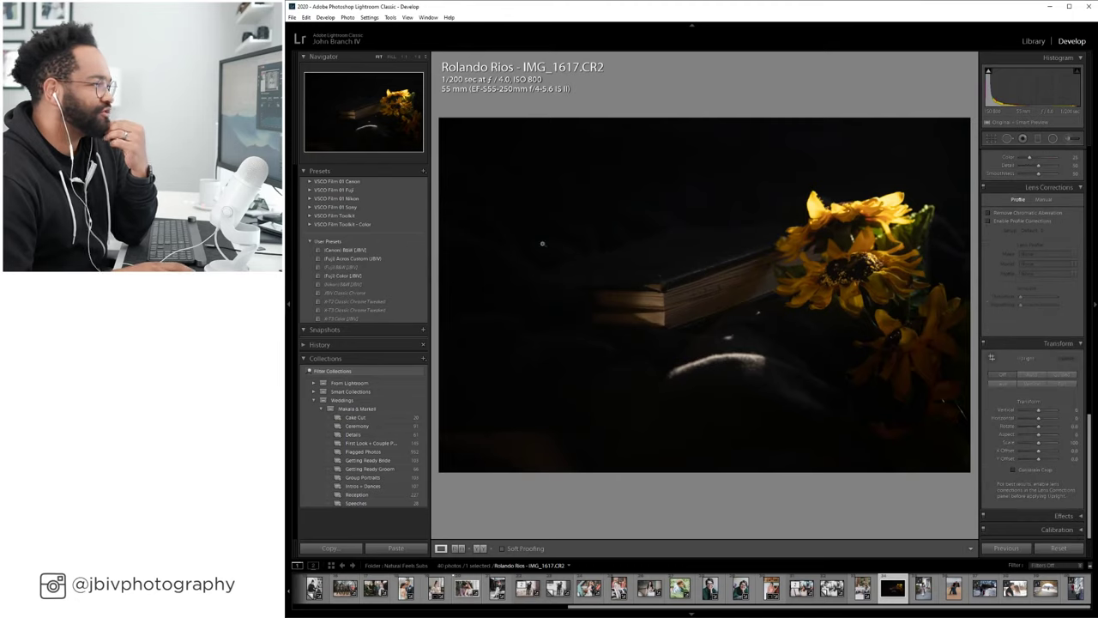
left_click(356, 276)
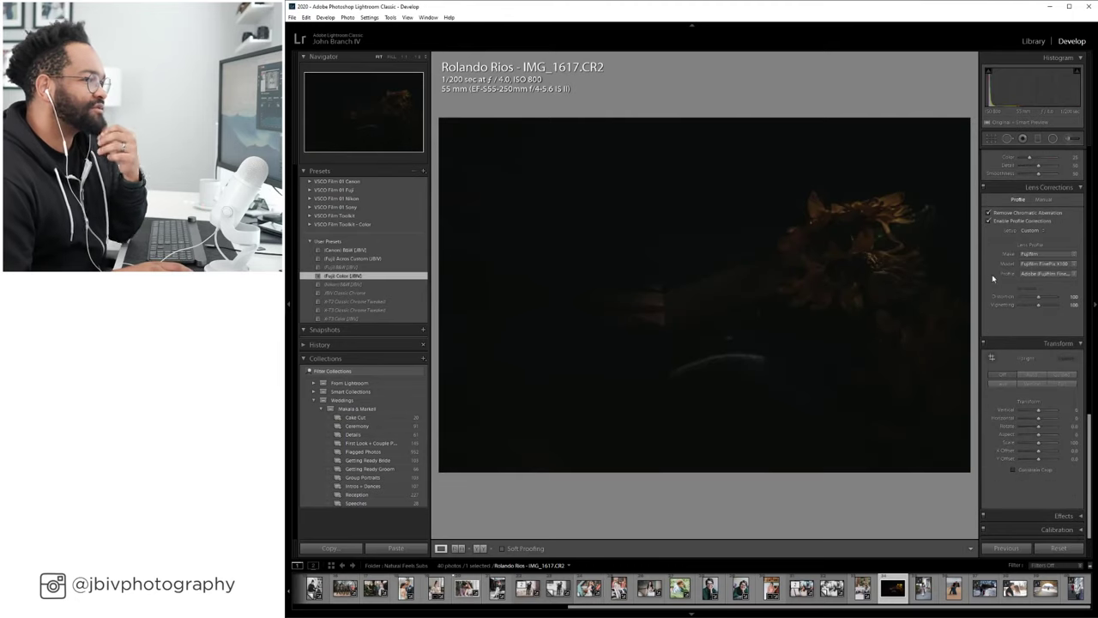
scroll(1015, 306, "up", 3)
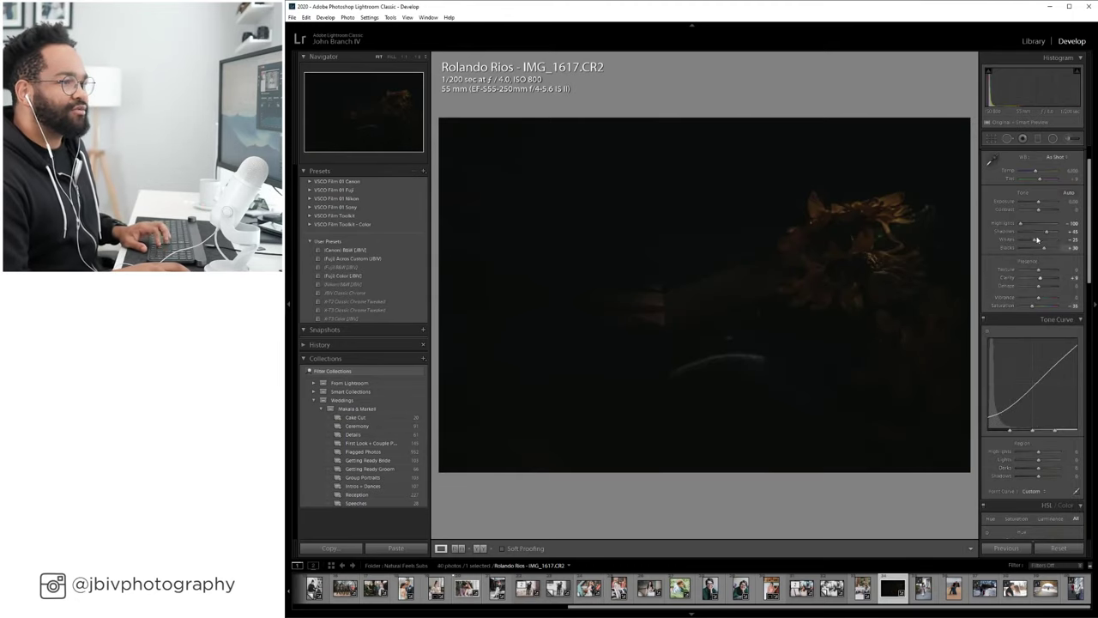
left_click_drag(1038, 204, 1044, 206)
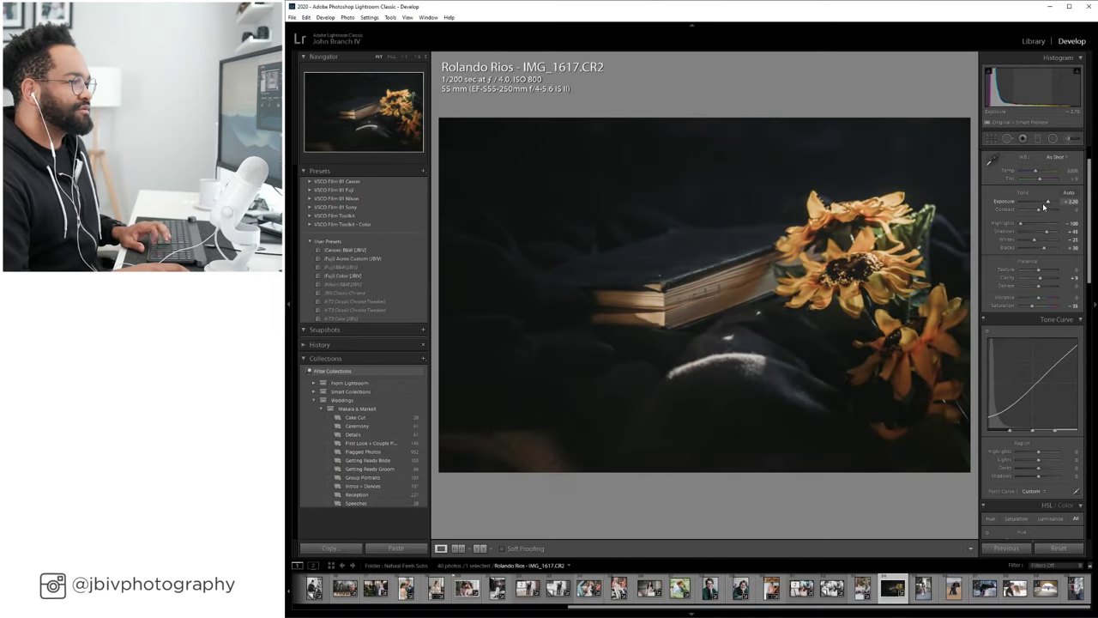
scroll(1029, 361, "down", 4)
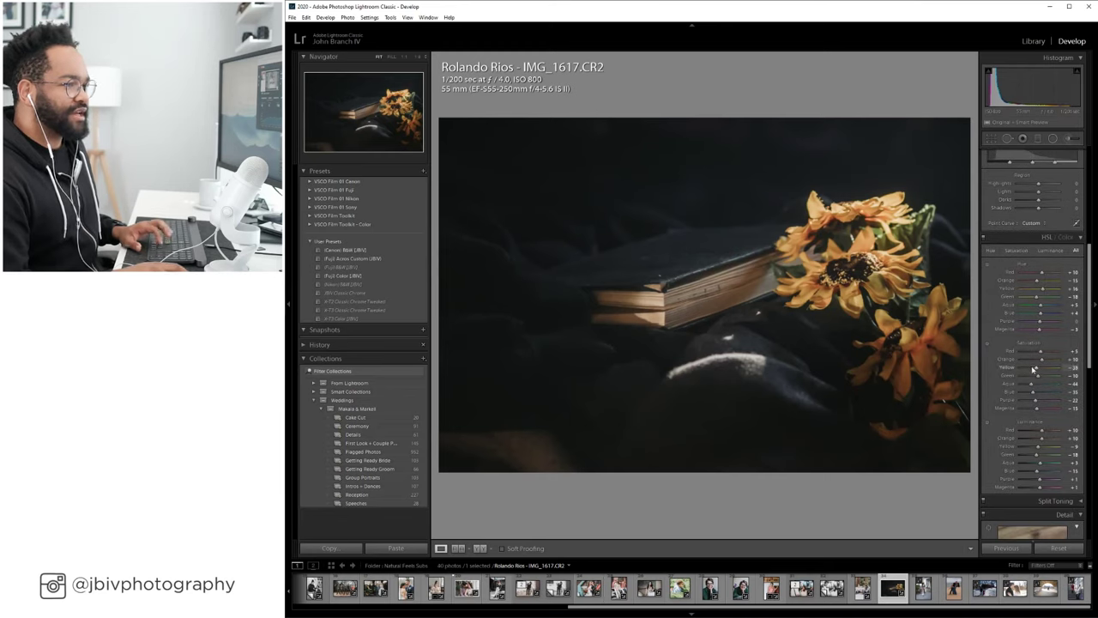
scroll(1034, 369, "up", 4)
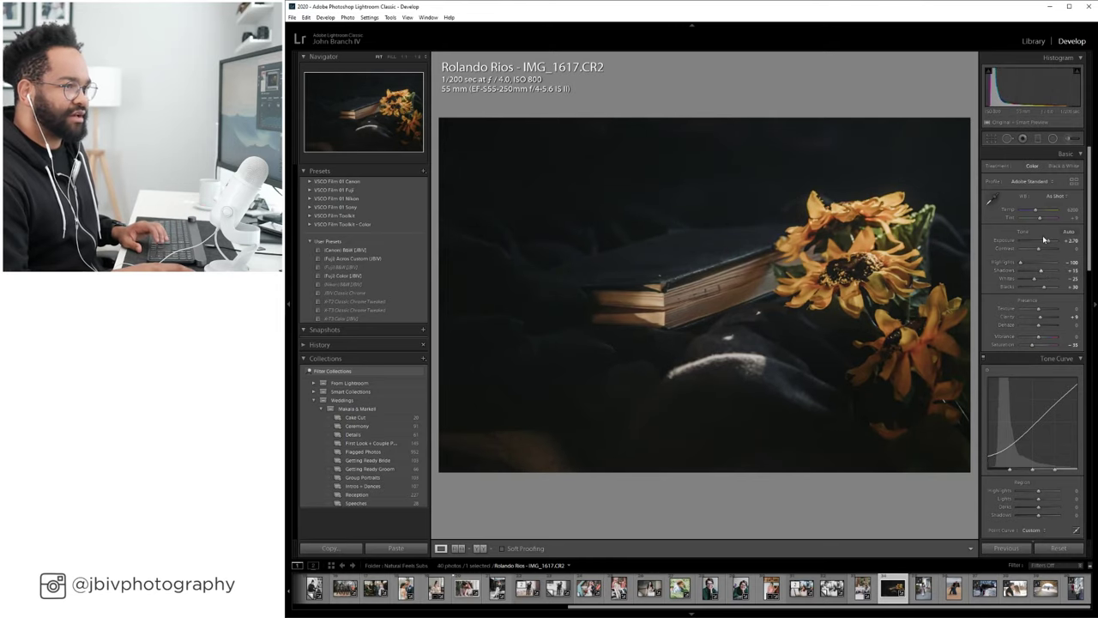
mouse_move(1046, 243)
left_mouse_down()
mouse_move(1019, 265)
mouse_move(1055, 243)
left_mouse_up()
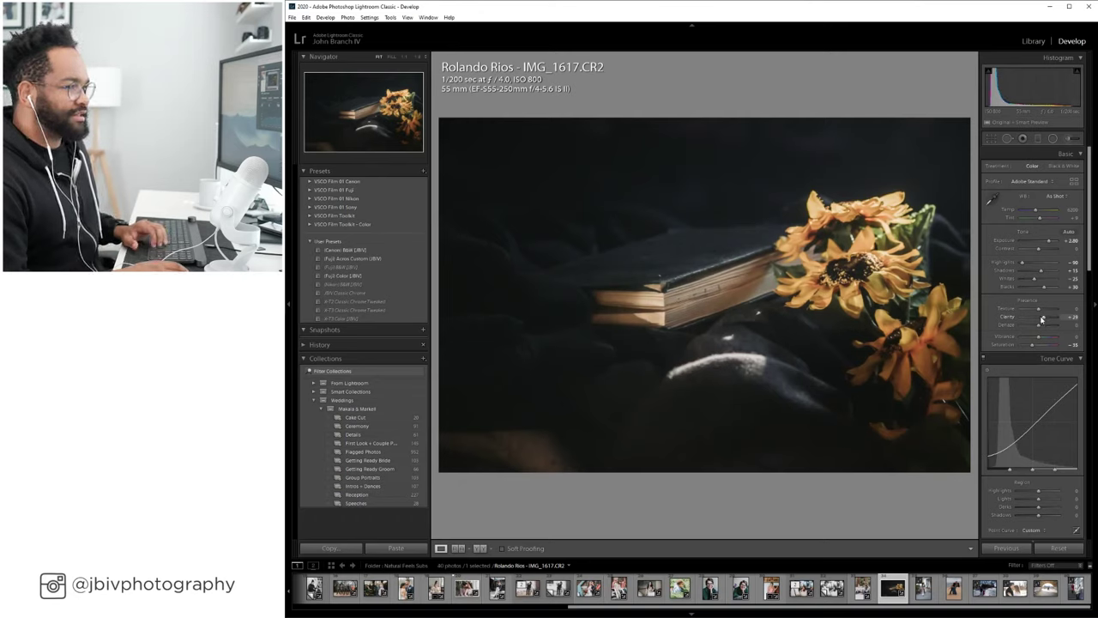
left_click(477, 550)
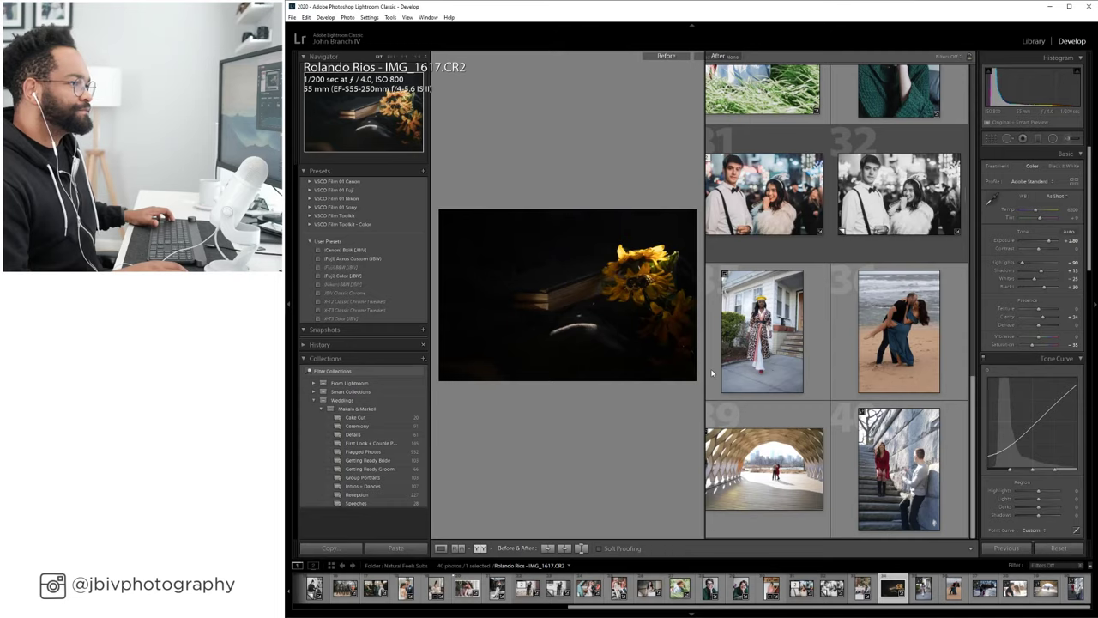
key("Tab")
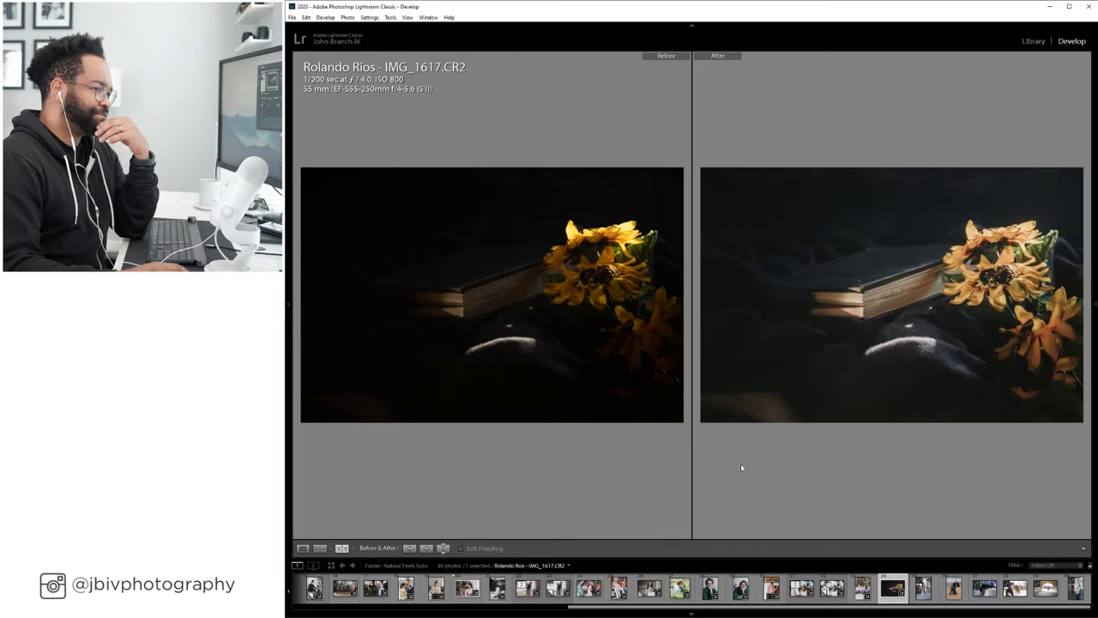
left_click(303, 549)
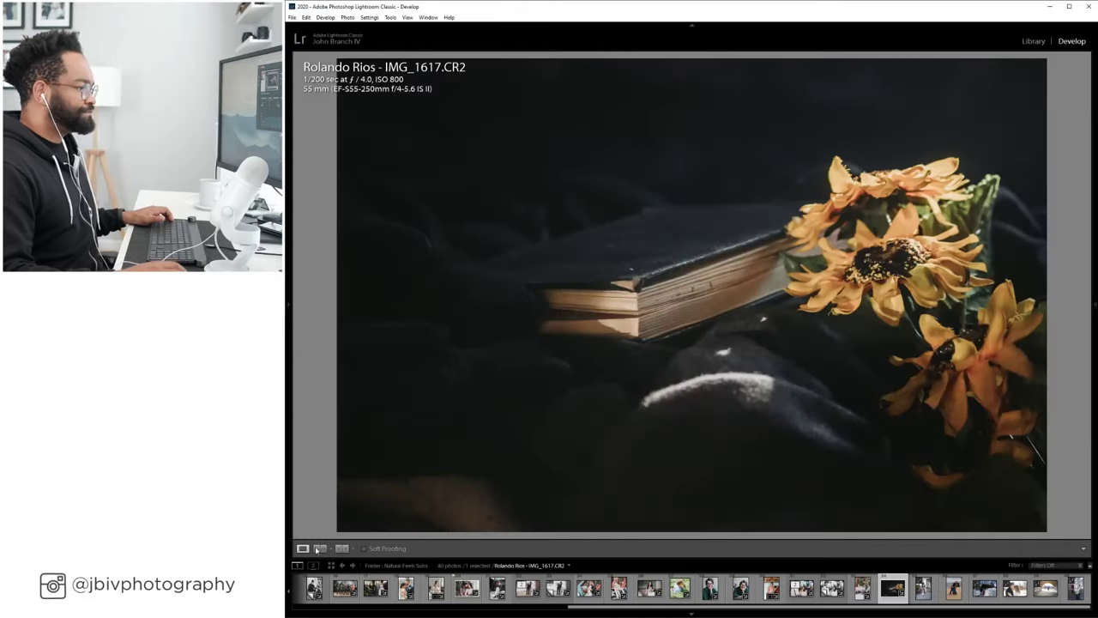
key("F11")
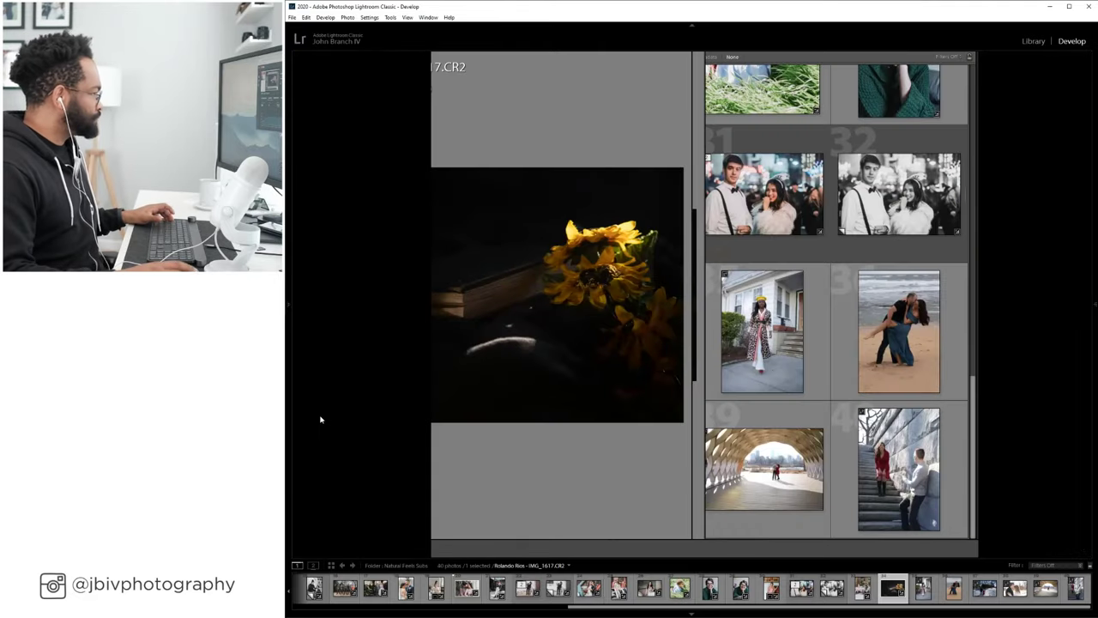
key("Tab")
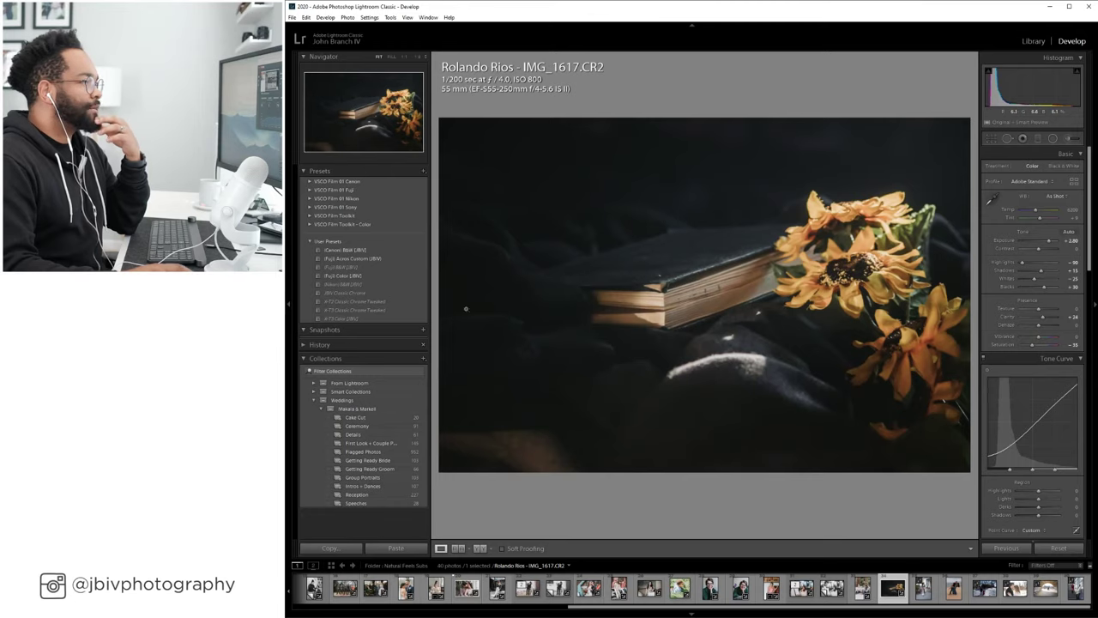
mouse_move(365, 251)
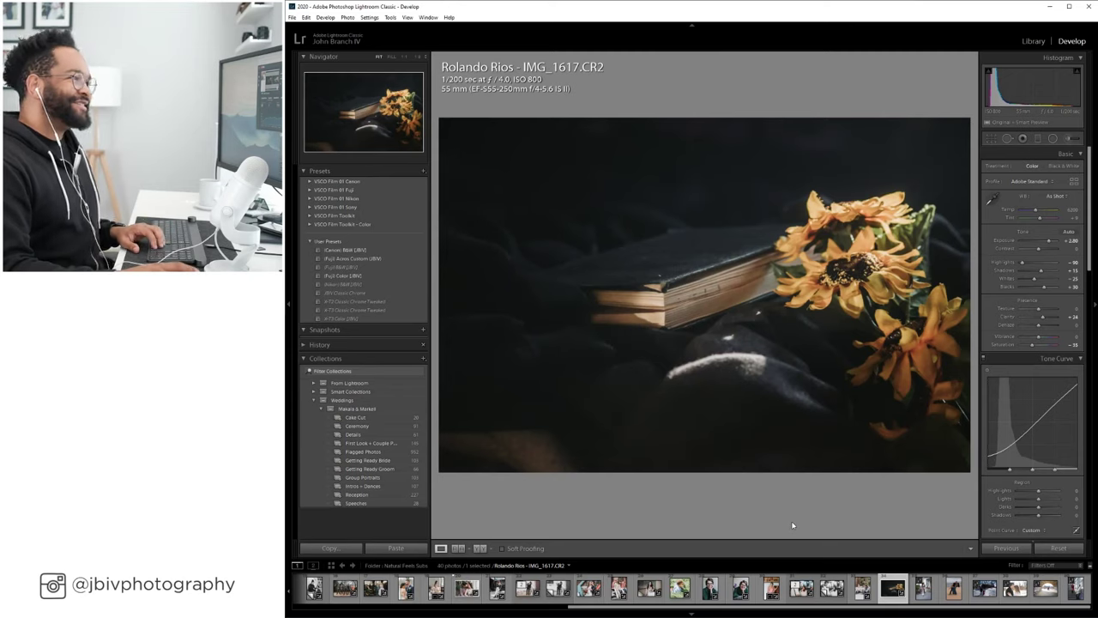
Select photos 31–34 in the Library grid, compare them in Survey view, then return to Grid.
key("Right")
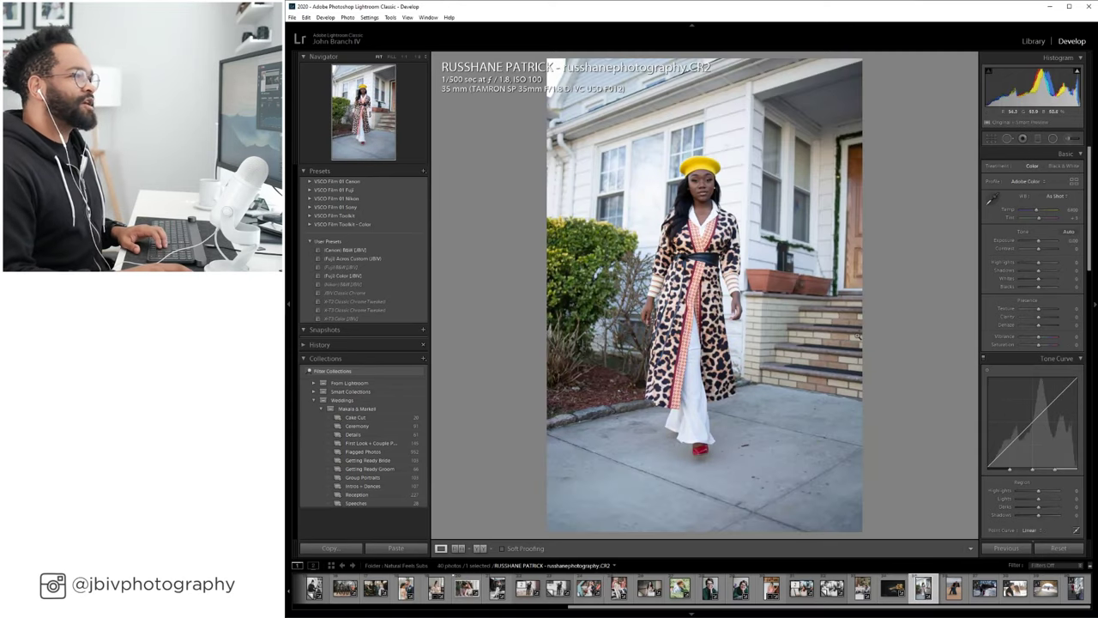
left_click(1034, 42)
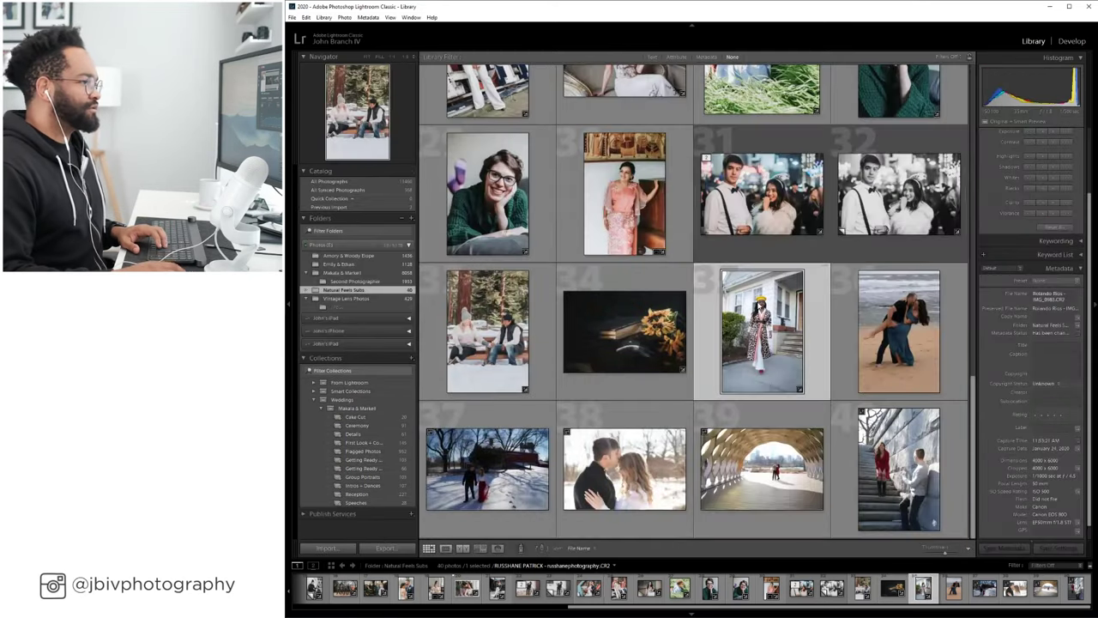
left_click(696, 251)
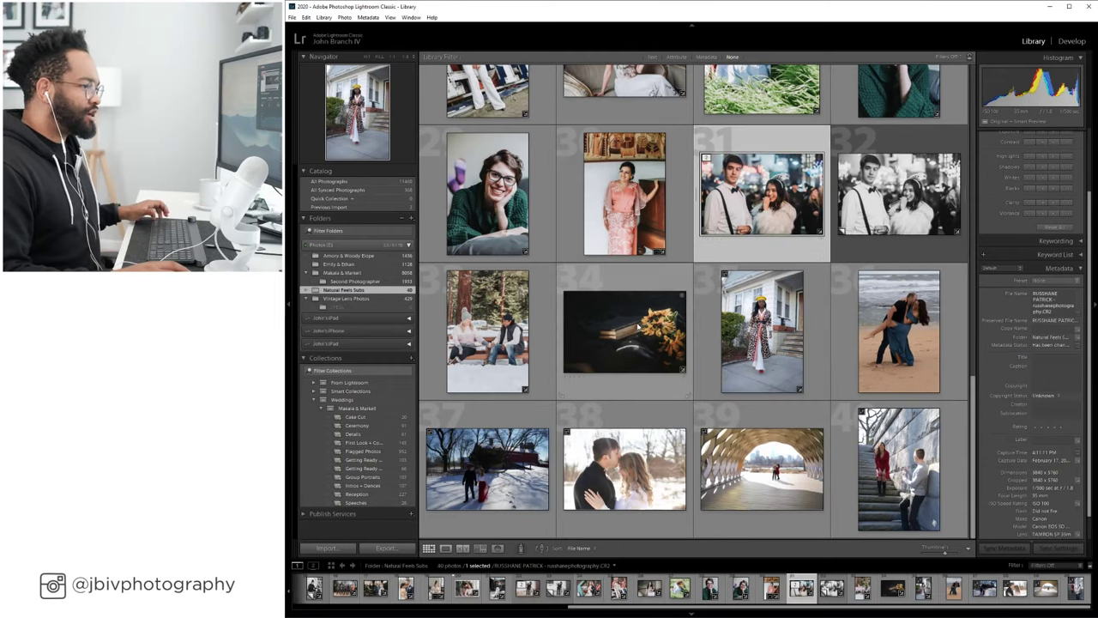
left_click(601, 378, "shift")
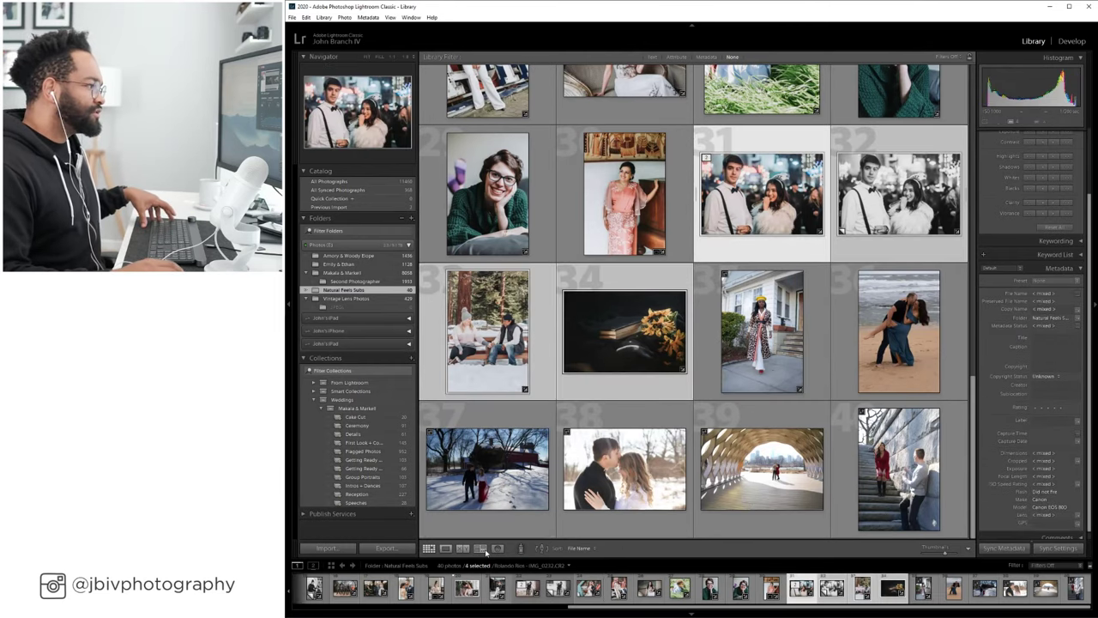
key("n")
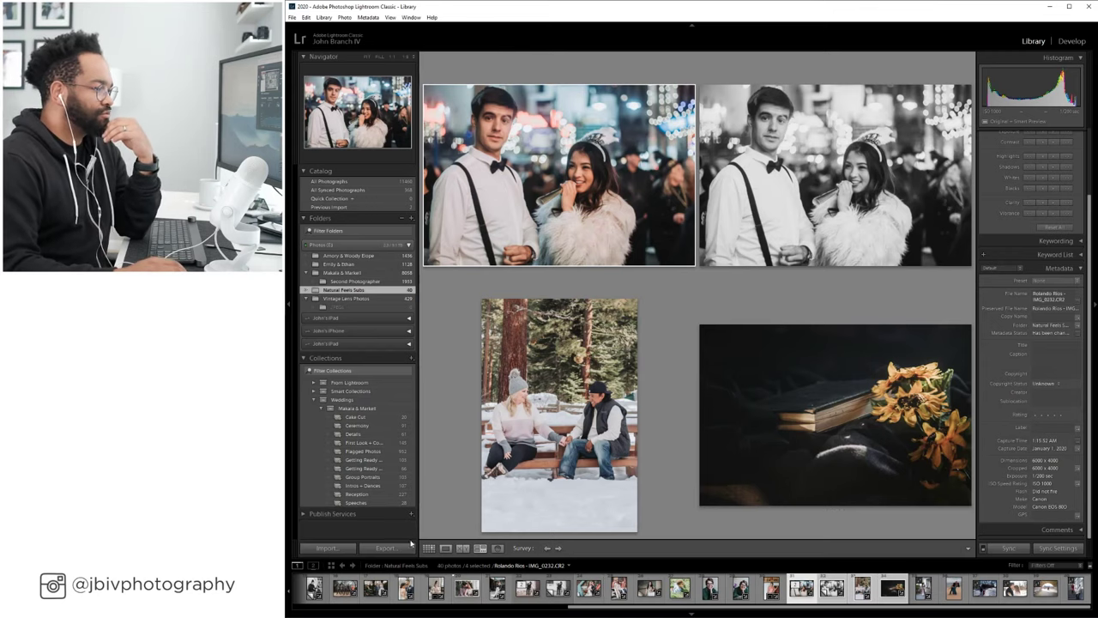
key("g")
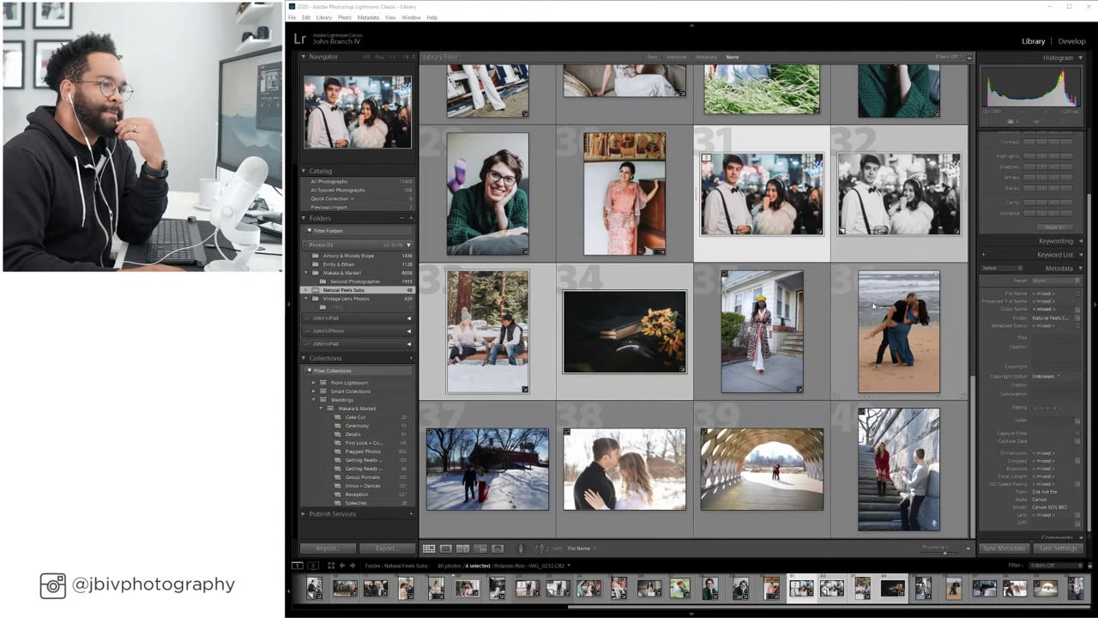
Select photo 35, the woman on the steps, and open it in Develop.
left_click(766, 329)
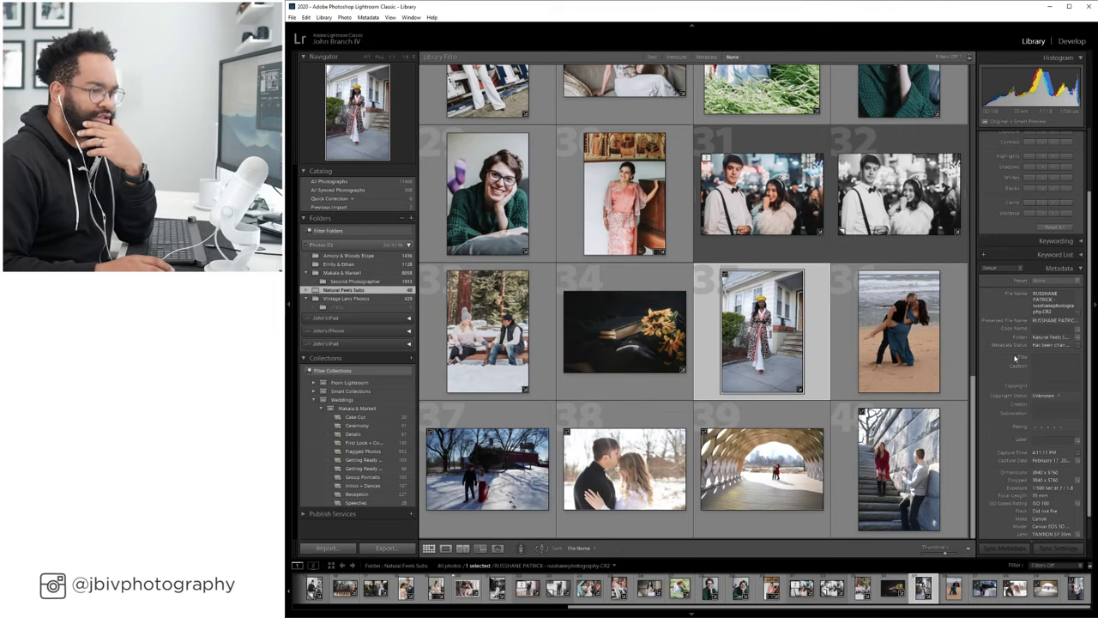
scroll(1025, 368, "down", 1)
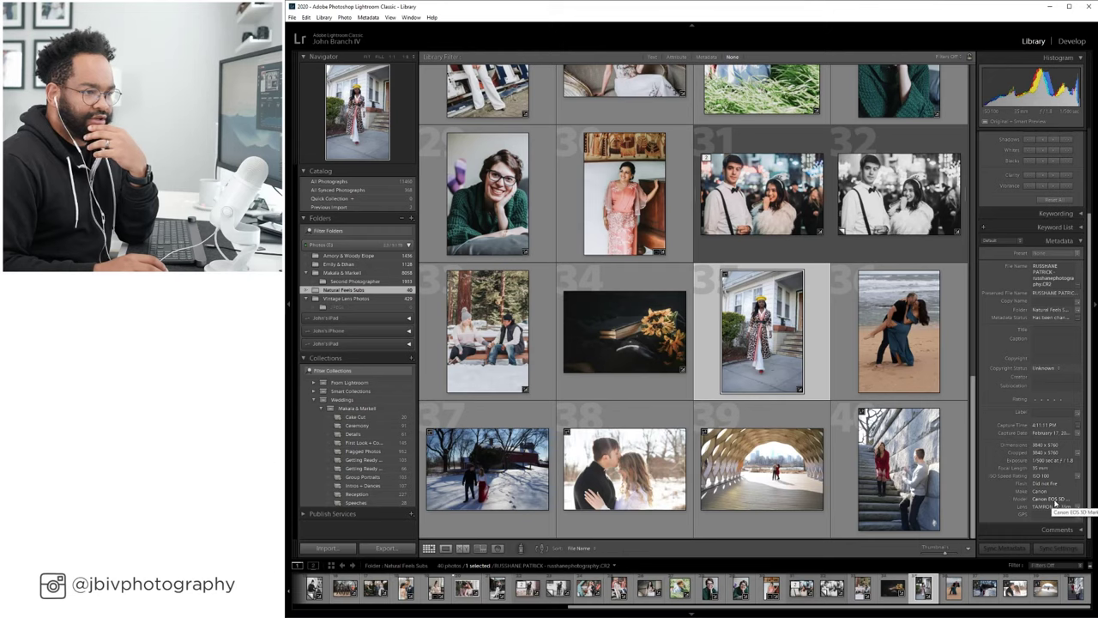
left_click(933, 369)
left_click(807, 354)
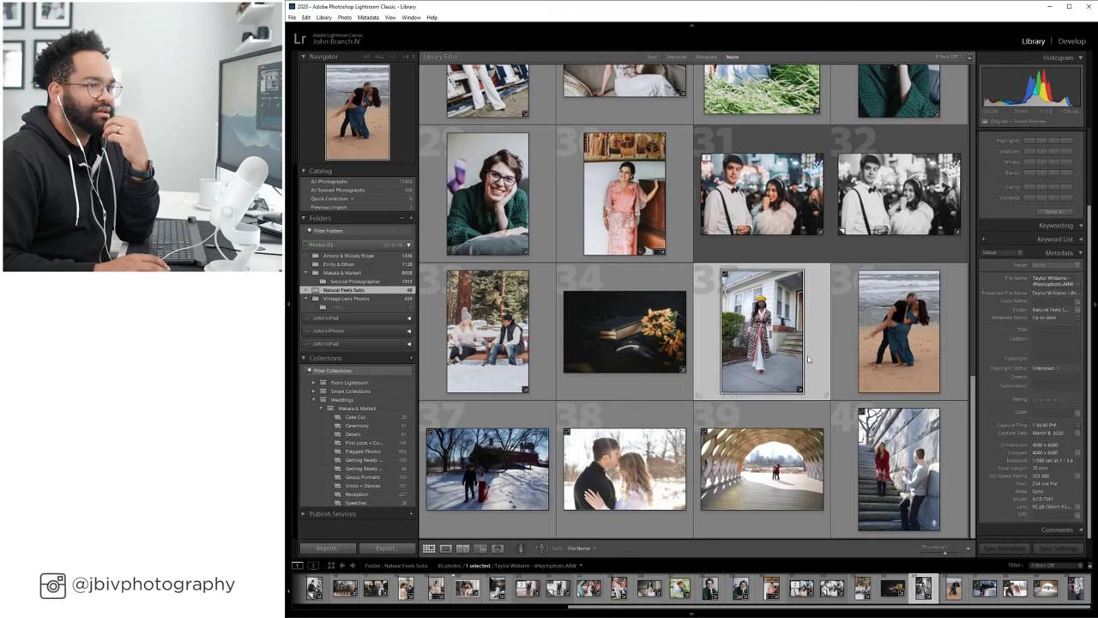
left_click(1071, 41)
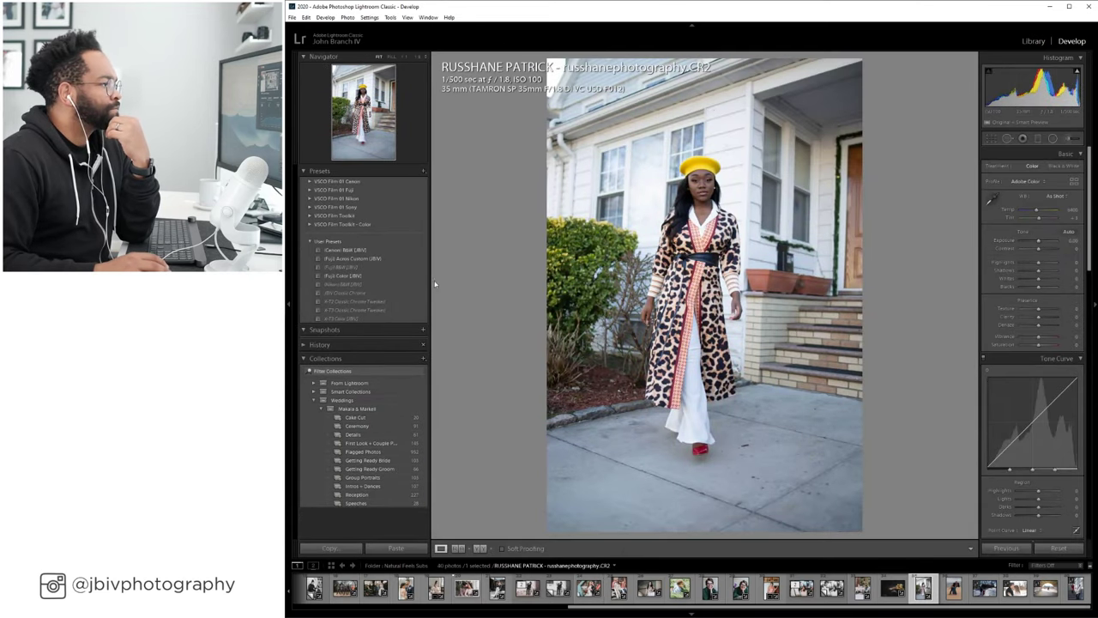
Apply the Fuji Color preset and set lens corrections to Auto.
left_click(374, 279)
scroll(1035, 343, "down", 10)
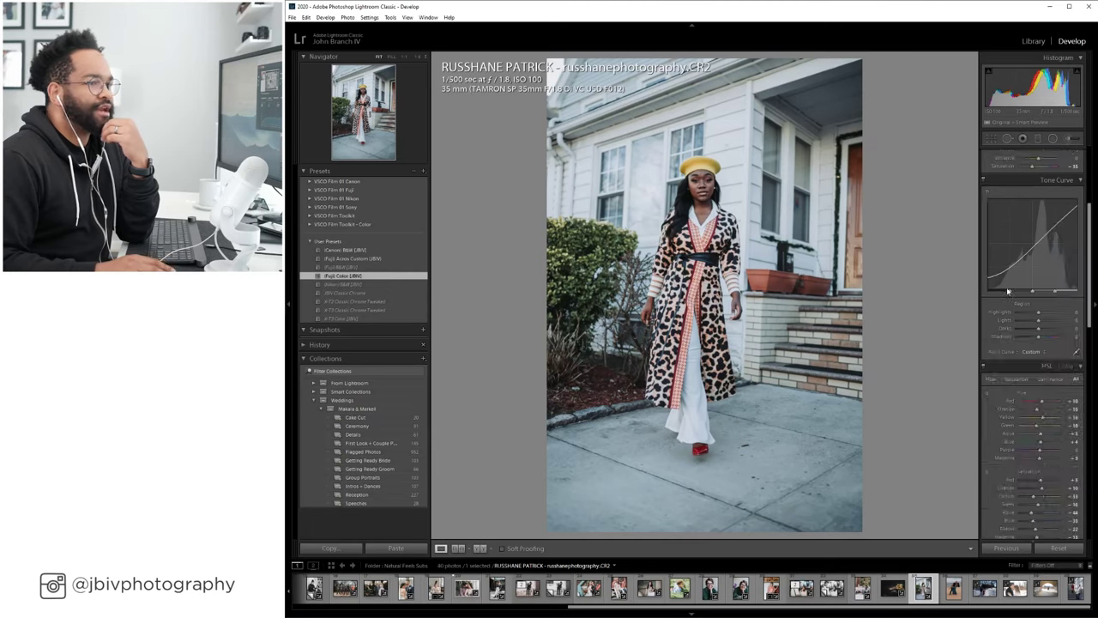
left_click(1030, 357)
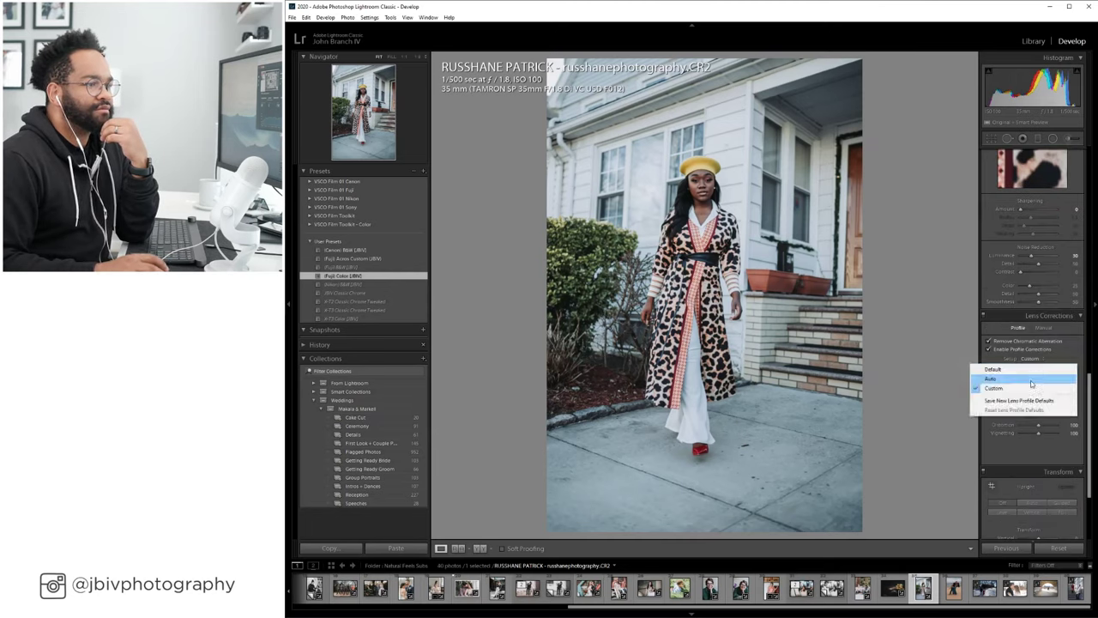
left_click(1035, 382)
scroll(1026, 315, "up", 5)
scroll(1026, 315, "up", 6)
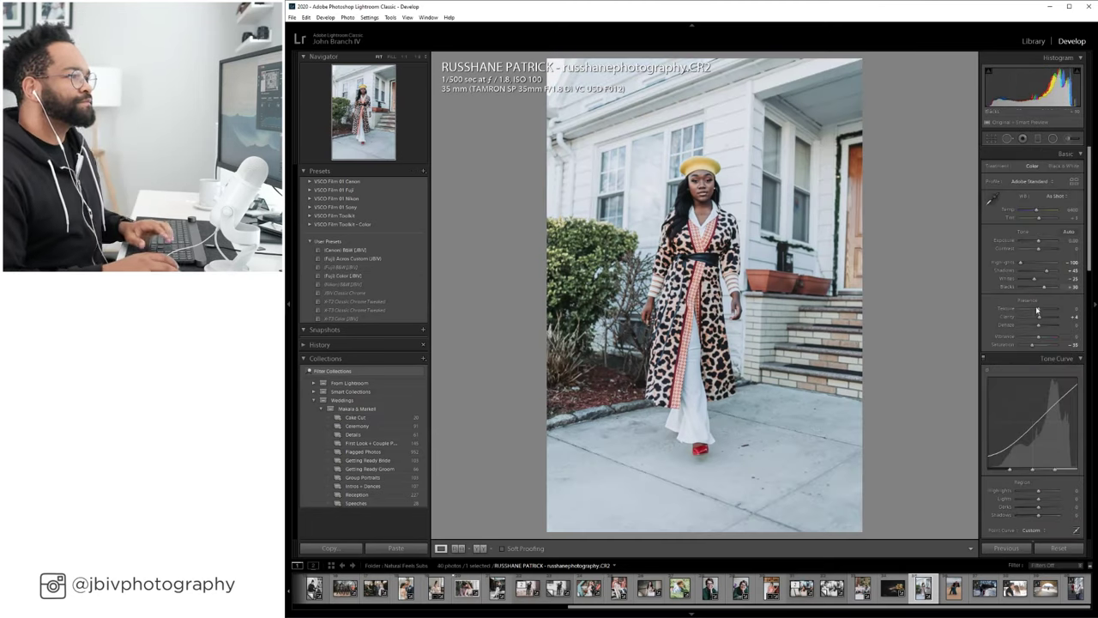
Push tint to about +18 and tighten the crop from the top, repositioning the frame.
left_click_drag(1039, 218, 1042, 220)
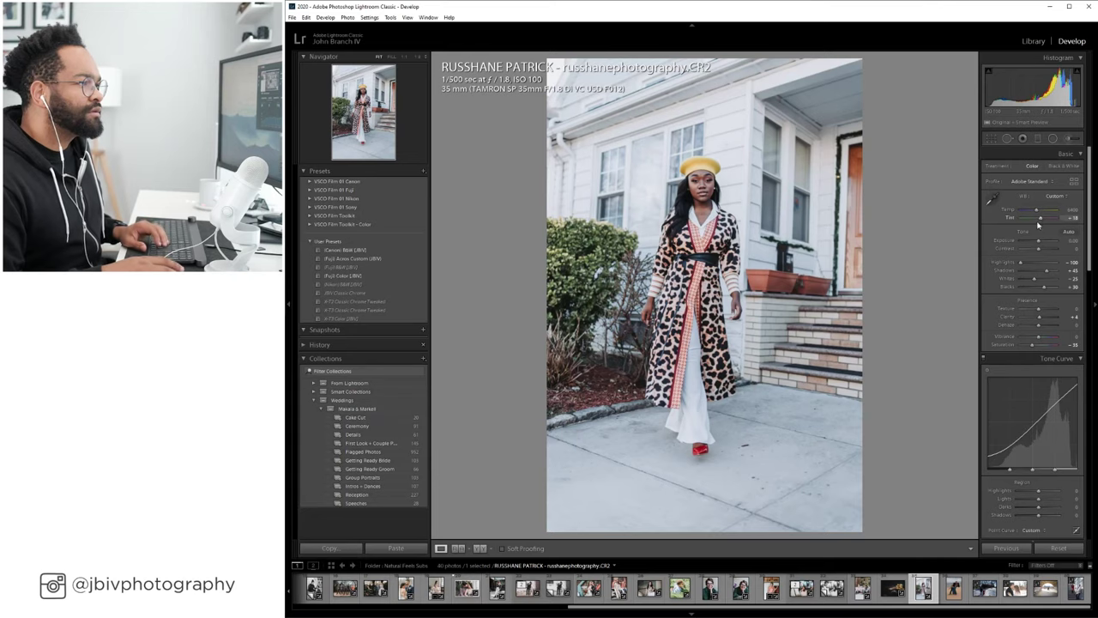
left_click_drag(1042, 220, 1044, 219)
left_click(991, 138)
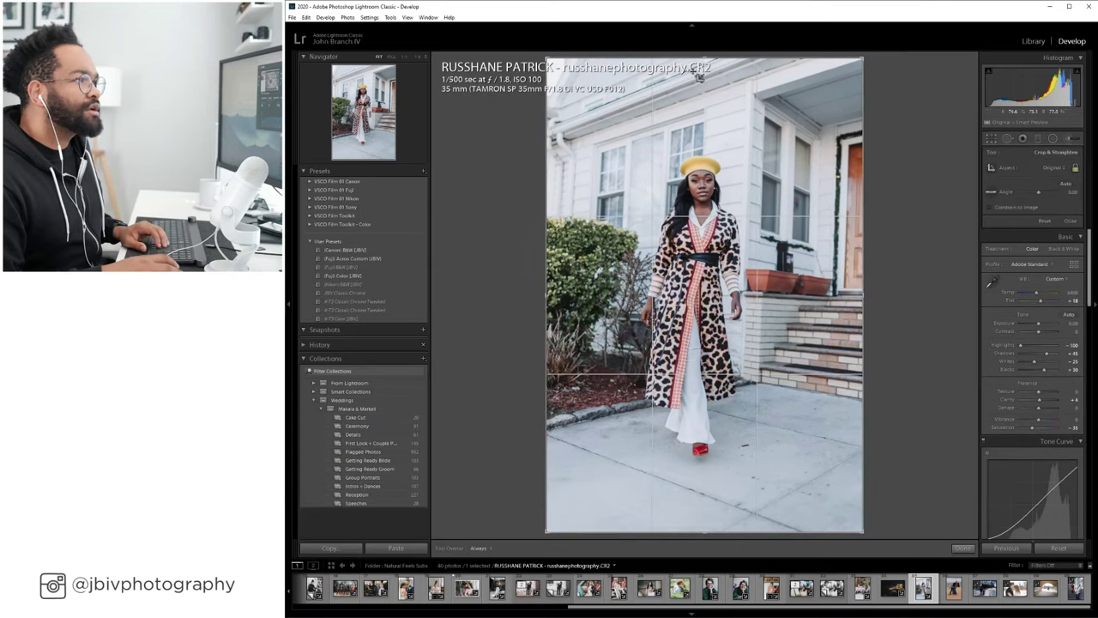
left_click_drag(703, 59, 705, 76)
left_click_drag(727, 136, 737, 146)
key("Return")
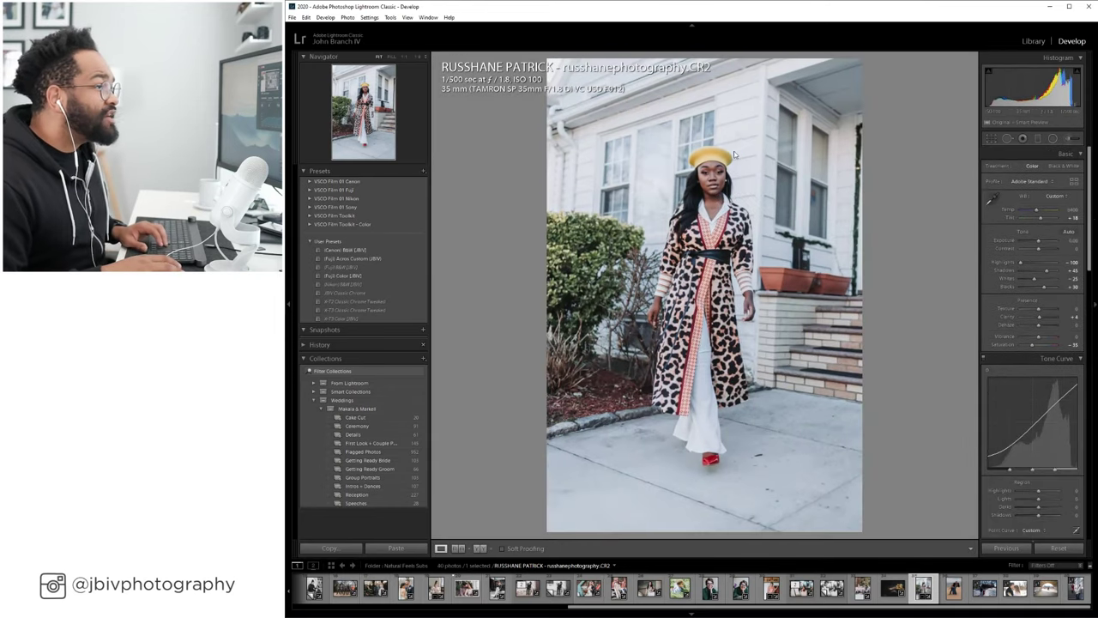
Apply Auto Upright to straighten the house's verticals, then compare with the original.
scroll(985, 256, "down", 10)
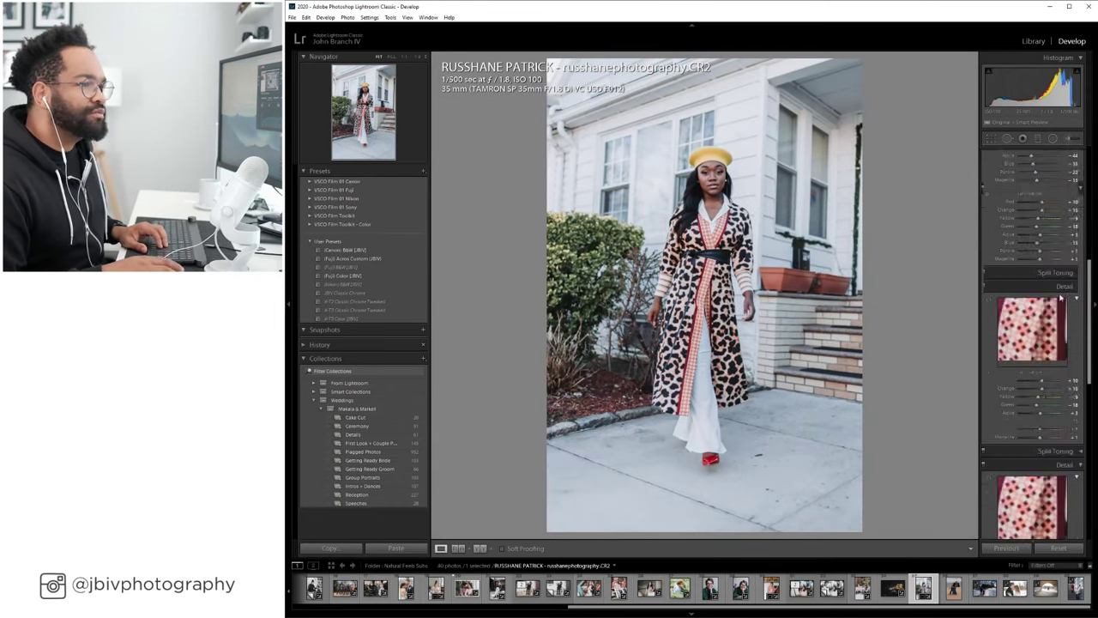
left_click(1005, 385)
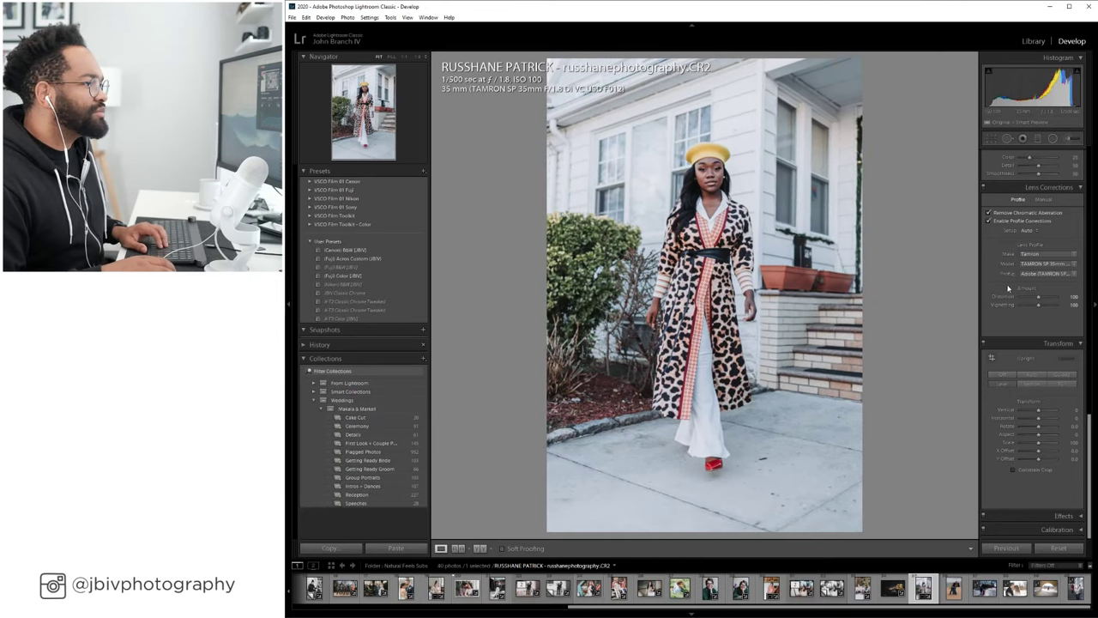
scroll(1039, 258, "up", 10)
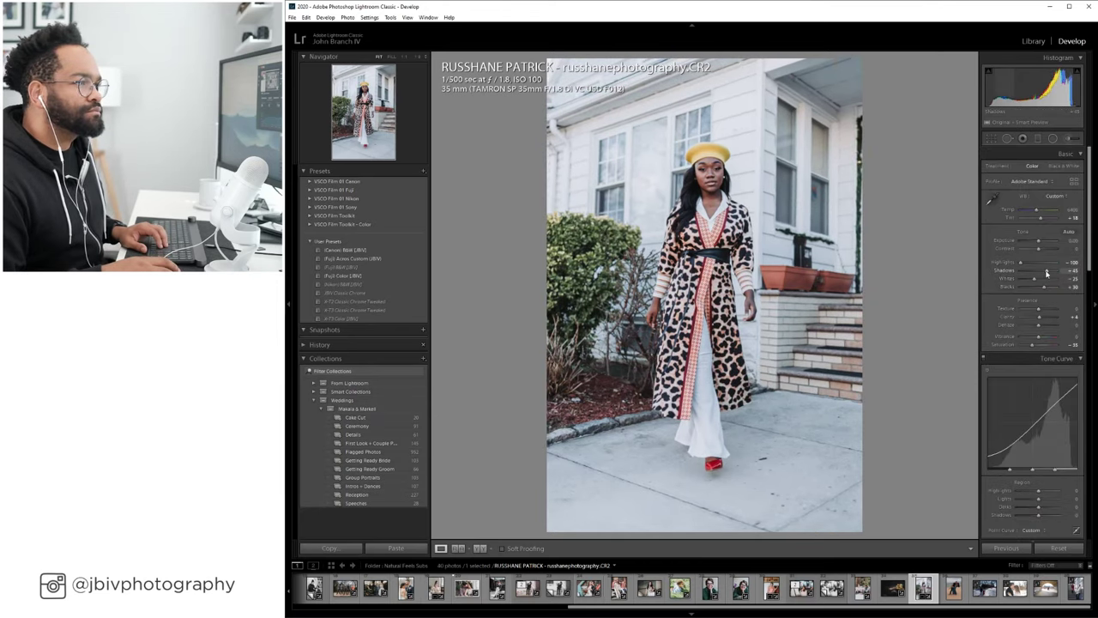
scroll(1040, 268, "down", 2)
scroll(1037, 268, "up", 2)
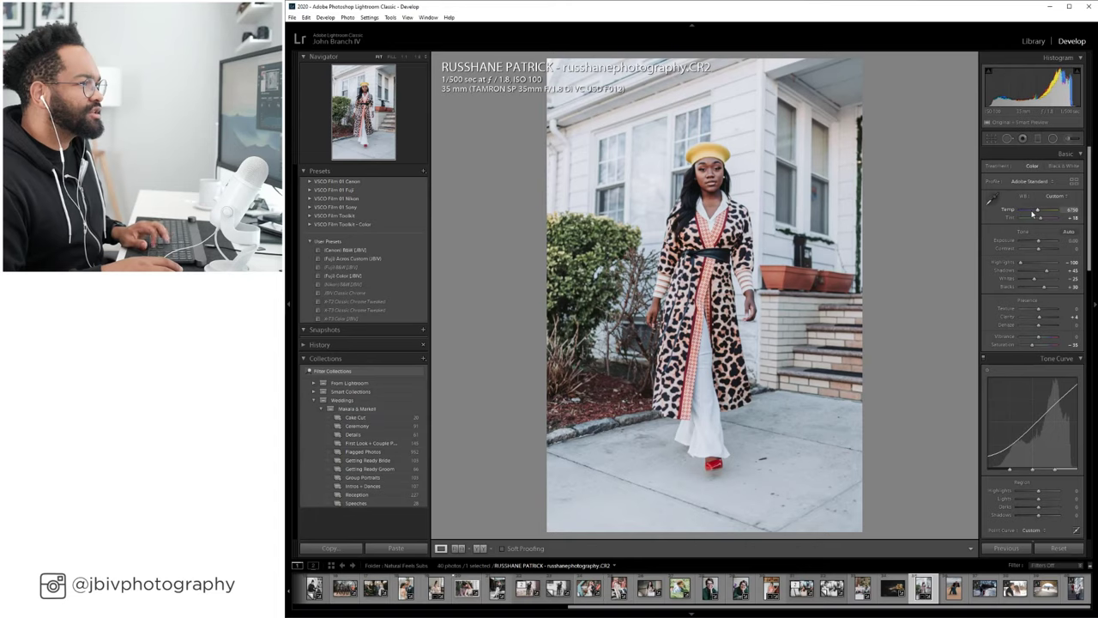
scroll(1034, 212, "down", 6)
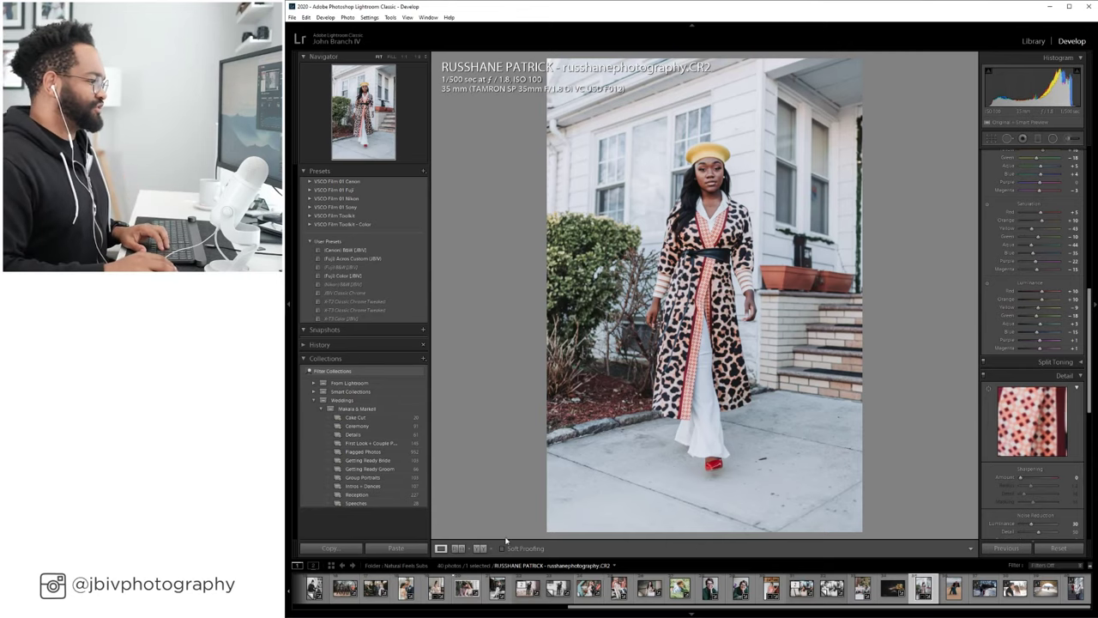
key("backslash")
Show the portrait in side-by-side Before/After view, then try a yellow hue shift and undo it.
left_click(480, 548)
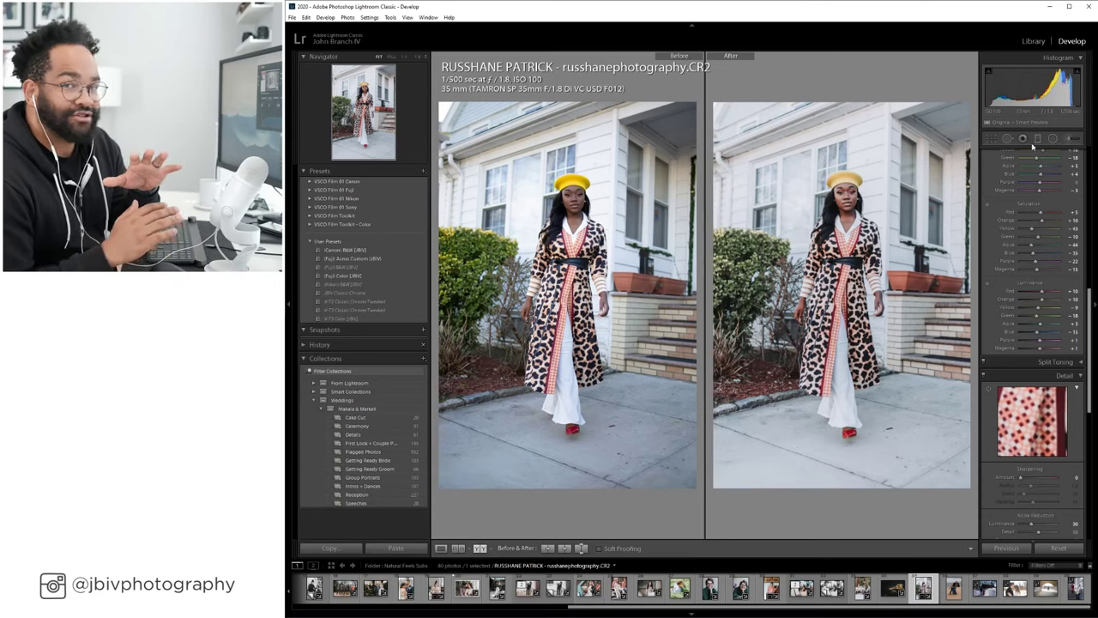
scroll(1016, 215, "up", 2)
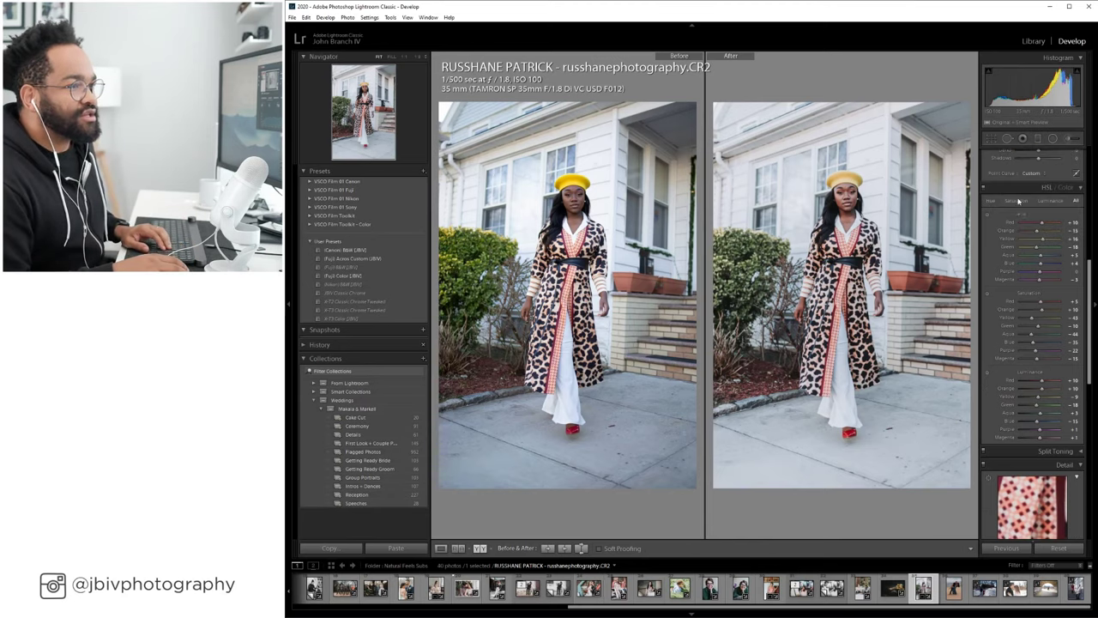
left_click_drag(1046, 243, 1055, 243)
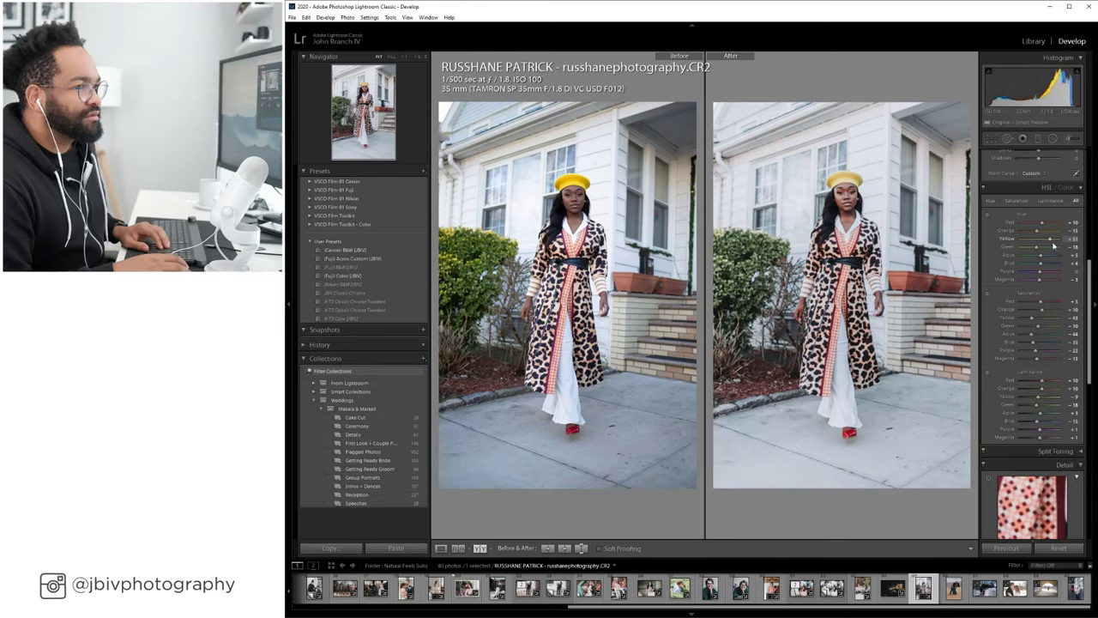
key("ctrl+z")
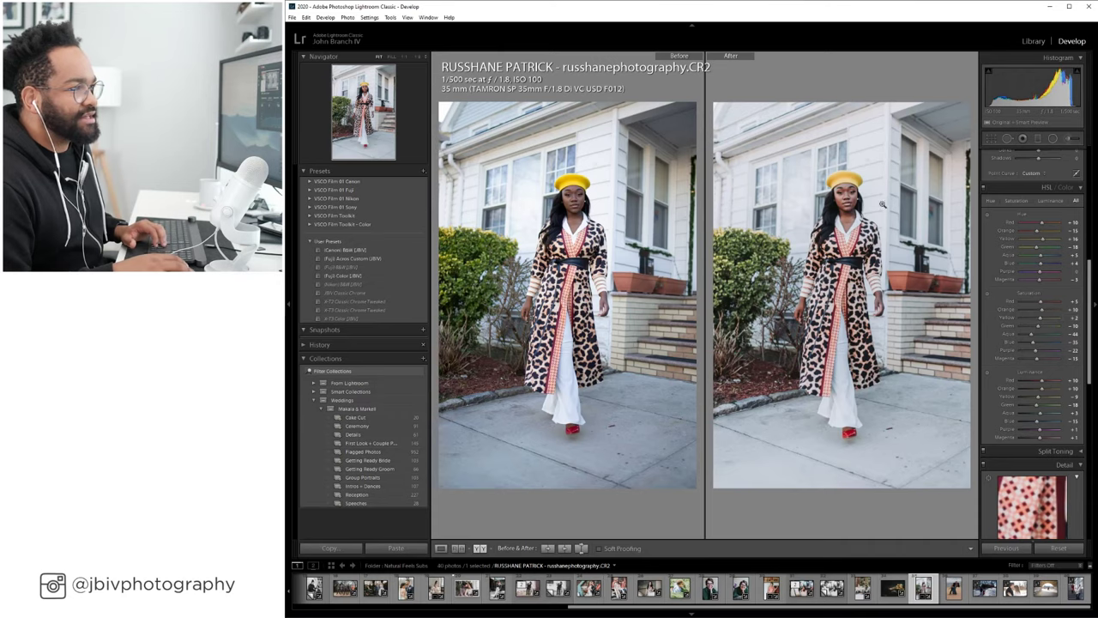
Zoom to 100% on the face and back, then undo the trial yellow hue and saturation changes.
left_click(848, 179)
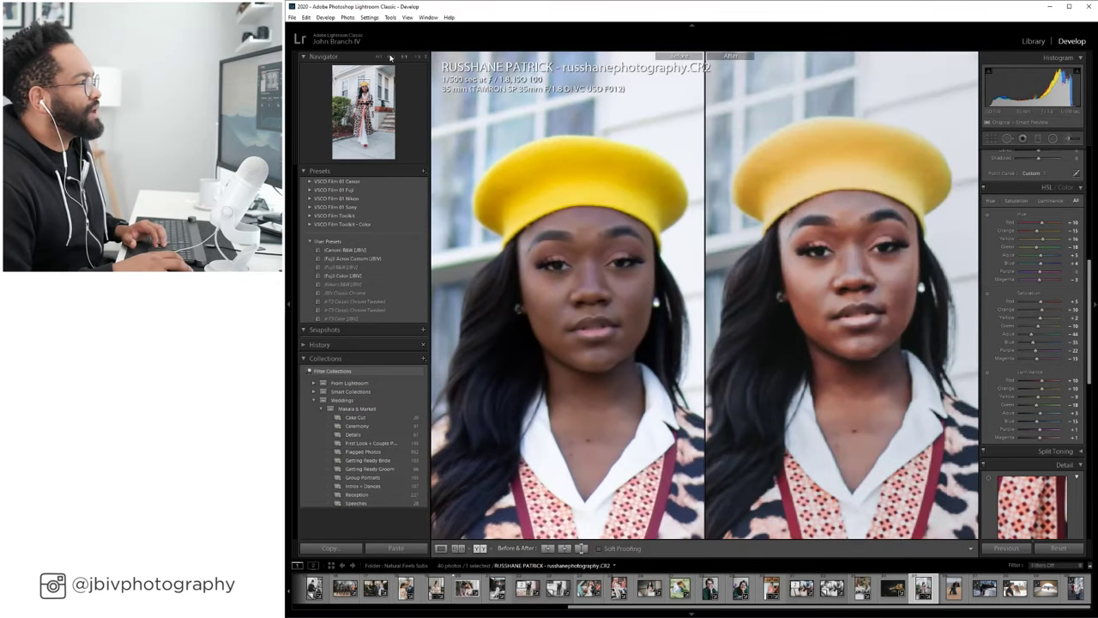
left_click(515, 129)
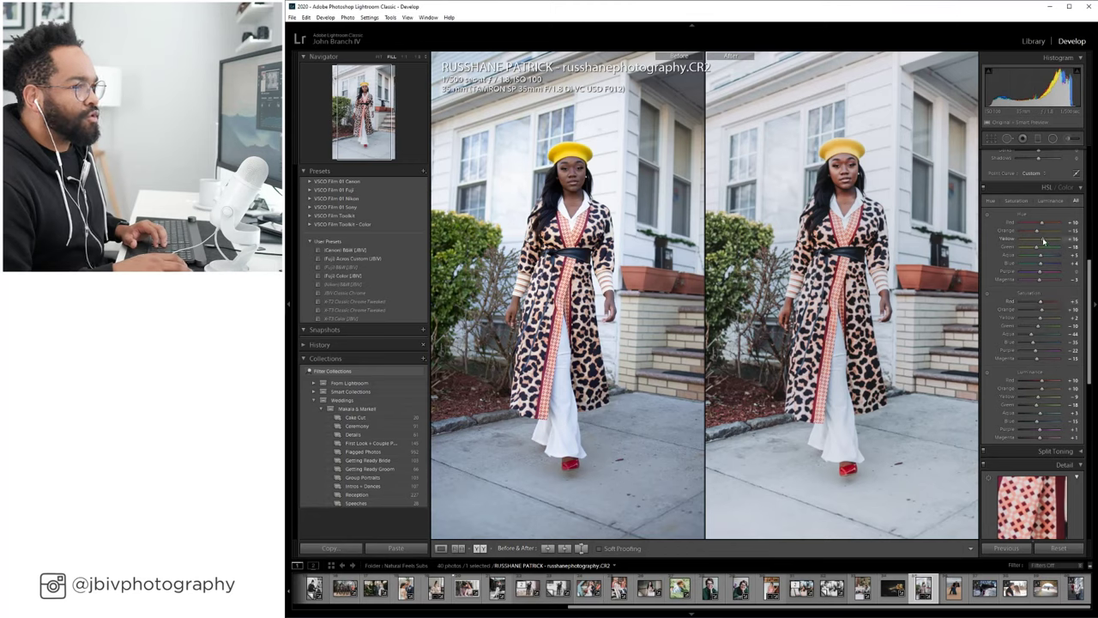
left_click_drag(1048, 241, 1053, 242)
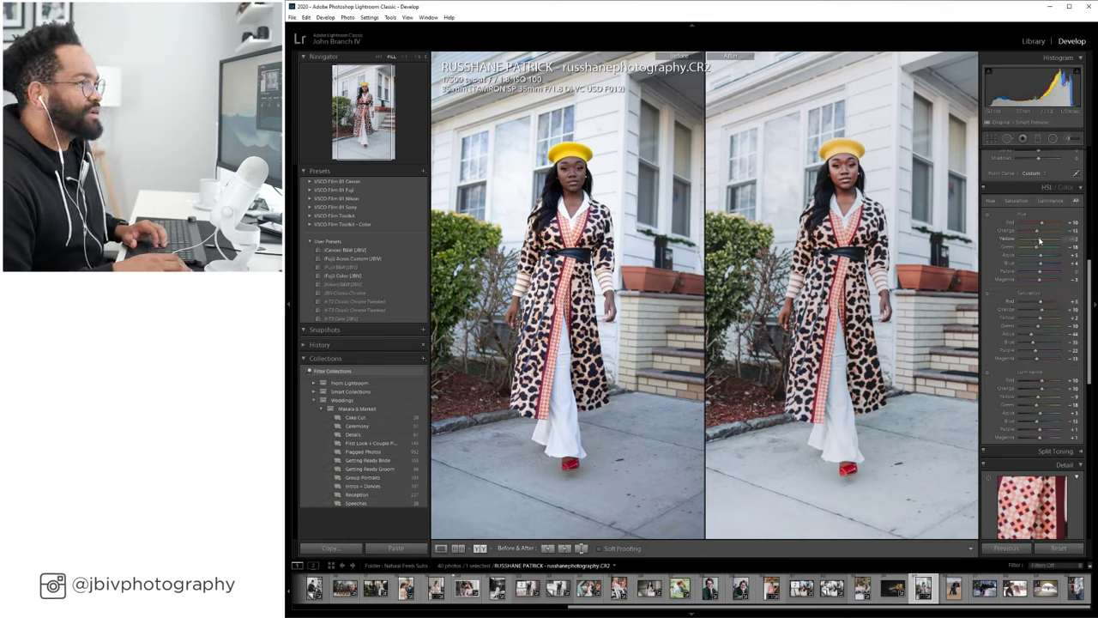
key("ctrl+z")
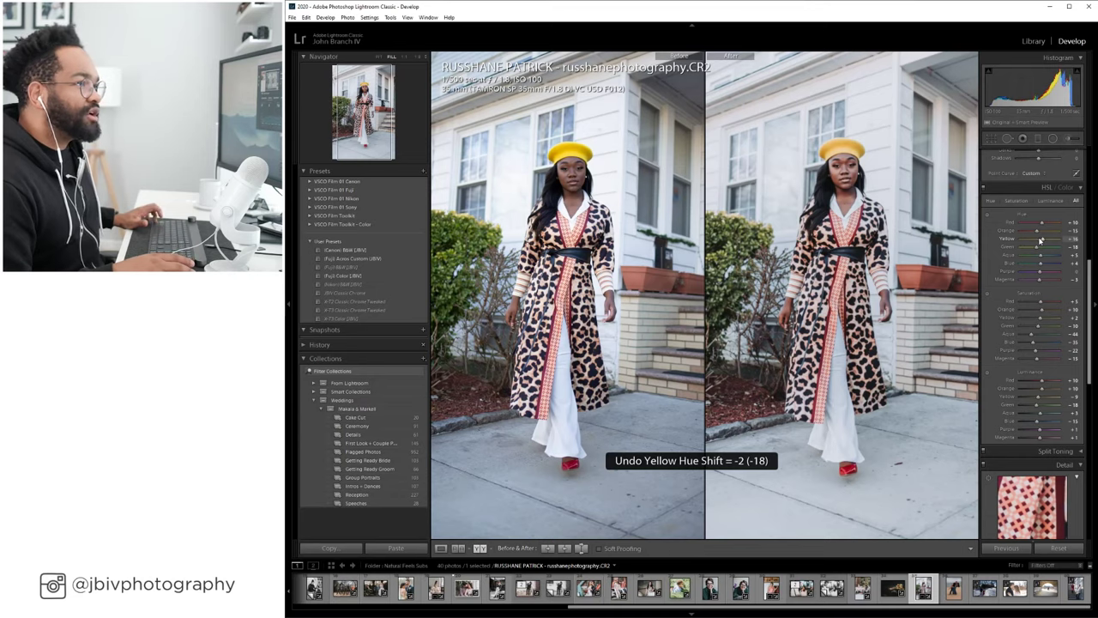
key("ctrl+z")
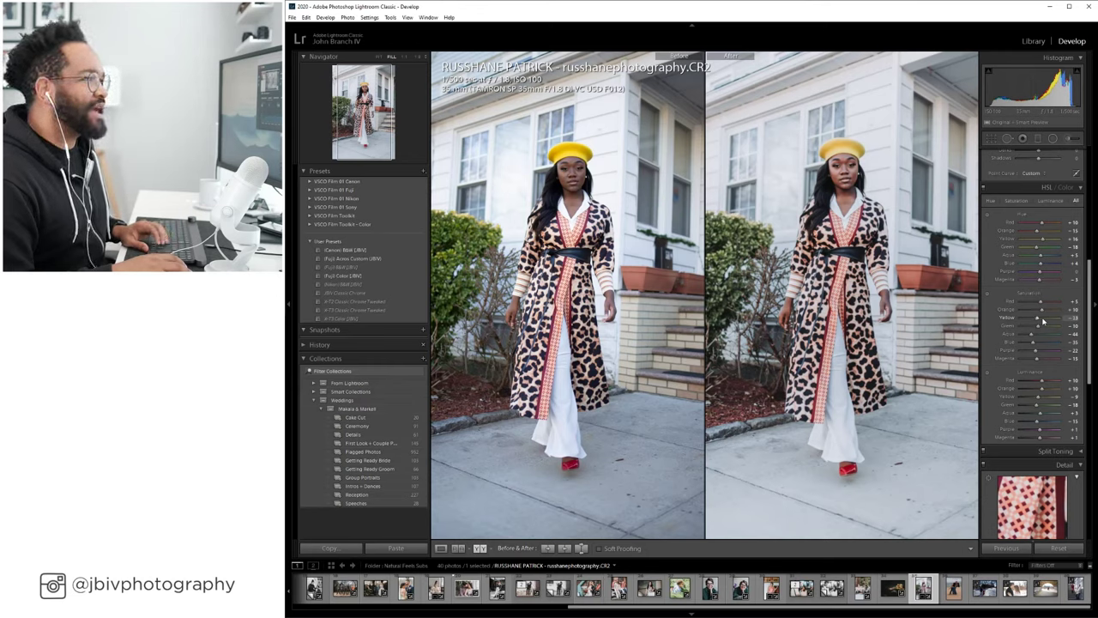
key("ctrl+z")
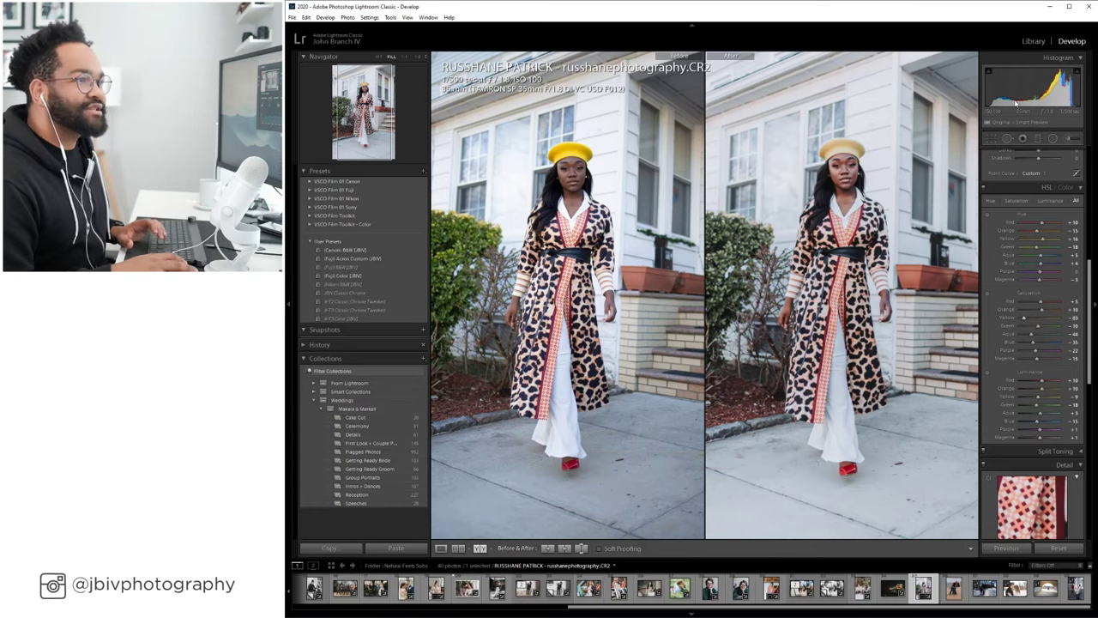
Set the Adjustment Brush effect to Color and paint a mask over the hat.
key("k")
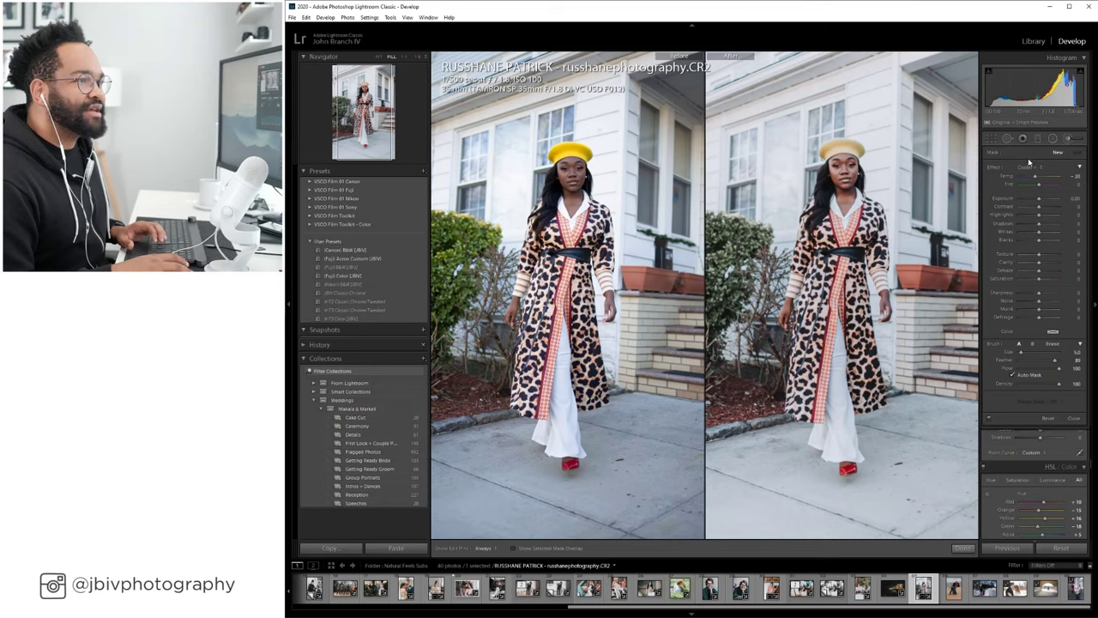
left_click(1034, 167)
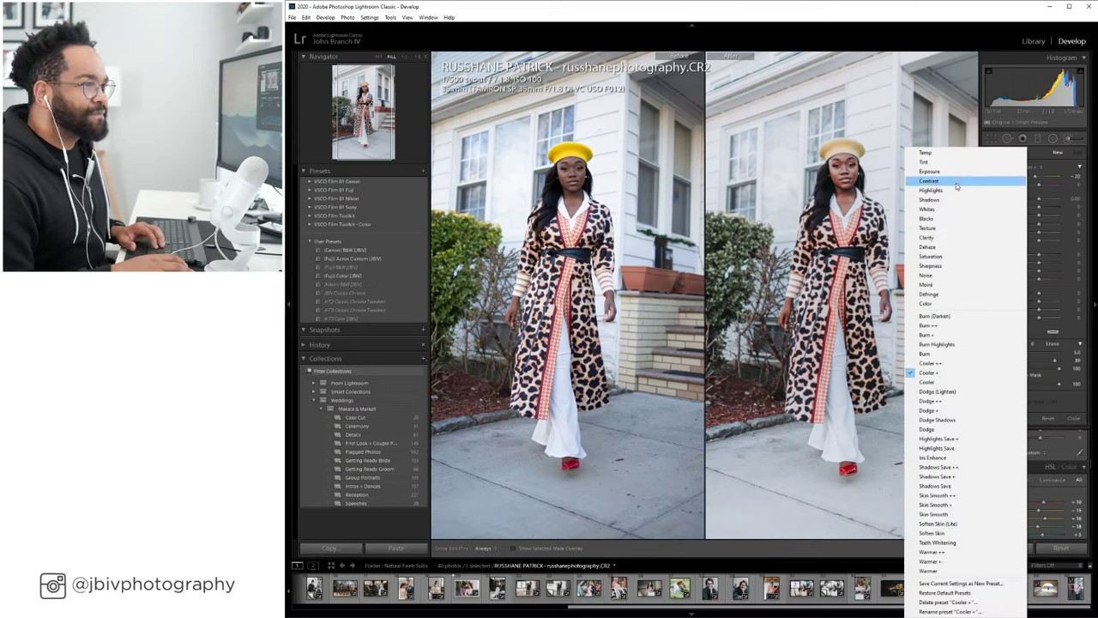
left_click(944, 304)
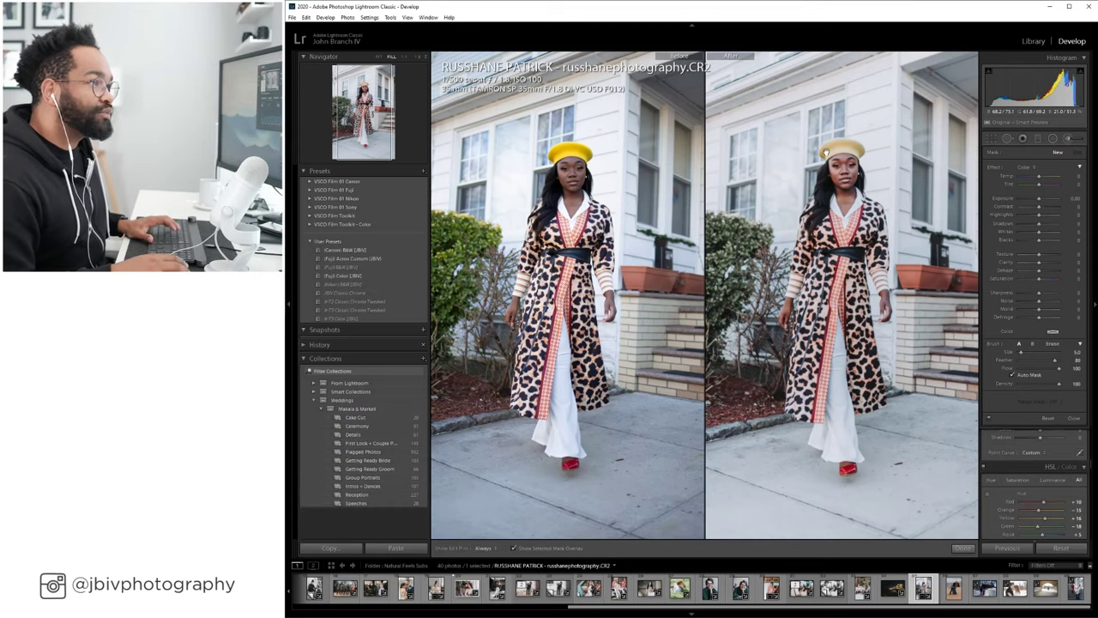
mouse_move(827, 153)
left_mouse_down()
mouse_move(856, 150)
mouse_move(835, 142)
mouse_move(861, 151)
mouse_move(841, 147)
left_mouse_up()
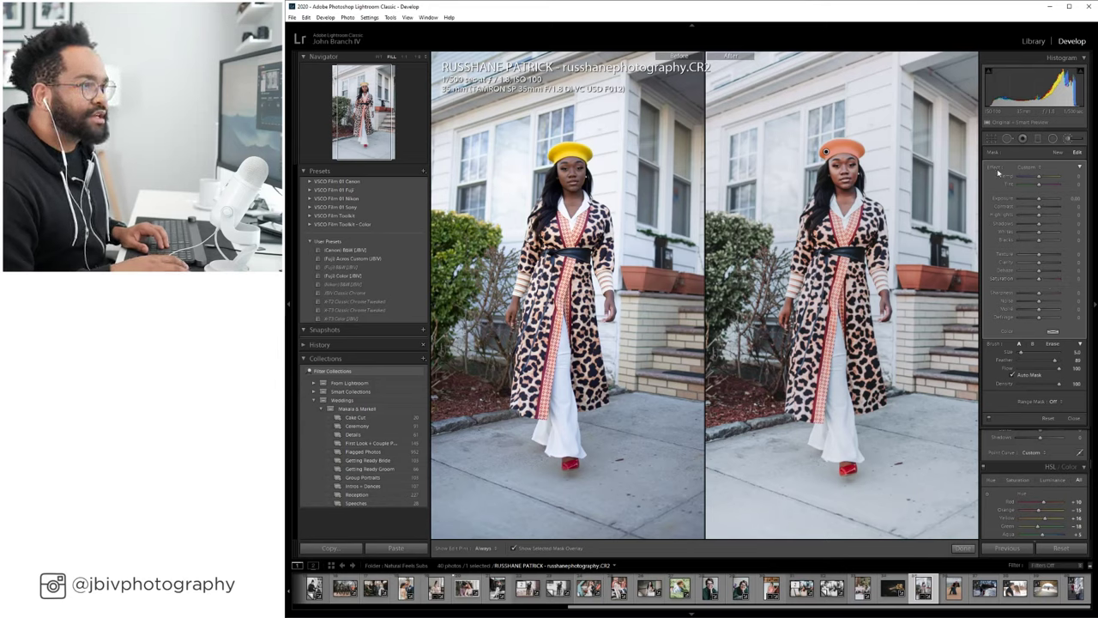
key("o")
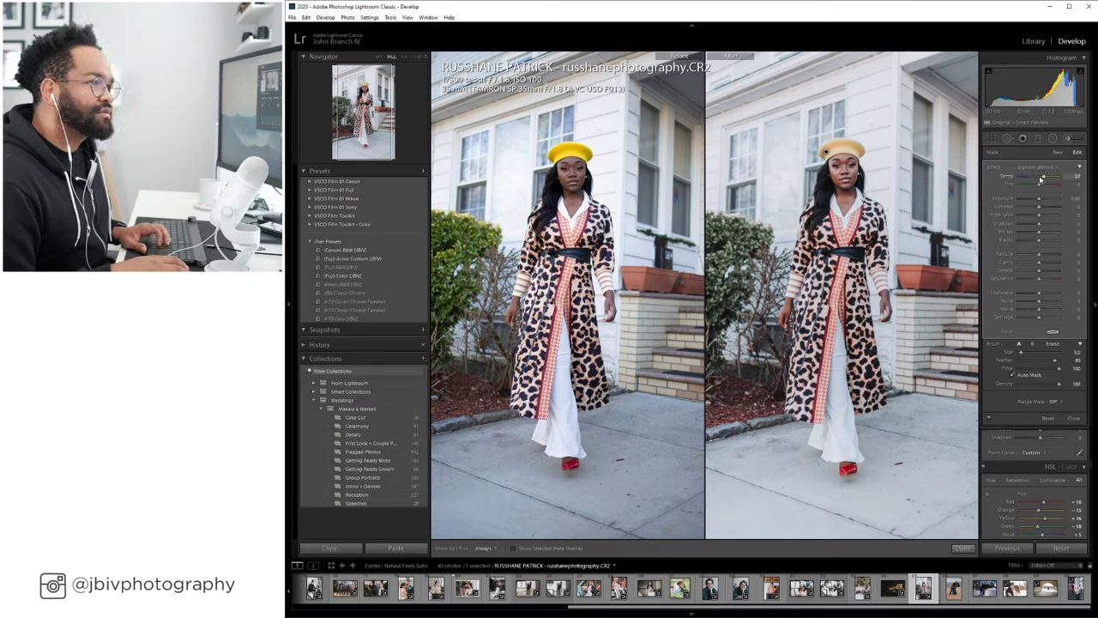
Undo the brush temperature change, give the hat mask a saturated yellow-green tint, and close the brush.
key("ctrl+z")
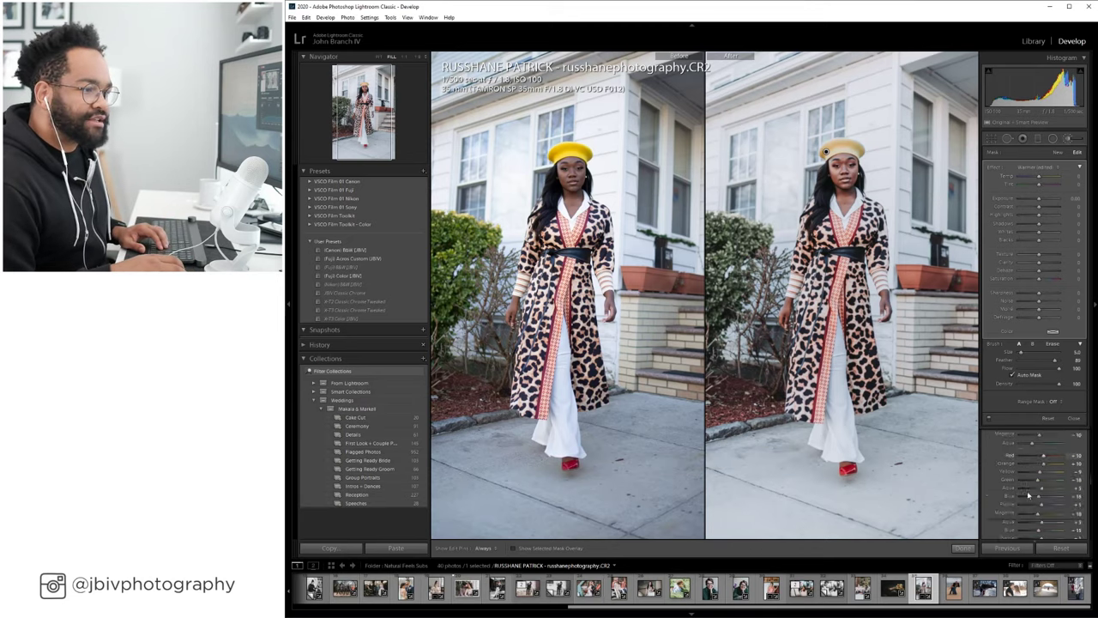
scroll(1027, 485, "up", 5)
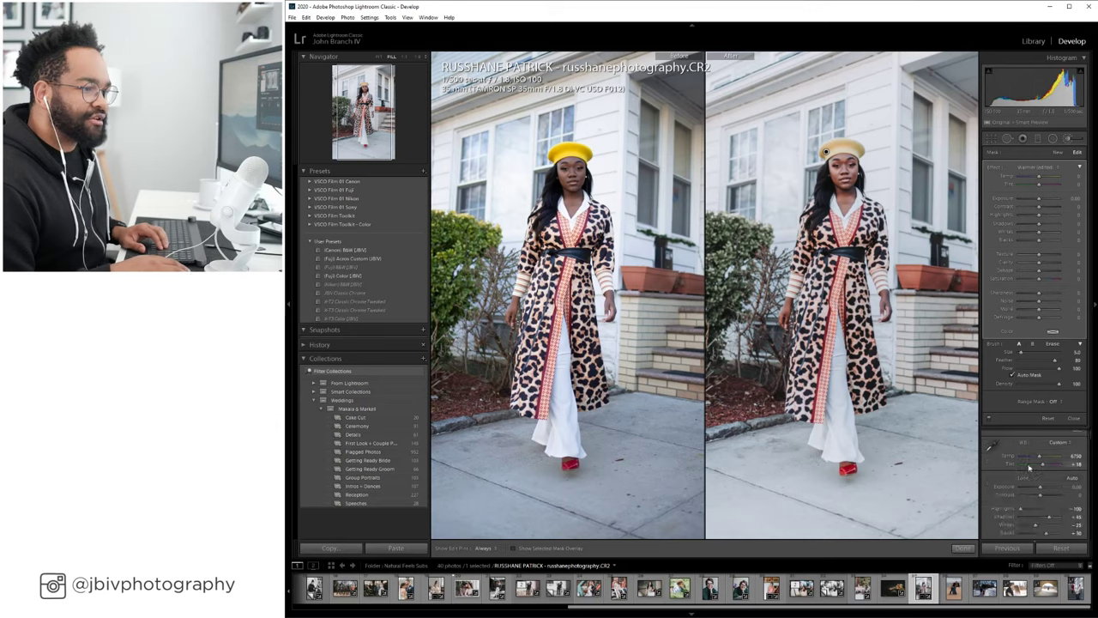
scroll(1029, 467, "down", 4)
scroll(1030, 496, "down", 3)
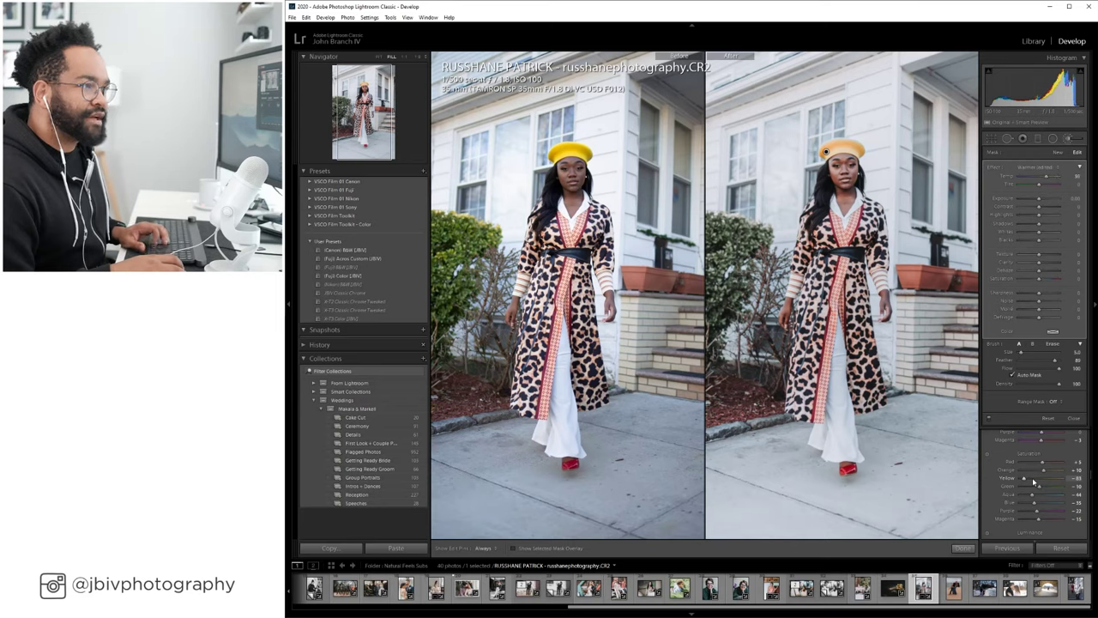
left_click(1053, 333)
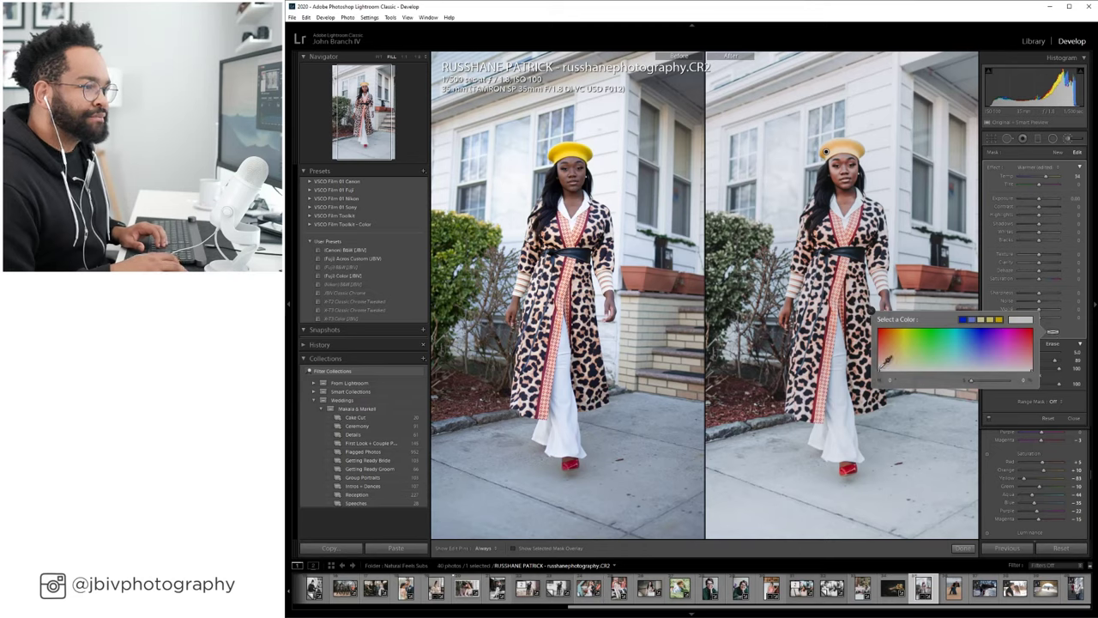
left_click_drag(825, 152, 841, 149)
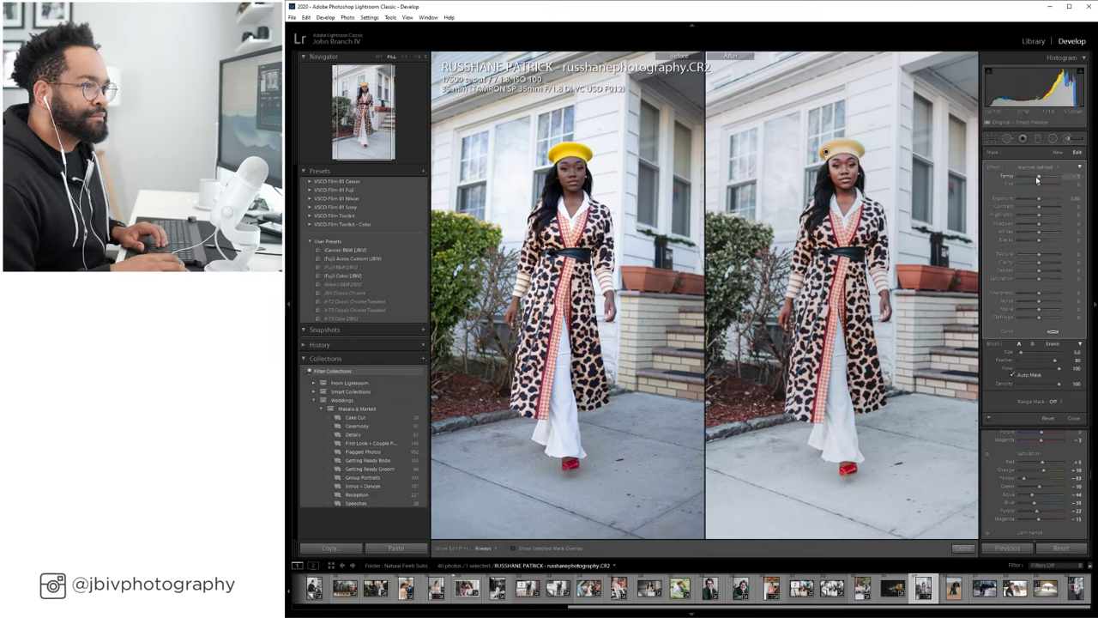
left_click(1053, 331)
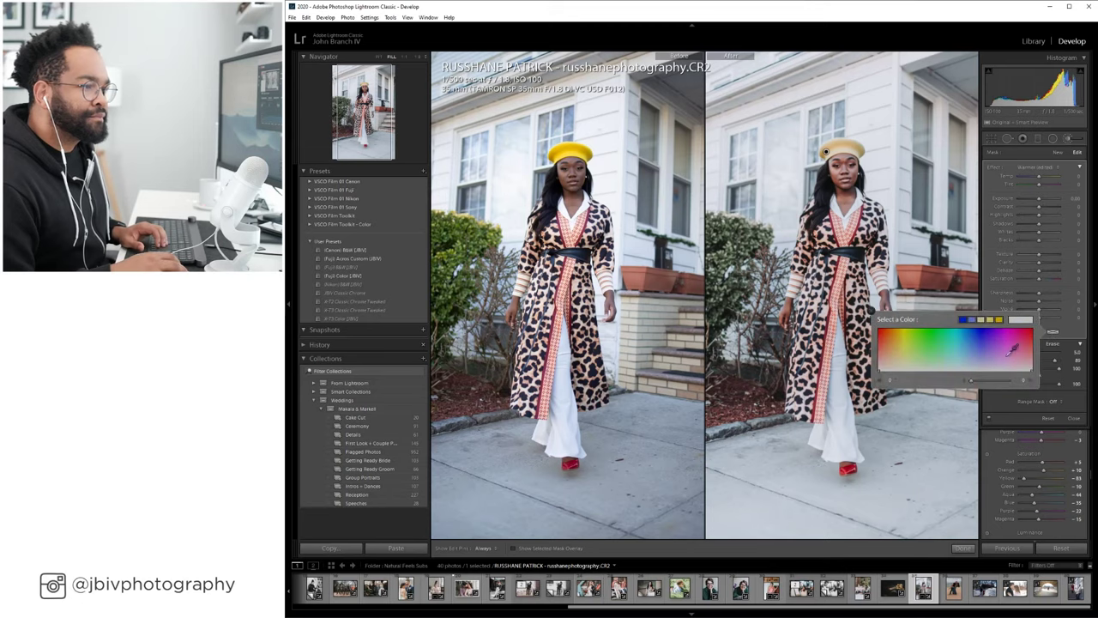
left_click(899, 349)
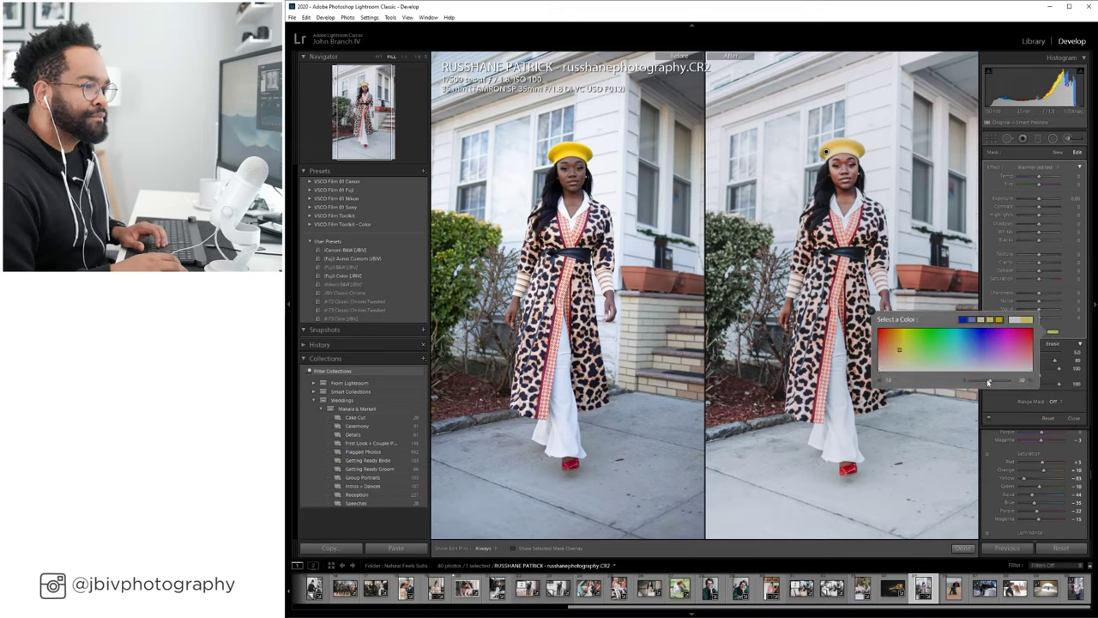
left_click_drag(988, 382, 1005, 380)
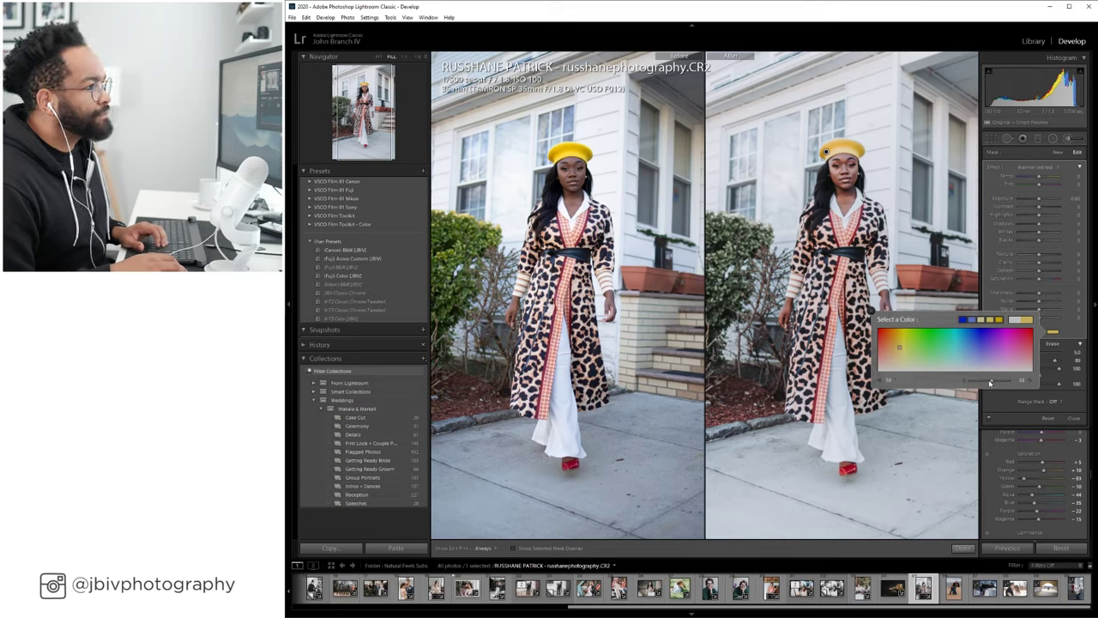
key("k")
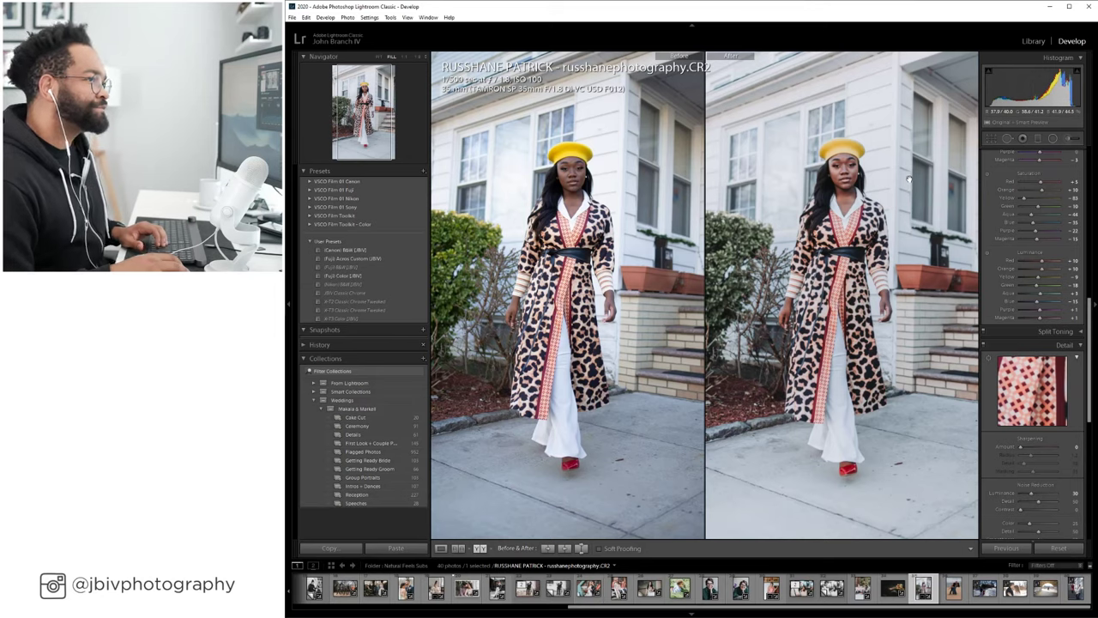
Zoom in closely on the leopard coat to check detail, then return to the fill view.
scroll(1031, 283, "up", 3)
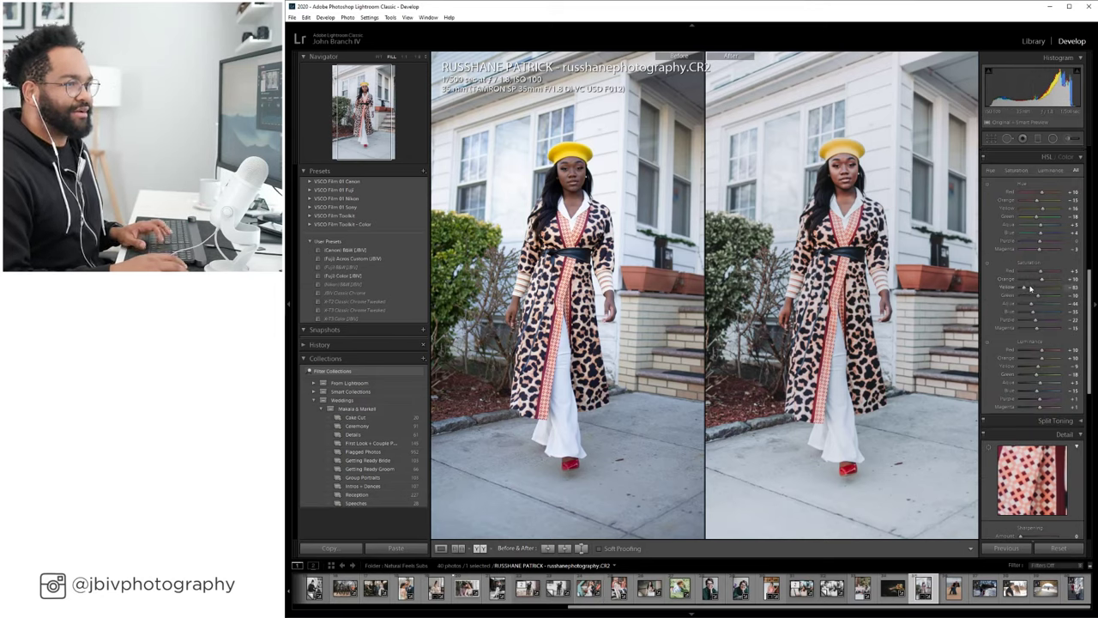
key("z")
key("z")
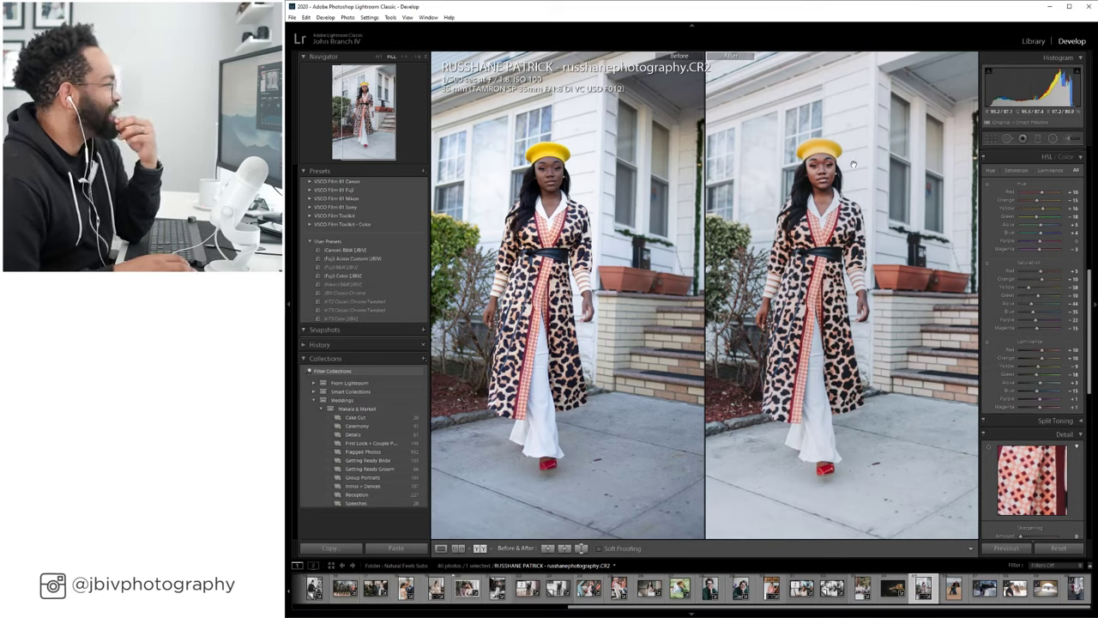
left_click(440, 548)
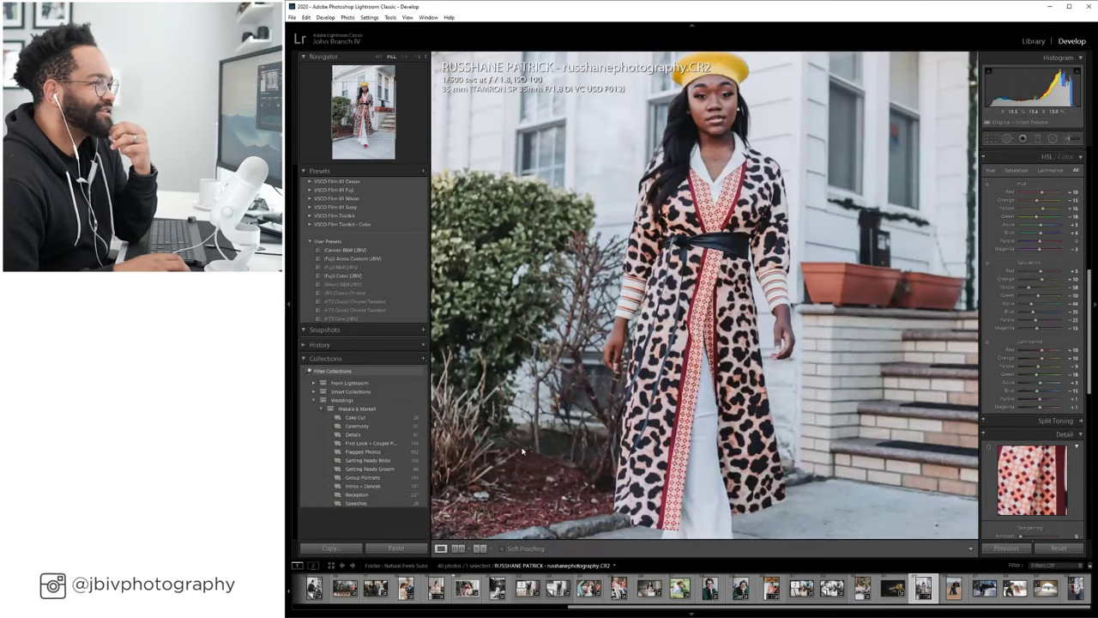
left_click(659, 321)
left_click(658, 342)
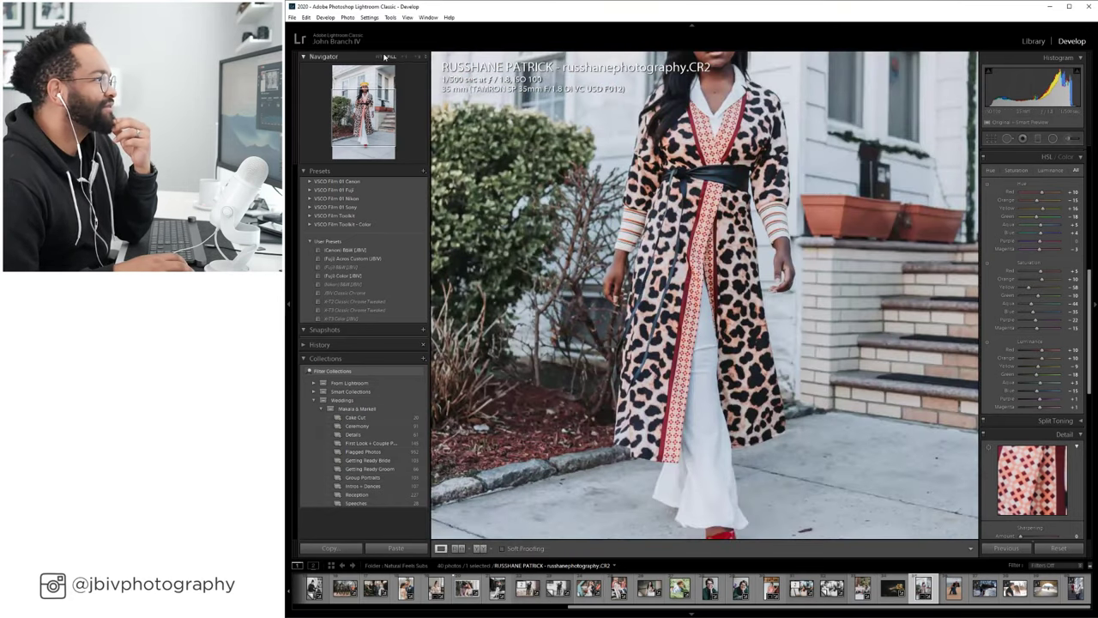
Fit the whole photo in view and compare it side by side with the original.
left_click(378, 57)
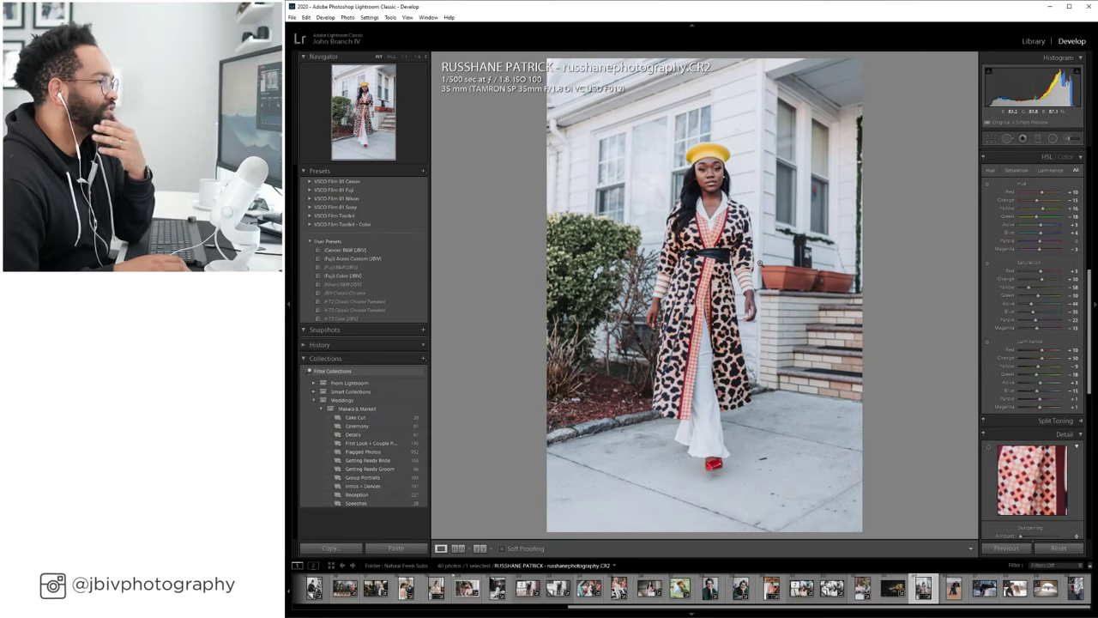
left_click(481, 548)
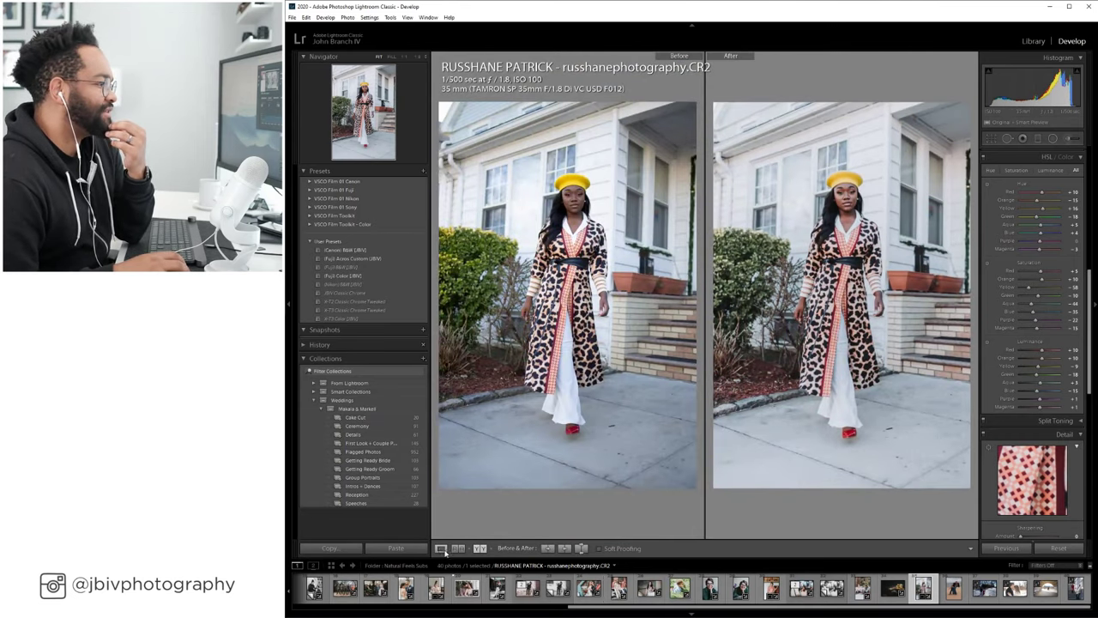
left_click(441, 547)
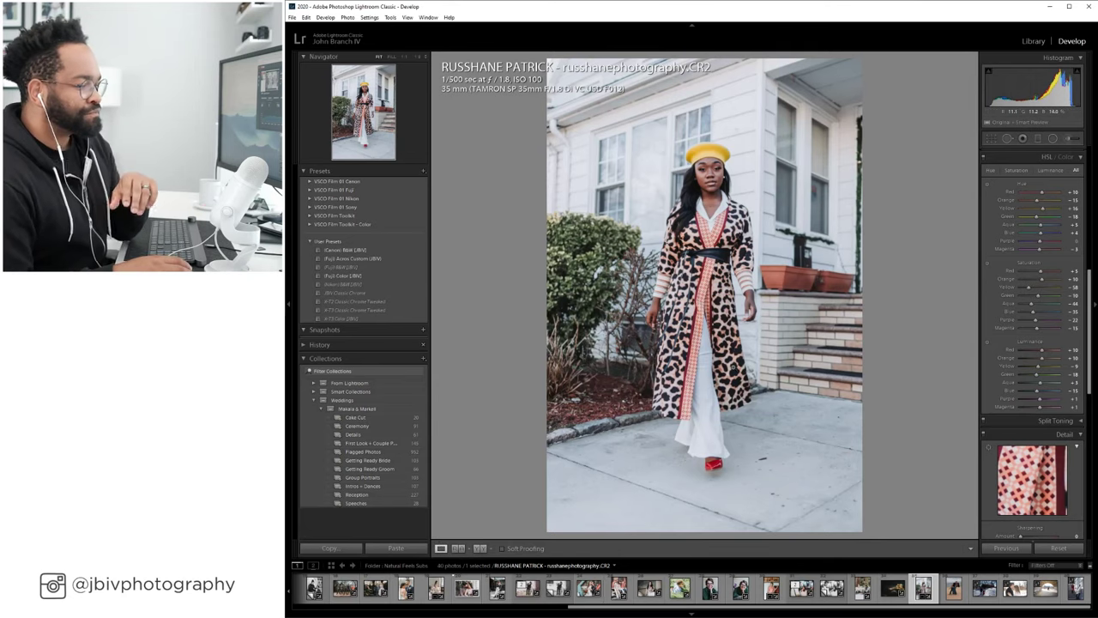
Select the beach dance photo, number 36, in the Library grid and open it in Develop.
key("y")
left_click(1033, 42)
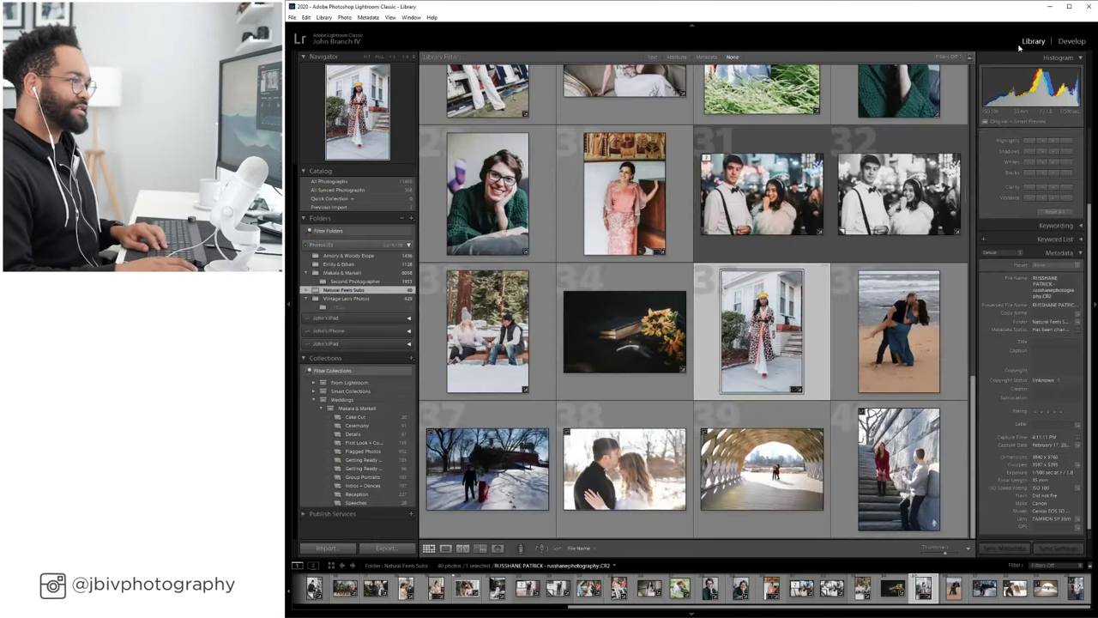
key("Right")
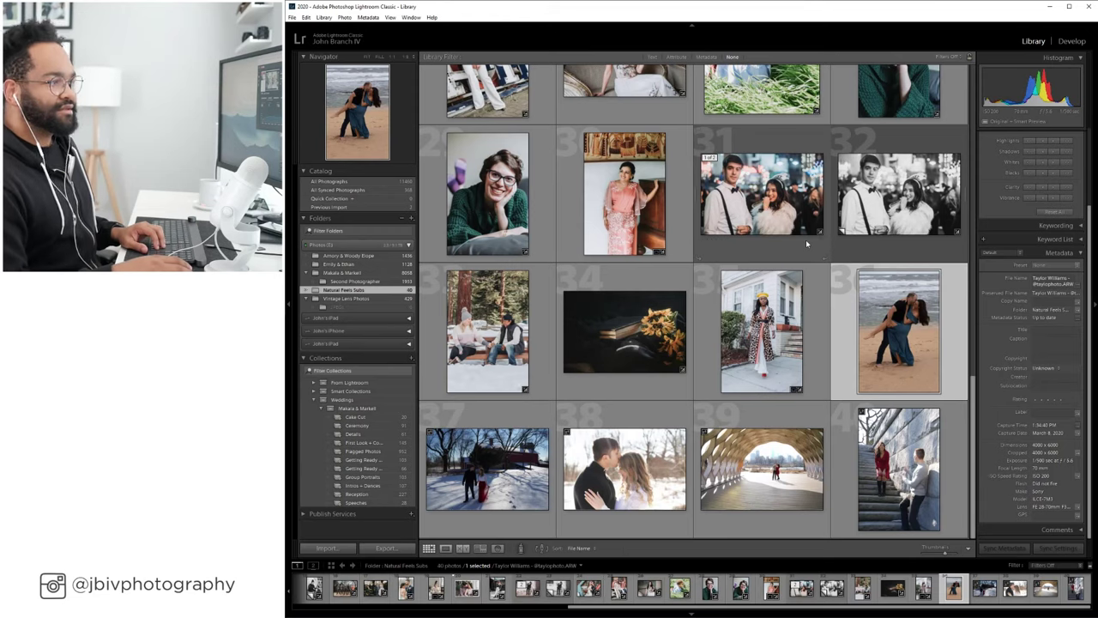
key("Right")
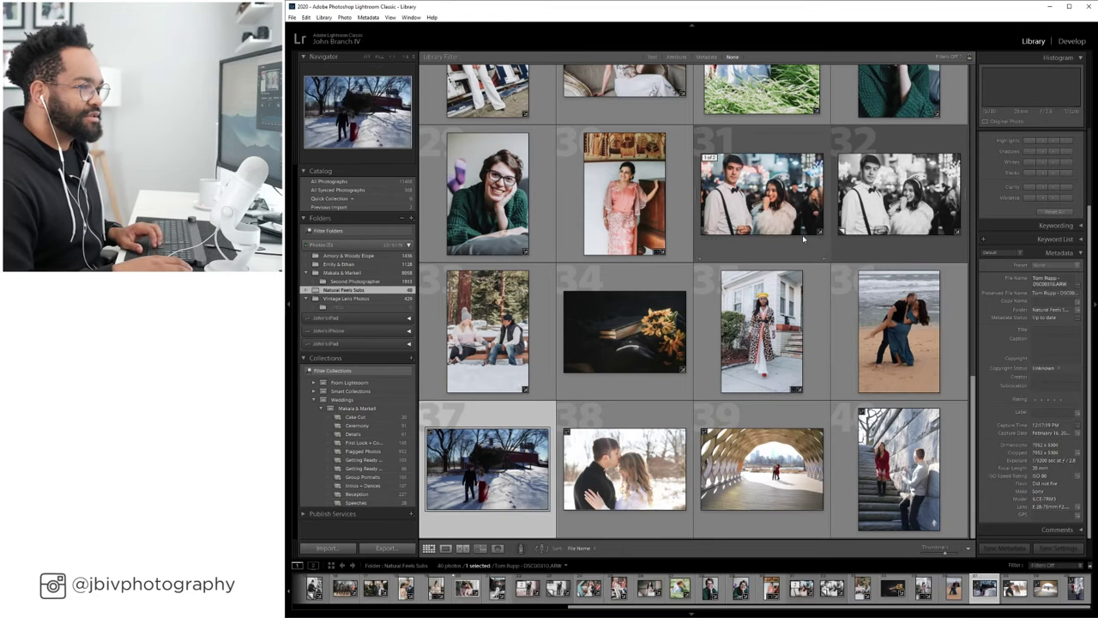
key("Left")
key("Right")
key("Right")
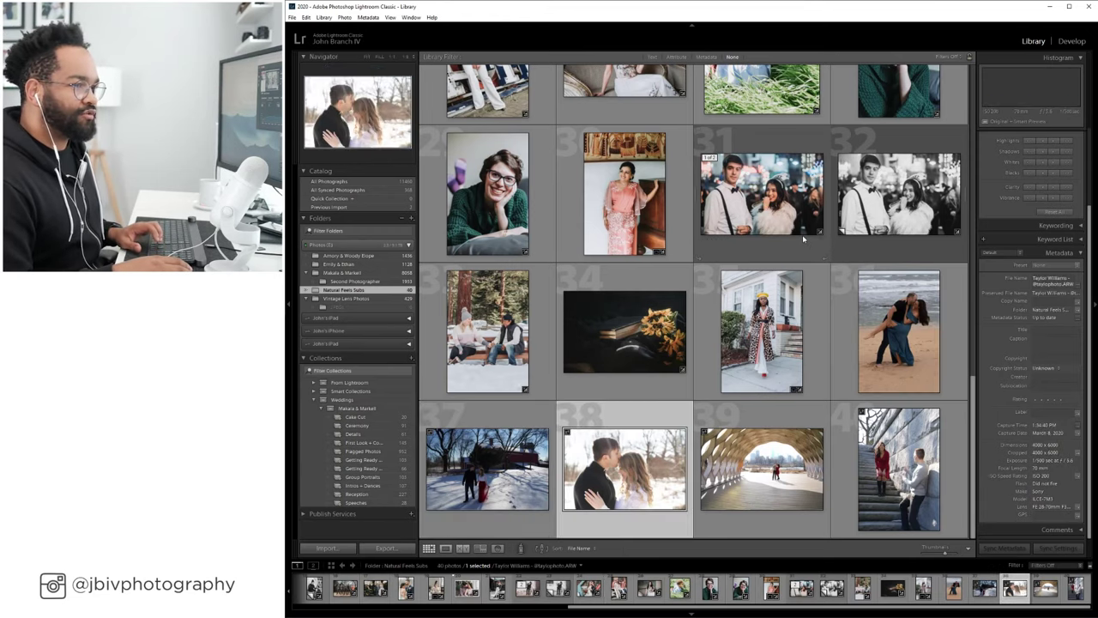
key("Left")
key("Left")
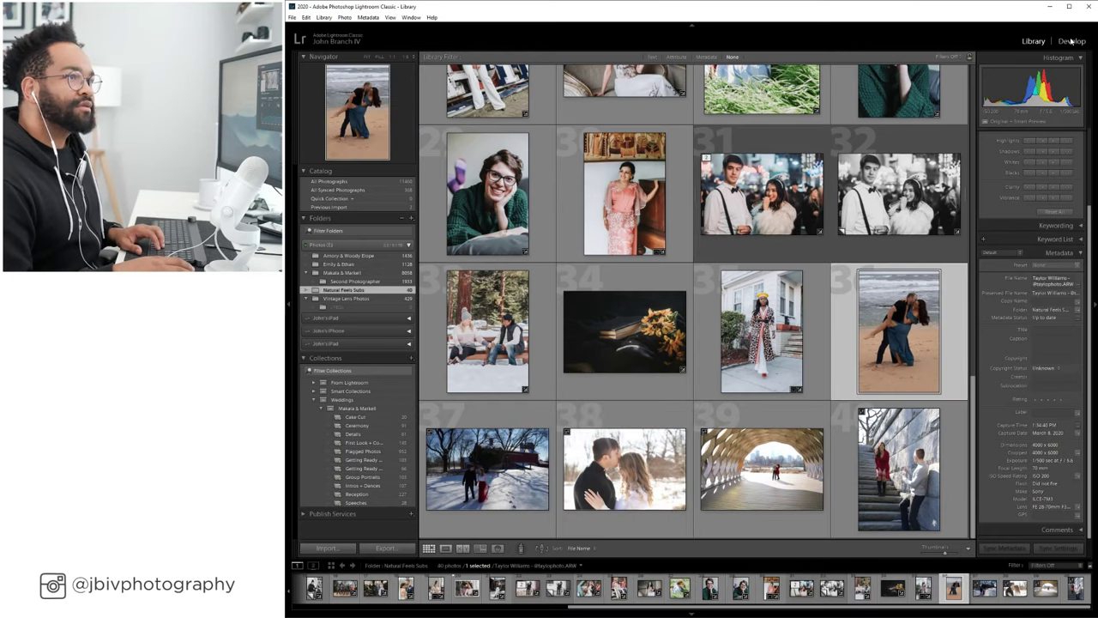
left_click(1071, 40)
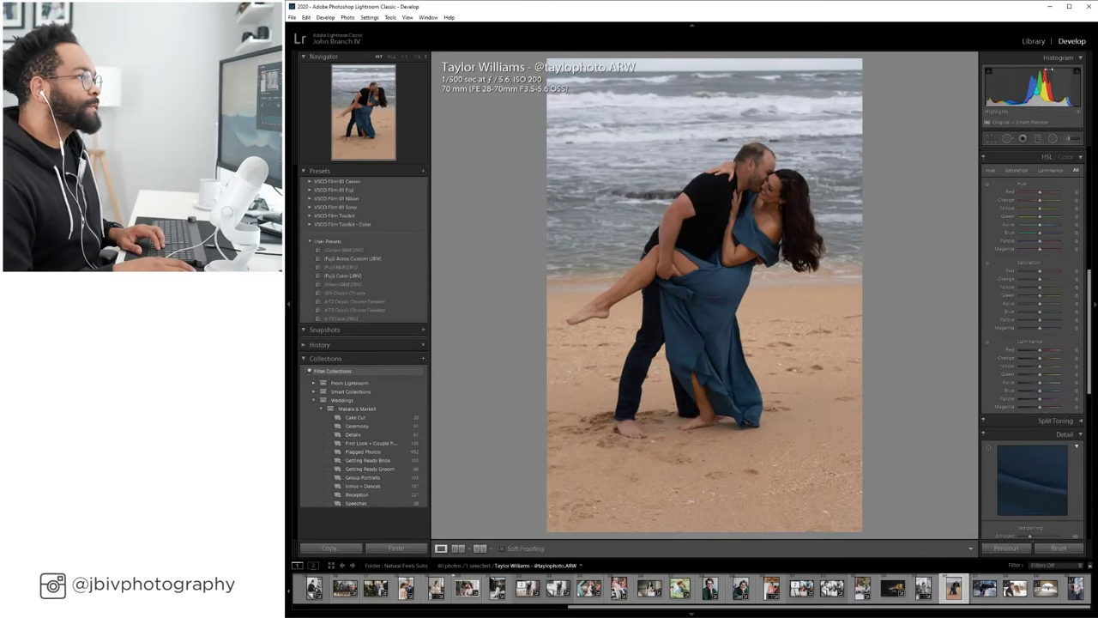
Apply the Fuji Color (JBV) preset and Auto lens profile correction to the beach photo.
left_click(1033, 40)
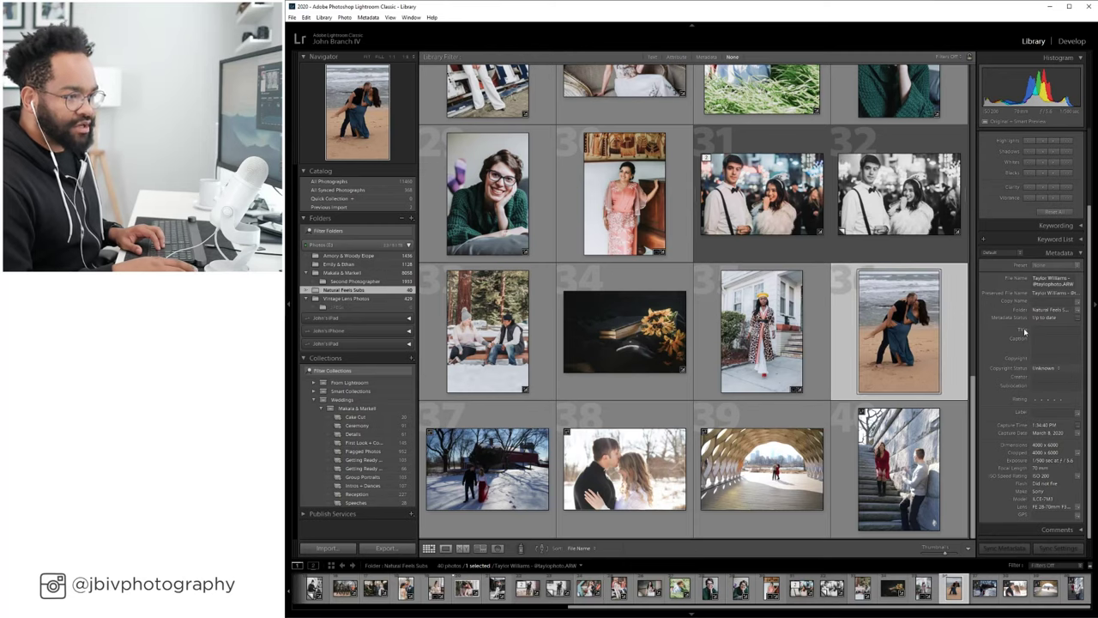
left_click(1071, 41)
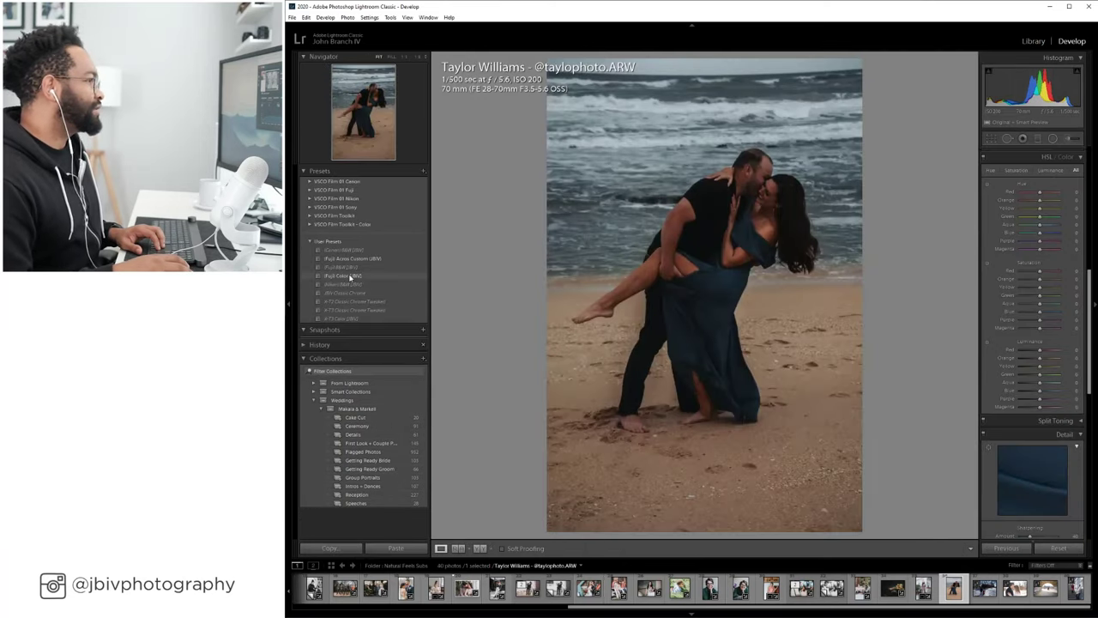
left_click(350, 277)
scroll(1021, 283, "up", 5)
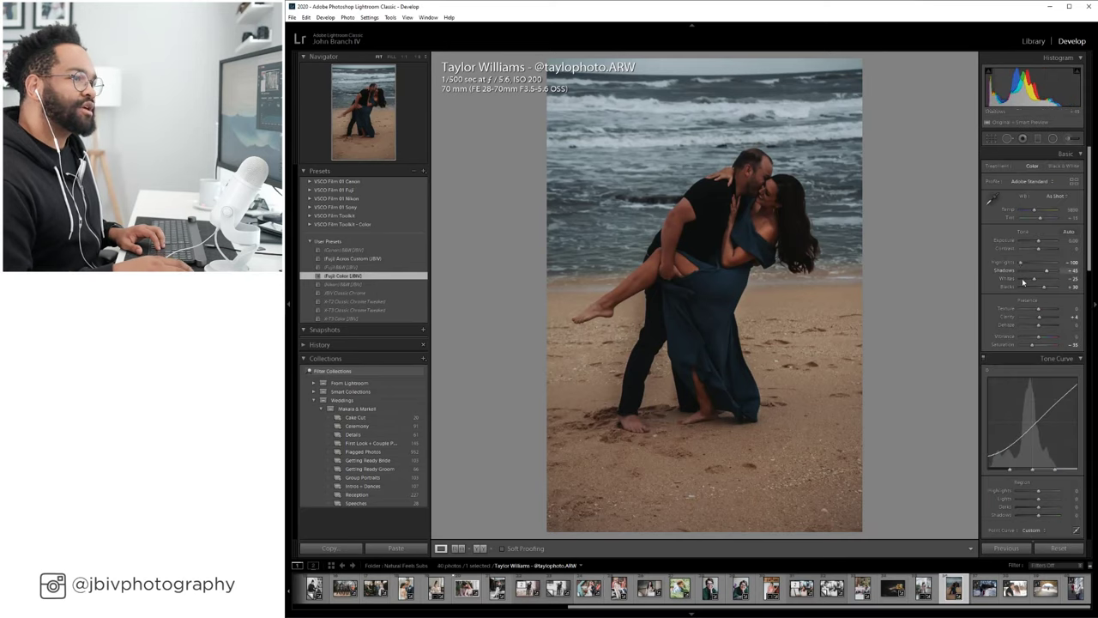
scroll(1022, 283, "down", 10)
left_click(1032, 231)
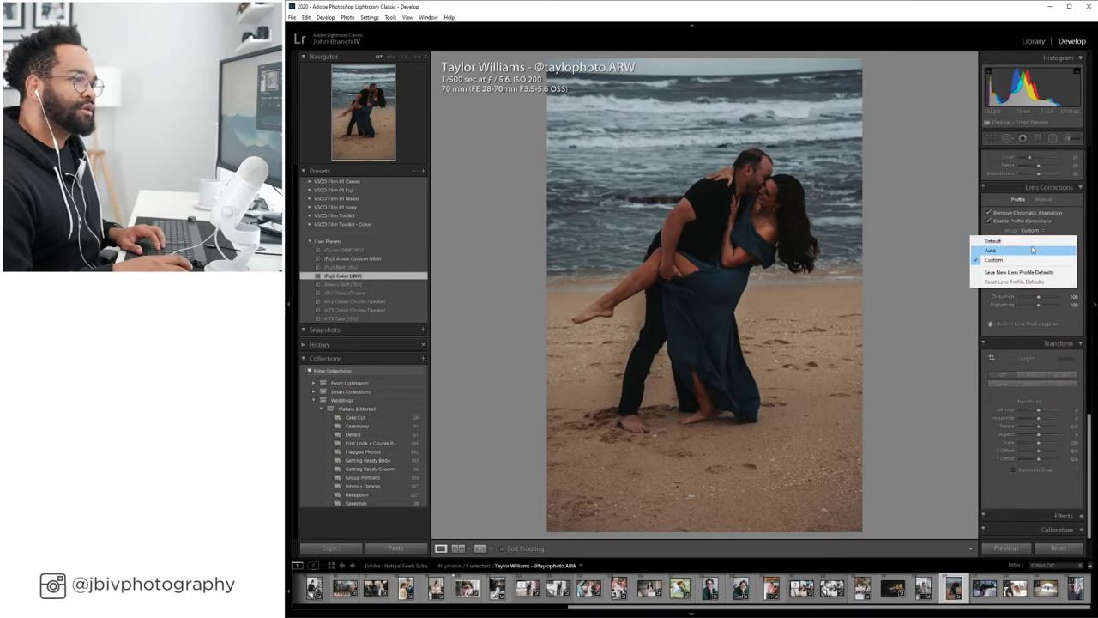
left_click(1032, 249)
Raise the exposure to about +1.30 and lift the shadows from +45 to +65.
scroll(1032, 253, "up", 10)
left_click_drag(1039, 241, 1043, 241)
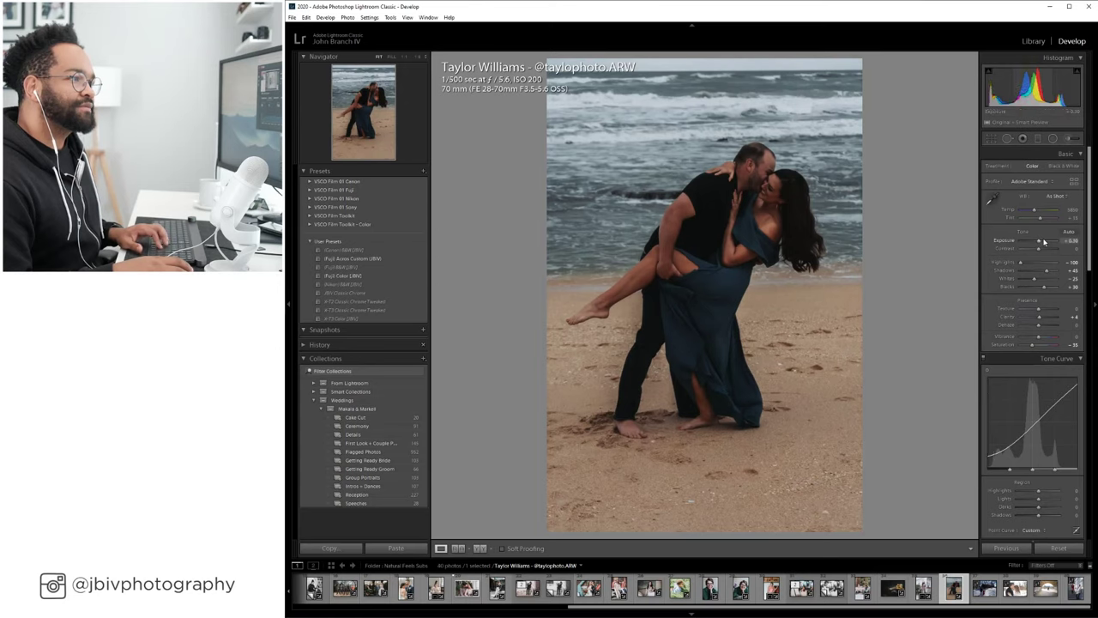
key("shift+Up")
key("shift+Up")
key("shift+Up")
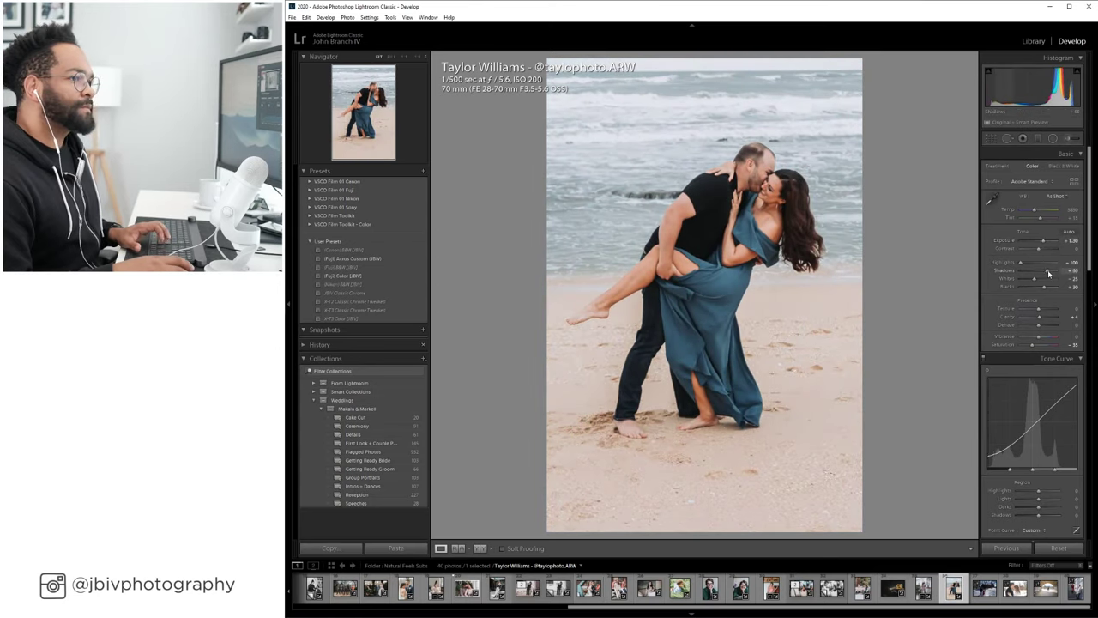
key("shift+Up")
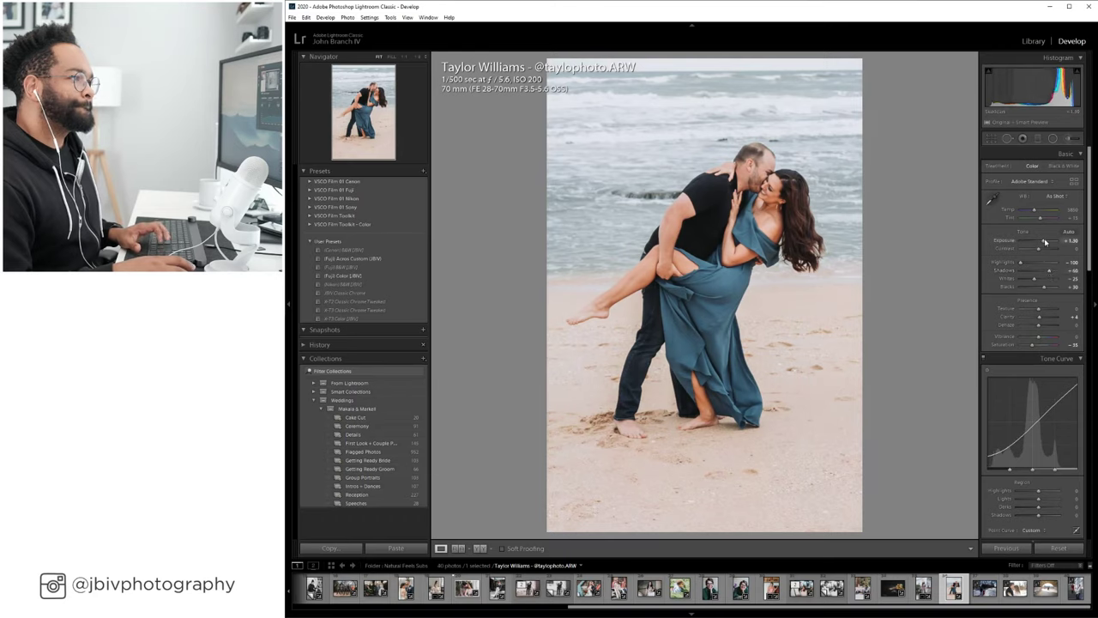
scroll(1034, 417, "down", 5)
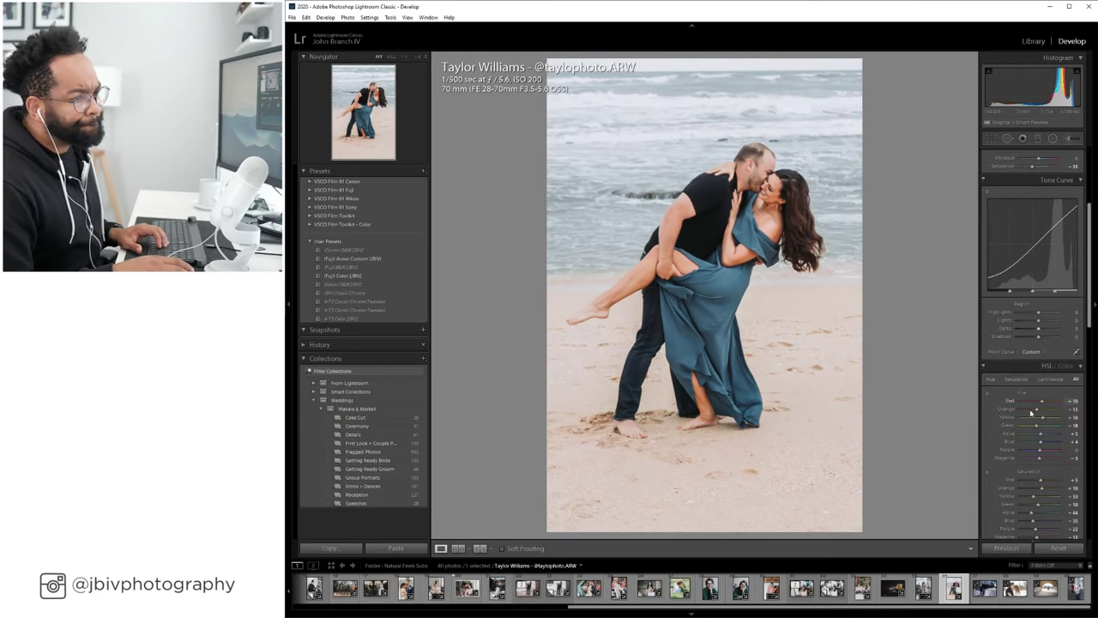
scroll(1036, 424, "up", 5)
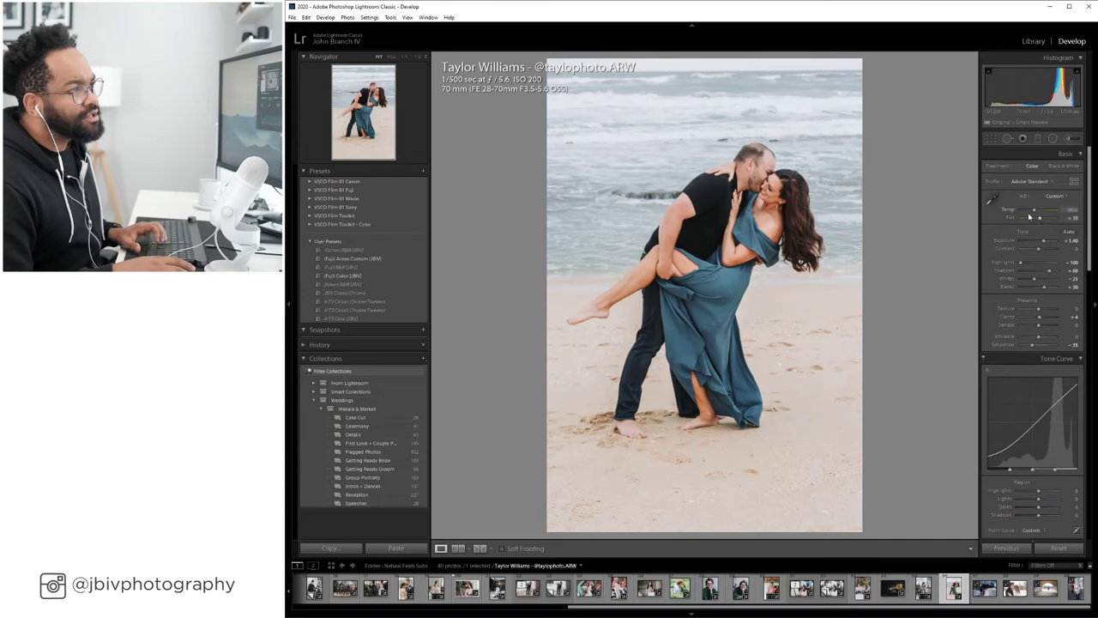
scroll(1021, 343, "down", 7)
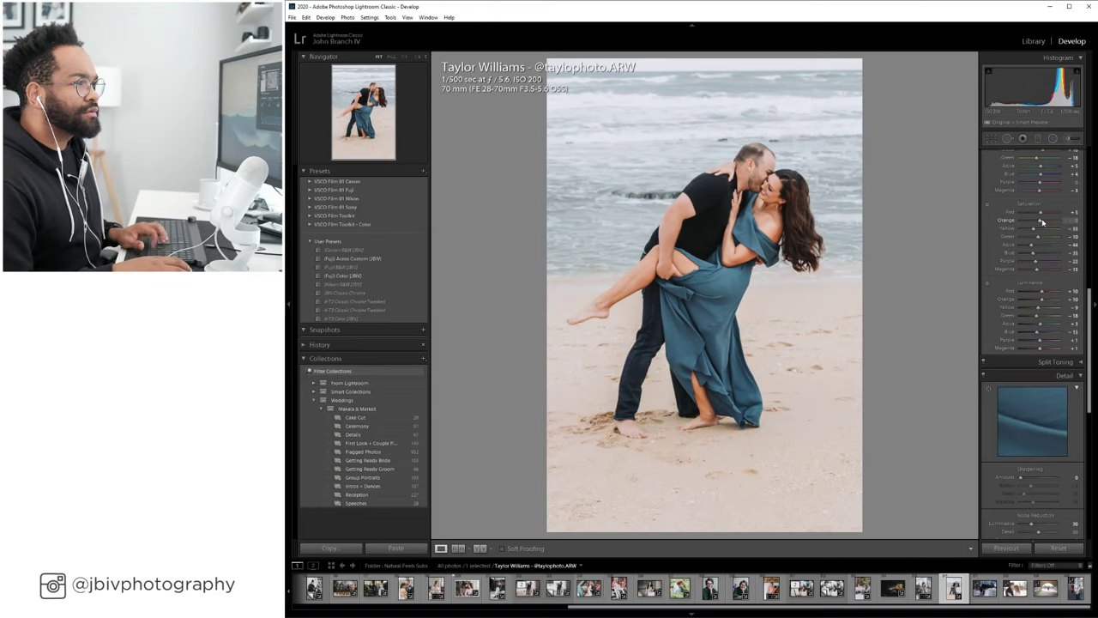
scroll(1042, 223, "up", 7)
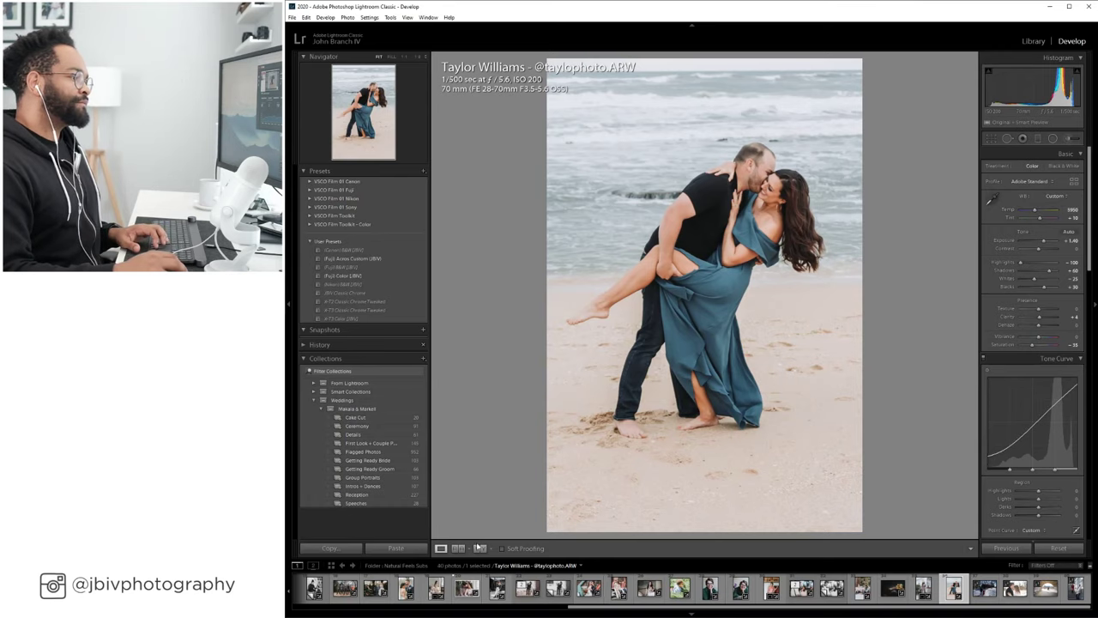
Compare the edited beach photo against its original, then move on to DSC00310.ARW, the snowy barn photo.
left_click(480, 549)
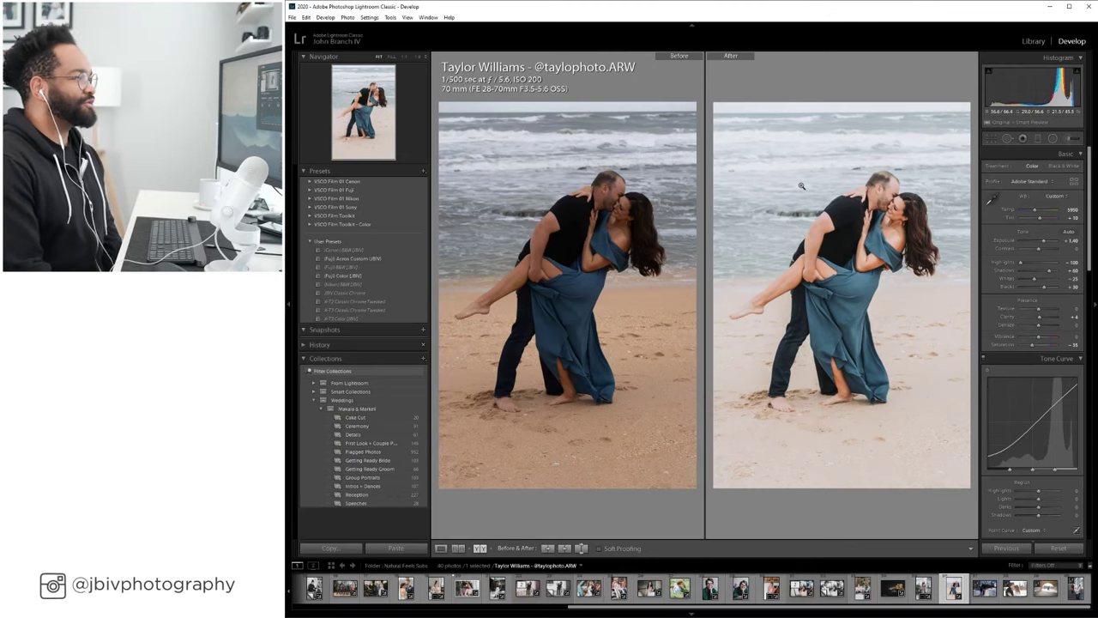
left_click(440, 548)
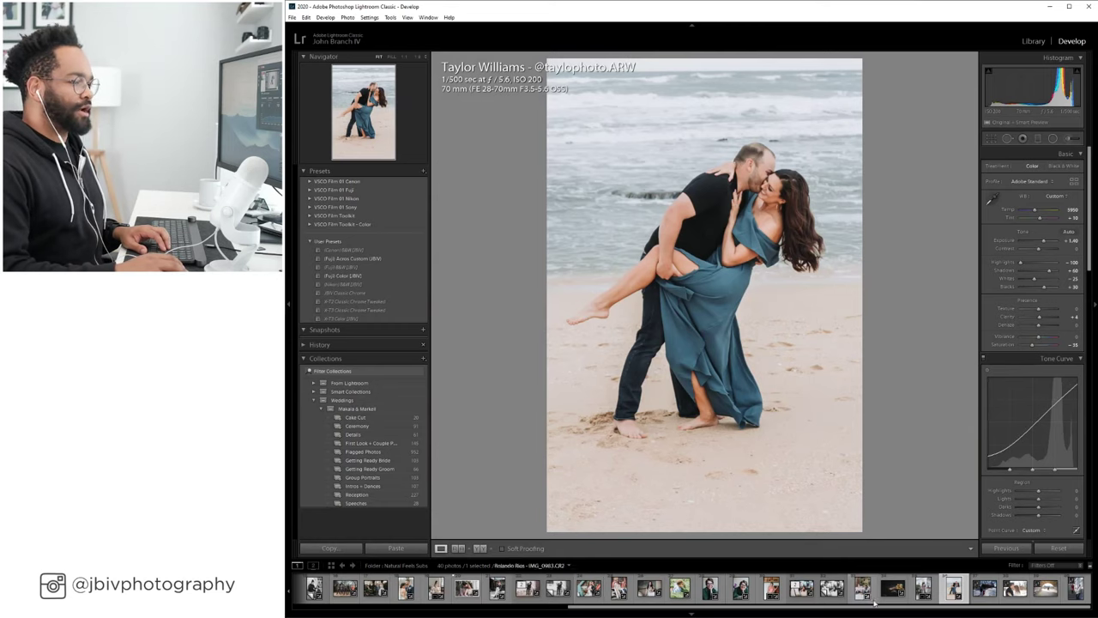
left_click(983, 590)
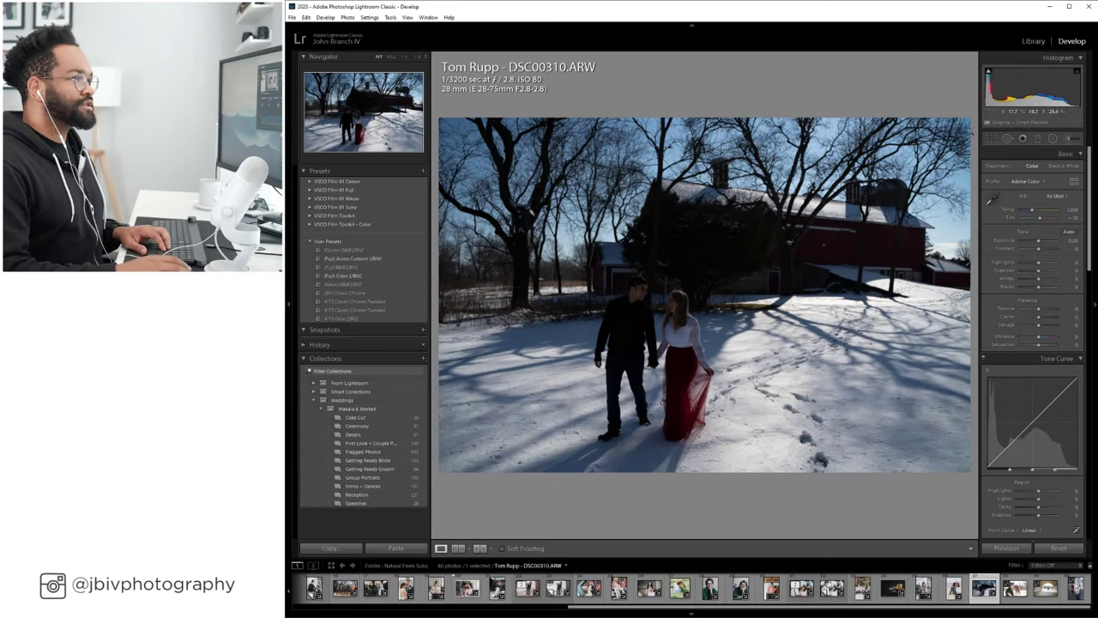
Select the snowy couple photo, number 37, in the Library grid and open it in Develop.
left_click(1033, 42)
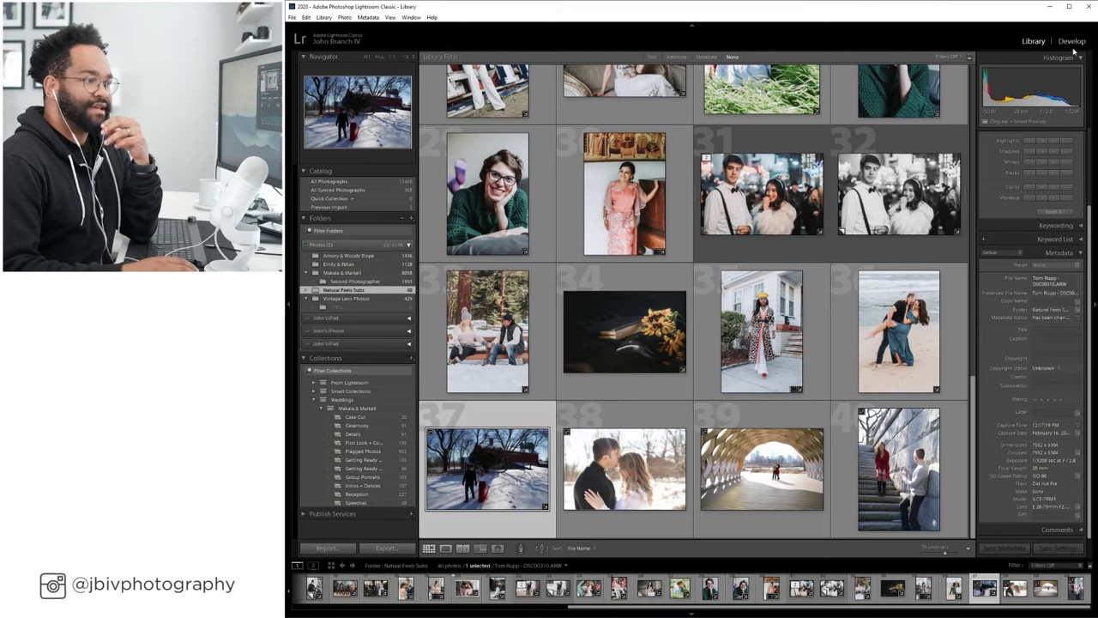
left_click(633, 472)
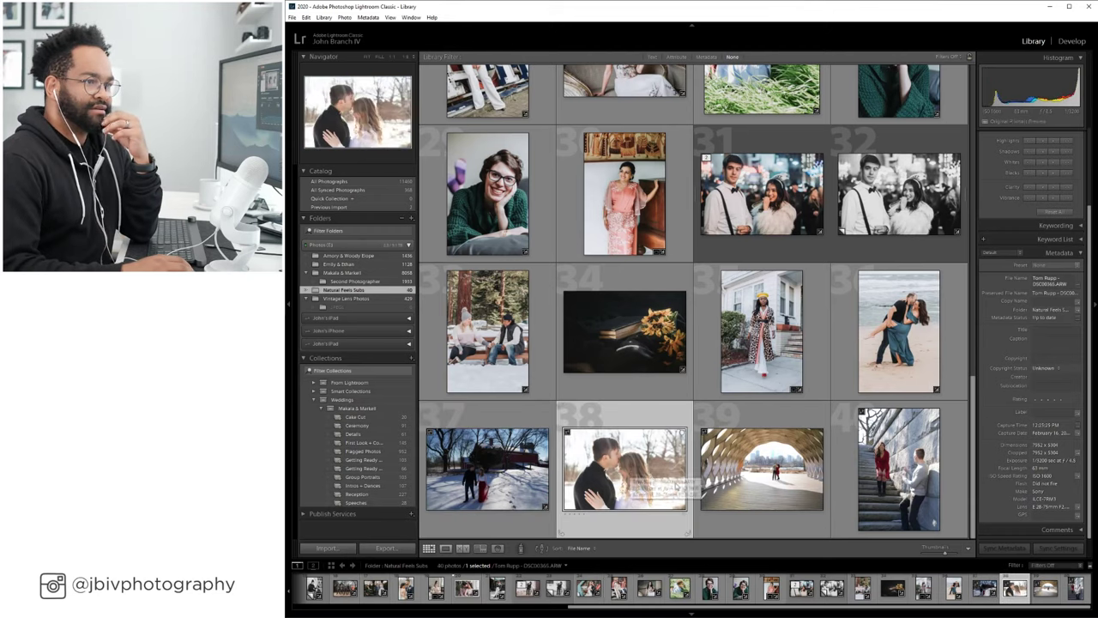
left_click(738, 493)
left_click(873, 485)
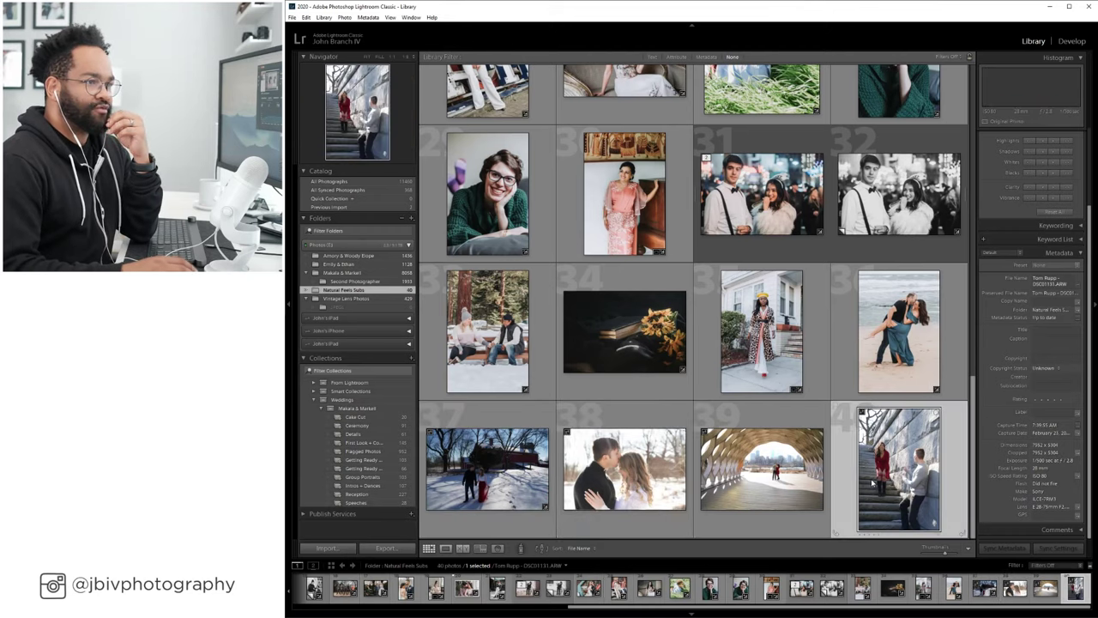
key("Left")
key("Left")
key("Left")
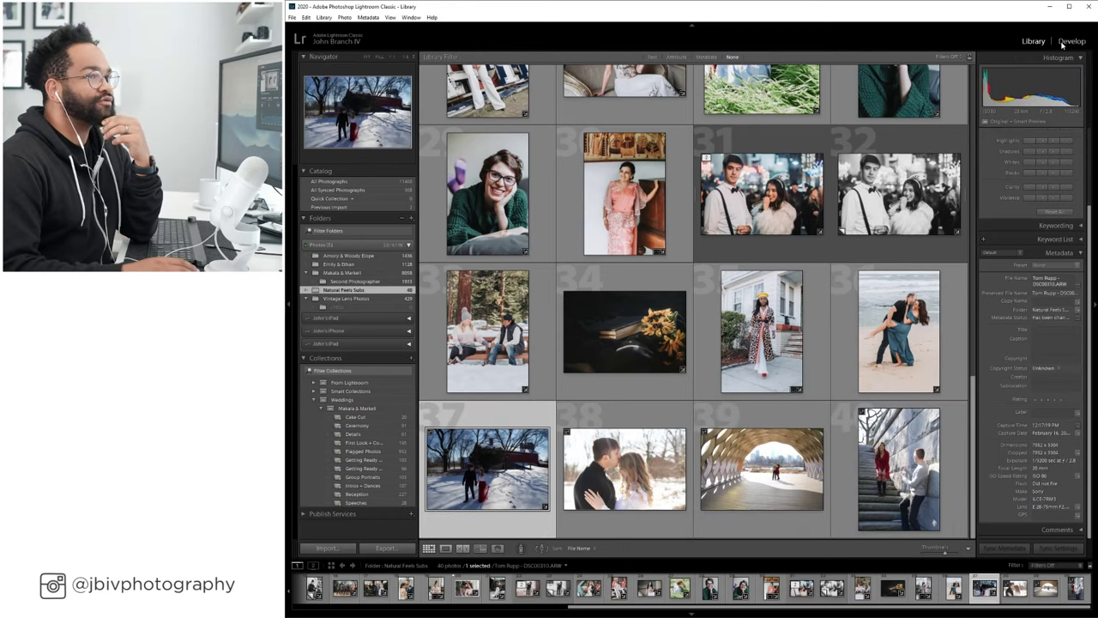
left_click(1069, 42)
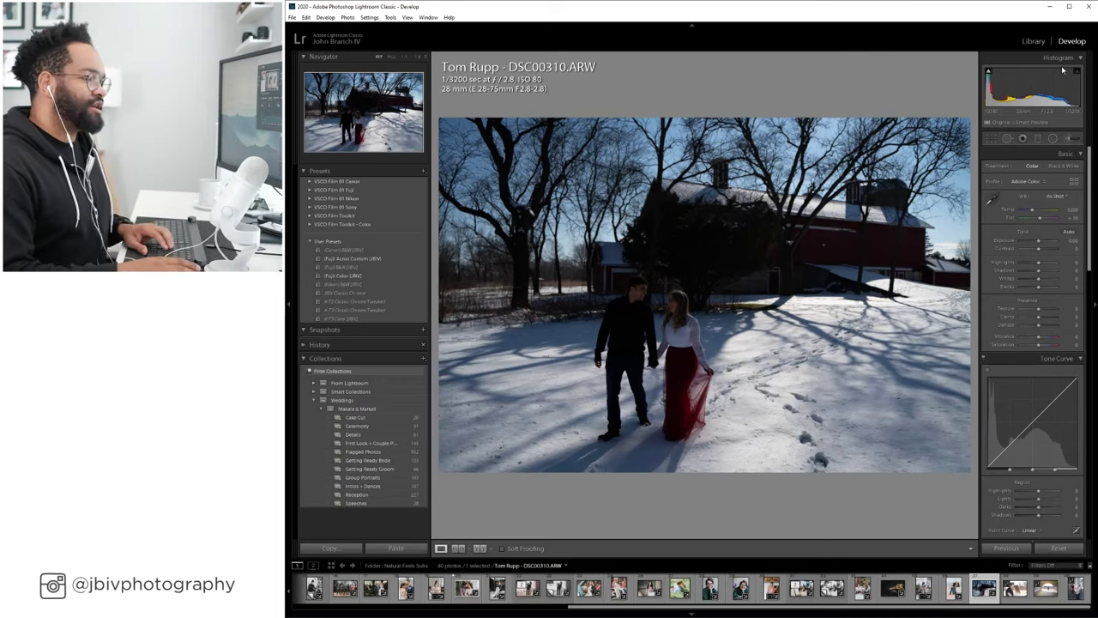
Review the beach shot in Before/After, then return to the snowy couple photo.
key("Left")
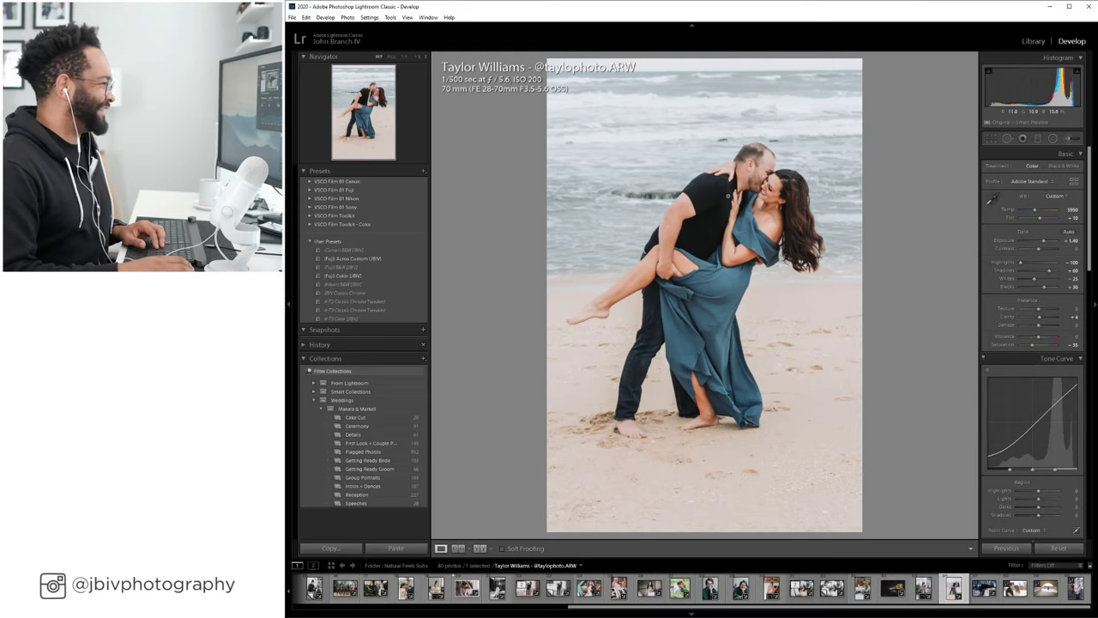
left_click(480, 548)
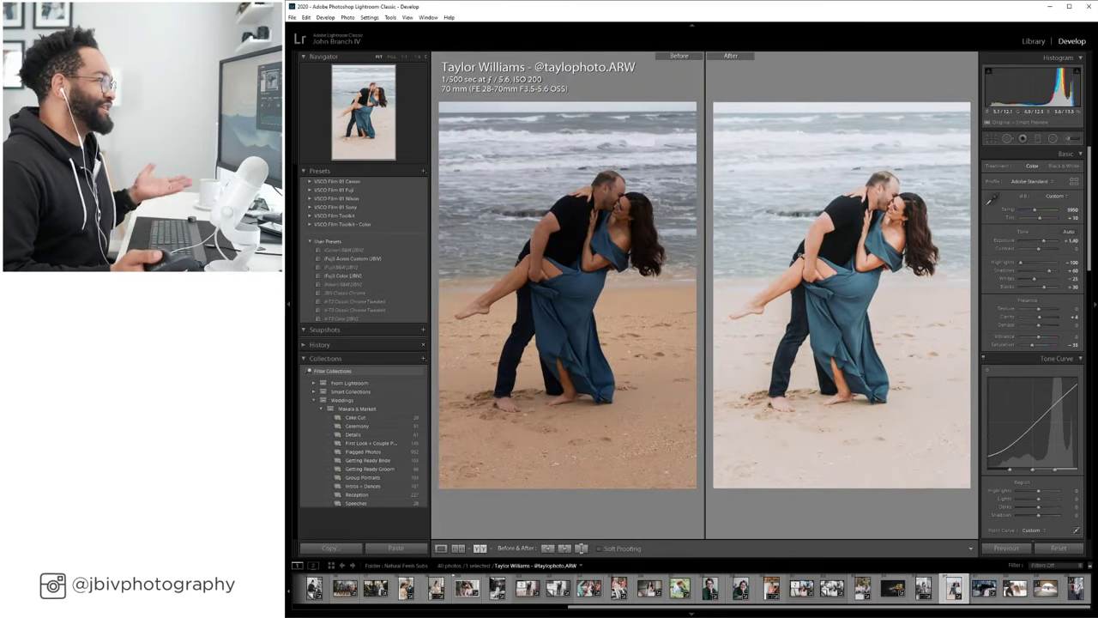
left_click(441, 548)
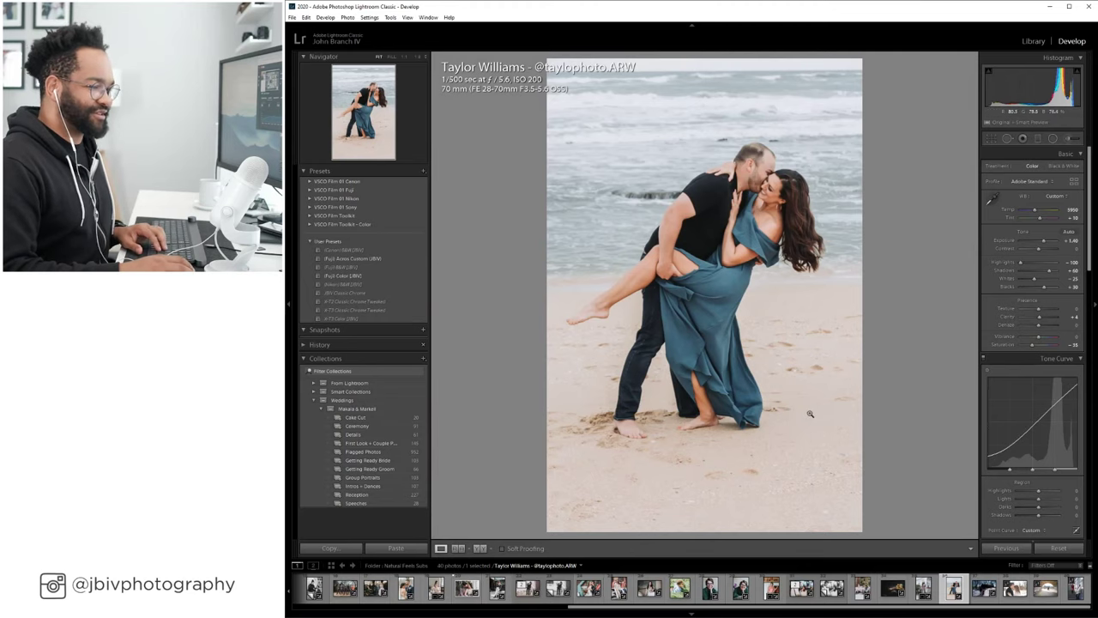
key("Right")
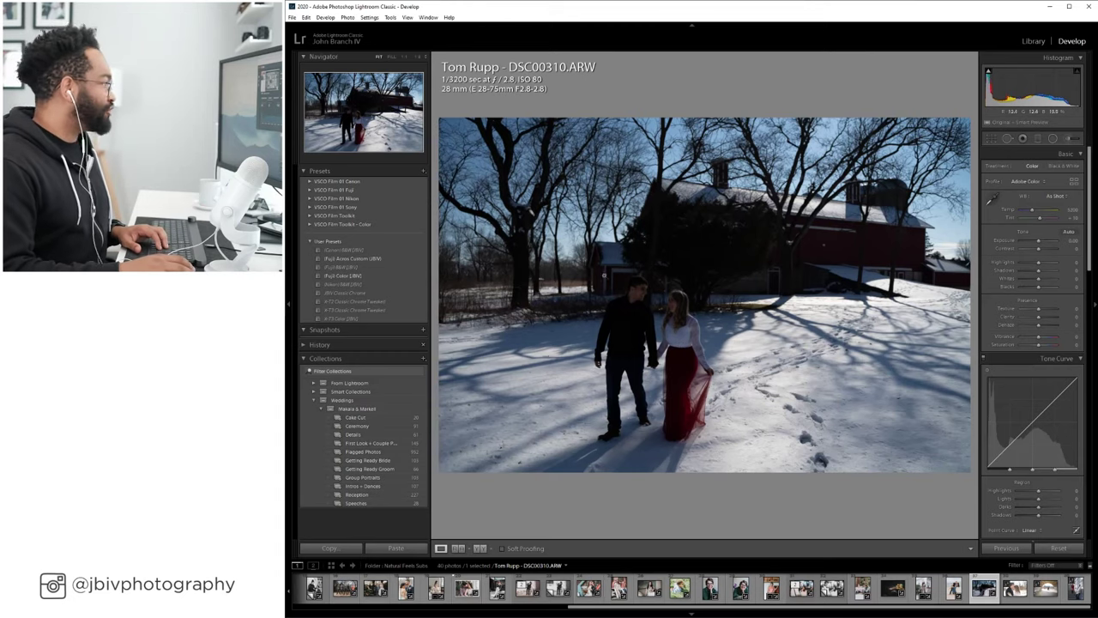
Apply the Fuji Color (JBV) preset and change the lens correction setup.
left_click(354, 276)
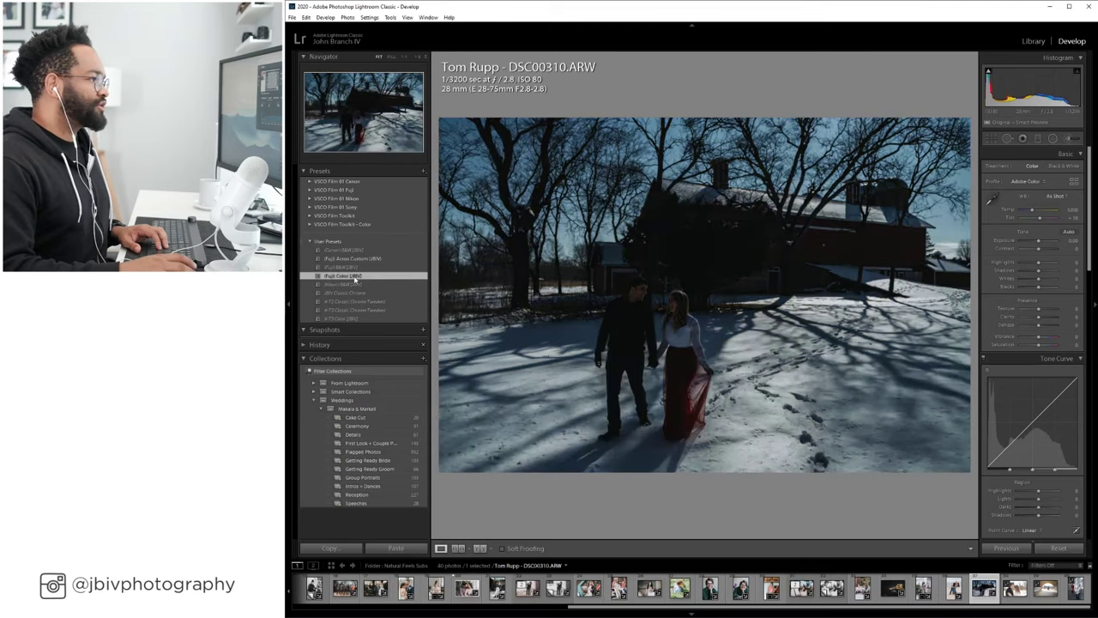
scroll(1034, 296, "down", 10)
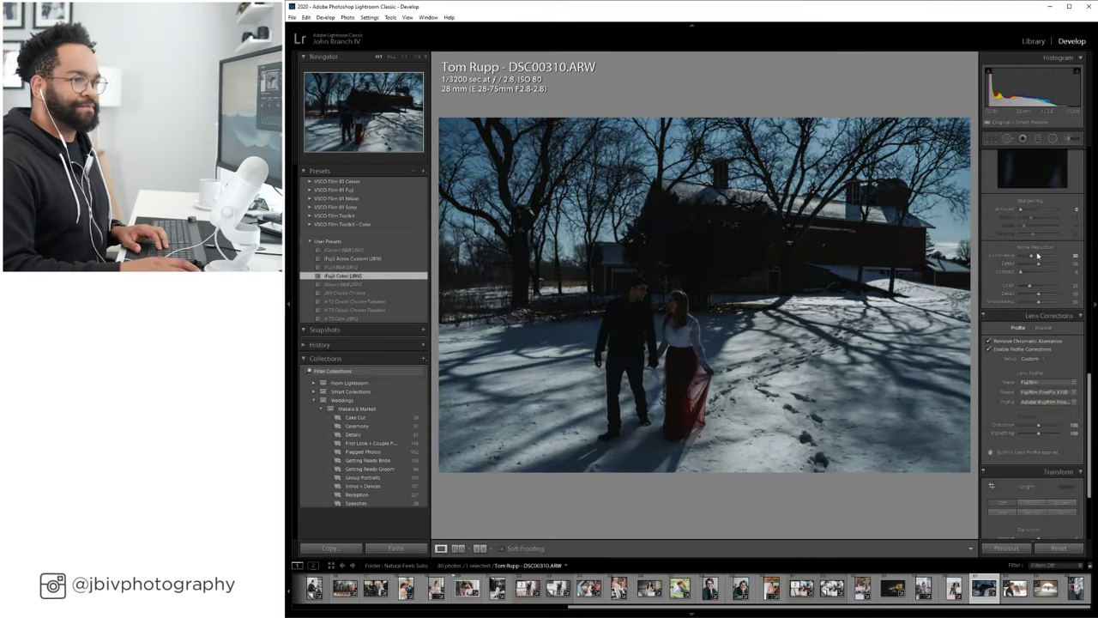
left_click(1030, 358)
left_click(1034, 381)
Raise the exposure to about +1.80, lift the shadows, and set a custom white balance temperature.
scroll(1038, 399, "up", 5)
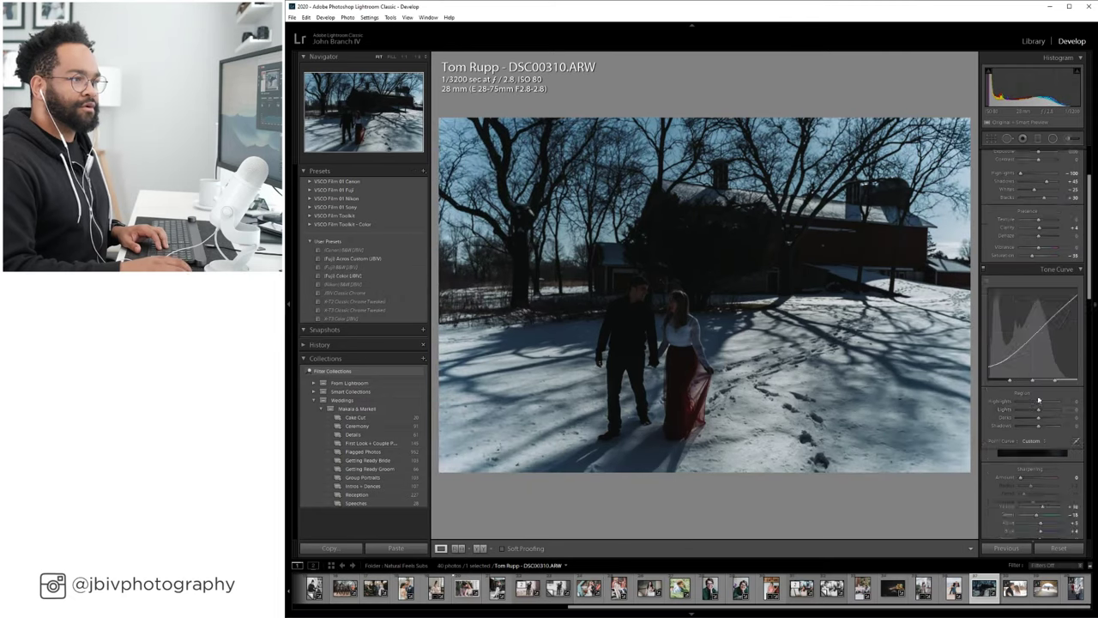
scroll(1038, 399, "up", 3)
left_click_drag(1040, 240, 1047, 240)
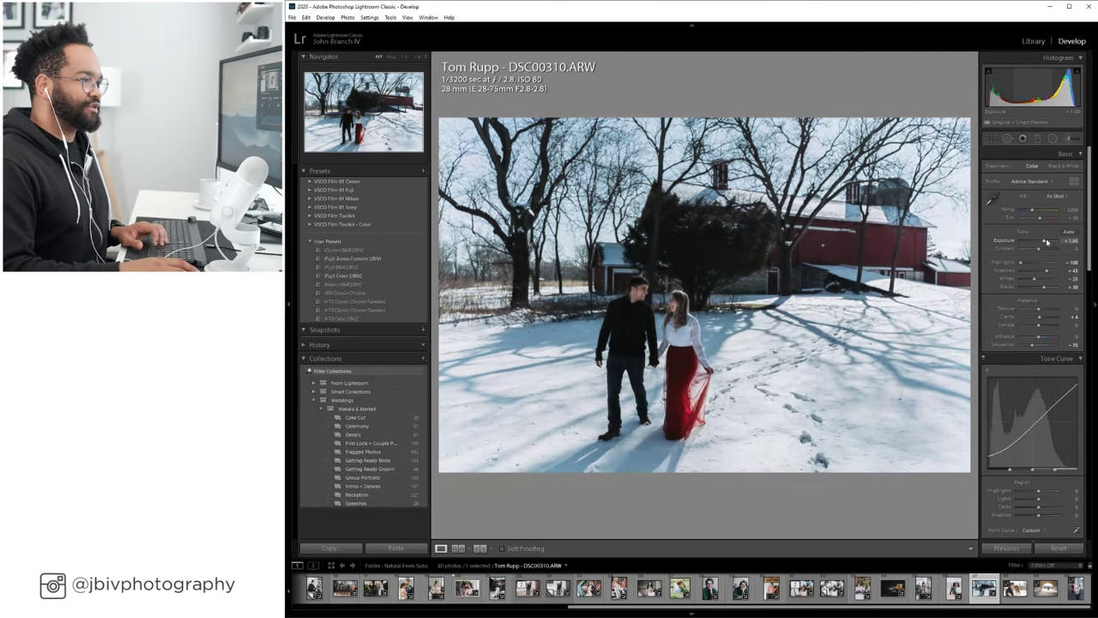
mouse_move(1045, 271)
left_mouse_down()
mouse_move(1059, 273)
mouse_move(1050, 272)
left_mouse_up()
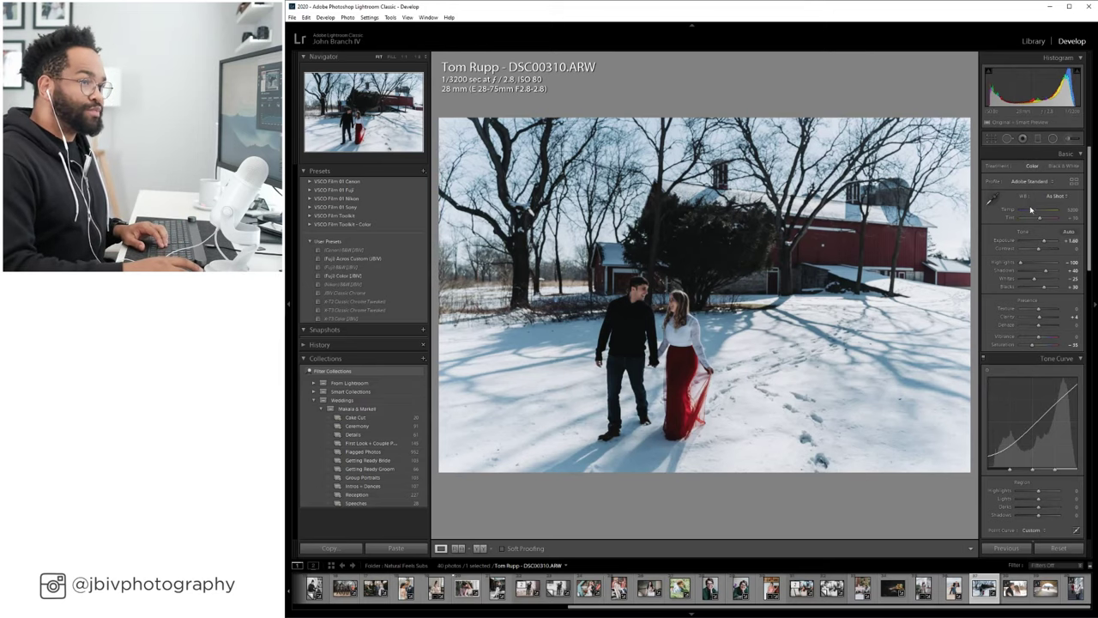
left_click_drag(1032, 209, 1036, 214)
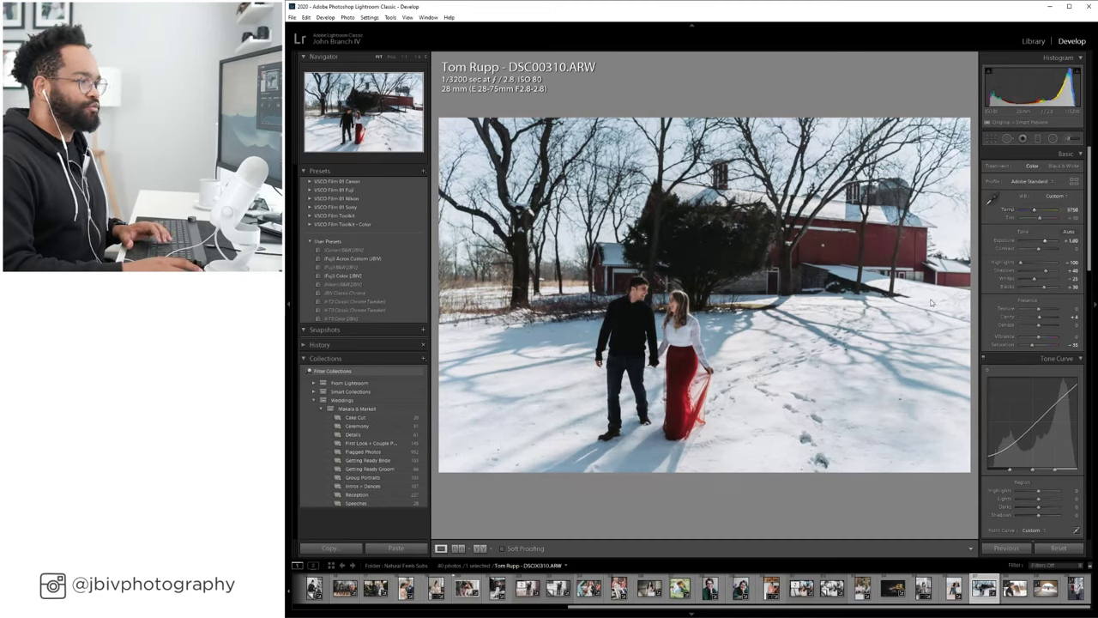
Paint a Shadows Save + brush adjustment over the man's legs and show its mask.
left_click(1066, 140)
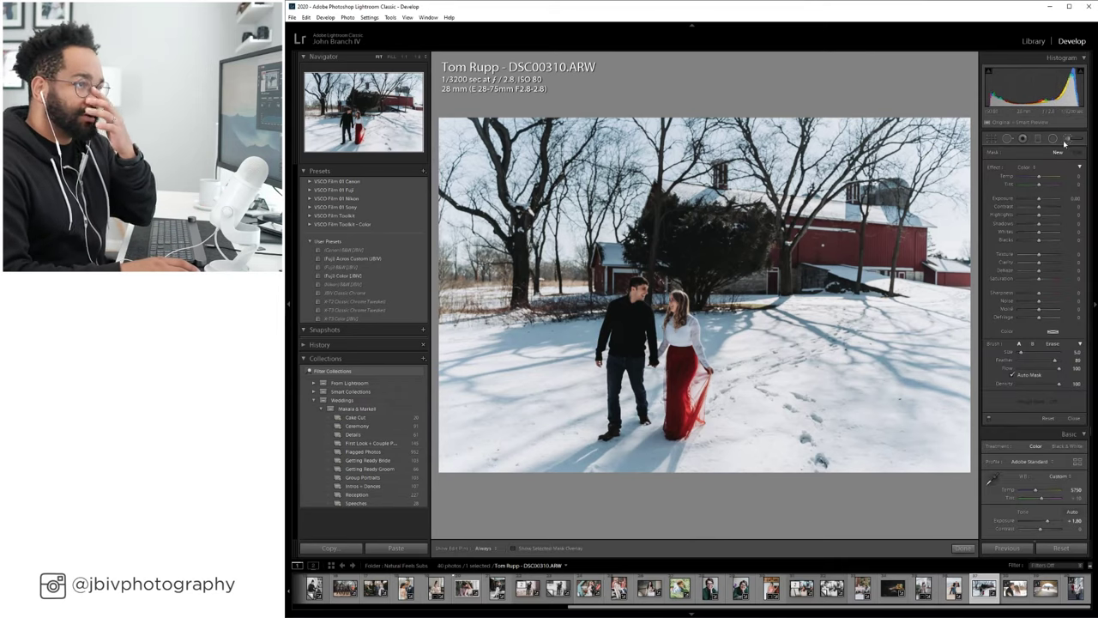
left_click(1029, 170)
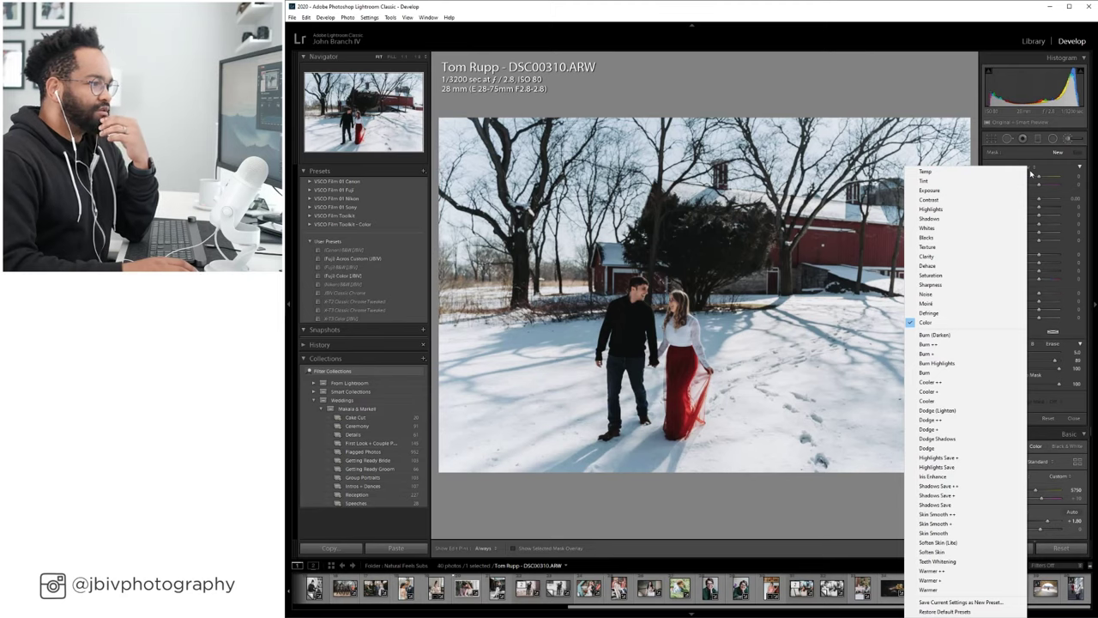
left_click(964, 496)
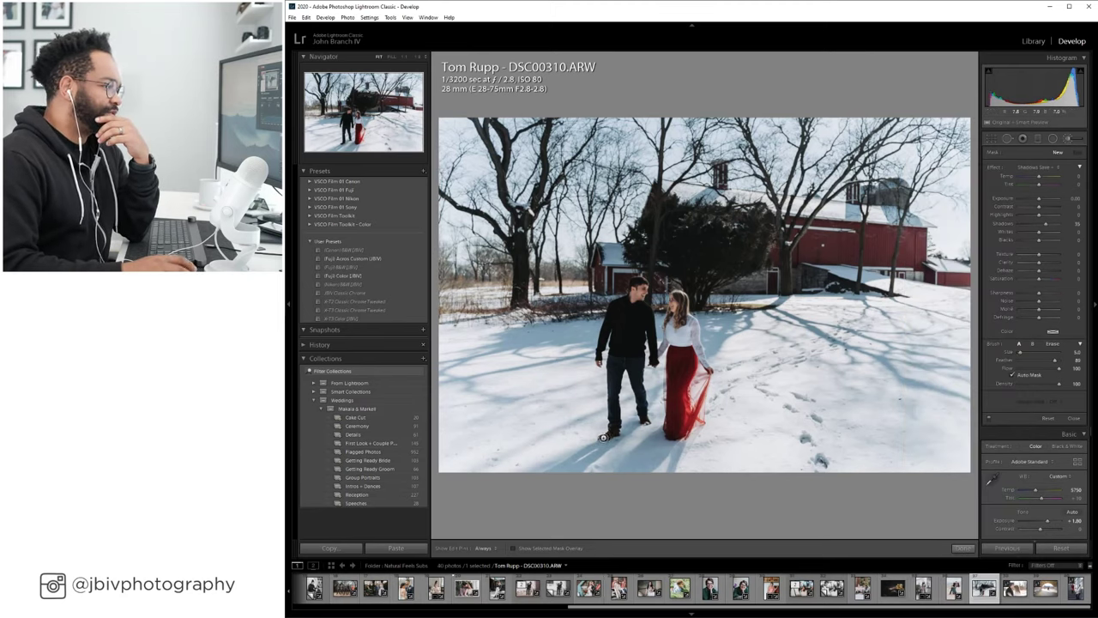
mouse_move(613, 433)
left_mouse_down()
mouse_move(619, 346)
mouse_move(611, 391)
mouse_move(621, 352)
mouse_move(644, 418)
mouse_move(635, 329)
mouse_move(624, 328)
mouse_move(618, 352)
mouse_move(623, 334)
mouse_move(628, 346)
left_mouse_up()
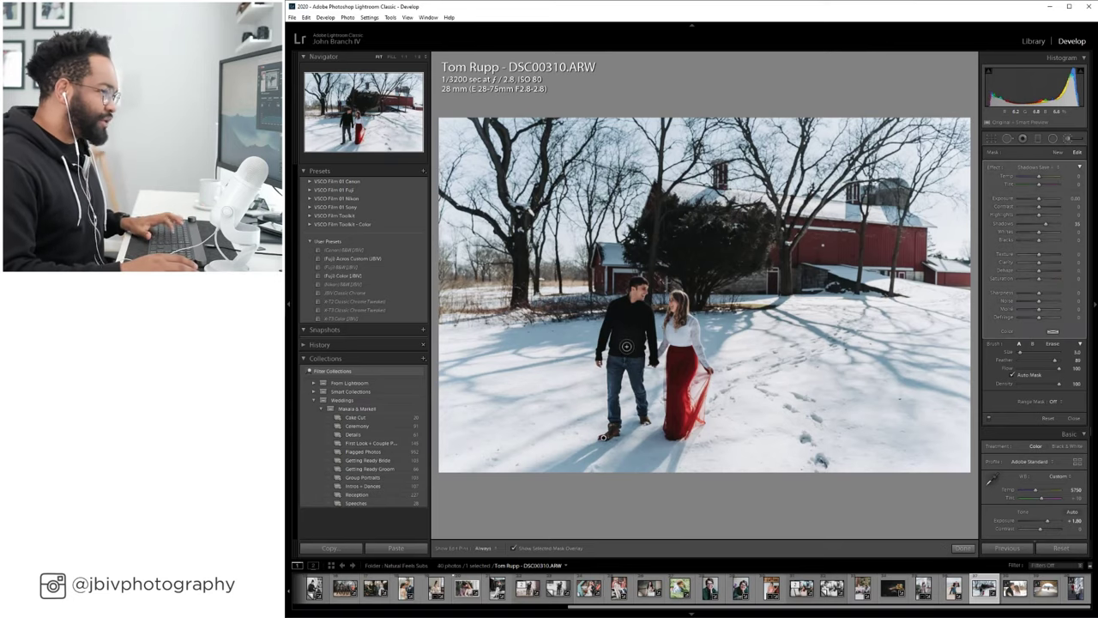
key("o")
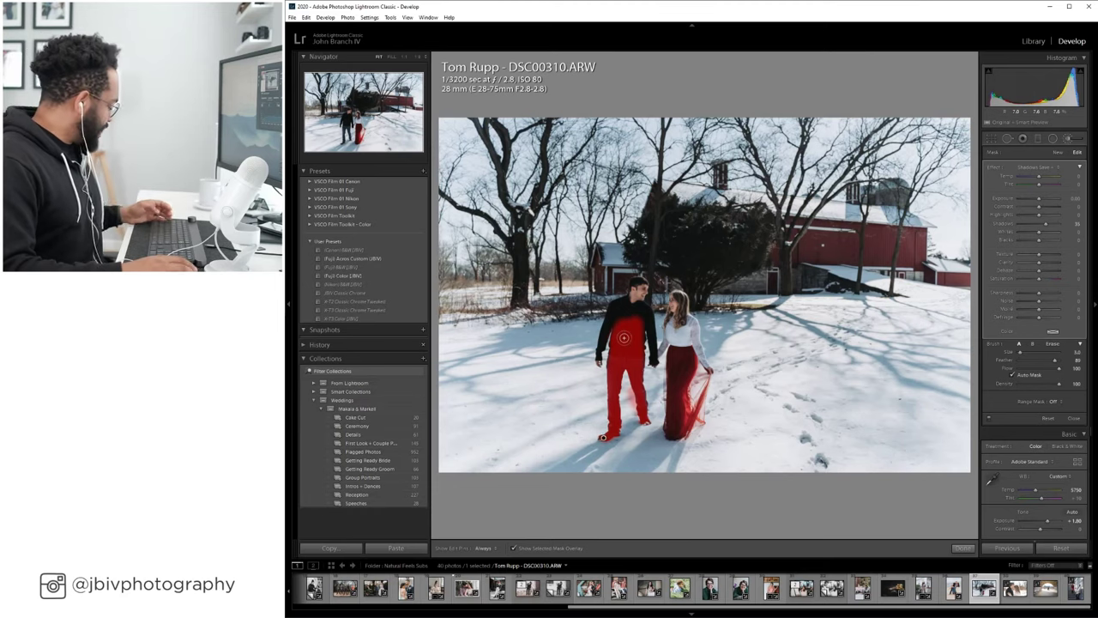
Extend the brush mask over the man's arm, jacket and face and the woman's arm and dress.
key("alt")
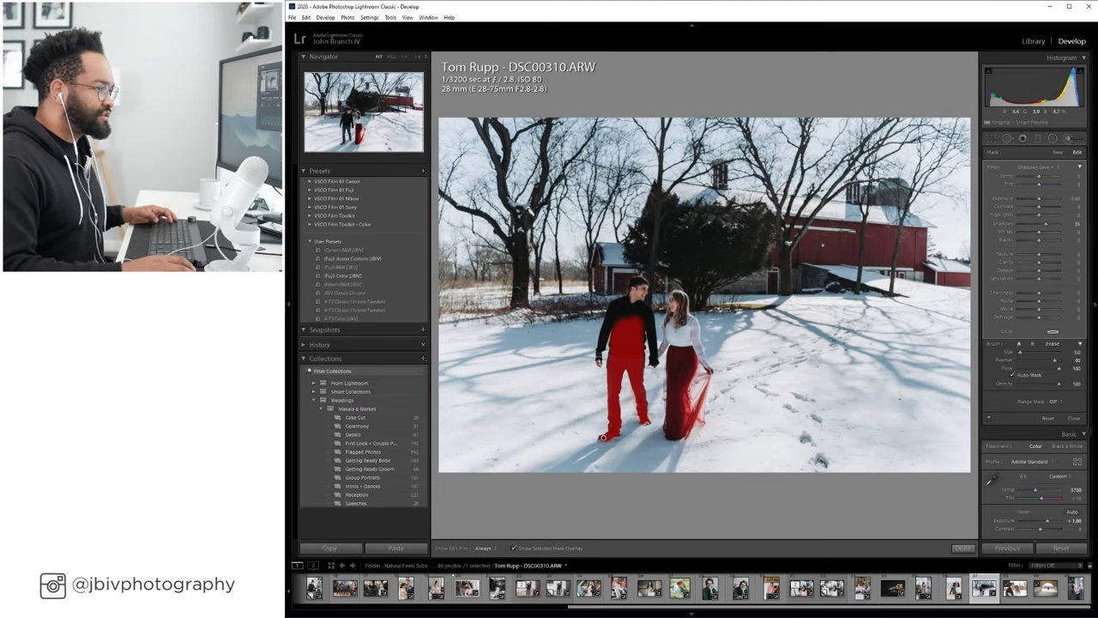
mouse_move(603, 437)
left_mouse_down()
mouse_move(599, 353)
mouse_move(617, 306)
mouse_move(625, 301)
mouse_move(620, 332)
mouse_move(638, 313)
left_mouse_up()
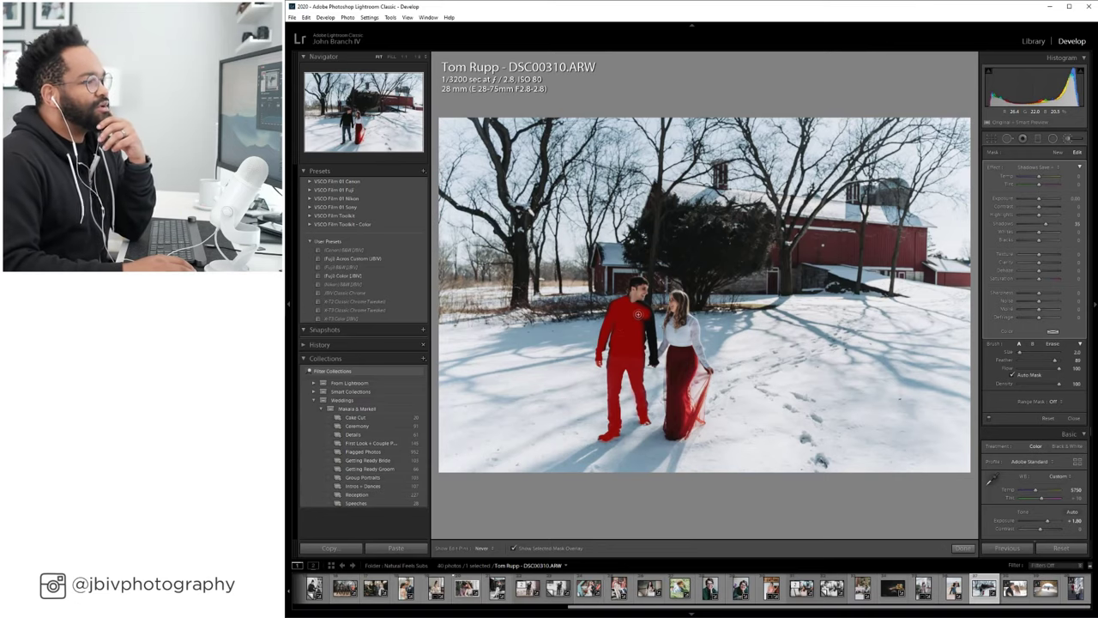
key("h")
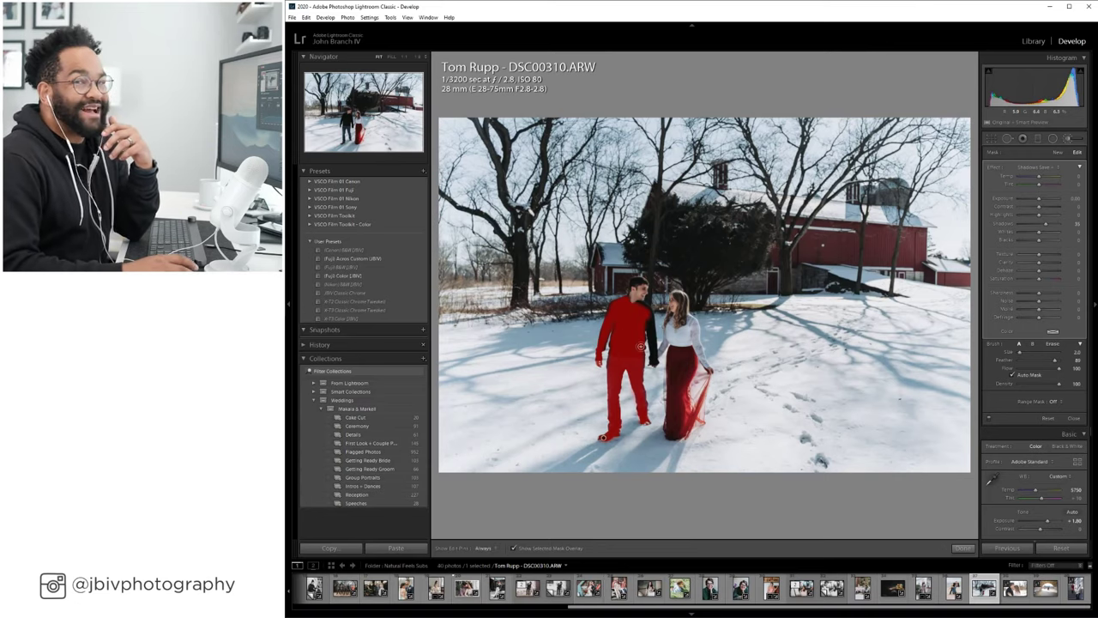
key("h")
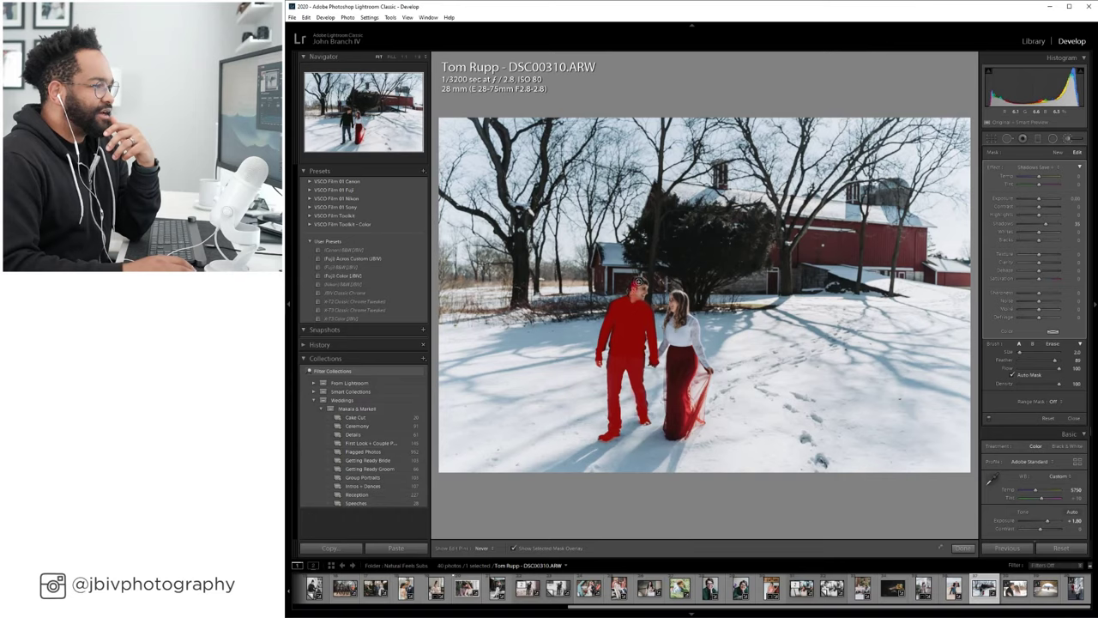
left_click_drag(637, 283, 639, 287)
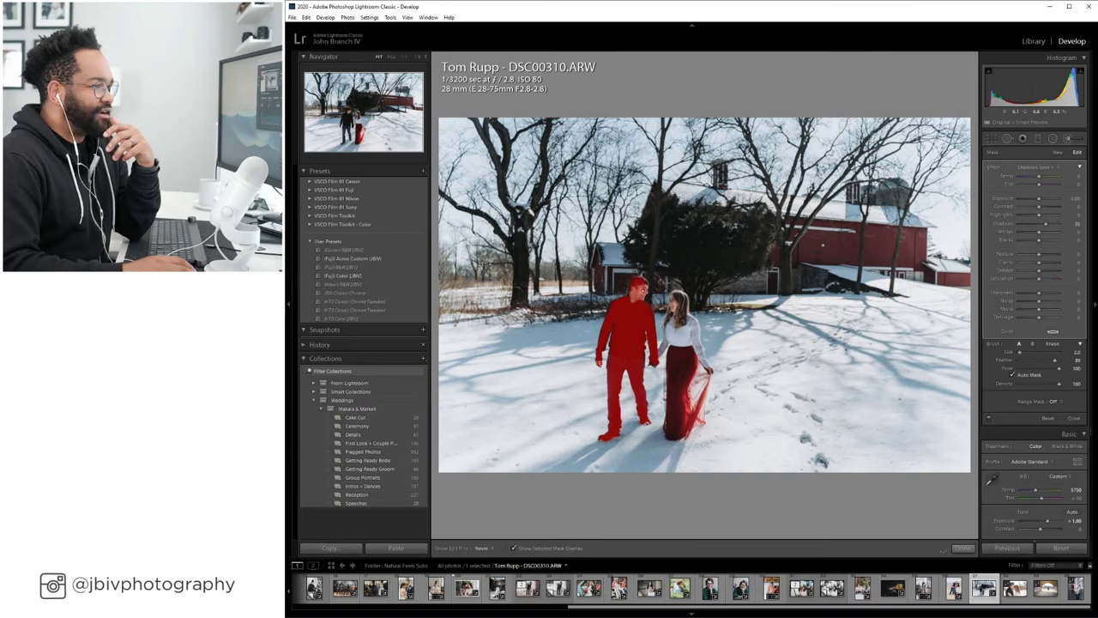
key("h")
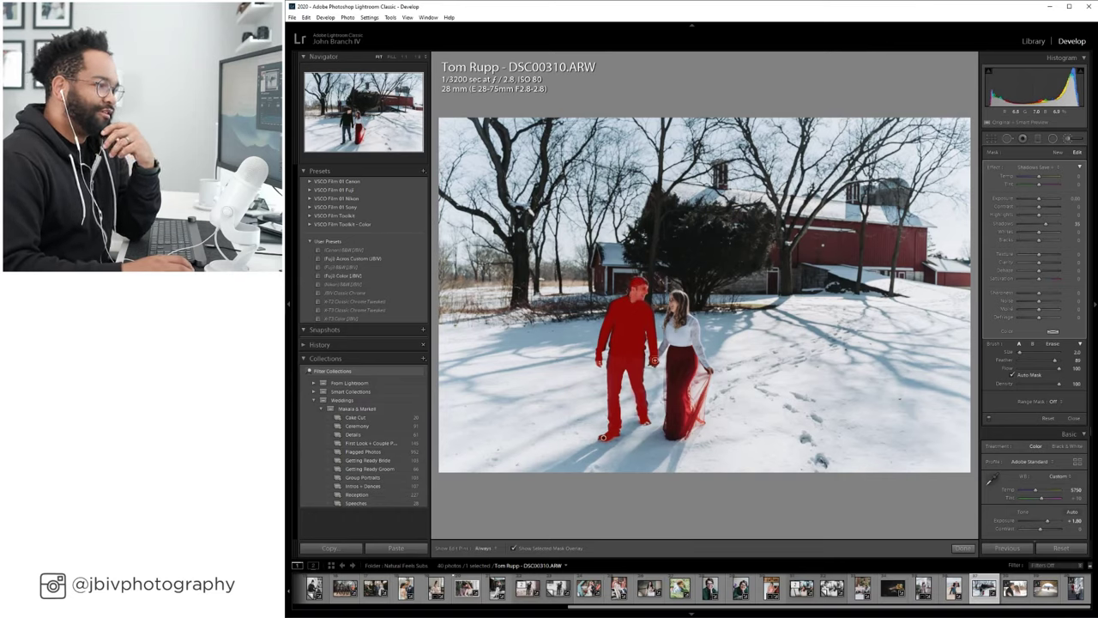
key("h")
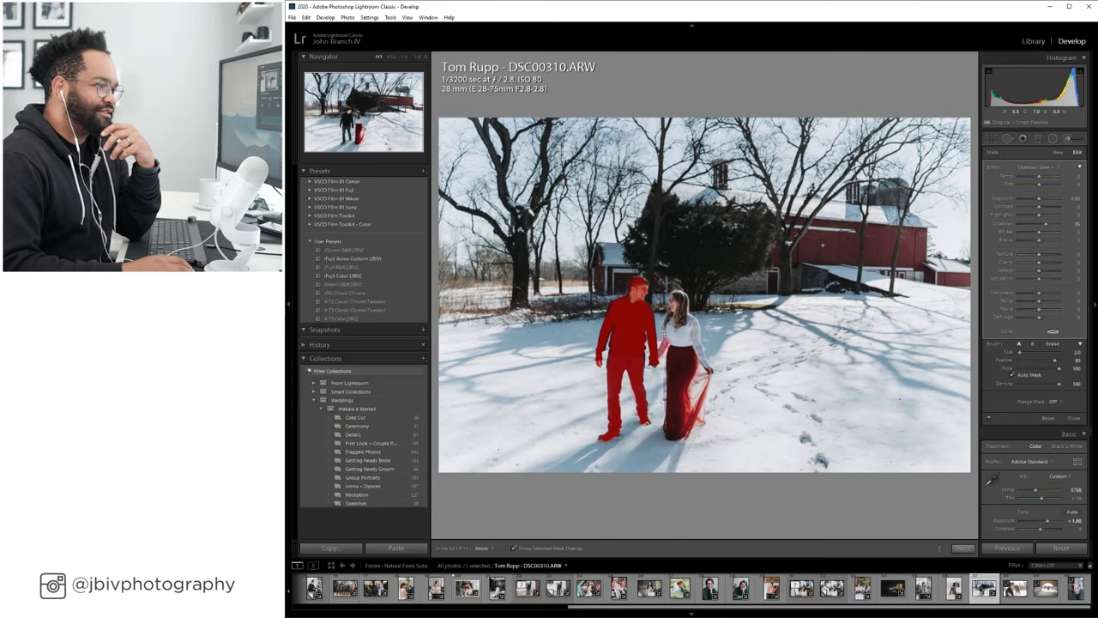
mouse_move(665, 330)
left_mouse_down()
mouse_move(682, 303)
mouse_move(675, 320)
left_mouse_up()
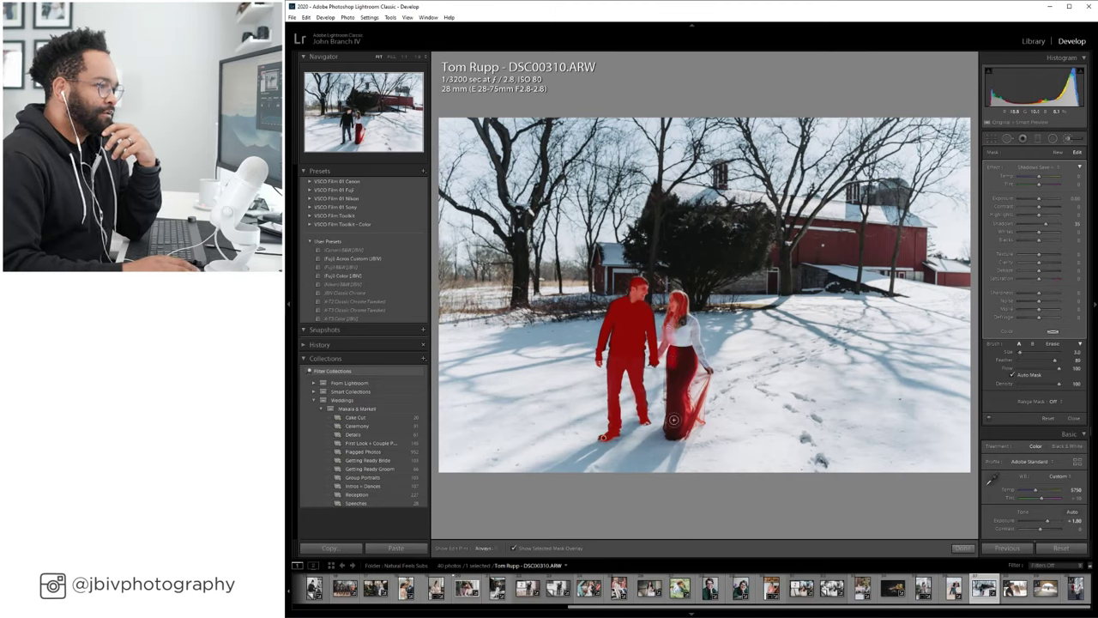
mouse_move(672, 428)
left_mouse_down()
mouse_move(675, 381)
mouse_move(684, 424)
left_mouse_up()
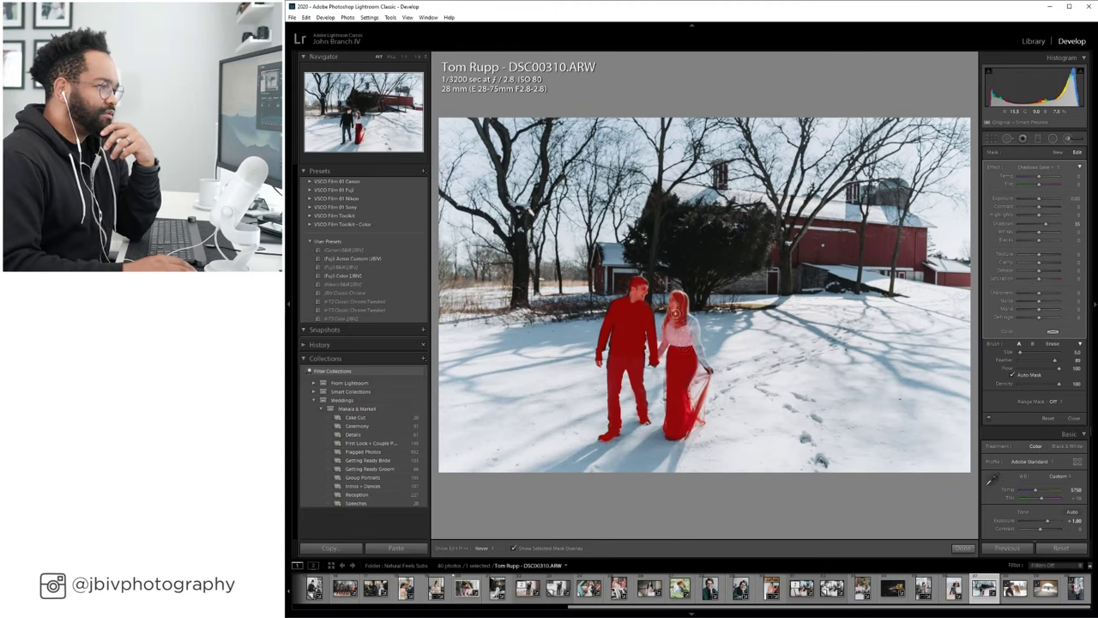
Shrink the brush, hide the mask overlay, and fine-tune the brushed couple's shadows and brightness.
key("bracketleft")
key("bracketleft")
key("bracketleft")
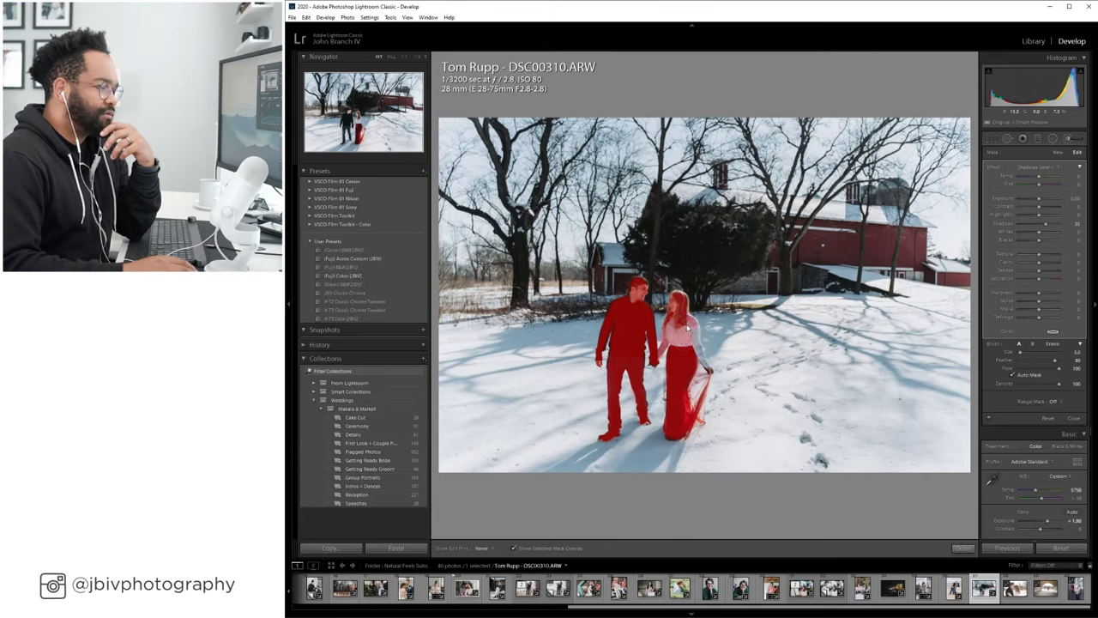
key("h")
key("h")
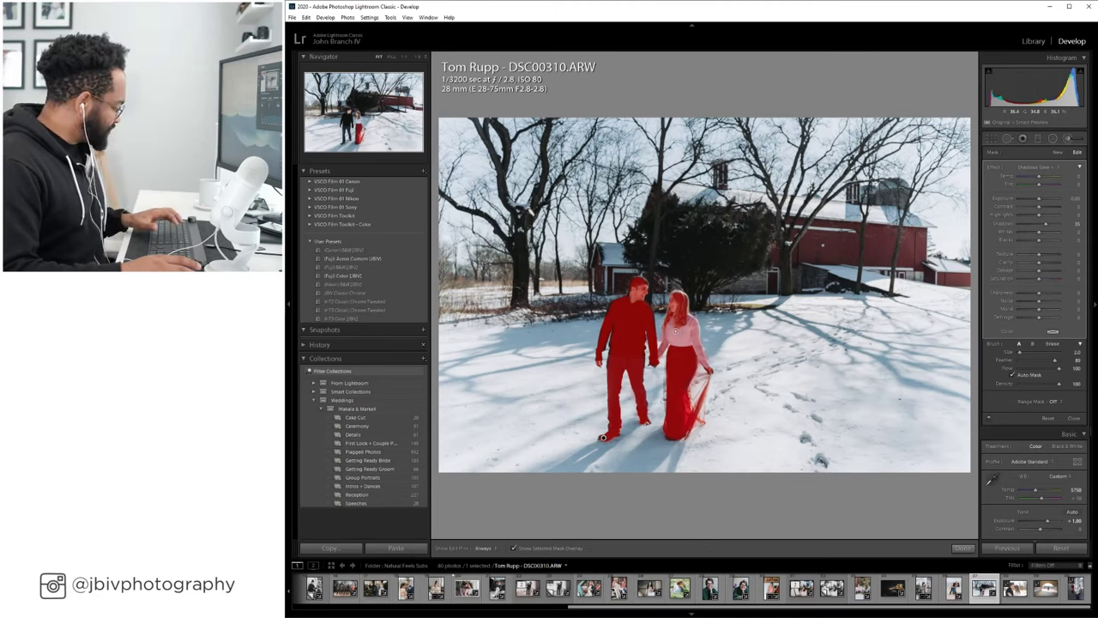
key("o")
key("h")
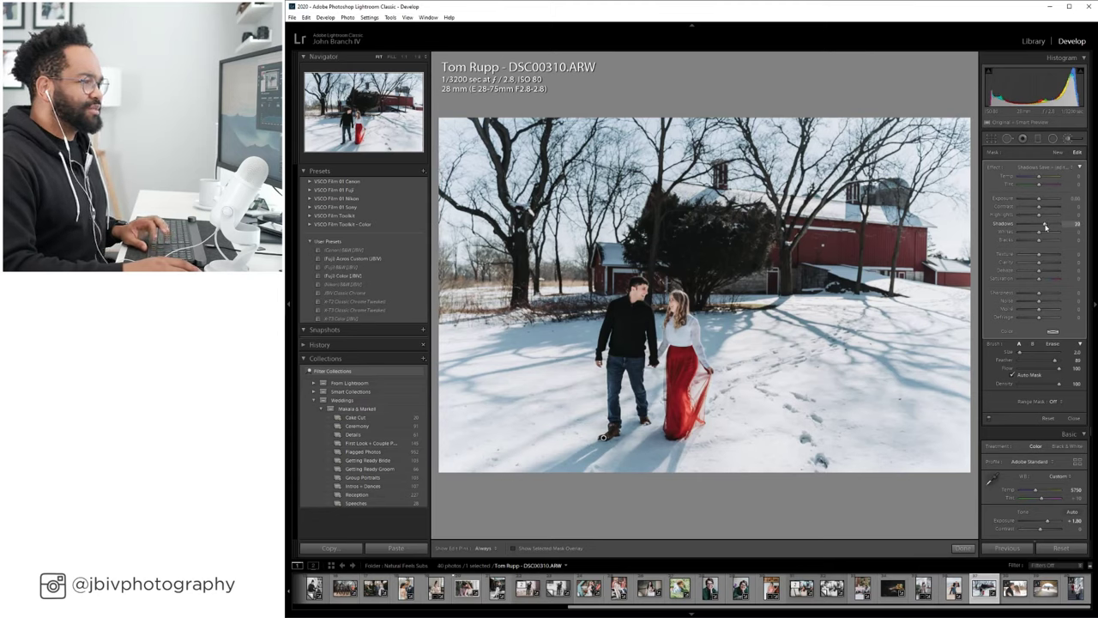
left_click_drag(1047, 226, 1047, 226)
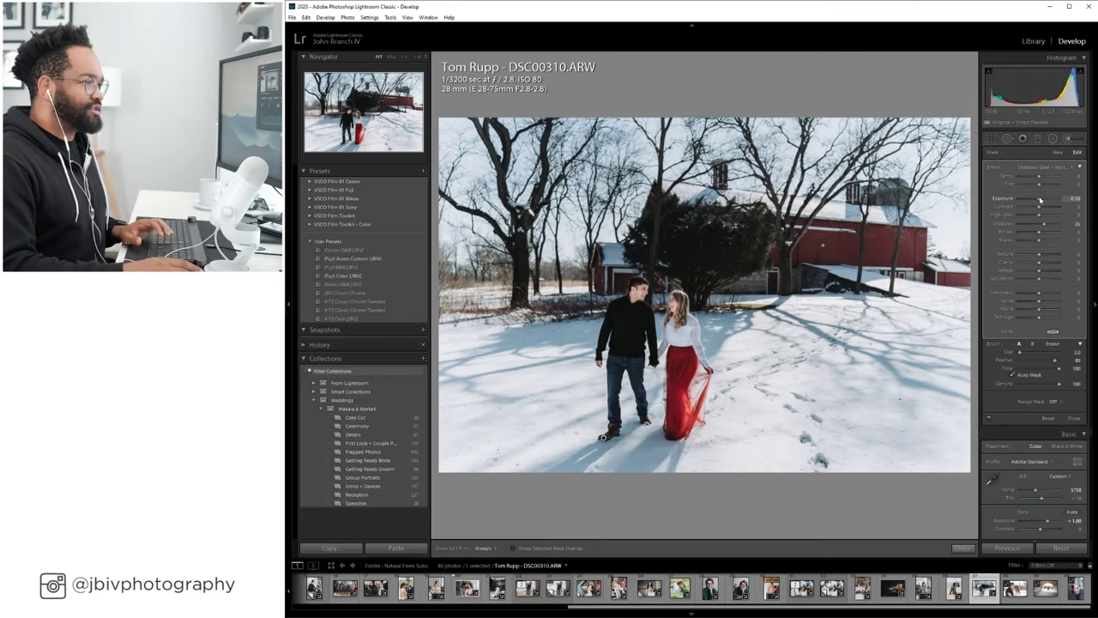
left_click_drag(1041, 200, 1040, 201)
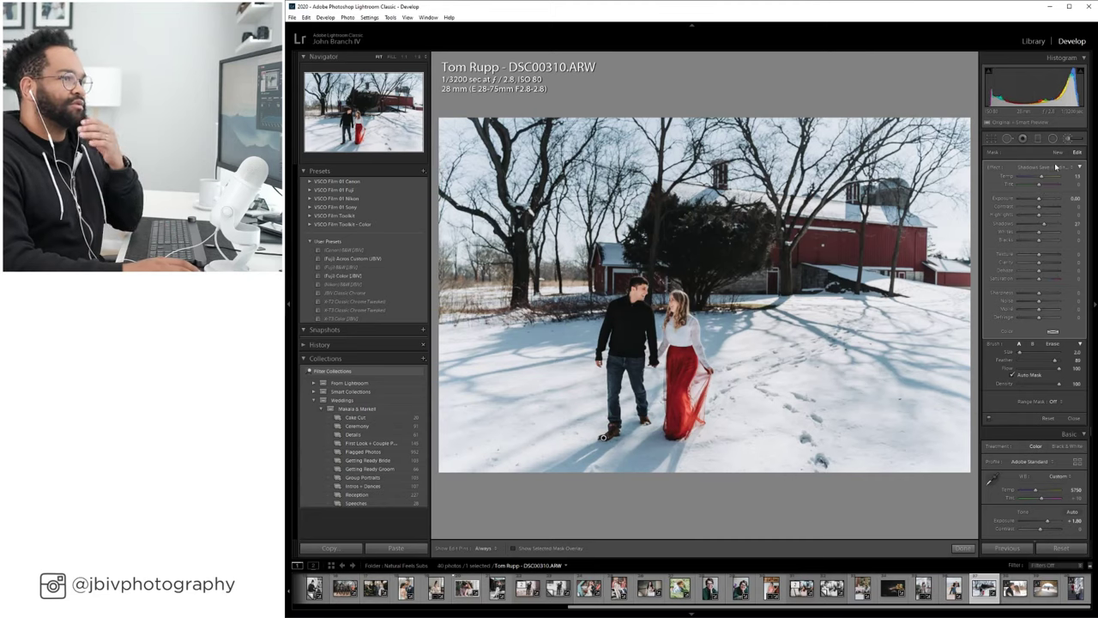
left_click(1069, 140)
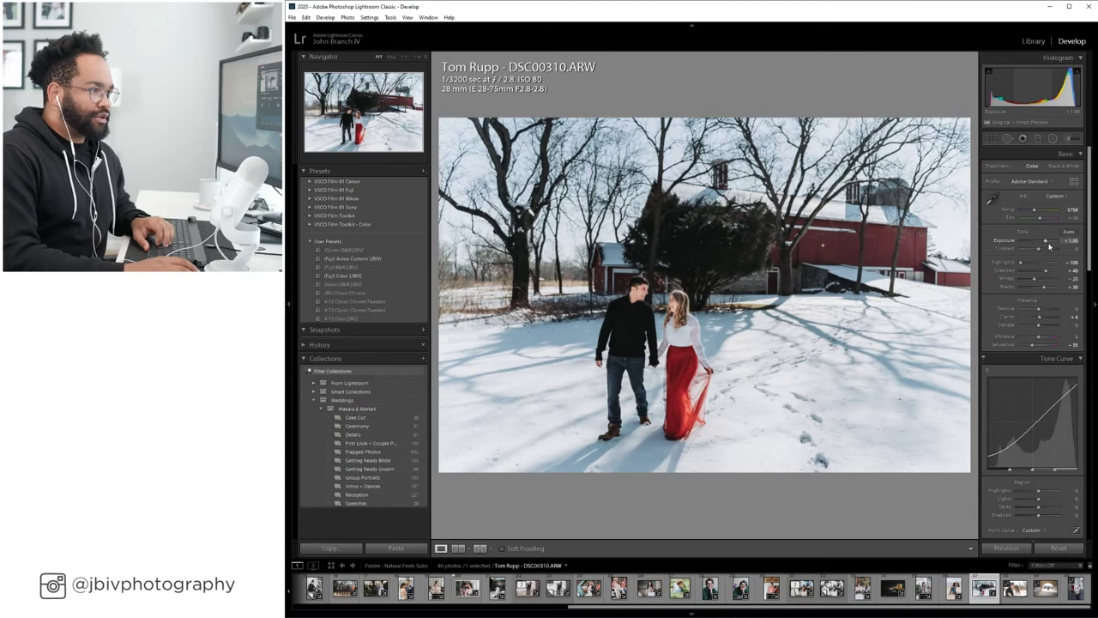
Brighten the winter photo's shadows slightly and check the brush edit near the couple's feet.
left_click_drag(1044, 271, 1044, 273)
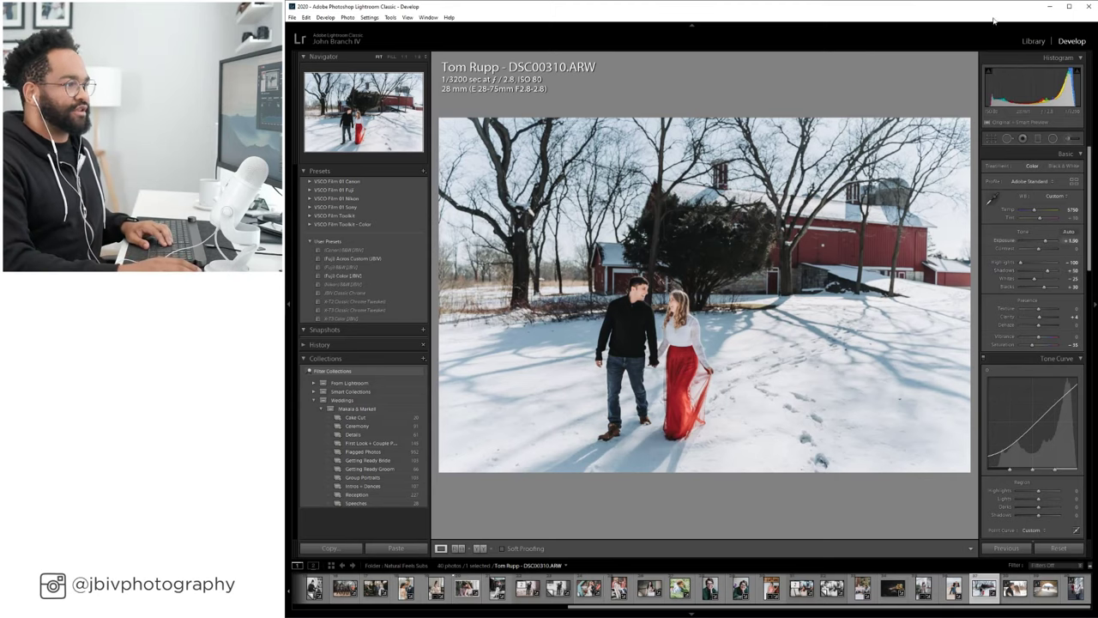
left_click(1068, 139)
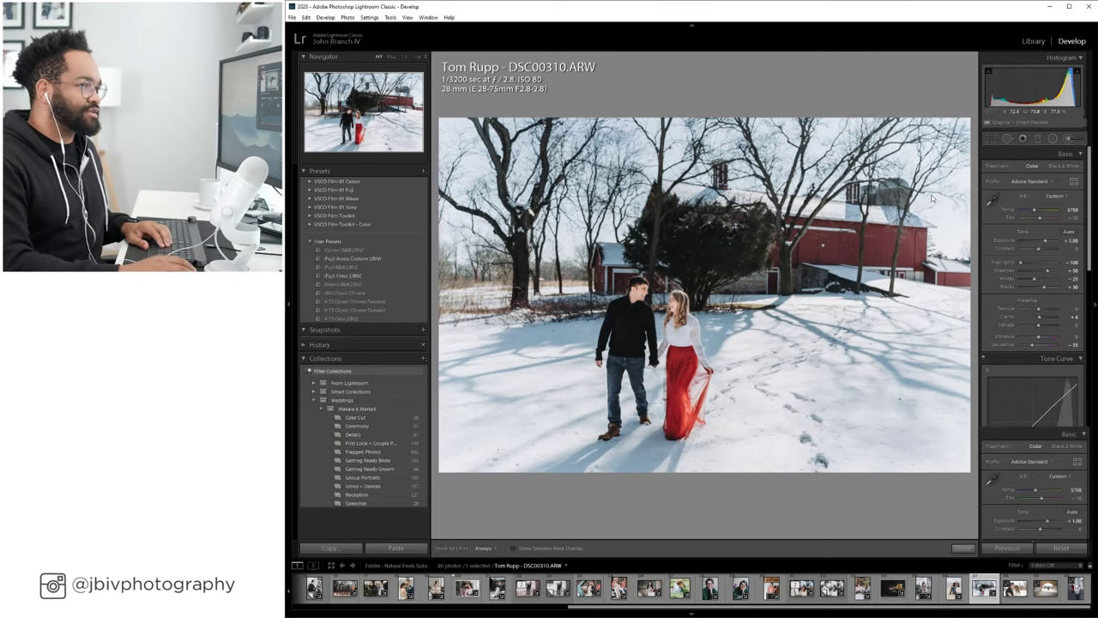
left_click(604, 440)
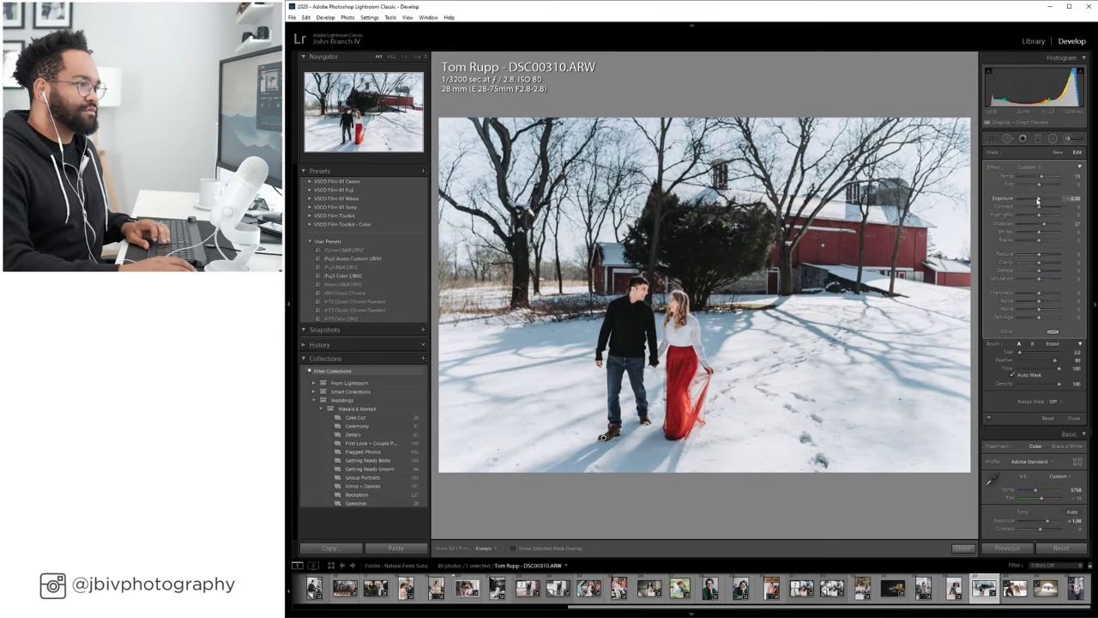
Nudge the shadows brighter again and show the photo side by side with its original.
left_click(1070, 140)
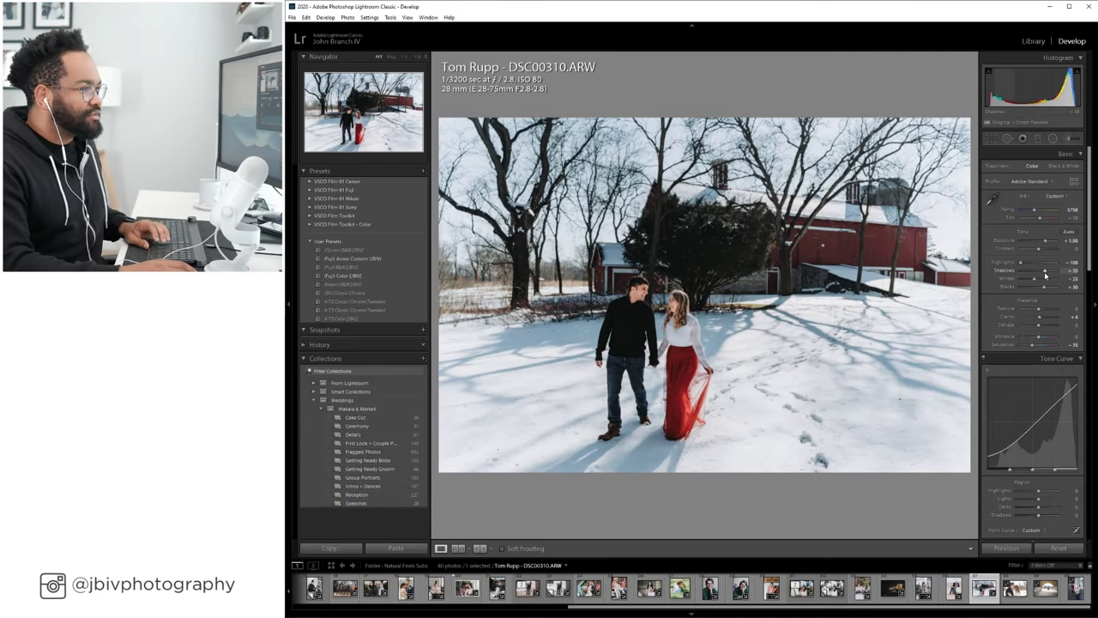
left_click_drag(1045, 275, 1048, 245)
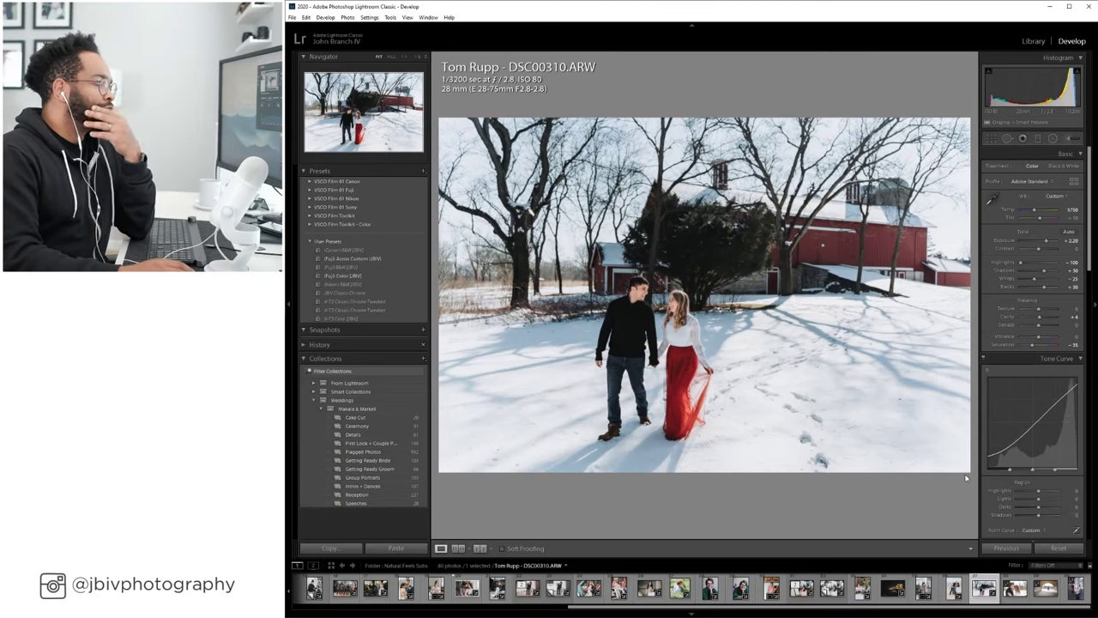
left_click(481, 547)
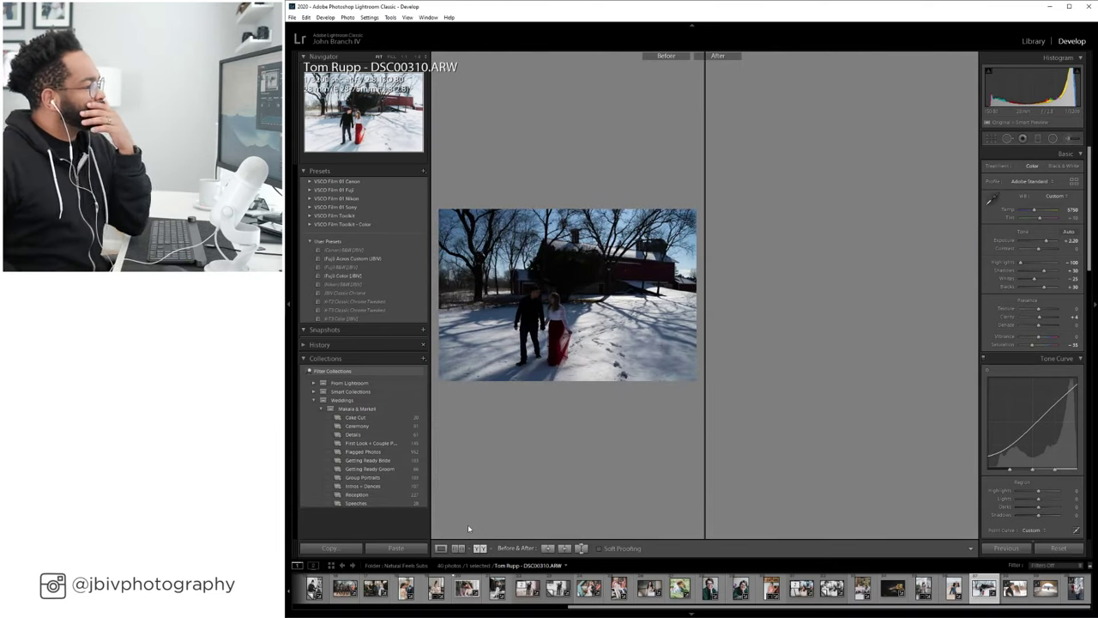
Review the winter photo's before/after full-window in split and side-by-side layouts, then advance to the next photo.
key("Tab")
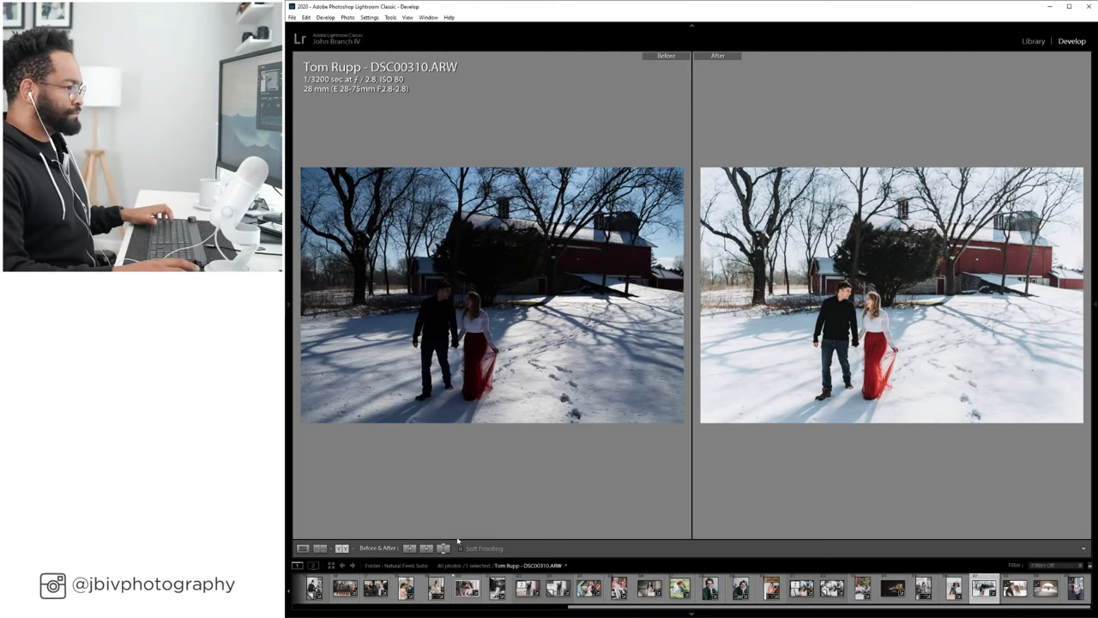
key("shift+y")
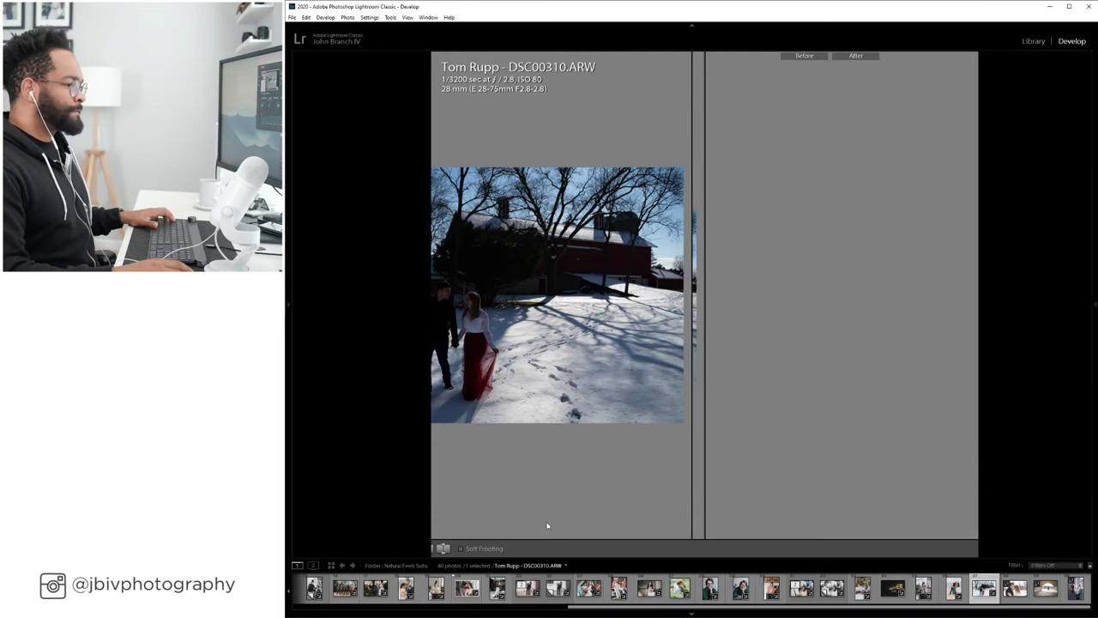
key("y")
key("Tab")
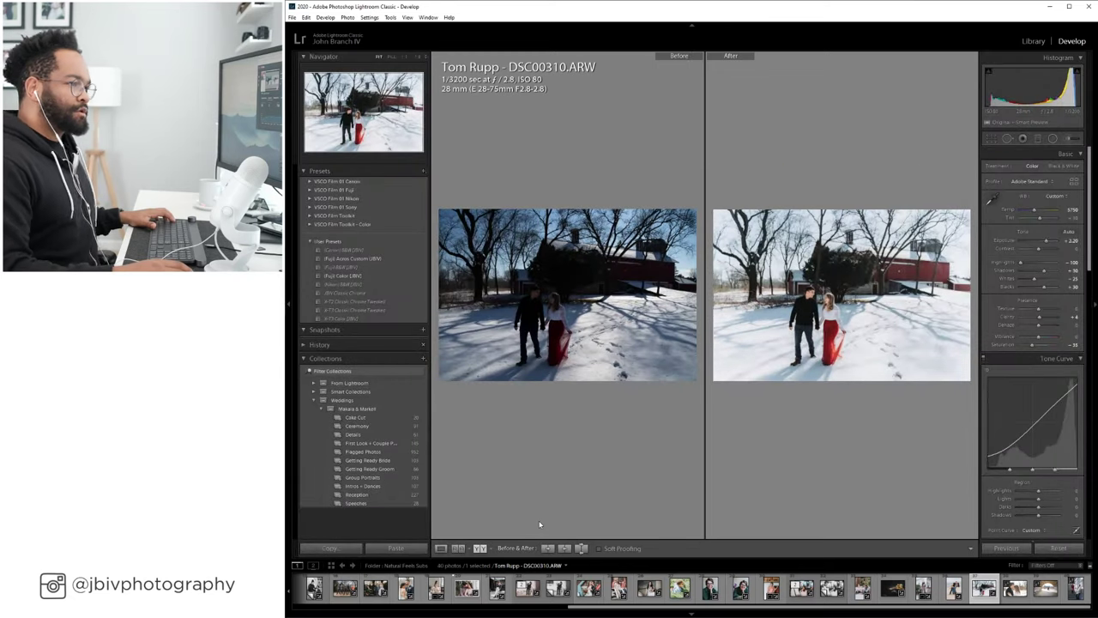
left_click(439, 549)
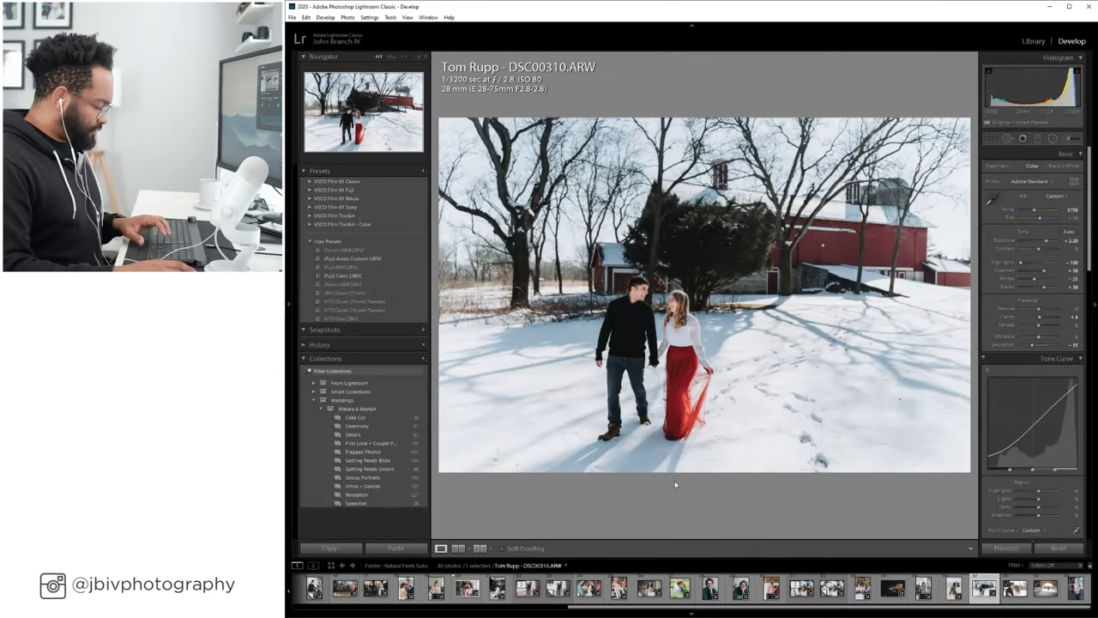
key("Right")
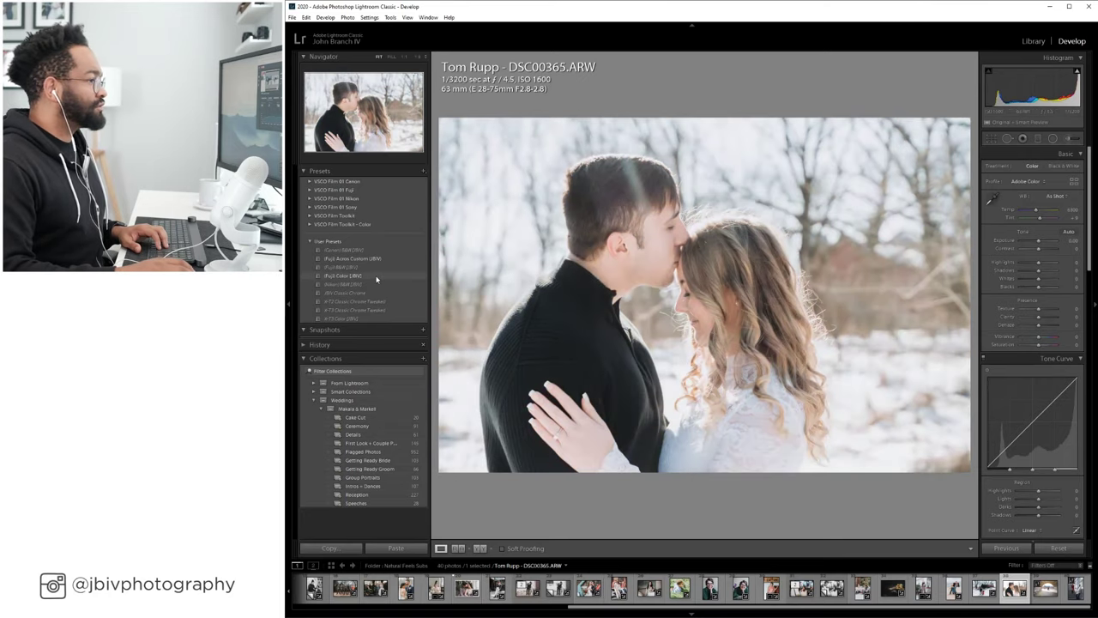
Apply the (Fuji) Color [JBV] preset, lower exposure slightly, shift tint toward magenta, and view Before/After.
left_click(395, 277)
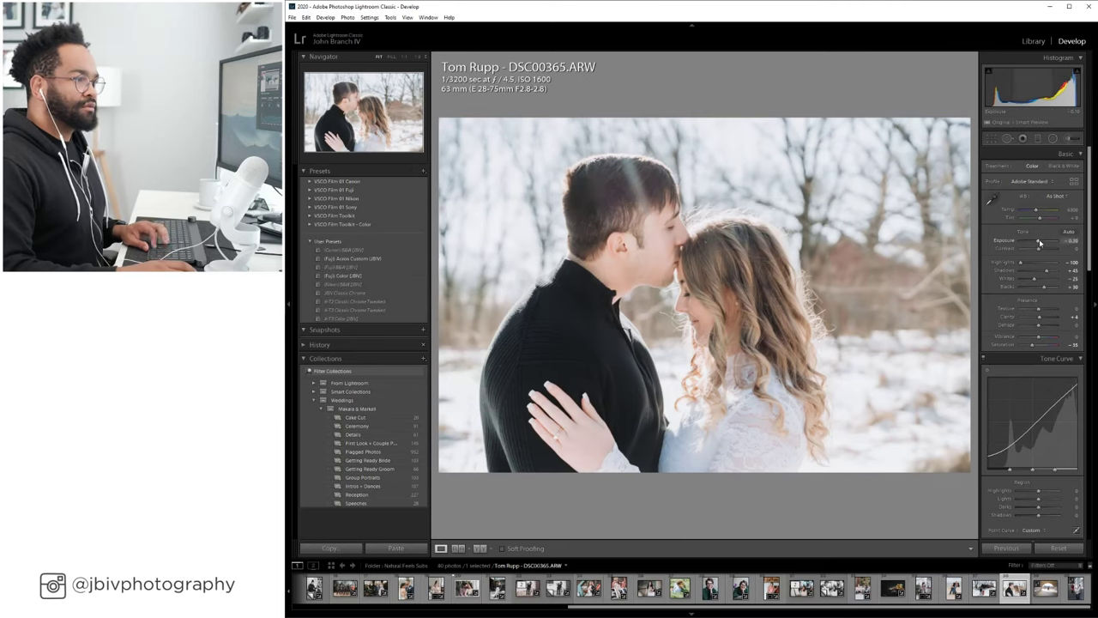
left_click_drag(1041, 242, 1053, 272)
left_click_drag(1036, 218, 1039, 220)
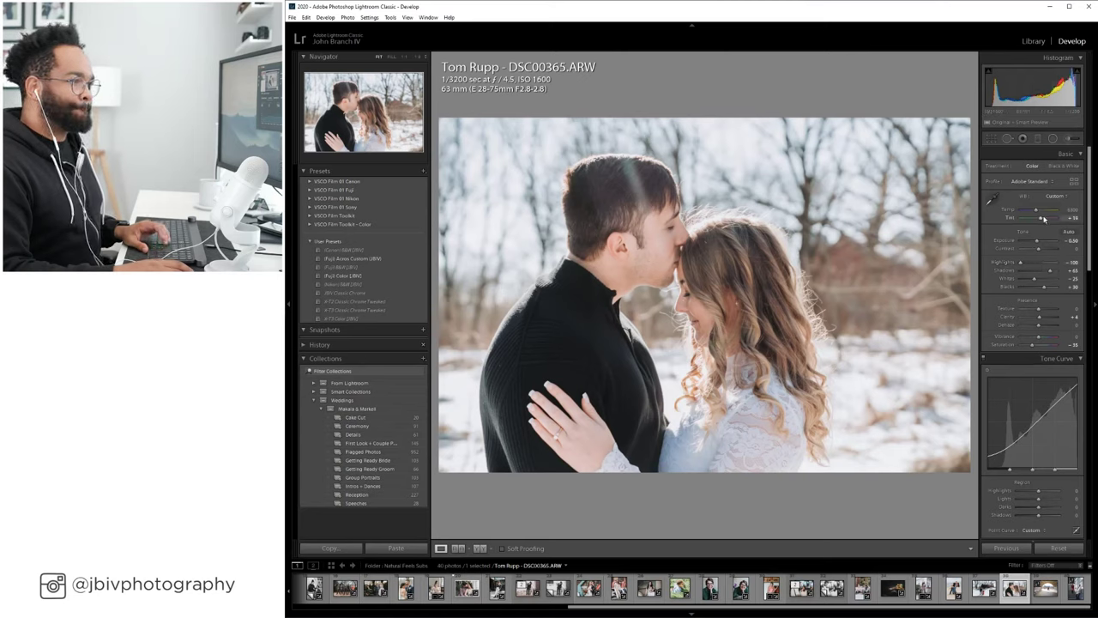
scroll(1009, 276, "down", 5)
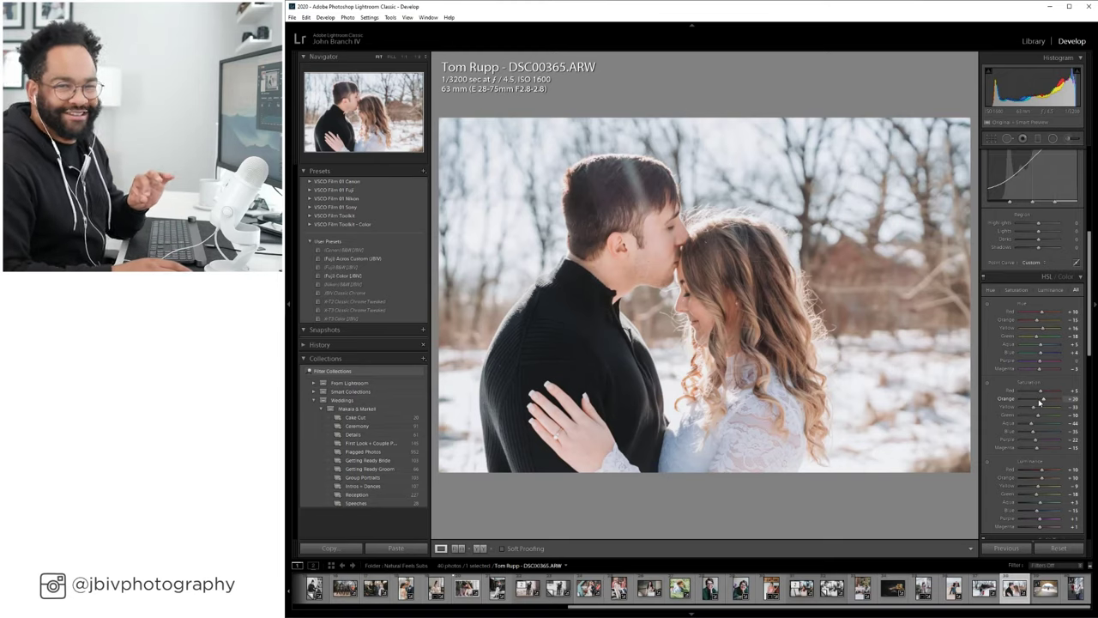
scroll(1040, 387, "up", 5)
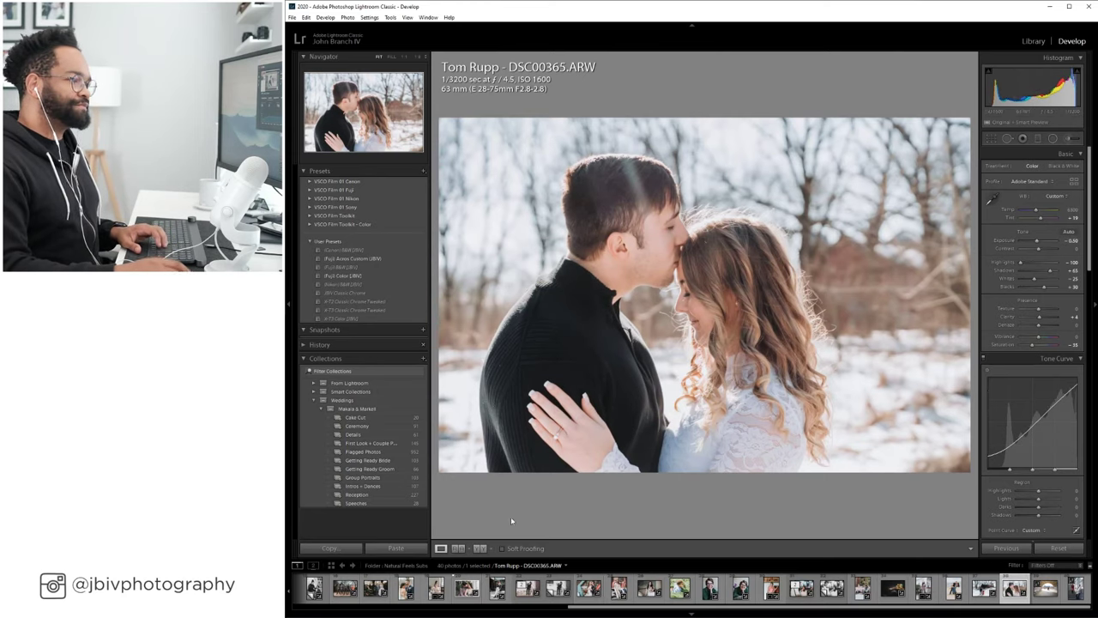
key("y")
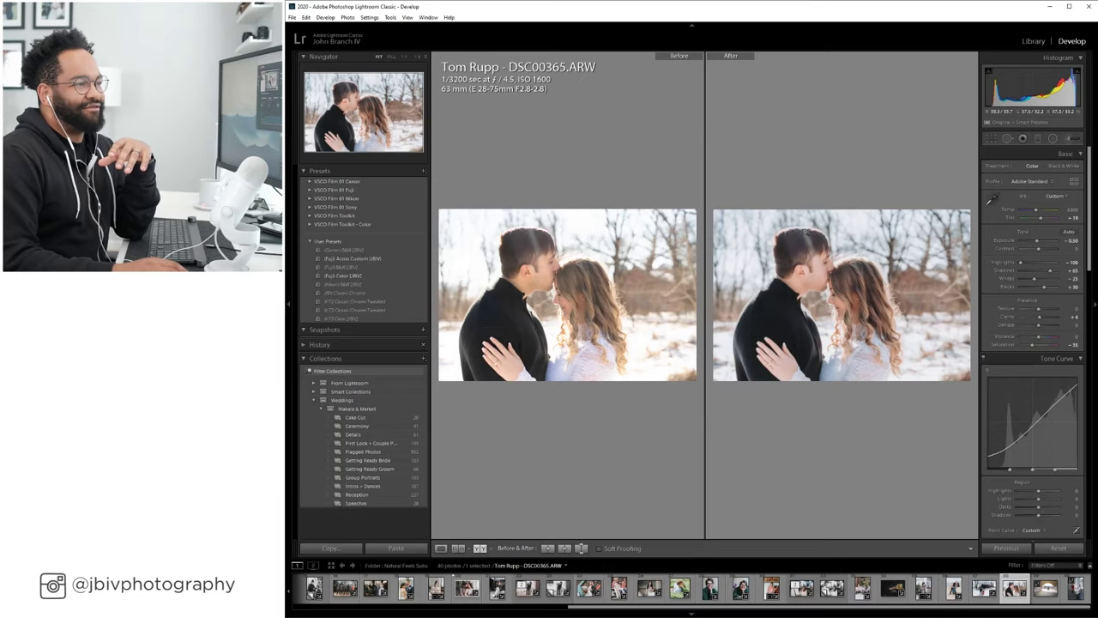
Return to the single-photo view, move to the pavilion photo and level it with Upright Level.
left_click(441, 549)
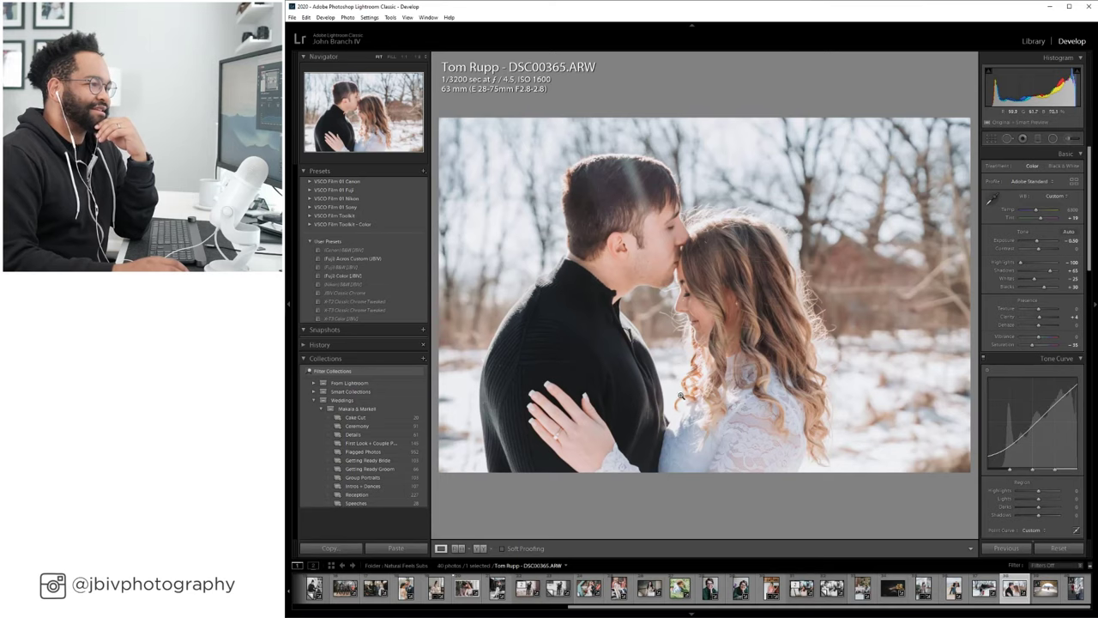
key("Right")
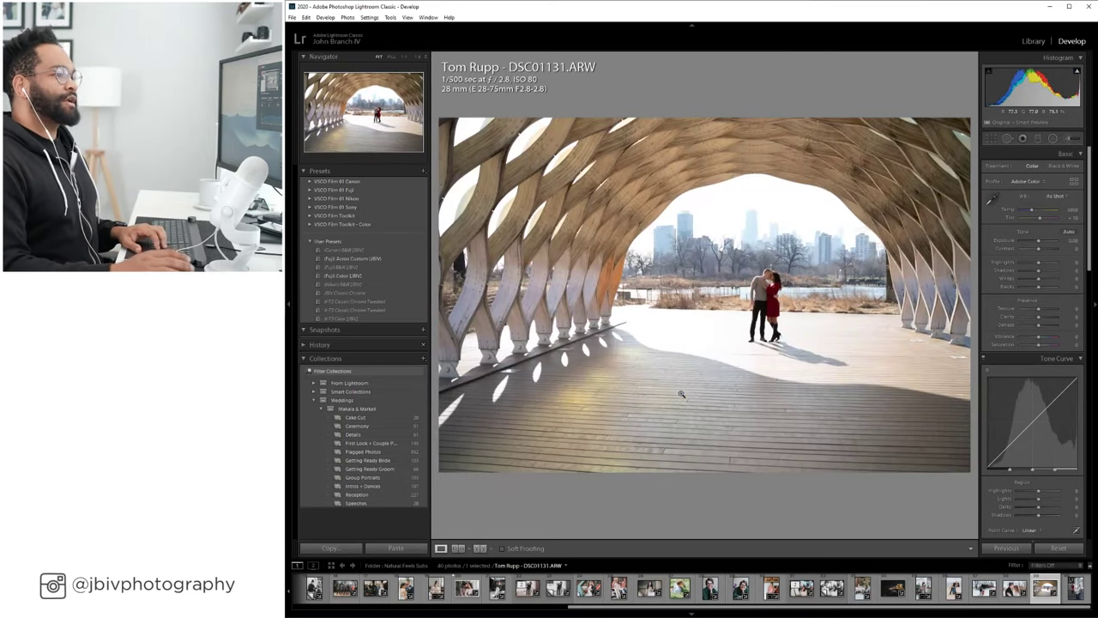
scroll(1008, 338, "down", 10)
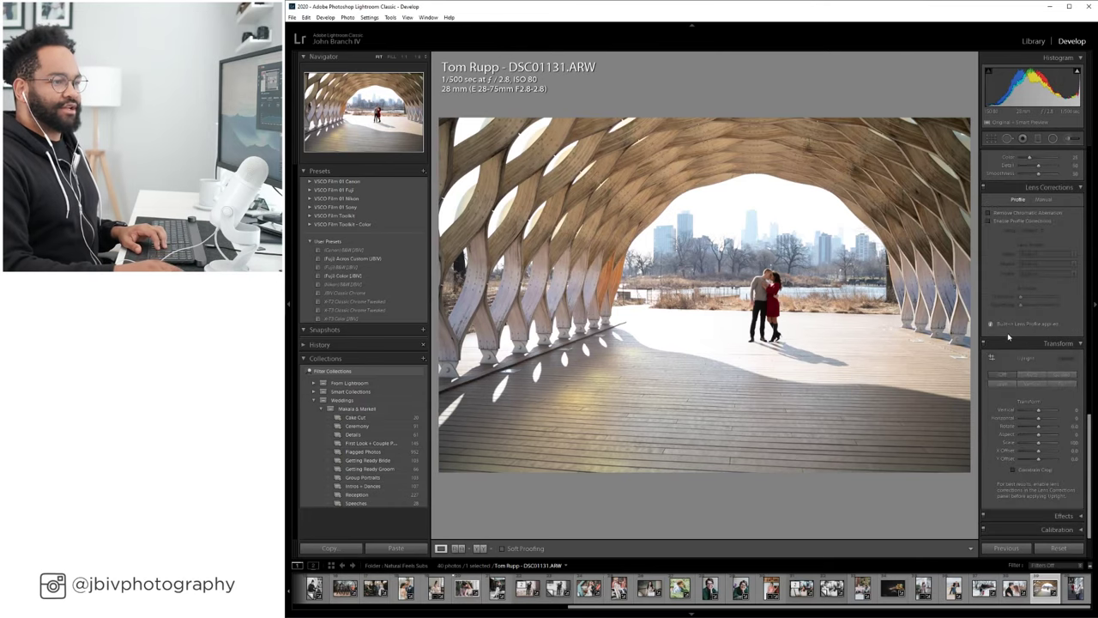
left_click(1000, 383)
Set the embracing-couple photo's Lens Corrections Setup to Auto, then go back to the pavilion photo.
key("Left")
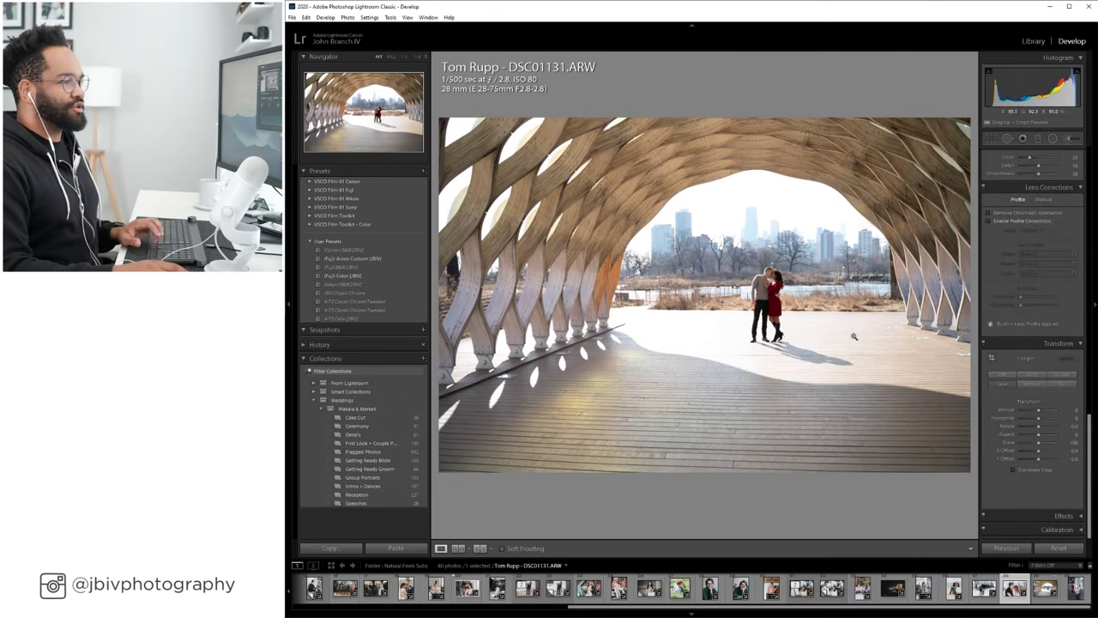
left_click(1035, 230)
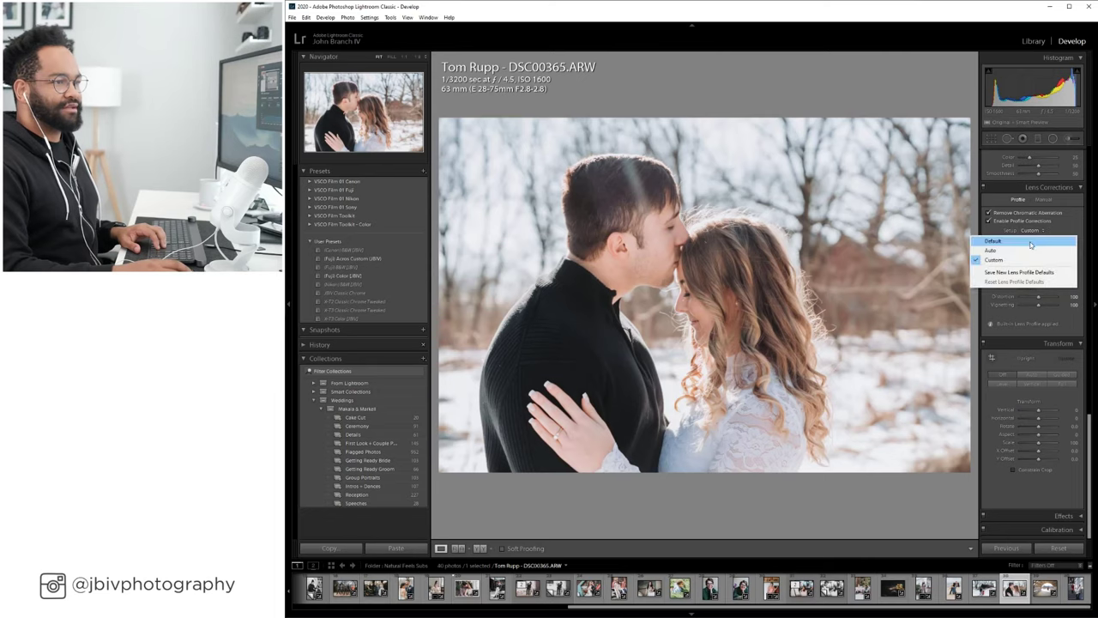
left_click(1029, 249)
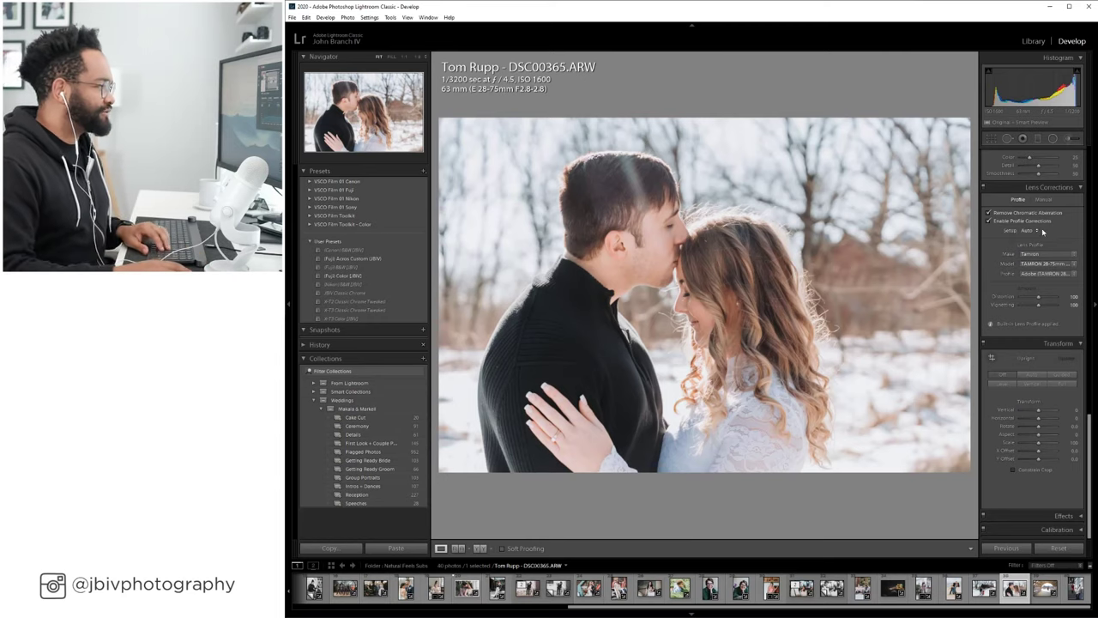
key("Right")
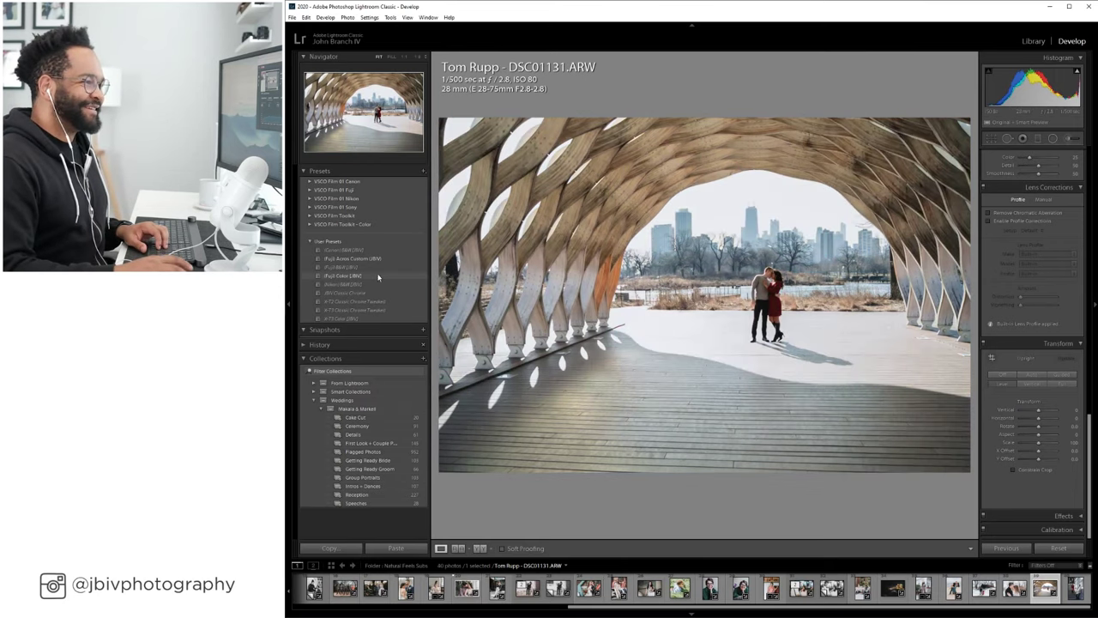
Apply the (Fuji) Color [JBV] preset to the pavilion photo and adjust its temperature and tint.
left_click(377, 276)
scroll(1034, 232, "up", 10)
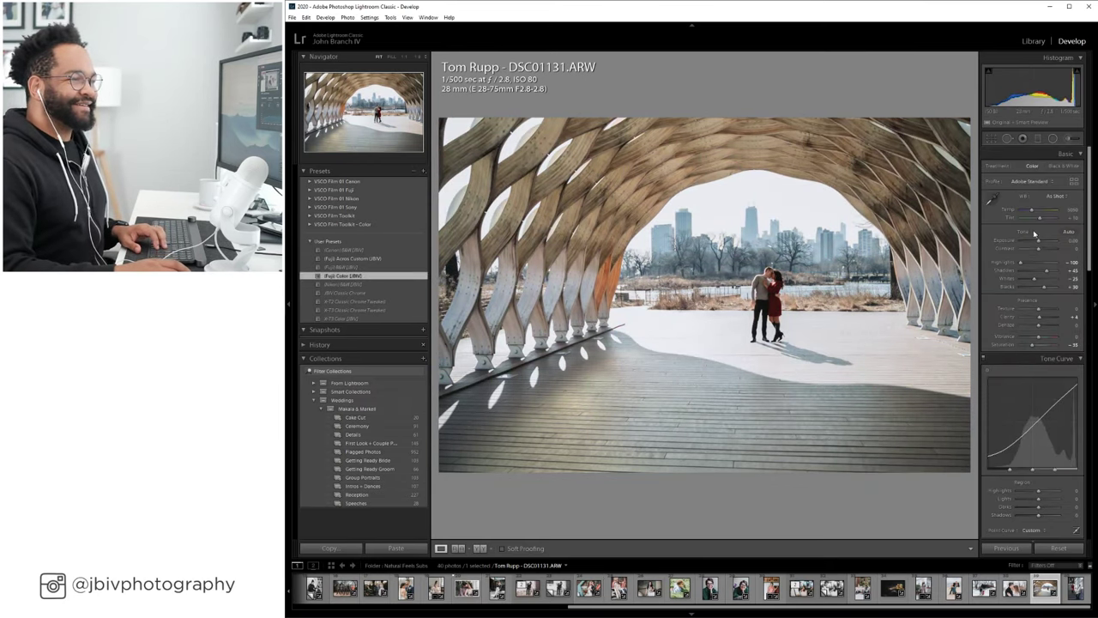
left_click_drag(1031, 210, 1032, 211)
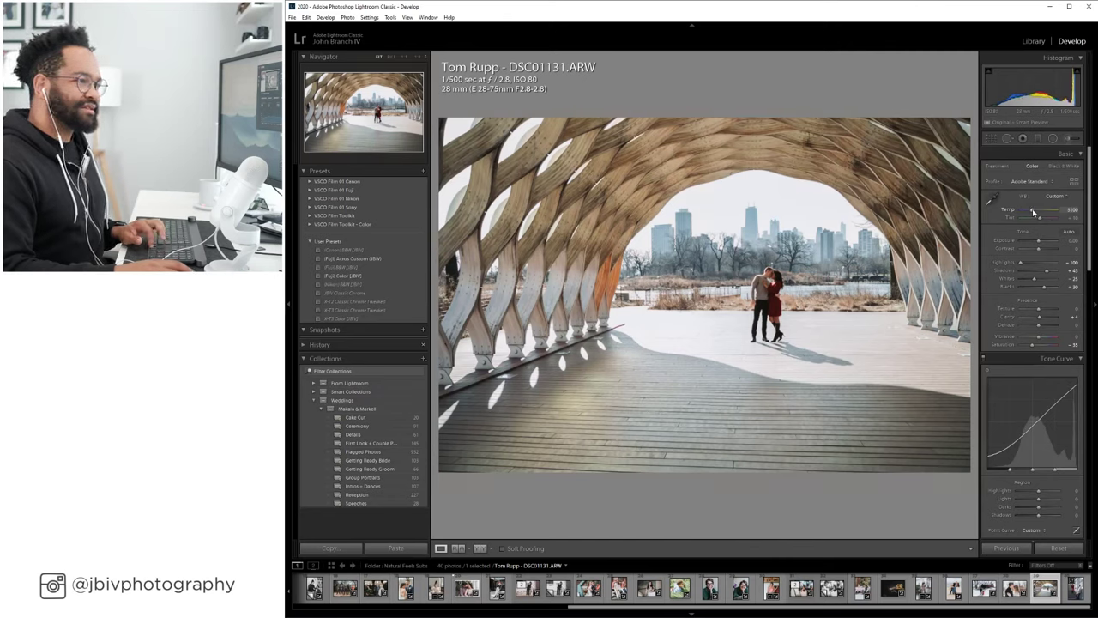
left_click_drag(1040, 218, 1039, 220)
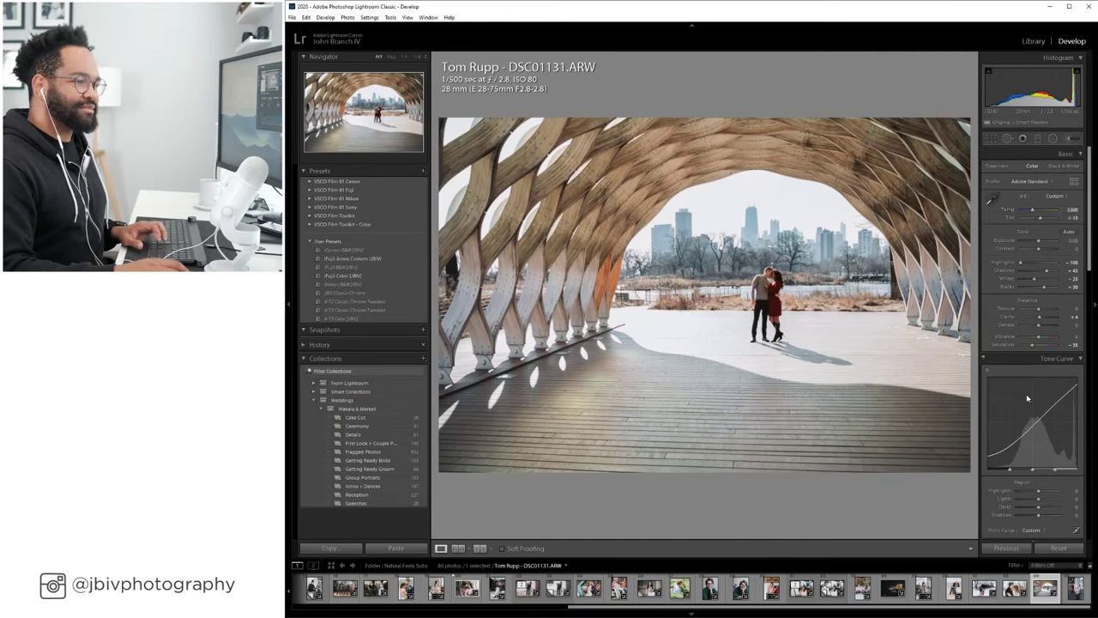
scroll(1027, 397, "down", 5)
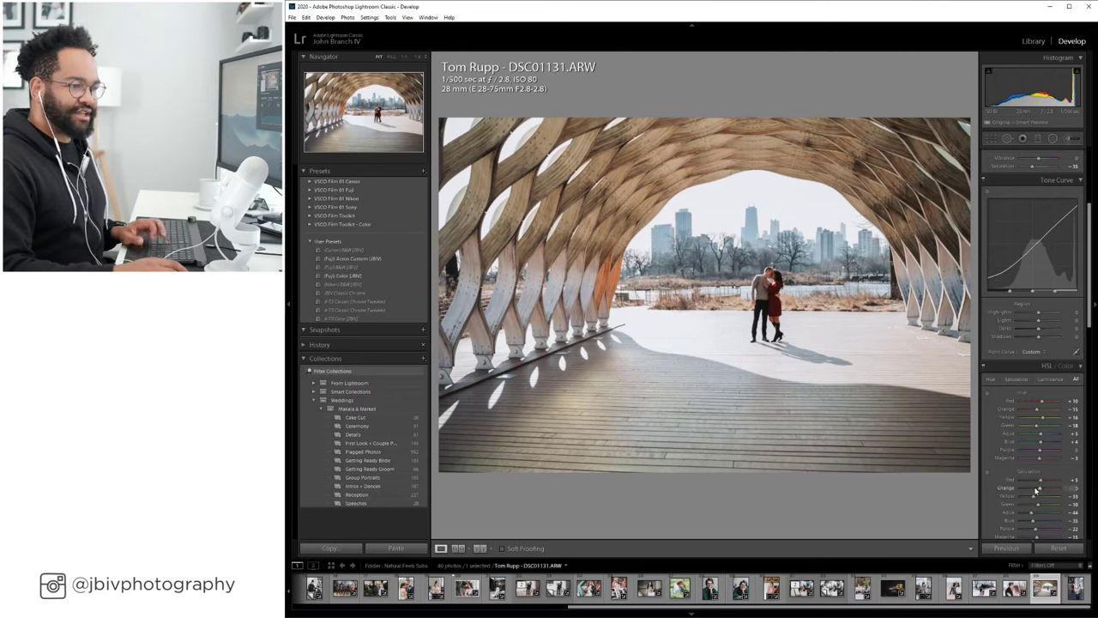
scroll(1035, 215, "up", 3)
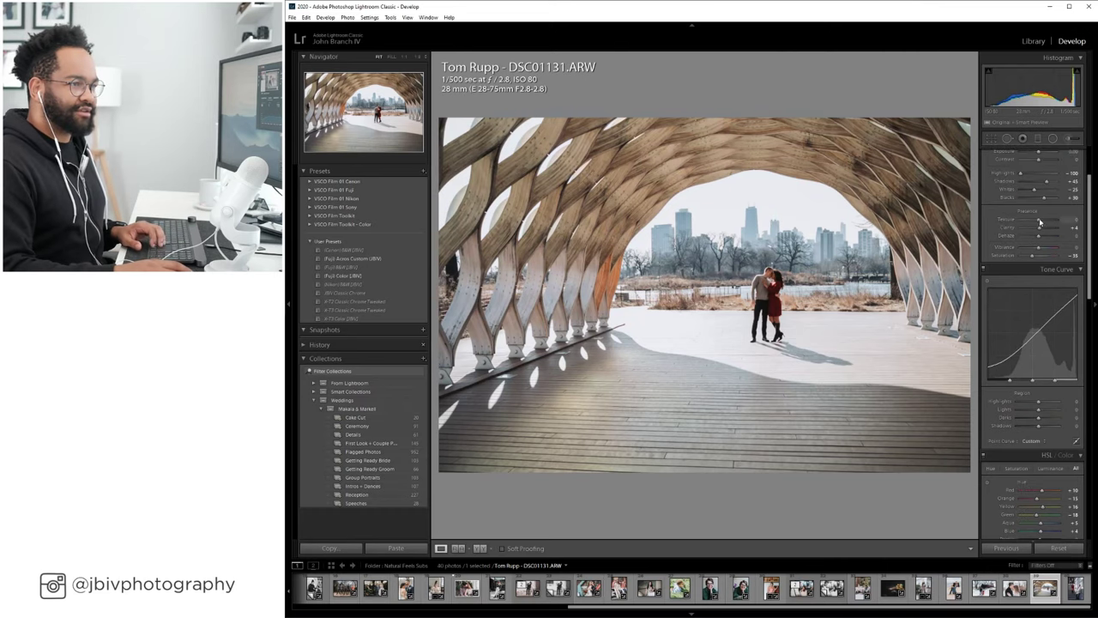
scroll(1035, 191, "up", 3)
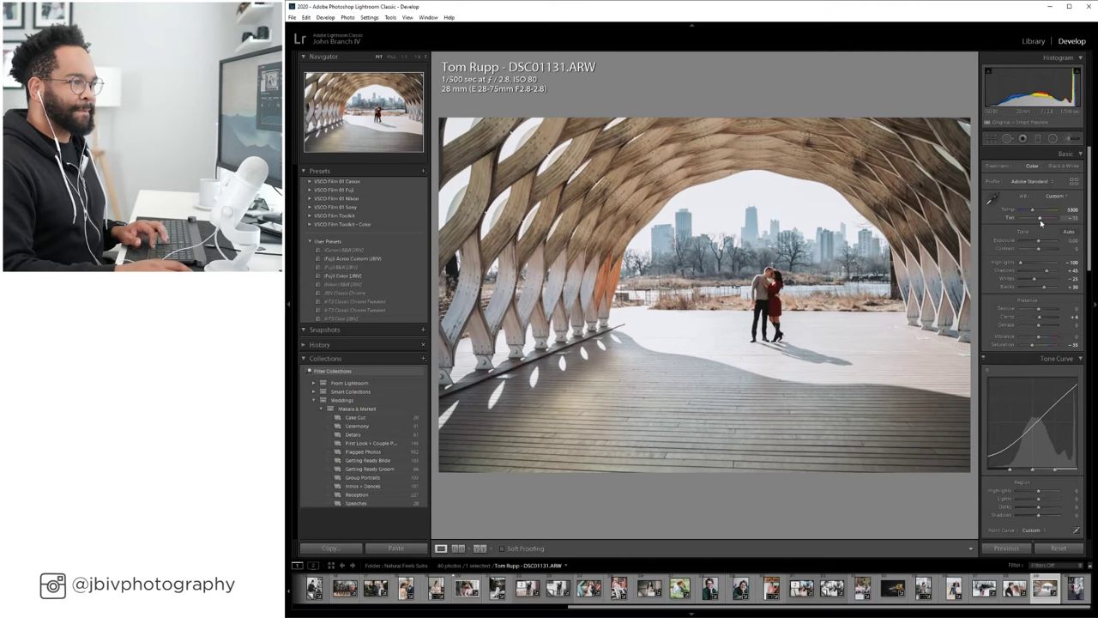
Adjust shadows slightly, brighten exposure a little, and set Lens Corrections Setup to Auto.
left_click_drag(1046, 271, 1048, 273)
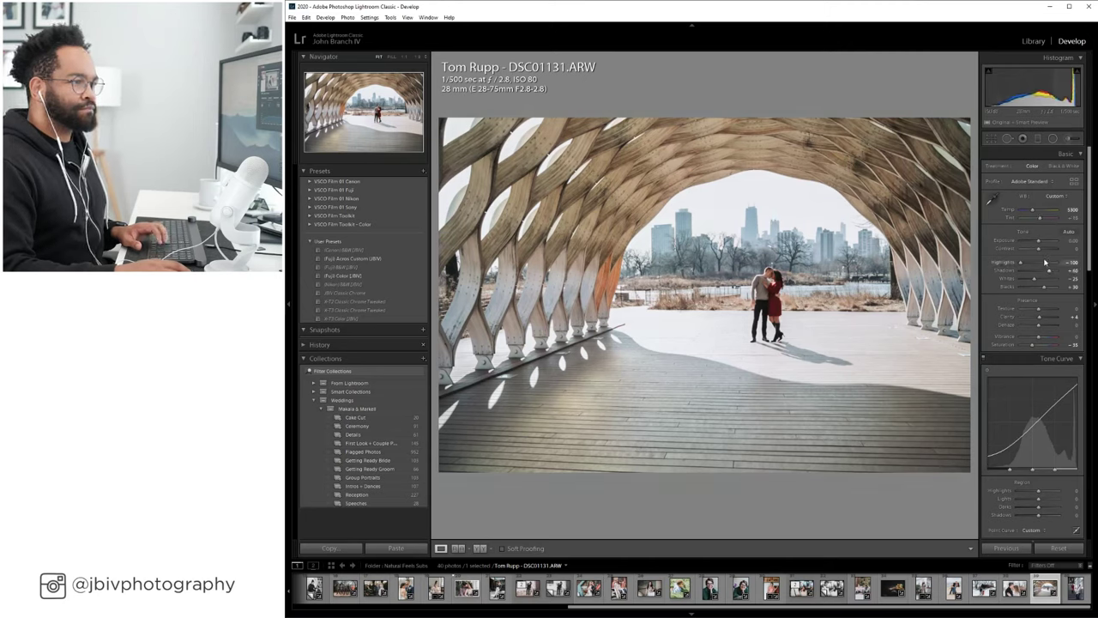
left_click_drag(1040, 242, 1045, 242)
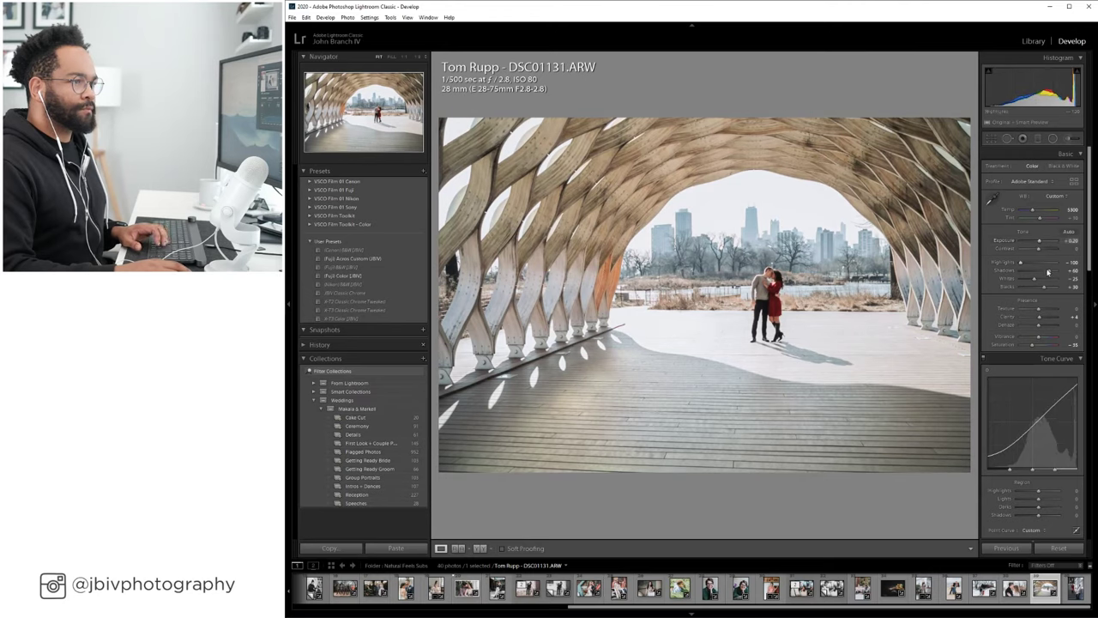
scroll(1030, 326, "down", 10)
scroll(1015, 376, "down", 5)
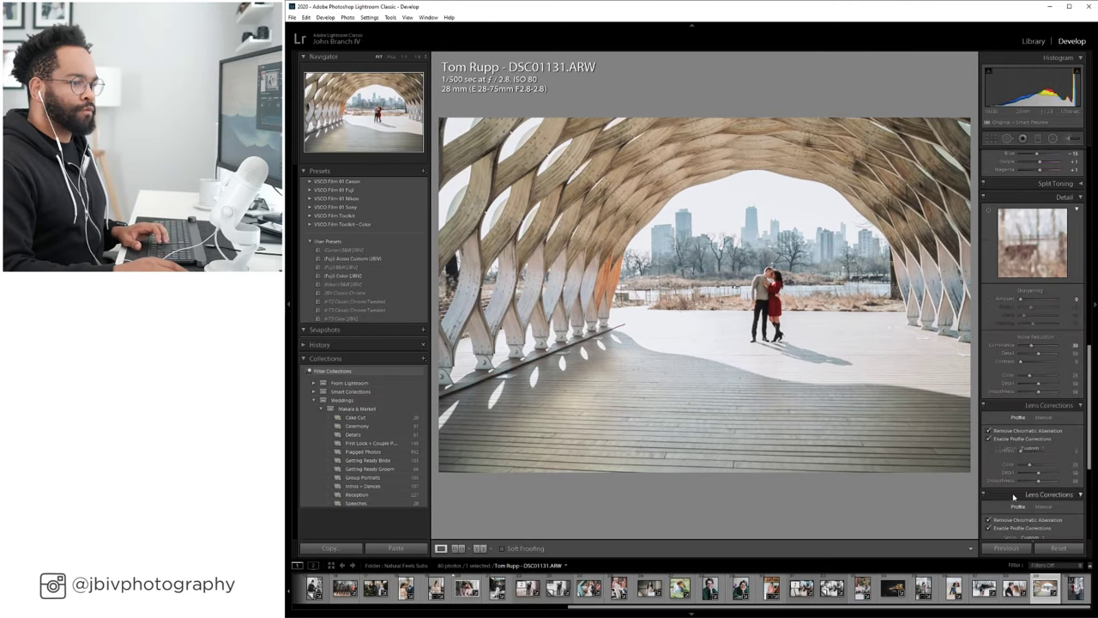
left_click(1032, 359)
left_click(1030, 381)
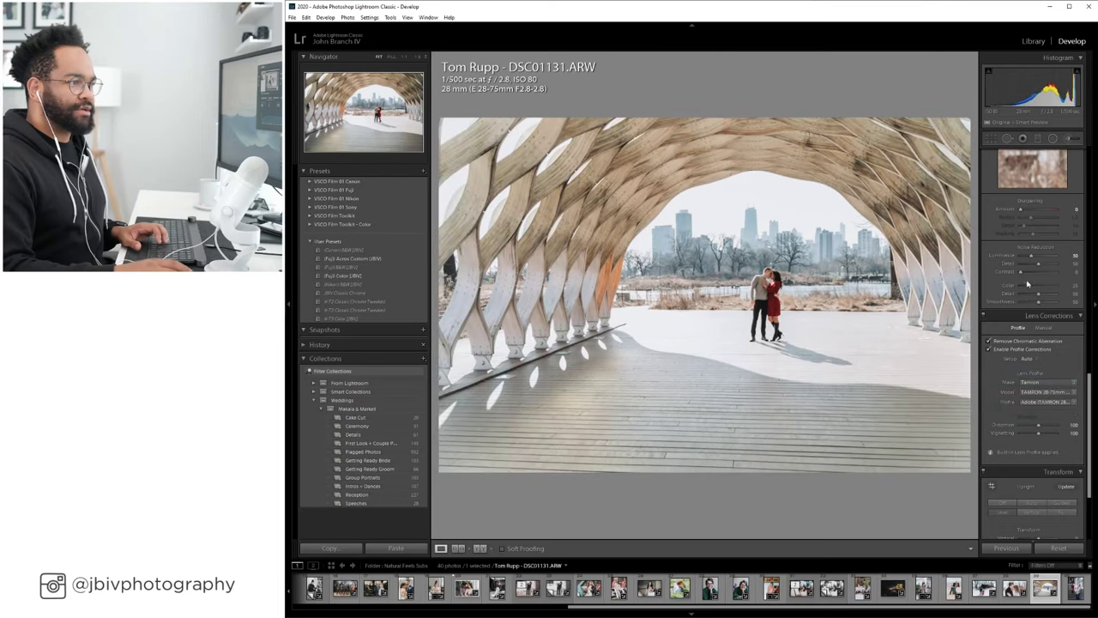
scroll(1039, 283, "up", 6)
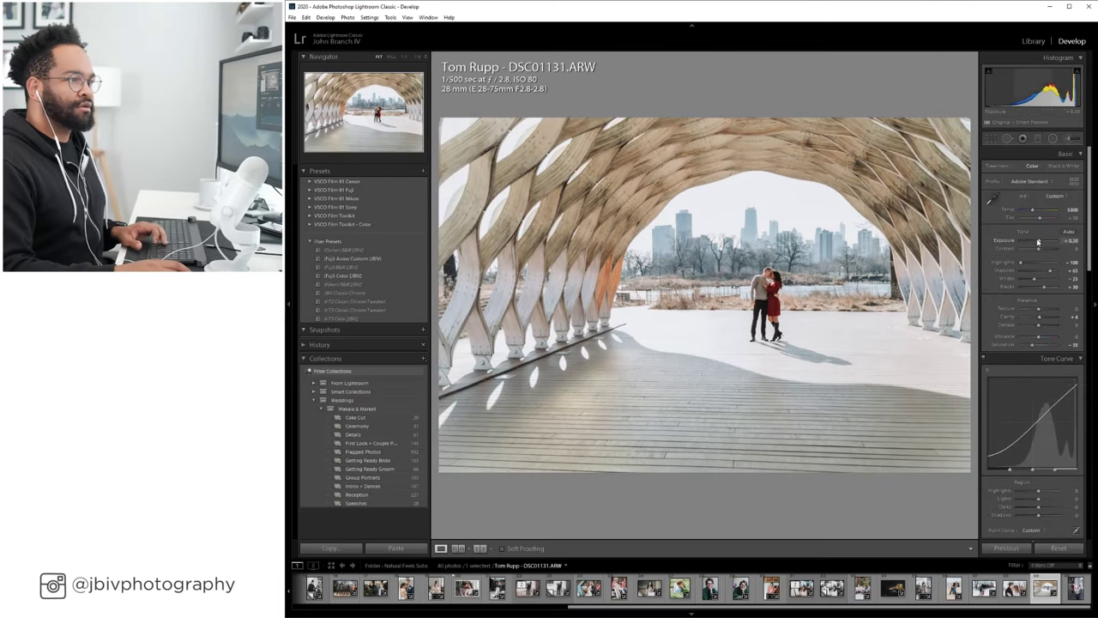
left_click(993, 139)
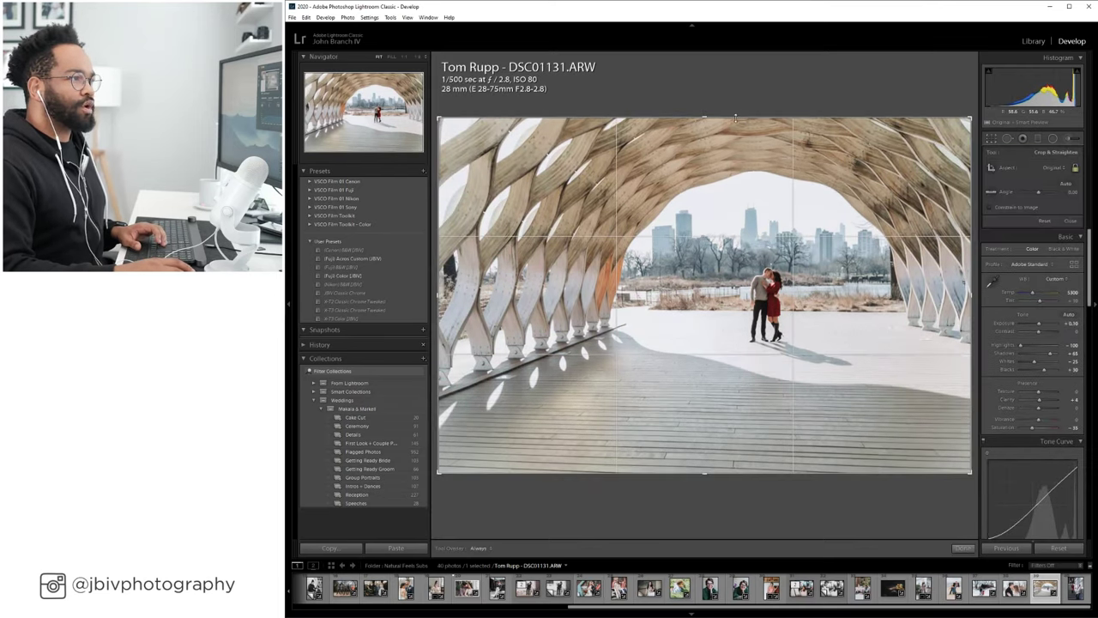
Trim the arch photo's top with aspect locked, commit the crop, and briefly preview it in black and white.
left_click_drag(742, 105, 742, 132)
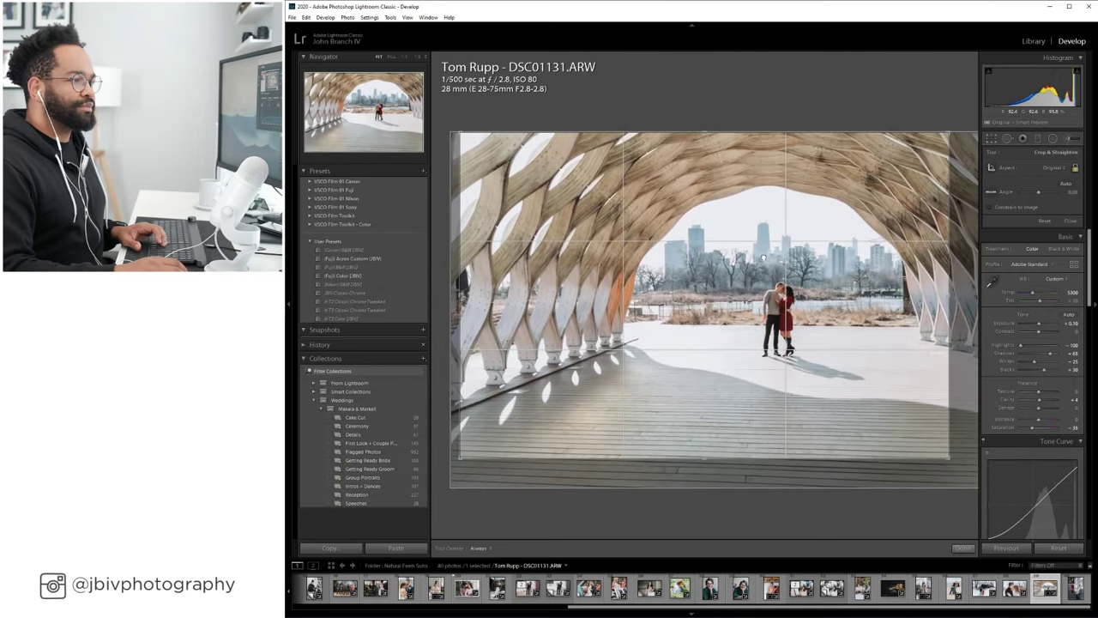
key("Return")
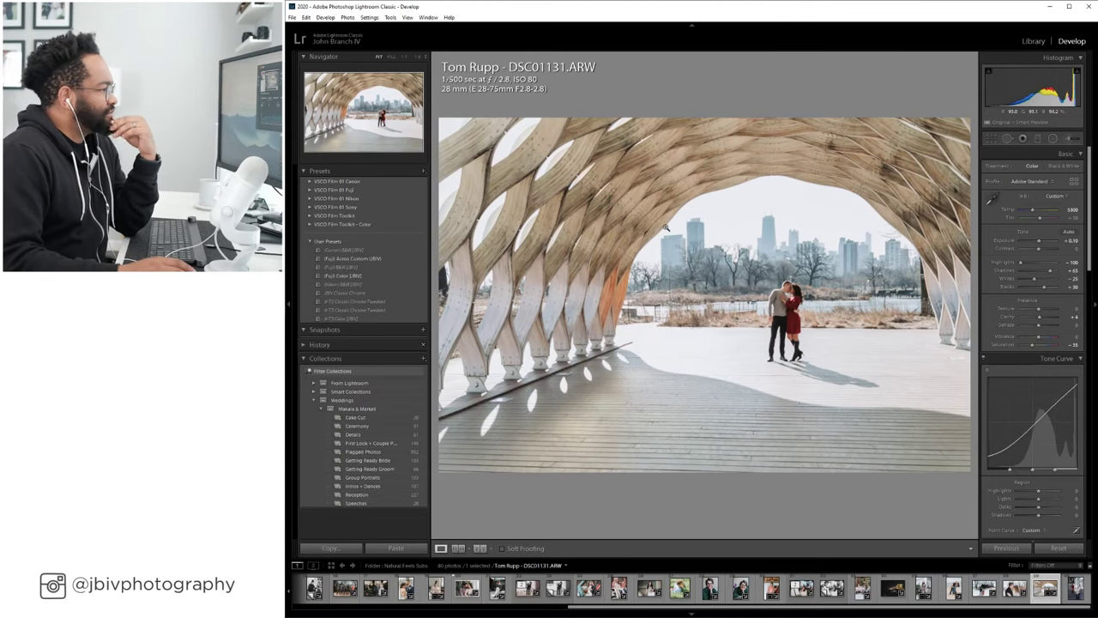
key("v")
key("v")
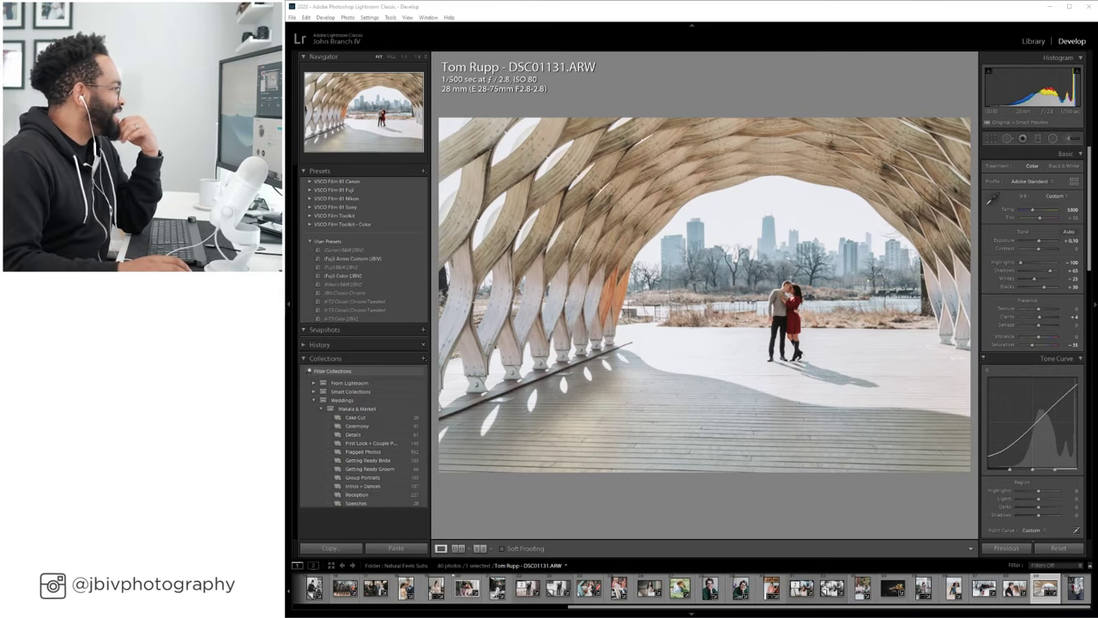
key("alt+Tab")
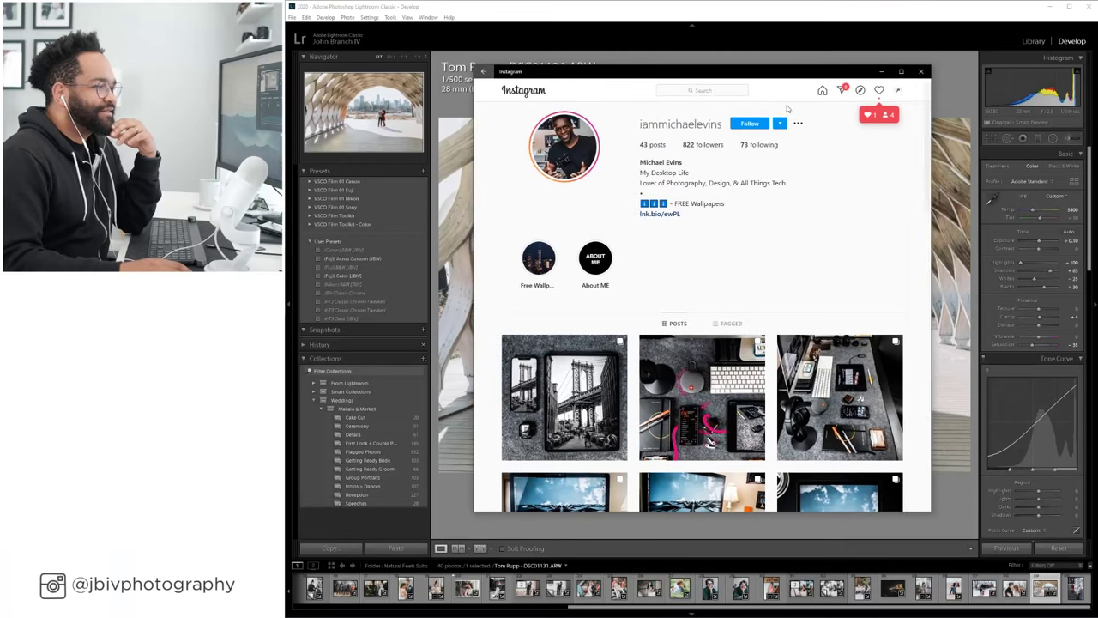
scroll(787, 108, "down", 3)
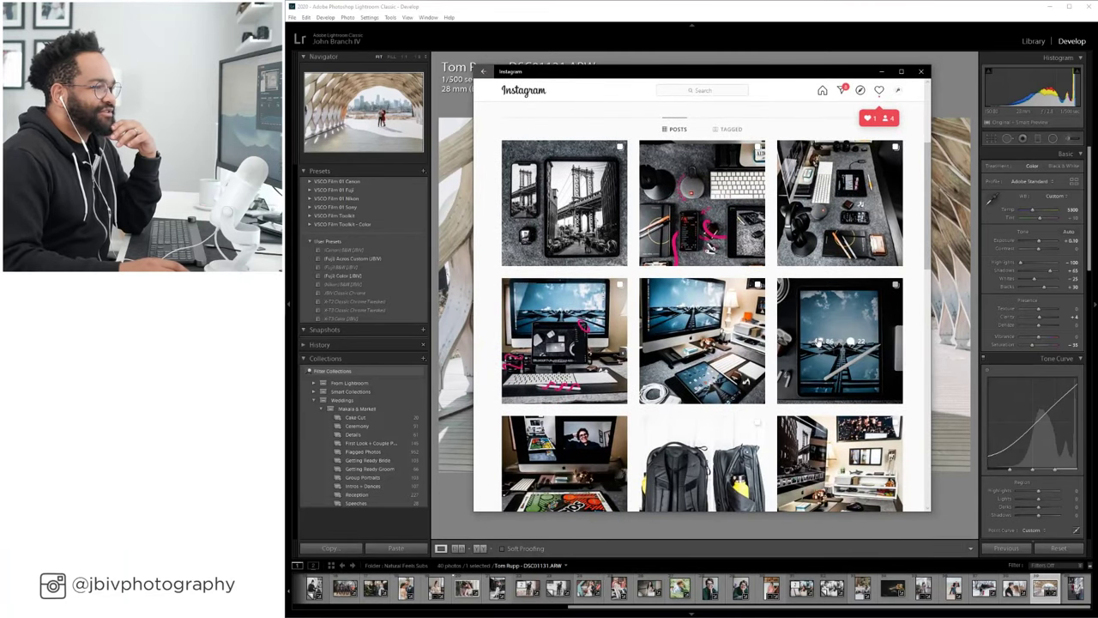
scroll(567, 344, "down", 2)
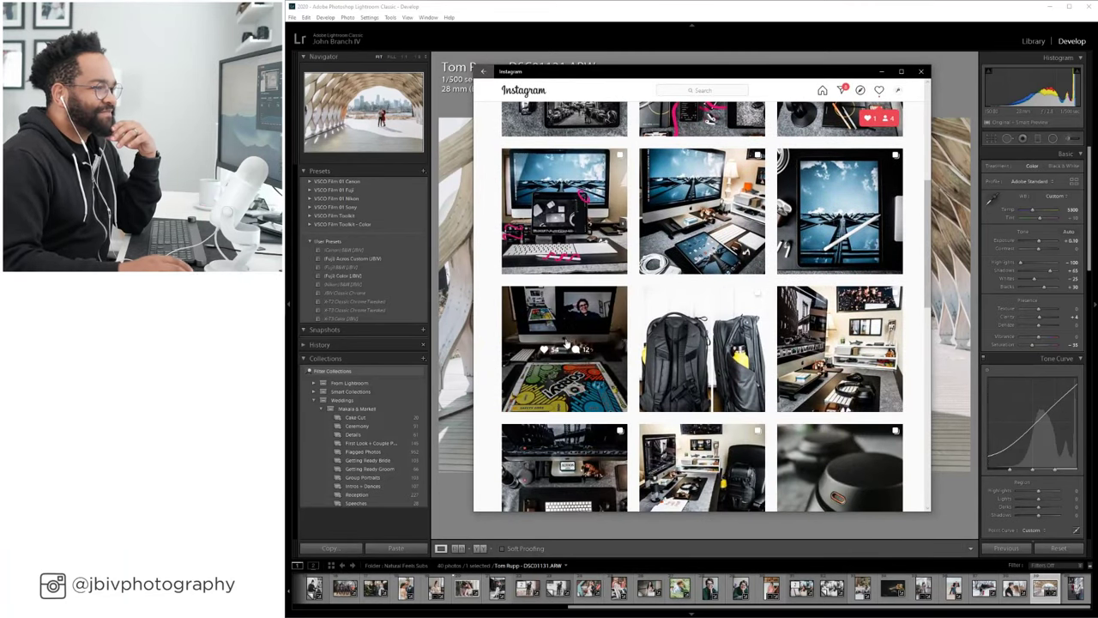
scroll(567, 344, "down", 2)
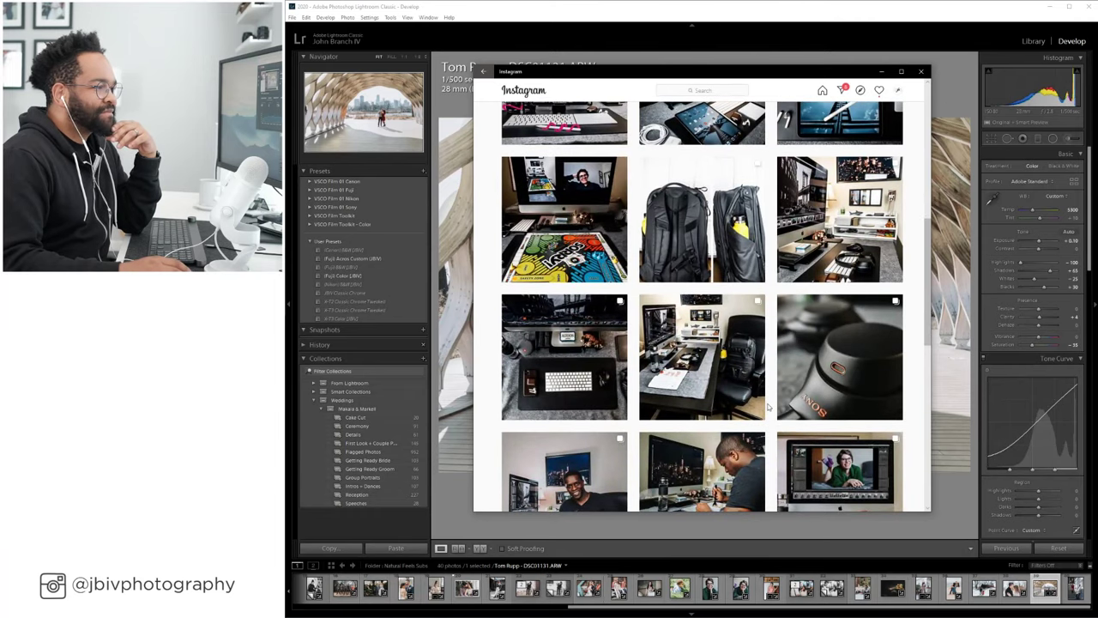
scroll(573, 365, "up", 4)
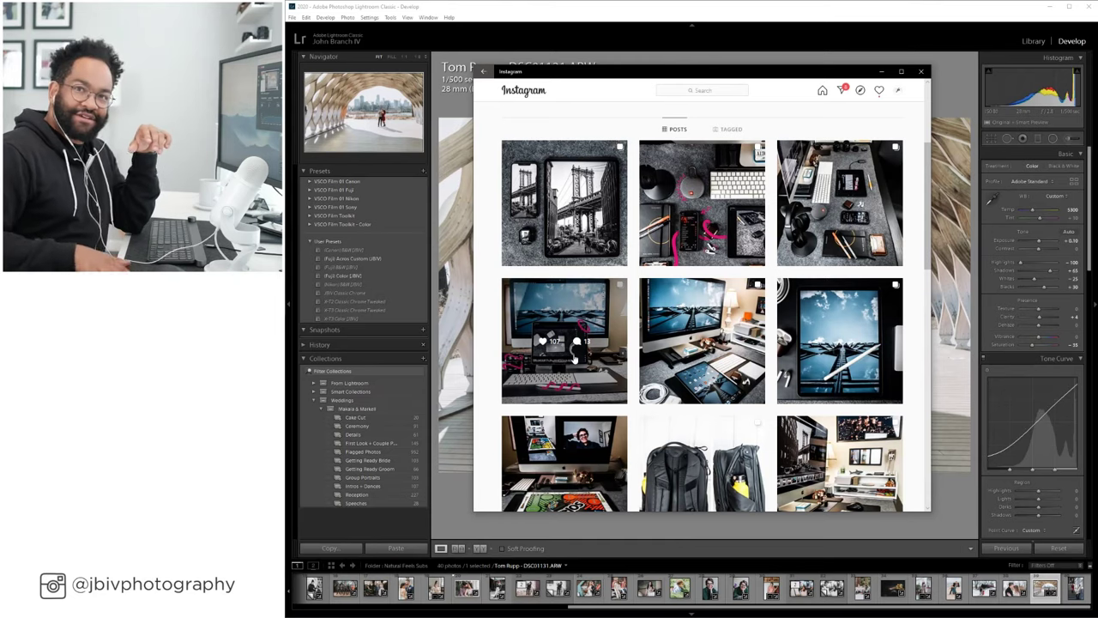
left_click(849, 181)
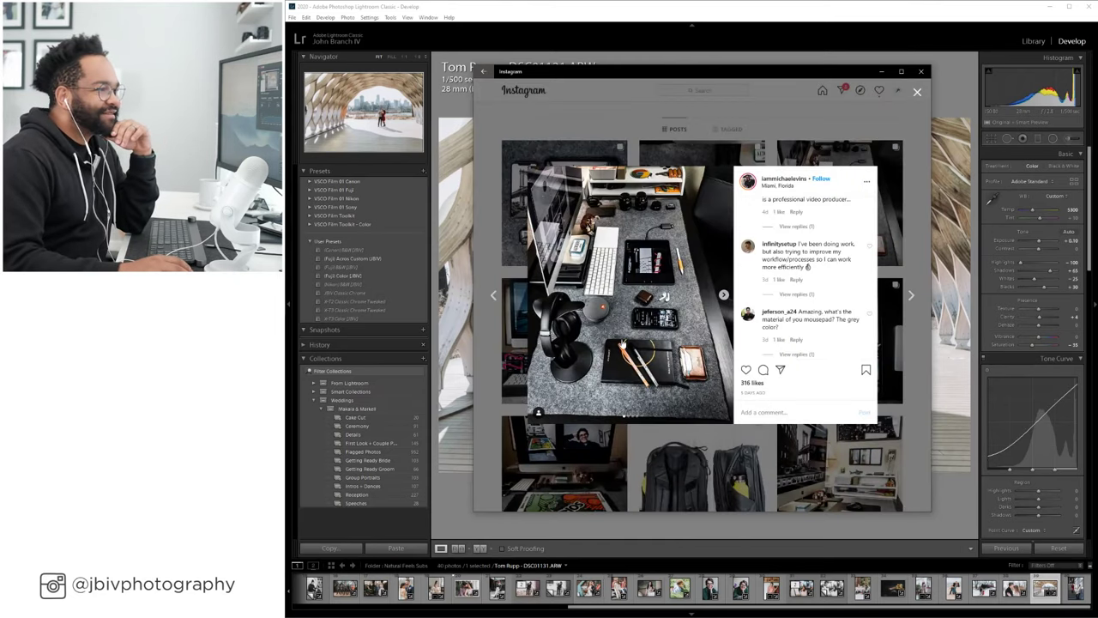
left_click(502, 137)
scroll(650, 321, "down", 4)
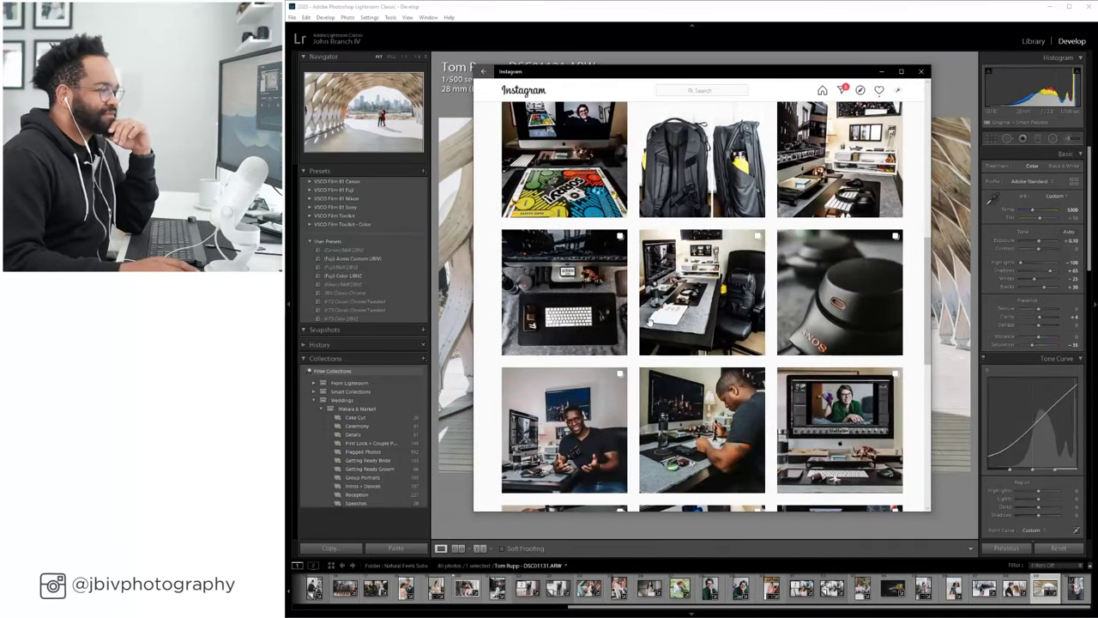
scroll(650, 322, "down", 4)
scroll(649, 322, "down", 3)
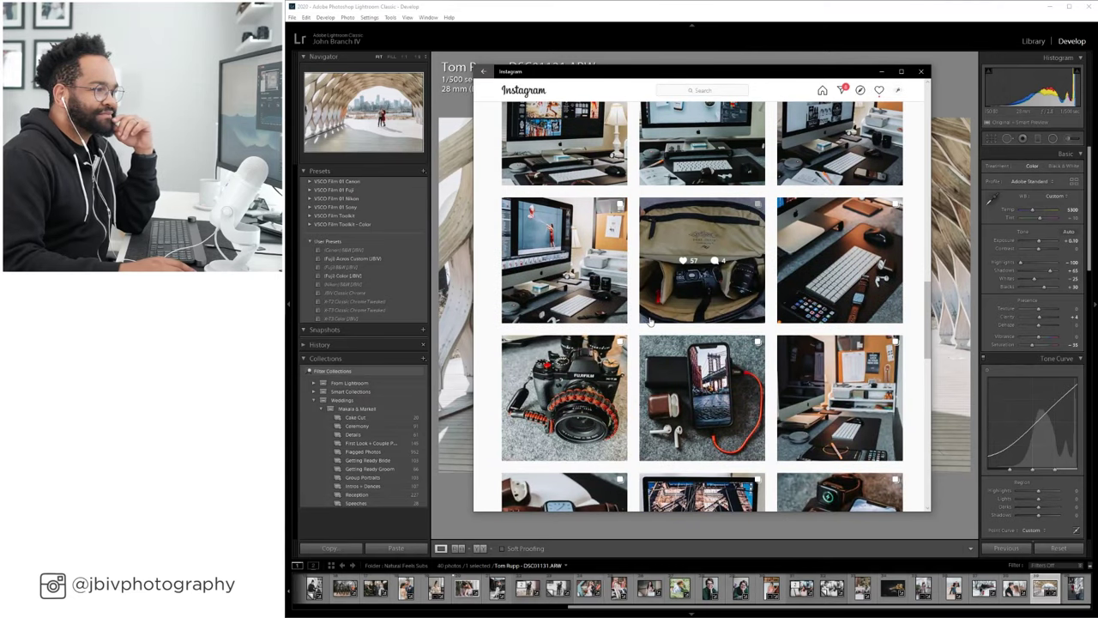
scroll(650, 322, "down", 3)
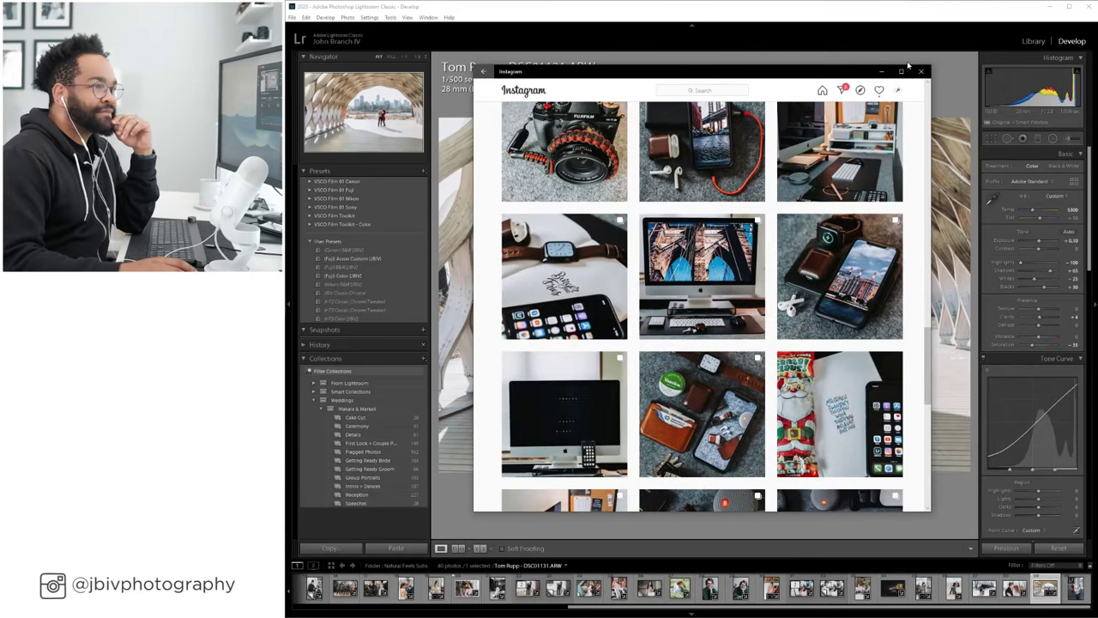
left_click(921, 71)
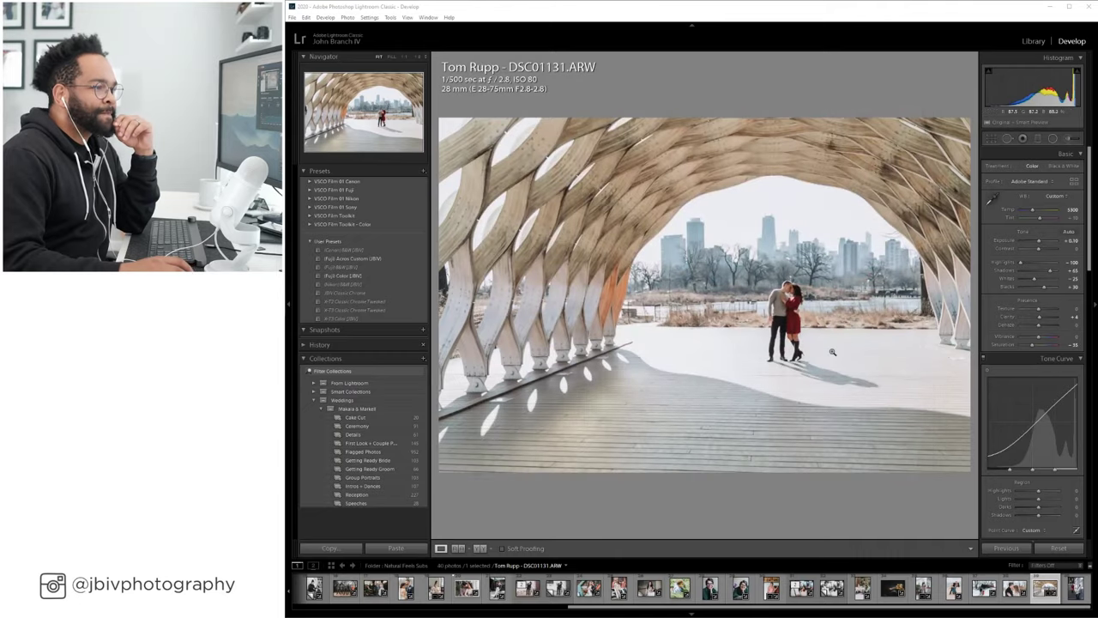
Compare the arch photo's before and after in several layouts, then move to the stone-stairs photo.
left_click(480, 547)
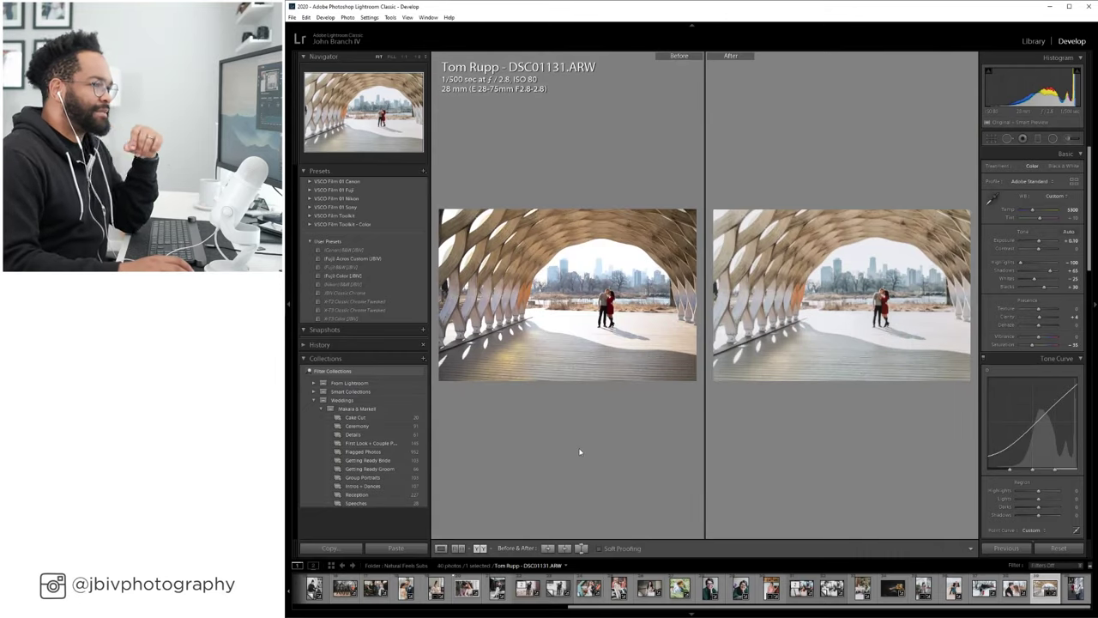
key("shift+y")
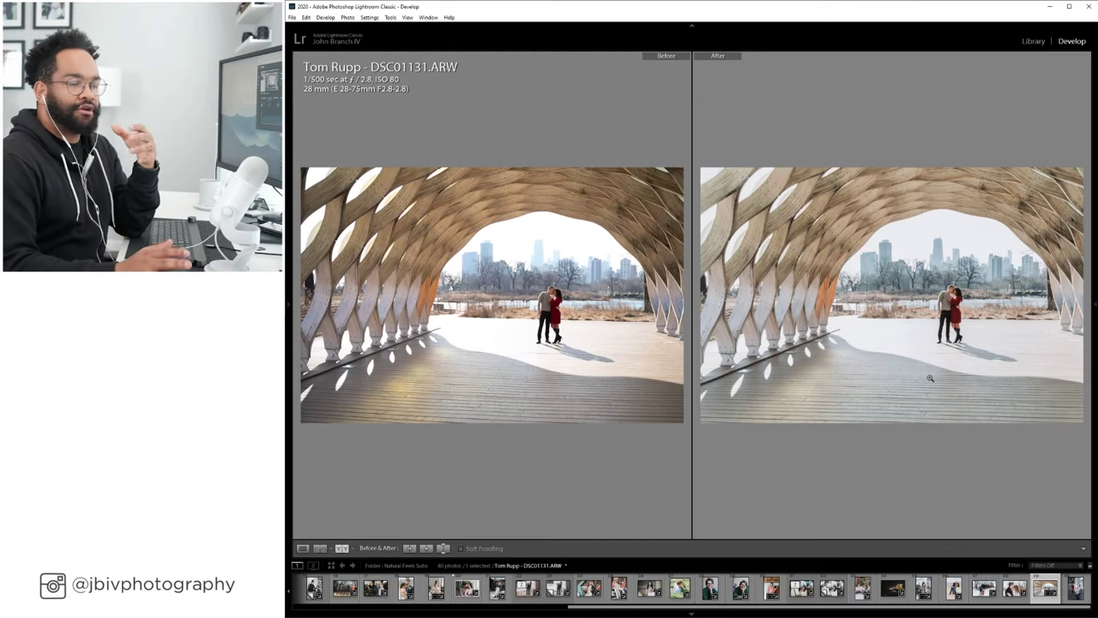
left_click(302, 548)
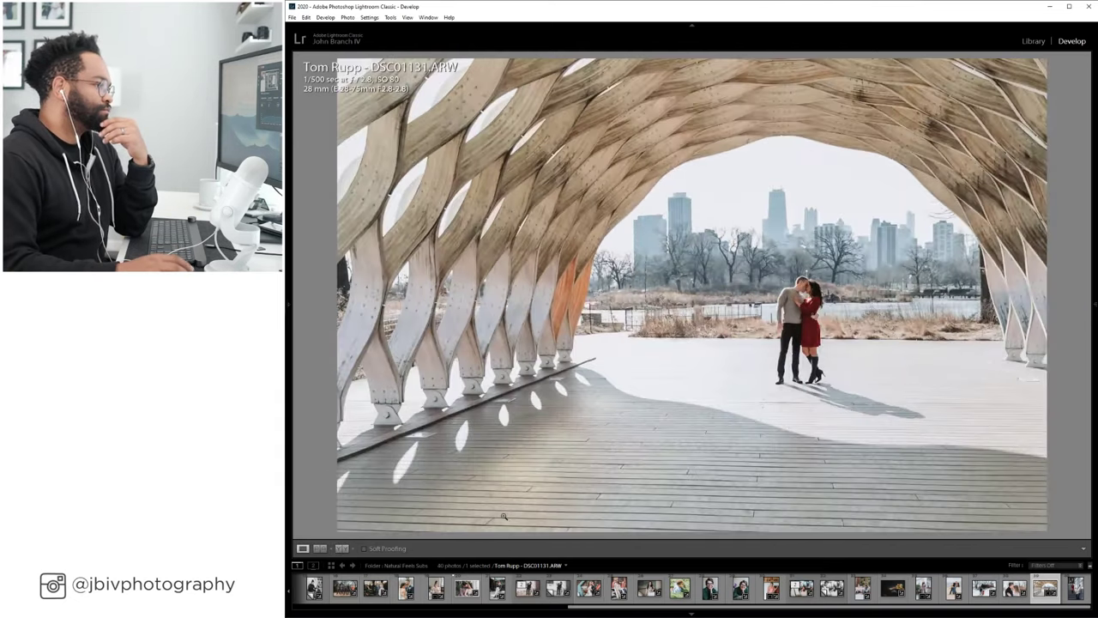
key("y")
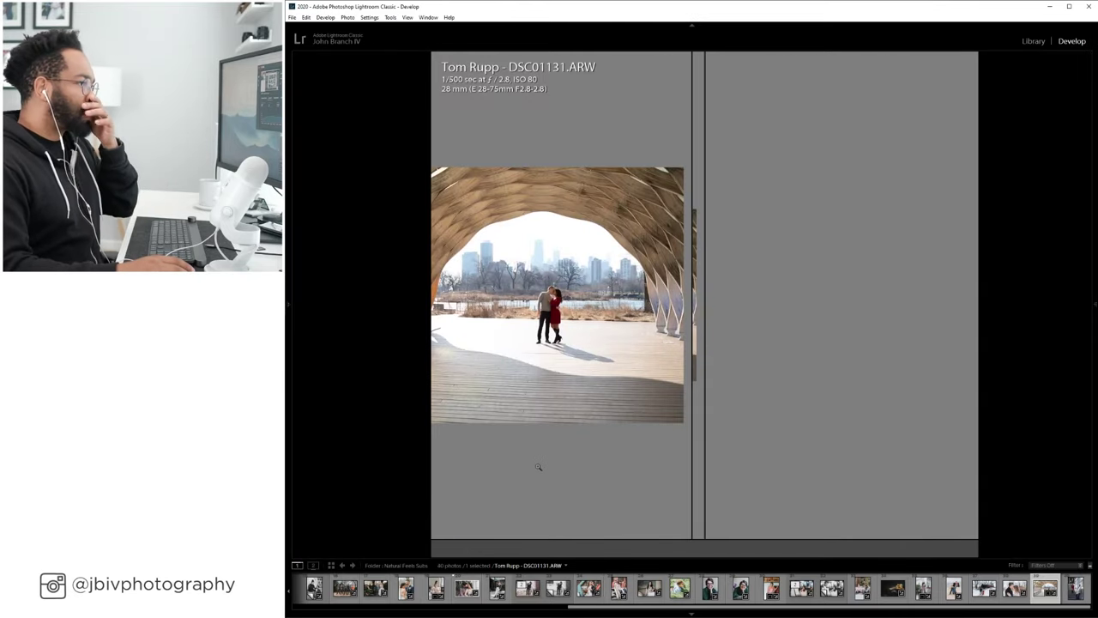
key("y")
key("Tab")
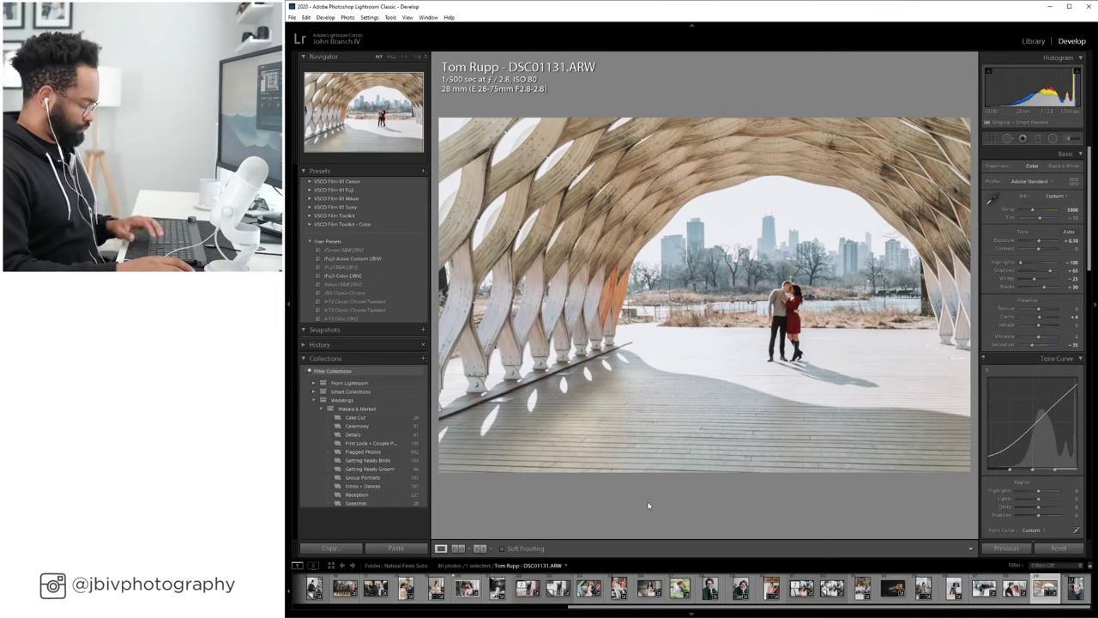
key("Right")
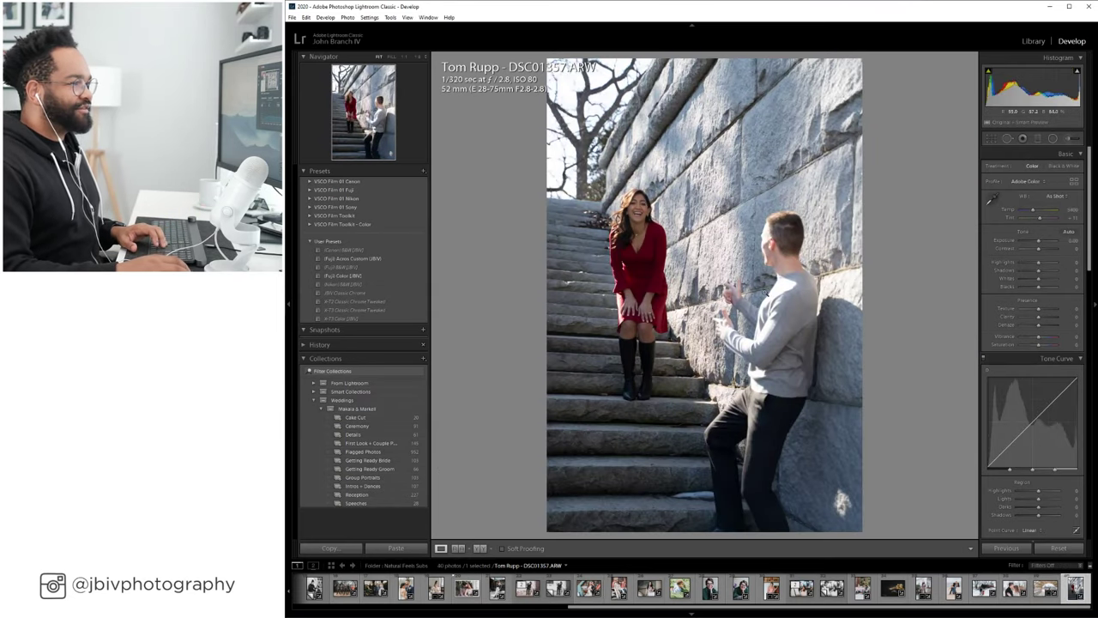
Straighten the stairs photo with constrained Upright Auto, rotate it about 1.6 degrees, and commit the crop.
scroll(1015, 353, "down", 10)
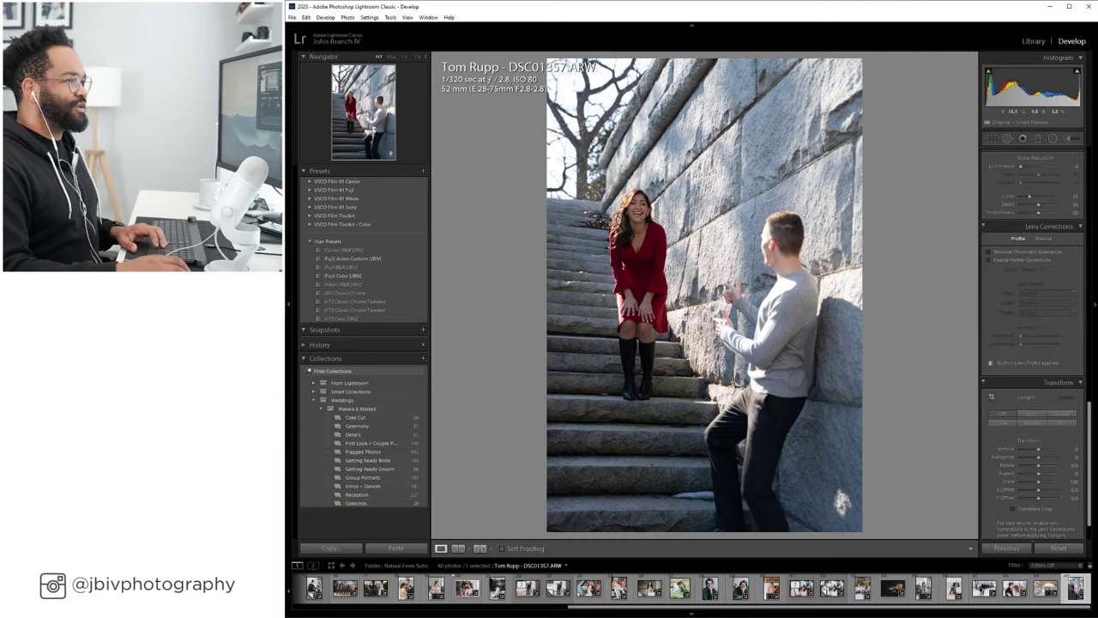
left_click(1005, 423)
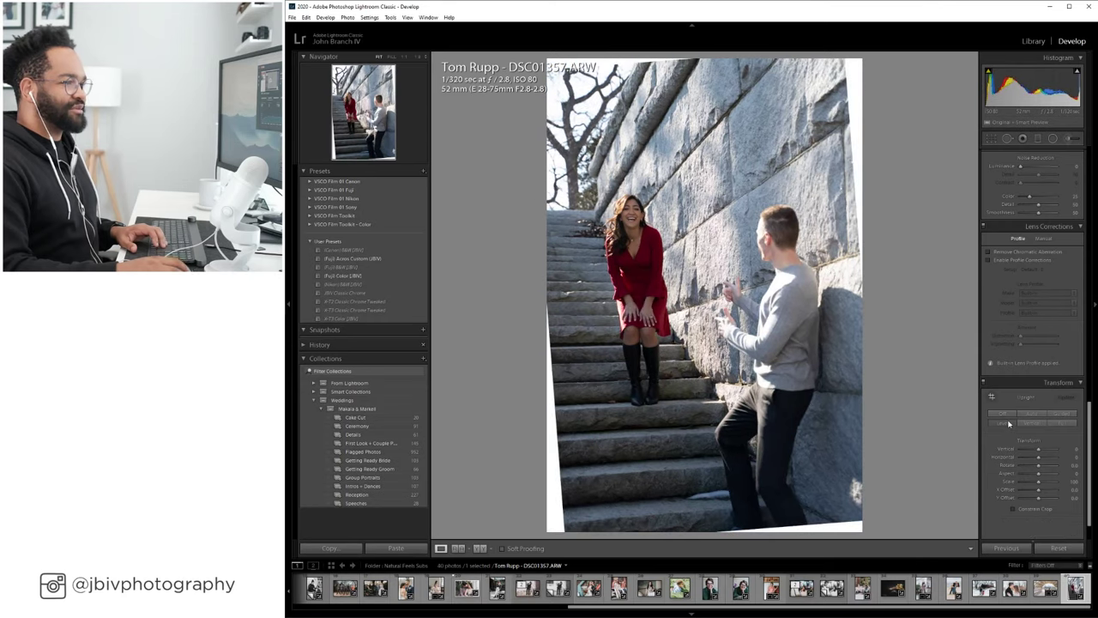
left_click(1003, 414)
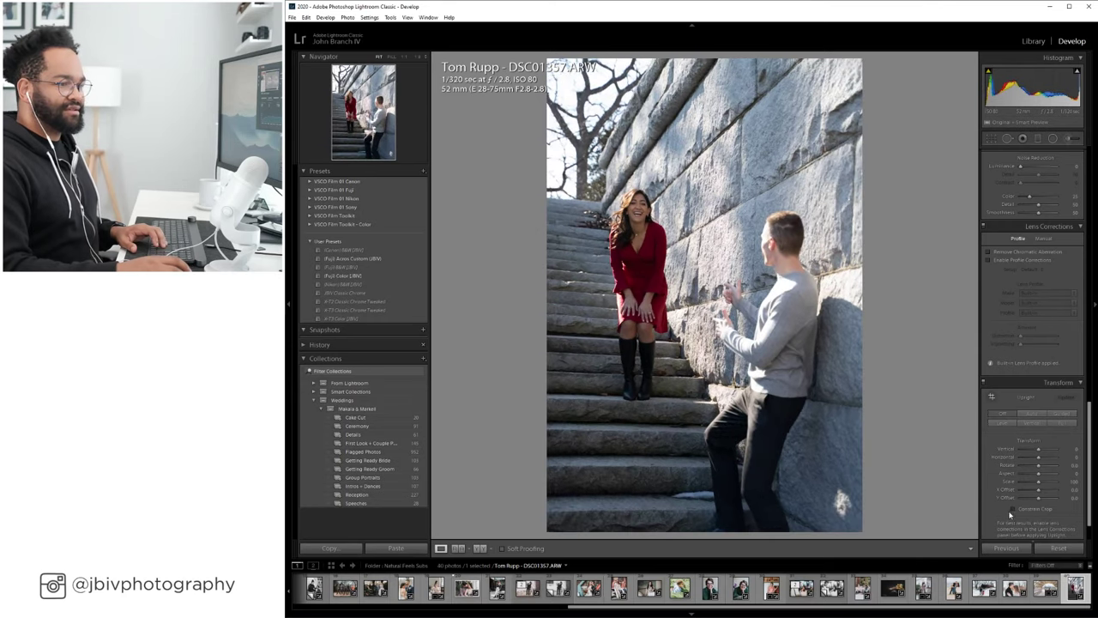
left_click(1012, 509)
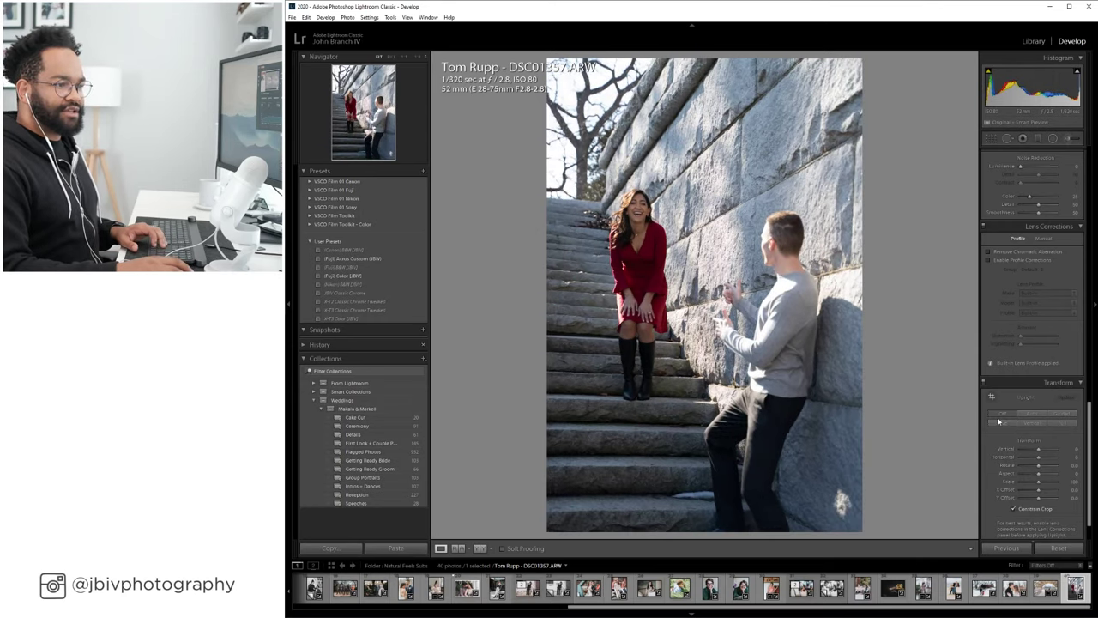
left_click(1030, 423)
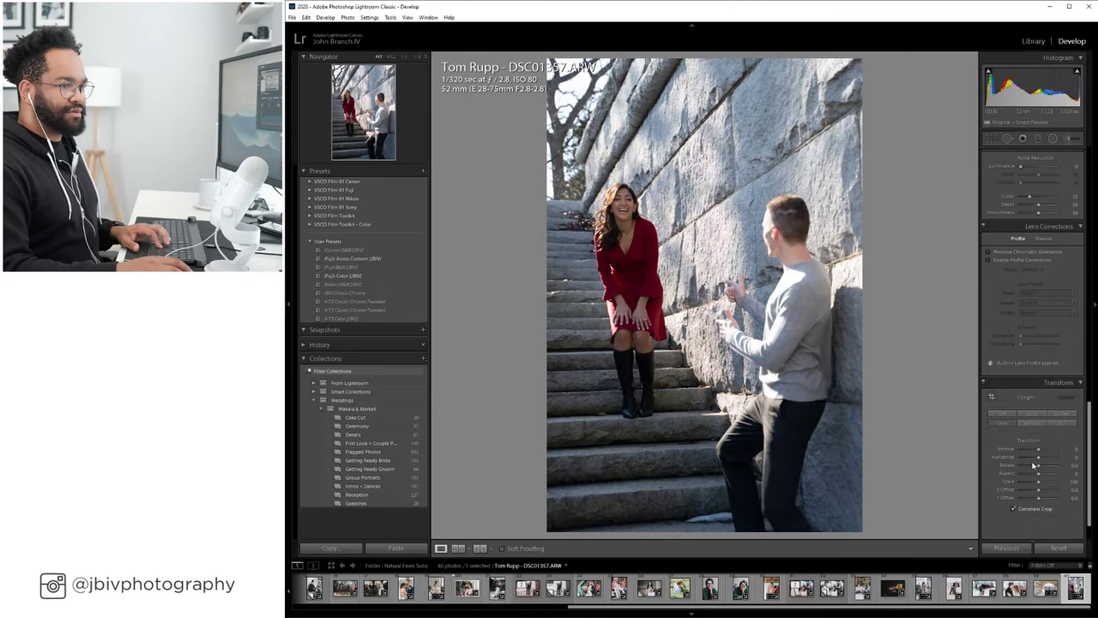
left_click_drag(1034, 464, 1037, 469)
left_click(991, 138)
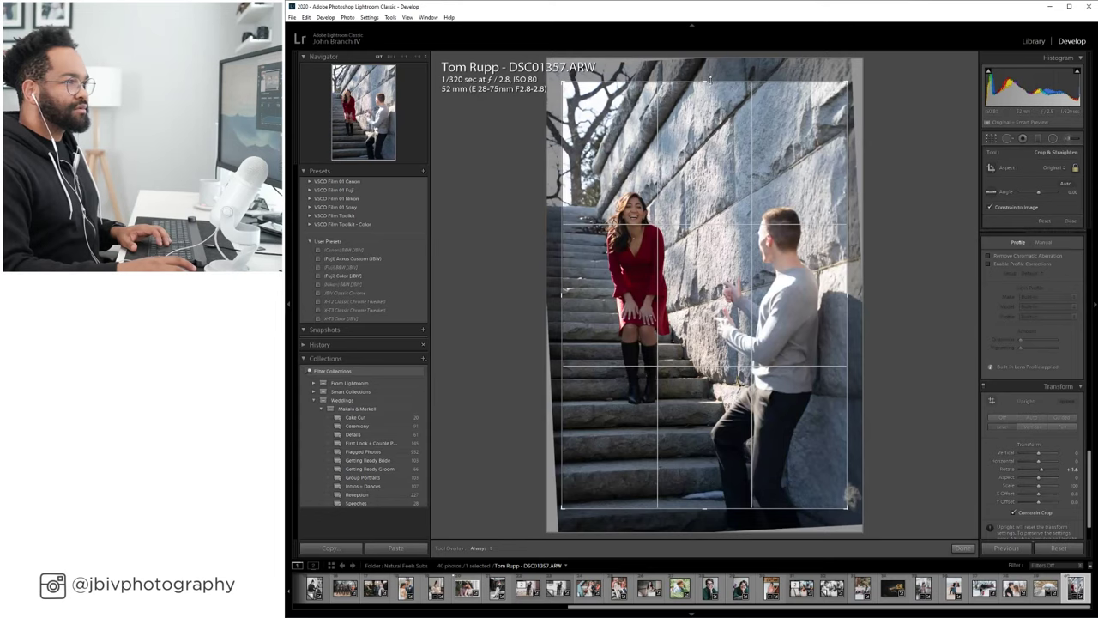
key("Return")
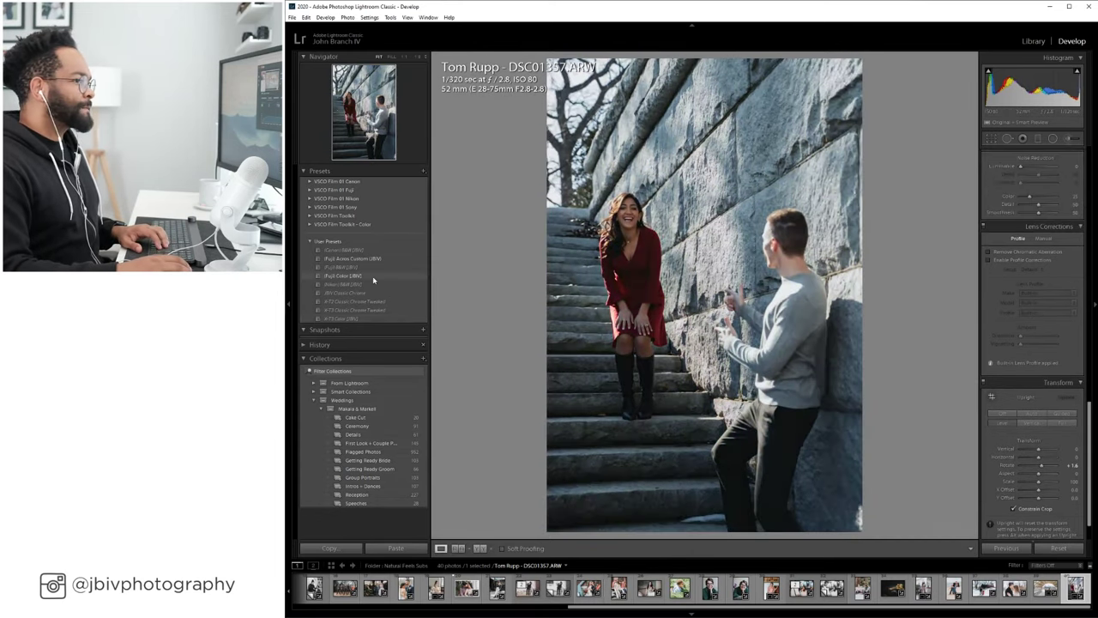
Apply the Fuji Color (JBV) preset, adjust the tint, and lift the shadows to about +50.
left_click(374, 280)
scroll(1034, 275, "up", 10)
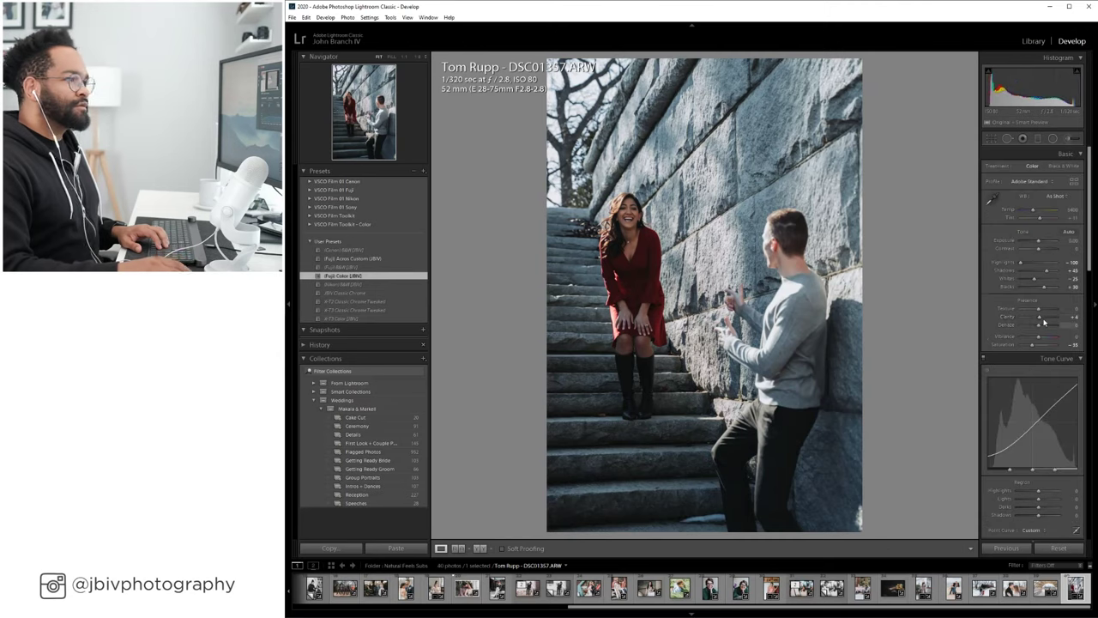
left_click(1044, 220)
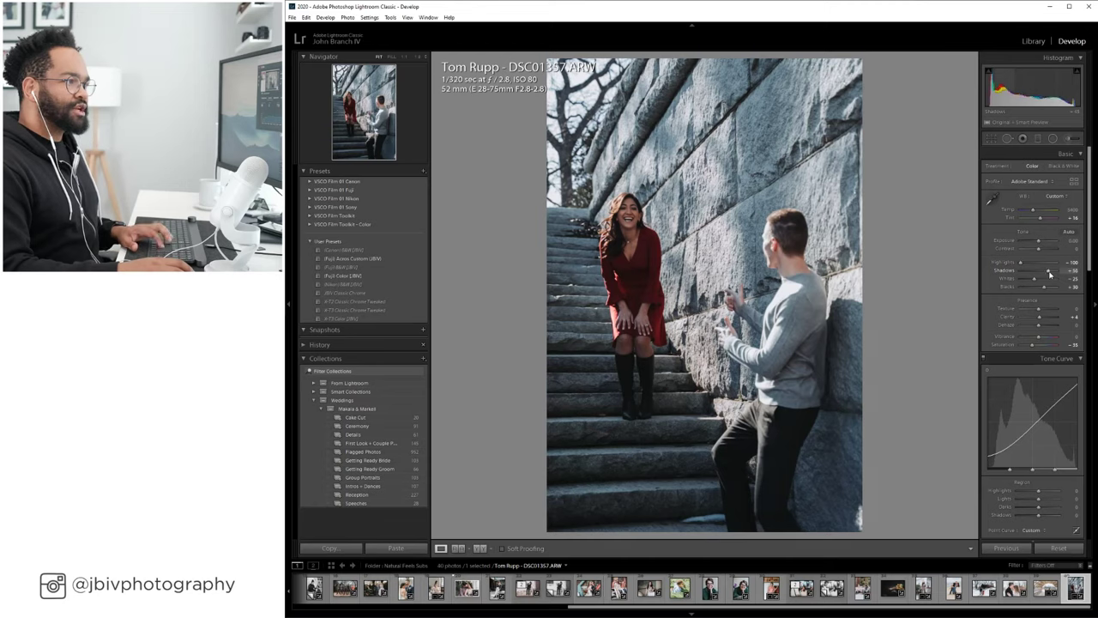
left_click_drag(1049, 270, 1034, 210)
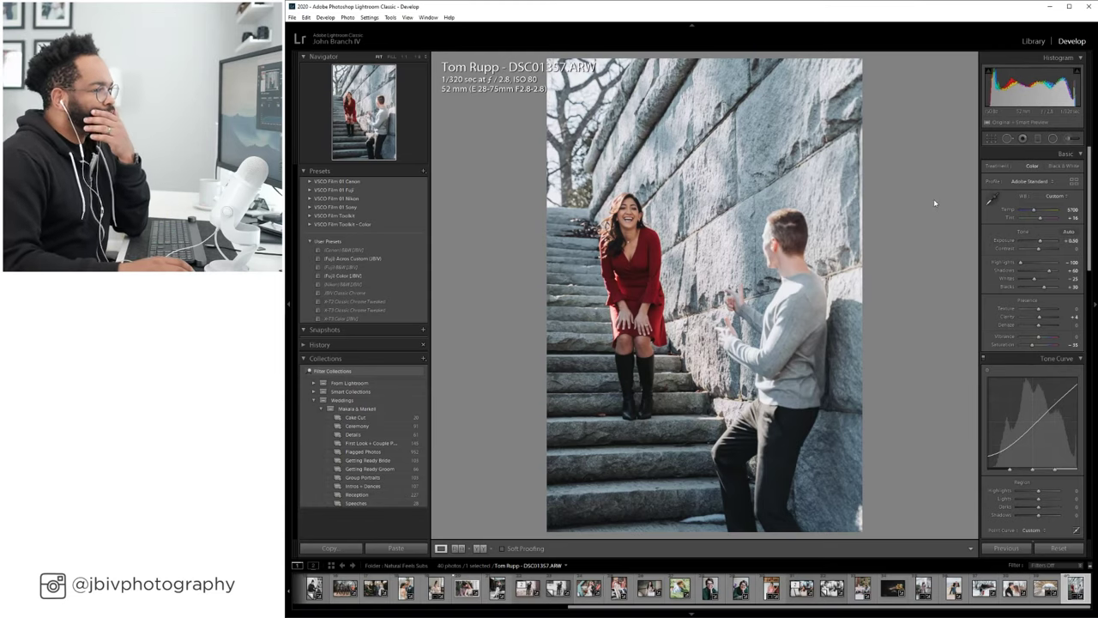
Create a virtual copy of the stairway photo and apply the (Fuji) Acros Custom preset.
right_click(1066, 586)
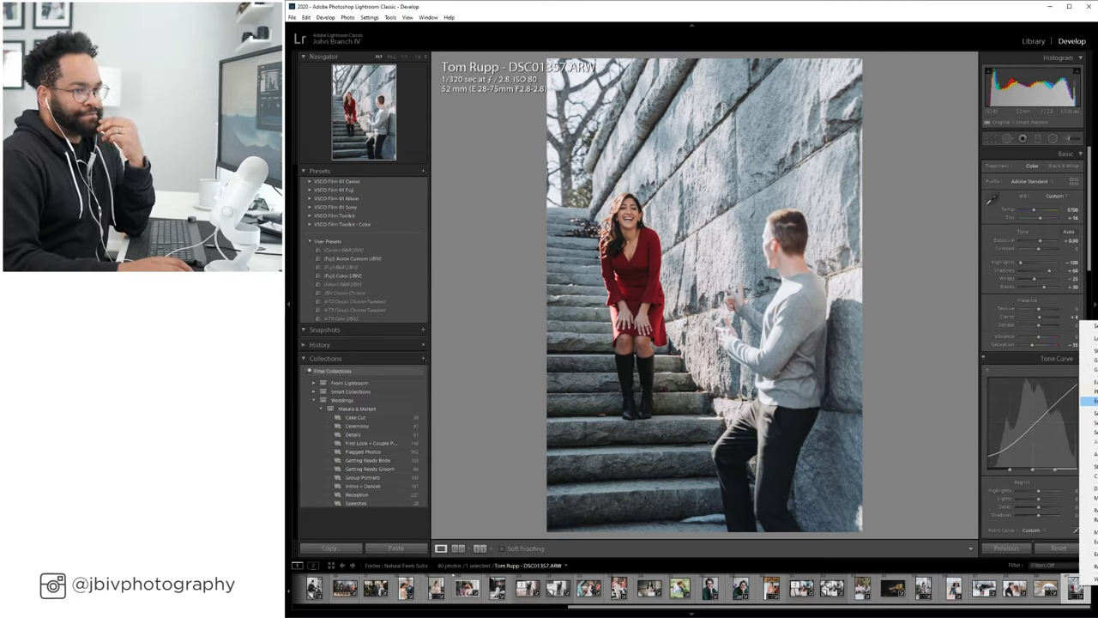
left_click(1088, 476)
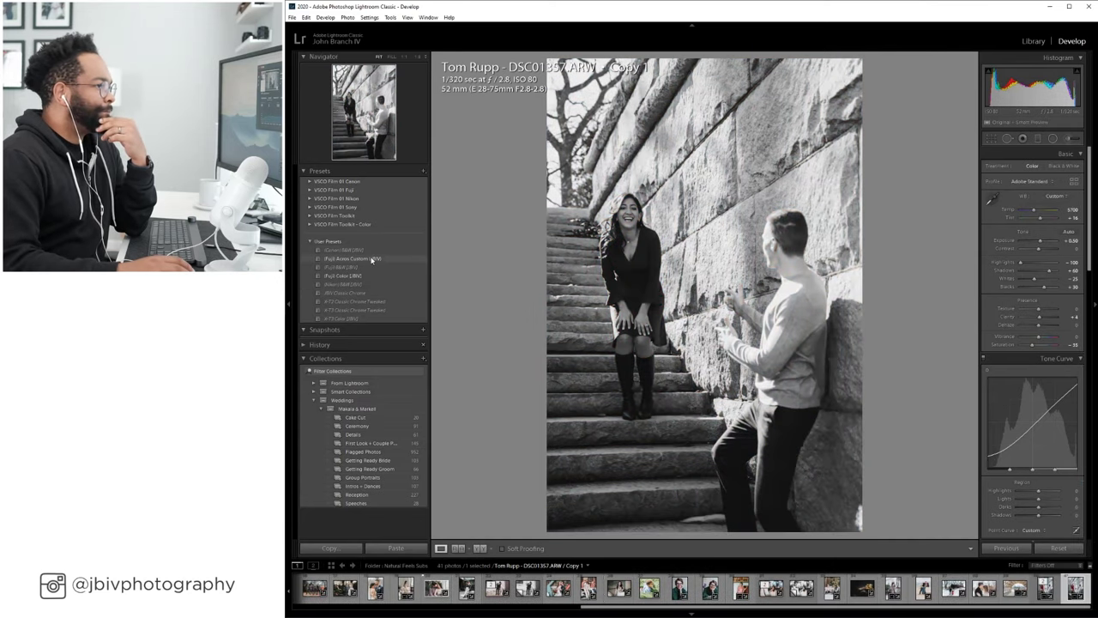
left_click(351, 258)
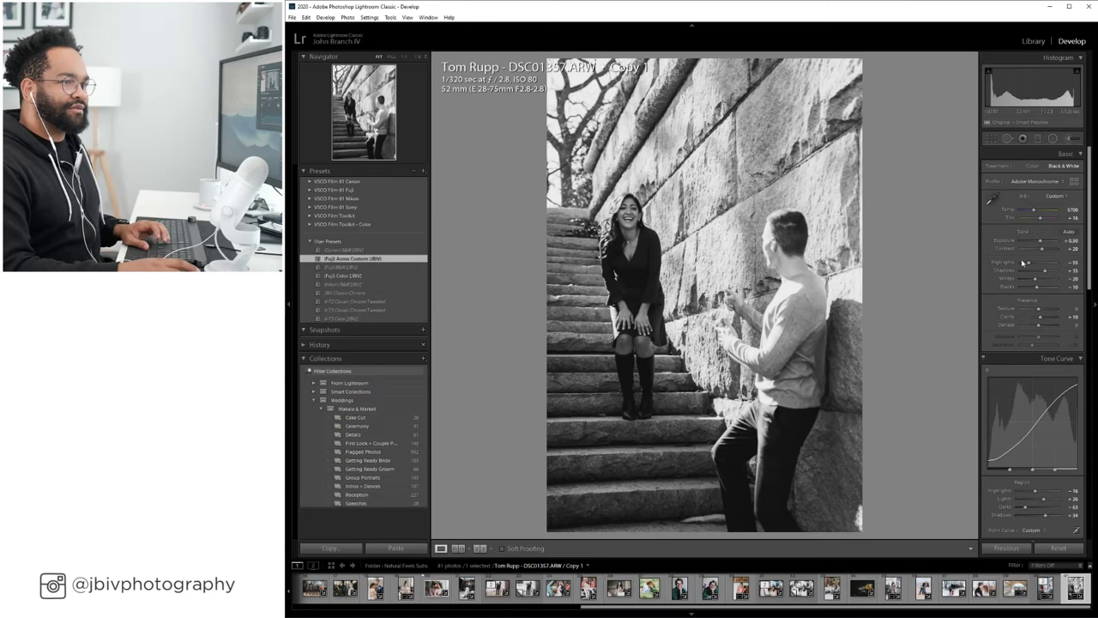
Lower the copy's highlights, set exposure to about +0.20, and return to the Library grid.
left_click(1024, 262)
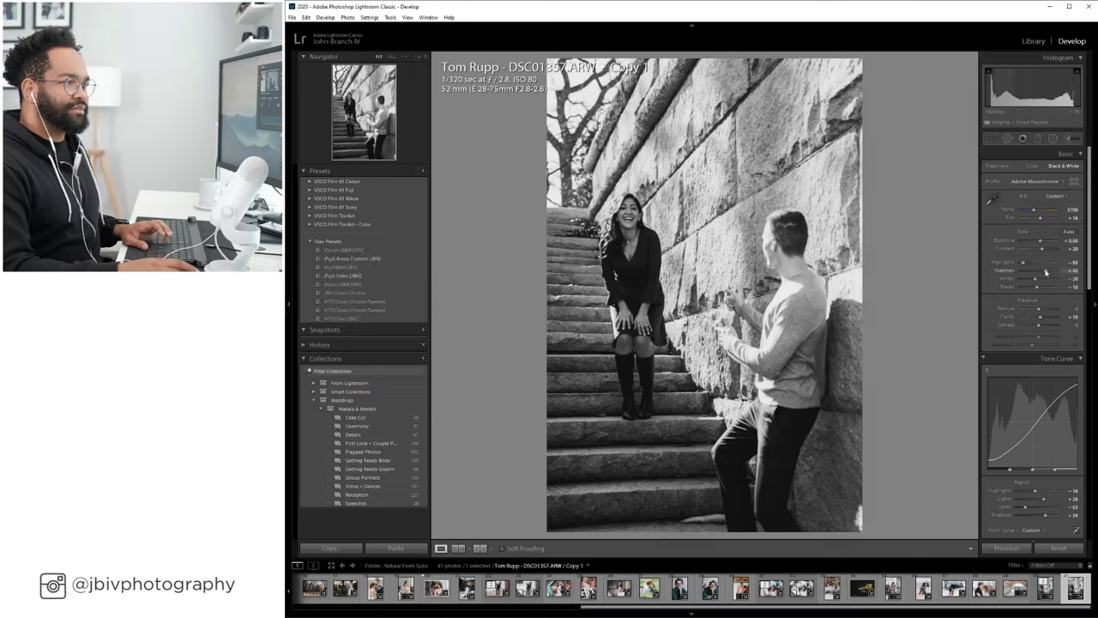
left_click_drag(1041, 247, 1042, 243)
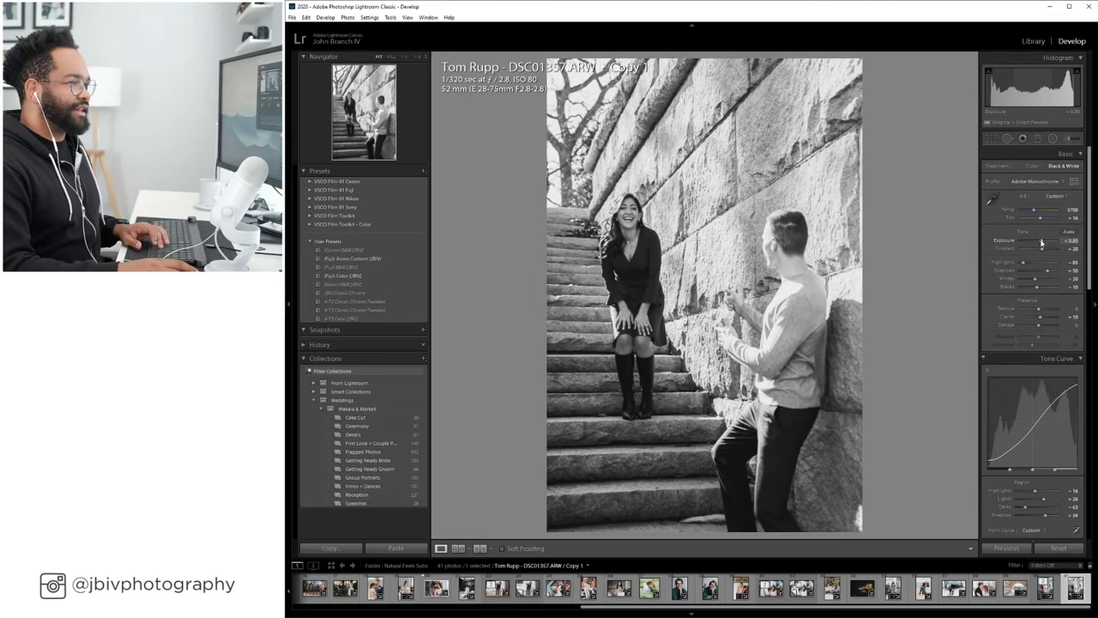
left_click(1032, 41)
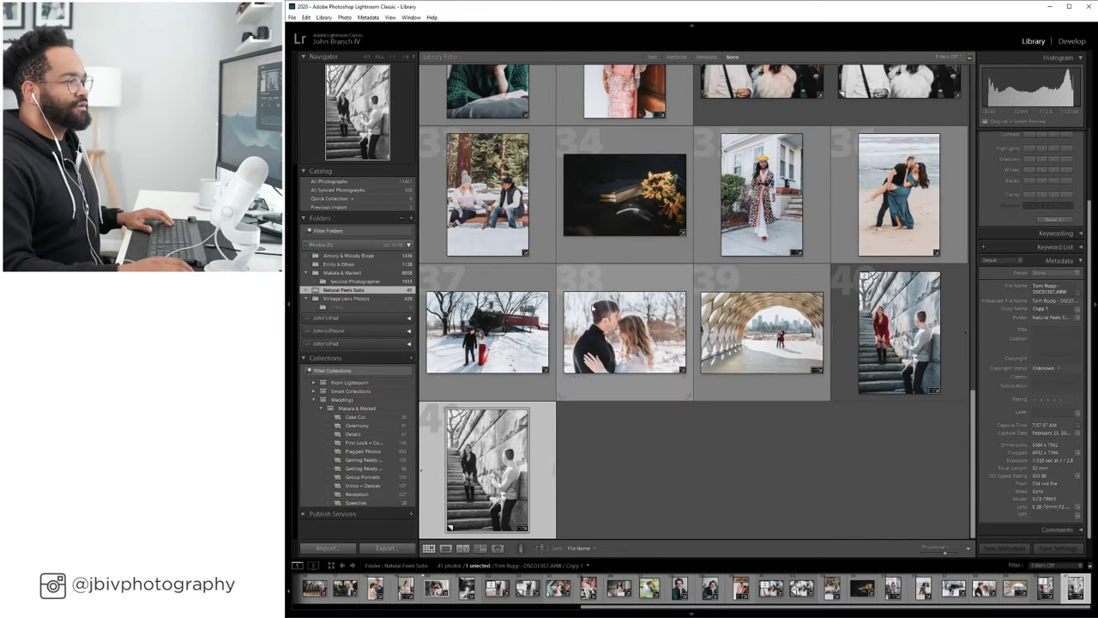
left_click(470, 330)
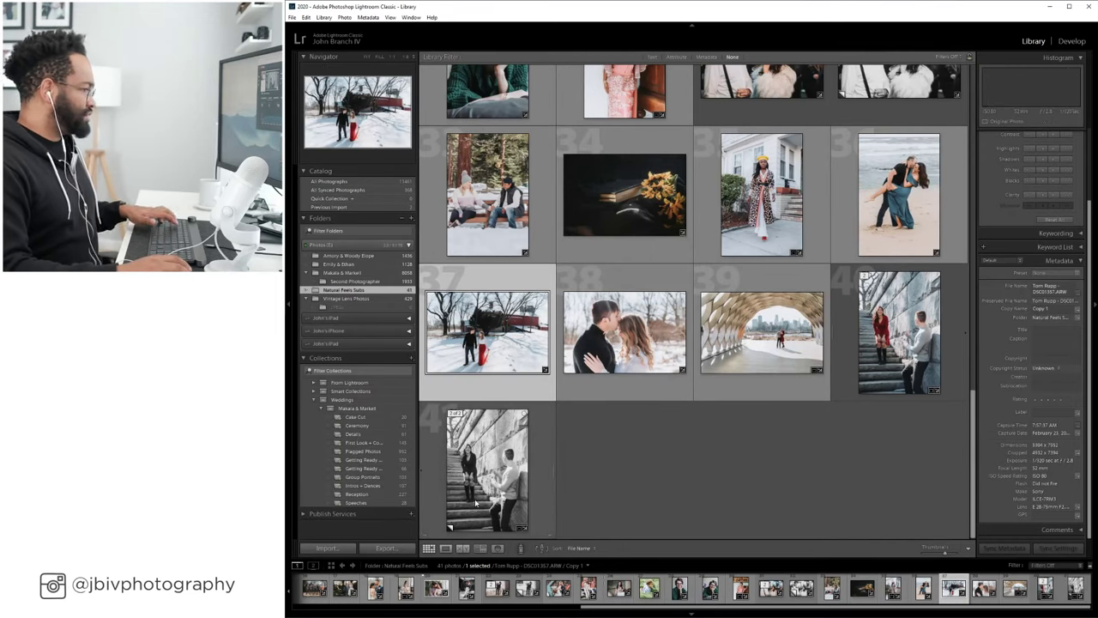
left_click(476, 502, "shift")
key("n")
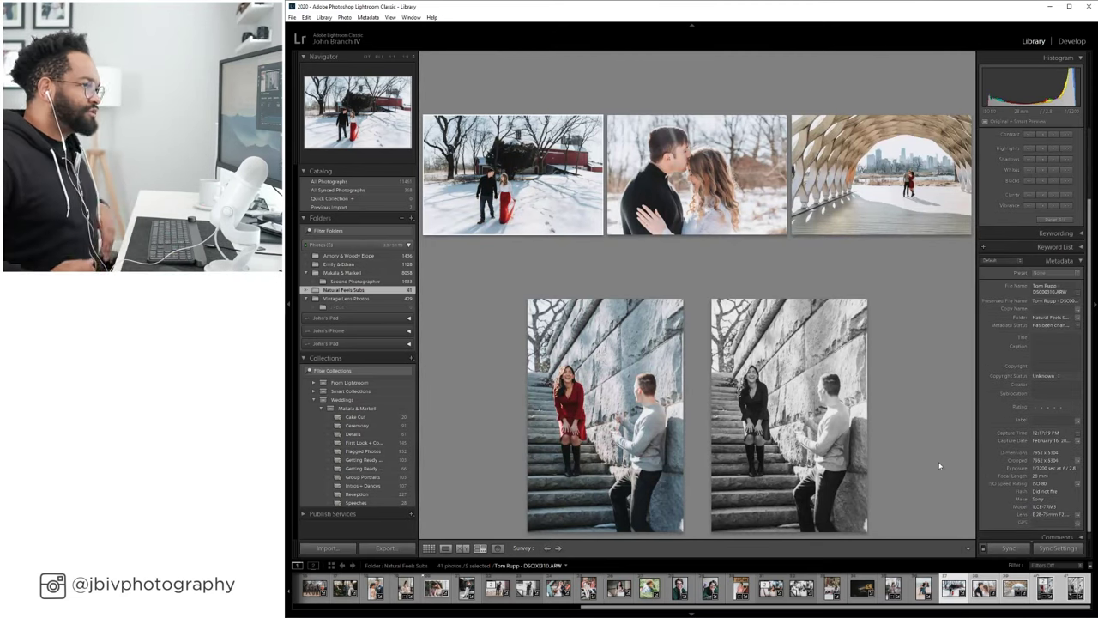
key("Tab")
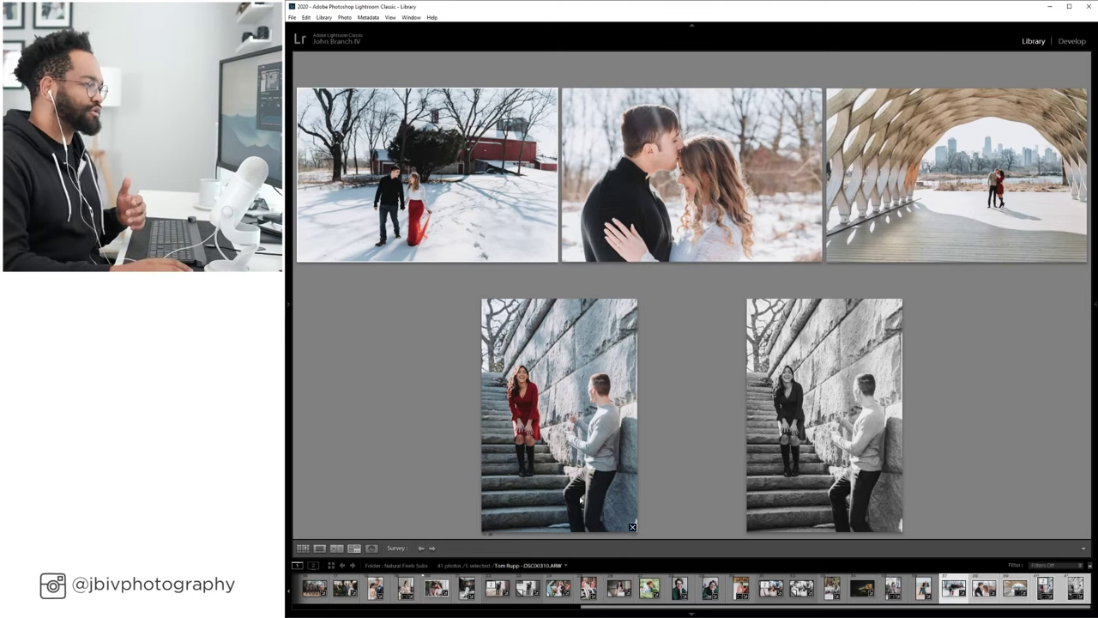
key("Tab")
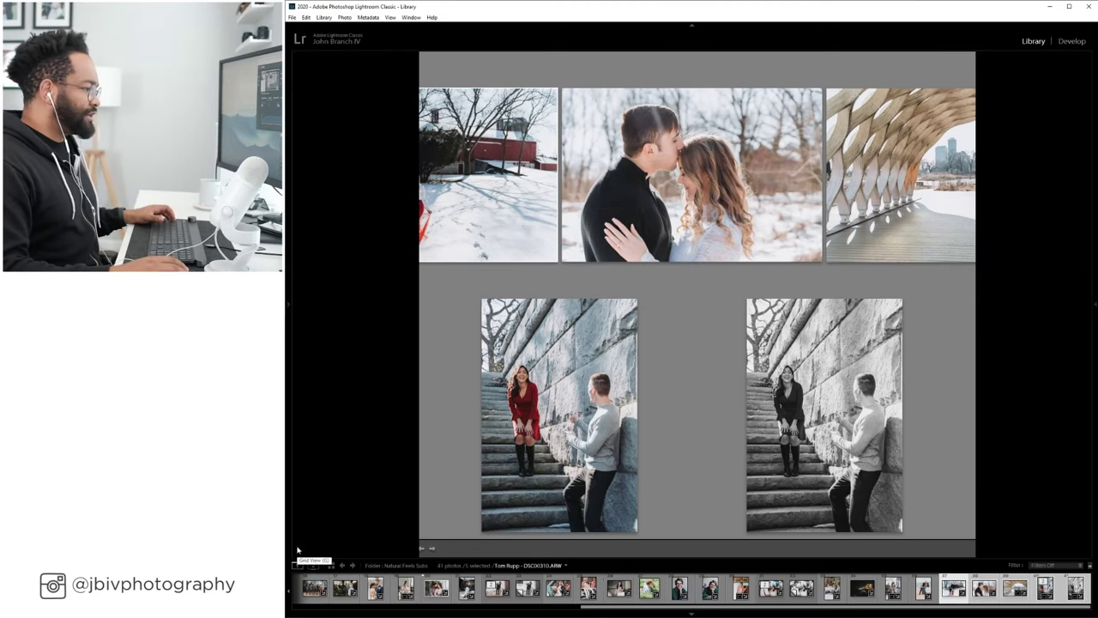
key("Tab")
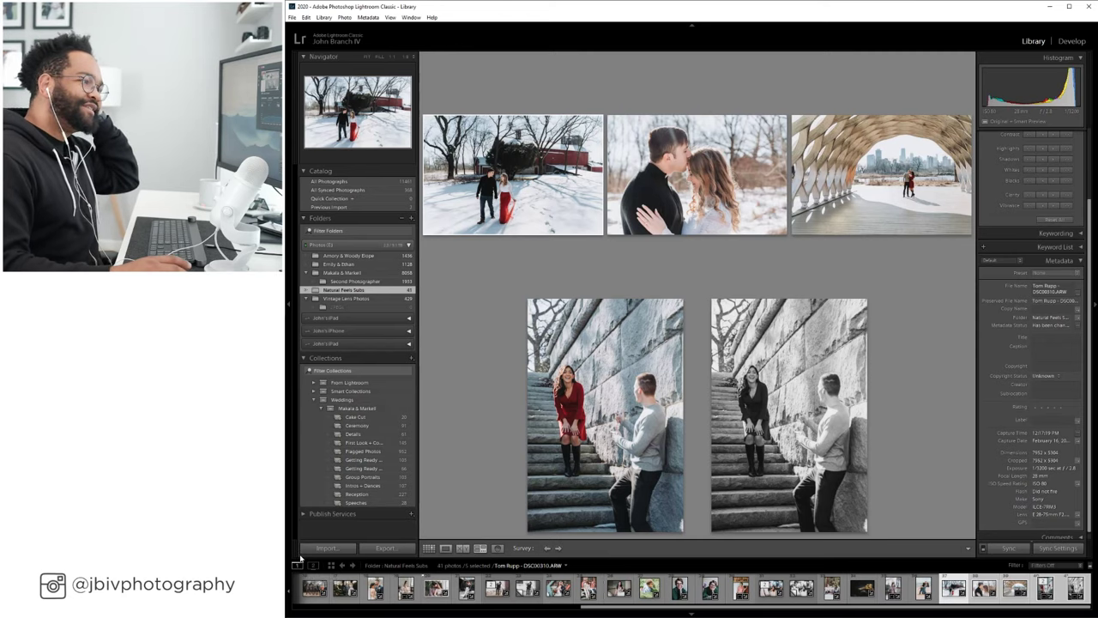
left_click(428, 547)
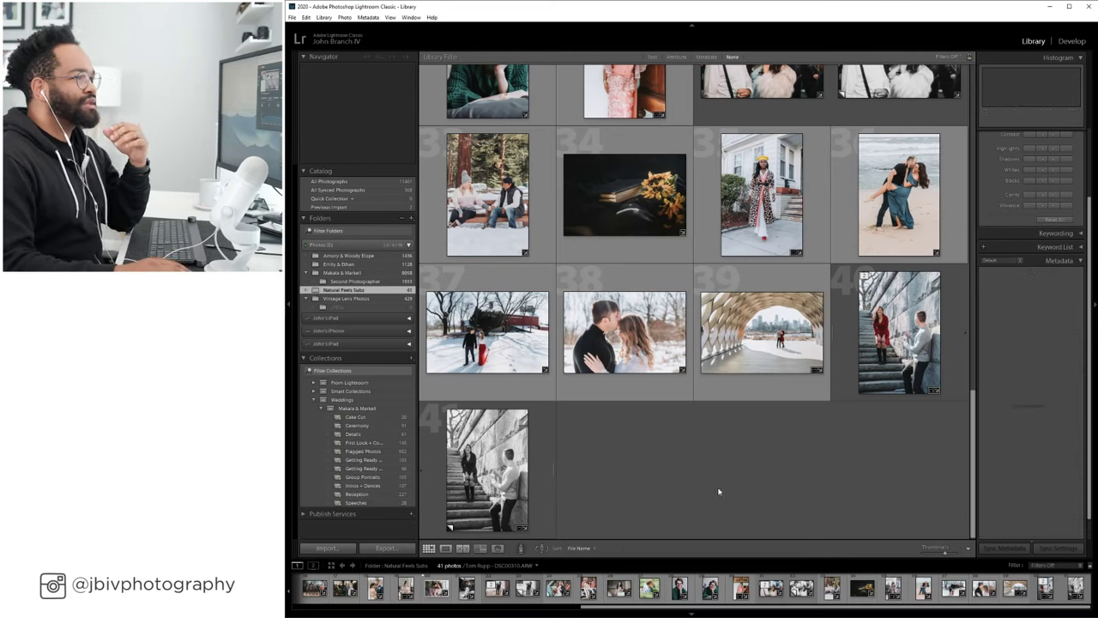
Select photos 4, 9, 11 and 14 in the Grid, starting with the indoor wedding couple.
scroll(719, 490, "up", 10)
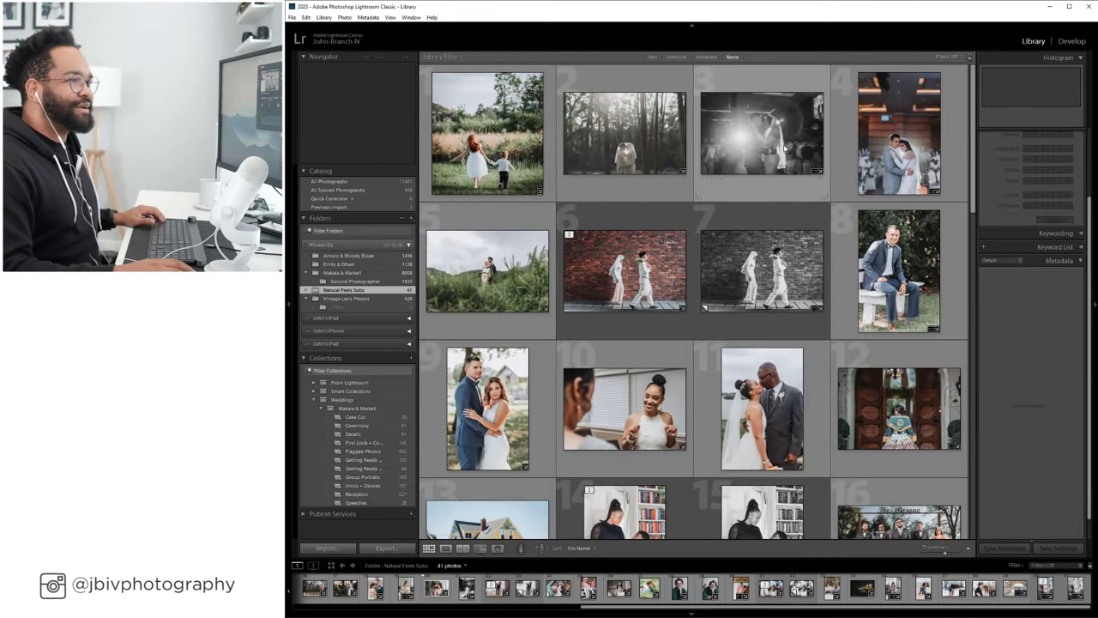
left_click(900, 137)
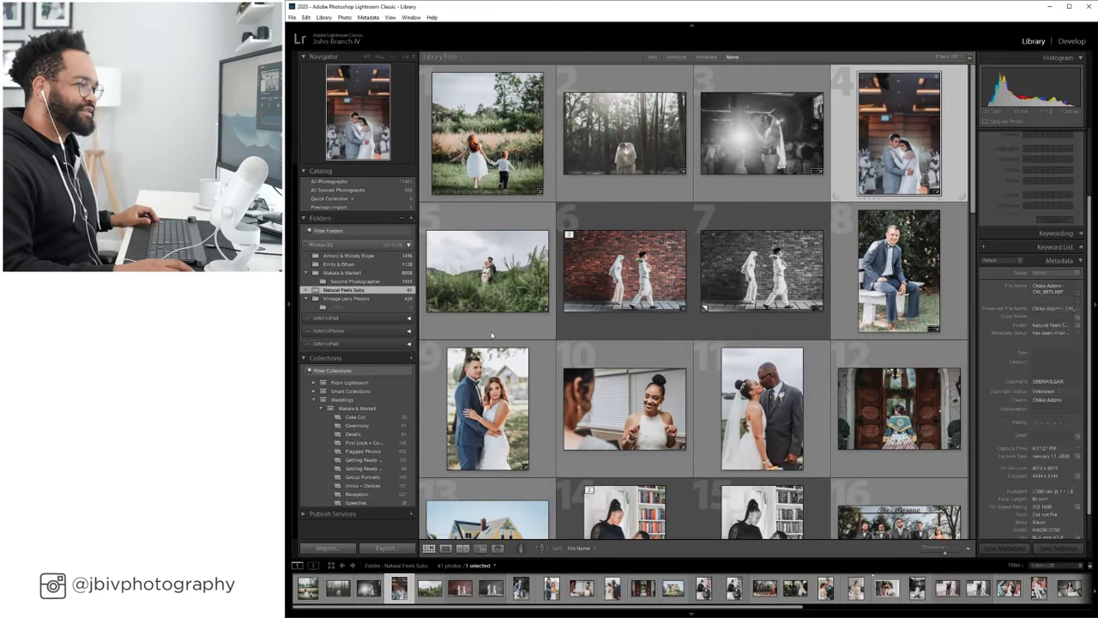
left_click(463, 400, "ctrl")
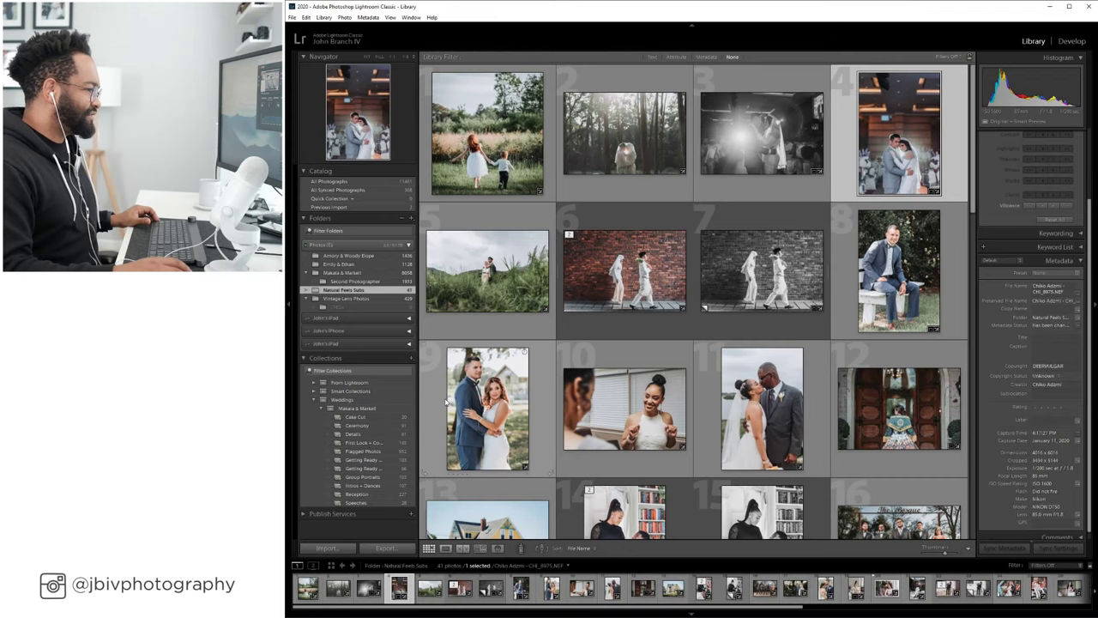
left_click(773, 410, "ctrl")
scroll(745, 289, "down", 4)
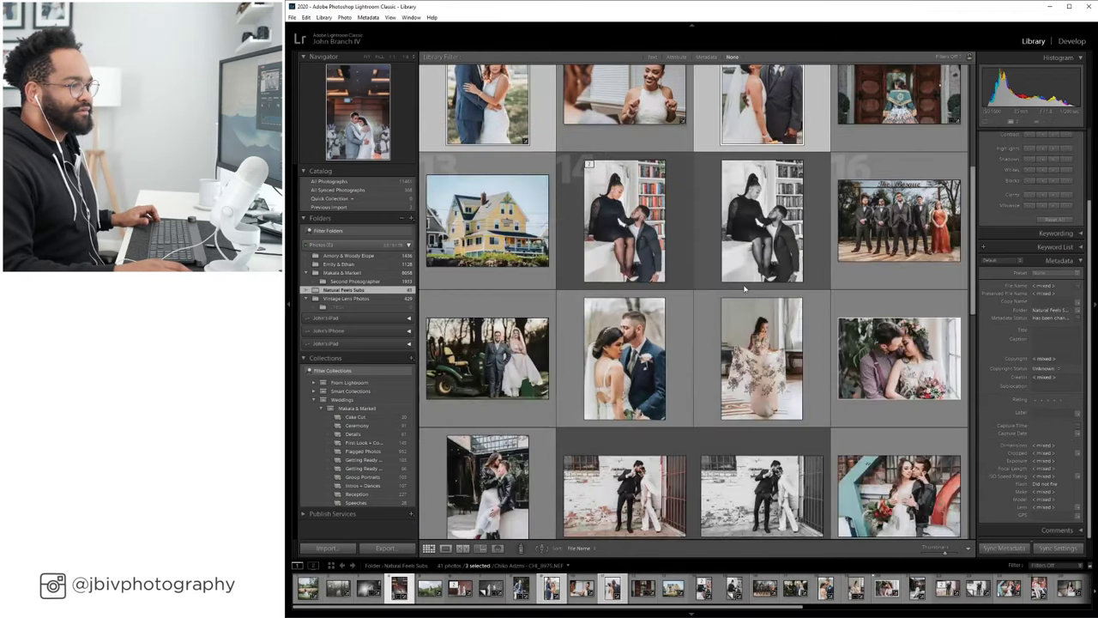
left_click(628, 192, "ctrl")
scroll(627, 192, "down", 3)
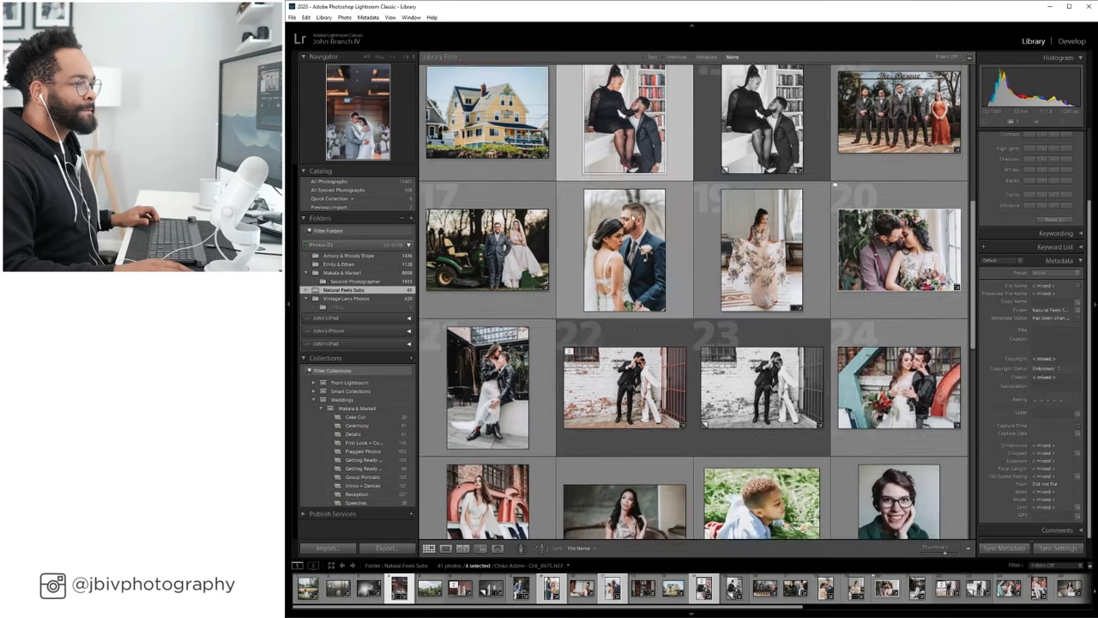
Add the leather-jacket couple and photos 25, 29, 35 and 40, then show all ten in full-window Survey view.
left_click(626, 174, "ctrl")
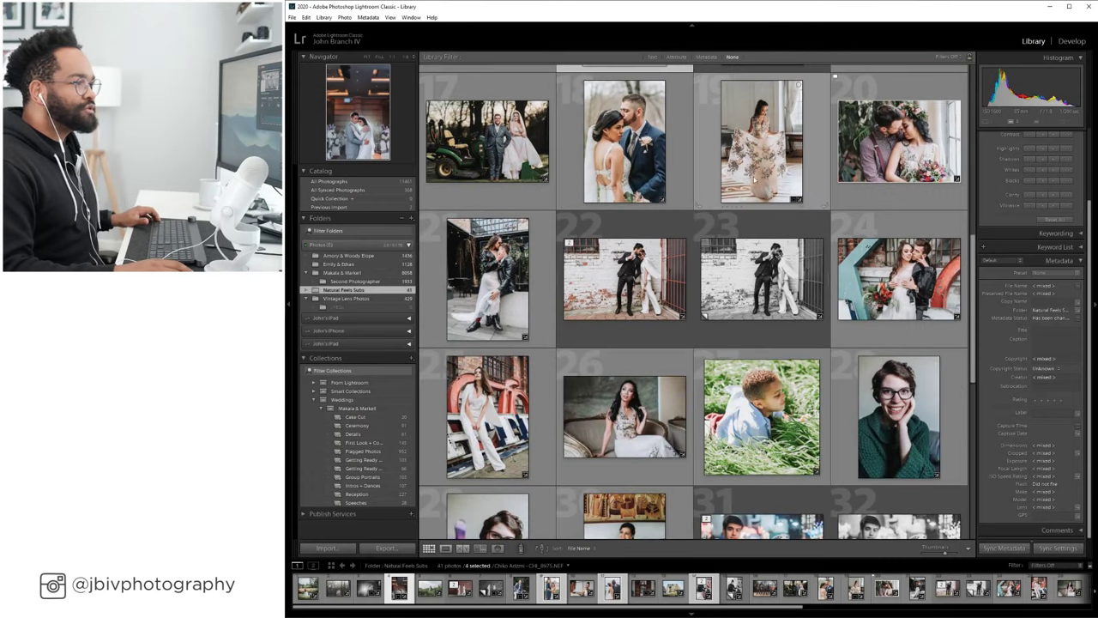
left_click(514, 412, "ctrl")
scroll(513, 412, "down", 3)
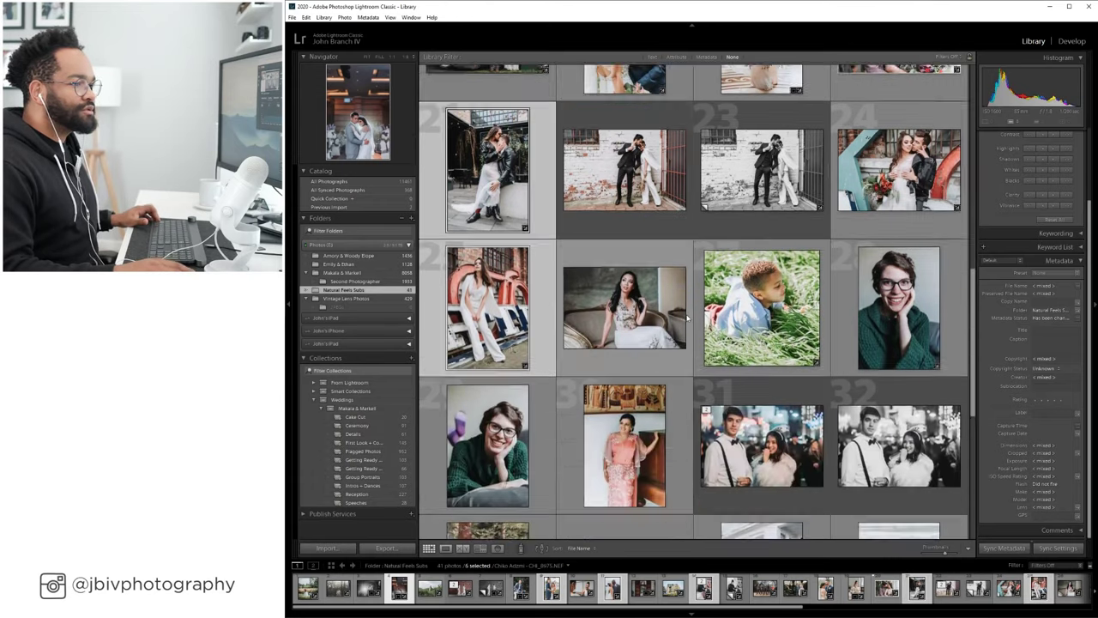
left_click(492, 322, "ctrl")
scroll(502, 326, "down", 3)
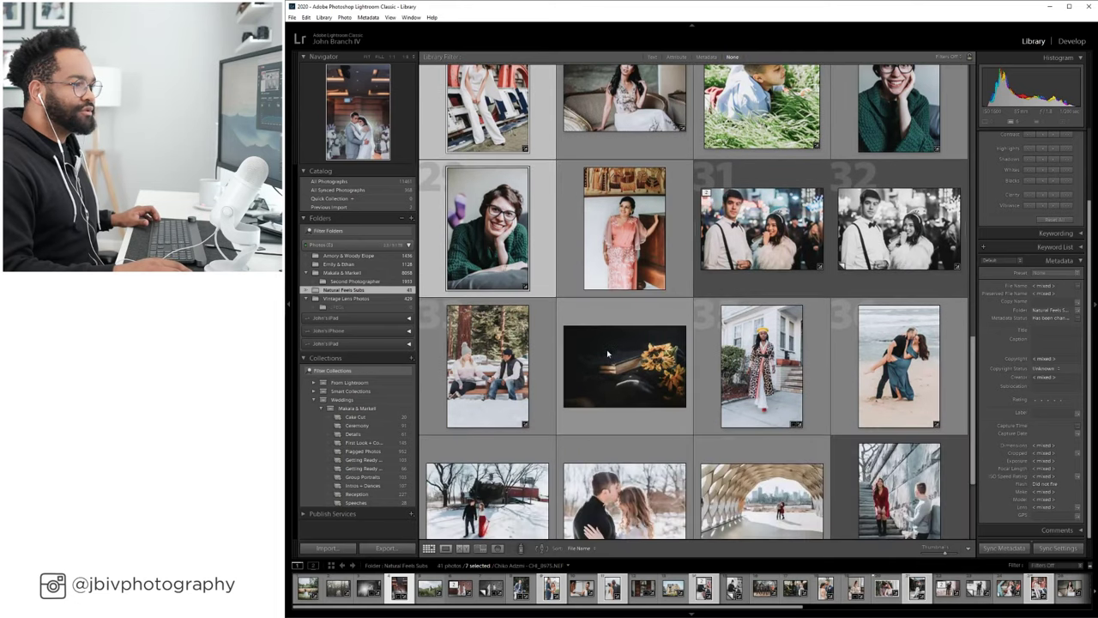
left_click(738, 283, "ctrl")
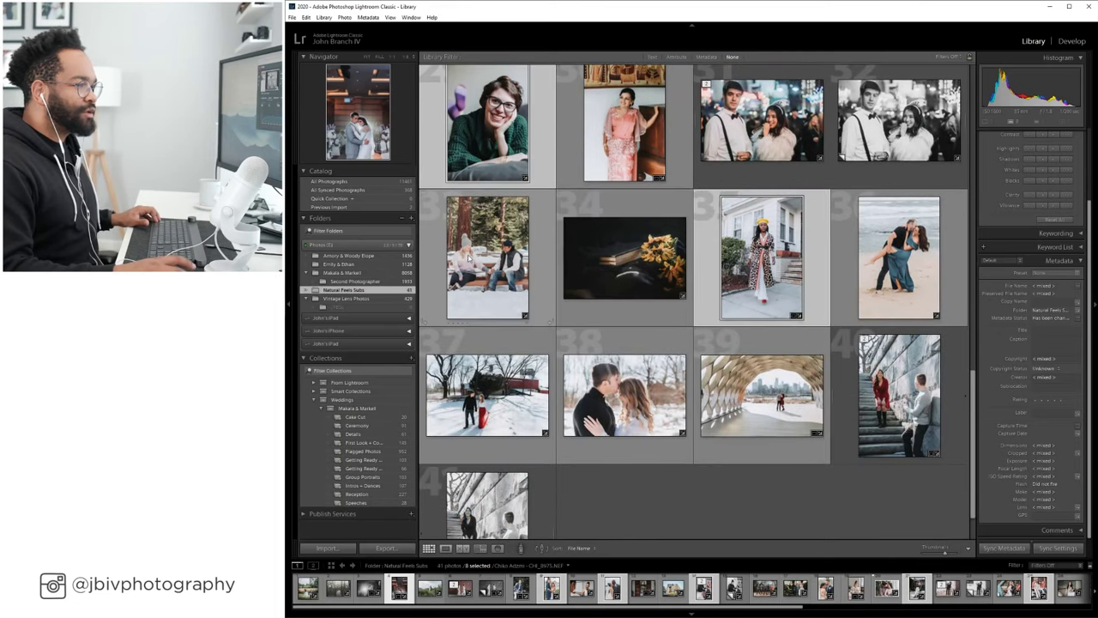
left_click(899, 395, "ctrl")
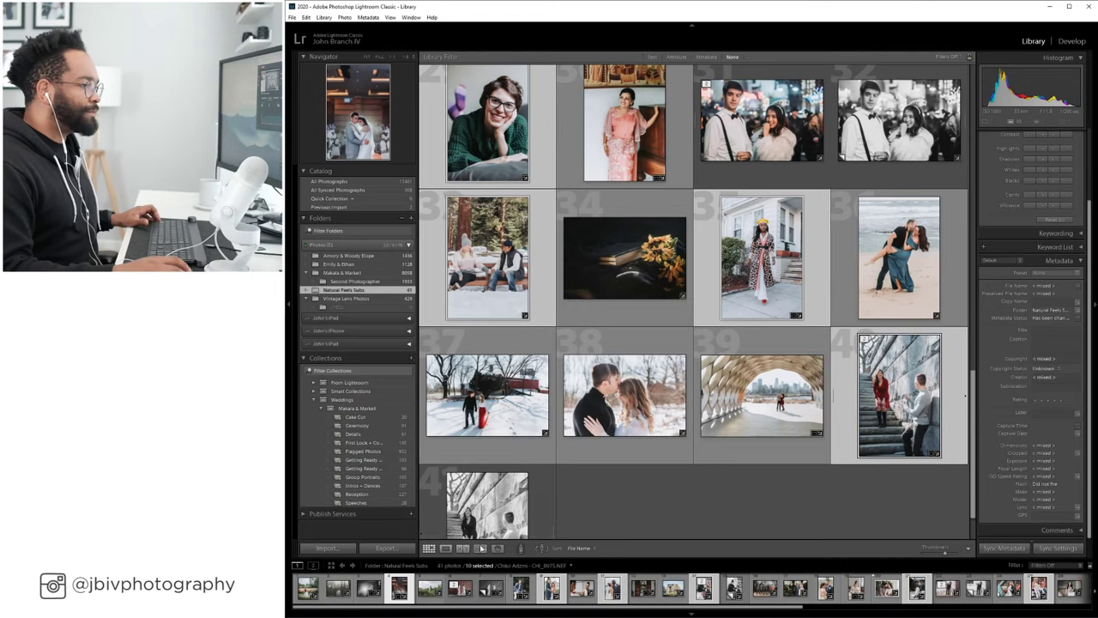
left_click(481, 547)
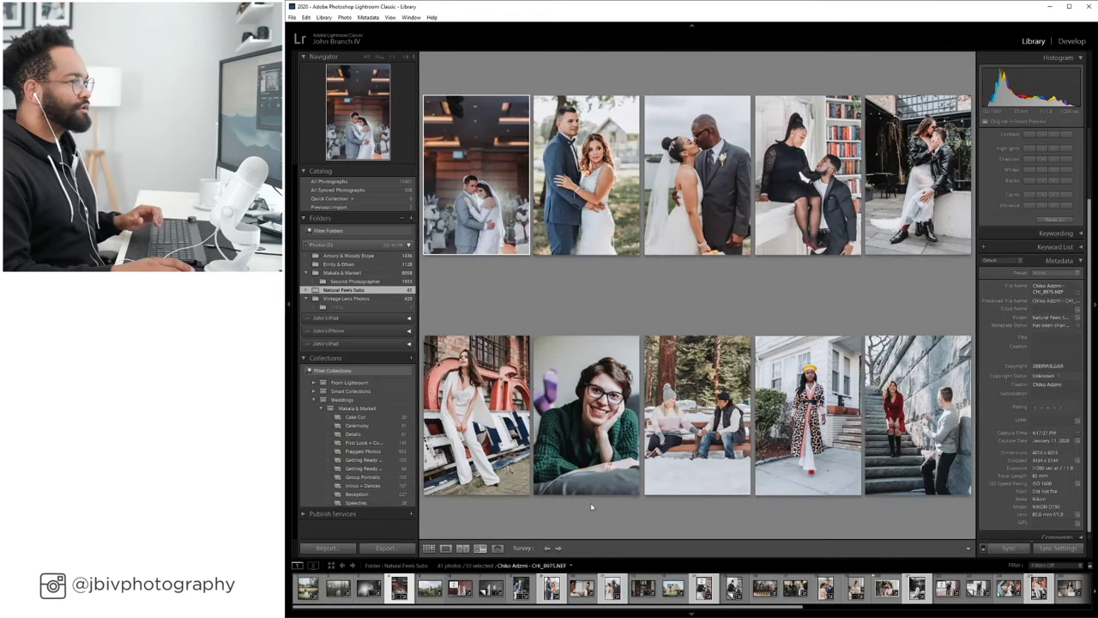
key("Tab")
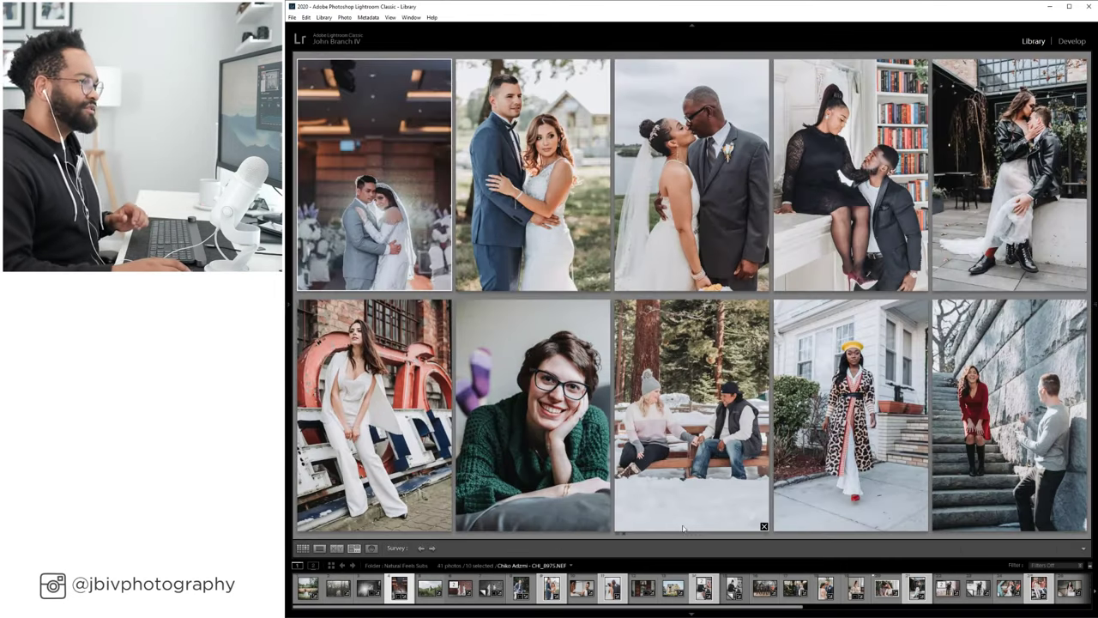